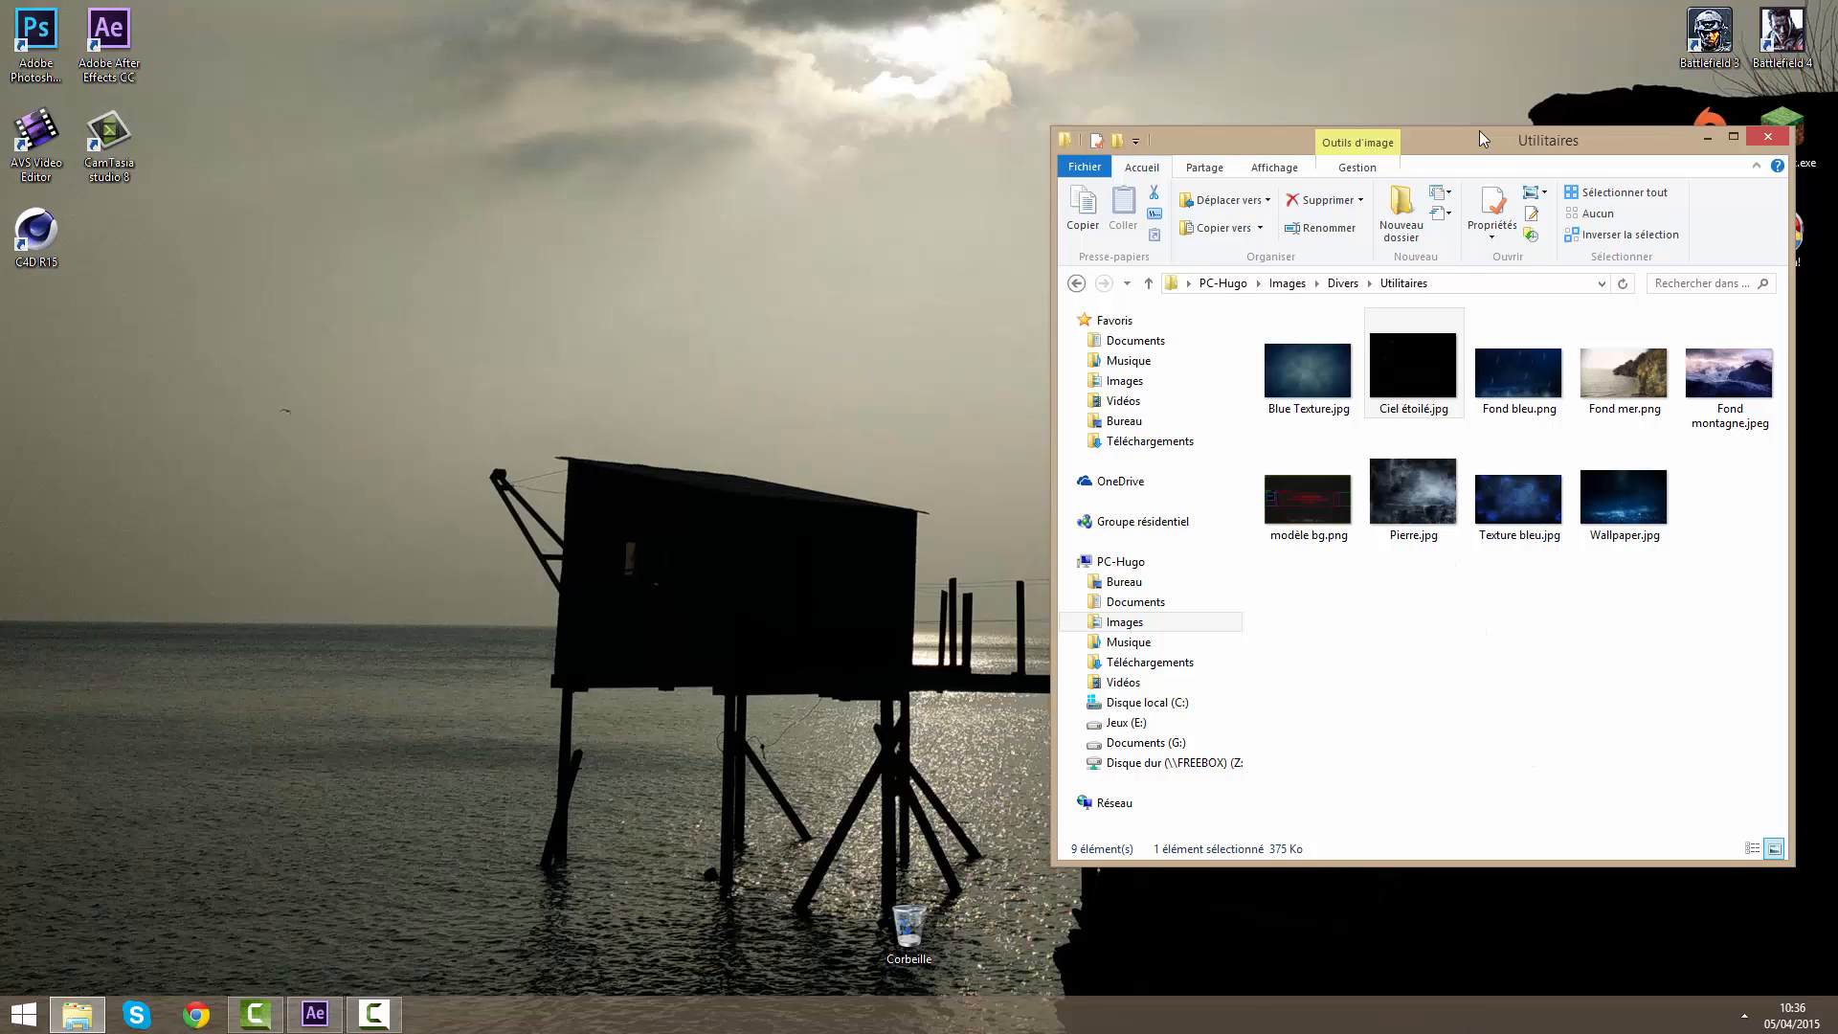
Step: Open Ciel étoilé.jpg from the Utilitaires folder to examine the starry sky image, and close the viewer and the folder
{"action": "left_click", "coordinate": [428, 768]}
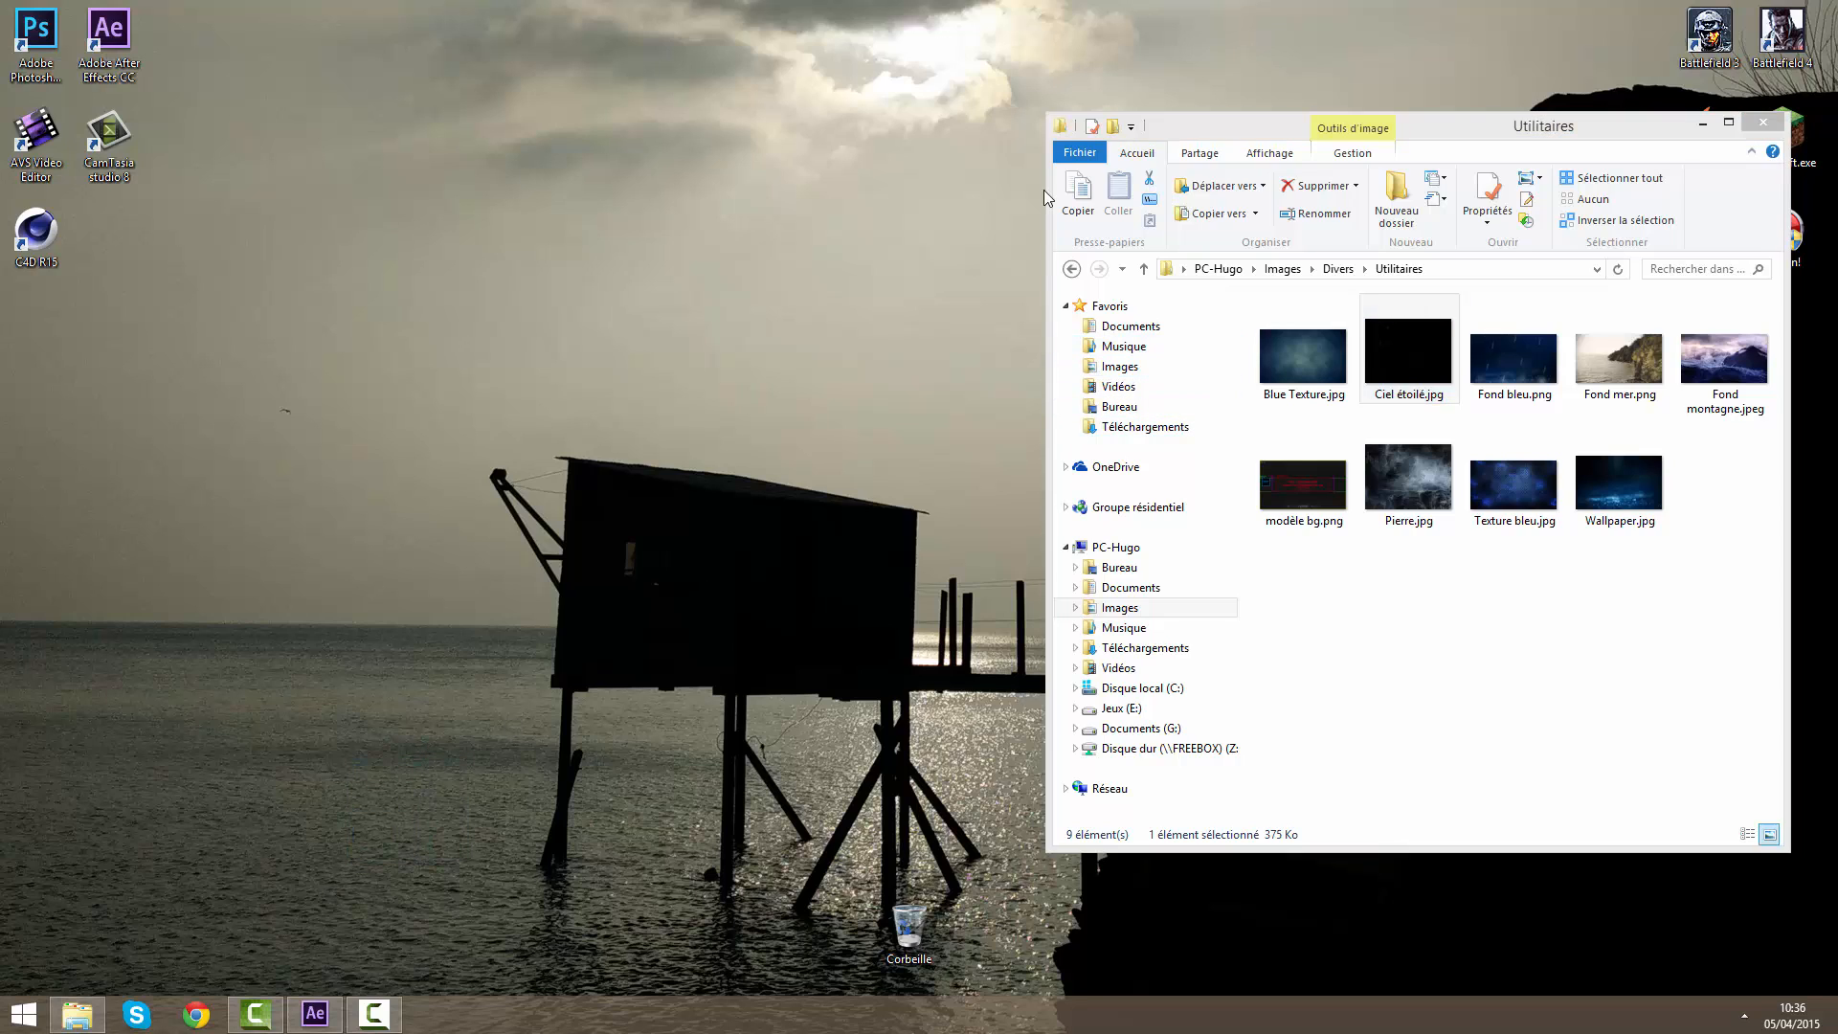
{"action": "left_click", "coordinate": [1085, 133]}
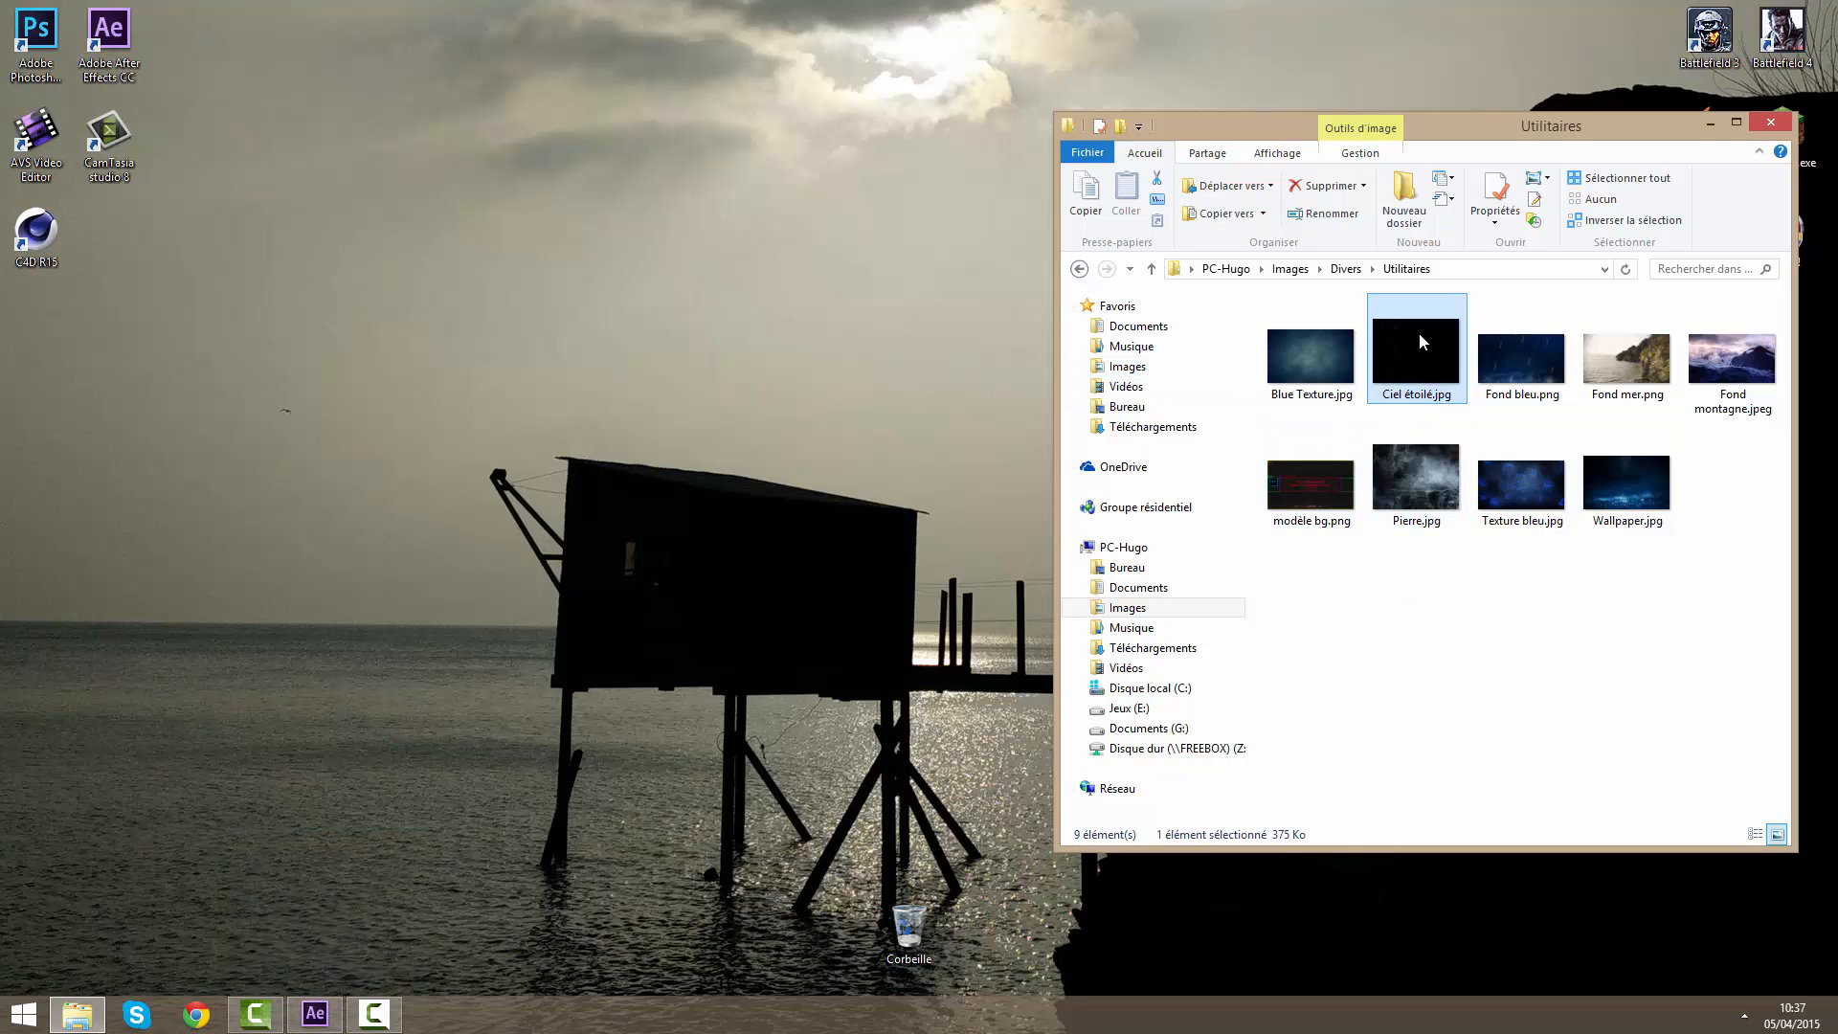
{"action": "left_click_drag", "start_coordinate": [1448, 132], "coordinate": [1082, 111]}
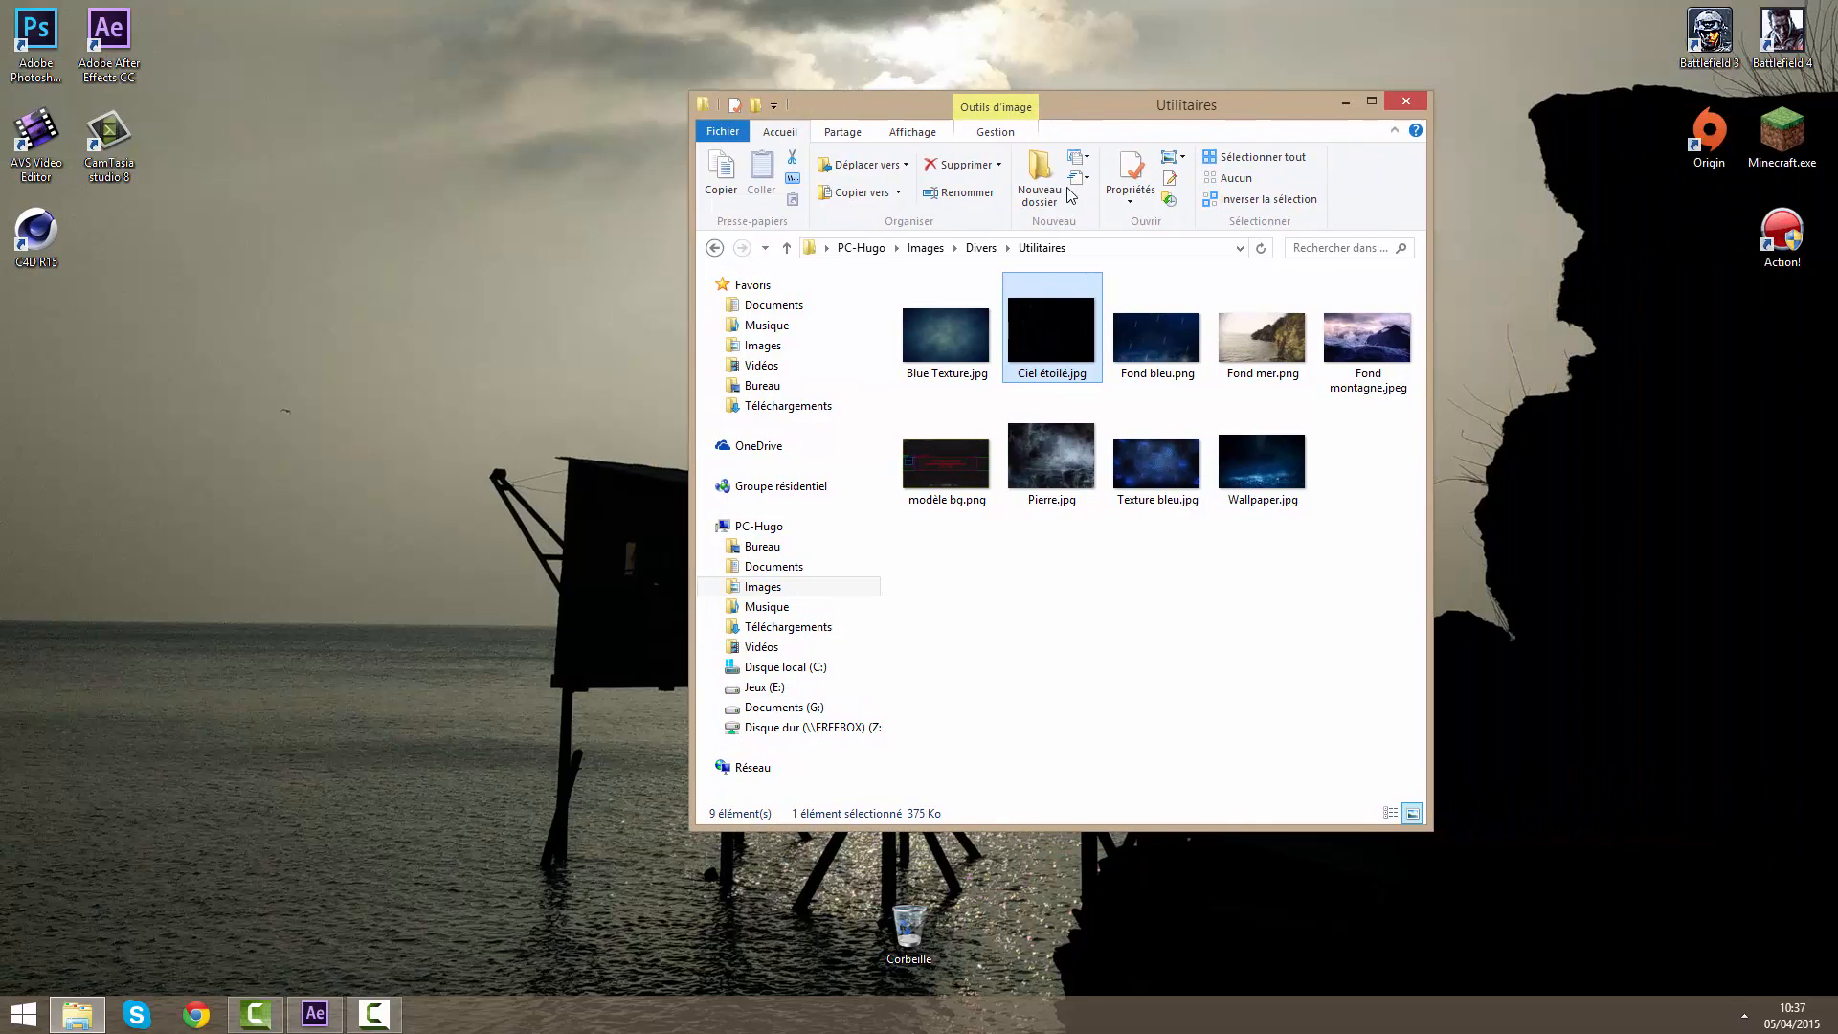
{"action": "double_click", "coordinate": [1057, 326]}
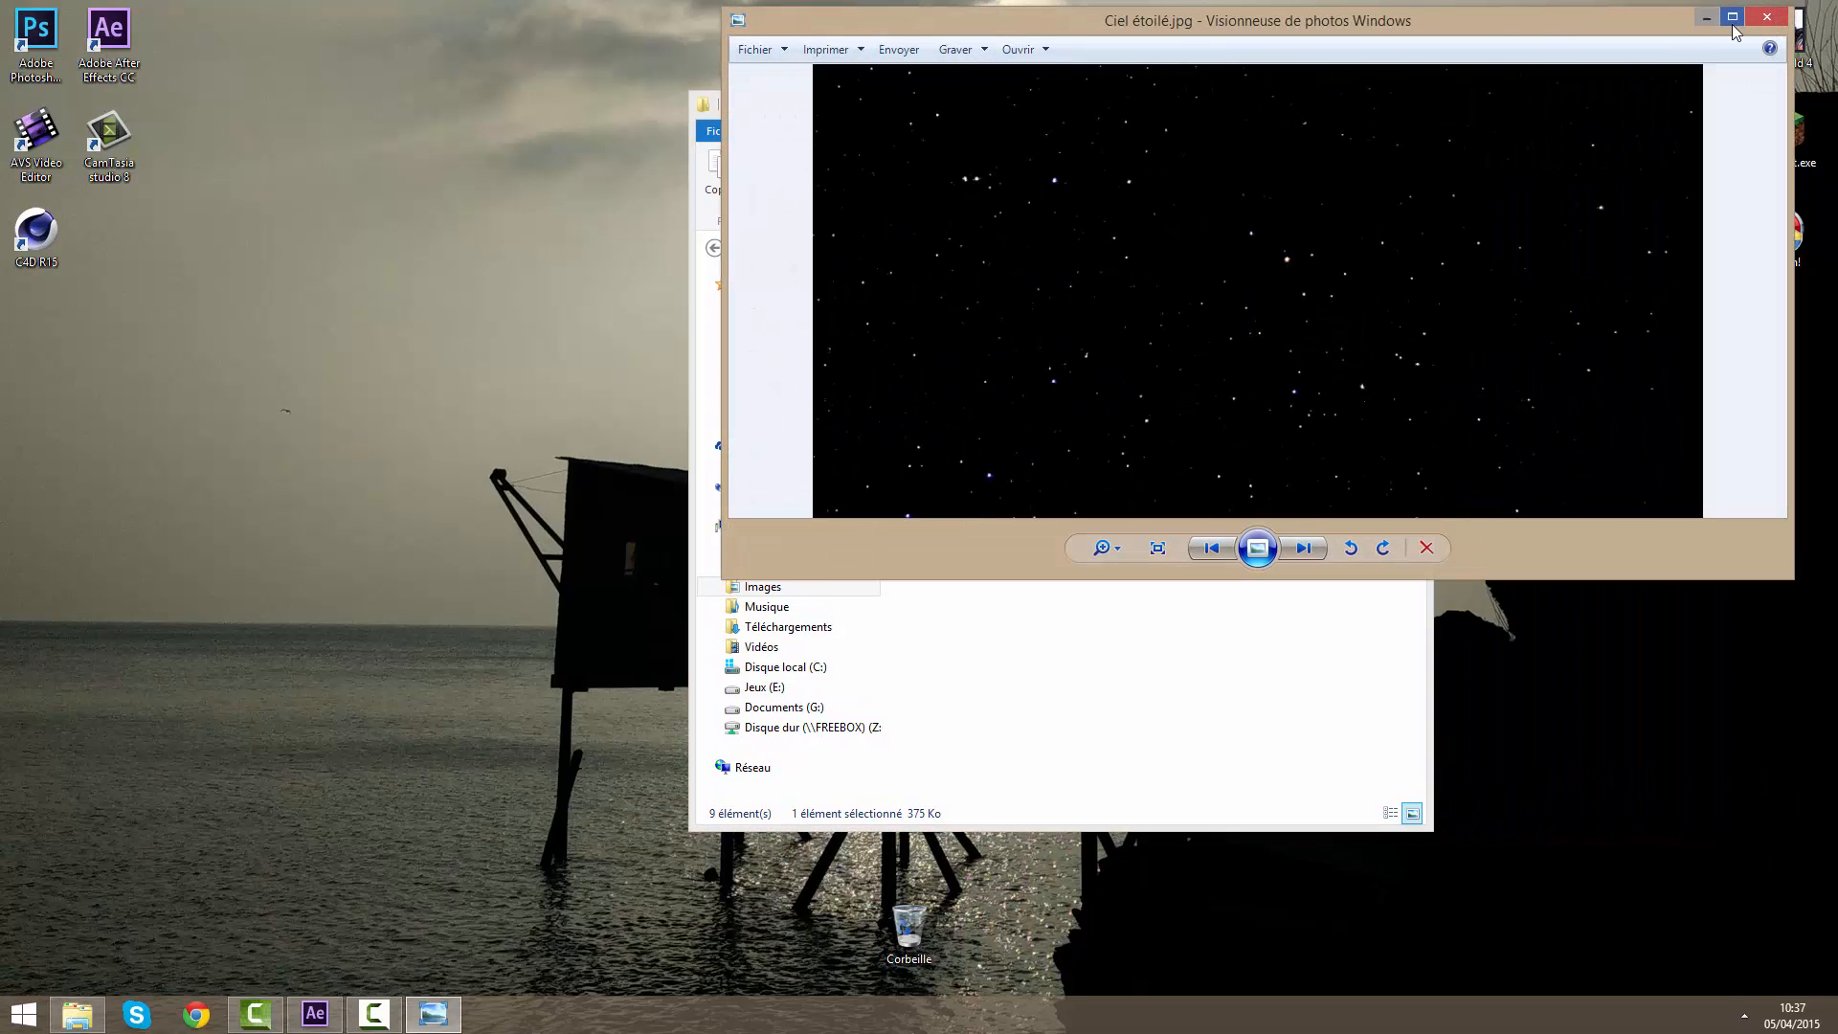
{"action": "left_click", "coordinate": [1731, 21]}
{"action": "left_click", "coordinate": [1814, 9]}
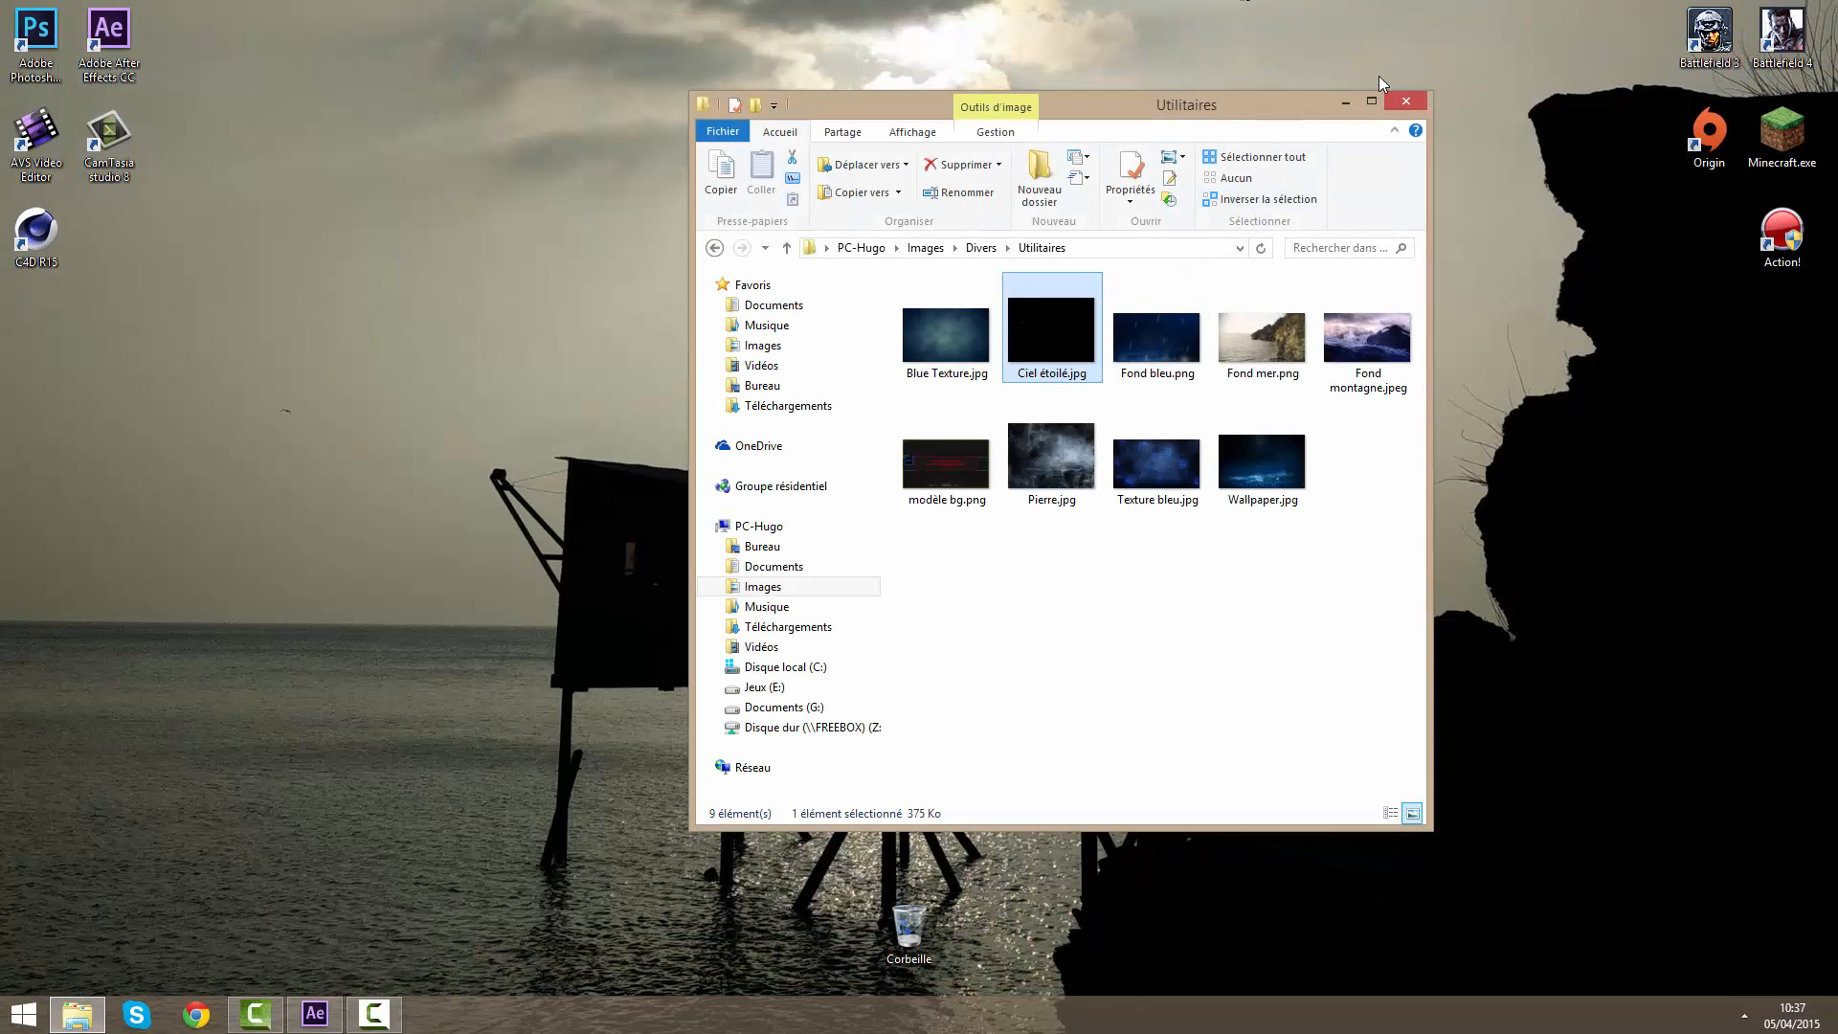
{"action": "left_click", "coordinate": [1403, 102]}
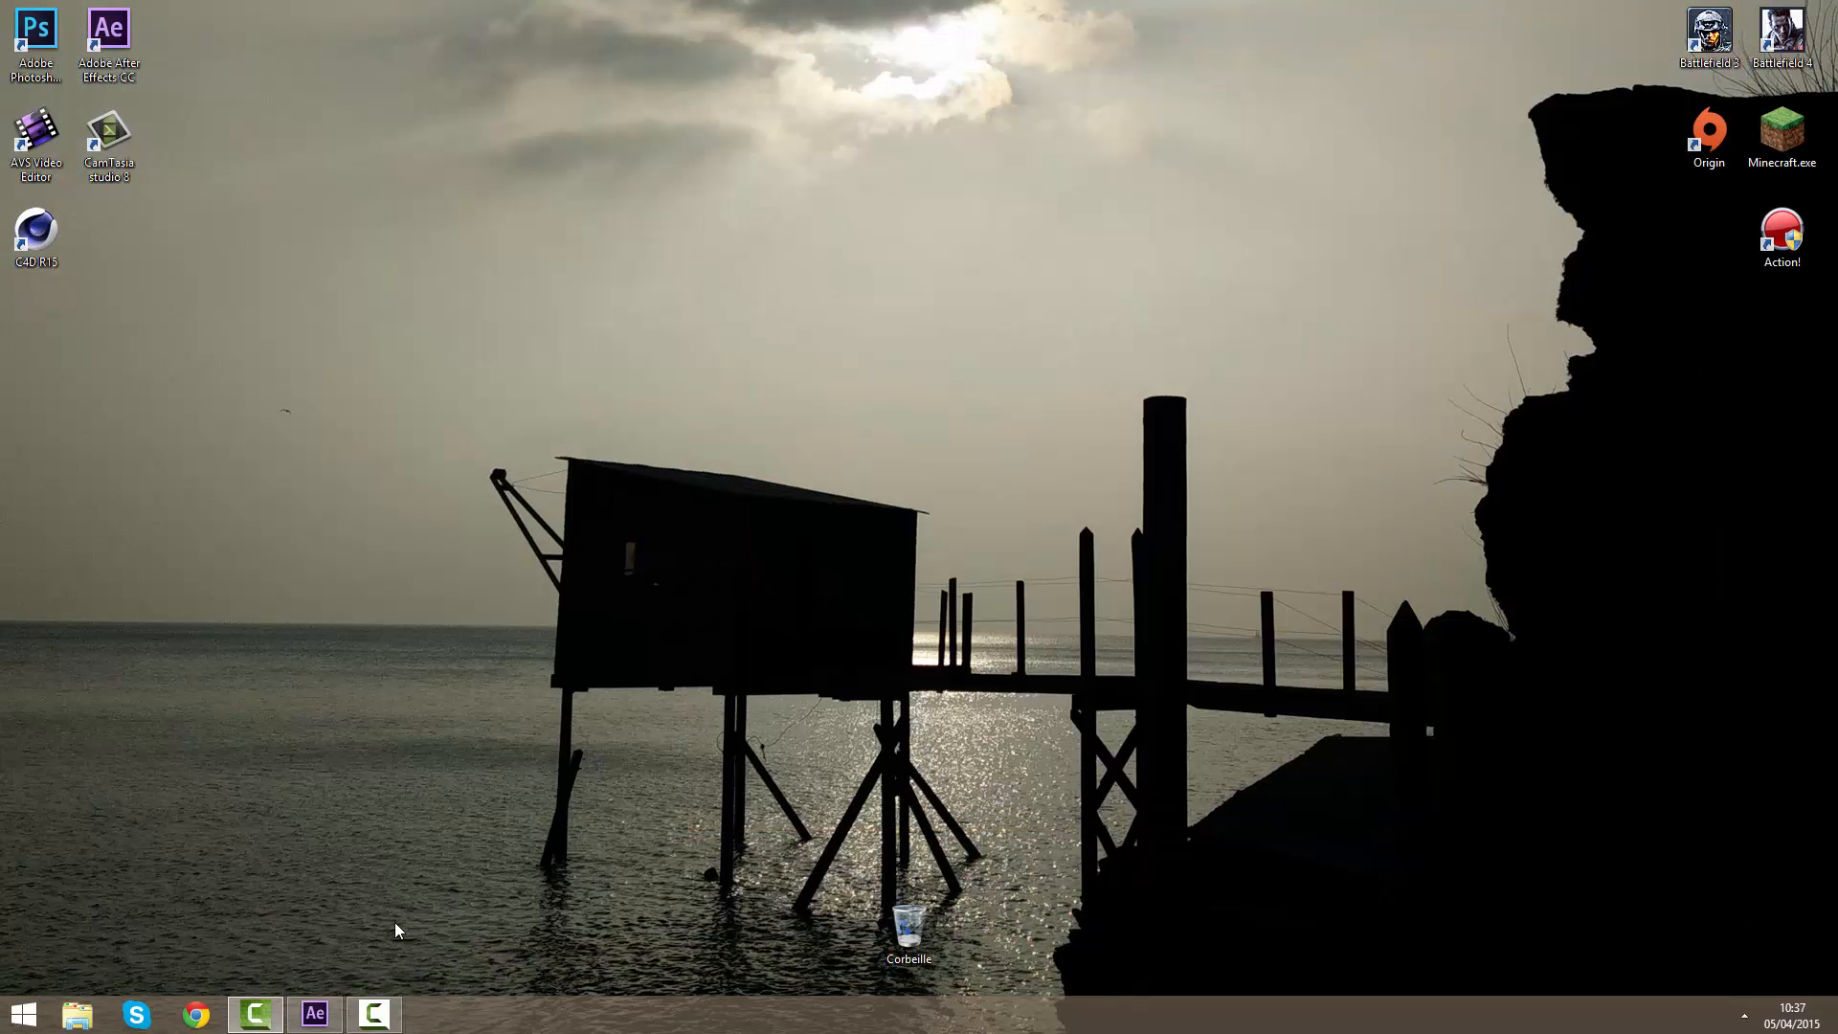
Step: Switch to After Effects and create a new composition named Galaxy
{"action": "left_click", "coordinate": [321, 1013]}
{"action": "right_click", "coordinate": [89, 287]}
{"action": "left_click", "coordinate": [99, 296]}
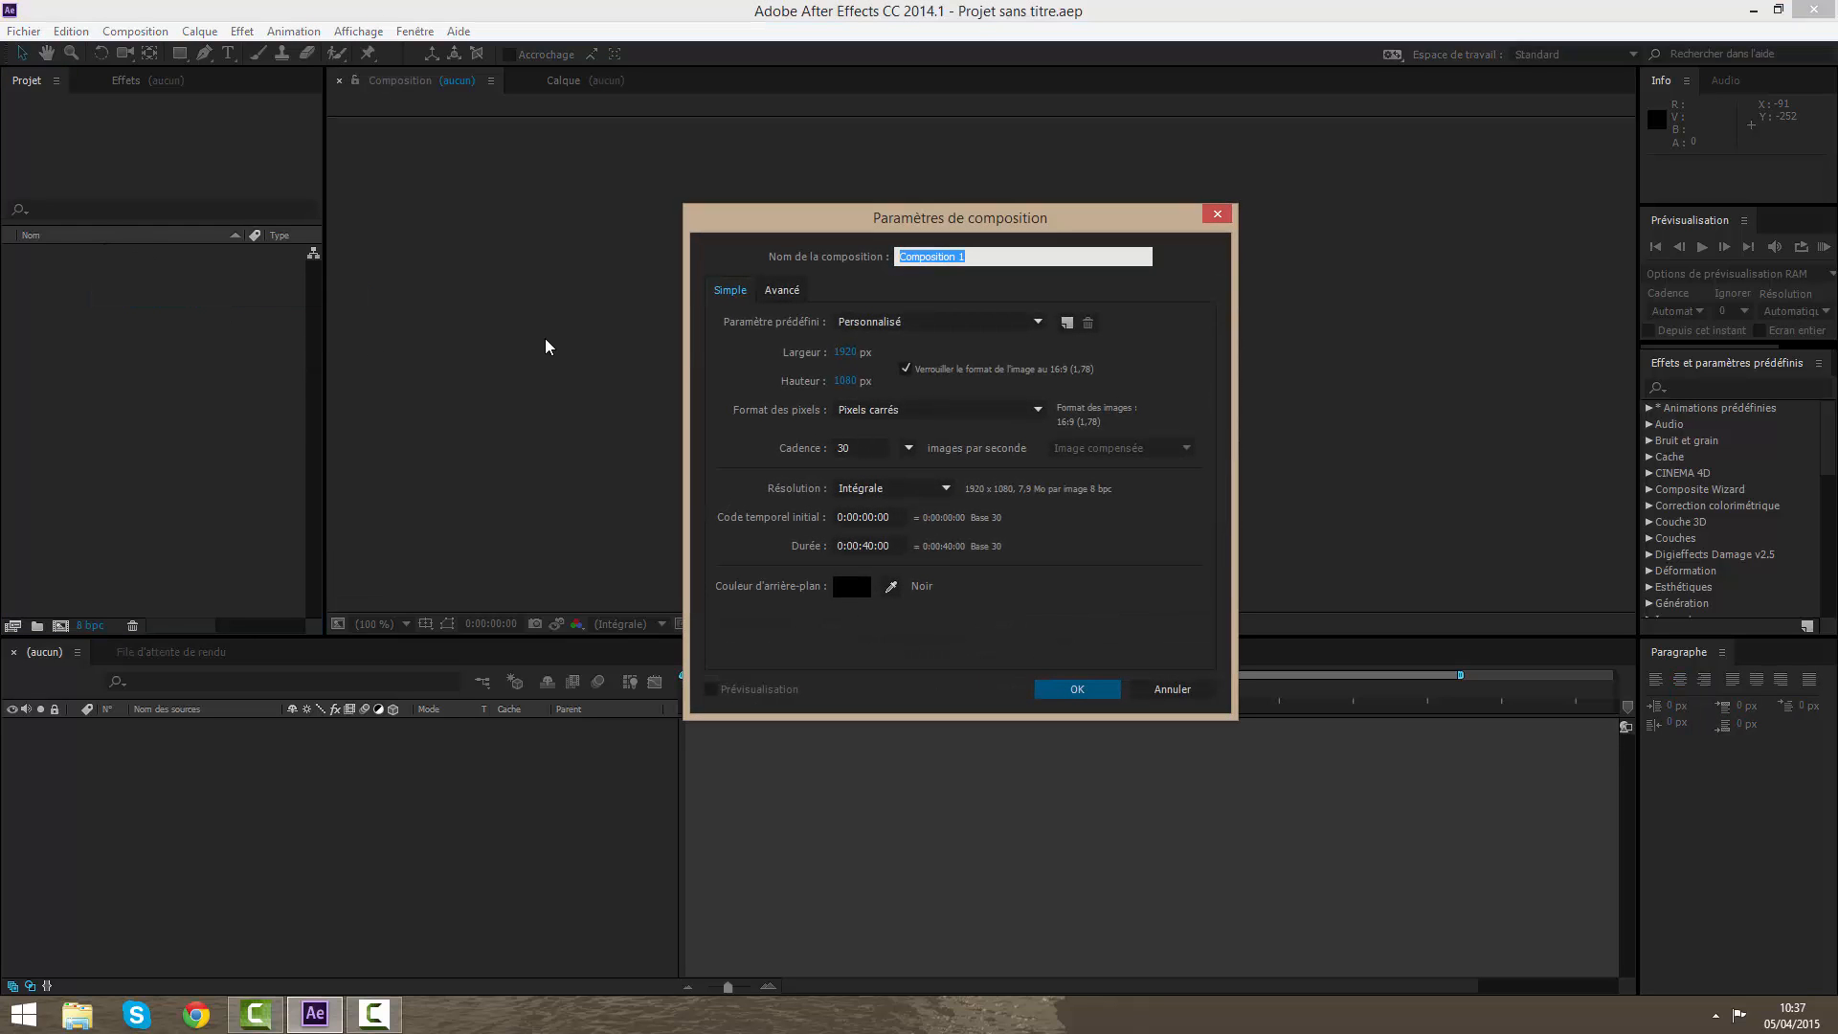
{"action": "type", "text": "Galaxy"}
{"action": "key", "text": "Return"}
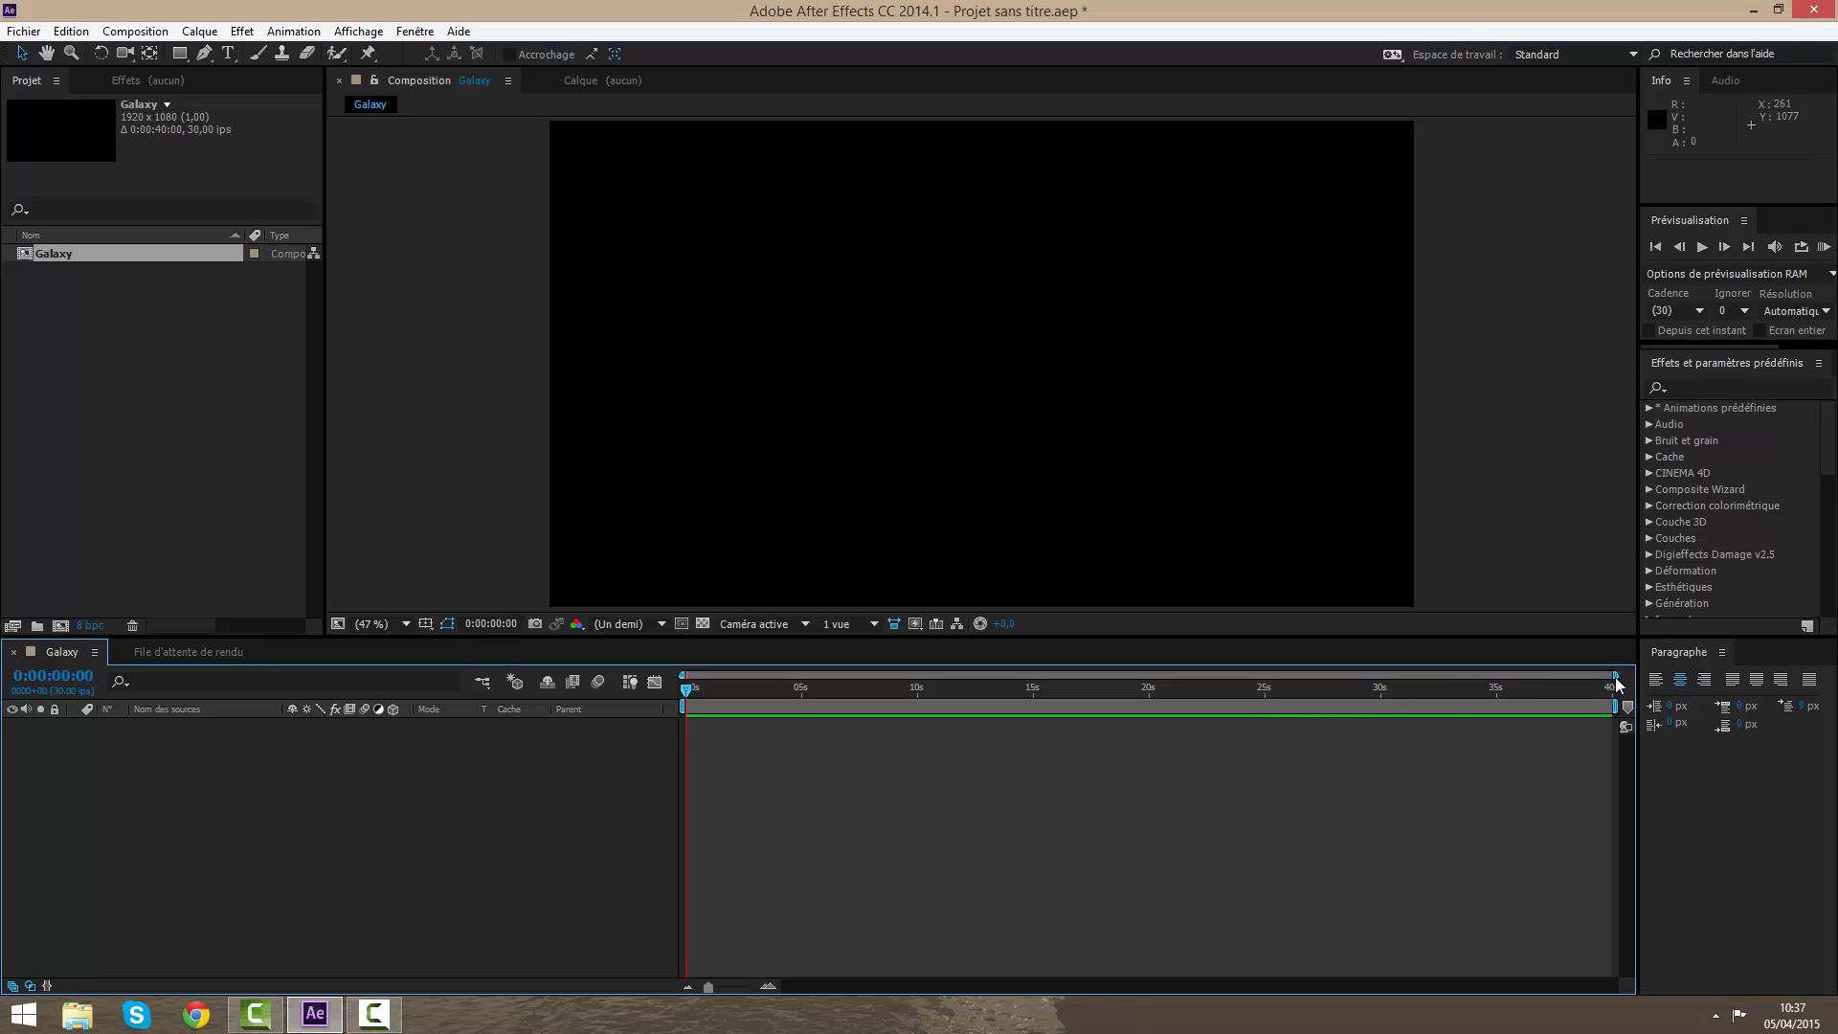
{"action": "left_click_drag", "start_coordinate": [1617, 678], "coordinate": [1553, 703]}
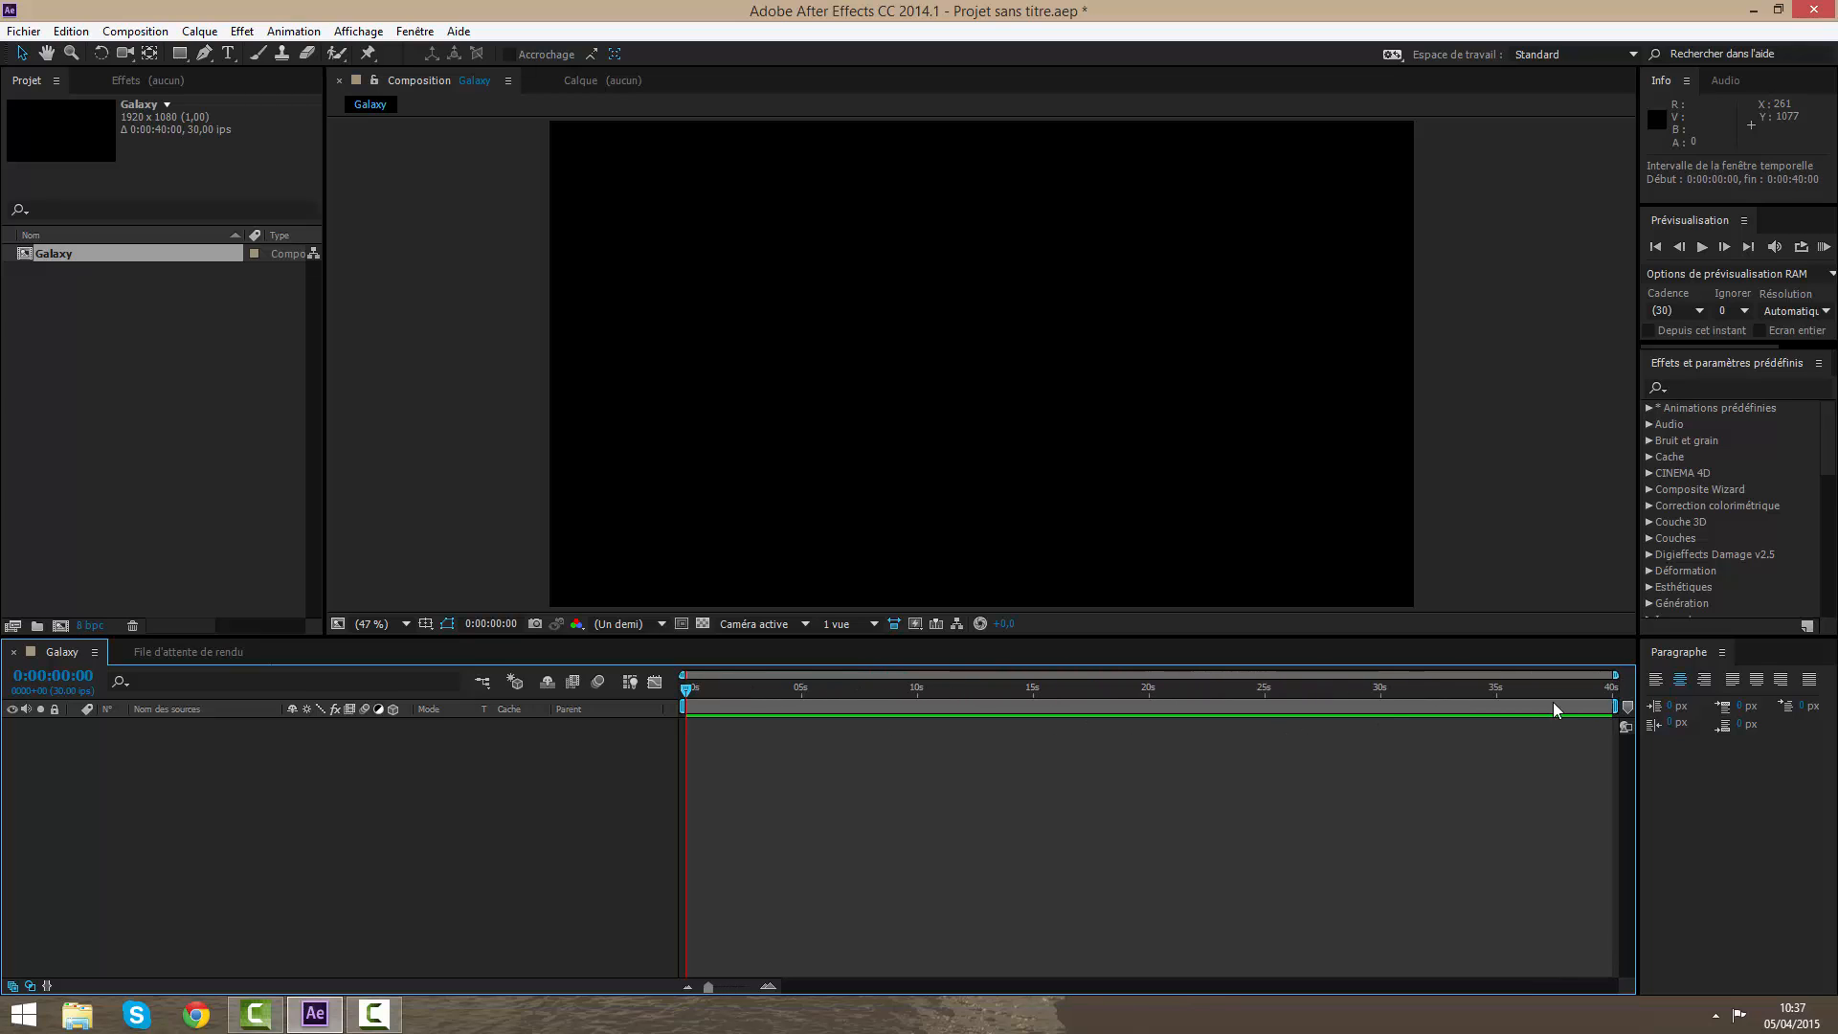
{"action": "left_click", "coordinate": [78, 490]}
{"action": "left_click", "coordinate": [705, 688]}
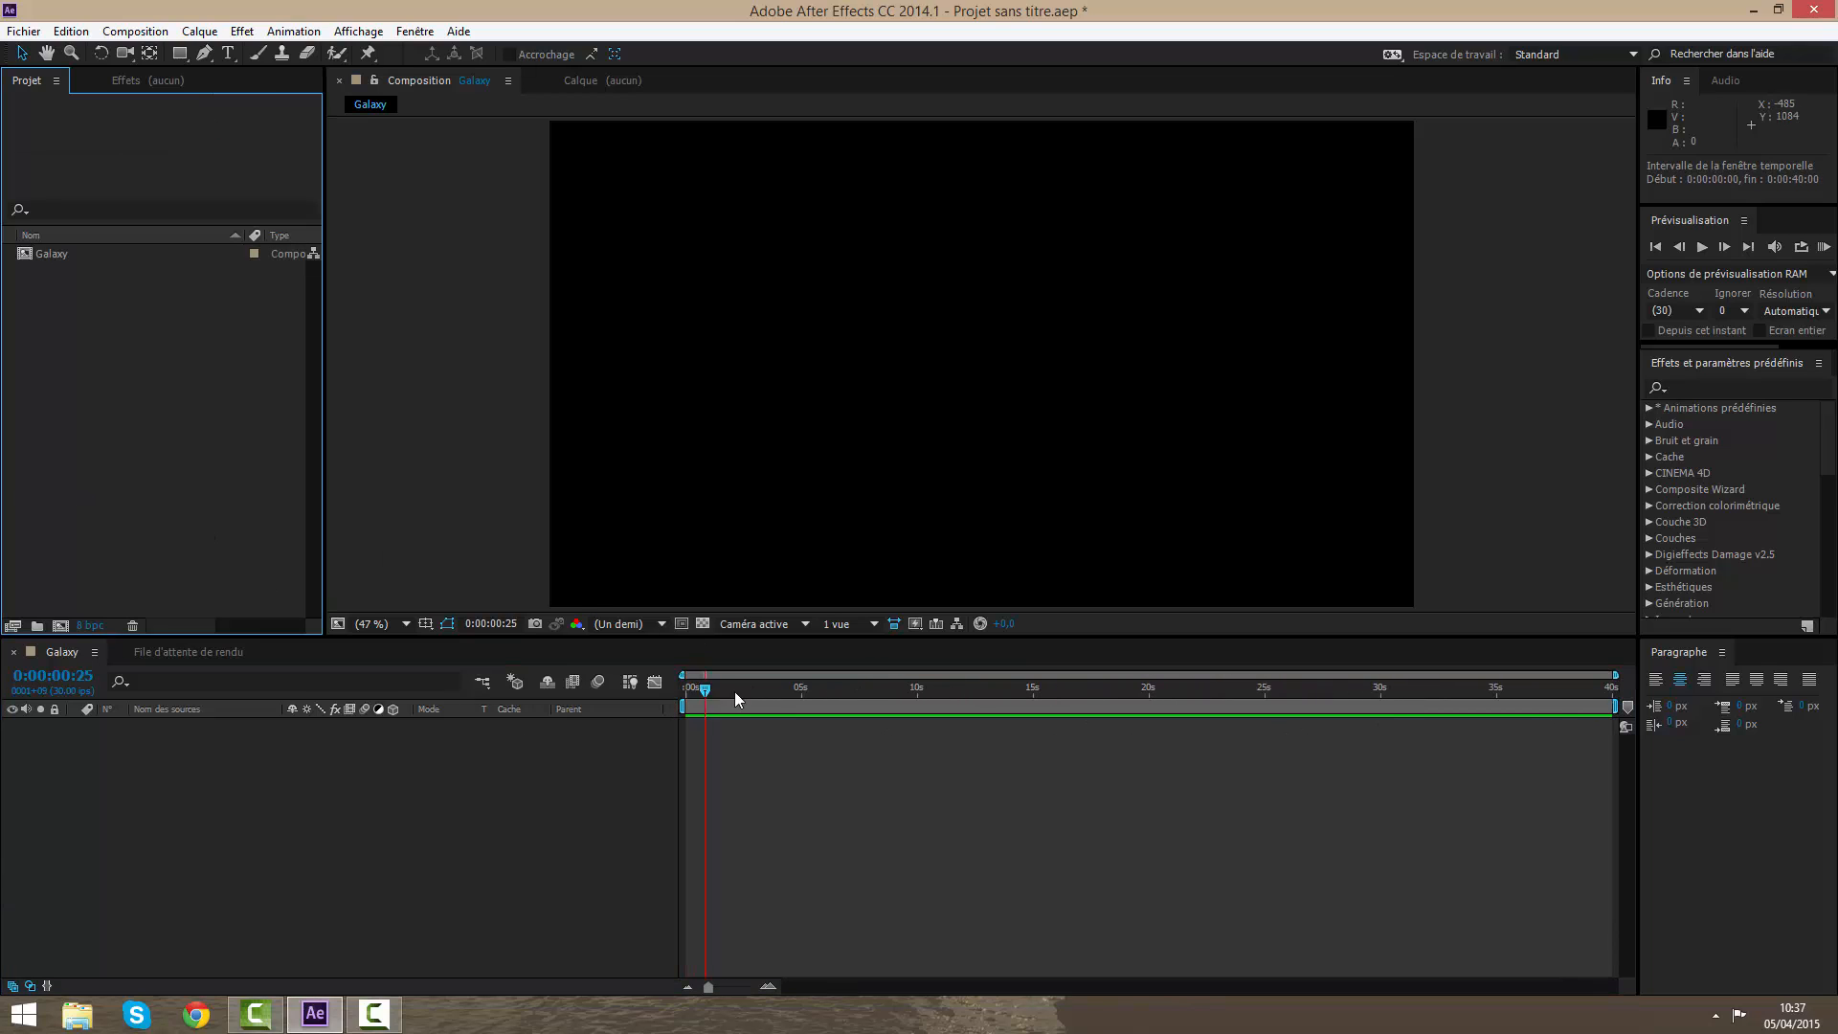
{"action": "left_click", "coordinate": [686, 680]}
Step: Empty the disk cache in the media and disk cache preferences and accept the preferences
{"action": "left_click", "coordinate": [71, 30]}
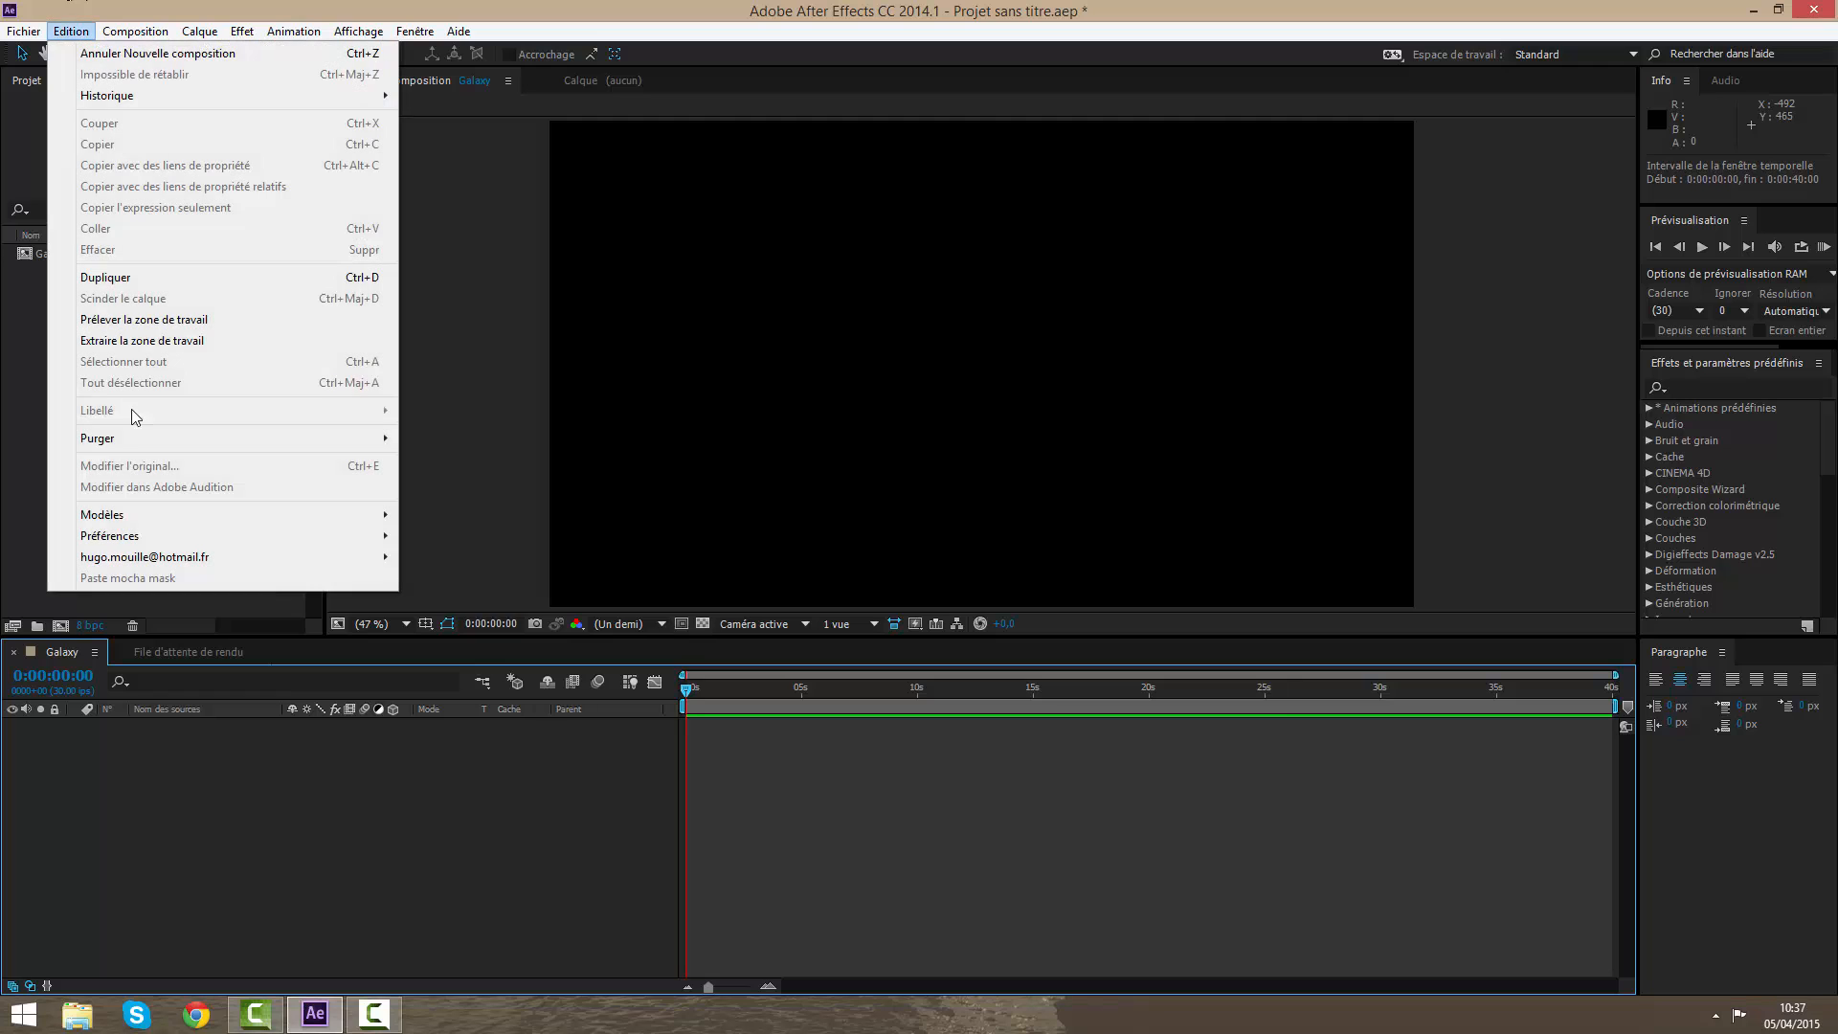
{"action": "mouse_move", "coordinate": [134, 539]}
{"action": "left_click", "coordinate": [450, 681]}
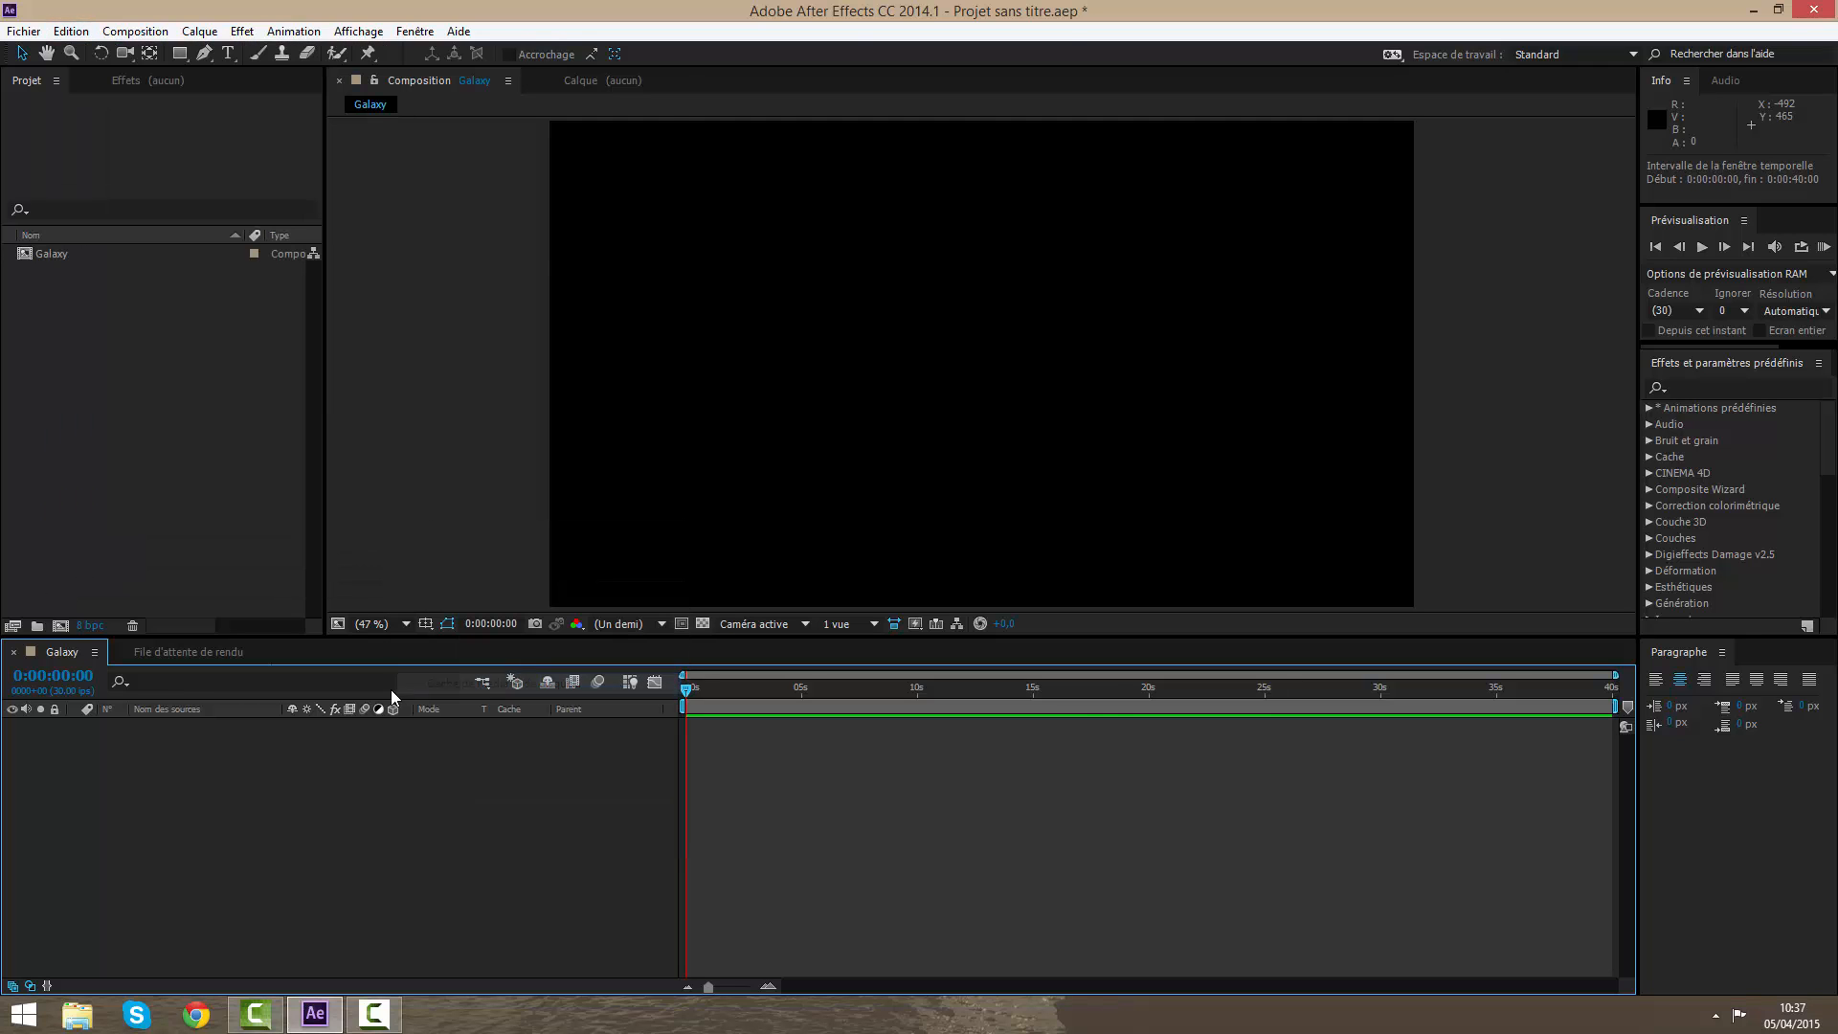
{"action": "left_click", "coordinate": [553, 328]}
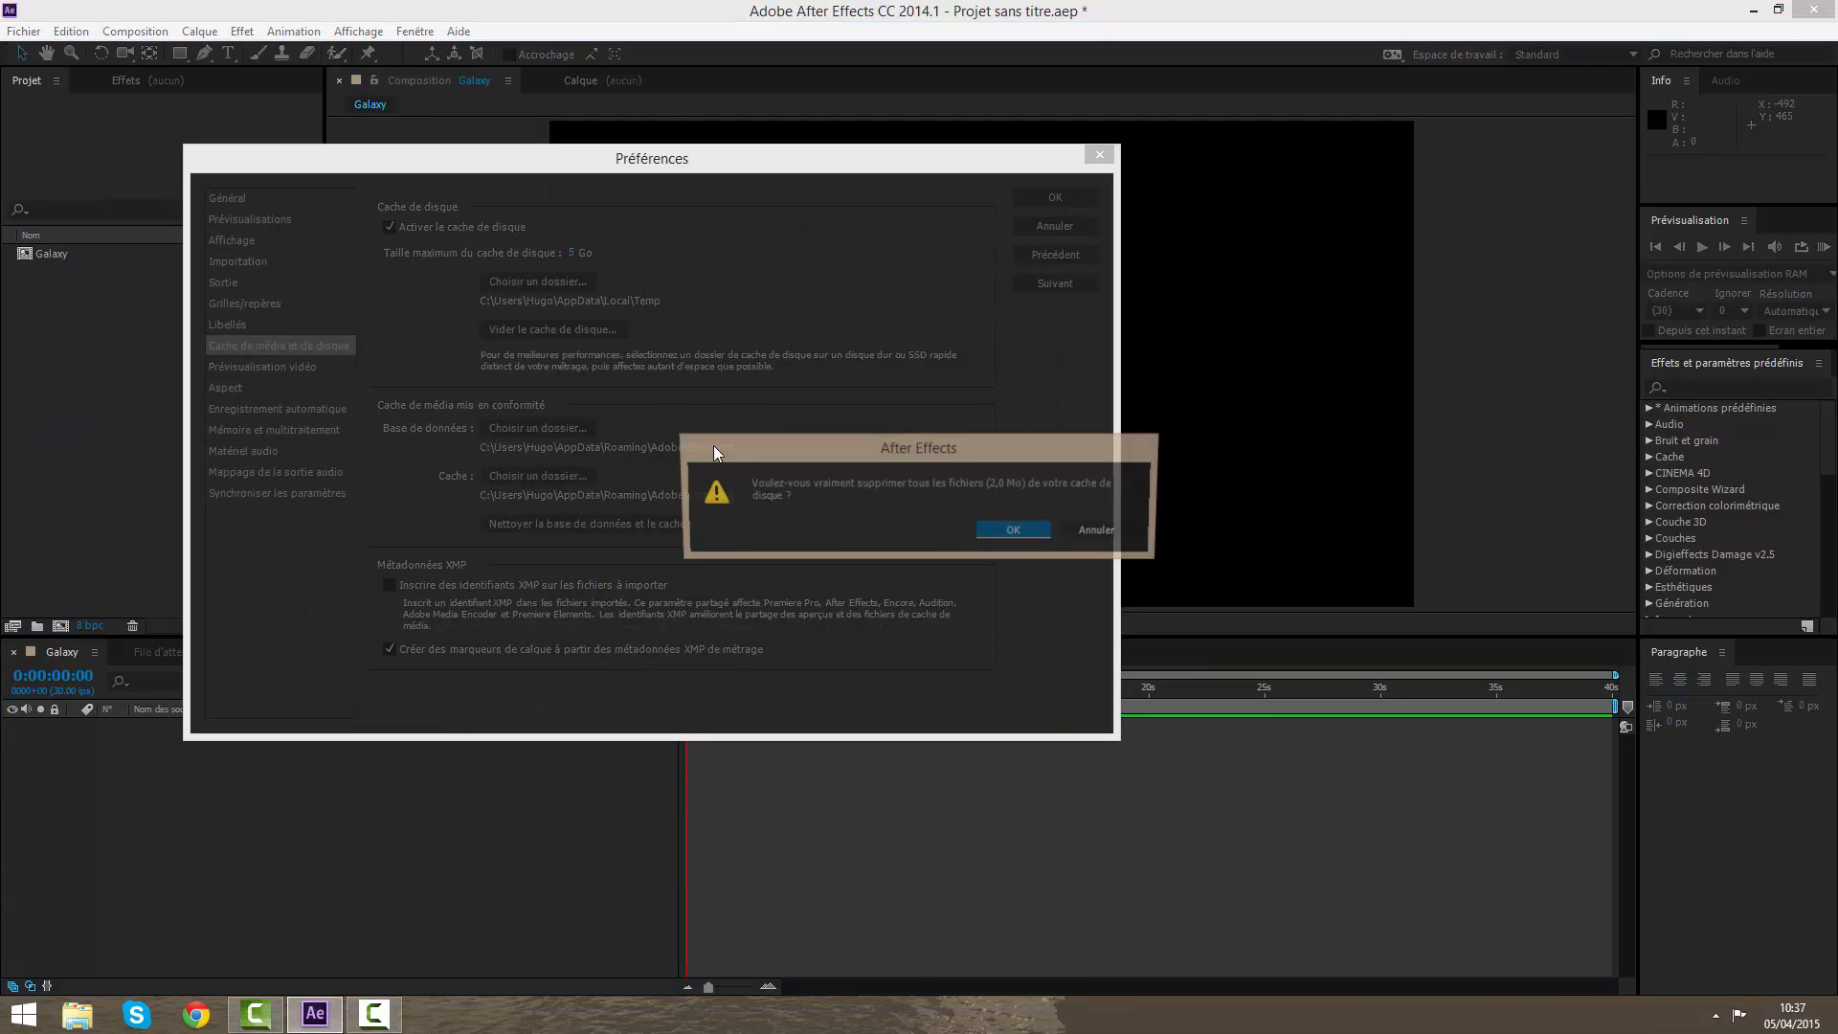
{"action": "left_click", "coordinate": [1007, 526]}
{"action": "left_click", "coordinate": [1021, 198]}
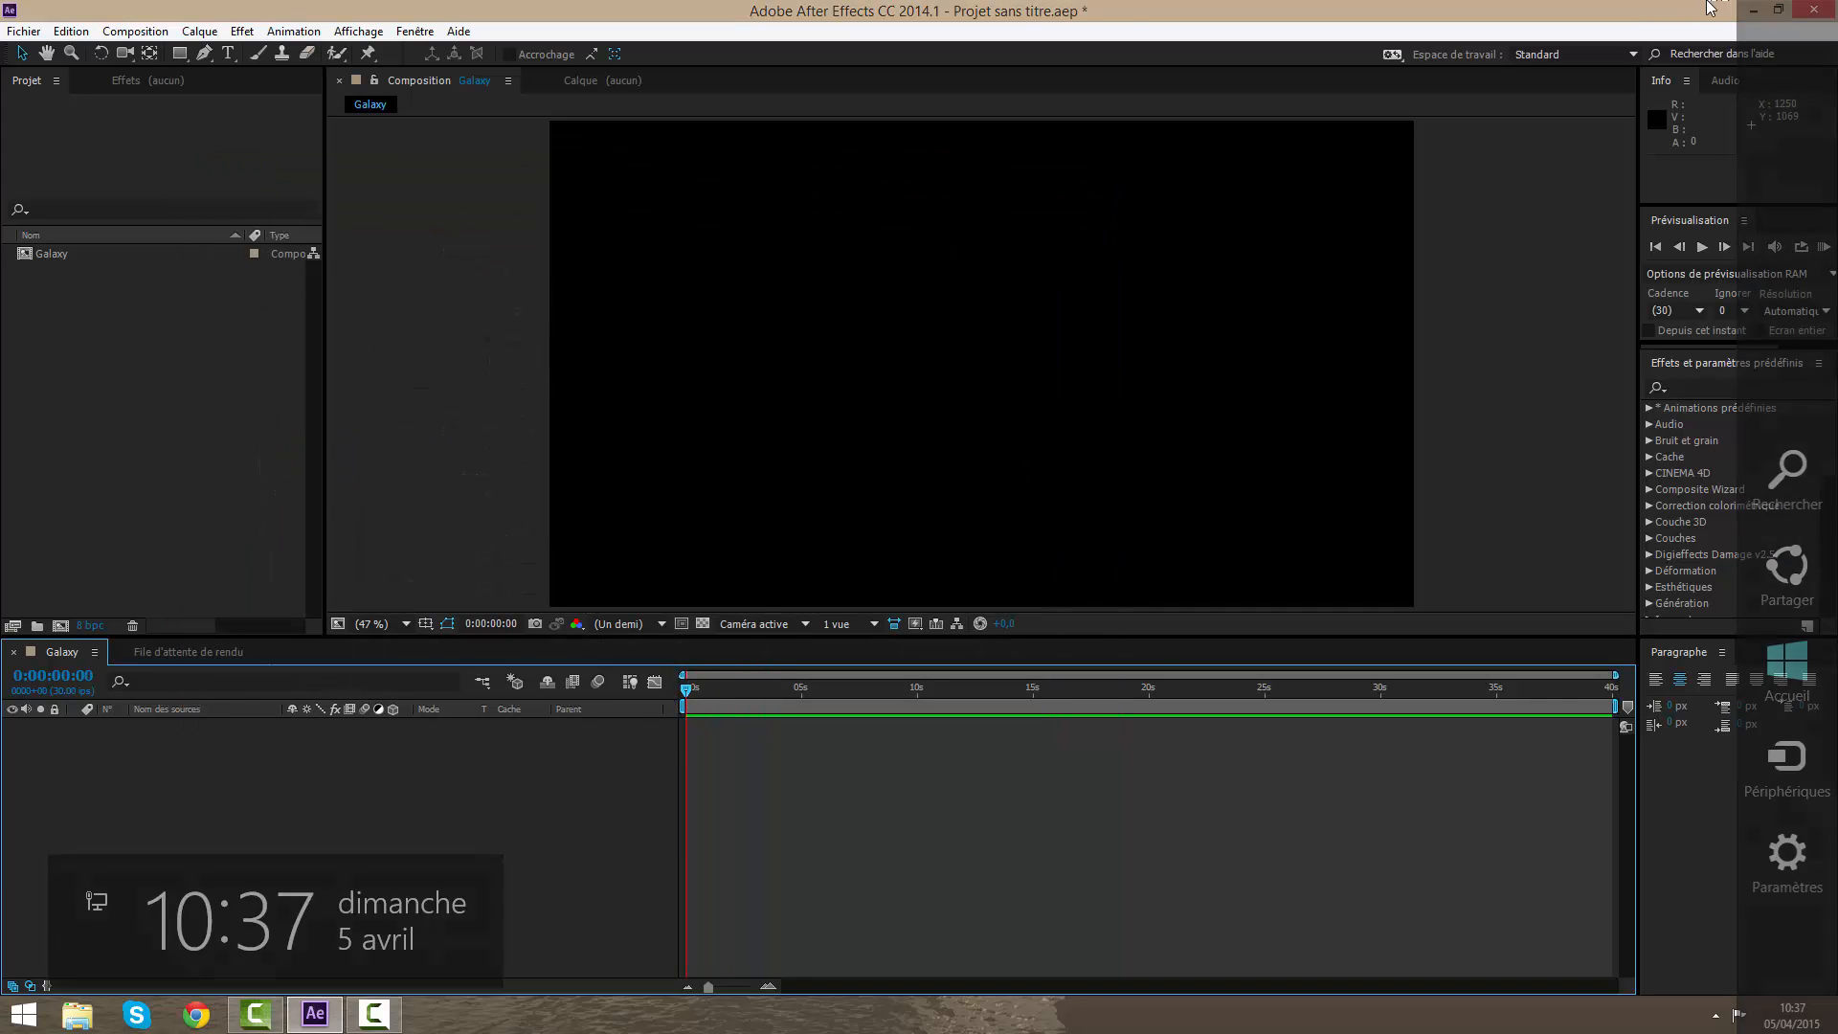
{"action": "left_click", "coordinate": [1836, 1031]}
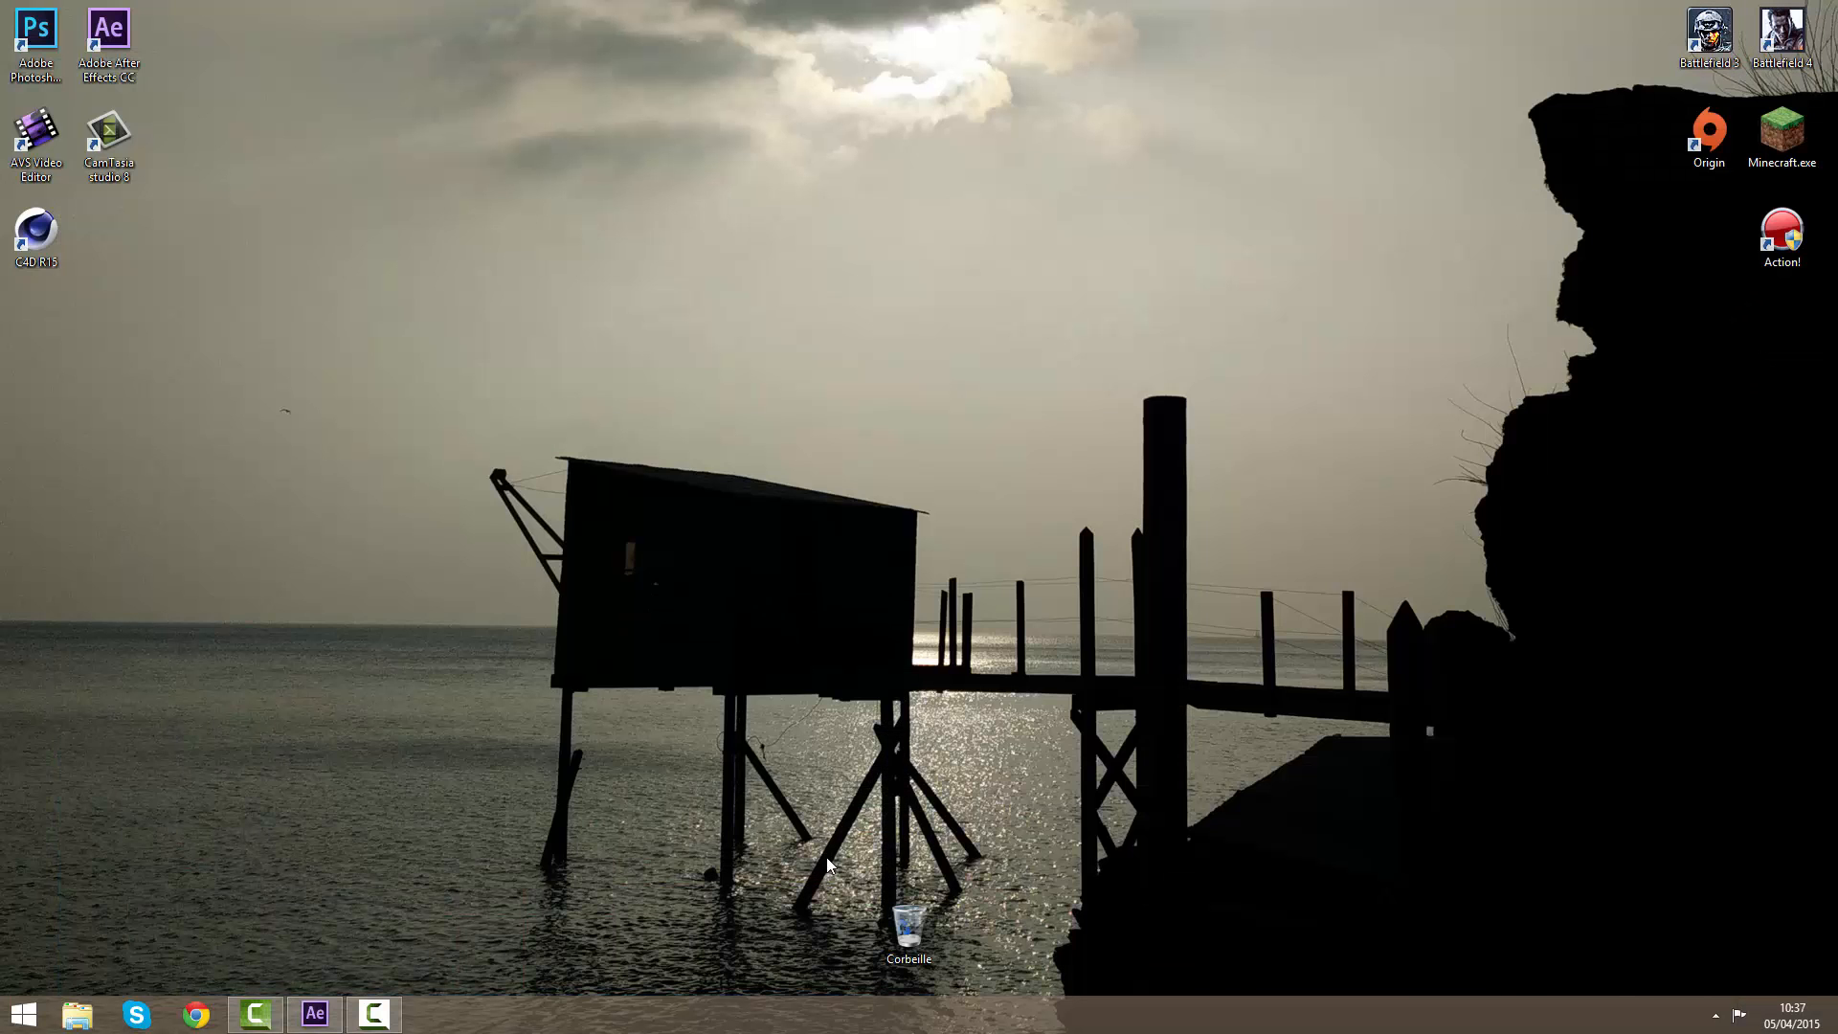
{"action": "left_click", "coordinate": [315, 1014]}
{"action": "left_click_drag", "start_coordinate": [804, 687], "coordinate": [681, 779]}
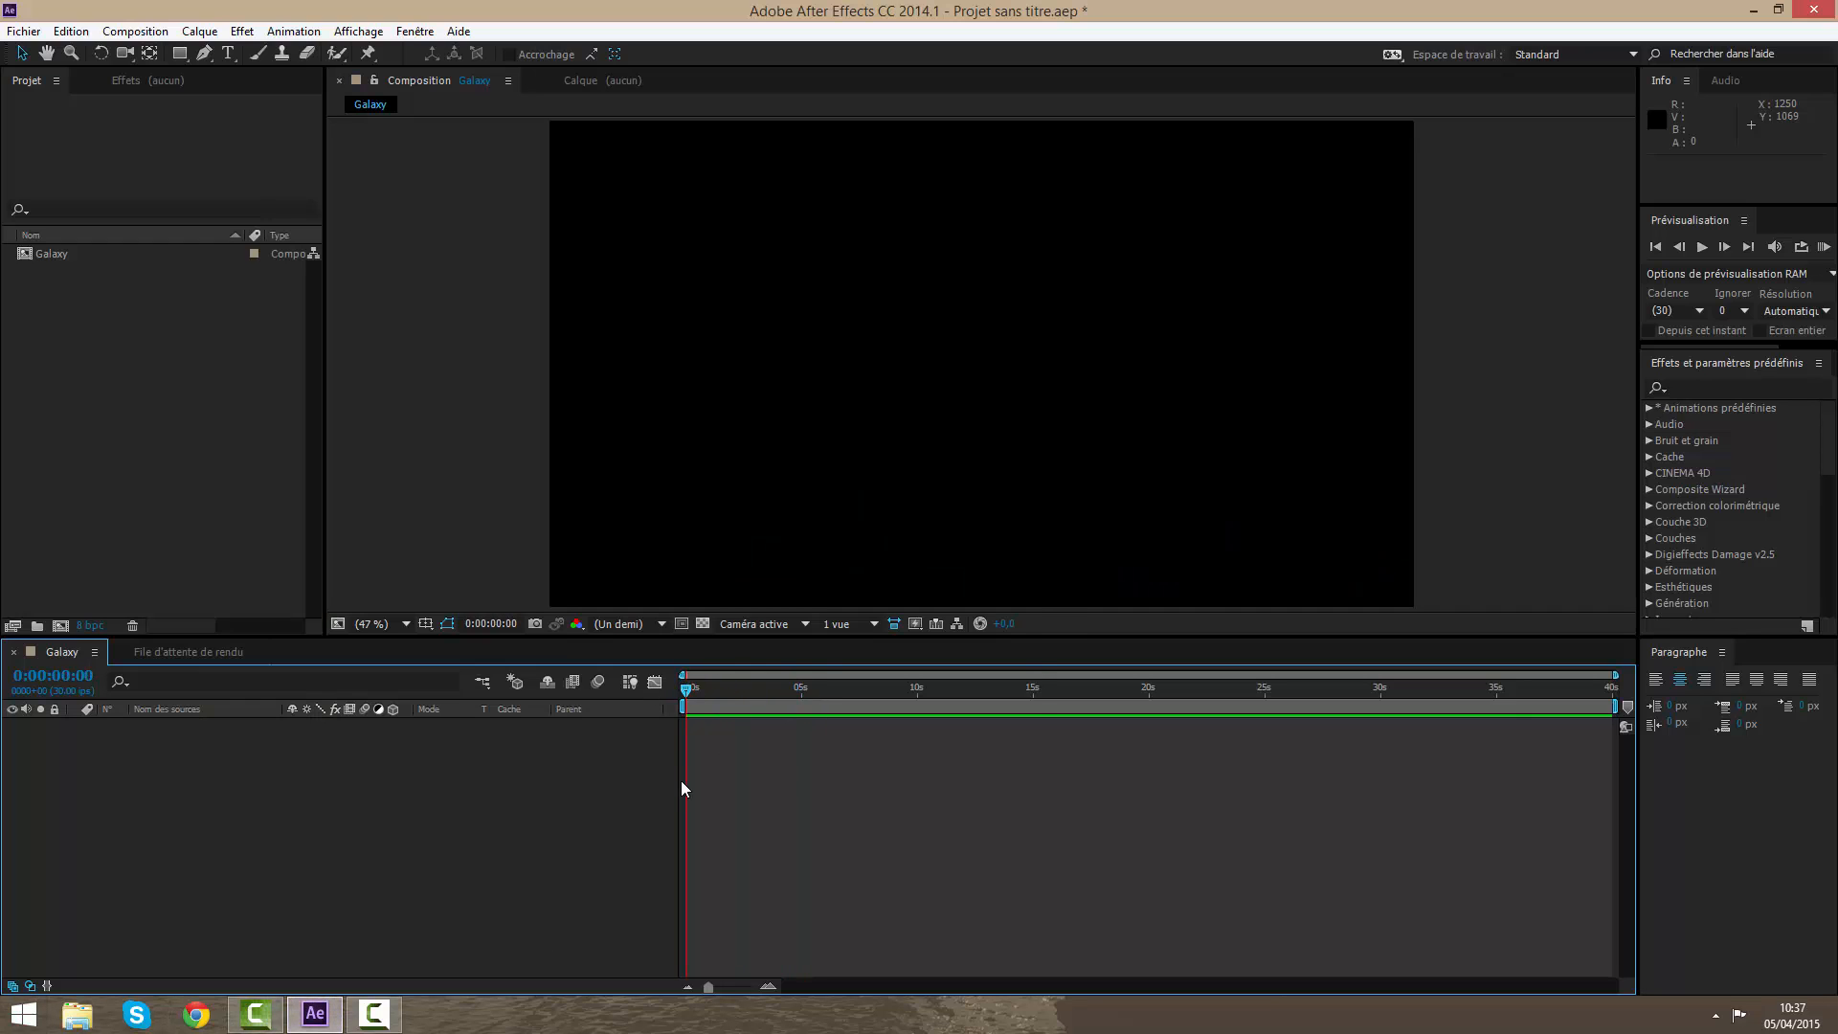
Step: Create a new black solid named Particular in the Galaxy composition, keeping the composition size
{"action": "right_click", "coordinate": [708, 791]}
{"action": "mouse_move", "coordinate": [745, 594]}
{"action": "right_click", "coordinate": [768, 804]}
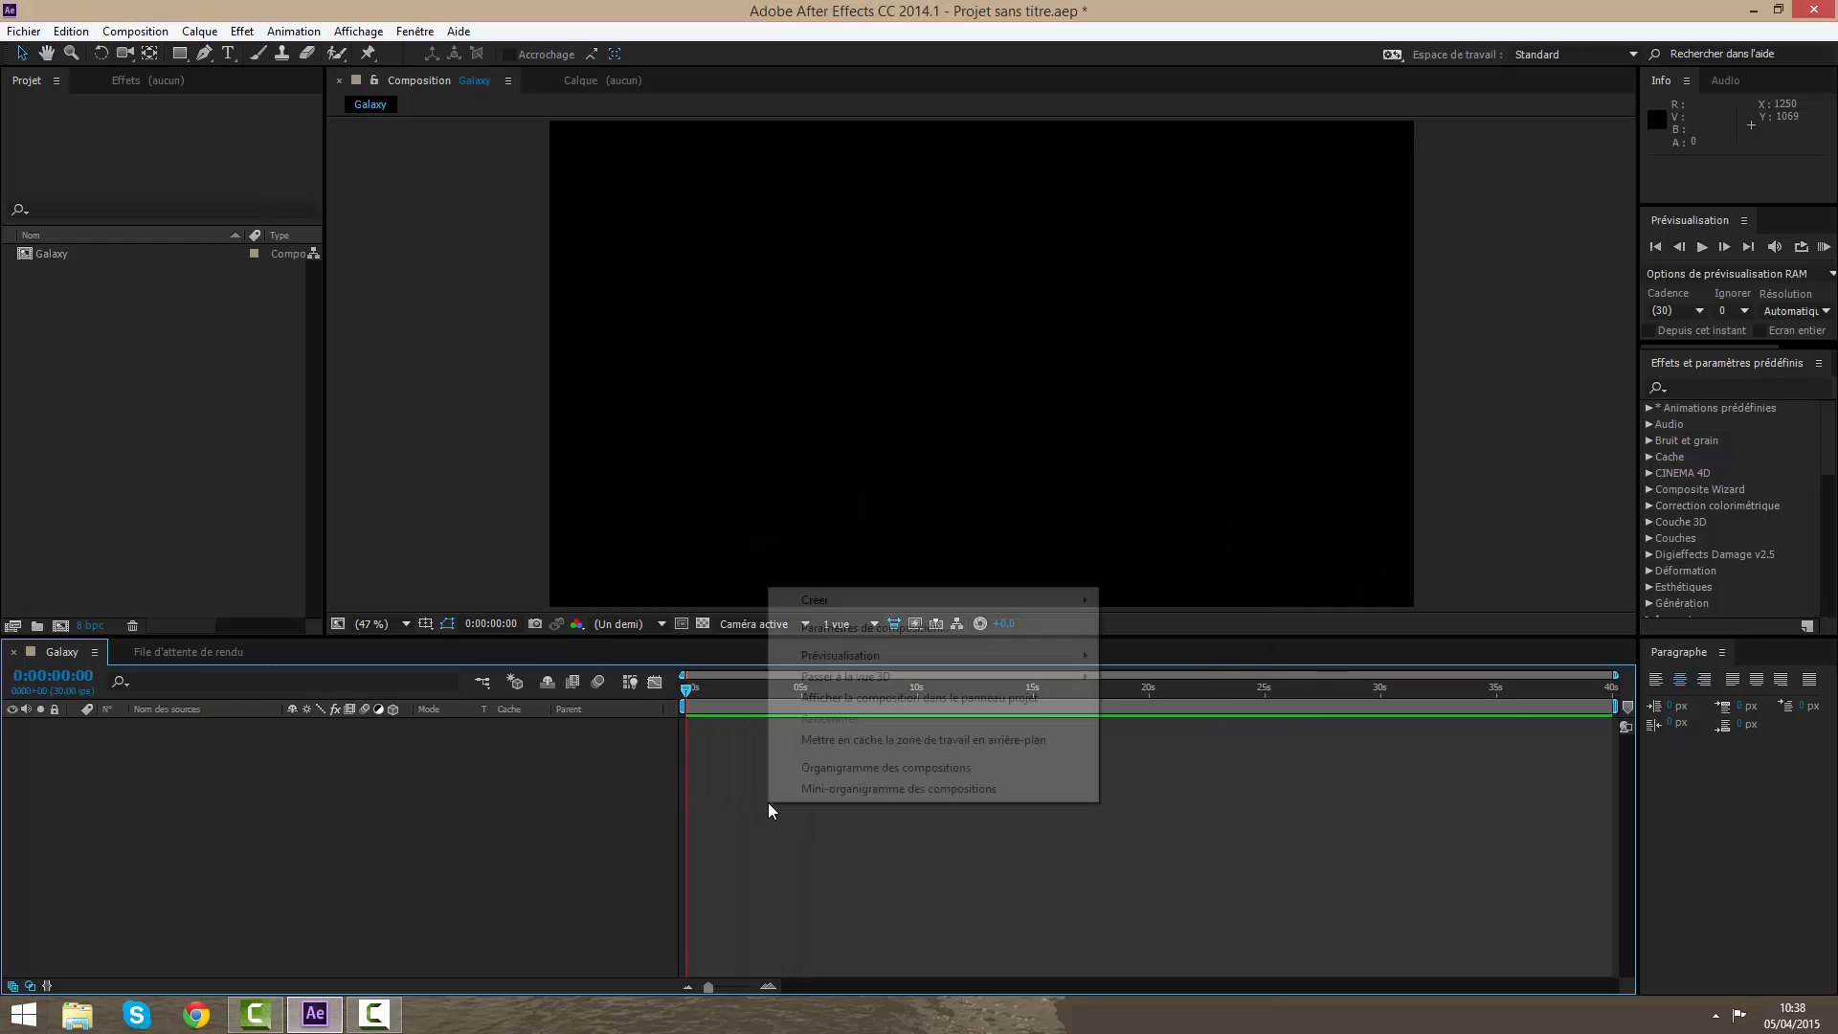
{"action": "mouse_move", "coordinate": [821, 600]}
{"action": "left_click", "coordinate": [1193, 643]}
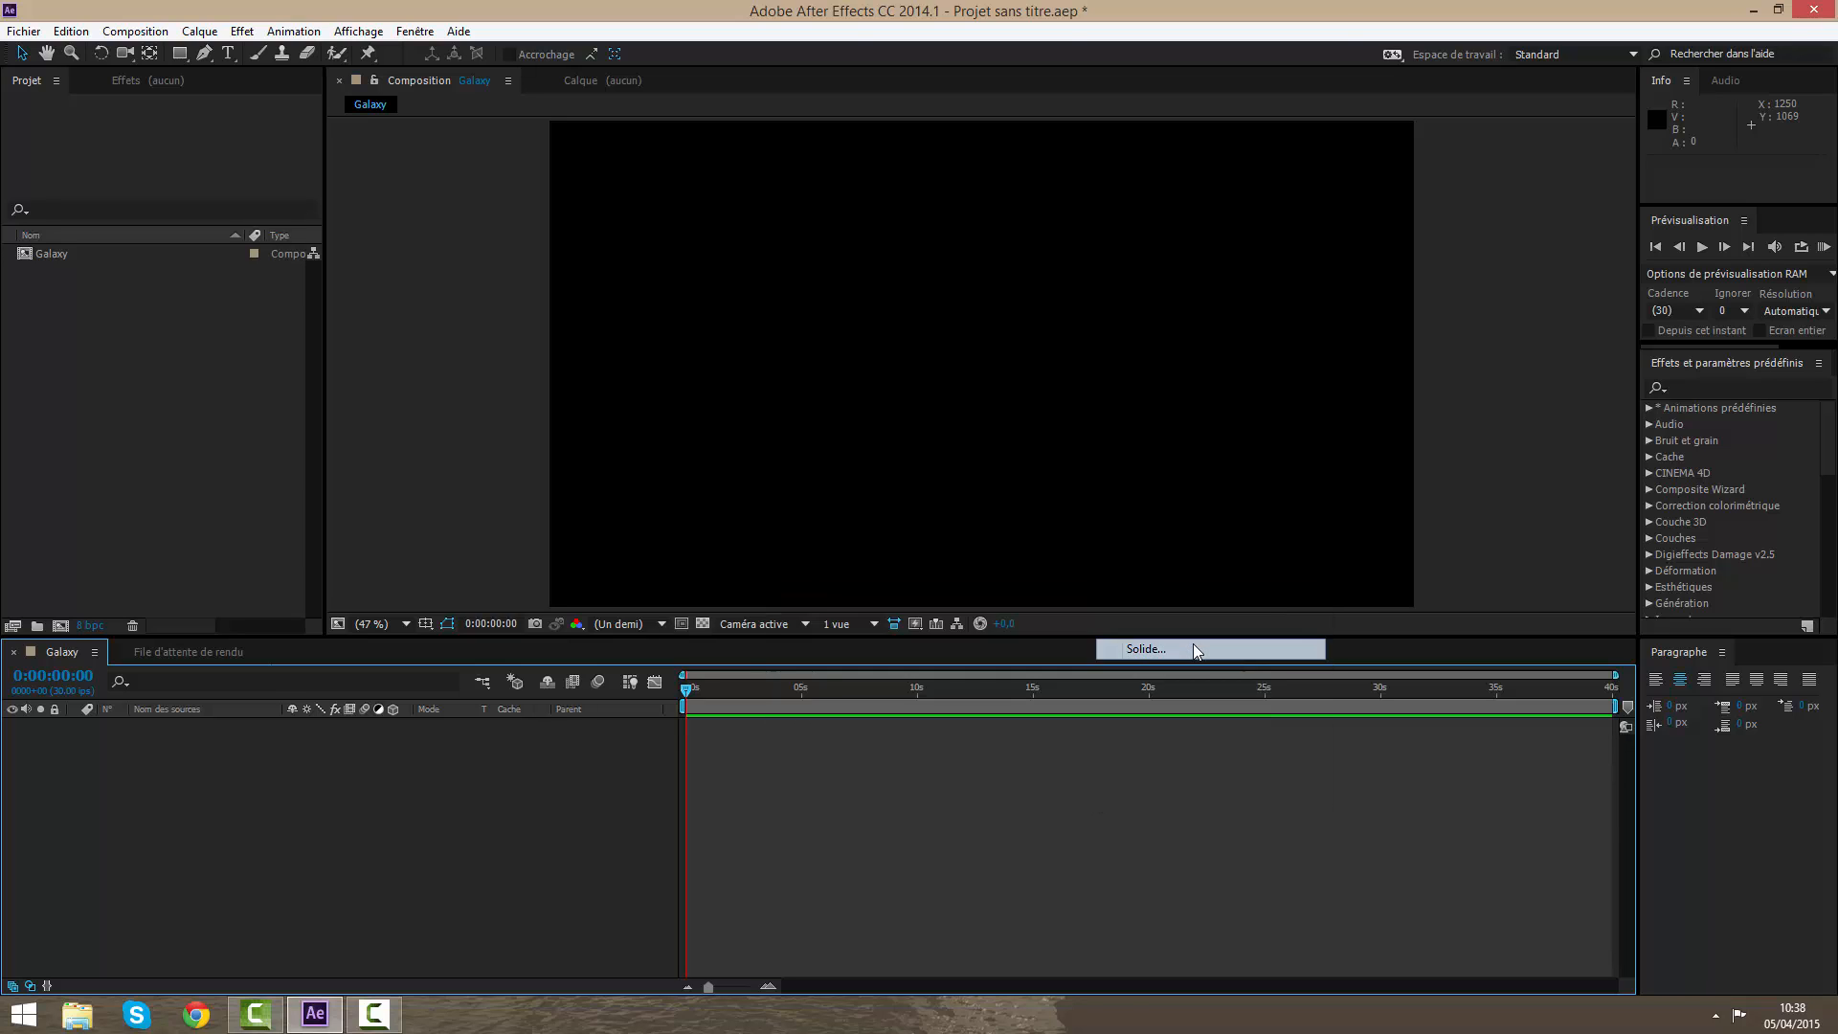
{"action": "type", "text": "Particul"}
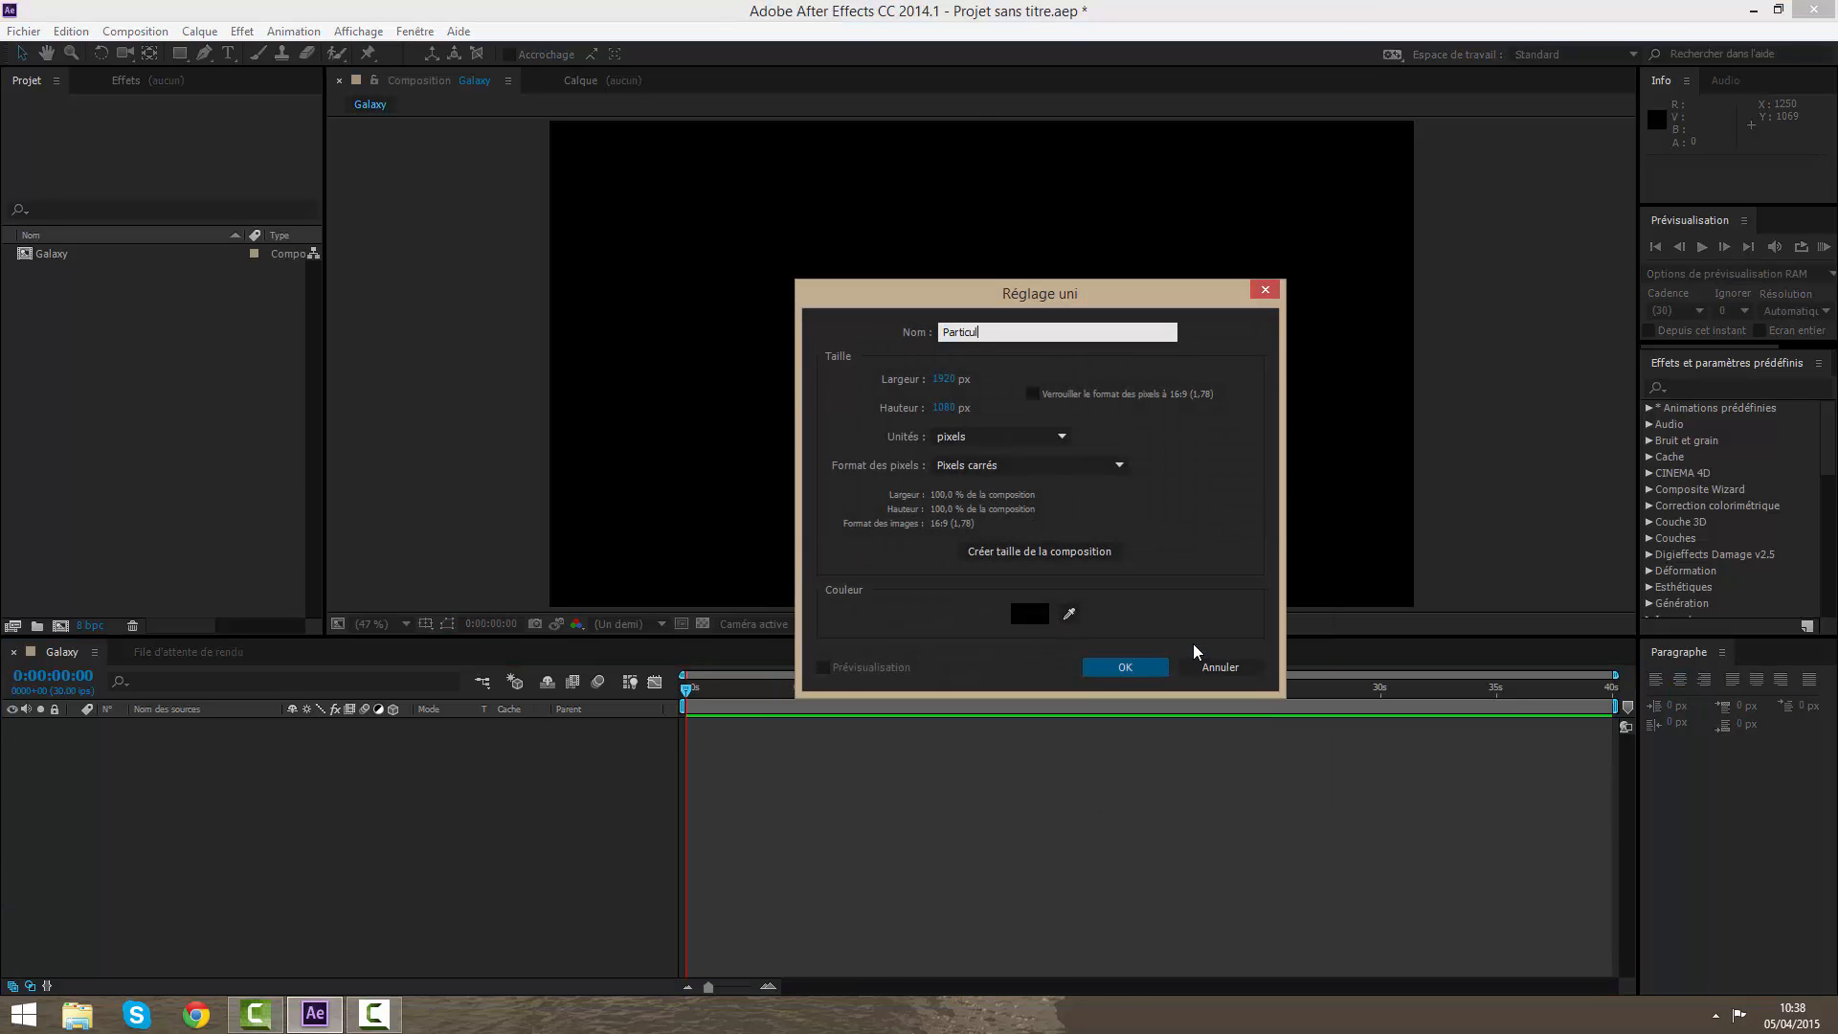
{"action": "type", "text": "ar"}
{"action": "key", "text": "Return"}
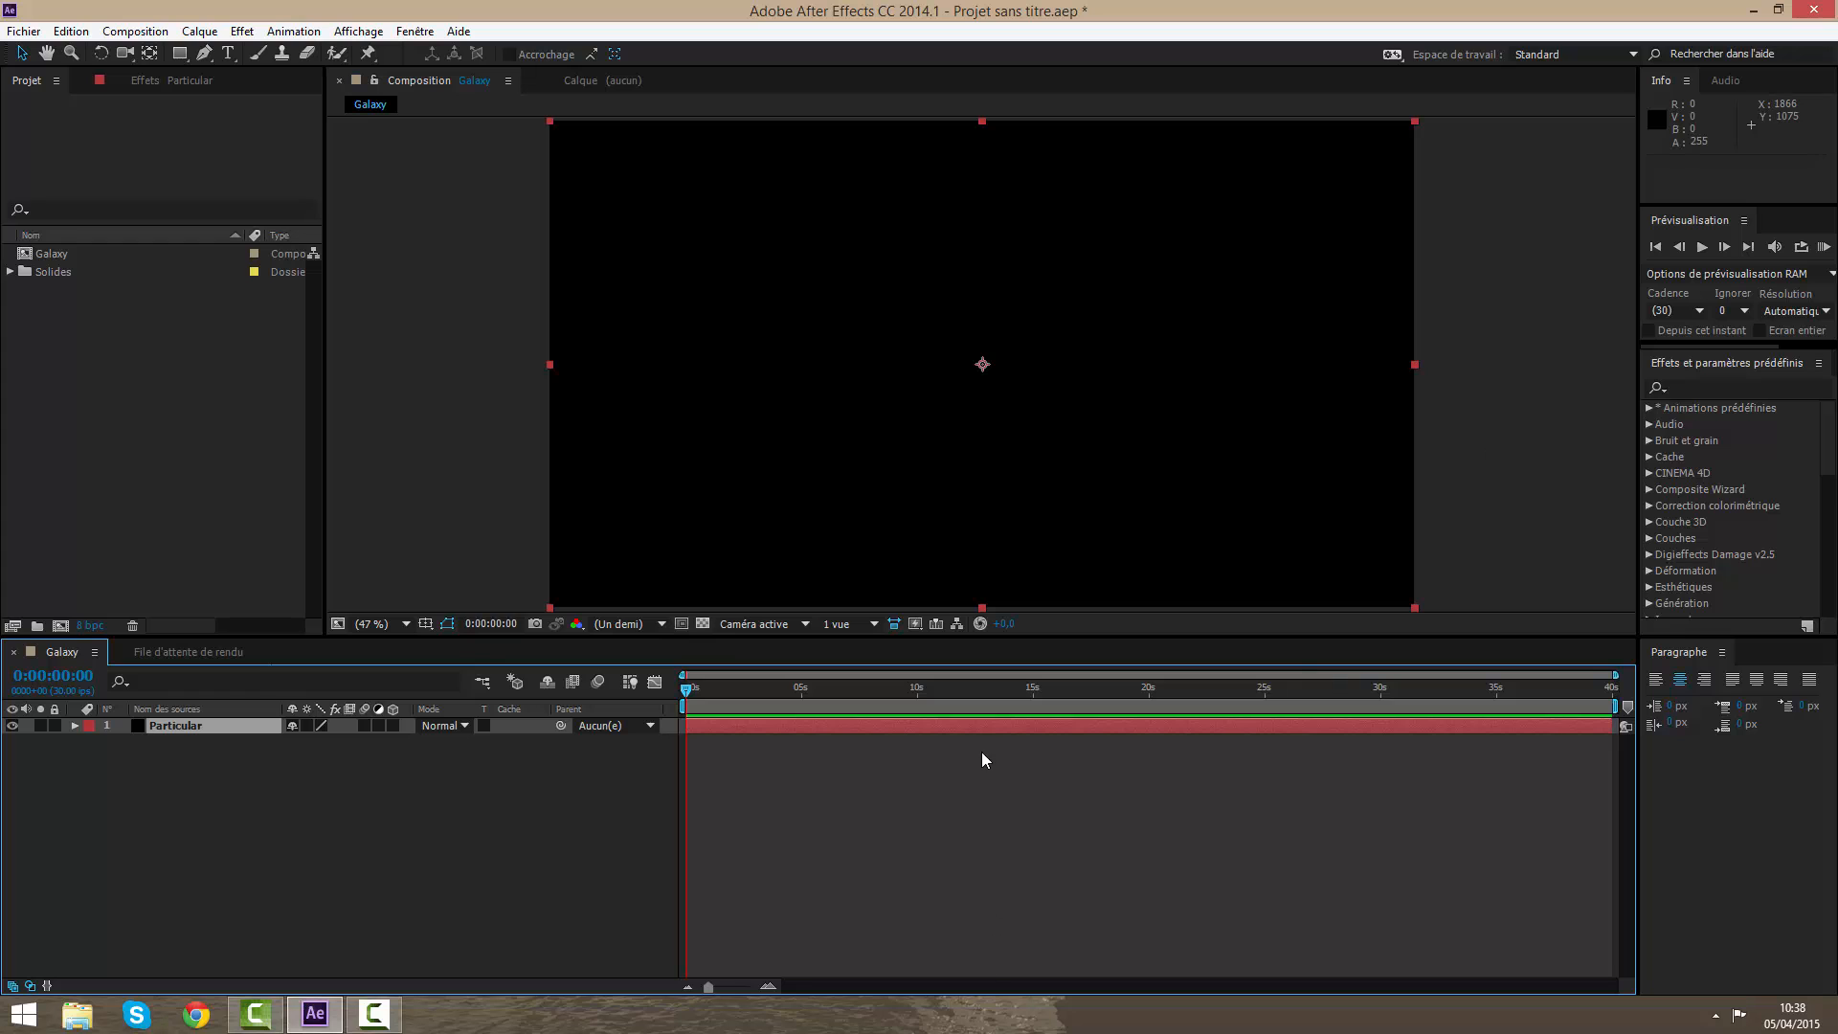
Step: Apply the Trapcode Particular effect to the Particular solid layer
{"action": "right_click", "coordinate": [963, 725]}
{"action": "mouse_move", "coordinate": [1054, 512]}
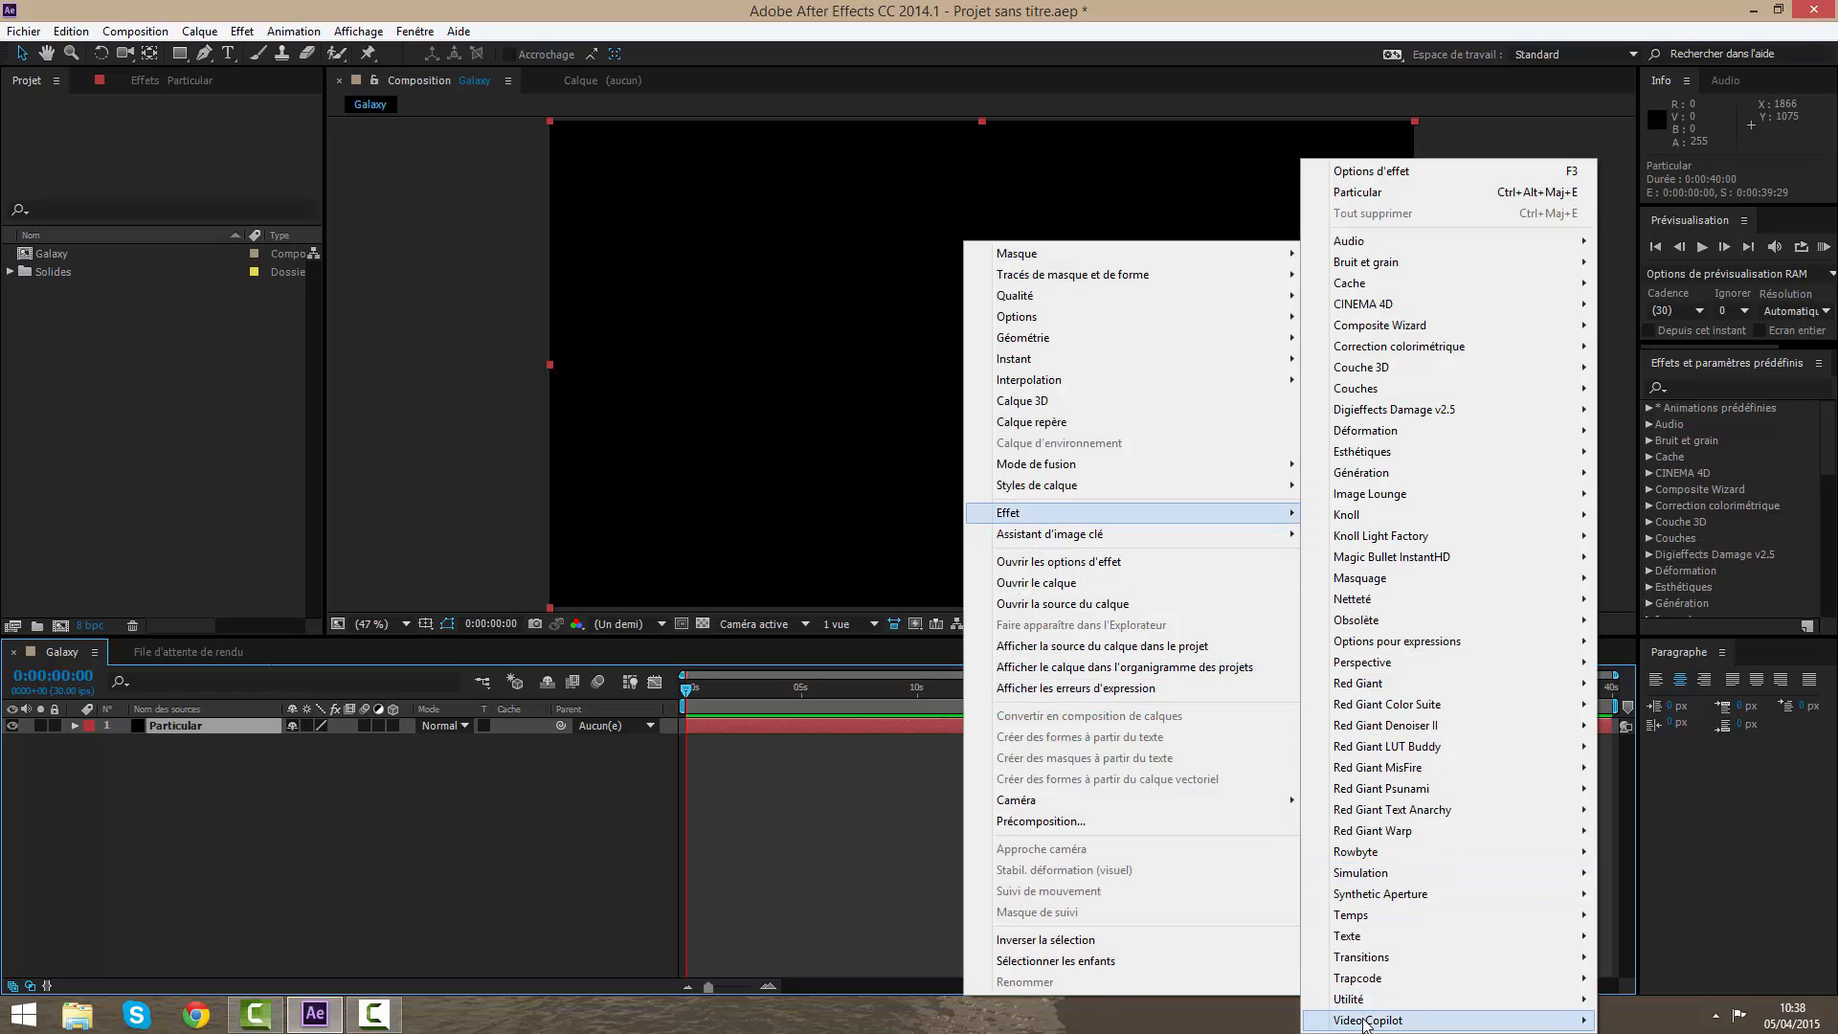
{"action": "mouse_move", "coordinate": [1358, 977]}
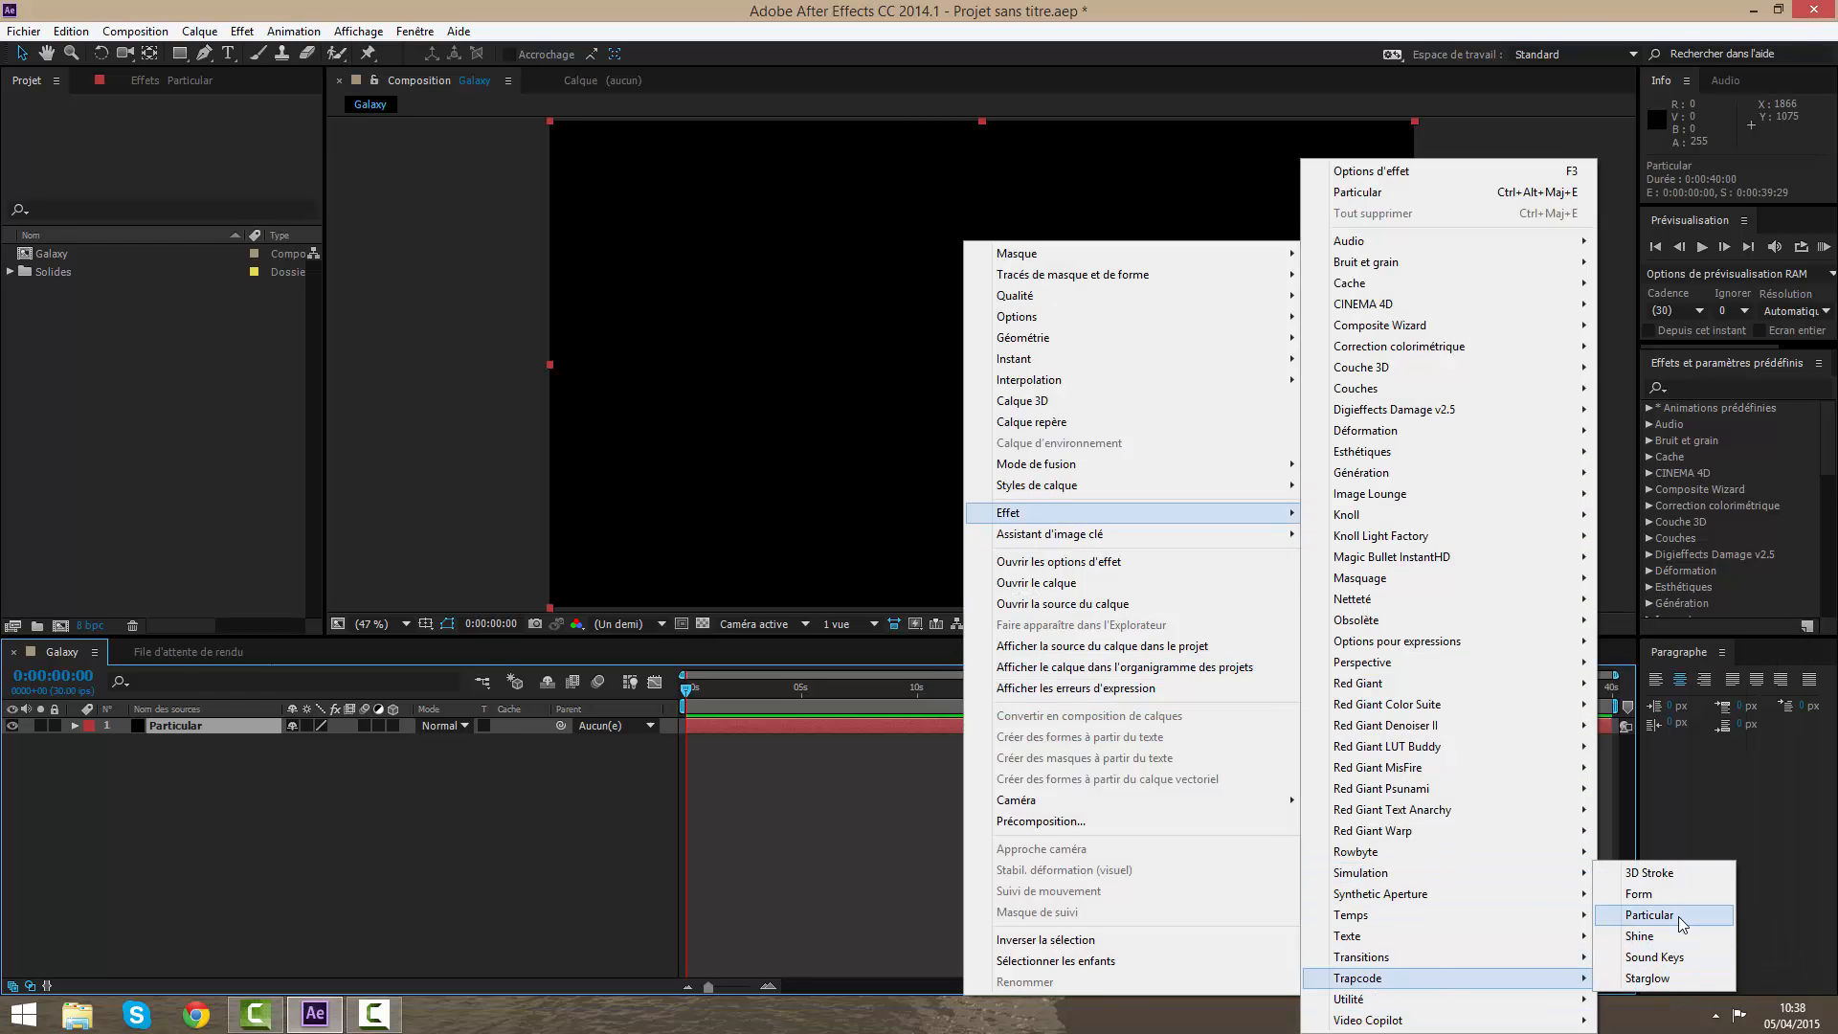
{"action": "left_click", "coordinate": [1680, 917]}
Step: Examine the default particle emission around five seconds into the composition, and return the playhead near the start
{"action": "left_click_drag", "start_coordinate": [727, 687], "coordinate": [804, 689]}
{"action": "key", "text": "period"}
{"action": "key", "text": "period"}
{"action": "key", "text": "period"}
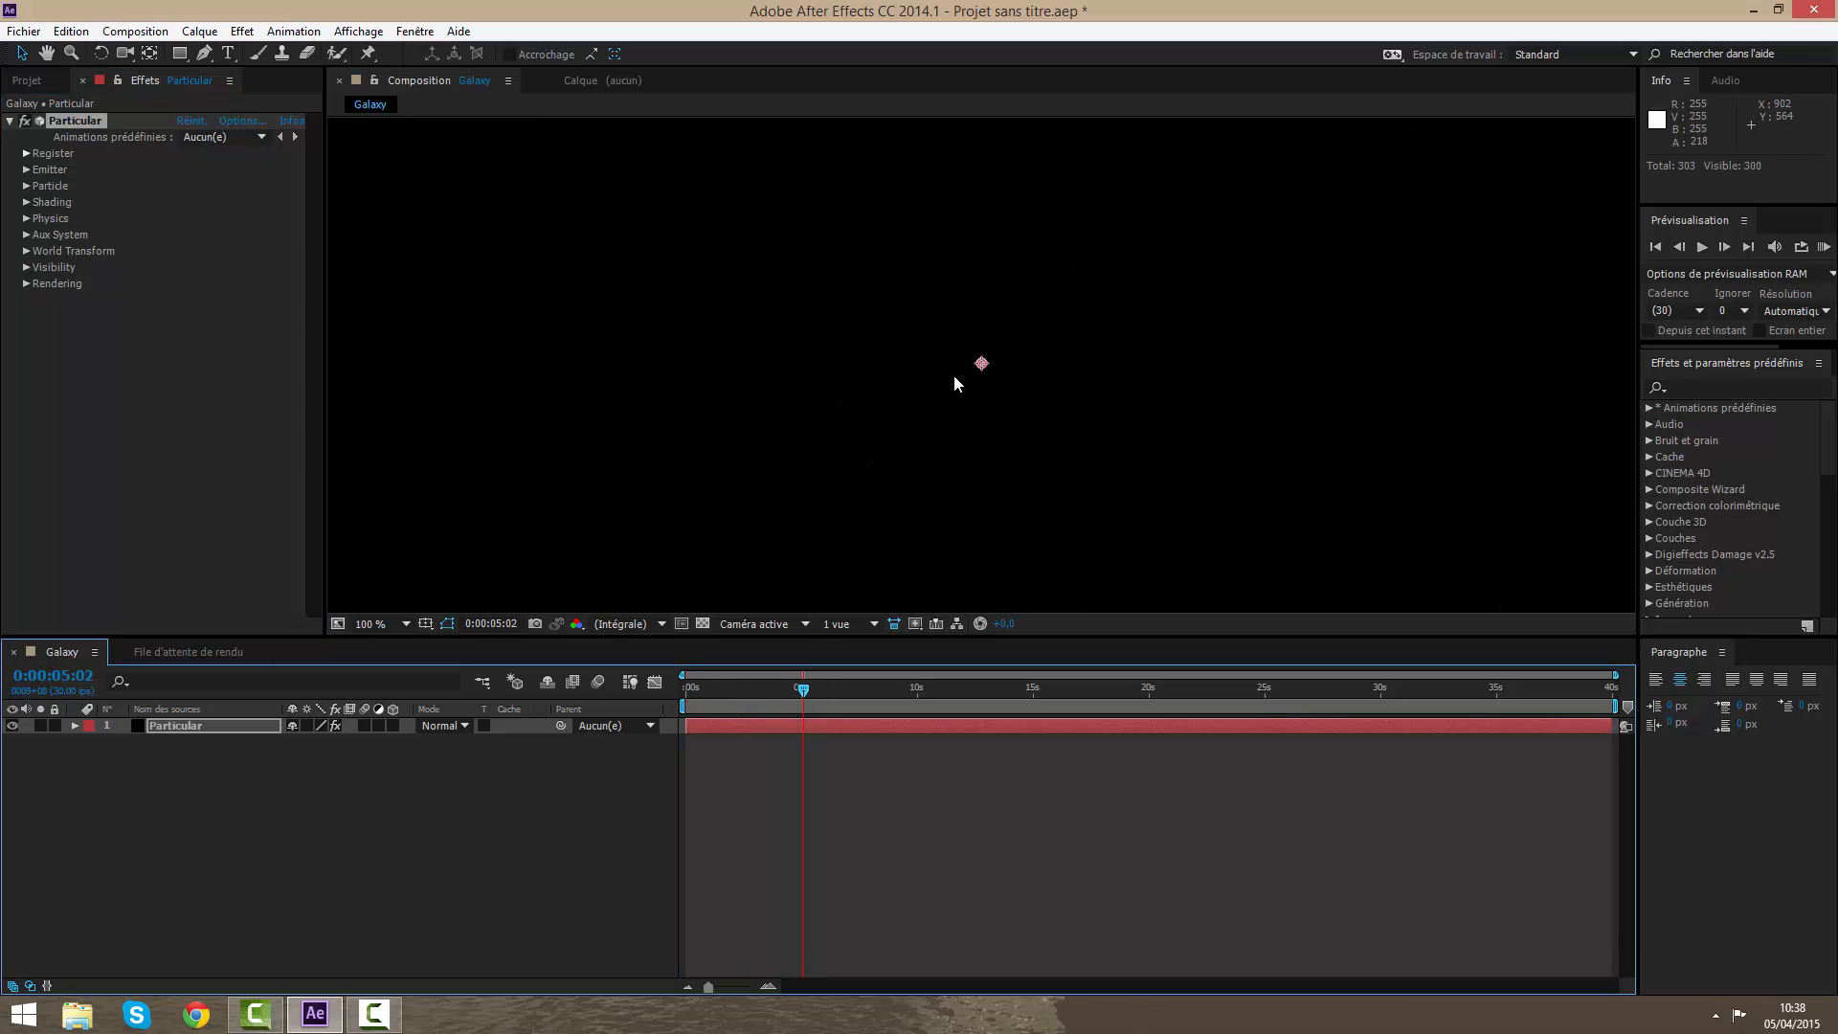
{"action": "key", "text": "comma"}
{"action": "key", "text": "comma"}
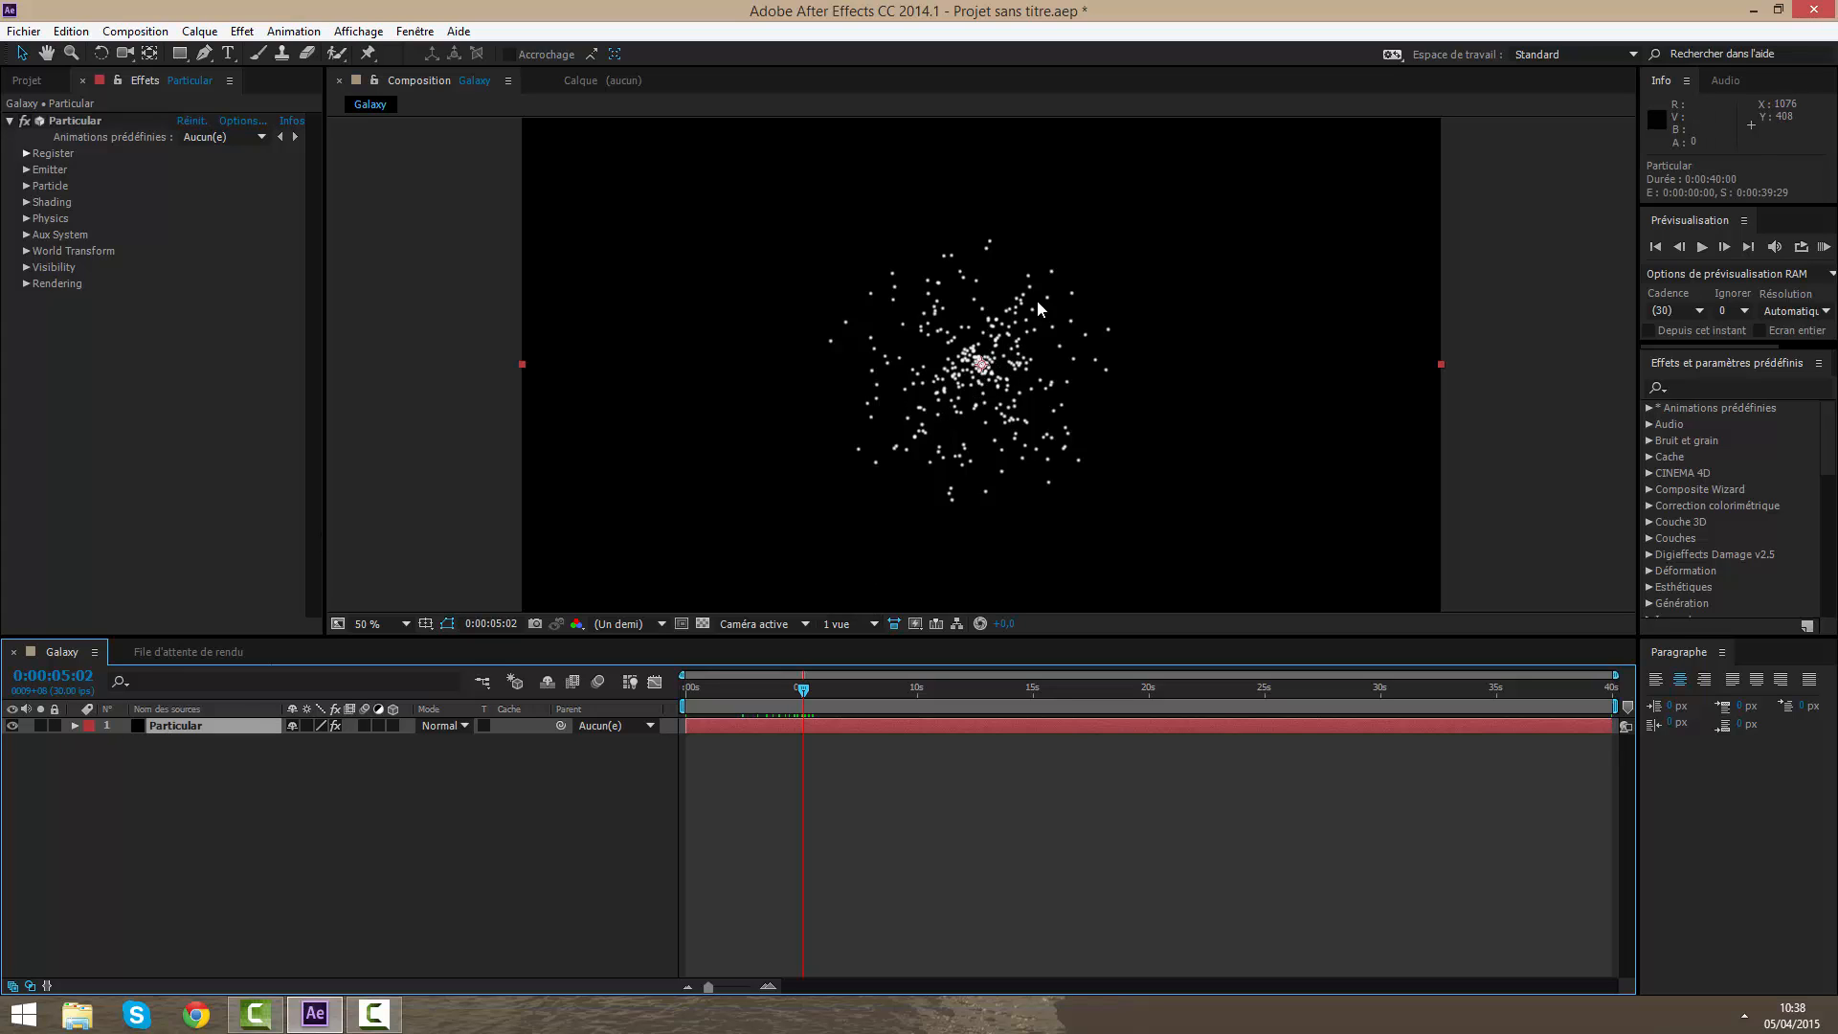
{"action": "left_click", "coordinate": [52, 123]}
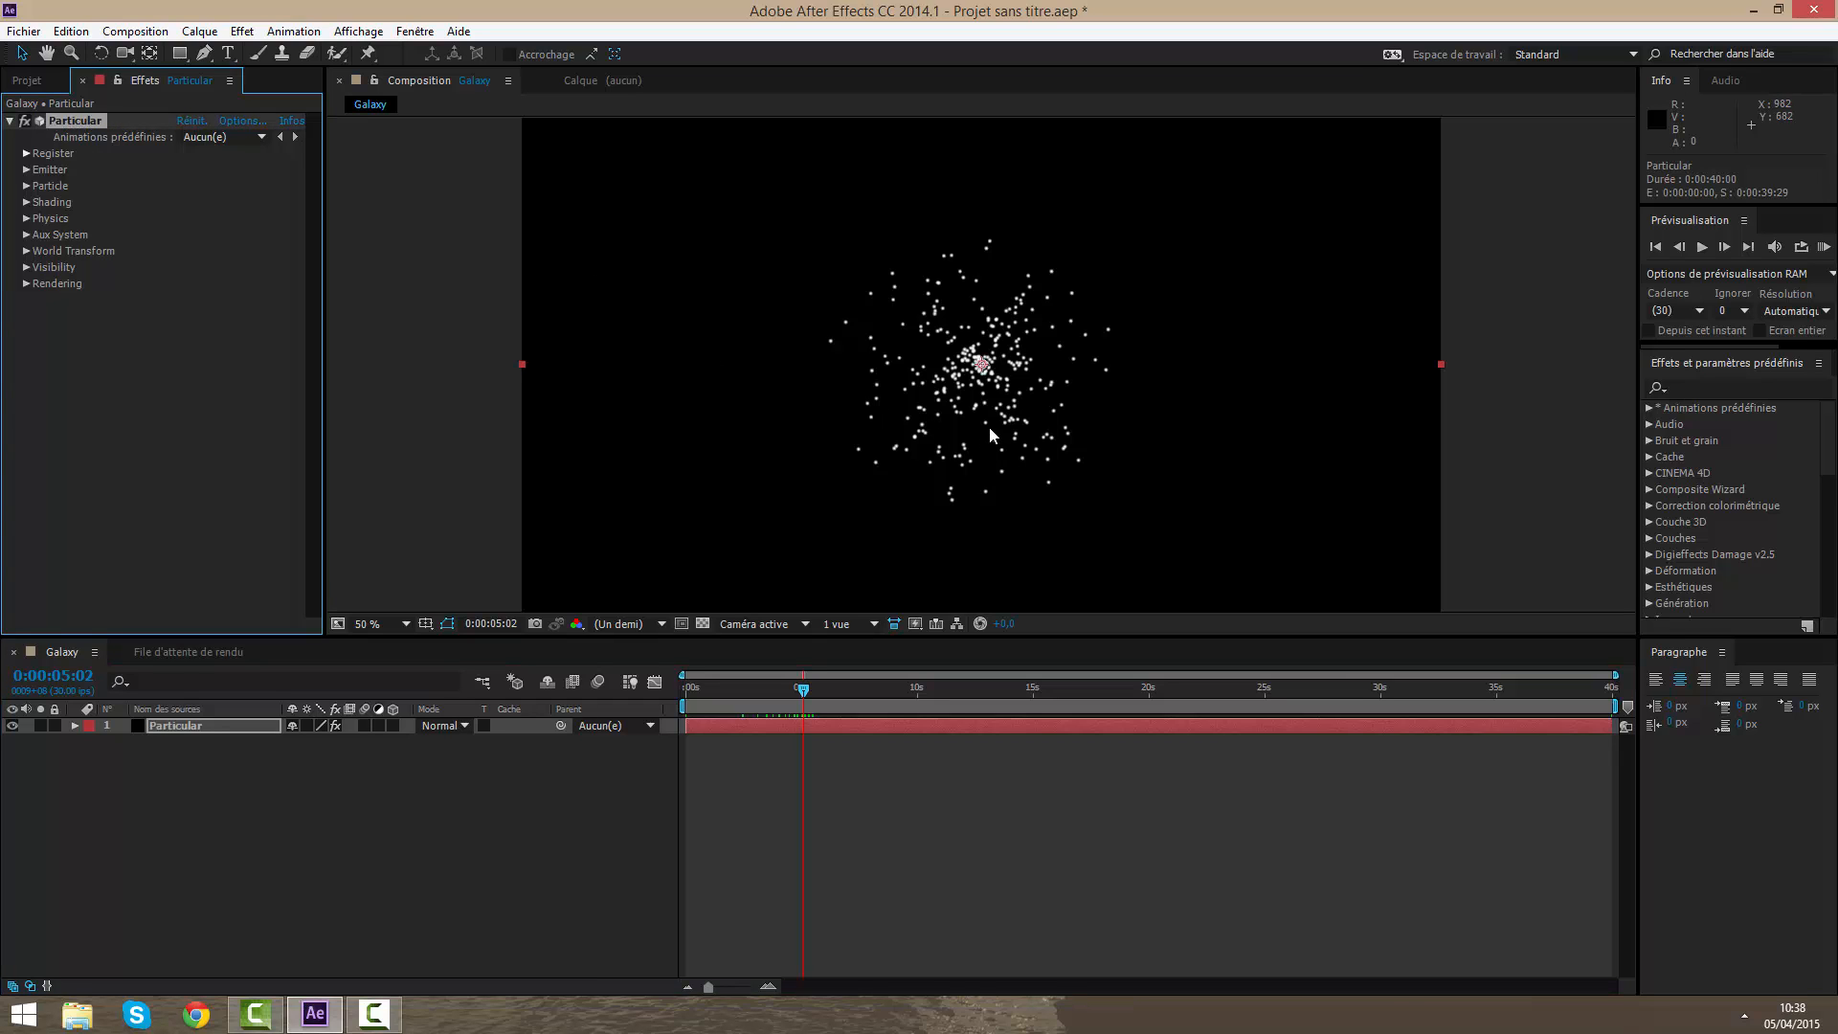
{"action": "left_click_drag", "start_coordinate": [802, 688], "coordinate": [689, 676]}
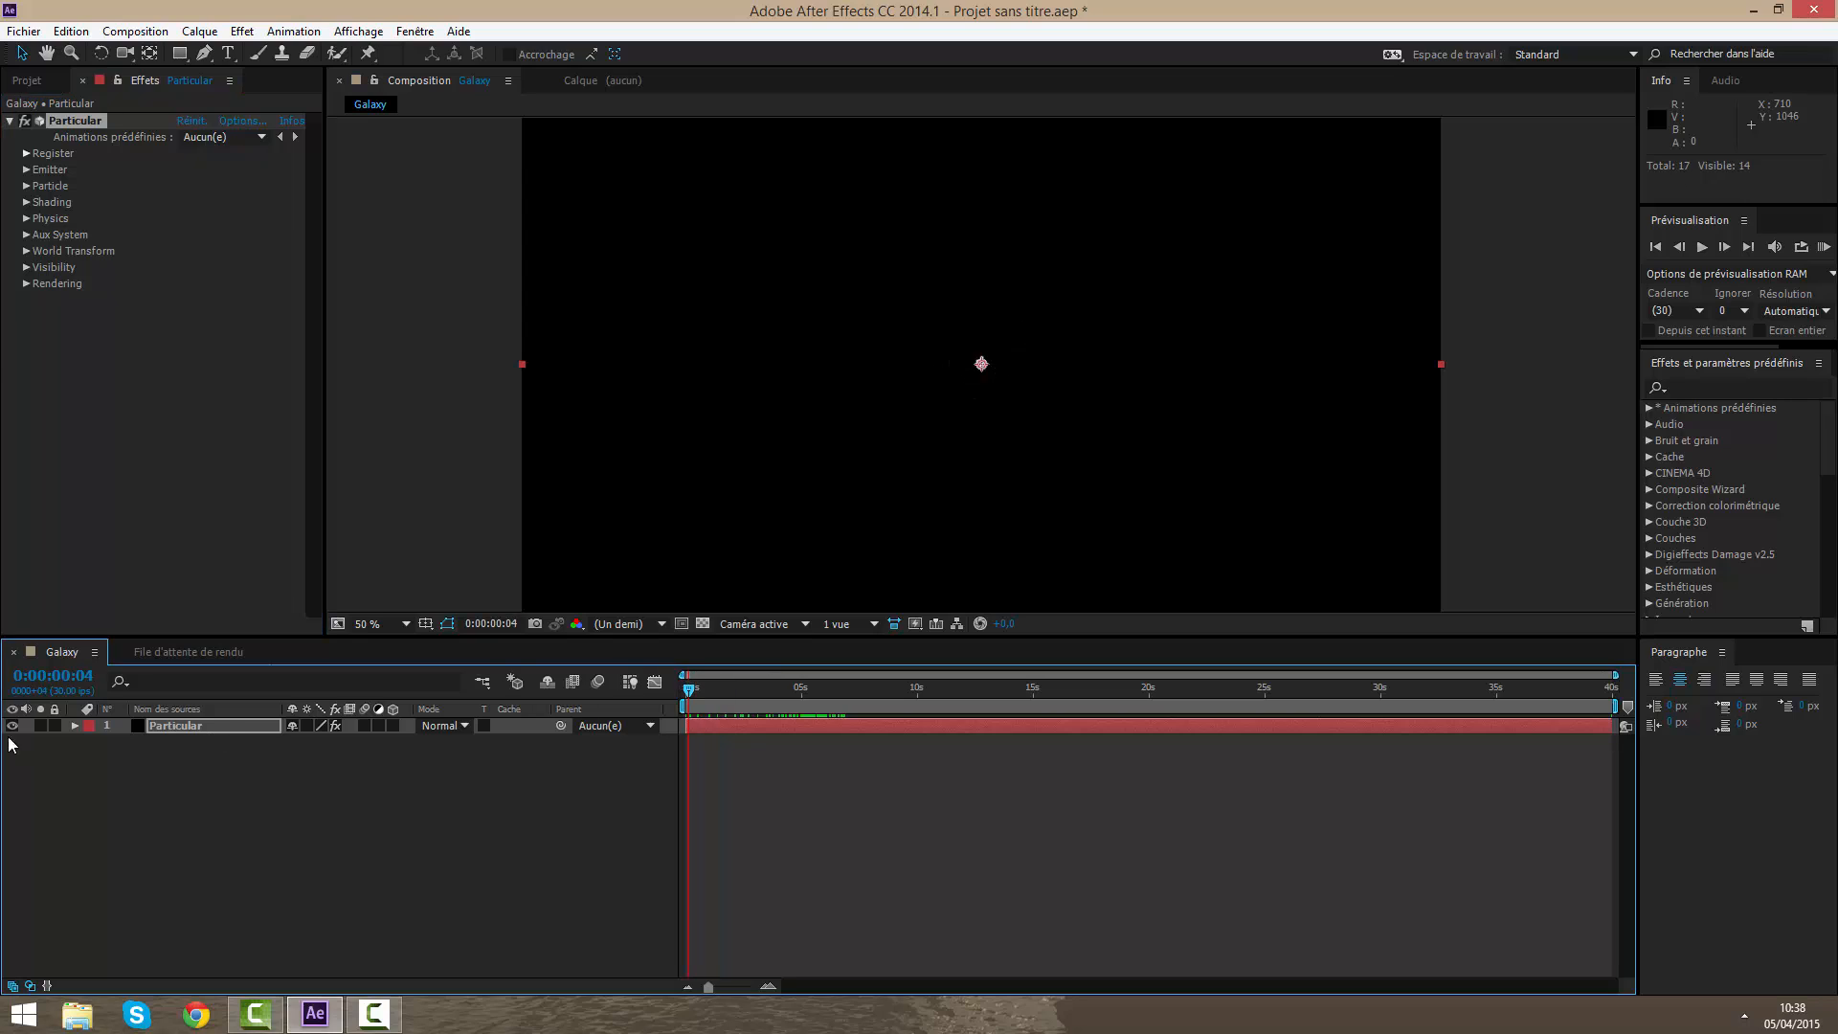
Step: Rename the Particular layer as Particules Principales and hide it, with the playhead moved to 0:00:04:18
{"action": "left_click", "coordinate": [222, 718]}
{"action": "key", "text": "Return"}
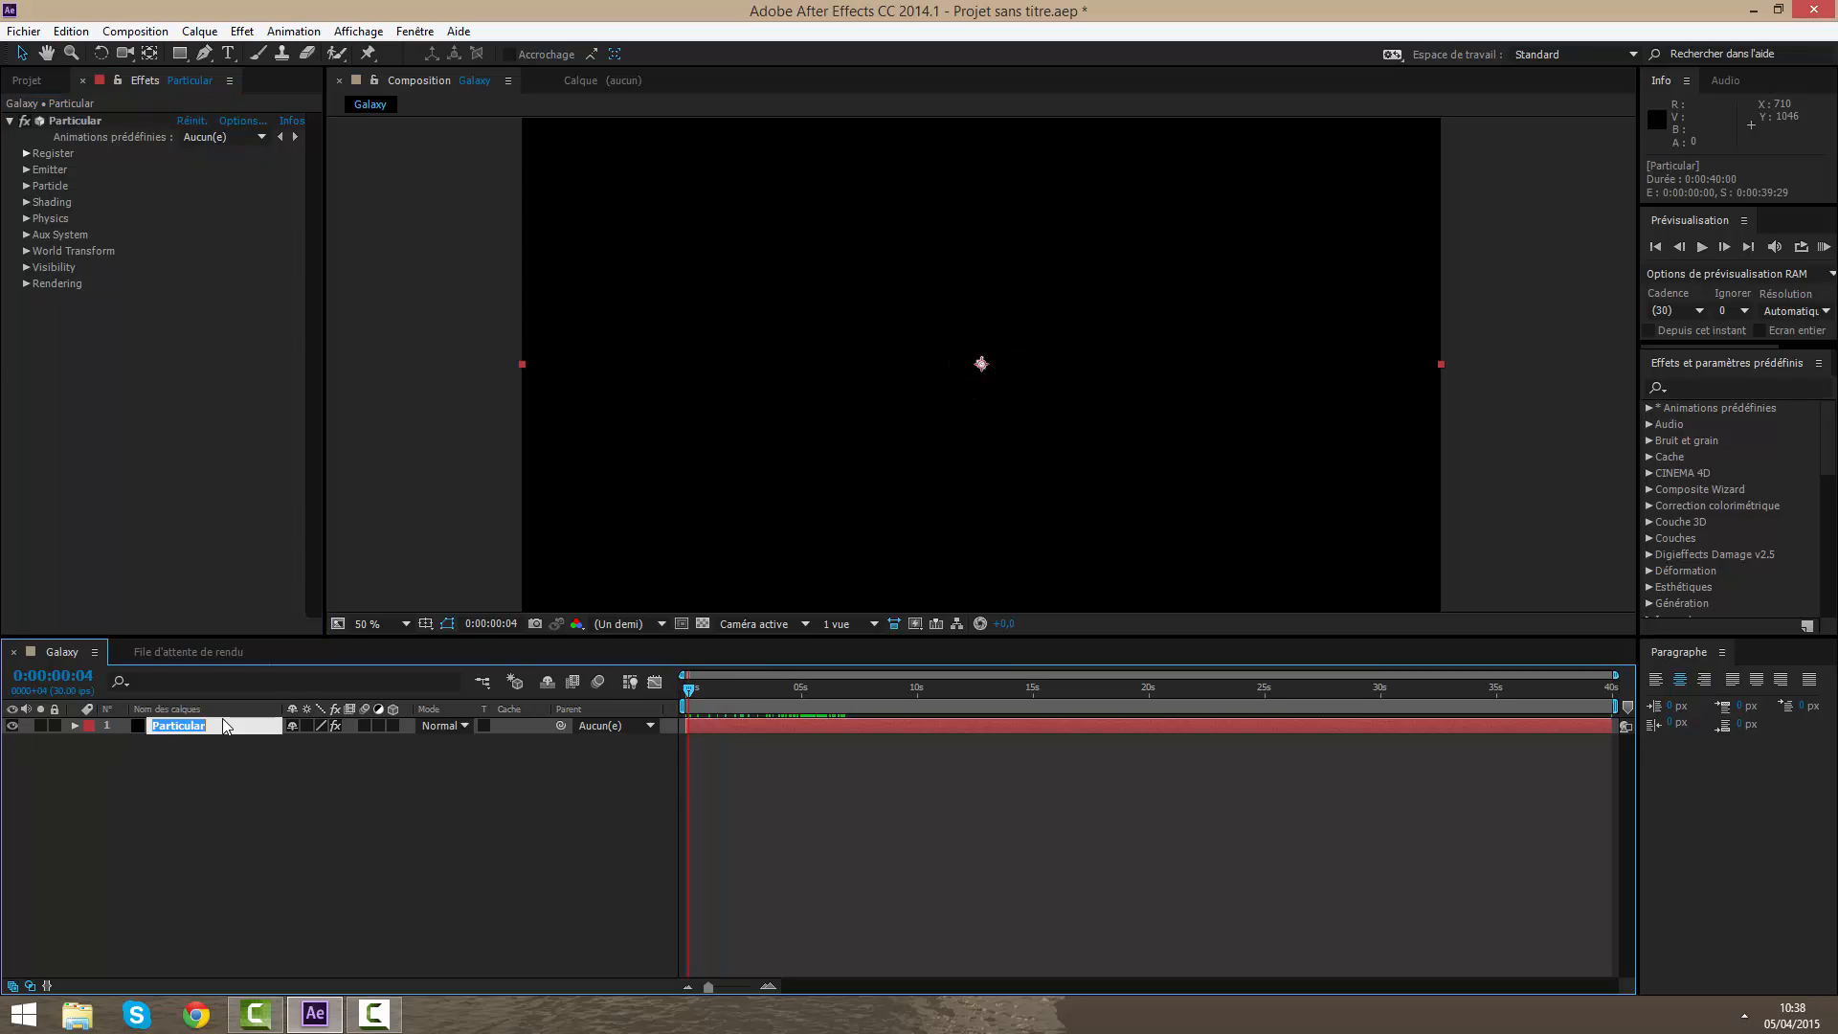
{"action": "type", "text": "*"}
{"action": "type", "text": "Particules Princo"}
{"action": "type", "text": "pales"}
{"action": "key", "text": "Return"}
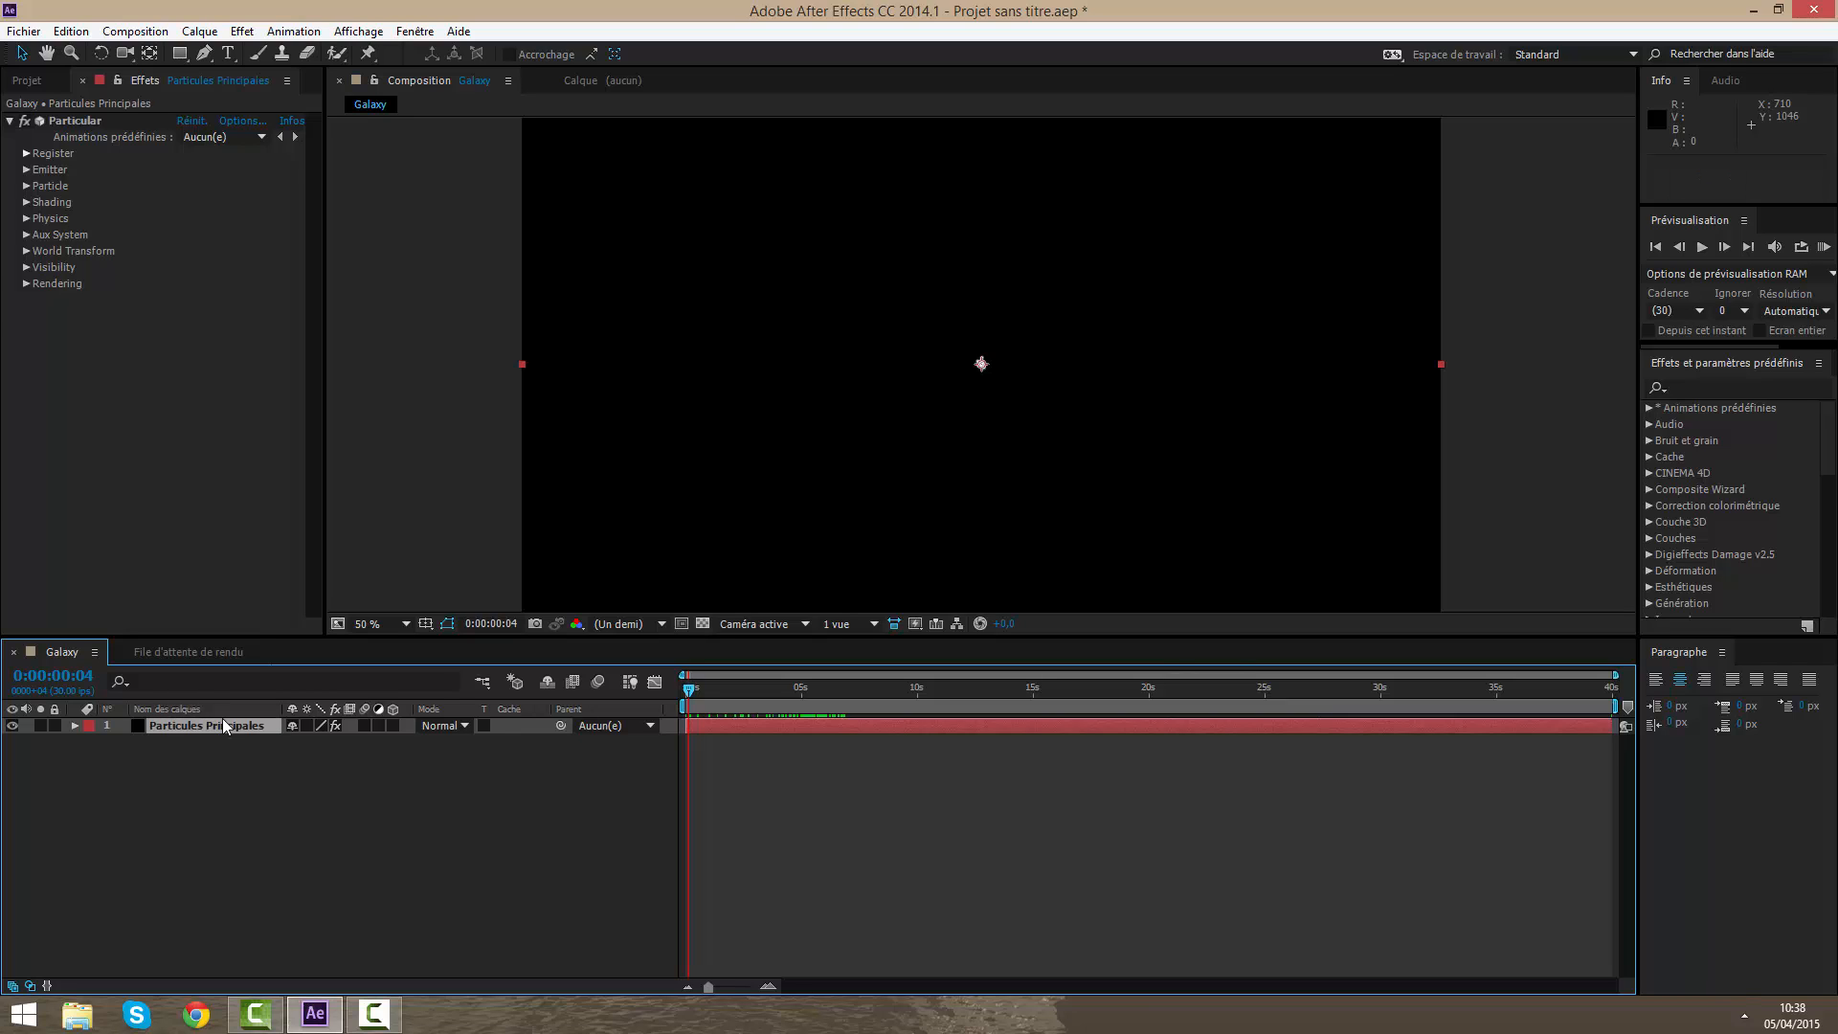
{"action": "left_click_drag", "start_coordinate": [689, 690], "coordinate": [792, 690]}
{"action": "left_click", "coordinate": [12, 727]}
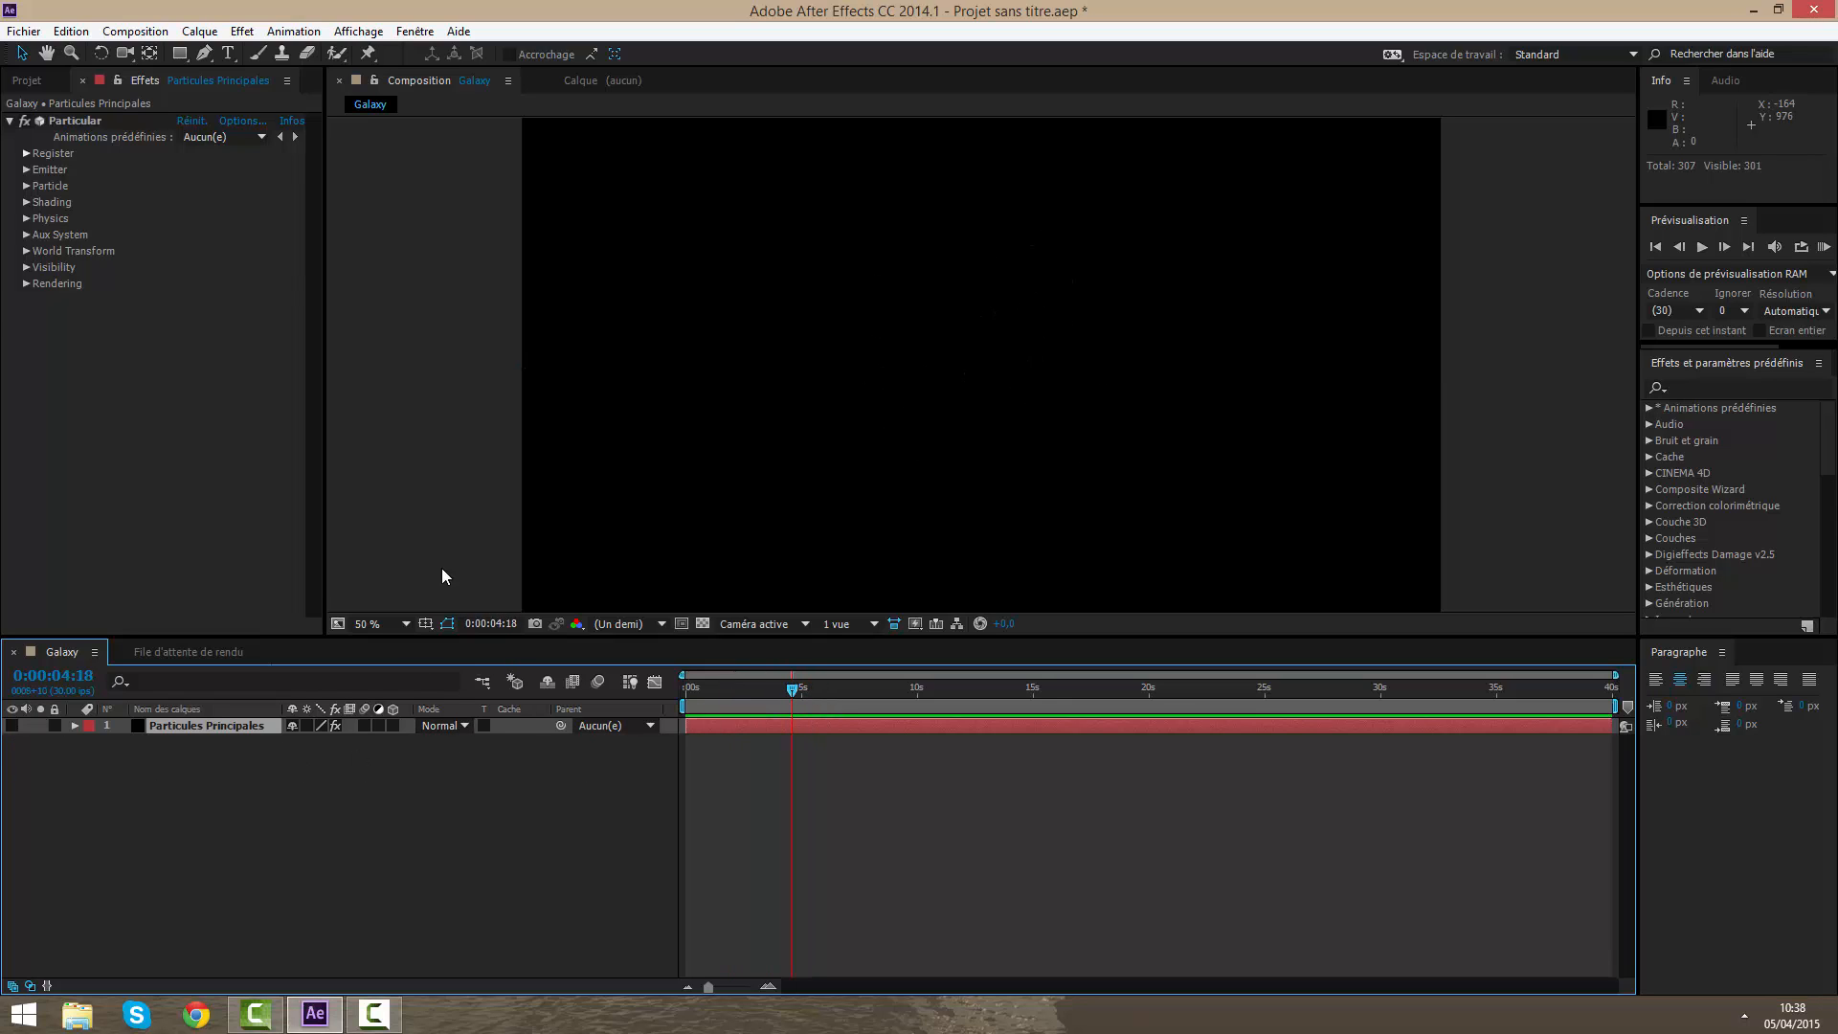
Step: Add a null object to the Galaxy composition and rename it Controlleur
{"action": "right_click", "coordinate": [843, 764]}
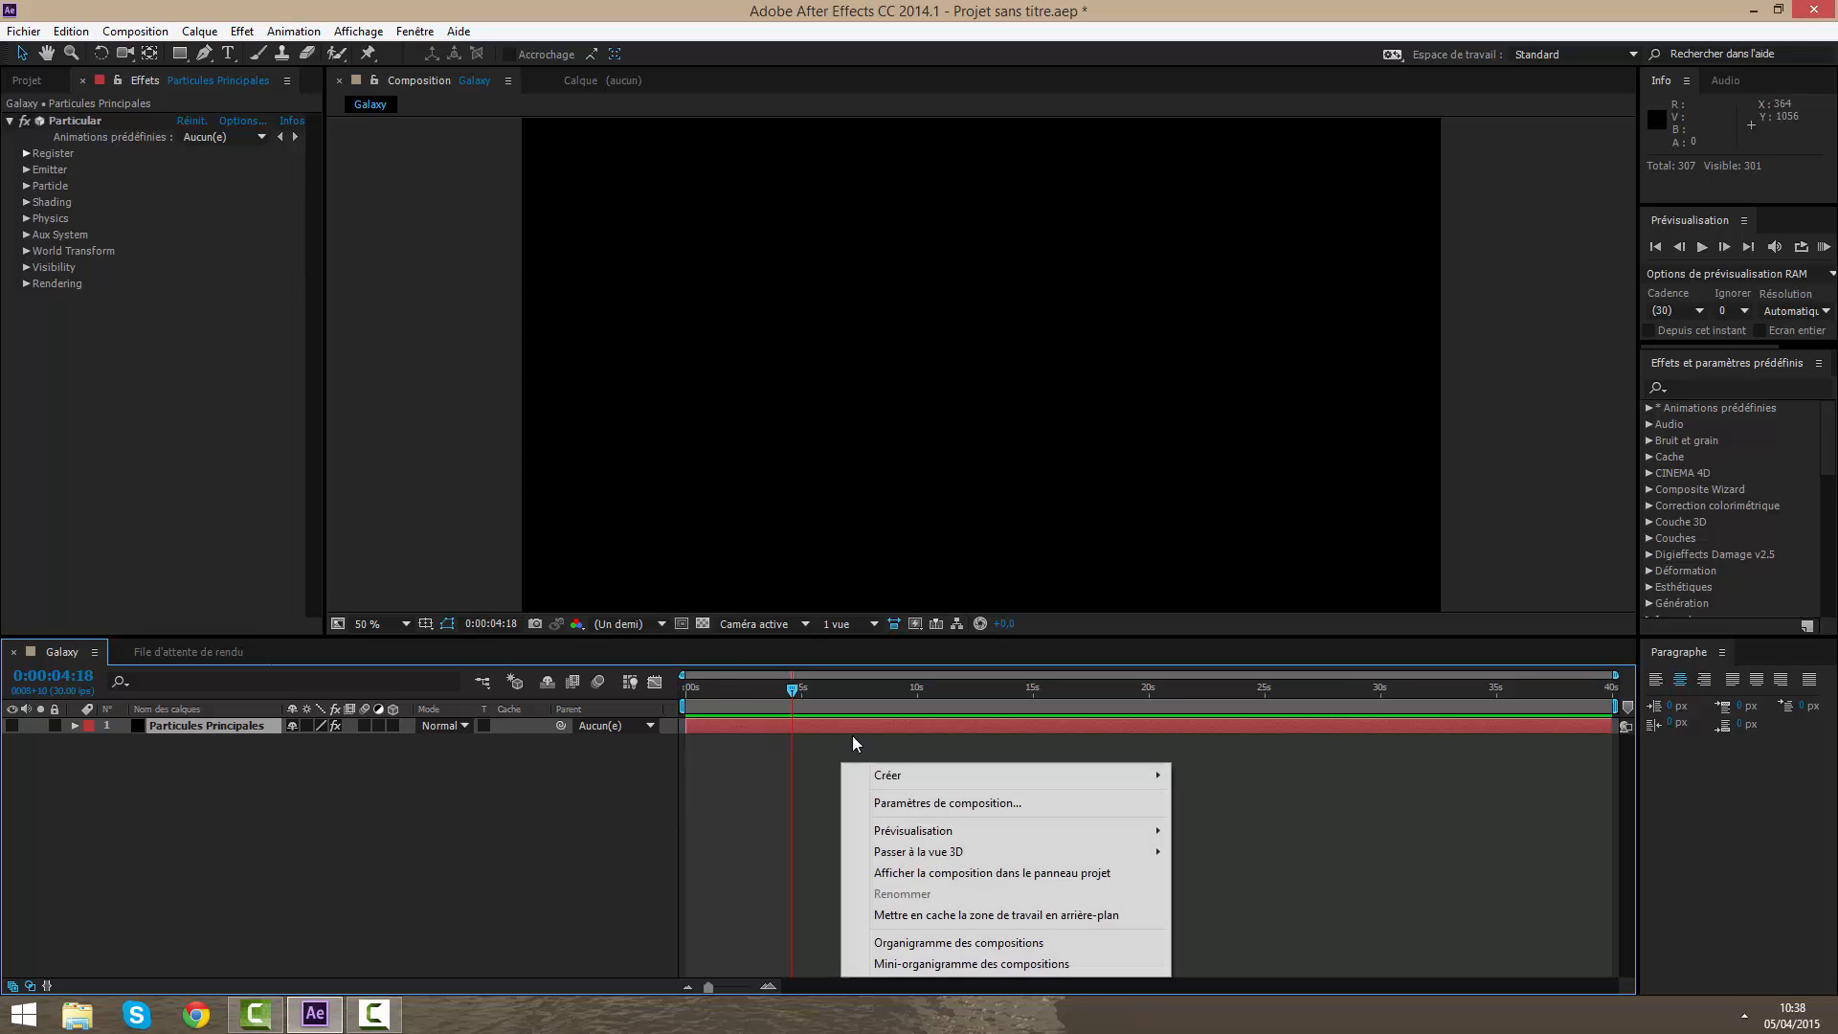
{"action": "mouse_move", "coordinate": [1053, 775]}
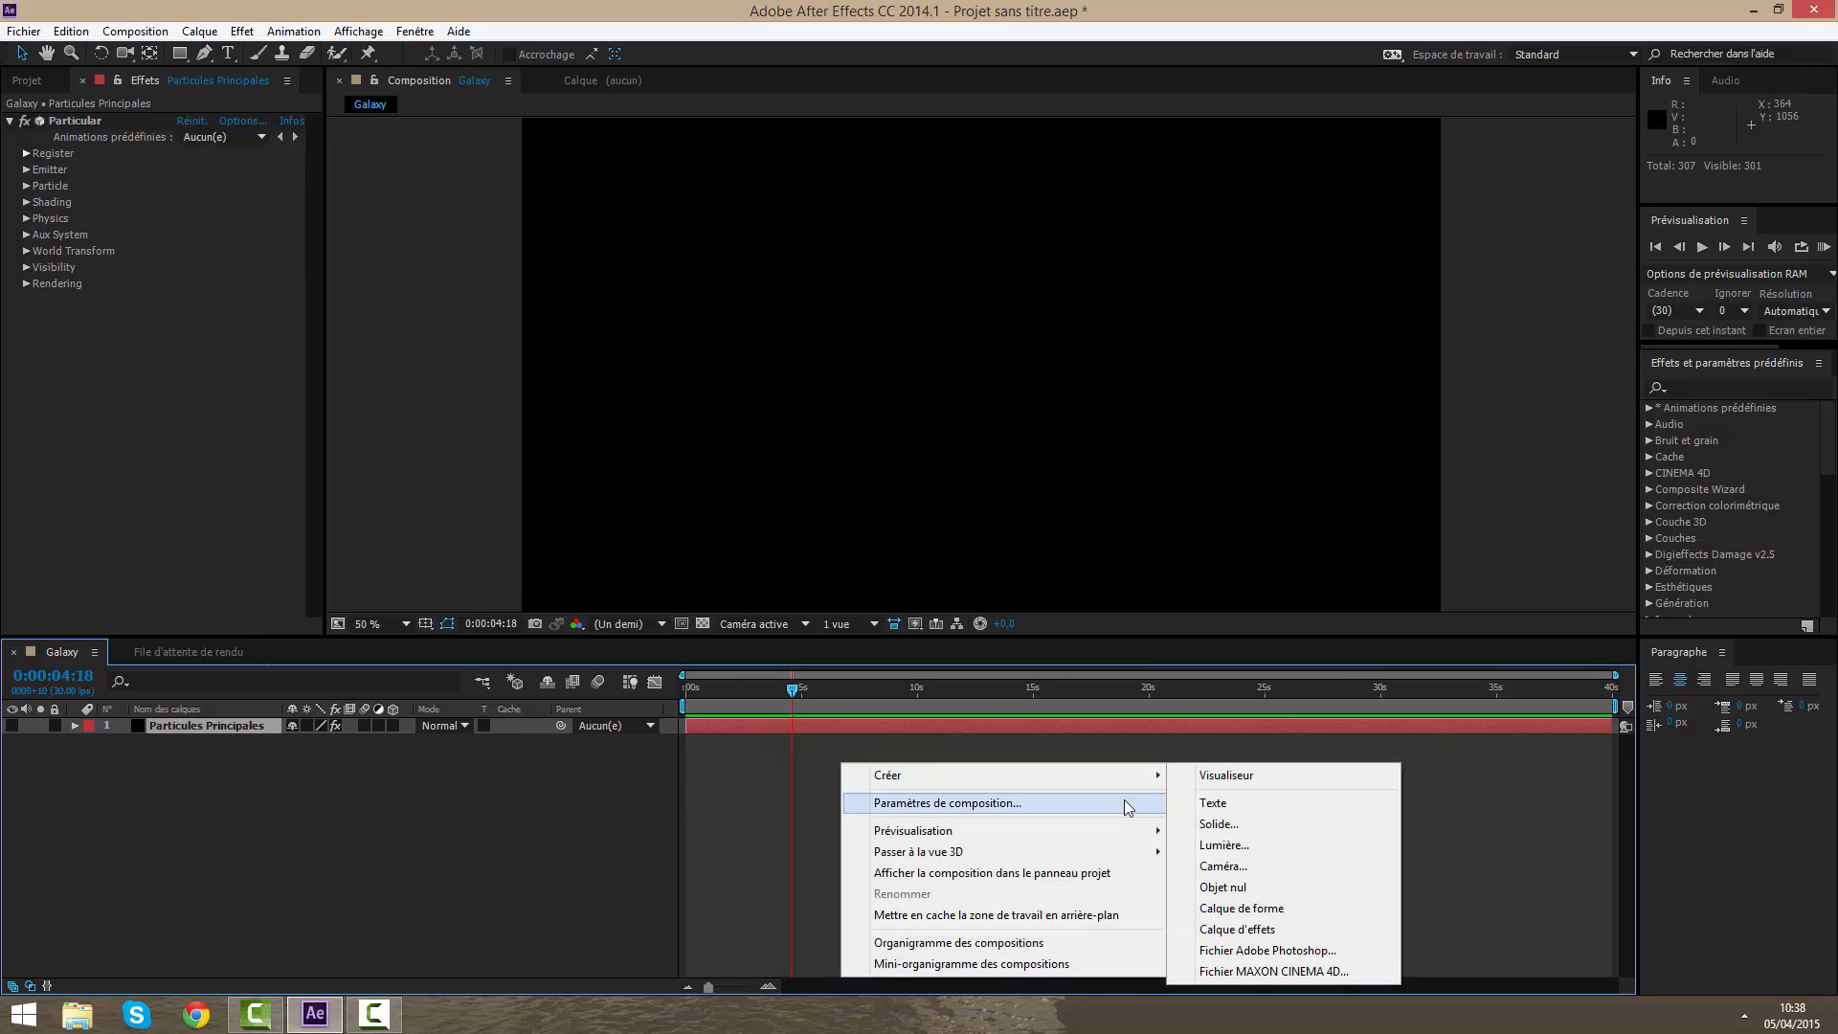
{"action": "left_click", "coordinate": [1223, 887]}
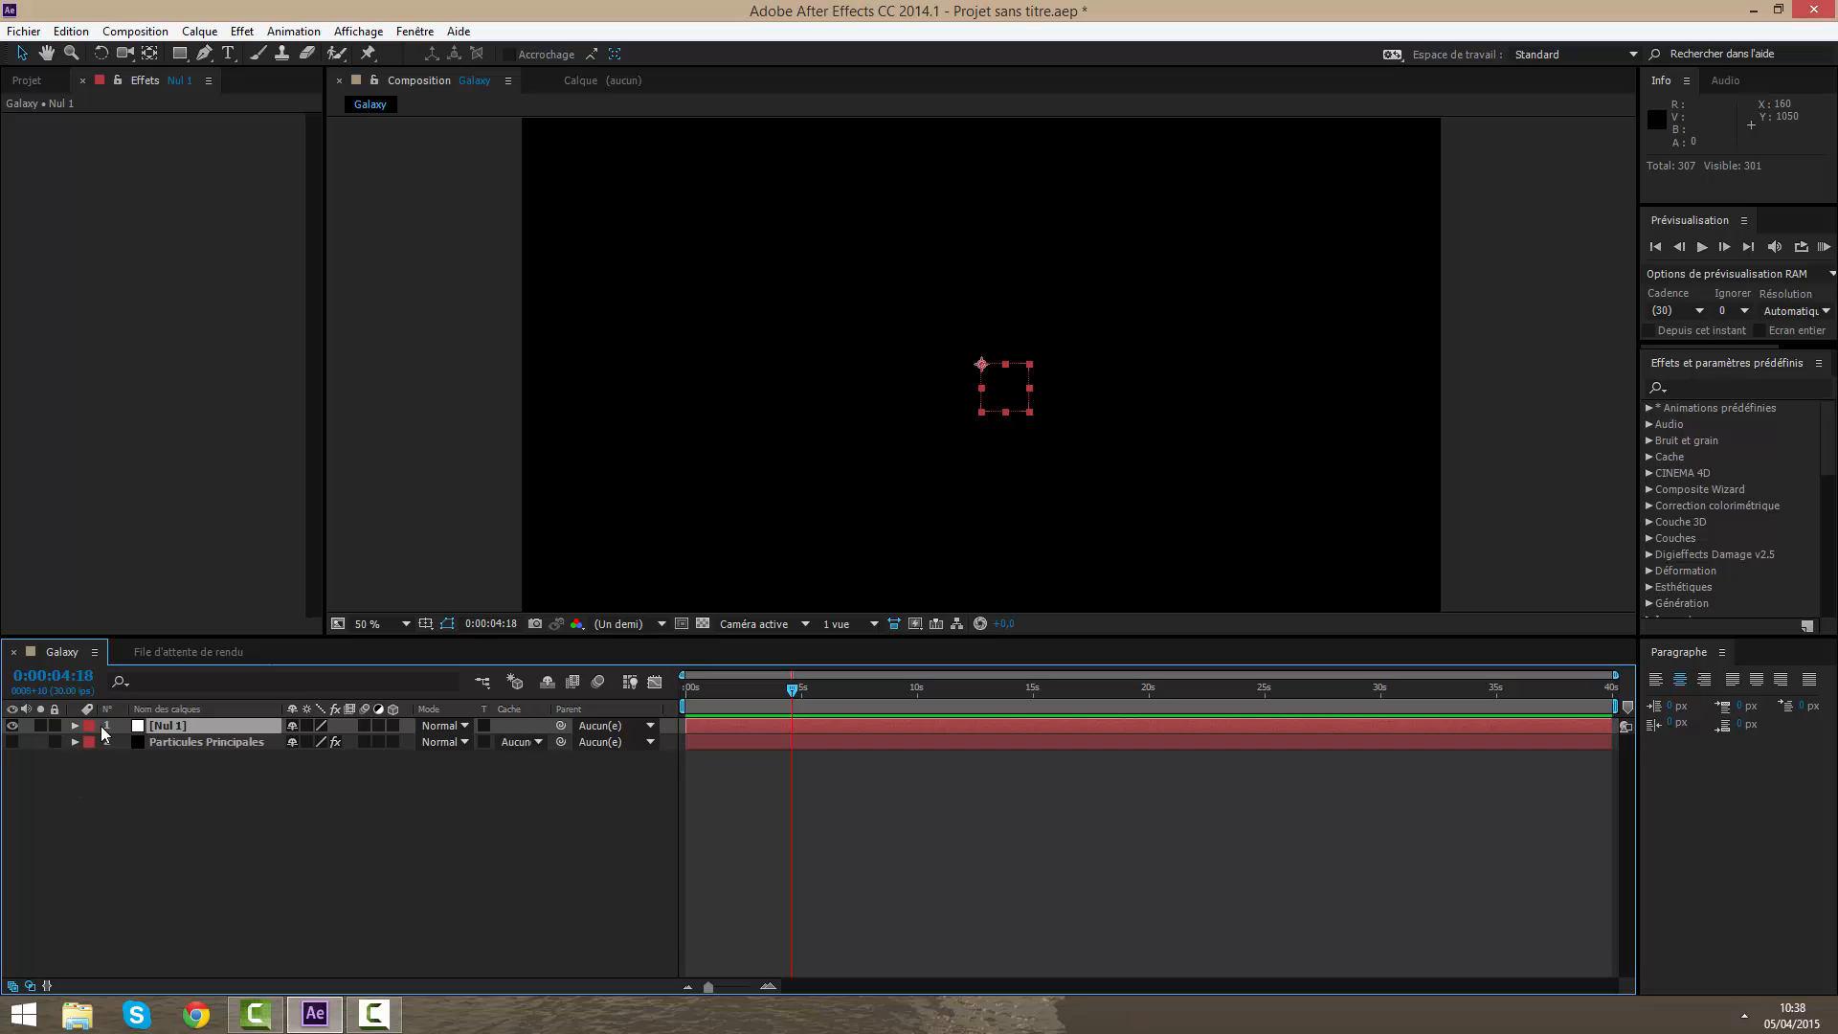
{"action": "key", "text": "Return"}
{"action": "key", "text": "BackSpace"}
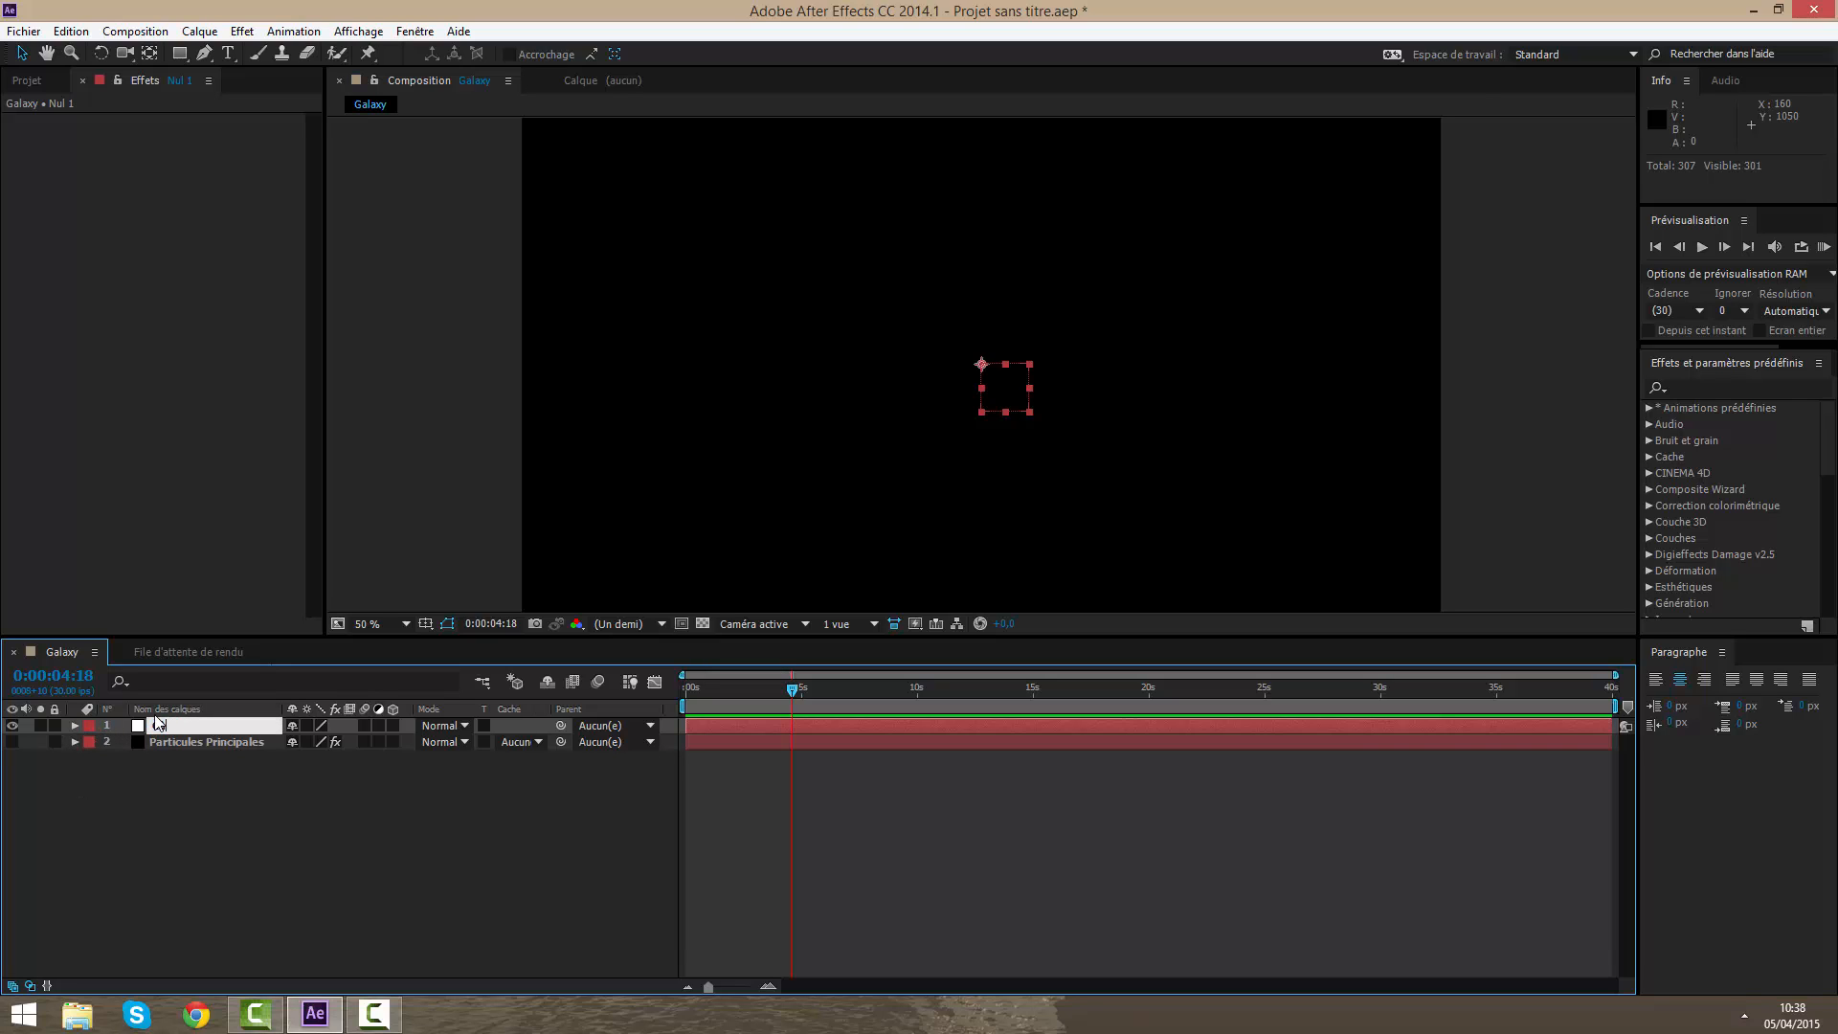
{"action": "type", "text": "Controlleur"}
{"action": "key", "text": "Return"}
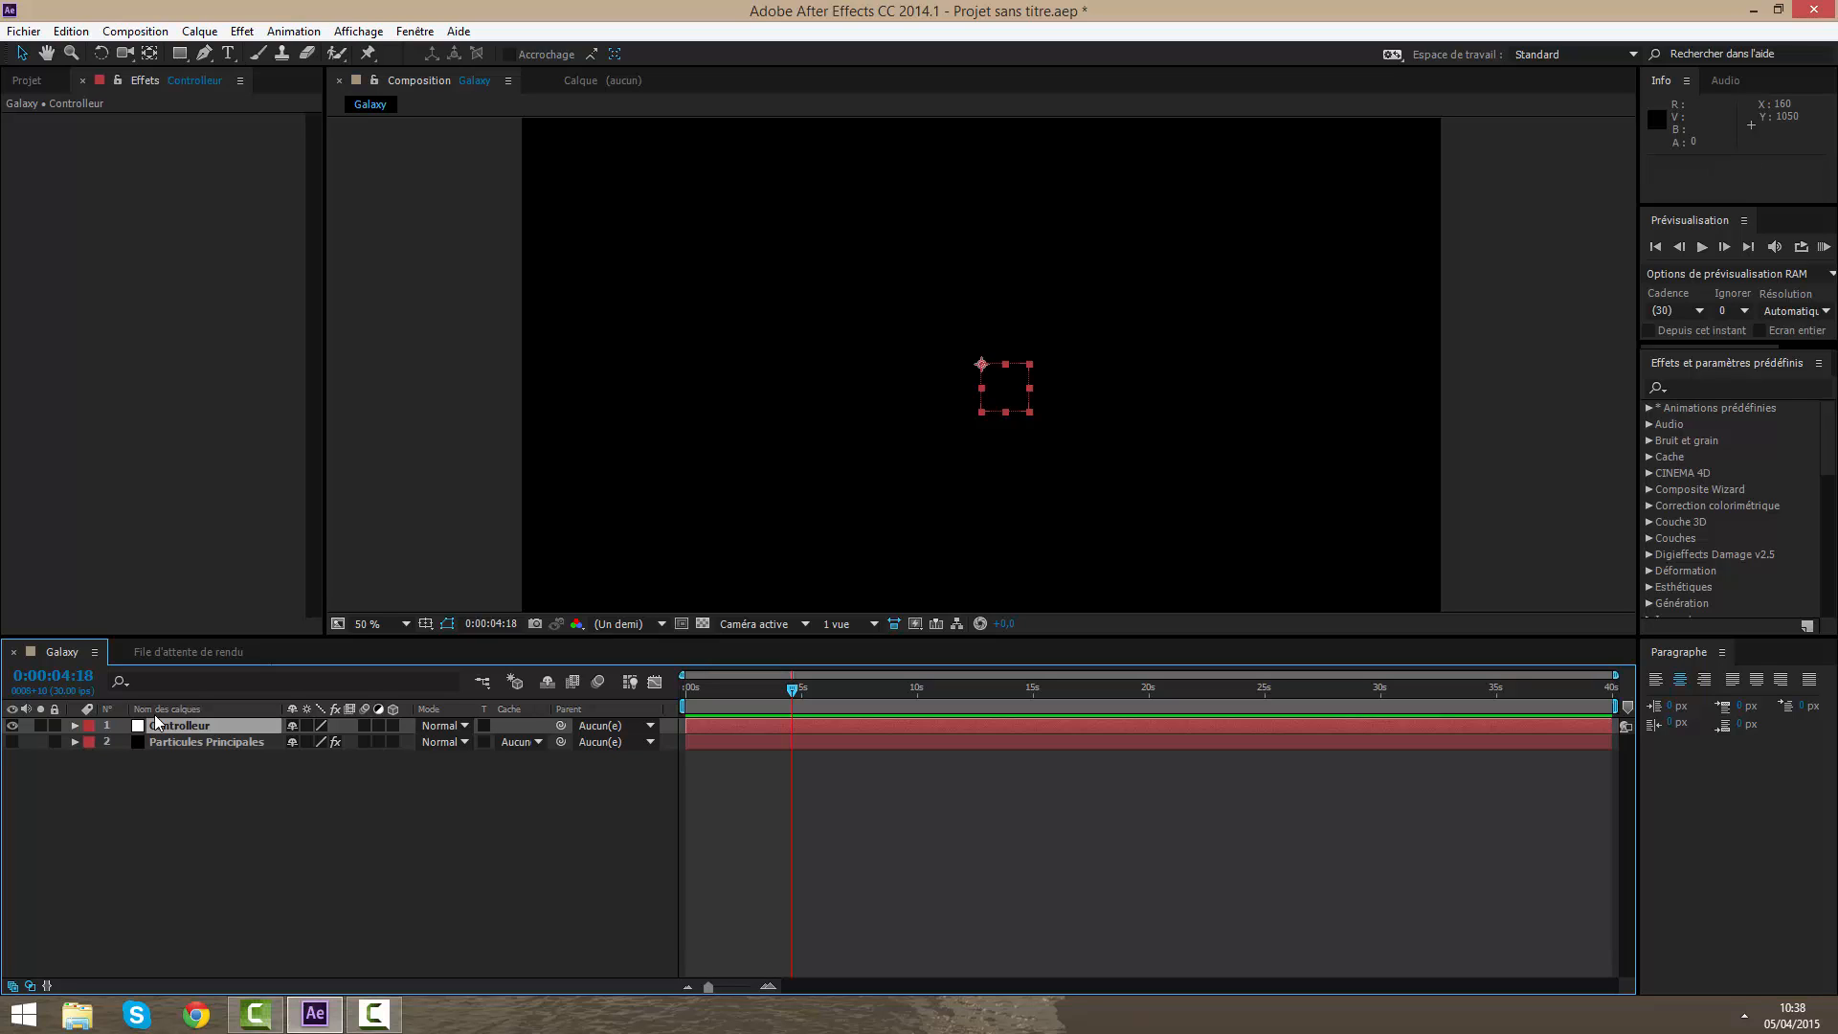
Step: Set the Controlleur null's scale to 400%
{"action": "left_click", "coordinate": [74, 726]}
{"action": "left_click", "coordinate": [90, 743]}
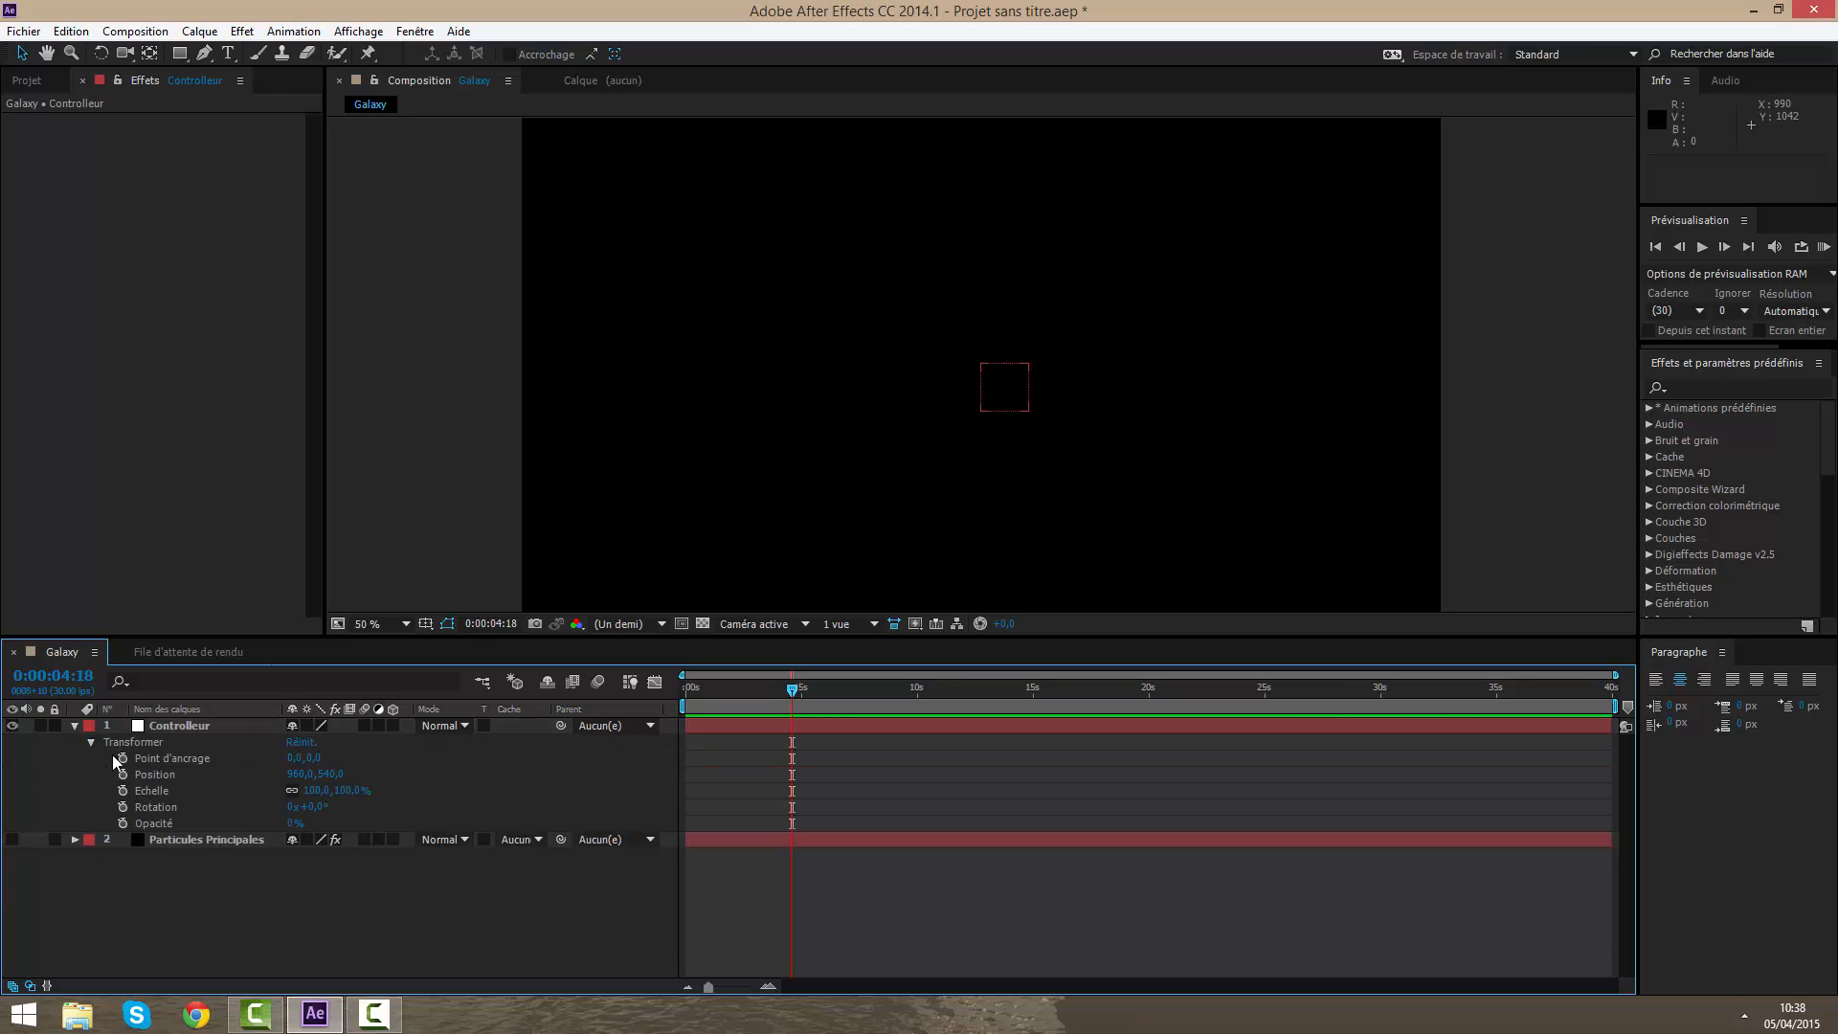
{"action": "left_click", "coordinate": [346, 791]}
{"action": "type", "text": "400"}
{"action": "key", "text": "Return"}
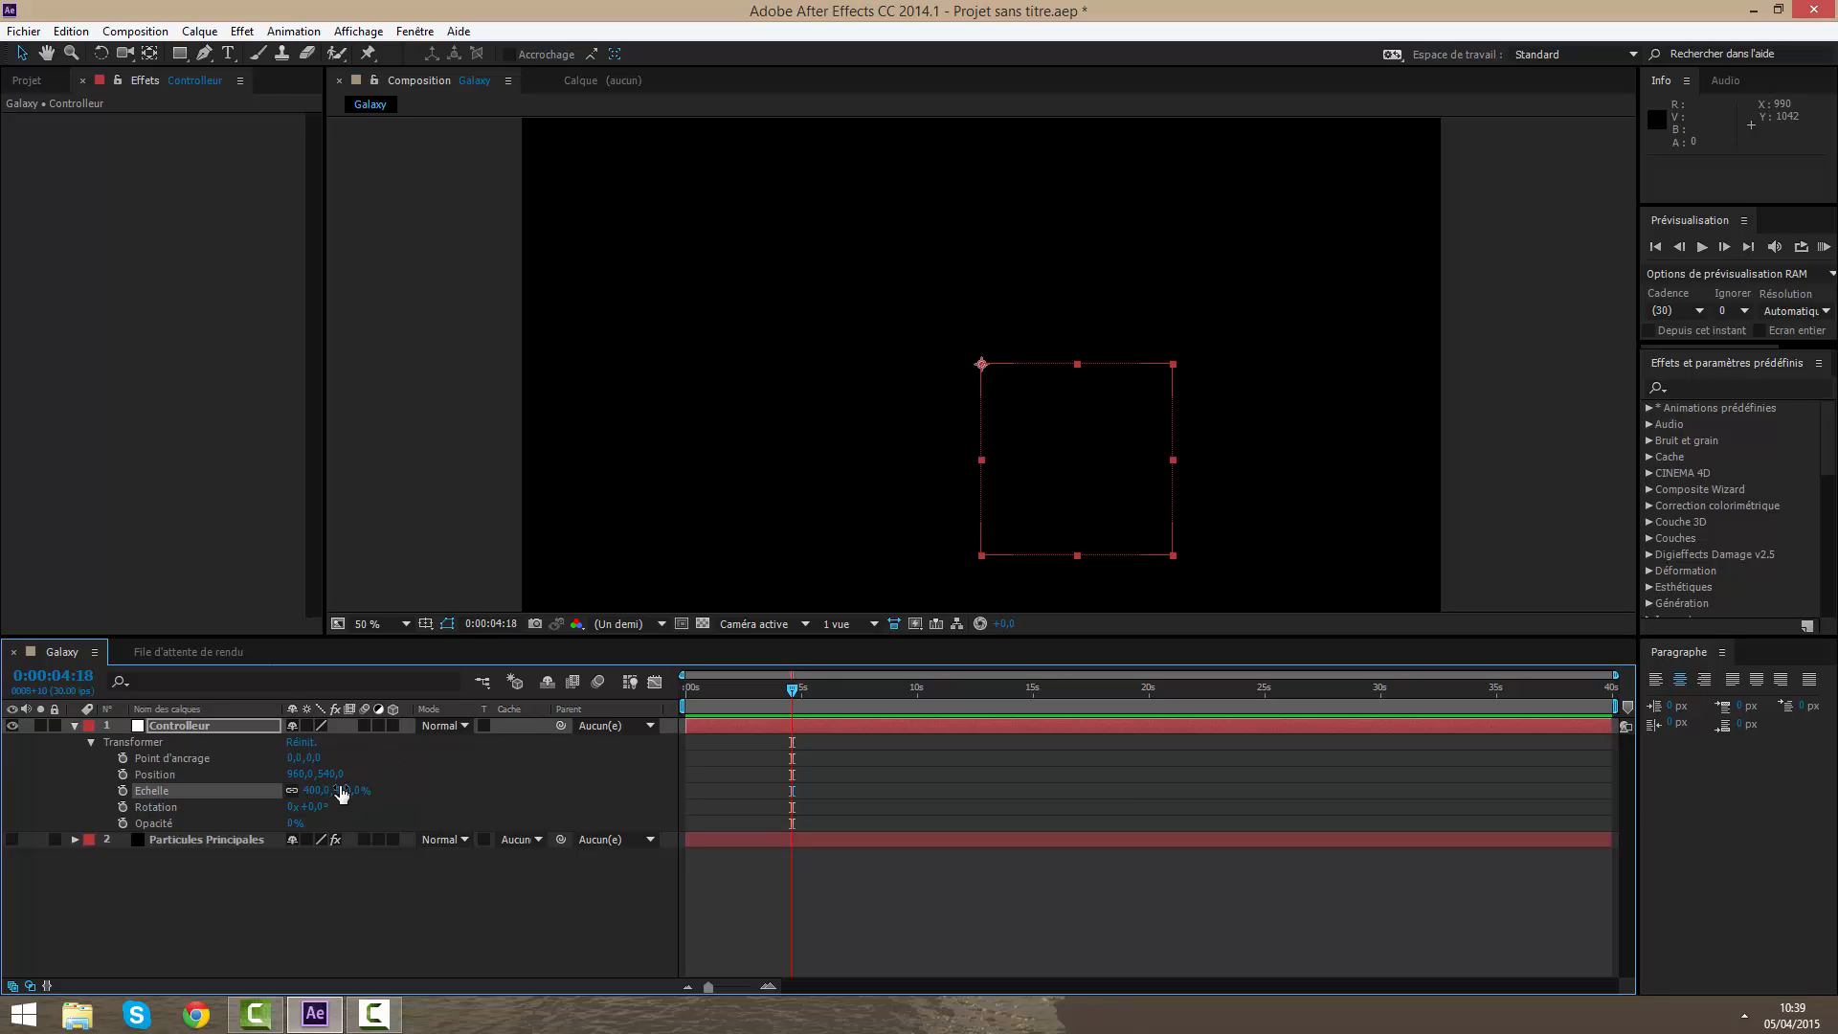
Step: Center the Controlleur null's anchor point by setting it to 50, 50, and collapse its transform properties
{"action": "left_click_drag", "start_coordinate": [313, 757], "coordinate": [369, 757]}
{"action": "scroll", "coordinate": [958, 417], "scroll_direction": "up", "scroll_amount": 3}
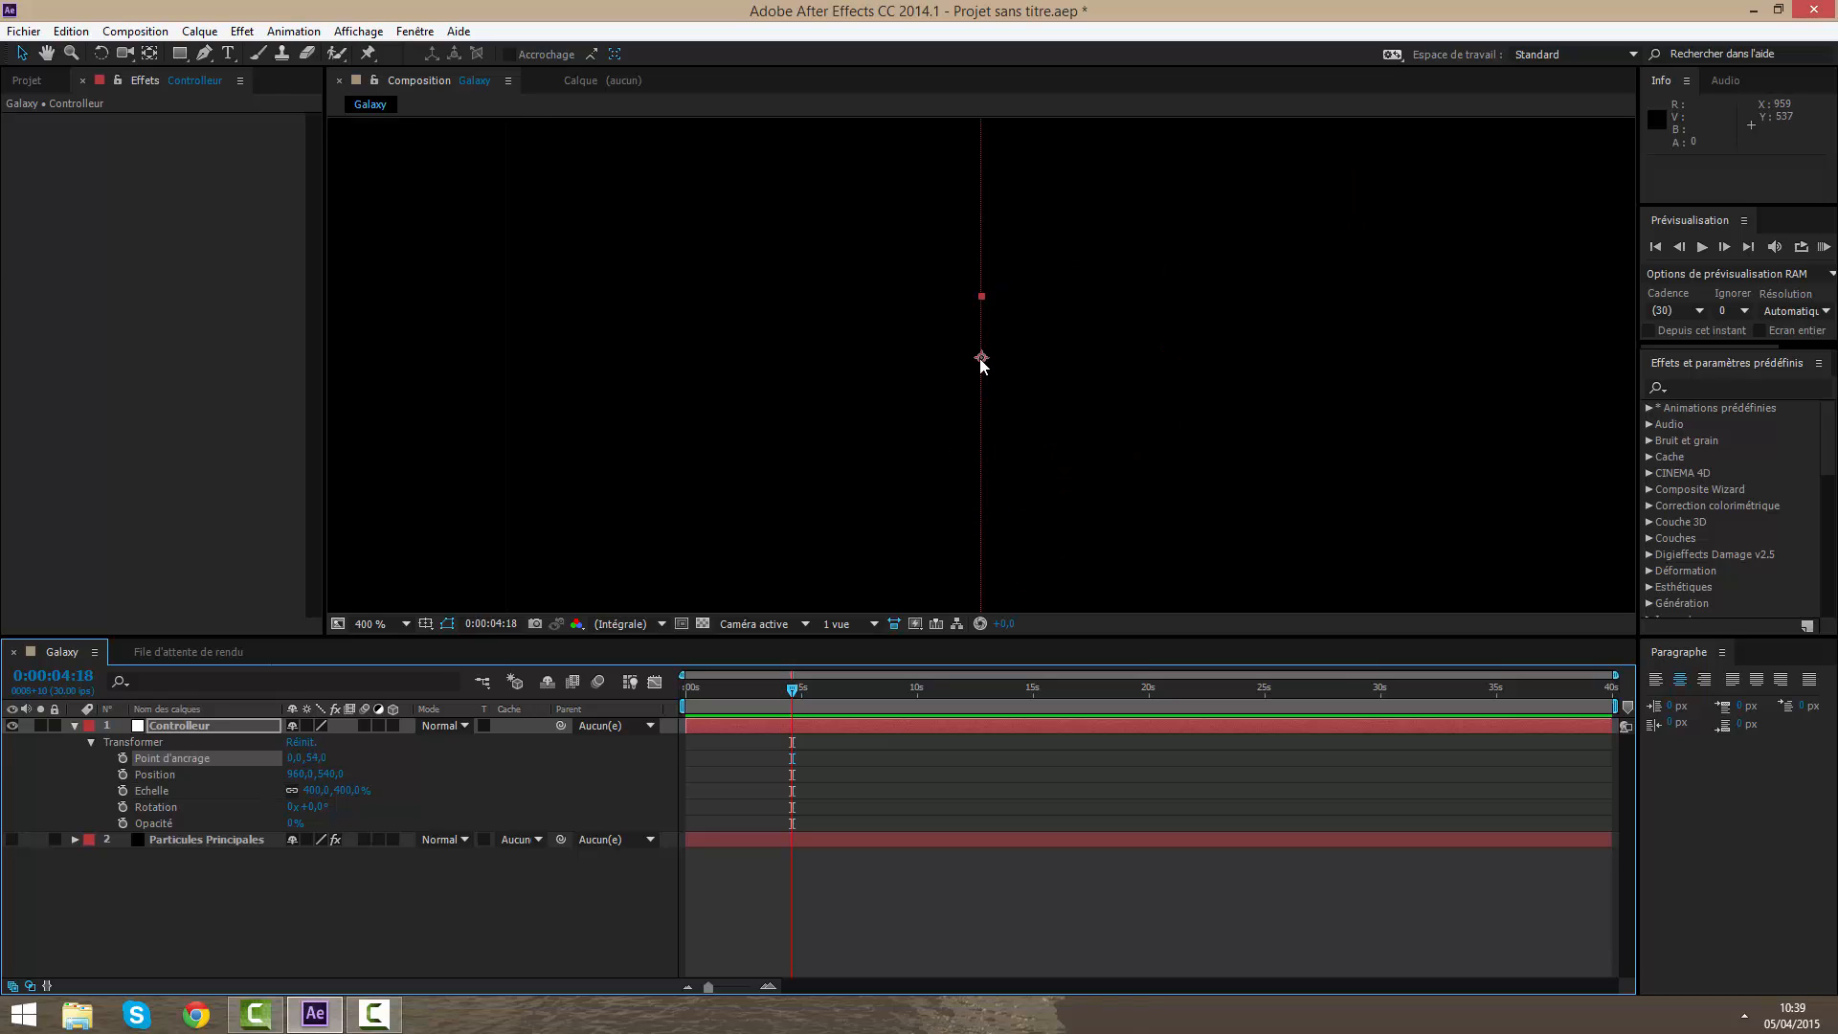
{"action": "scroll", "coordinate": [981, 362], "scroll_direction": "down", "scroll_amount": 1}
{"action": "left_click", "coordinate": [314, 757]}
{"action": "type", "text": "50"}
{"action": "key", "text": "Return"}
{"action": "left_click", "coordinate": [294, 758]}
{"action": "type", "text": "50"}
{"action": "key", "text": "Return"}
{"action": "scroll", "coordinate": [875, 474], "scroll_direction": "down", "scroll_amount": 5}
{"action": "scroll", "coordinate": [927, 437], "scroll_direction": "up", "scroll_amount": 5}
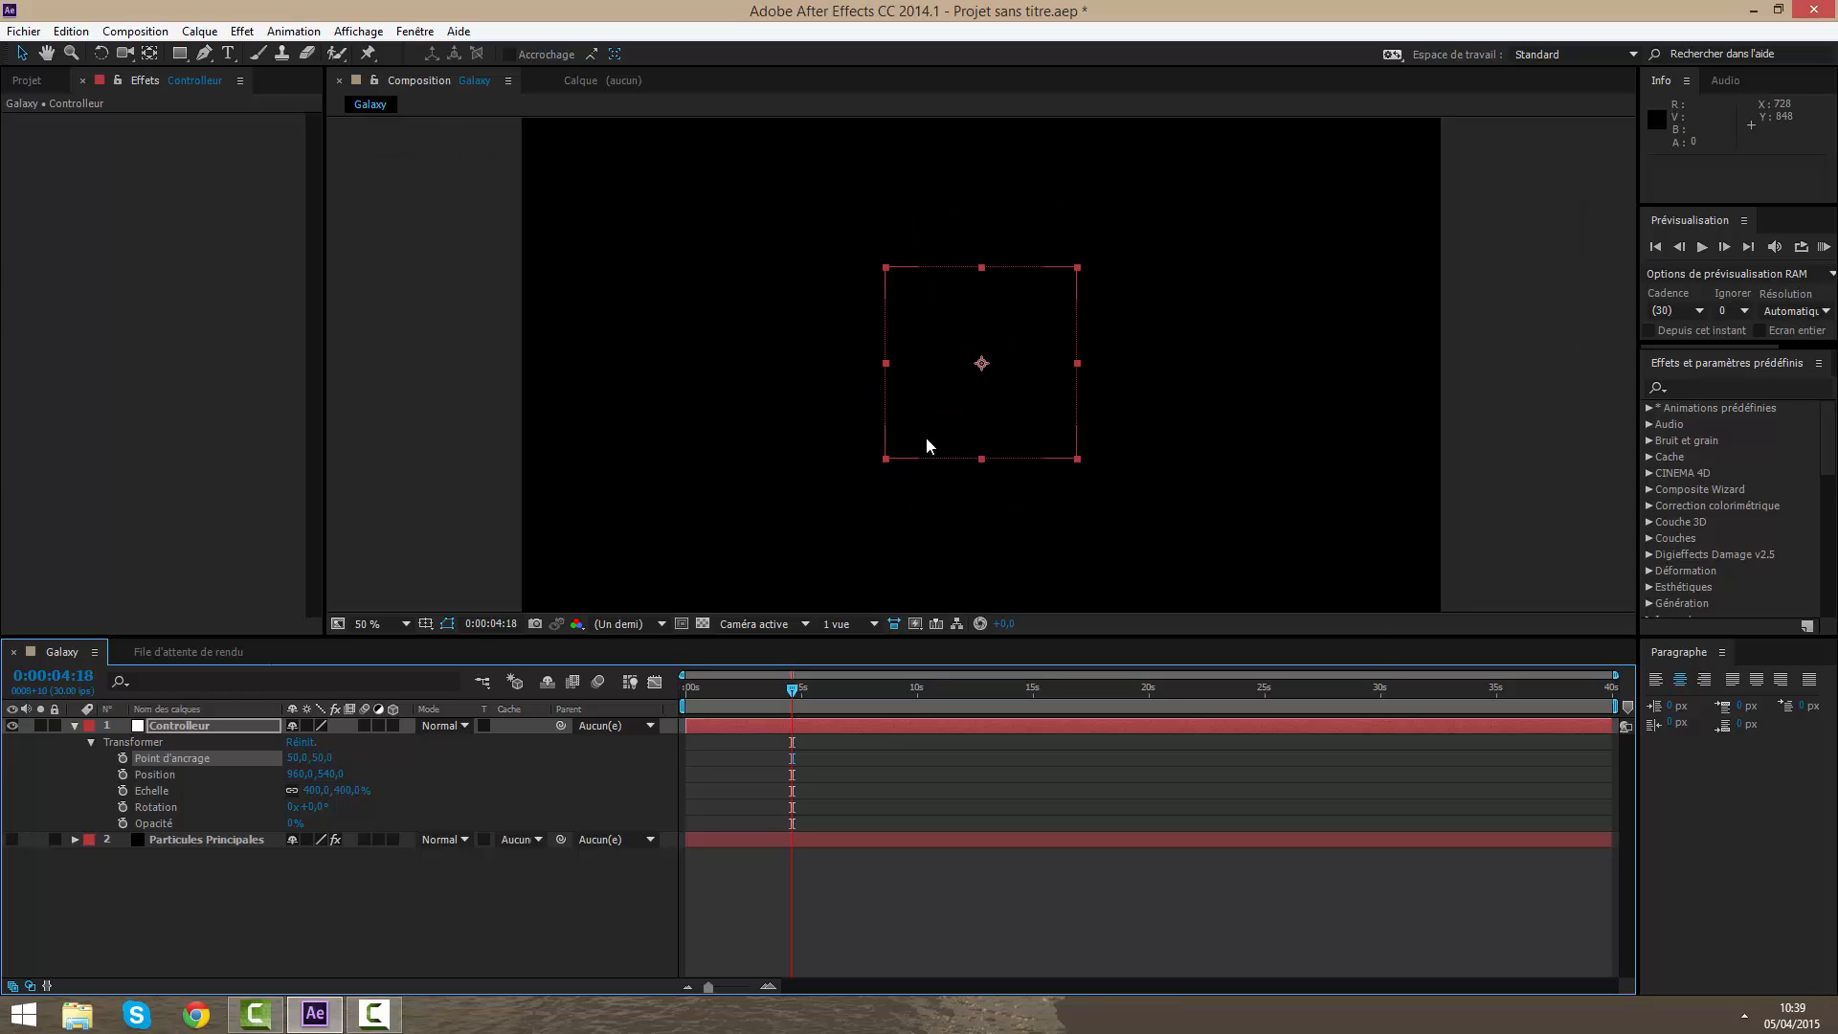
{"action": "scroll", "coordinate": [866, 475], "scroll_direction": "down", "scroll_amount": 6}
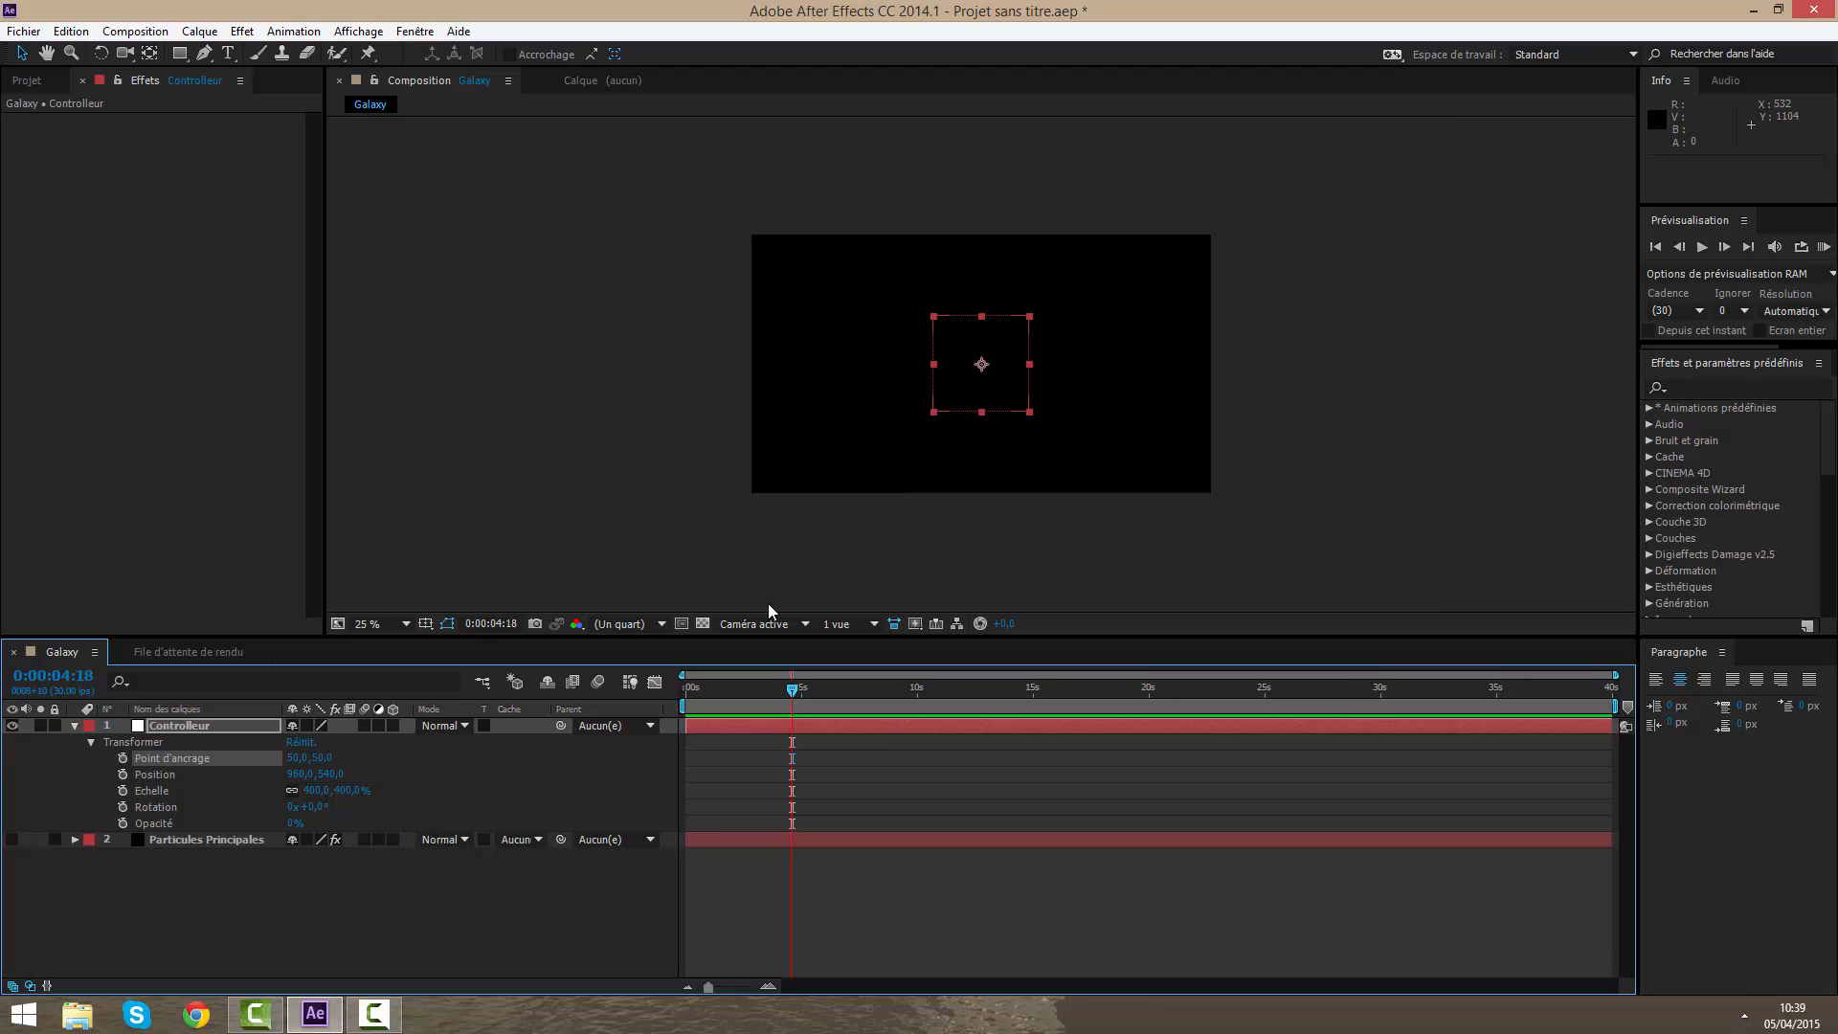
{"action": "left_click", "coordinate": [74, 725]}
{"action": "left_click", "coordinate": [740, 842]}
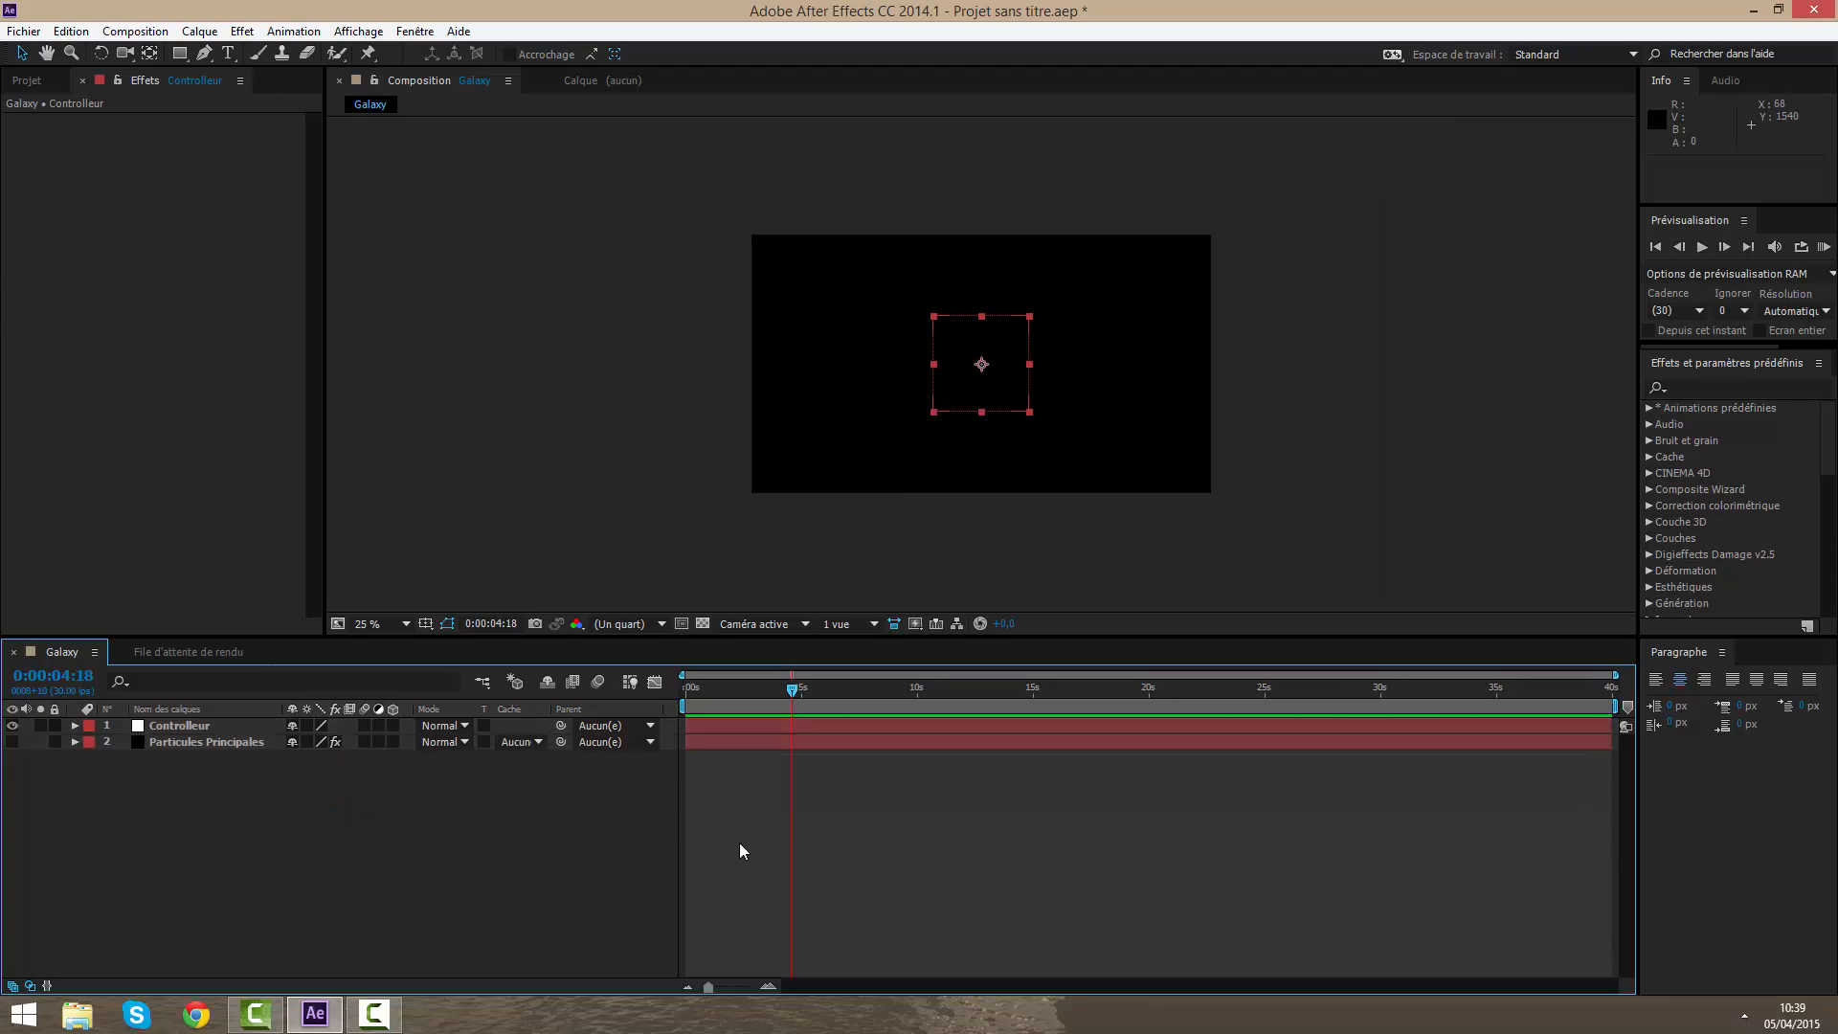
Step: Show the Particules Principales layer to examine the particles around 0:00:05:04, and hide the layer again
{"action": "left_click", "coordinate": [767, 745]}
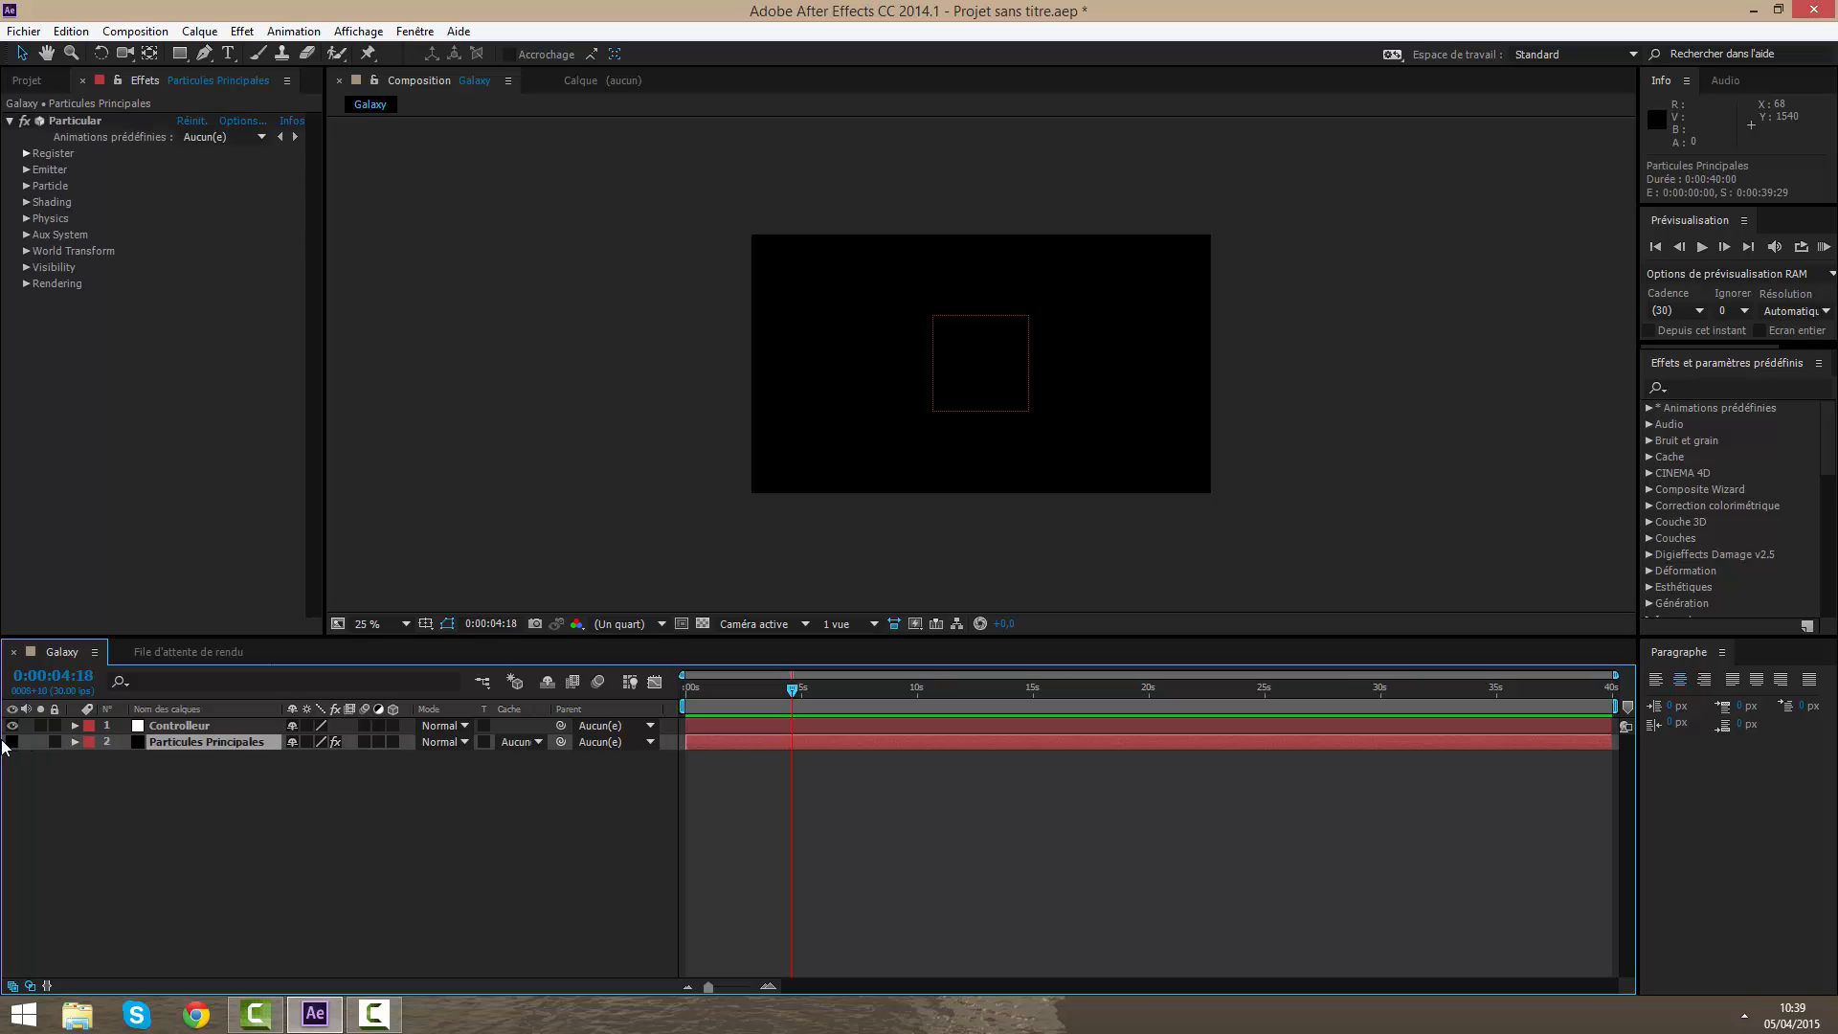
{"action": "left_click", "coordinate": [54, 742]}
{"action": "left_click", "coordinate": [12, 742]}
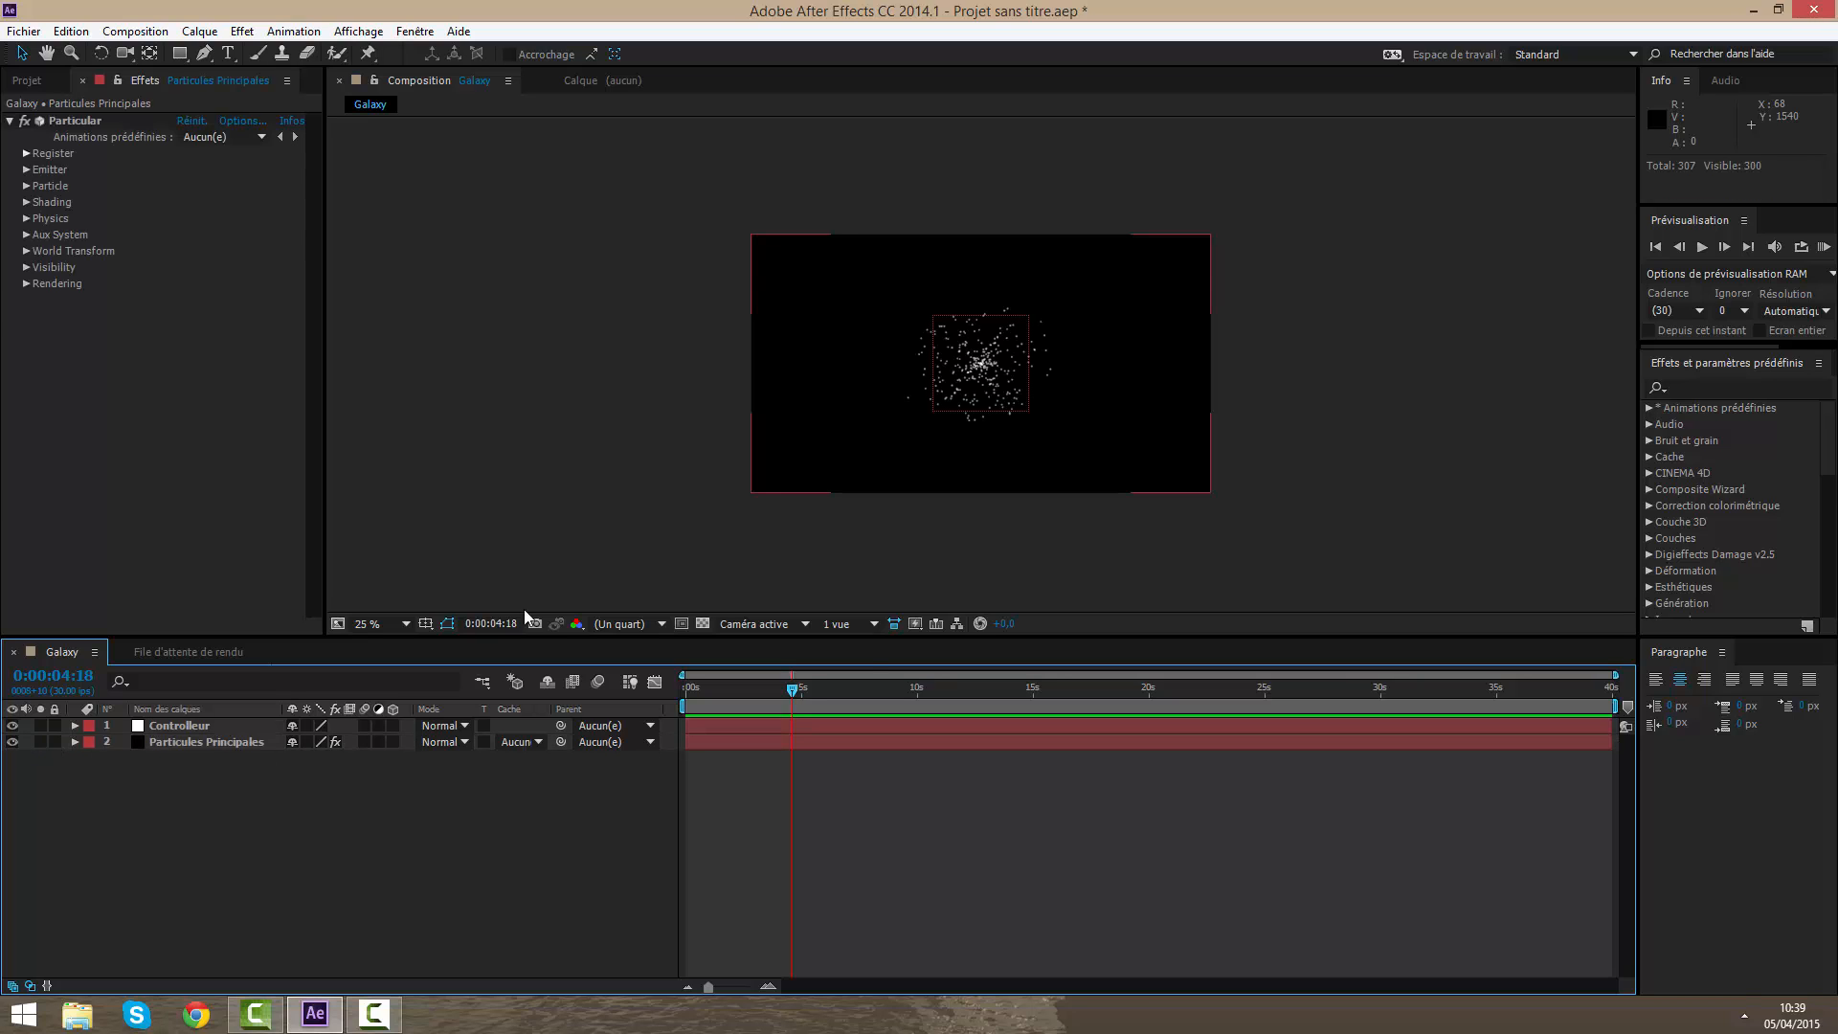
{"action": "left_click", "coordinate": [800, 688]}
{"action": "left_click_drag", "start_coordinate": [800, 687], "coordinate": [804, 688]}
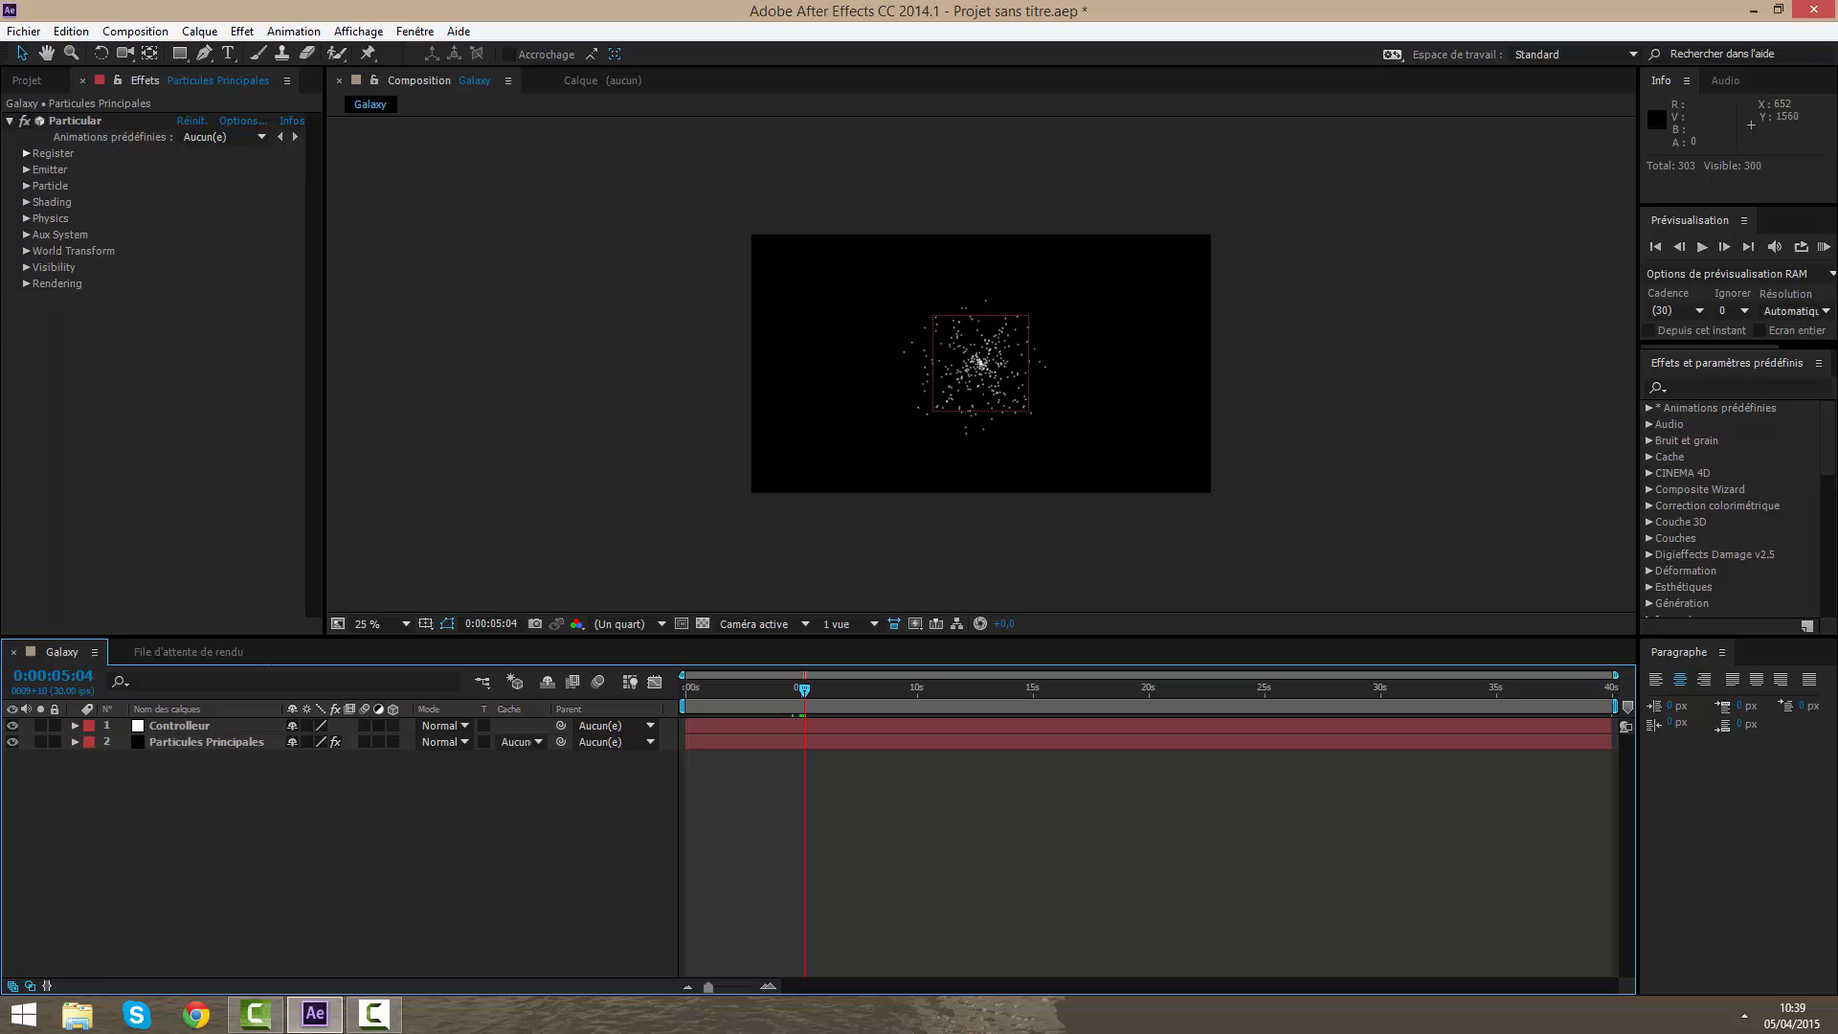
{"action": "left_click", "coordinate": [11, 742]}
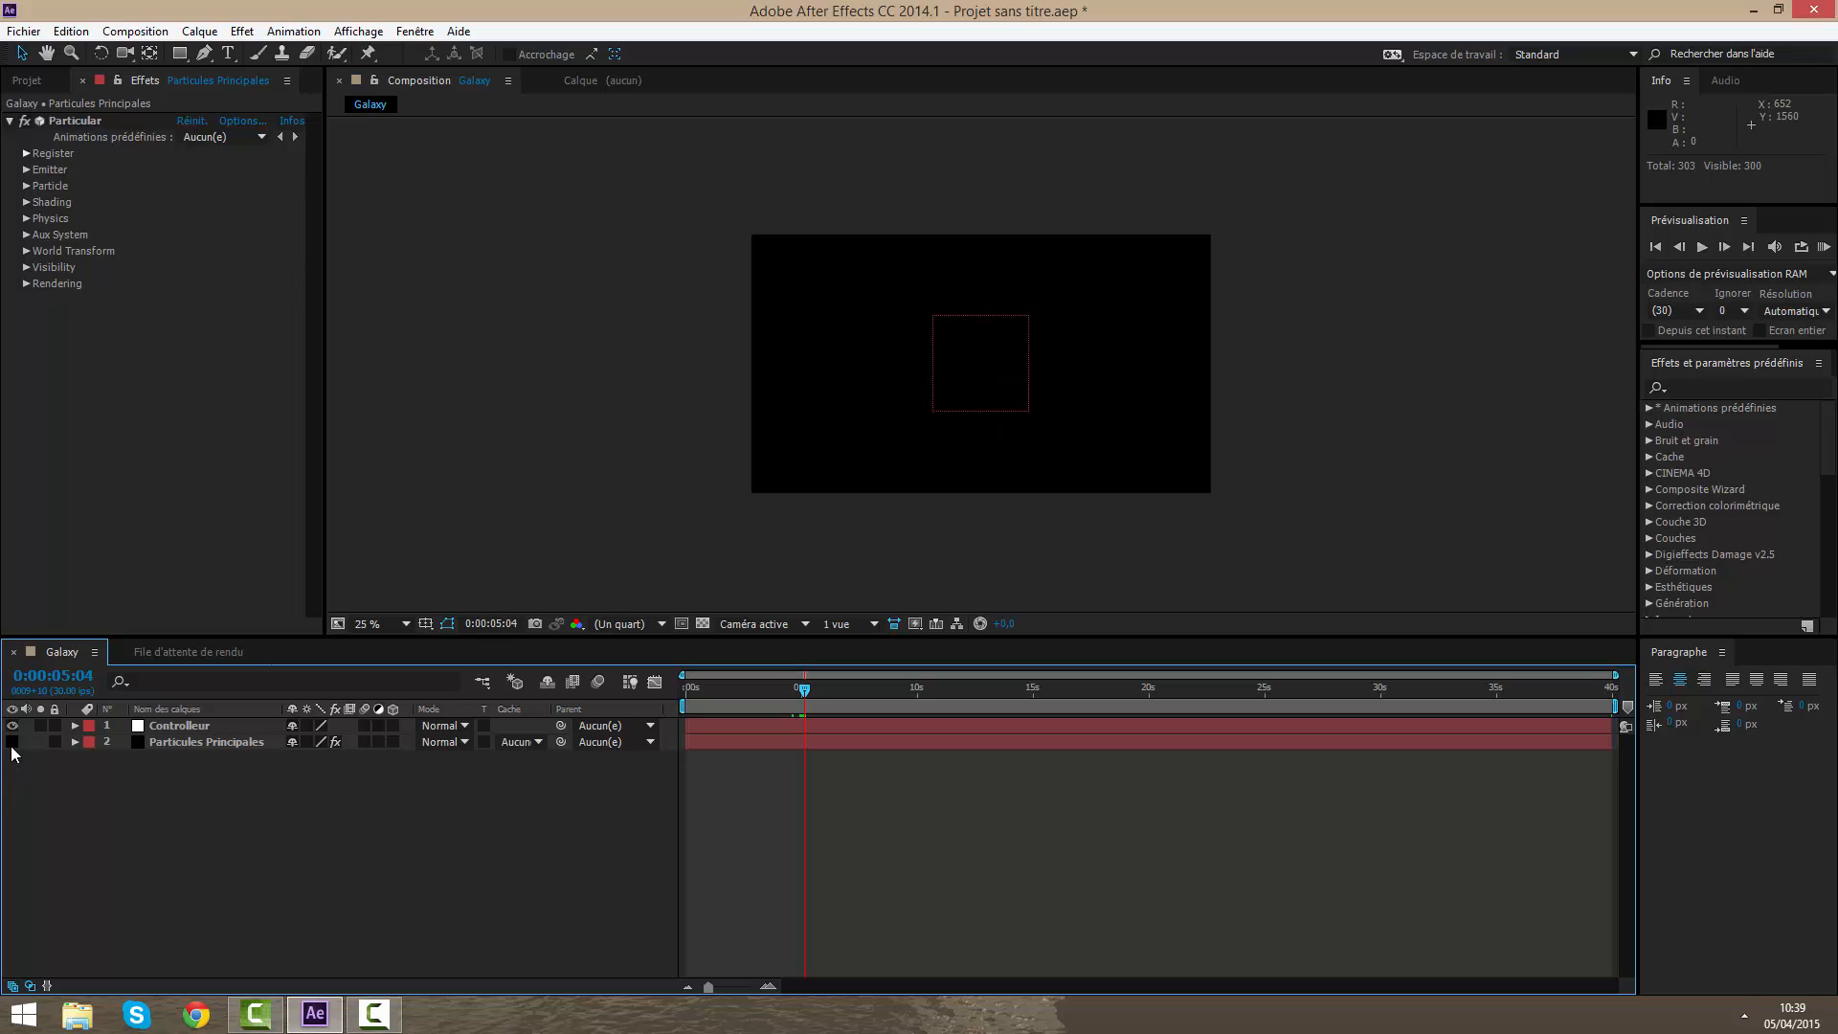
{"action": "left_click", "coordinate": [785, 731]}
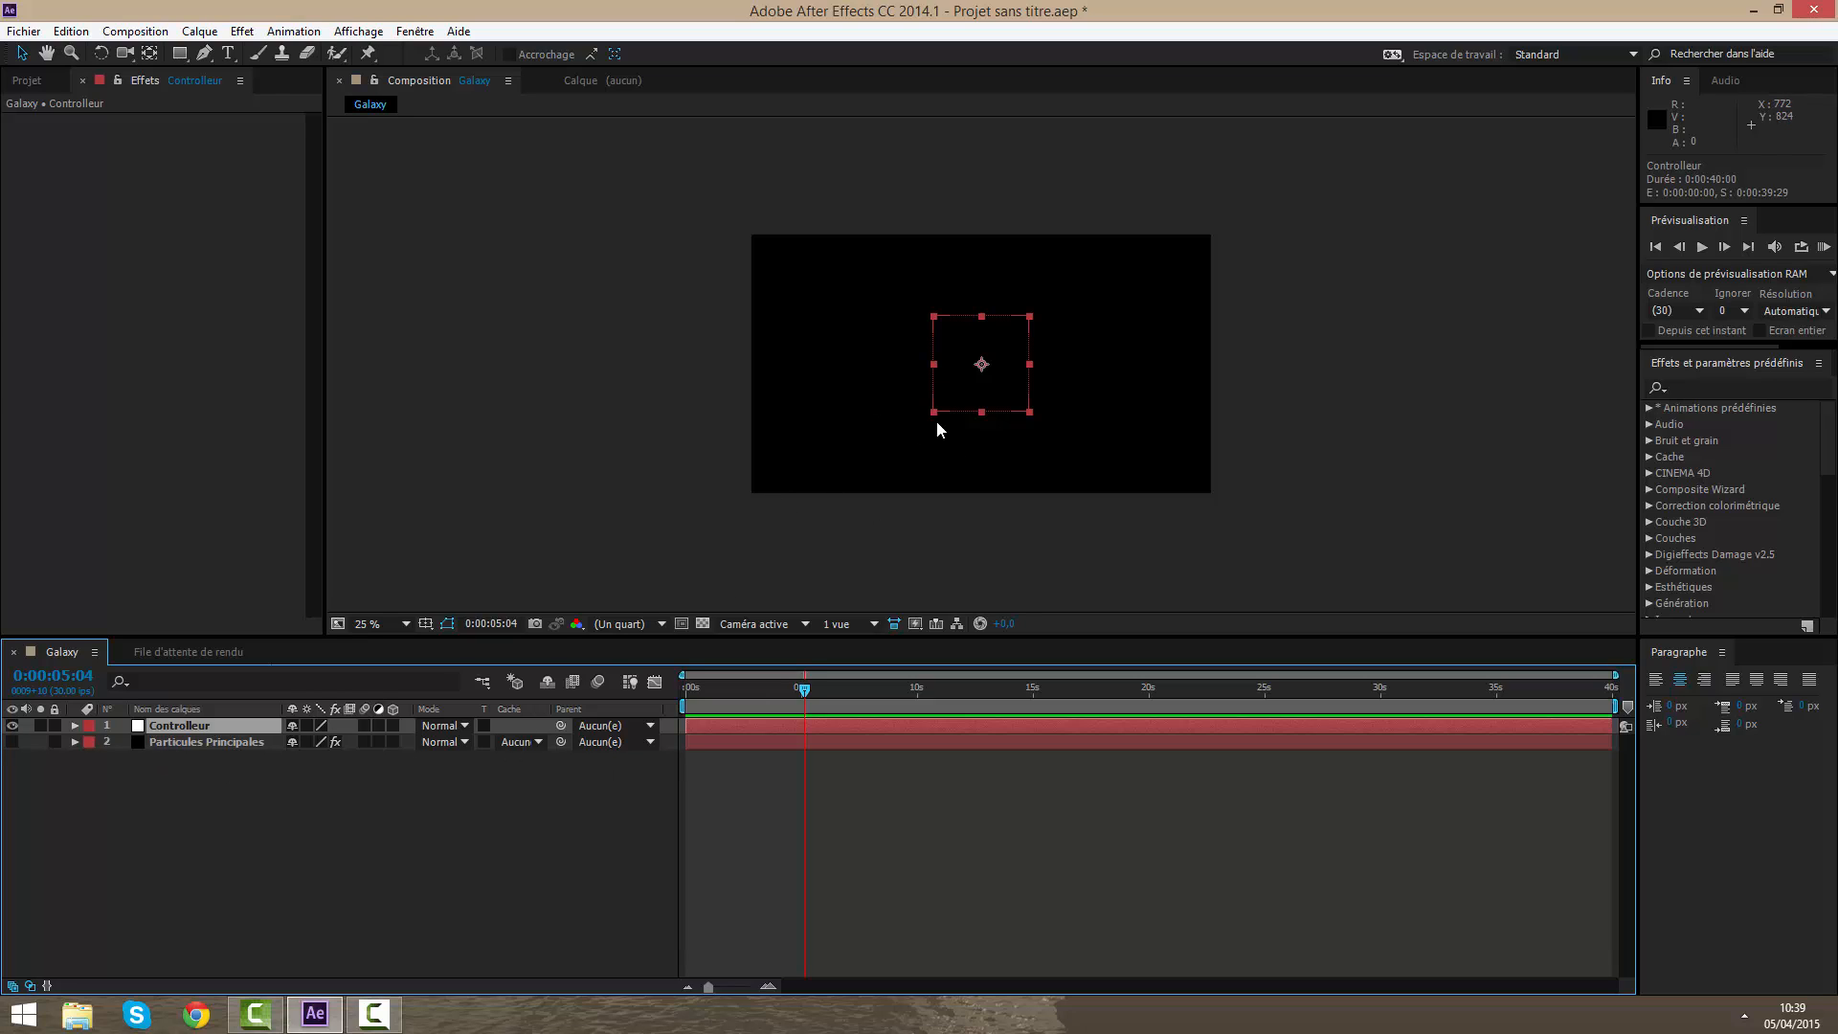
{"action": "left_click", "coordinate": [75, 726]}
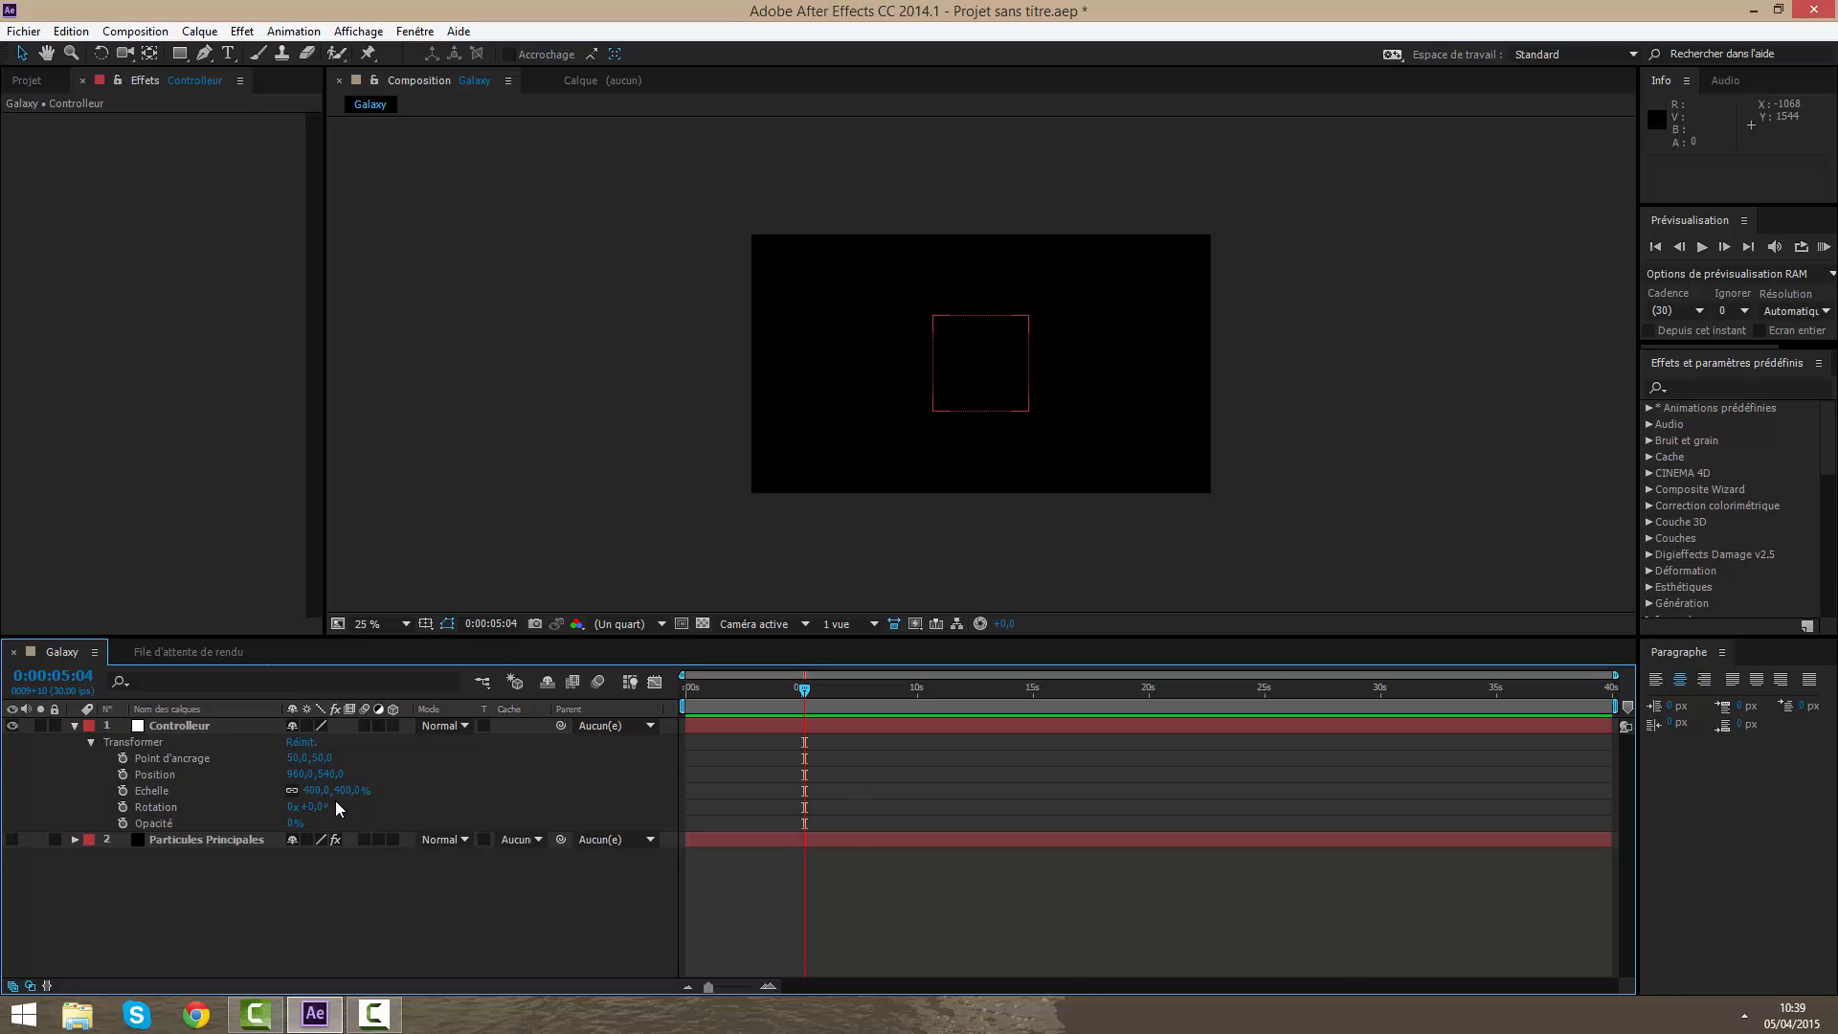
{"action": "left_click", "coordinate": [774, 839]}
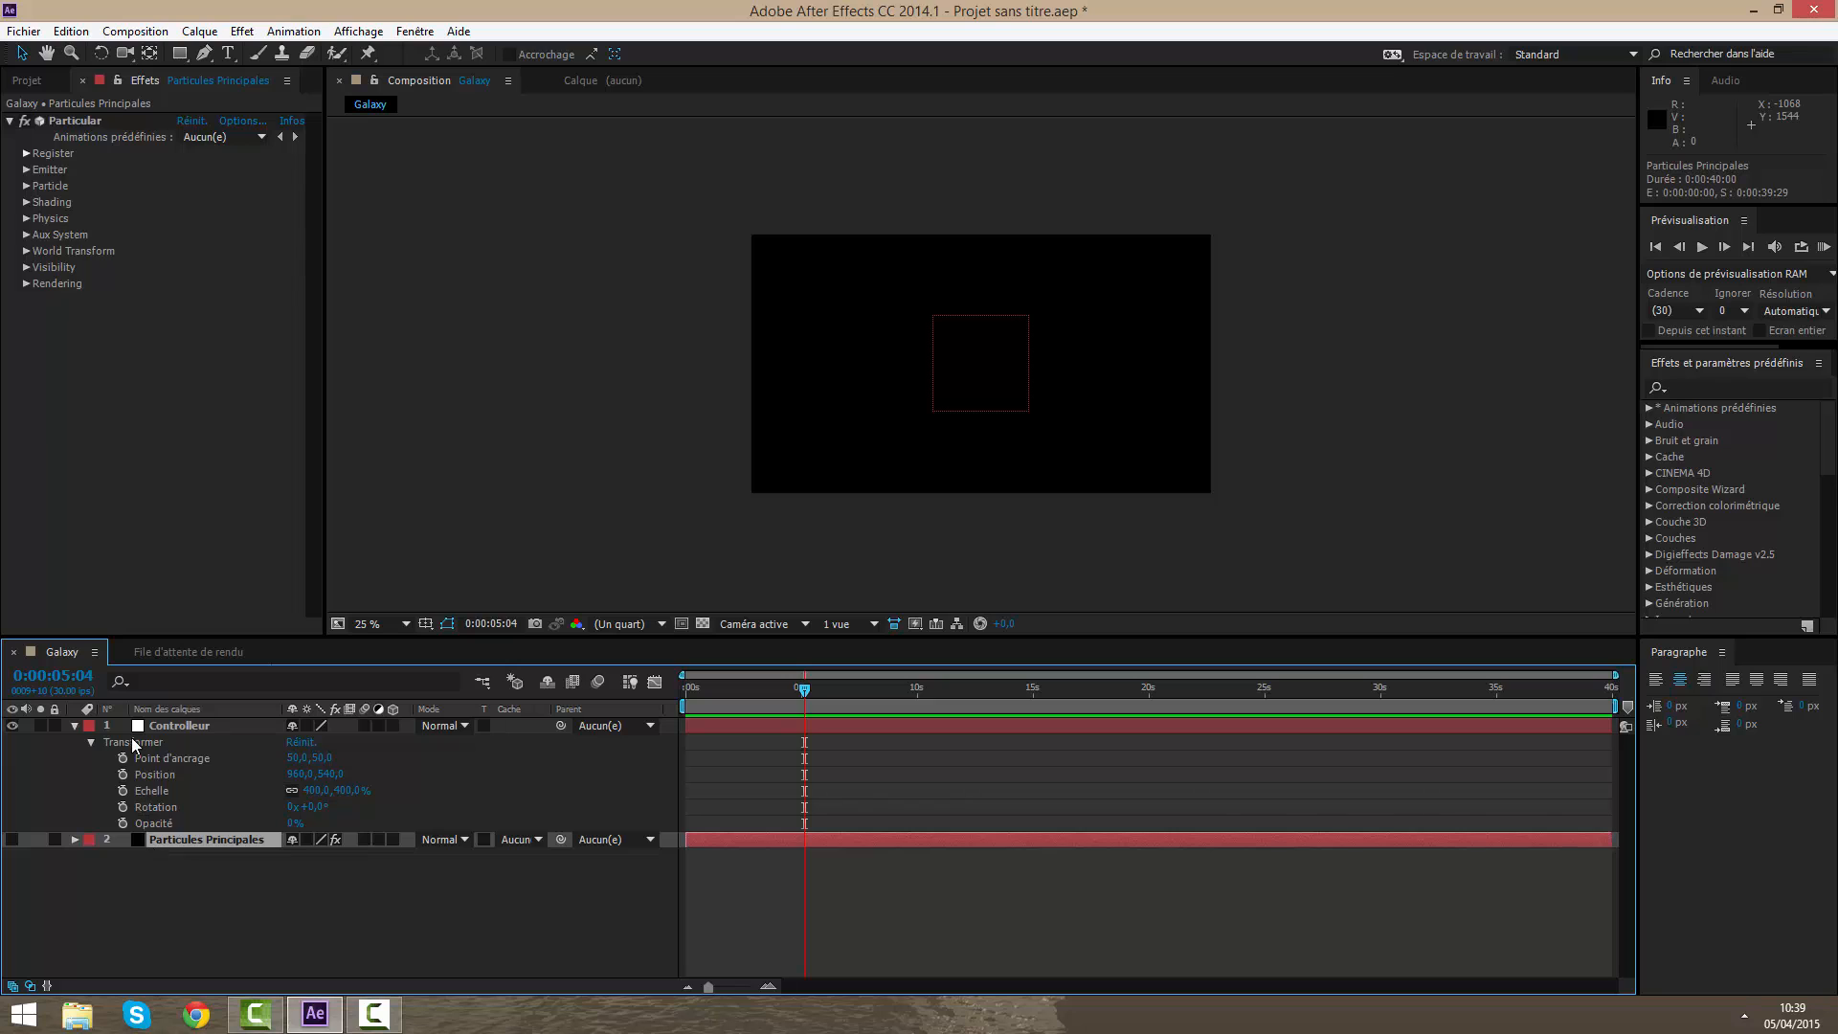
{"action": "left_click", "coordinate": [75, 725]}
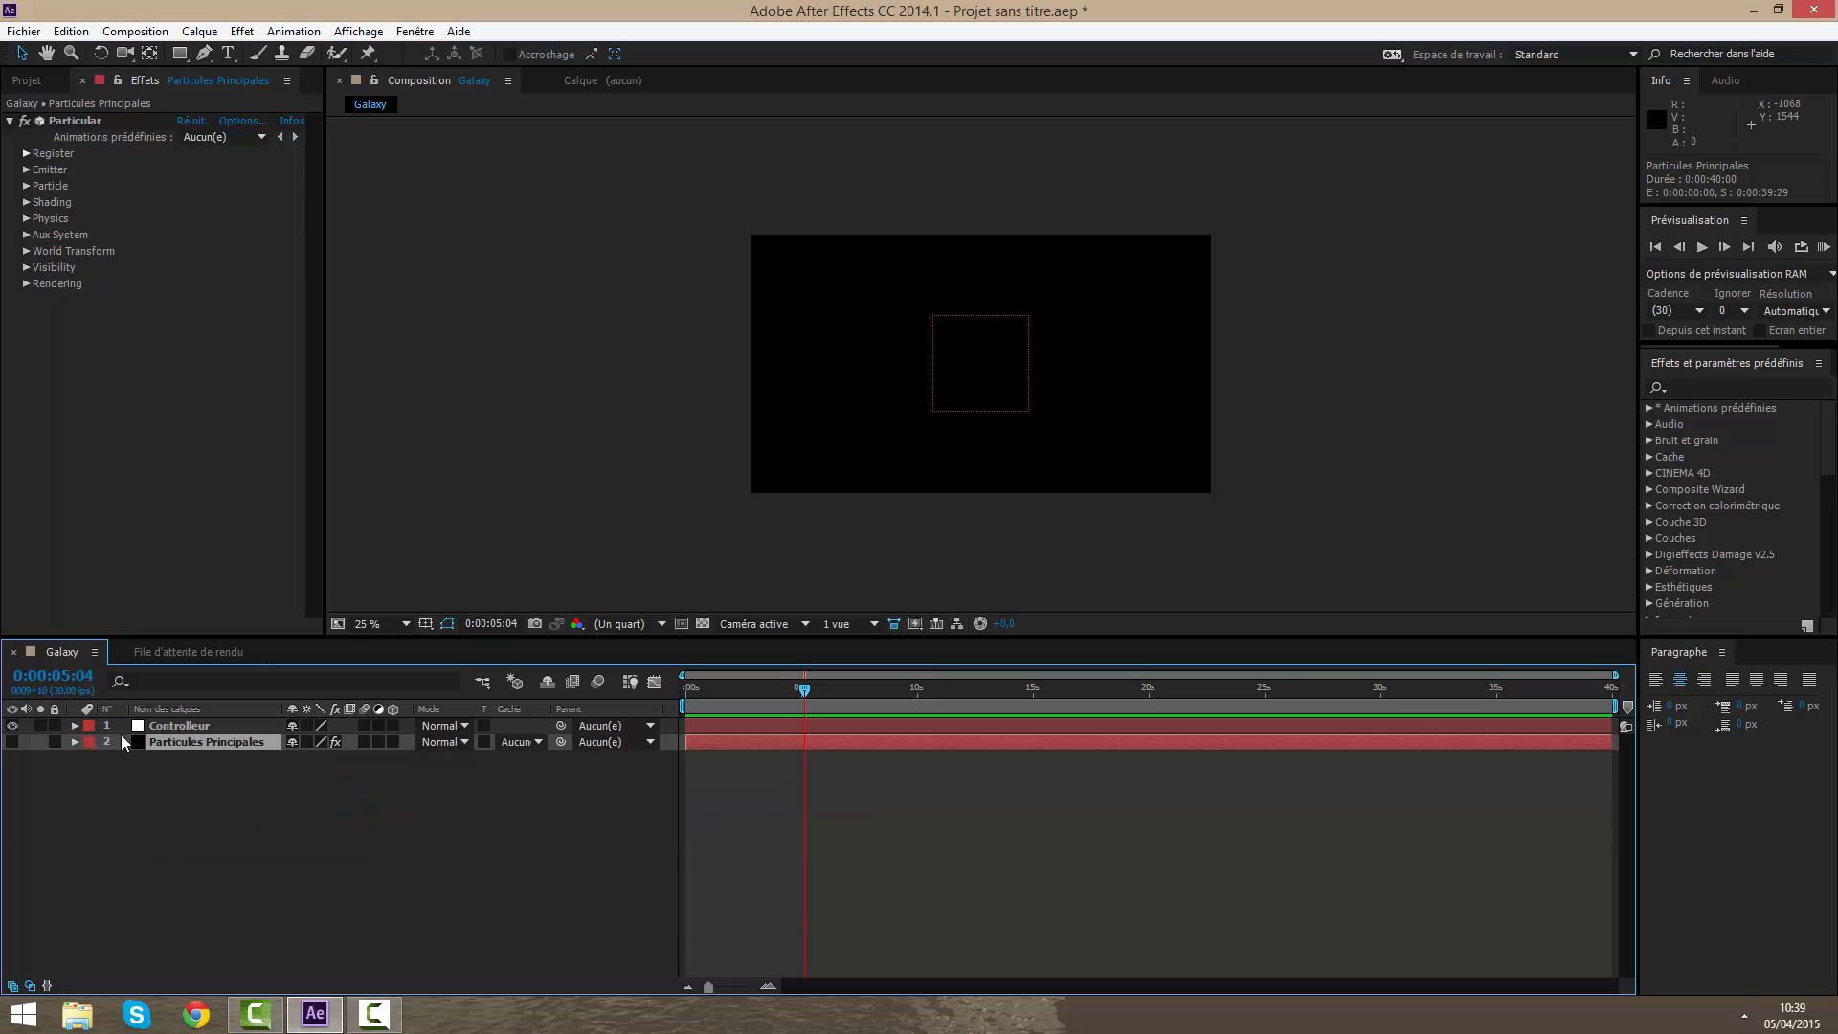
Step: Add a point light named Emitter 1 to the Galaxy composition
{"action": "right_click", "coordinate": [866, 791]}
{"action": "mouse_move", "coordinate": [914, 592]}
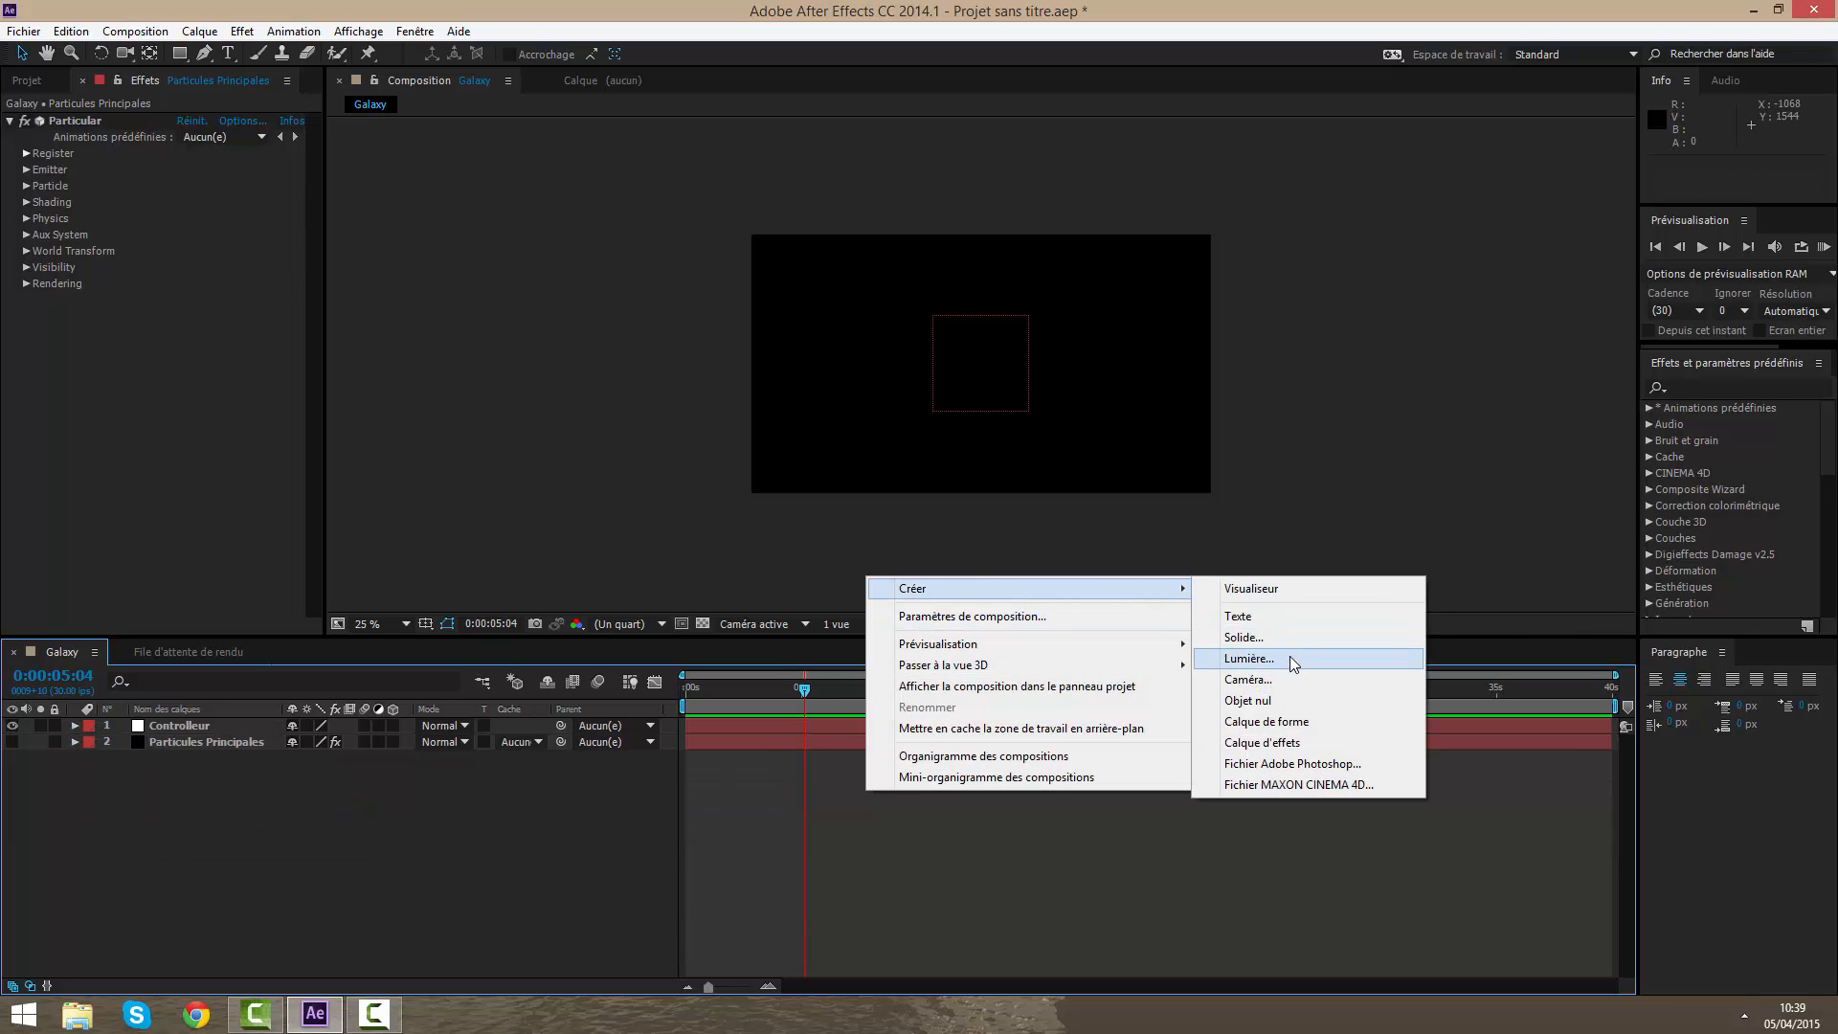
{"action": "left_click", "coordinate": [1290, 657]}
{"action": "type", "text": "Em"}
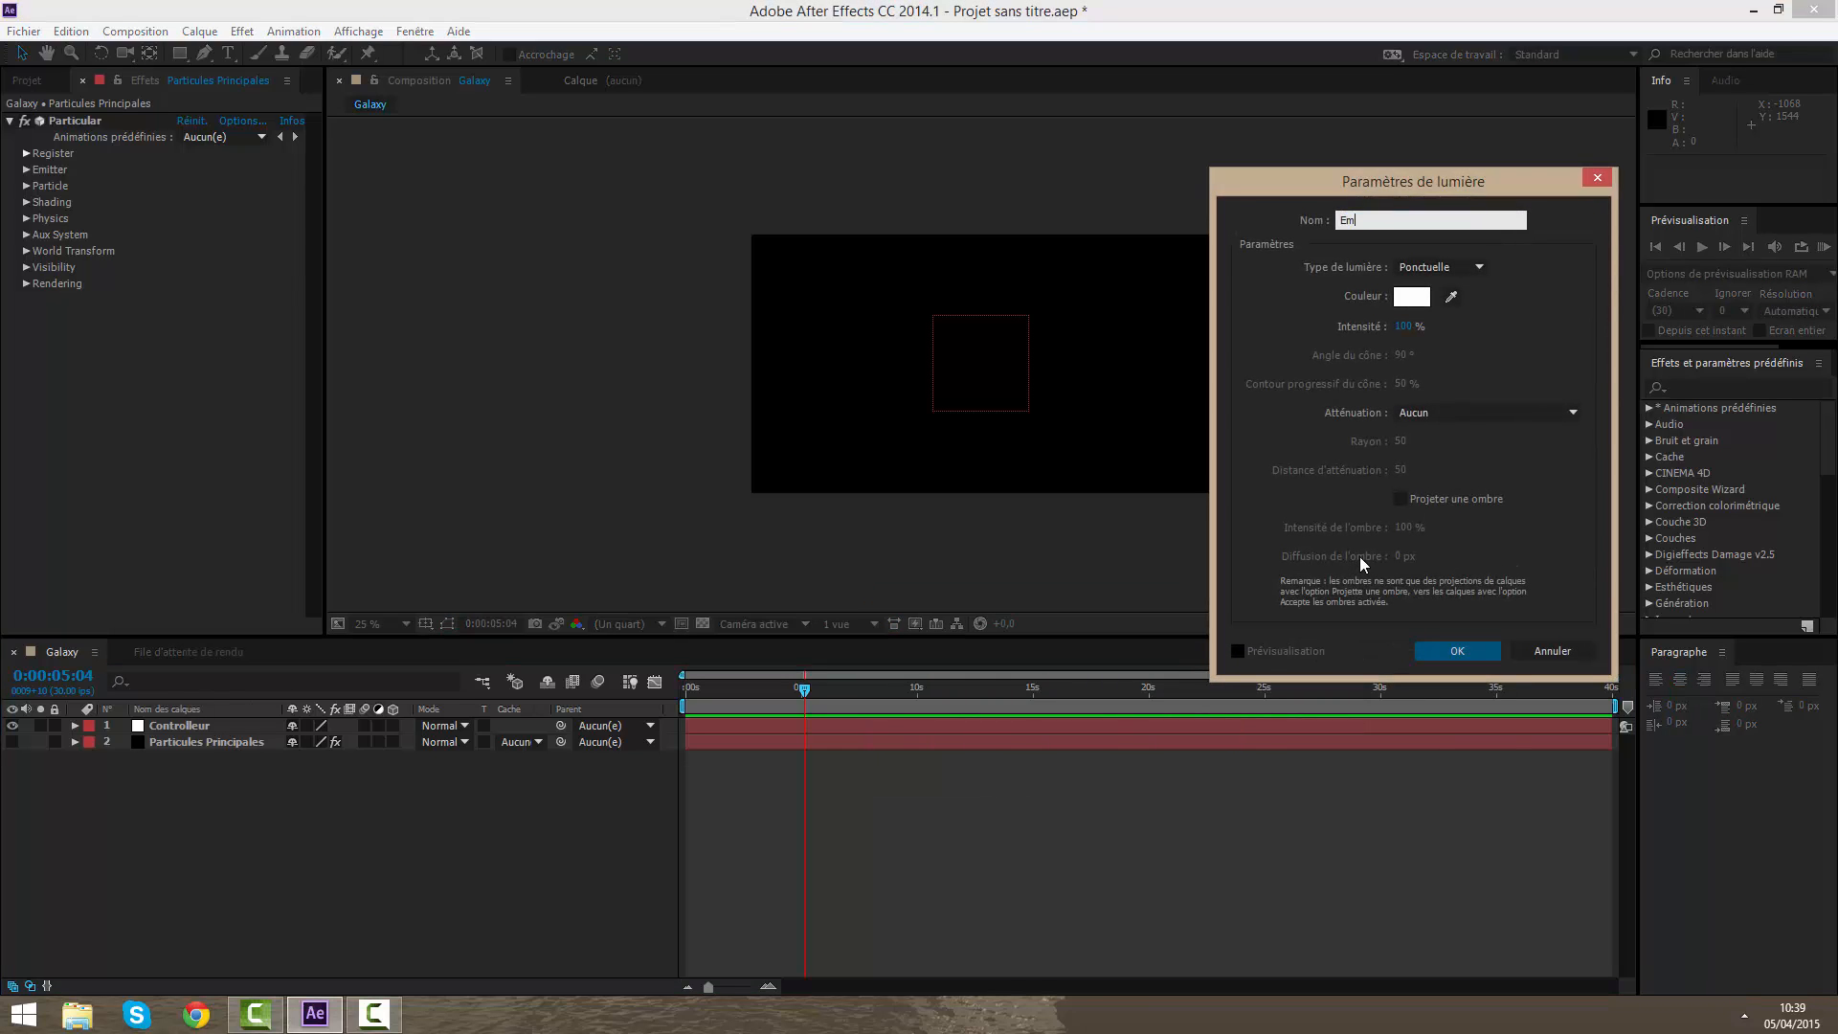
{"action": "type", "text": "itter 1"}
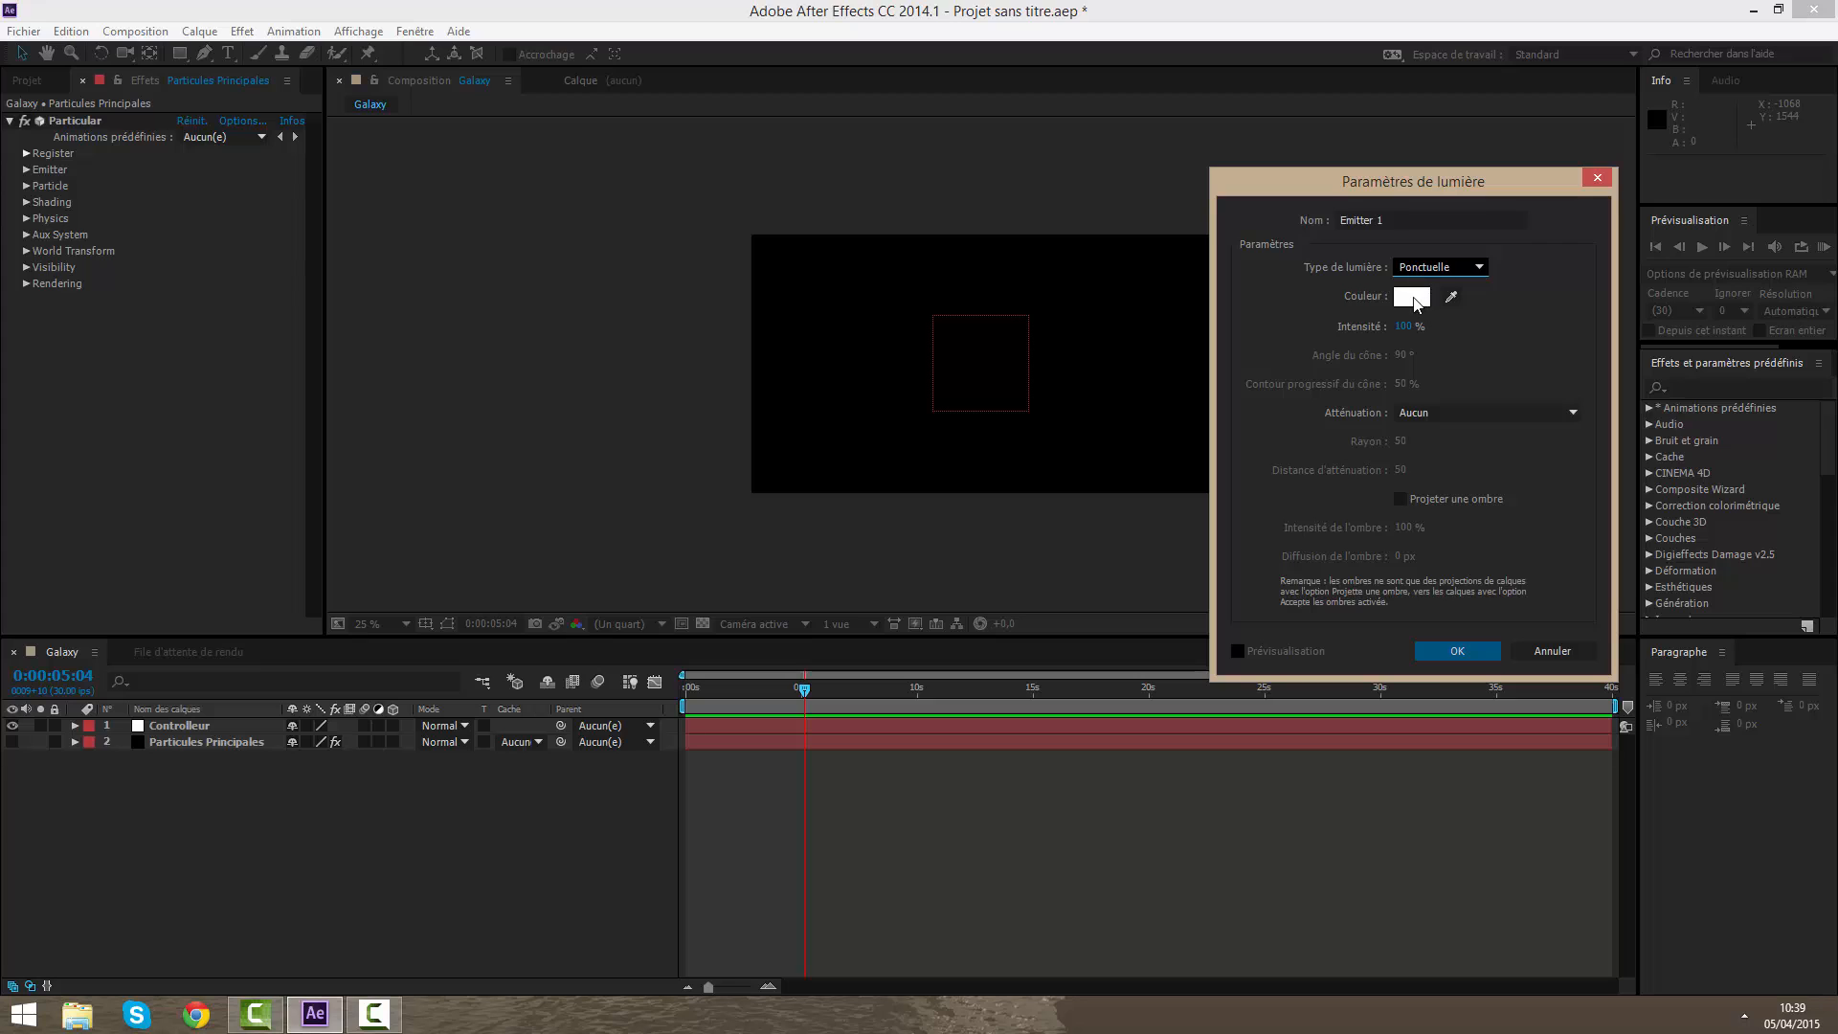
{"action": "left_click", "coordinate": [1449, 655]}
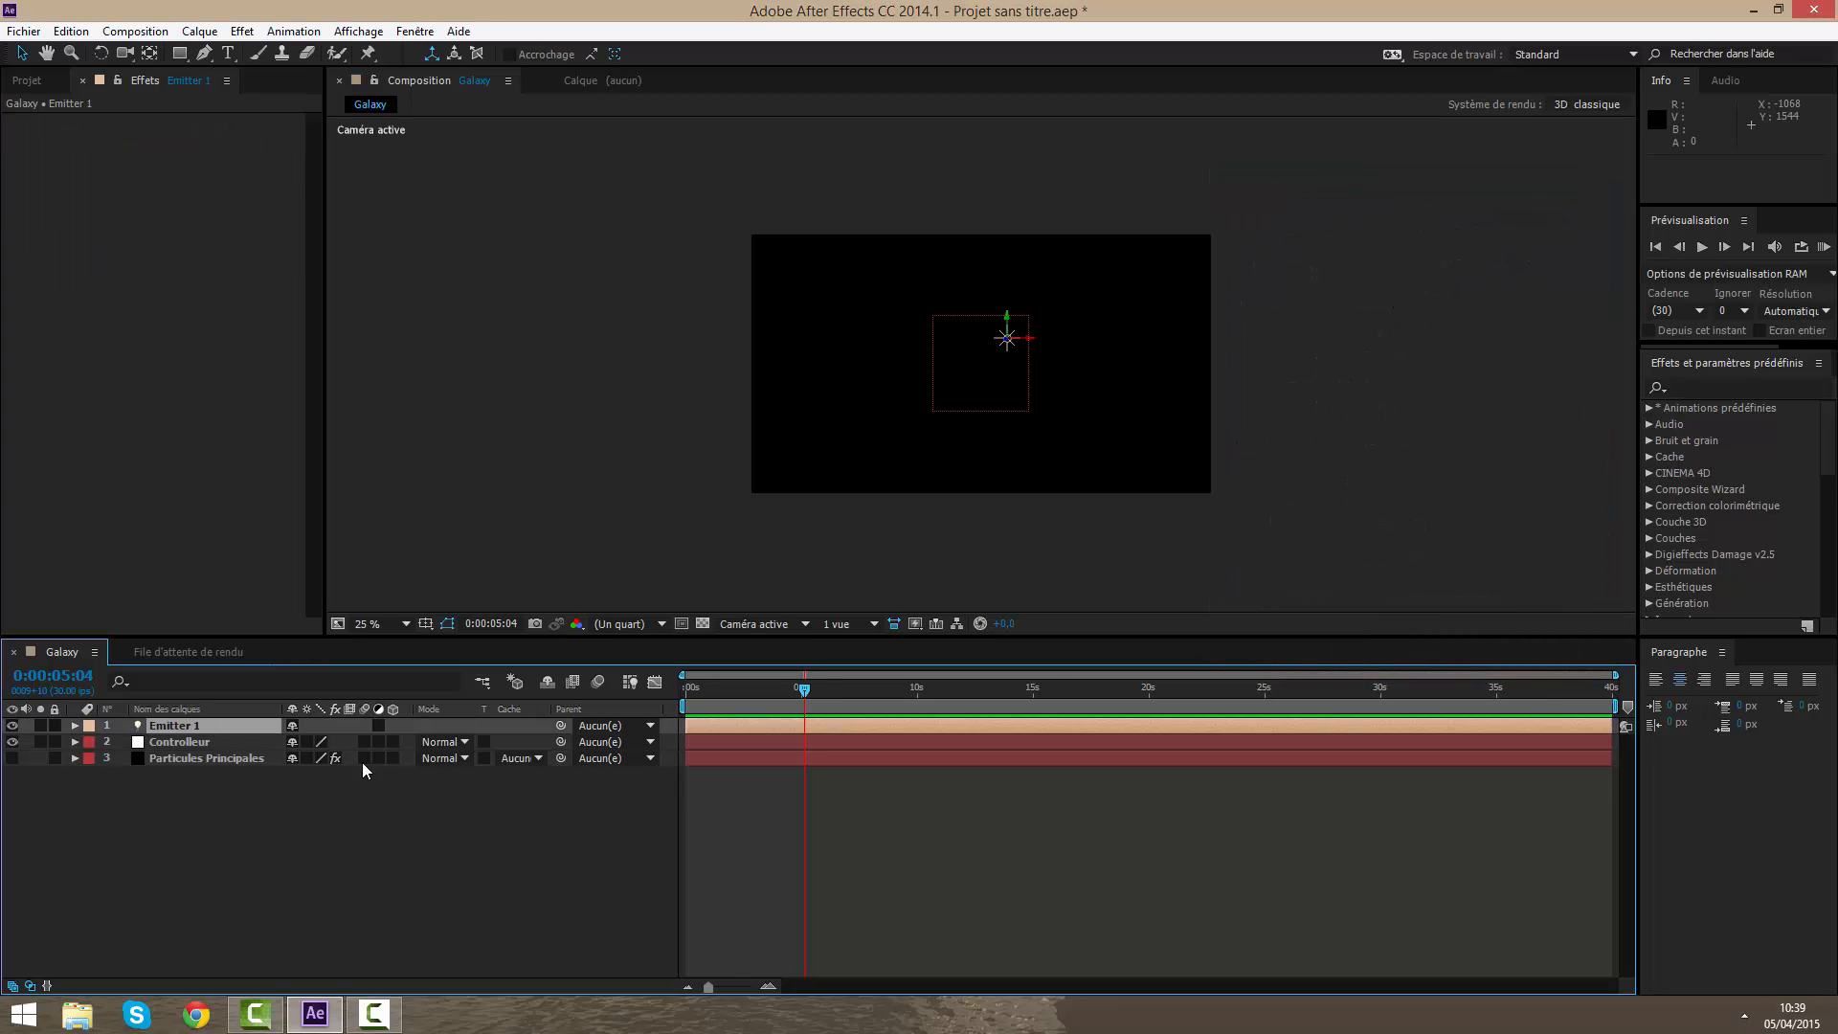
Step: Add a second point light named Emitter 2 to the composition
{"action": "left_click", "coordinate": [249, 730]}
{"action": "scroll", "coordinate": [1180, 301], "scroll_direction": "up", "scroll_amount": 3}
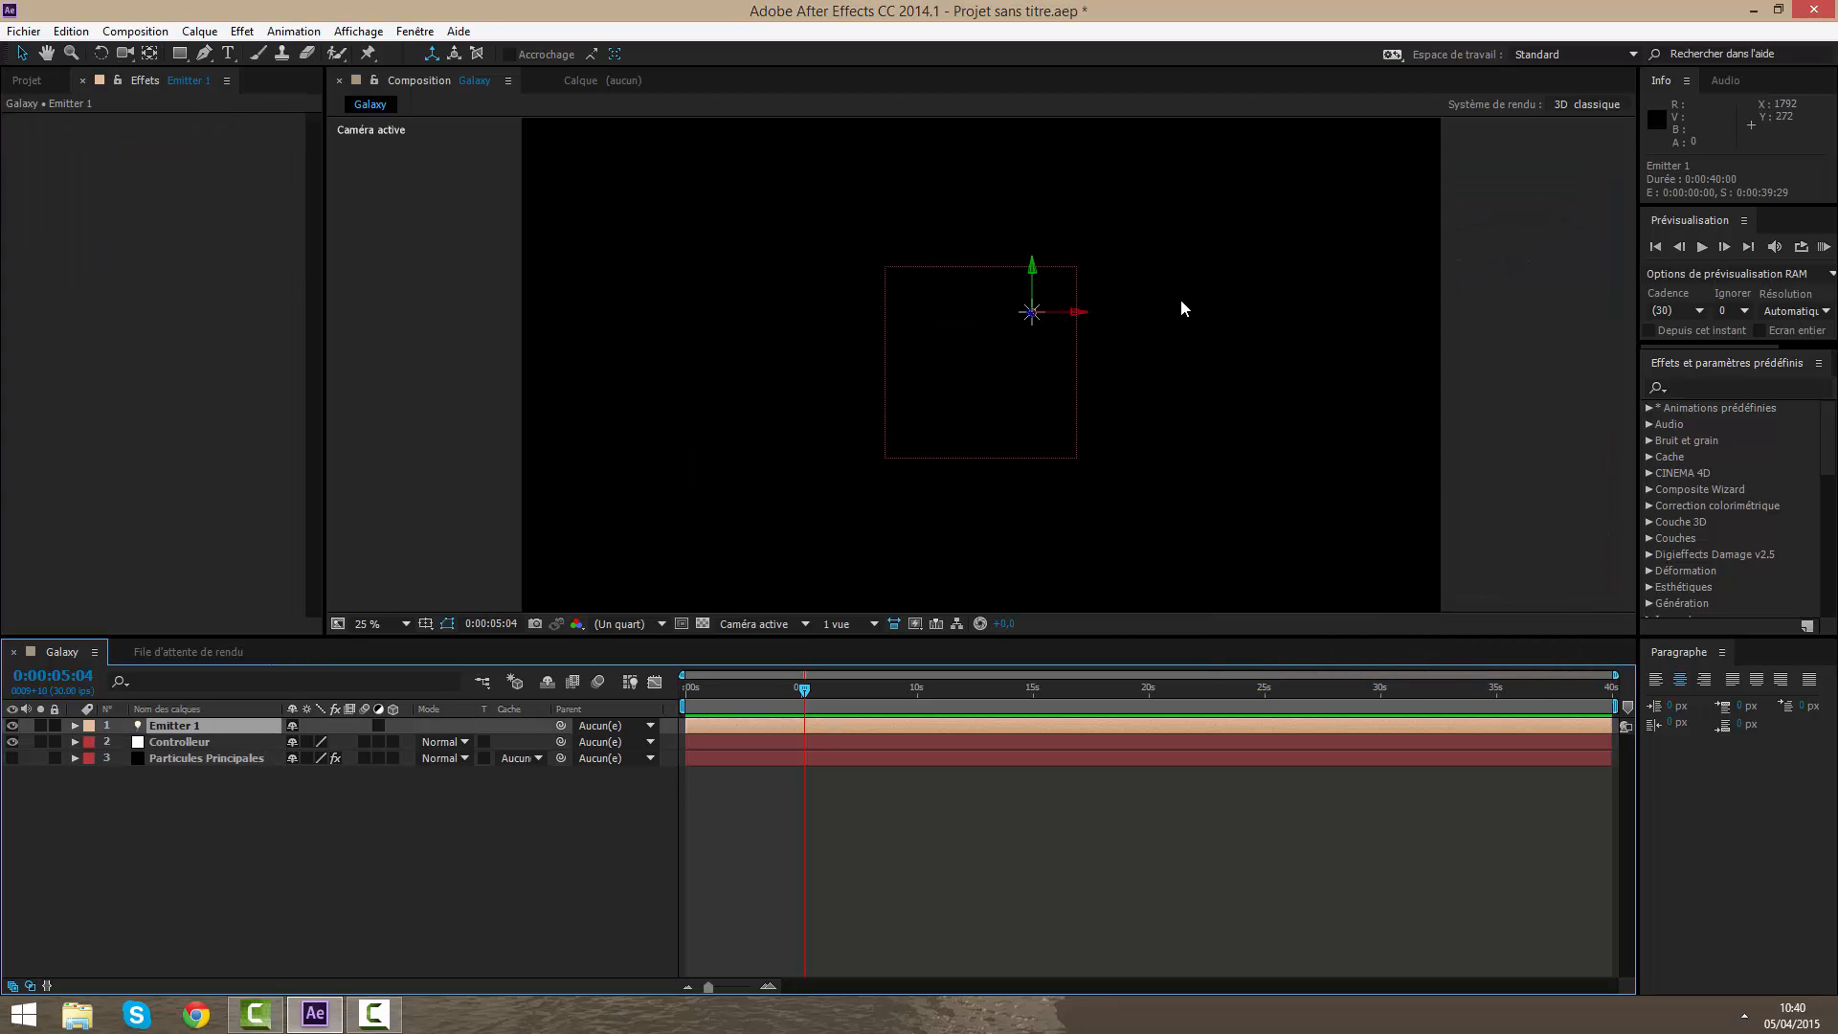
{"action": "scroll", "coordinate": [611, 451], "scroll_direction": "down", "scroll_amount": 1}
{"action": "right_click", "coordinate": [914, 654]}
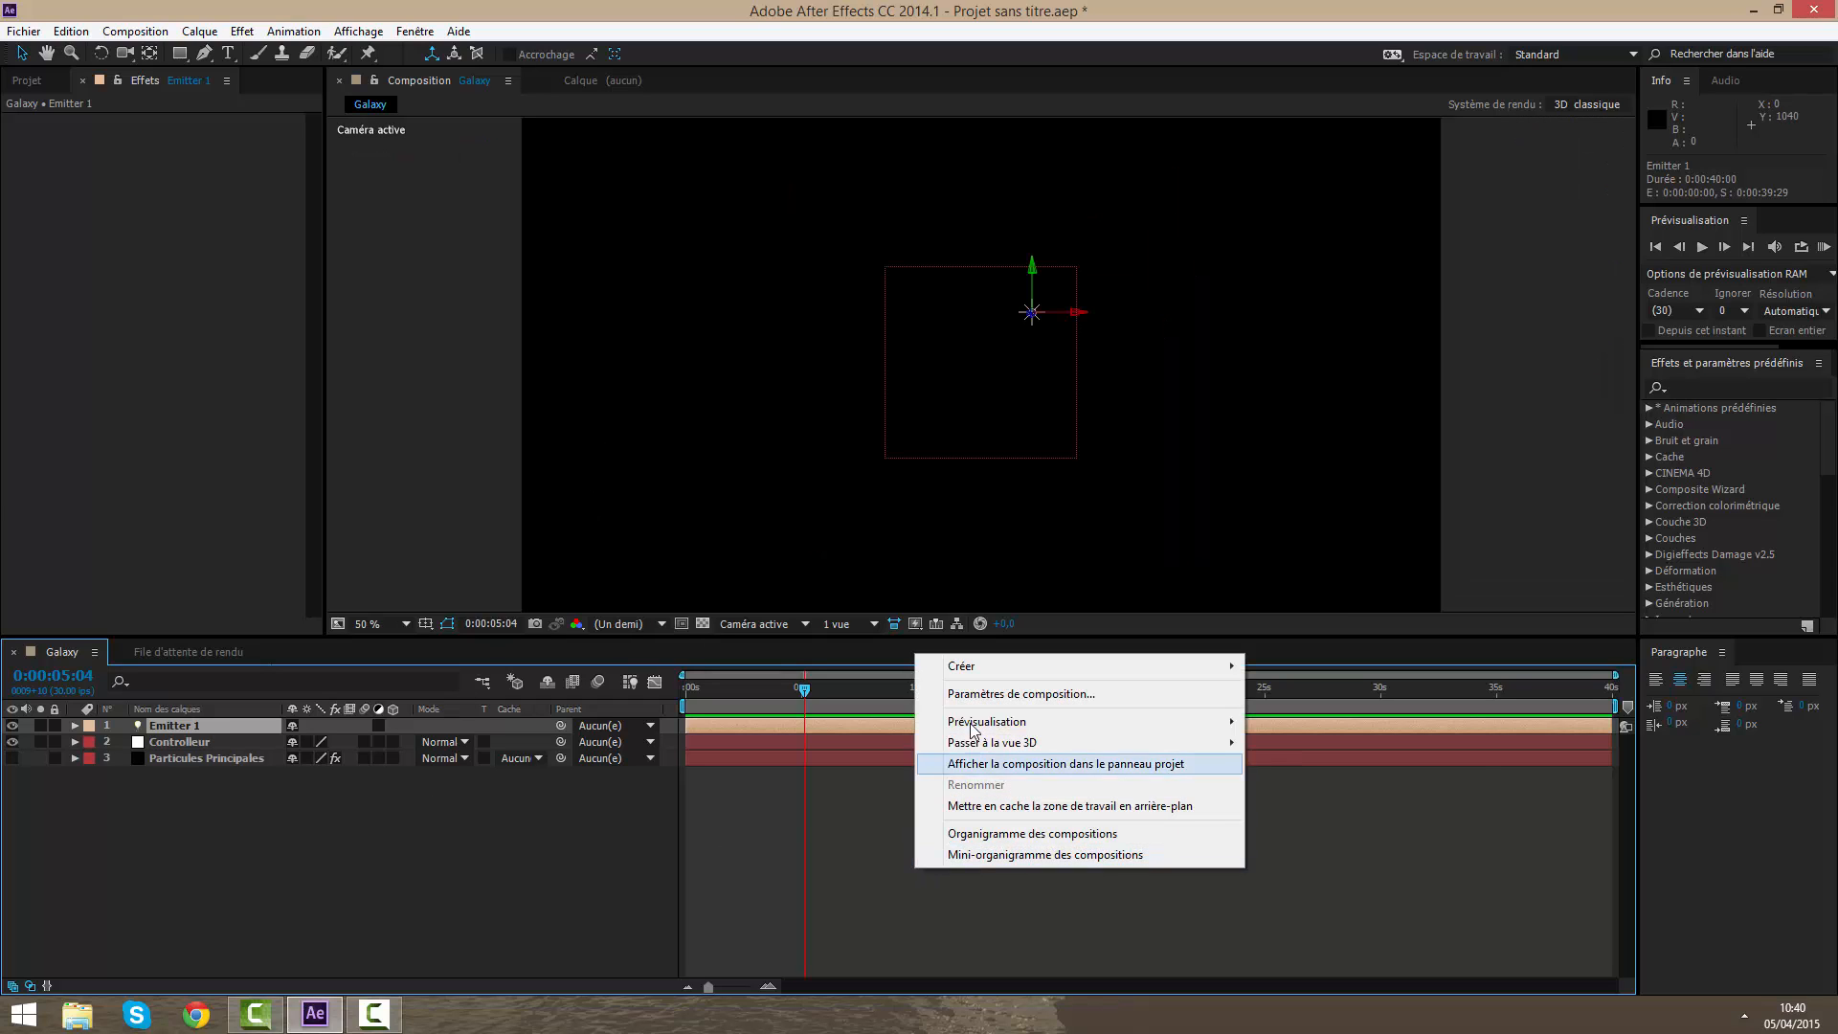
{"action": "mouse_move", "coordinate": [986, 671]}
{"action": "left_click", "coordinate": [1353, 724]}
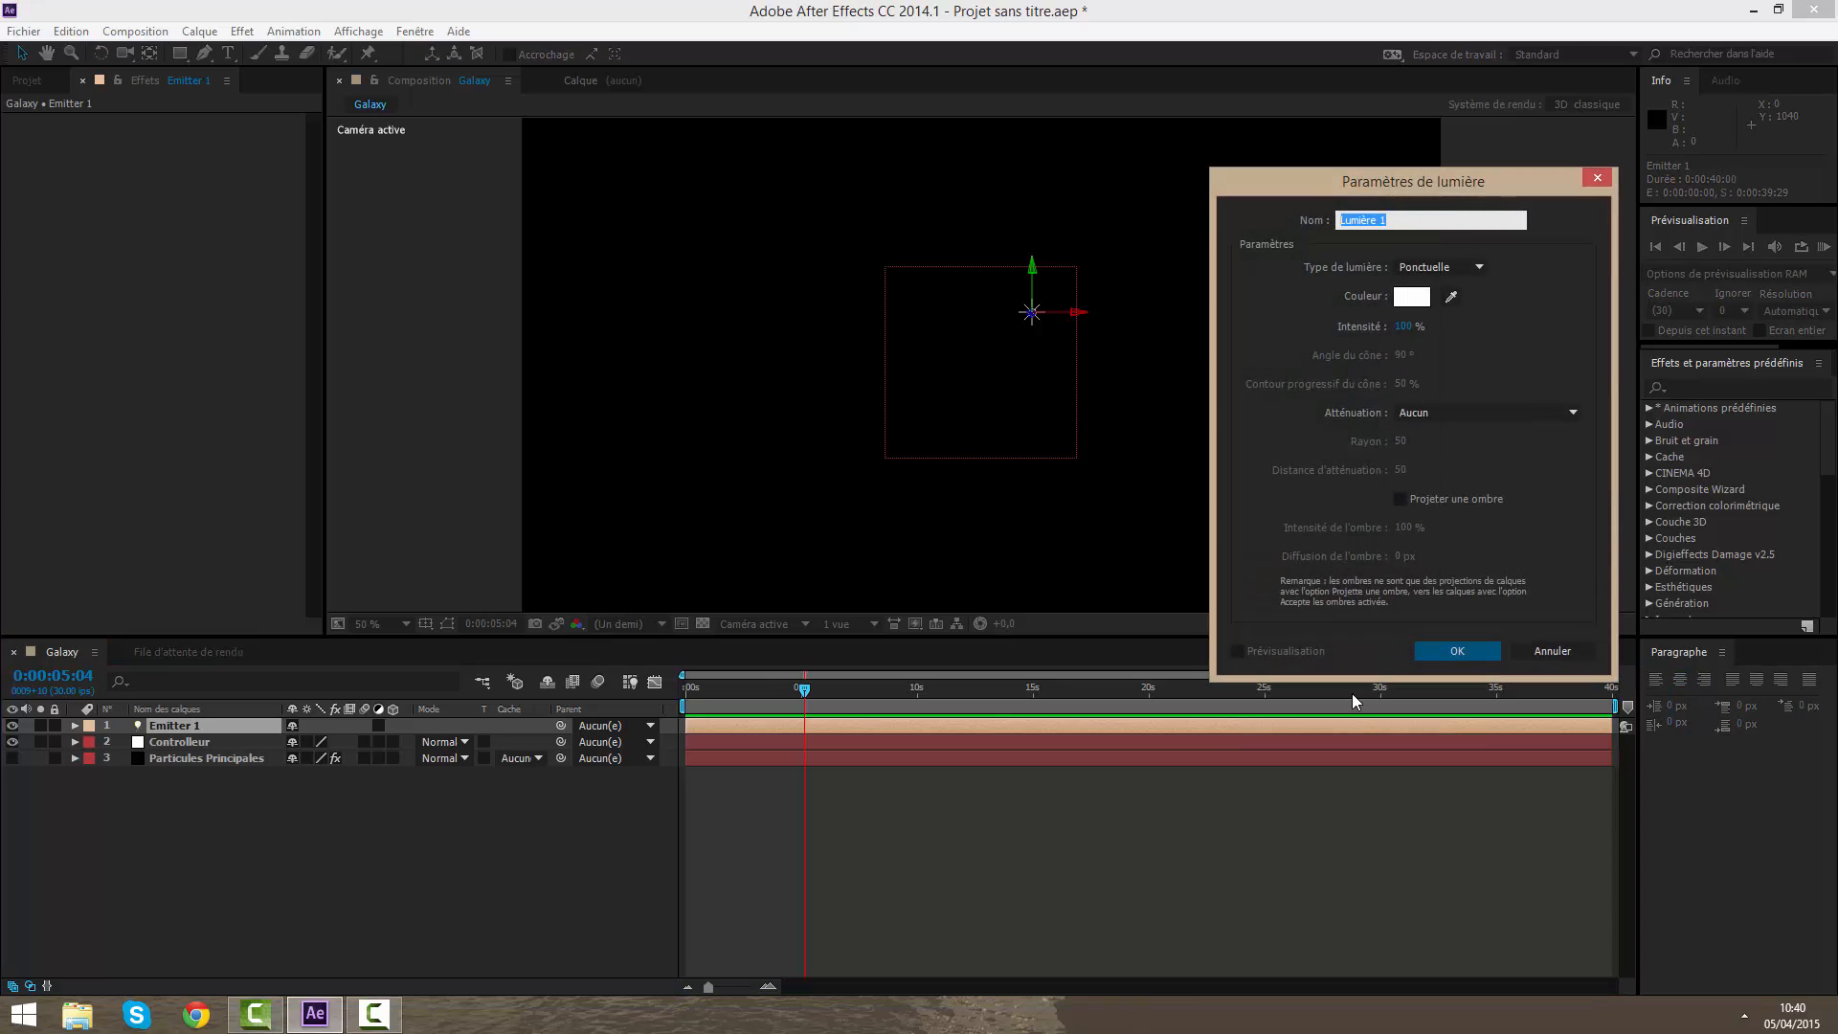
{"action": "type", "text": "Emitter 2"}
{"action": "key", "text": "Return"}
Step: Add a third point light named Optical Flares to the composition
{"action": "right_click", "coordinate": [727, 840]}
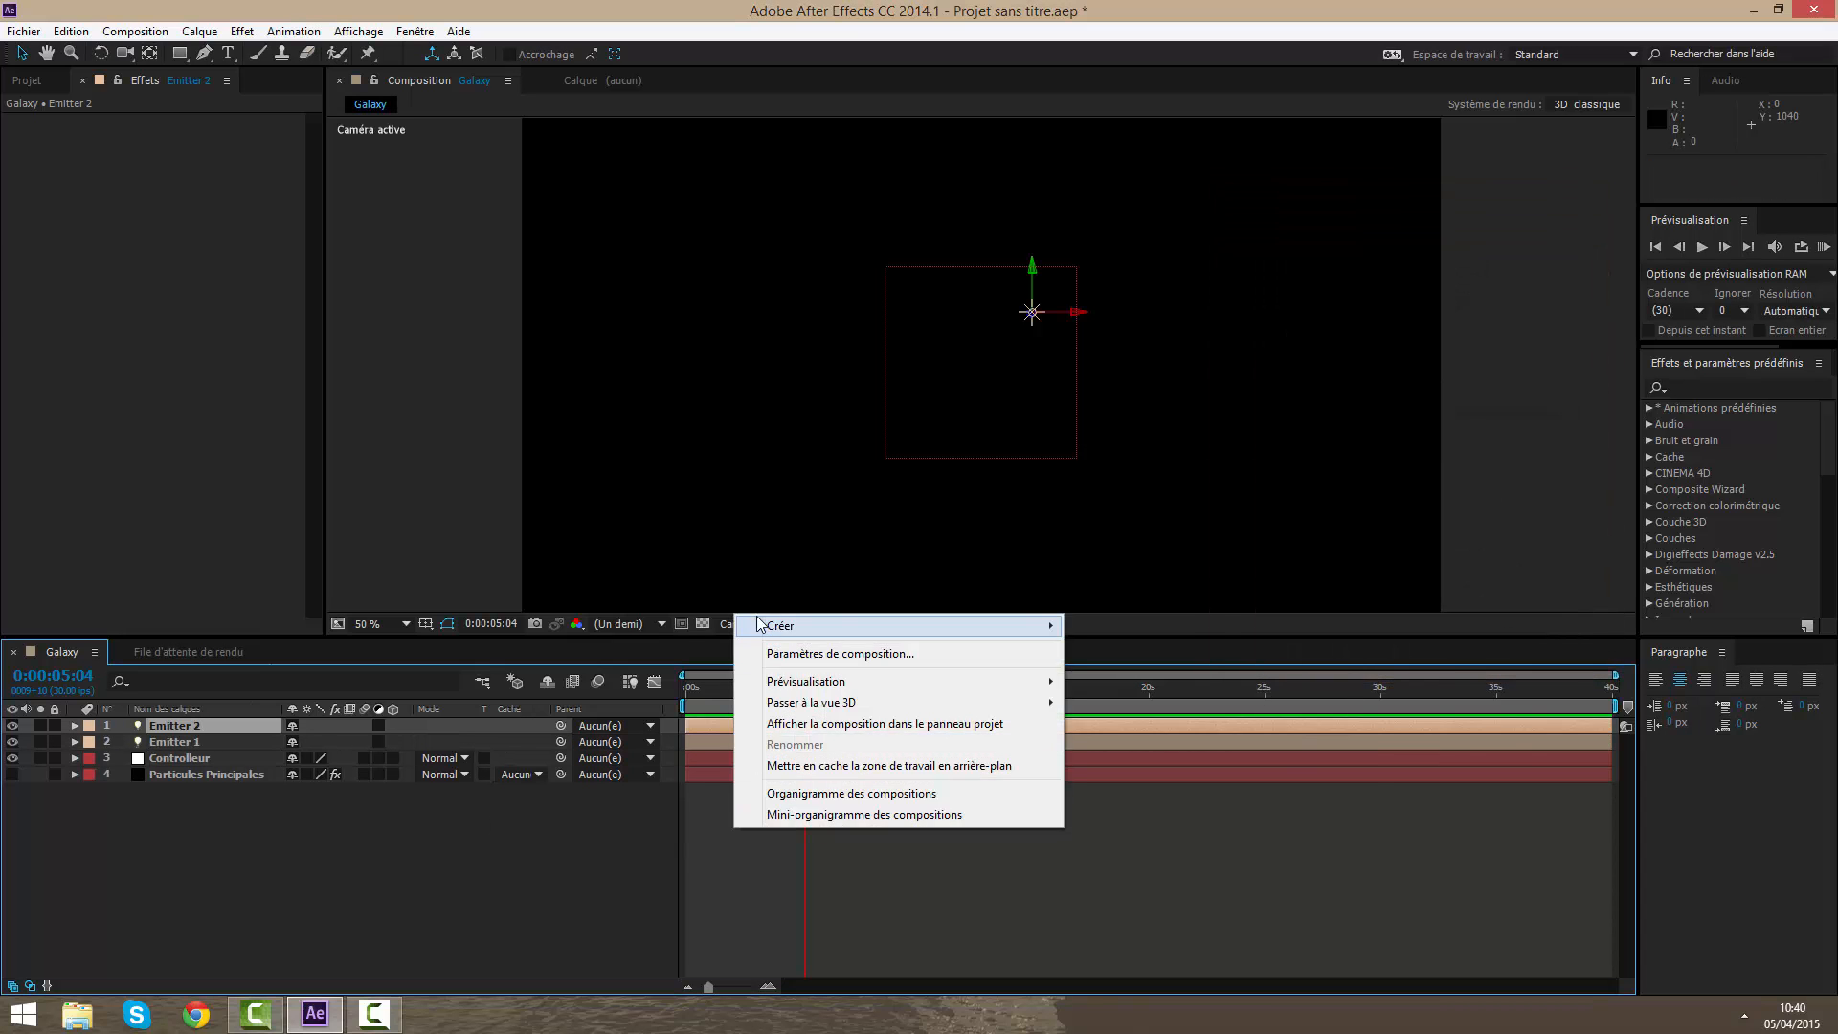
{"action": "mouse_move", "coordinate": [766, 627]}
{"action": "left_click", "coordinate": [1142, 697]}
{"action": "type", "text": "Optical F"}
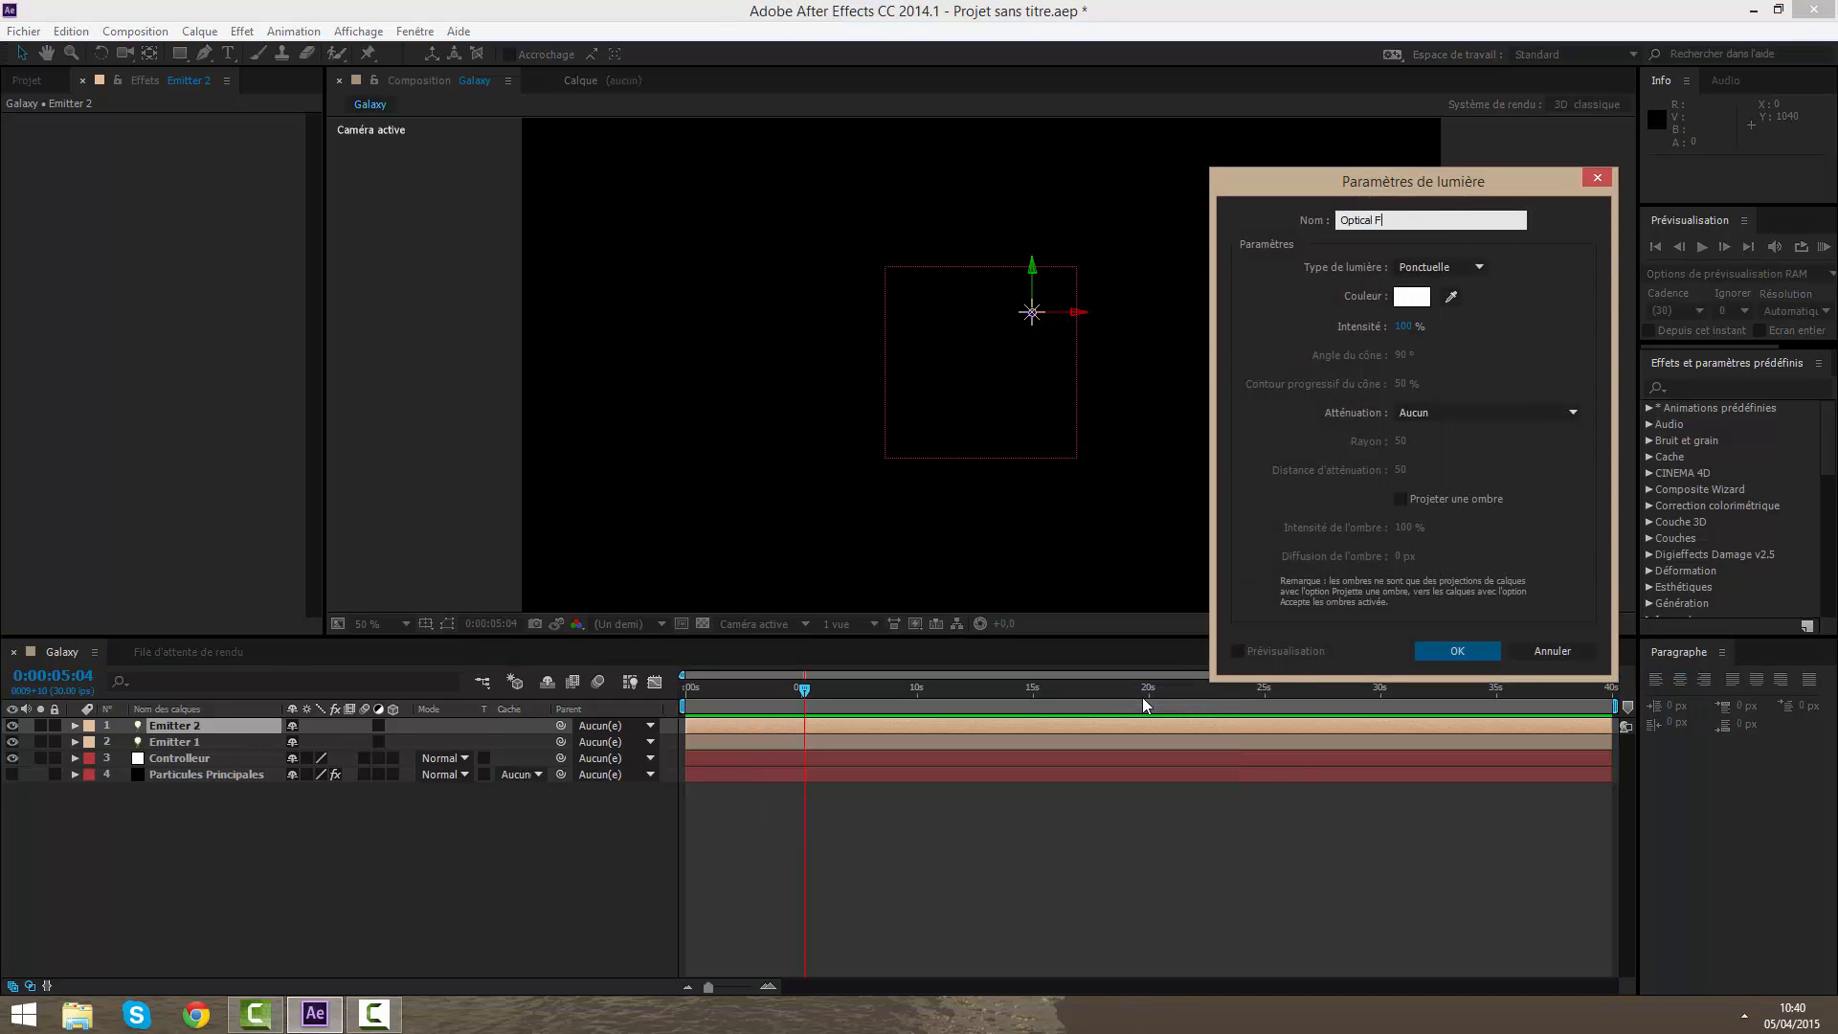
{"action": "type", "text": "lares"}
{"action": "key", "text": "Return"}
Step: Play the reference video Galaxy.mp4 from Documents > Graphisme > Personnel > Vidéos, examine the galaxy's glowing center, and return to After Effects
{"action": "key", "text": "super+e"}
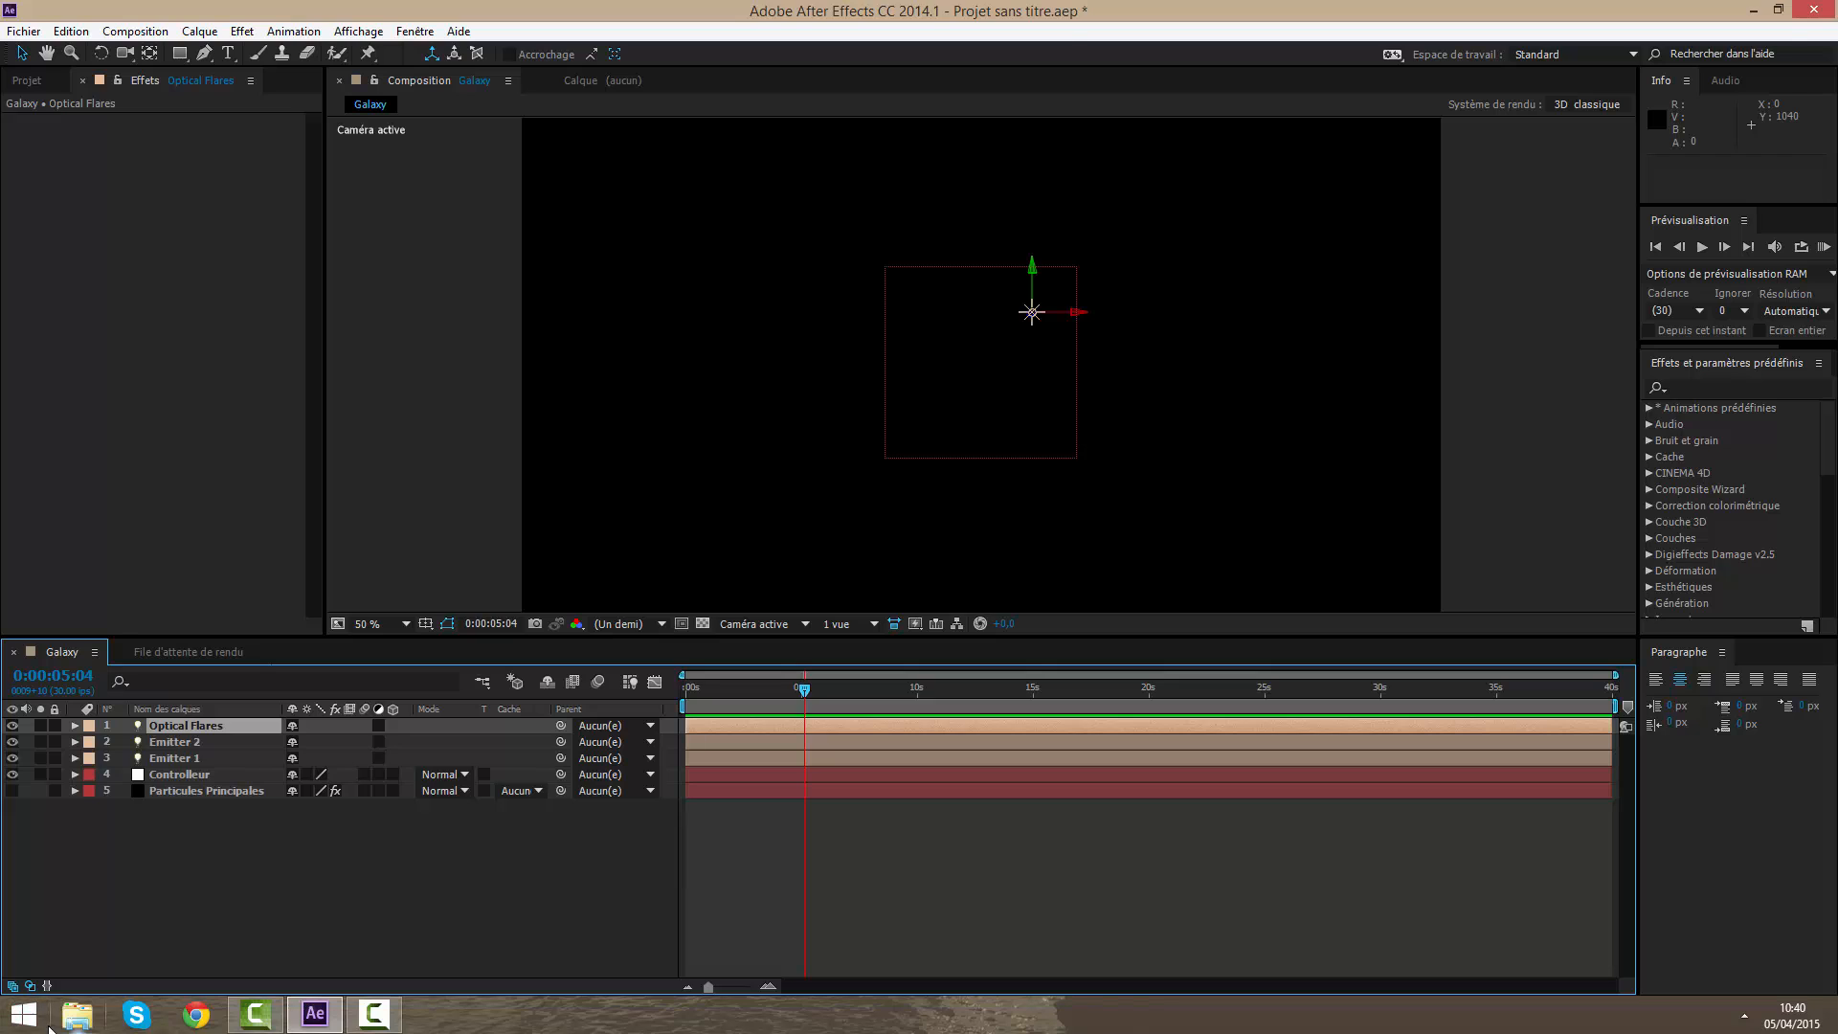
{"action": "left_click", "coordinate": [1208, 330]}
{"action": "double_click", "coordinate": [1209, 329]}
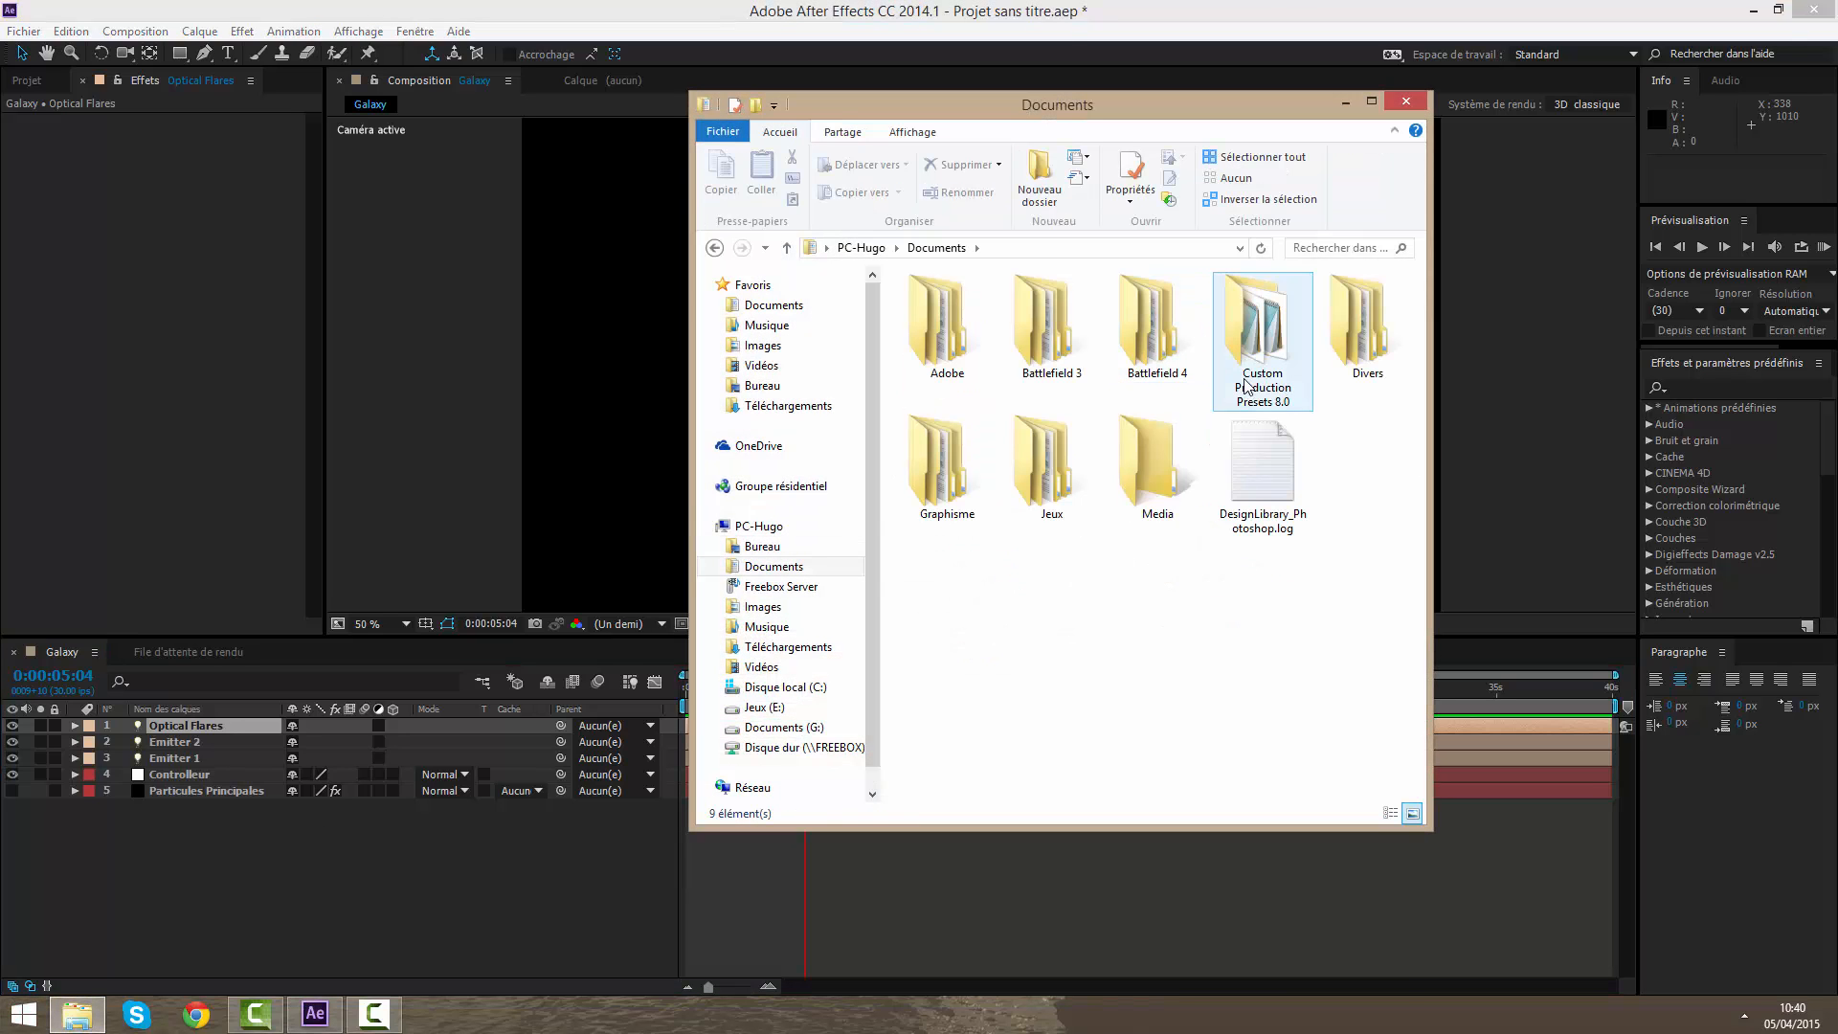
{"action": "double_click", "coordinate": [944, 450]}
{"action": "double_click", "coordinate": [1092, 365]}
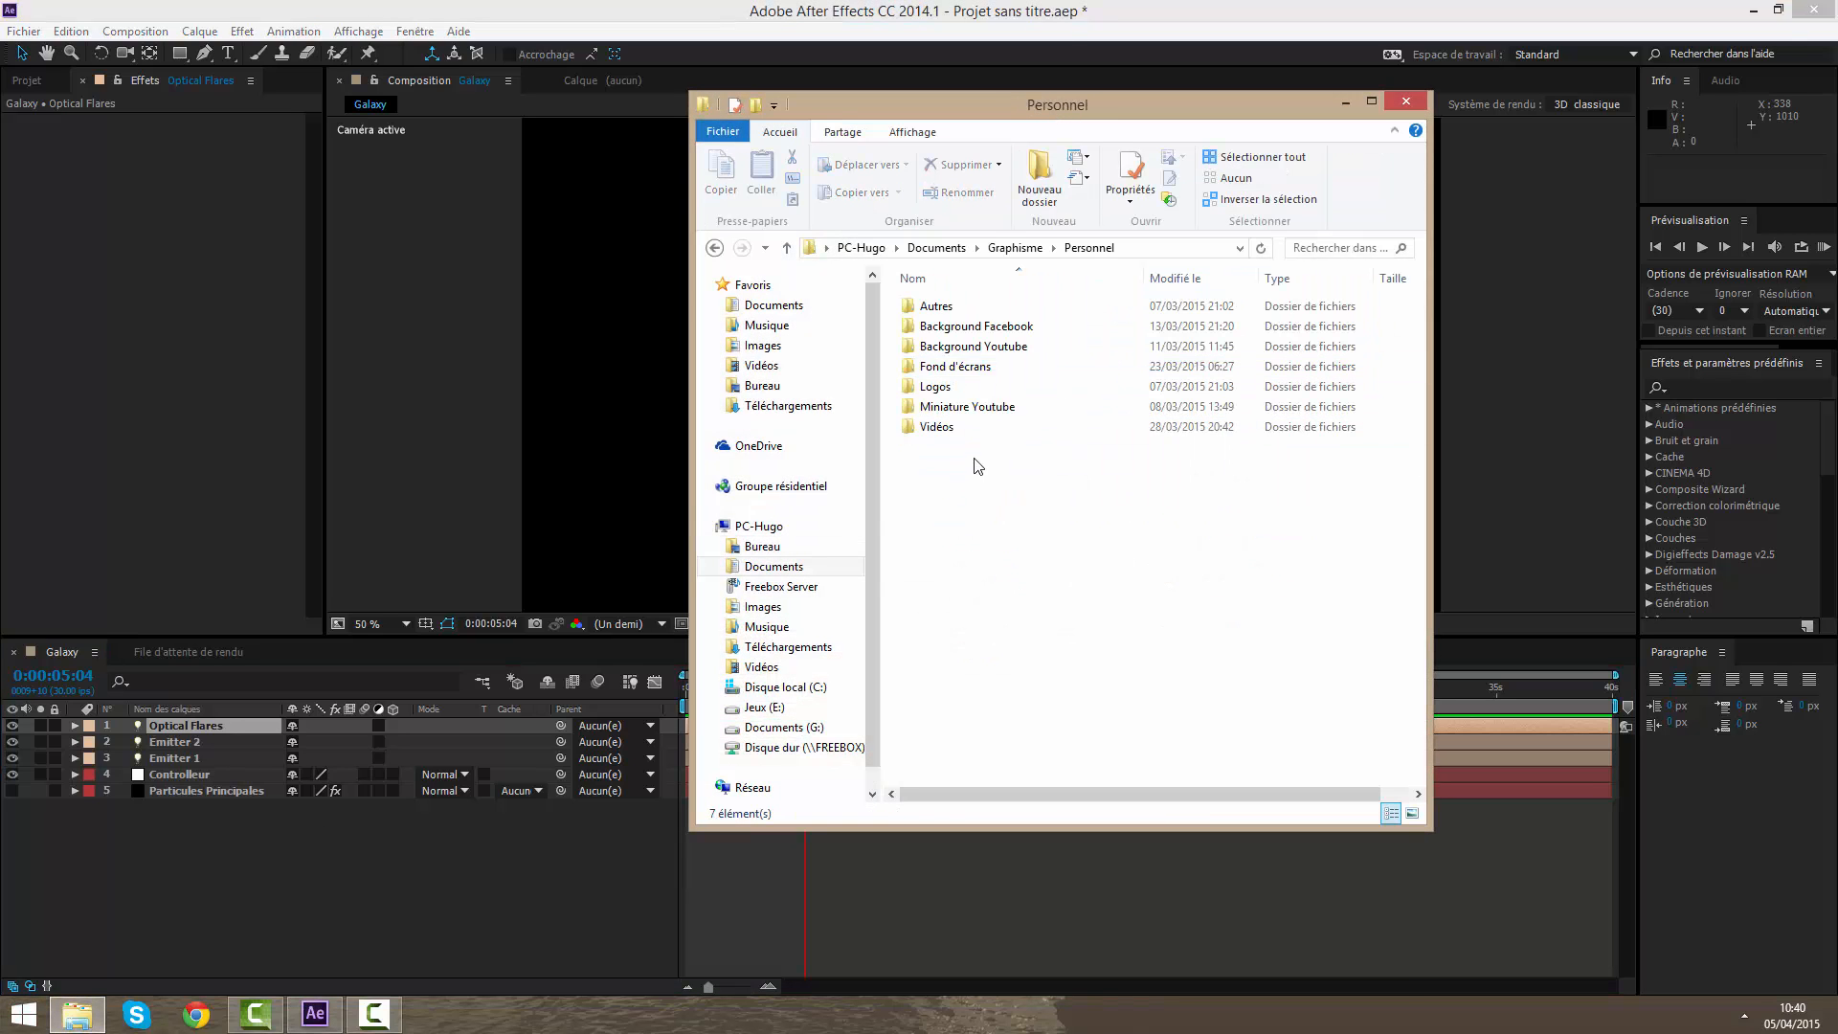
{"action": "double_click", "coordinate": [975, 436]}
{"action": "double_click", "coordinate": [967, 367]}
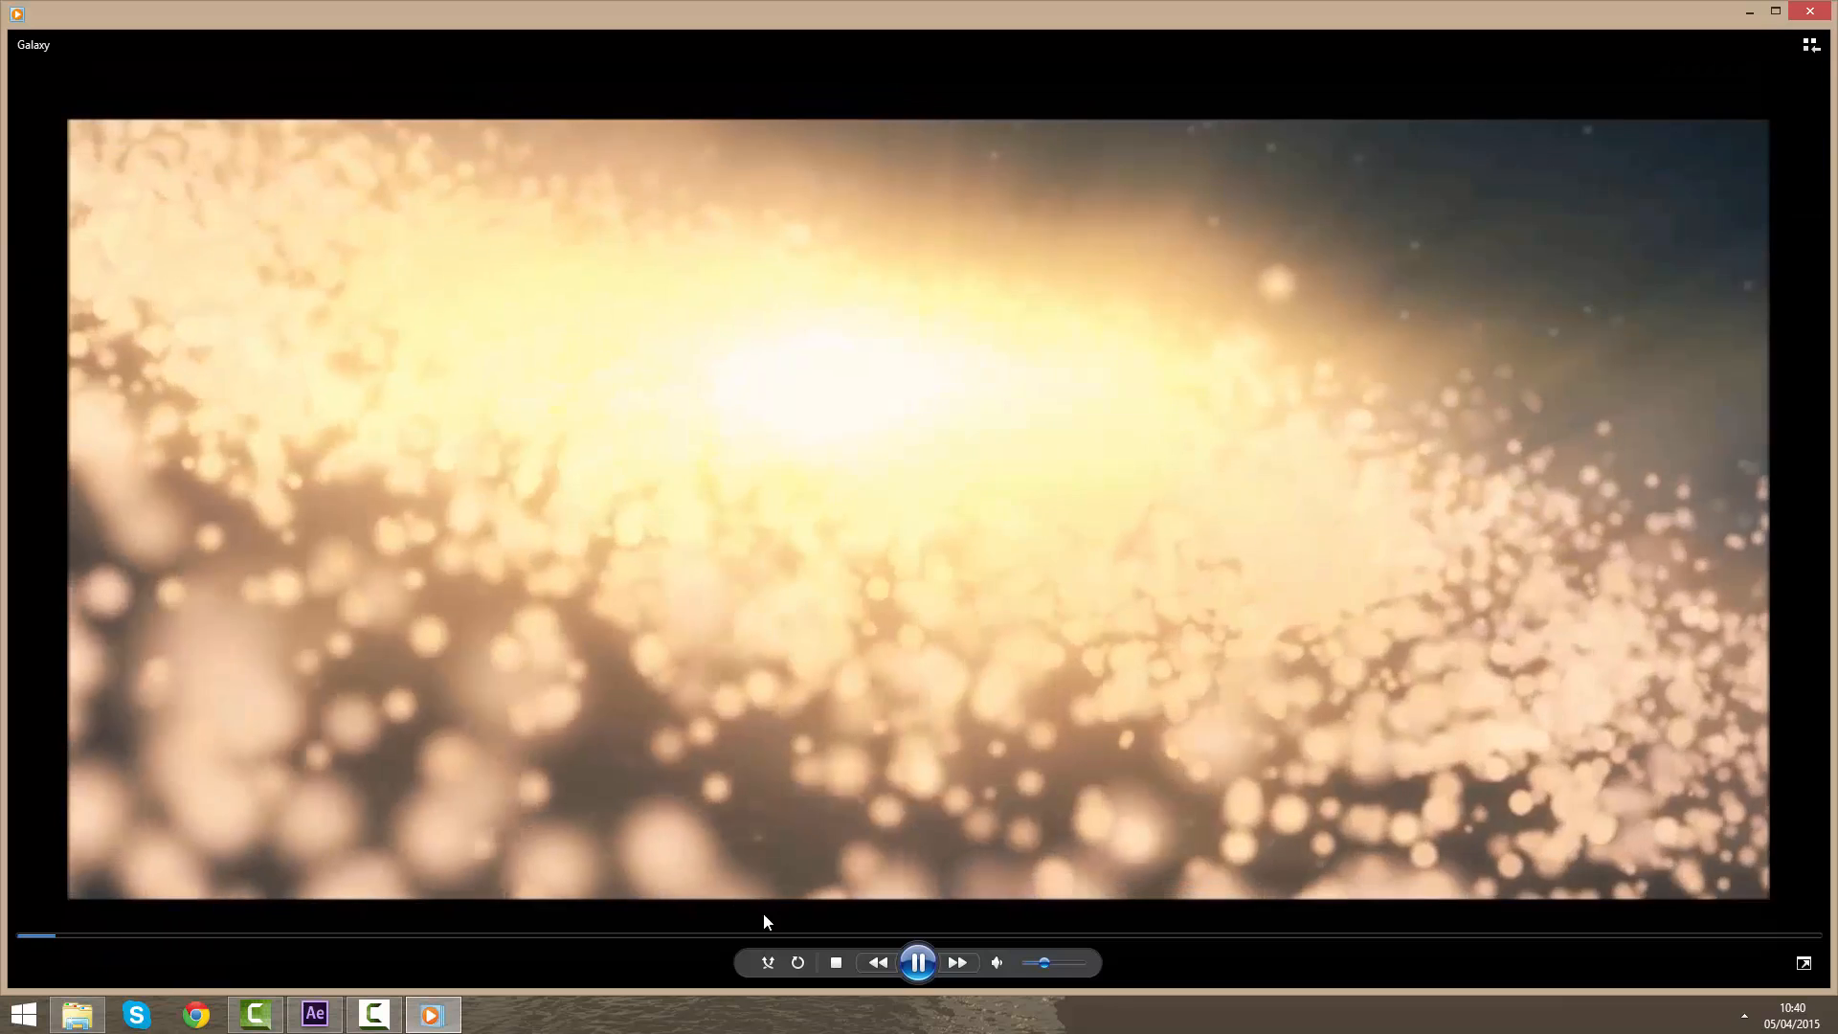
{"action": "left_click", "coordinate": [780, 936]}
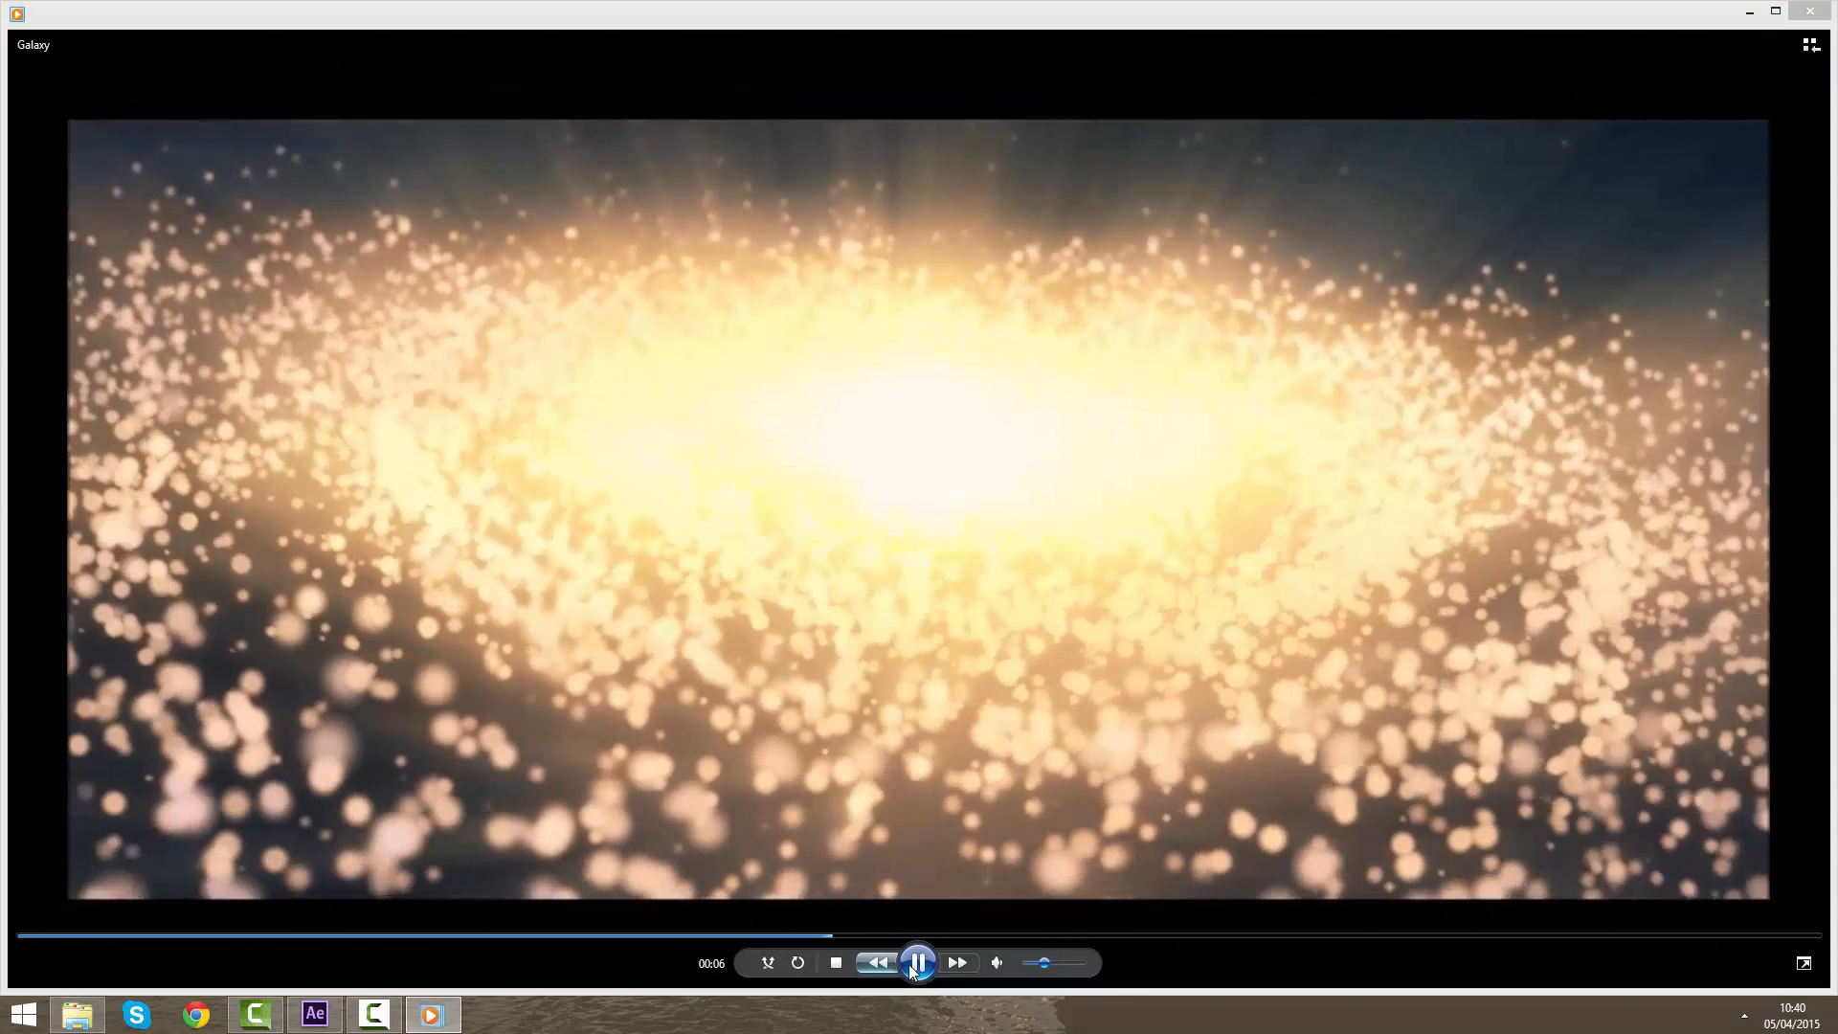
{"action": "left_click", "coordinate": [915, 964]}
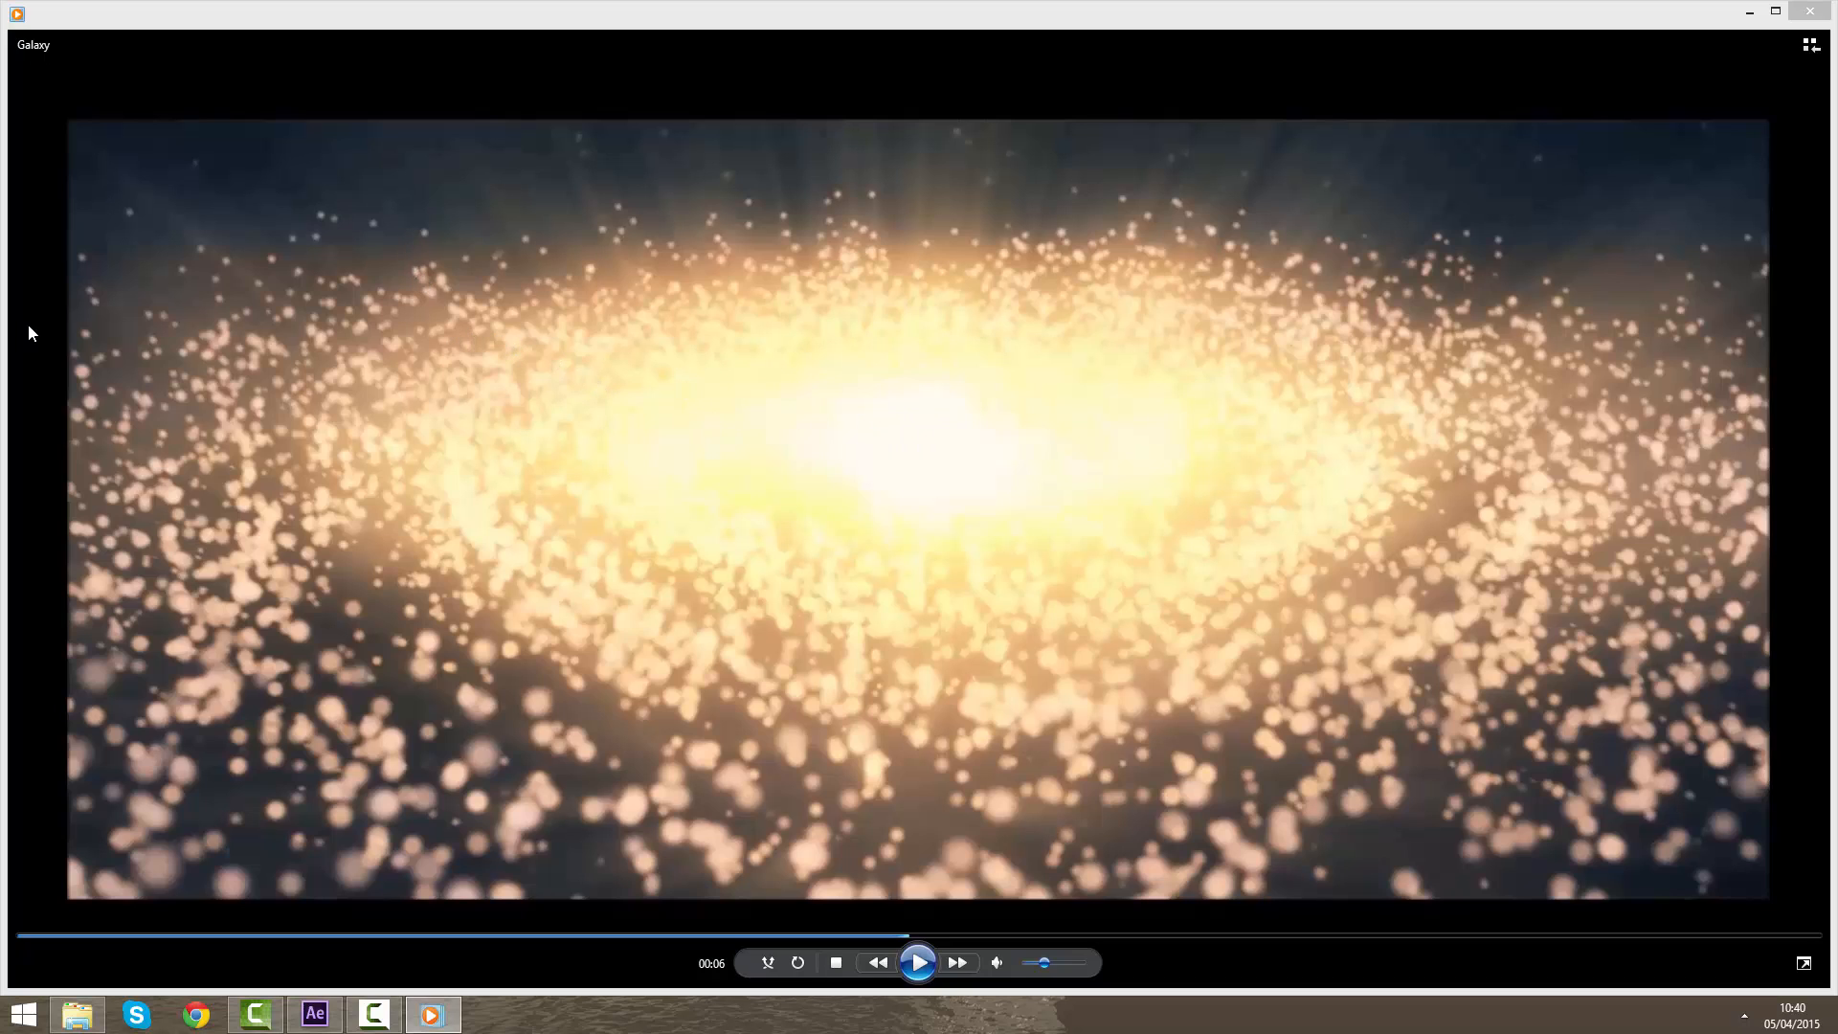
{"action": "left_click", "coordinate": [1832, 5]}
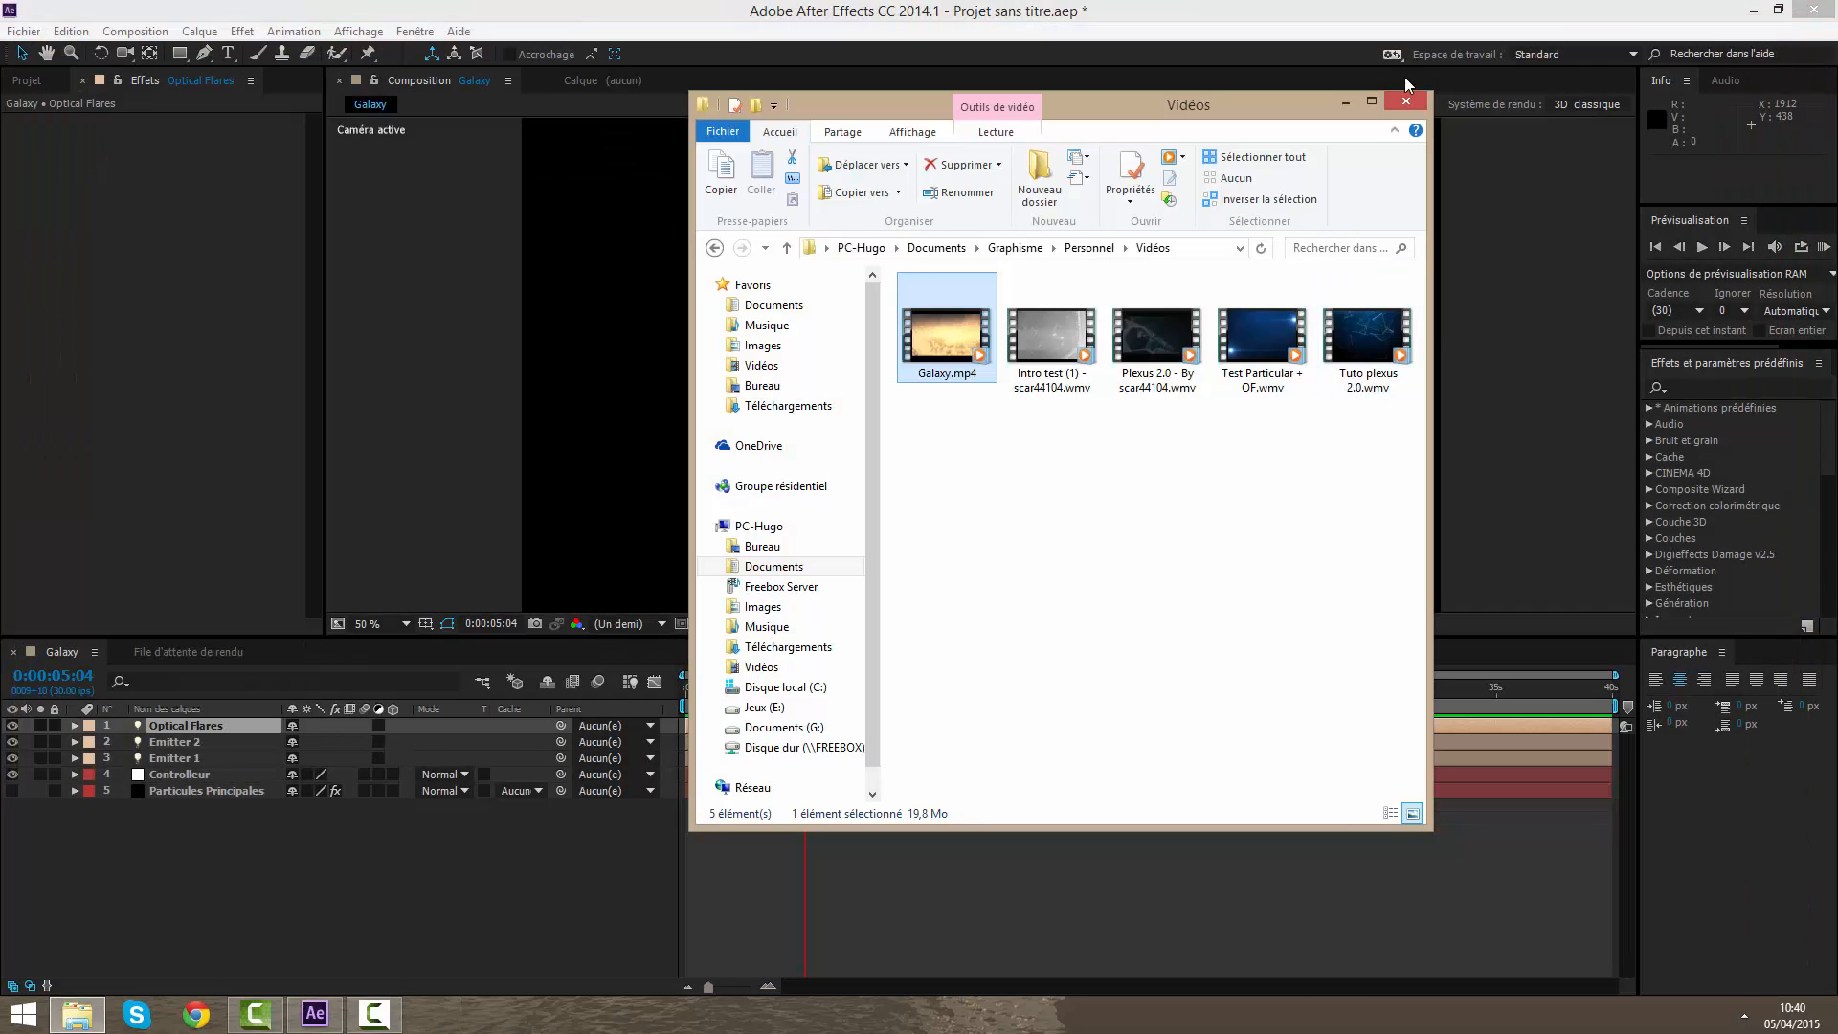
{"action": "left_click", "coordinate": [1388, 96]}
{"action": "left_click", "coordinate": [1818, 8]}
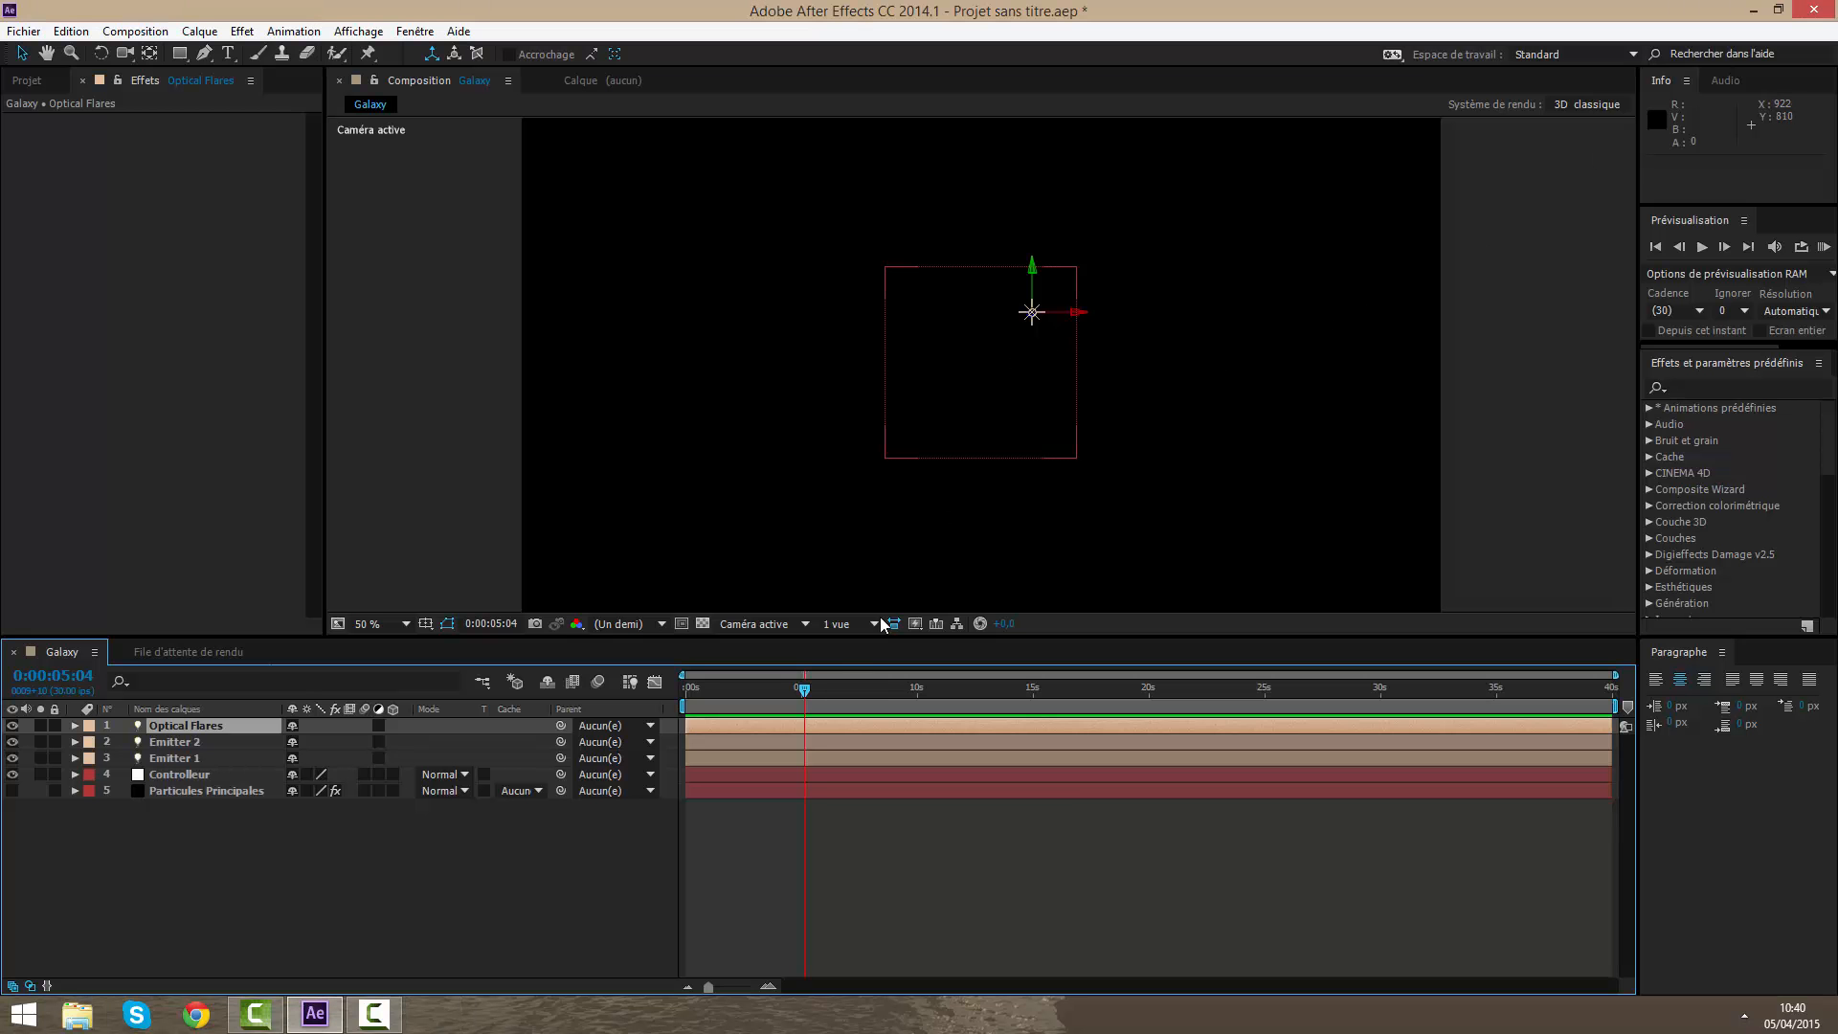
Step: Move the Optical Flares light along the X axis to about X 958, in line with the null's center
{"action": "left_click", "coordinate": [208, 759]}
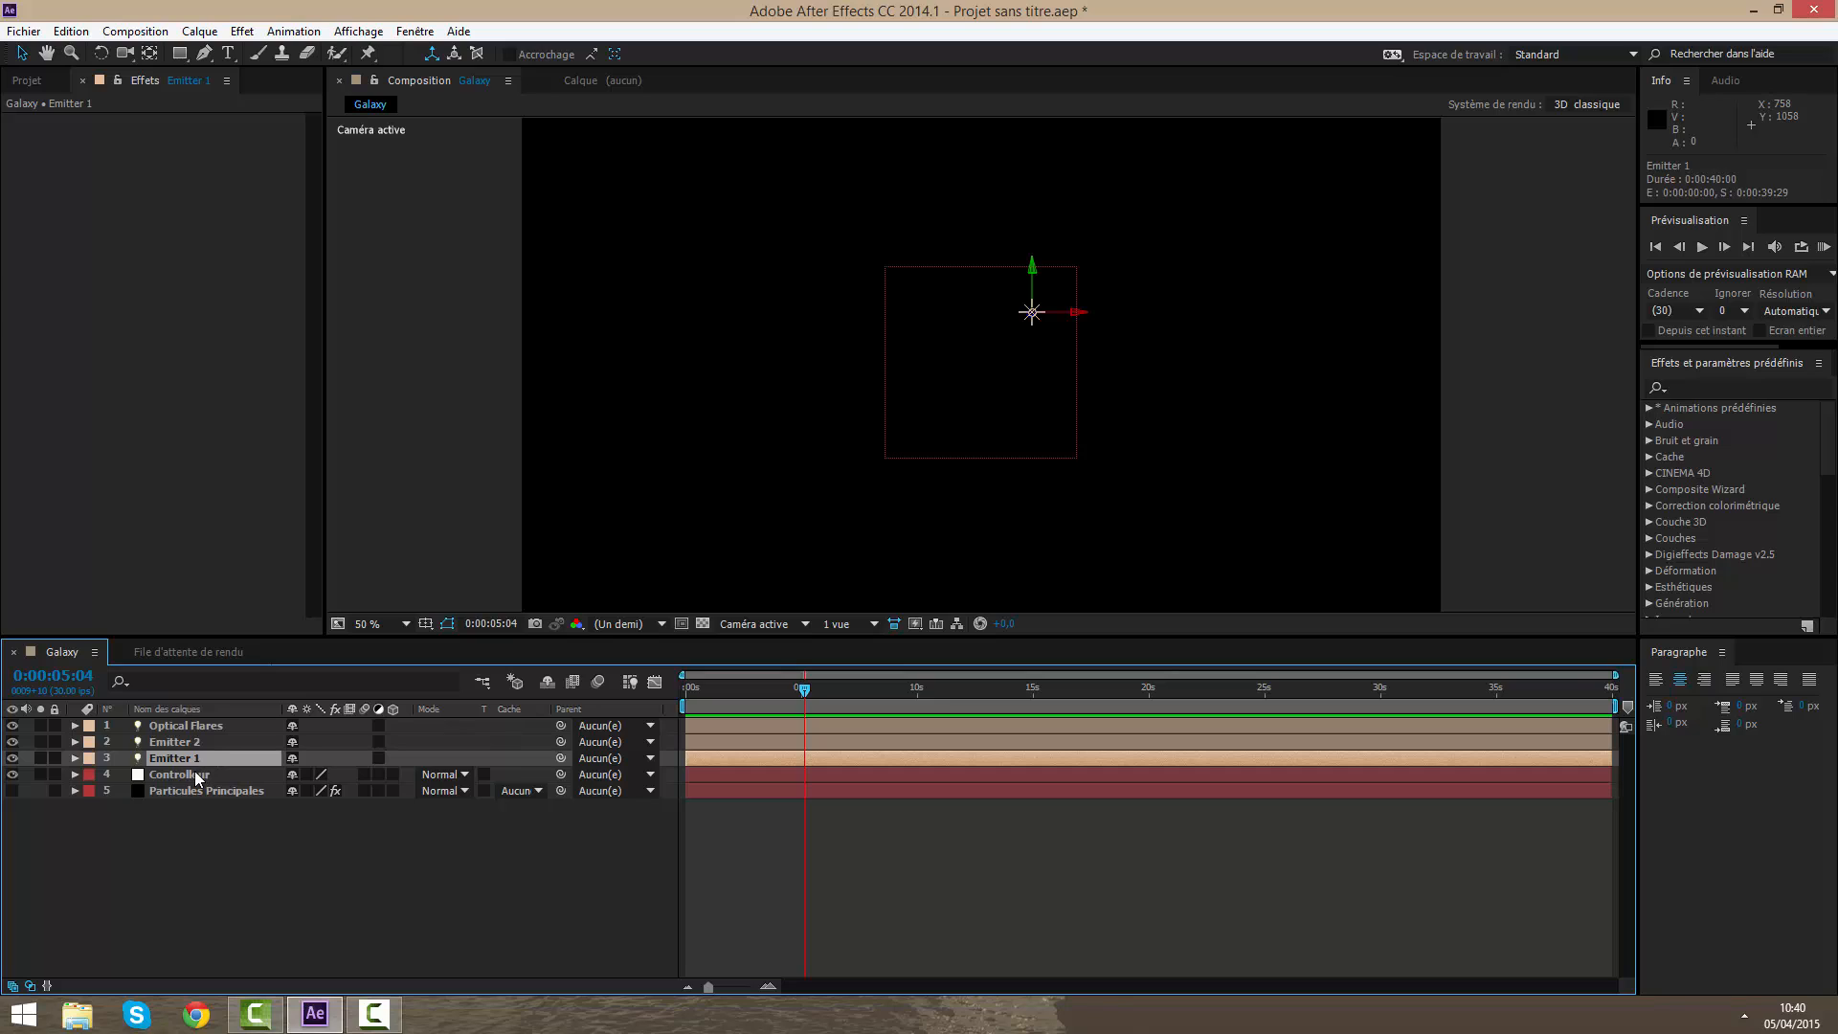
{"action": "left_click", "coordinate": [186, 743]}
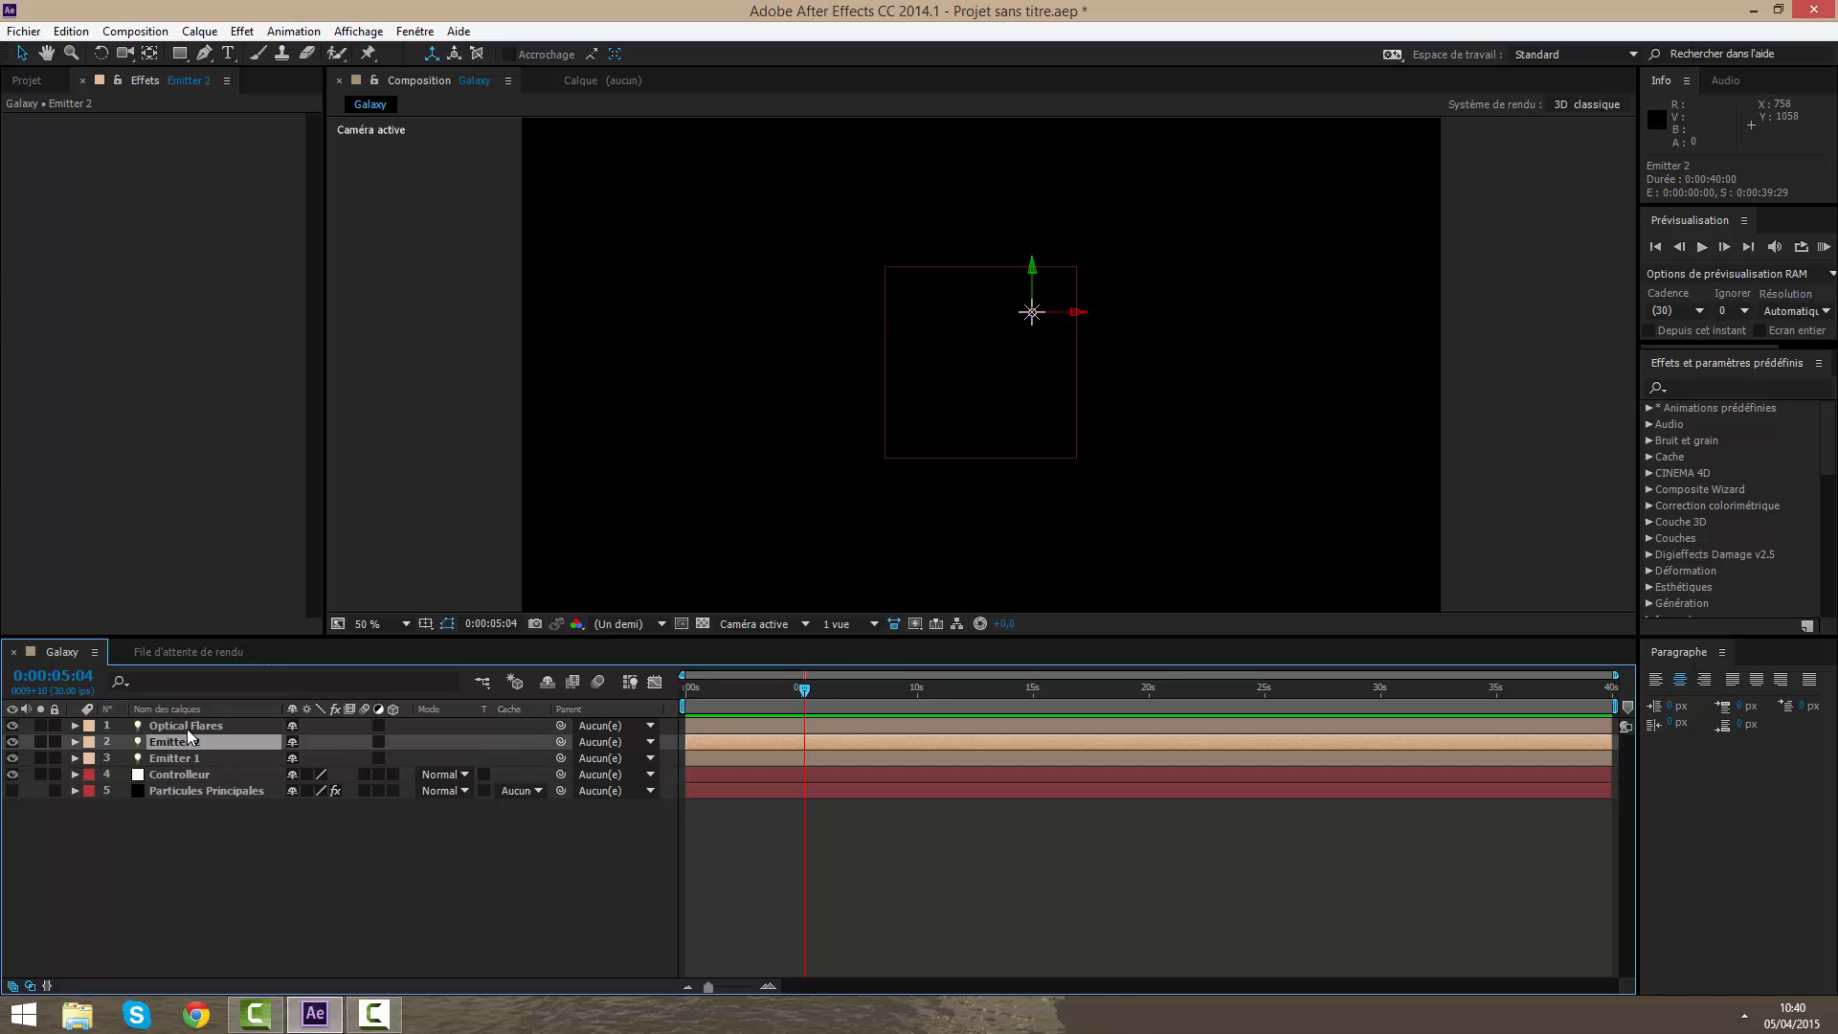
{"action": "left_click", "coordinate": [187, 727]}
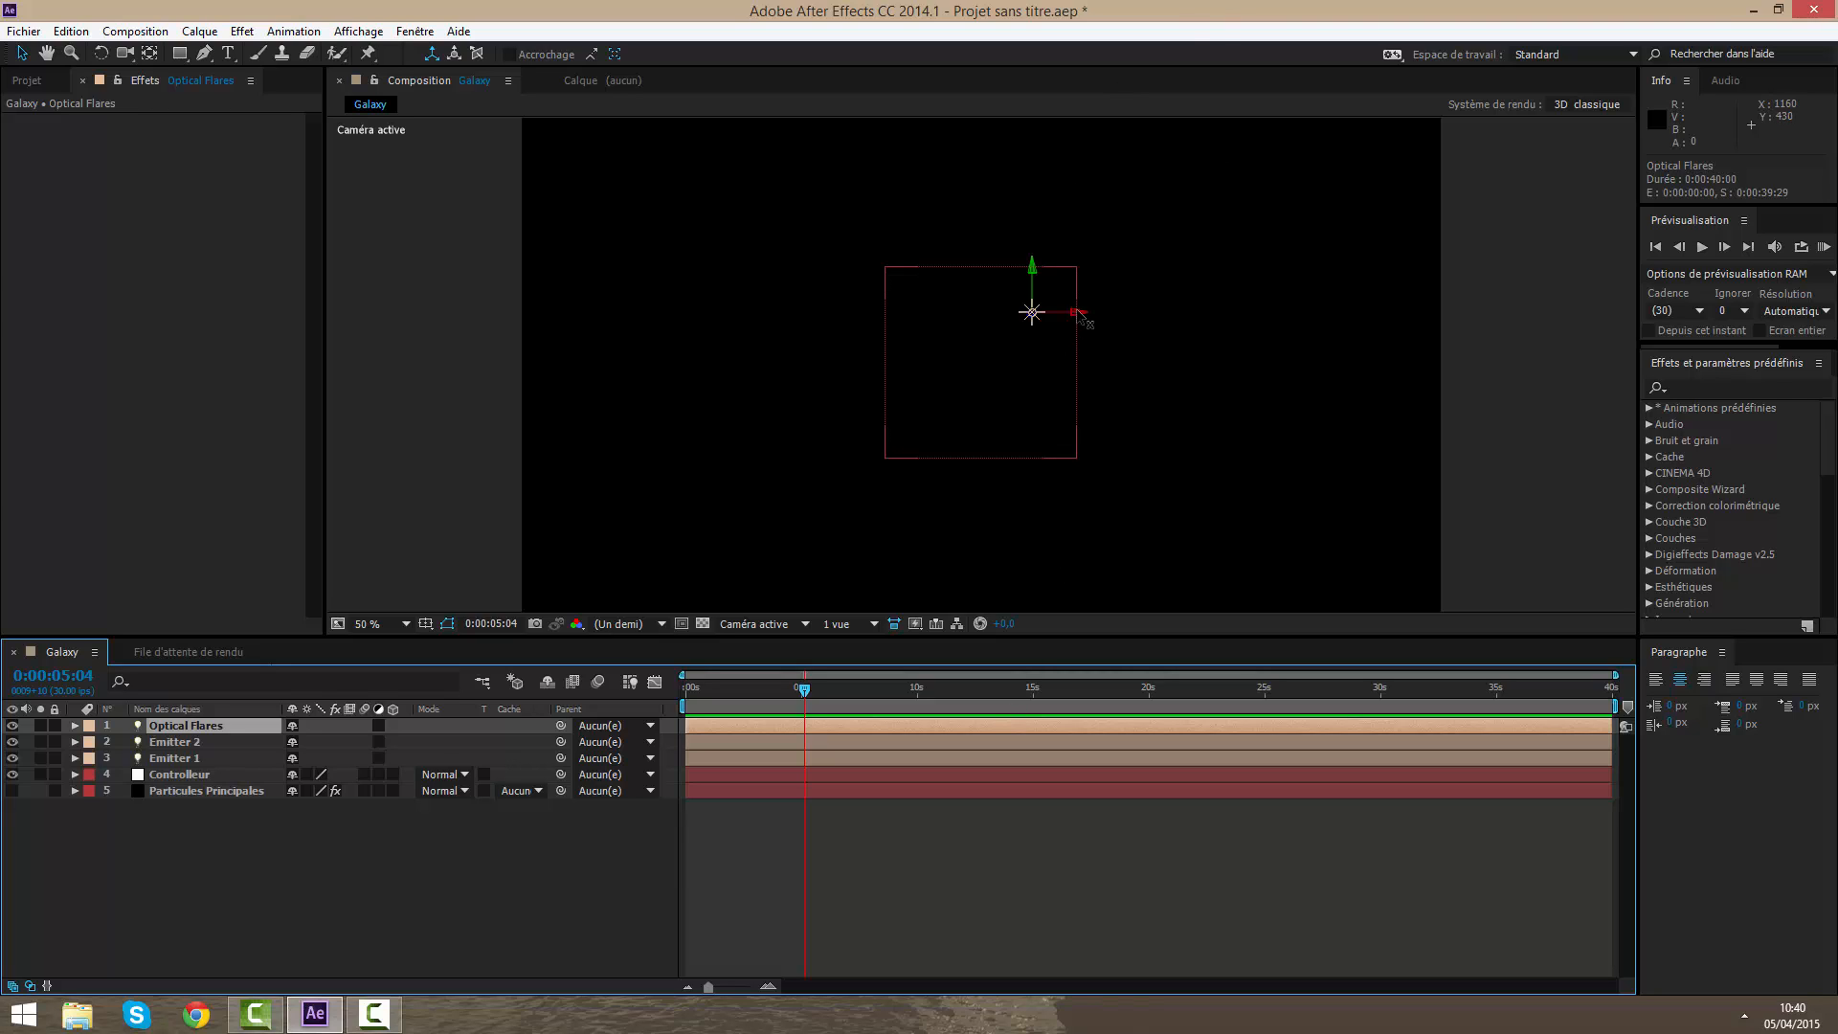
{"action": "left_click_drag", "start_coordinate": [1080, 316], "coordinate": [1038, 327]}
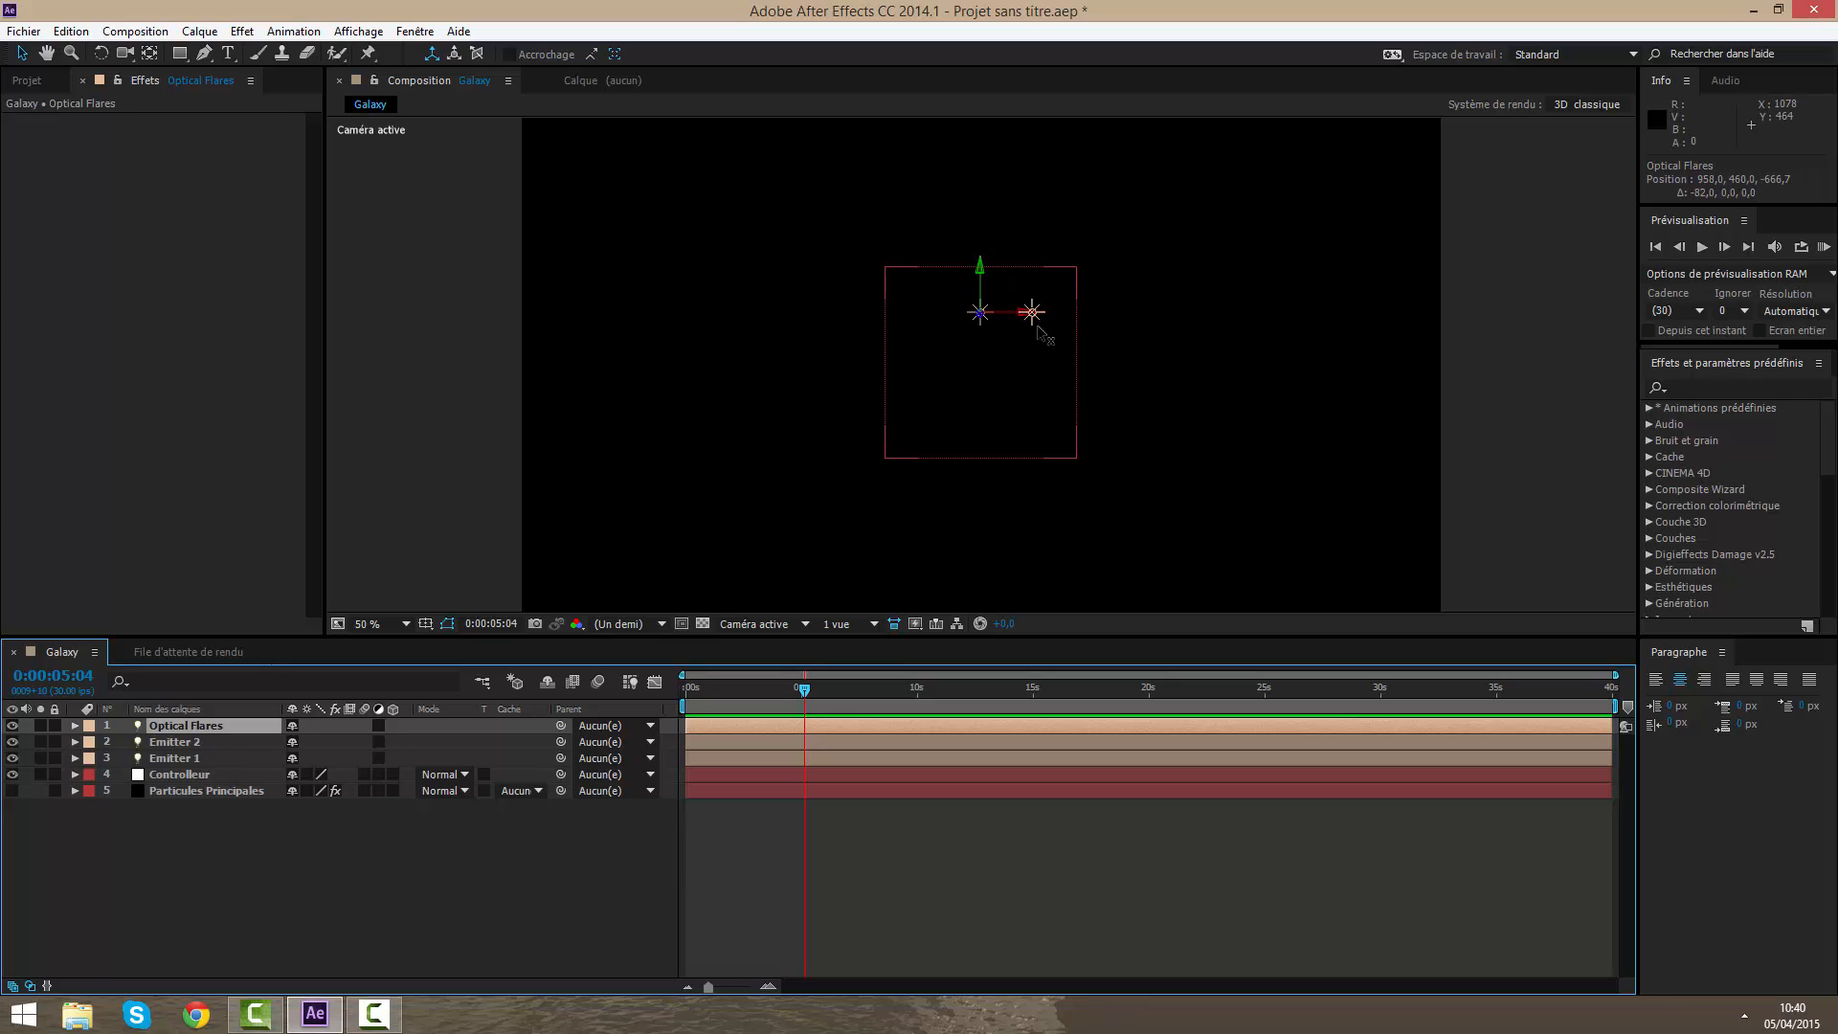
Step: Move the Emitter 1 light above the null's frame, to about Y 290 and roughly in line with the null's center
{"action": "left_click", "coordinate": [197, 757]}
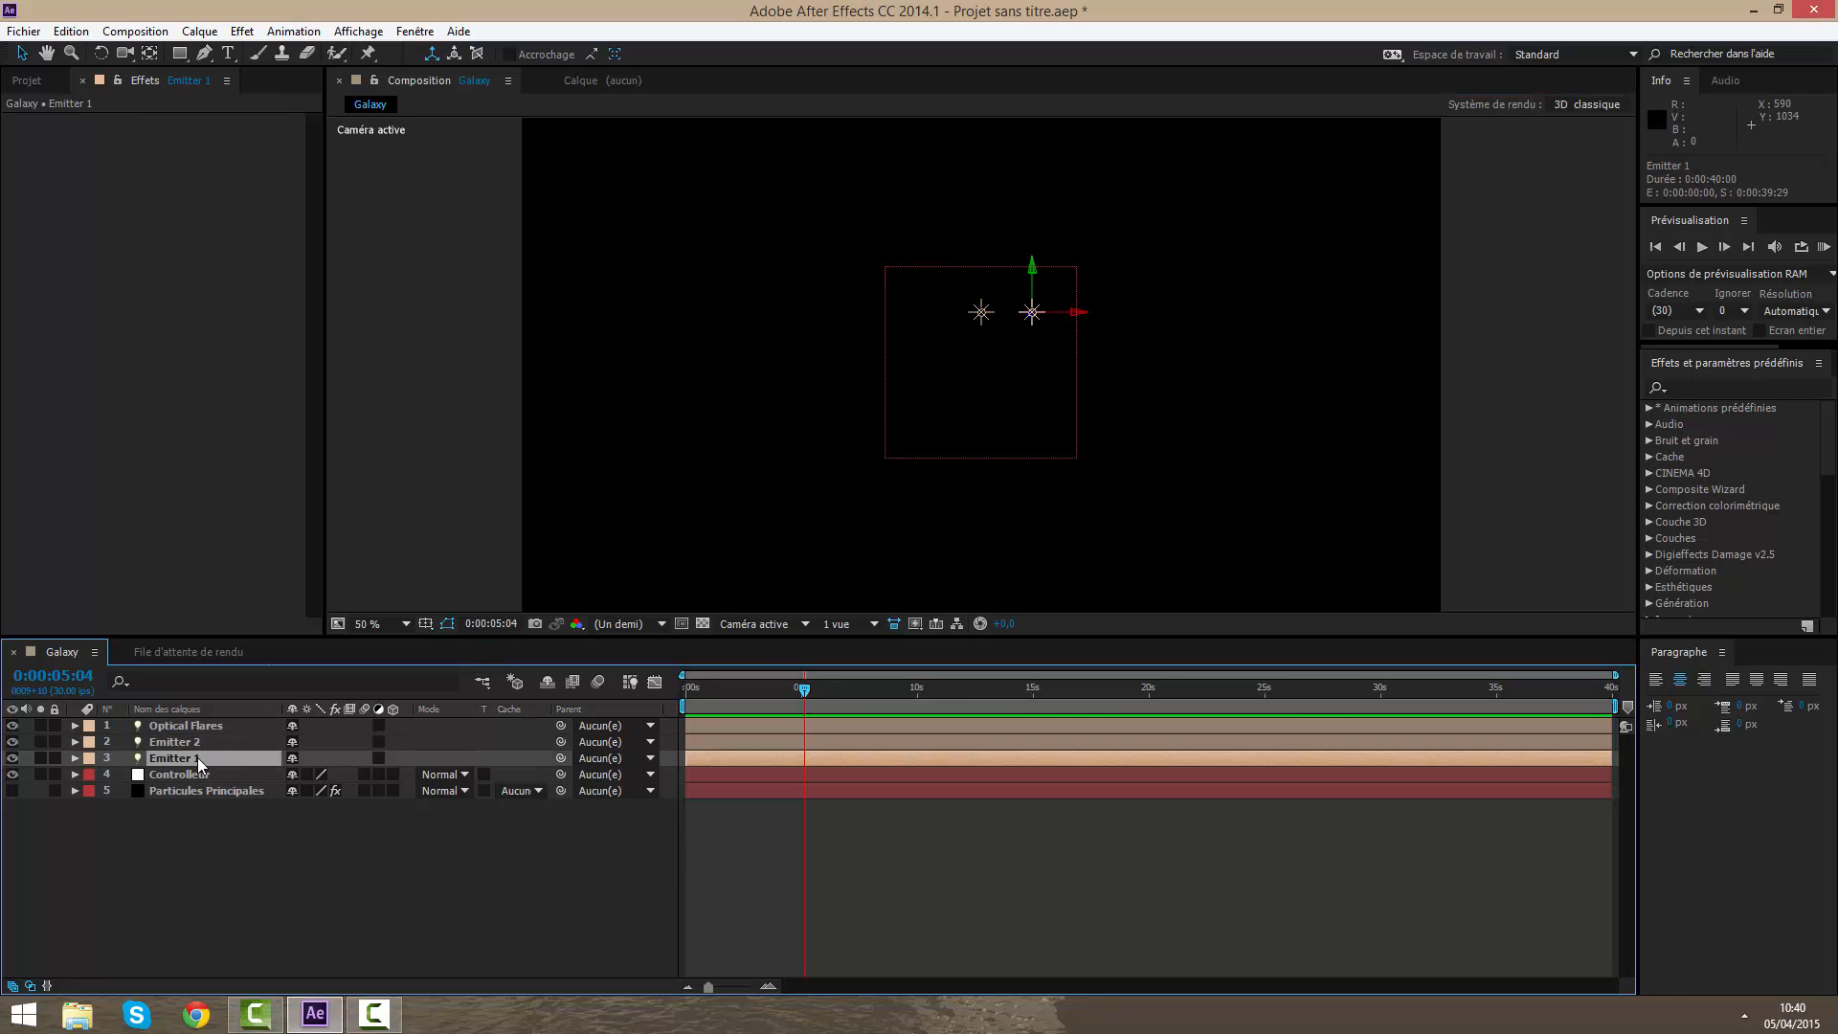
{"action": "left_click", "coordinate": [203, 746]}
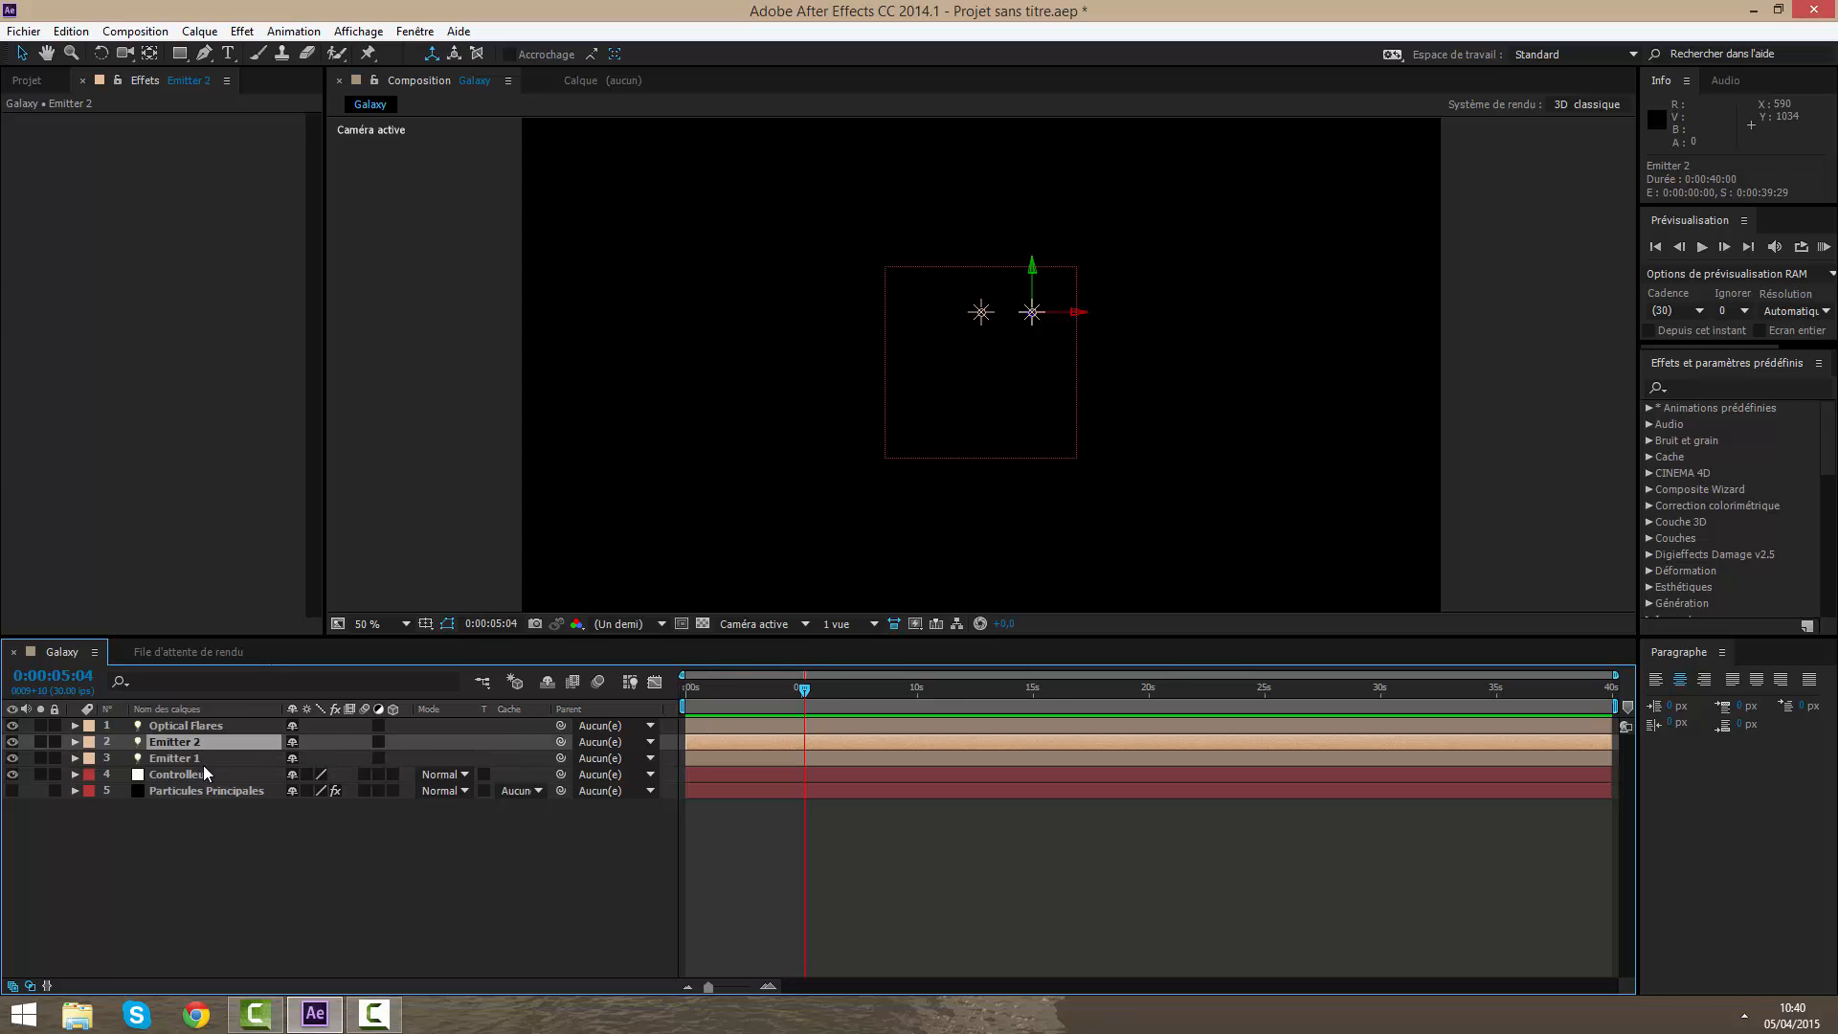
{"action": "left_click", "coordinate": [205, 756]}
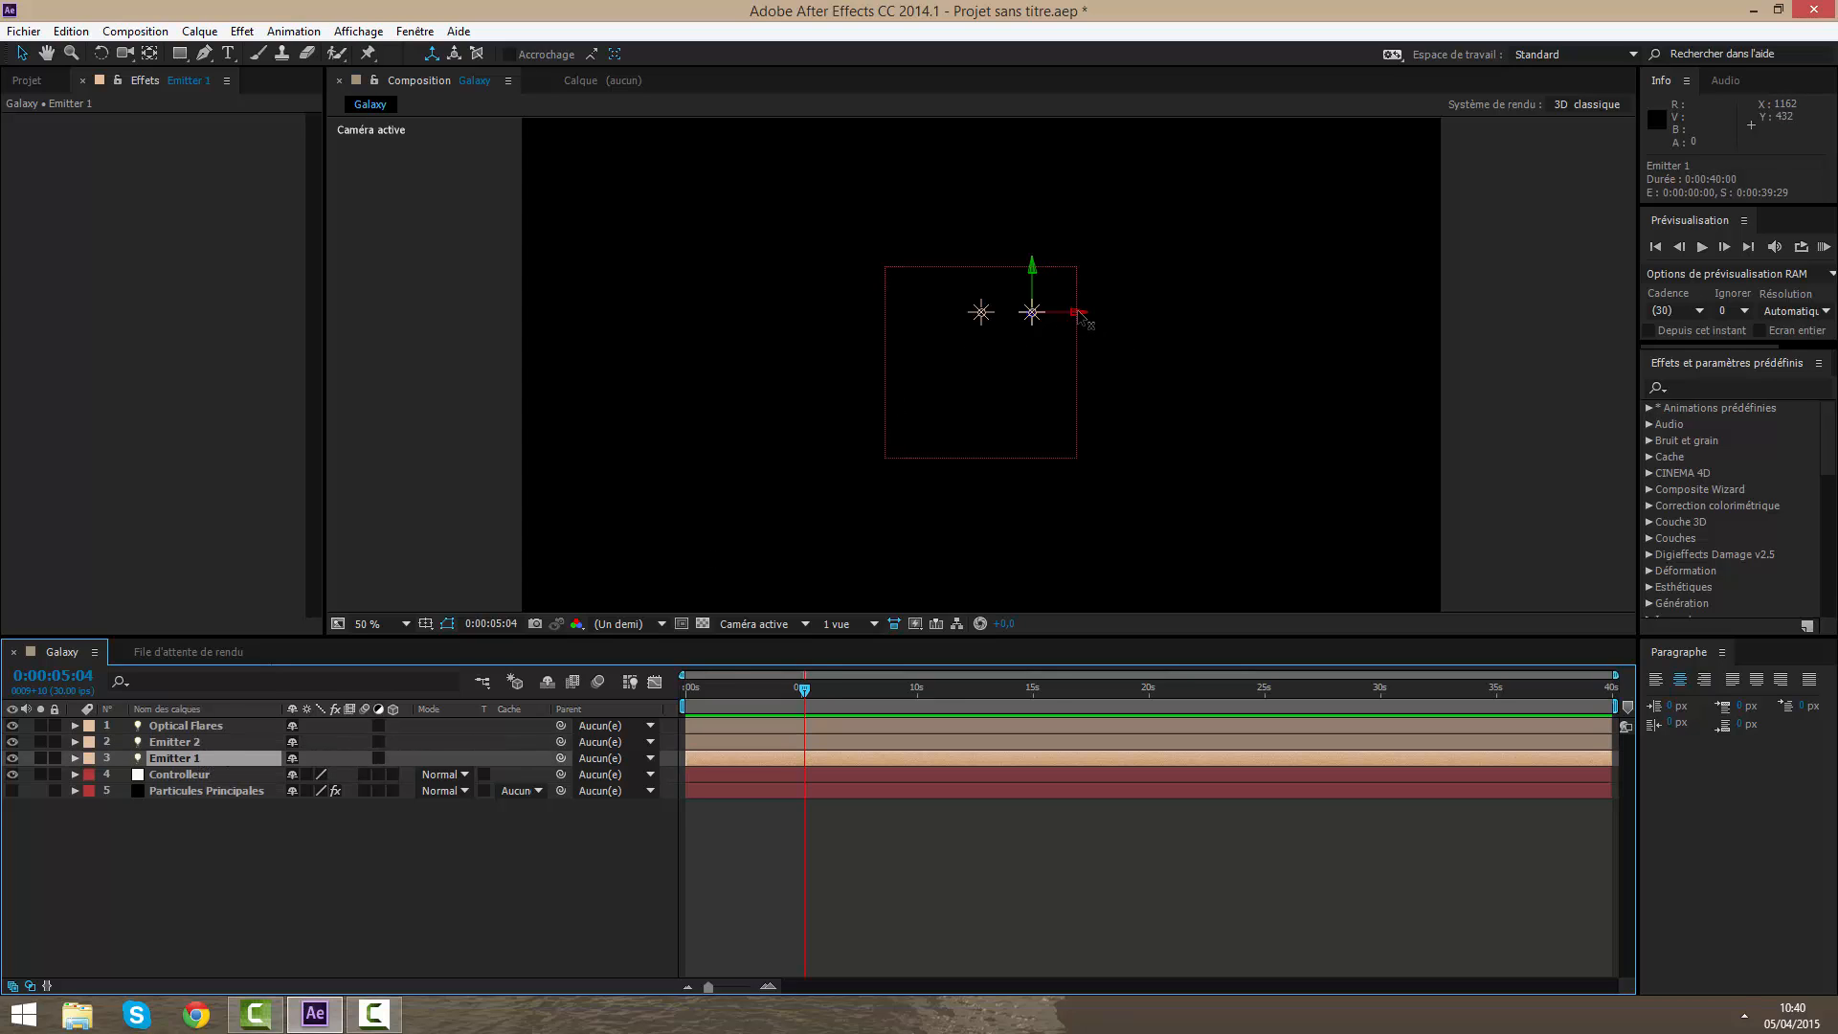
{"action": "left_click_drag", "start_coordinate": [1079, 313], "coordinate": [989, 197]}
{"action": "scroll", "coordinate": [1005, 249], "scroll_direction": "down", "scroll_amount": 3}
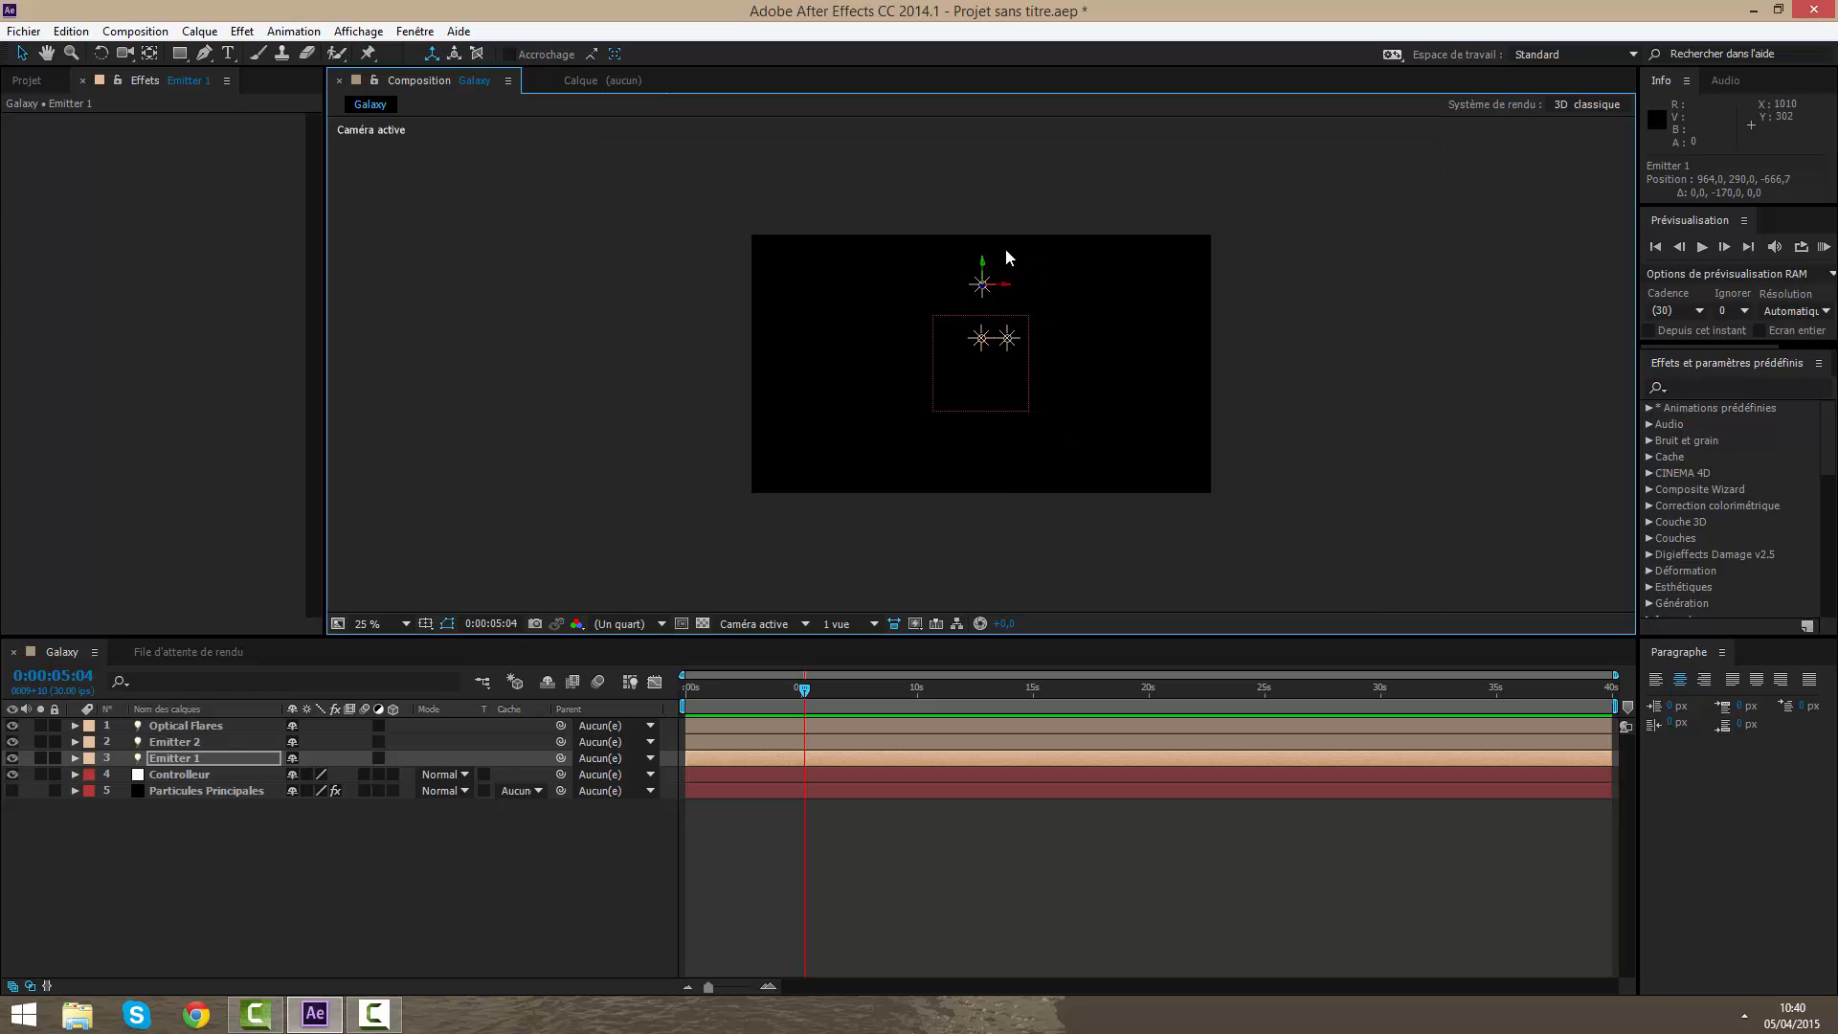
{"action": "scroll", "coordinate": [992, 307], "scroll_direction": "up", "scroll_amount": 3}
{"action": "left_click_drag", "start_coordinate": [994, 316], "coordinate": [946, 443]}
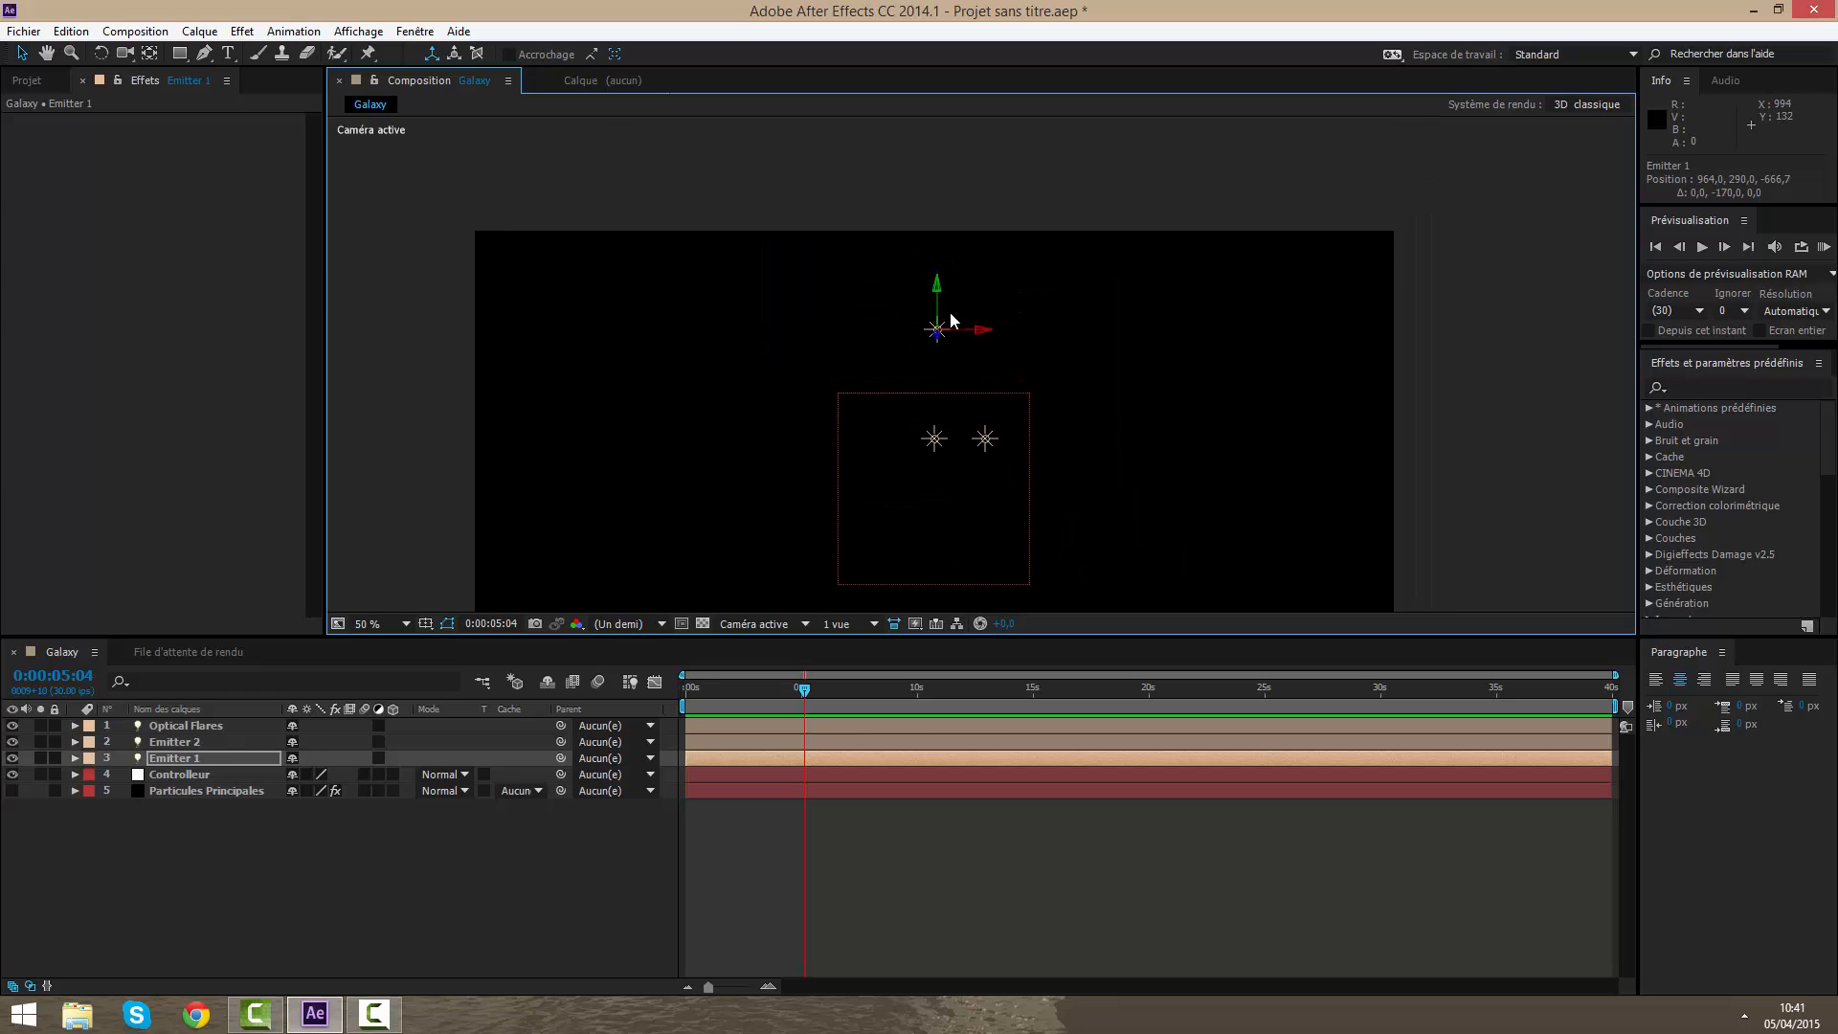
{"action": "left_click_drag", "start_coordinate": [977, 334], "coordinate": [969, 330]}
Step: Move the Emitter 2 light below the null's frame, to about X 960 and Y 778
{"action": "left_click", "coordinate": [230, 744]}
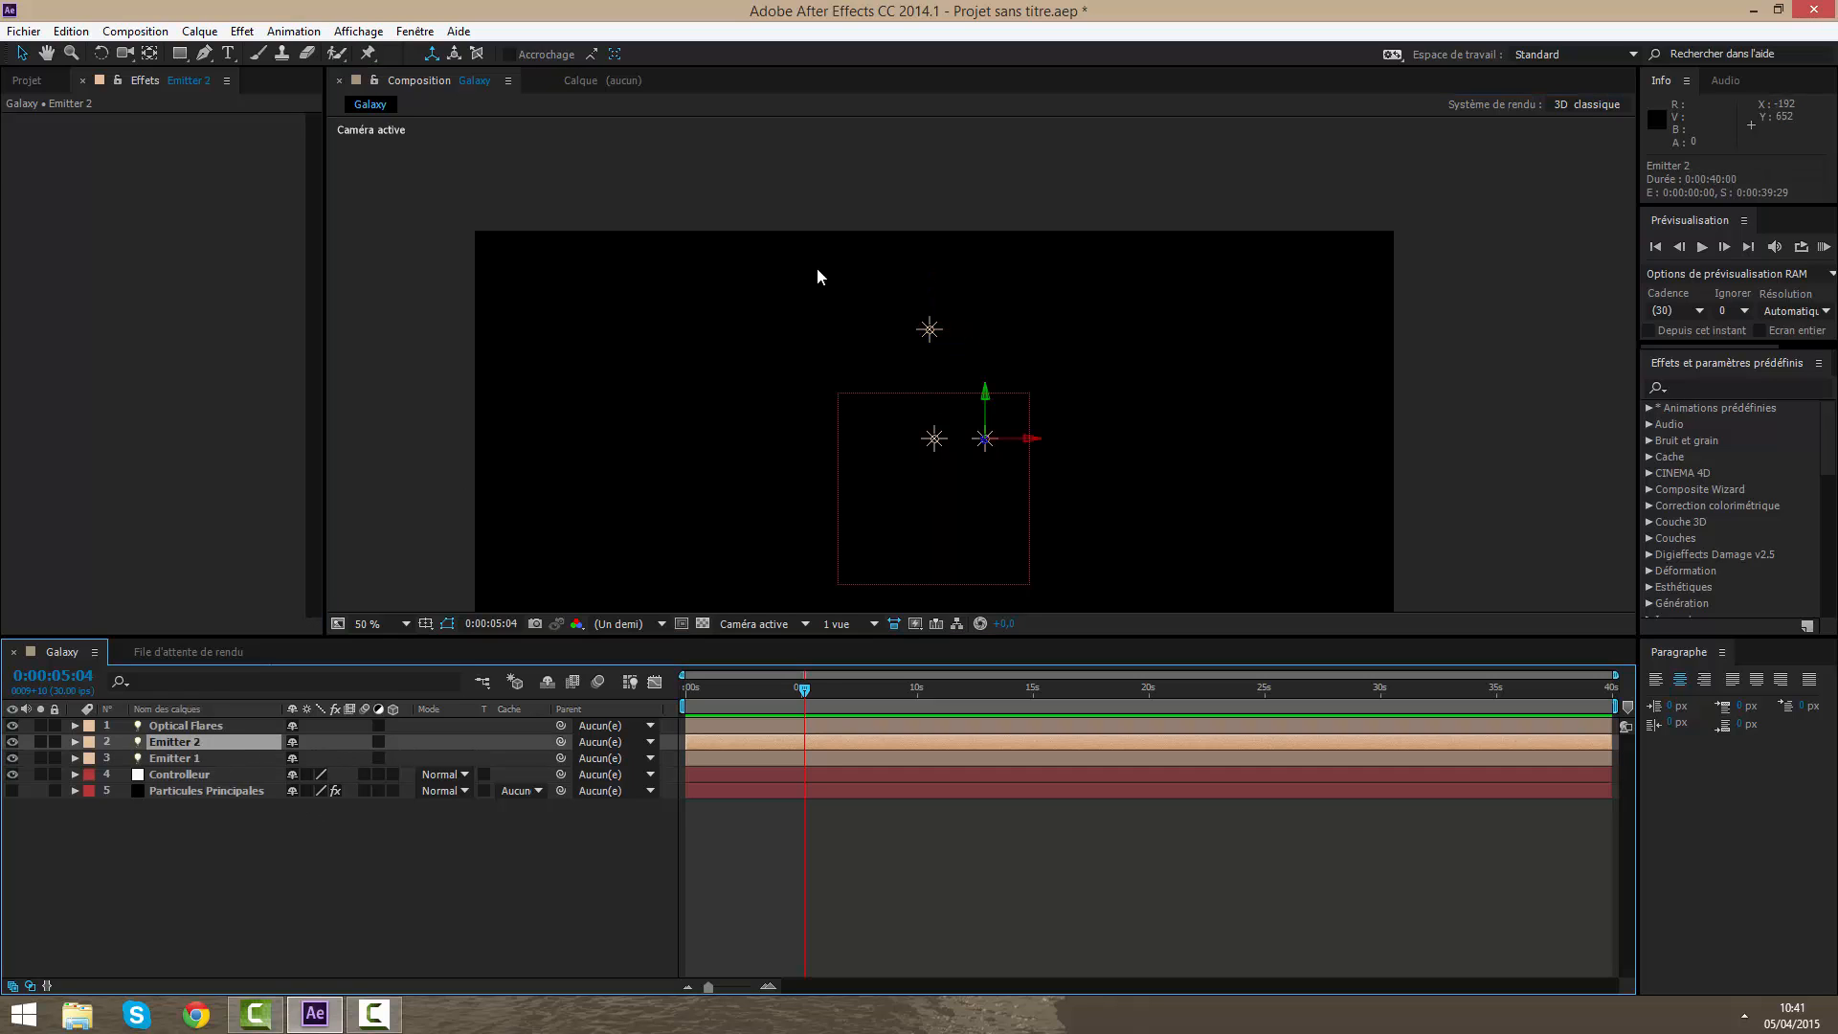
{"action": "left_click_drag", "start_coordinate": [1025, 443], "coordinate": [941, 362]}
{"action": "key", "text": "h"}
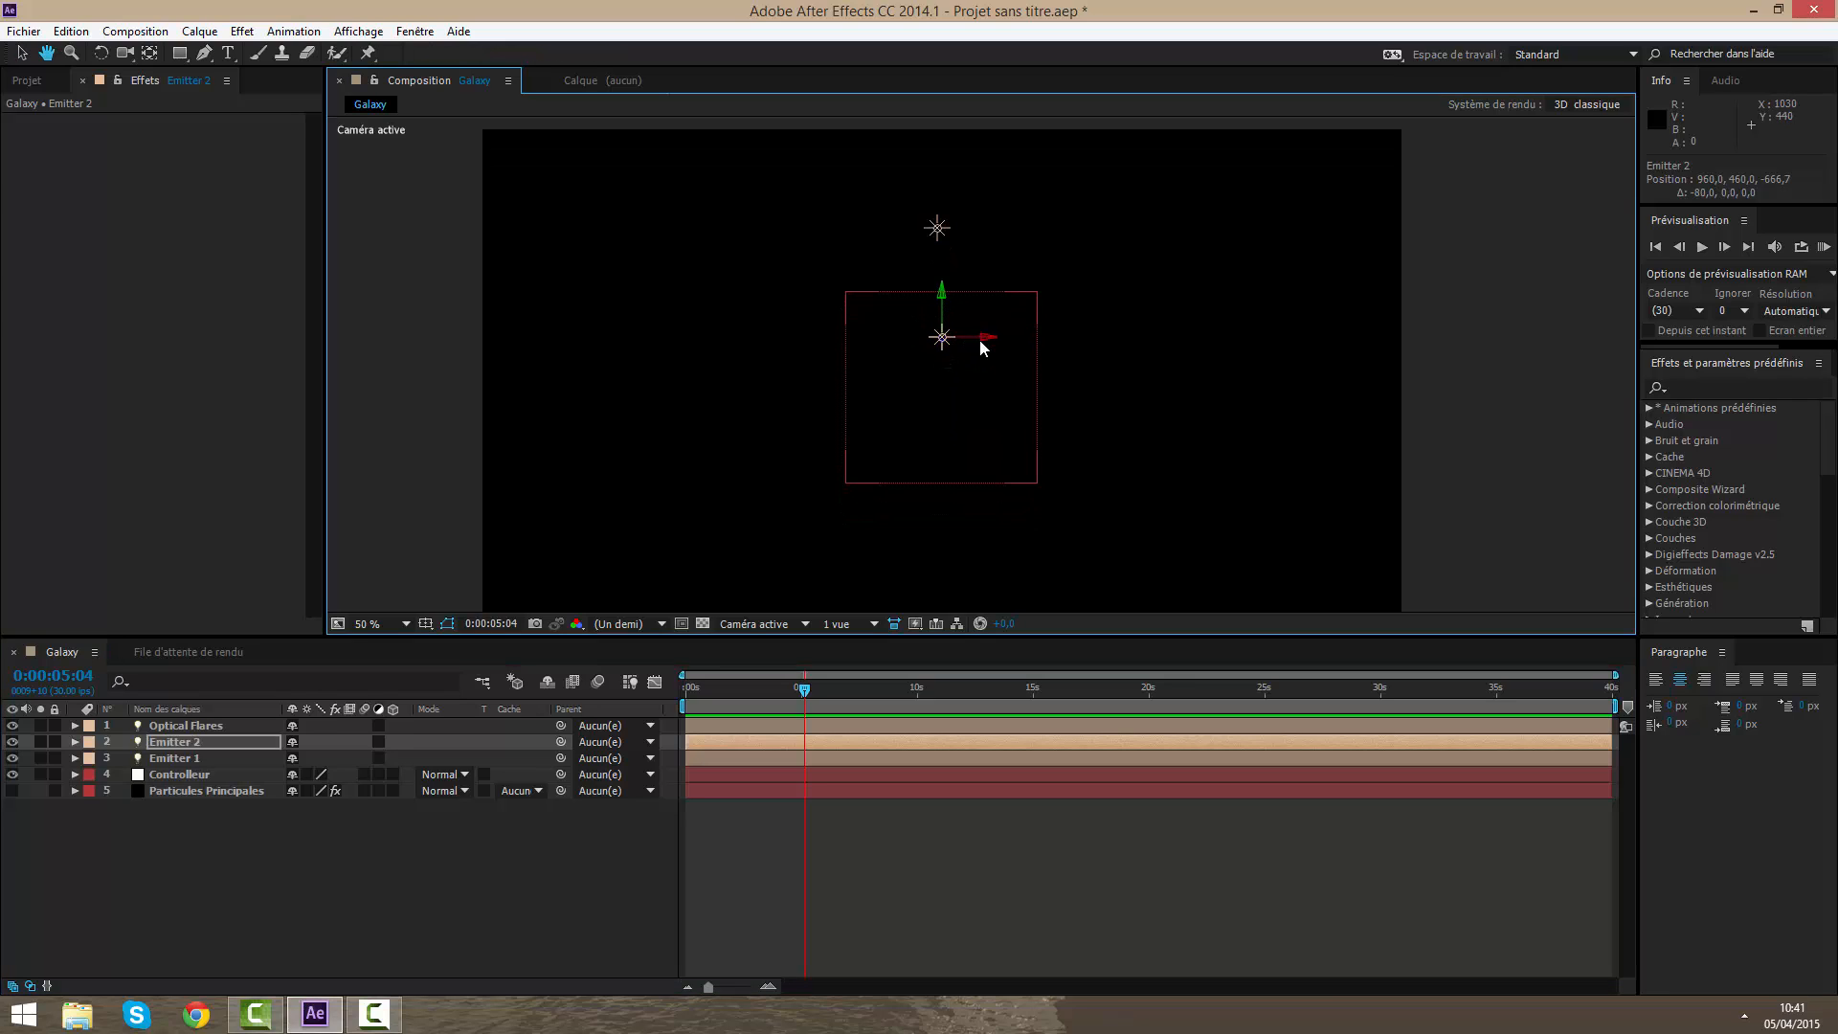
{"action": "key", "text": "v"}
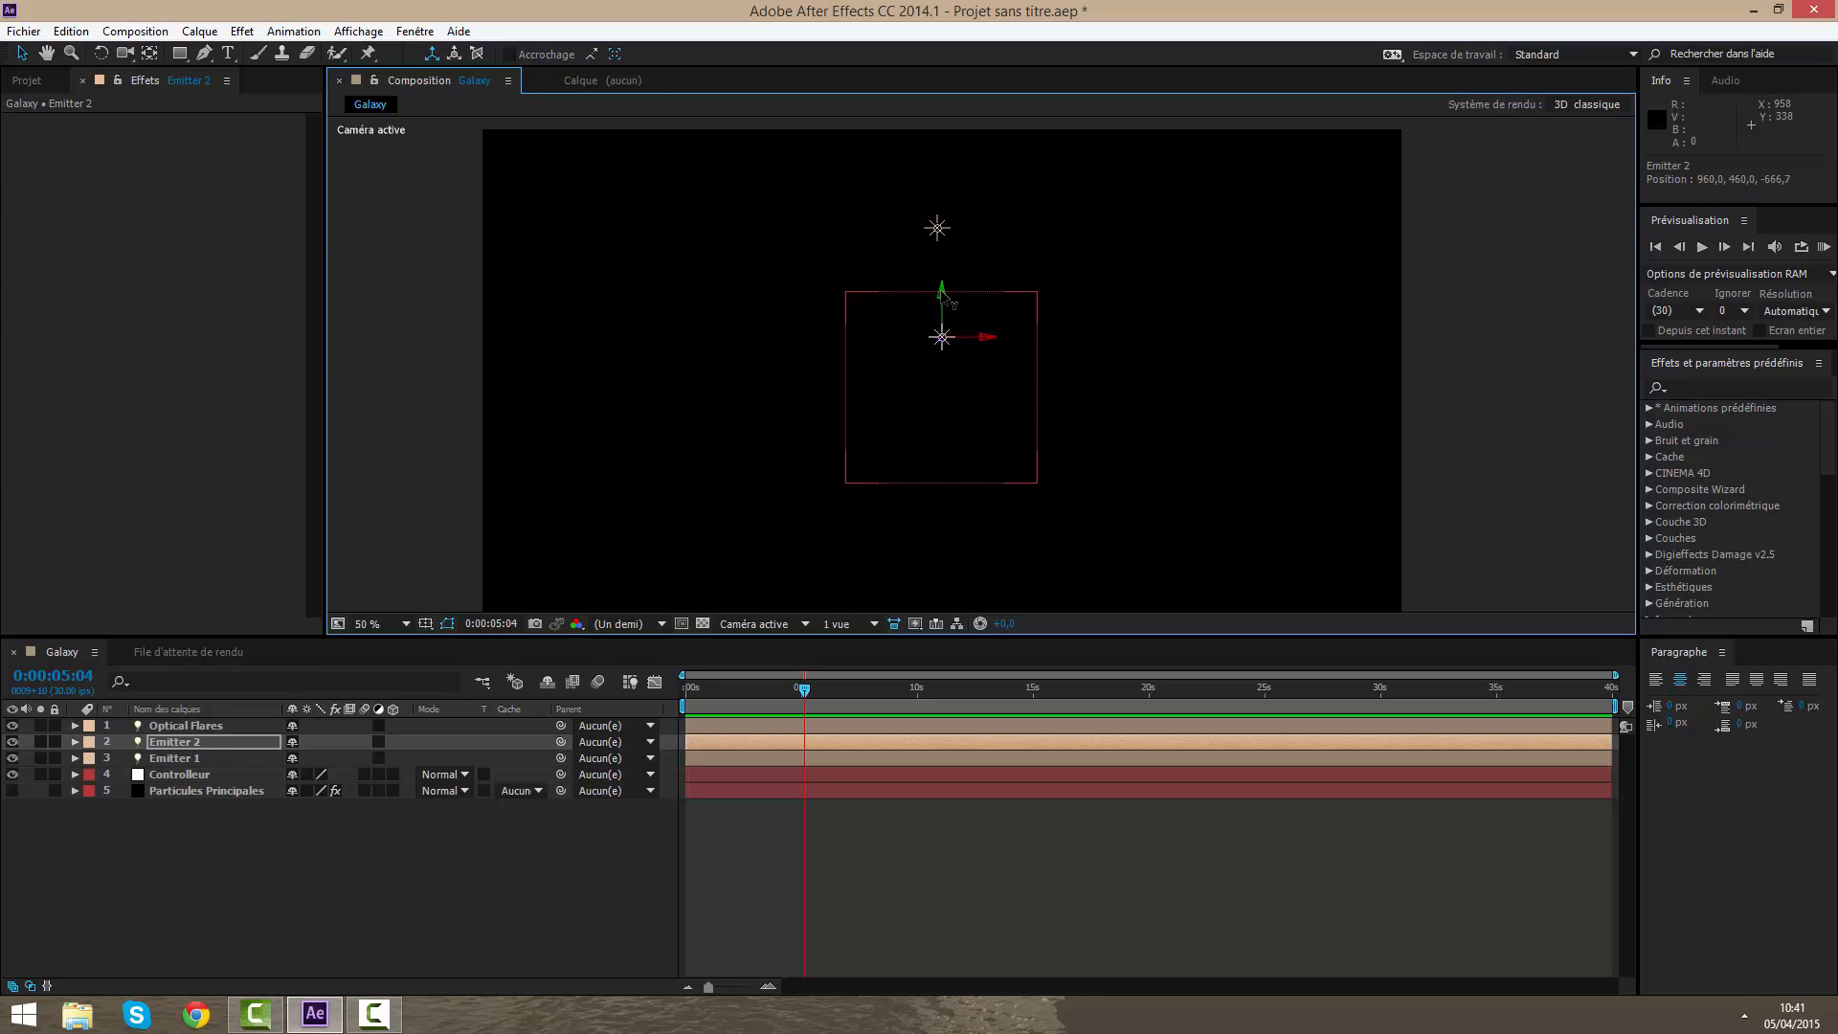
{"action": "left_click_drag", "start_coordinate": [943, 293], "coordinate": [938, 445]}
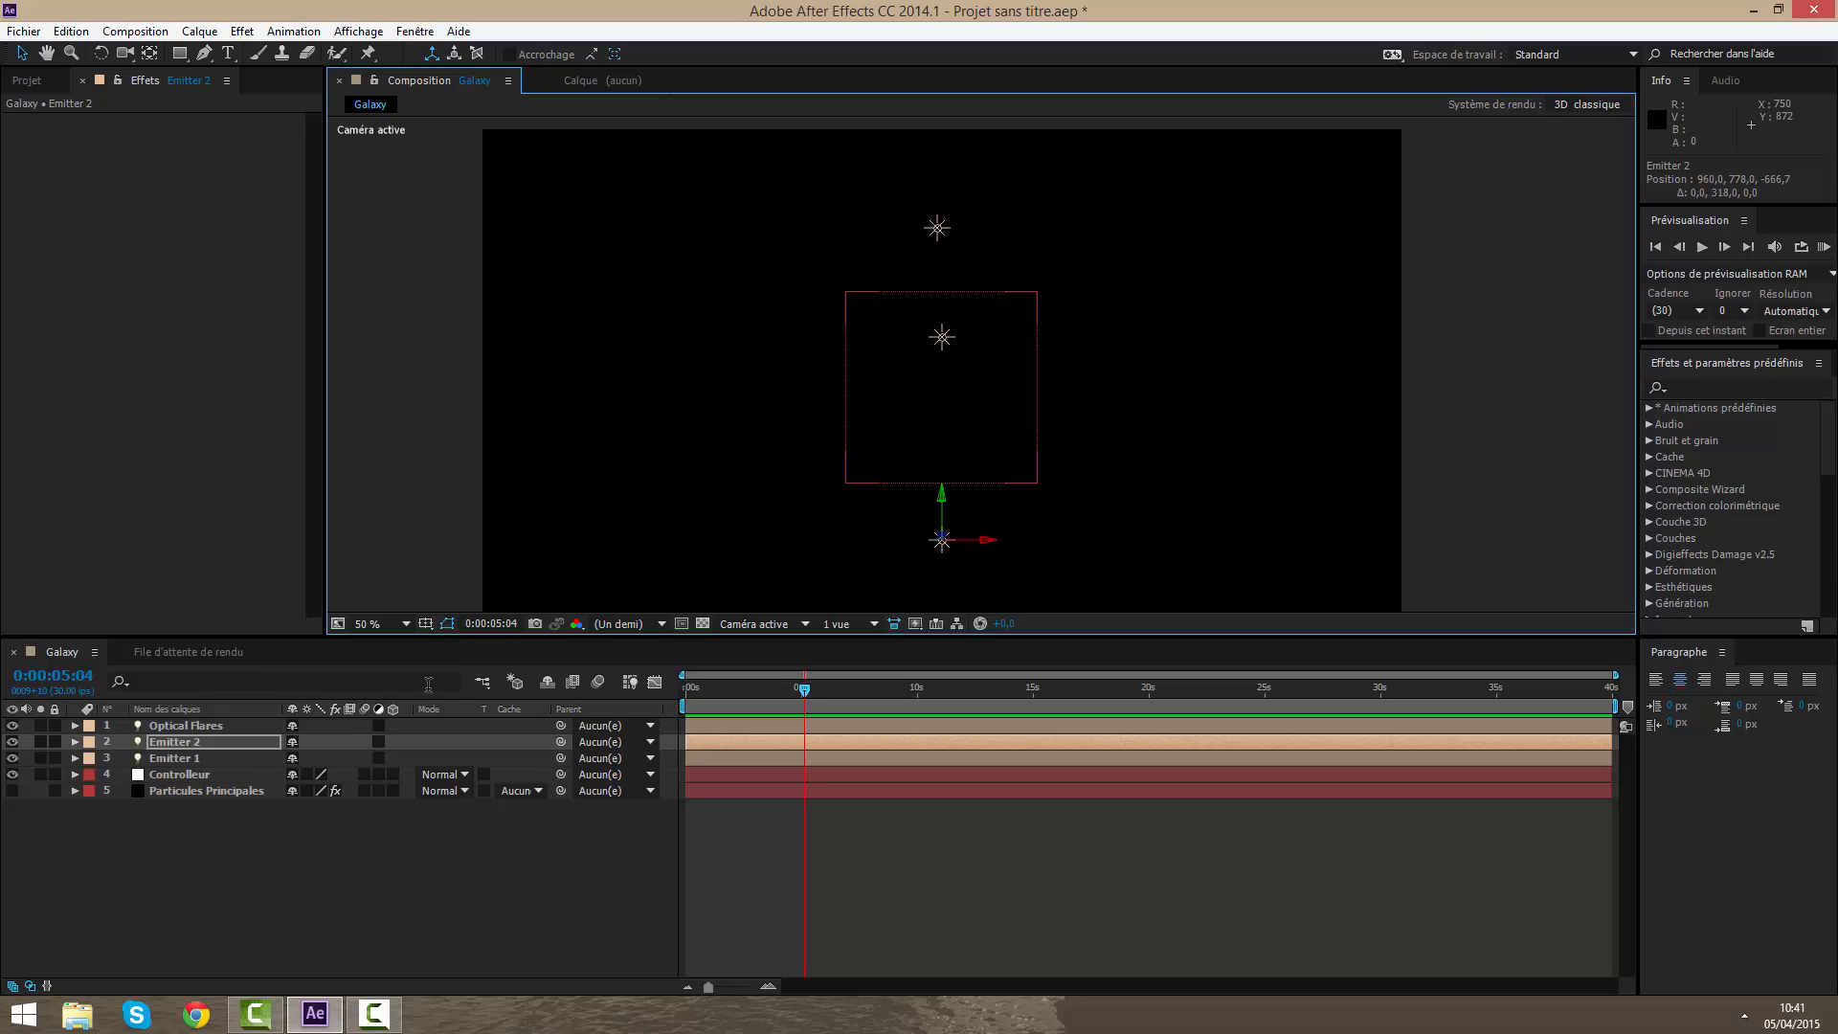
Step: Move the Optical Flares light along the Y axis to about Y 534, near the null's center
{"action": "left_click", "coordinate": [224, 725]}
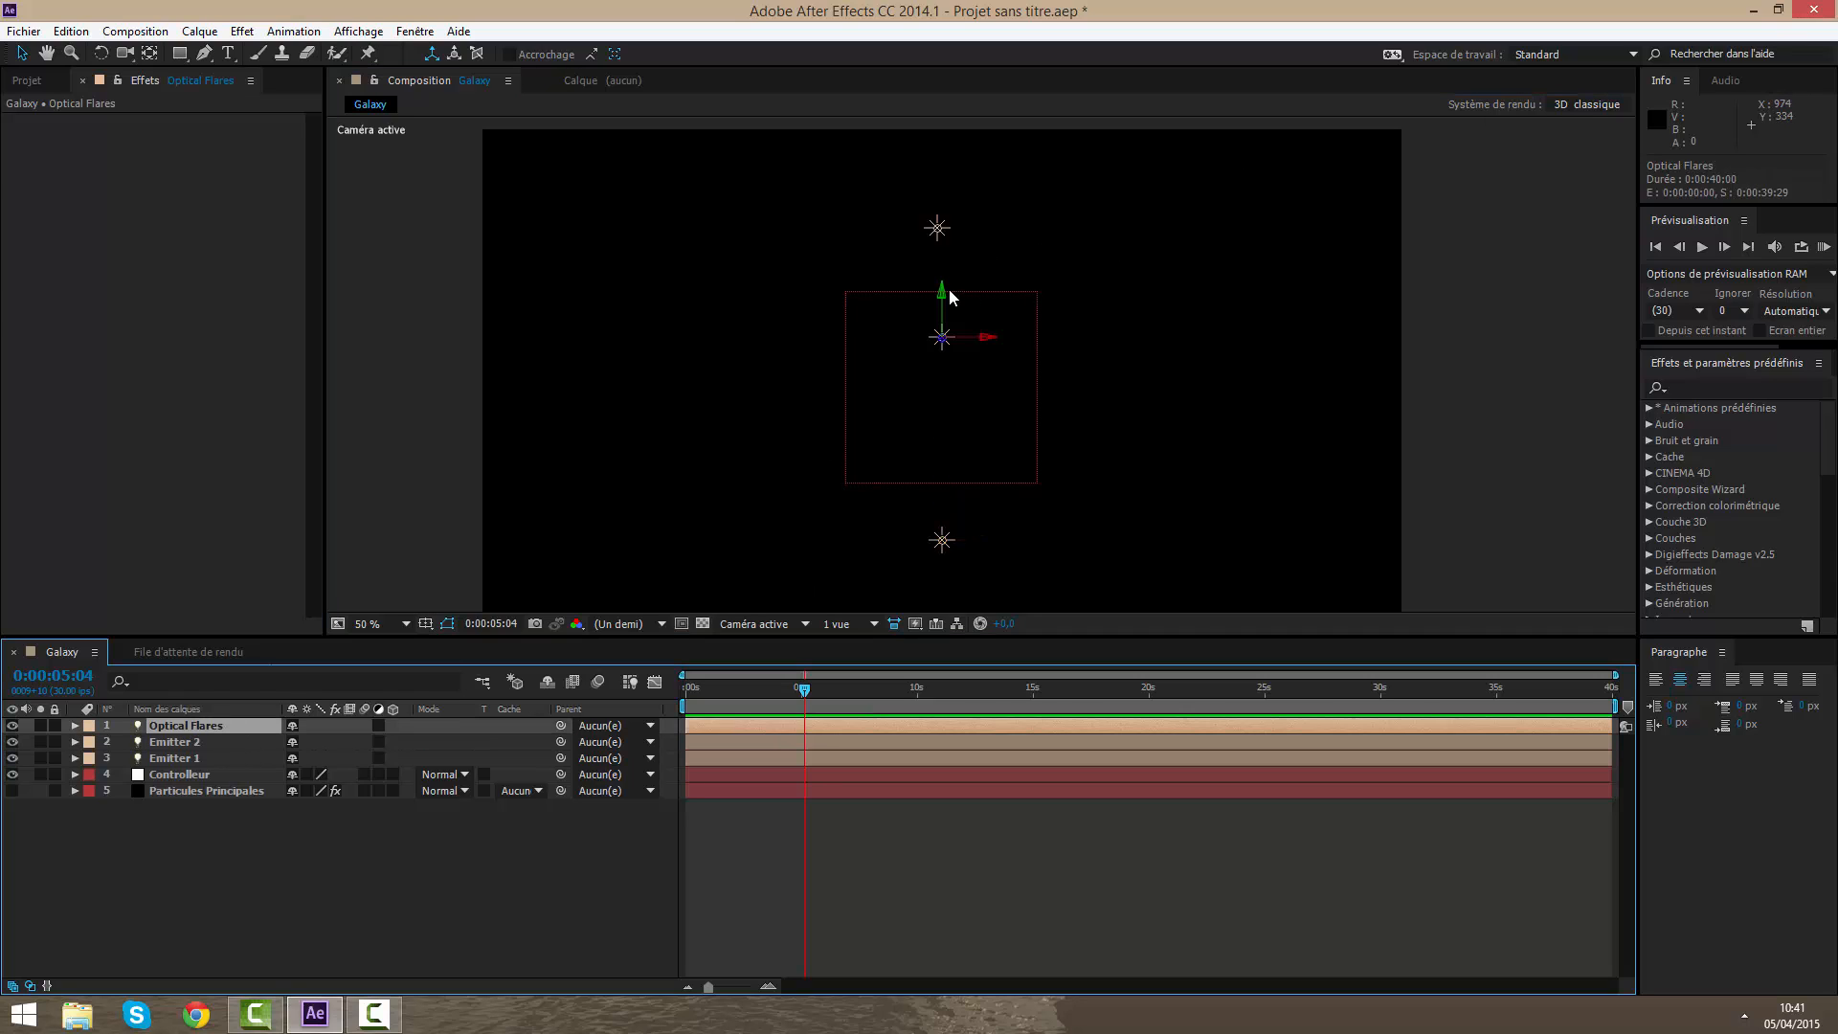
{"action": "left_click_drag", "start_coordinate": [945, 293], "coordinate": [943, 331]}
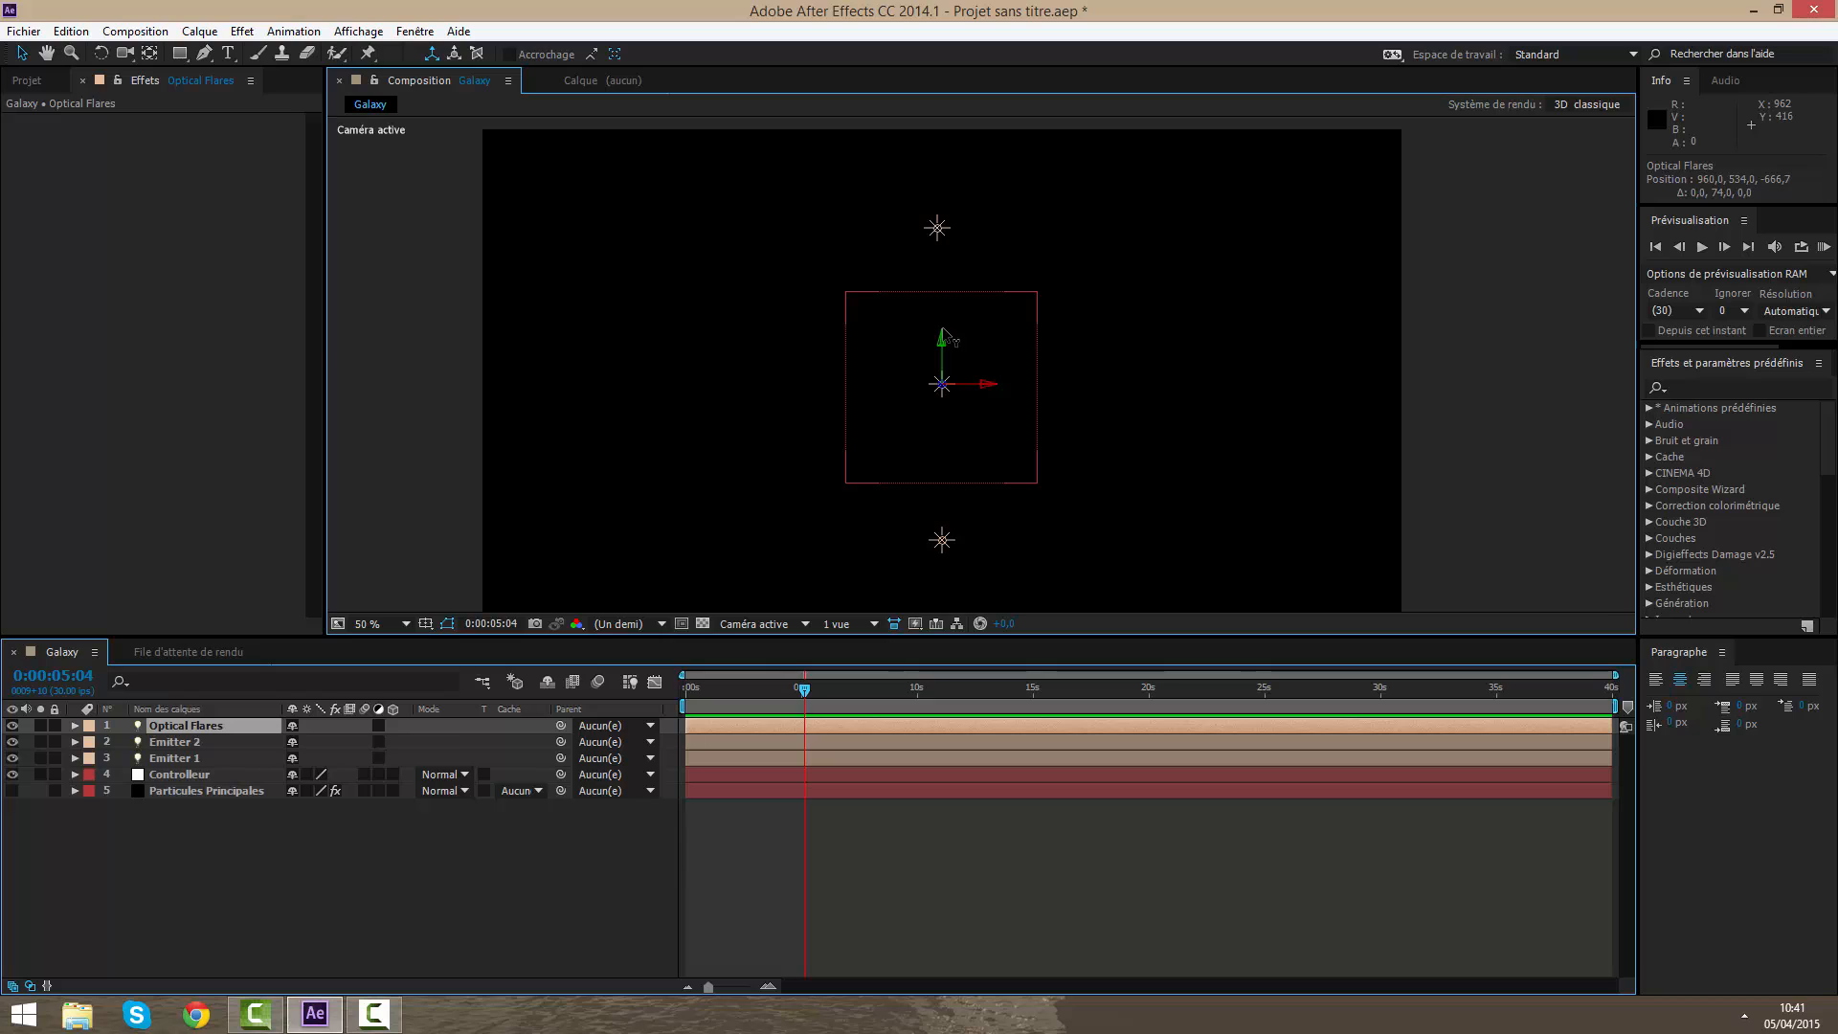
{"action": "left_click", "coordinate": [958, 843]}
{"action": "key", "text": "comma"}
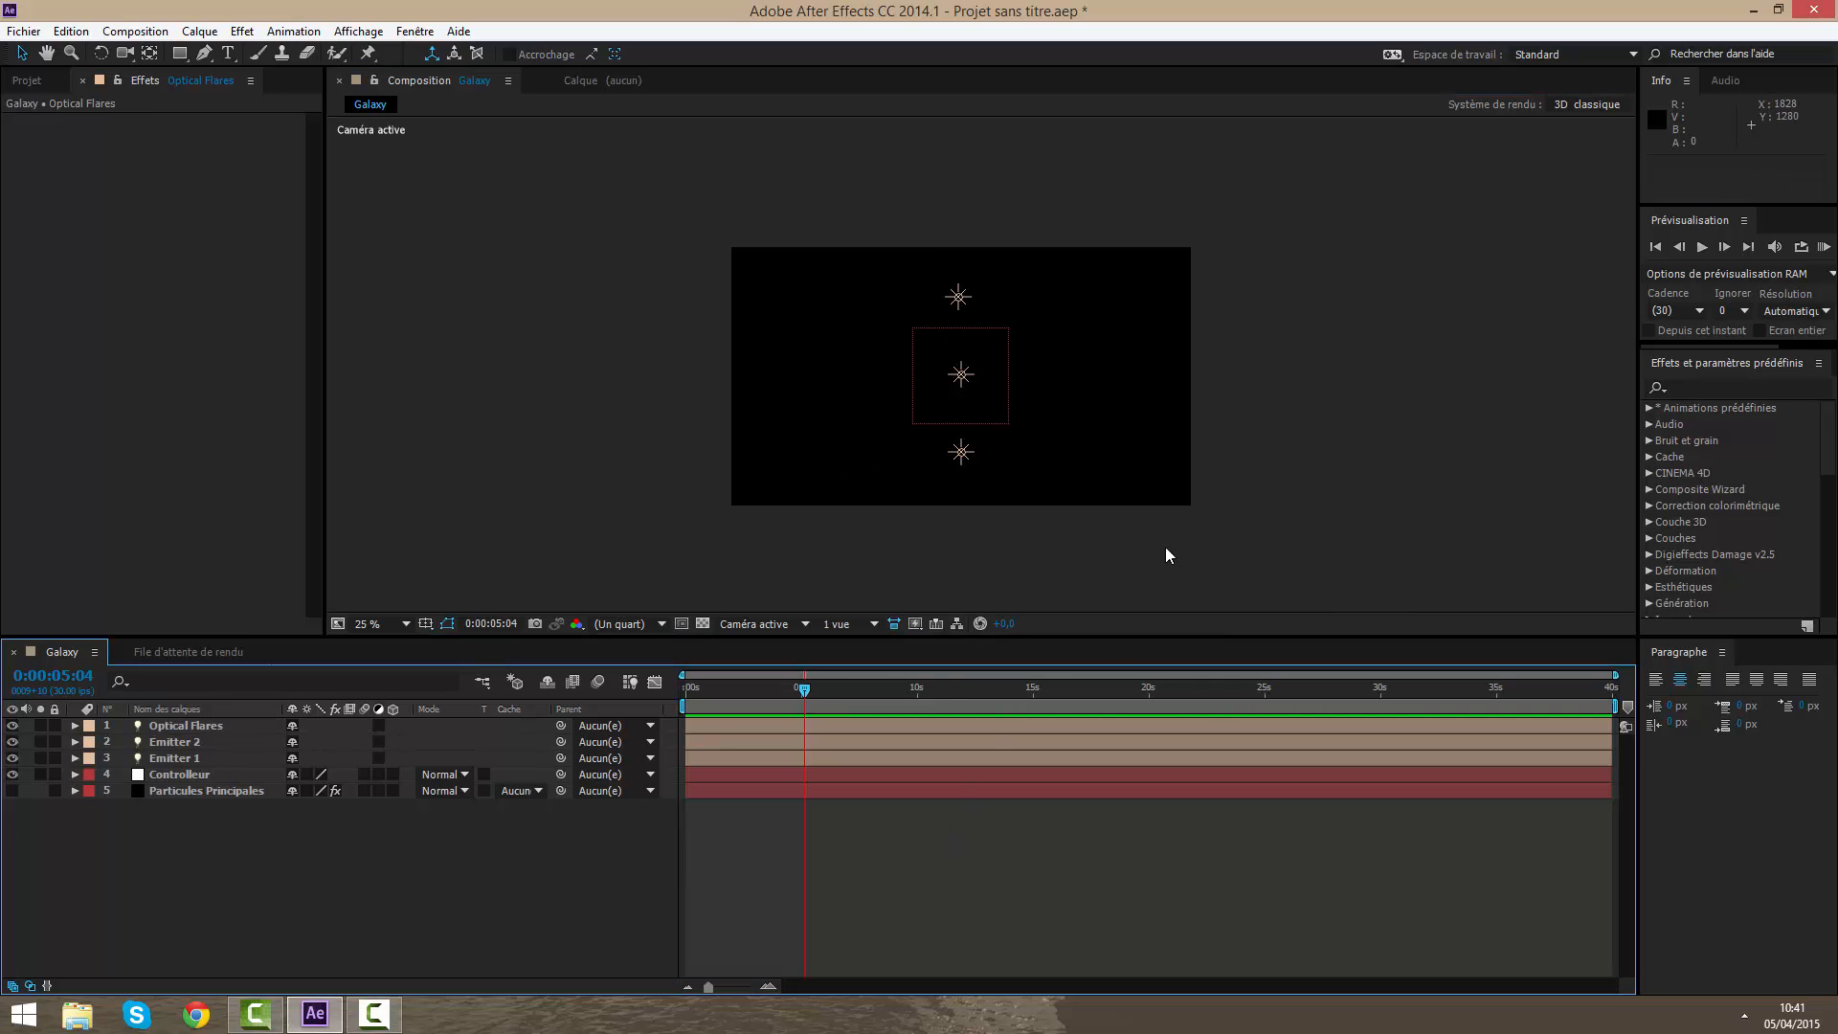
{"action": "key", "text": "period"}
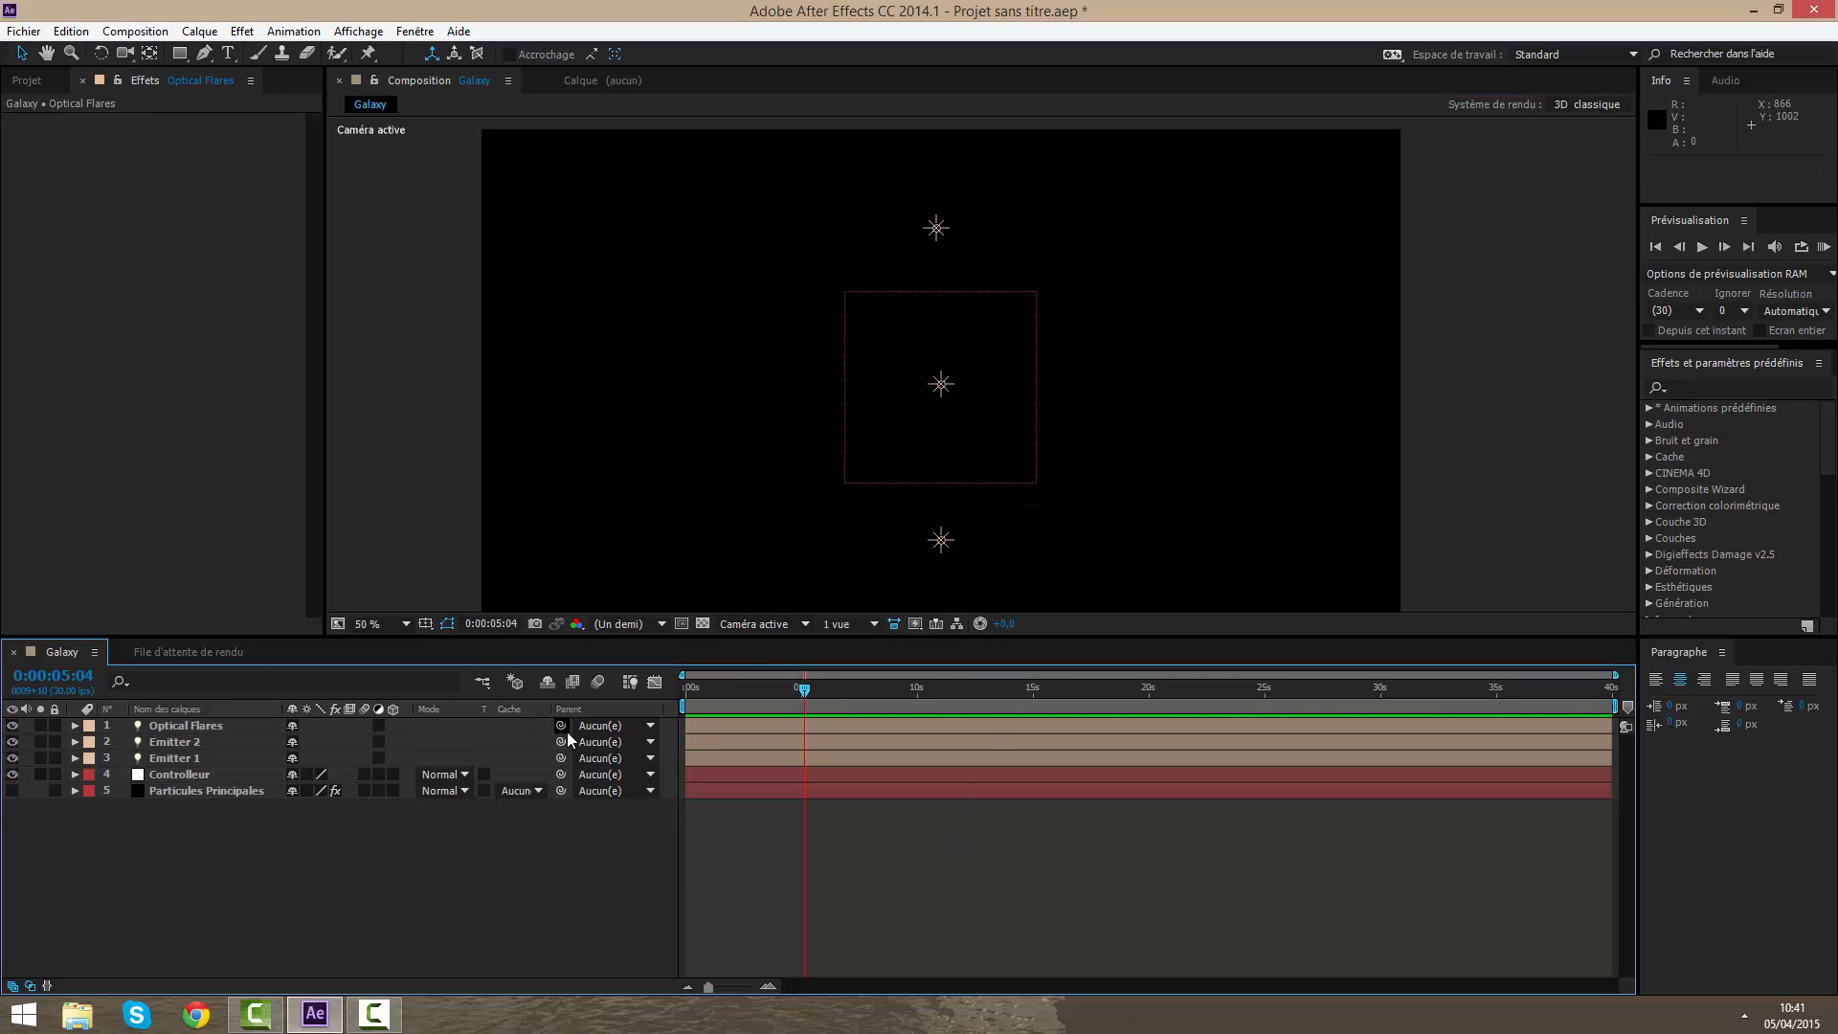
Step: Parent the Emitter 1, Emitter 2 and Optical Flares lights to the Controlleur null
{"action": "left_click", "coordinate": [170, 758]}
{"action": "left_click", "coordinate": [177, 742], "text": "ctrl"}
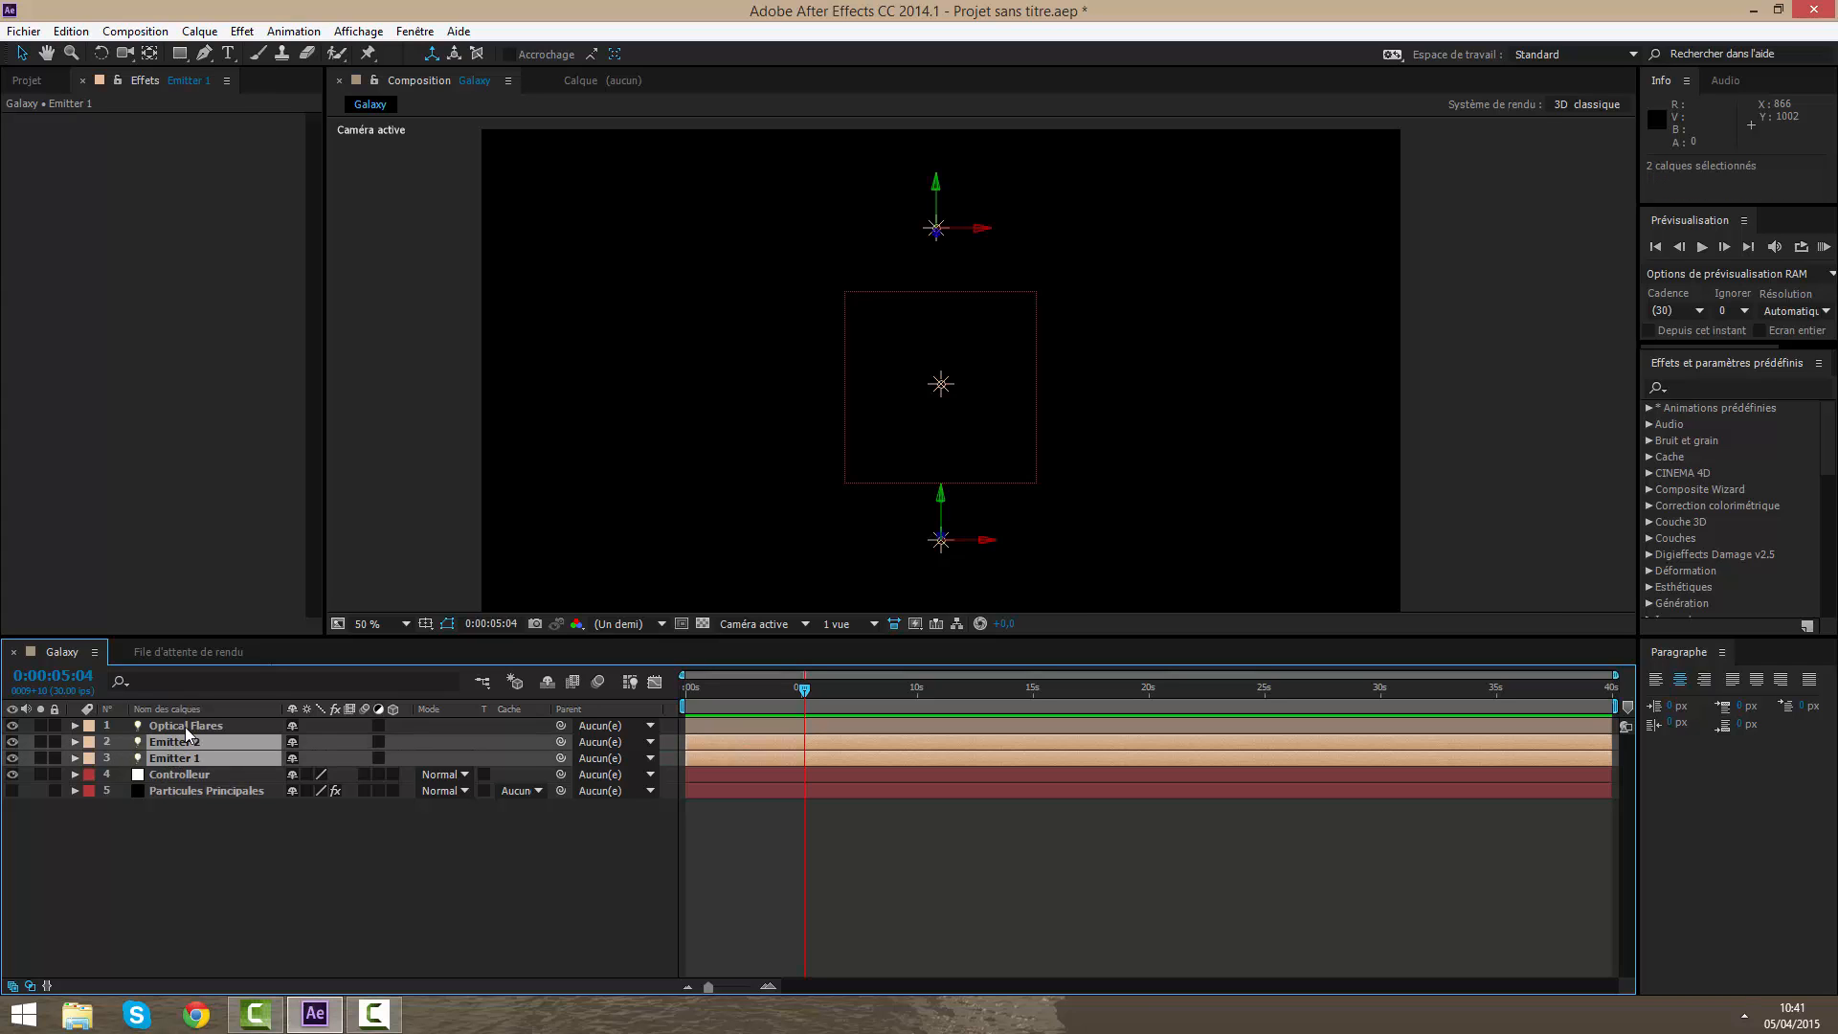
{"action": "left_click", "coordinate": [186, 726], "text": "ctrl"}
{"action": "left_click_drag", "start_coordinate": [561, 742], "coordinate": [168, 781]}
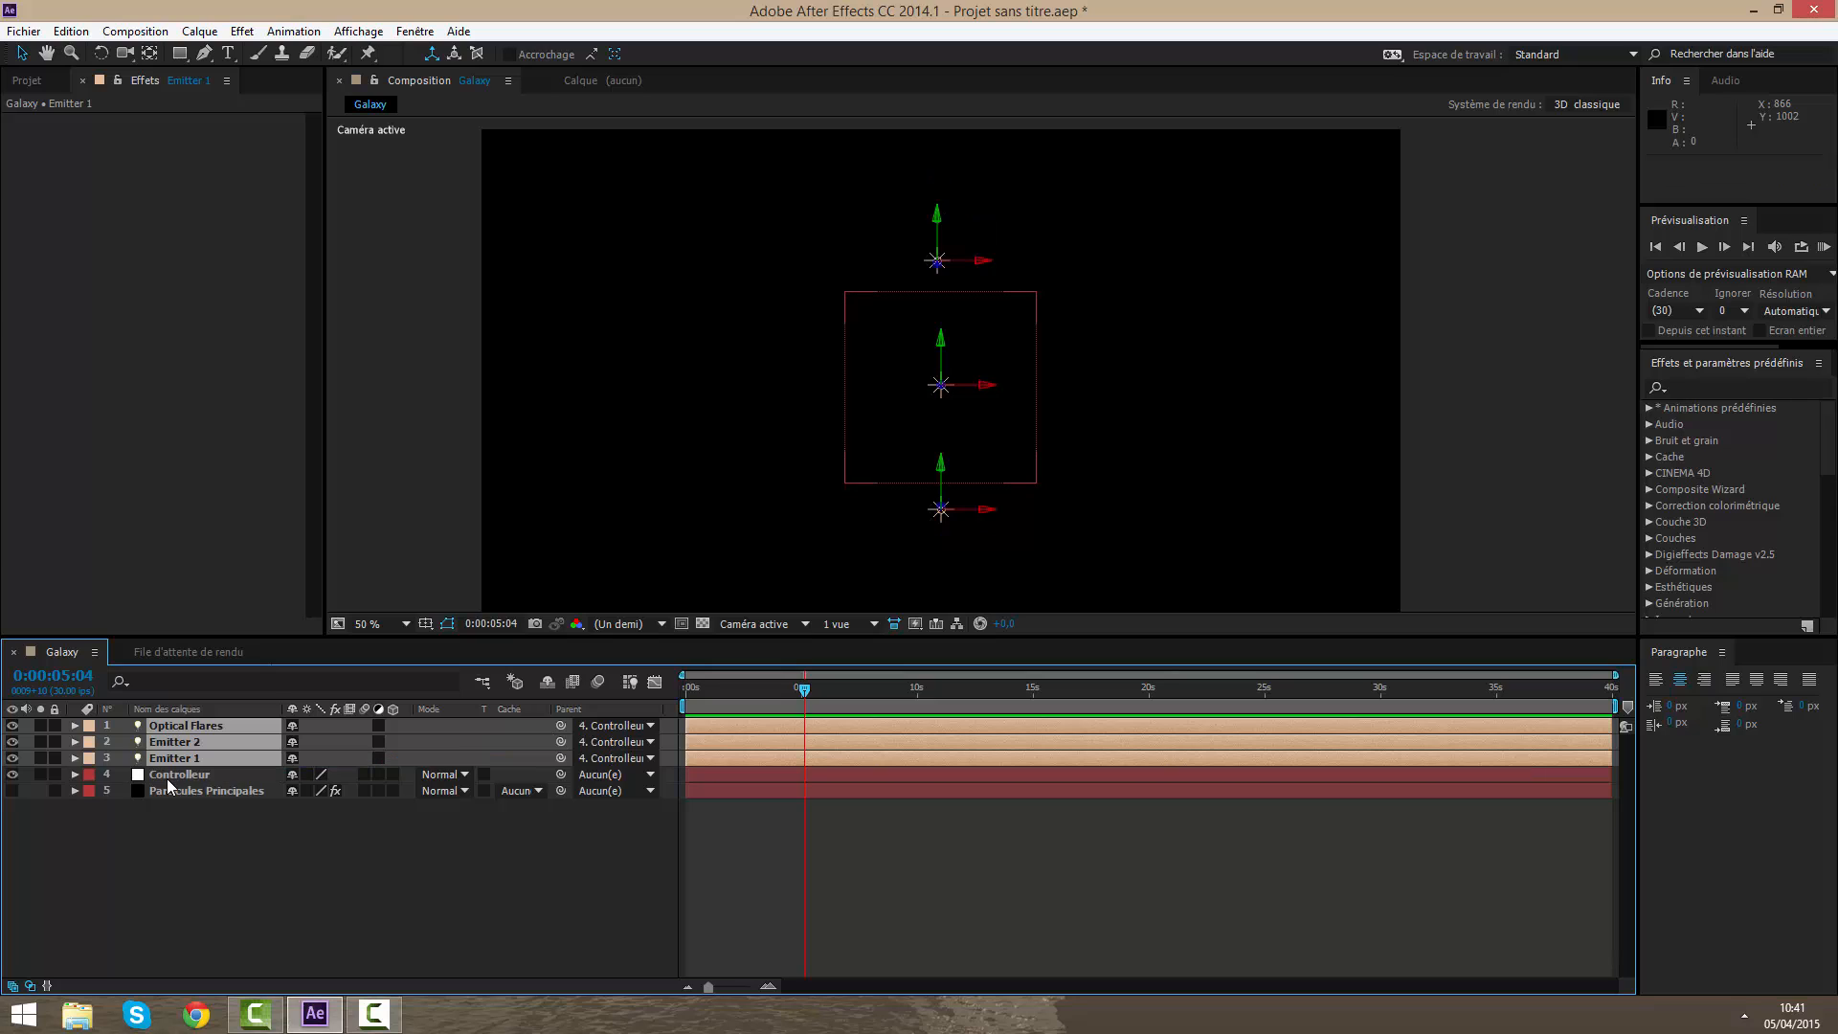
Step: Test the parenting by rotating the Controlleur null, and undo the rotation
{"action": "left_click", "coordinate": [75, 774]}
{"action": "left_click_drag", "start_coordinate": [304, 855], "coordinate": [168, 749]}
{"action": "key", "text": "ctrl+z"}
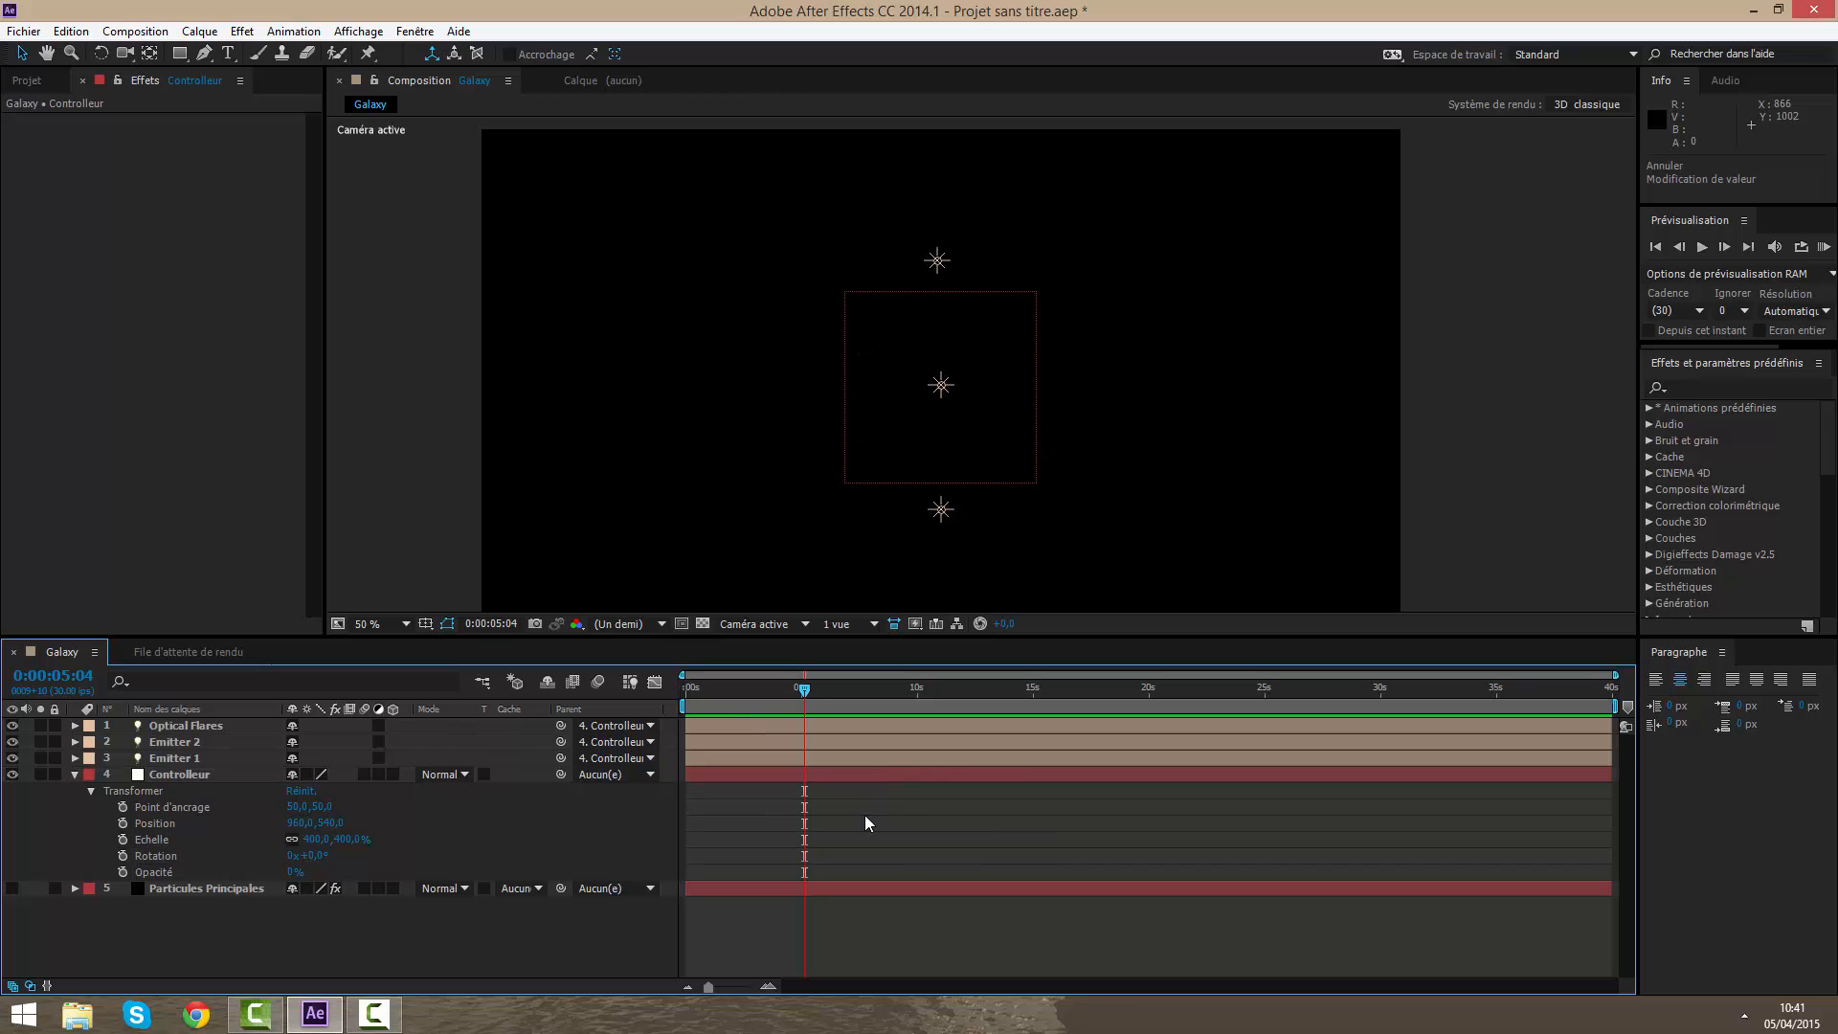
Step: Fine-tune the Optical Flares light along the Y axis so it sits exactly on the Controlleur null's anchor point
{"action": "left_click", "coordinate": [218, 726]}
{"action": "scroll", "coordinate": [986, 369], "scroll_direction": "up", "scroll_amount": 6}
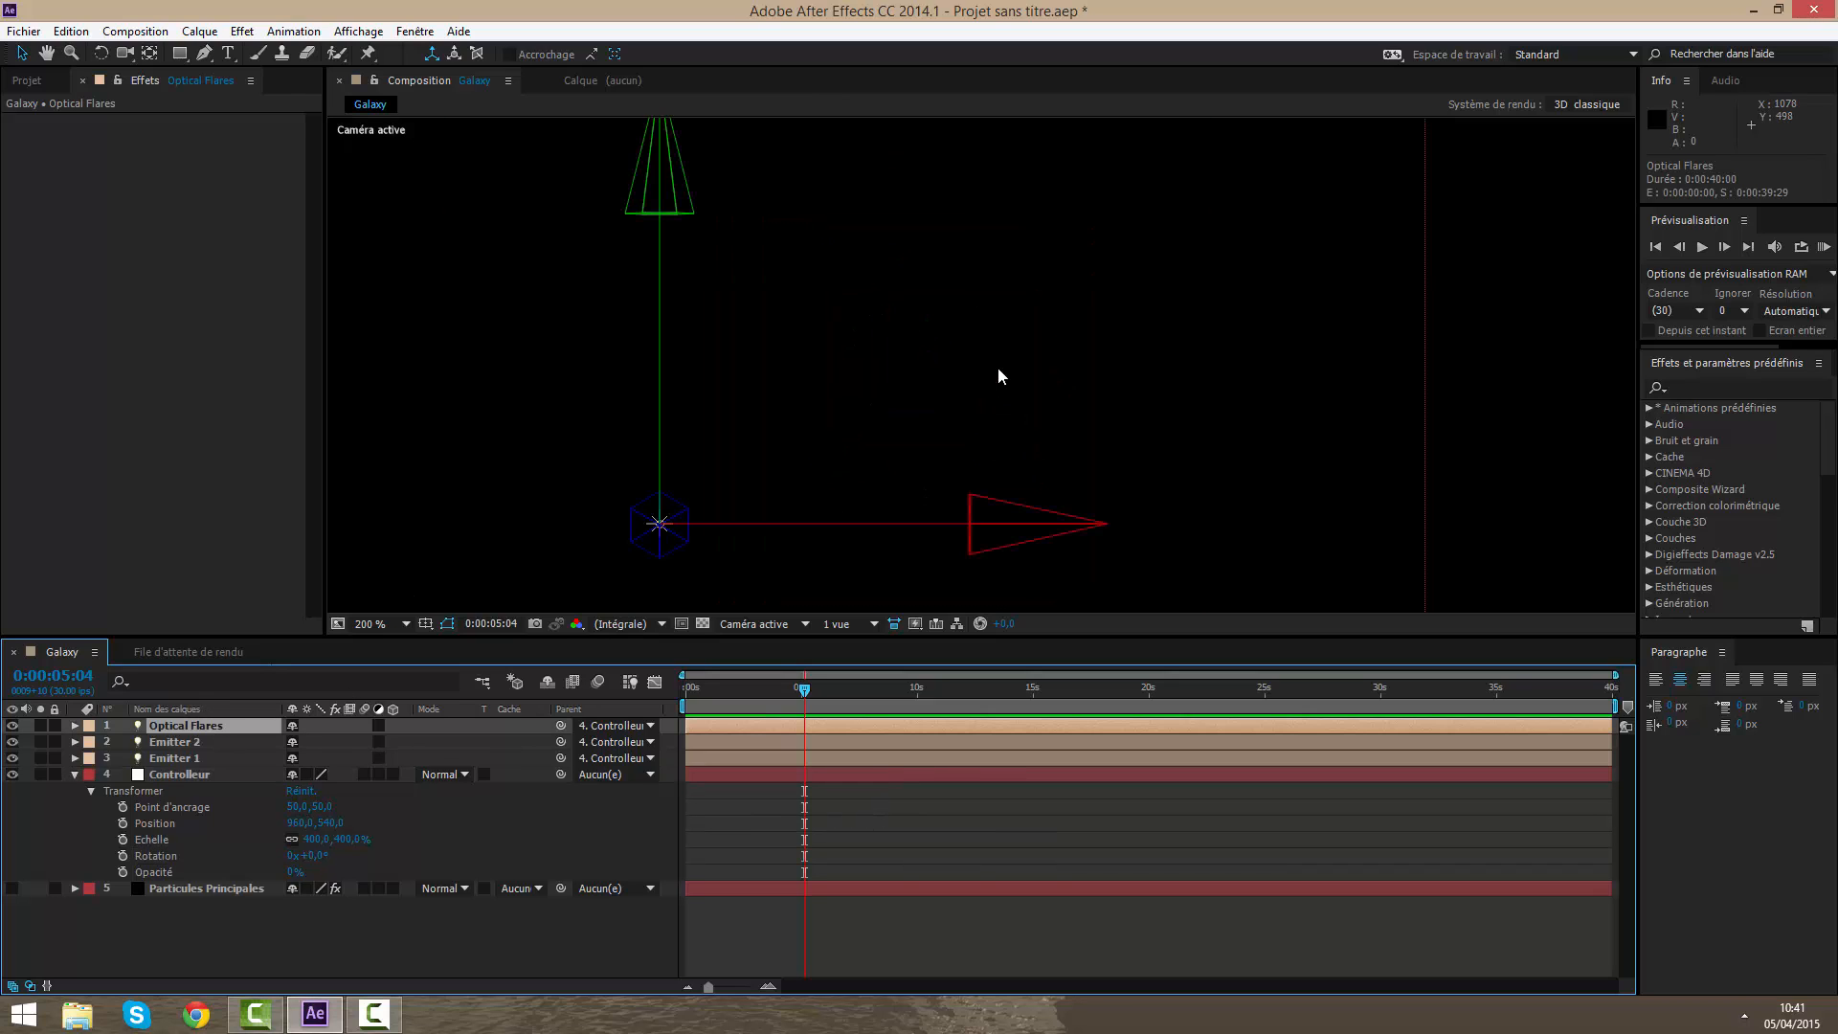
{"action": "key", "text": "h"}
{"action": "left_click_drag", "start_coordinate": [756, 517], "coordinate": [951, 489]}
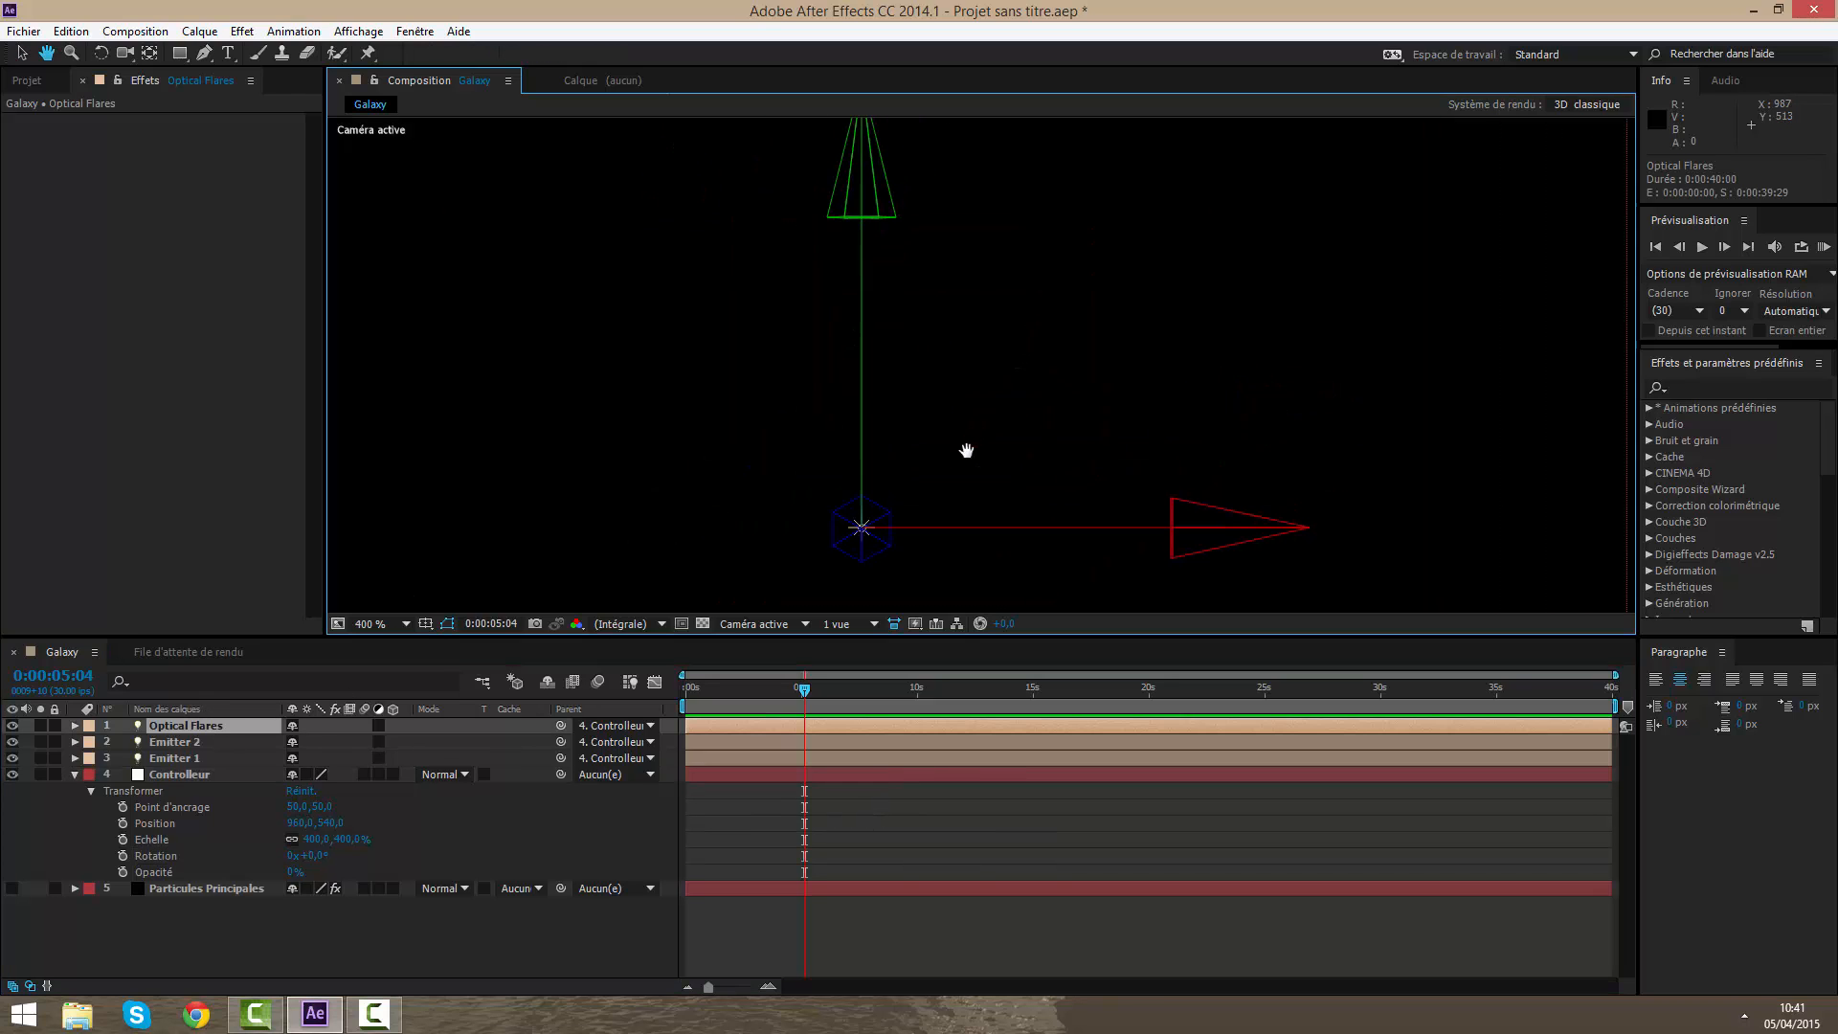
{"action": "key", "text": "v"}
{"action": "left_click", "coordinate": [182, 777]}
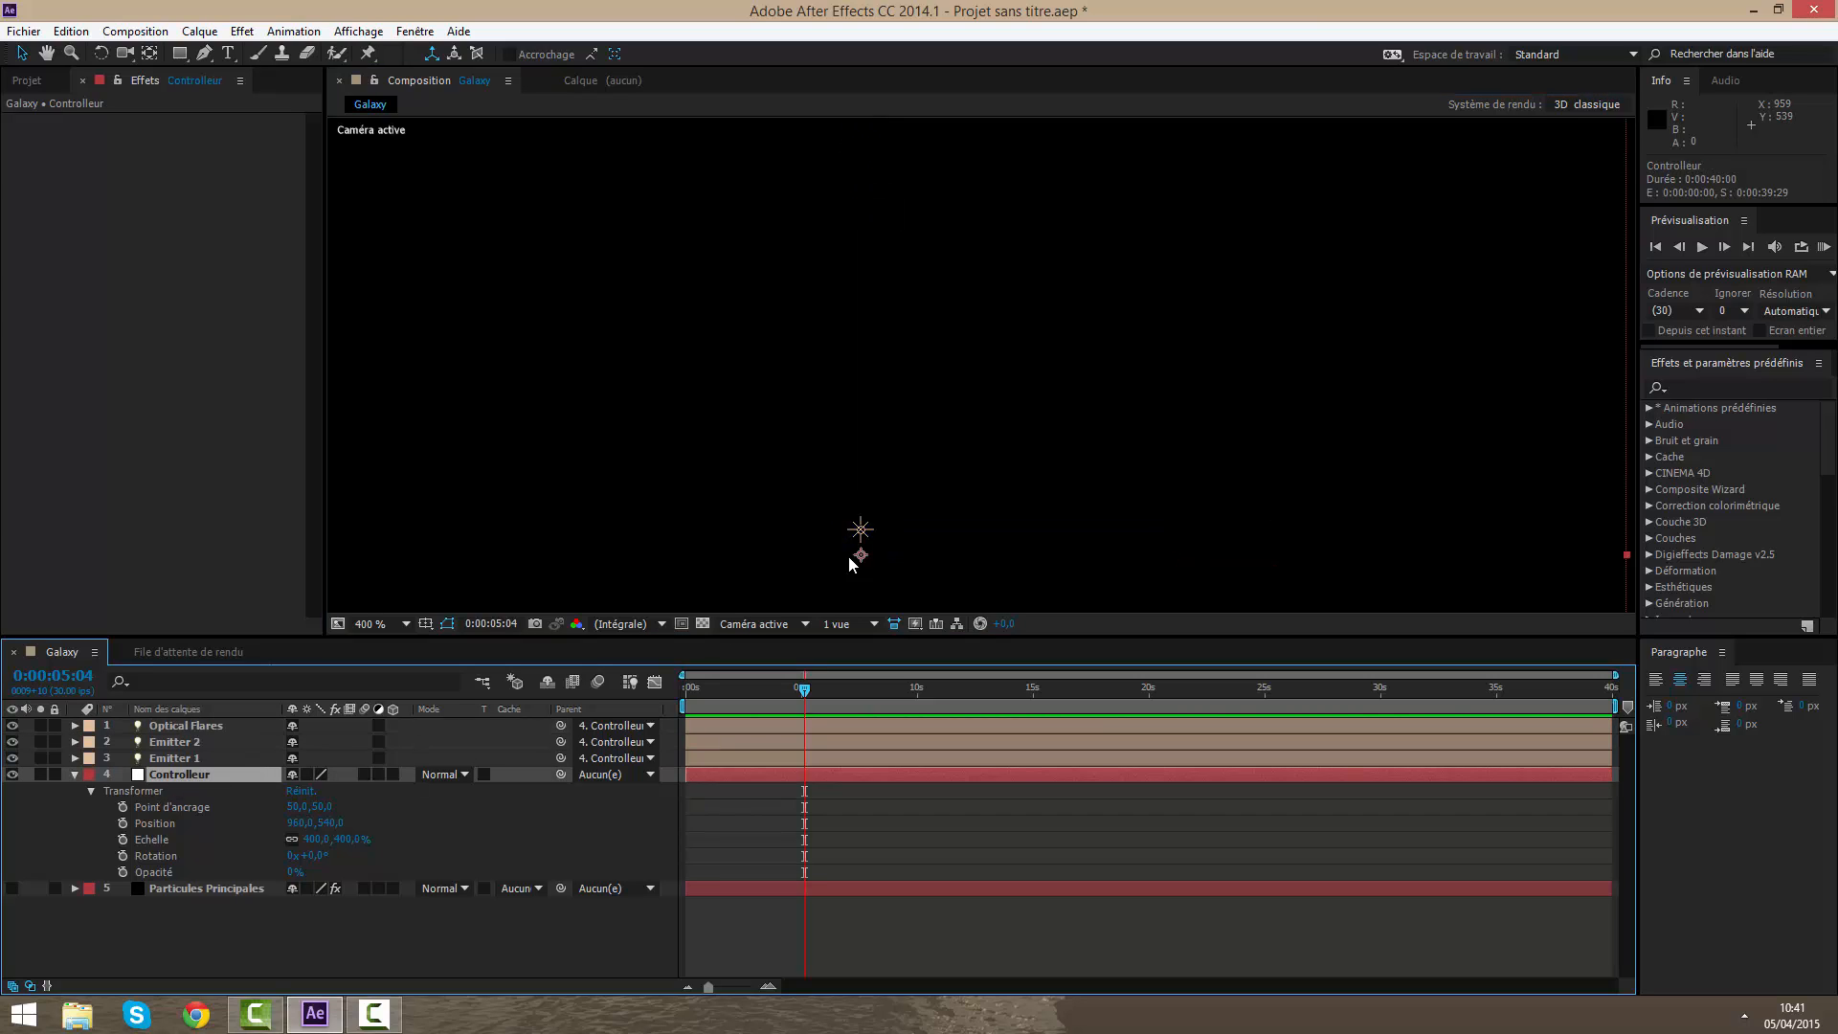
{"action": "left_click", "coordinate": [182, 726]}
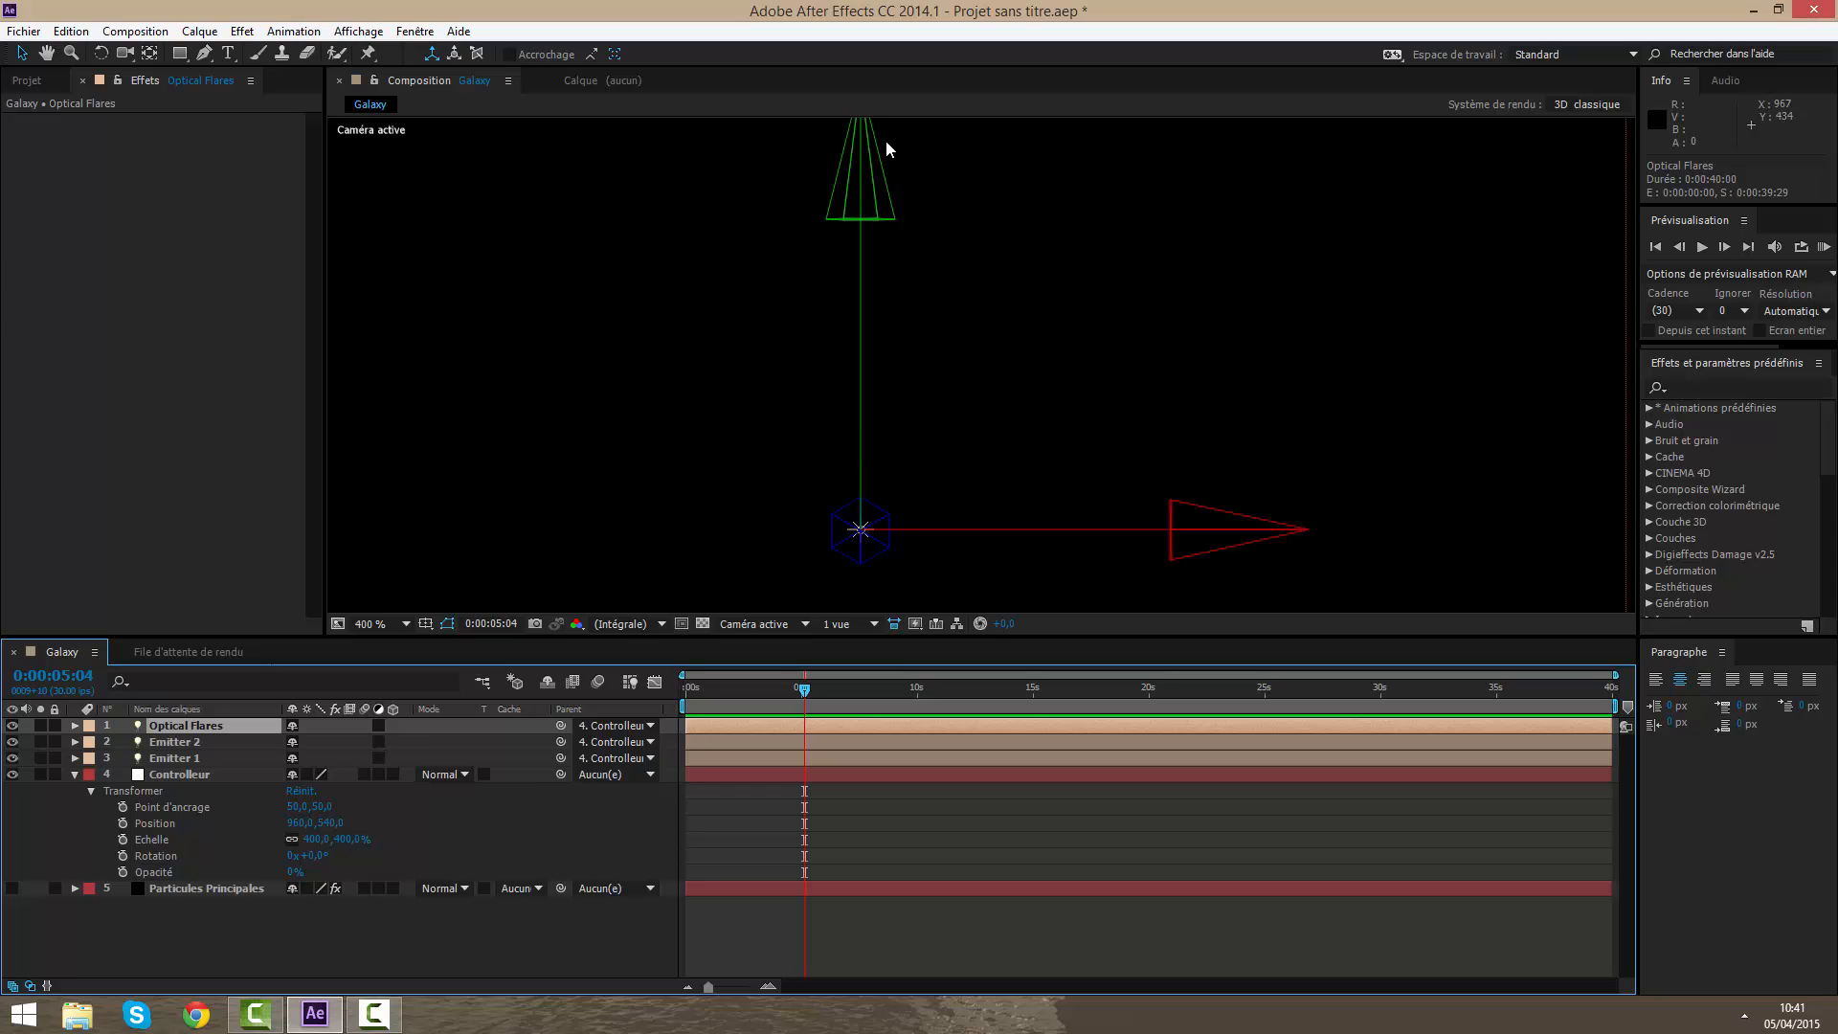
{"action": "left_click_drag", "start_coordinate": [866, 188], "coordinate": [866, 214]}
{"action": "left_click", "coordinate": [176, 780]}
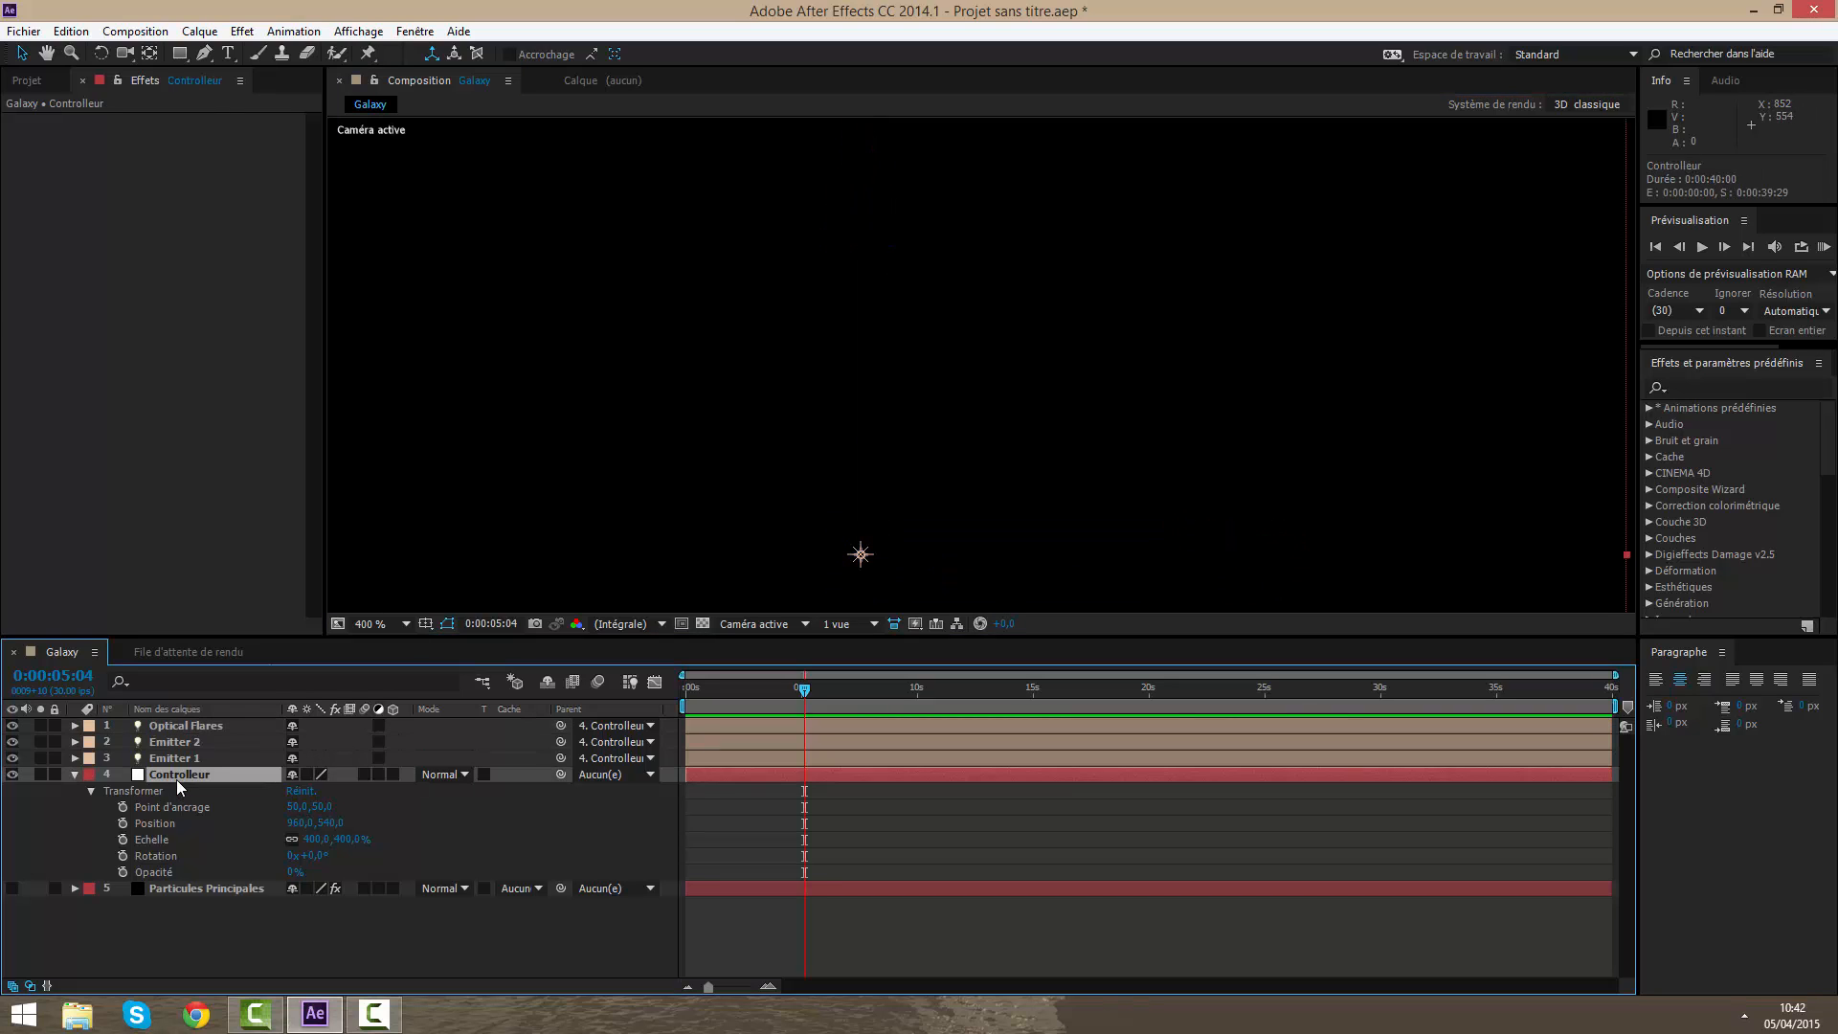
{"action": "left_click", "coordinate": [176, 730]}
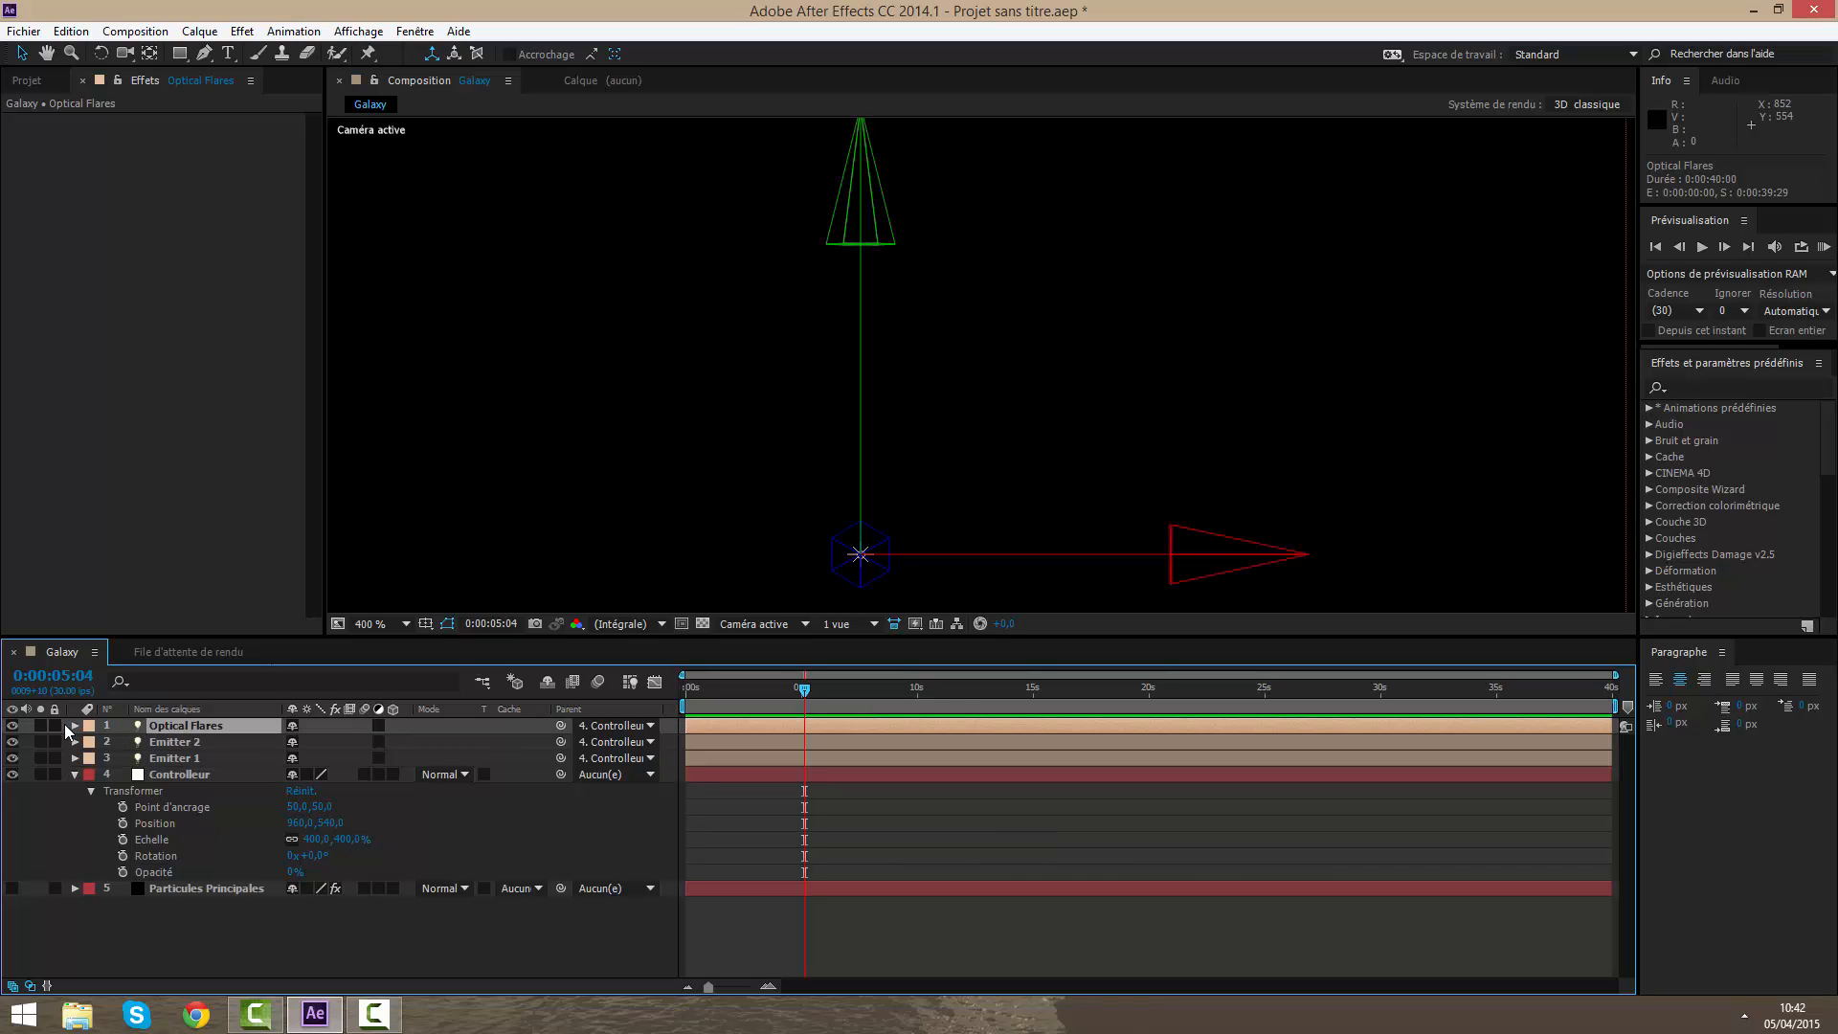
{"action": "left_click", "coordinate": [75, 774]}
{"action": "scroll", "coordinate": [841, 414], "scroll_direction": "down", "scroll_amount": 8}
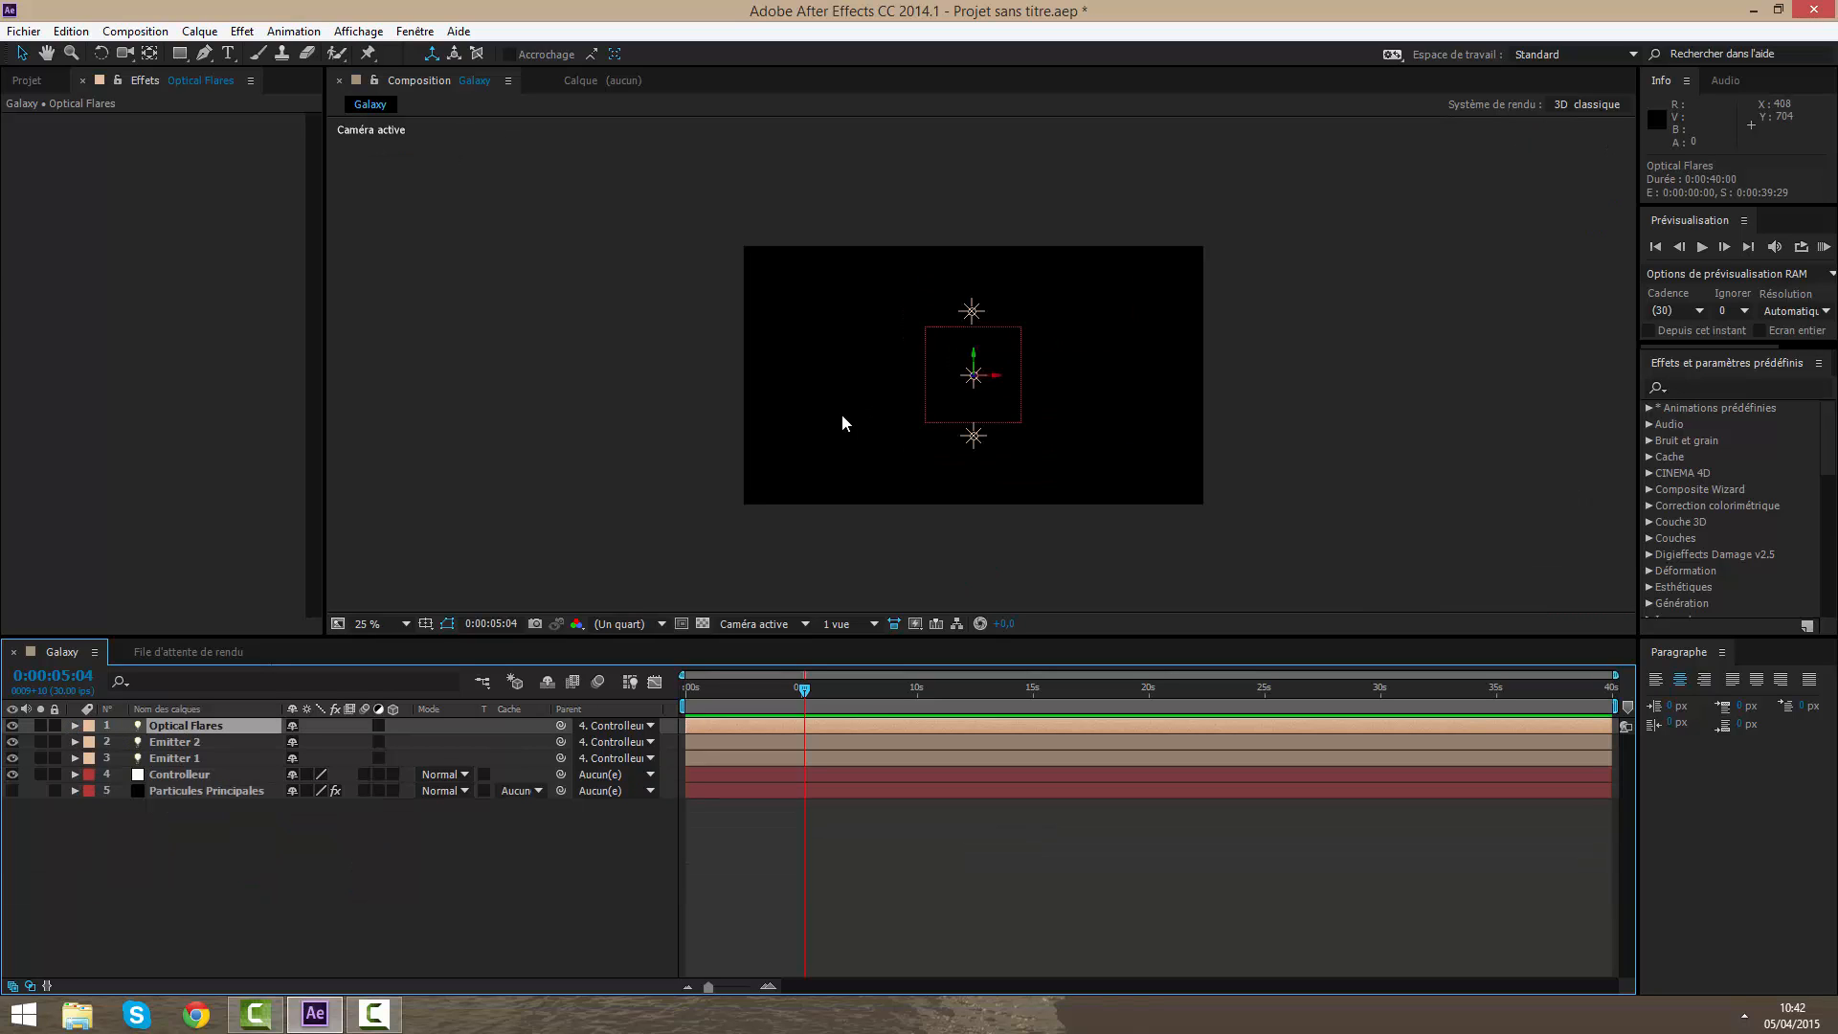
{"action": "scroll", "coordinate": [842, 413], "scroll_direction": "up", "scroll_amount": 2}
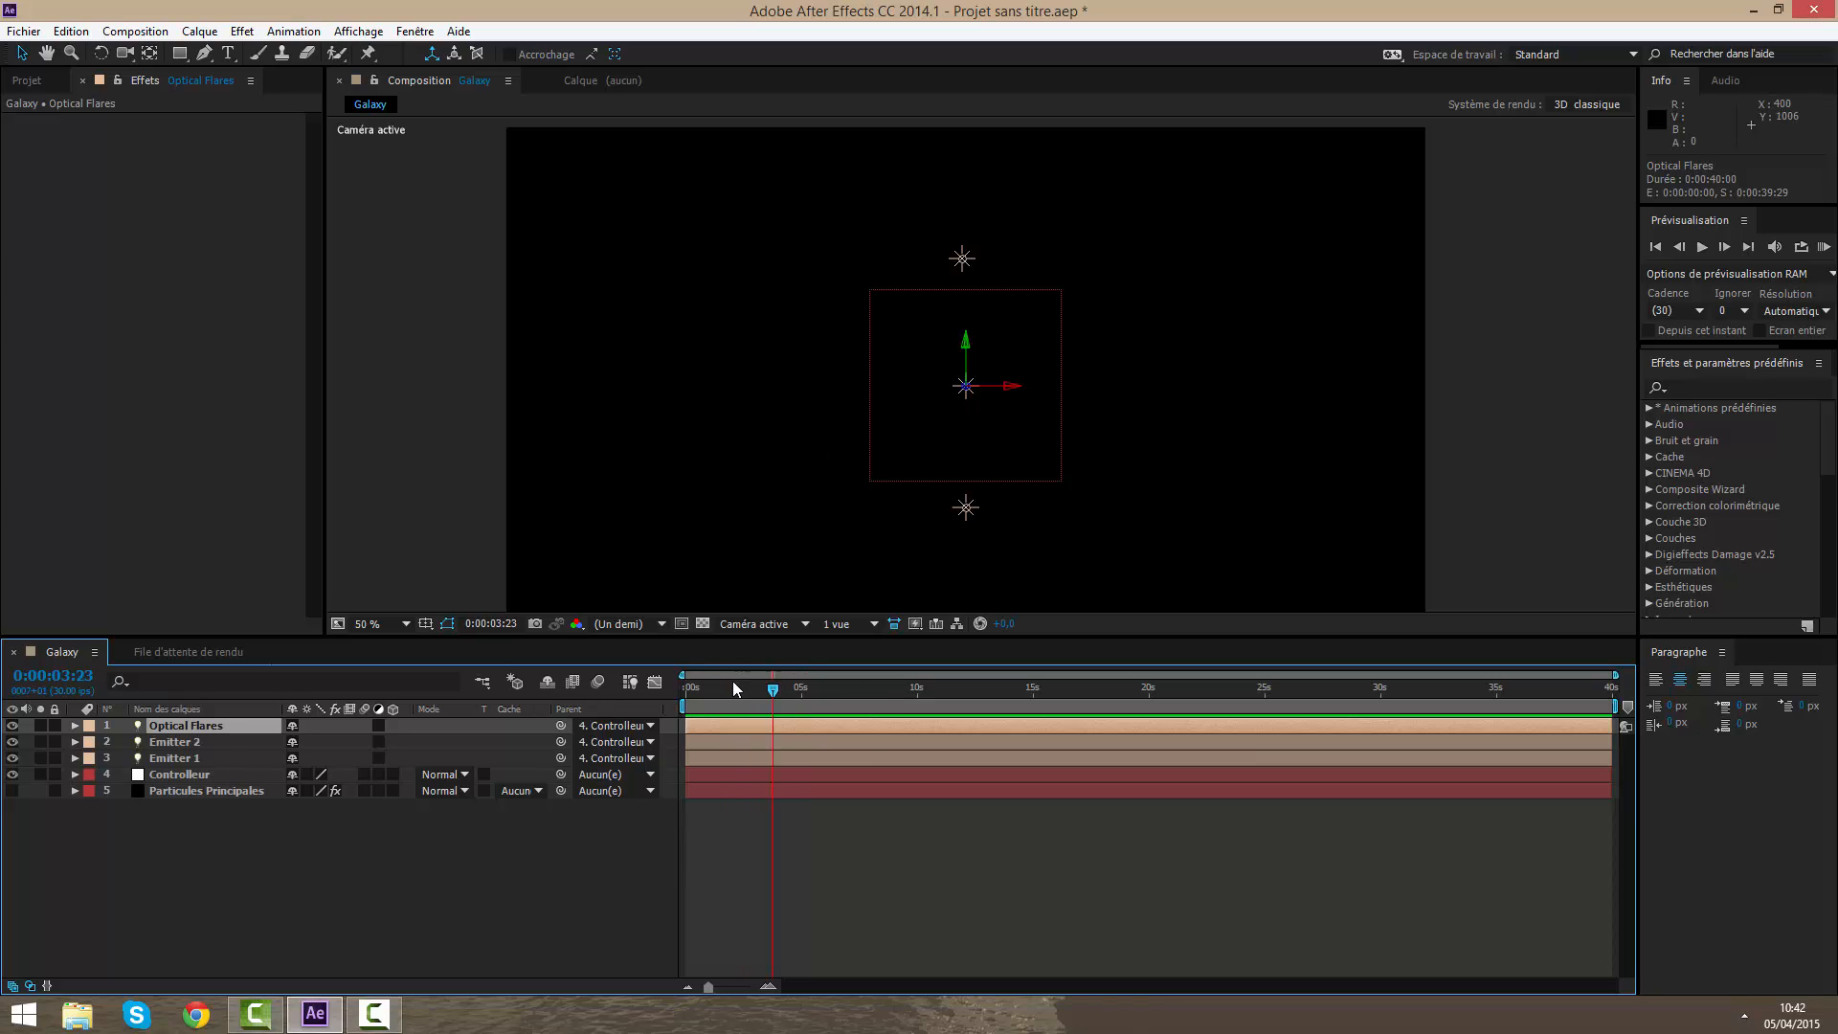
Step: Temporarily show the Particules Principales layer without the Controlleur null, examine the particles around 0:00:03:19, and restore both layers' visibility
{"action": "left_click_drag", "start_coordinate": [768, 681], "coordinate": [773, 695]}
{"action": "left_click", "coordinate": [758, 915]}
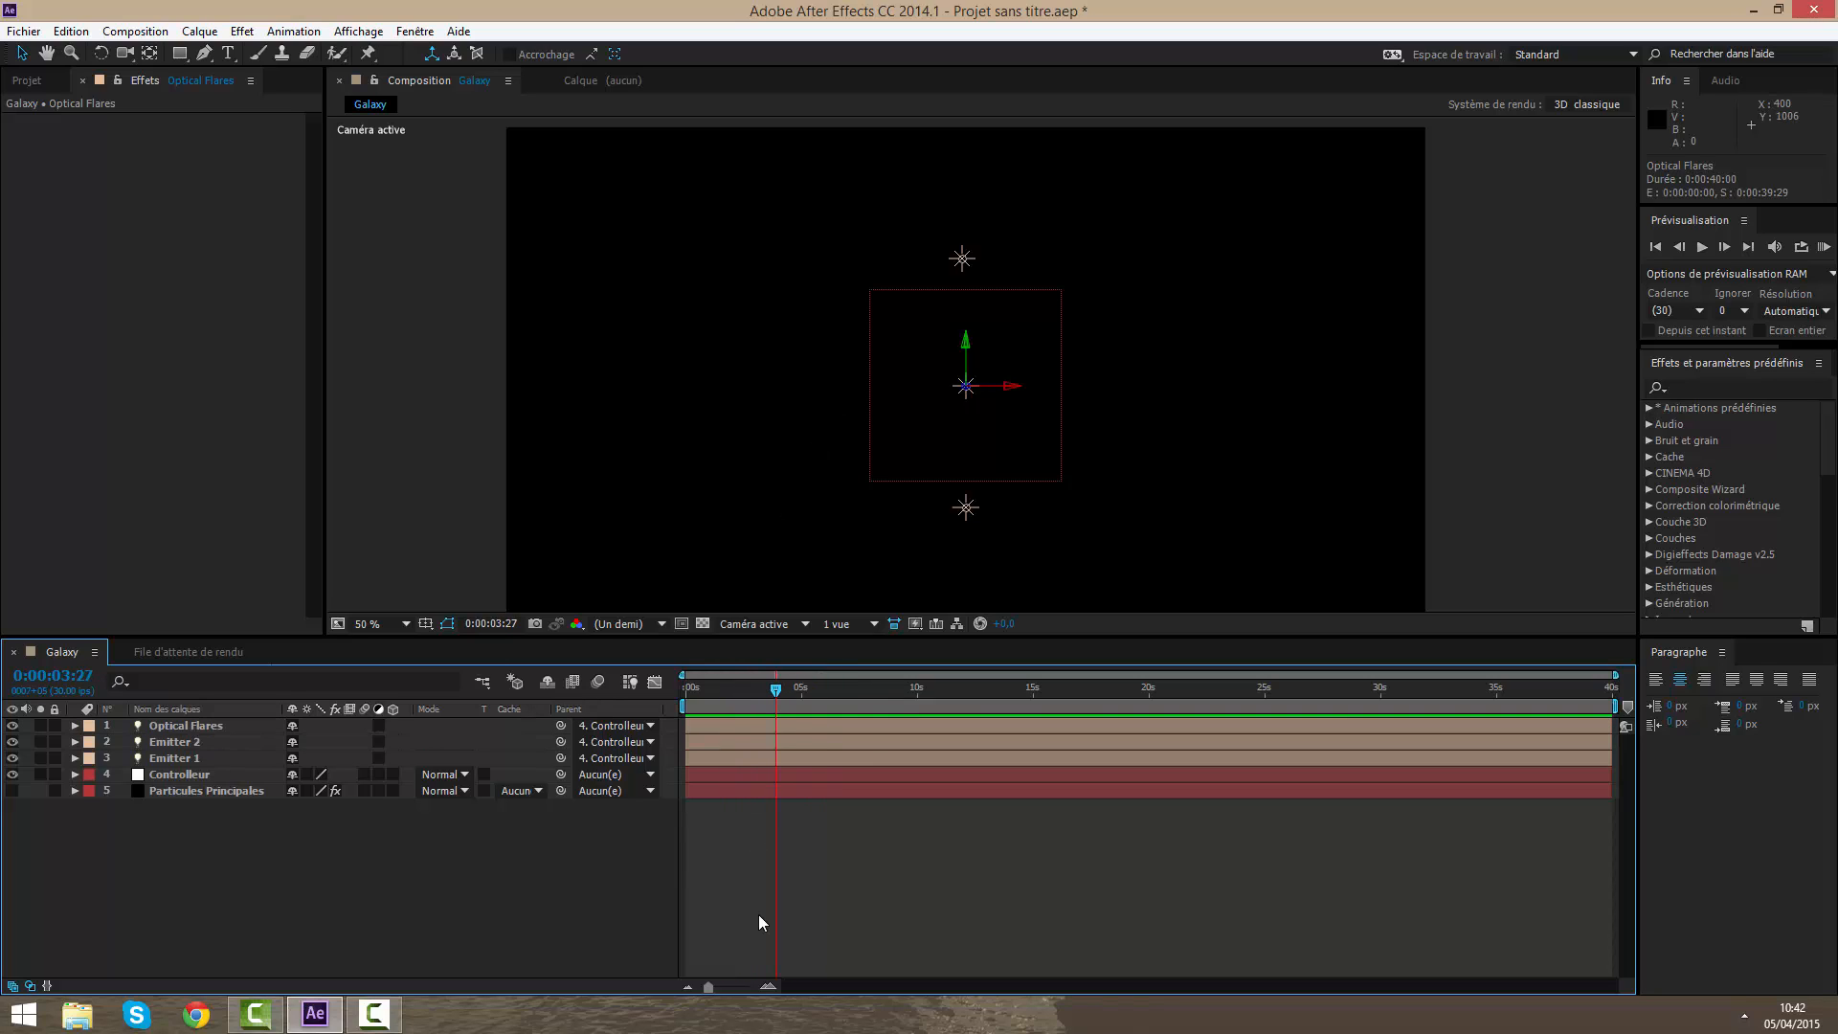
{"action": "left_click", "coordinate": [176, 775]}
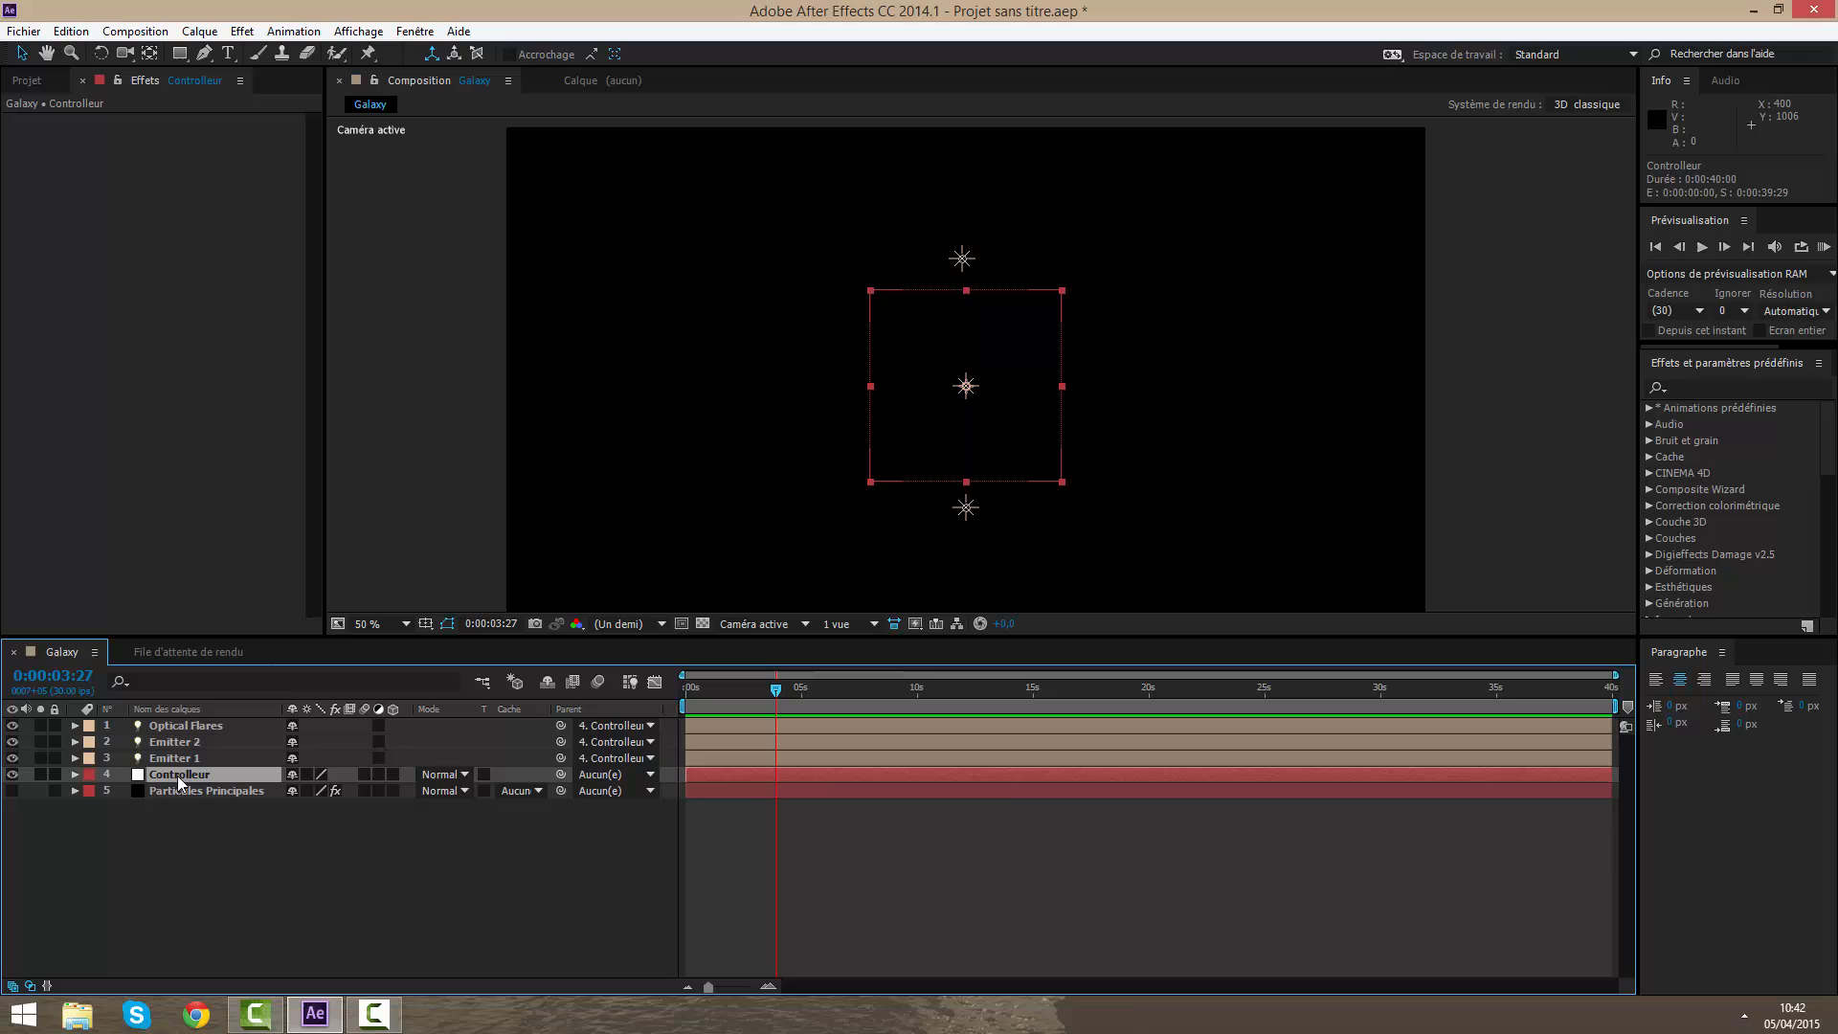
{"action": "left_click", "coordinate": [12, 791]}
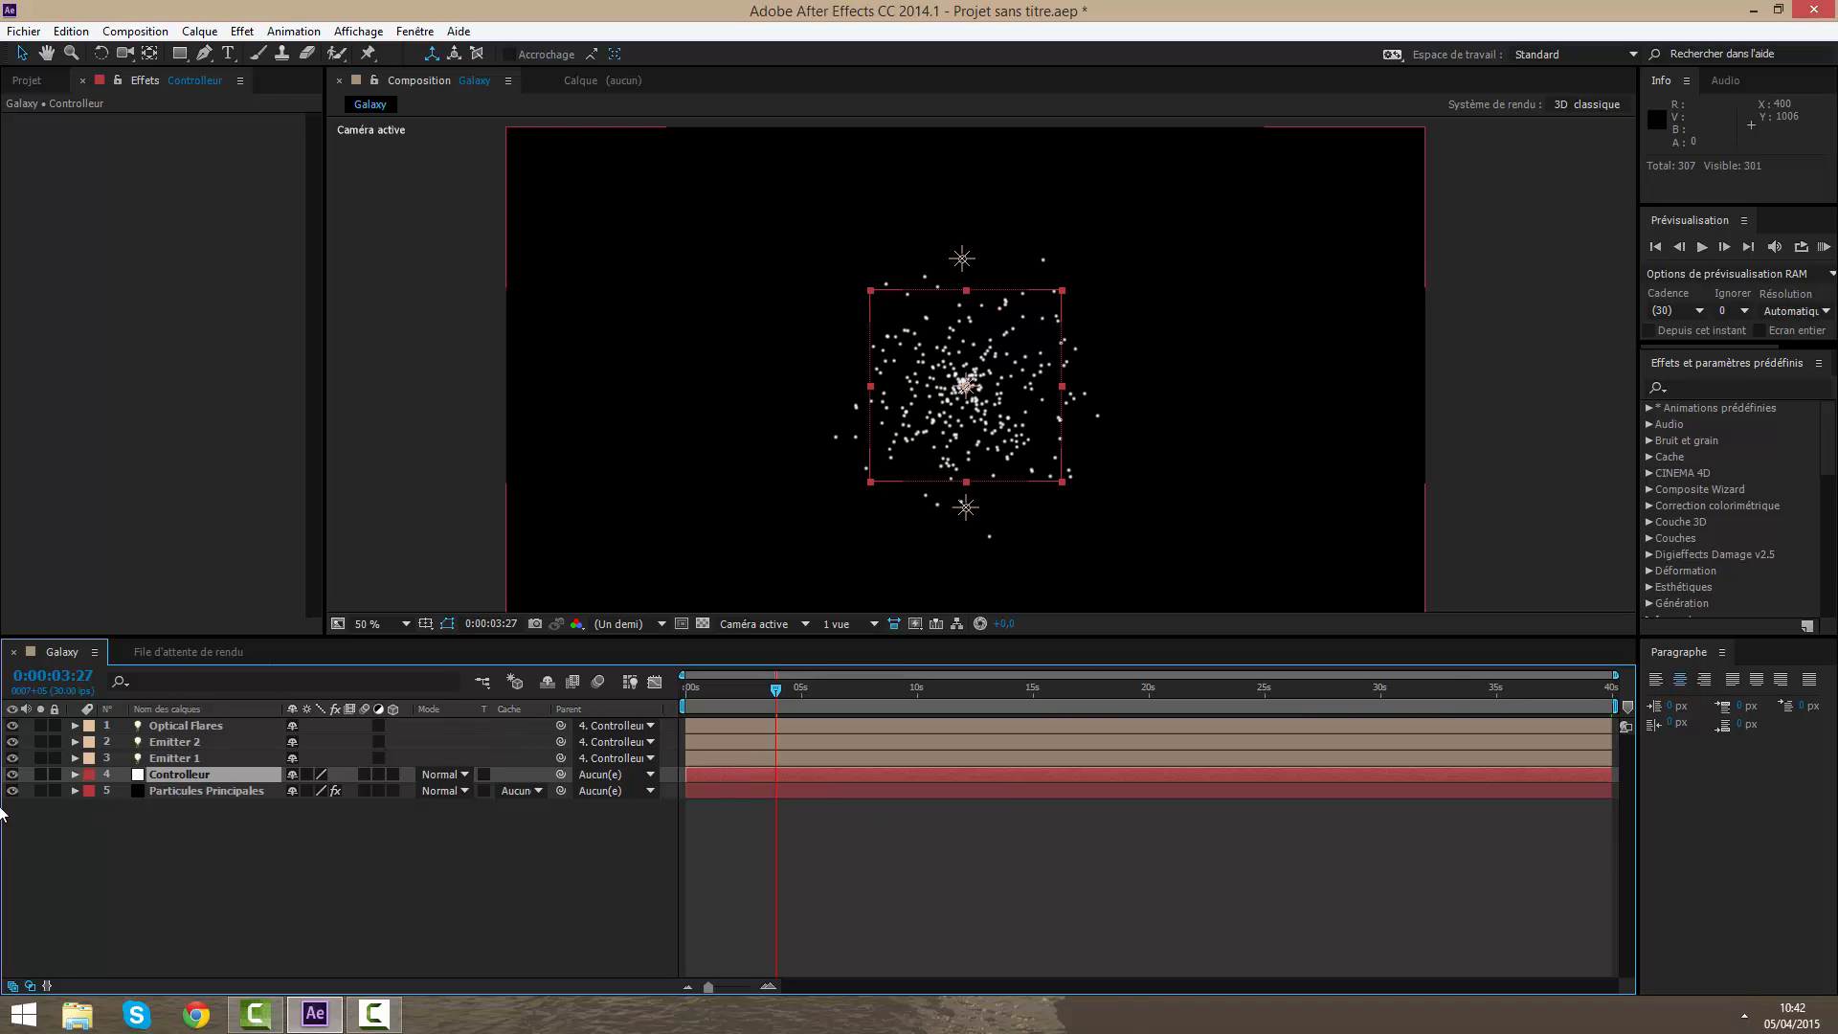
{"action": "left_click", "coordinate": [12, 775]}
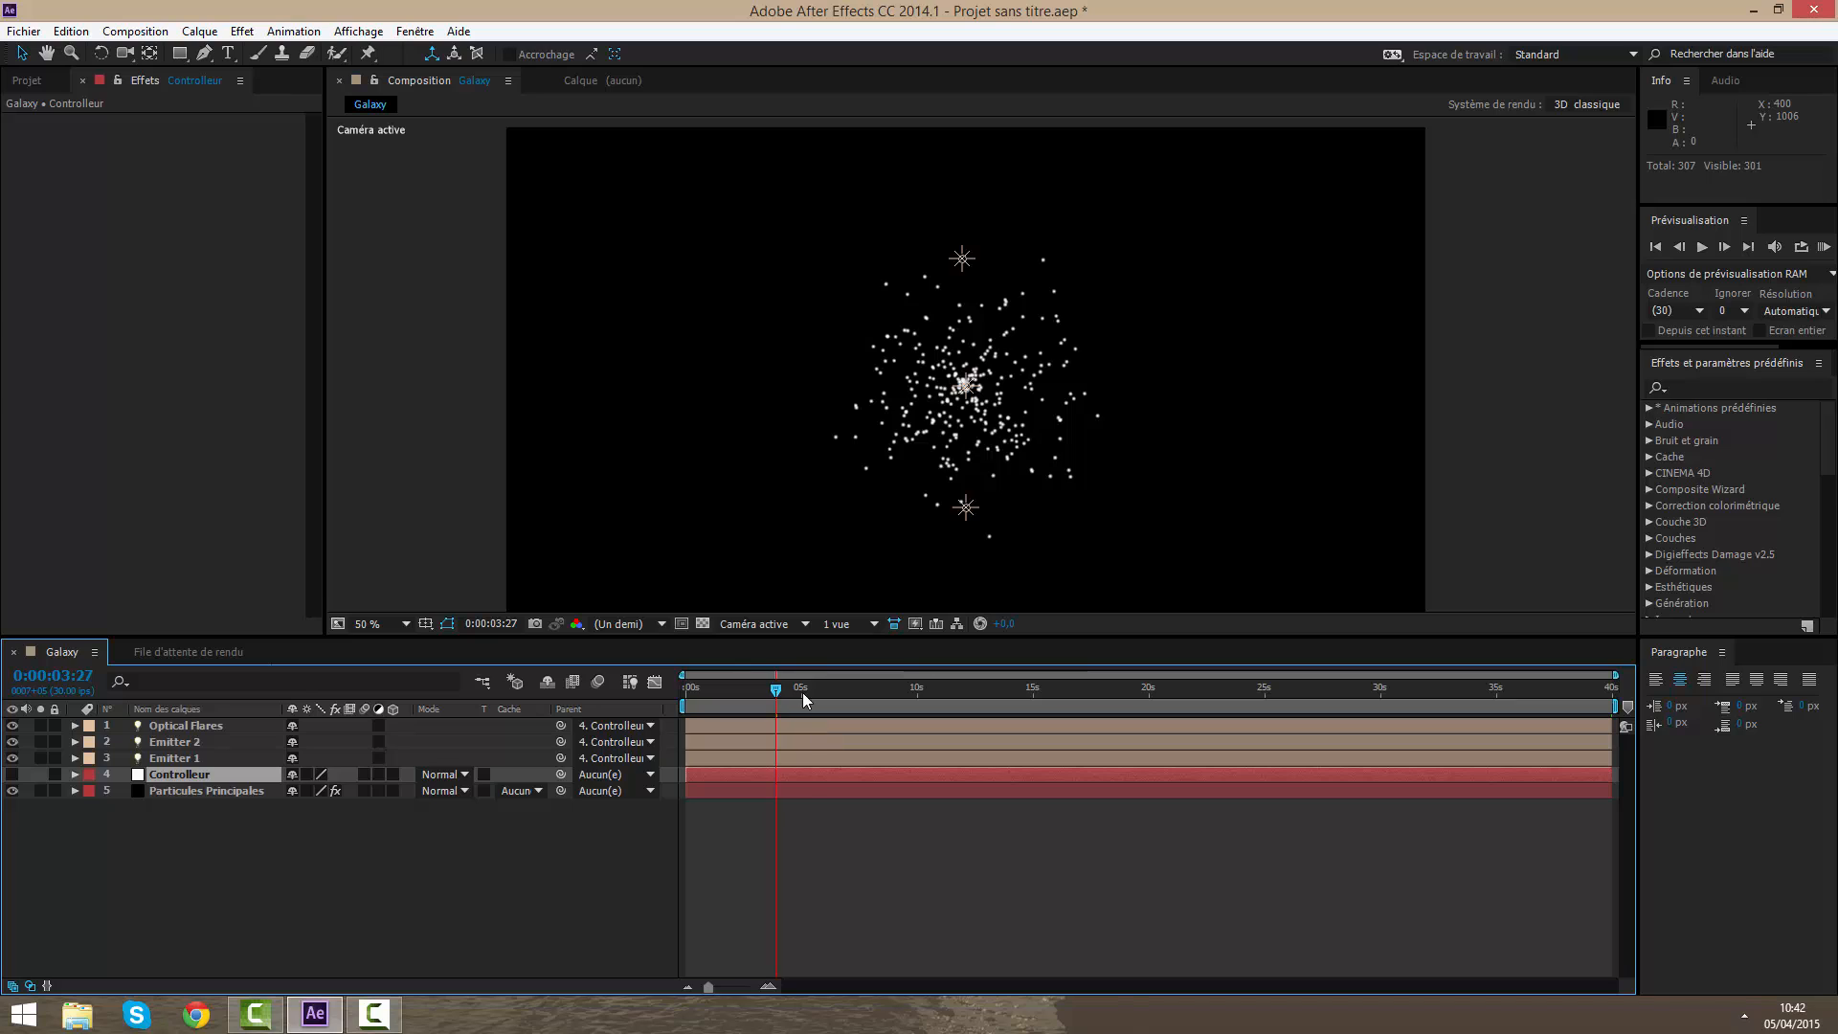
{"action": "left_click_drag", "start_coordinate": [802, 692], "coordinate": [770, 692]}
{"action": "left_click", "coordinate": [12, 791]}
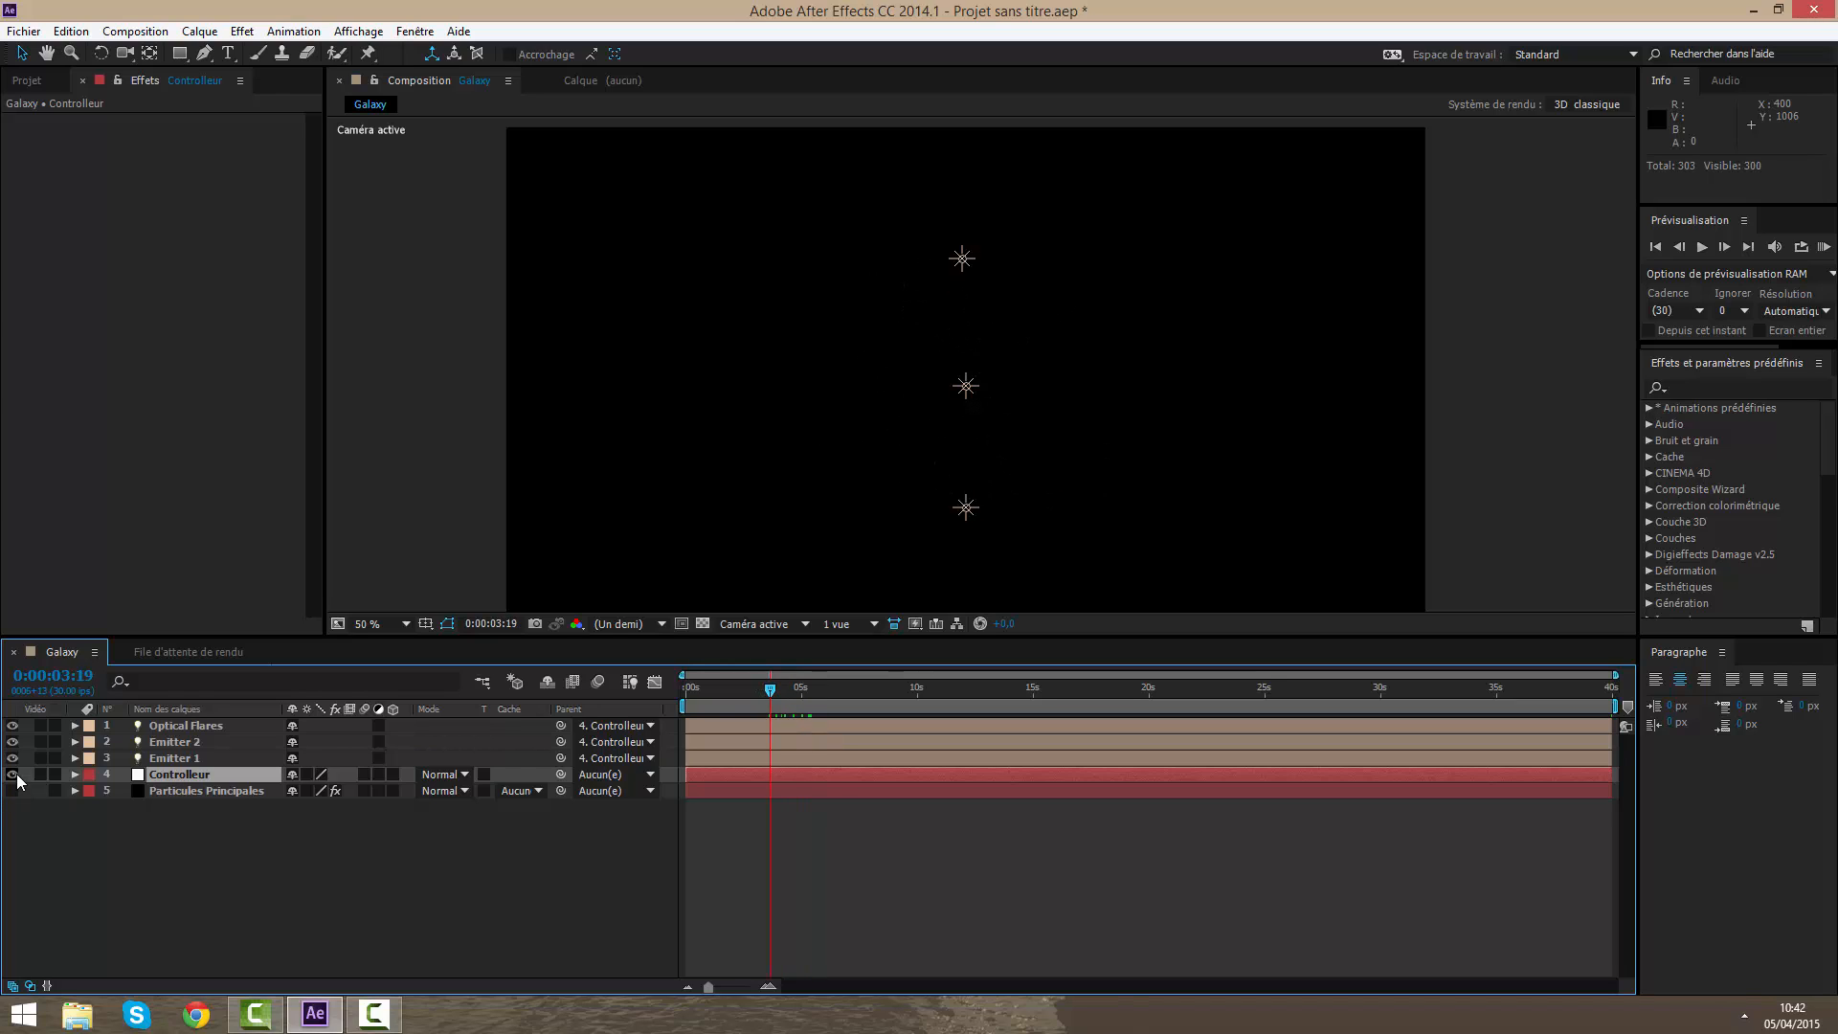
{"action": "left_click", "coordinate": [12, 775]}
{"action": "key", "text": "comma"}
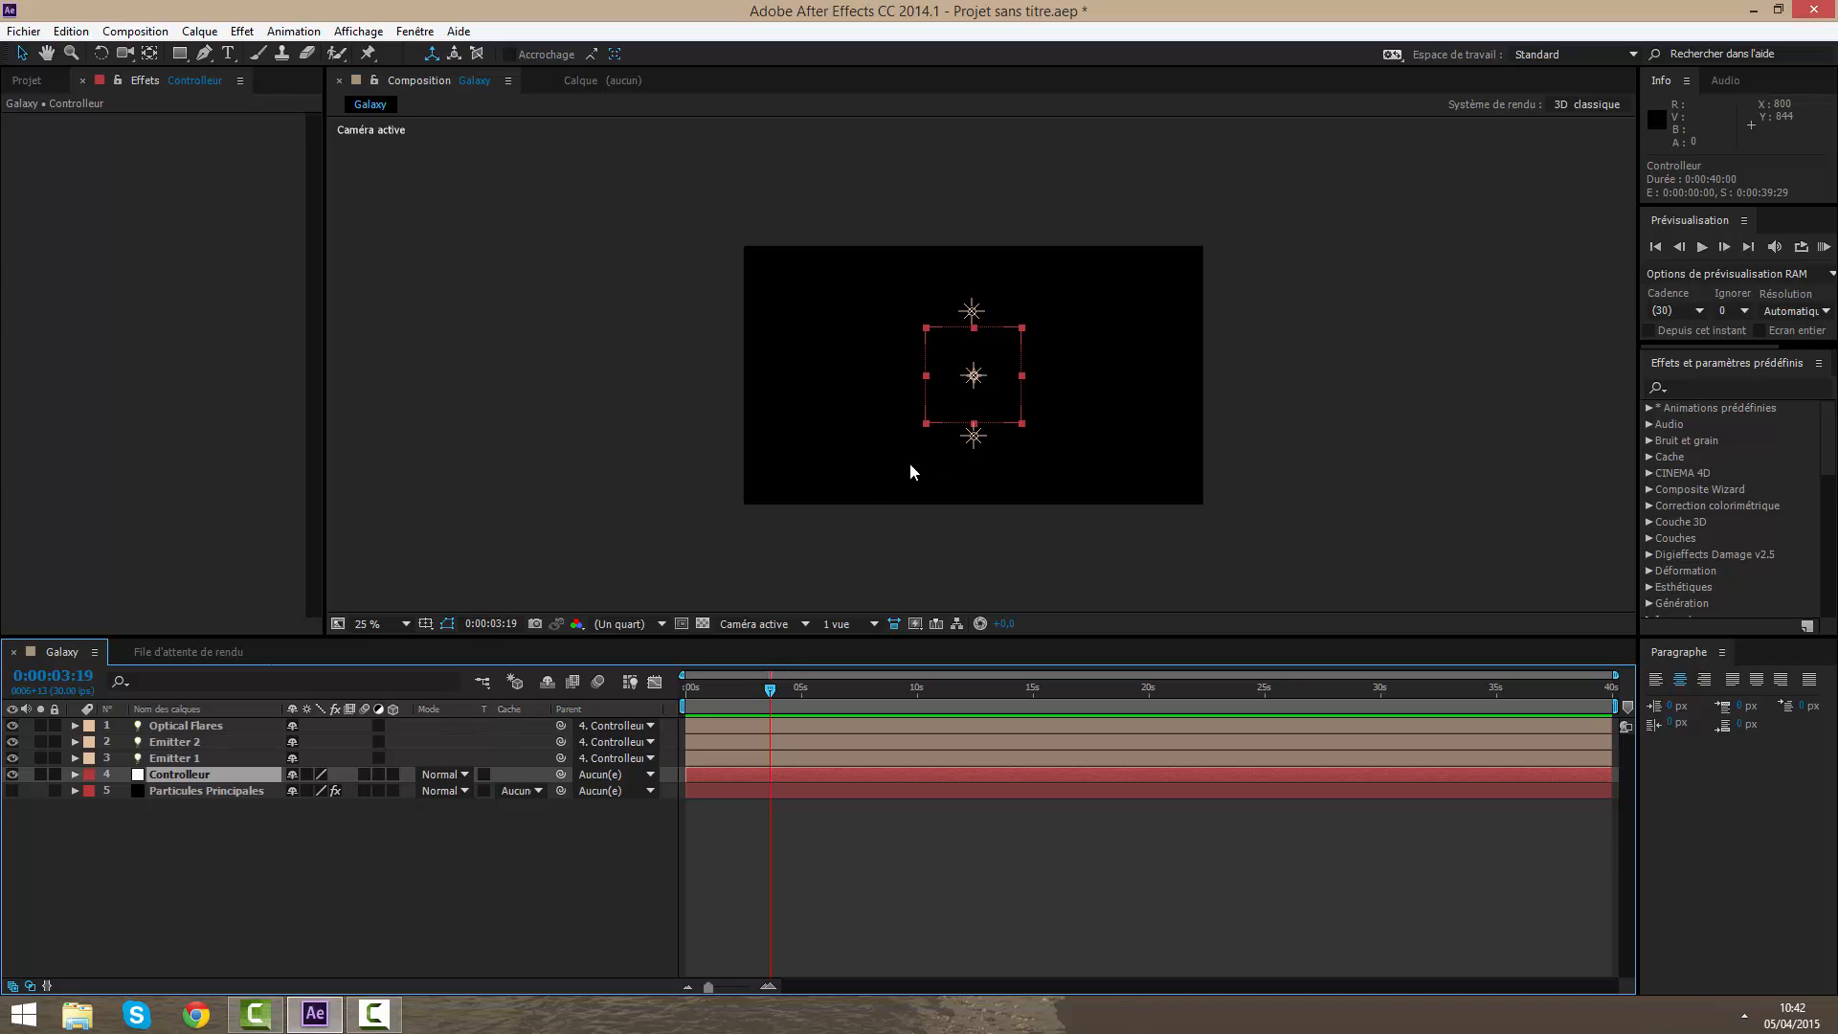
Step: Make the Controlleur null a 3D layer and add a two-node camera named Camera to the composition
{"action": "left_click", "coordinate": [392, 774]}
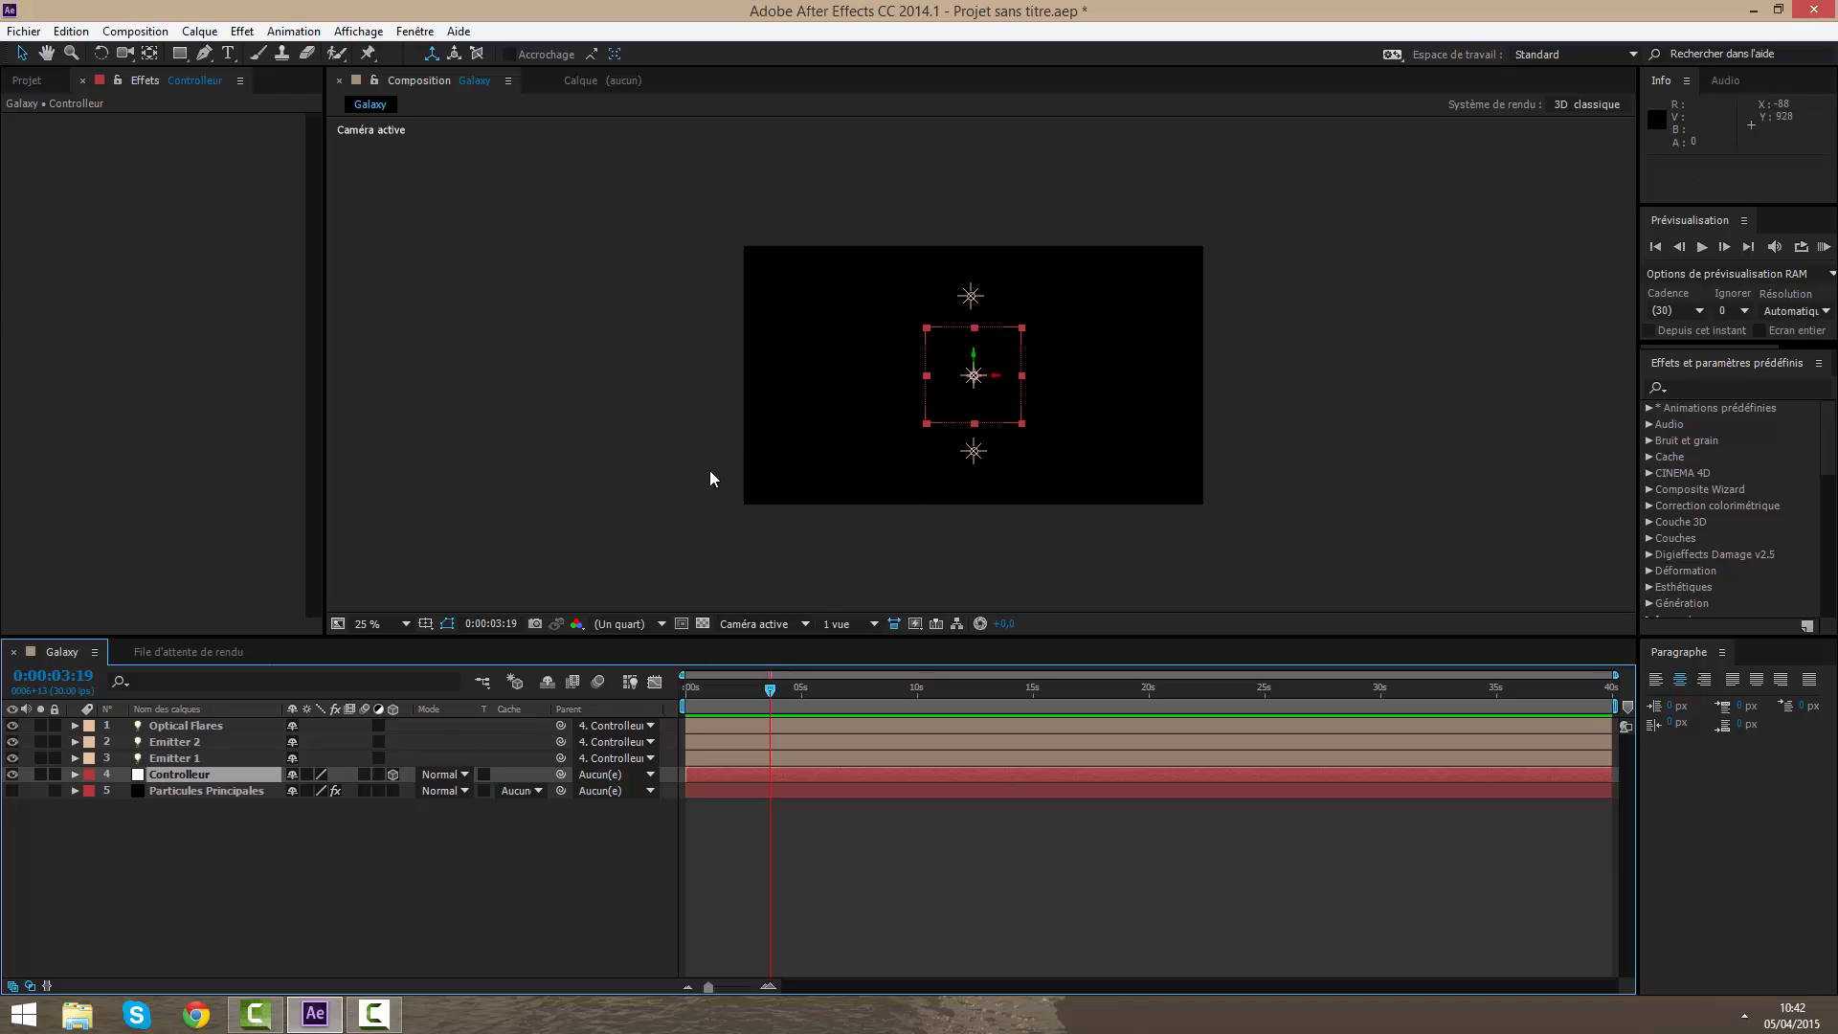
{"action": "right_click", "coordinate": [863, 869]}
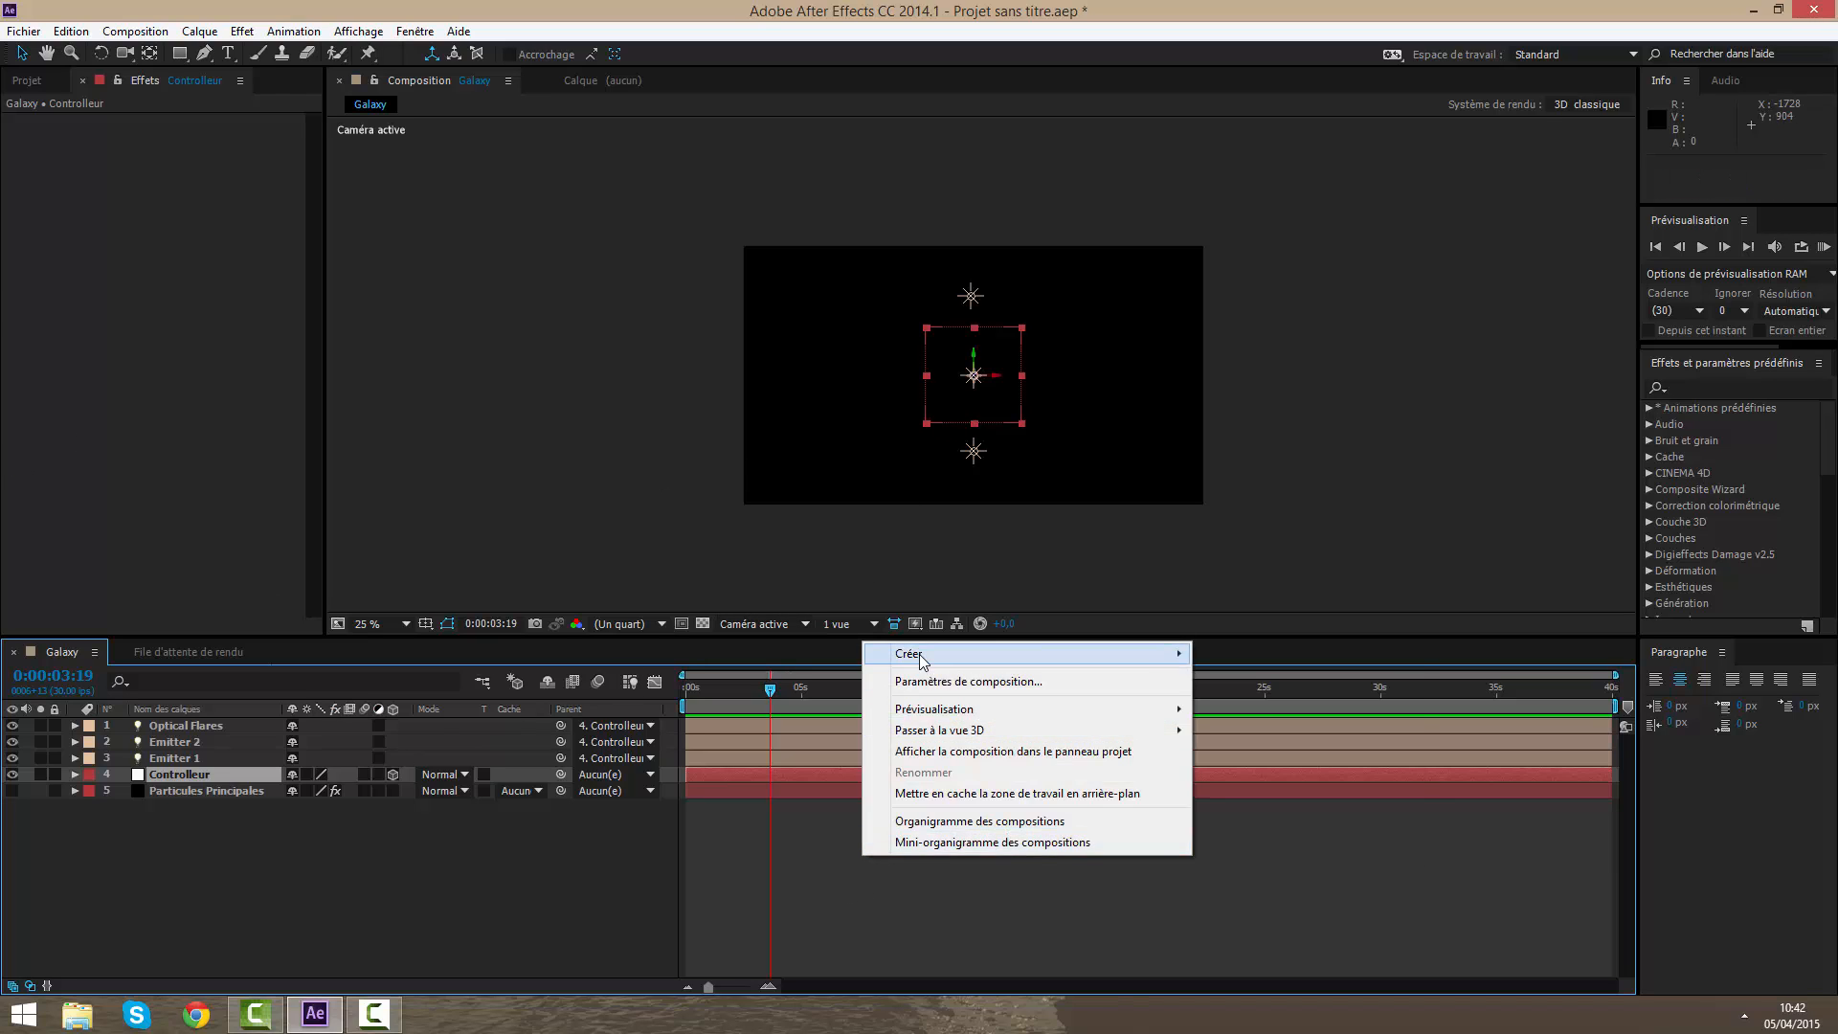
{"action": "mouse_move", "coordinate": [957, 649]}
{"action": "left_click", "coordinate": [1248, 747]}
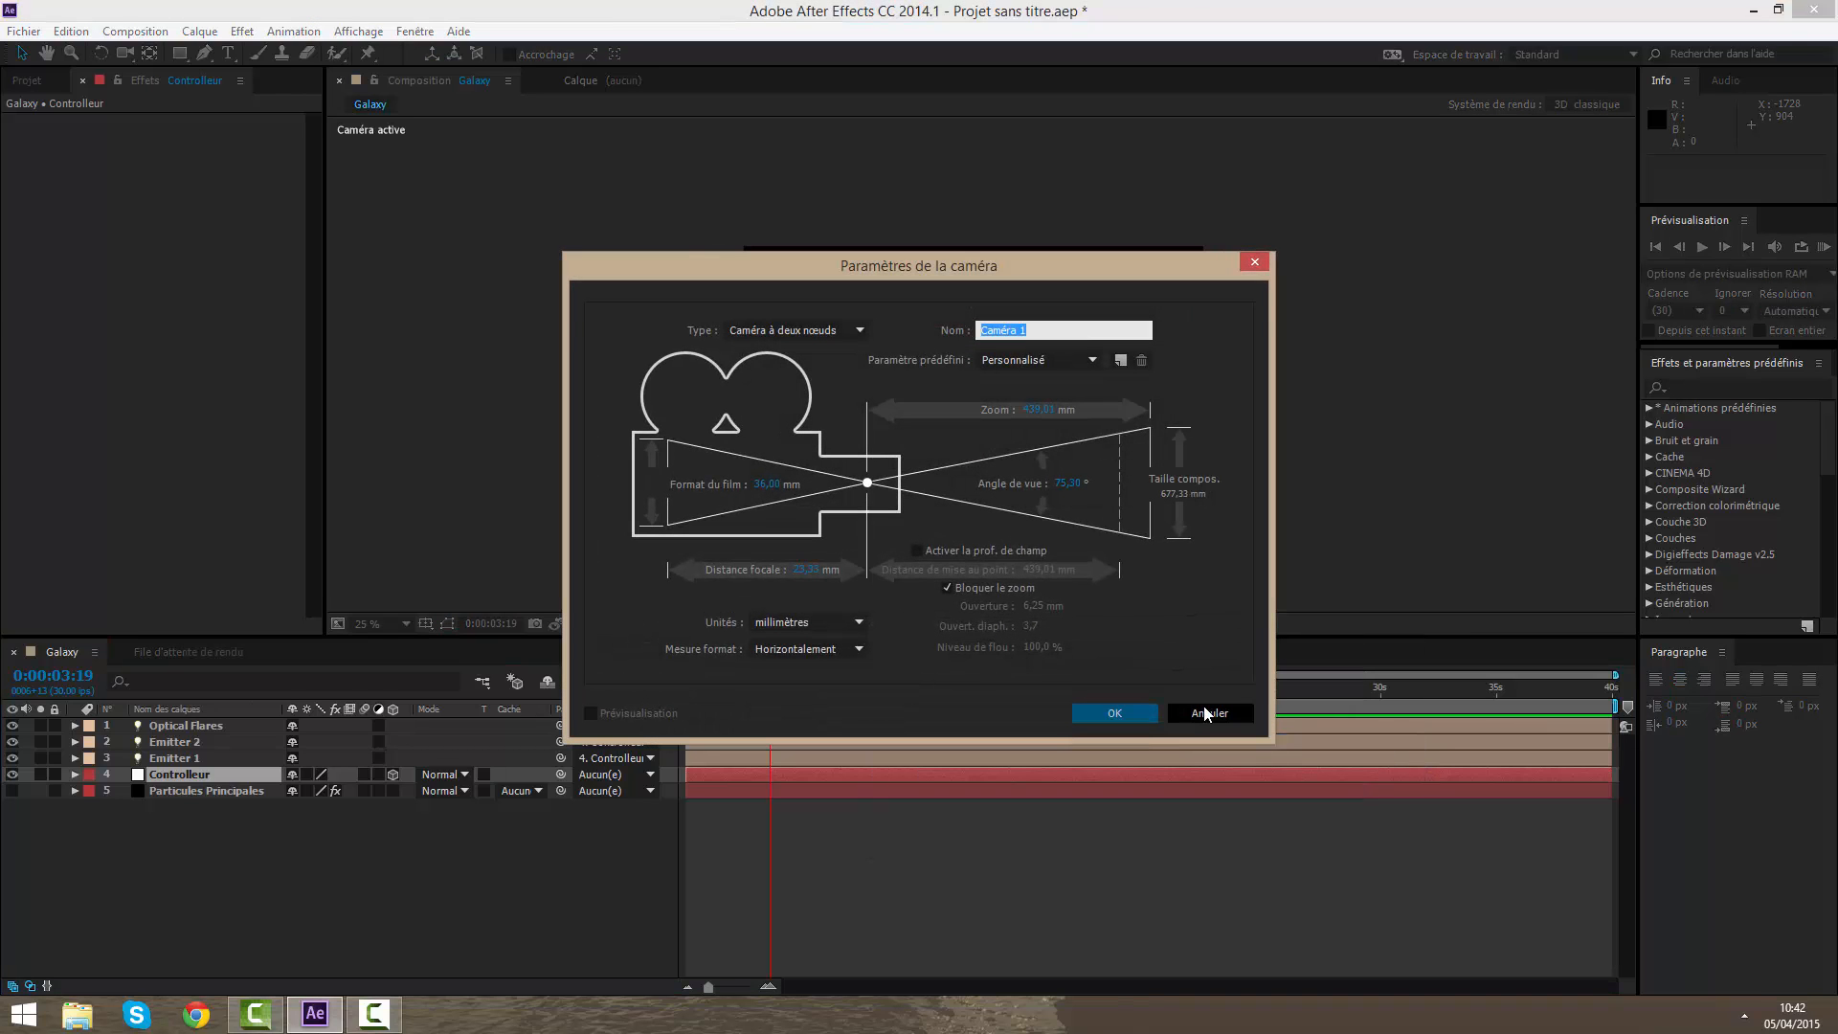
{"action": "type", "text": "Camera"}
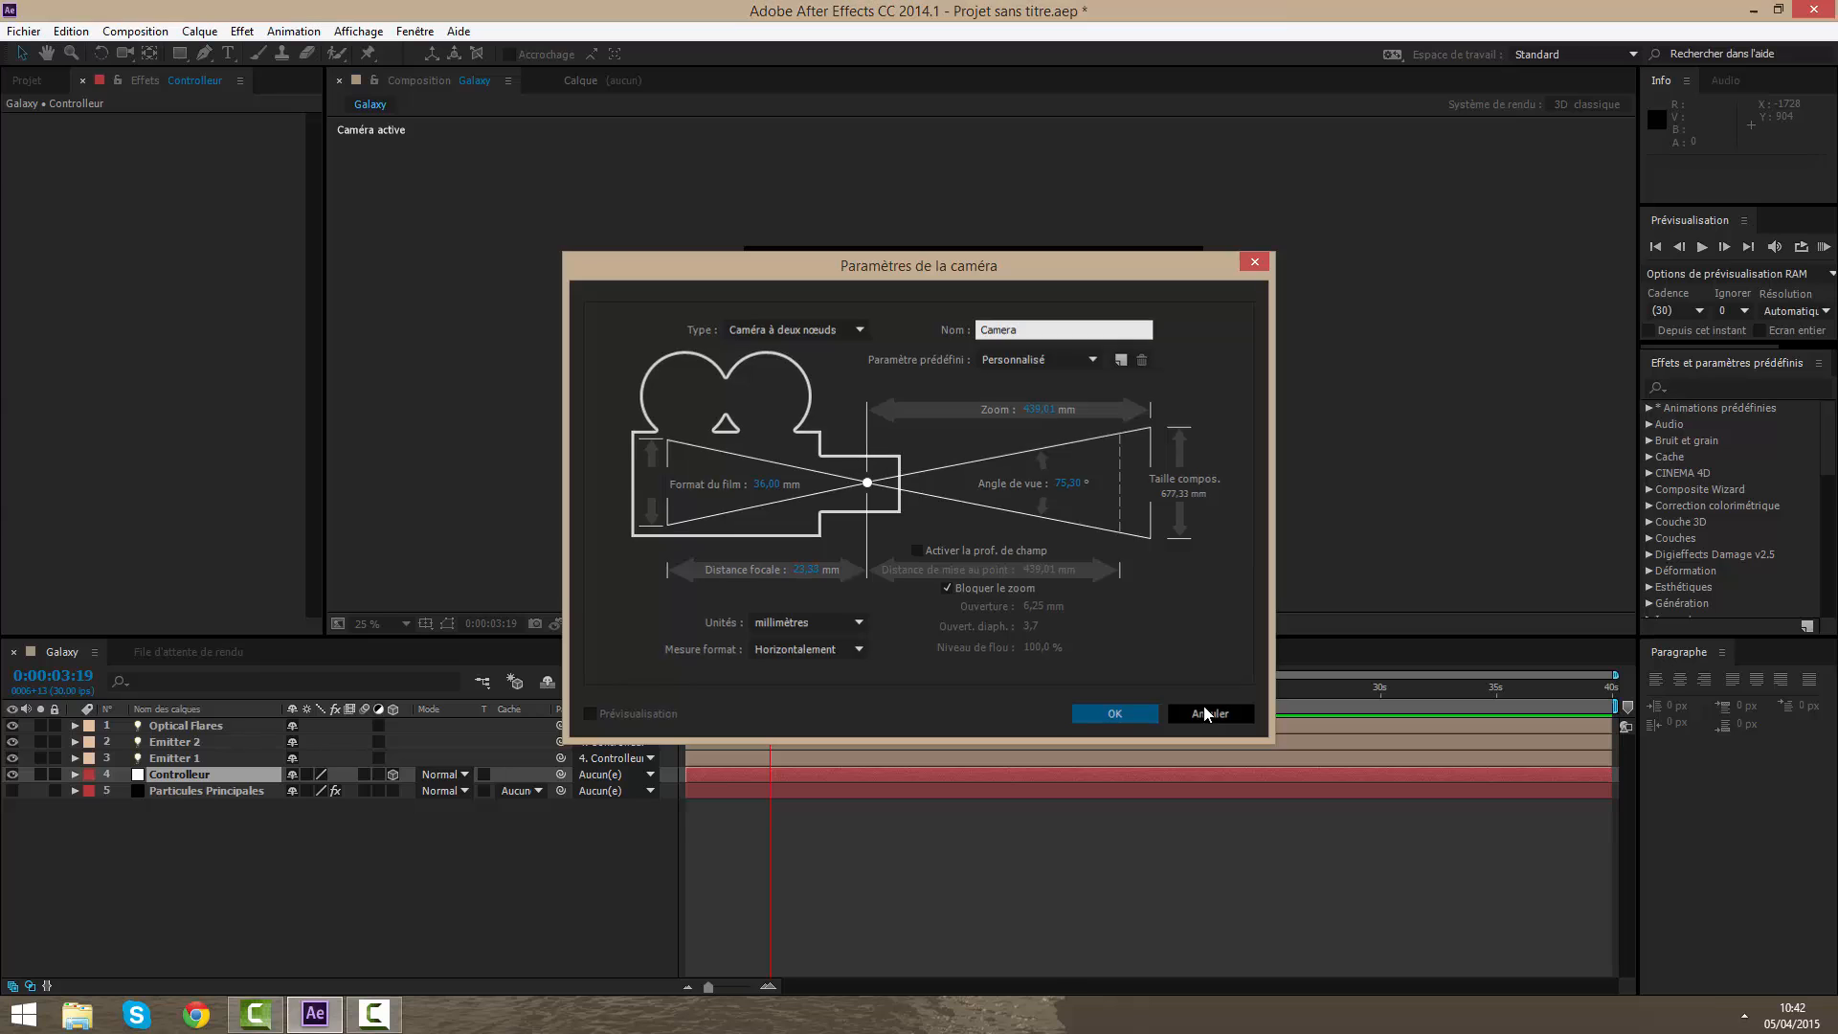
{"action": "key", "text": "Return"}
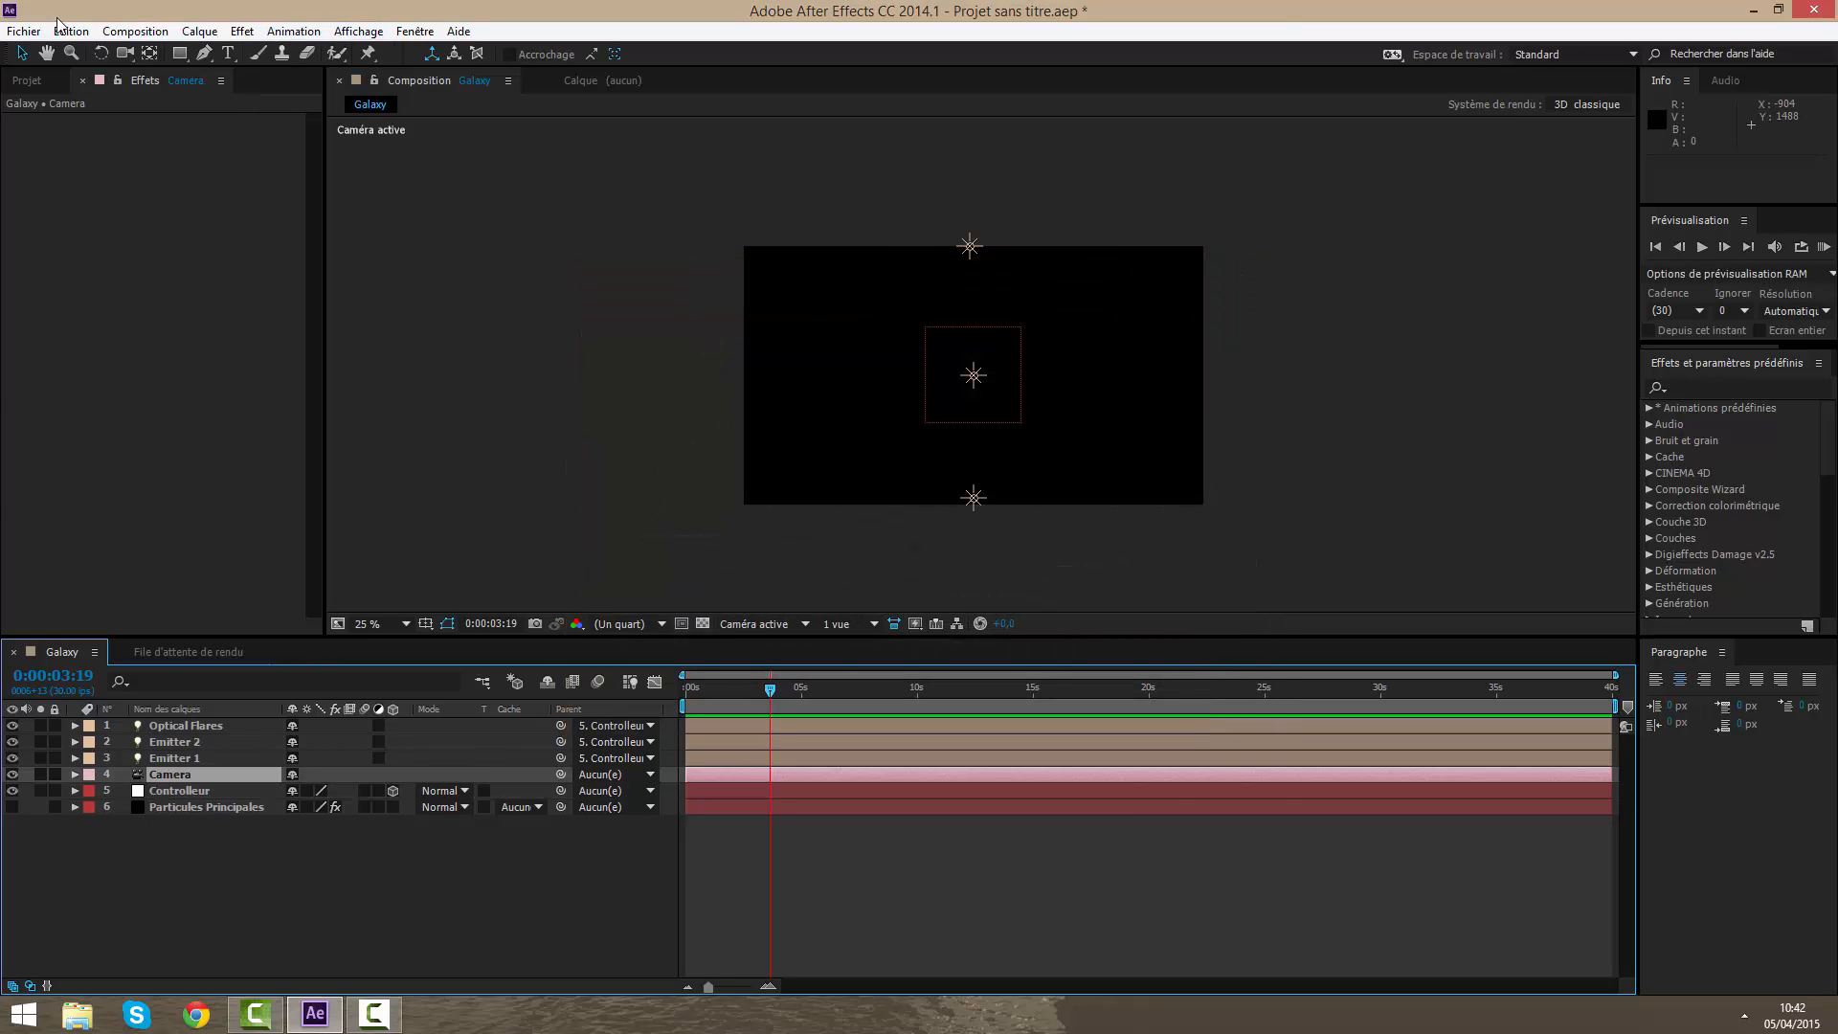
Step: Orbit the camera to a side angle and move the Emitter 1 light along Z toward the Controlleur null's plane
{"action": "left_click", "coordinate": [125, 54]}
{"action": "mouse_move", "coordinate": [1046, 364]}
{"action": "left_mouse_down"}
{"action": "mouse_move", "coordinate": [996, 381]}
{"action": "mouse_move", "coordinate": [980, 469]}
{"action": "mouse_move", "coordinate": [1019, 406]}
{"action": "mouse_move", "coordinate": [1088, 369]}
{"action": "mouse_move", "coordinate": [1034, 366]}
{"action": "left_mouse_up"}
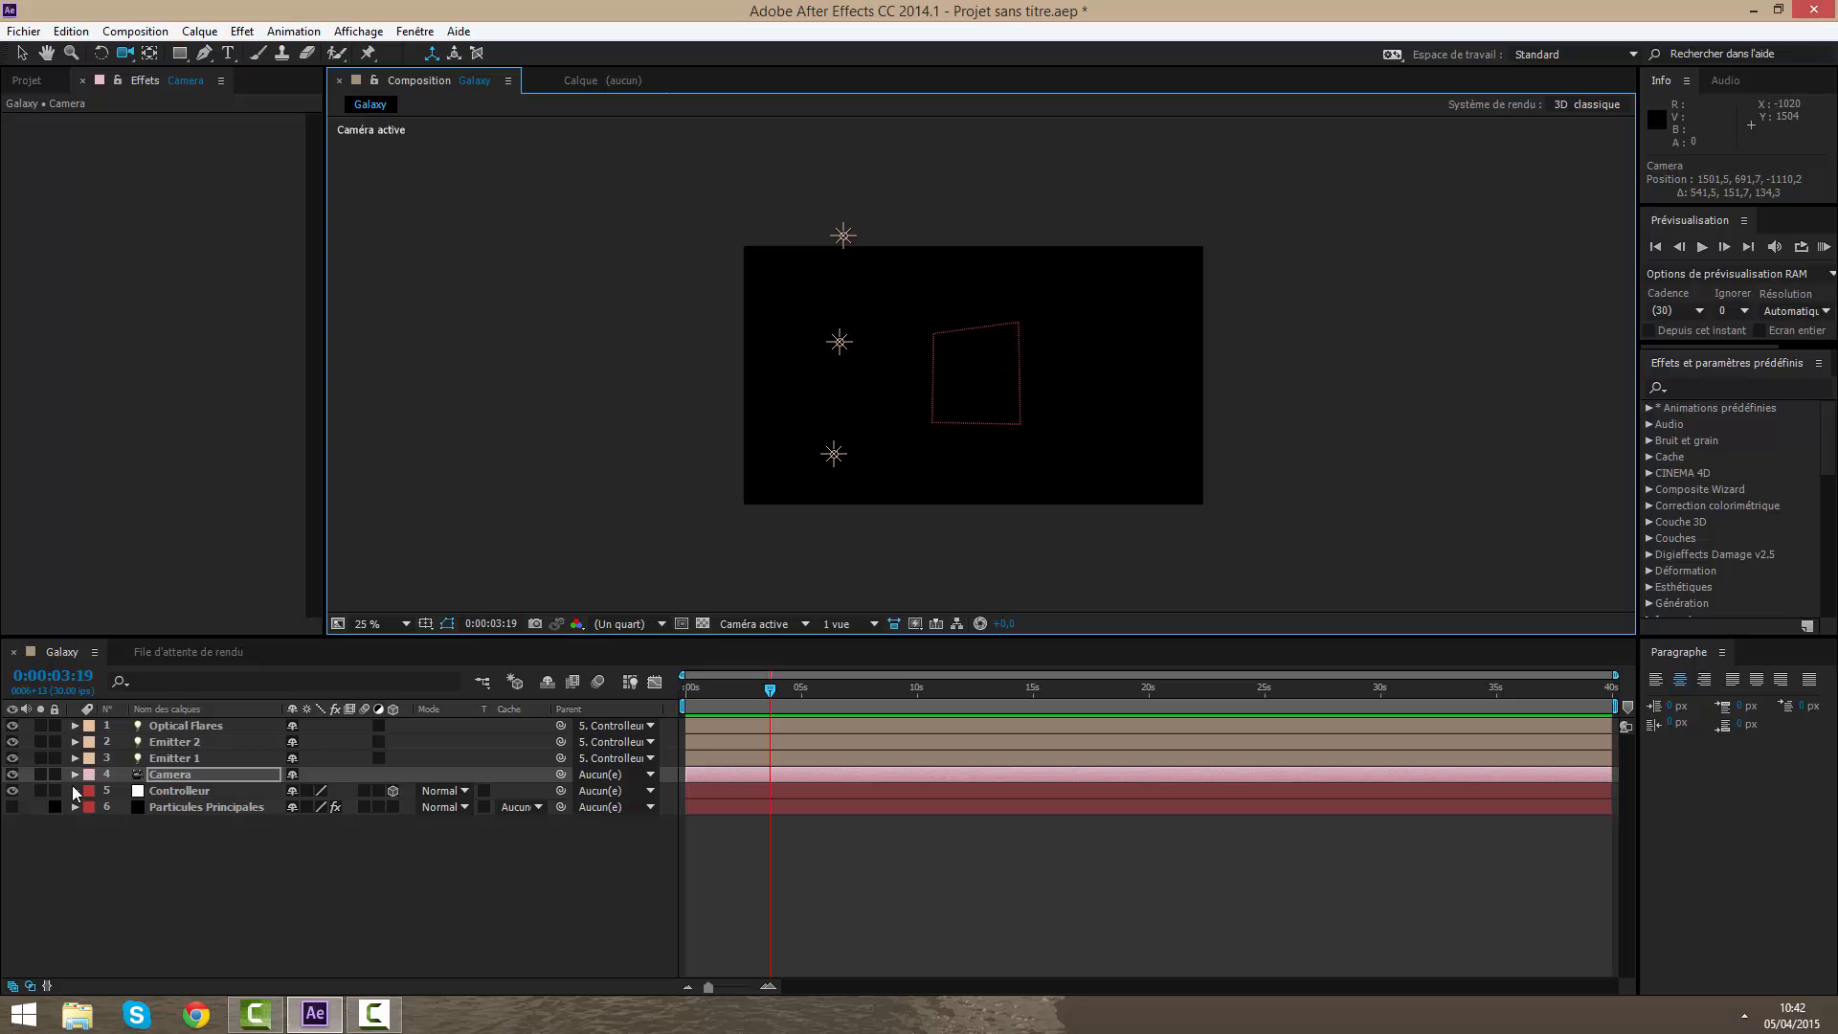
{"action": "left_click", "coordinate": [151, 759]}
{"action": "left_click", "coordinate": [21, 54]}
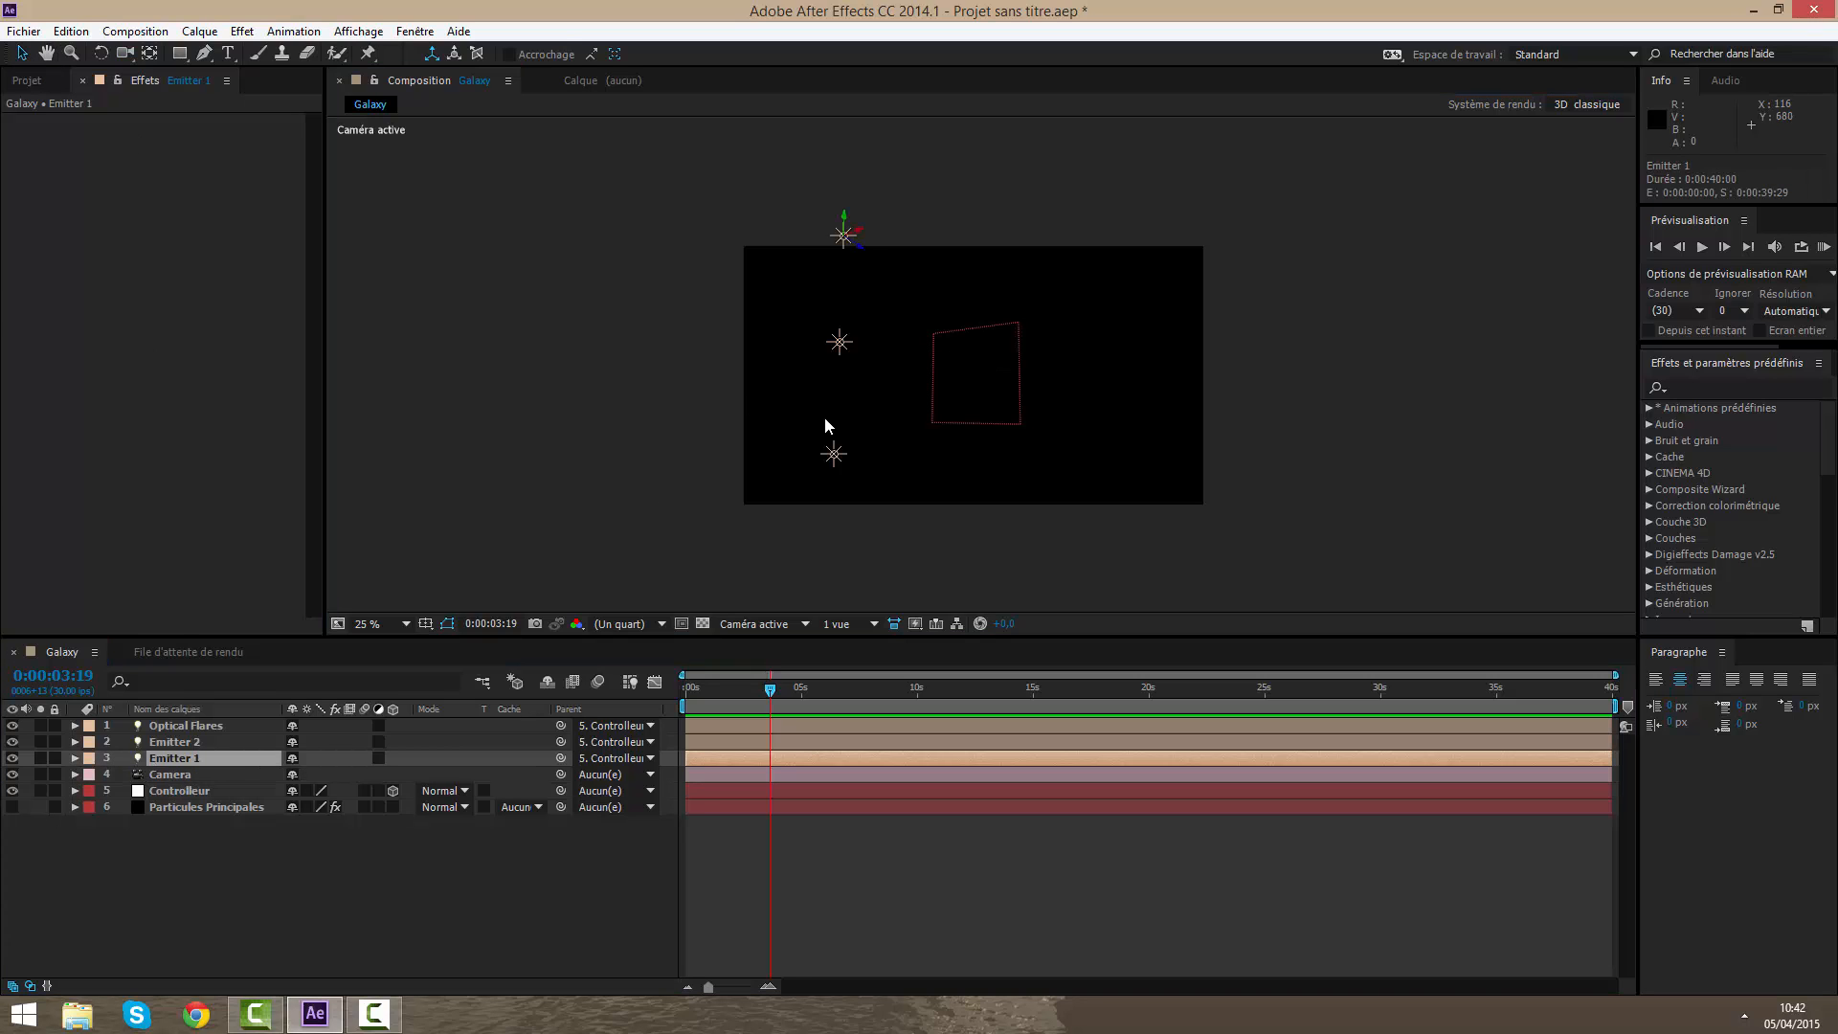
{"action": "left_click_drag", "start_coordinate": [859, 247], "coordinate": [882, 290]}
Step: Try to move the Emitter 2 and Optical Flares lights along Z toward the Controlleur null's plane
{"action": "left_click", "coordinate": [772, 745]}
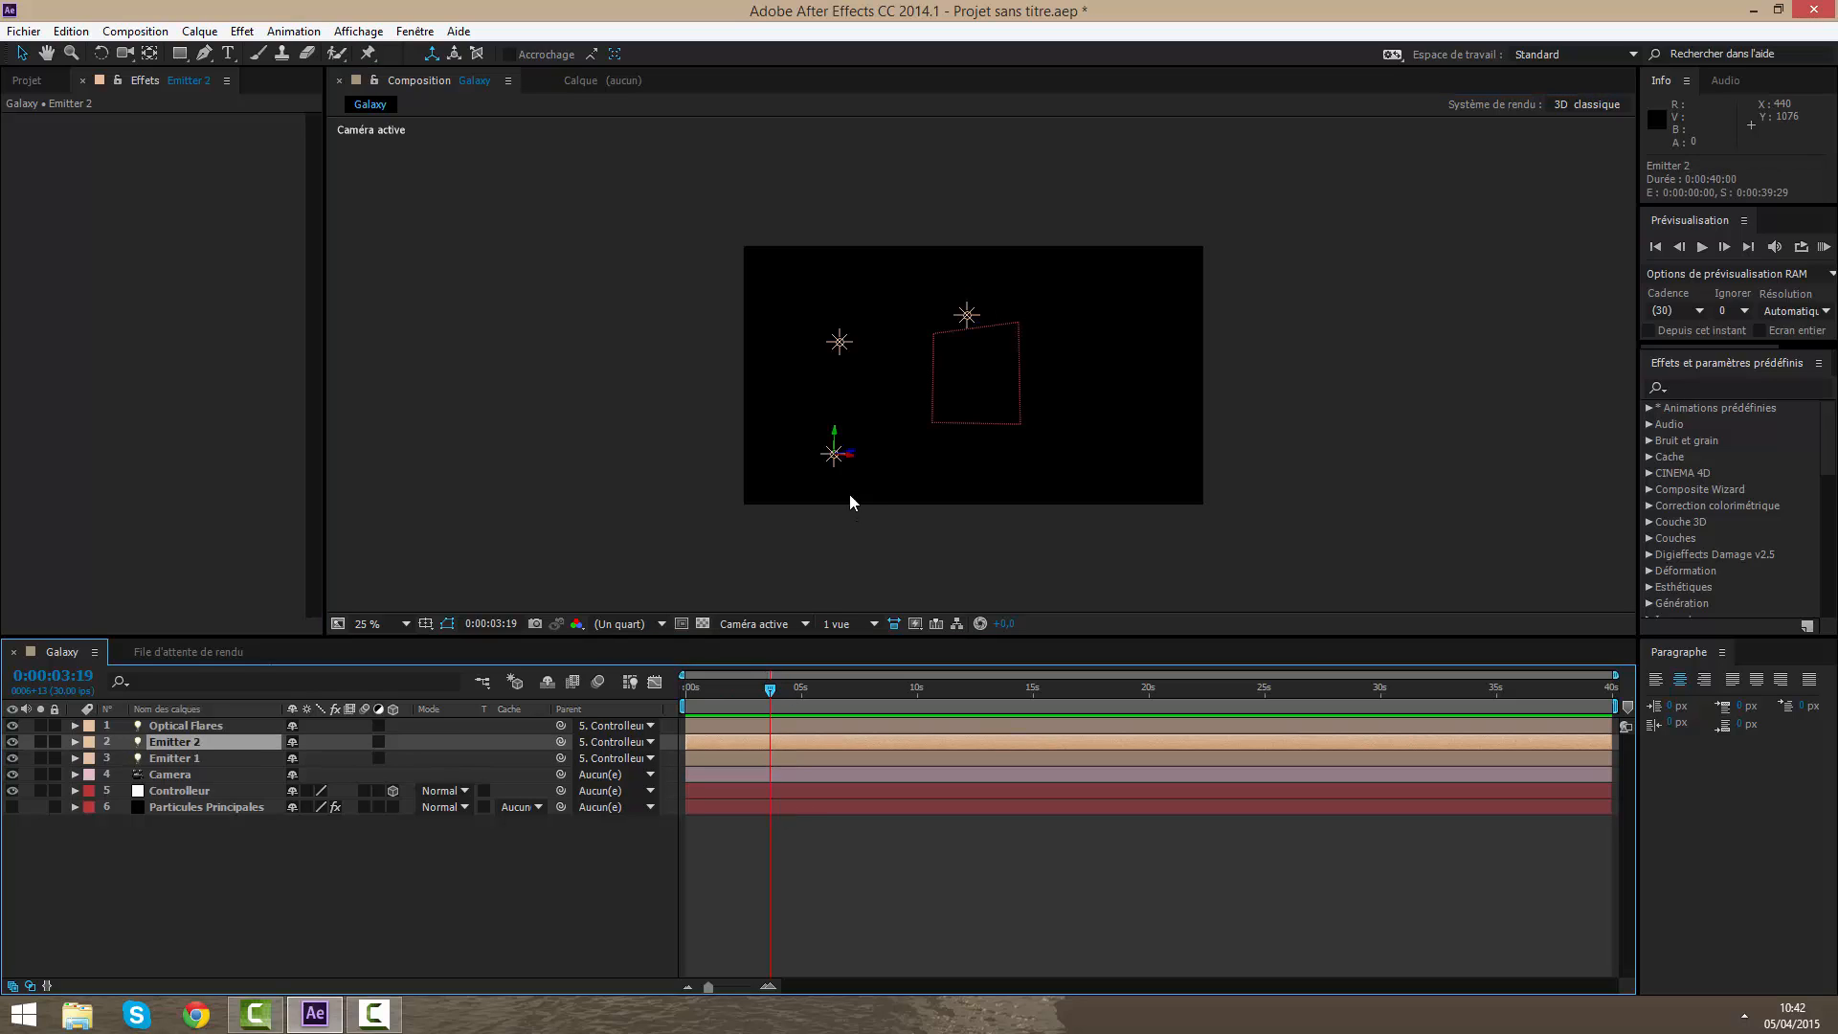
{"action": "left_click_drag", "start_coordinate": [851, 456], "coordinate": [945, 458]}
{"action": "left_click", "coordinate": [761, 727]}
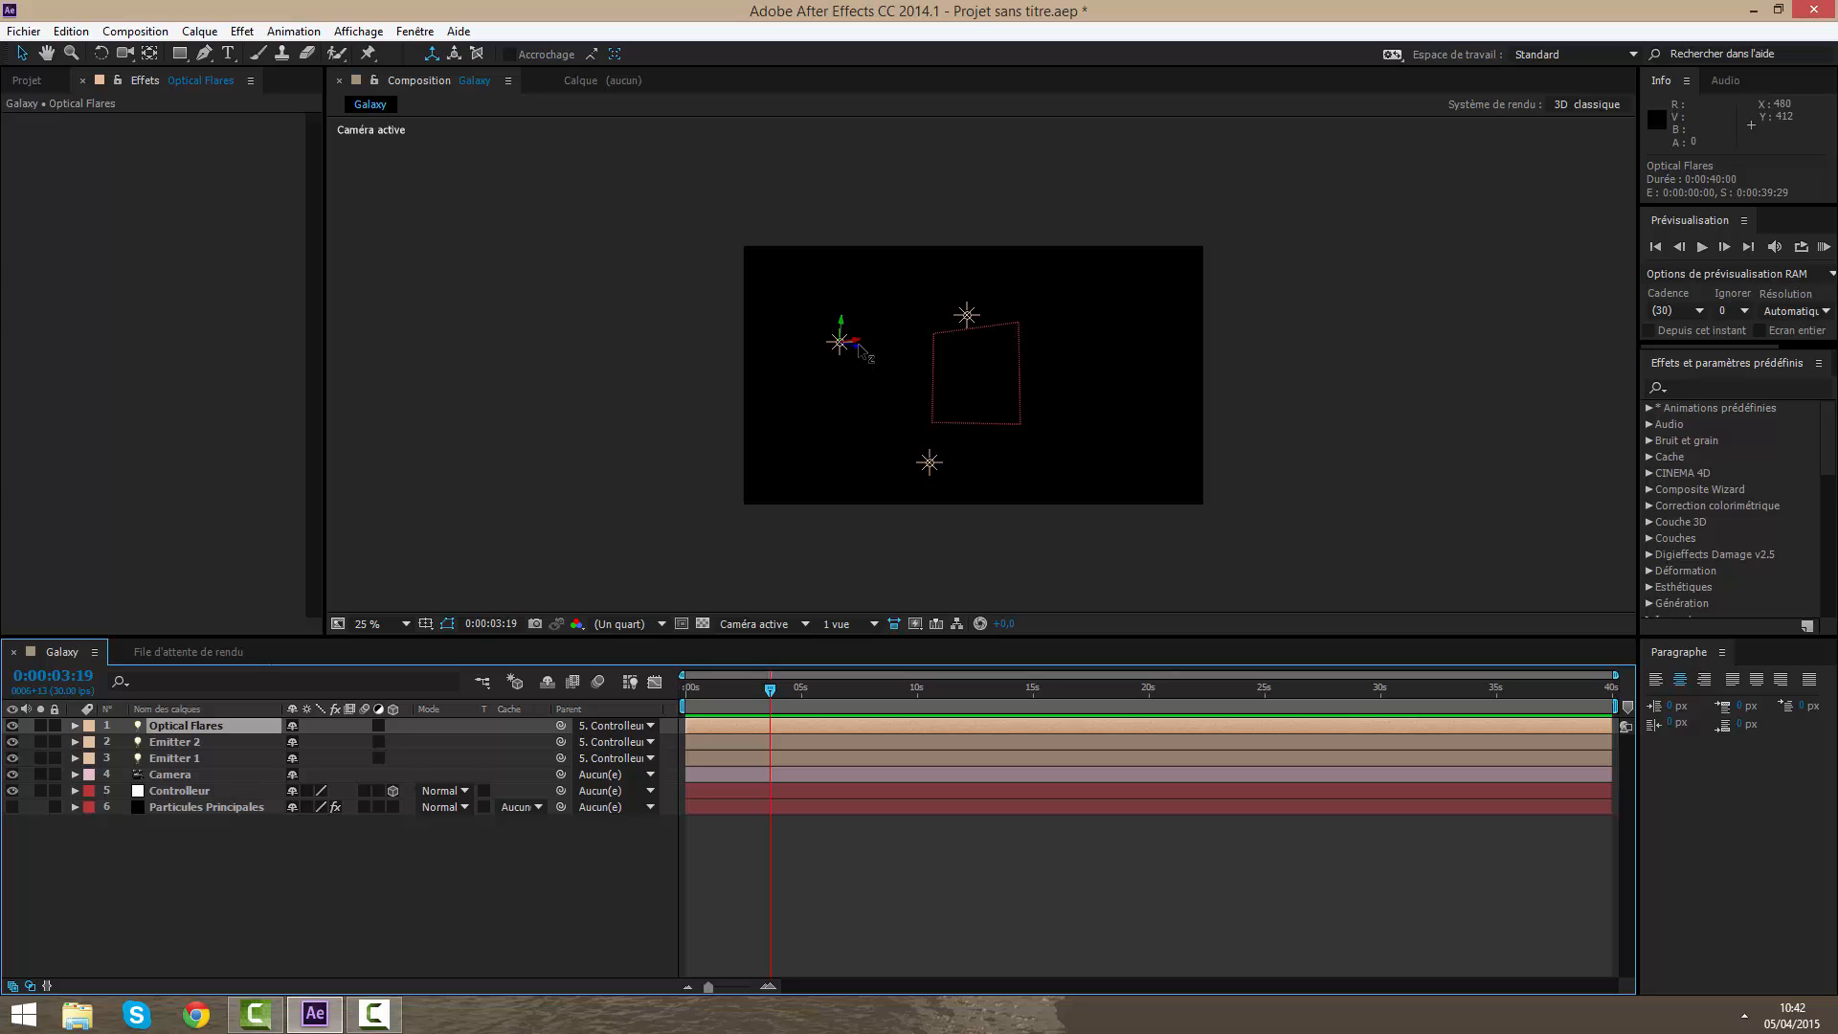
{"action": "left_click_drag", "start_coordinate": [861, 346], "coordinate": [880, 364]}
Step: Orbit the camera above the lights to check their alignment, and undo back to before the Emitter 2 move
{"action": "left_click", "coordinate": [217, 773]}
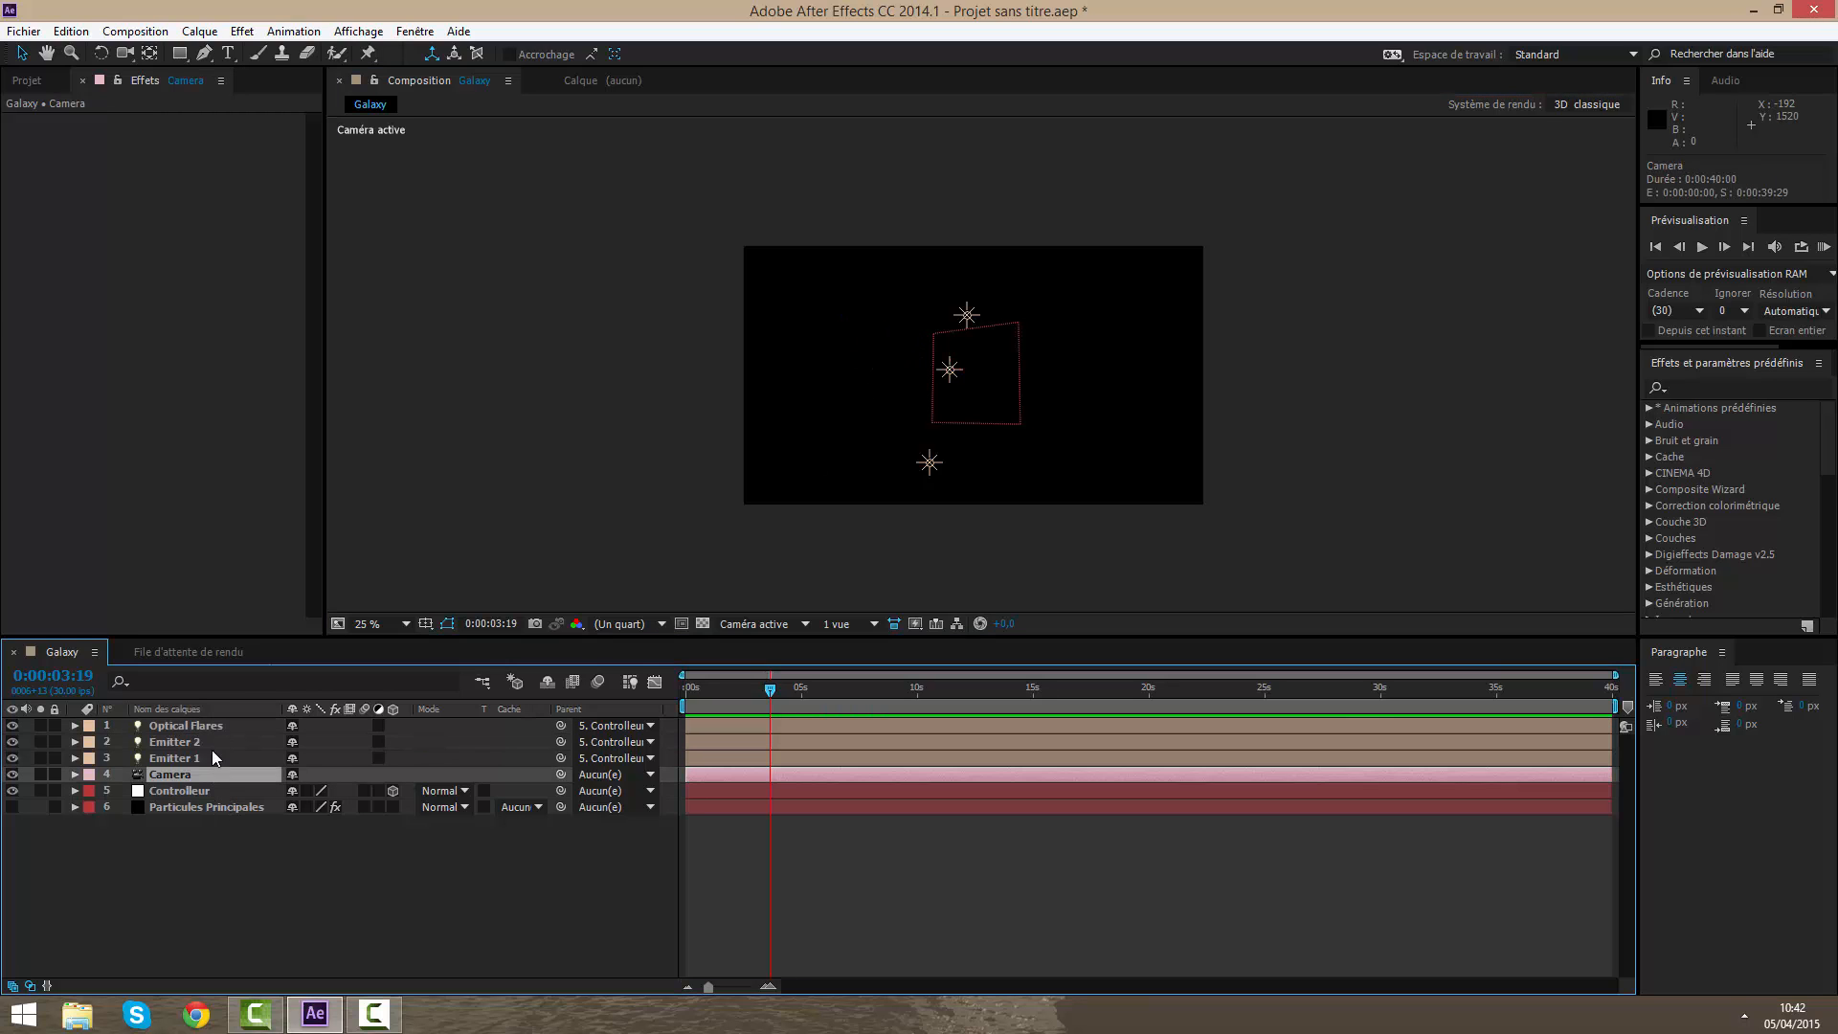
{"action": "left_click", "coordinate": [130, 53]}
{"action": "left_click_drag", "start_coordinate": [1161, 497], "coordinate": [1086, 501]}
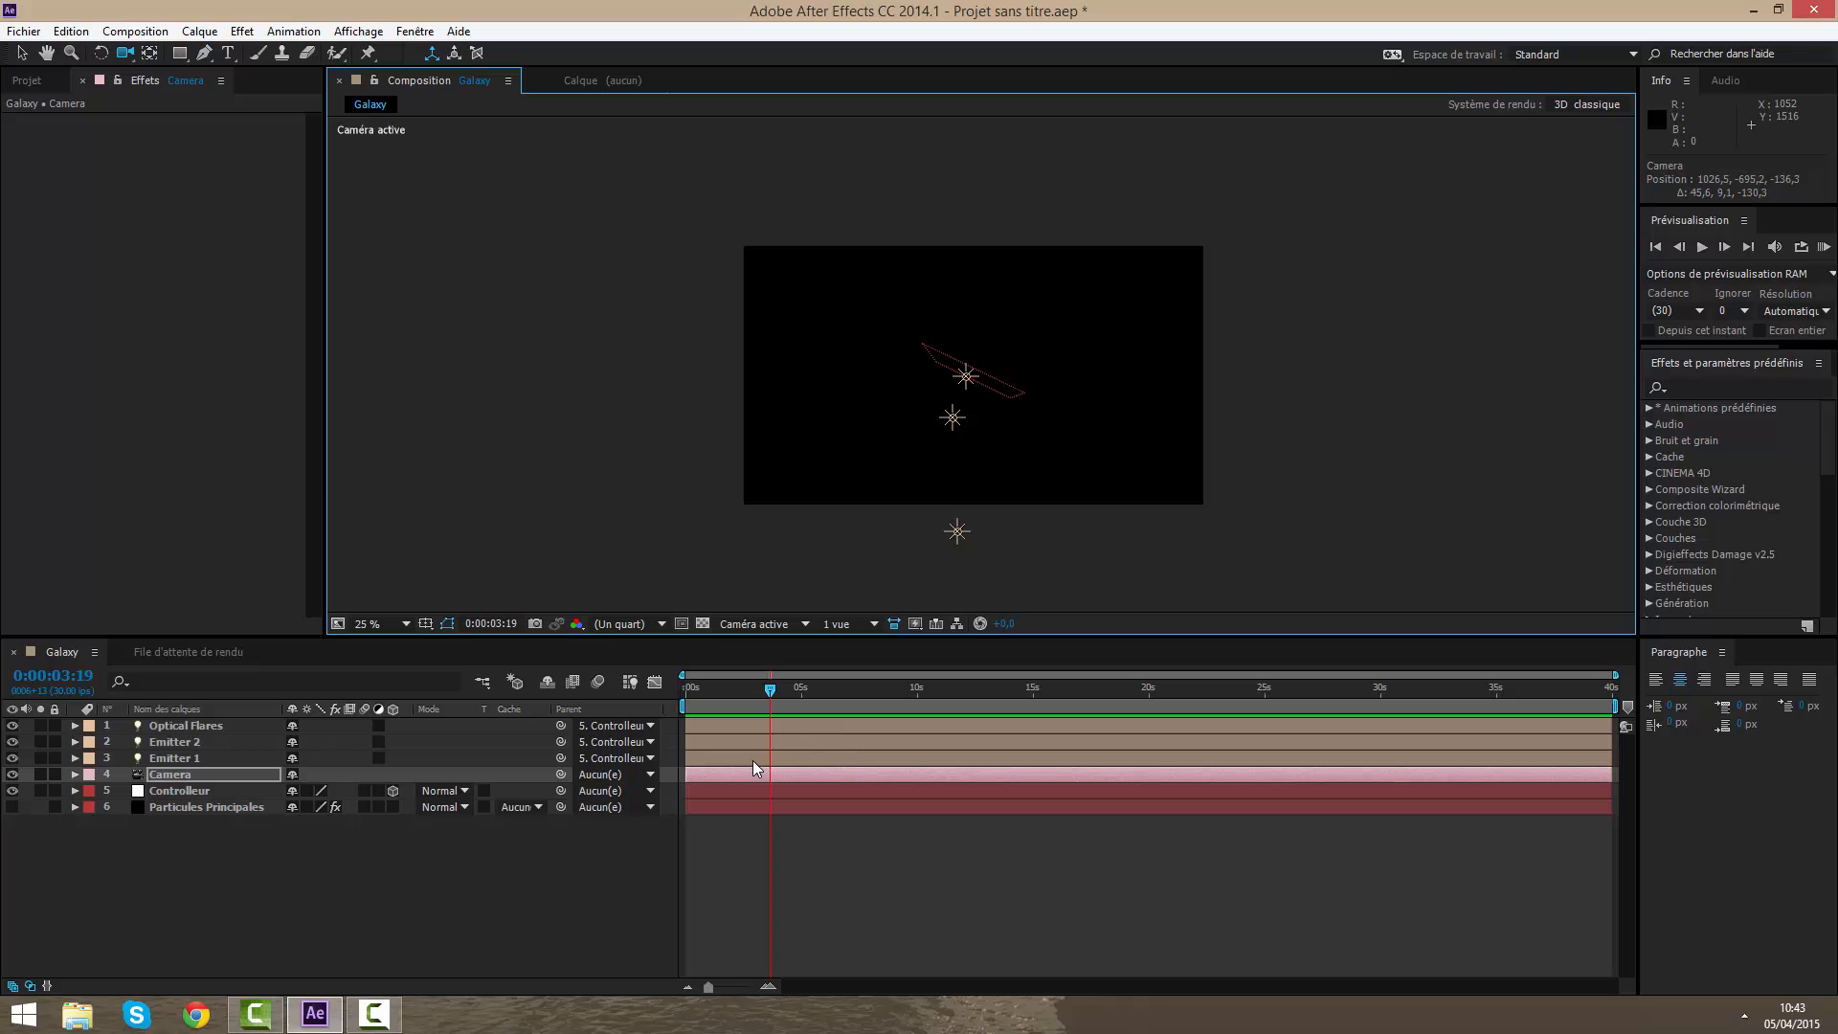
{"action": "key", "text": "ctrl+z"}
{"action": "key", "text": "ctrl+z"}
{"action": "key", "text": "ctrl+Down"}
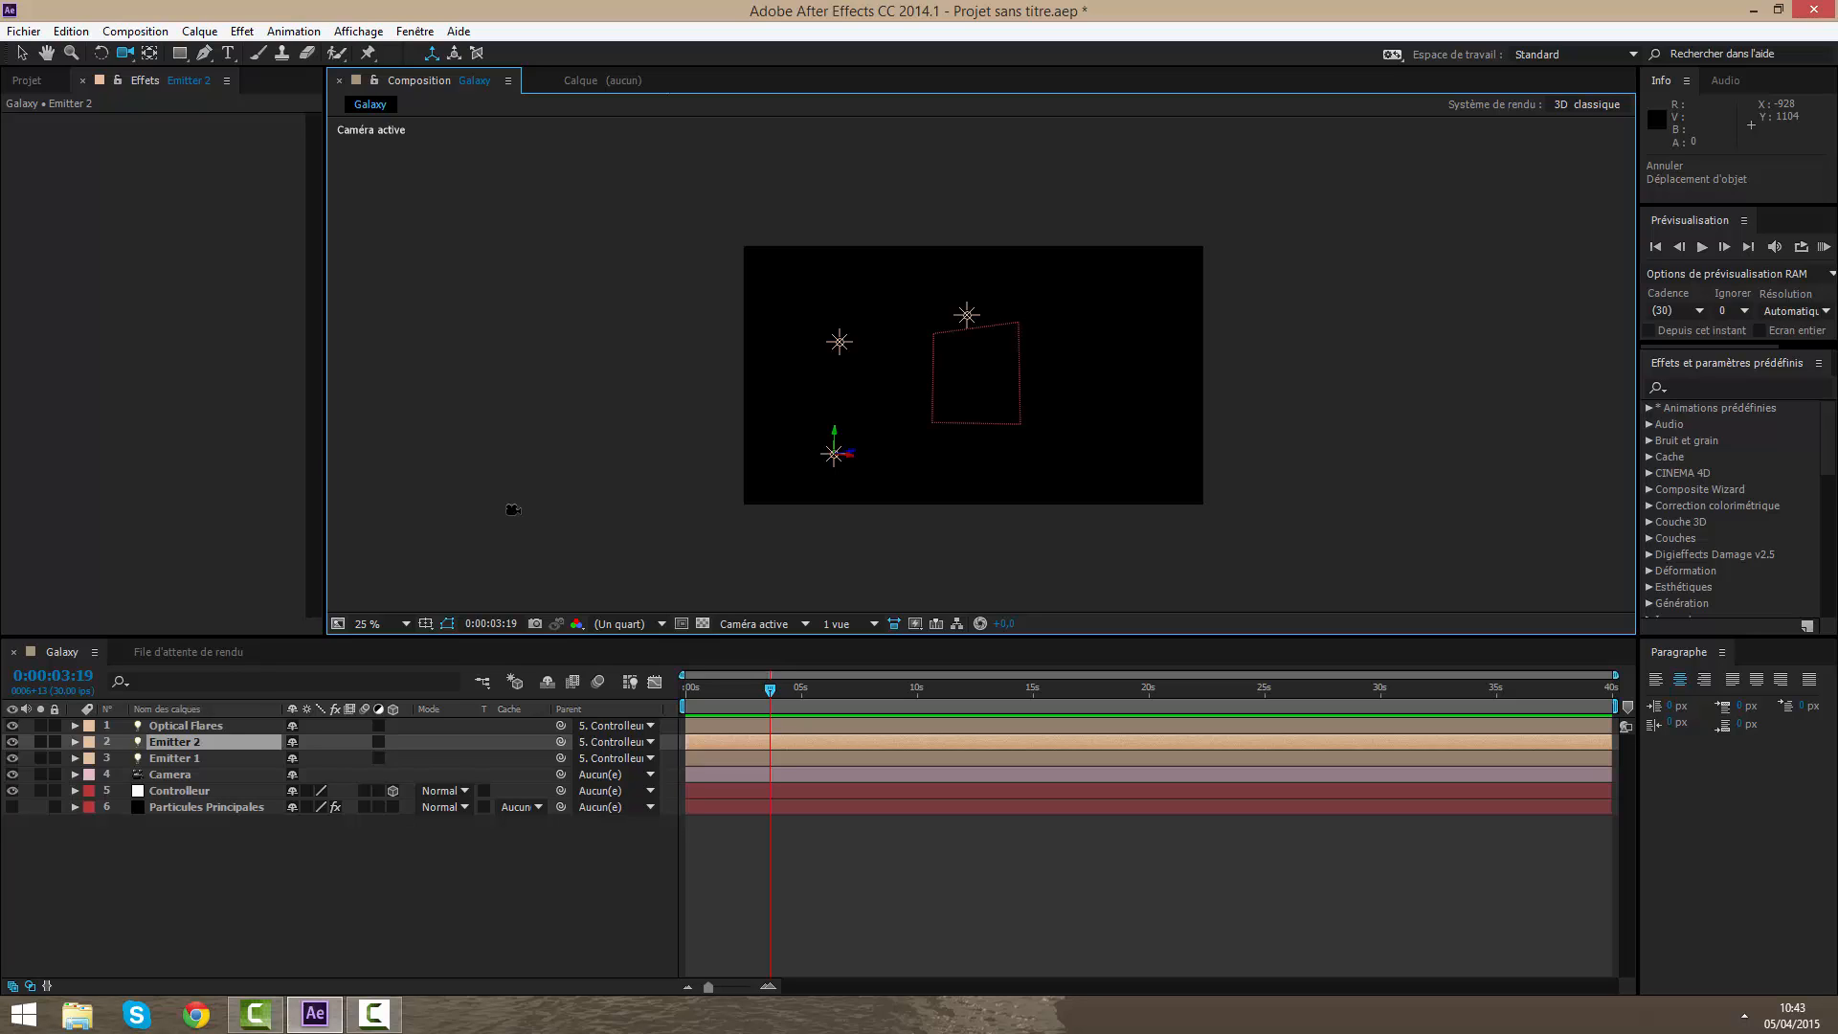
Step: Move the Emitter 2 light along Z to about 1, orbiting the camera overhead to align it with the Controlleur null's plane
{"action": "key", "text": "v"}
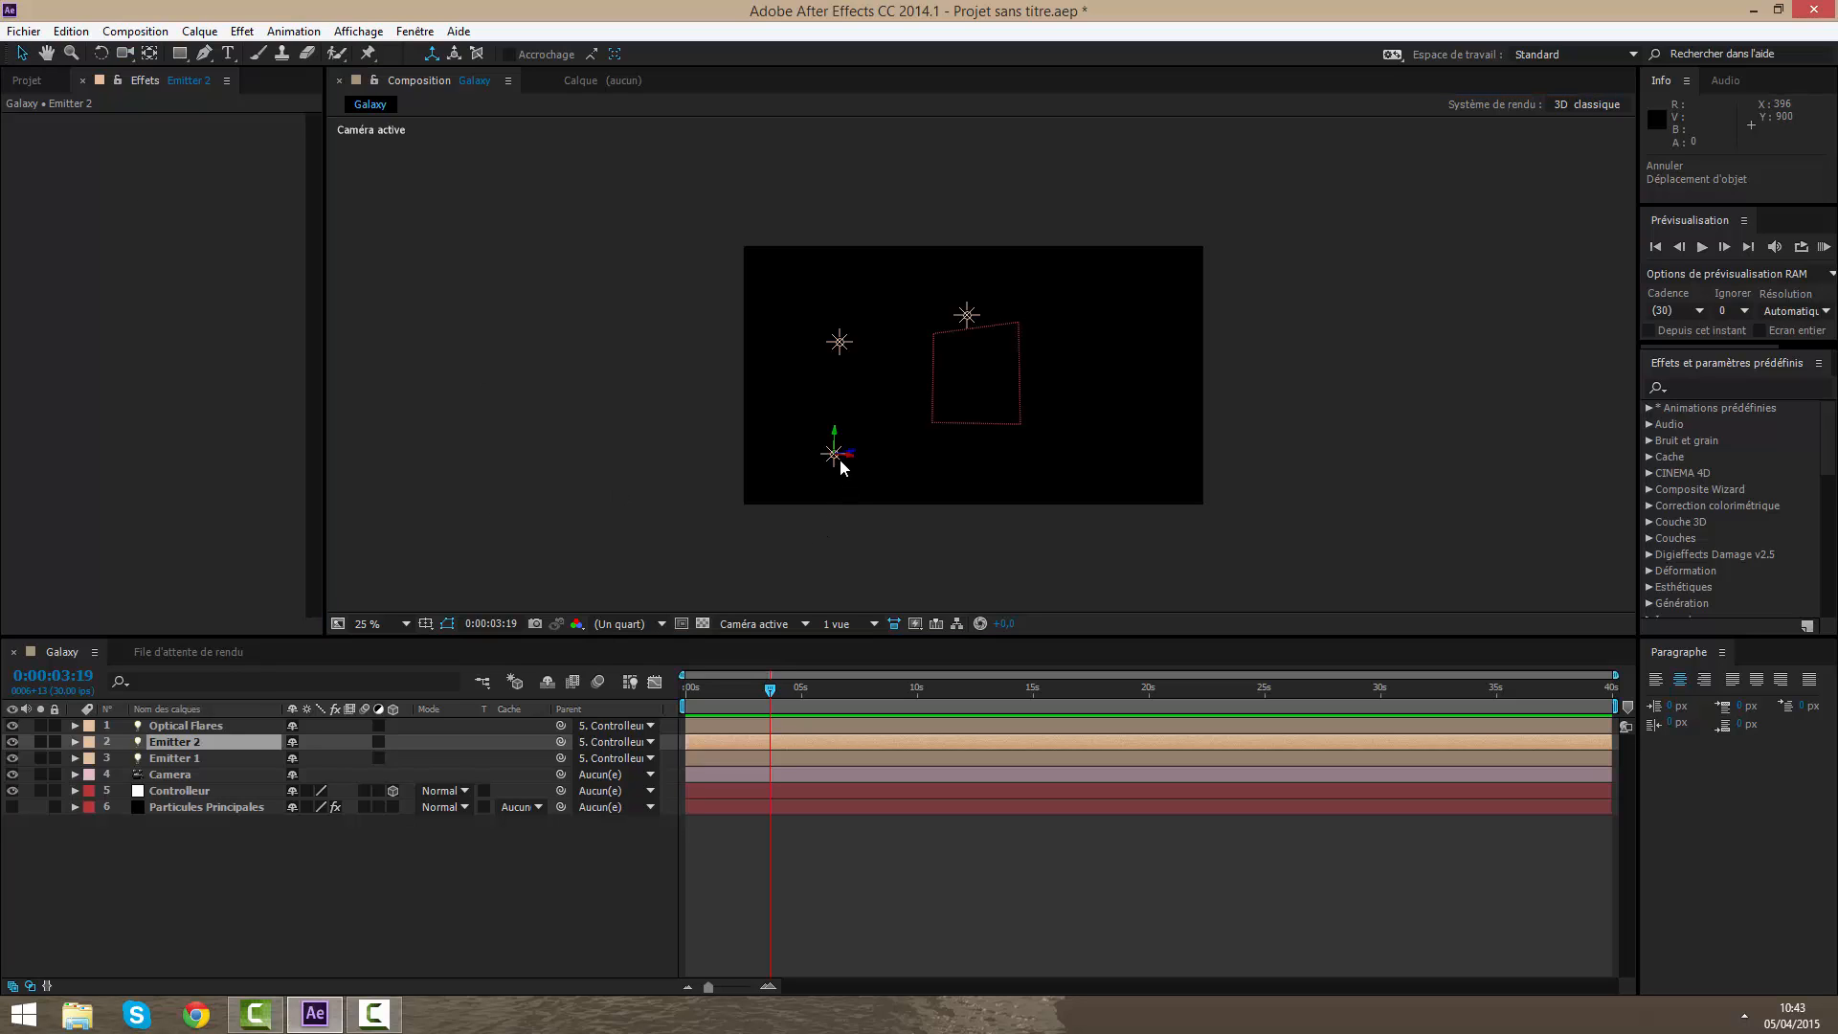
{"action": "left_click_drag", "start_coordinate": [850, 458], "coordinate": [865, 457]}
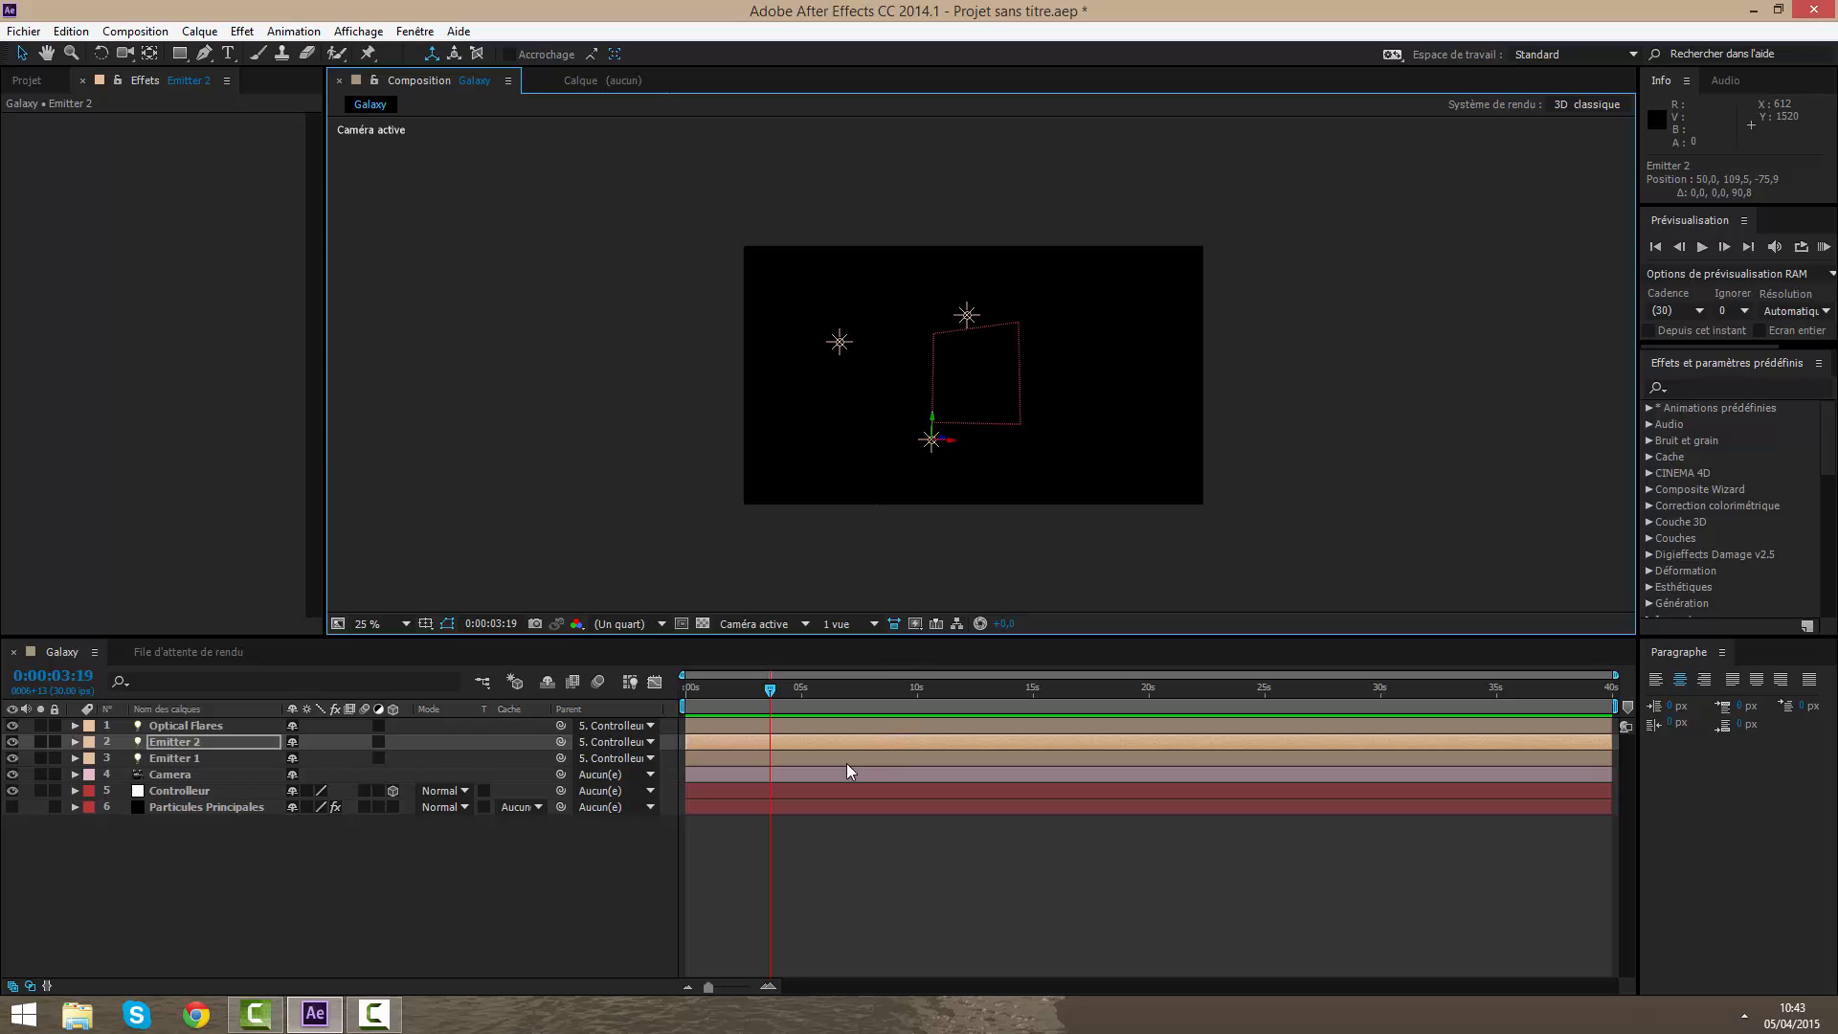
{"action": "left_click", "coordinate": [203, 773]}
{"action": "left_click", "coordinate": [199, 728]}
{"action": "left_click", "coordinate": [125, 53]}
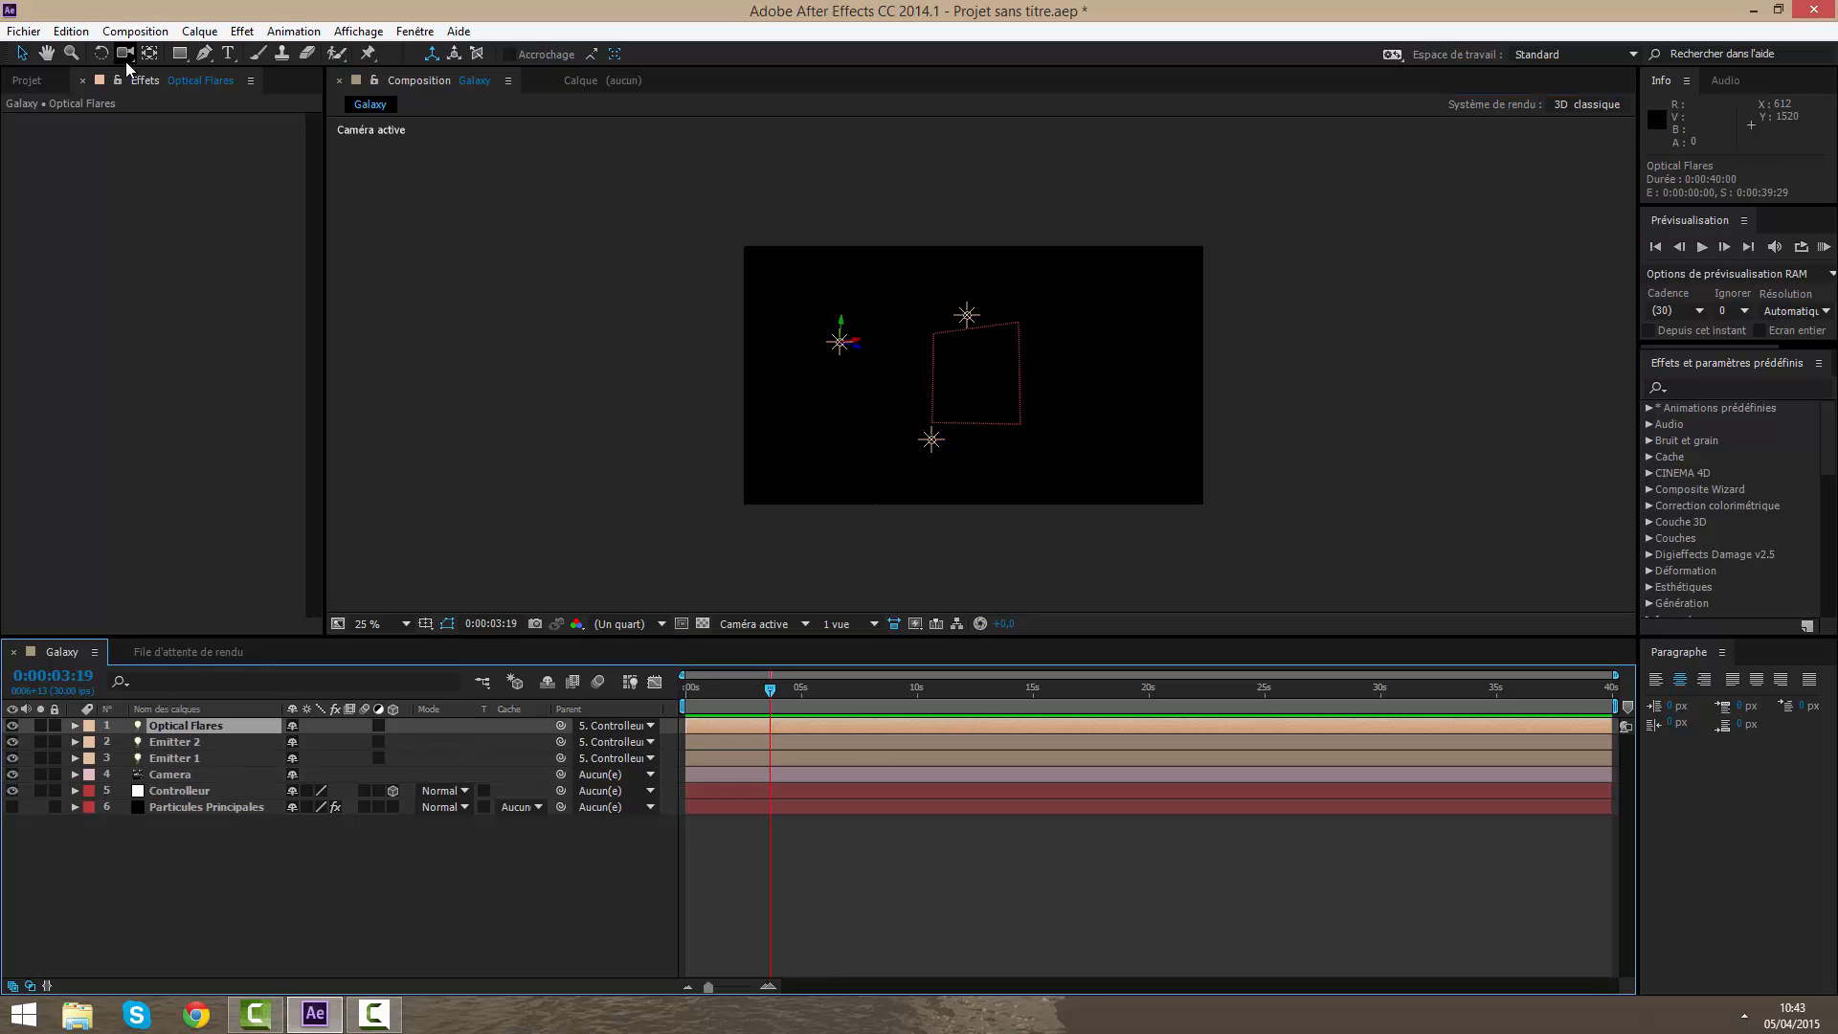
{"action": "left_click_drag", "start_coordinate": [921, 419], "coordinate": [910, 575]}
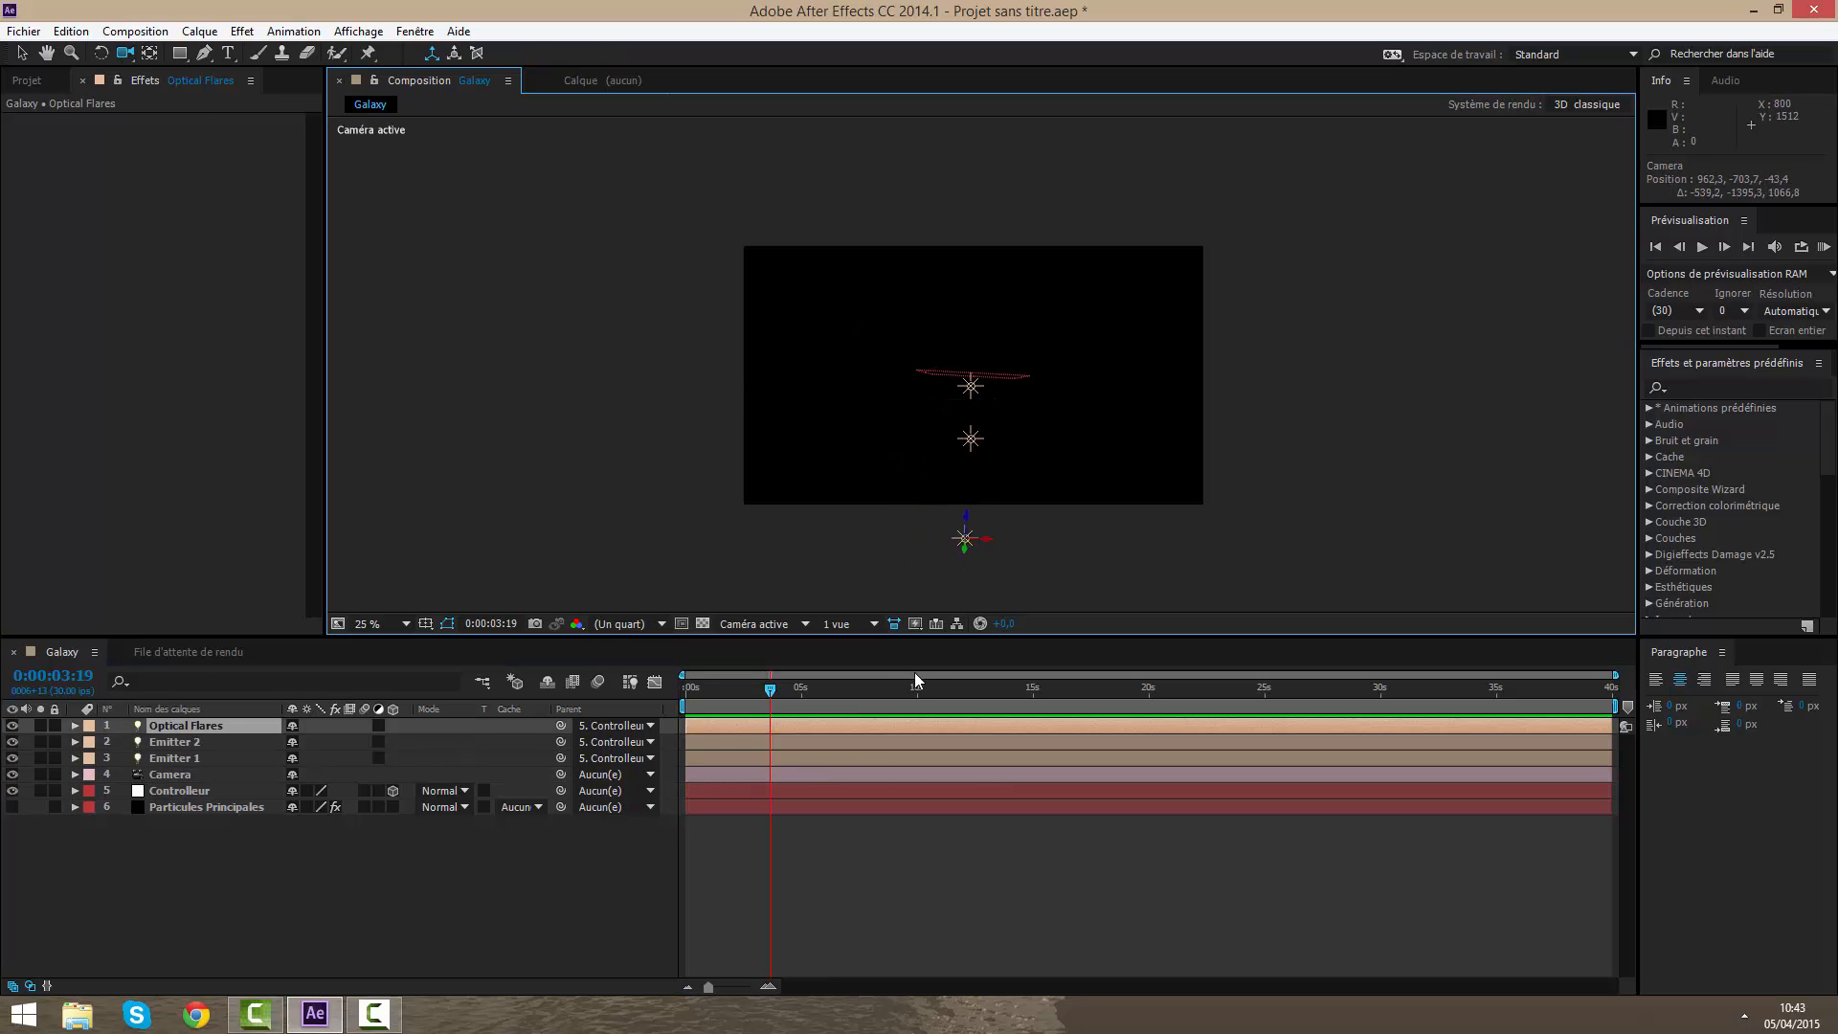
{"action": "left_click", "coordinate": [900, 738]}
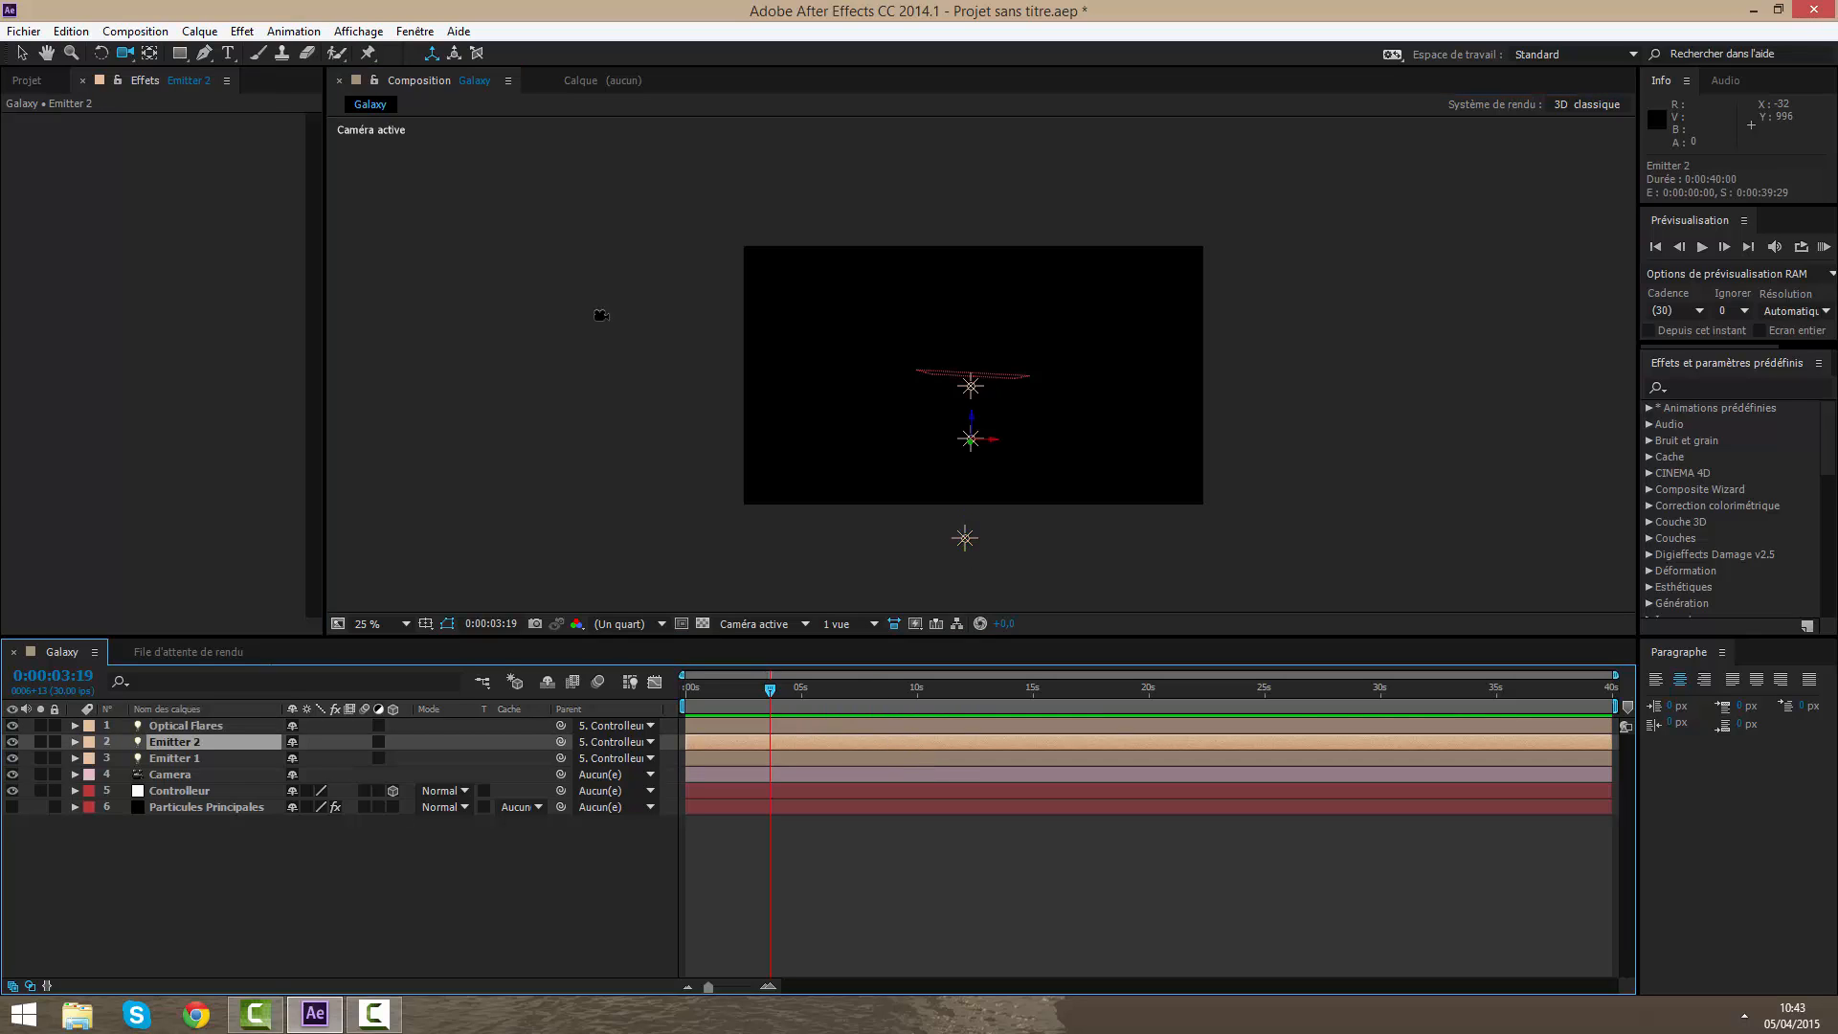
{"action": "left_click", "coordinate": [21, 52]}
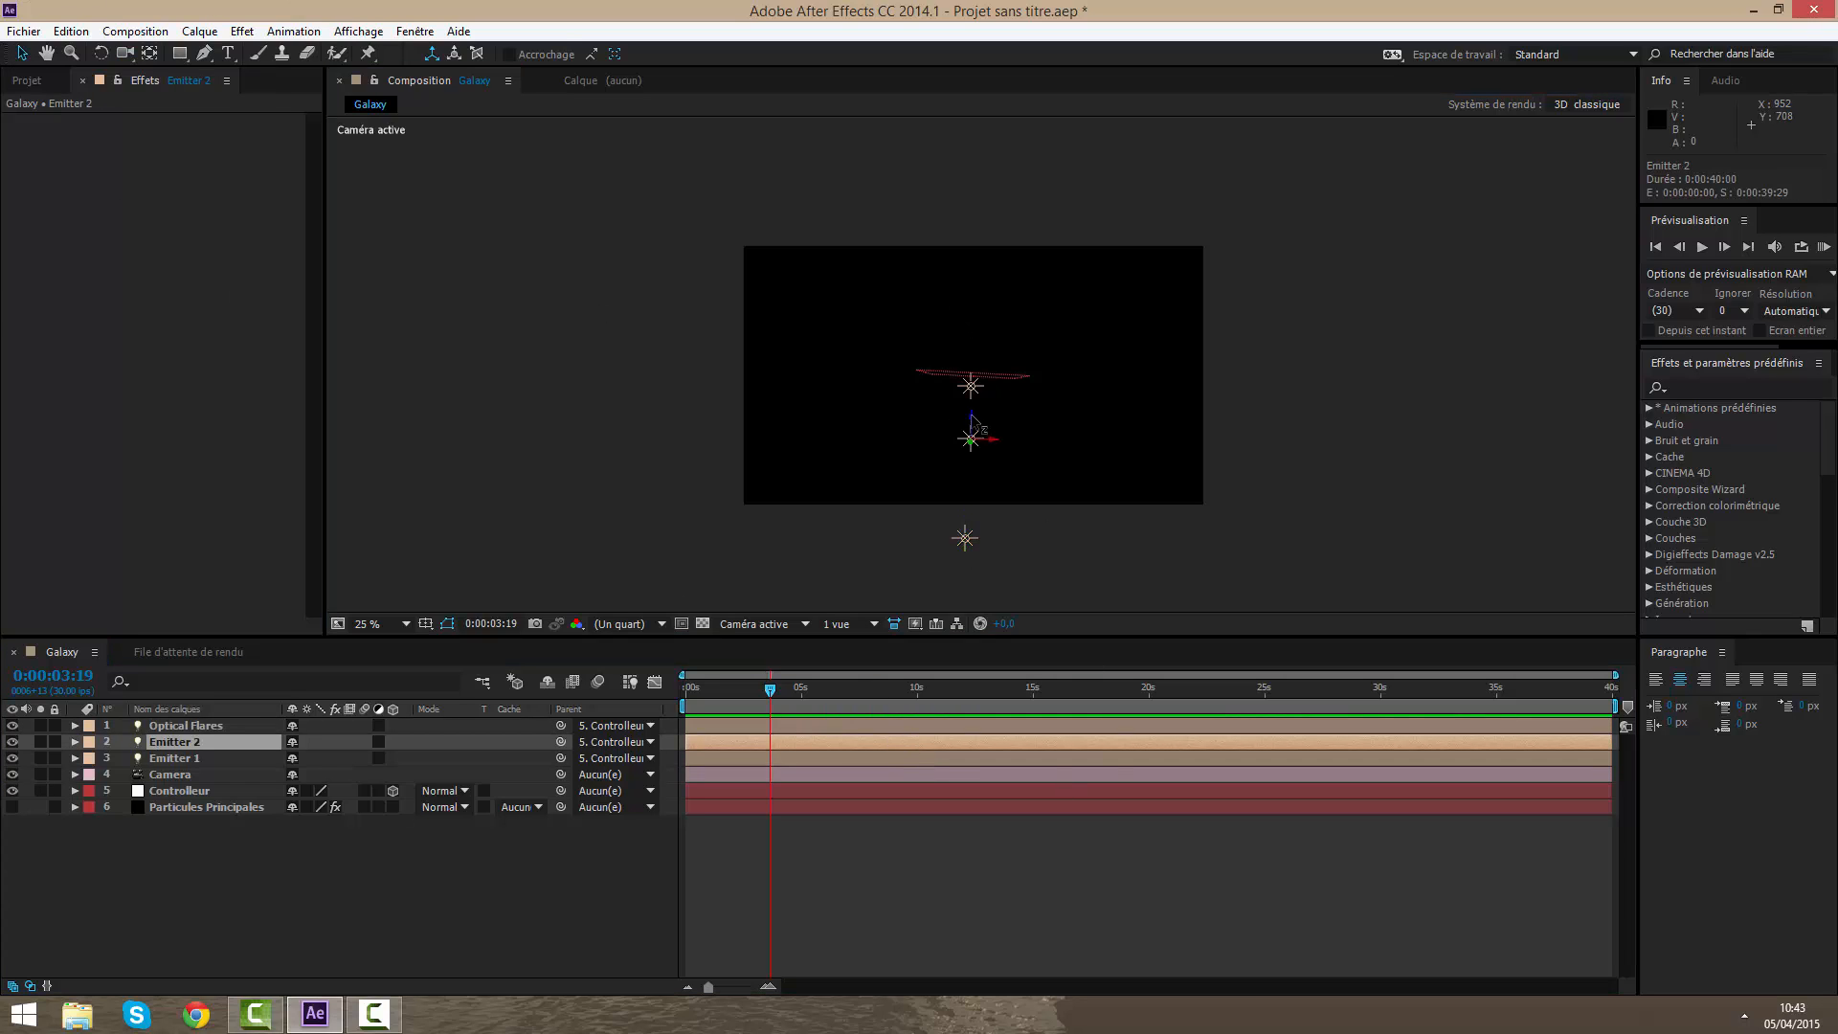
{"action": "left_click_drag", "start_coordinate": [972, 422], "coordinate": [973, 388]}
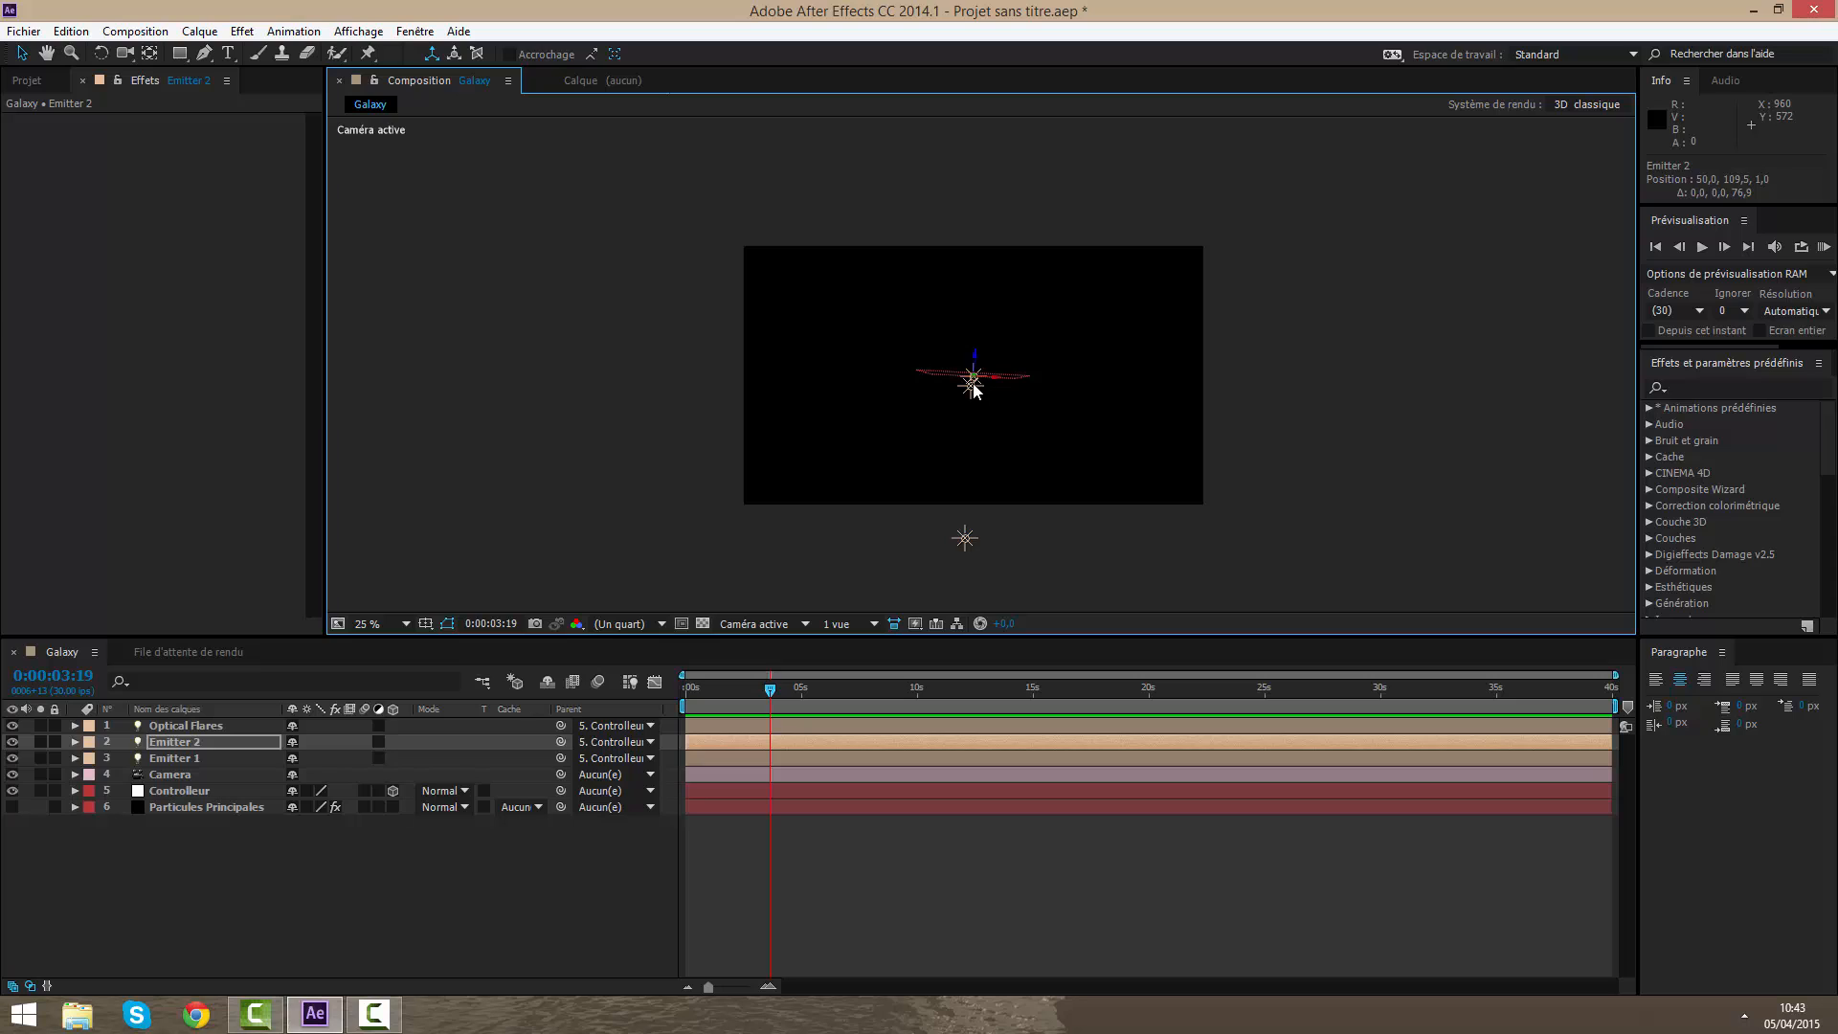
Step: Move the Optical Flares light along Z to about -15, close to the Controlleur null's plane
{"action": "left_click", "coordinate": [180, 758]}
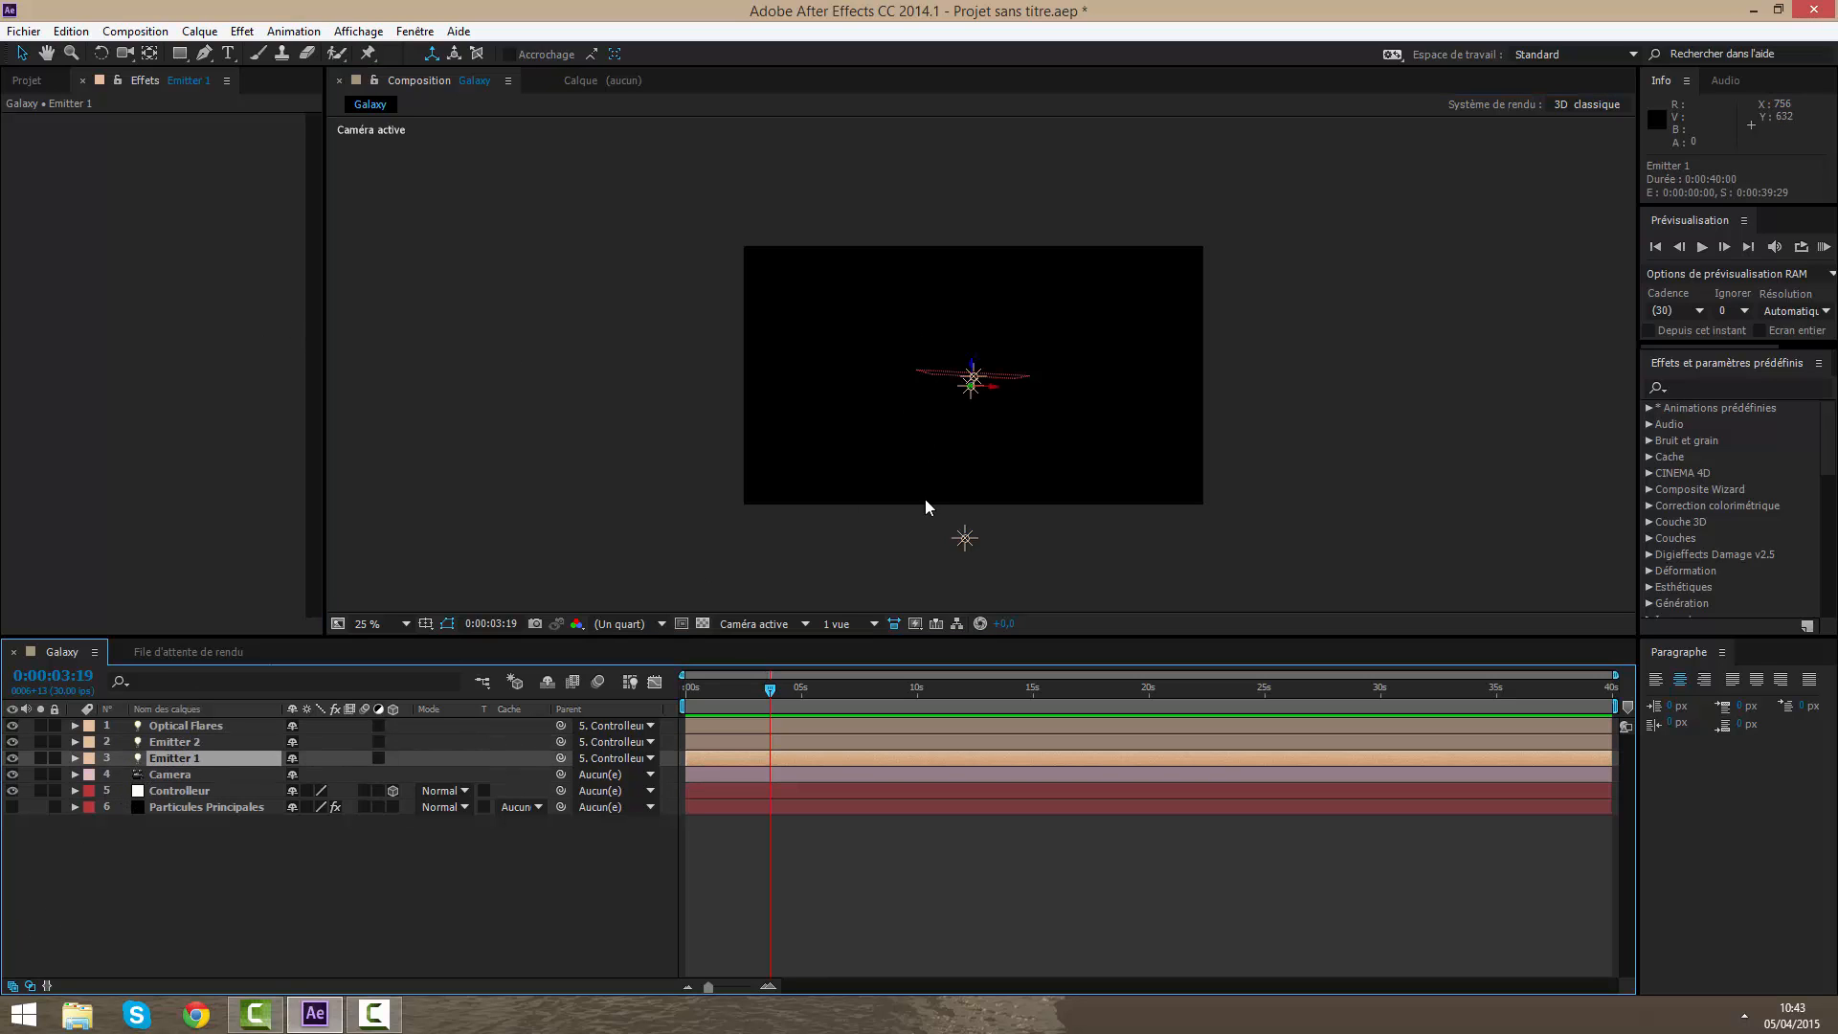
{"action": "left_click", "coordinate": [965, 538]}
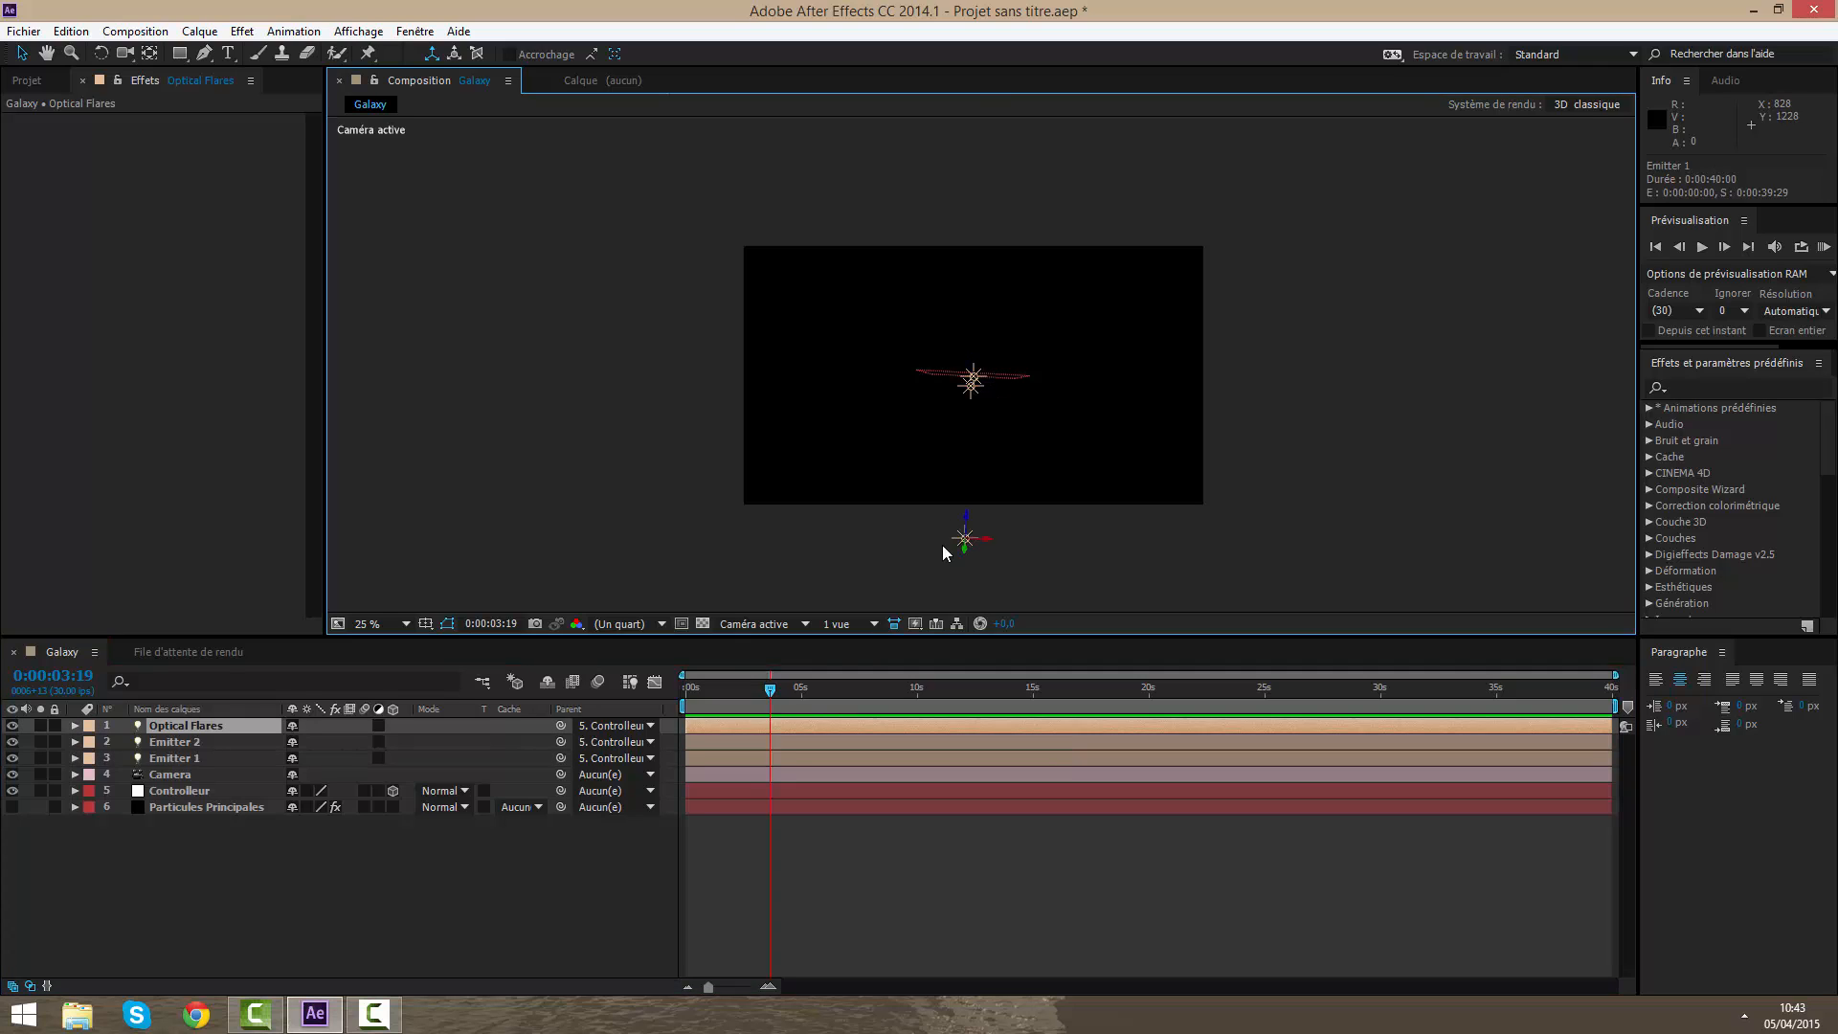
{"action": "left_click_drag", "start_coordinate": [969, 522], "coordinate": [977, 494]}
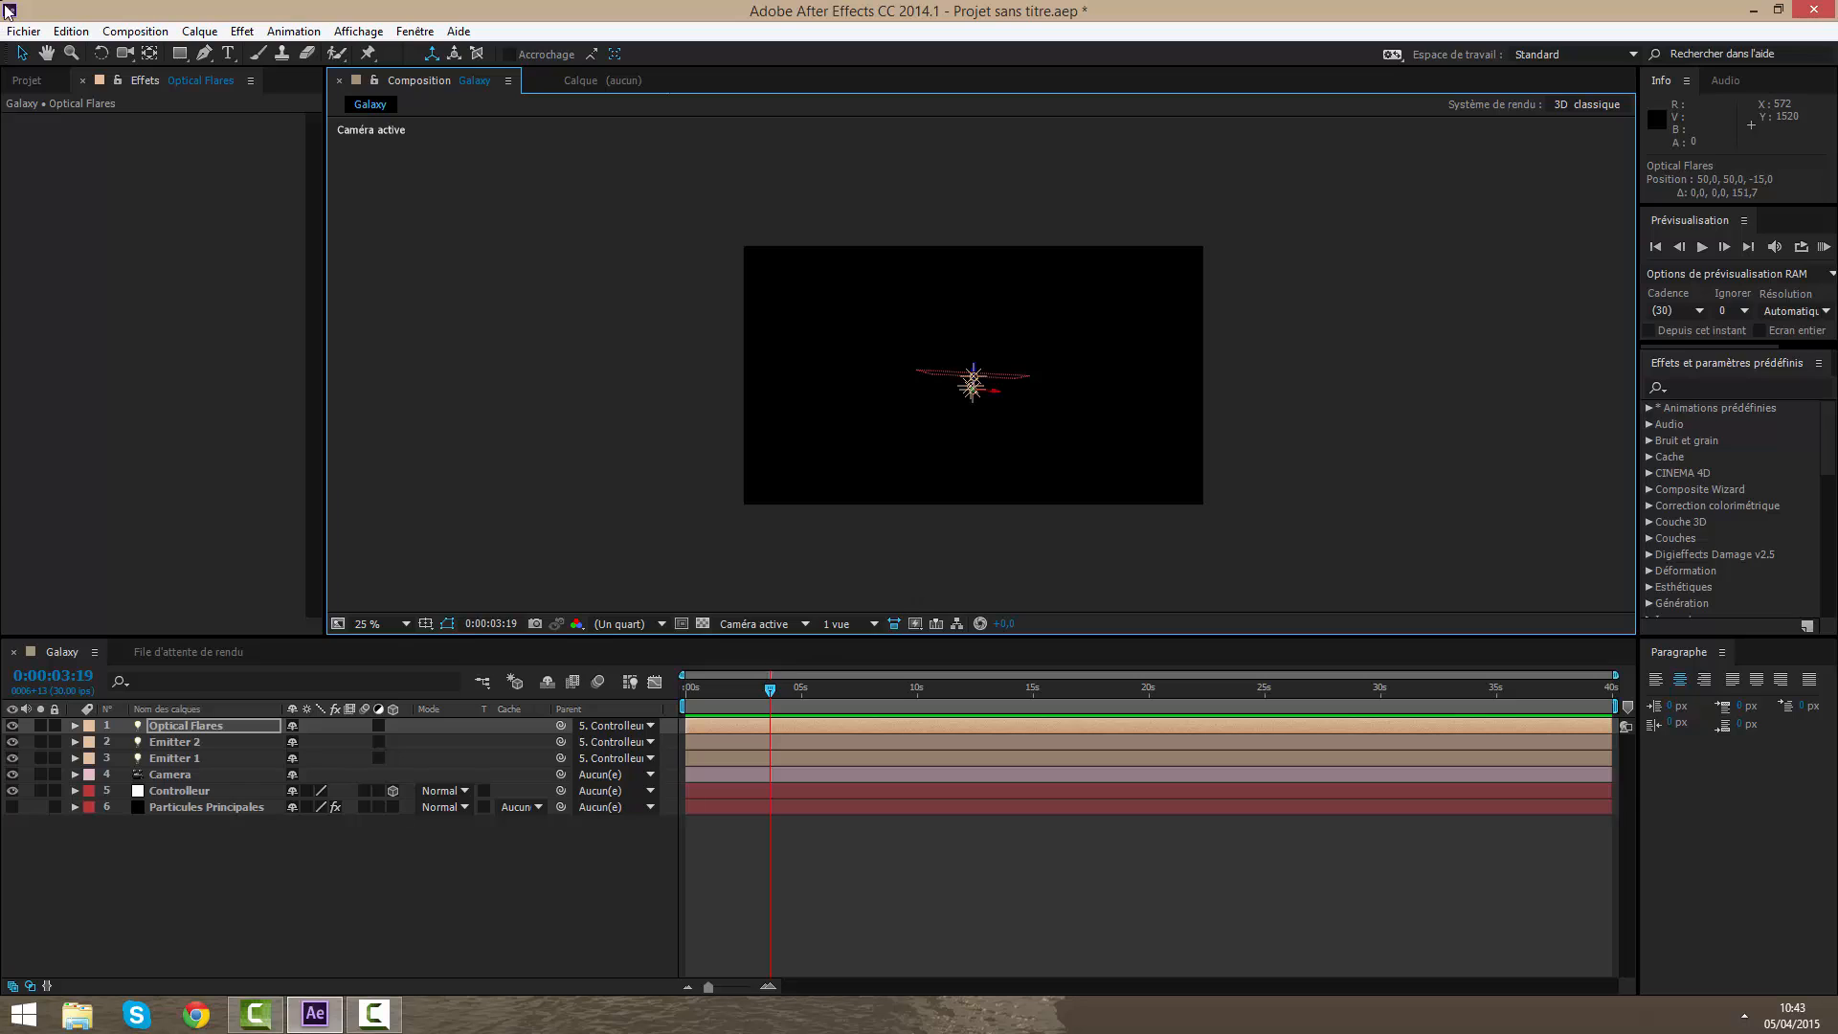
Step: Fit the composition in the viewer and, from a side angle, fine-tune the Optical Flares light along Z onto the null's plane
{"action": "key", "text": "c"}
{"action": "left_click_drag", "start_coordinate": [1017, 406], "coordinate": [972, 431]}
{"action": "left_click", "coordinate": [21, 53]}
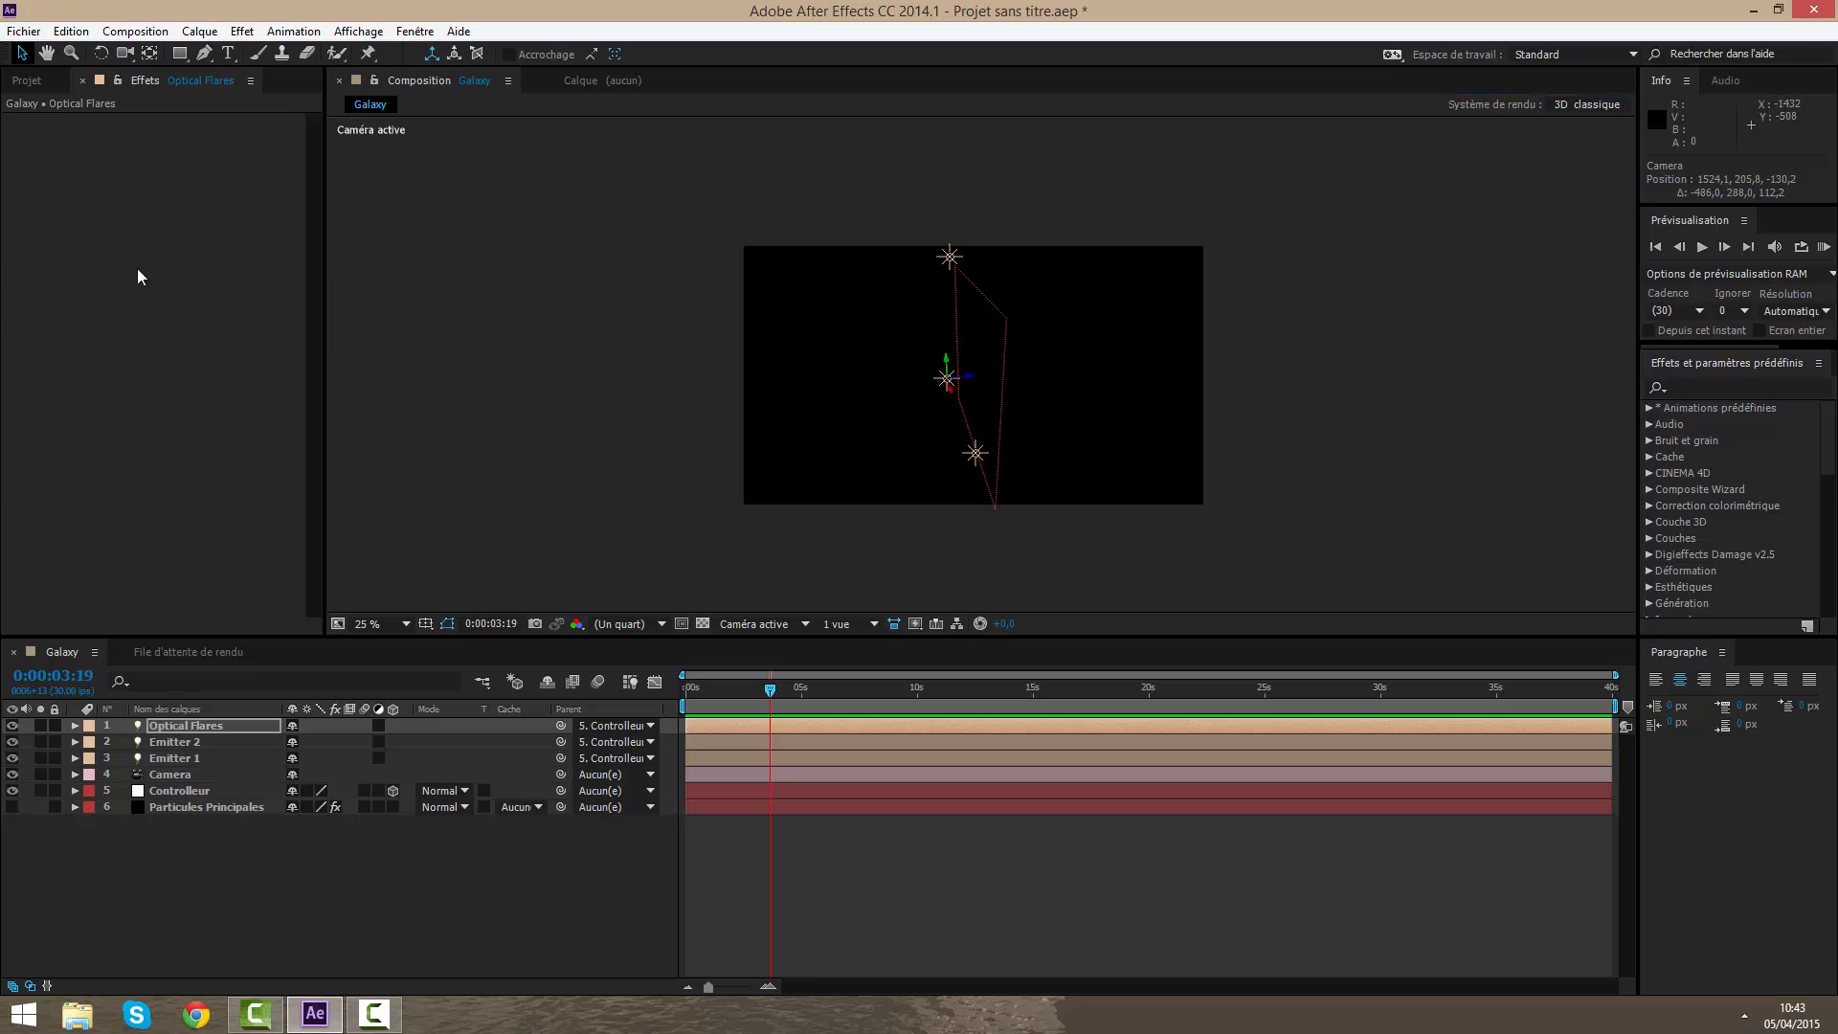
{"action": "left_click", "coordinate": [367, 624]}
{"action": "left_click", "coordinate": [402, 665]}
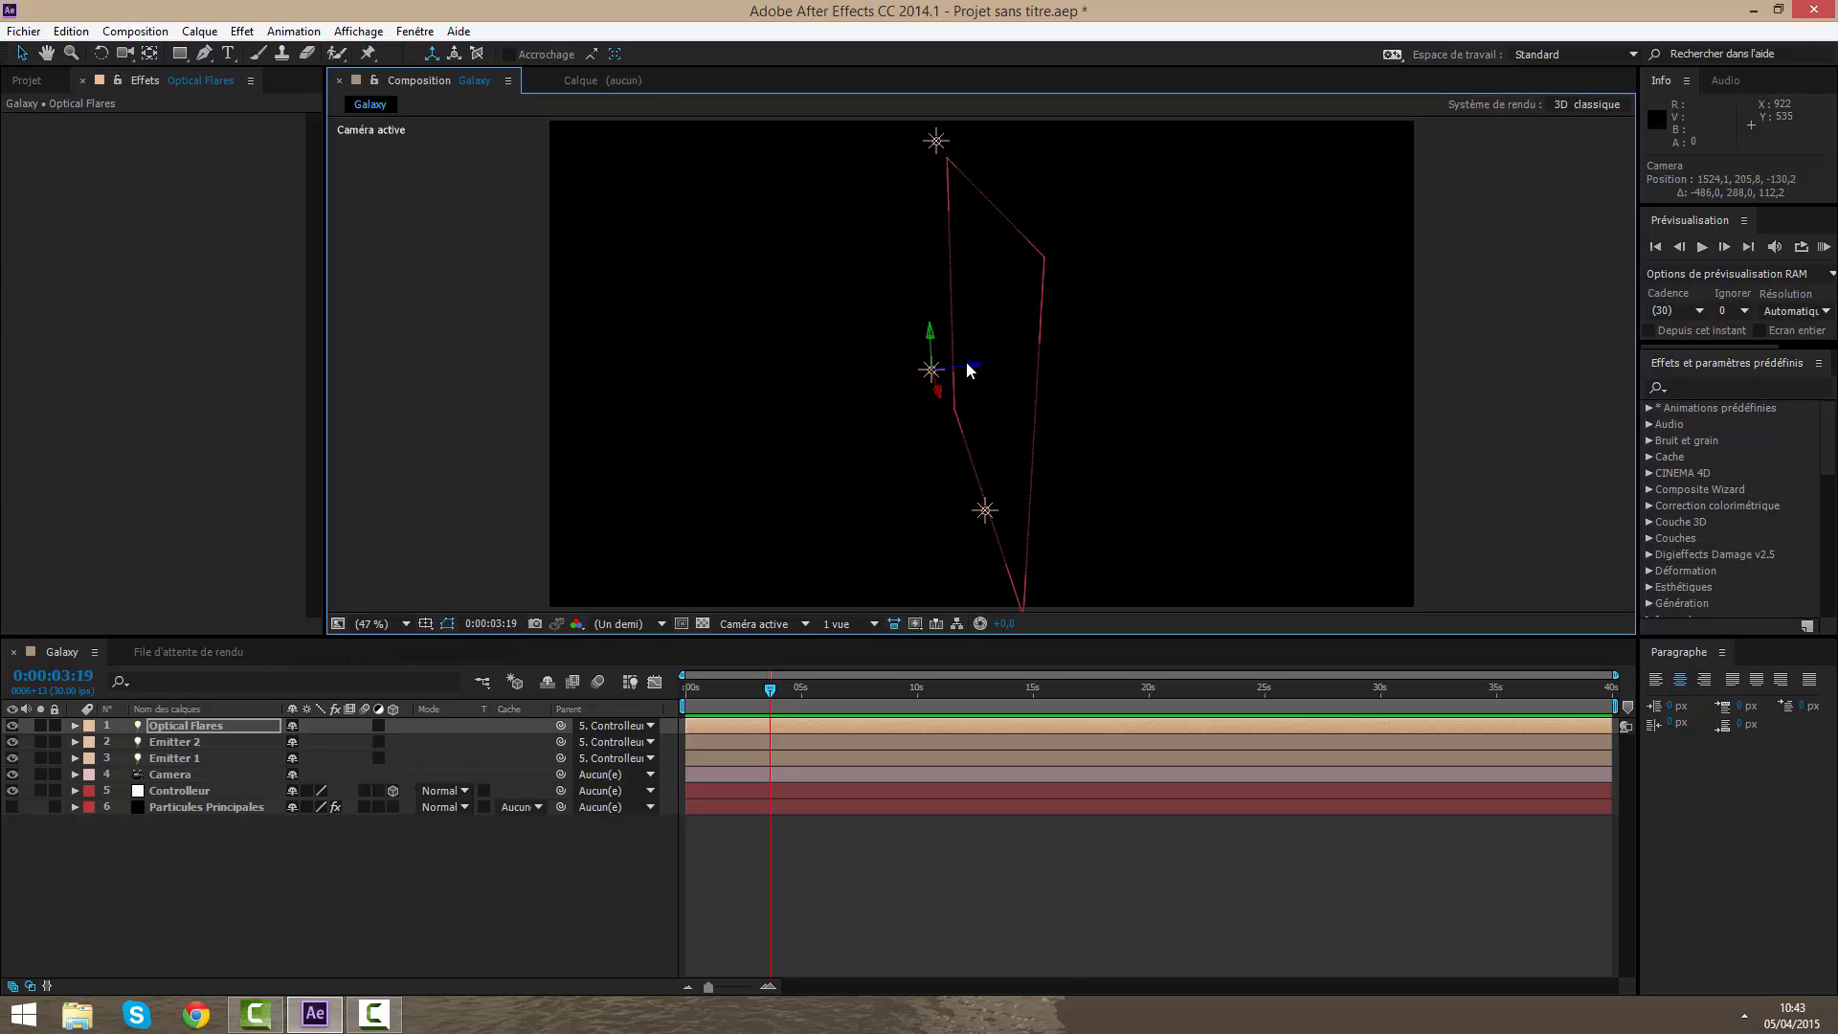
{"action": "left_click_drag", "start_coordinate": [967, 369], "coordinate": [976, 373]}
Step: Fine-tune the Emitter 1 light along Z to about -0.2, and orbit the camera back to a more distant frontal view
{"action": "left_click", "coordinate": [939, 142]}
{"action": "left_click_drag", "start_coordinate": [962, 140], "coordinate": [1005, 140]}
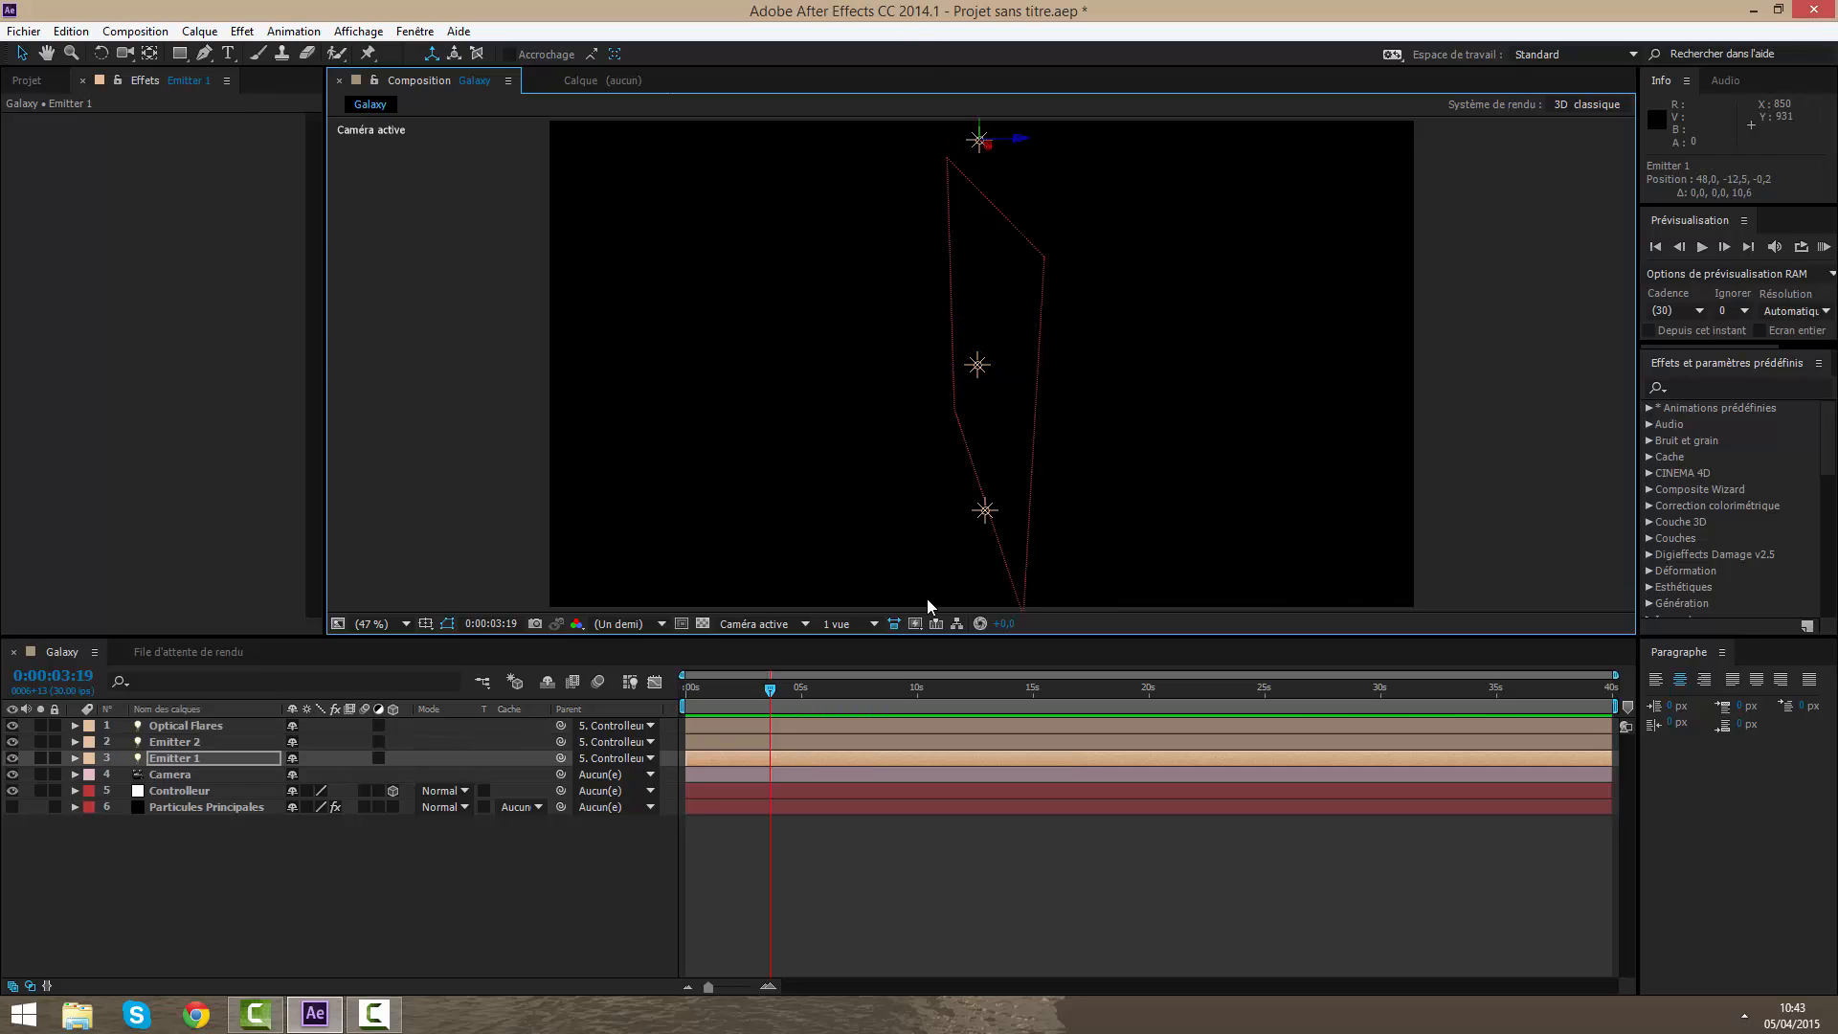
{"action": "left_click", "coordinate": [125, 54]}
{"action": "left_click_drag", "start_coordinate": [1096, 316], "coordinate": [1025, 525]}
{"action": "left_click", "coordinate": [959, 752]}
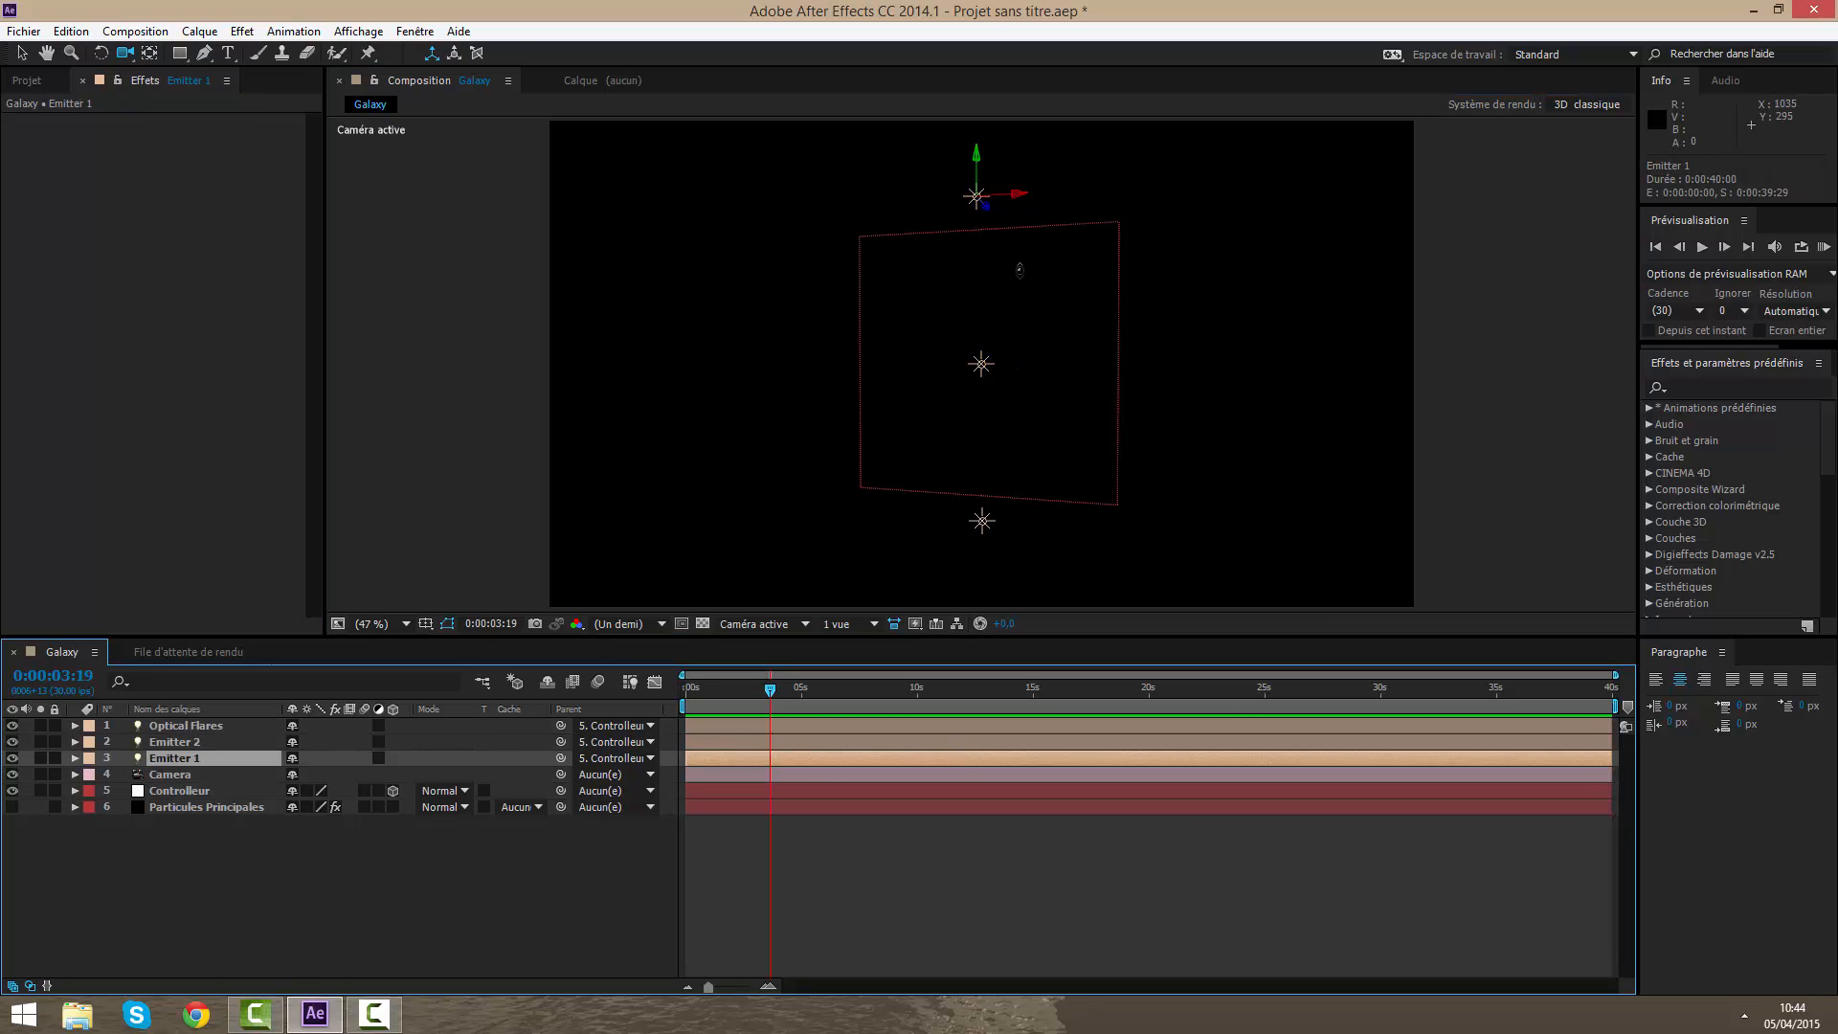
{"action": "left_click_drag", "start_coordinate": [1019, 271], "coordinate": [979, 479]}
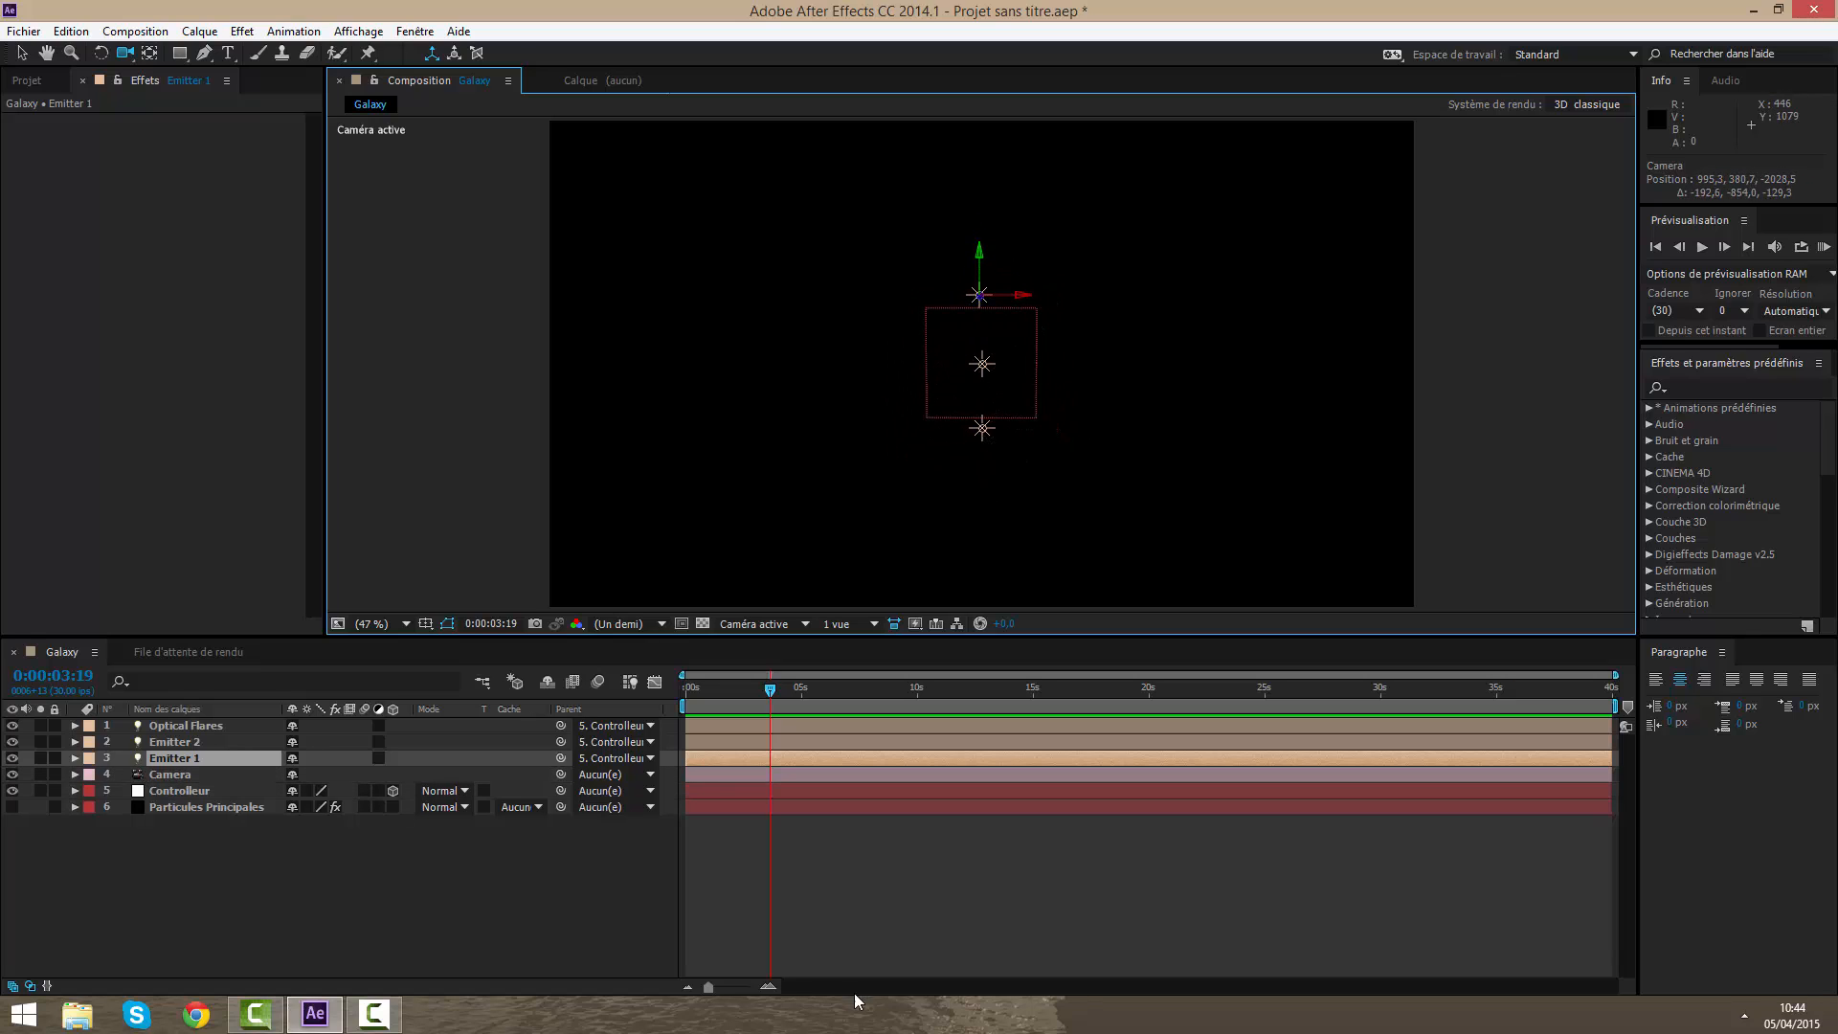
{"action": "left_click", "coordinate": [815, 888]}
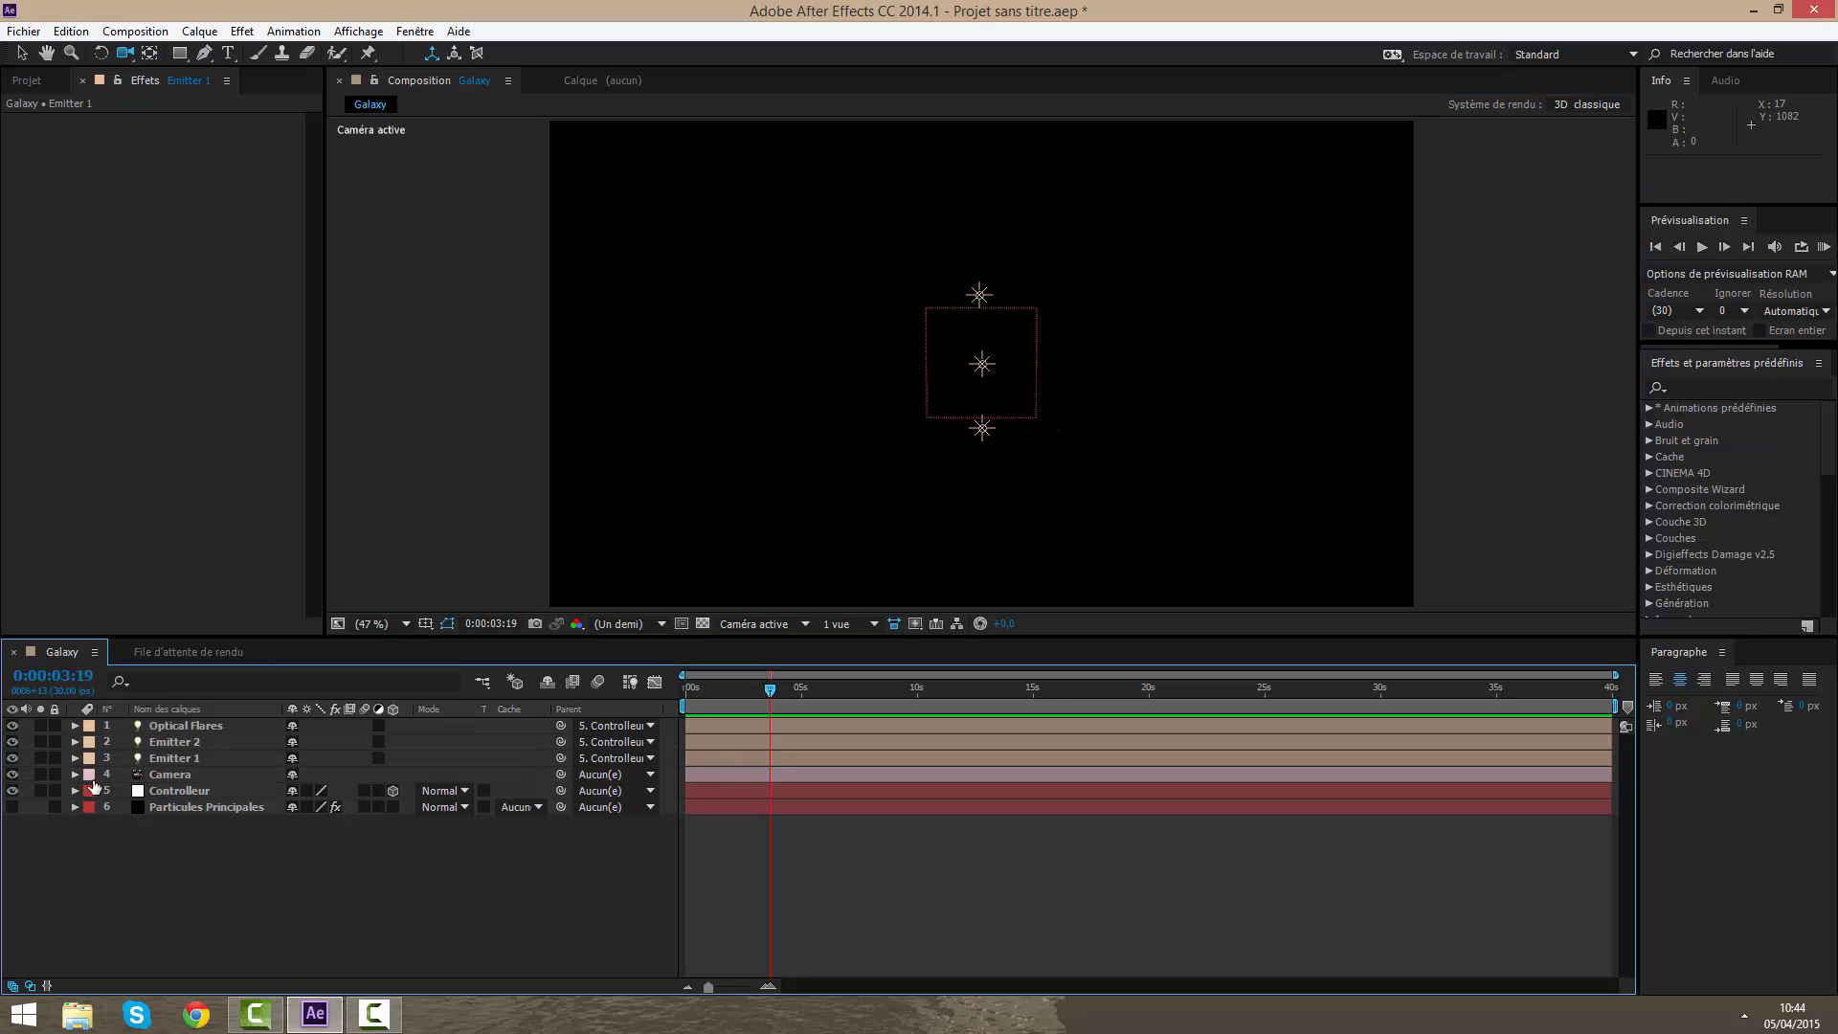
Step: Show the Particules Principales layer and set Particular's Emitter Type to Light(s)
{"action": "left_click", "coordinate": [204, 810]}
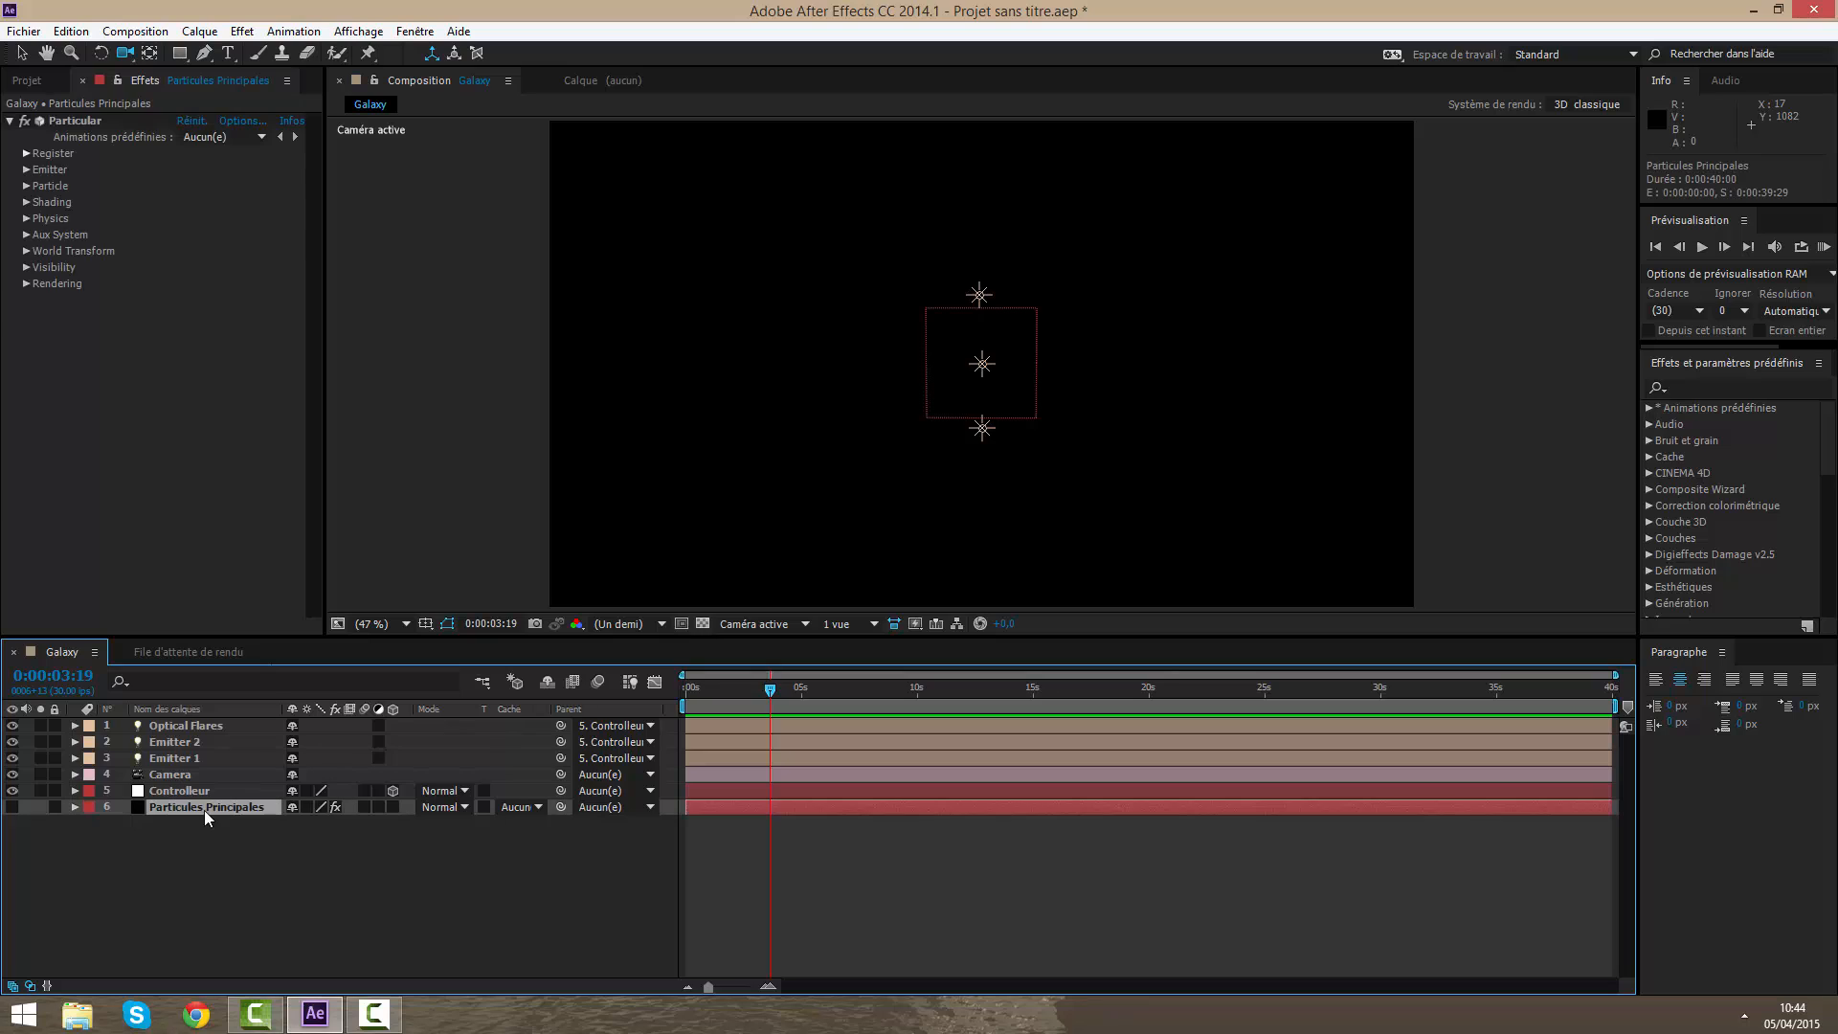
{"action": "left_click", "coordinate": [12, 808]}
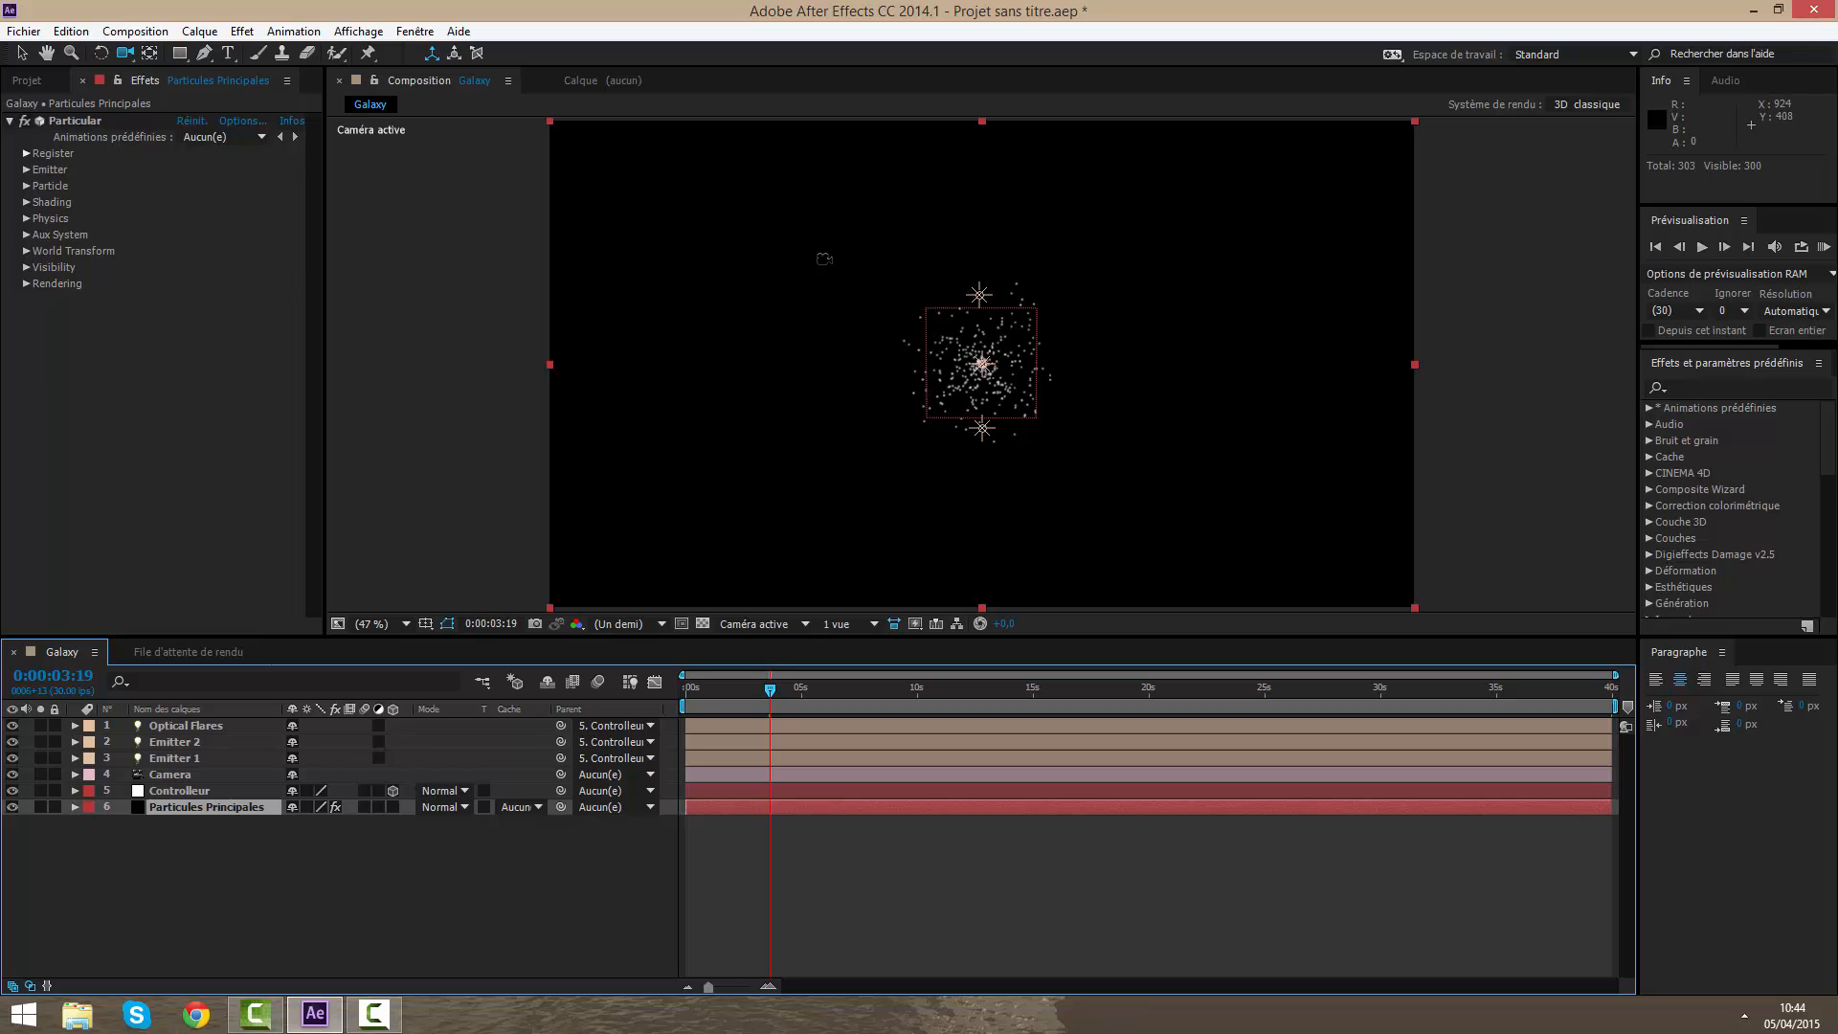
{"action": "left_click", "coordinate": [18, 57]}
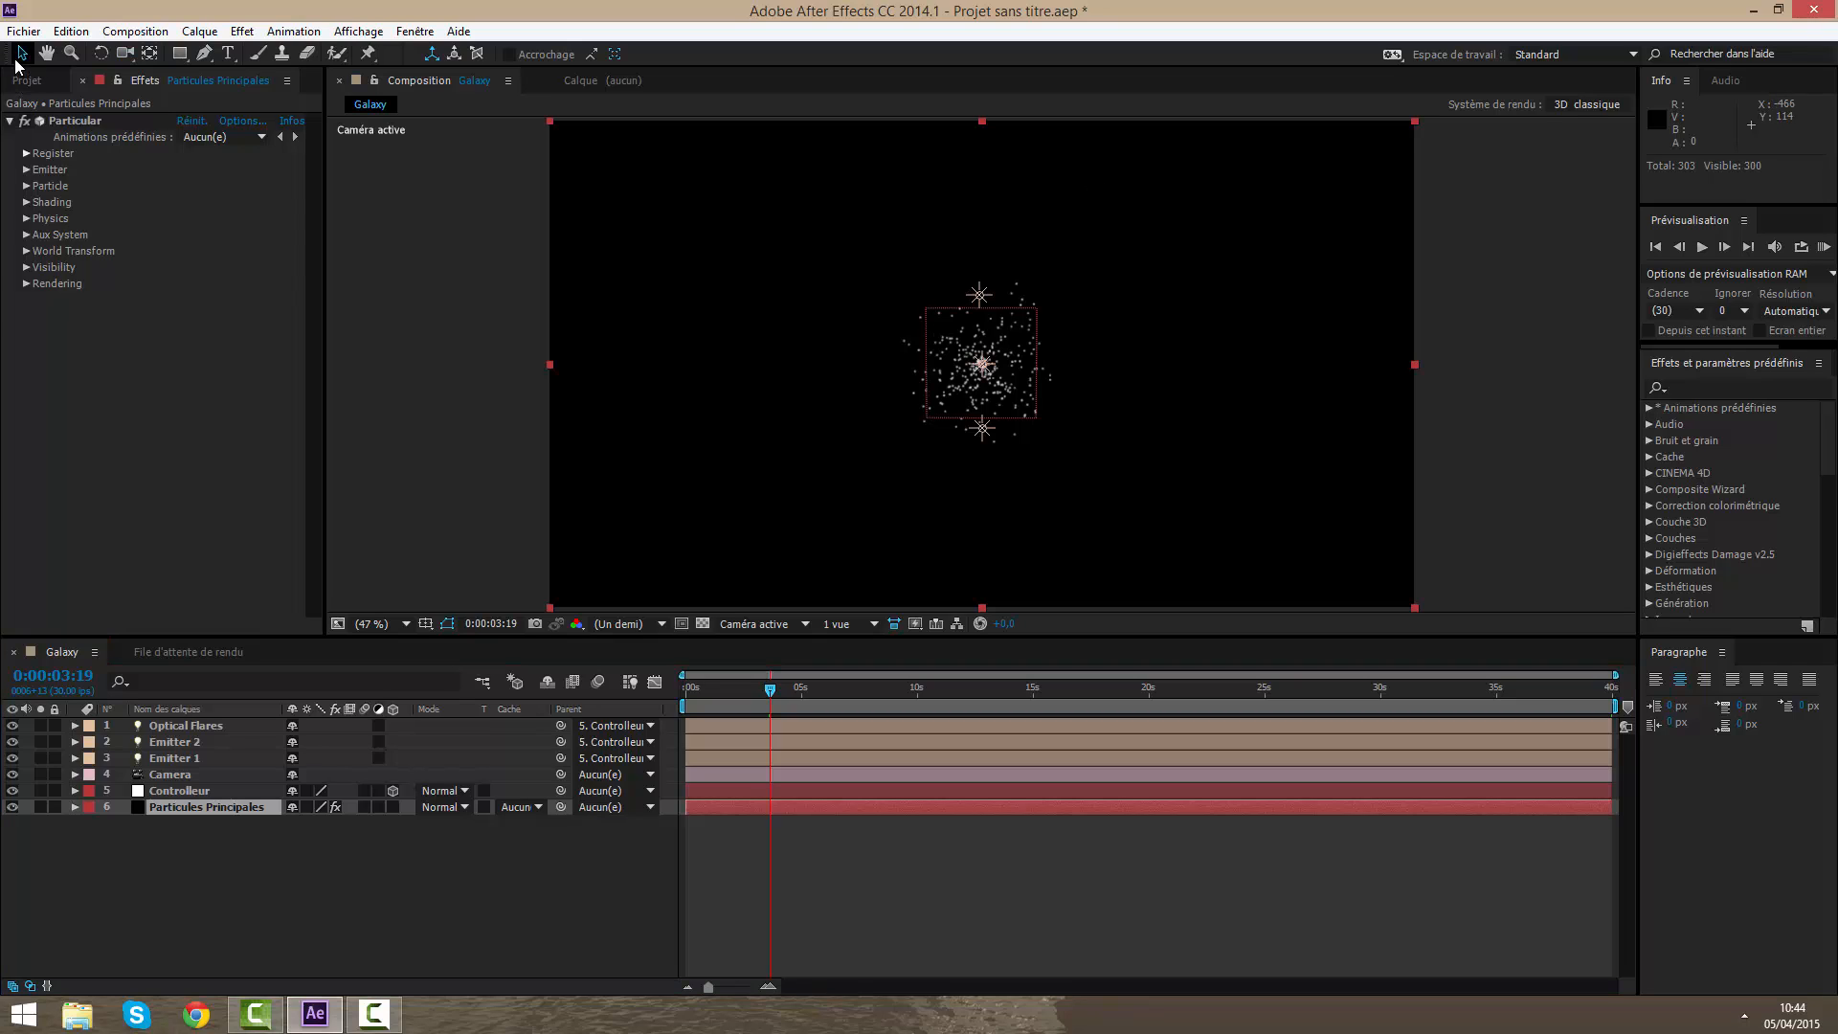
{"action": "left_click", "coordinate": [43, 172]}
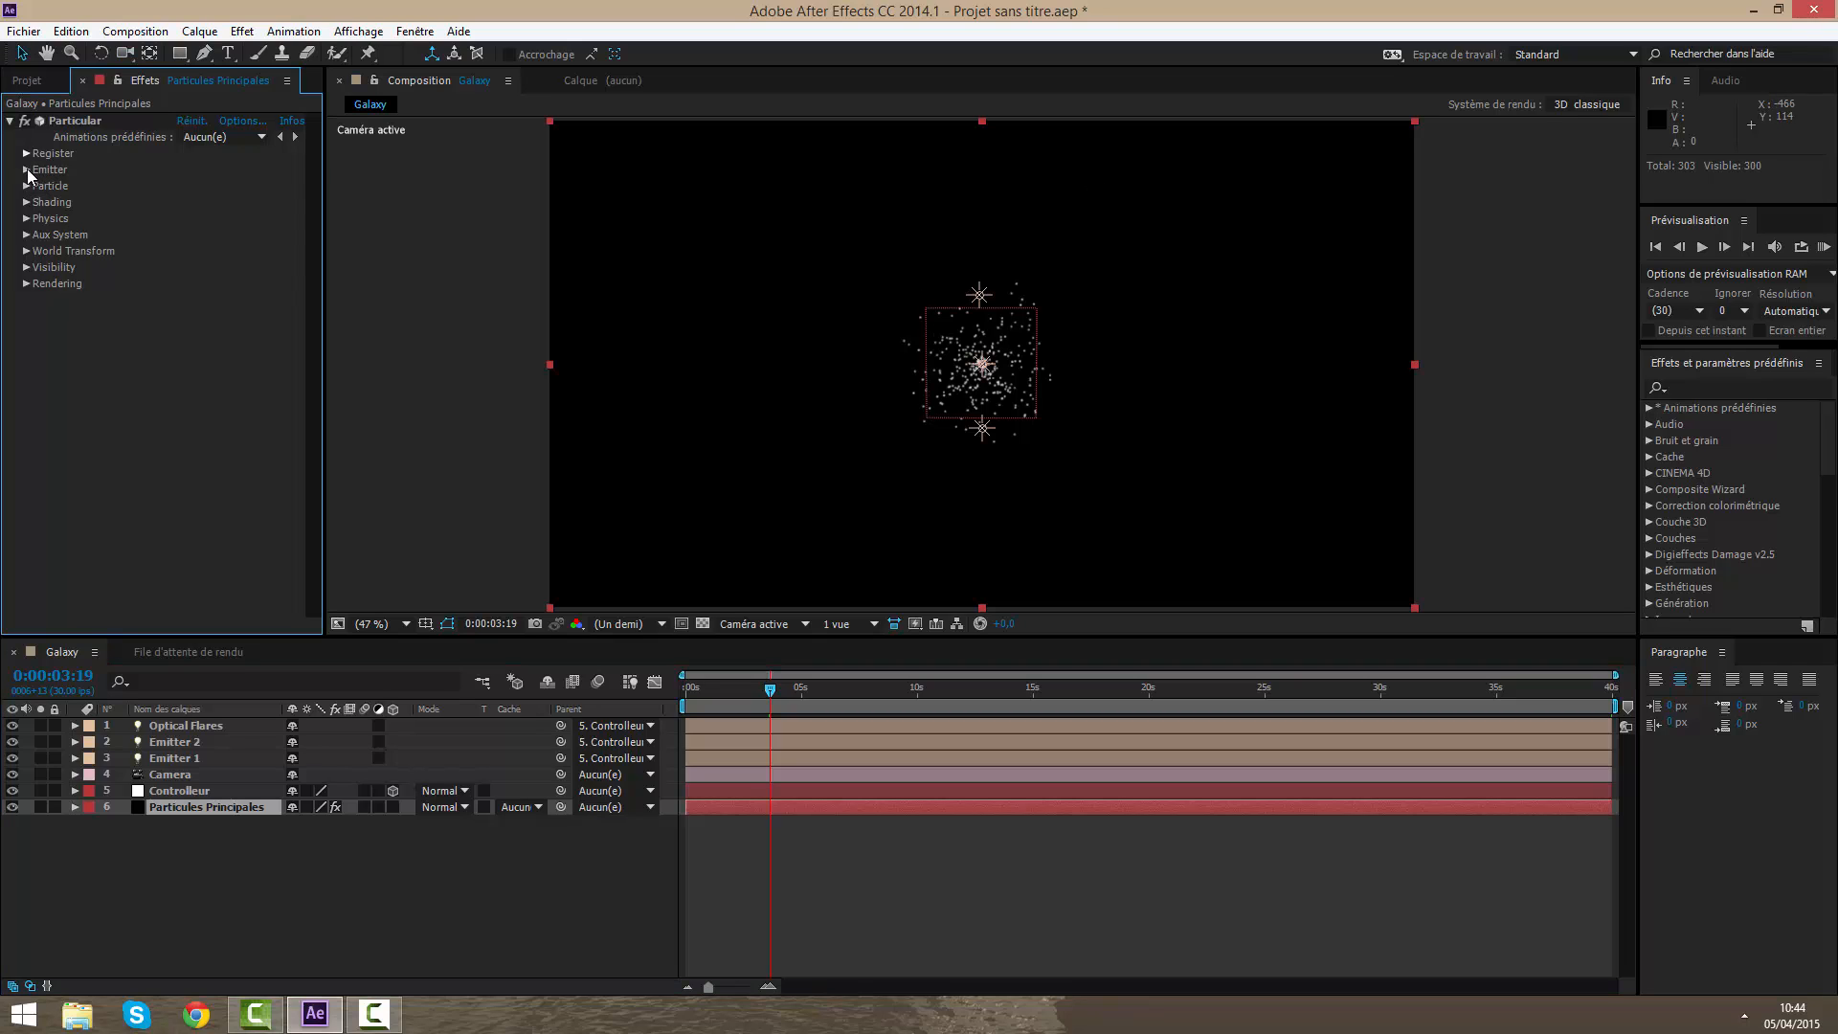
{"action": "left_click", "coordinate": [26, 169]}
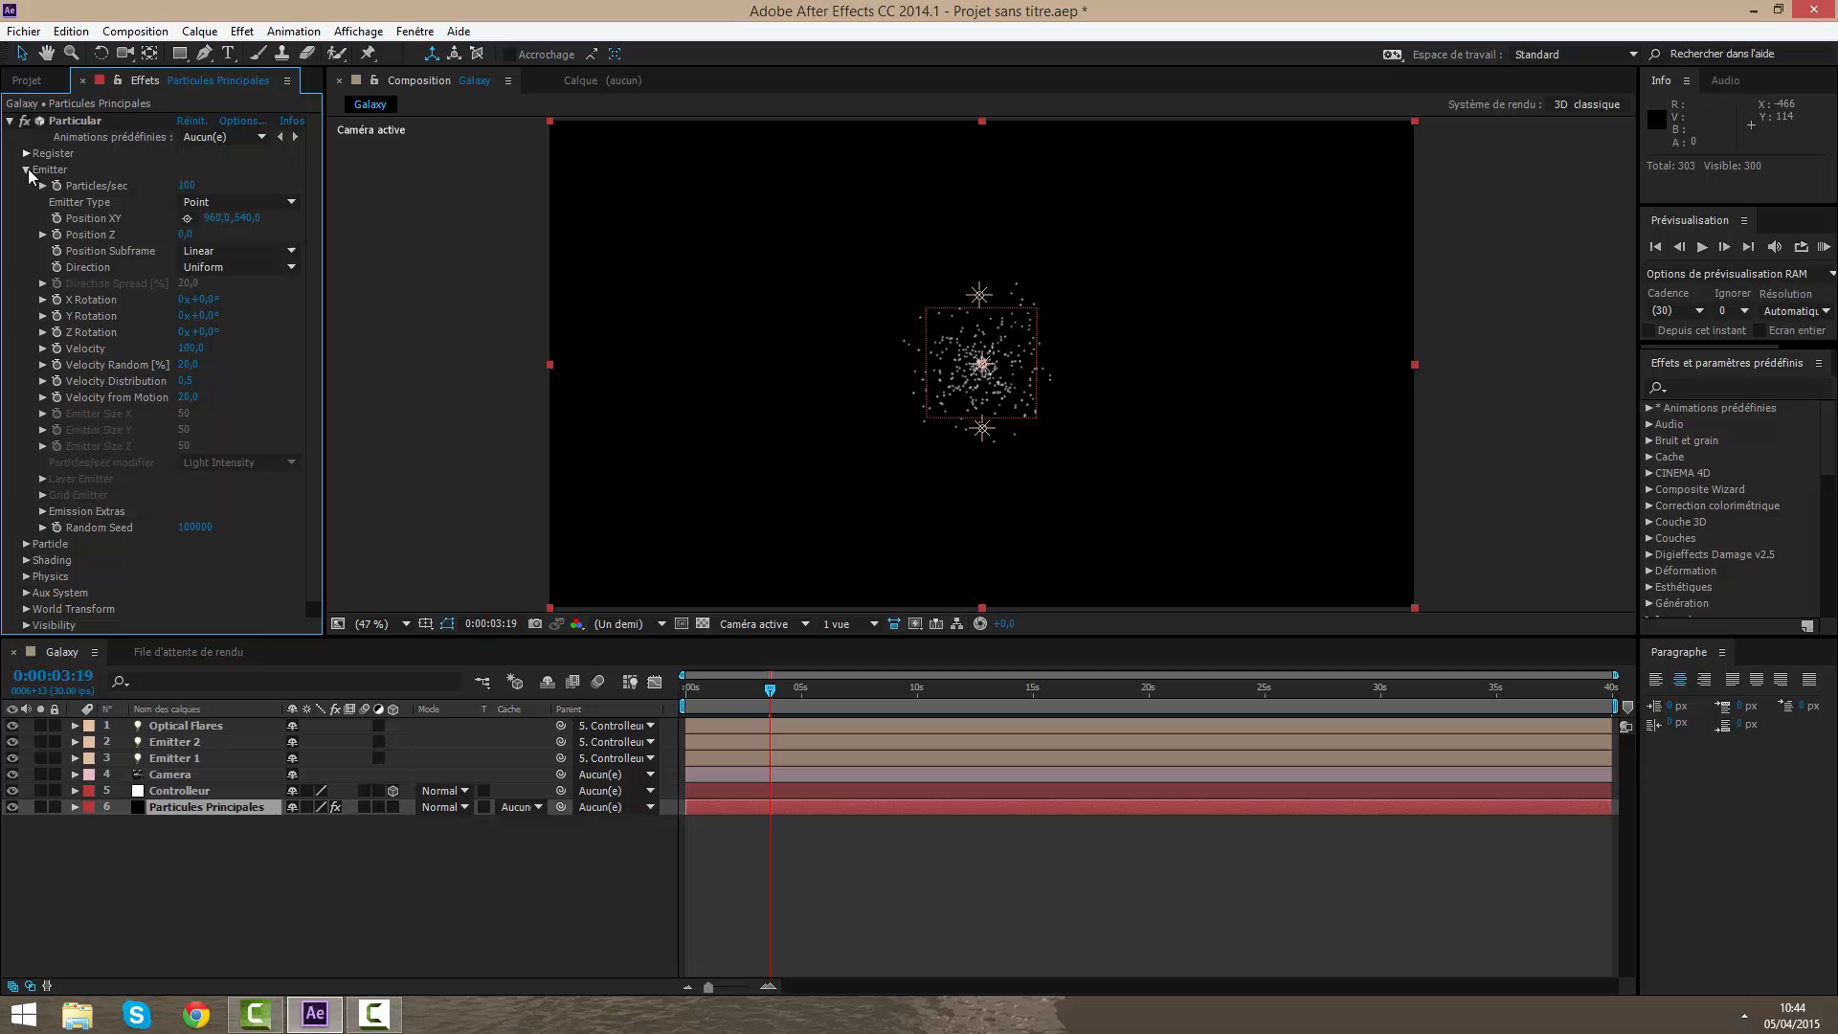
{"action": "left_click", "coordinate": [232, 203]}
{"action": "left_click", "coordinate": [238, 307]}
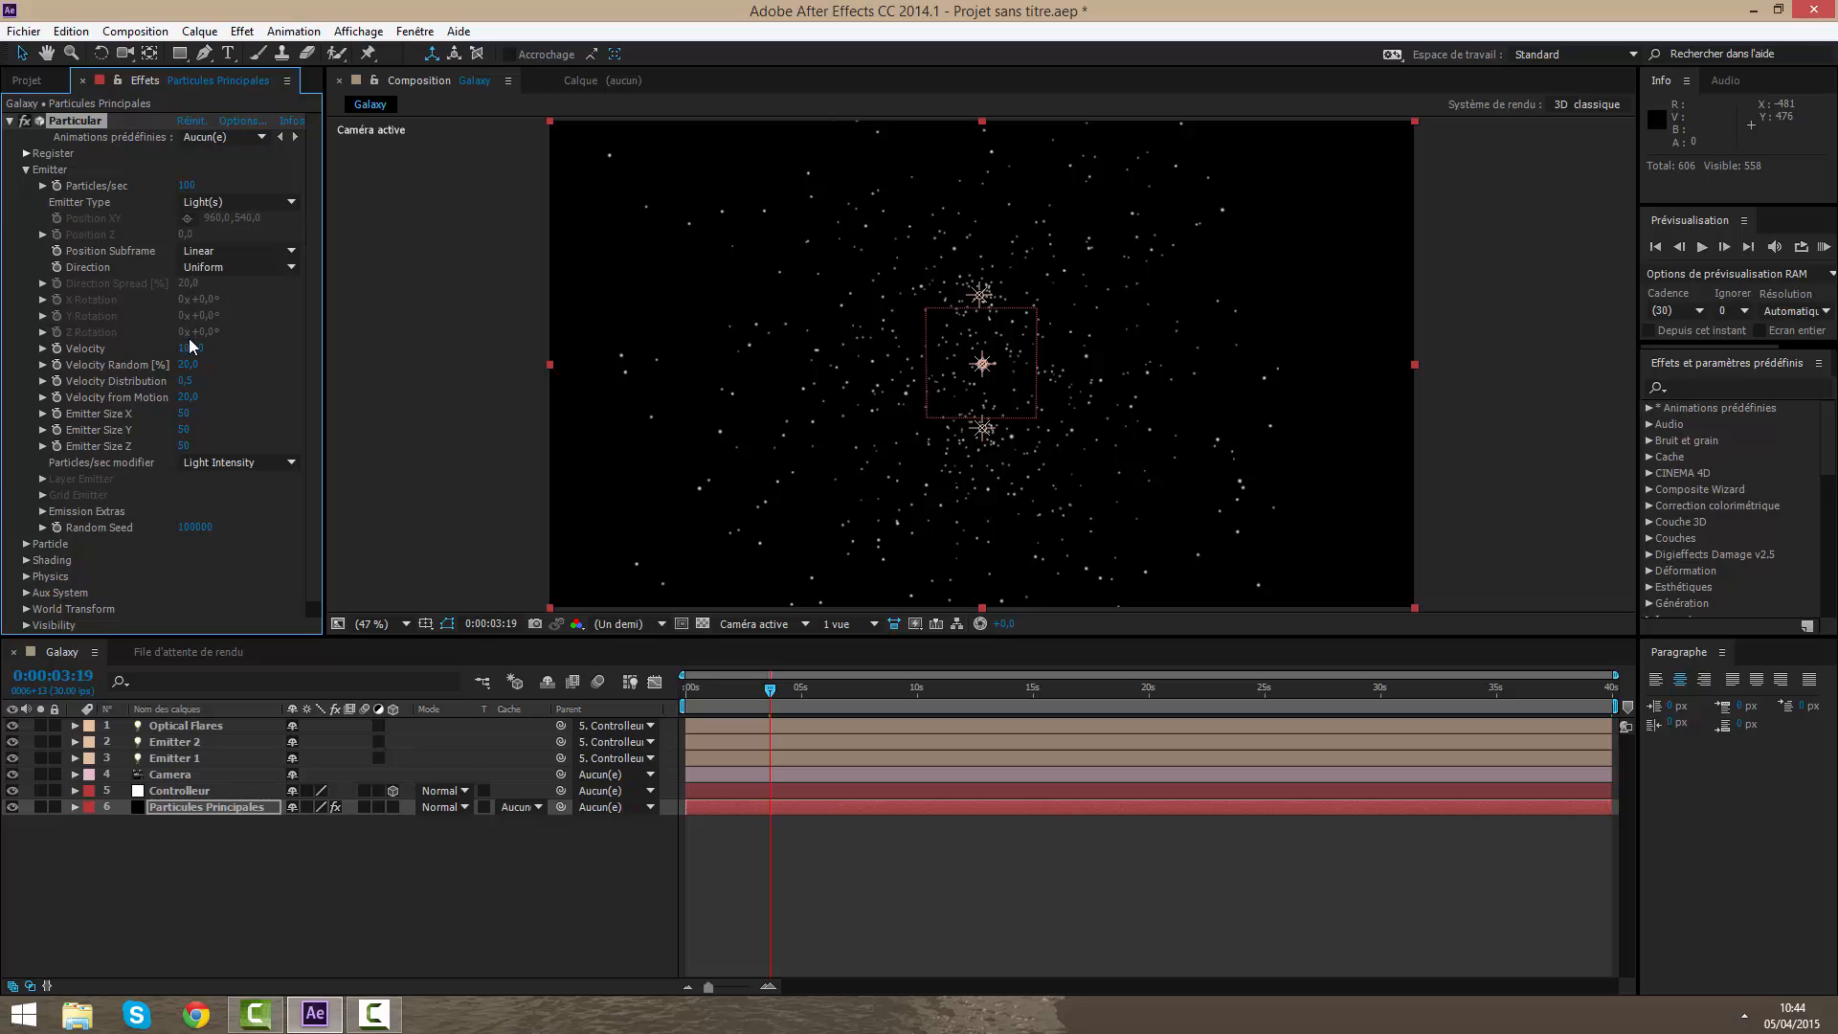
Step: Go to 0:00:04:05 and orbit the camera to examine the particles around the two emitter lights from an angle
{"action": "left_click_drag", "start_coordinate": [741, 688], "coordinate": [782, 687]}
{"action": "left_click", "coordinate": [132, 60]}
{"action": "left_click_drag", "start_coordinate": [661, 481], "coordinate": [980, 311]}
{"action": "left_click_drag", "start_coordinate": [982, 424], "coordinate": [952, 376]}
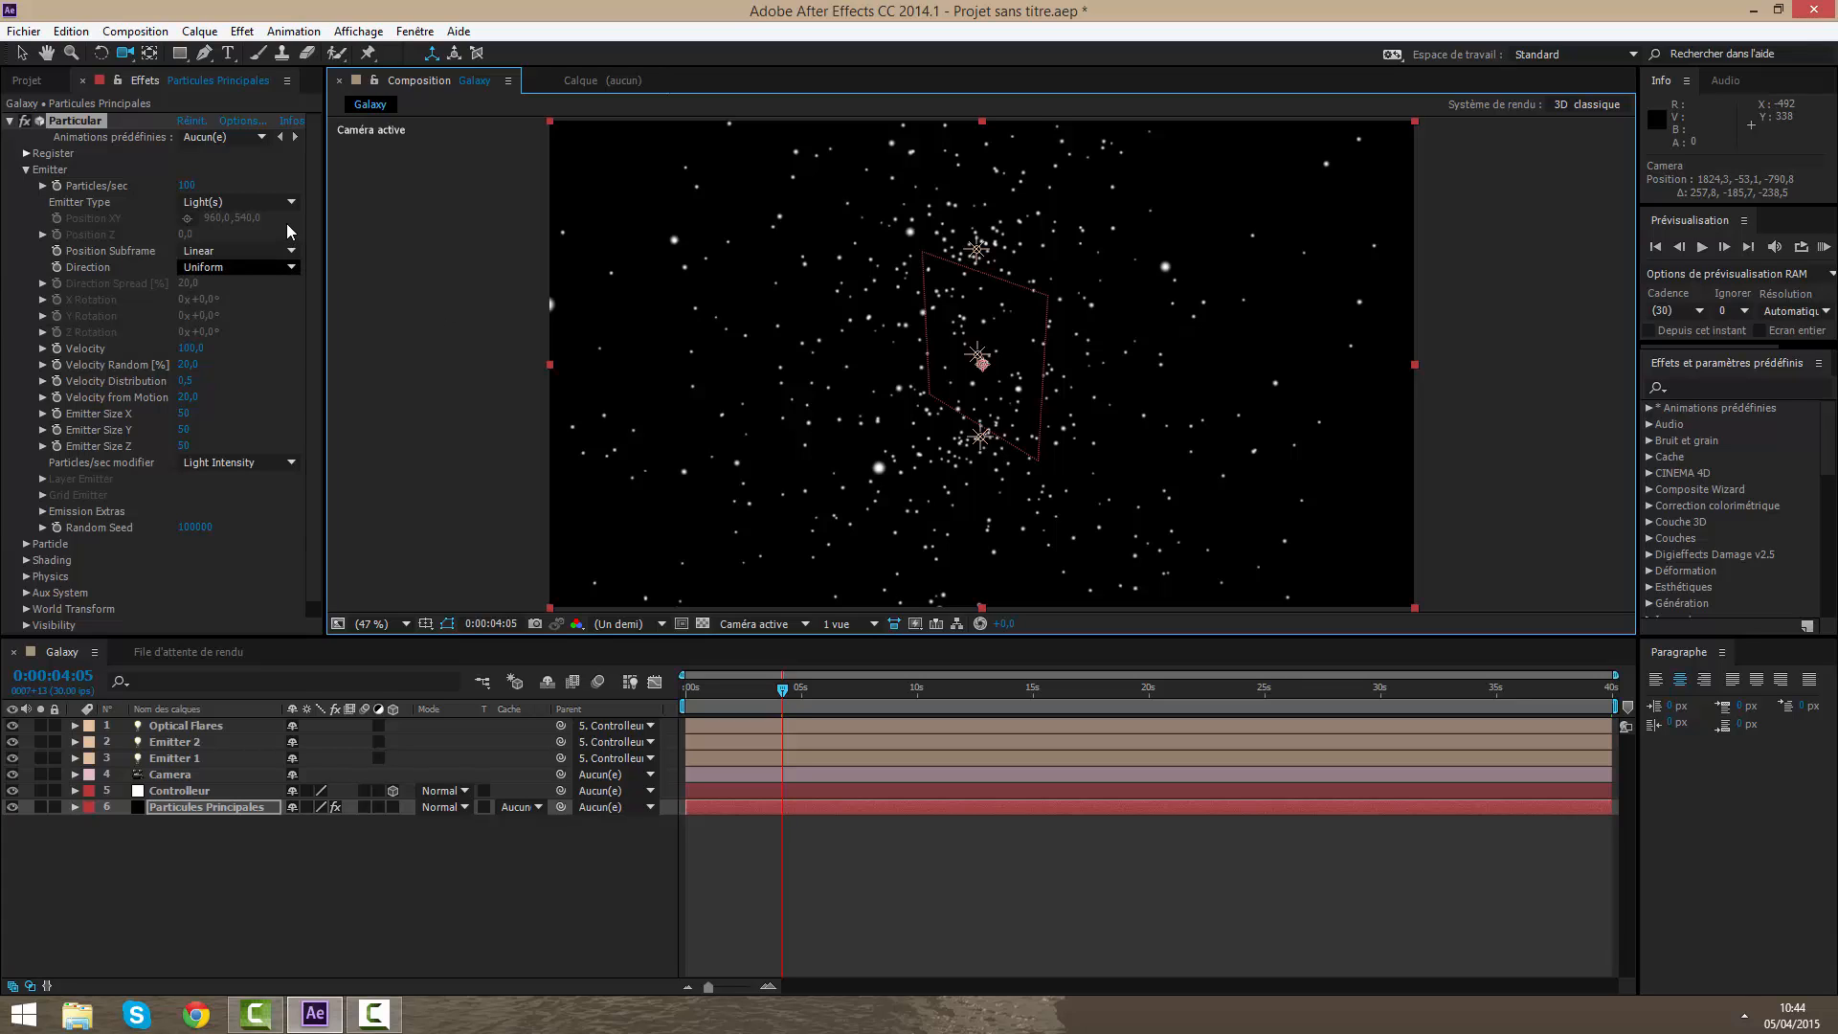
Step: Set Particular's emitter Velocity and Velocity Random to 0
{"action": "left_click", "coordinate": [65, 184]}
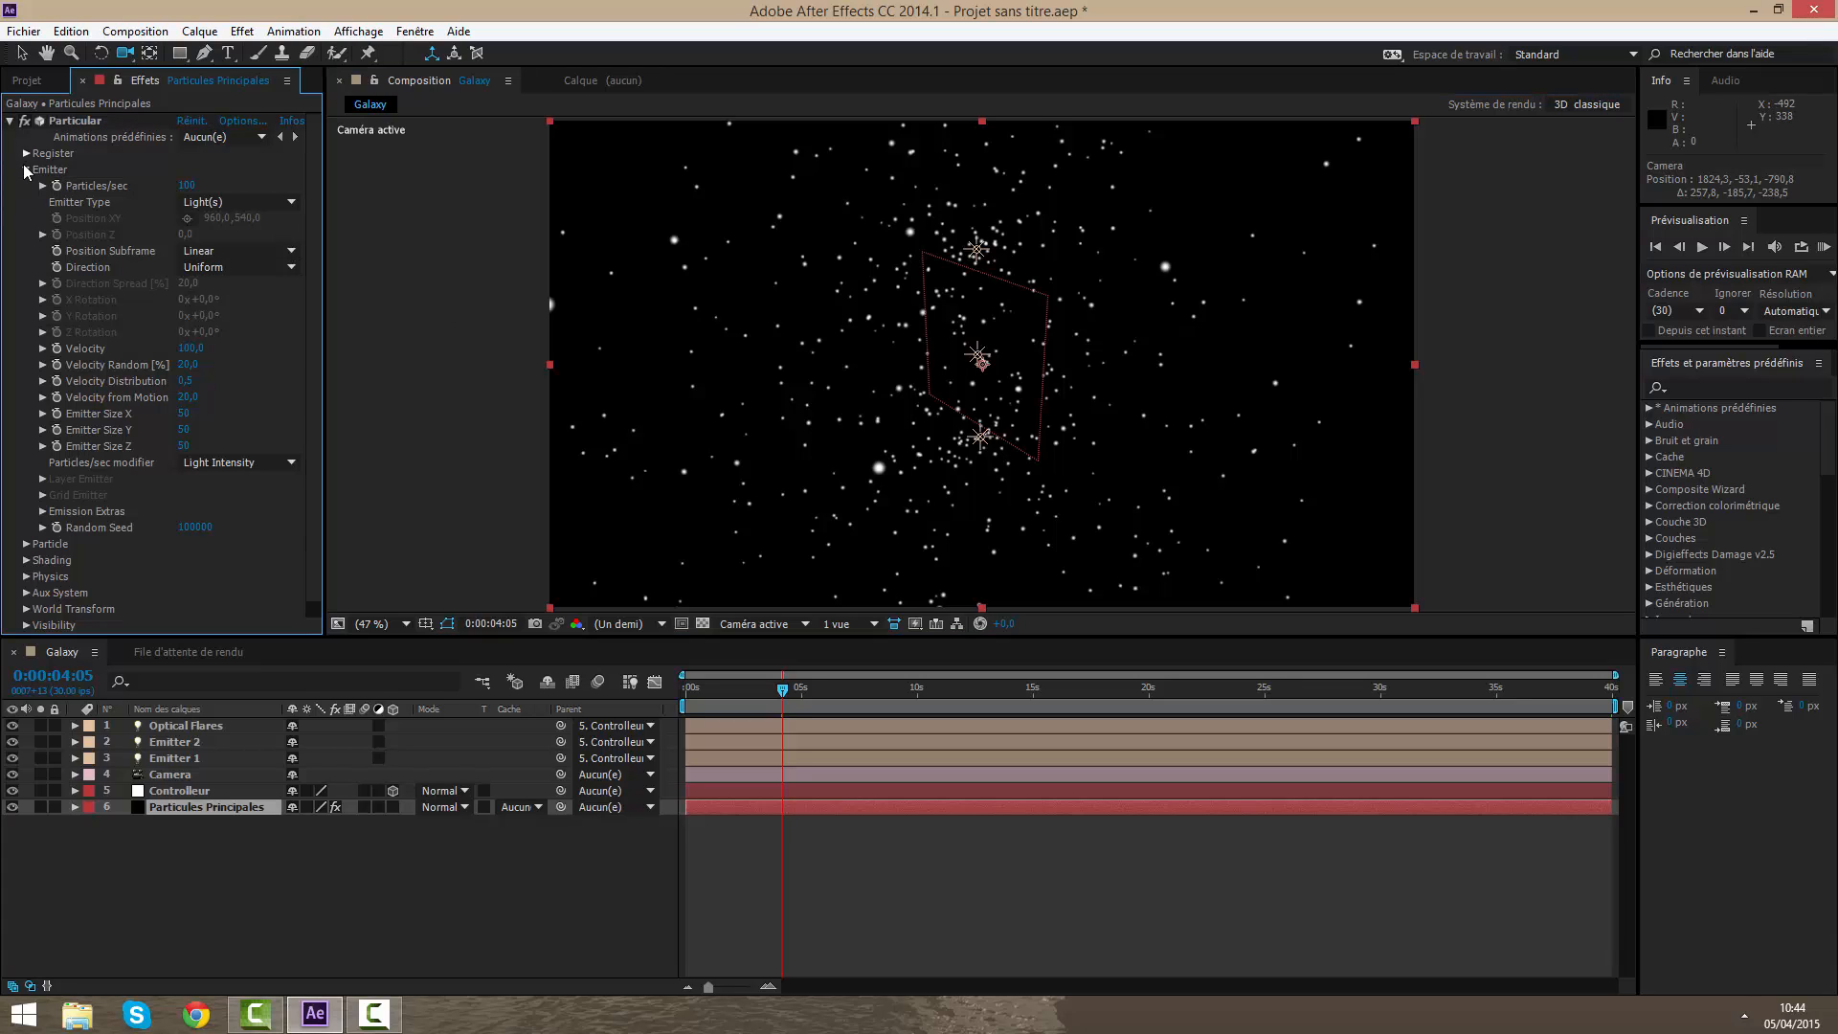
{"action": "left_click", "coordinate": [26, 170]}
{"action": "left_click", "coordinate": [26, 170]}
{"action": "left_click", "coordinate": [191, 350]}
{"action": "key", "text": "Return"}
{"action": "left_click", "coordinate": [187, 365]}
{"action": "type", "text": "0"}
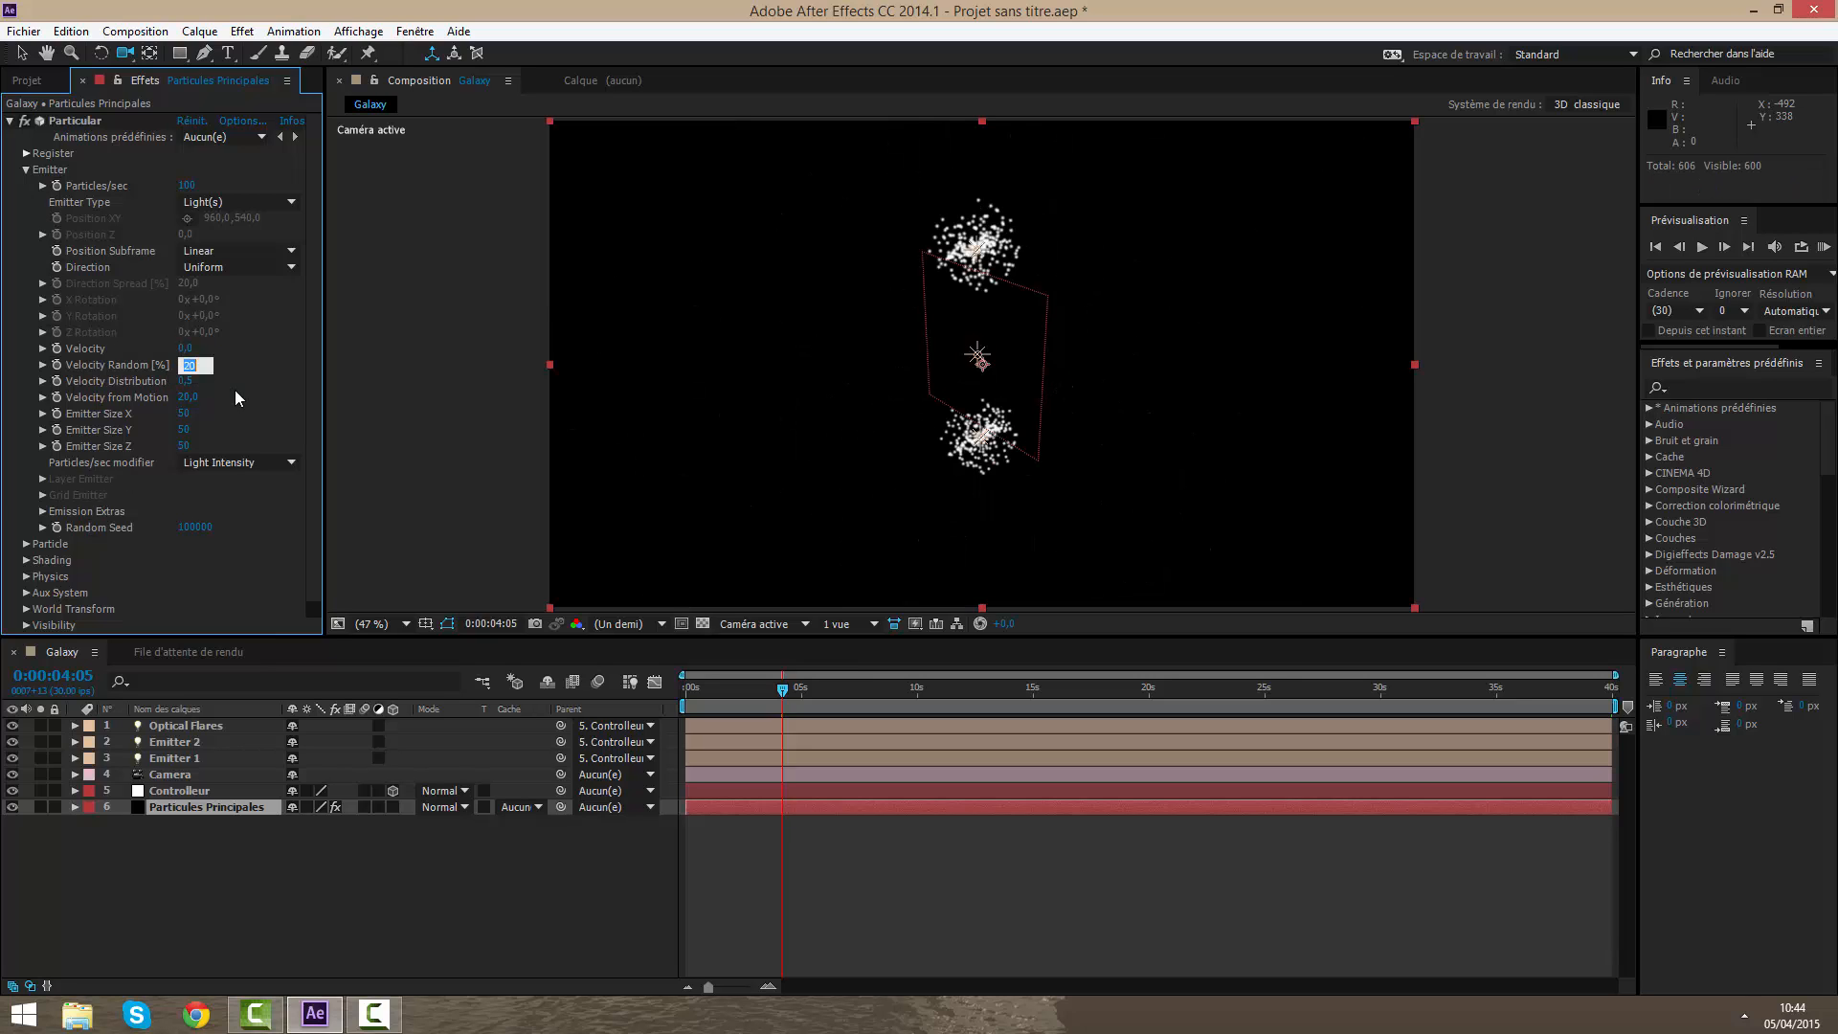
{"action": "key", "text": "Return"}
Step: Set Particular's emitter Velocity Distribution and Velocity from Motion to 0
{"action": "left_click", "coordinate": [184, 381]}
{"action": "type", "text": "0"}
{"action": "key", "text": "Return"}
{"action": "left_click", "coordinate": [187, 398]}
{"action": "type", "text": "0"}
{"action": "key", "text": "Return"}
Step: Set Particular's Emitter Size X, Y and Z to 25 each
{"action": "left_click", "coordinate": [184, 414]}
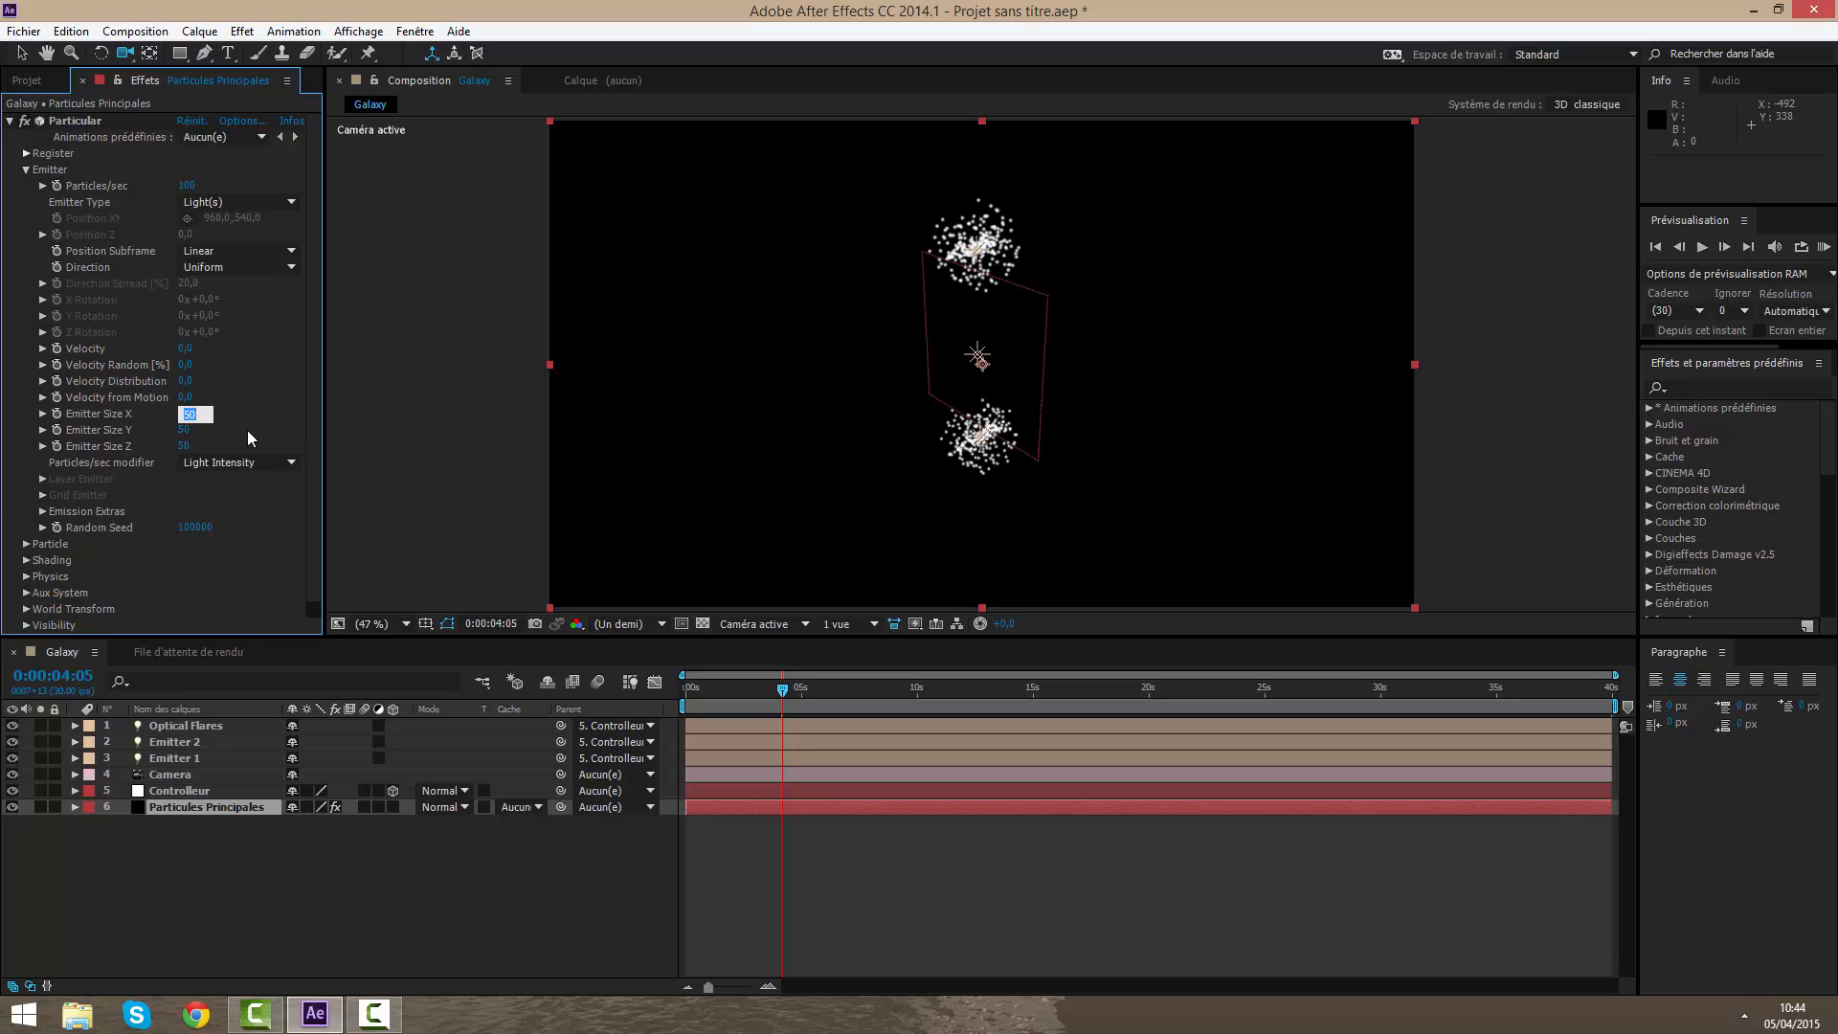
{"action": "type", "text": "25"}
{"action": "key", "text": "Tab"}
{"action": "type", "text": "25"}
{"action": "key", "text": "Tab"}
{"action": "type", "text": "2"}
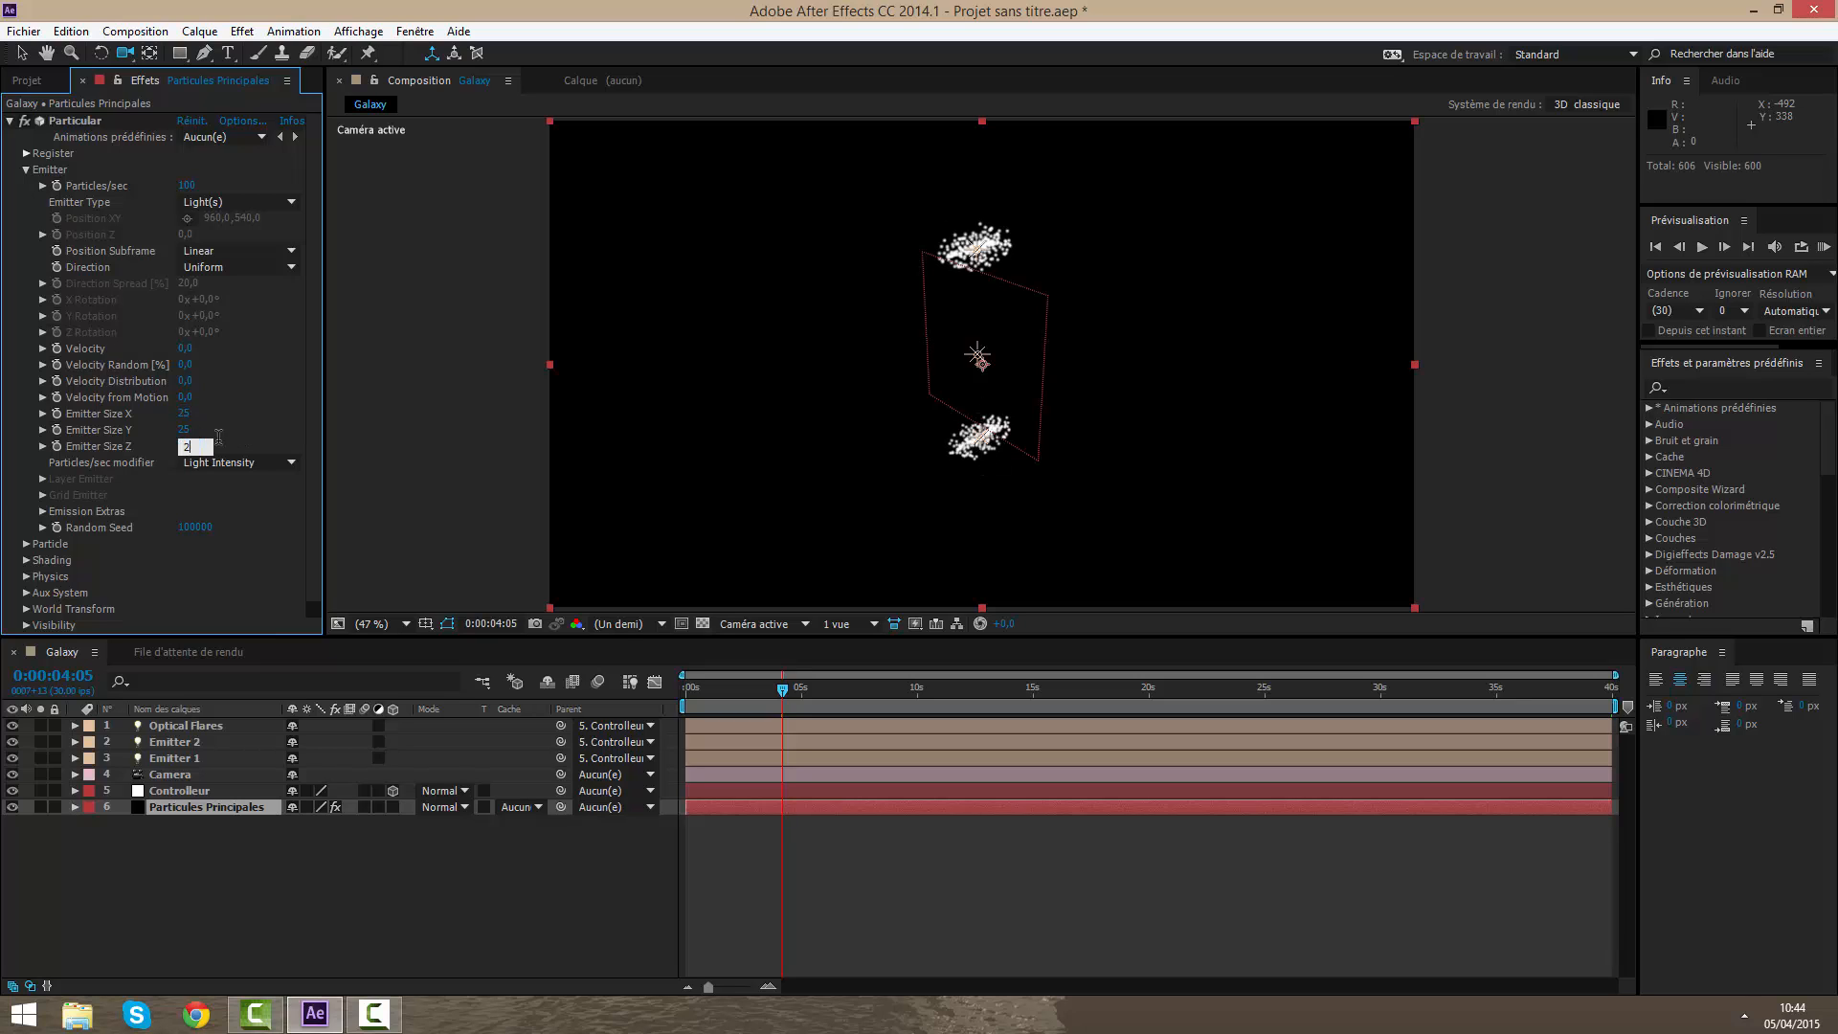
{"action": "type", "text": "5"}
{"action": "key", "text": "Return"}
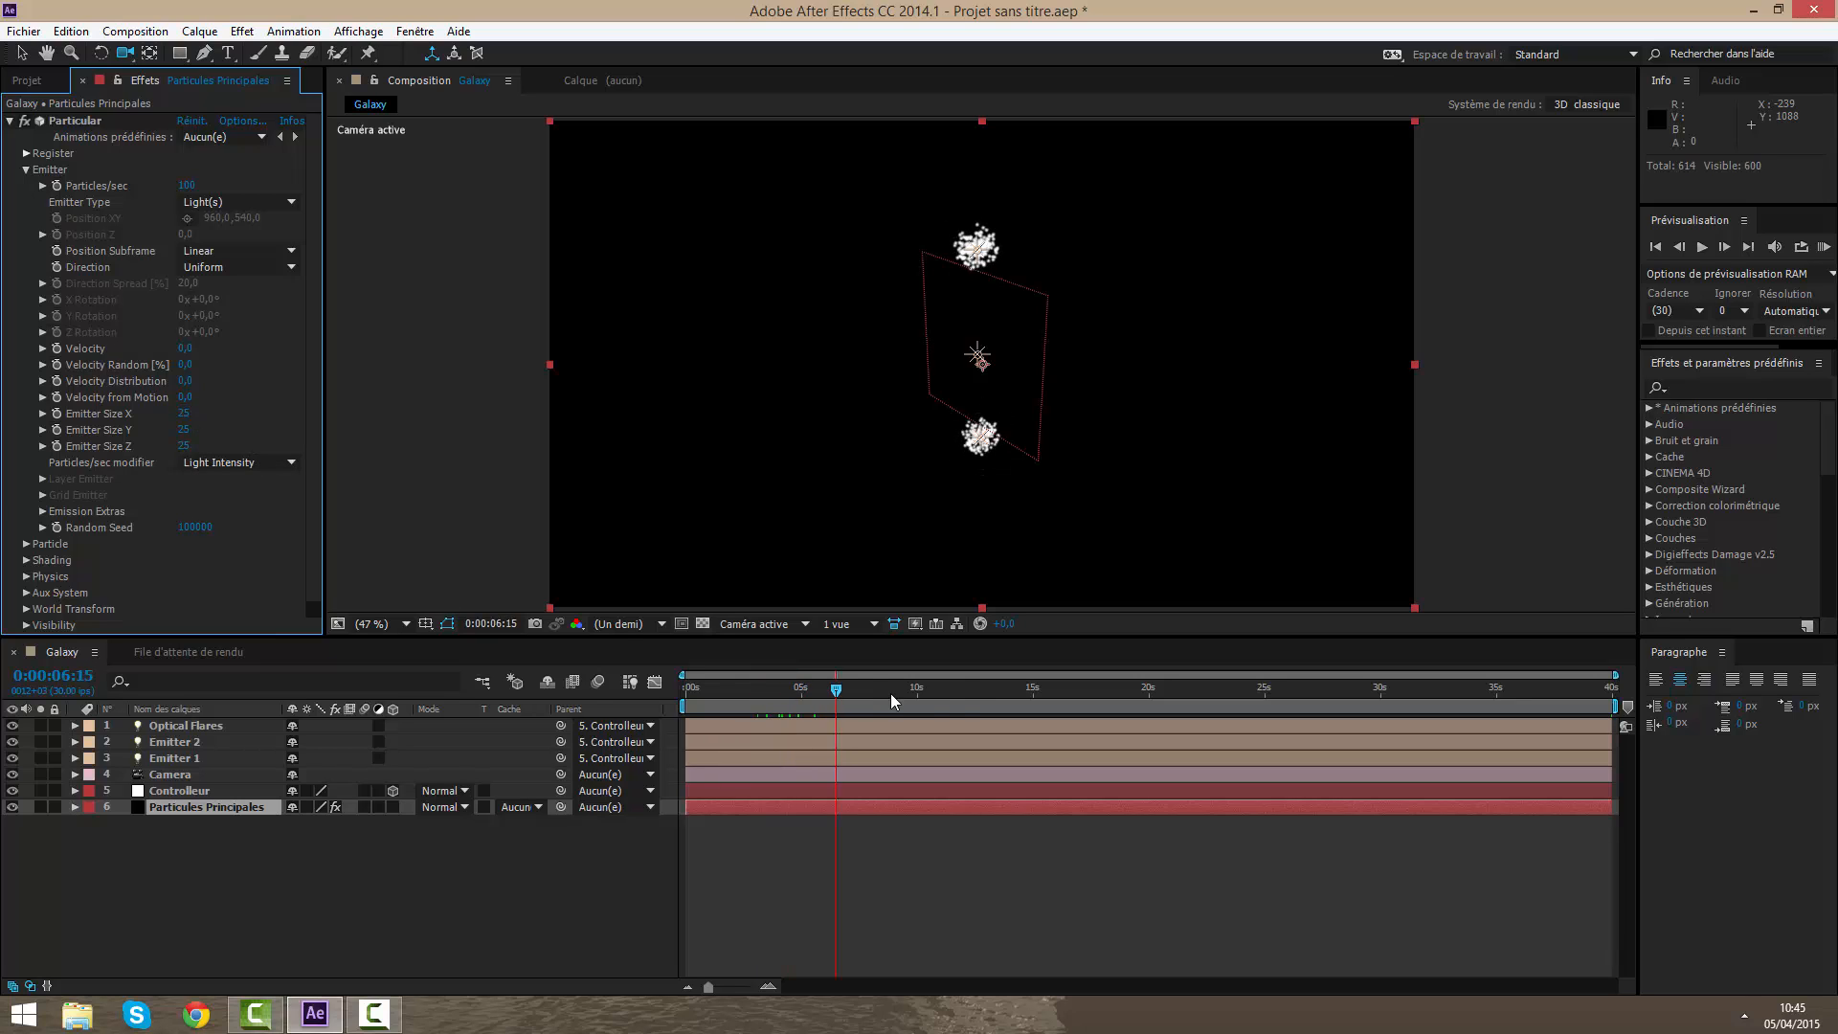
Step: Scrub the animation from the start to 0:00:04:25 and orbit the camera to examine the particle clusters around the emitters
{"action": "left_click", "coordinate": [691, 689]}
{"action": "left_click_drag", "start_coordinate": [694, 696], "coordinate": [800, 687]}
{"action": "left_click_drag", "start_coordinate": [1007, 300], "coordinate": [927, 296]}
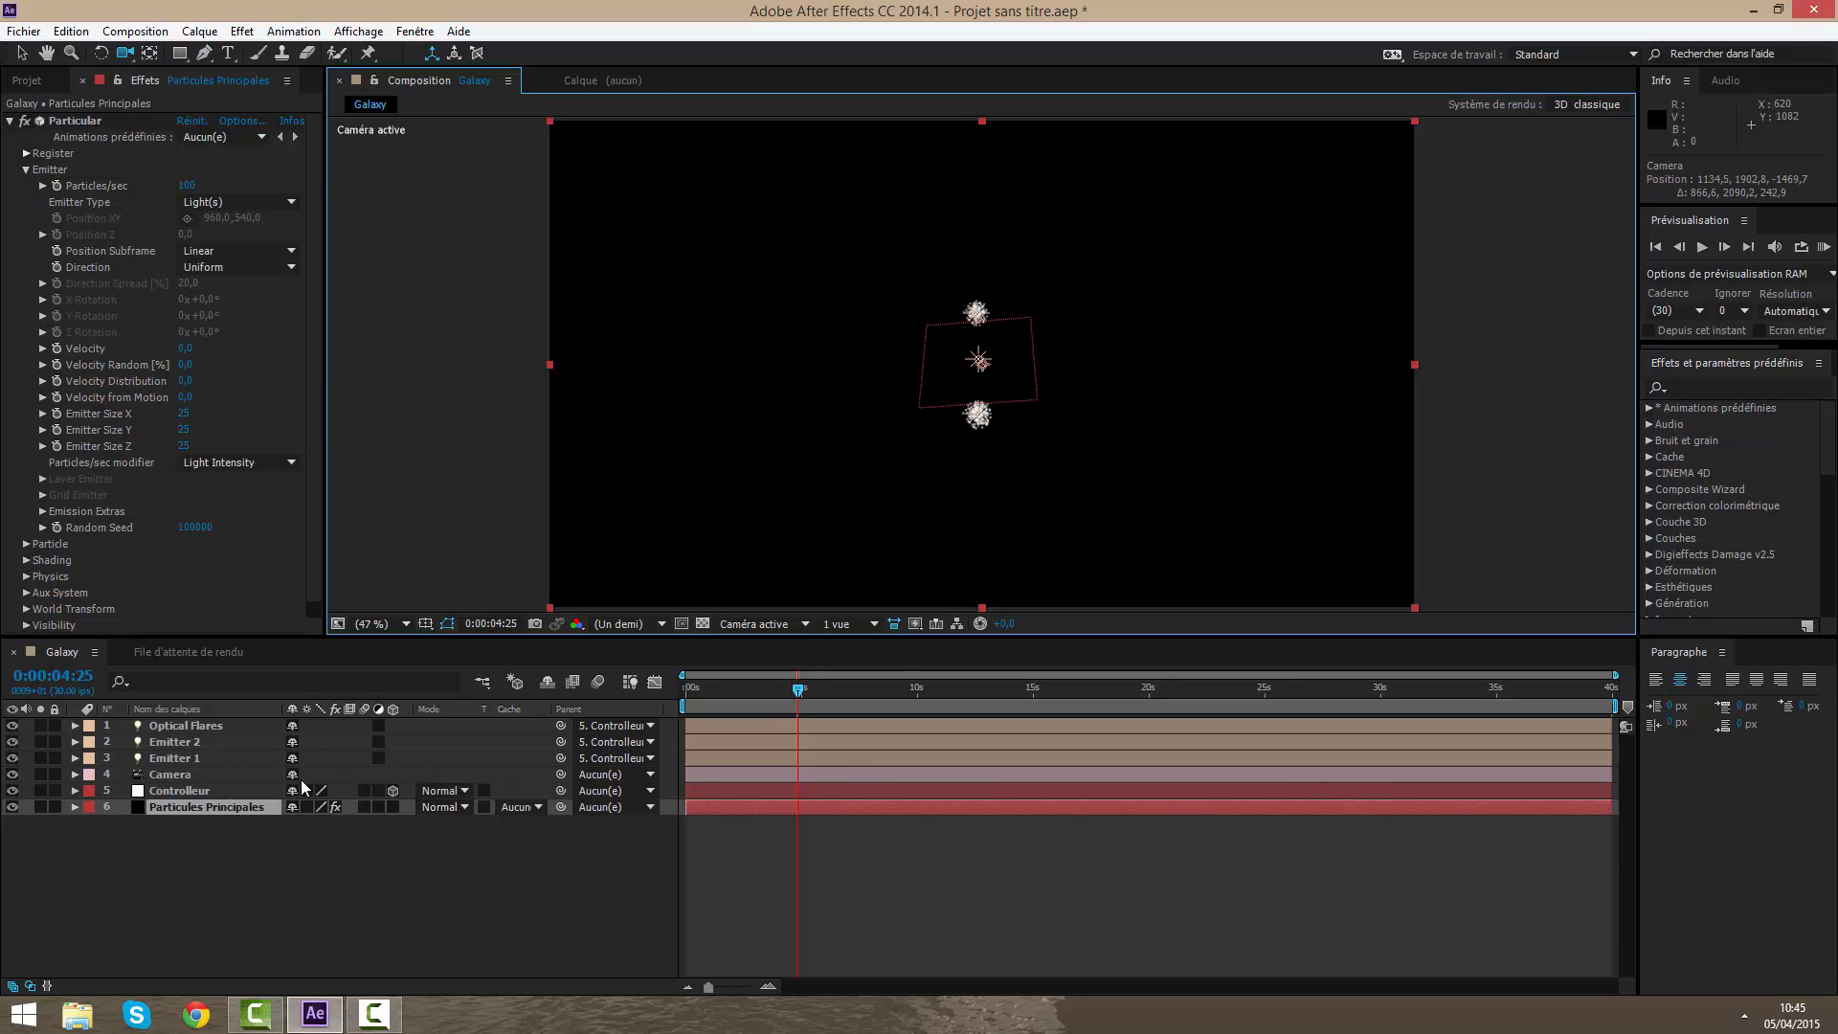
{"action": "left_click", "coordinate": [238, 812]}
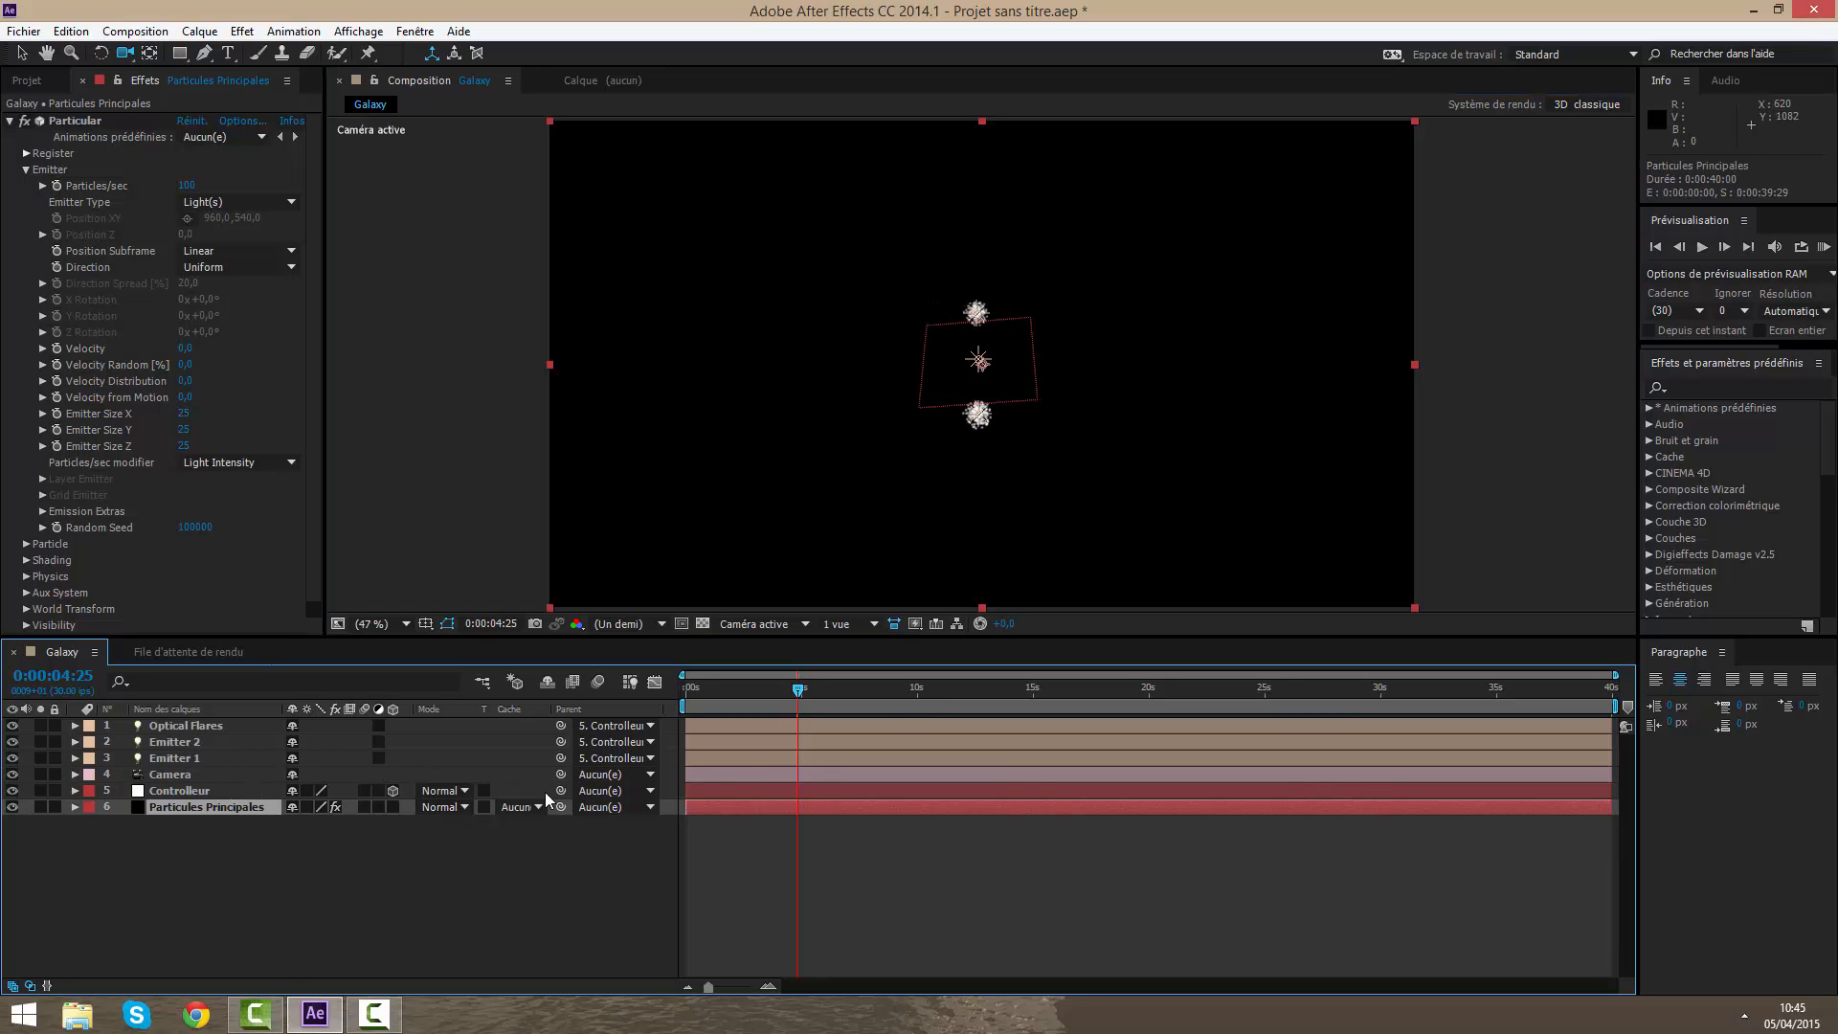
{"action": "left_click", "coordinate": [241, 758]}
{"action": "left_click", "coordinate": [766, 807]}
{"action": "left_click", "coordinate": [209, 766]}
{"action": "left_click", "coordinate": [192, 826]}
{"action": "left_click", "coordinate": [193, 812]}
Step: Narrow the timeline's visible range to about the first 14 seconds and go to 0:00:03:00
{"action": "left_click_drag", "start_coordinate": [799, 687], "coordinate": [736, 720]}
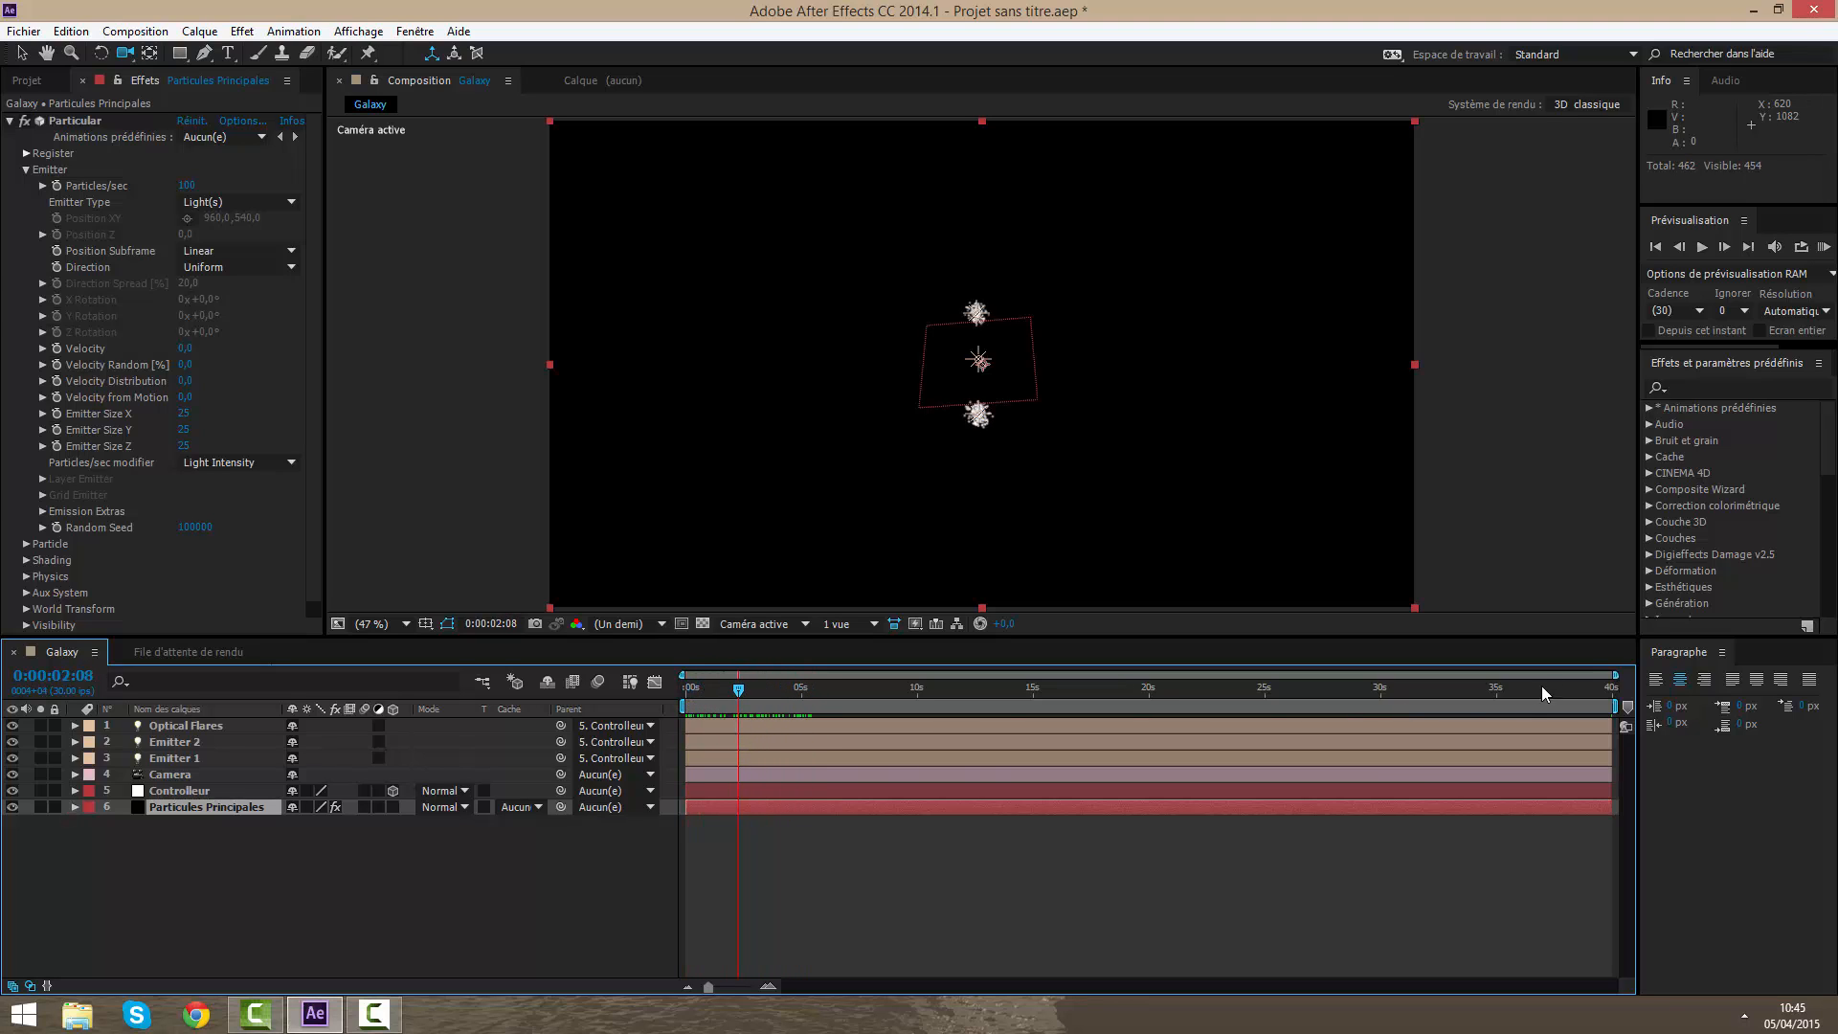
{"action": "left_click_drag", "start_coordinate": [1615, 676], "coordinate": [1009, 676]}
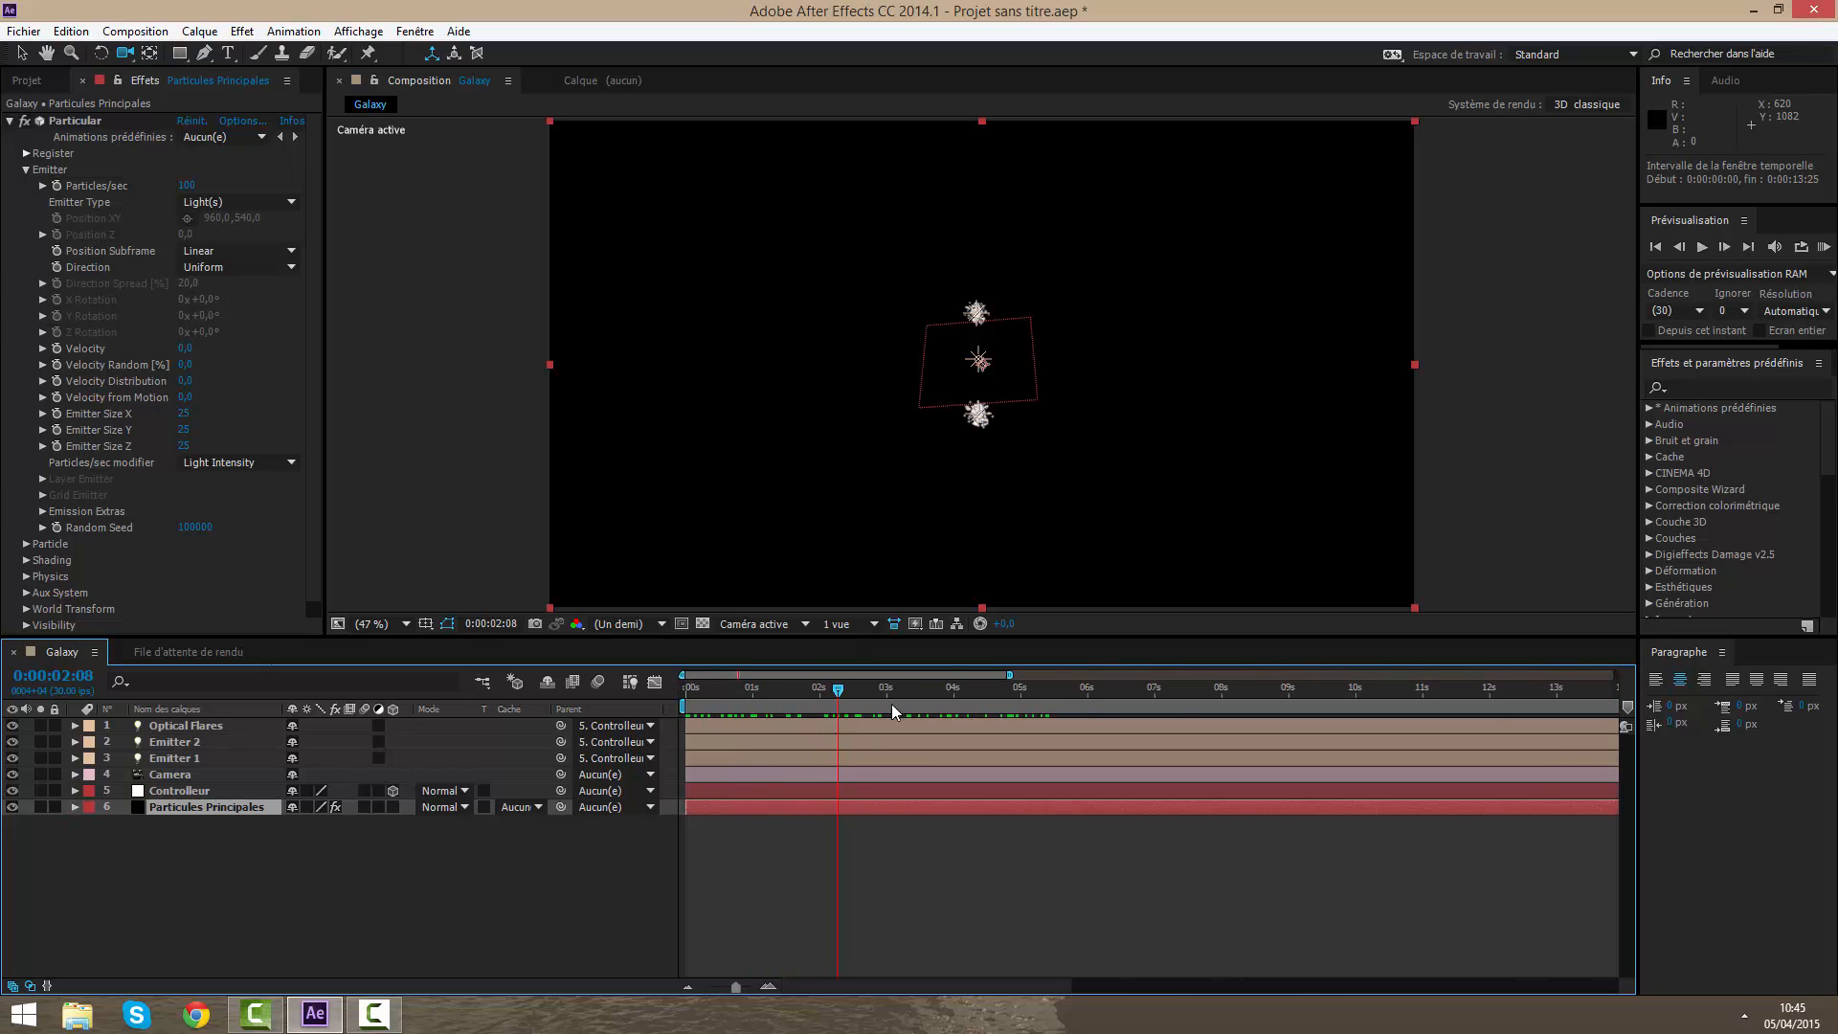
{"action": "left_click_drag", "start_coordinate": [849, 705], "coordinate": [883, 705]}
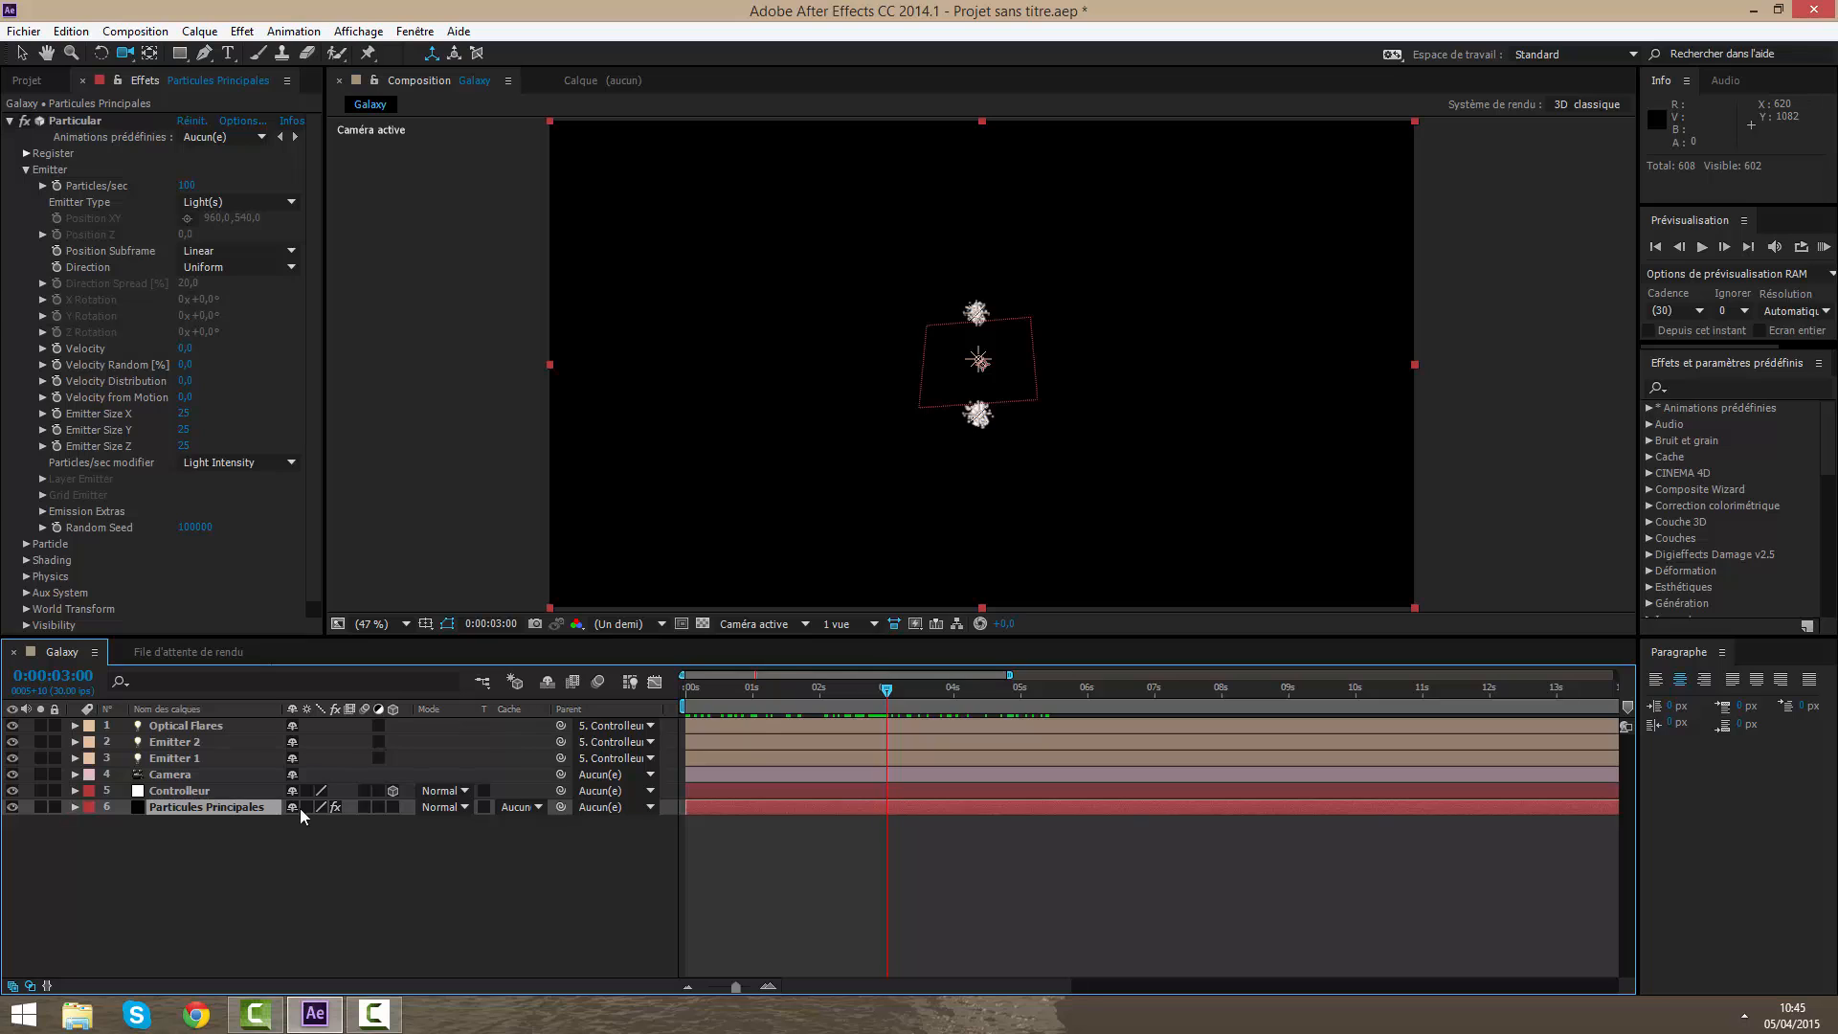
Step: Set a Rotation Z keyframe at 0° on the Controlleur null at 0:00:03:00
{"action": "scroll", "coordinate": [980, 447], "scroll_direction": "down", "scroll_amount": 2}
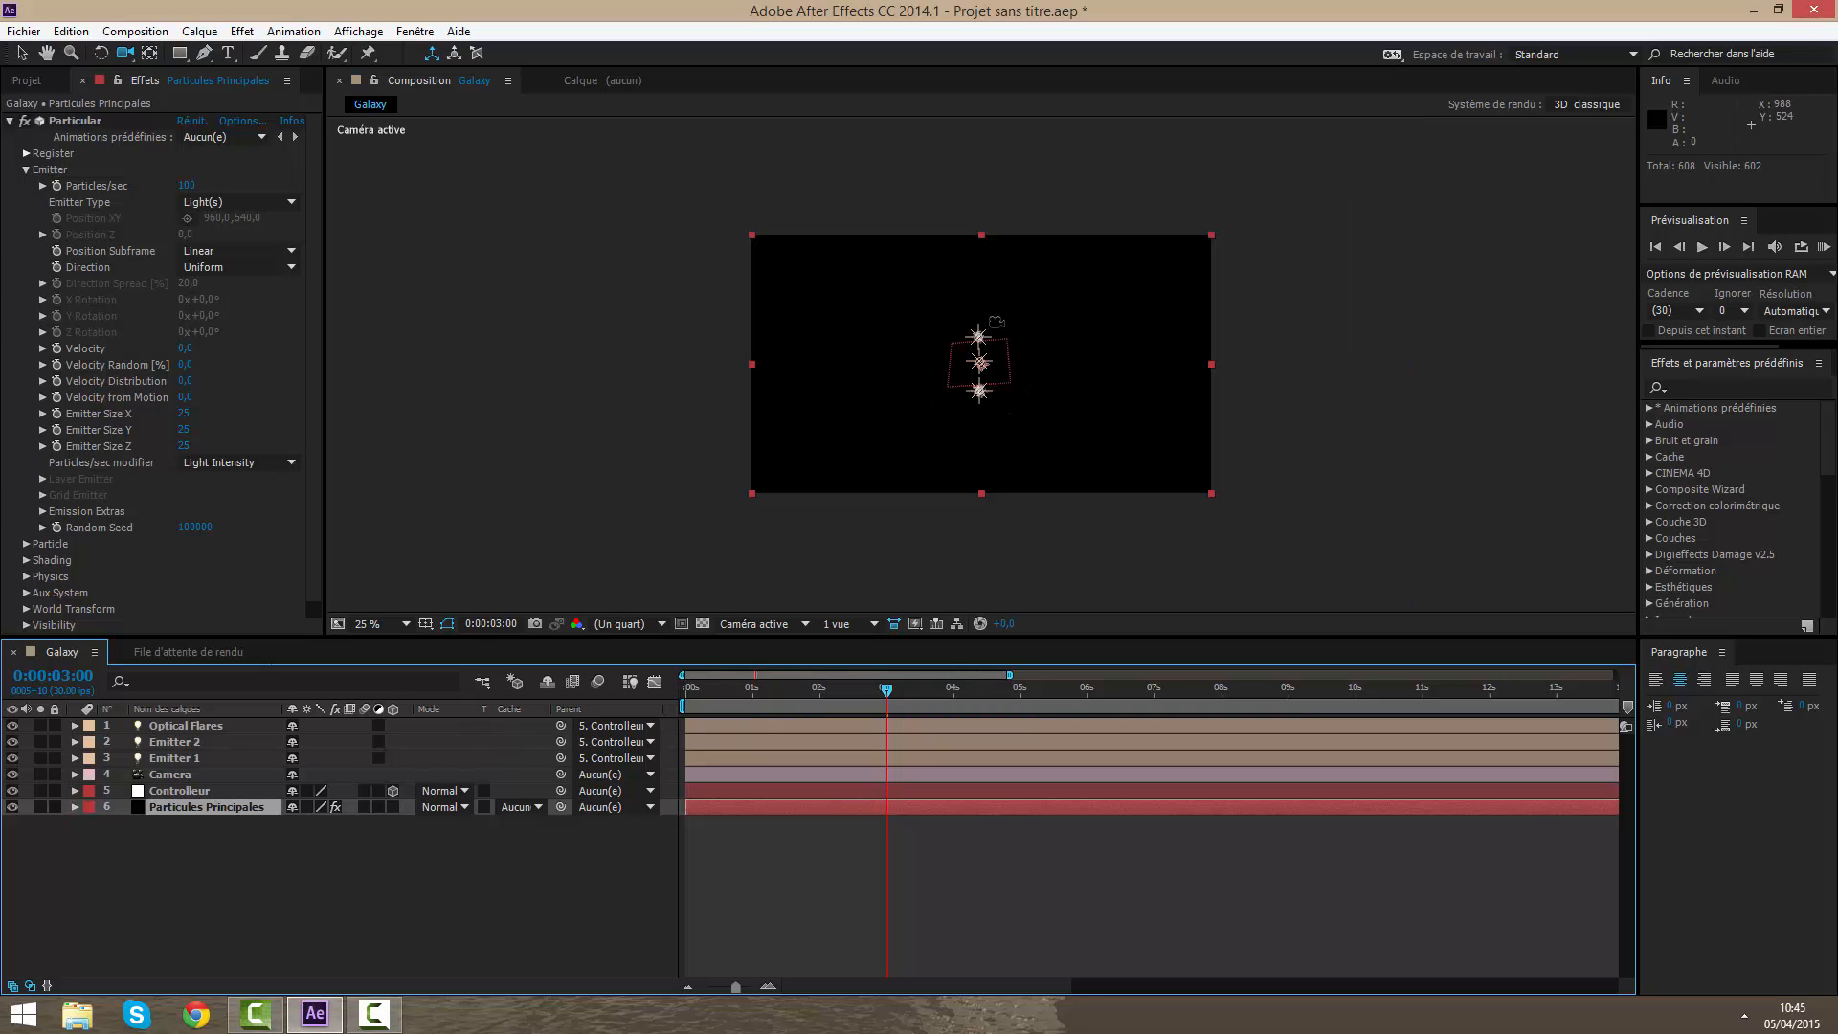
{"action": "left_click_drag", "start_coordinate": [997, 320], "coordinate": [975, 277]}
{"action": "left_click", "coordinate": [186, 792]}
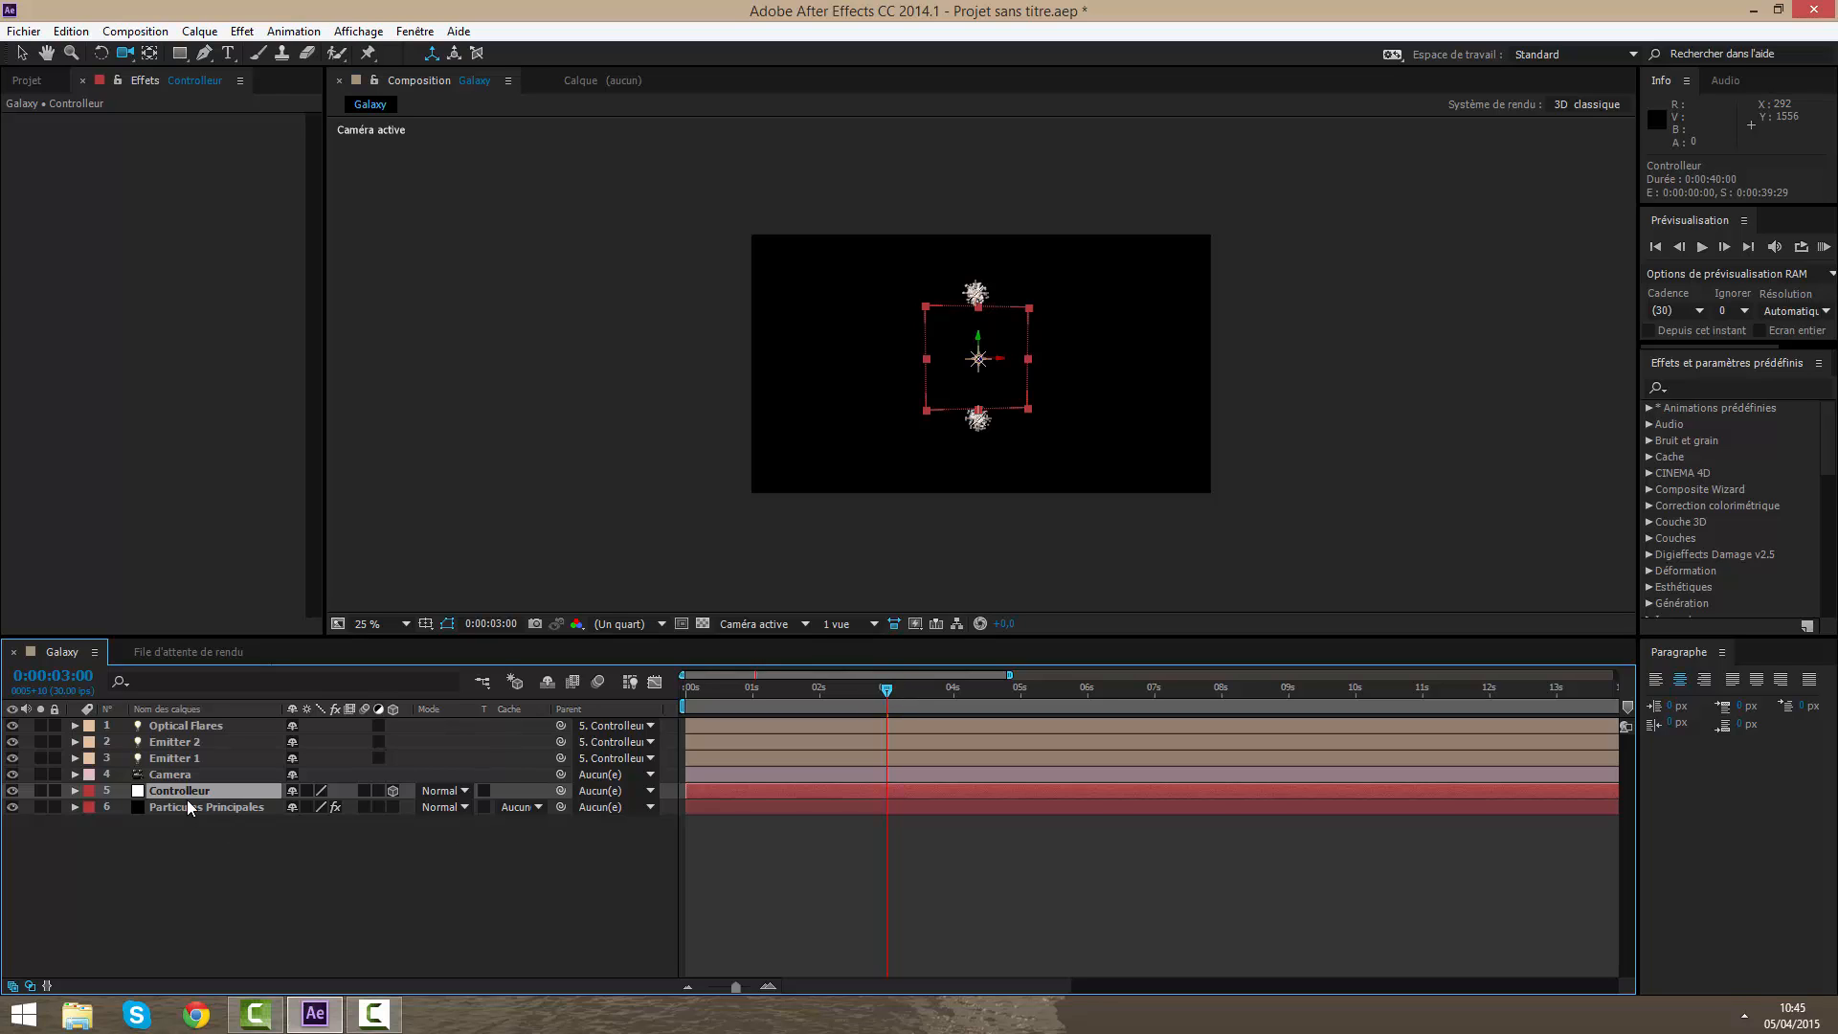
{"action": "left_click", "coordinate": [76, 791]}
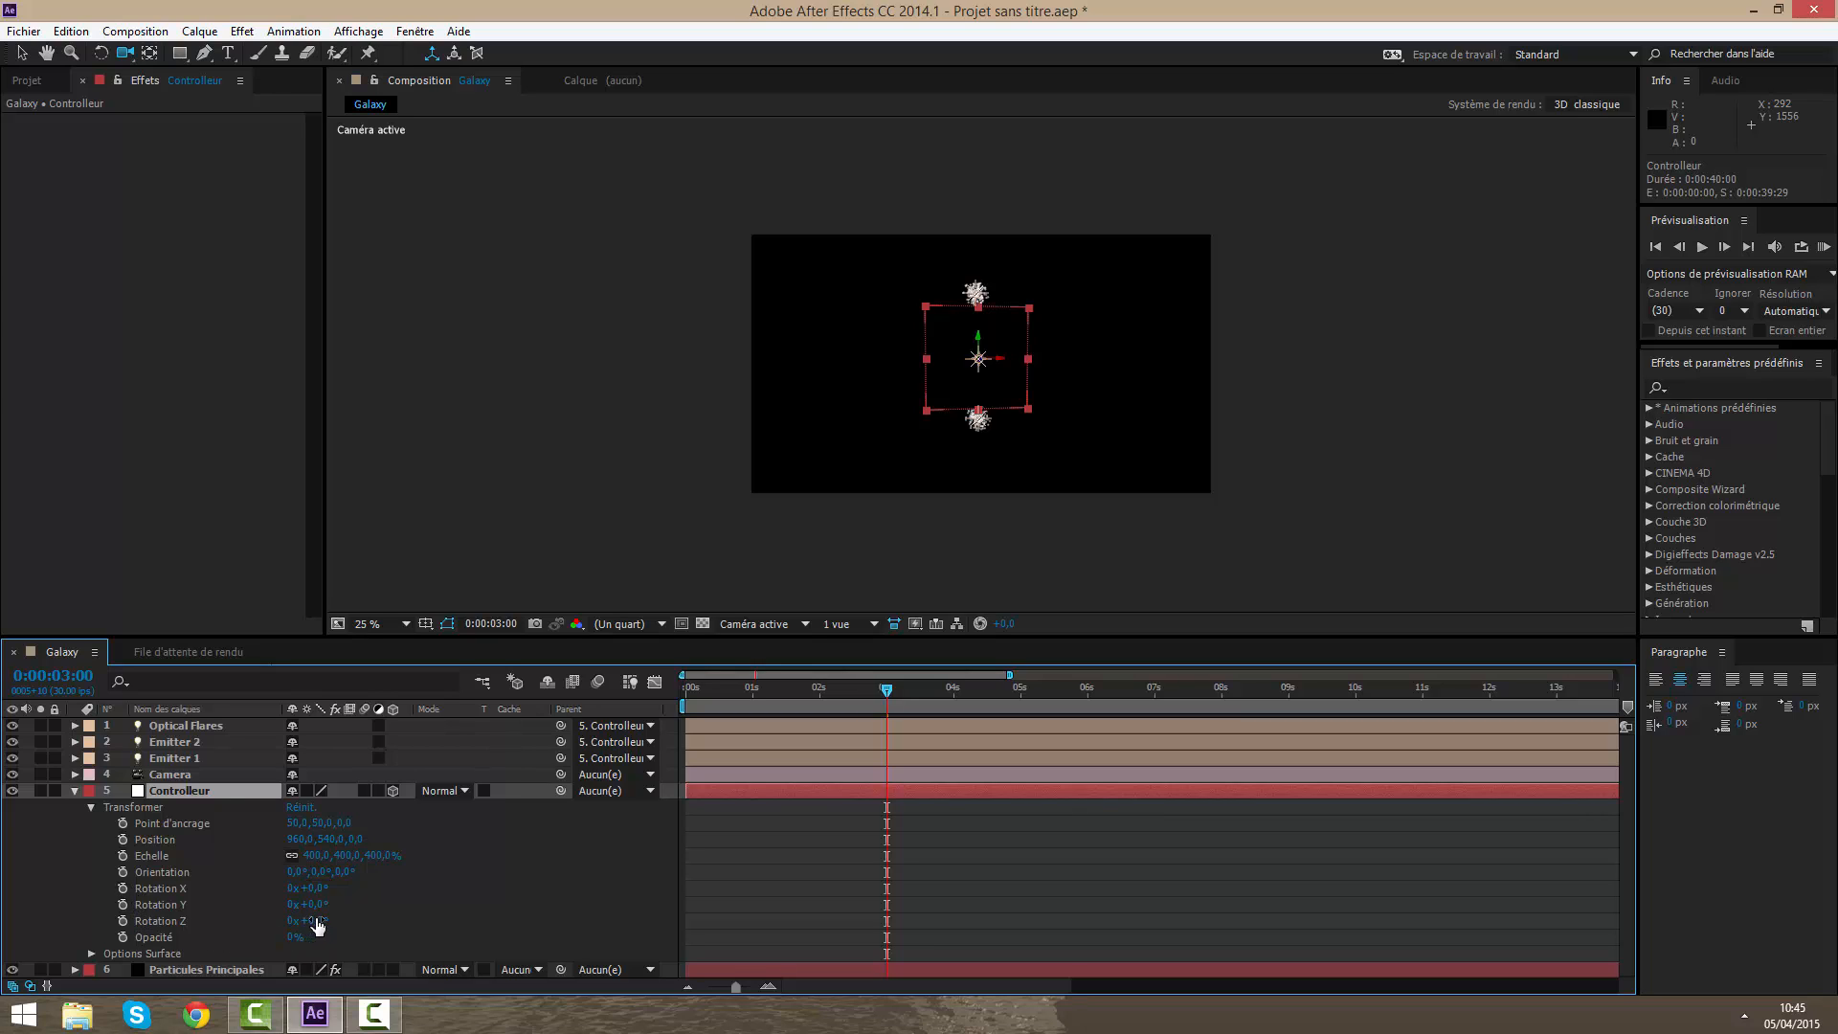
{"action": "left_click_drag", "start_coordinate": [308, 920], "coordinate": [343, 918]}
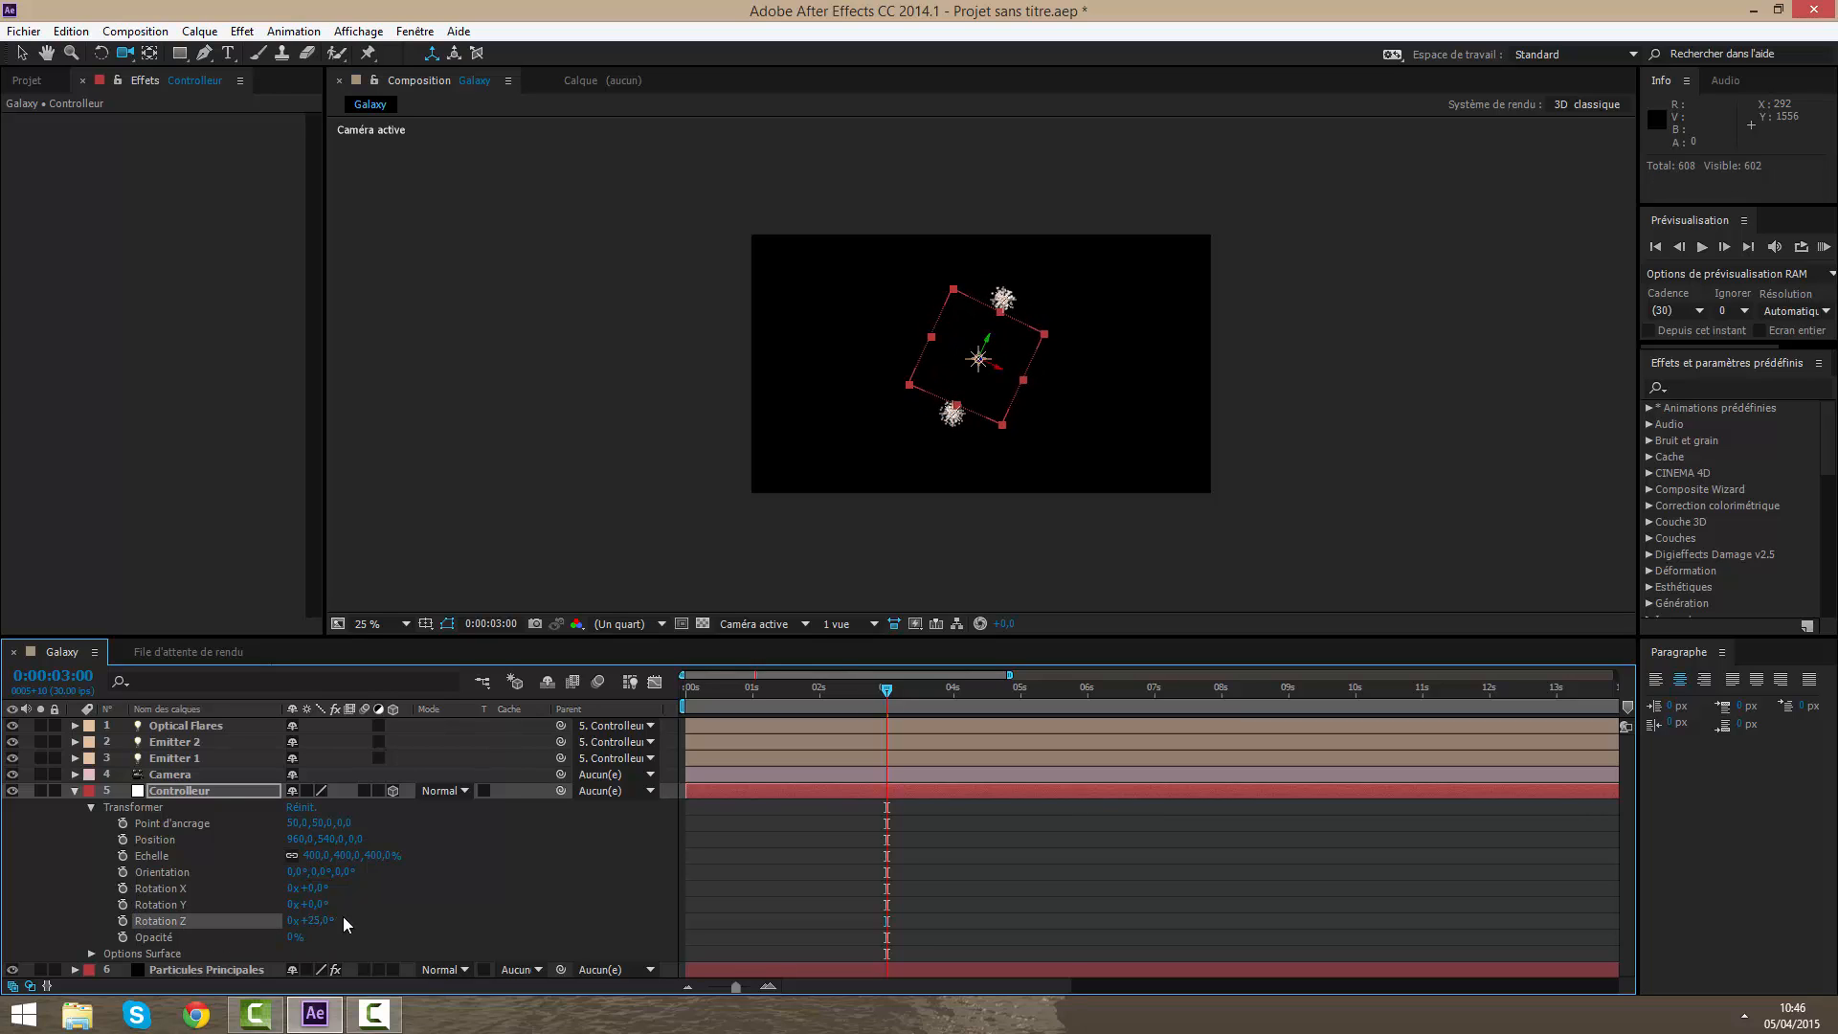
{"action": "key", "text": "ctrl+z"}
{"action": "left_click", "coordinate": [126, 919]}
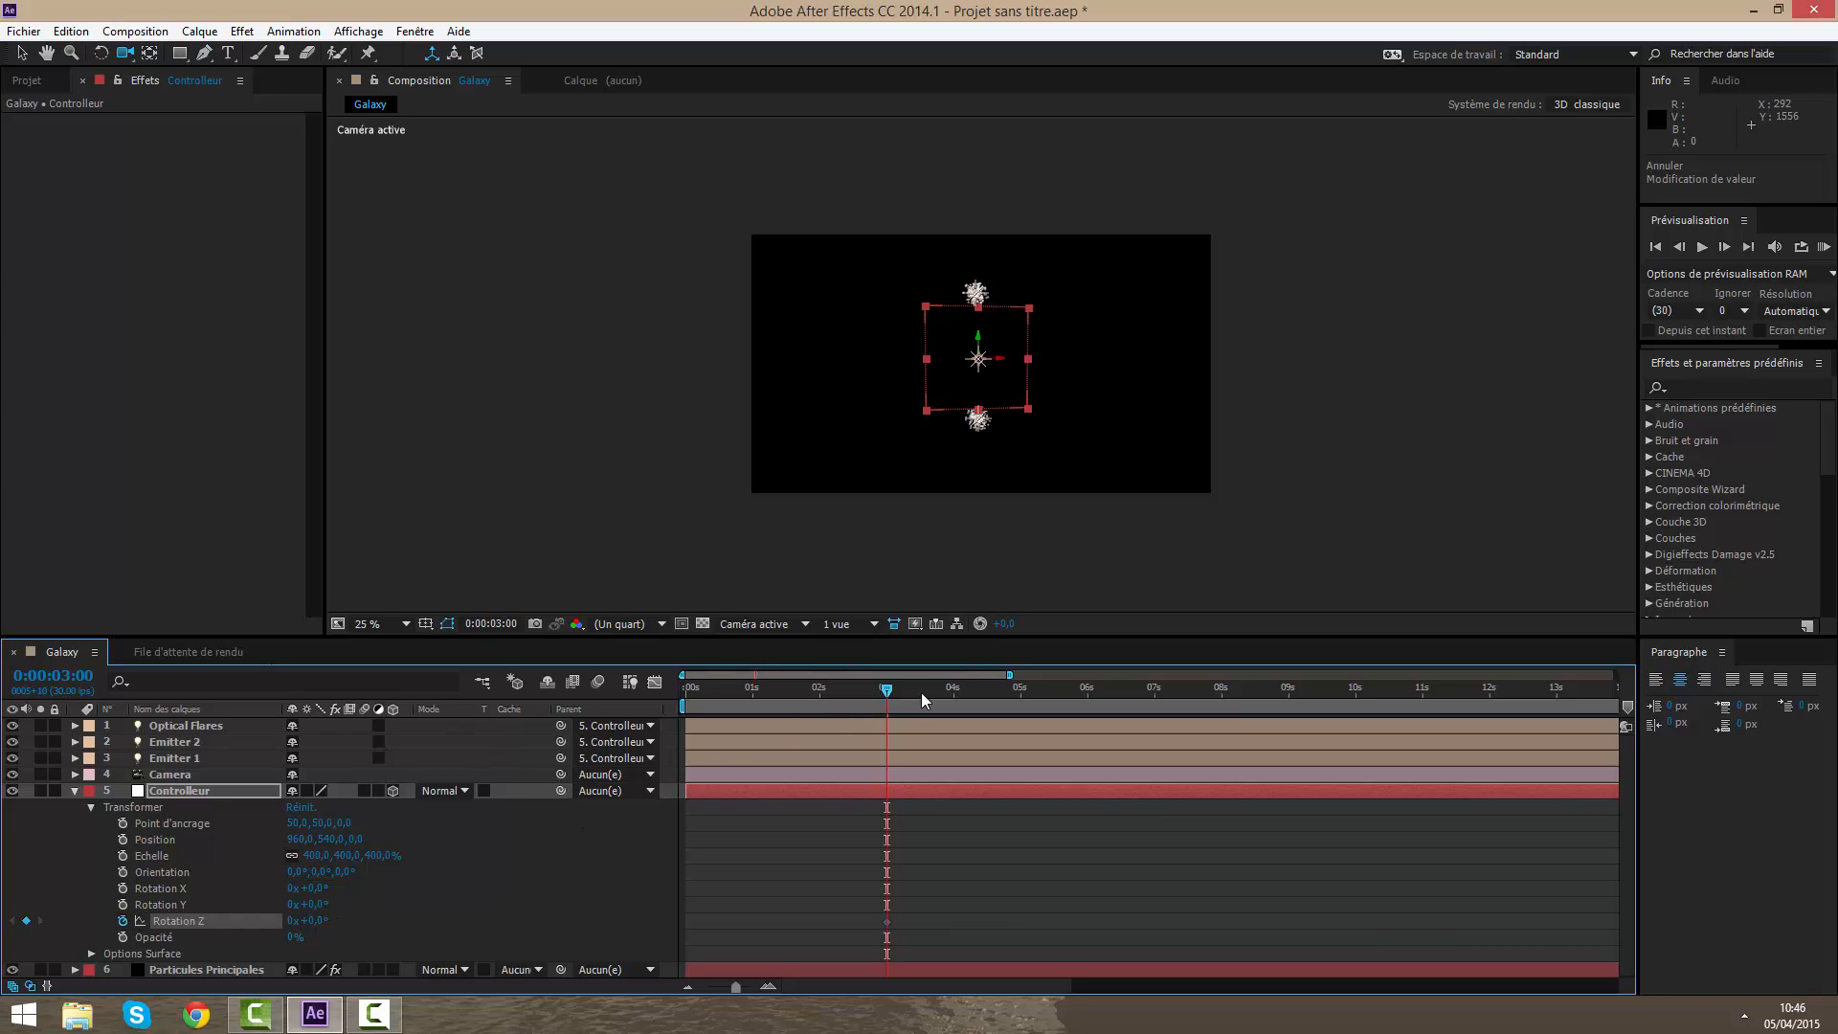
Step: Set the Controlleur null's Rotation Z to 2 full revolutions at 0:00:05:00
{"action": "left_click_drag", "start_coordinate": [899, 699], "coordinate": [1021, 704]}
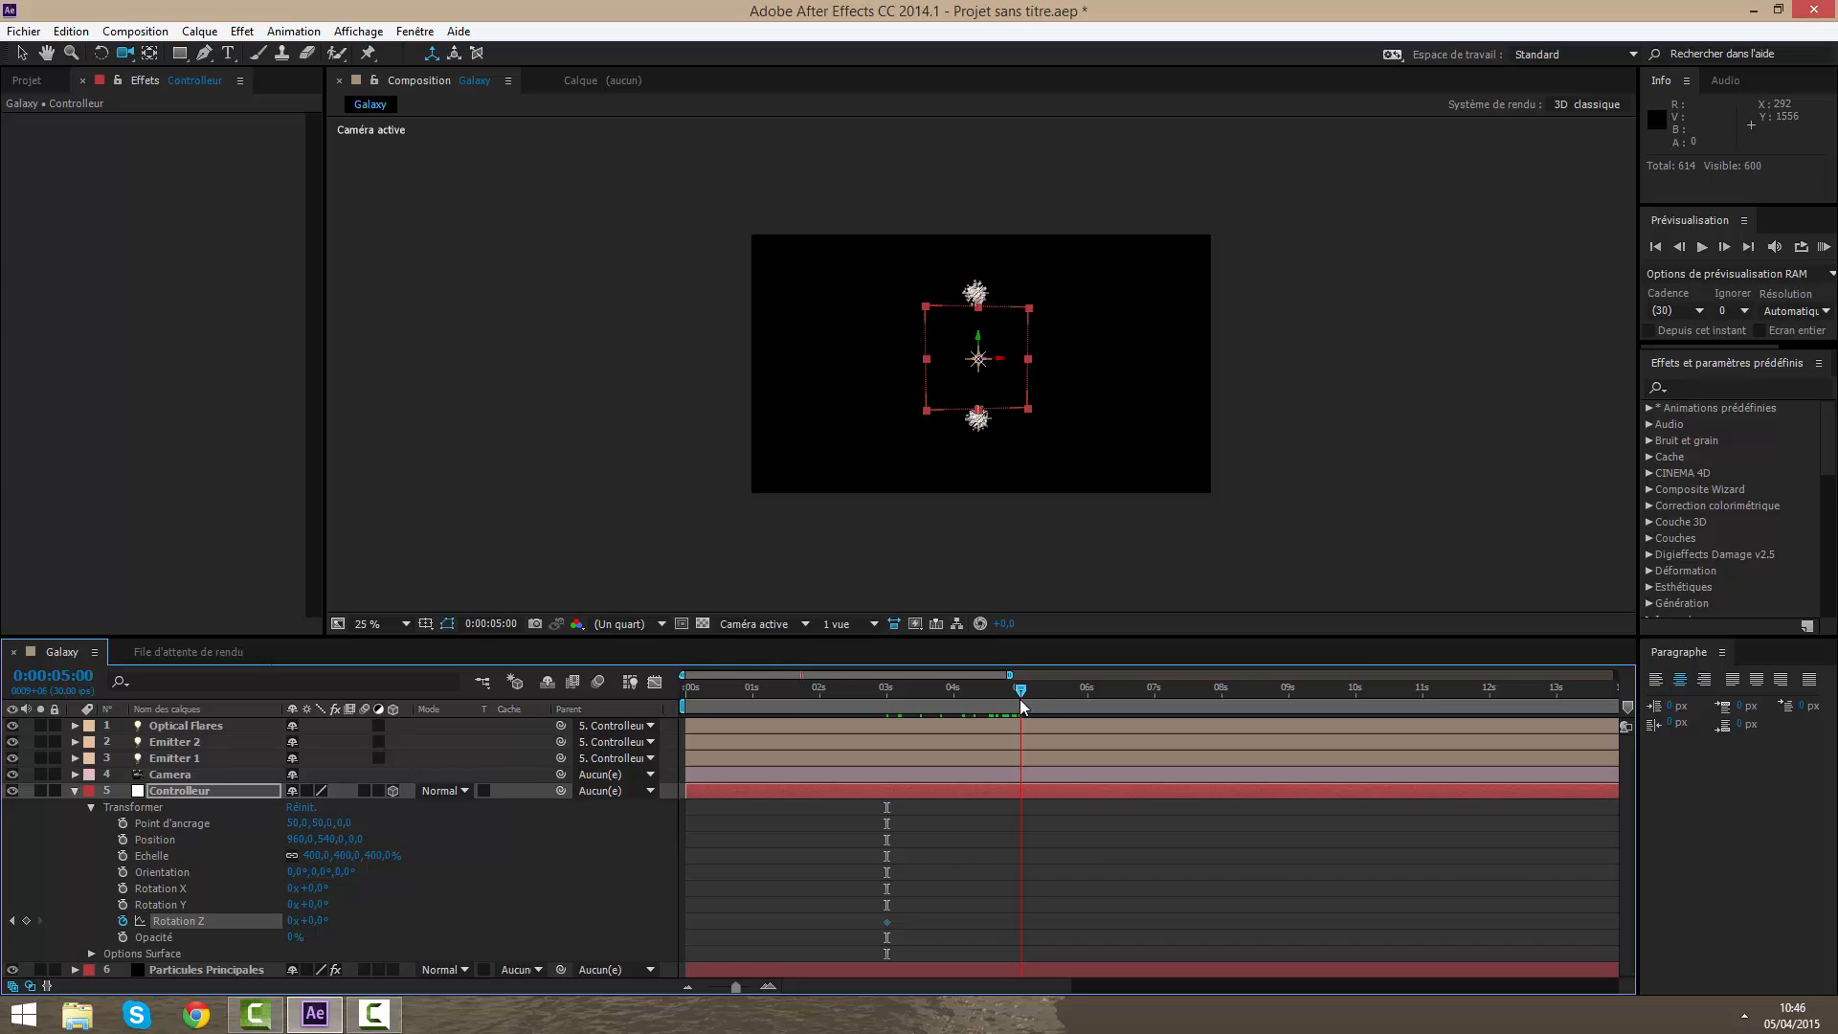
{"action": "left_click", "coordinate": [295, 921]}
{"action": "type", "text": "2"}
{"action": "key", "text": "Return"}
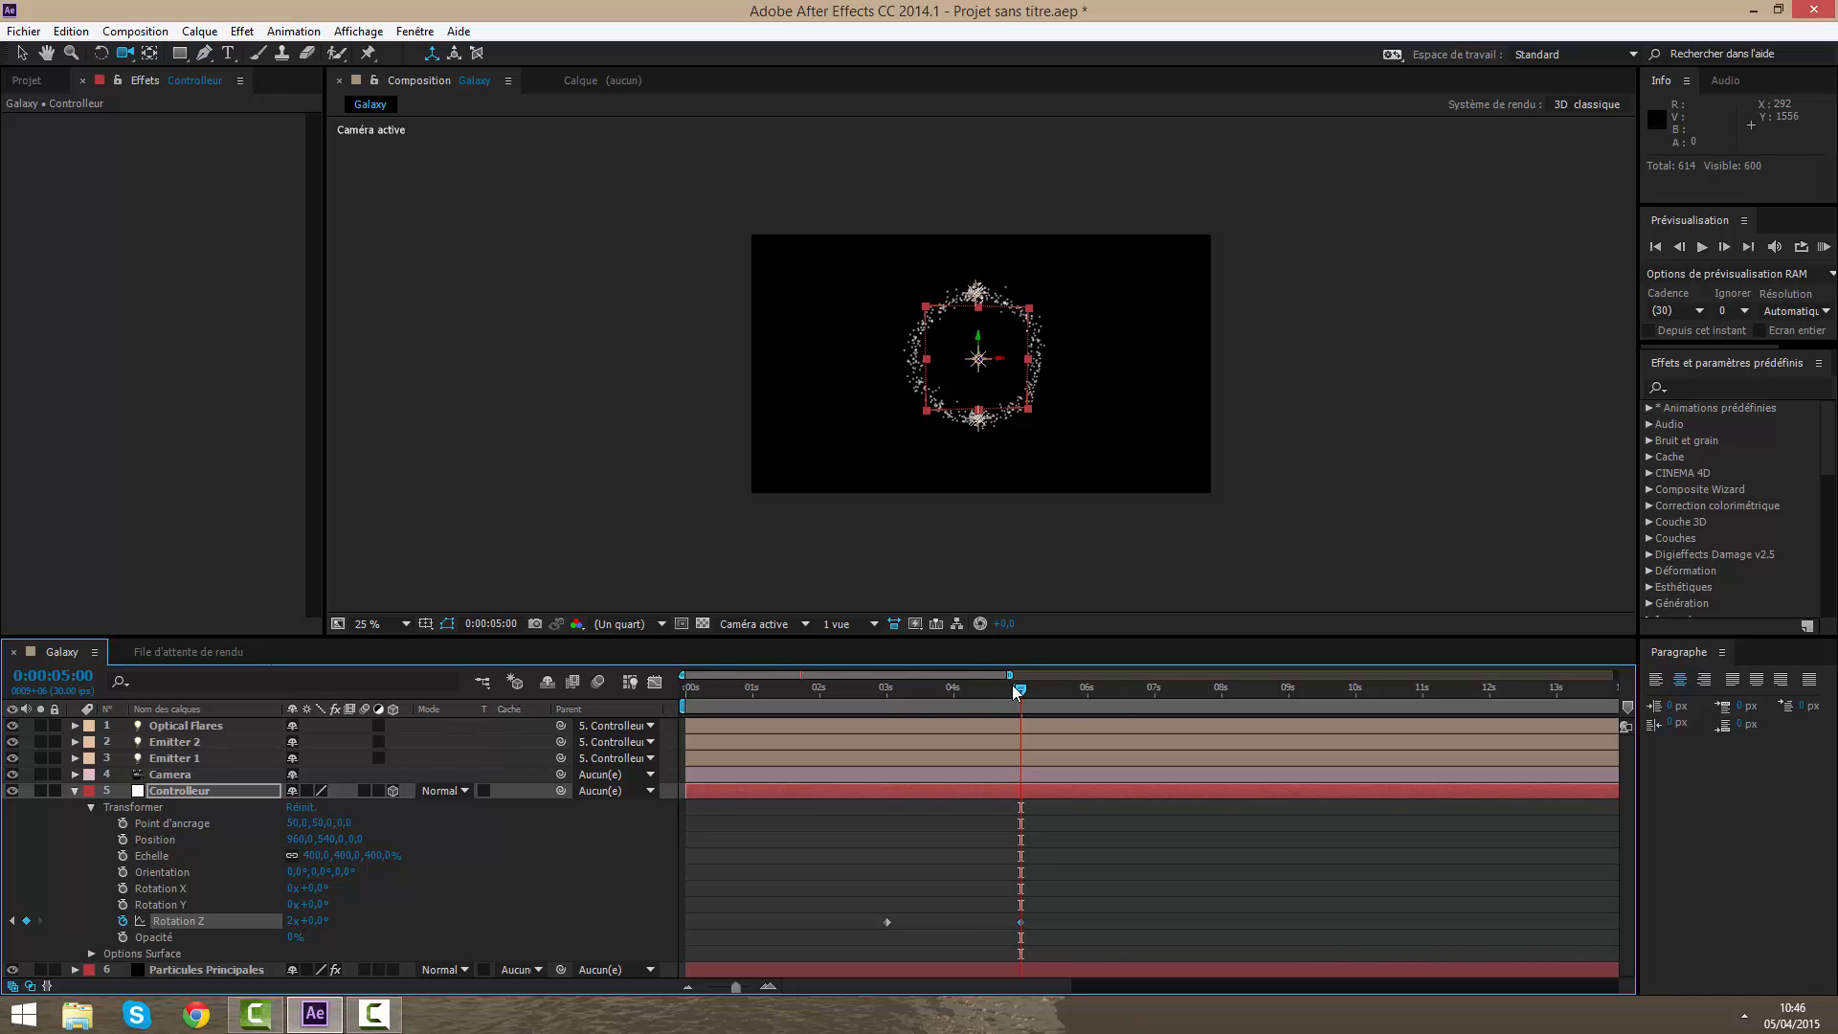
Step: Play back the Controlleur null's rotation from about 0:00:03:01 to check the particle trail
{"action": "left_click_drag", "start_coordinate": [1017, 689], "coordinate": [886, 707]}
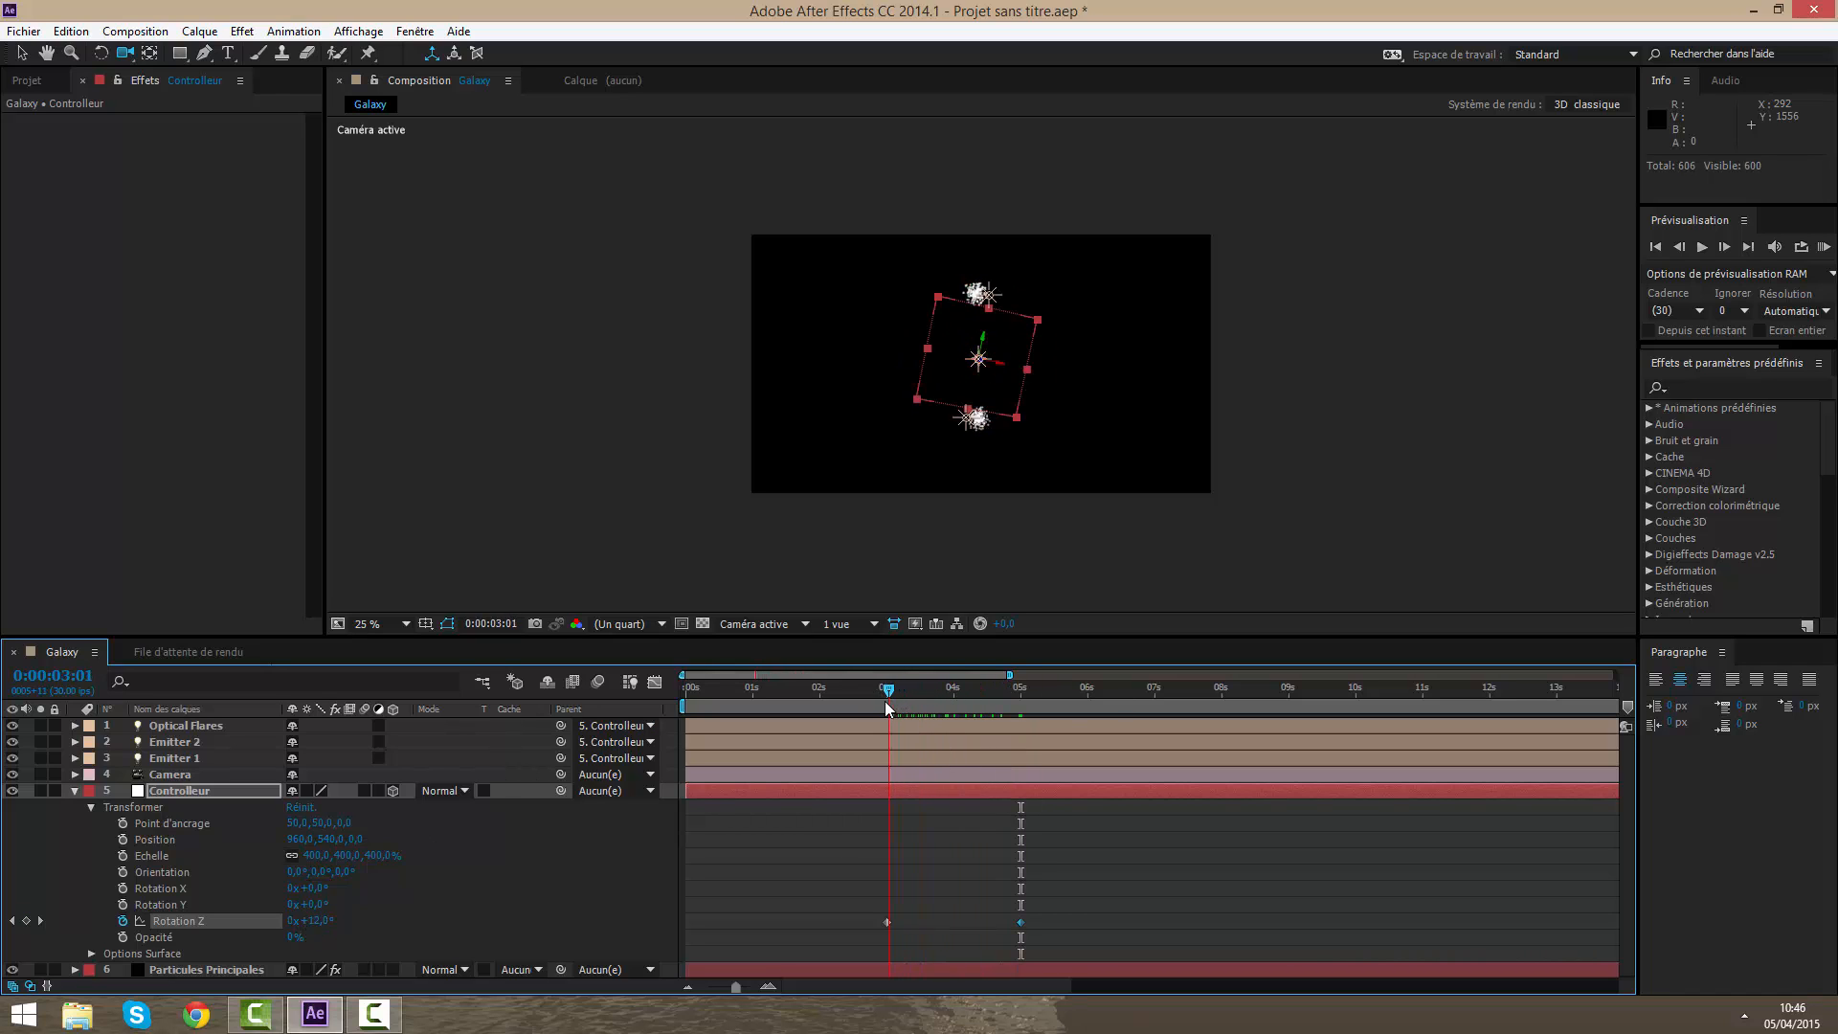
{"action": "key", "text": "space"}
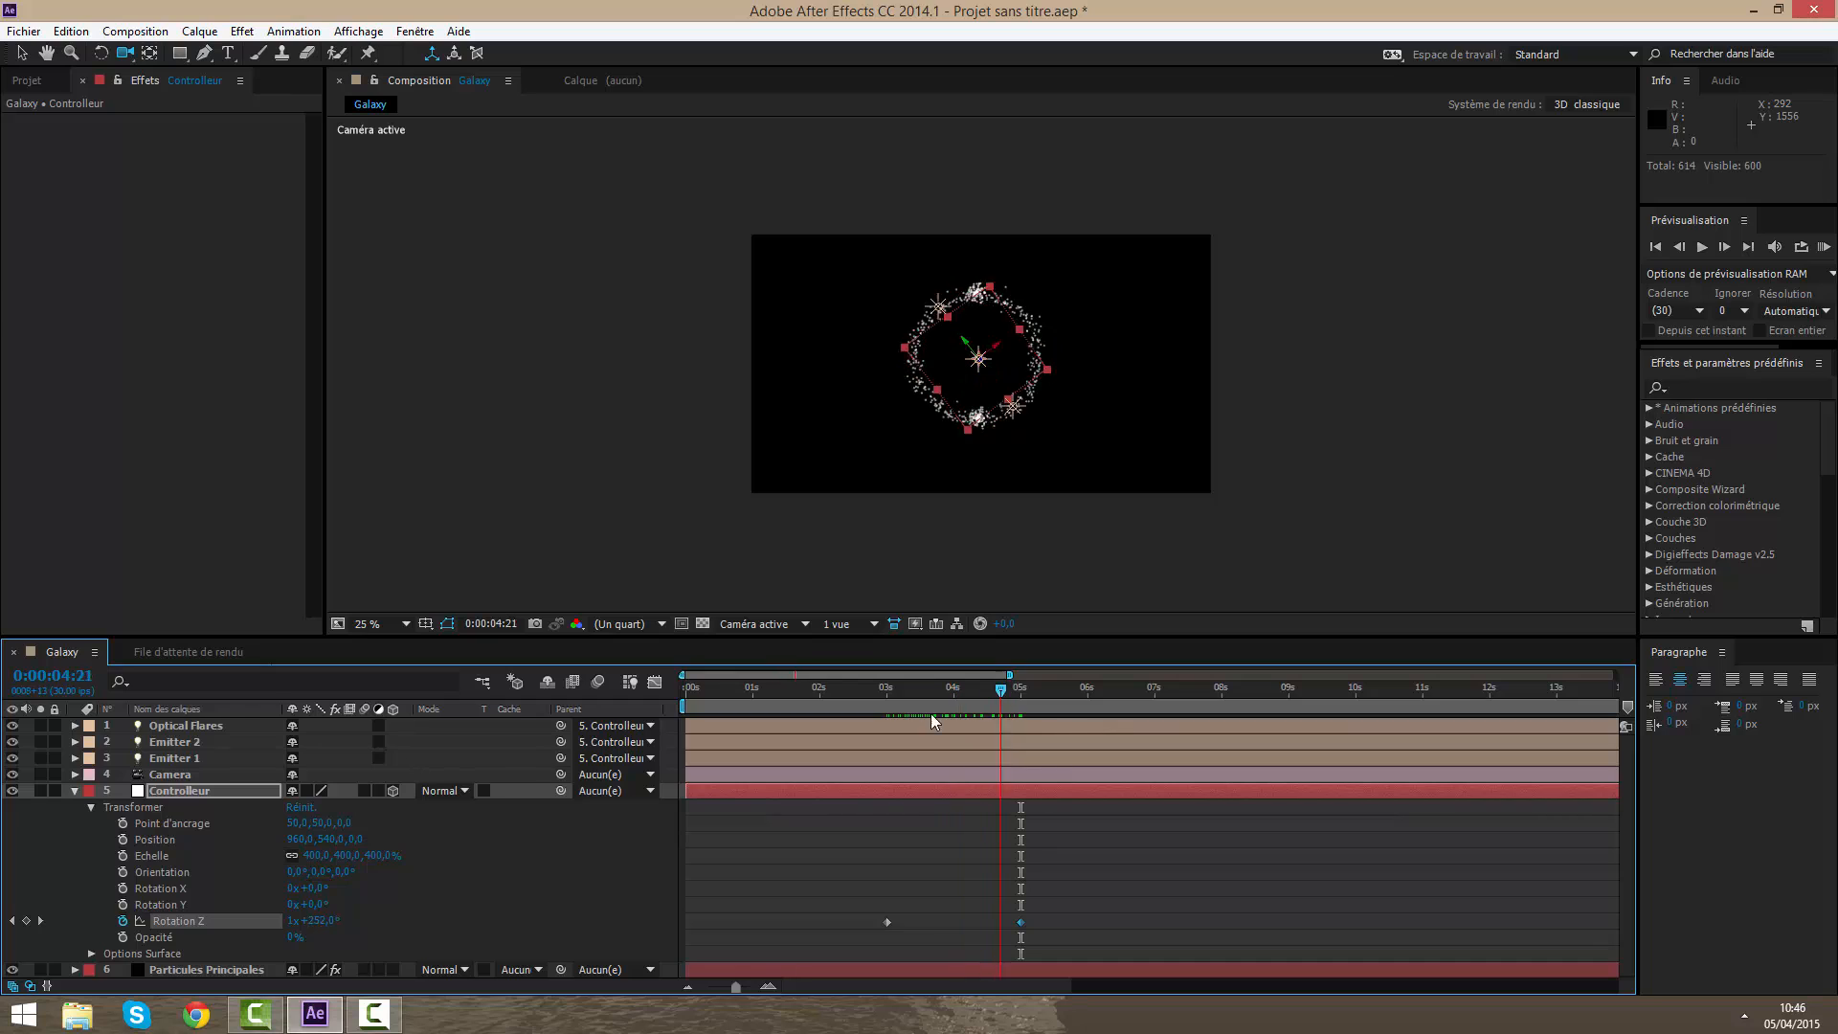
Step: Animate the Controlleur null's scale from 400% at 0:00:03:00 to about 108% at 0:00:05:00
{"action": "left_click", "coordinate": [884, 714]}
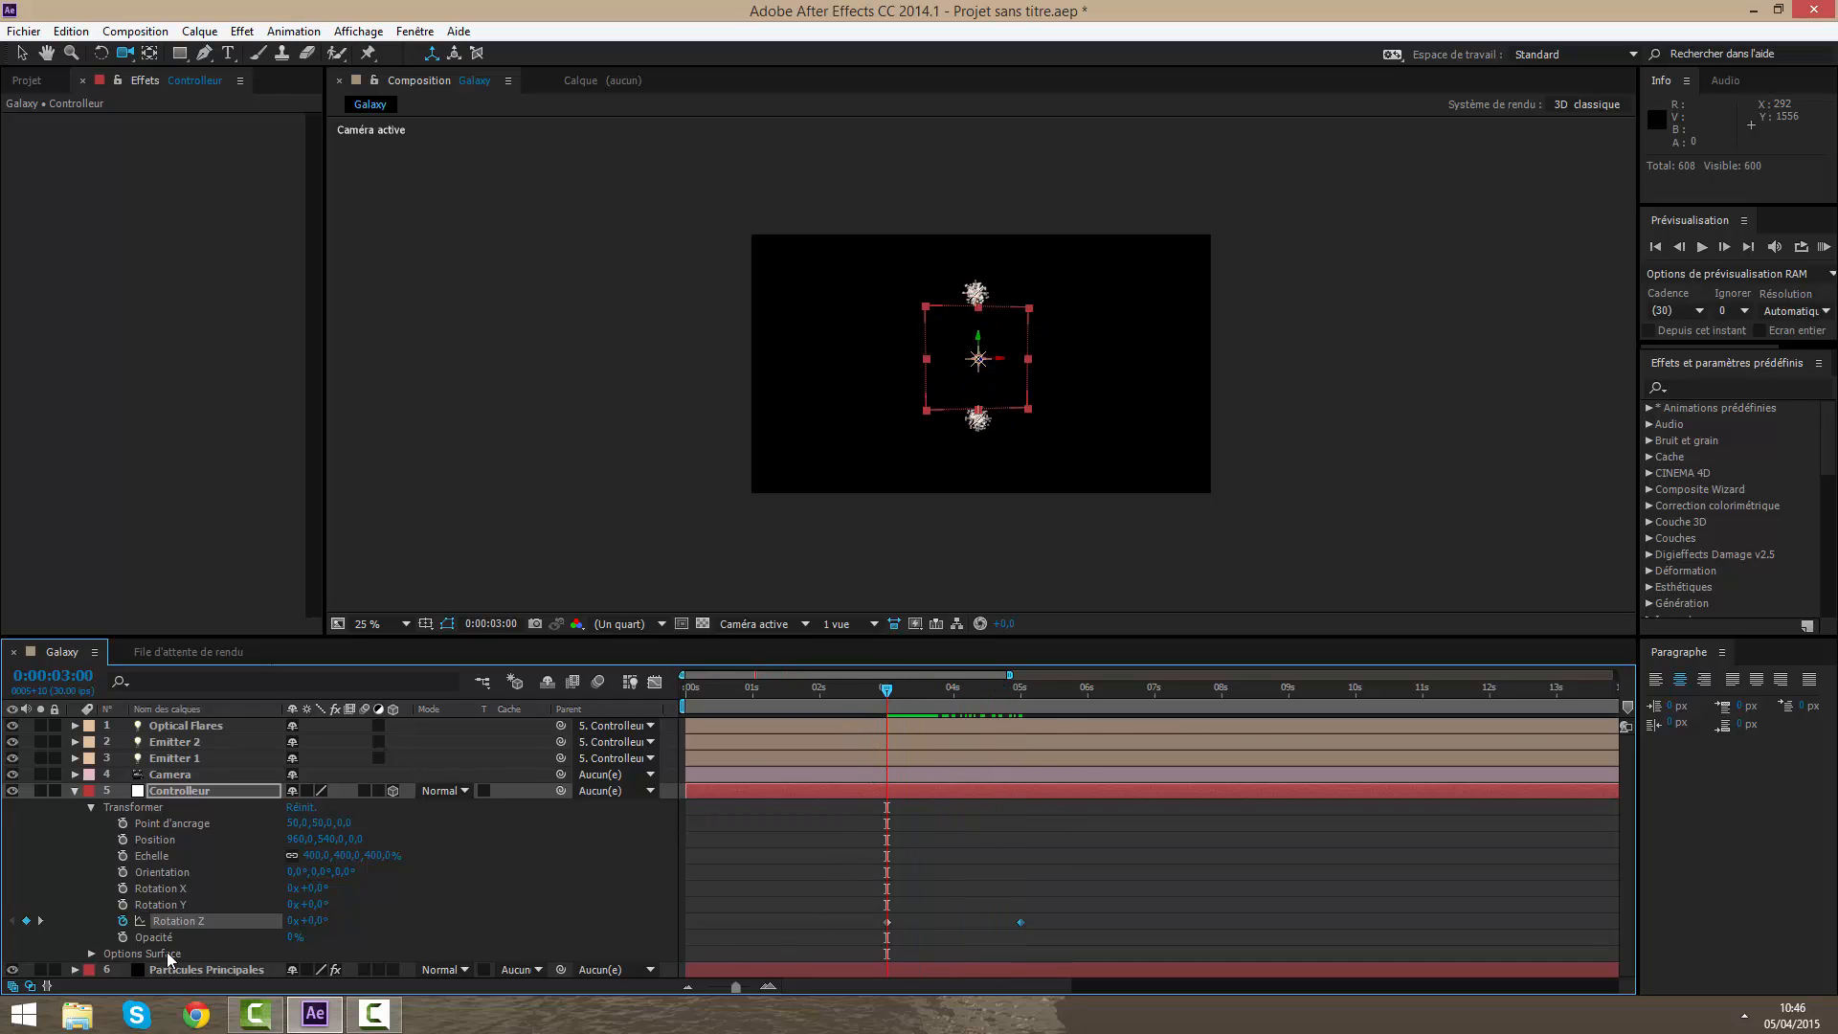
{"action": "left_click", "coordinate": [123, 854]}
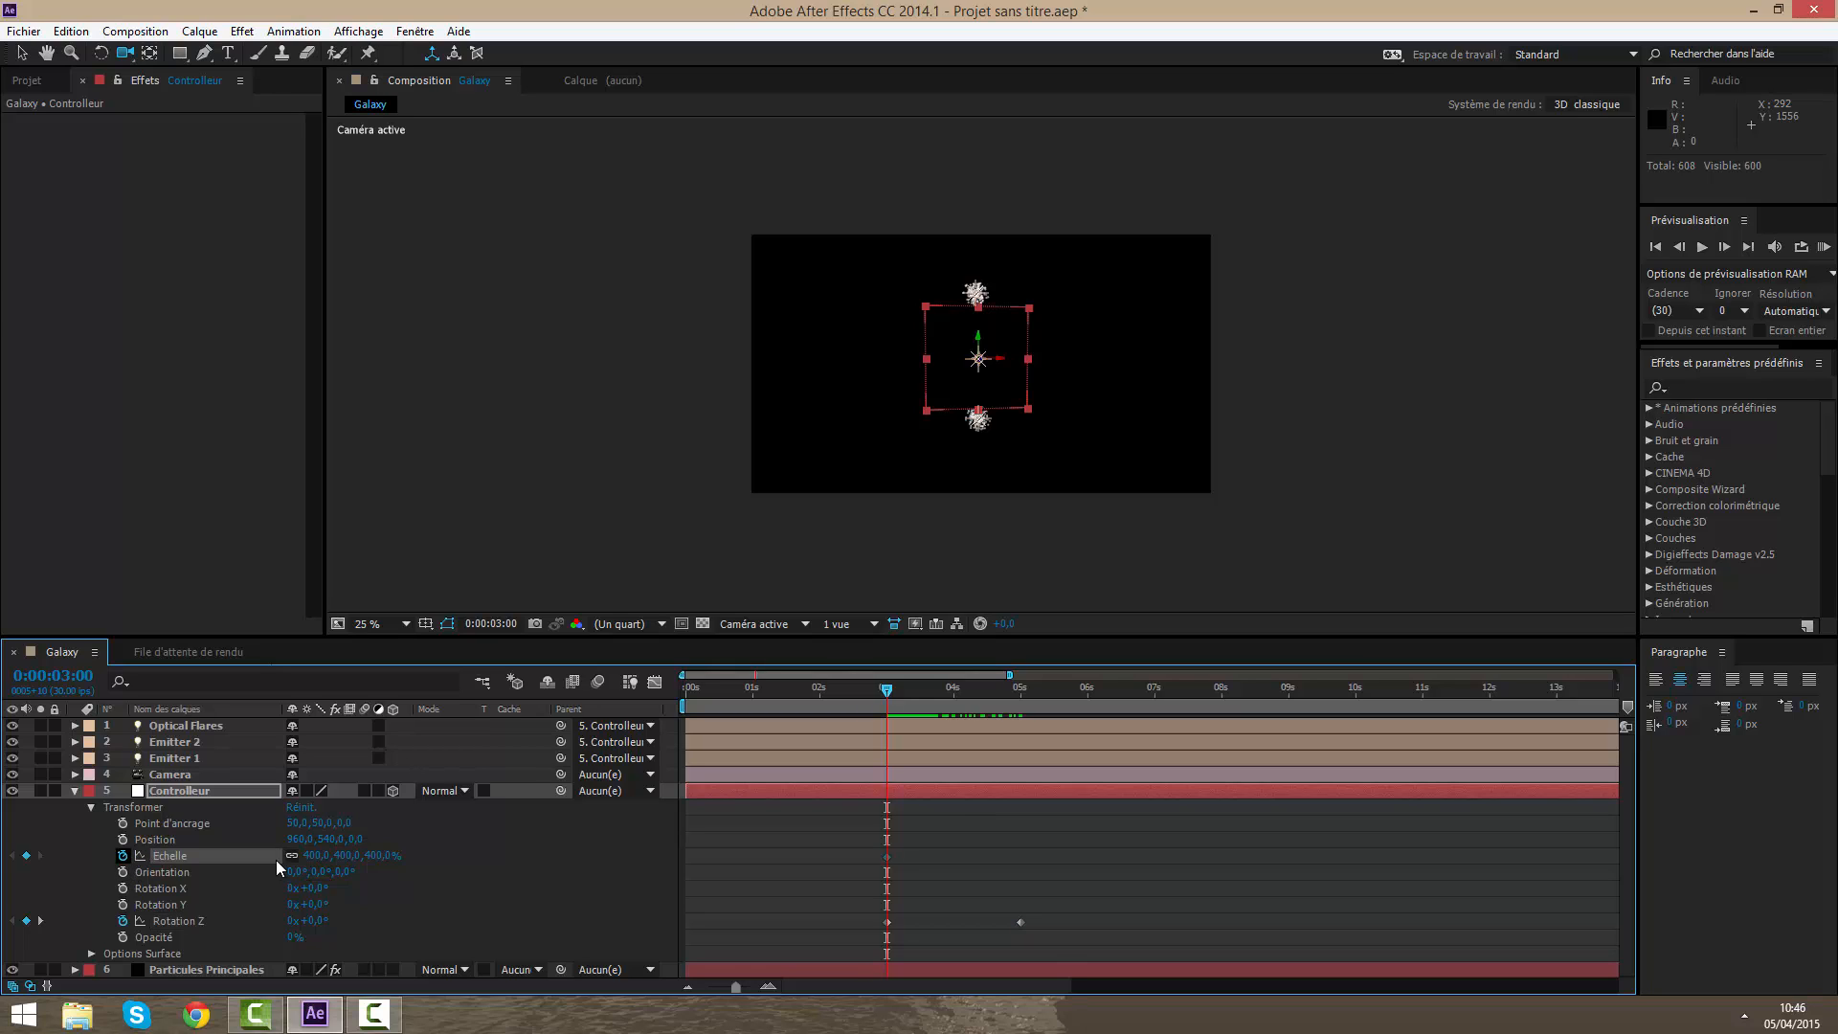
{"action": "left_click", "coordinate": [1019, 692]}
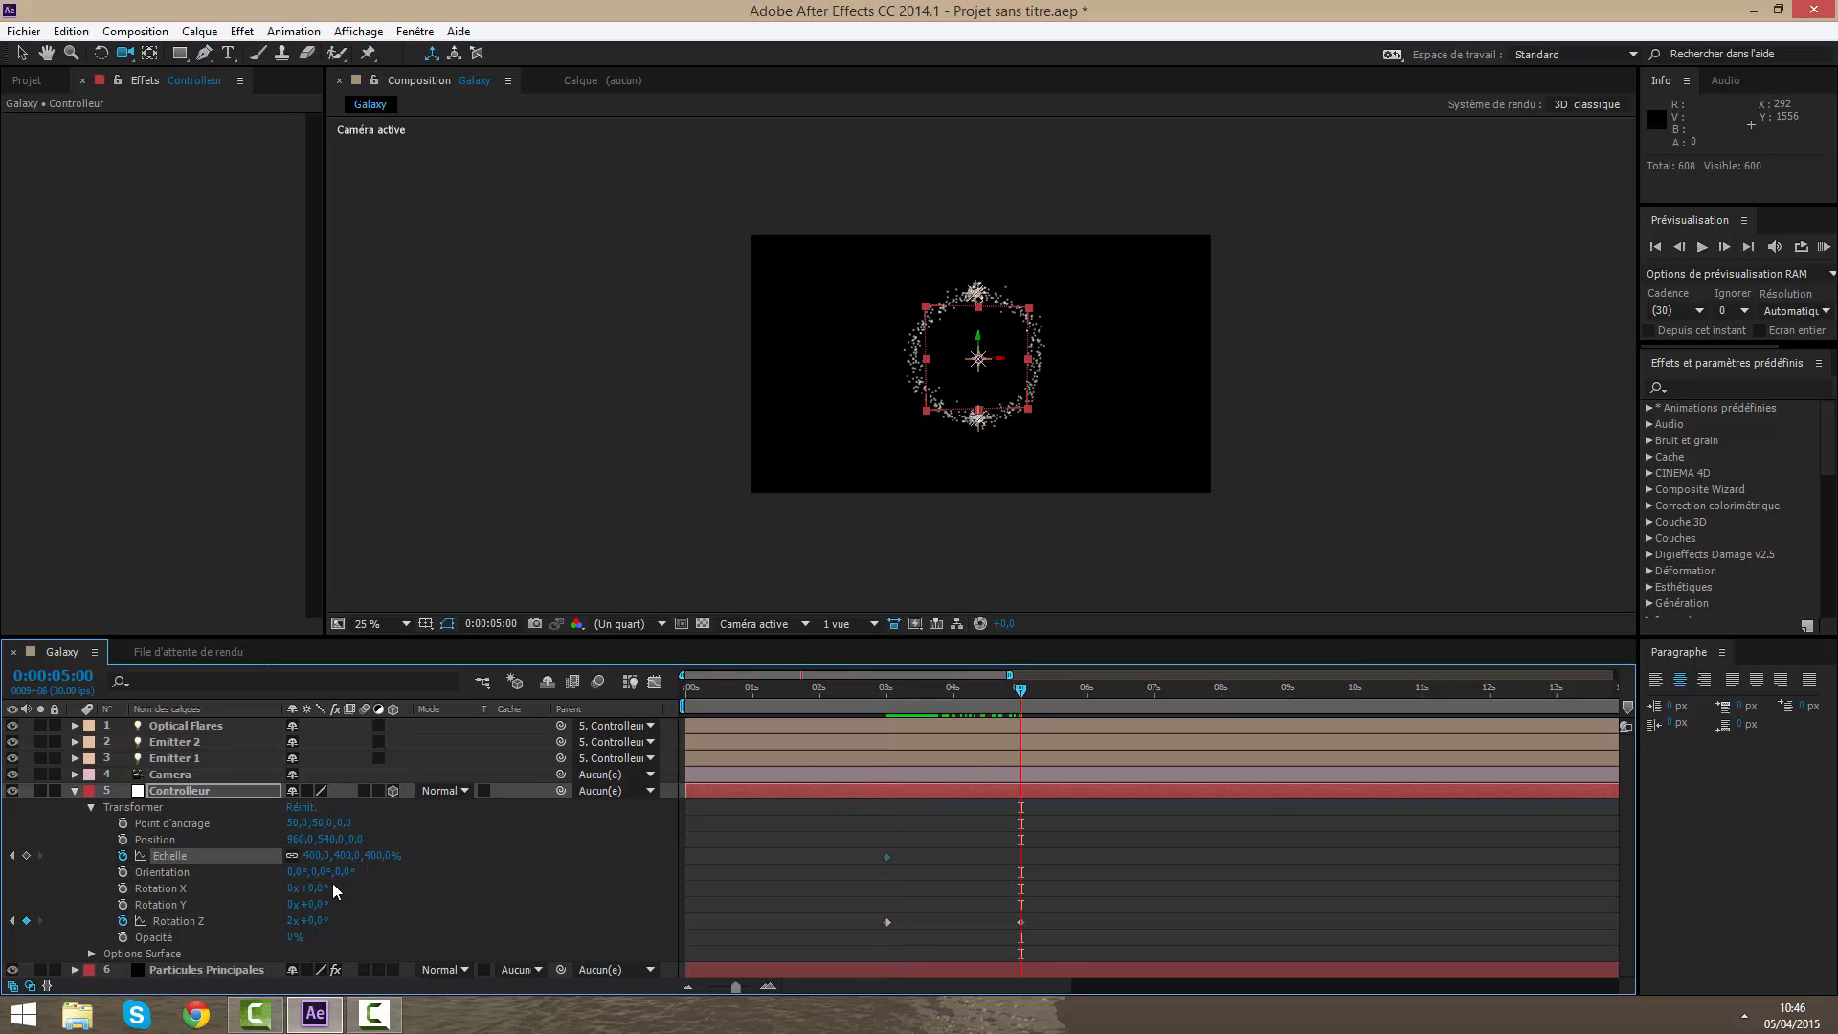
{"action": "left_click_drag", "start_coordinate": [383, 860], "coordinate": [164, 917]}
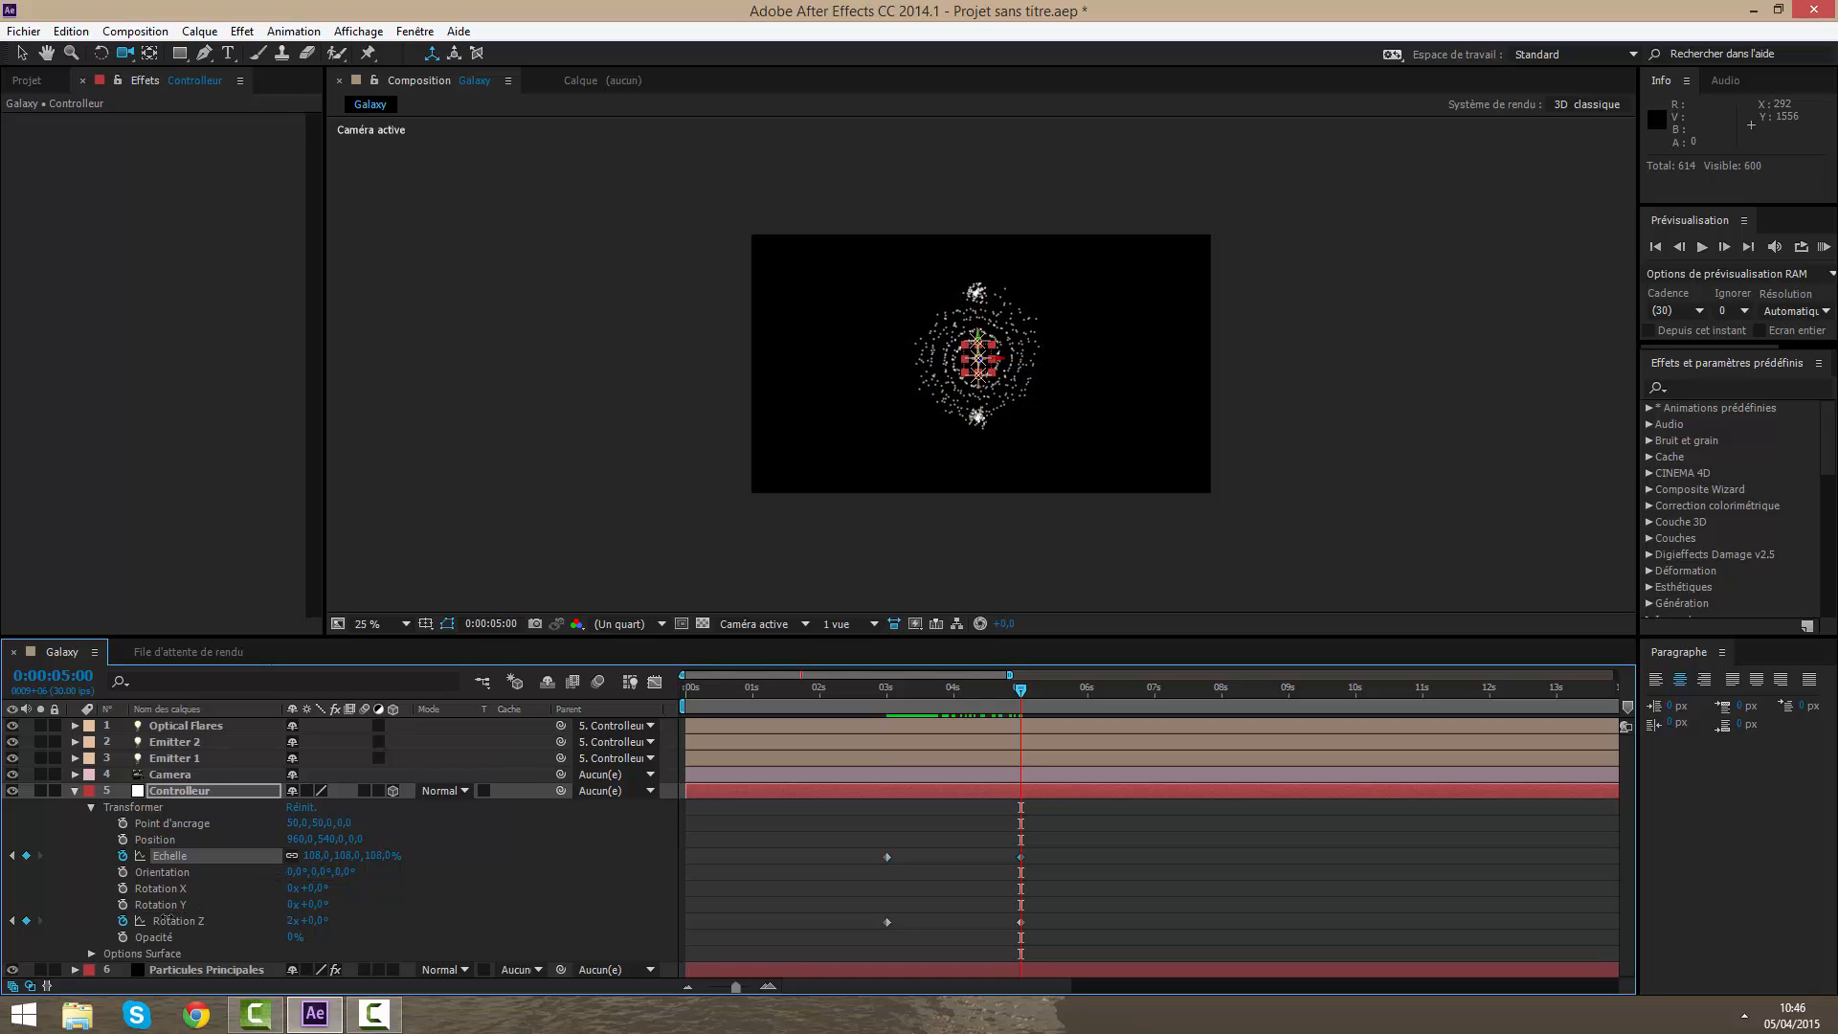
Step: Fit the composition in the viewer and orbit the camera to examine the particle spiral from a tilted angle
{"action": "left_click_drag", "start_coordinate": [907, 484], "coordinate": [948, 316]}
{"action": "left_click", "coordinate": [389, 624]}
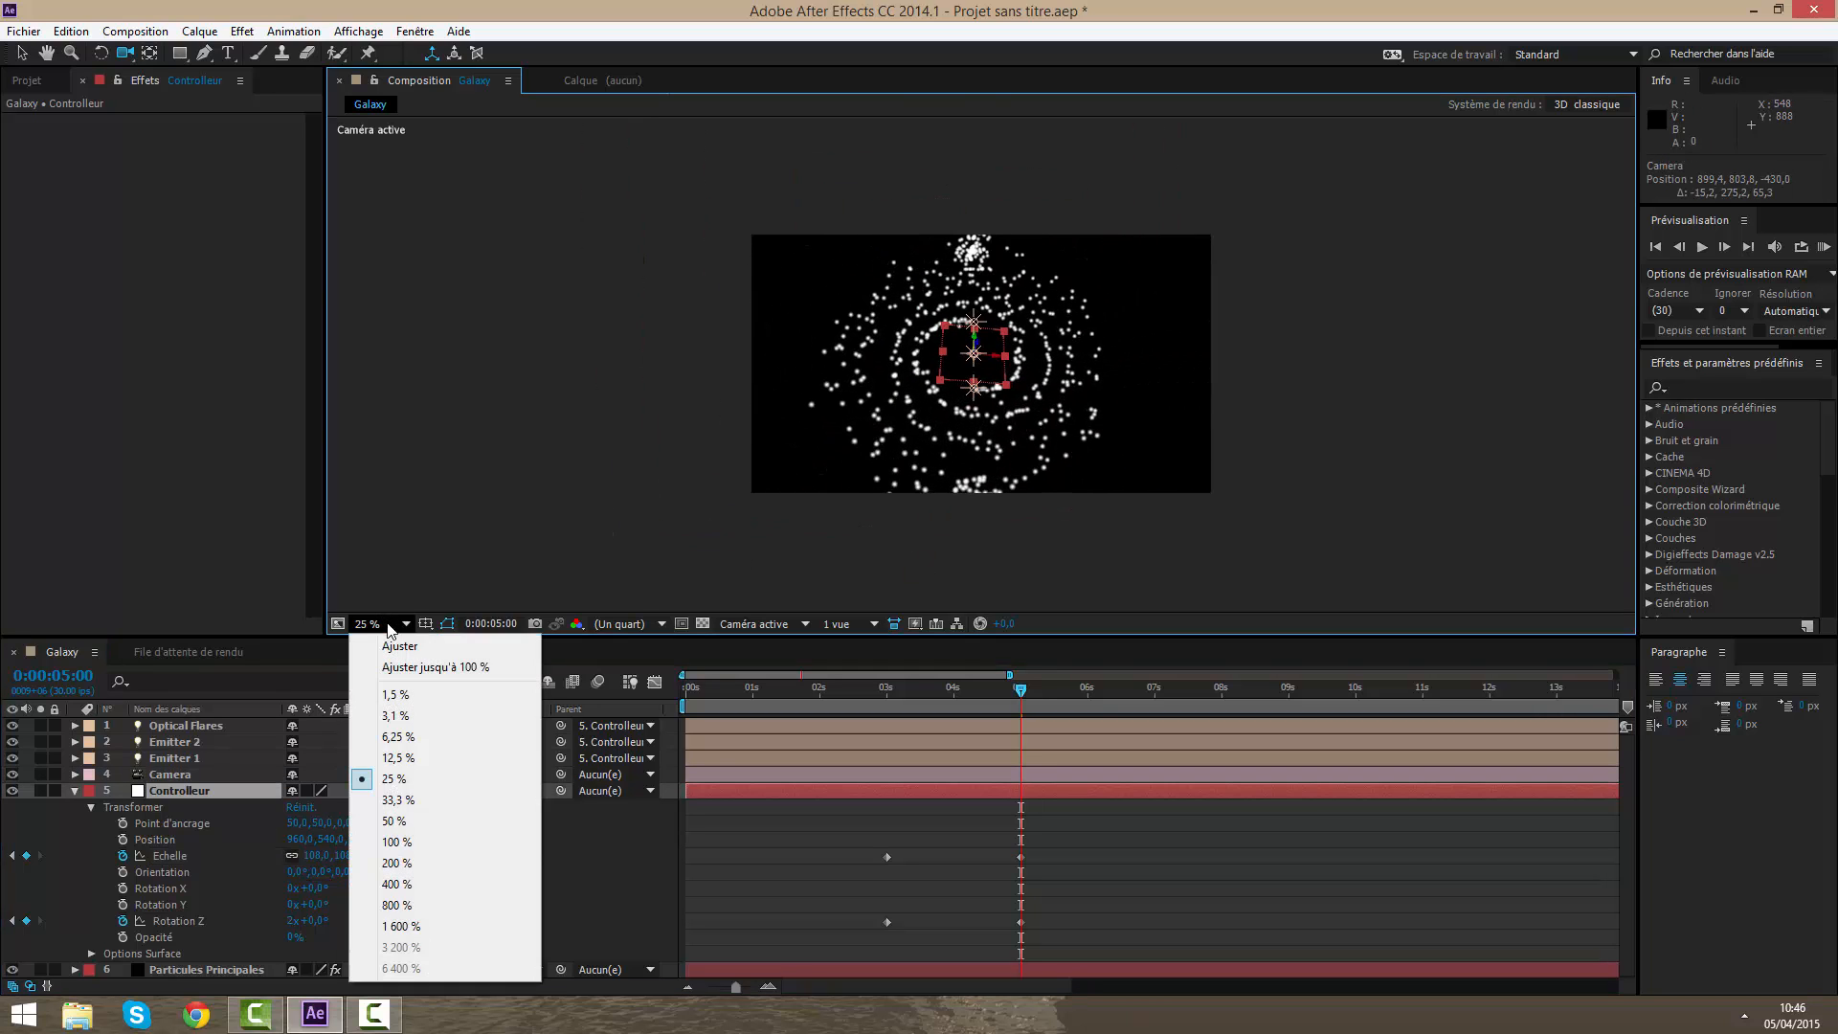
{"action": "left_click", "coordinate": [401, 647]}
{"action": "left_click_drag", "start_coordinate": [947, 297], "coordinate": [873, 280]}
{"action": "left_click_drag", "start_coordinate": [949, 444], "coordinate": [919, 403]}
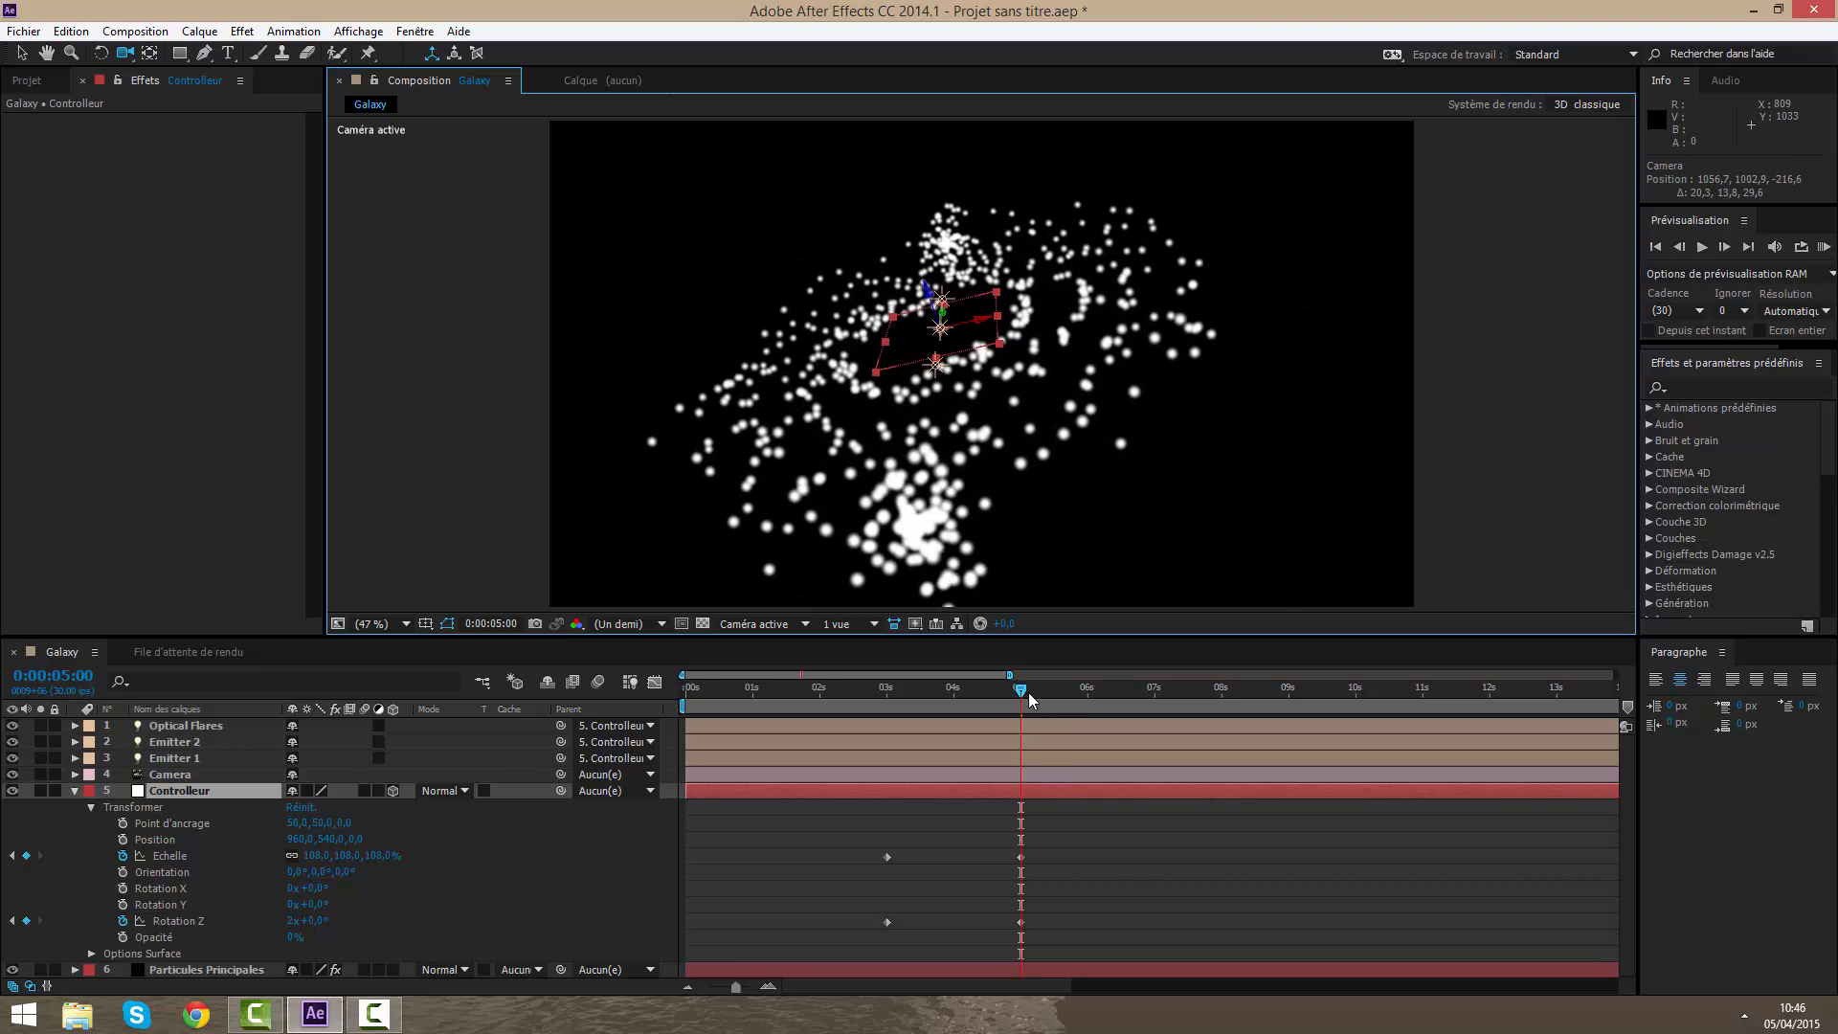
Step: Shift the Controlleur null's Scale and Rotation Z keyframes so they run from 0:00:00:00 to 0:00:02:00
{"action": "left_click_drag", "start_coordinate": [1021, 689], "coordinate": [685, 708]}
{"action": "left_click_drag", "start_coordinate": [845, 814], "coordinate": [1145, 940]}
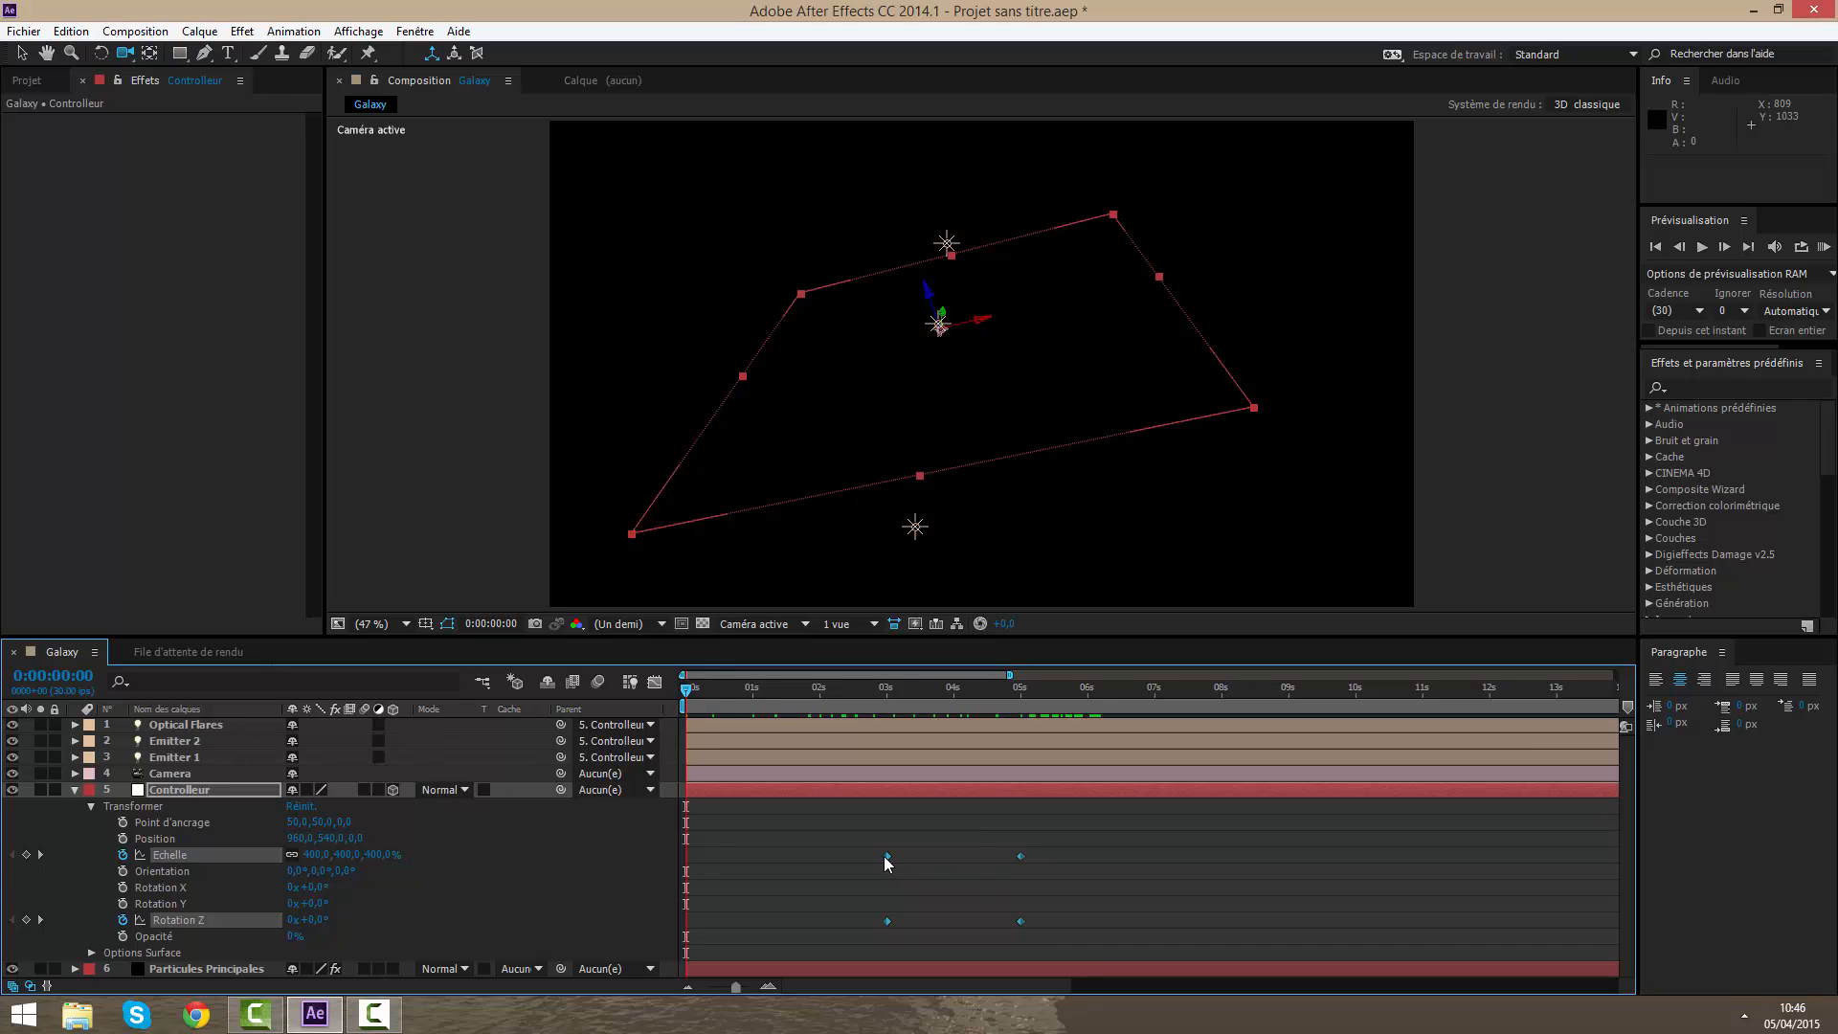
{"action": "left_click_drag", "start_coordinate": [887, 856], "coordinate": [686, 871]}
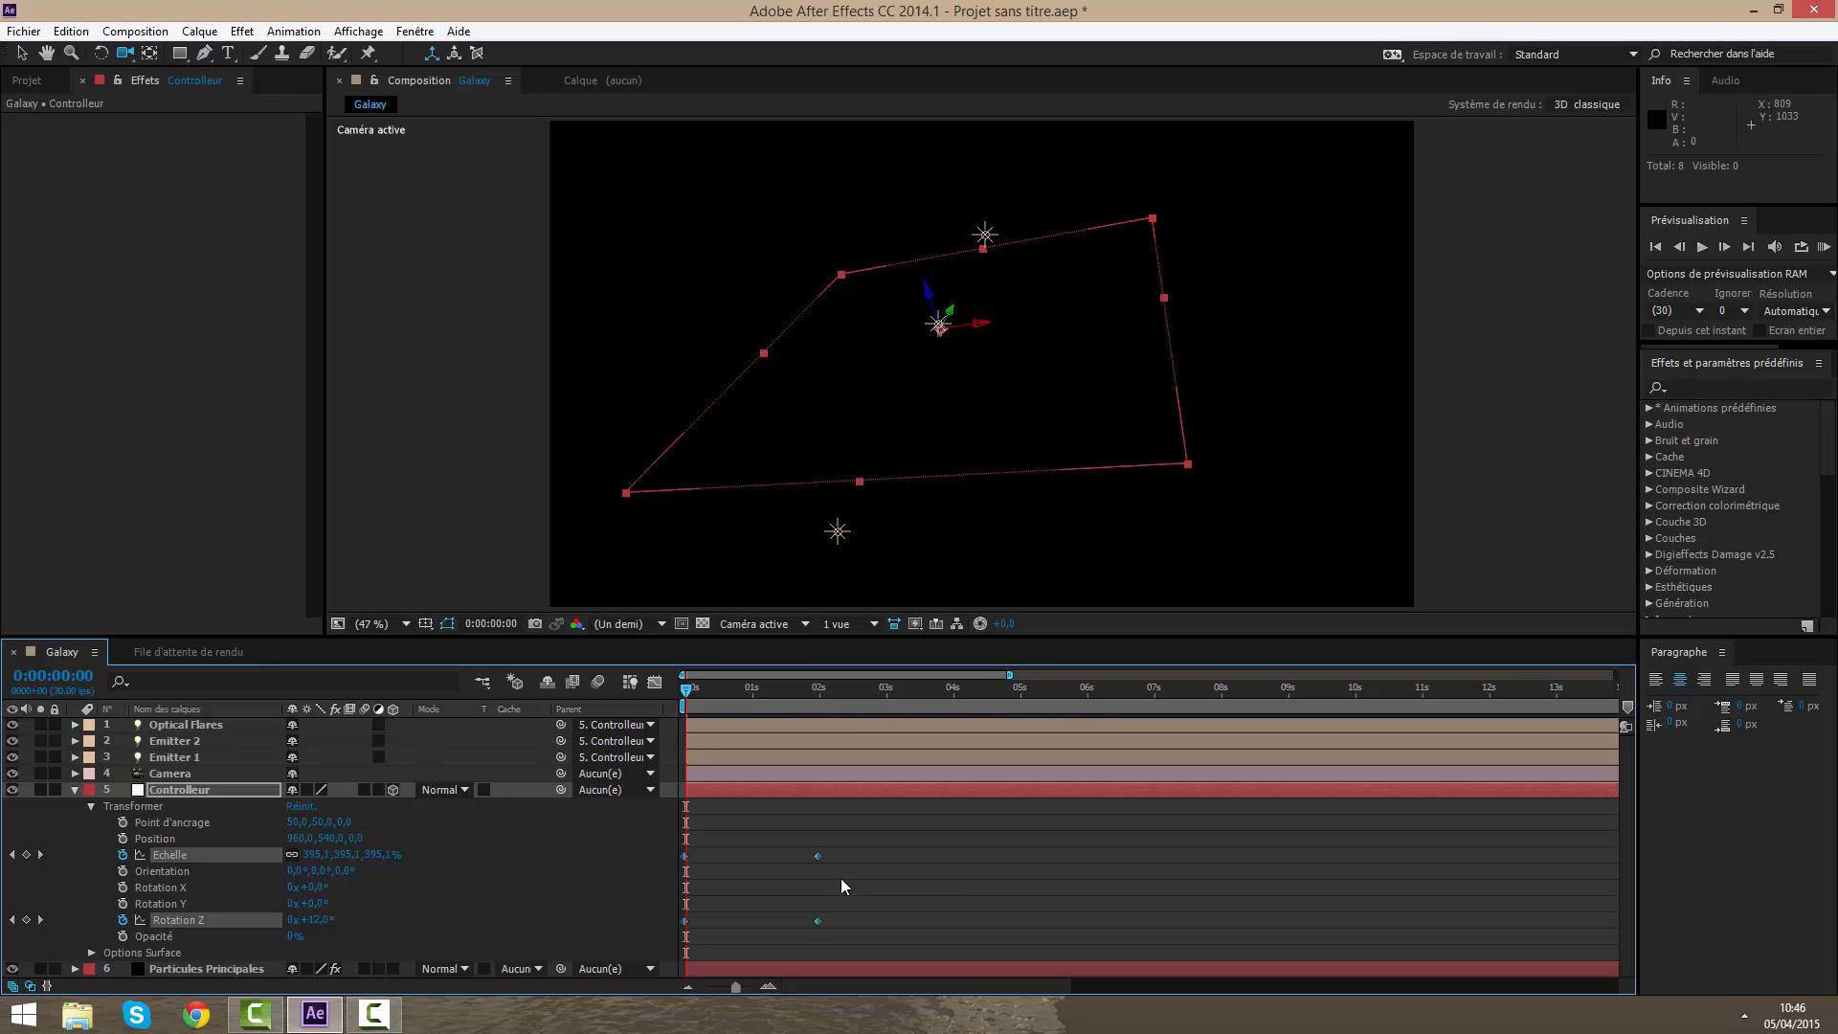
{"action": "left_click", "coordinate": [820, 856]}
{"action": "left_click_drag", "start_coordinate": [820, 862], "coordinate": [822, 865]}
Step: Go to 0:00:02:08 and move the camera back to frame the whole particle spiral at an angle
{"action": "left_click_drag", "start_coordinate": [692, 696], "coordinate": [844, 722]}
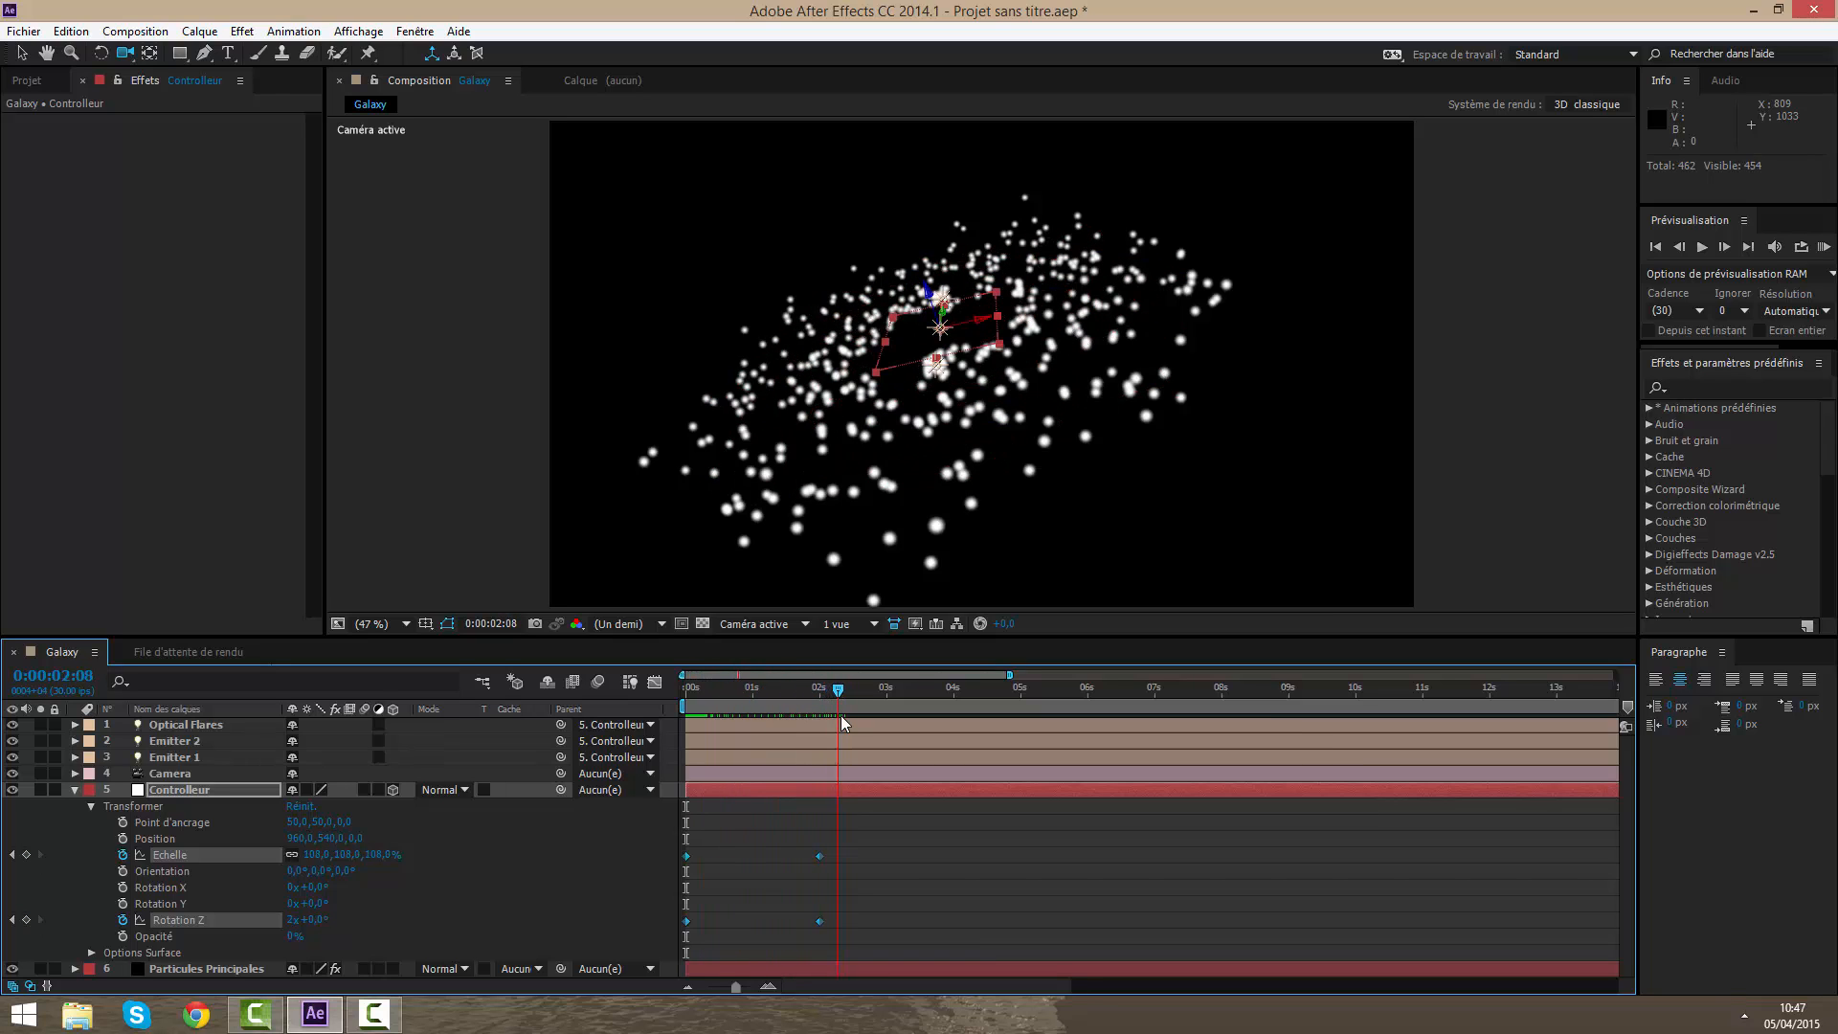
{"action": "left_click", "coordinate": [839, 812]}
{"action": "left_click_drag", "start_coordinate": [795, 835], "coordinate": [857, 943]}
{"action": "left_click", "coordinate": [875, 869]}
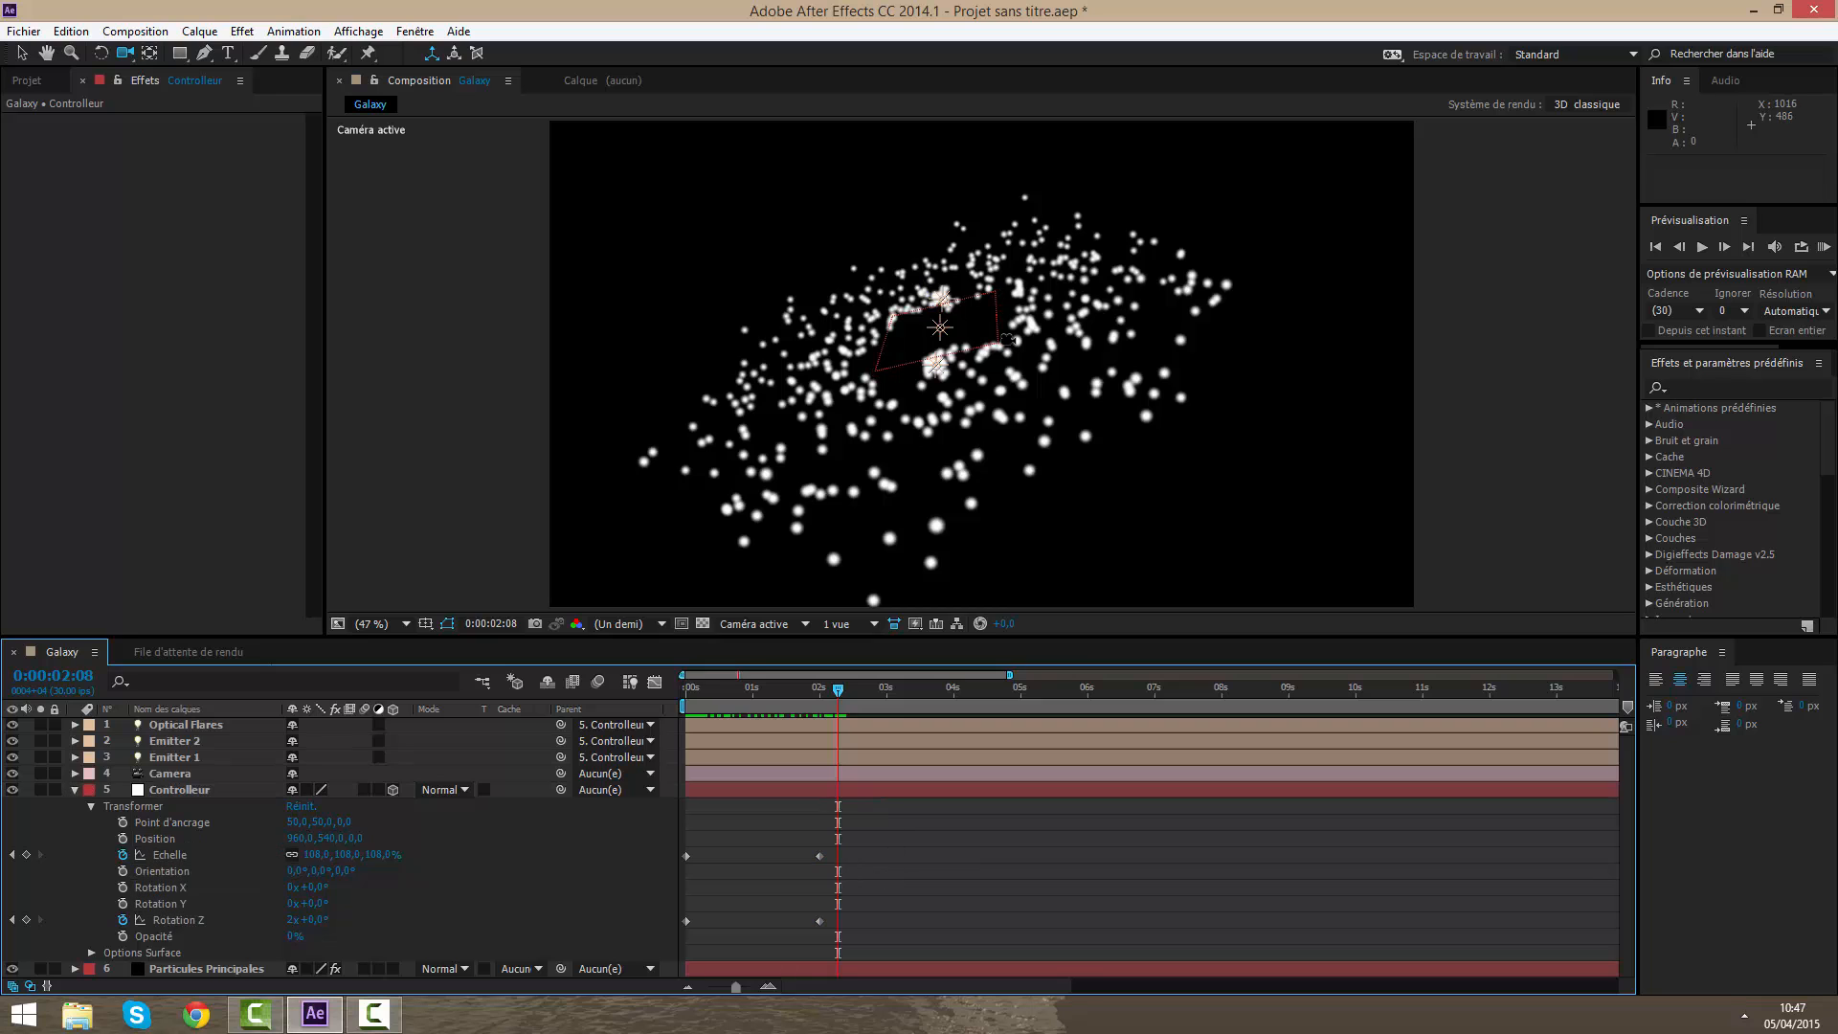
{"action": "left_click_drag", "start_coordinate": [938, 536], "coordinate": [953, 378]}
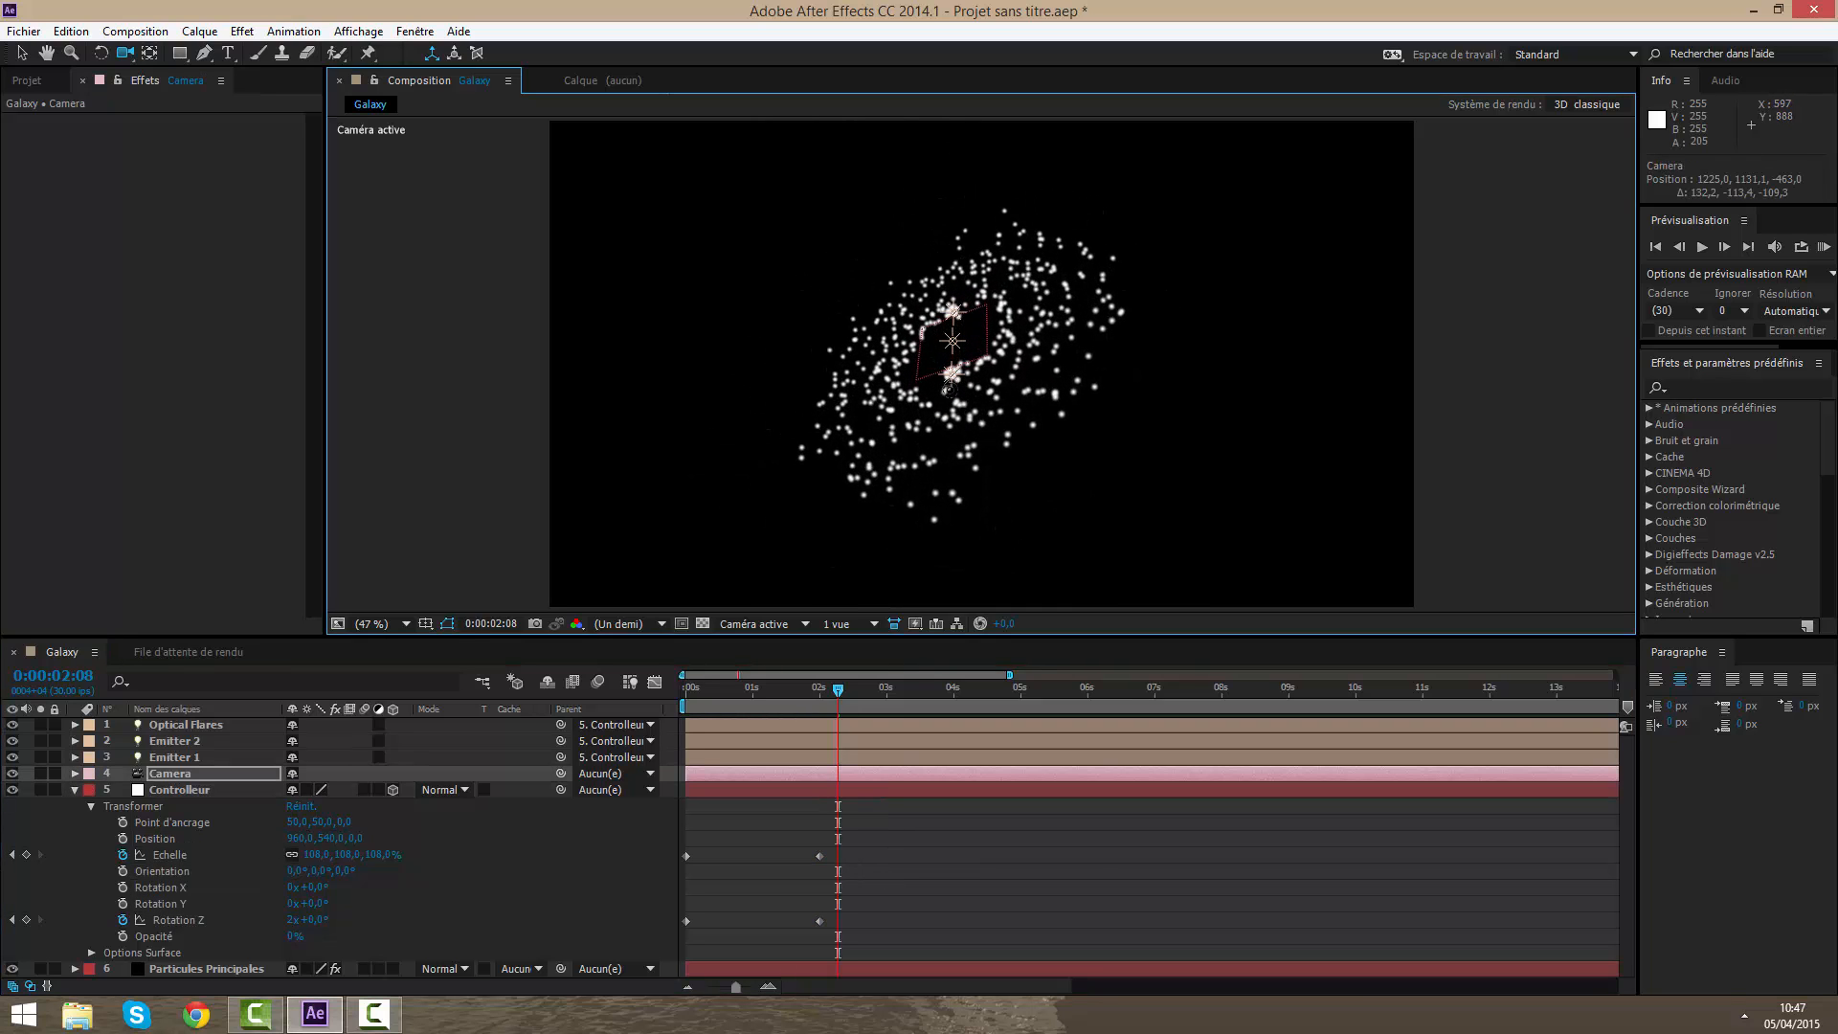
{"action": "left_click", "coordinate": [844, 774]}
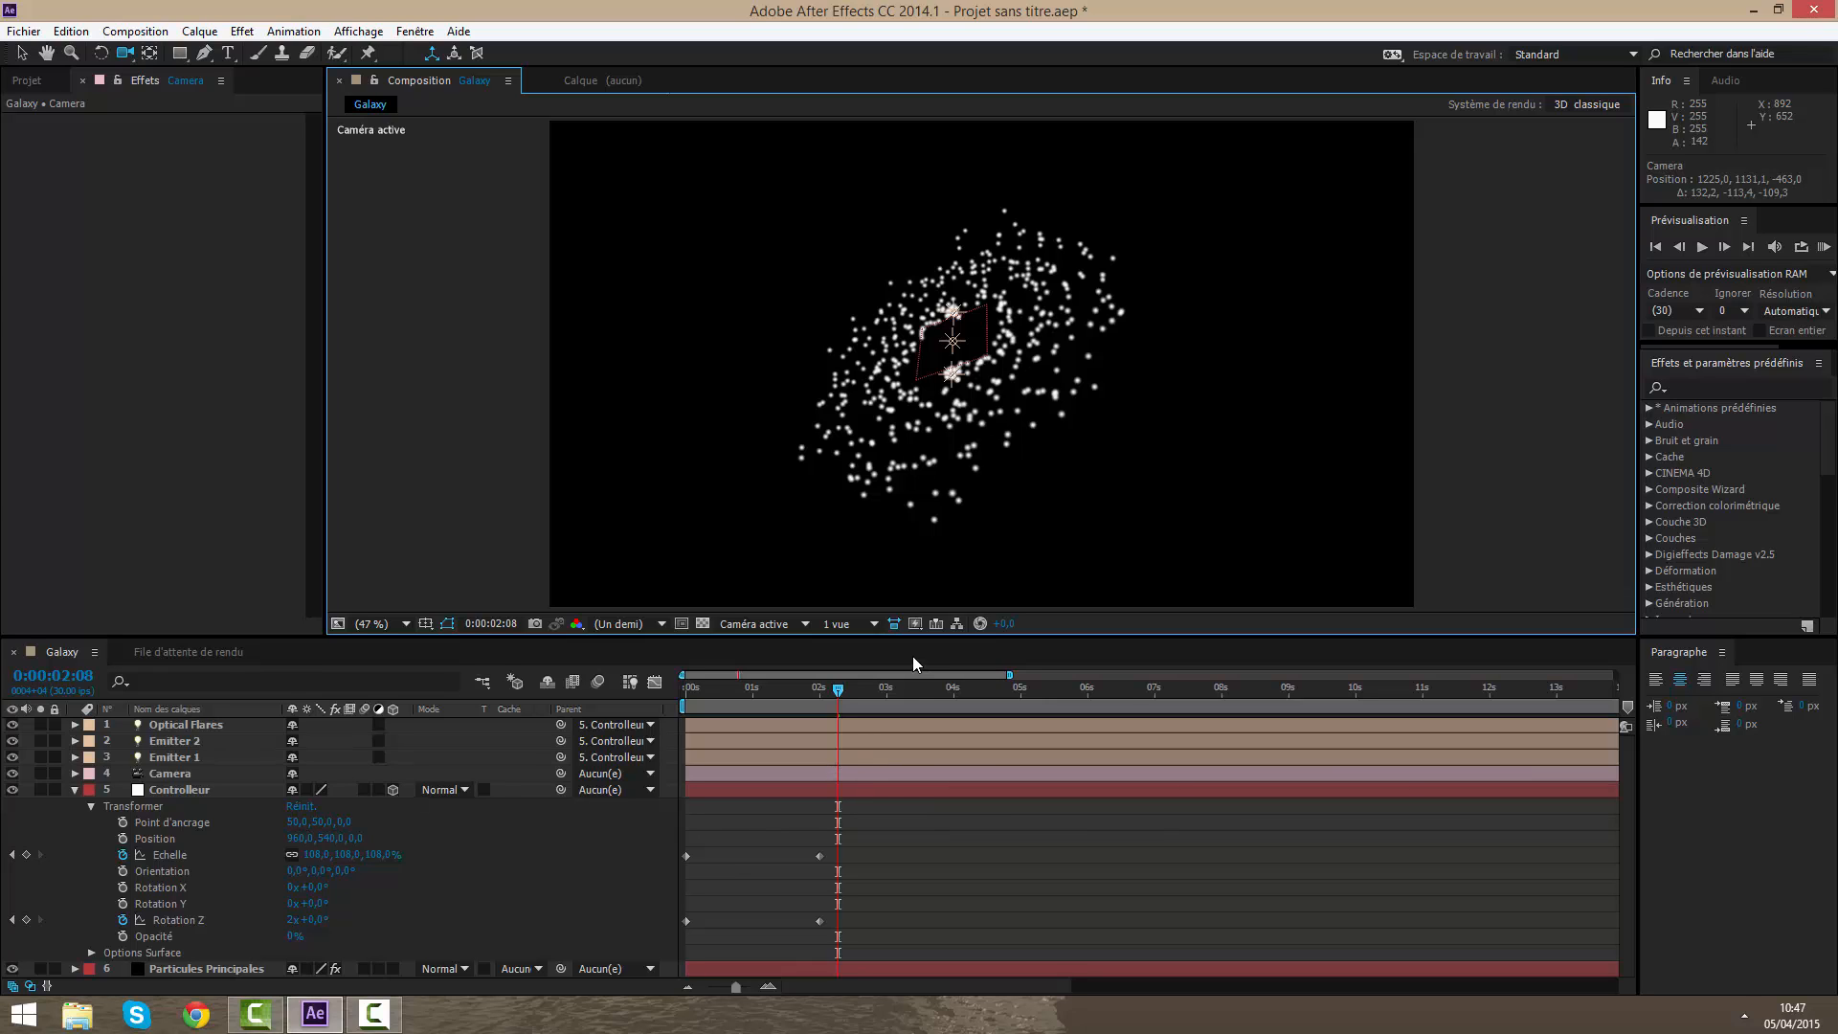
Step: Switch to the Selection tool and go to 0:00:02:01, one frame past the null's last keyframes
{"action": "mouse_move", "coordinate": [710, 688]}
{"action": "left_mouse_down"}
{"action": "mouse_move", "coordinate": [663, 704]}
{"action": "mouse_move", "coordinate": [731, 683]}
{"action": "mouse_move", "coordinate": [686, 664]}
{"action": "left_mouse_up"}
{"action": "left_click", "coordinate": [819, 689]}
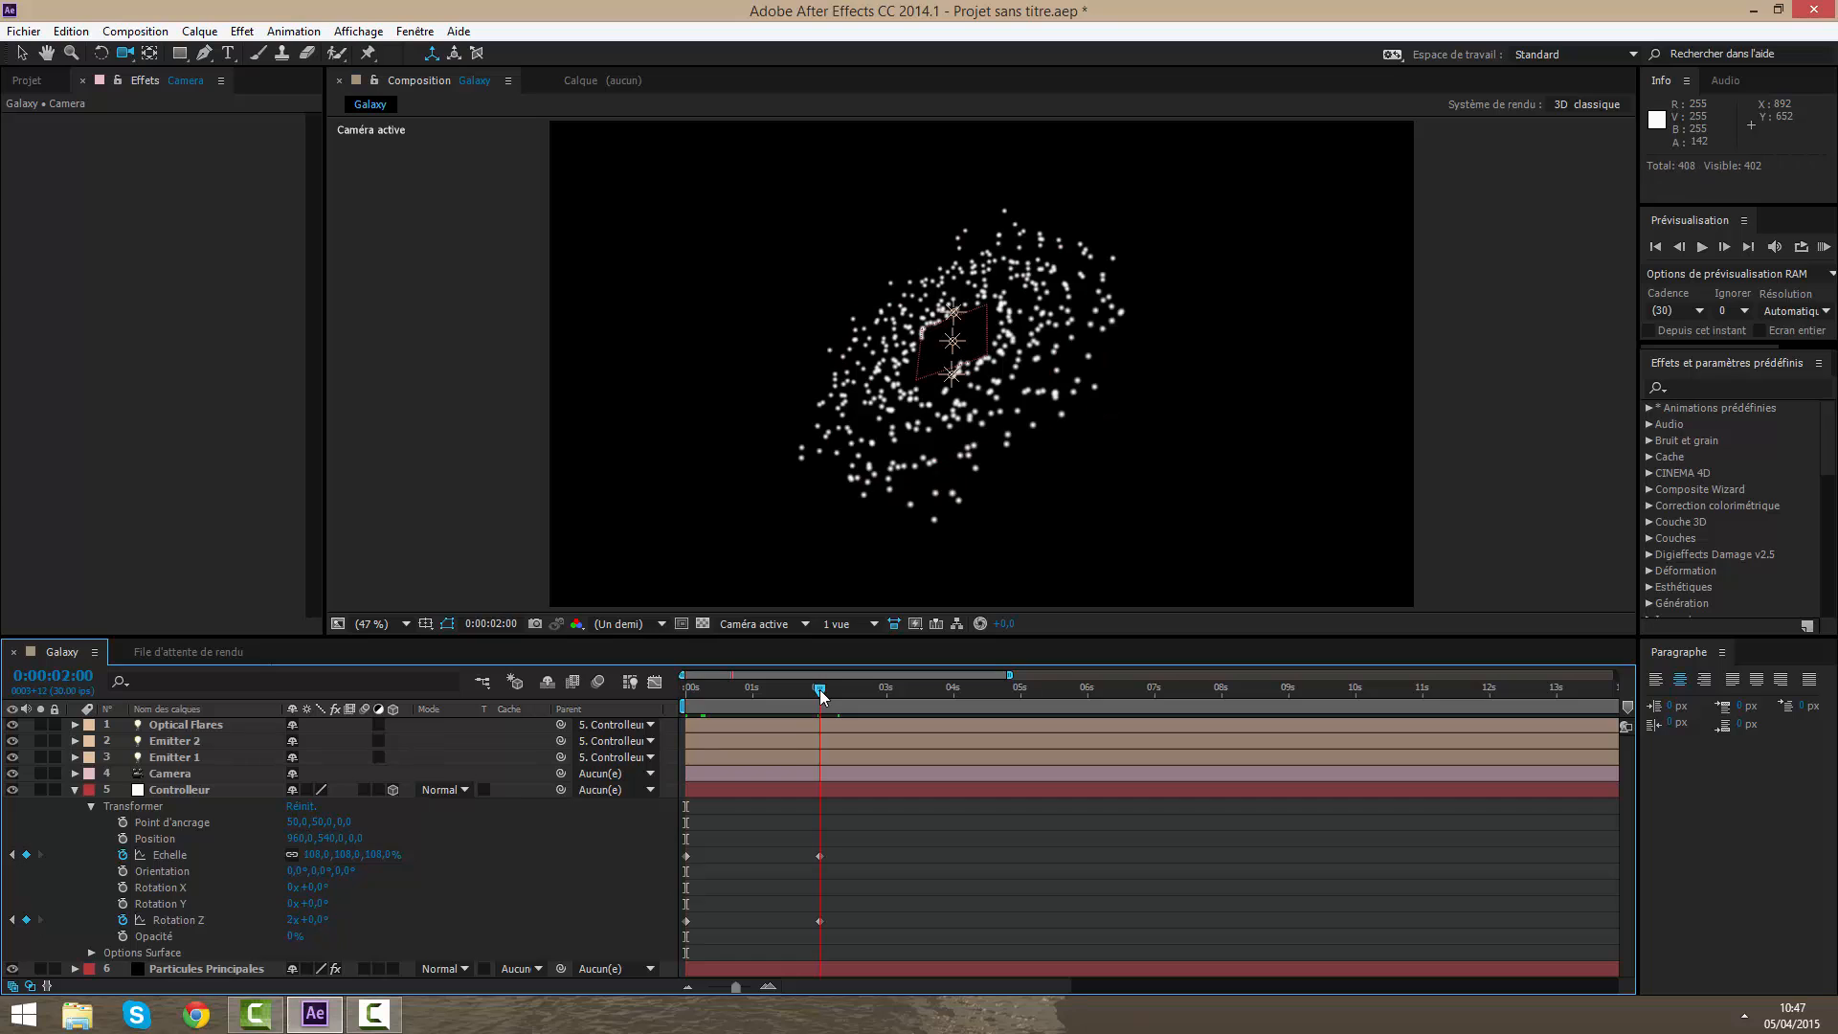
{"action": "left_click", "coordinate": [21, 54]}
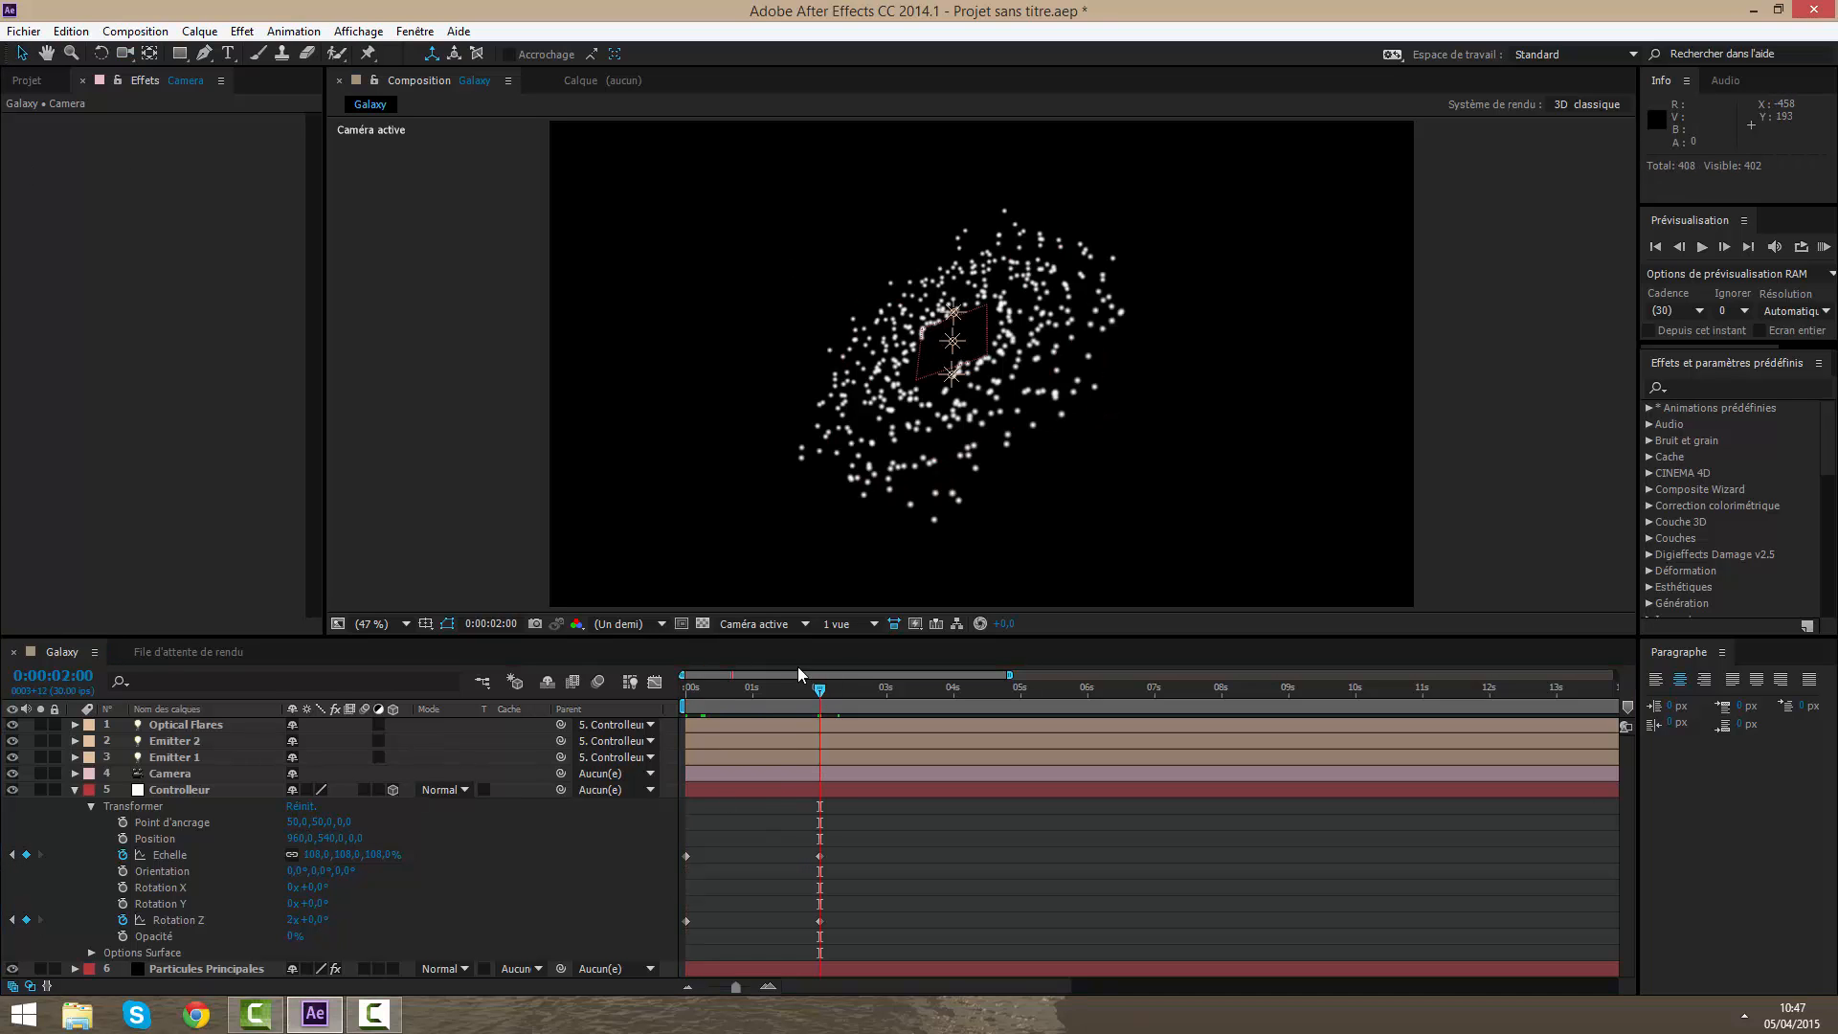
{"action": "mouse_move", "coordinate": [832, 699]}
{"action": "left_mouse_down"}
{"action": "mouse_move", "coordinate": [1044, 721]}
{"action": "mouse_move", "coordinate": [821, 706]}
{"action": "left_mouse_up"}
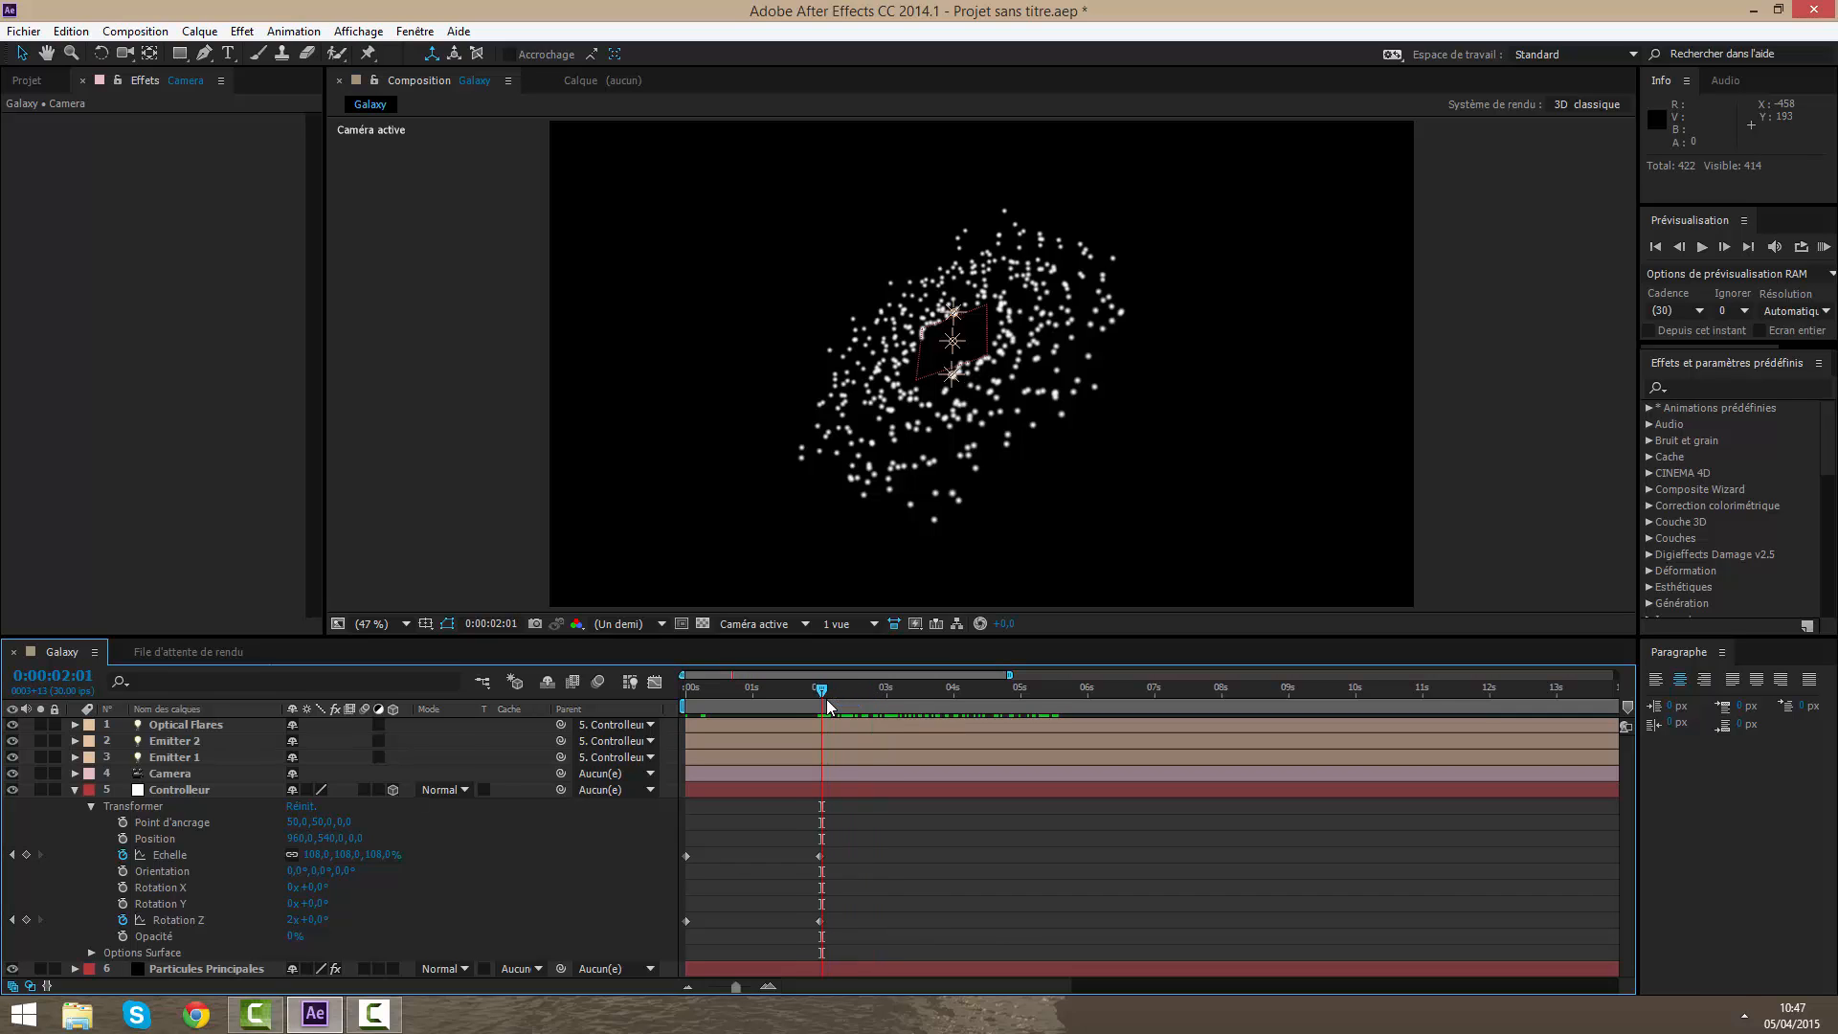
Step: Keyframe Particular's Physics Time Factor at 1 on the Particules Principales layer at 0:00:02:01, and advance to 0:00:02:02
{"action": "left_click", "coordinate": [75, 790]}
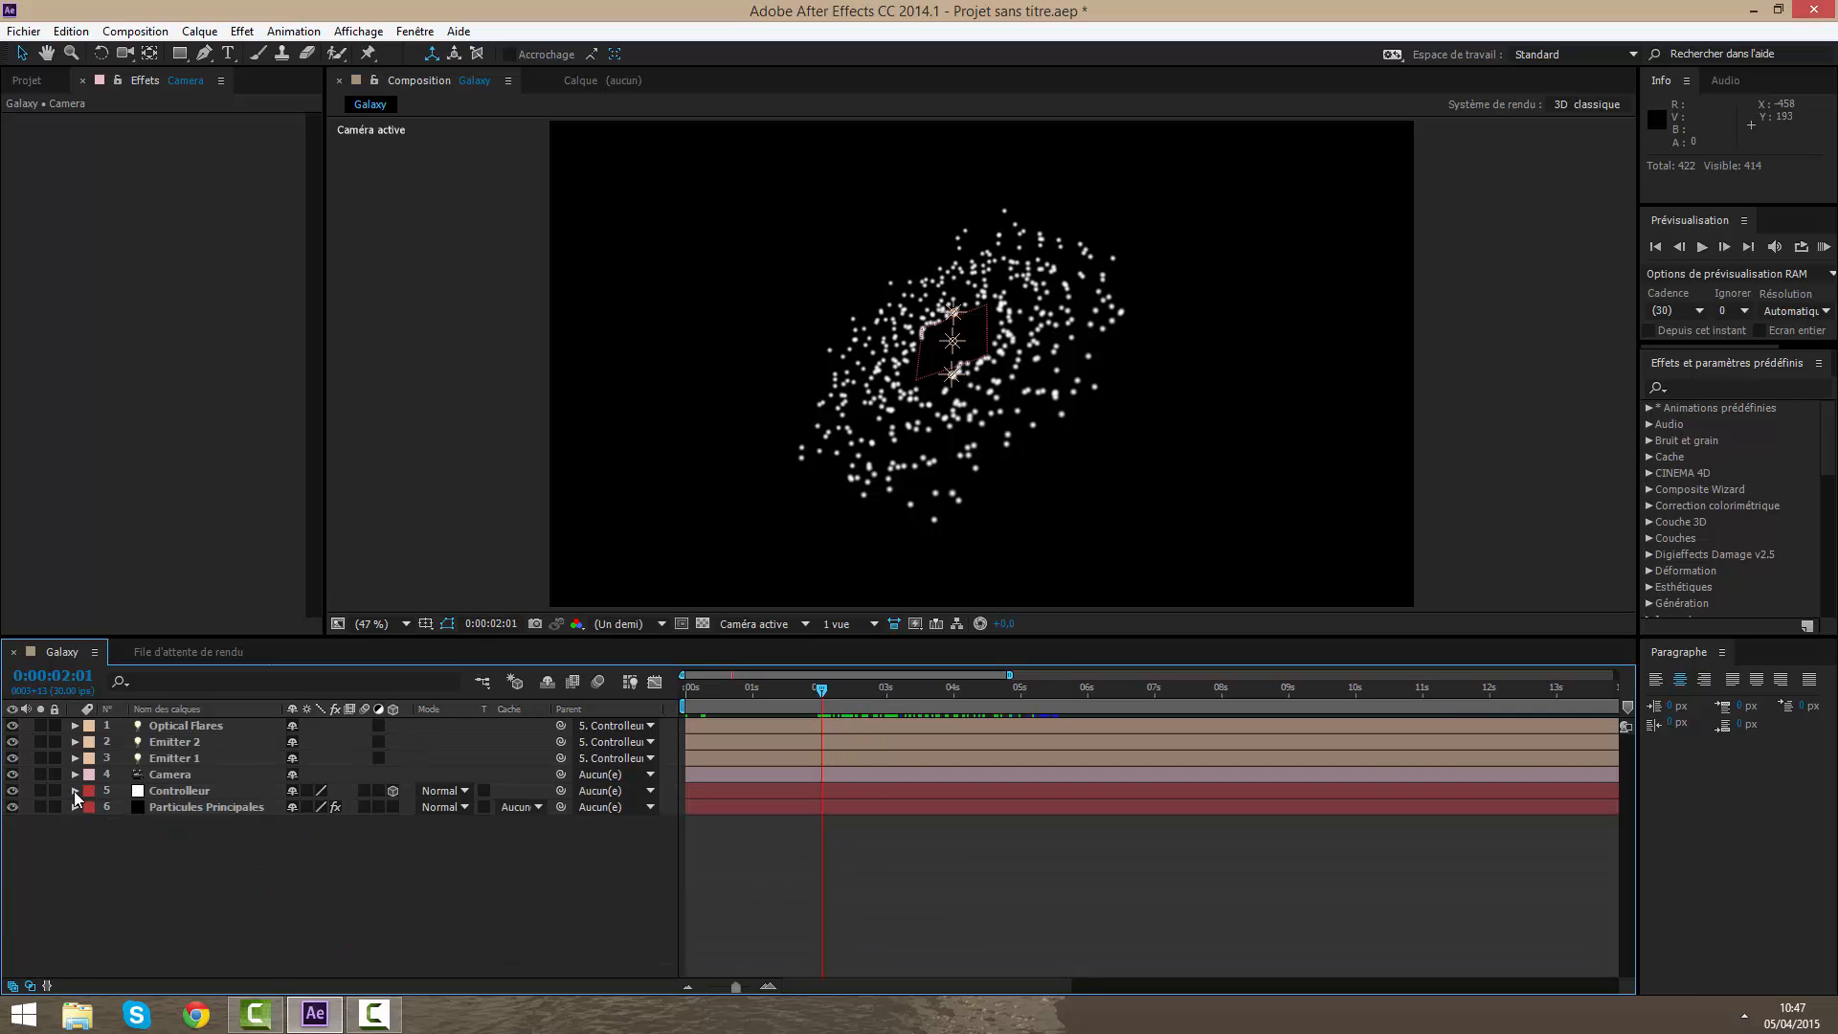
{"action": "left_click", "coordinate": [147, 804]}
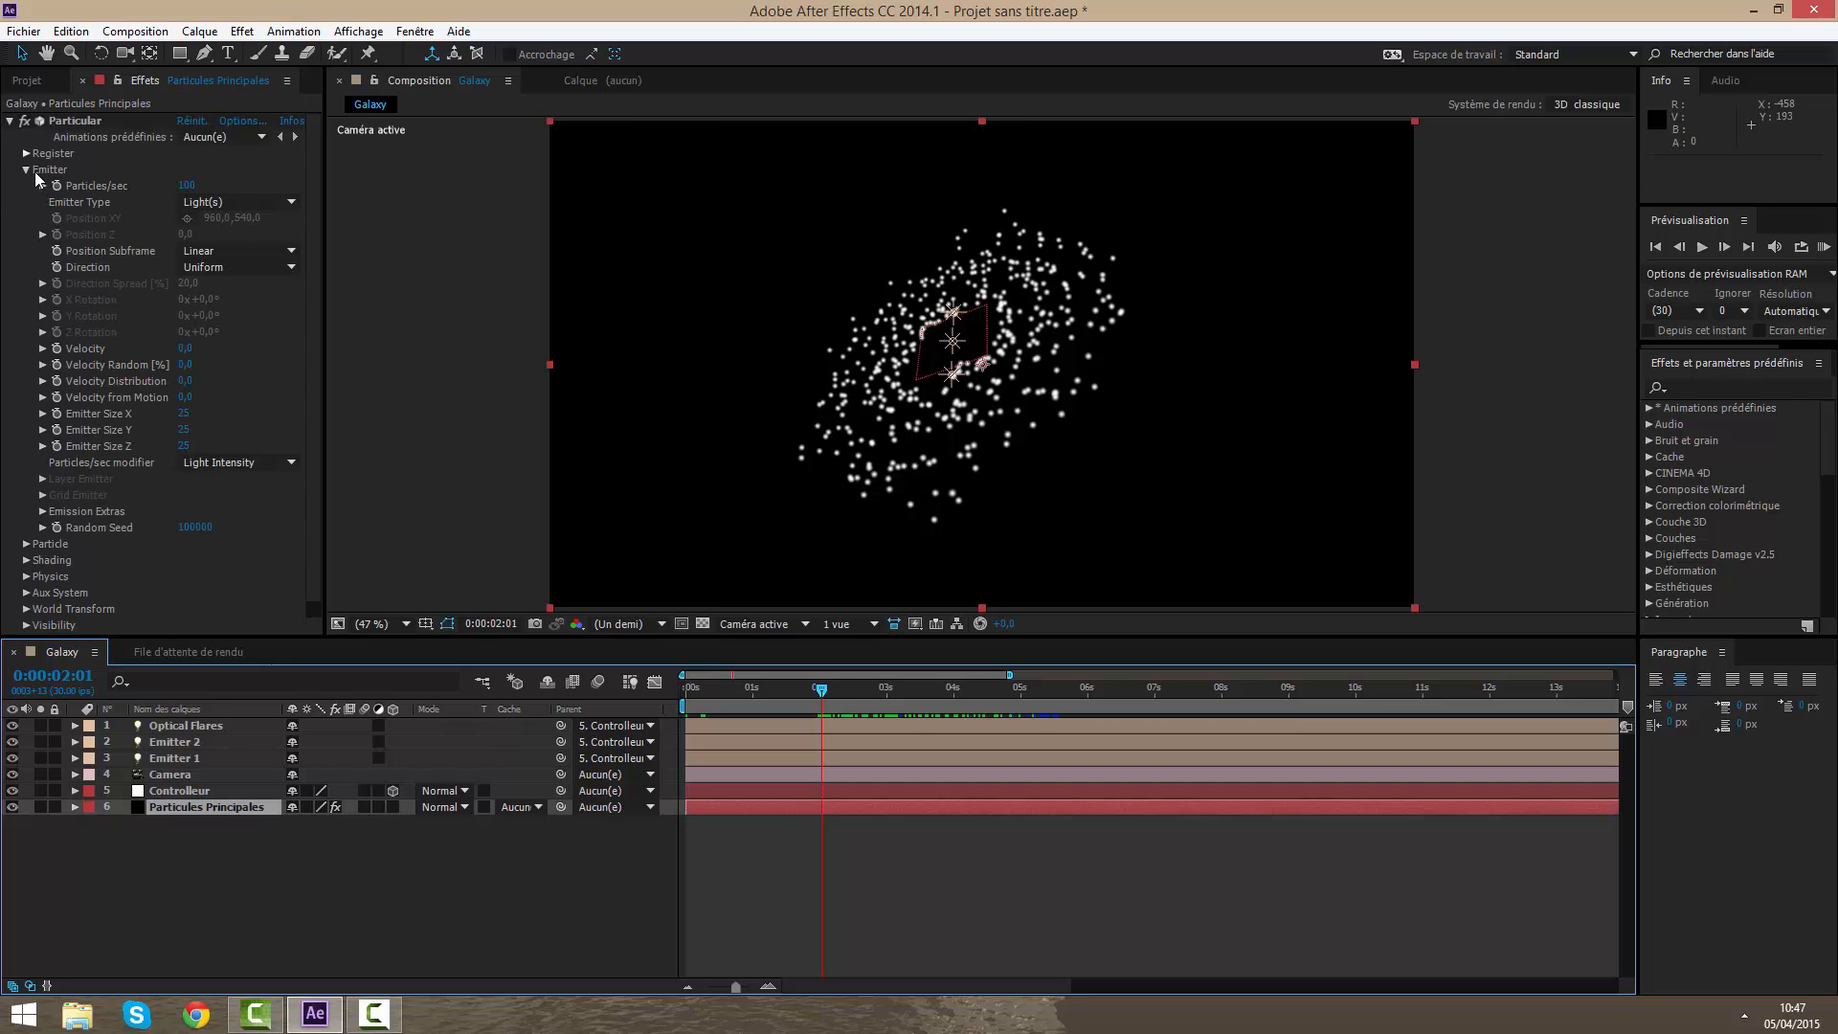
{"action": "left_click", "coordinate": [20, 169]}
{"action": "left_click", "coordinate": [26, 169]}
{"action": "left_click", "coordinate": [67, 117]}
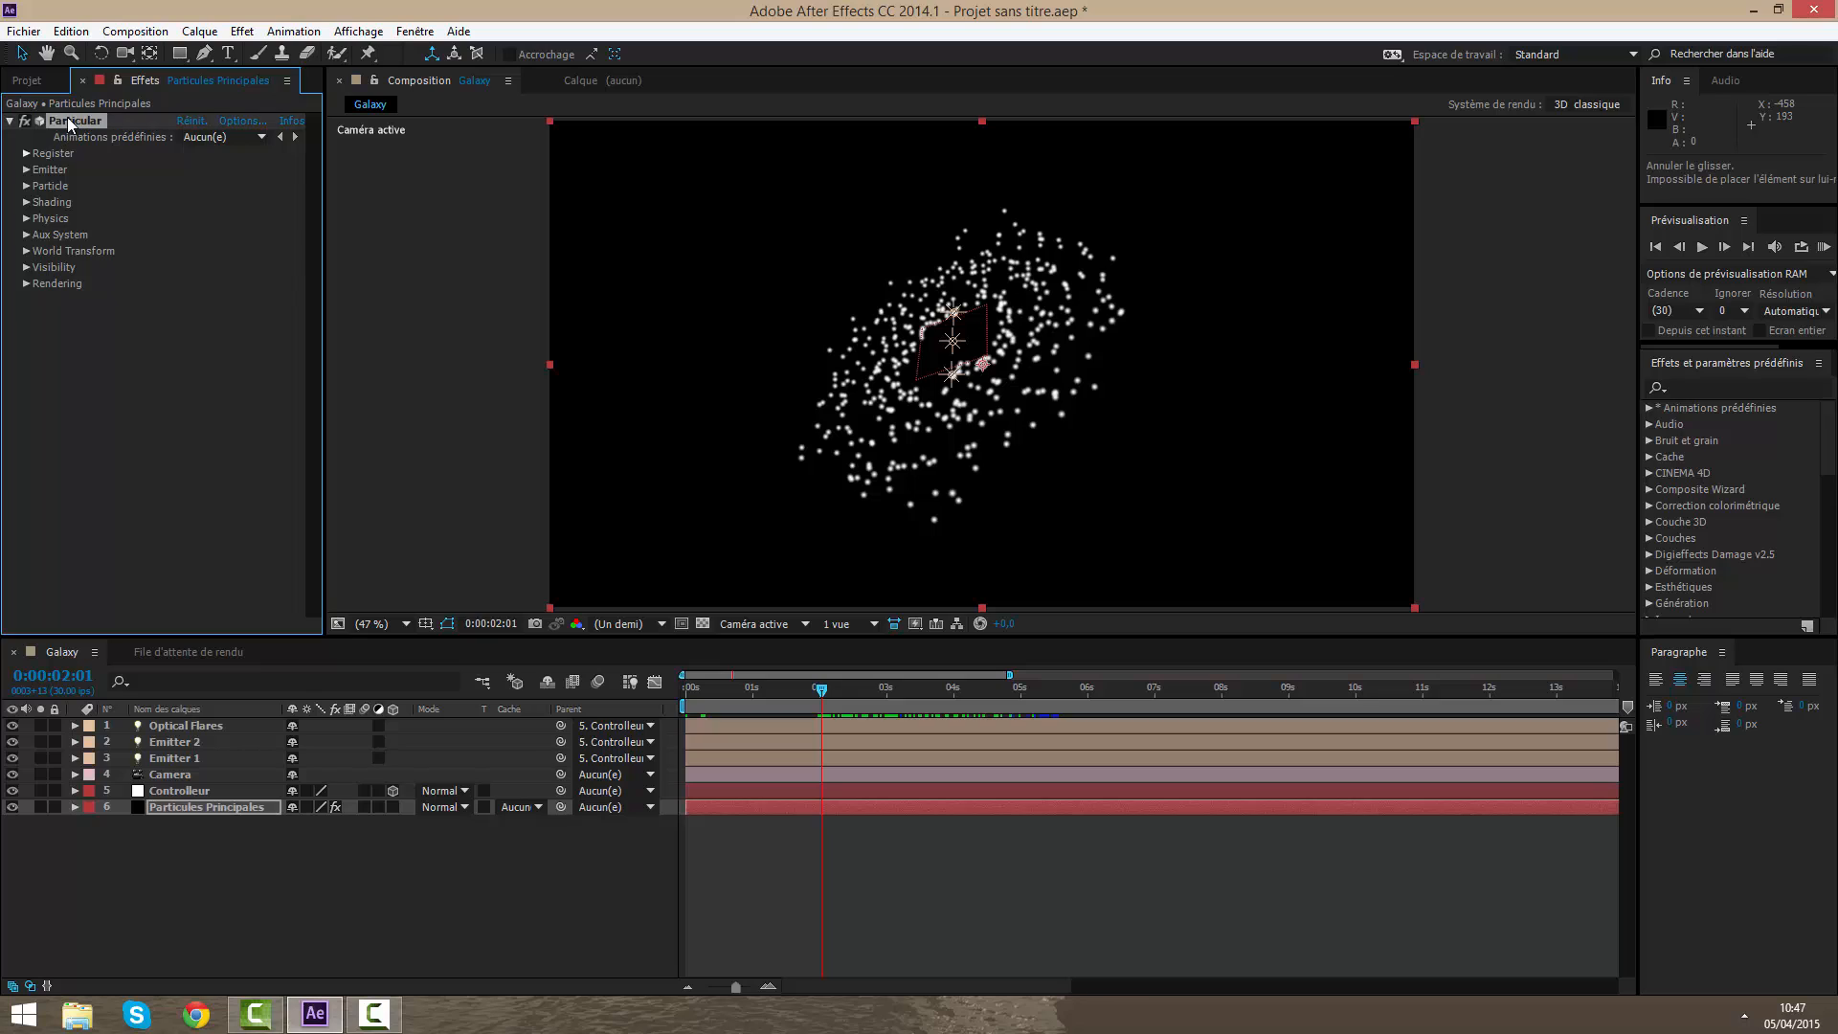
{"action": "left_click", "coordinate": [26, 234]}
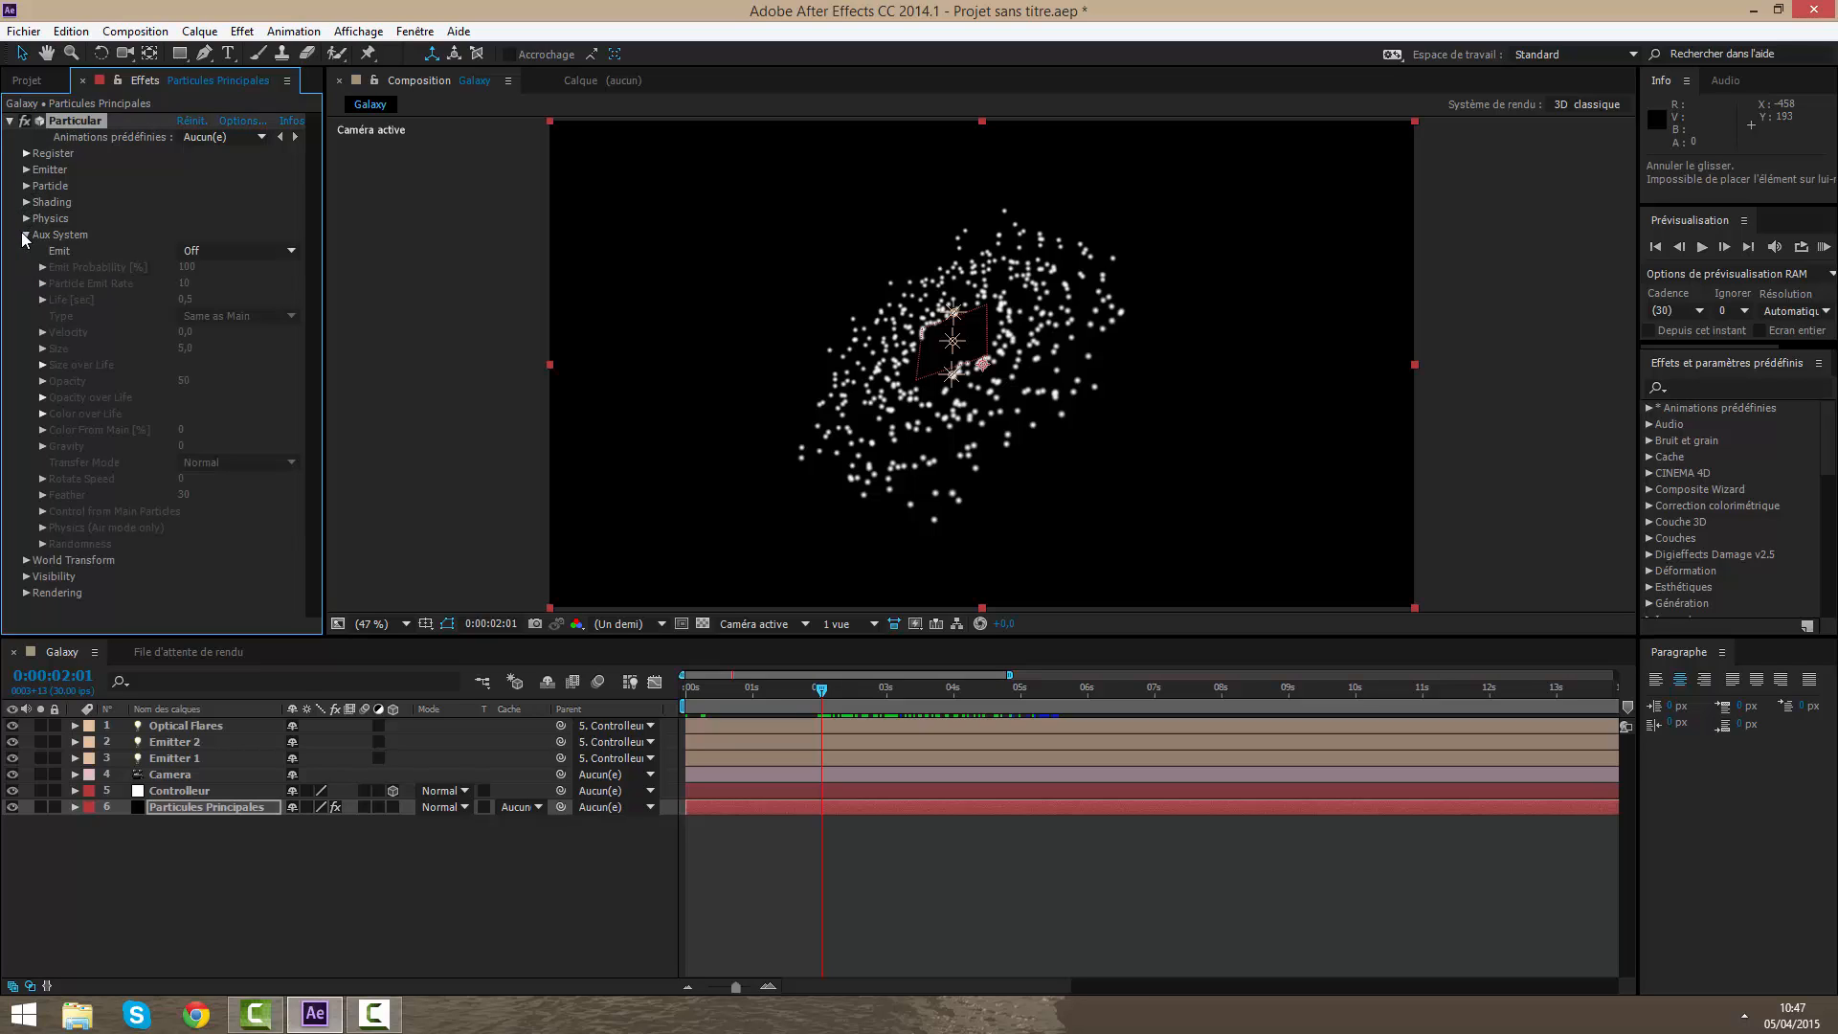
{"action": "left_click", "coordinate": [25, 234]}
{"action": "left_click", "coordinate": [25, 218]}
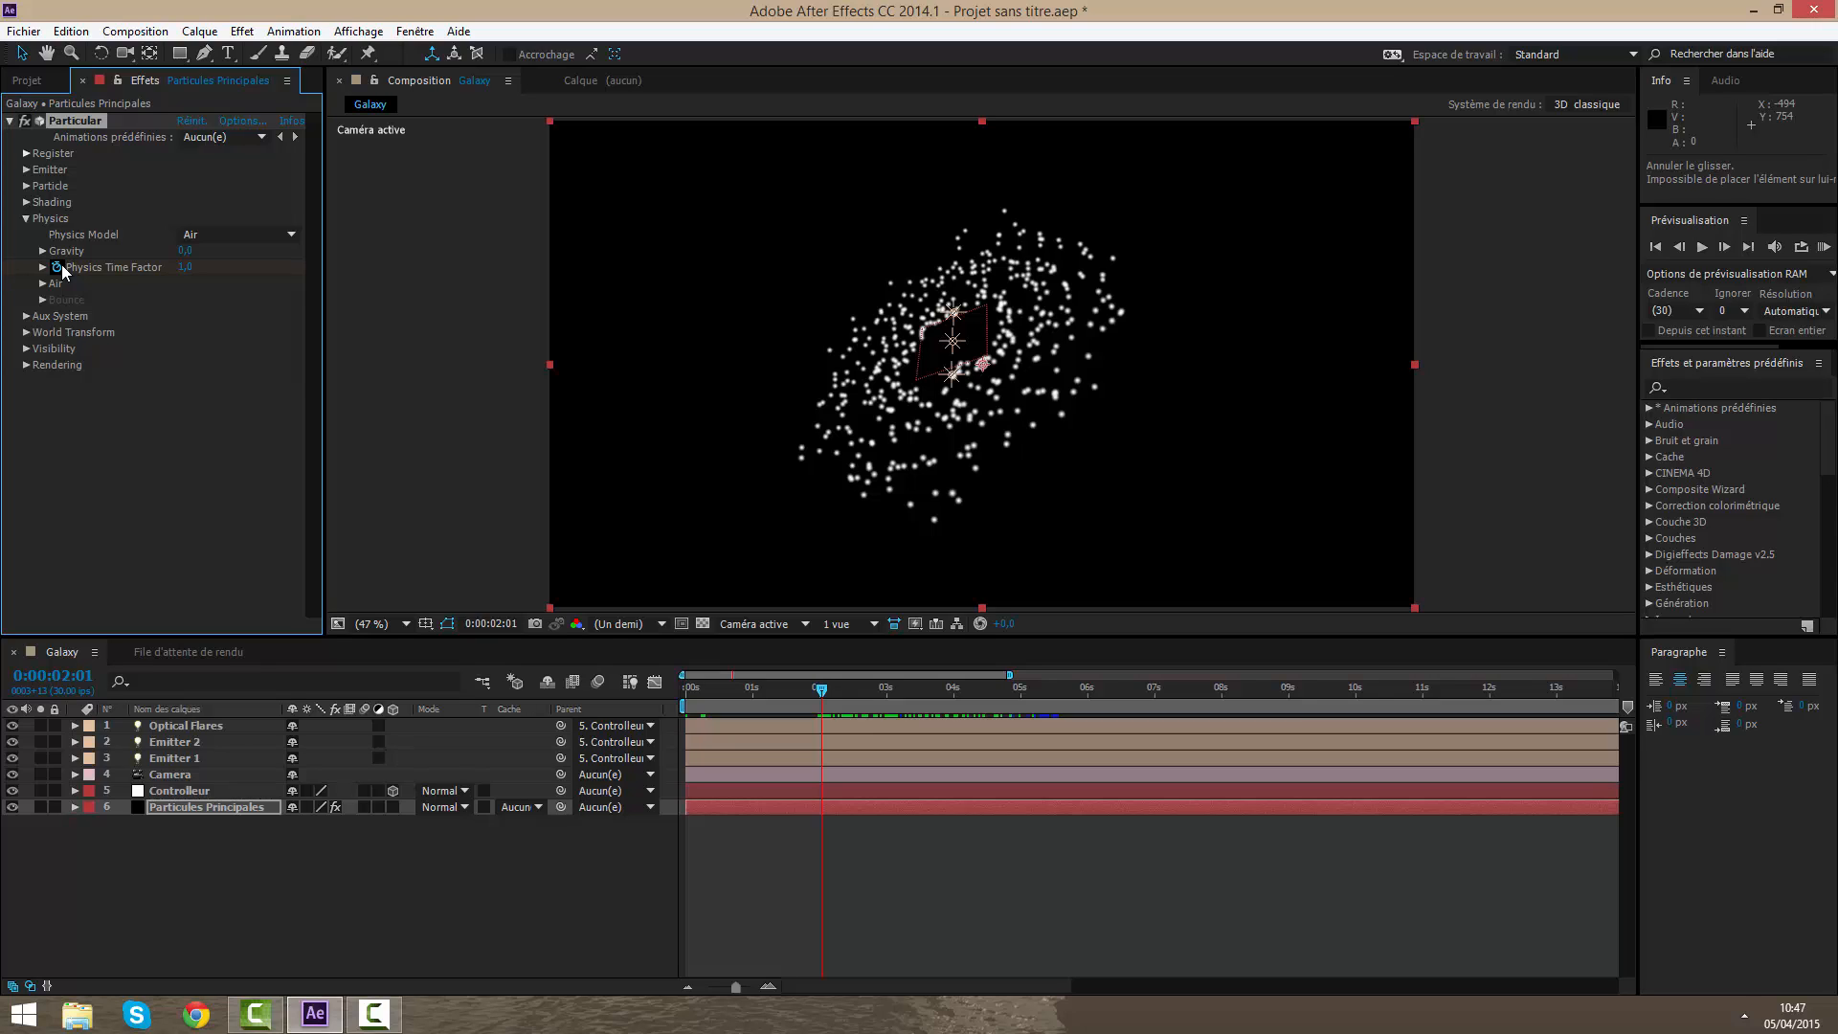
{"action": "key", "text": "Page_Down"}
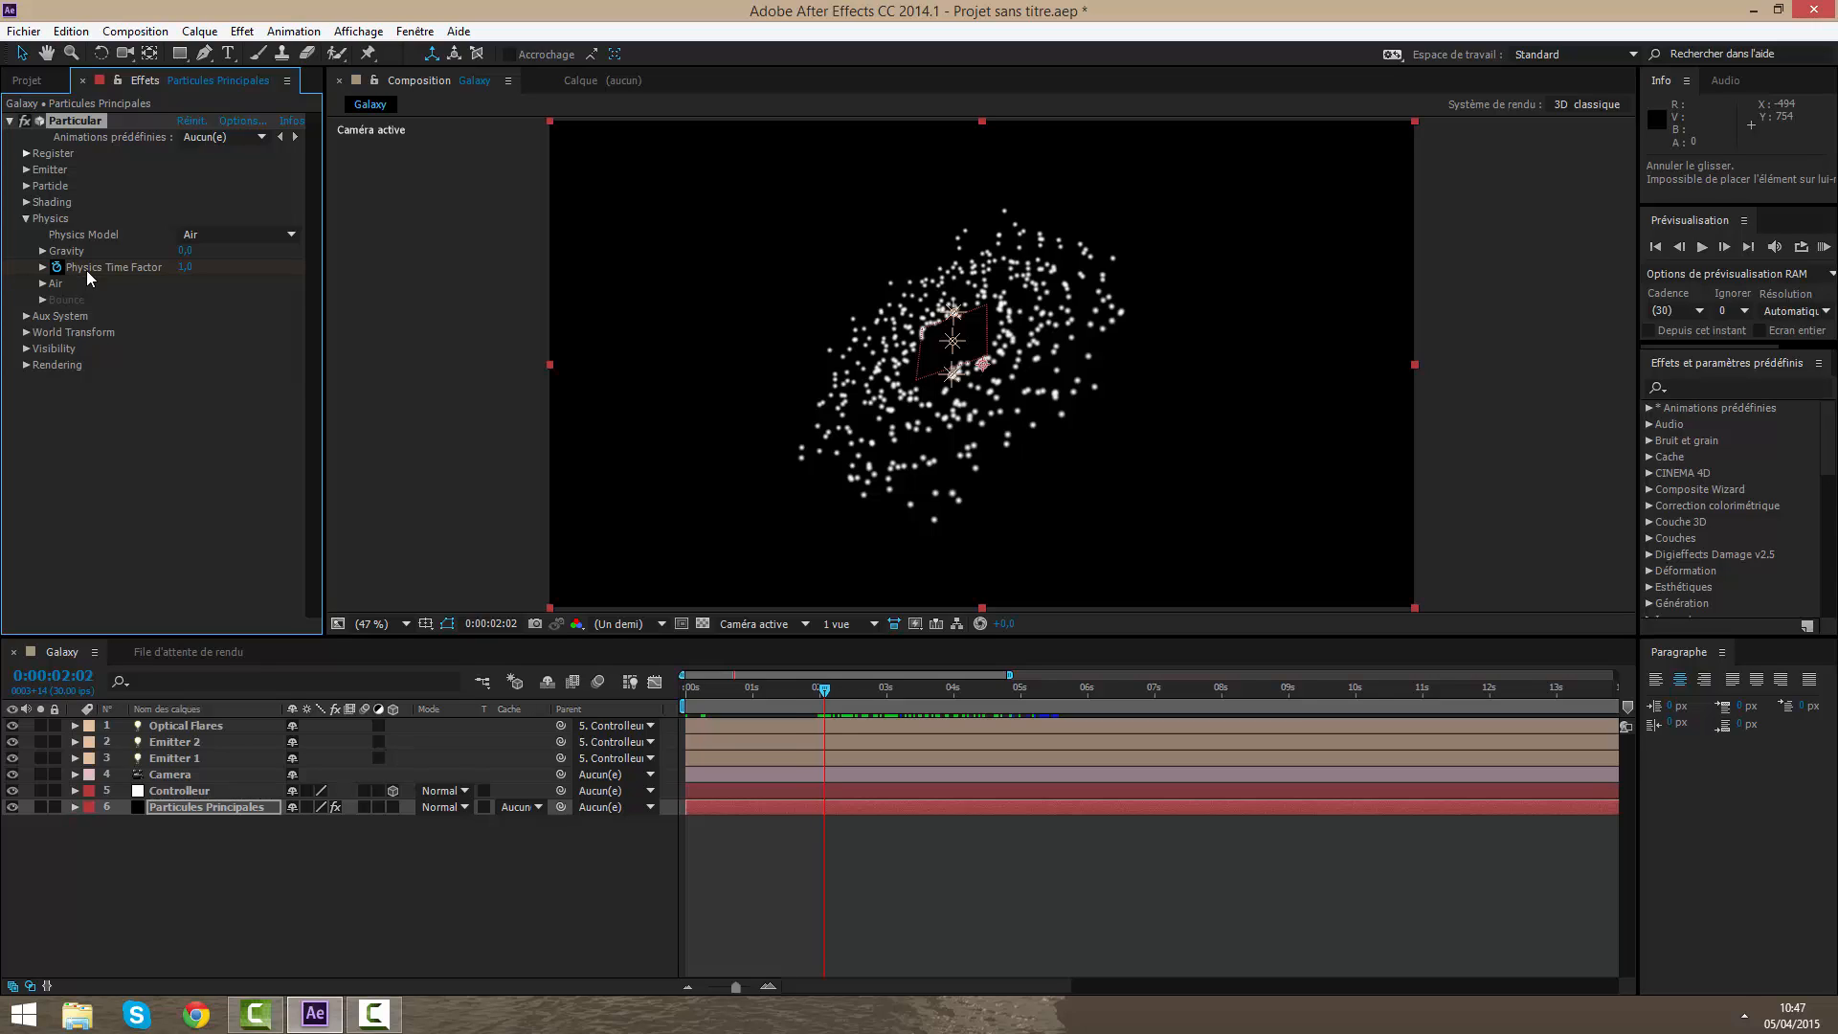
Step: Keyframe Particular's Physics Time Factor at 0 at 0:00:02:02, reveal the layer's keyframes and move to 0:00:02:14
{"action": "type", "text": "0"}
{"action": "key", "text": "Return"}
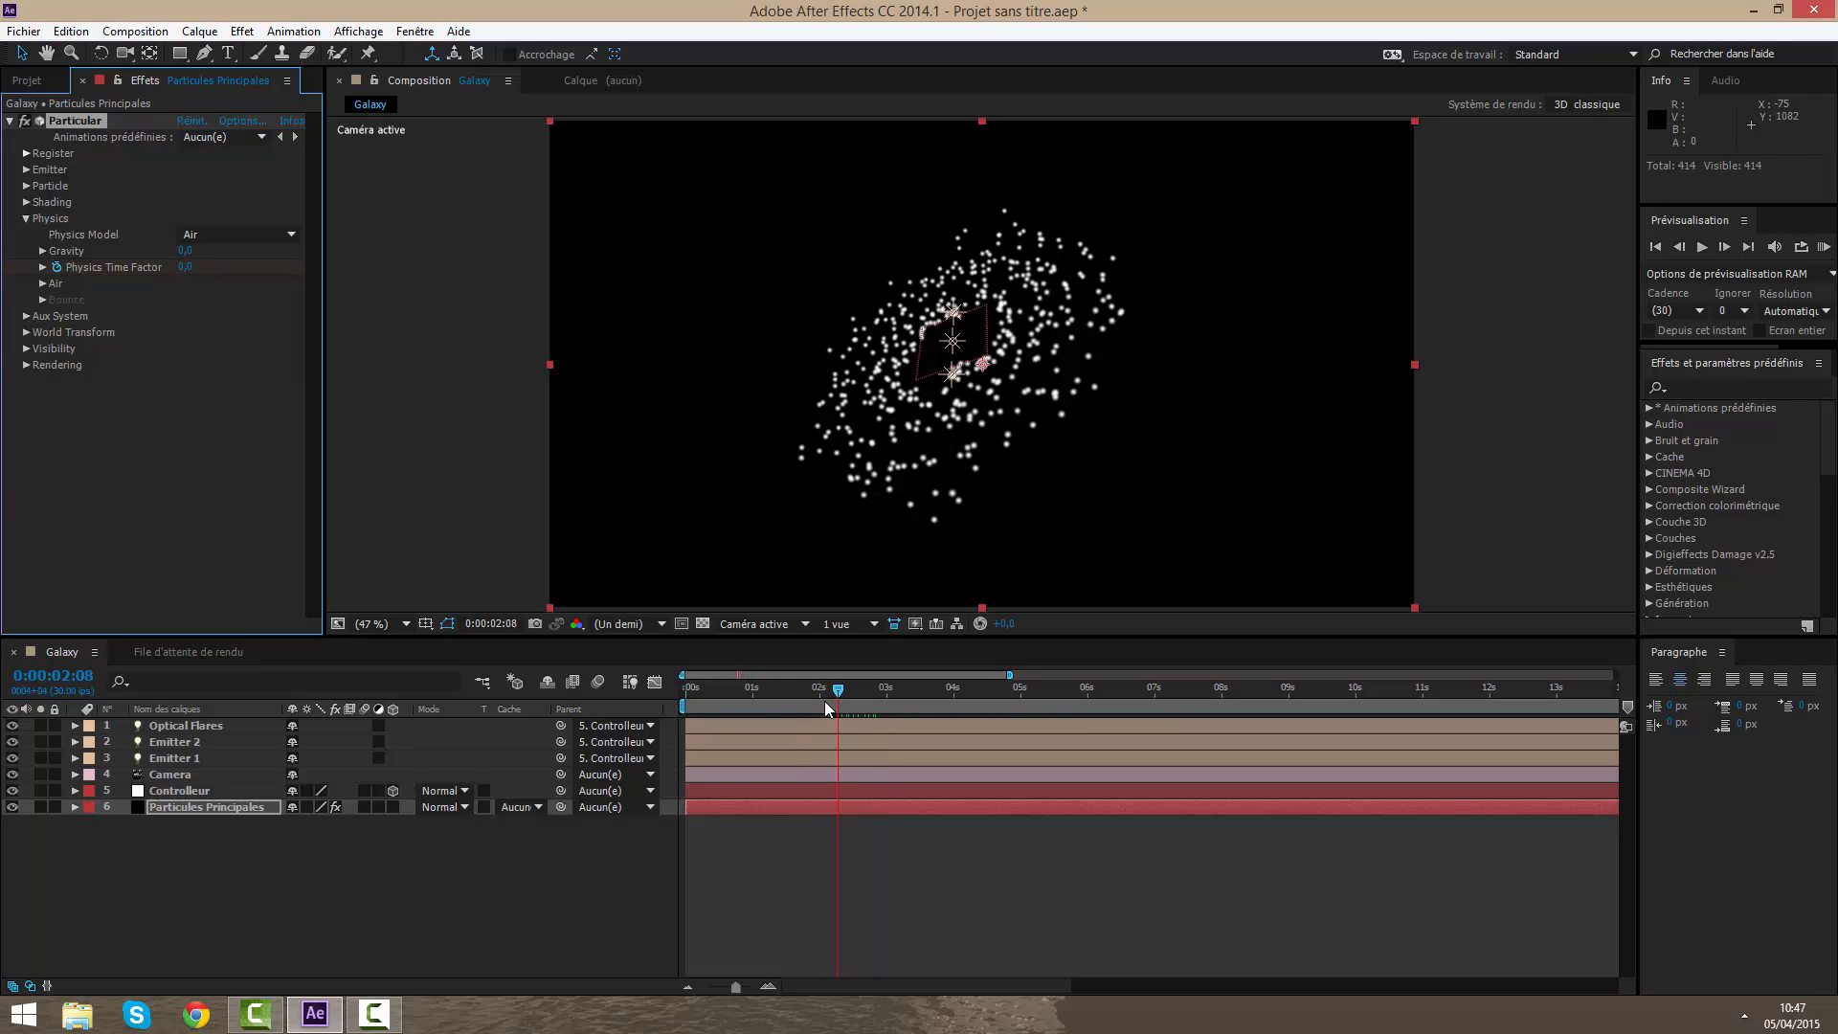
{"action": "mouse_move", "coordinate": [829, 708]}
{"action": "left_mouse_down"}
{"action": "mouse_move", "coordinate": [790, 705]}
{"action": "mouse_move", "coordinate": [827, 710]}
{"action": "left_mouse_up"}
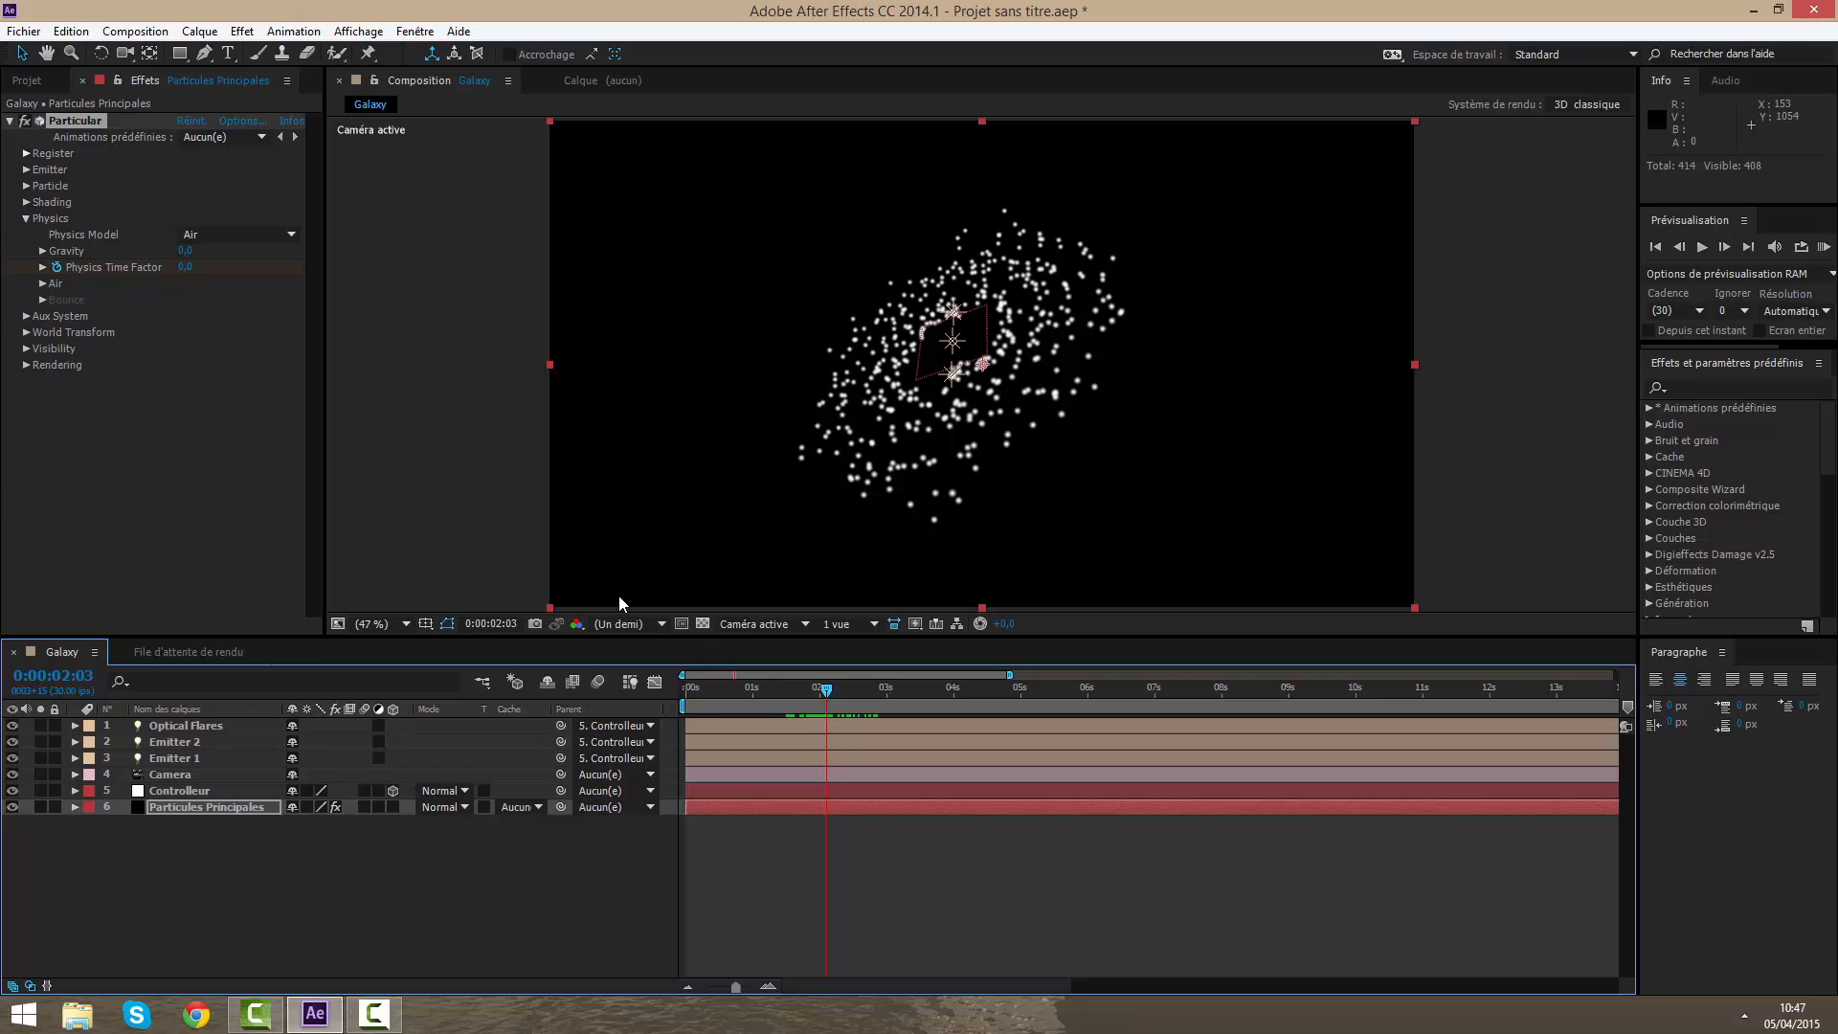
{"action": "key", "text": "u"}
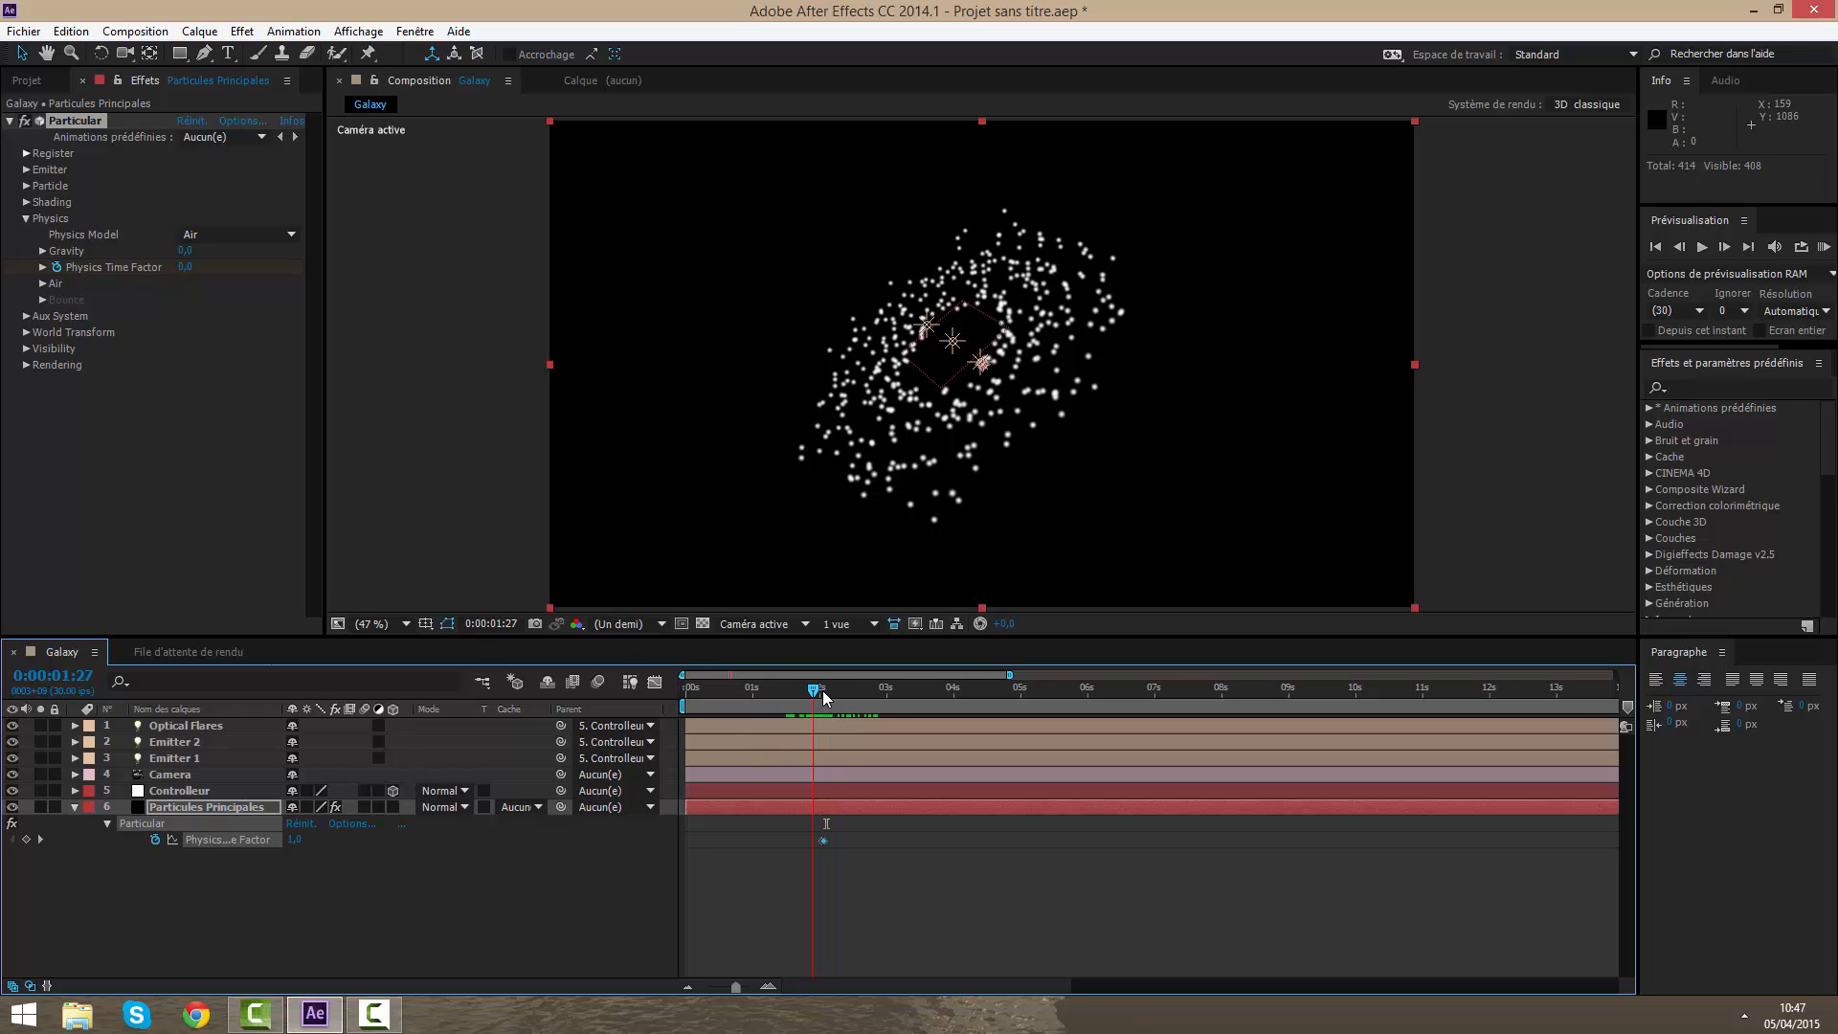
{"action": "left_click_drag", "start_coordinate": [821, 696], "coordinate": [852, 693]}
Step: Orbit the camera to face the particle spiral more directly, and collapse the Particules Principales layer's keyframes
{"action": "left_click_drag", "start_coordinate": [900, 504], "coordinate": [927, 476]}
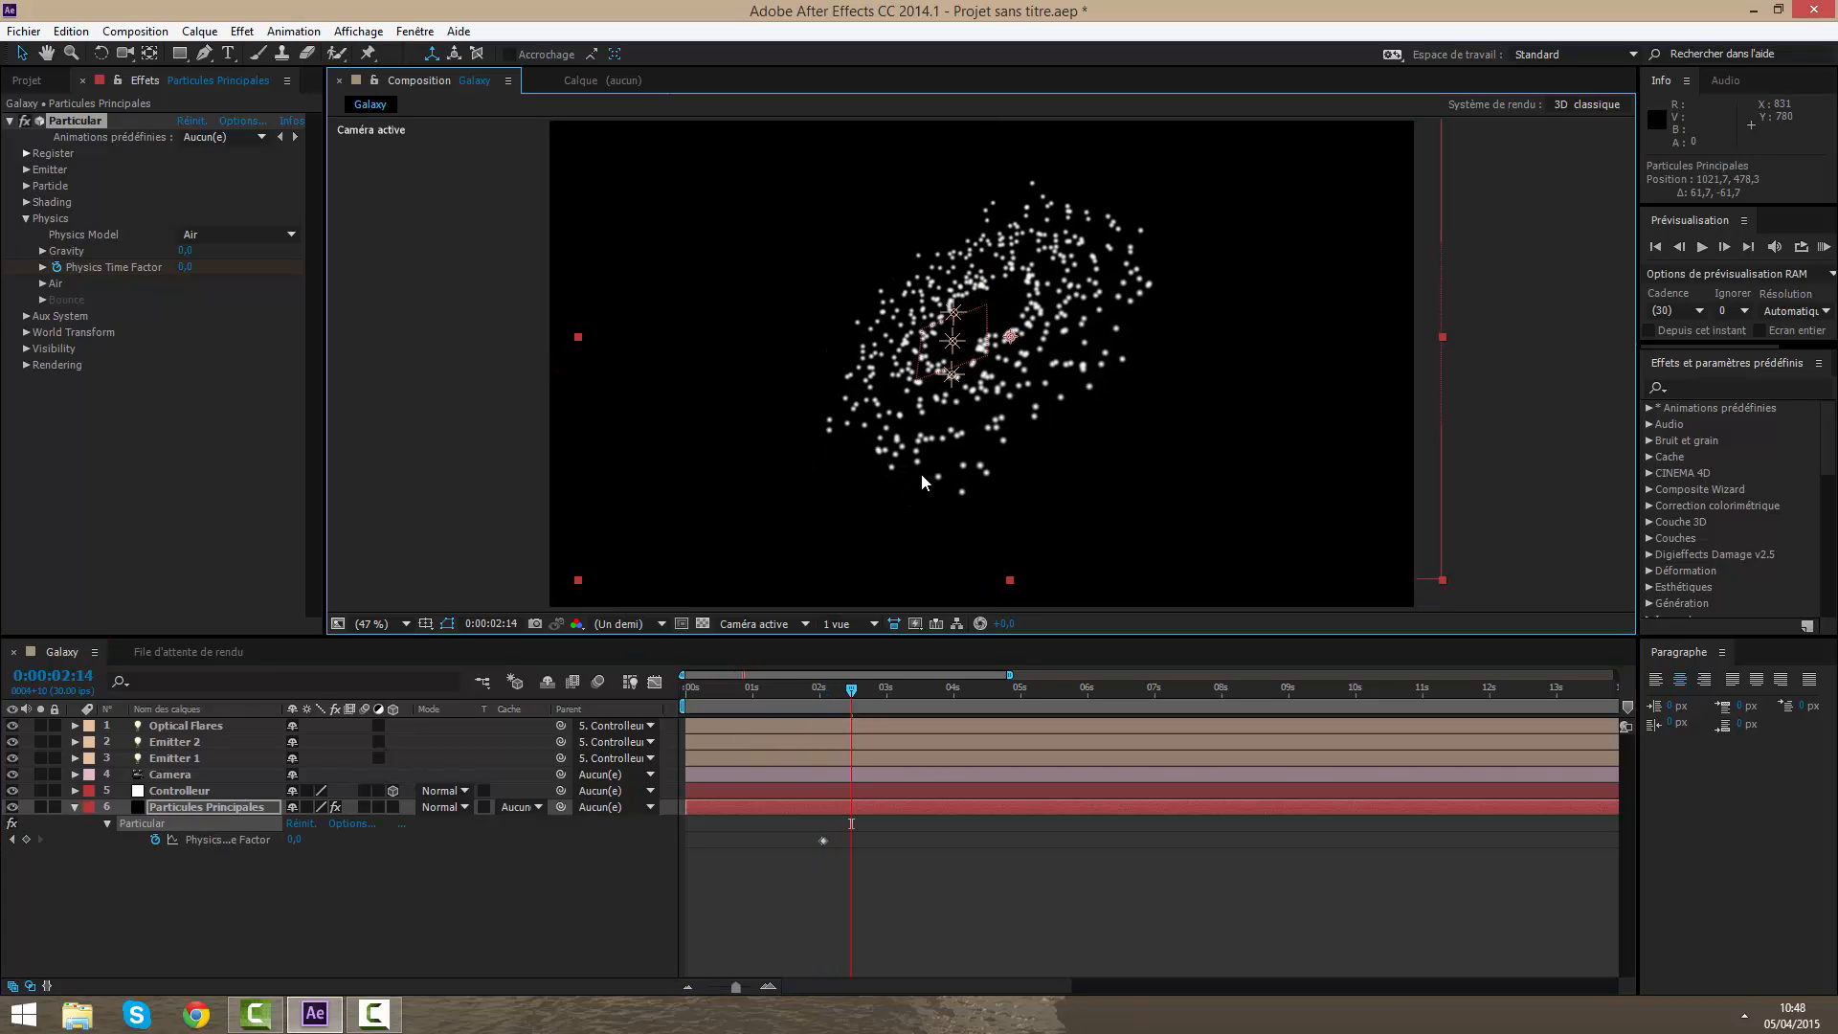
{"action": "key", "text": "ctrl+z"}
{"action": "left_click", "coordinate": [126, 54]}
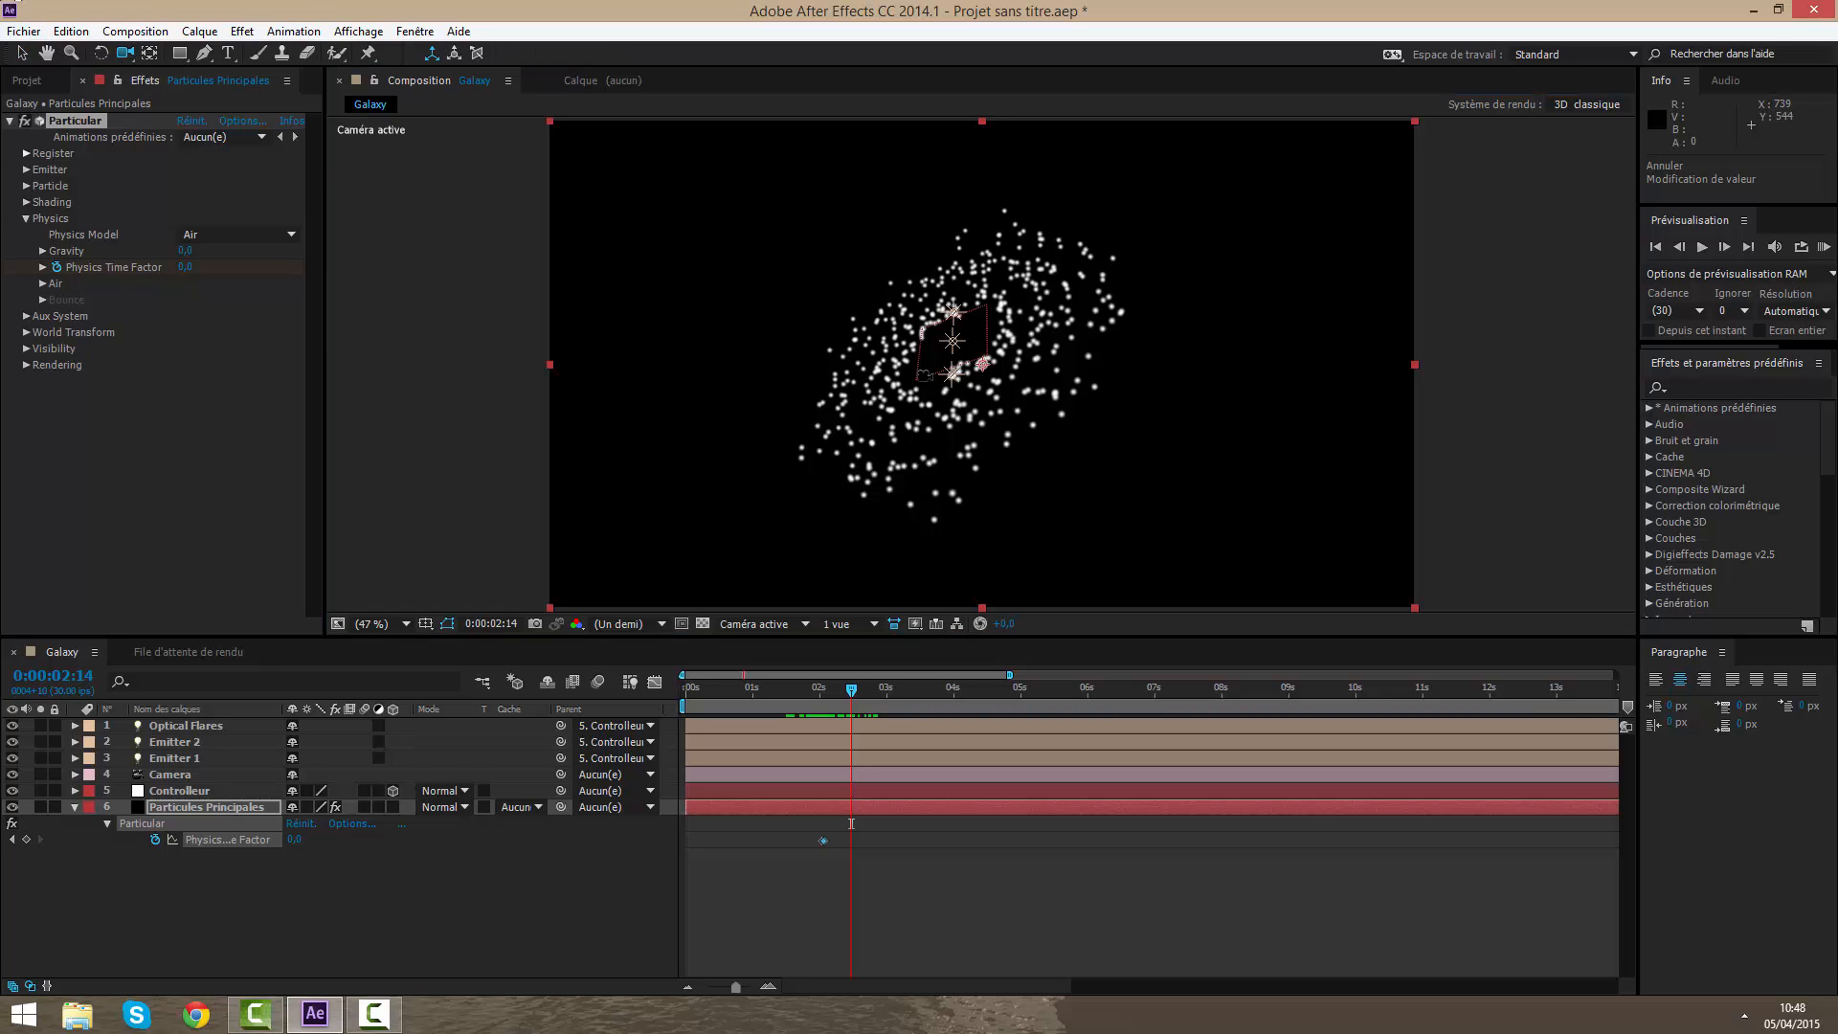
{"action": "left_click_drag", "start_coordinate": [925, 374], "coordinate": [992, 443]}
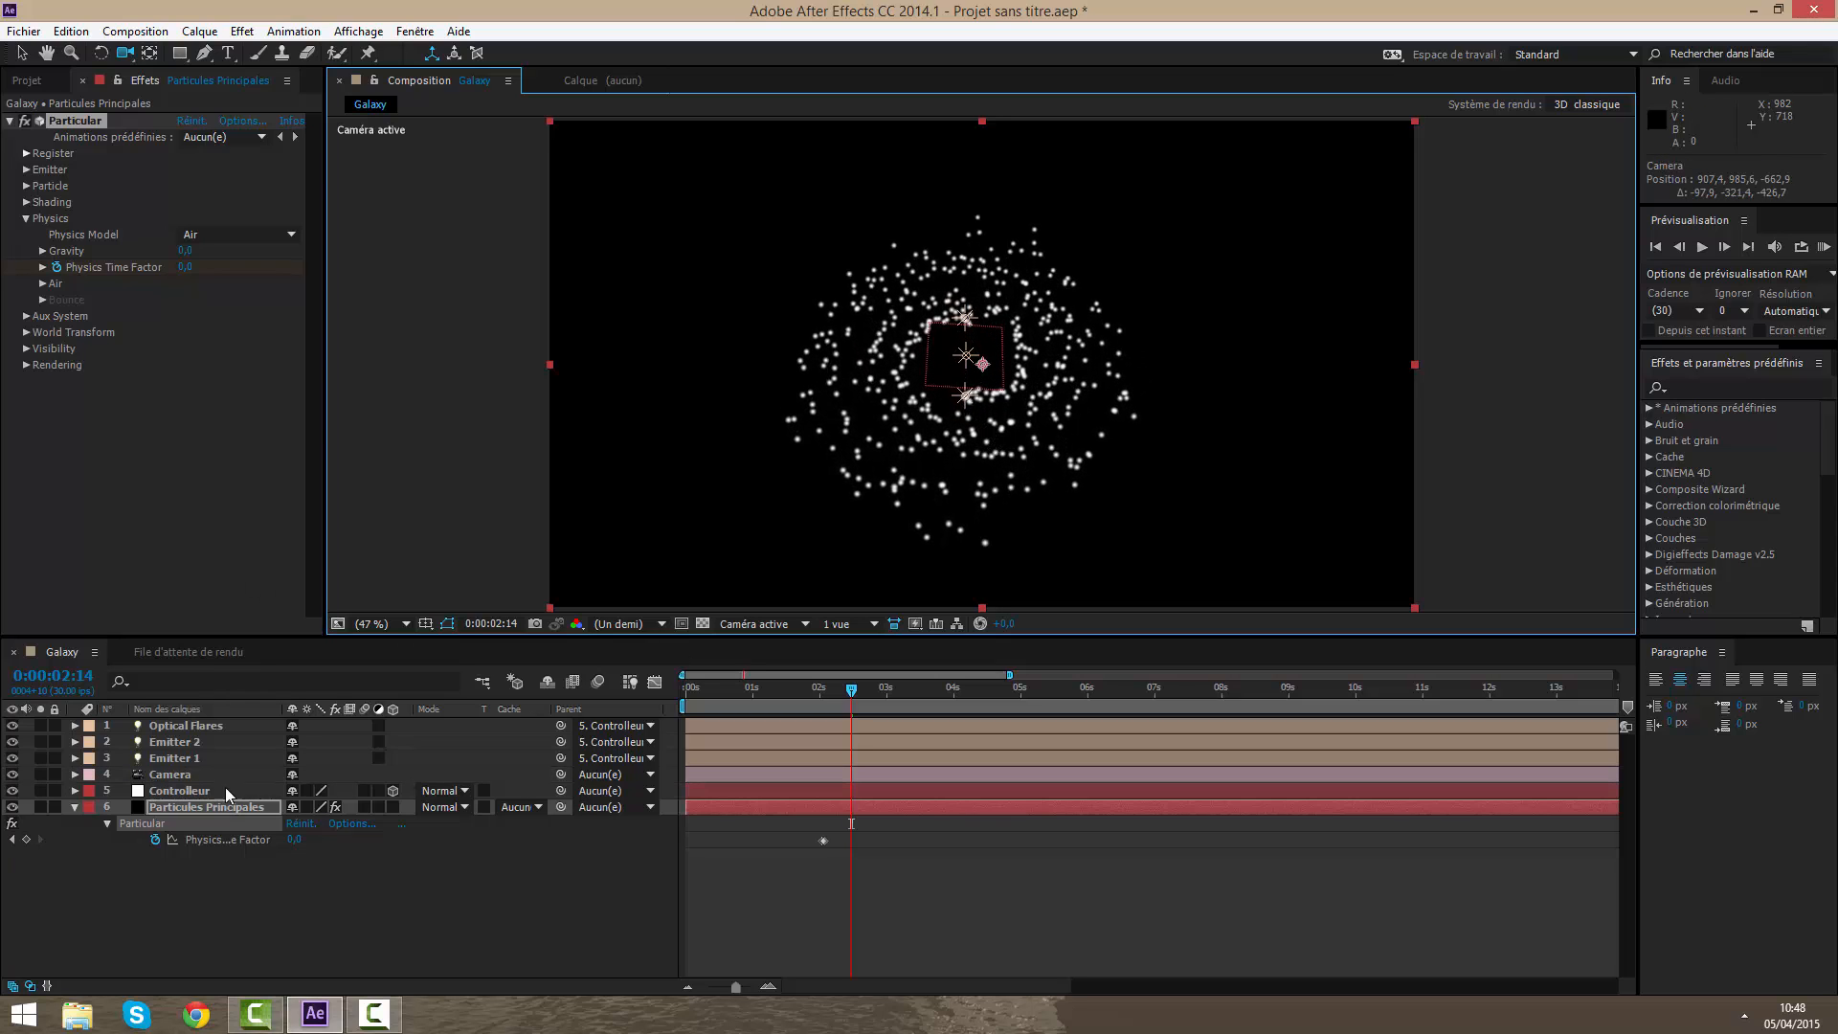
{"action": "left_click", "coordinate": [103, 857]}
{"action": "left_click", "coordinate": [73, 808]}
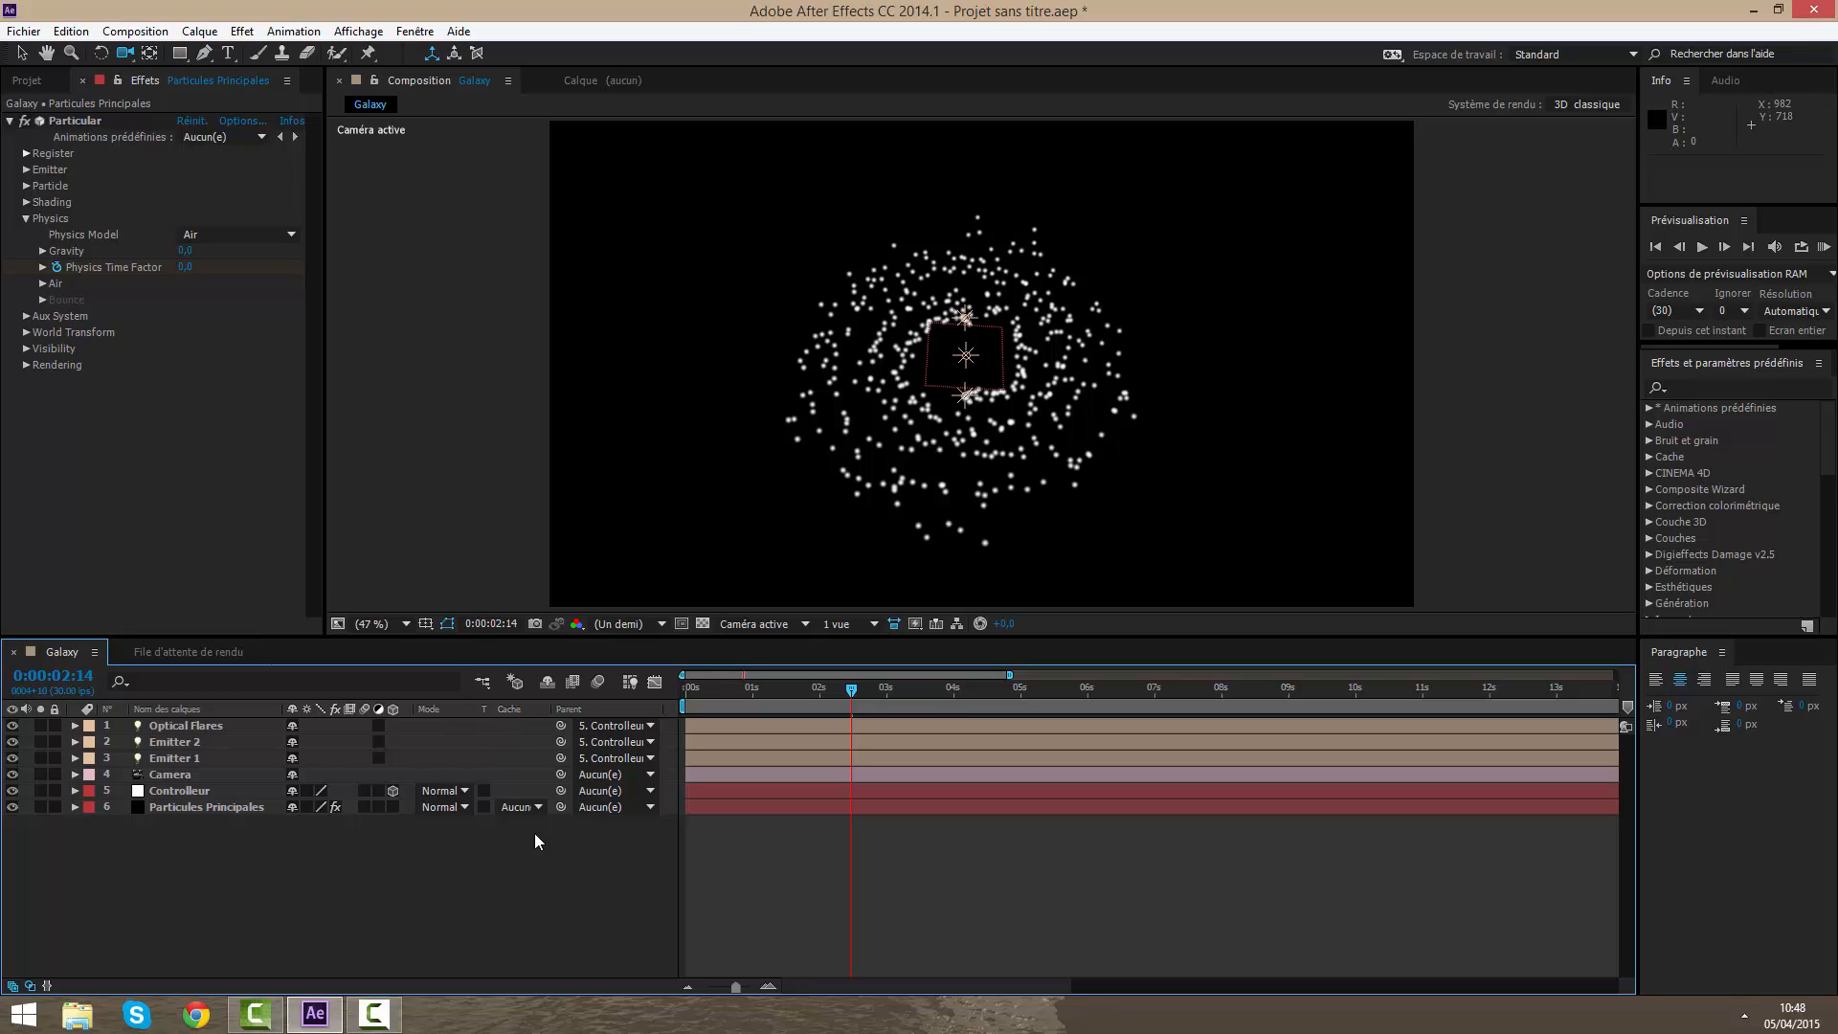
Step: Adjust Particular's emitter velocity settings on the Particules Principales layer to spread the spiral arms, and orbit the camera slightly
{"action": "left_click", "coordinate": [235, 808]}
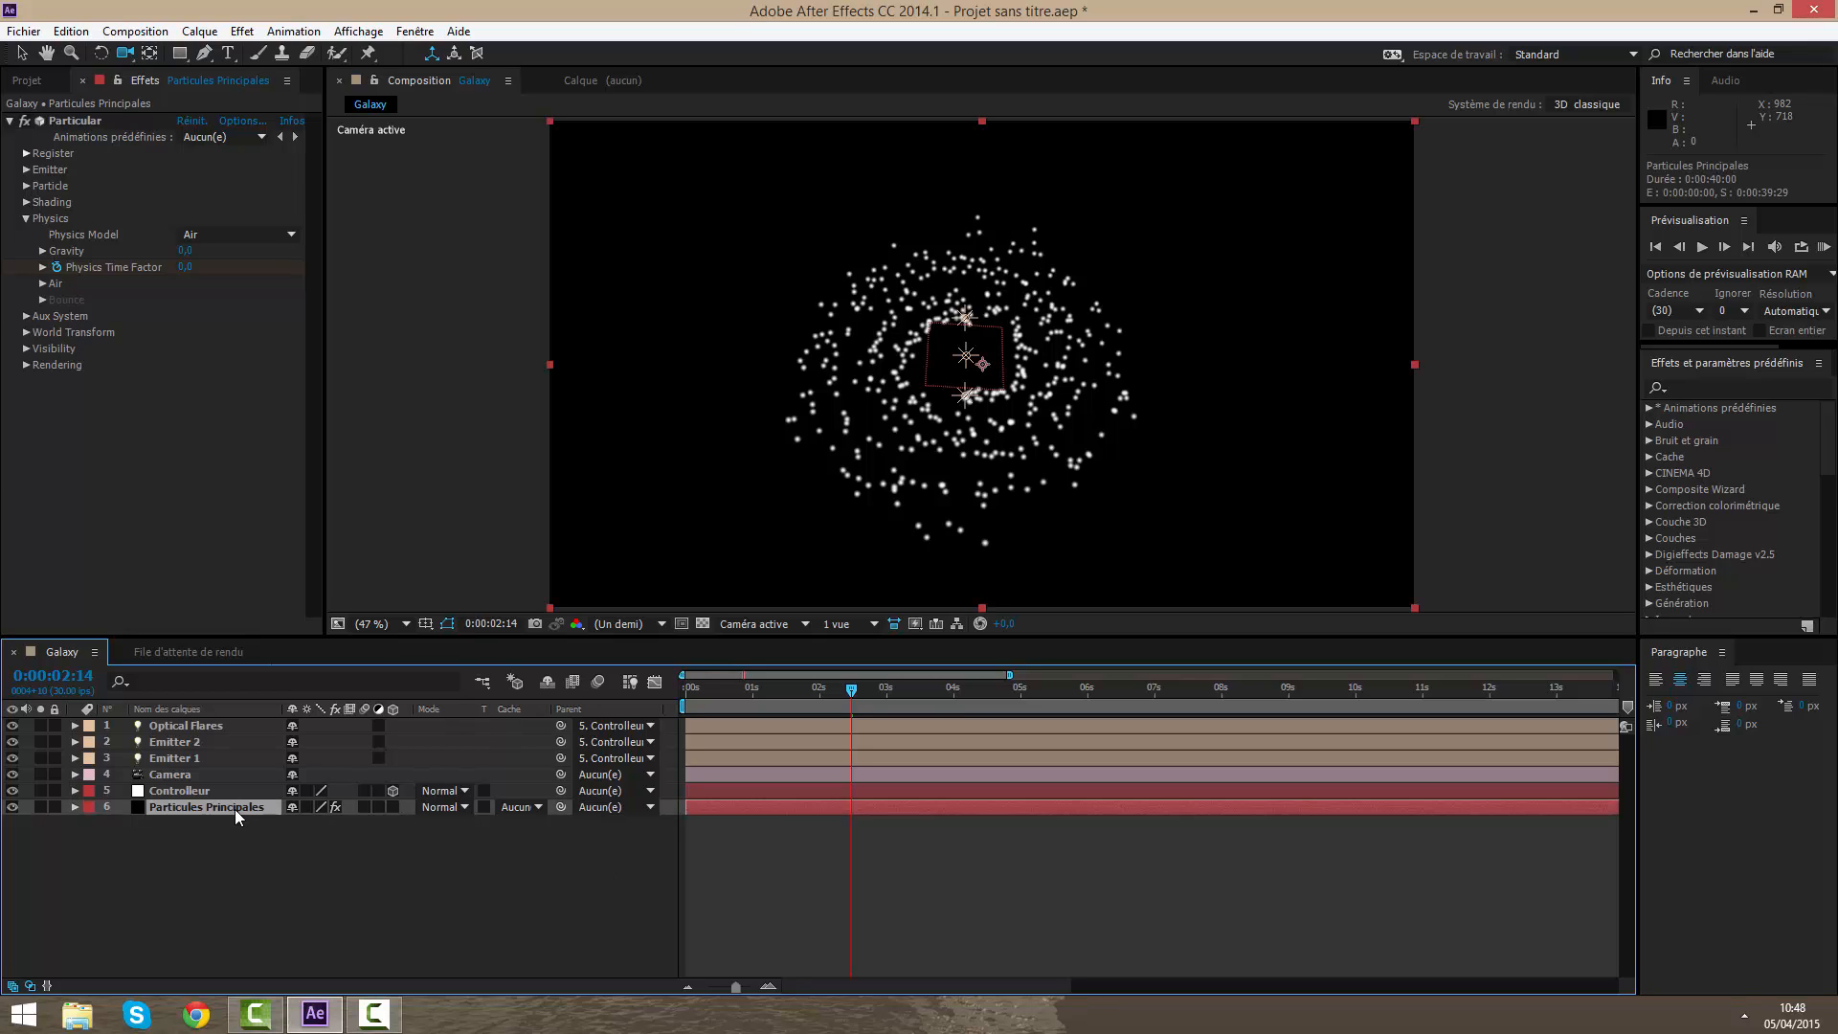
{"action": "left_click", "coordinate": [27, 220]}
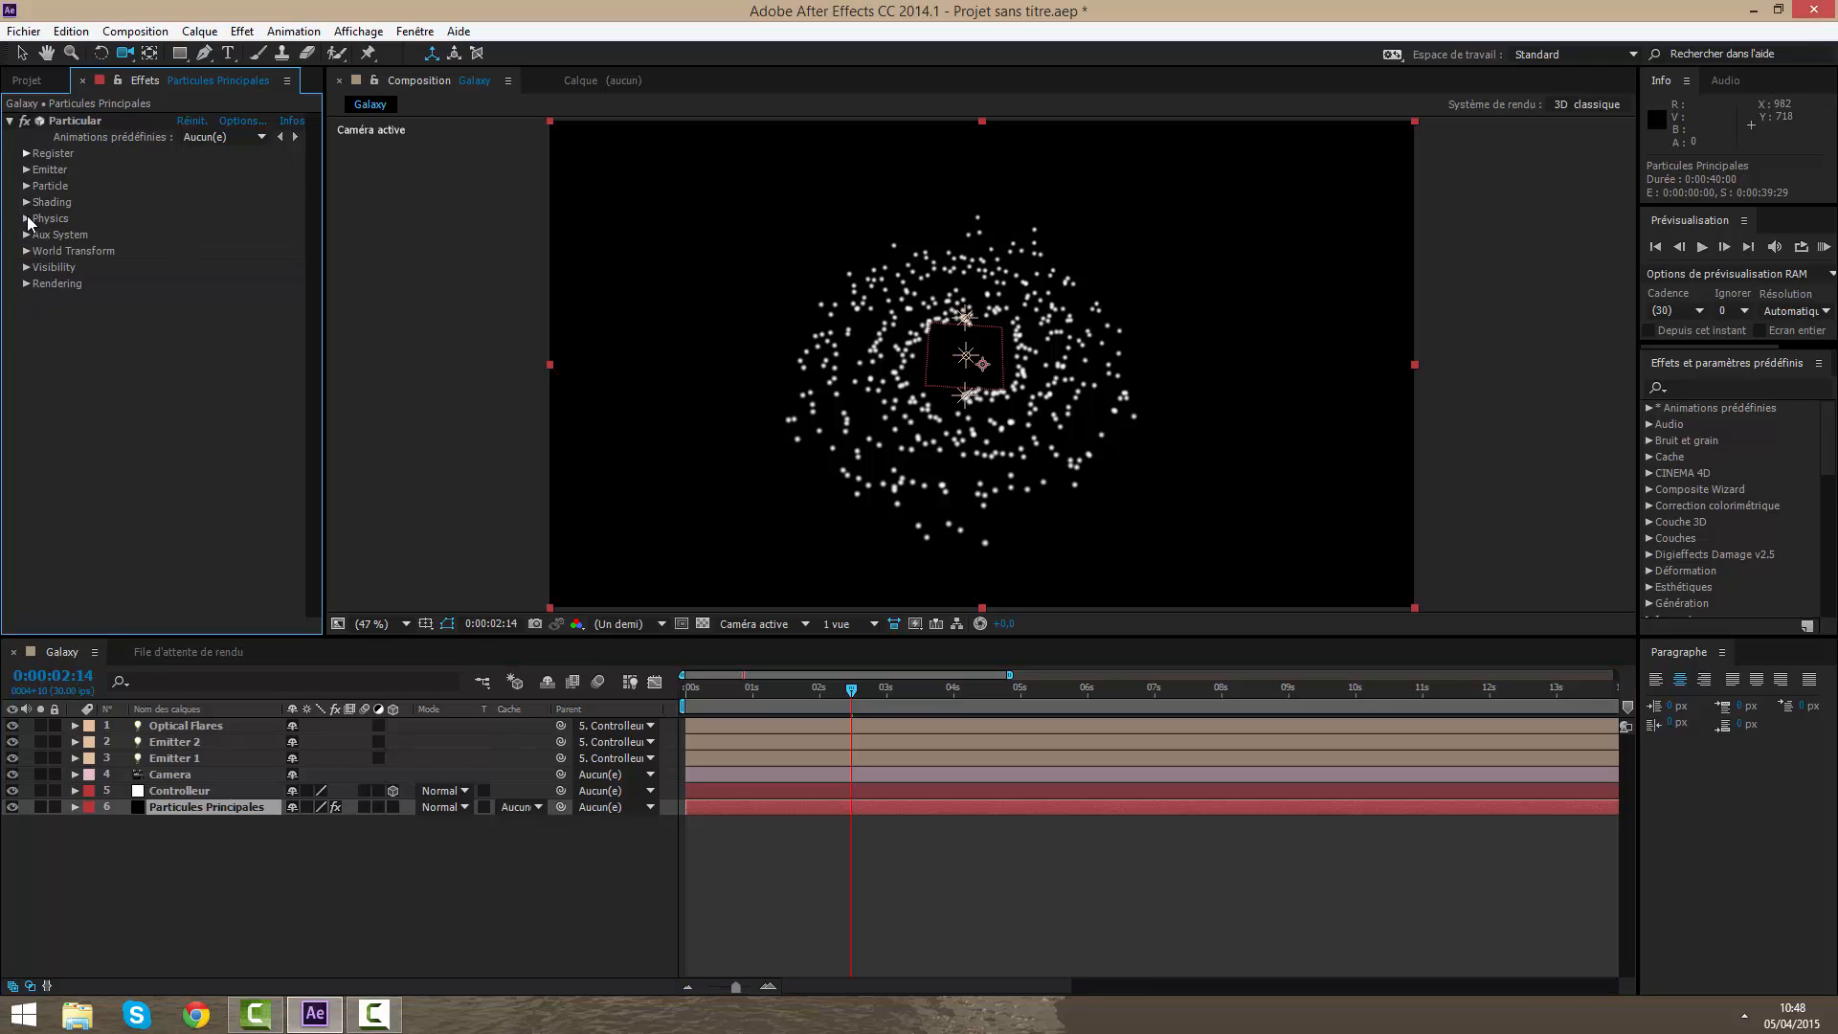
{"action": "left_click", "coordinate": [27, 186]}
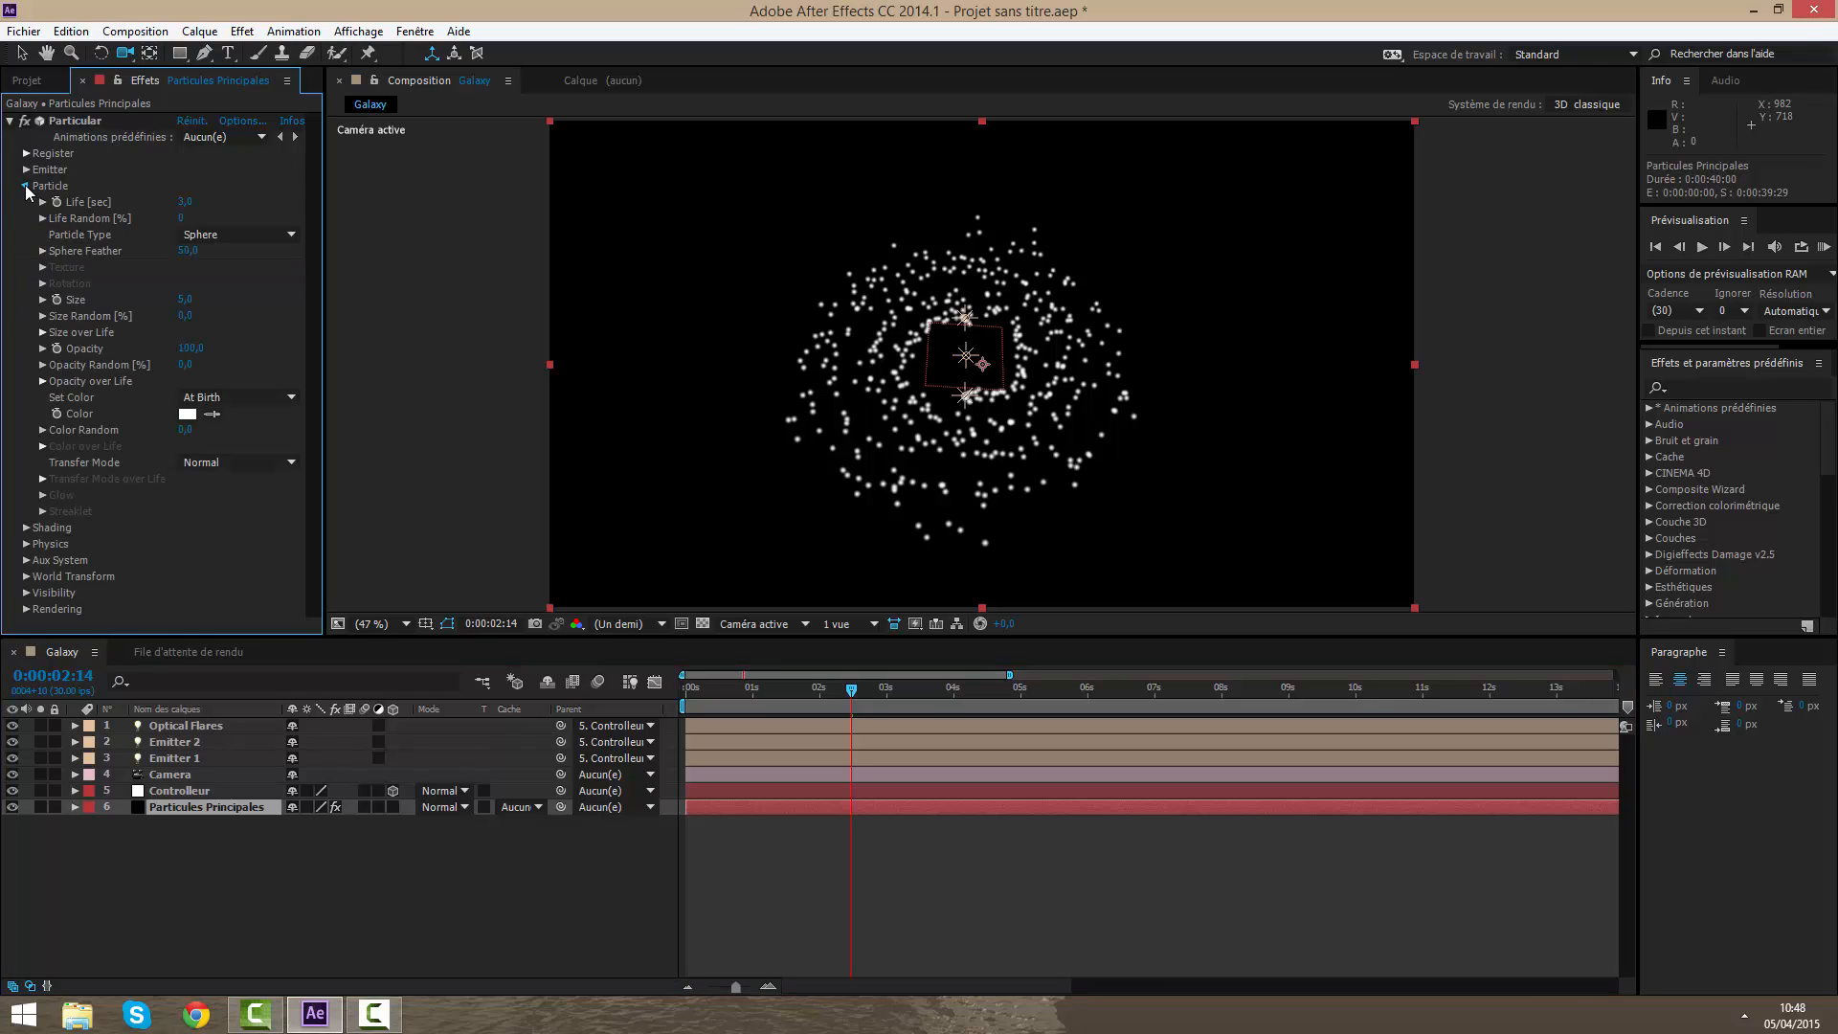
{"action": "left_click", "coordinate": [26, 187]}
{"action": "left_click", "coordinate": [26, 171]}
{"action": "left_click", "coordinate": [26, 171]}
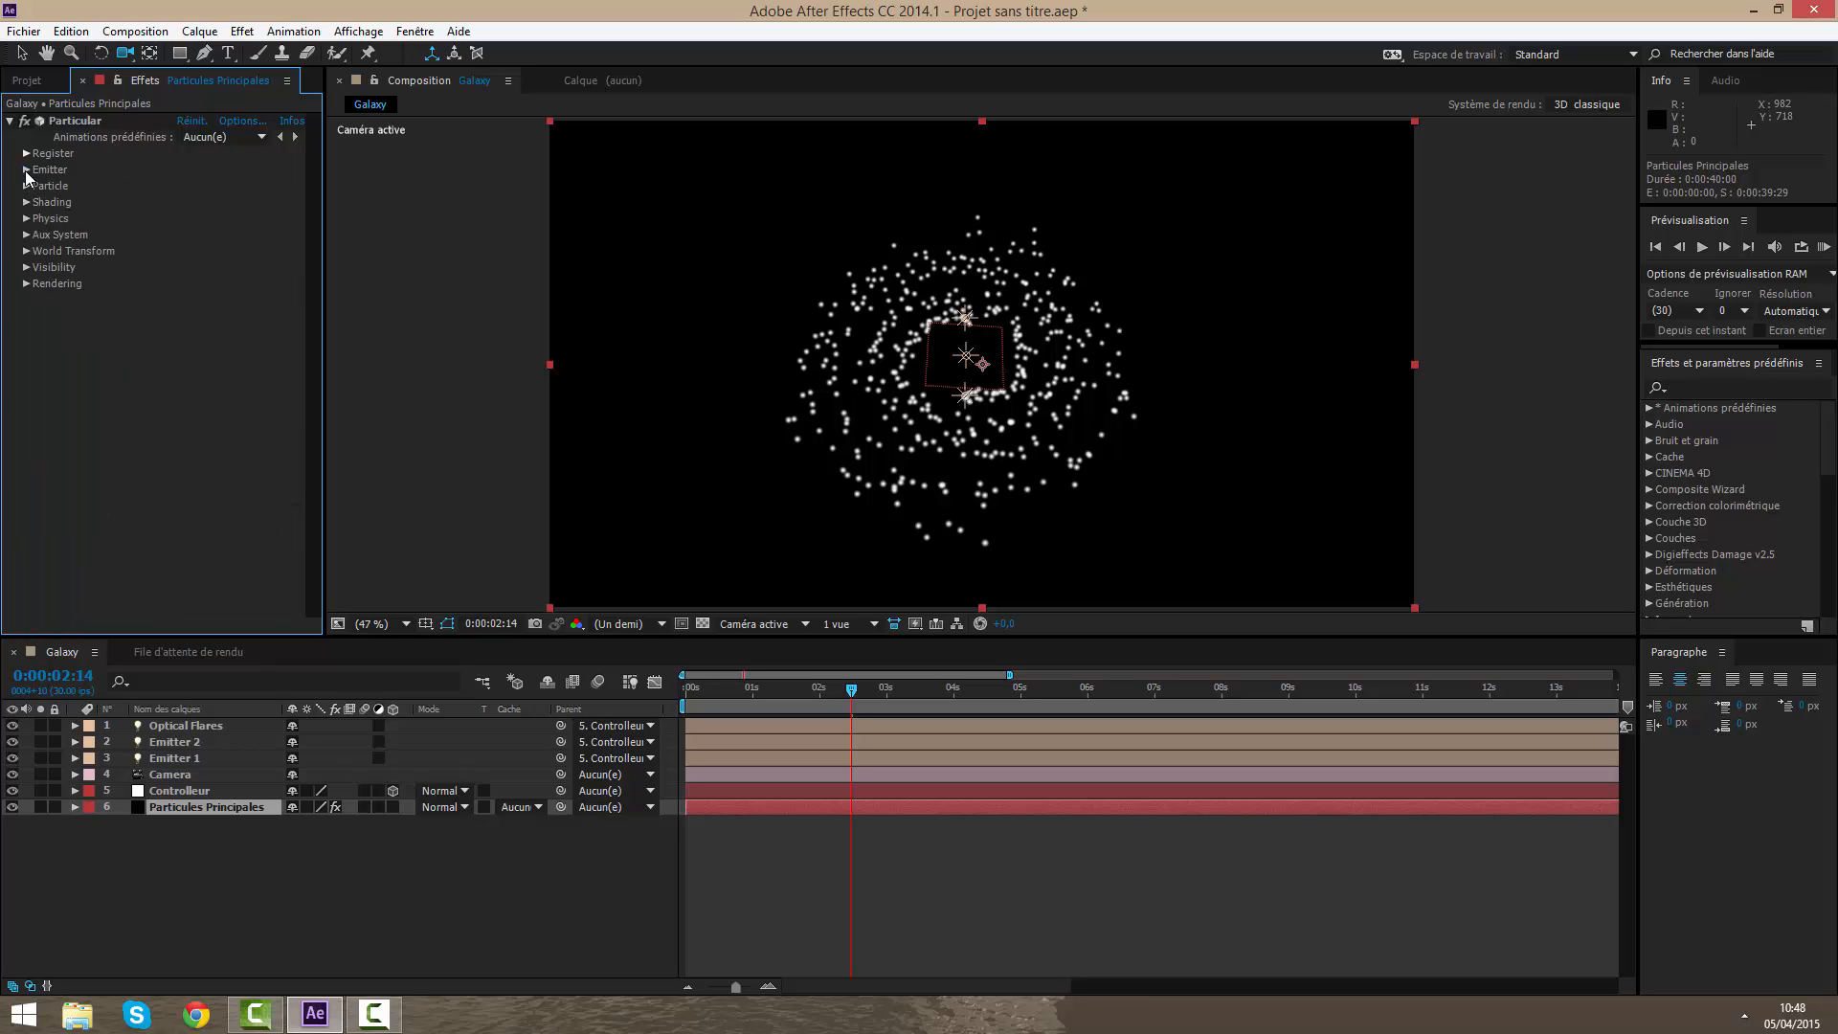
{"action": "left_click", "coordinate": [26, 171]}
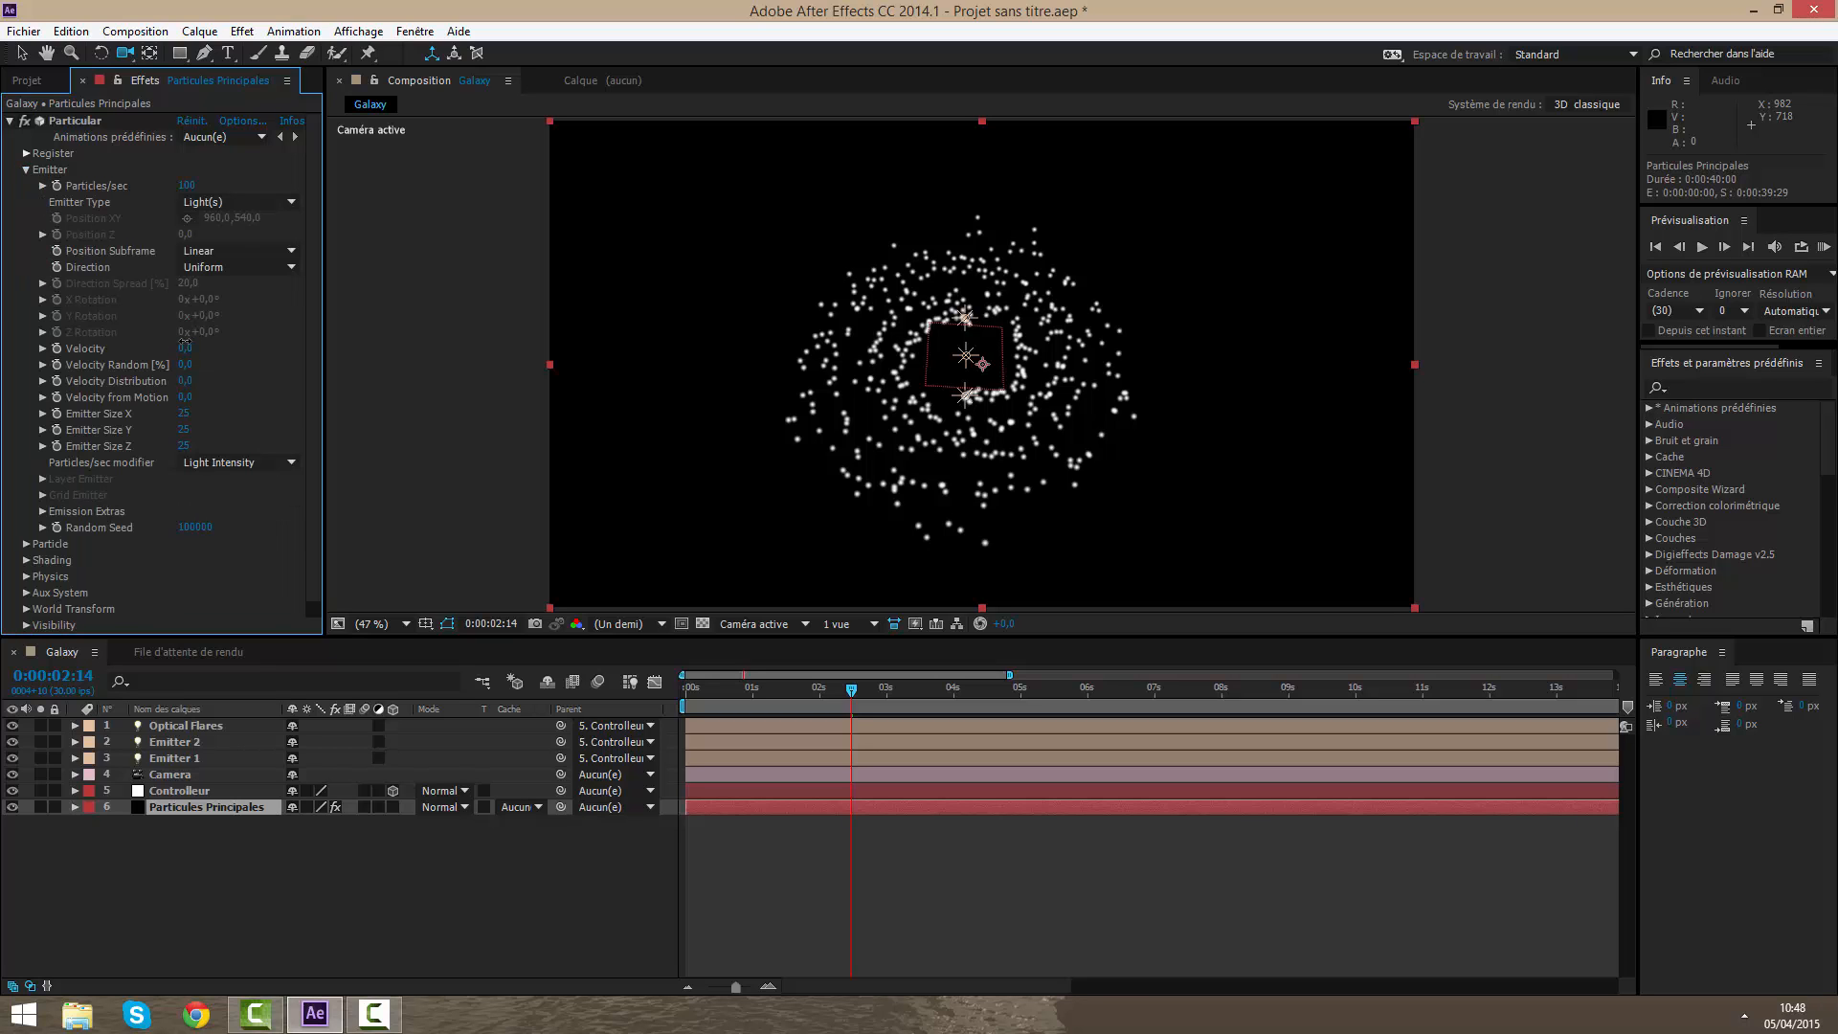
{"action": "left_click_drag", "start_coordinate": [193, 351], "coordinate": [200, 398]}
{"action": "key", "text": "ctrl+z"}
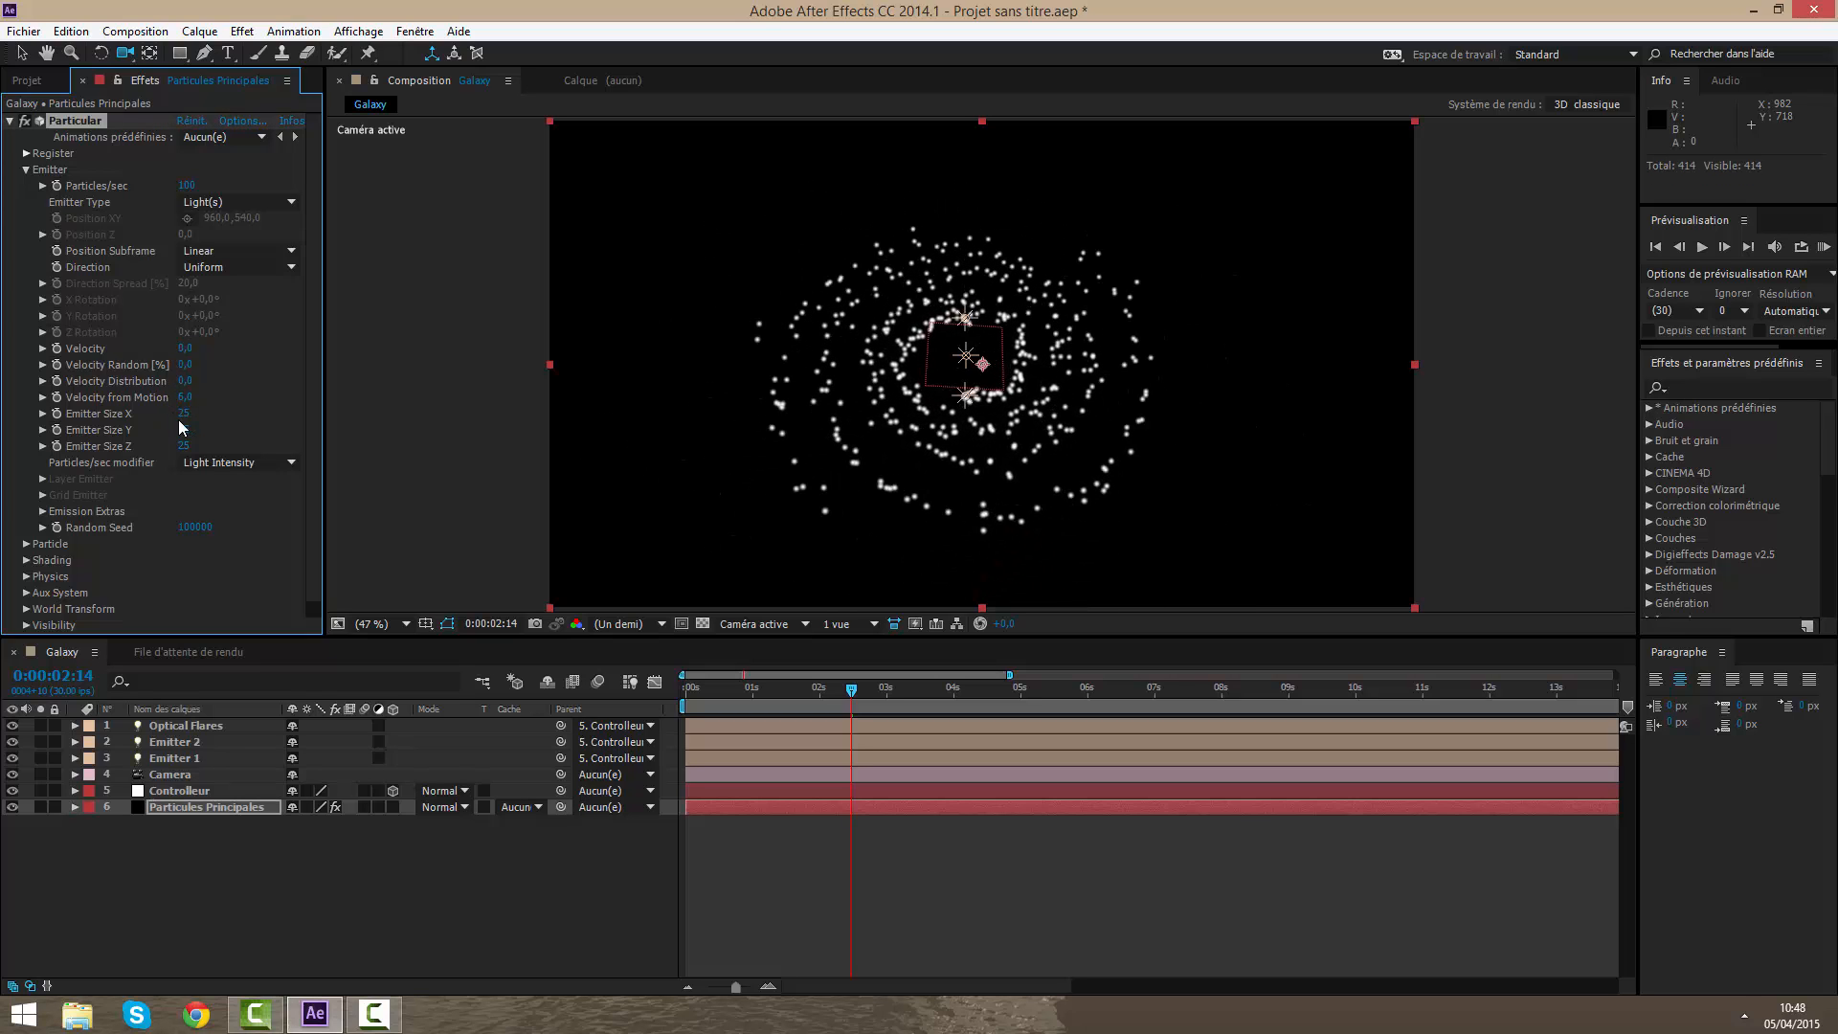
{"action": "left_click_drag", "start_coordinate": [929, 395], "coordinate": [613, 533]}
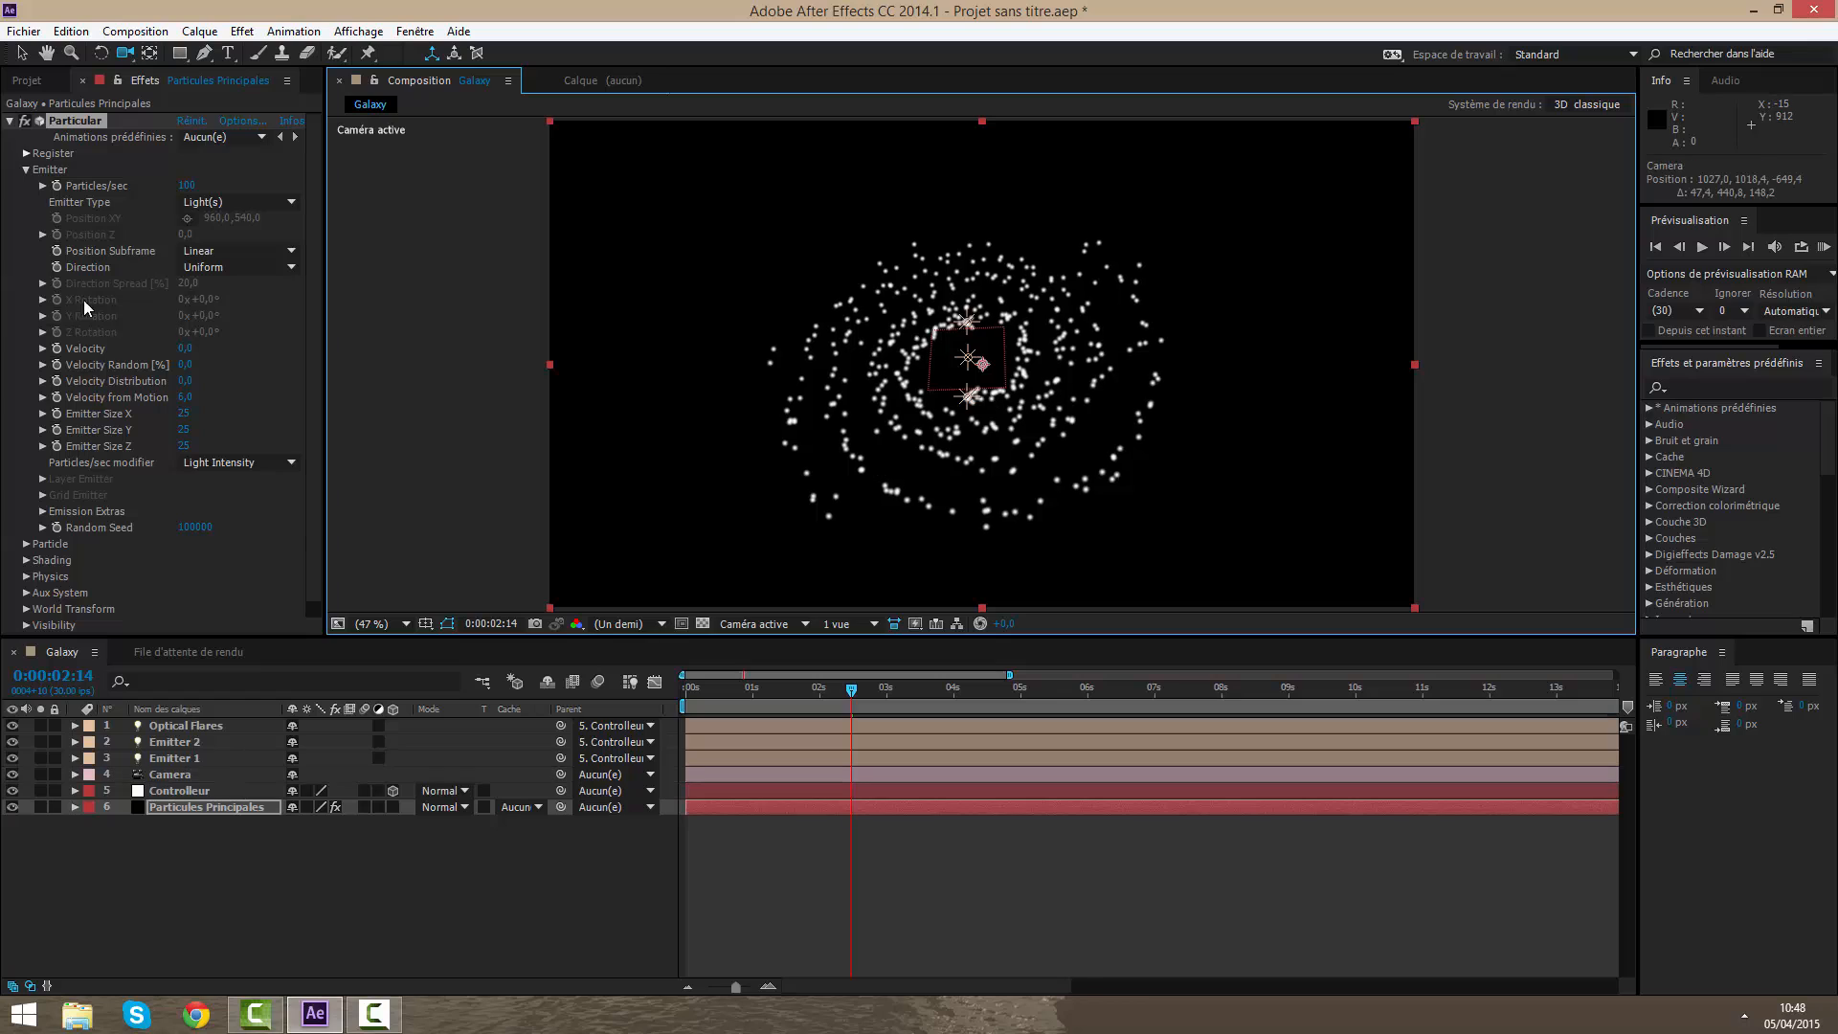
Step: Set the emitter's Particles/sec to 250
{"action": "left_click", "coordinate": [25, 171]}
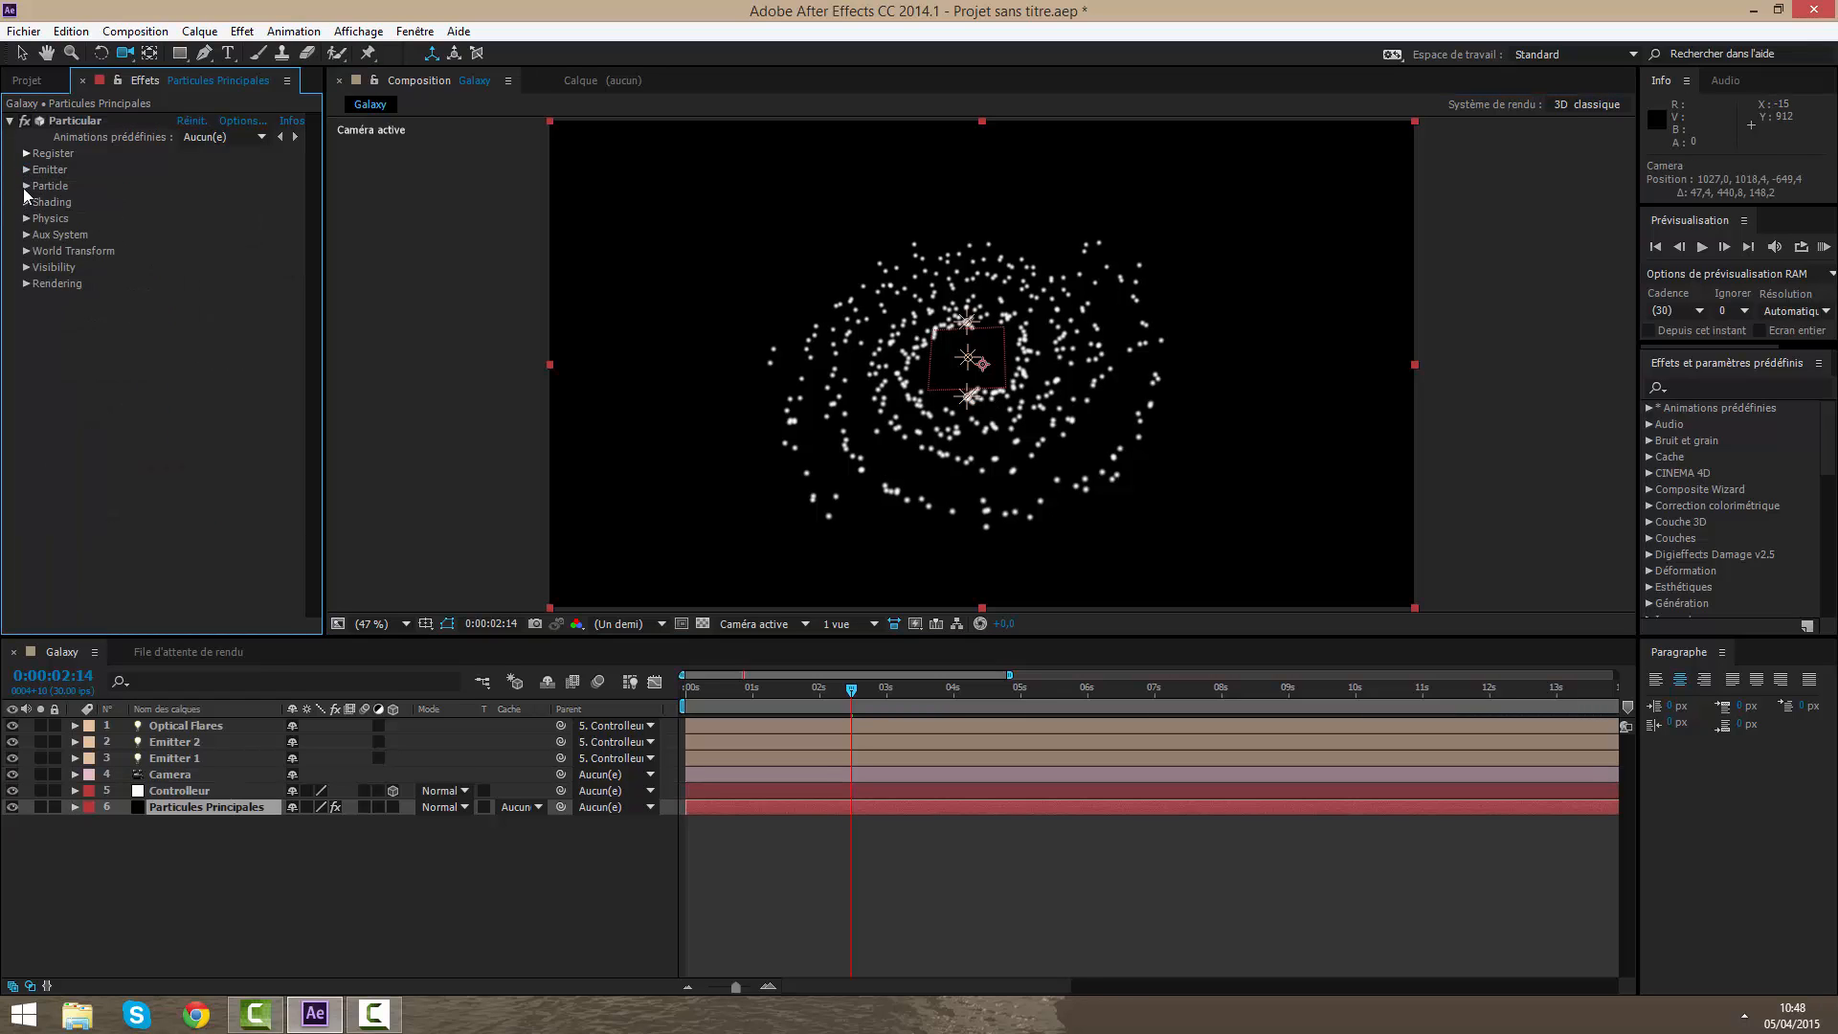
{"action": "left_click", "coordinate": [26, 186]}
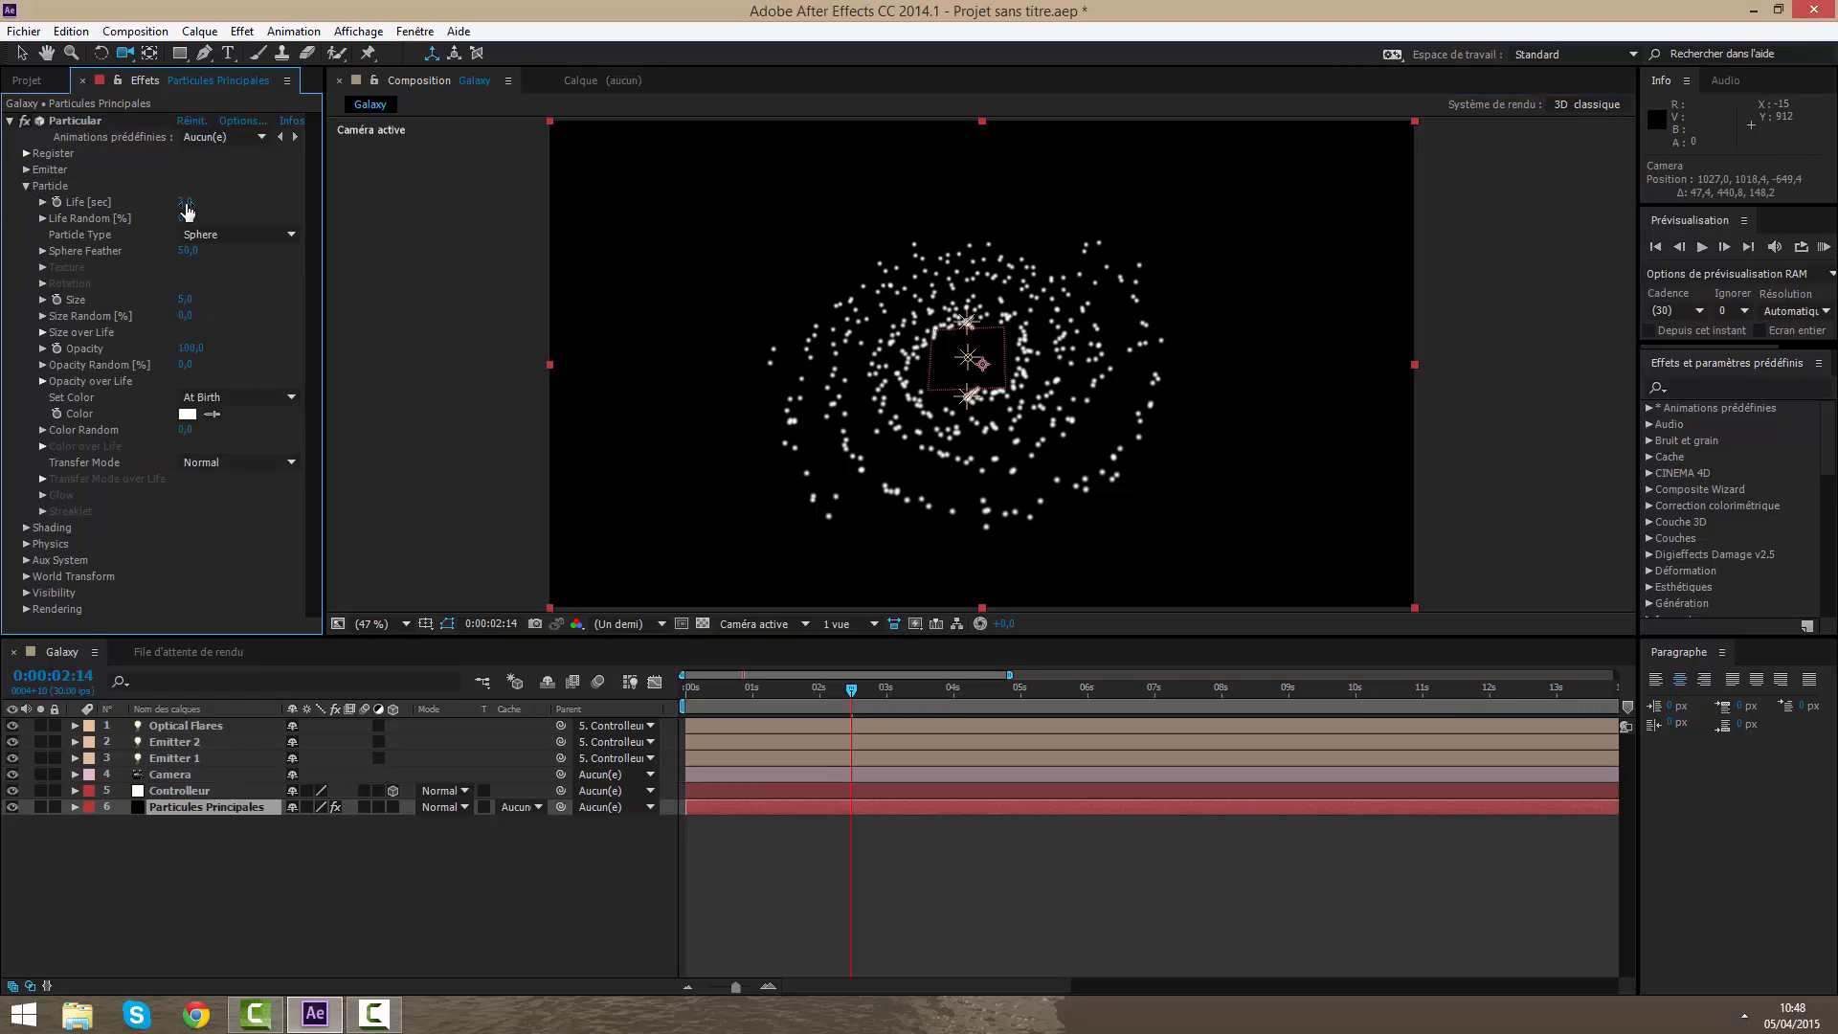
{"action": "left_click", "coordinate": [26, 170]}
{"action": "left_click_drag", "start_coordinate": [180, 194], "coordinate": [227, 207]}
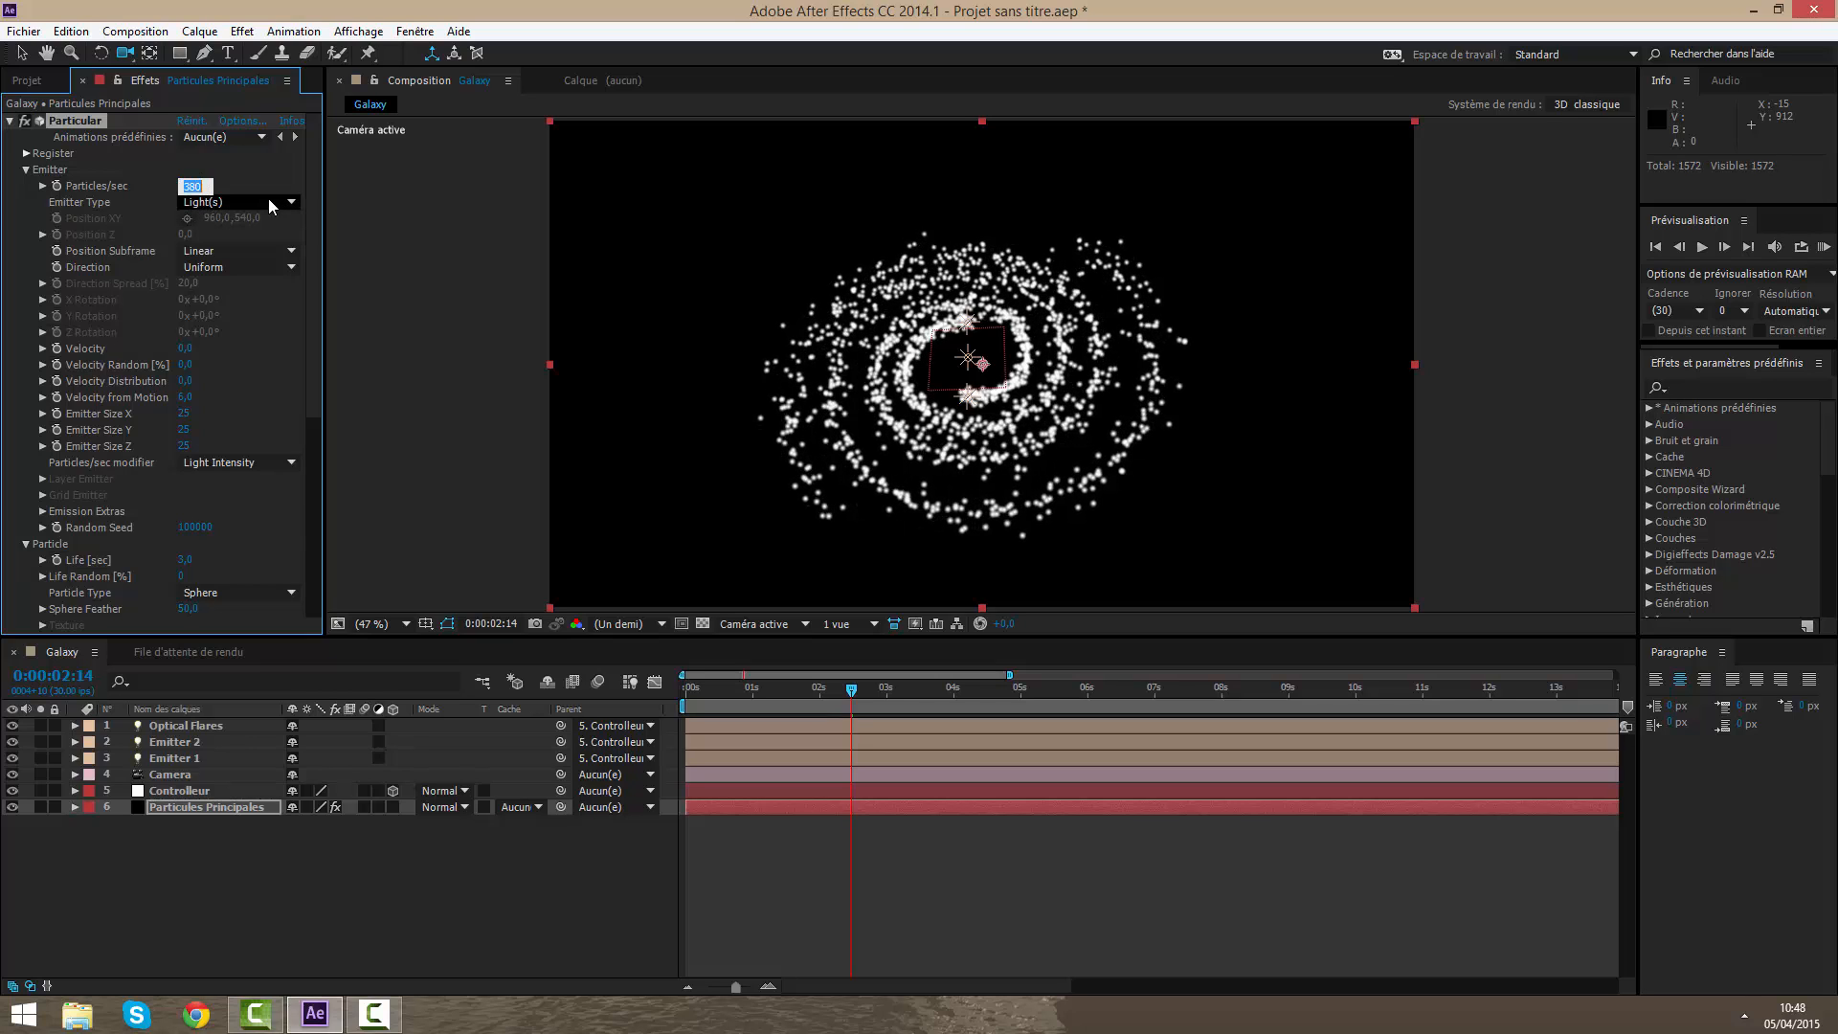
{"action": "type", "text": "250"}
{"action": "key", "text": "Return"}
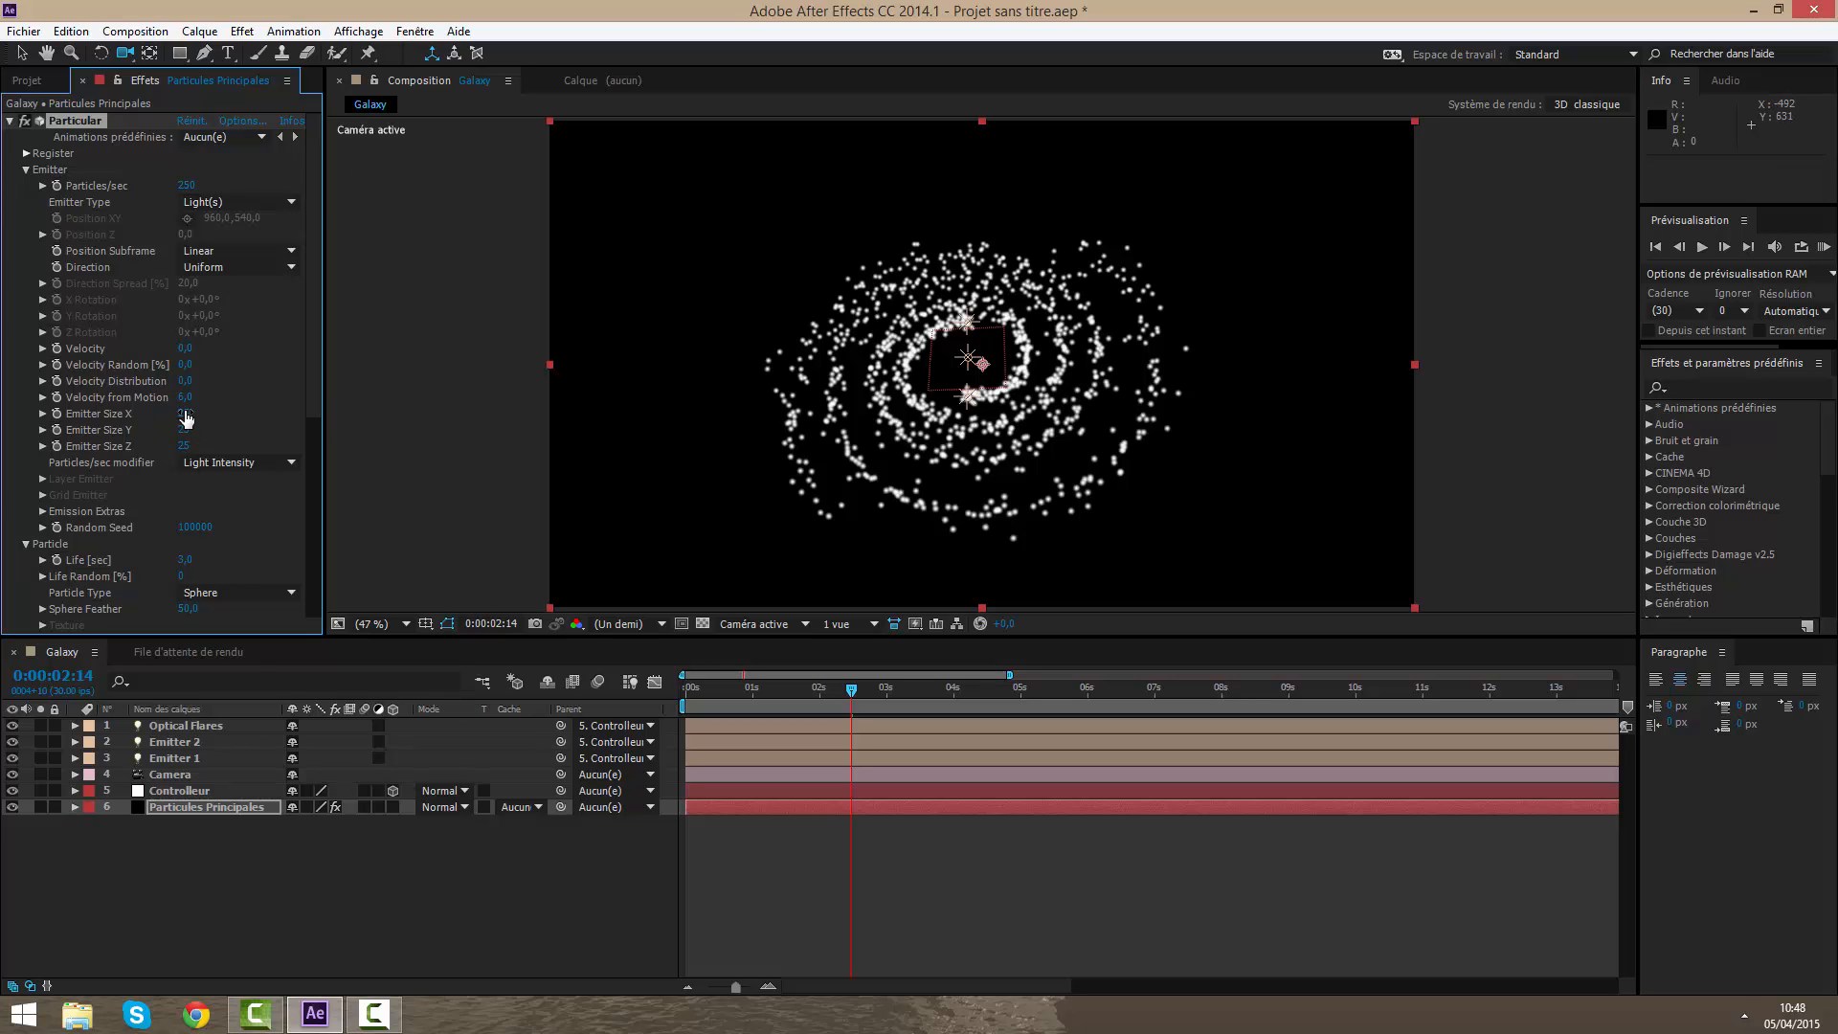
Step: Set Emitter Size X, Y and Z to 30 each, and orbit the camera slightly around the spiral
{"action": "mouse_move", "coordinate": [183, 413]}
{"action": "left_mouse_down"}
{"action": "mouse_move", "coordinate": [227, 407]}
{"action": "mouse_move", "coordinate": [209, 407]}
{"action": "left_mouse_up"}
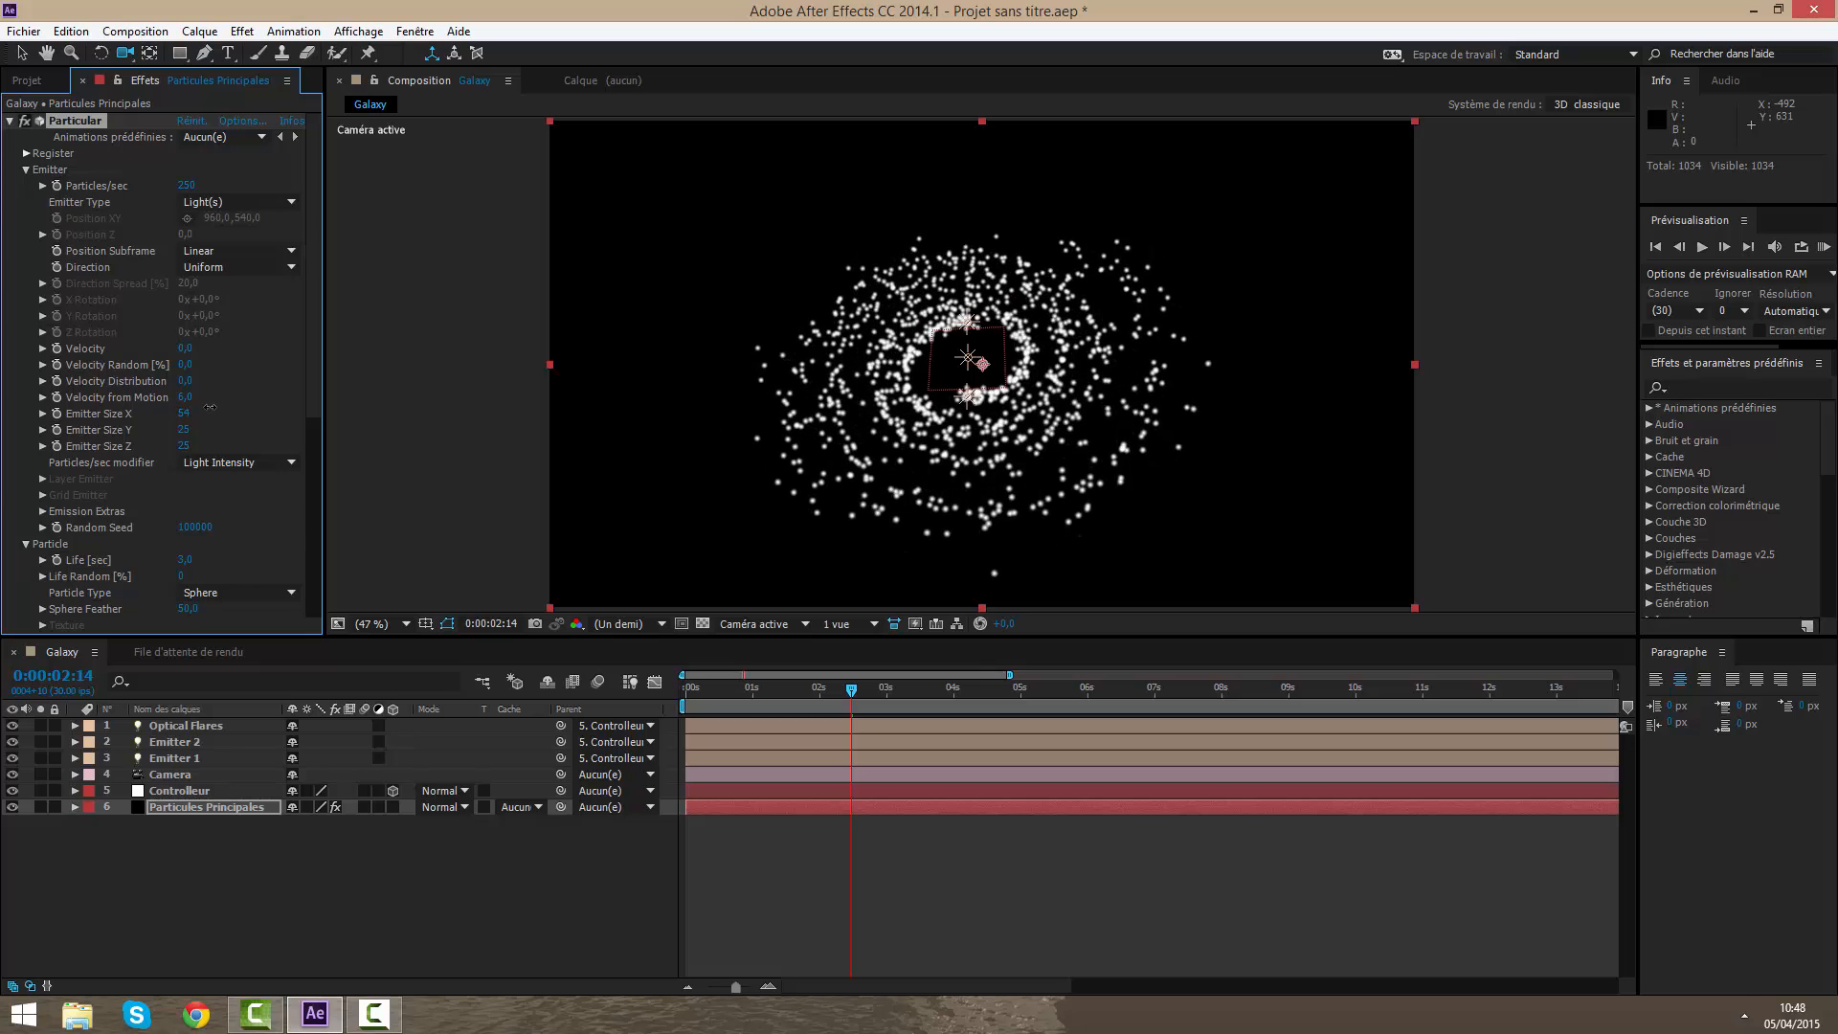
{"action": "left_click", "coordinate": [182, 414]}
{"action": "type", "text": "30"}
{"action": "key", "text": "Return"}
{"action": "left_click", "coordinate": [192, 430]}
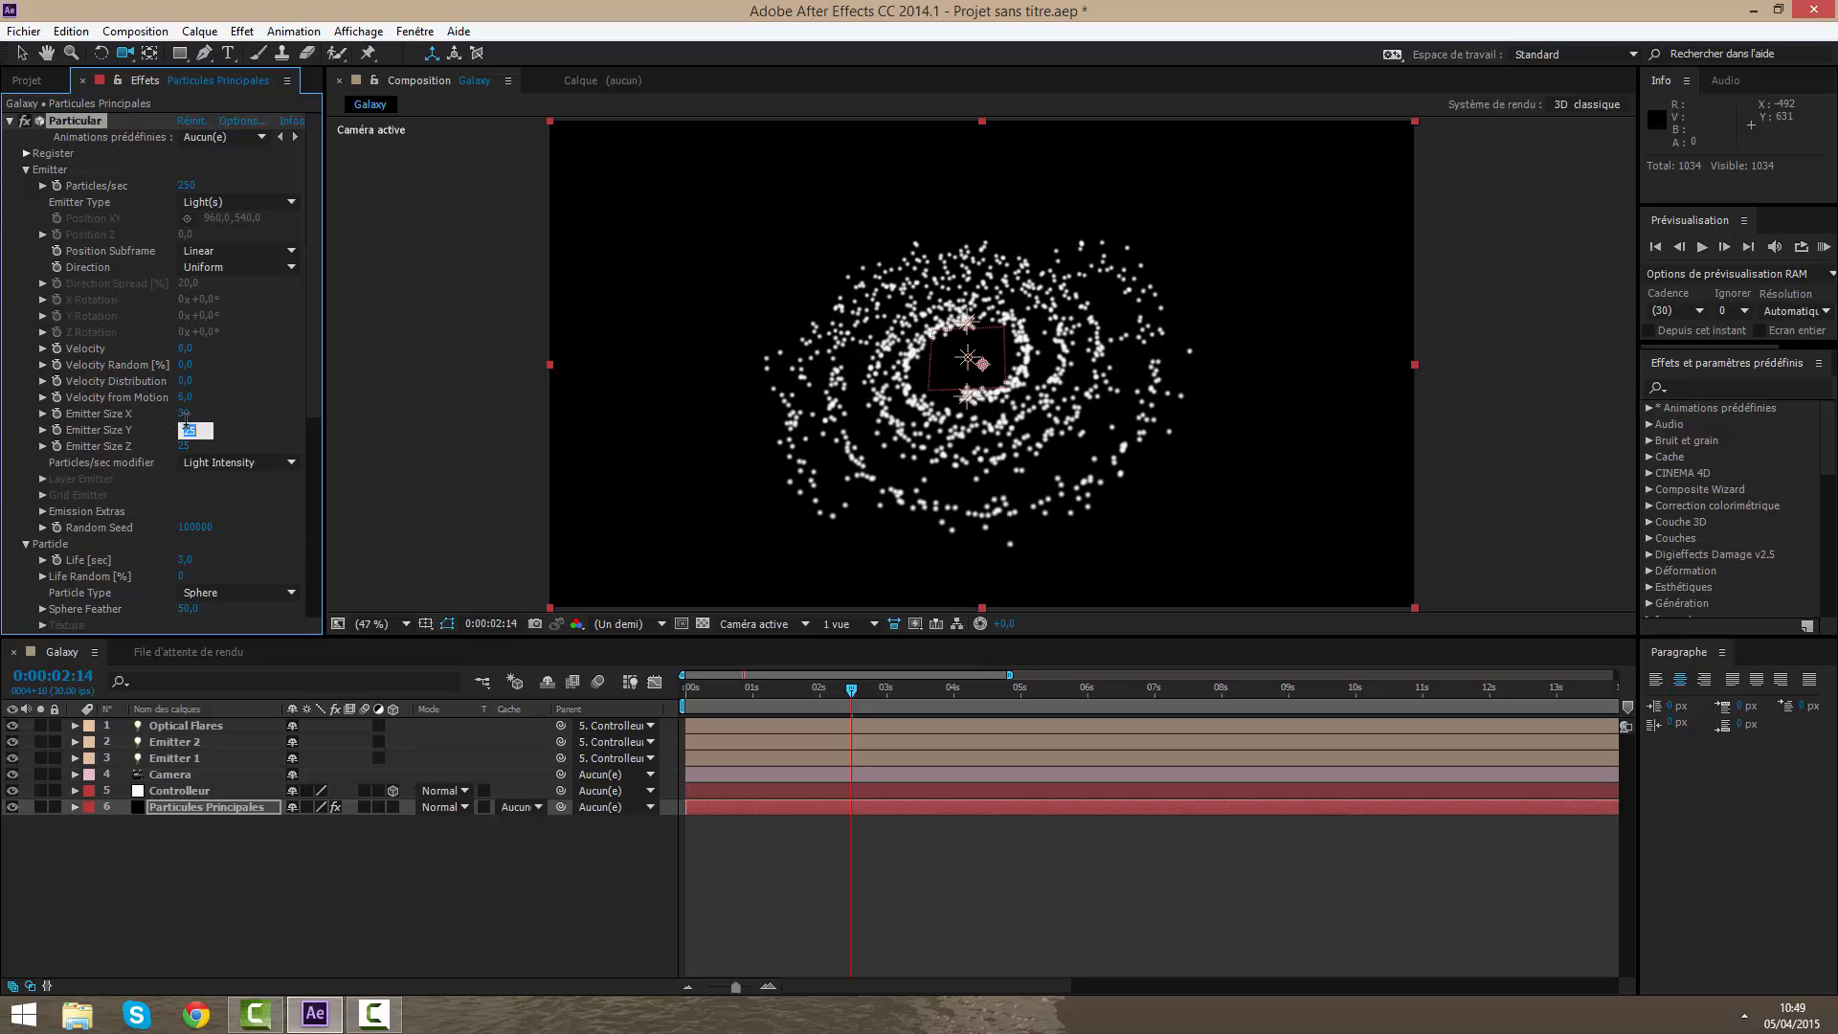
{"action": "type", "text": "30"}
{"action": "key", "text": "Return"}
{"action": "left_click", "coordinate": [187, 430]}
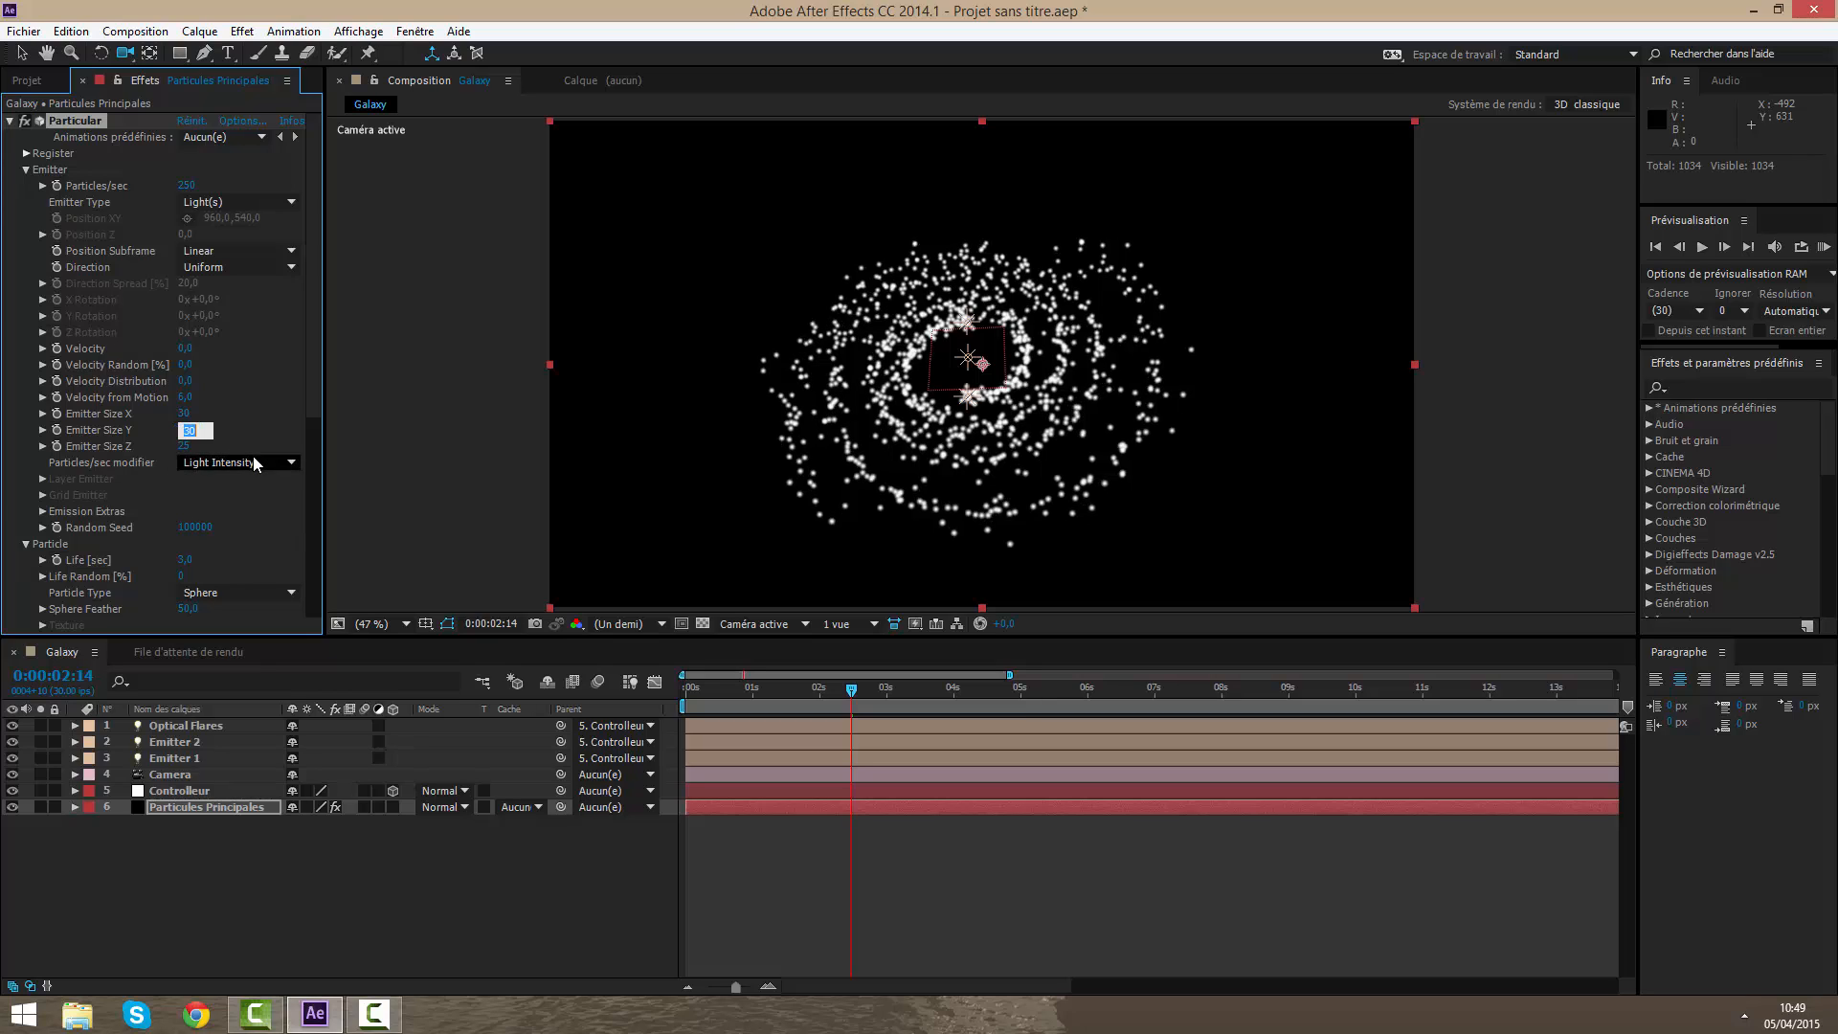
{"action": "key", "text": "Return"}
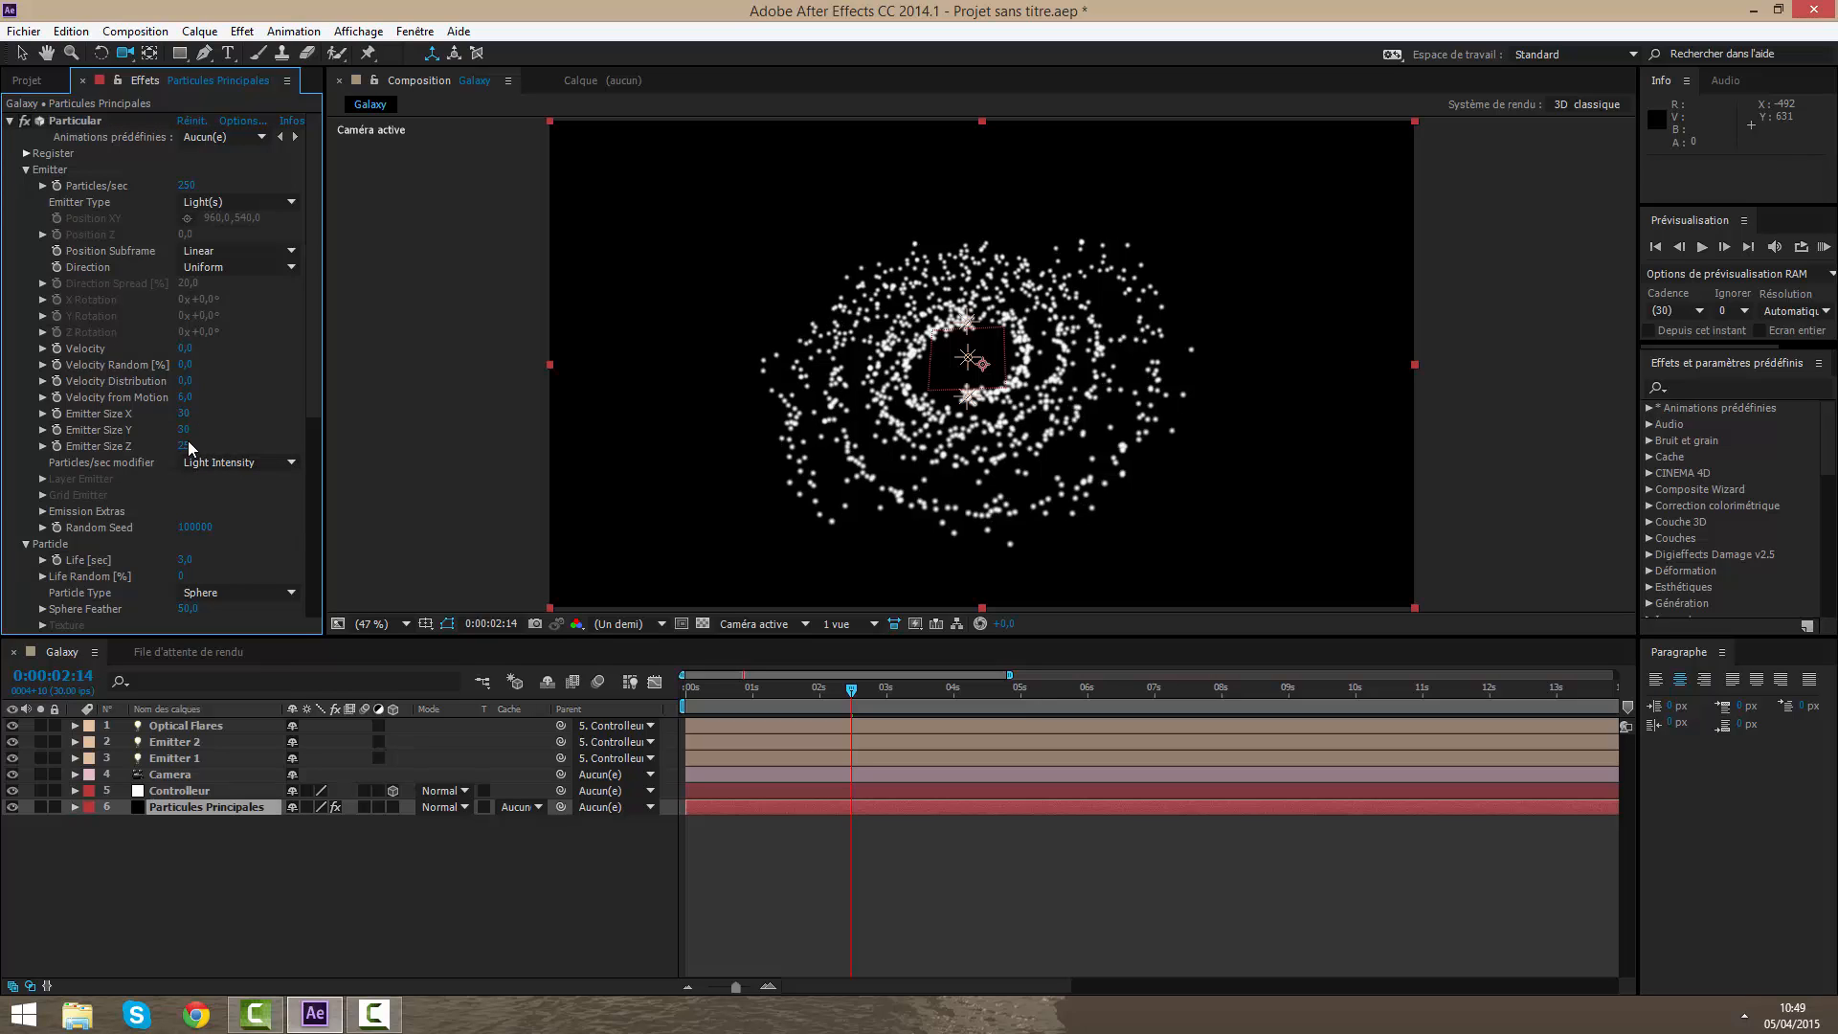
{"action": "left_click", "coordinate": [186, 444]}
{"action": "type", "text": "30"}
{"action": "key", "text": "Return"}
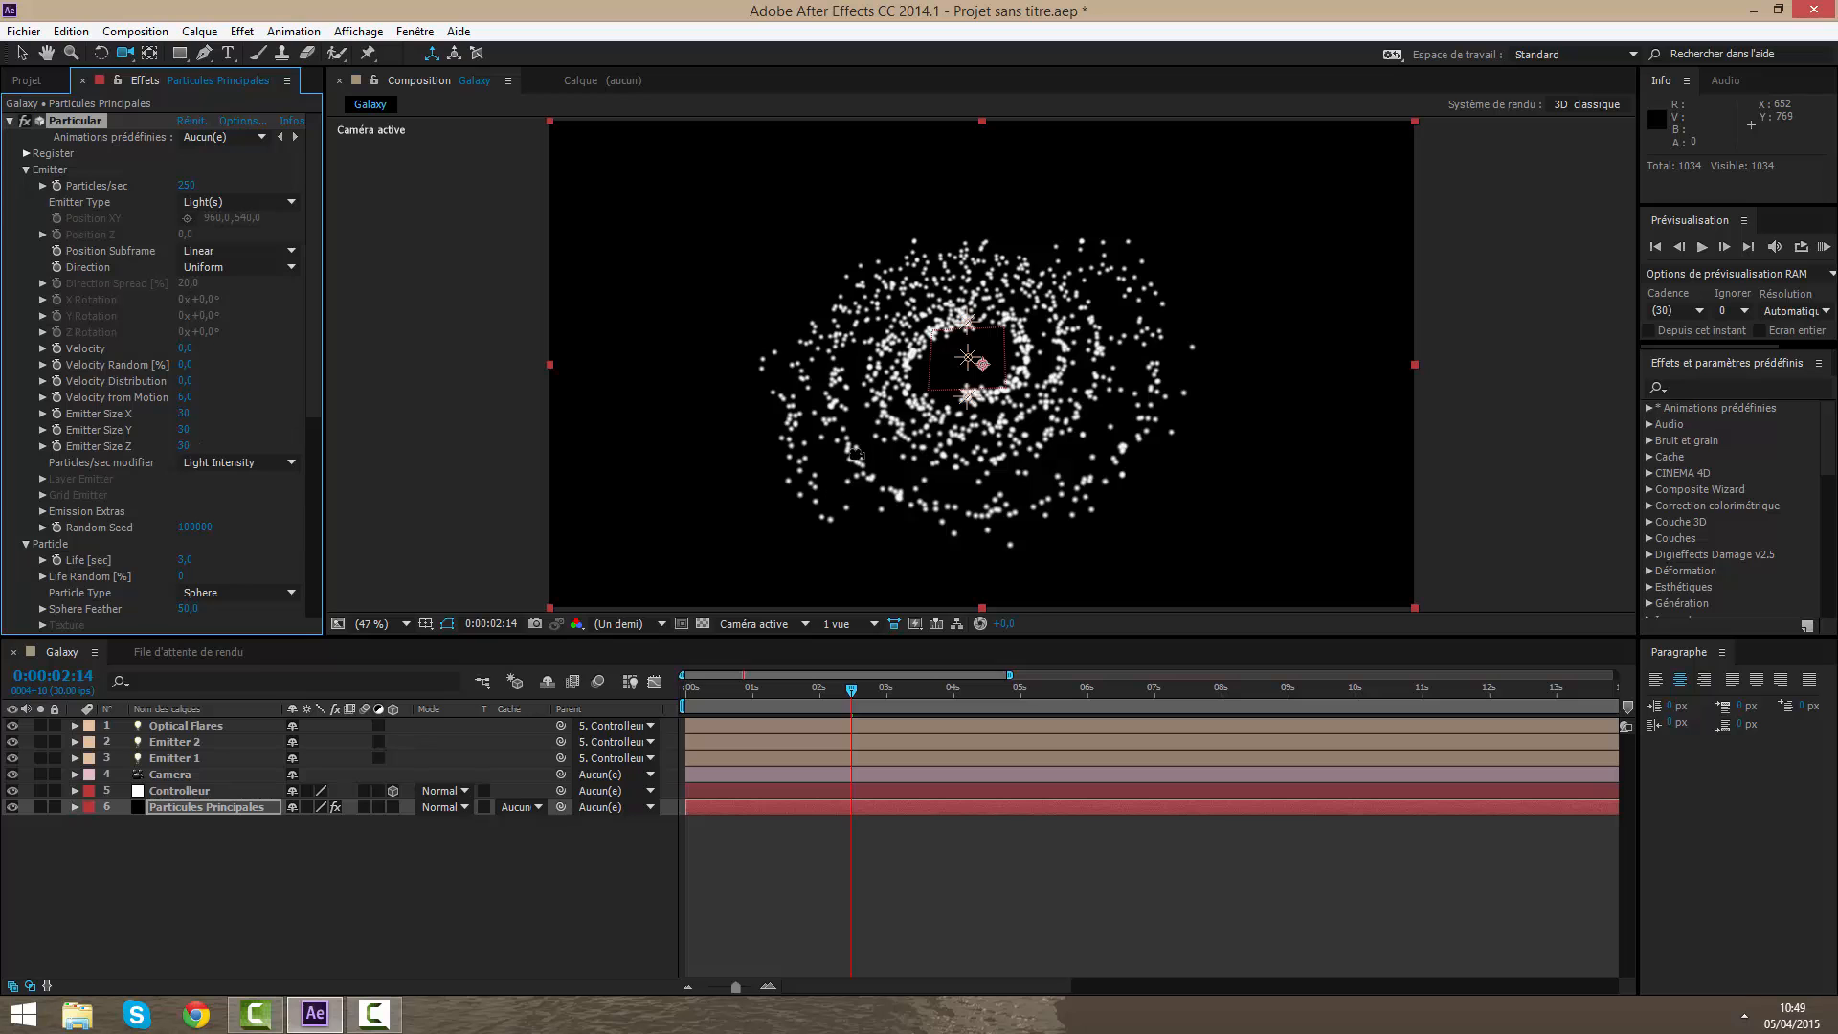
{"action": "left_click_drag", "start_coordinate": [900, 436], "coordinate": [919, 490]}
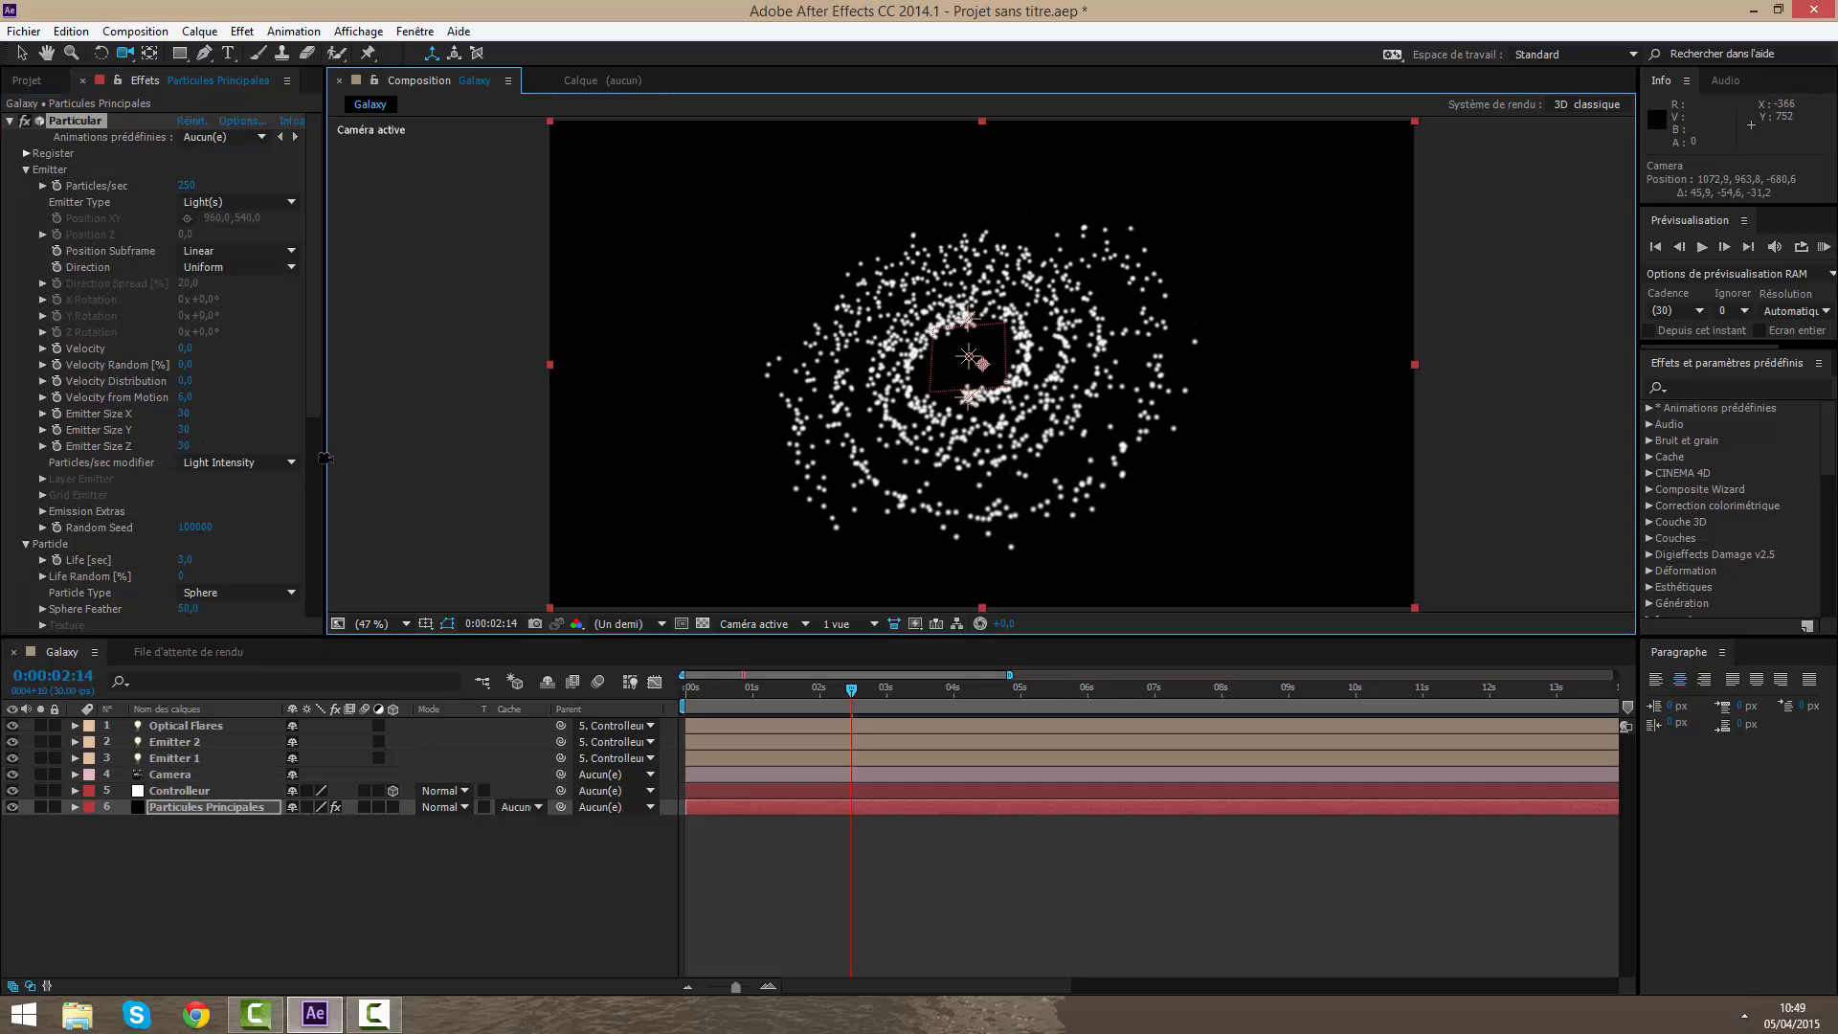
Step: Set the particles' Set Color option to Over Life
{"action": "left_click", "coordinate": [26, 169]}
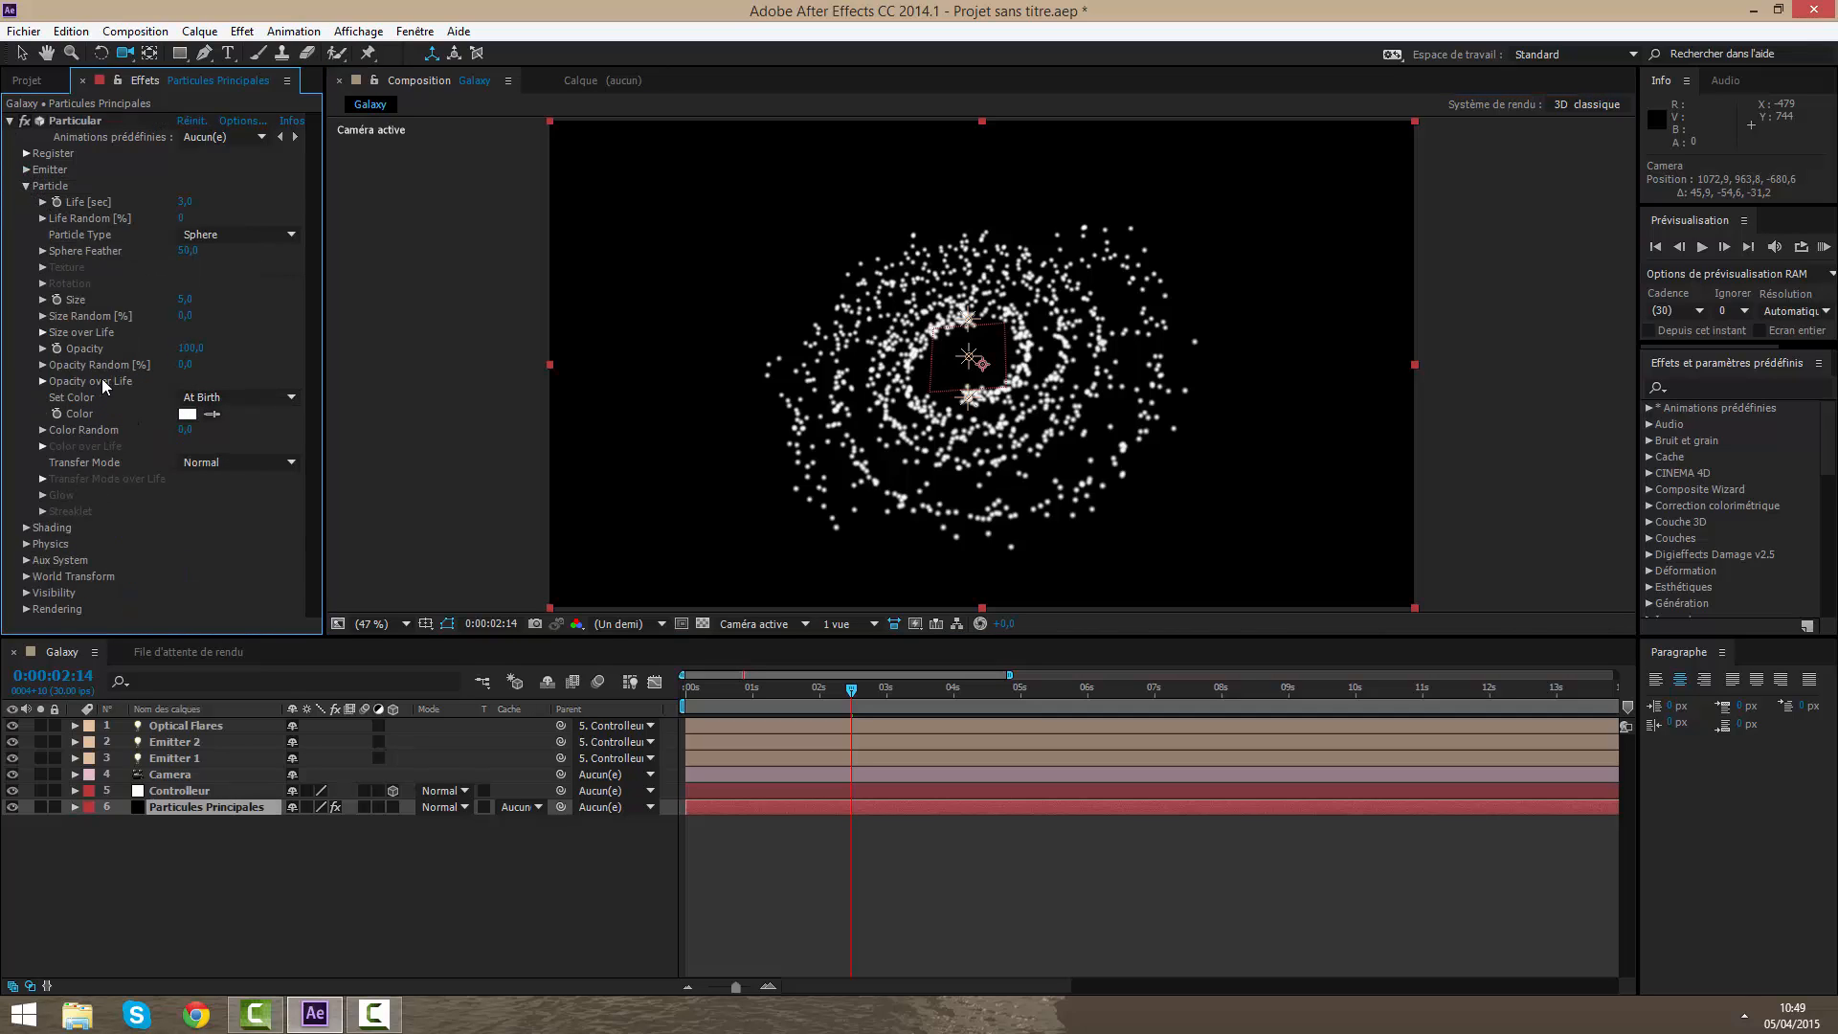
{"action": "left_click", "coordinate": [212, 399]}
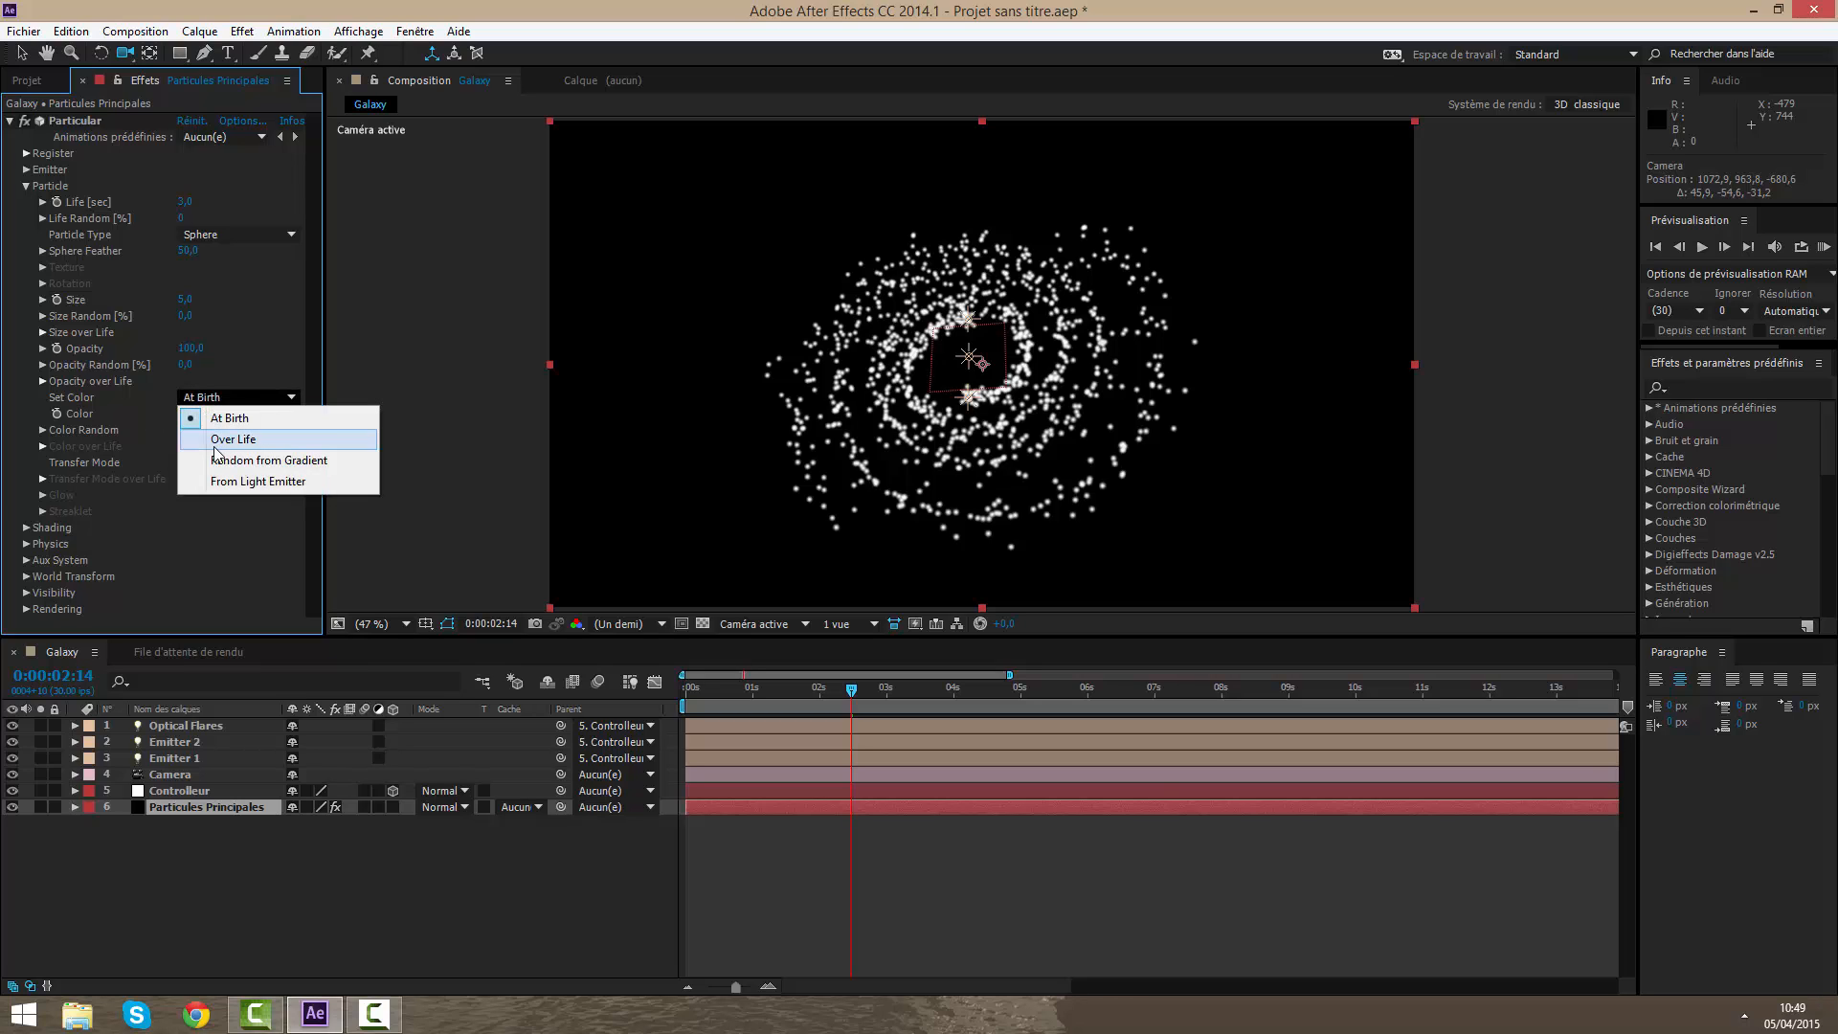
{"action": "left_click", "coordinate": [218, 438]}
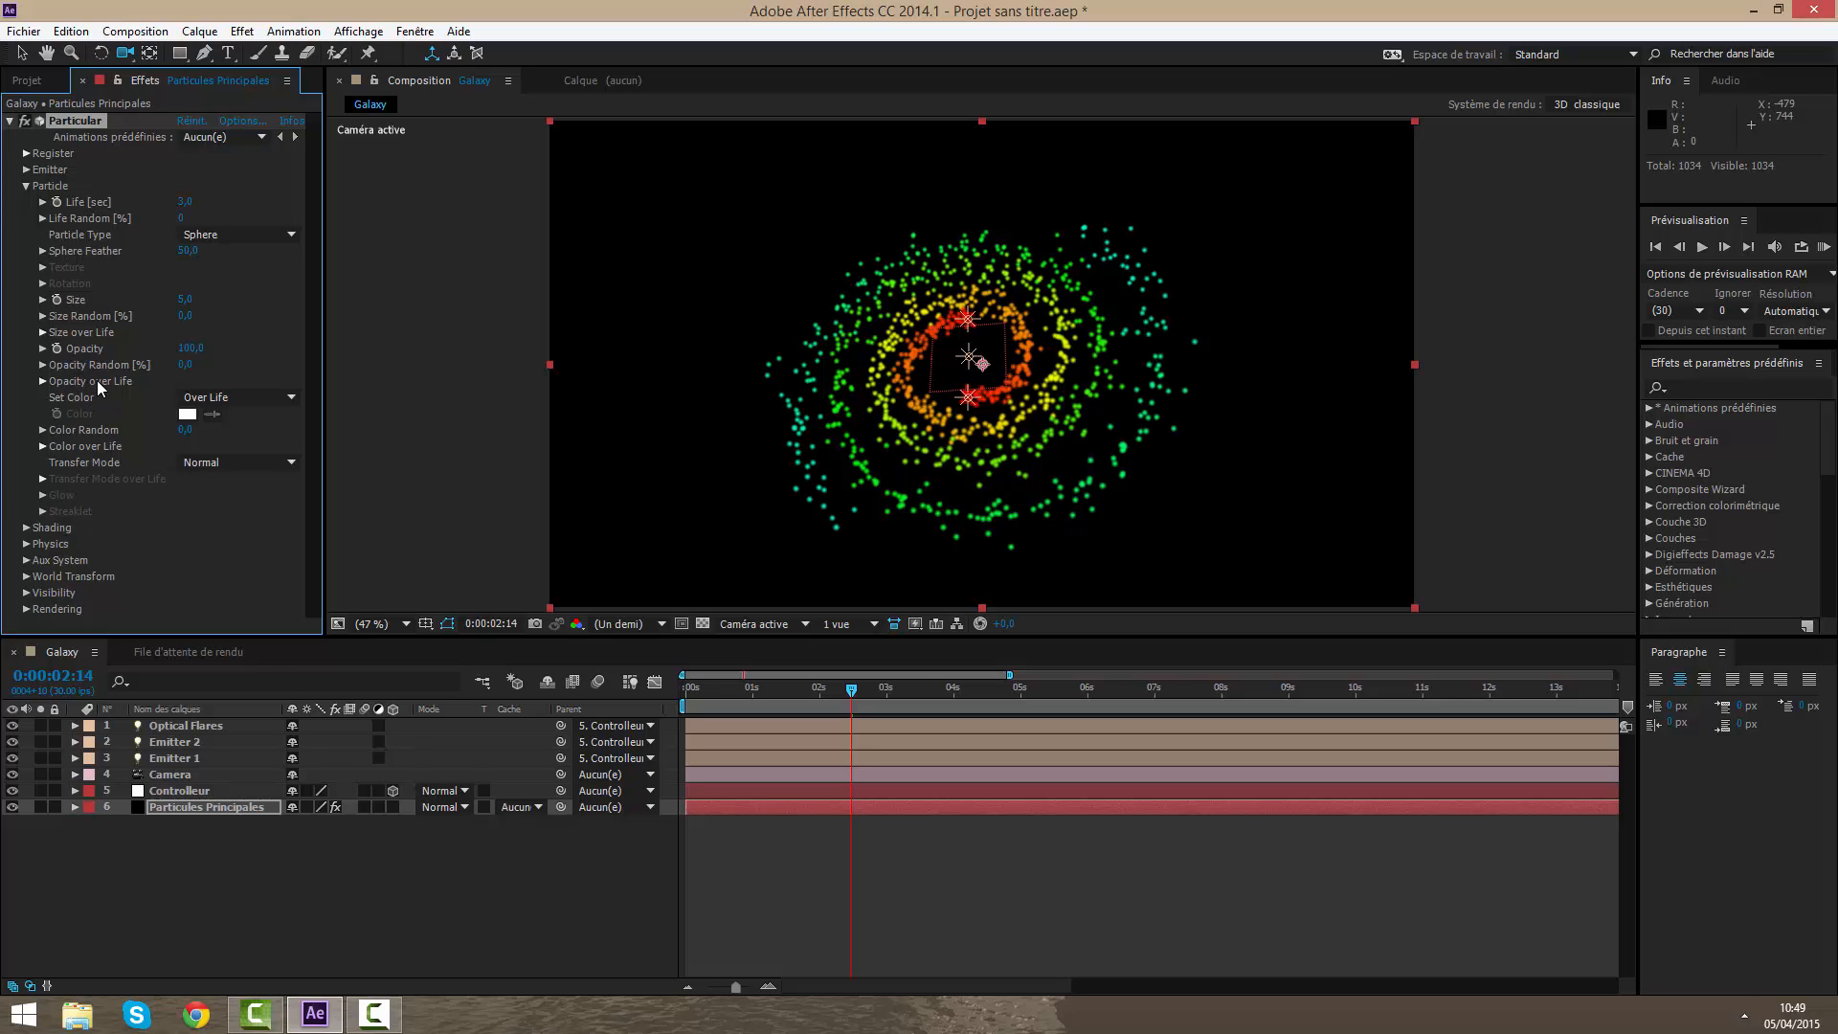
{"action": "left_click", "coordinate": [201, 398]}
{"action": "left_click", "coordinate": [226, 440]}
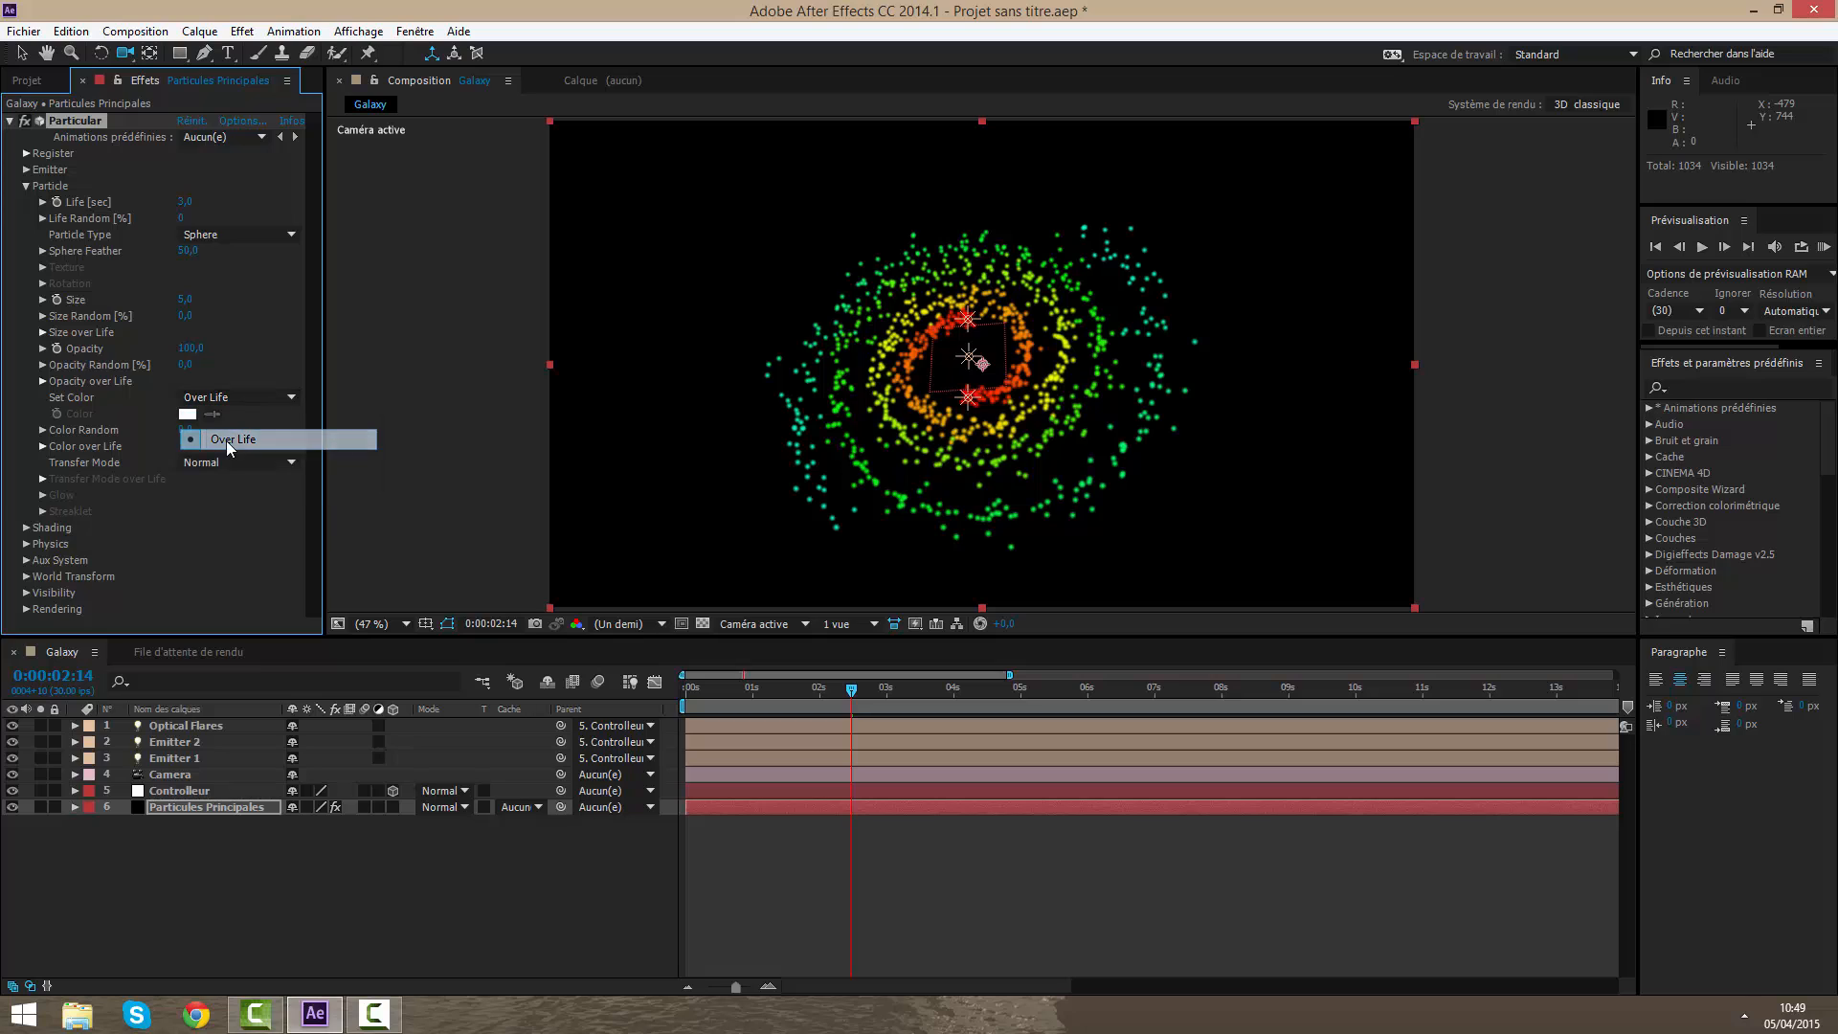
Step: Widen the effect controls and apply the black-to-purple-to-white preset gradient to Color over Life
{"action": "left_click", "coordinate": [42, 446]}
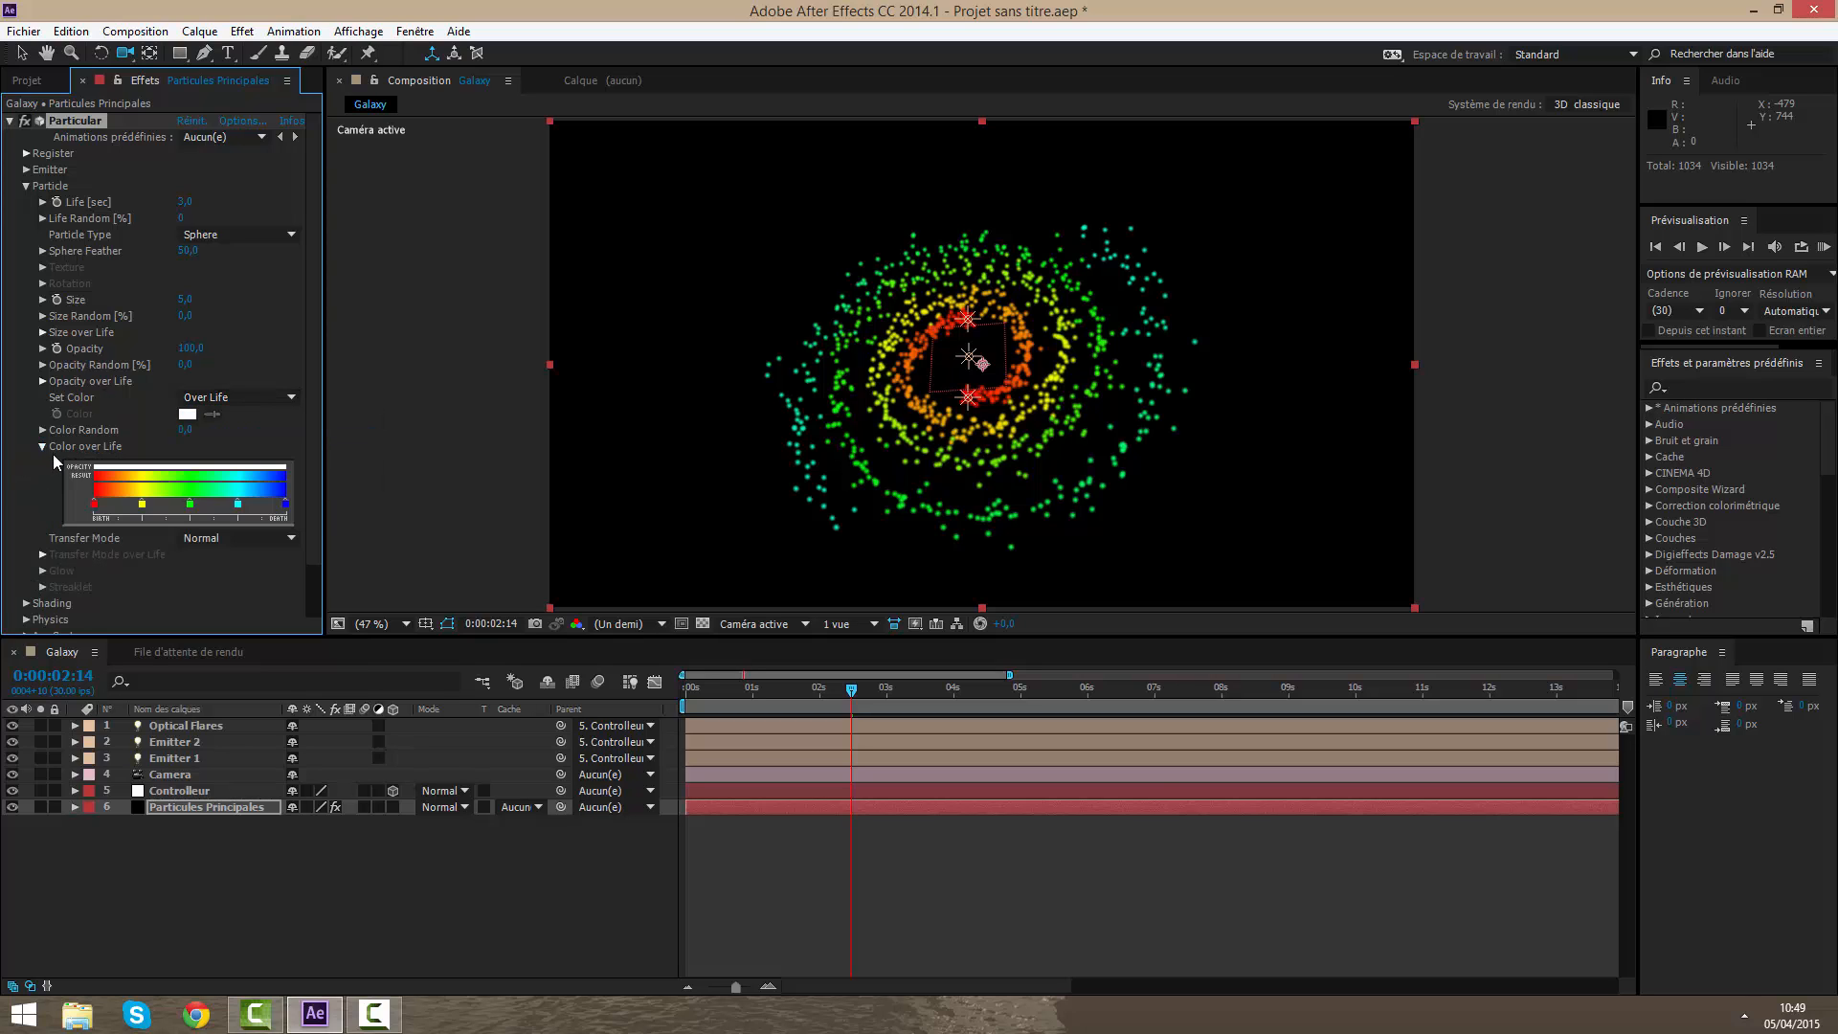
{"action": "left_click_drag", "start_coordinate": [324, 519], "coordinate": [390, 519]}
{"action": "left_click", "coordinate": [307, 518]}
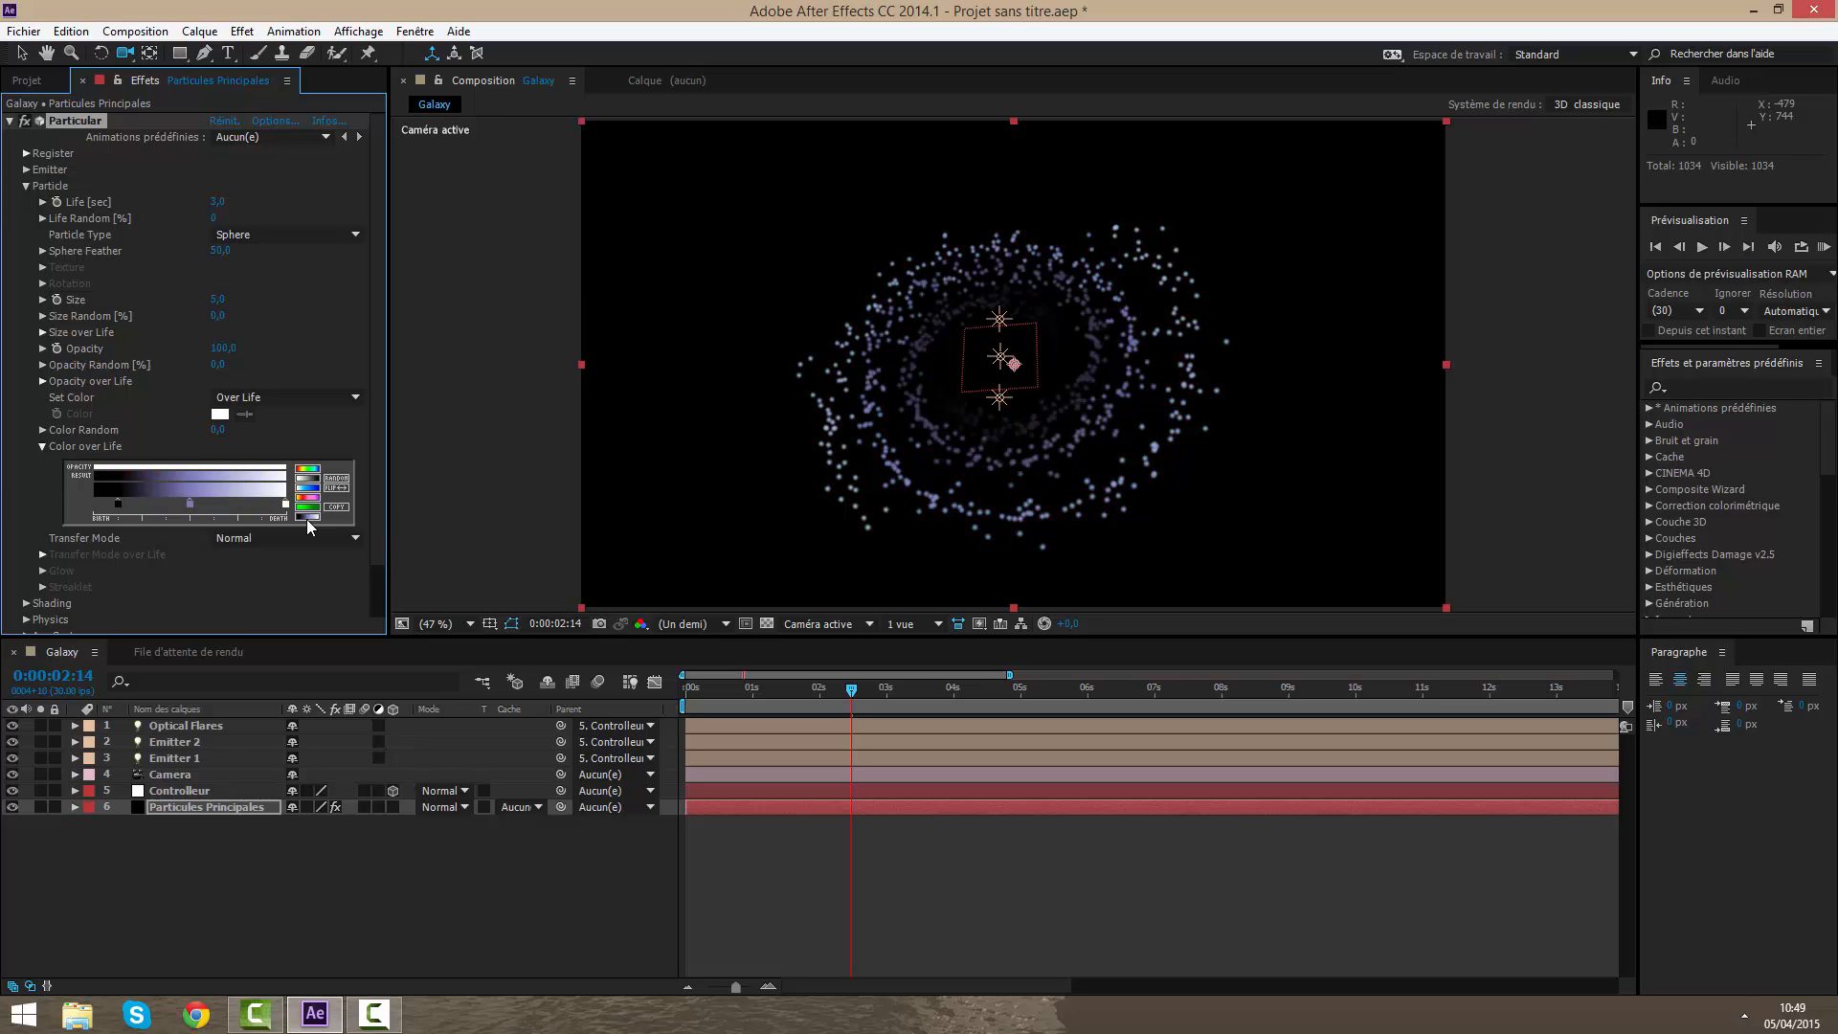
Step: Change the black first stop of the Color over Life gradient to a bright yellow-green with a hue of about 72°
{"action": "double_click", "coordinate": [117, 506]}
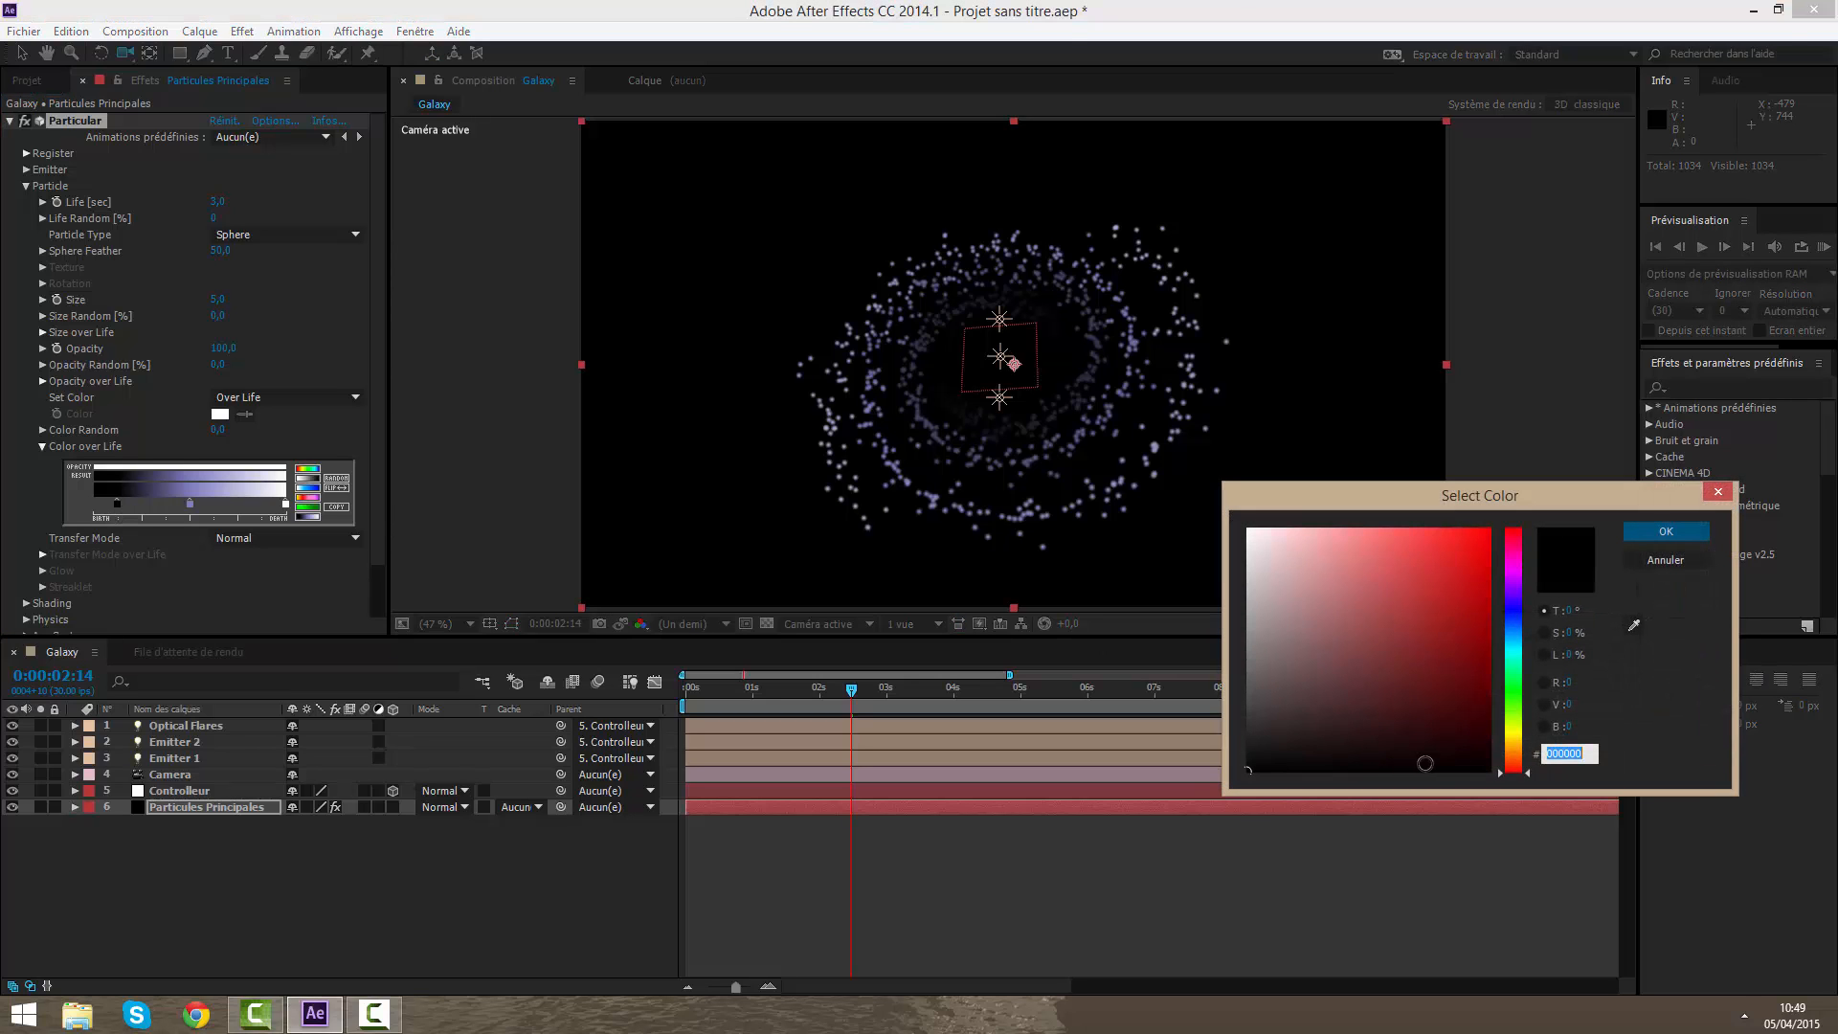
{"action": "mouse_move", "coordinate": [1518, 714]}
{"action": "left_mouse_down"}
{"action": "mouse_move", "coordinate": [1516, 763]}
{"action": "mouse_move", "coordinate": [1513, 712]}
{"action": "left_mouse_up"}
{"action": "left_click", "coordinate": [1465, 674]}
{"action": "left_click", "coordinate": [1489, 530]}
{"action": "left_click", "coordinate": [1513, 724]}
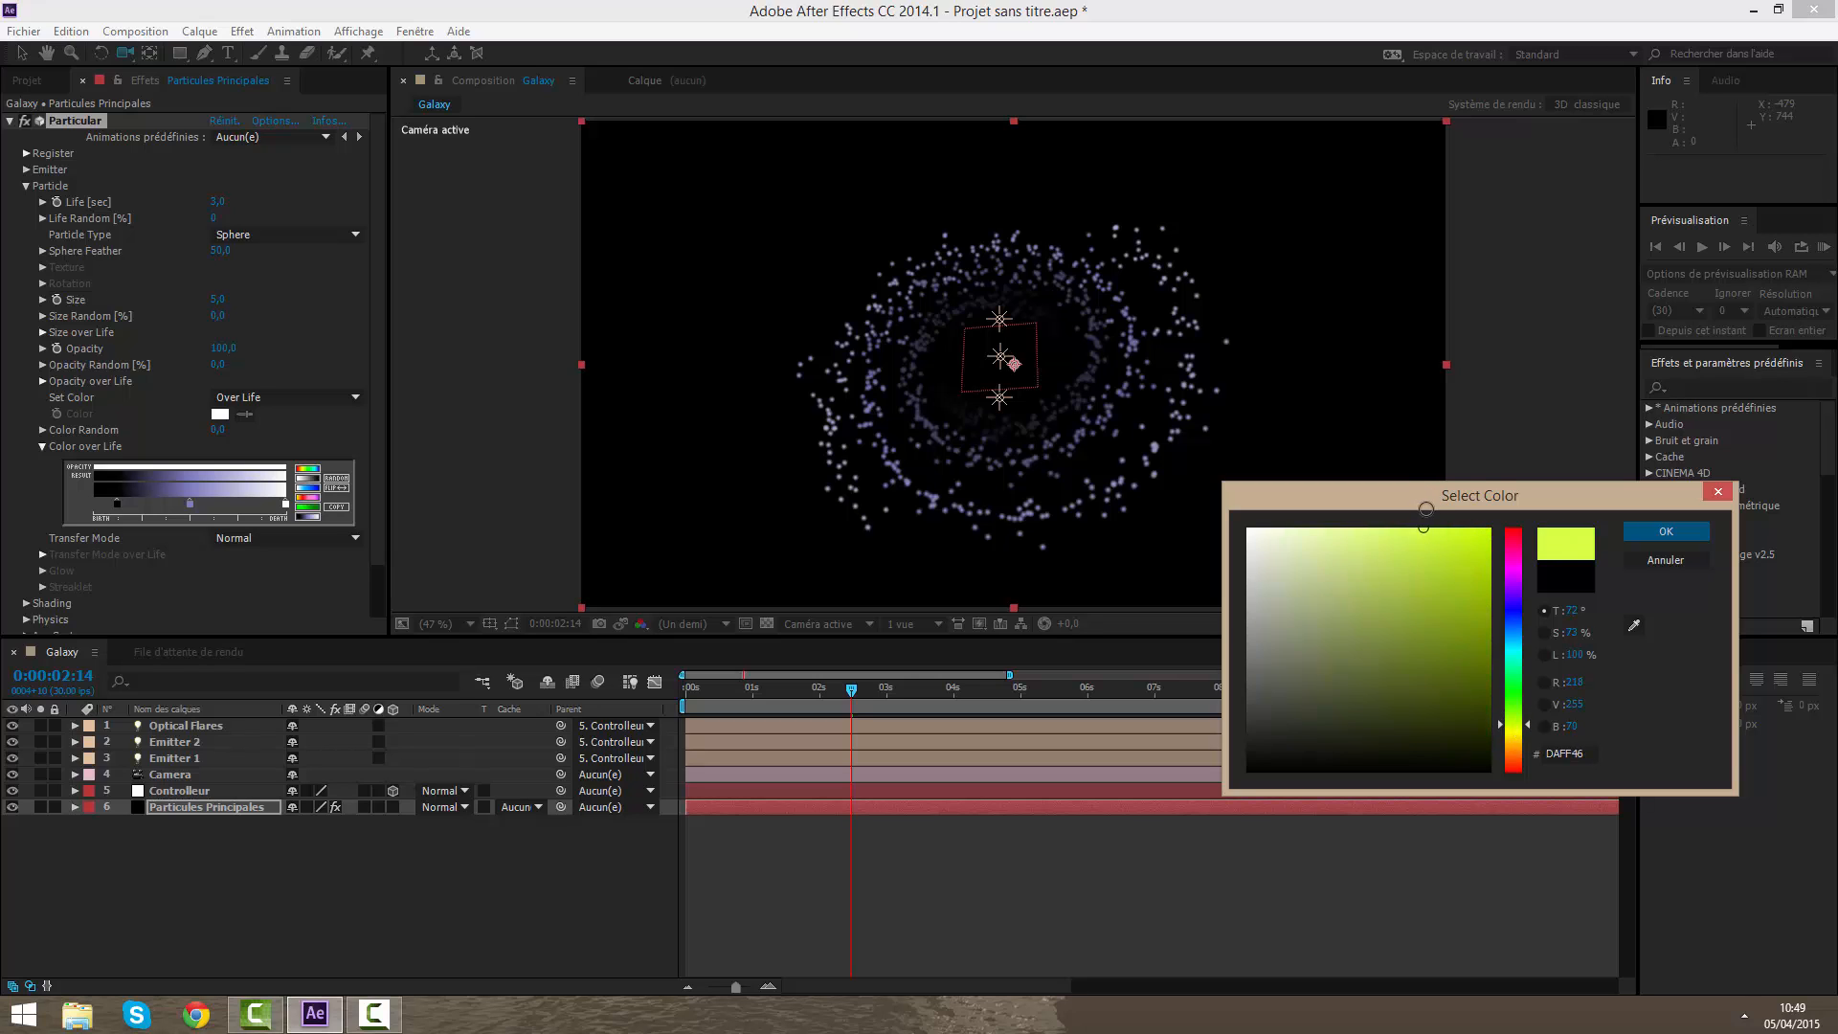
{"action": "left_click", "coordinate": [1666, 530]}
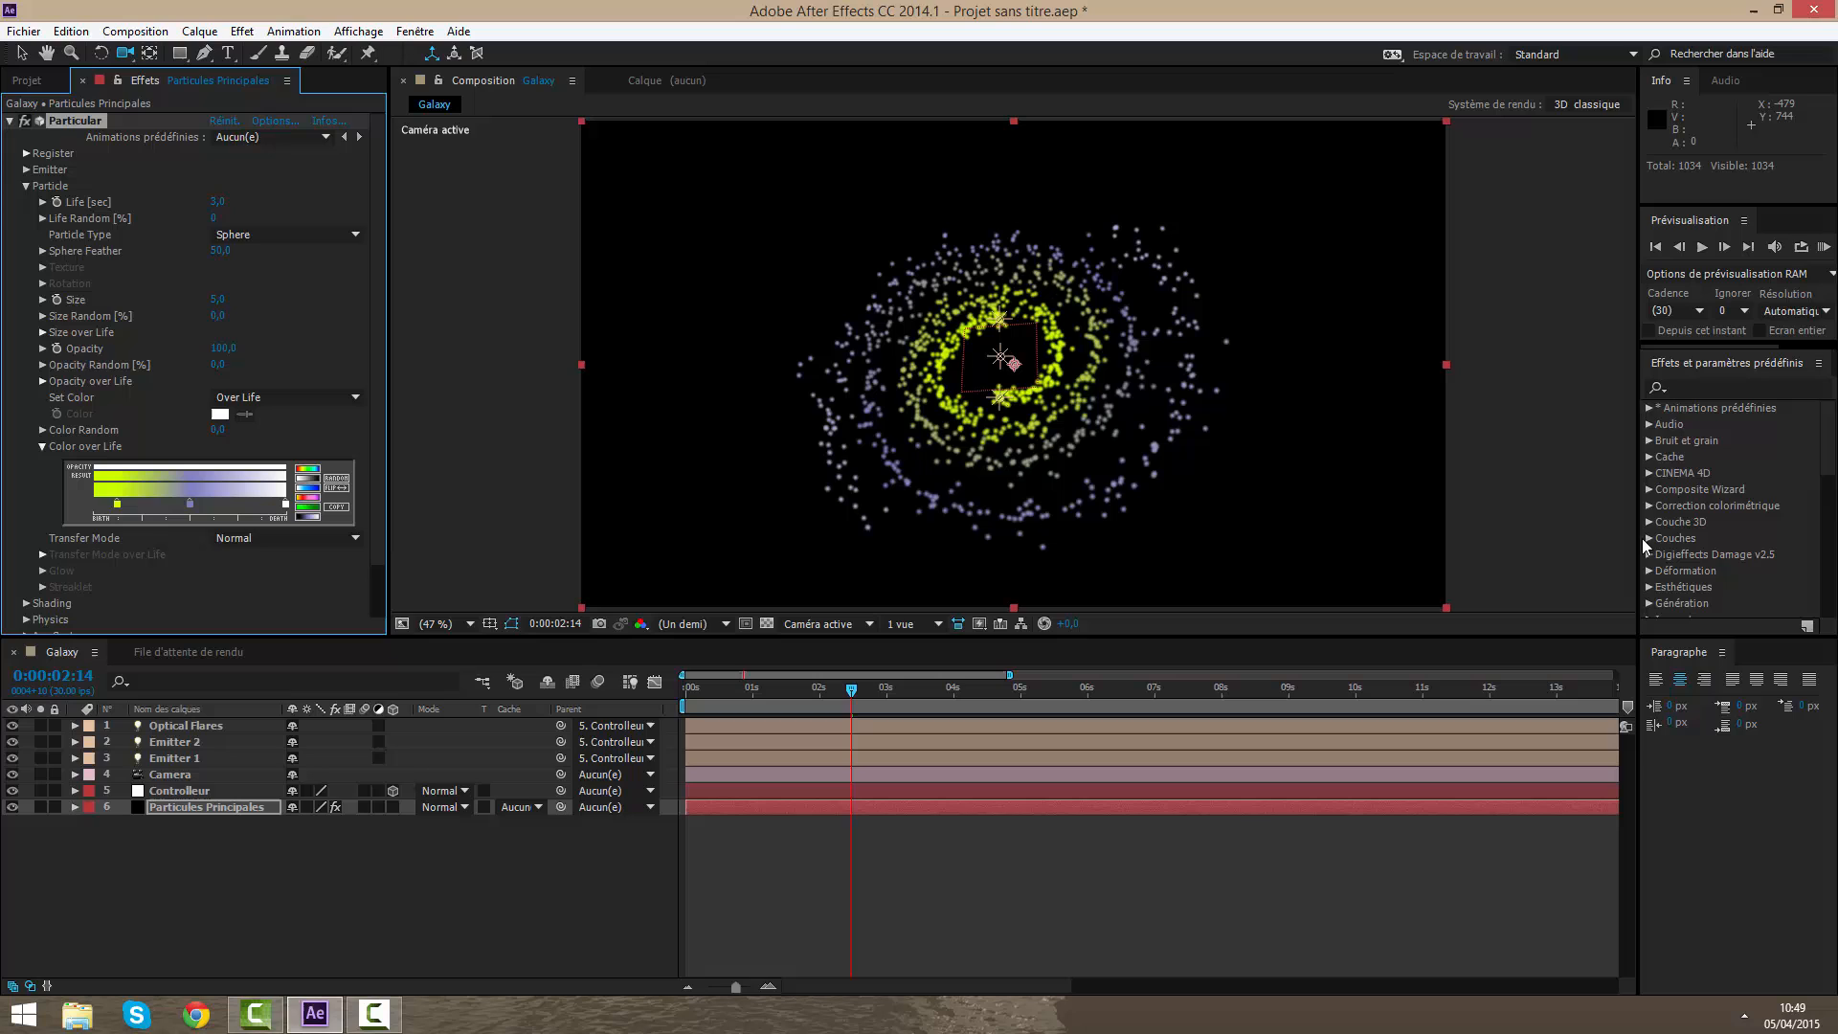
Step: Change the purple middle stop of the Color over Life gradient to orange FF7A03
{"action": "double_click", "coordinate": [192, 502]}
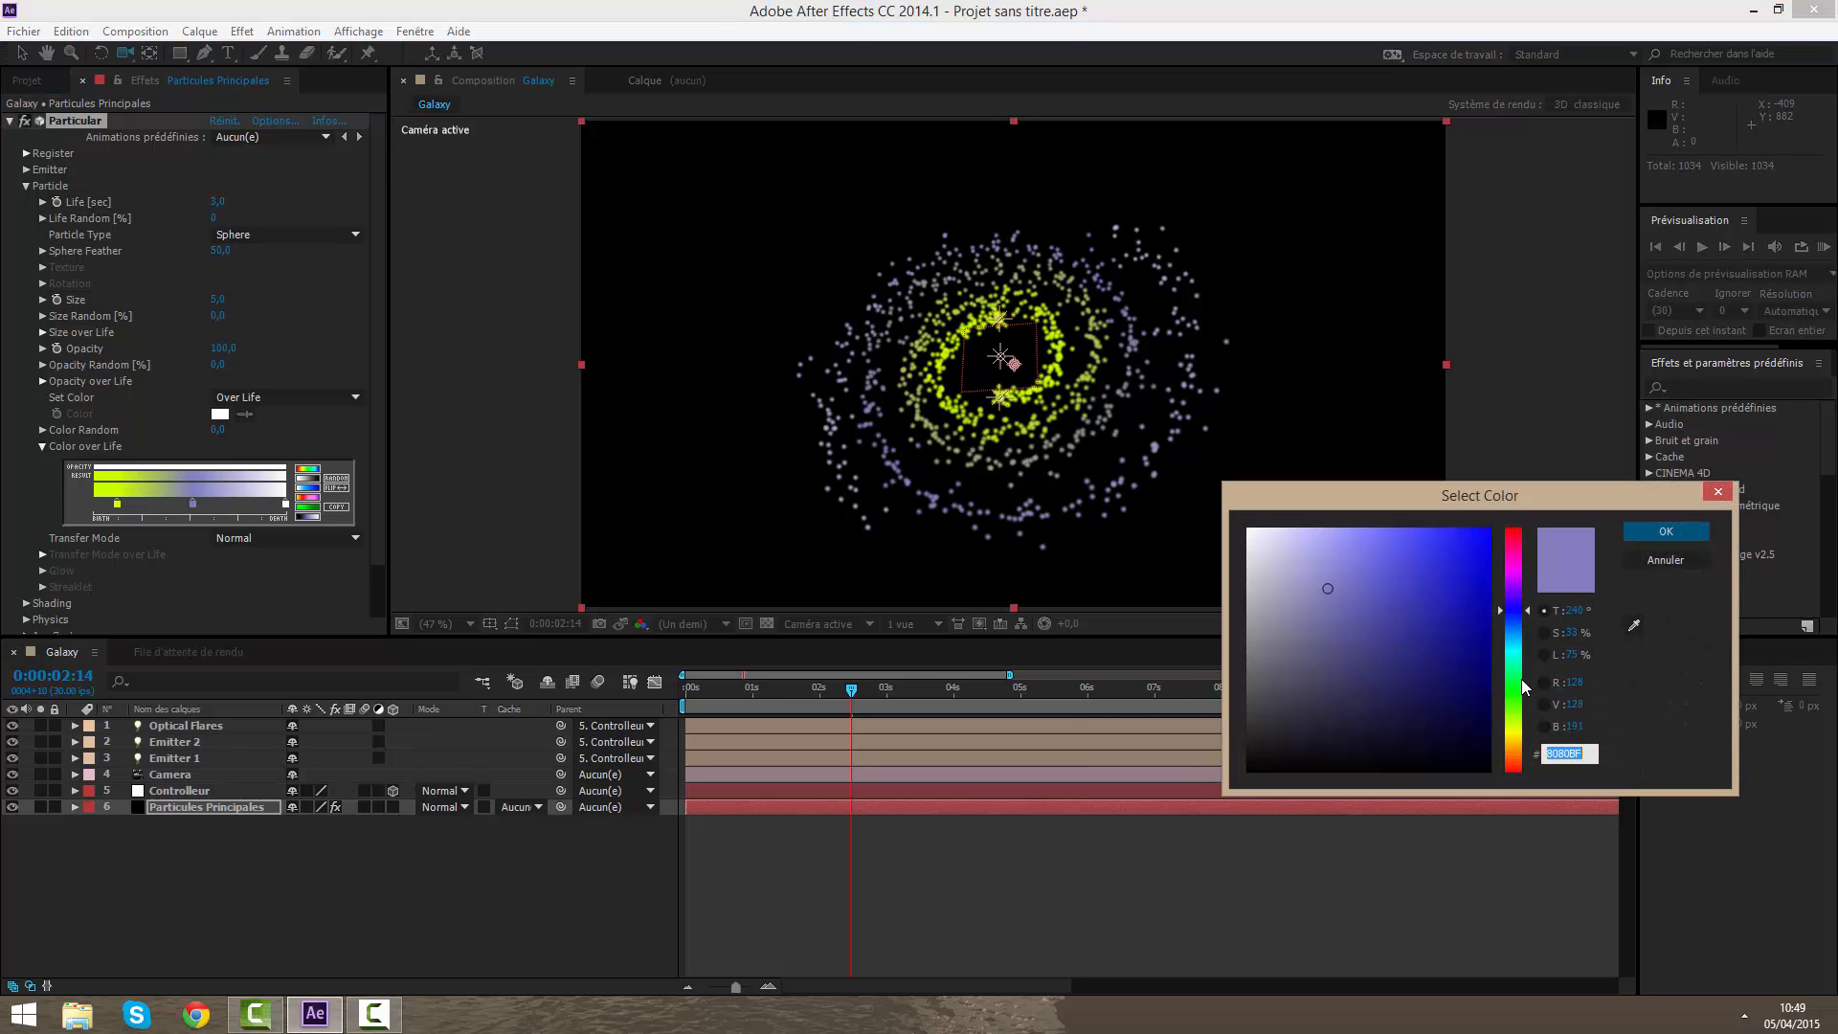
{"action": "left_click_drag", "start_coordinate": [1514, 707], "coordinate": [1510, 729]}
{"action": "left_click_drag", "start_coordinate": [1513, 691], "coordinate": [1519, 754]}
{"action": "mouse_move", "coordinate": [1451, 694]}
{"action": "left_mouse_down"}
{"action": "mouse_move", "coordinate": [1440, 542]}
{"action": "mouse_move", "coordinate": [1491, 456]}
{"action": "left_mouse_up"}
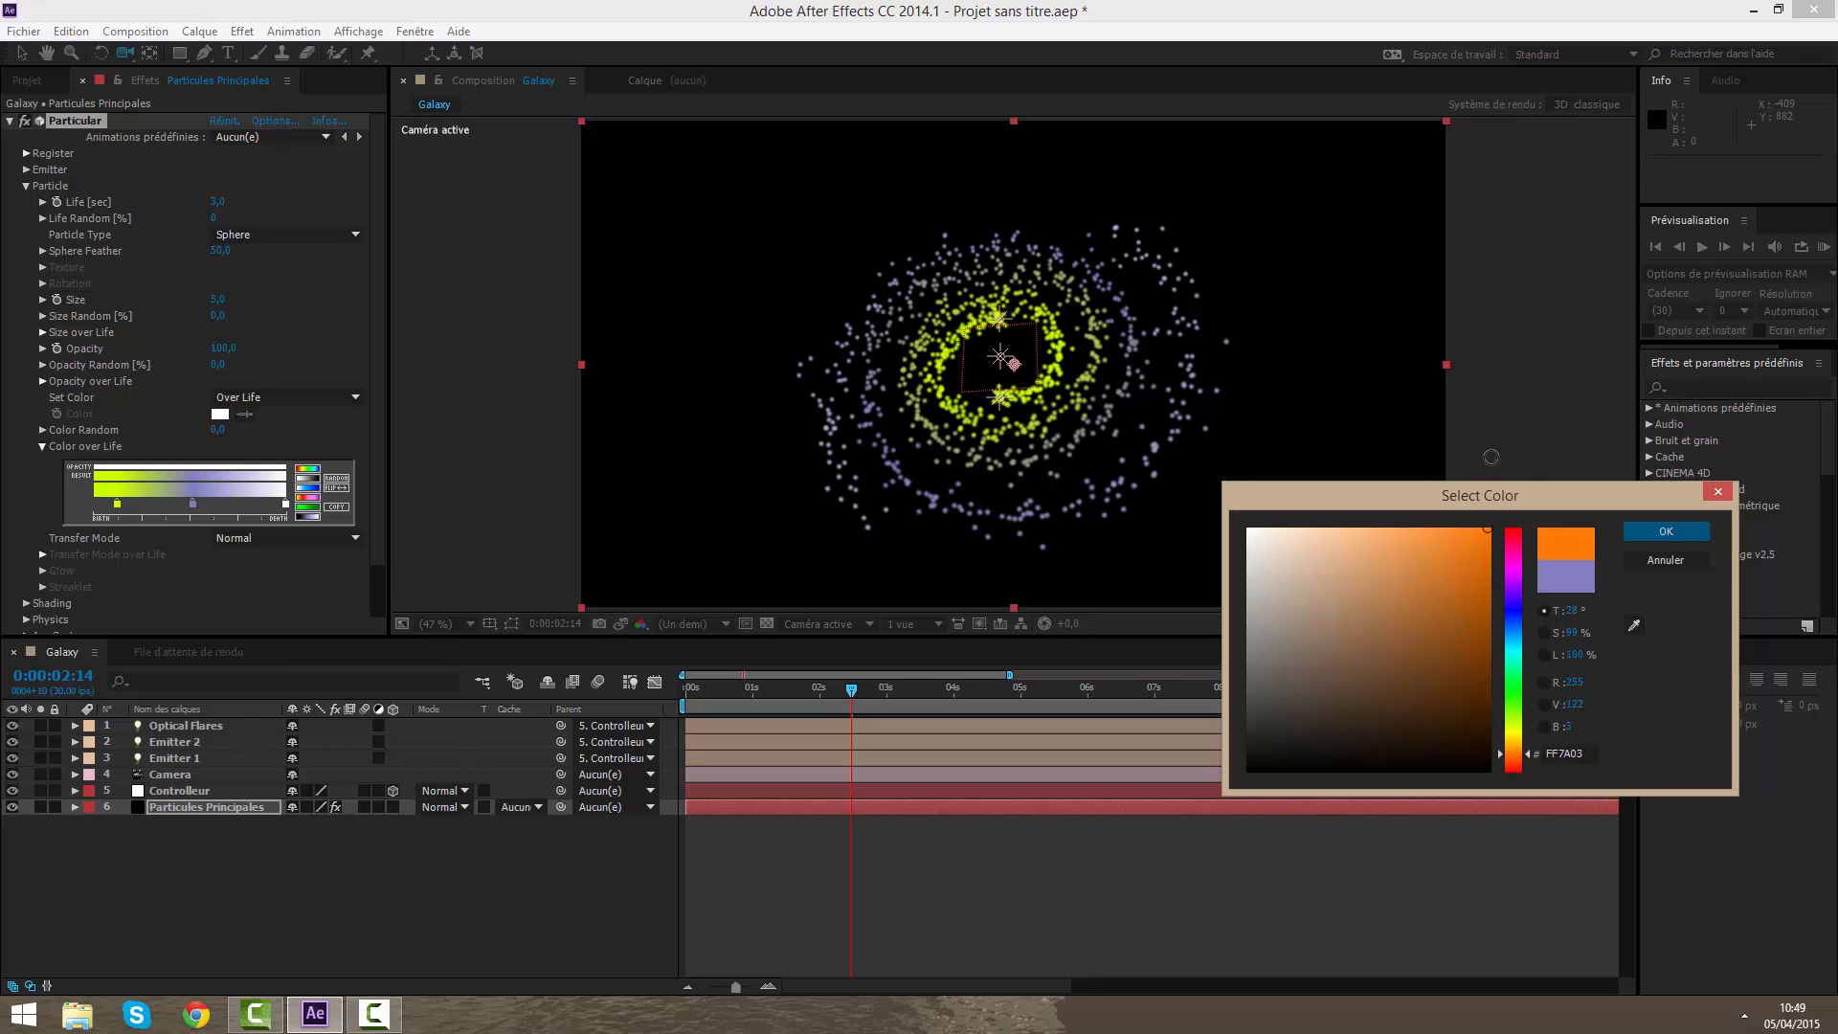
{"action": "left_click", "coordinate": [1664, 533]}
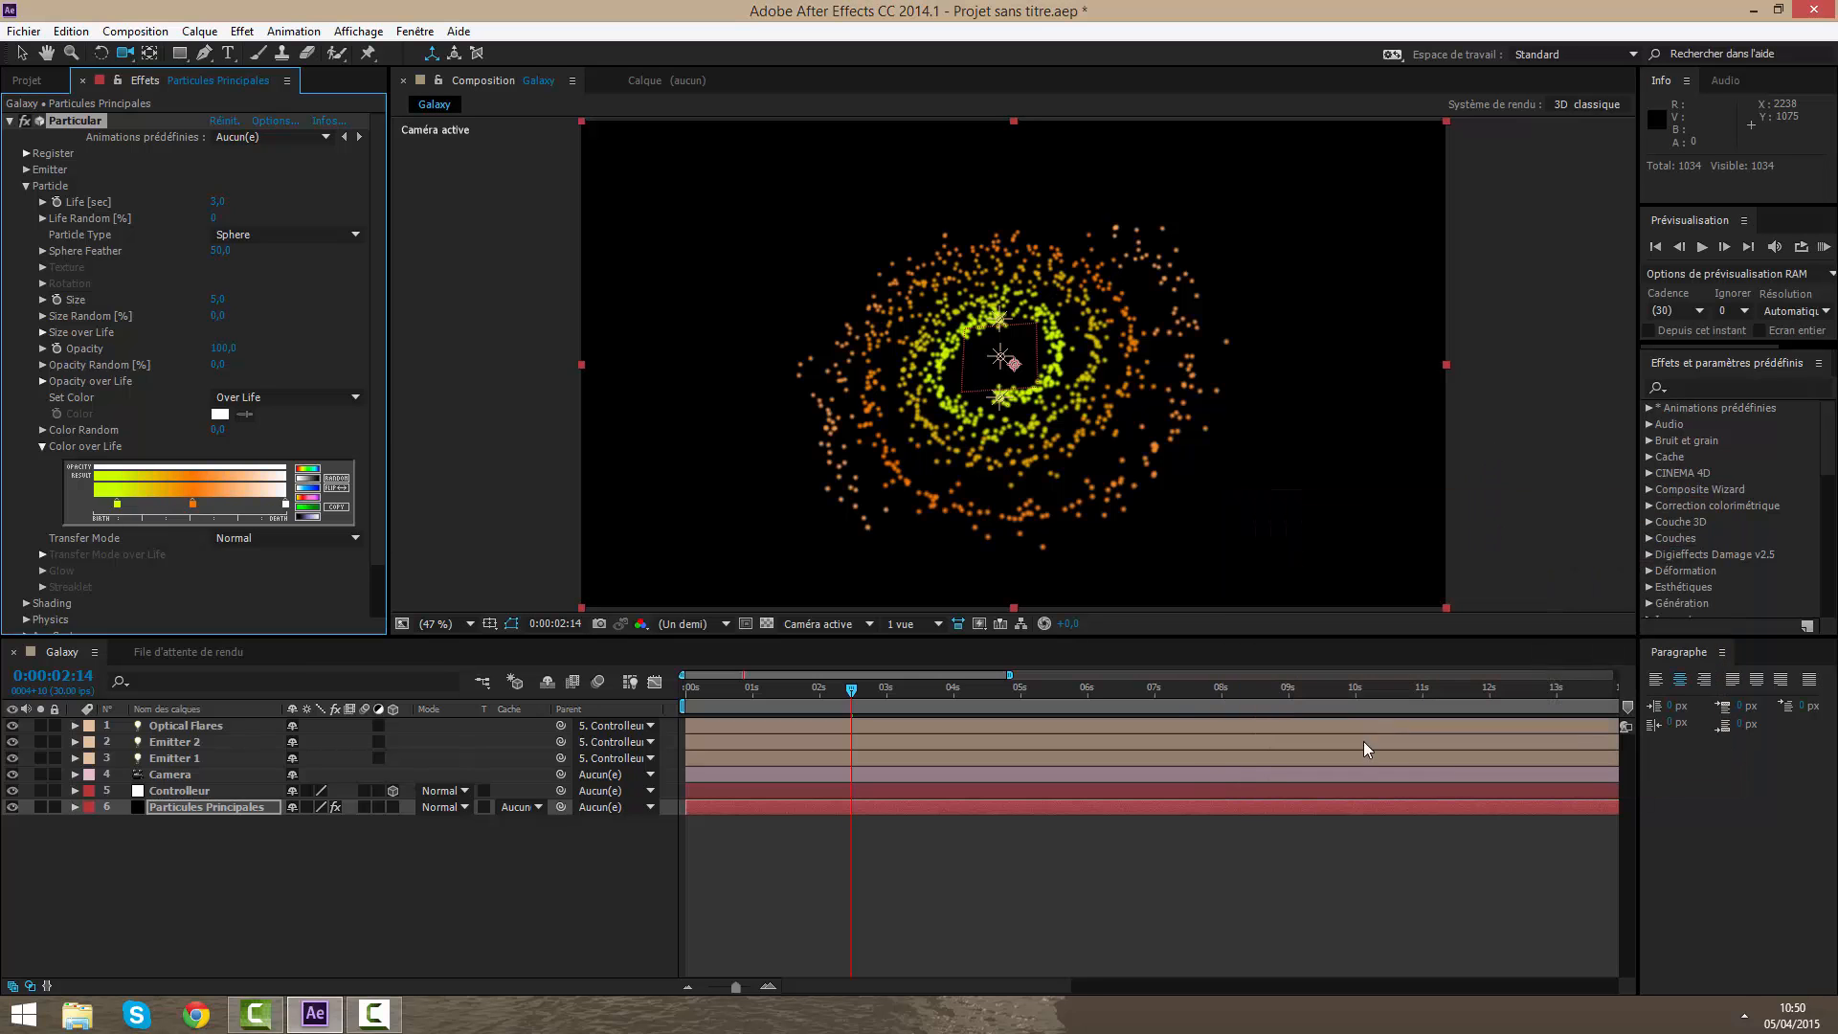
Step: Change the white last stop of the Color over Life gradient to purple 6D439C
{"action": "double_click", "coordinate": [284, 504]}
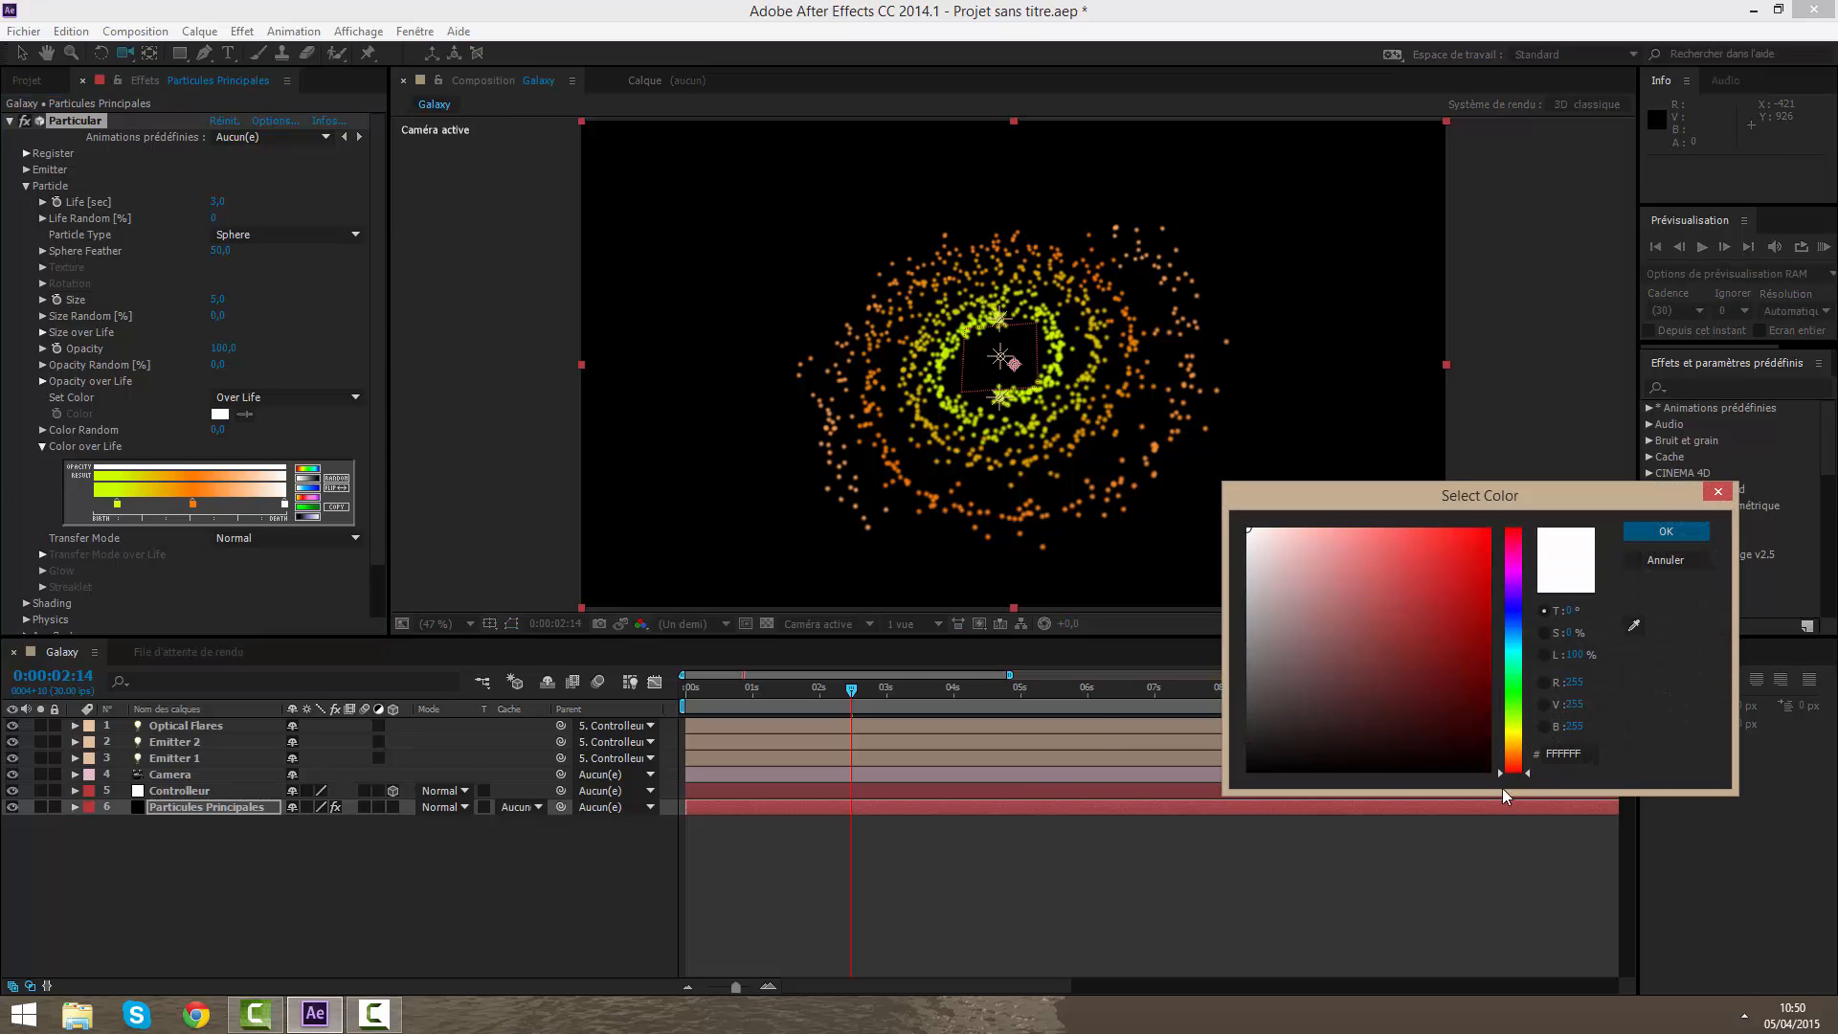
{"action": "mouse_move", "coordinate": [1356, 698]}
{"action": "left_mouse_down"}
{"action": "mouse_move", "coordinate": [1273, 706]}
{"action": "mouse_move", "coordinate": [1221, 658]}
{"action": "mouse_move", "coordinate": [1284, 603]}
{"action": "mouse_move", "coordinate": [1379, 578]}
{"action": "mouse_move", "coordinate": [1387, 622]}
{"action": "left_mouse_up"}
{"action": "left_click_drag", "start_coordinate": [1509, 717], "coordinate": [1513, 591]}
{"action": "left_click", "coordinate": [1642, 532]}
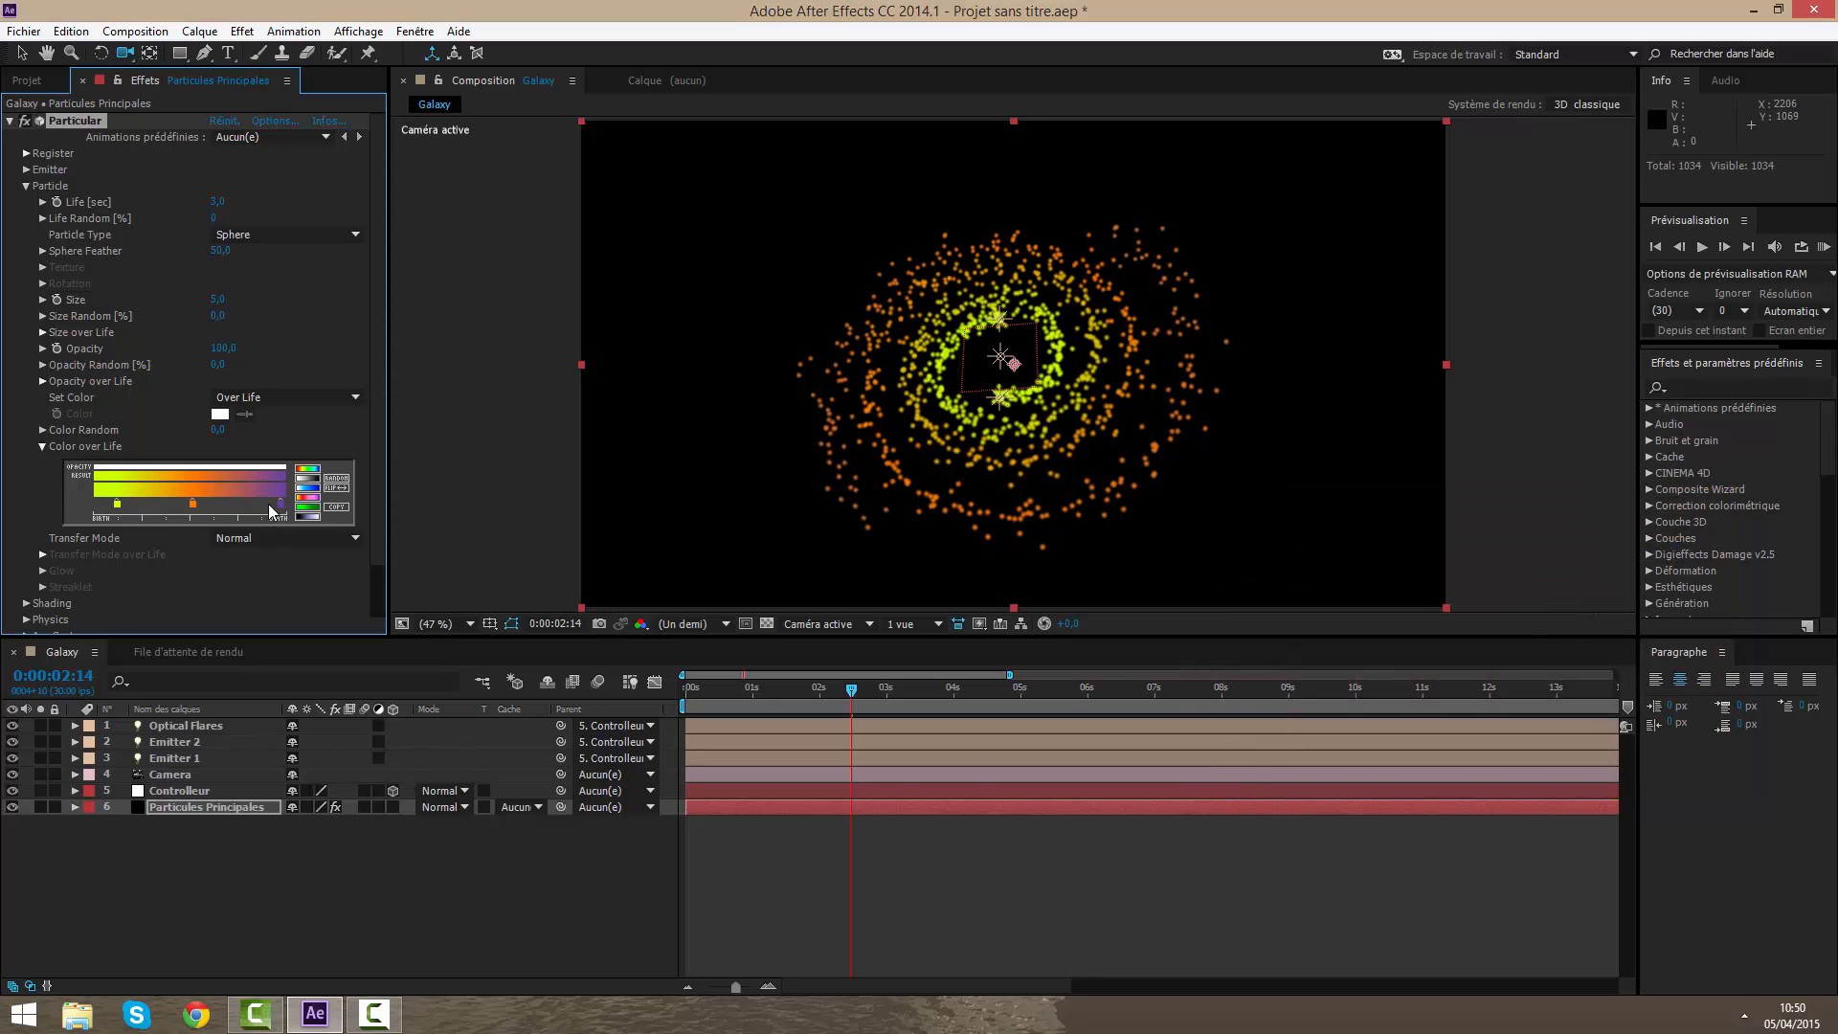
Step: Shift the purple and orange stops of the Color over Life gradient toward birth and remove the yellow-green stop
{"action": "left_click_drag", "start_coordinate": [269, 506], "coordinate": [234, 507]}
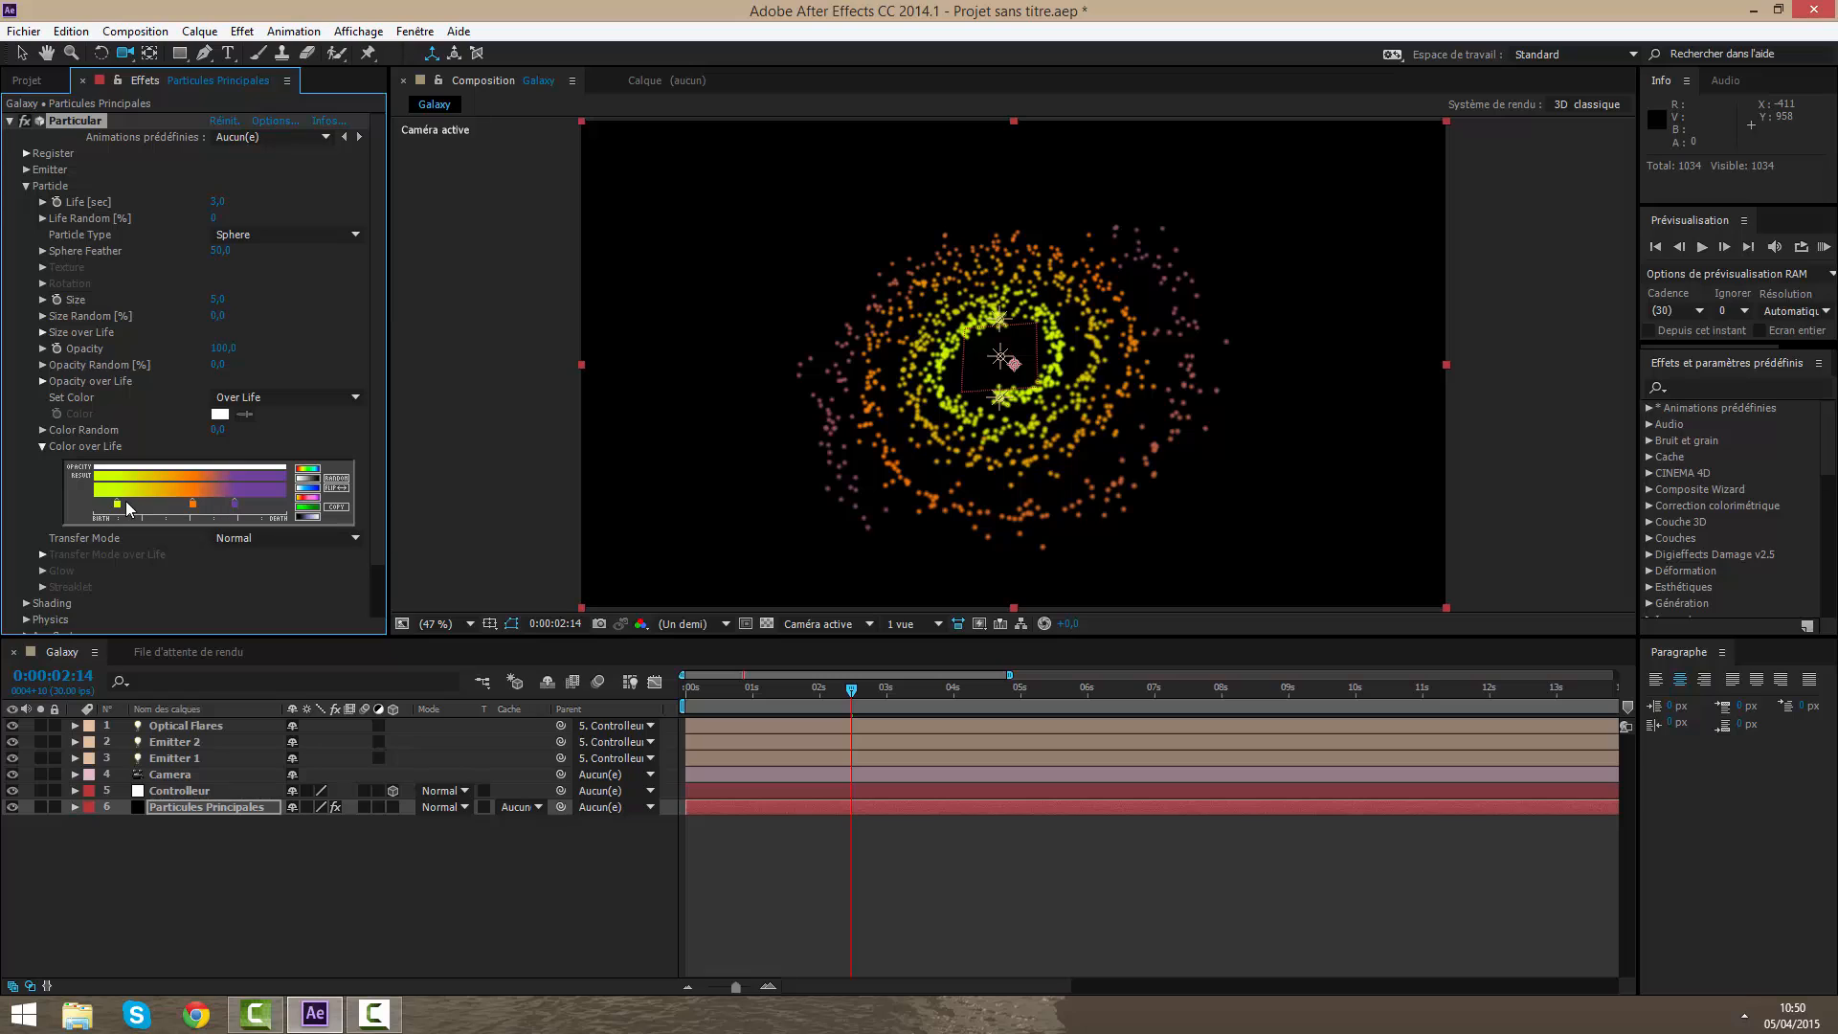
{"action": "left_click_drag", "start_coordinate": [142, 509], "coordinate": [705, 514]}
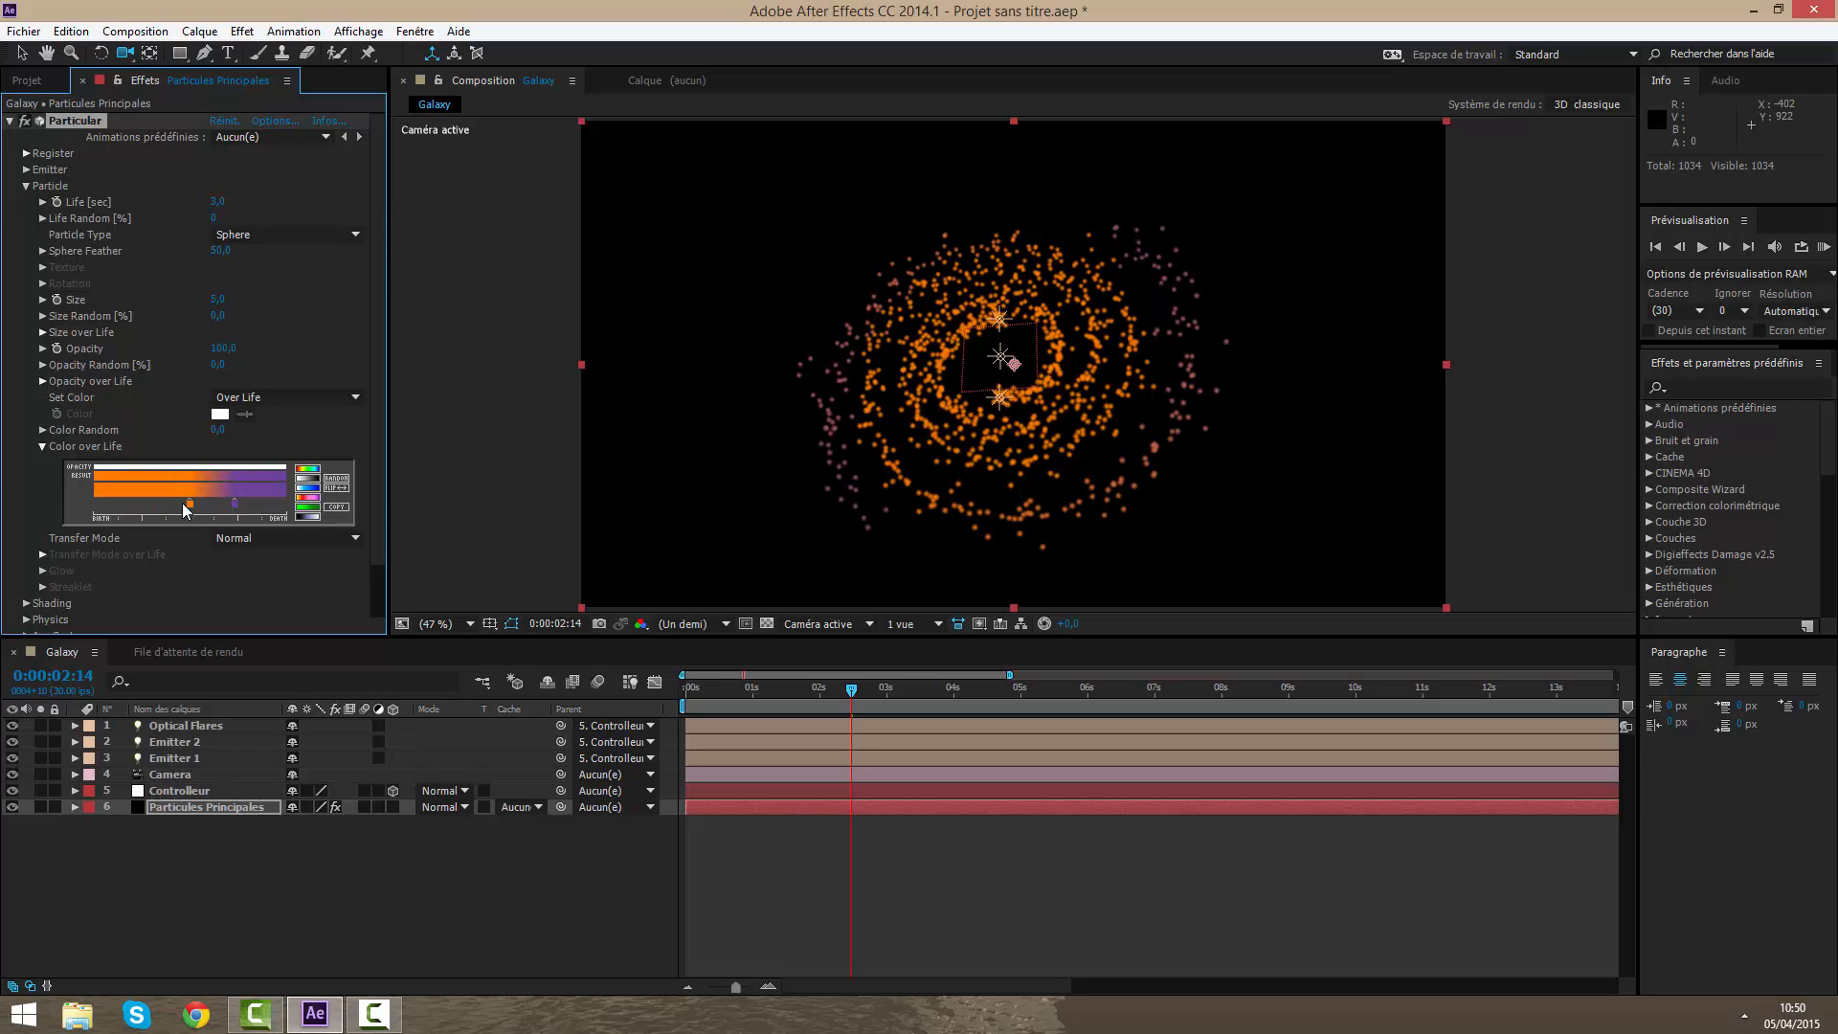
{"action": "left_click_drag", "start_coordinate": [191, 503], "coordinate": [153, 504]}
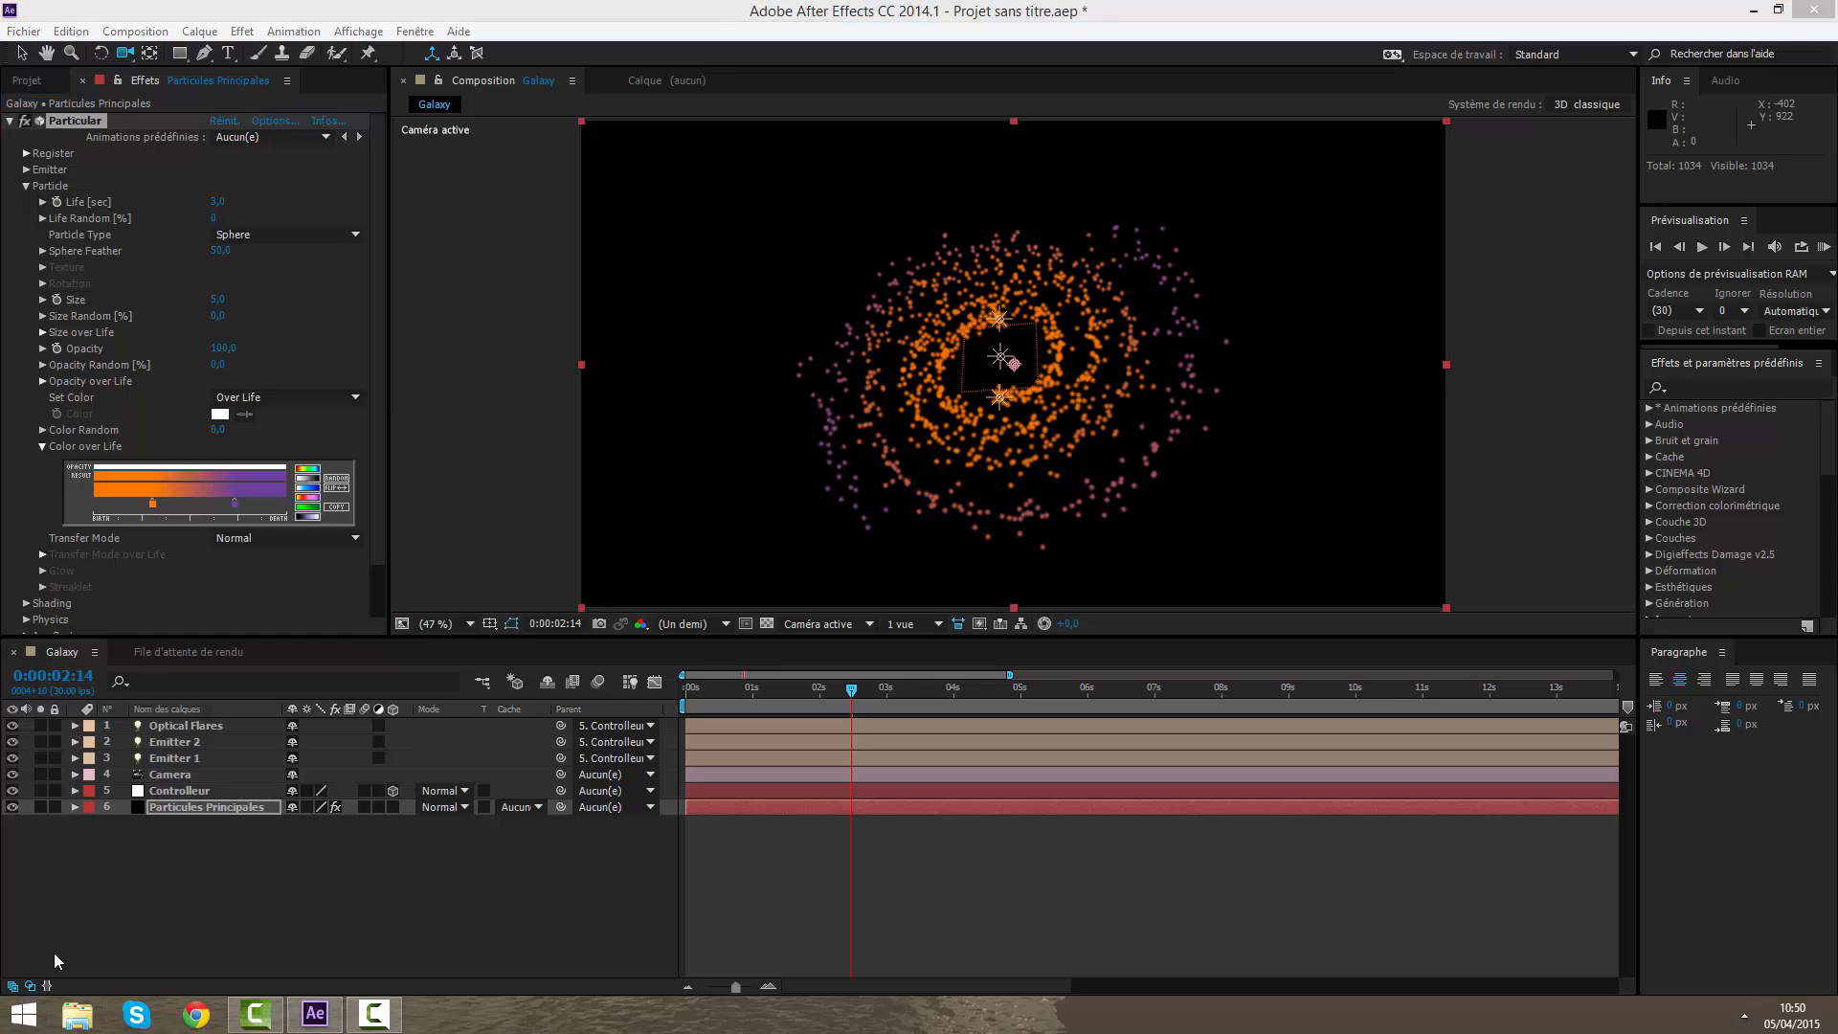
Step: Switch to File Explorer and play Galaxy.mp4 from Documents > Graphisme > Personnel > Vidéos as a color reference
{"action": "left_click", "coordinate": [77, 1020]}
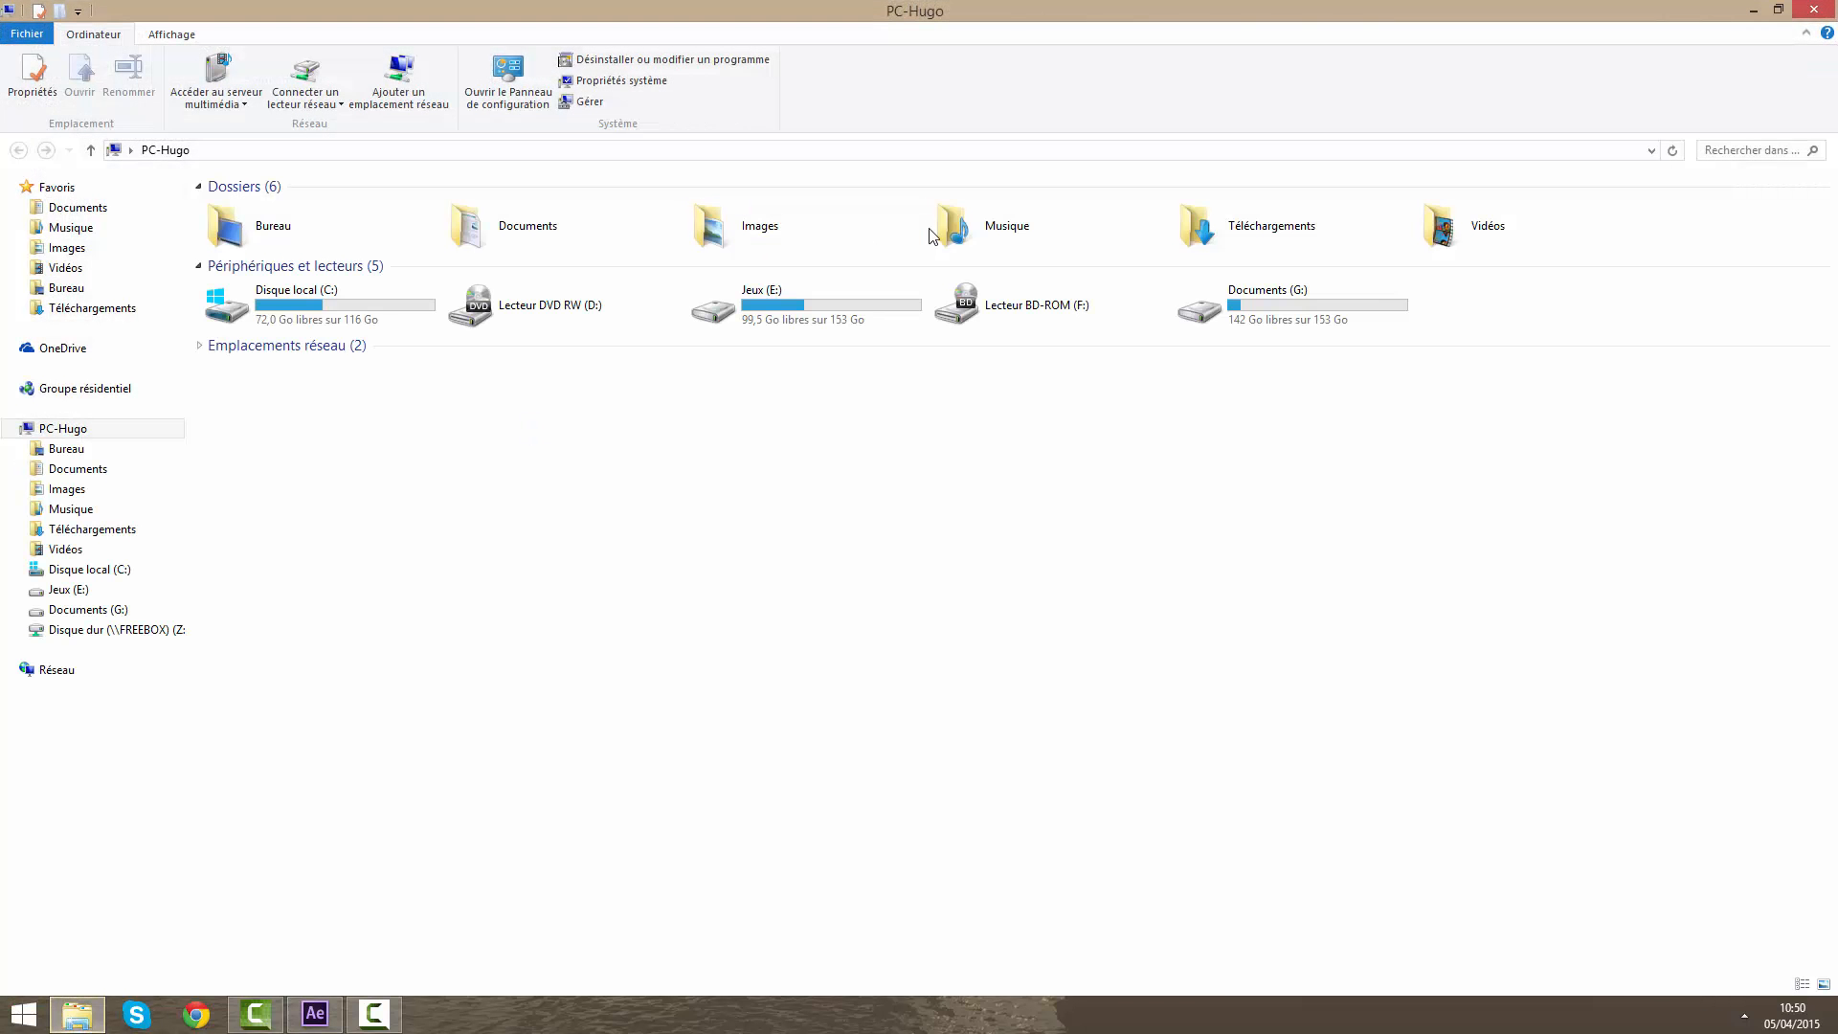
{"action": "key", "text": "super+Down"}
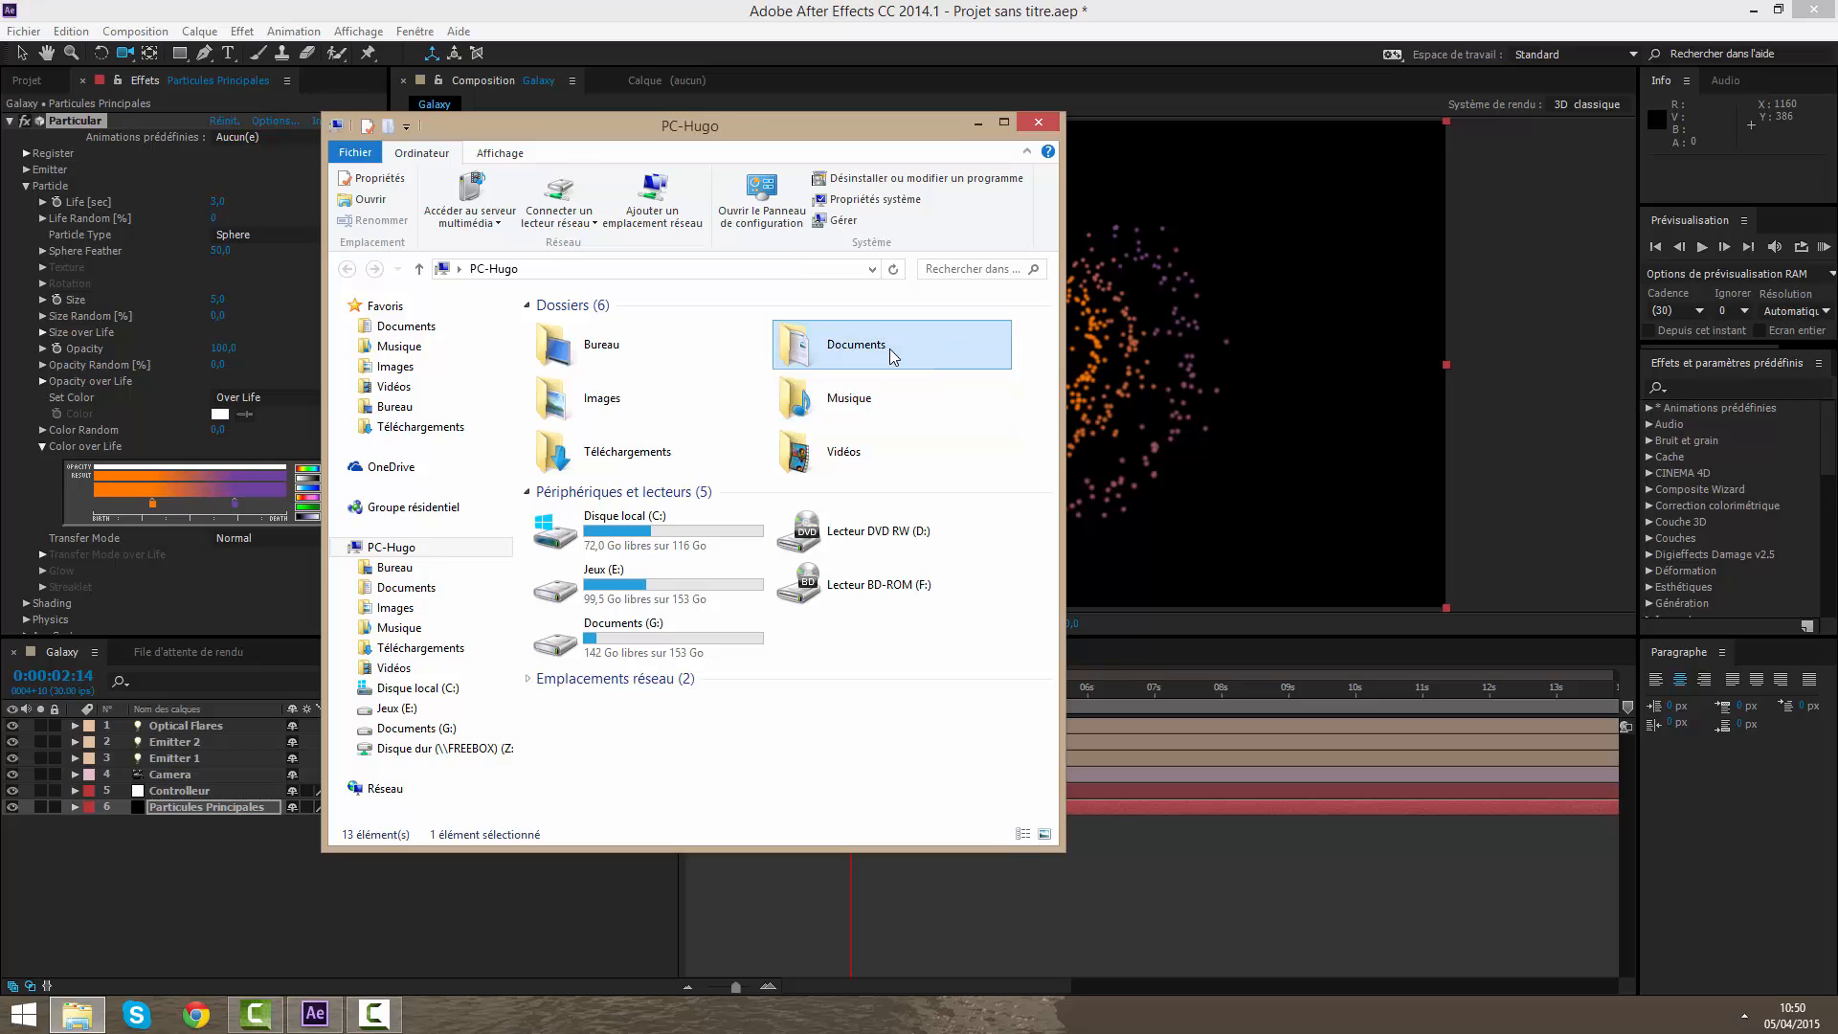
{"action": "double_click", "coordinate": [888, 349]}
{"action": "double_click", "coordinate": [579, 484]}
{"action": "double_click", "coordinate": [718, 356]}
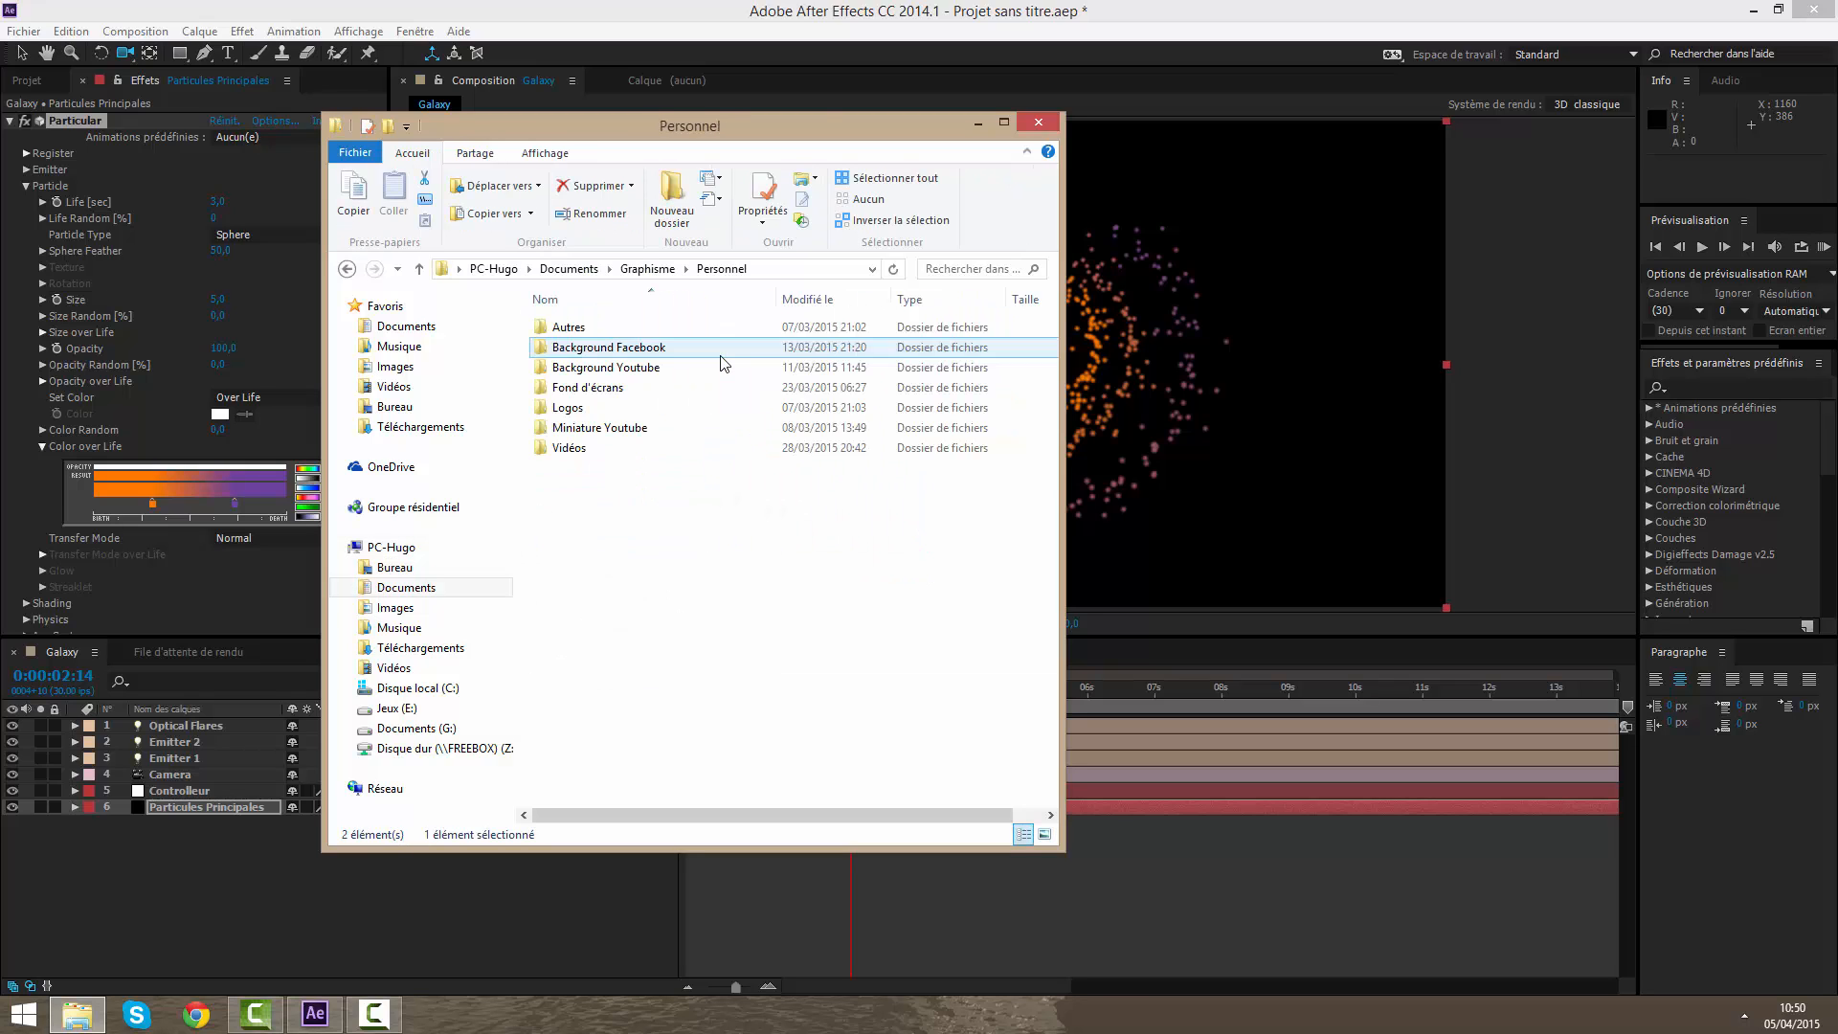
{"action": "left_click", "coordinate": [657, 452]}
{"action": "double_click", "coordinate": [657, 452]}
{"action": "double_click", "coordinate": [624, 345]}
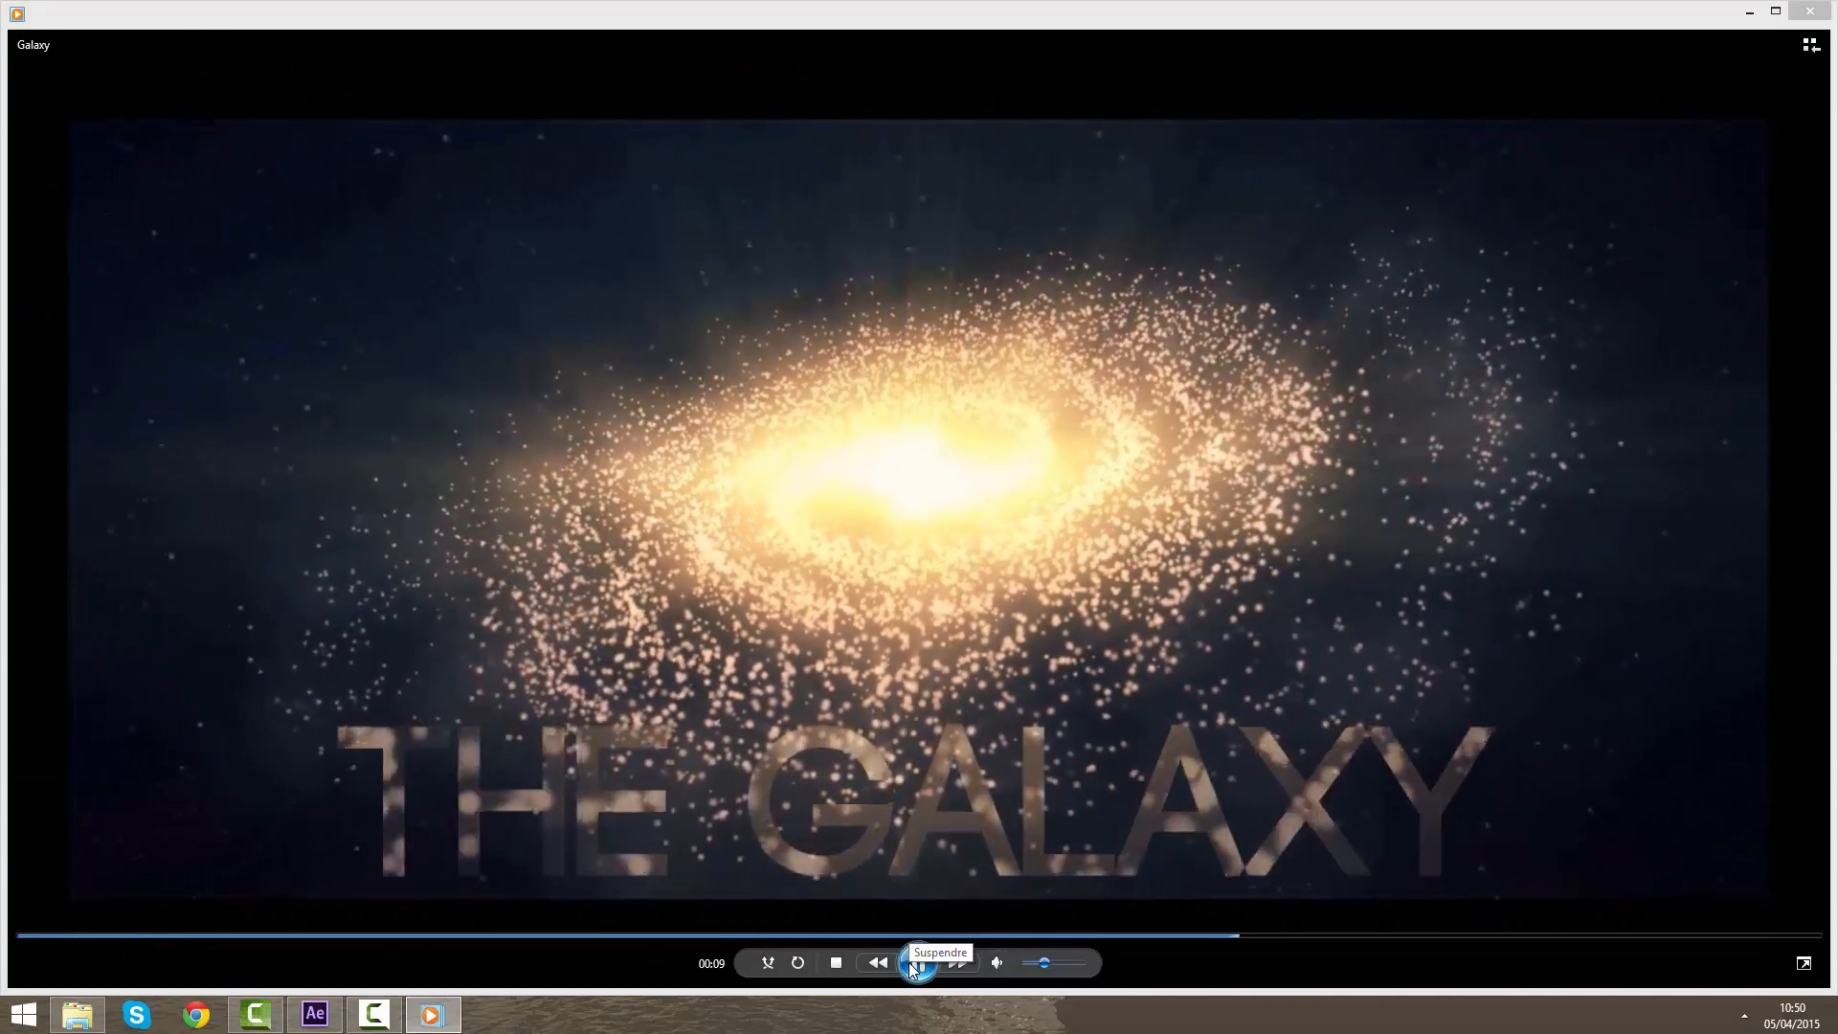
Step: Pause the Galaxy reference video at the finished spiral, close it and return to After Effects
{"action": "left_click", "coordinate": [912, 963]}
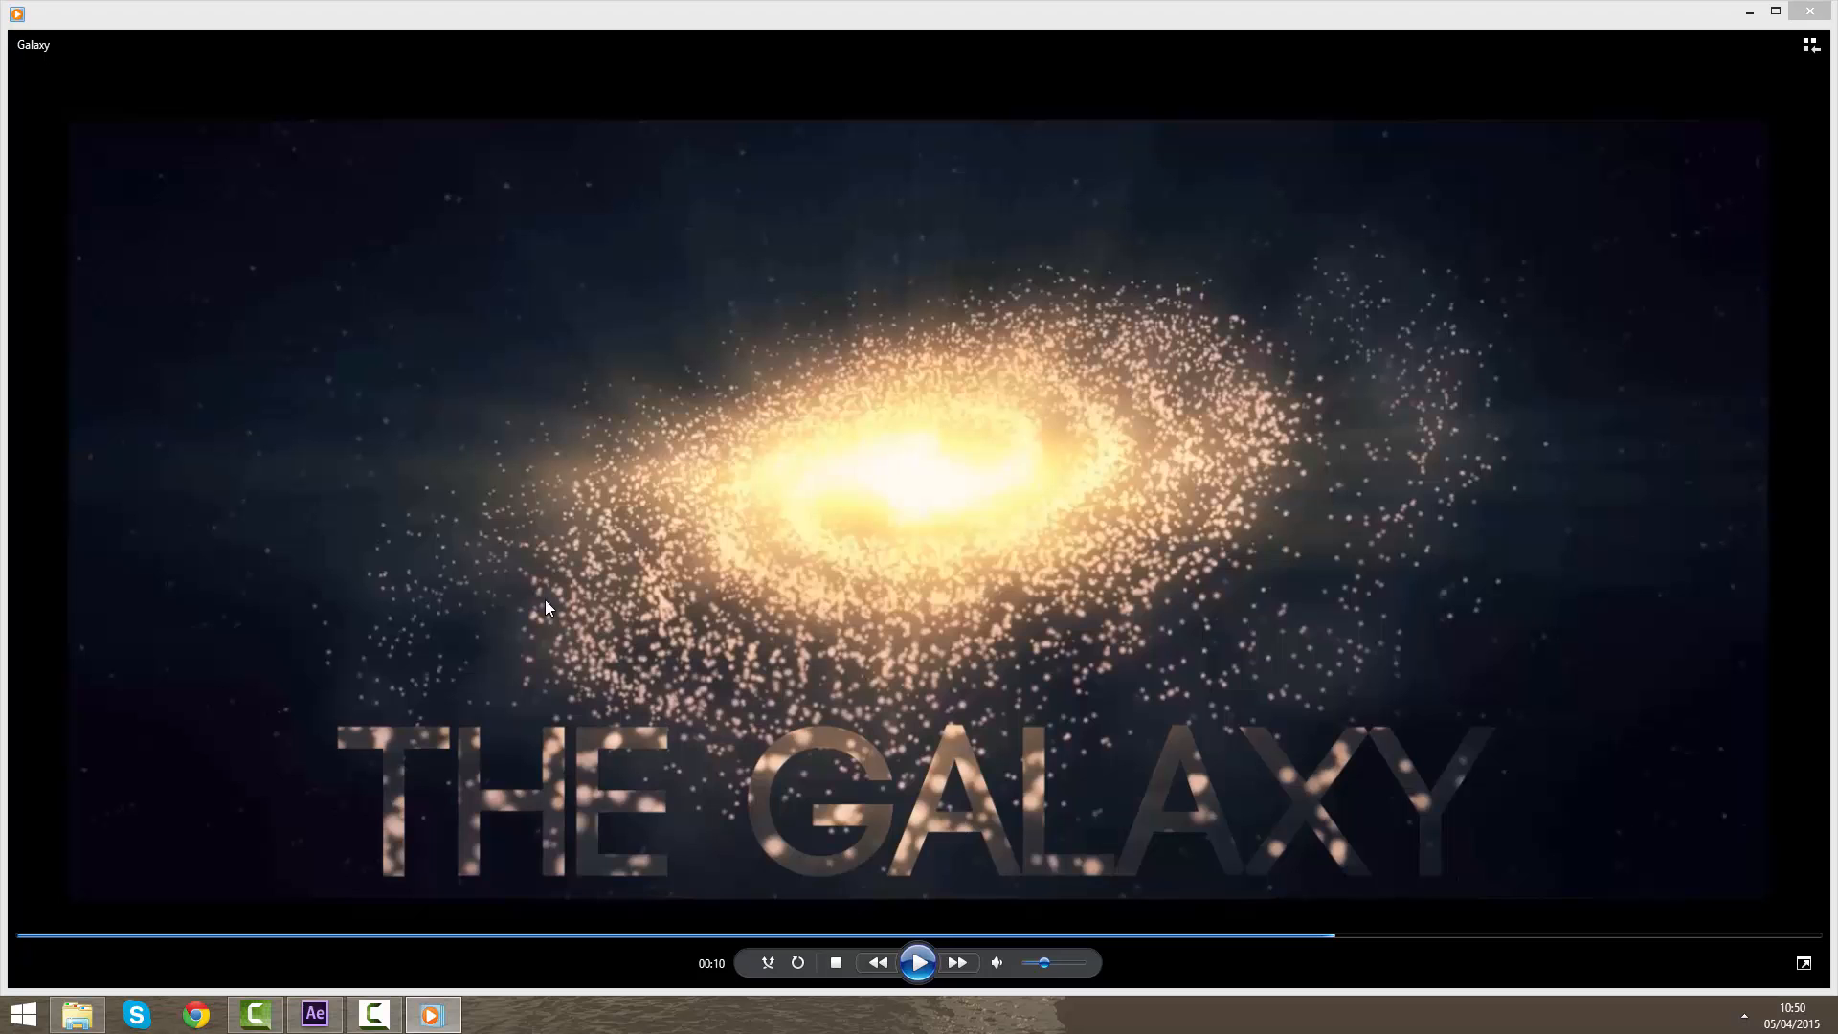
{"action": "left_click", "coordinate": [1809, 9]}
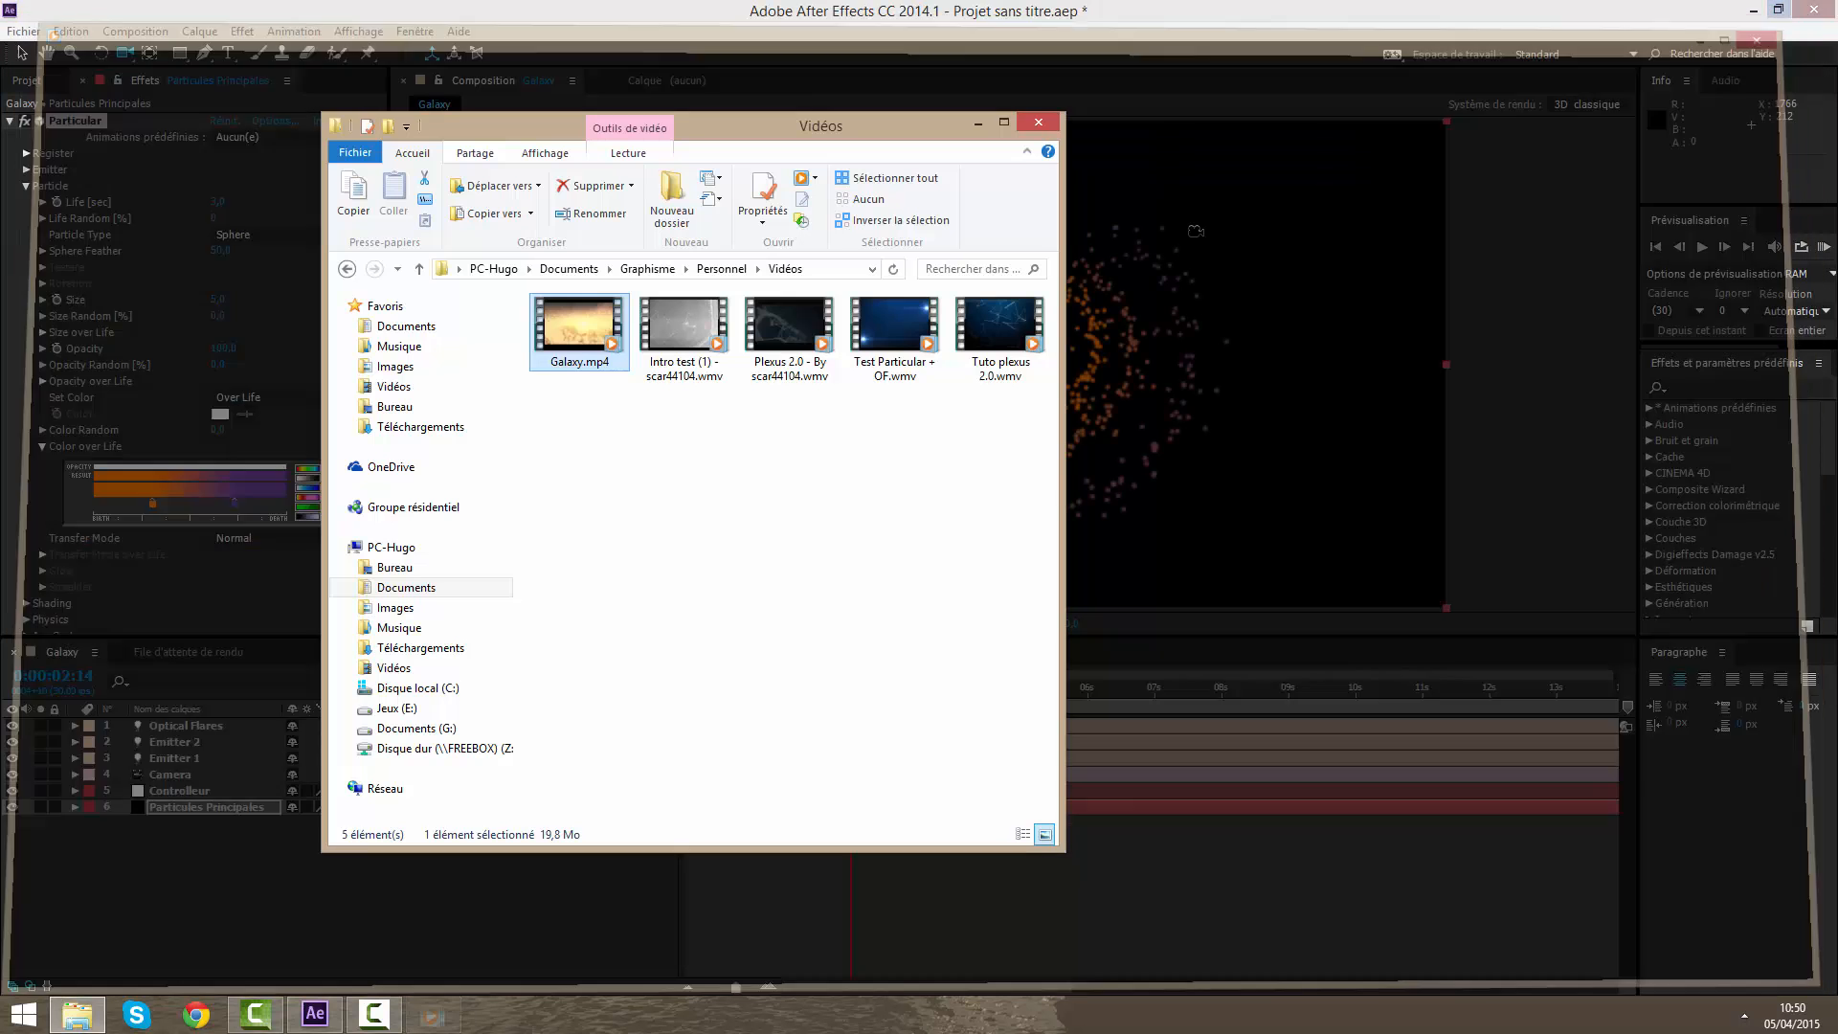
{"action": "left_click", "coordinate": [983, 8]}
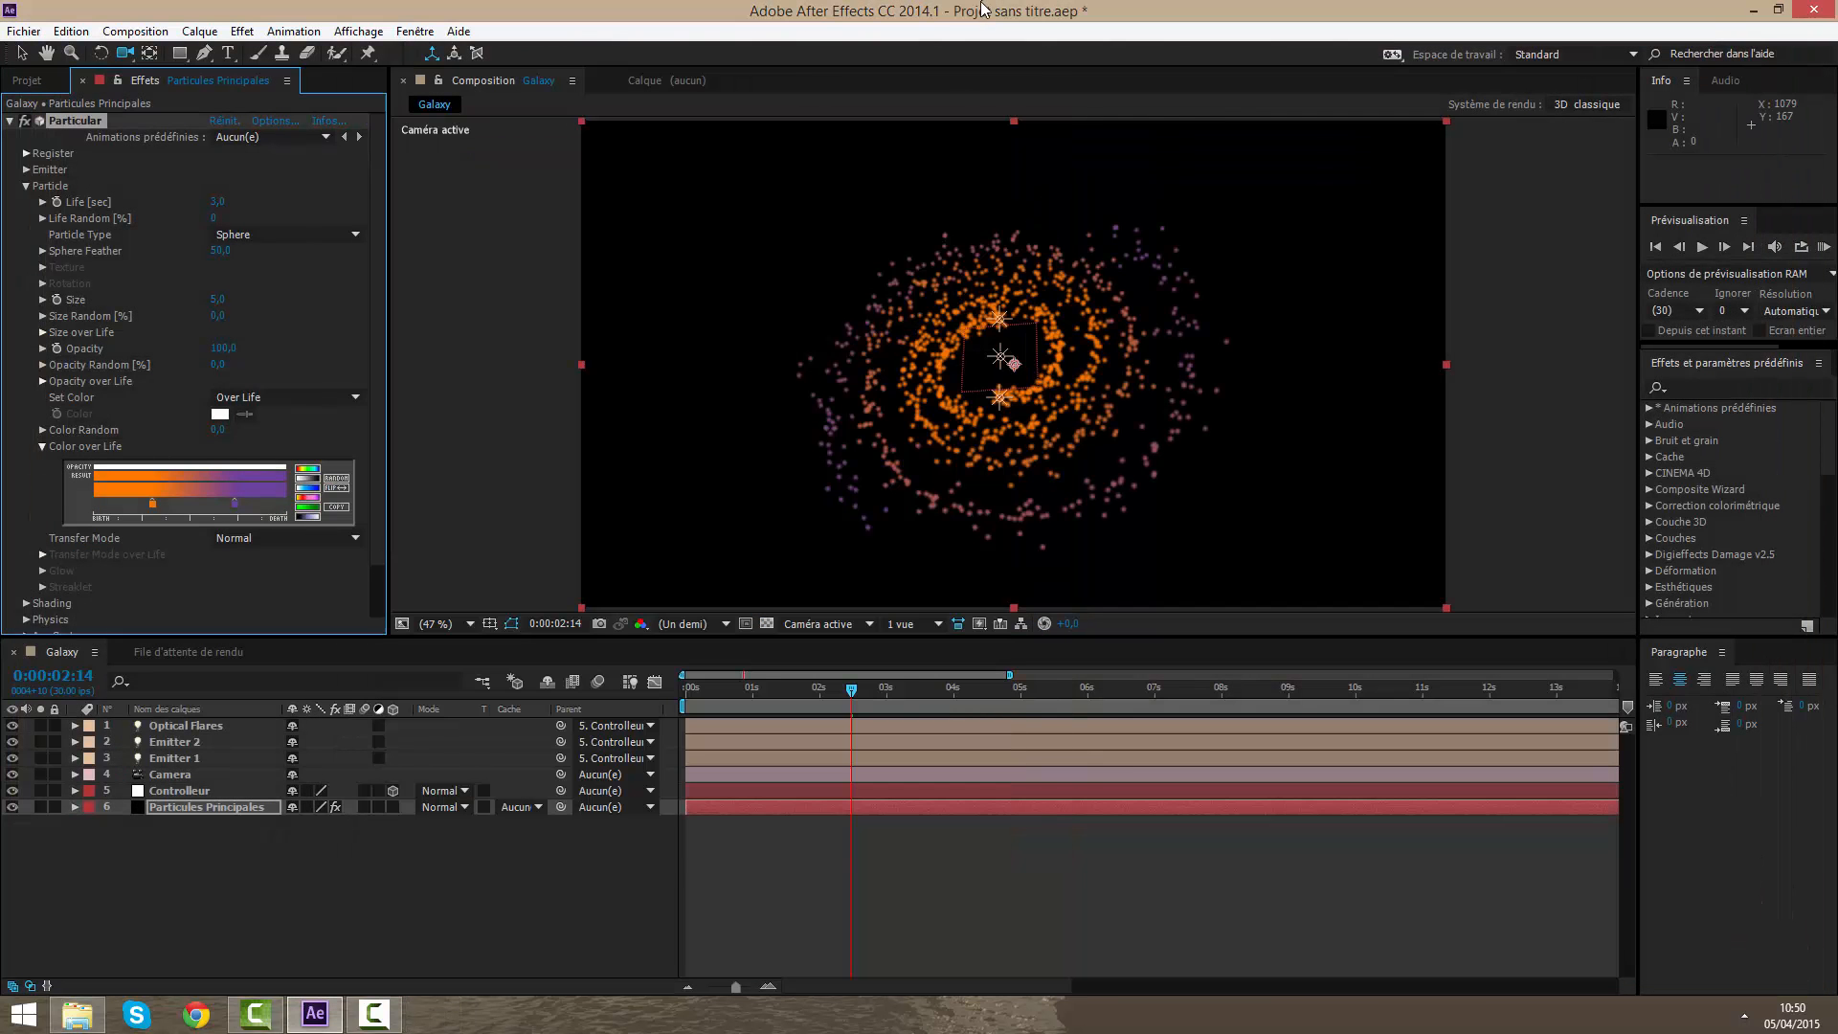
Step: Change the orange first stop of the Color over Life gradient to amber FFA200
{"action": "double_click", "coordinate": [150, 503]}
{"action": "left_click", "coordinate": [1485, 680]}
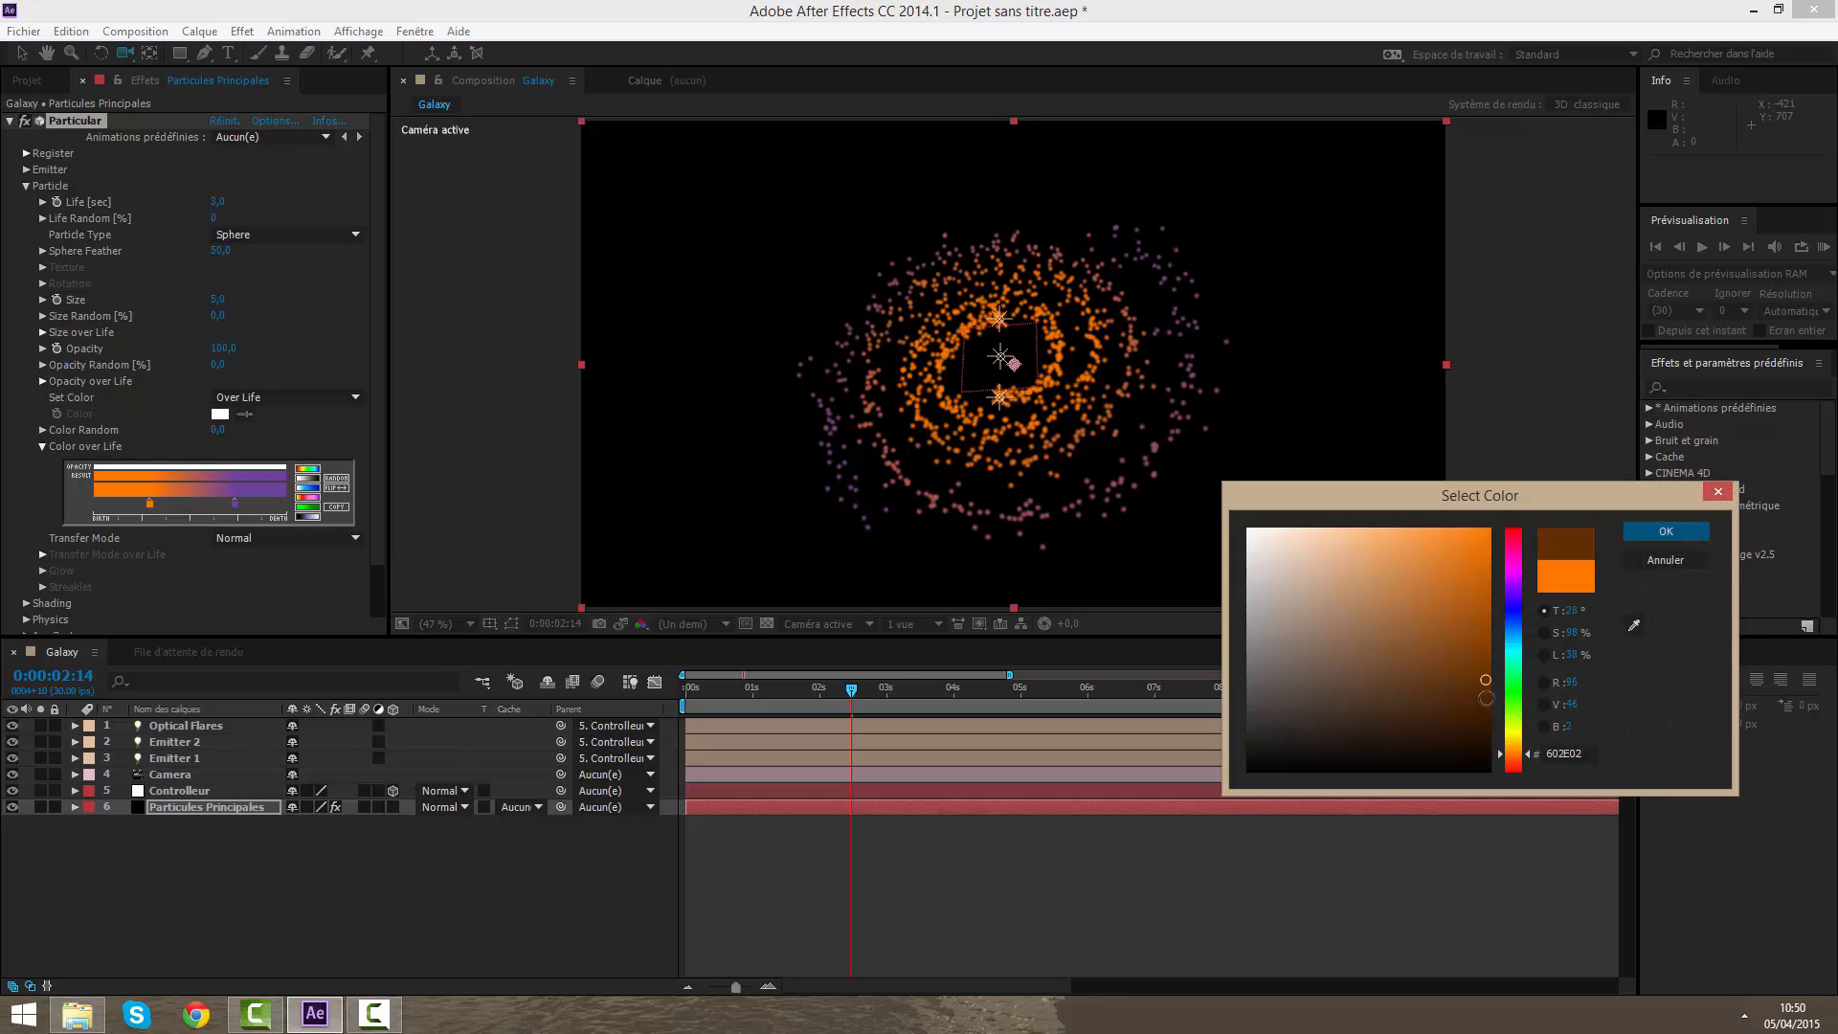
{"action": "left_click", "coordinate": [1513, 748]}
{"action": "left_click", "coordinate": [1474, 590]}
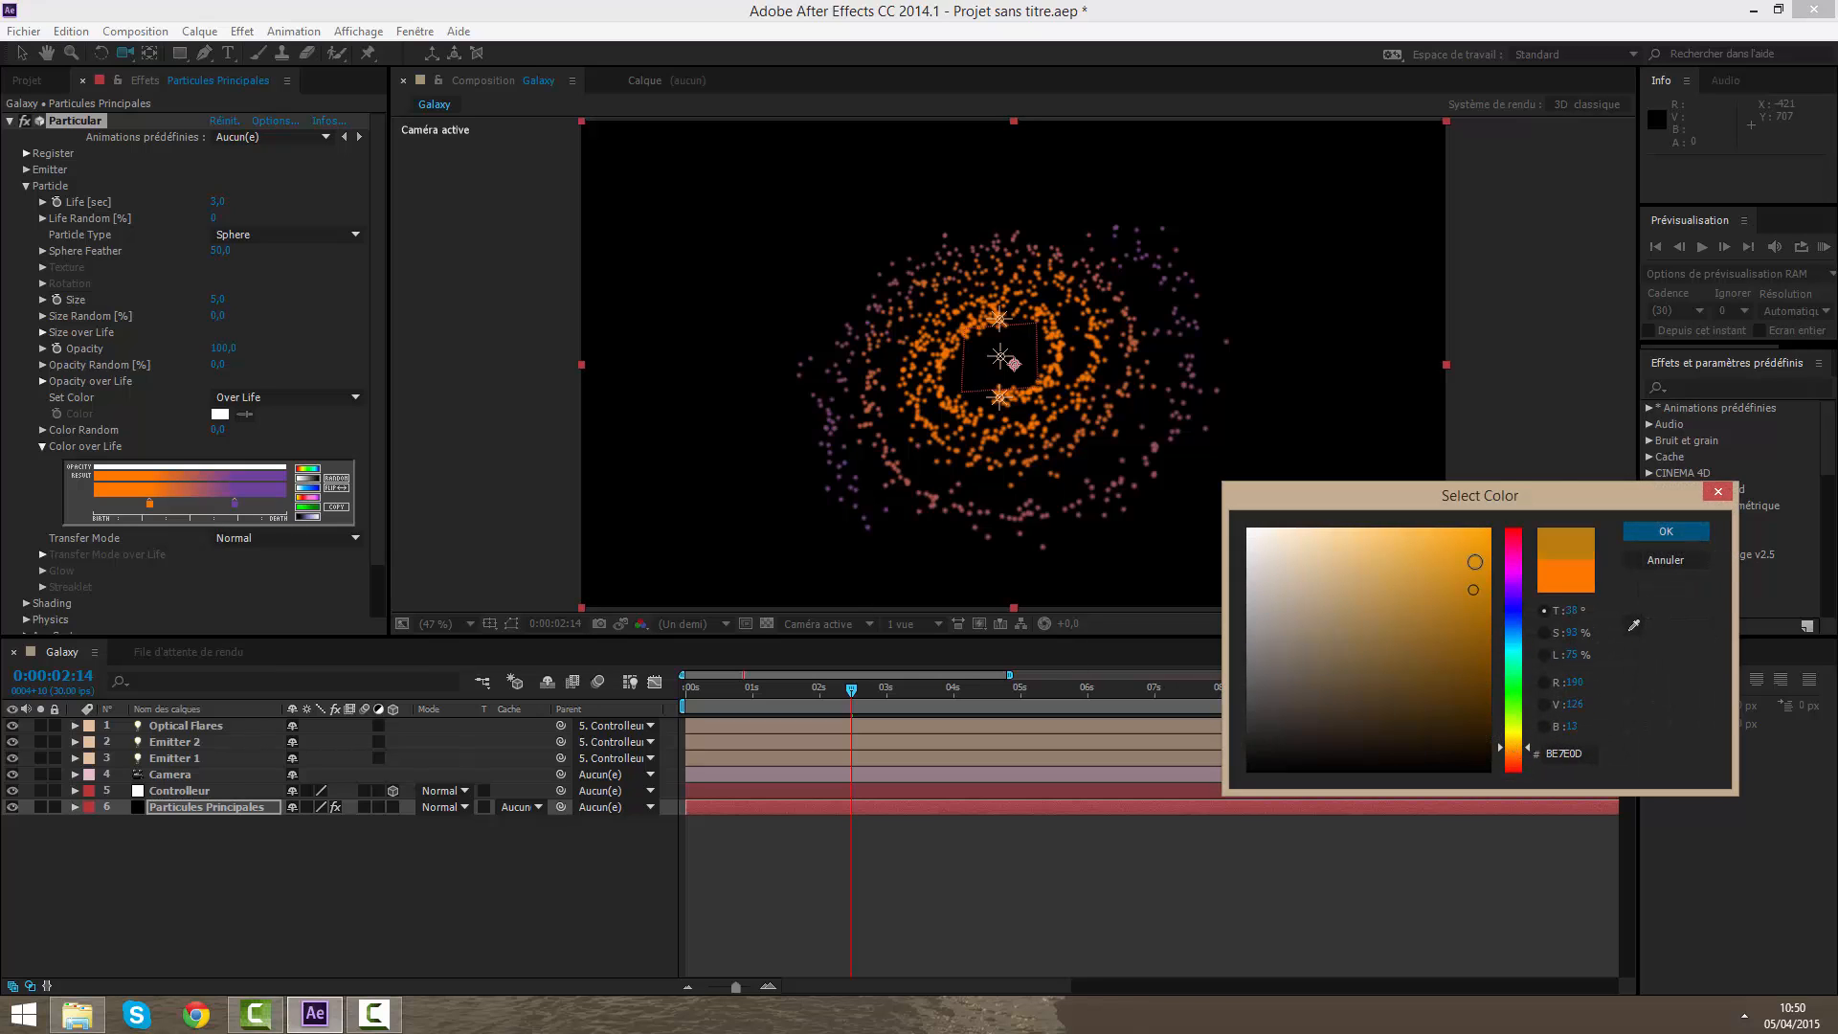
{"action": "left_click", "coordinate": [1701, 526]}
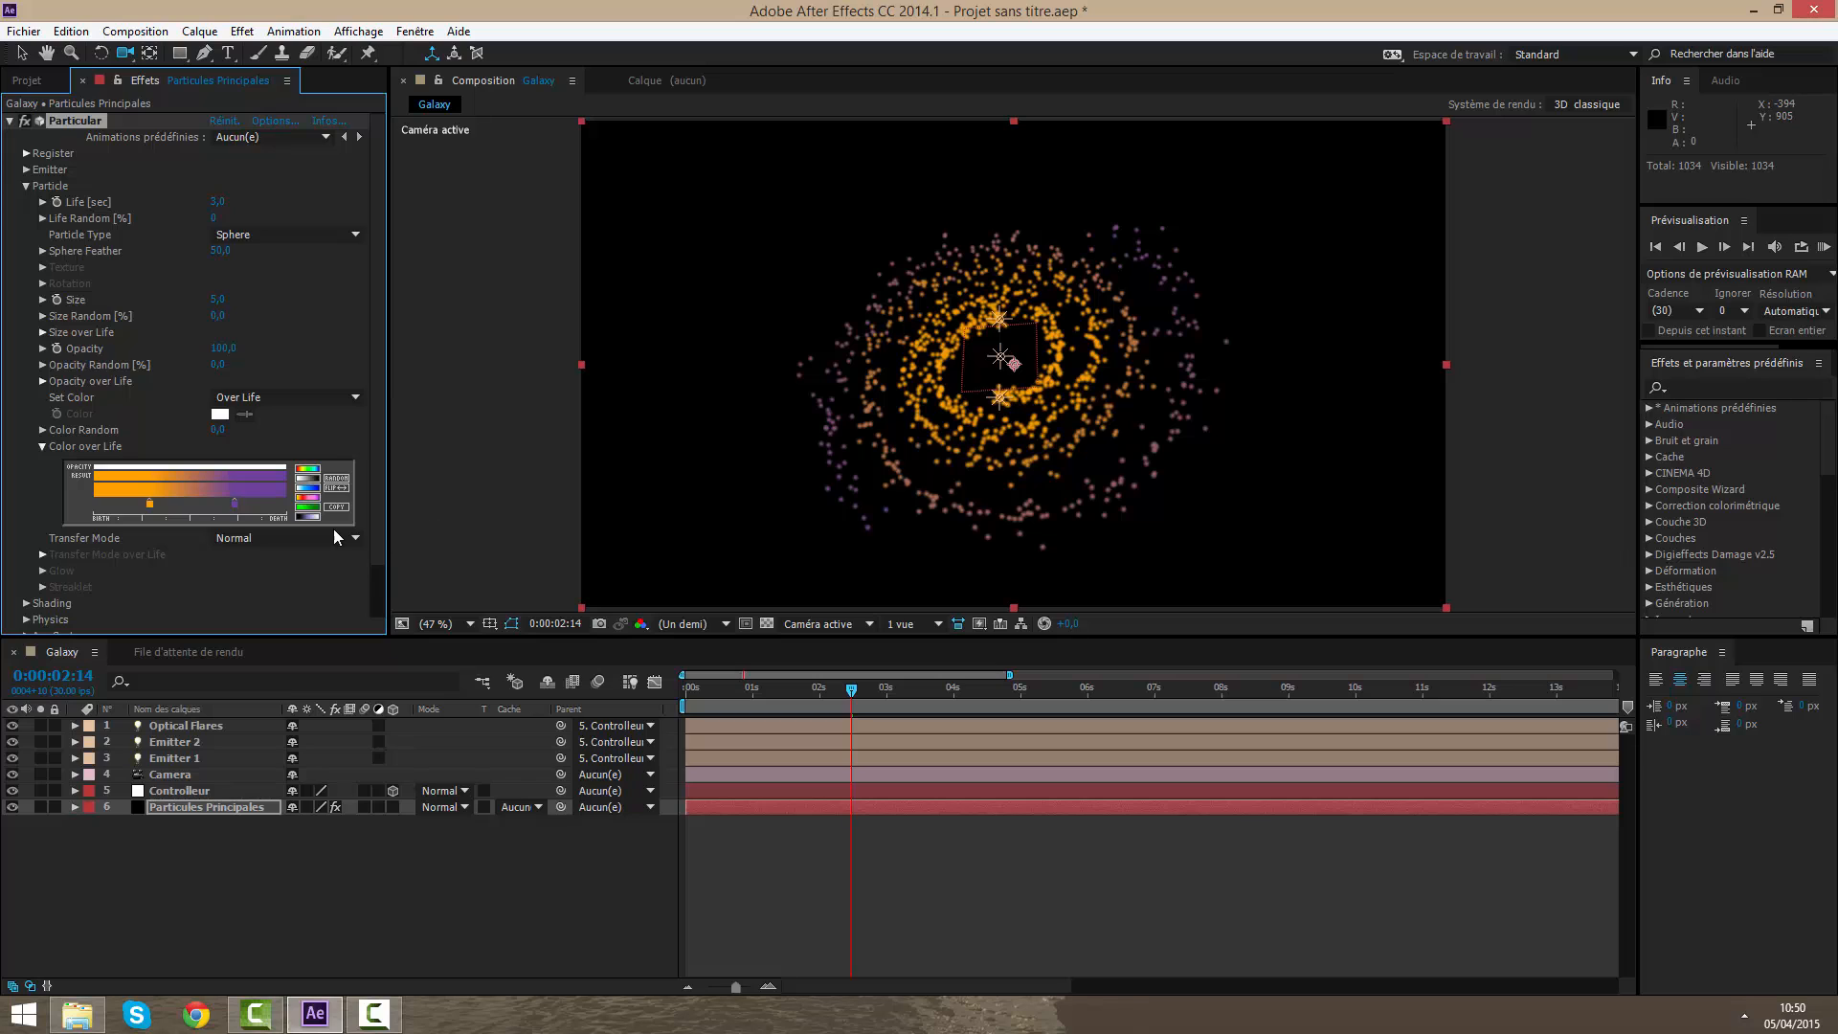
Step: Change the purple last stop of the Color over Life gradient to orange FF7200
{"action": "double_click", "coordinate": [234, 502]}
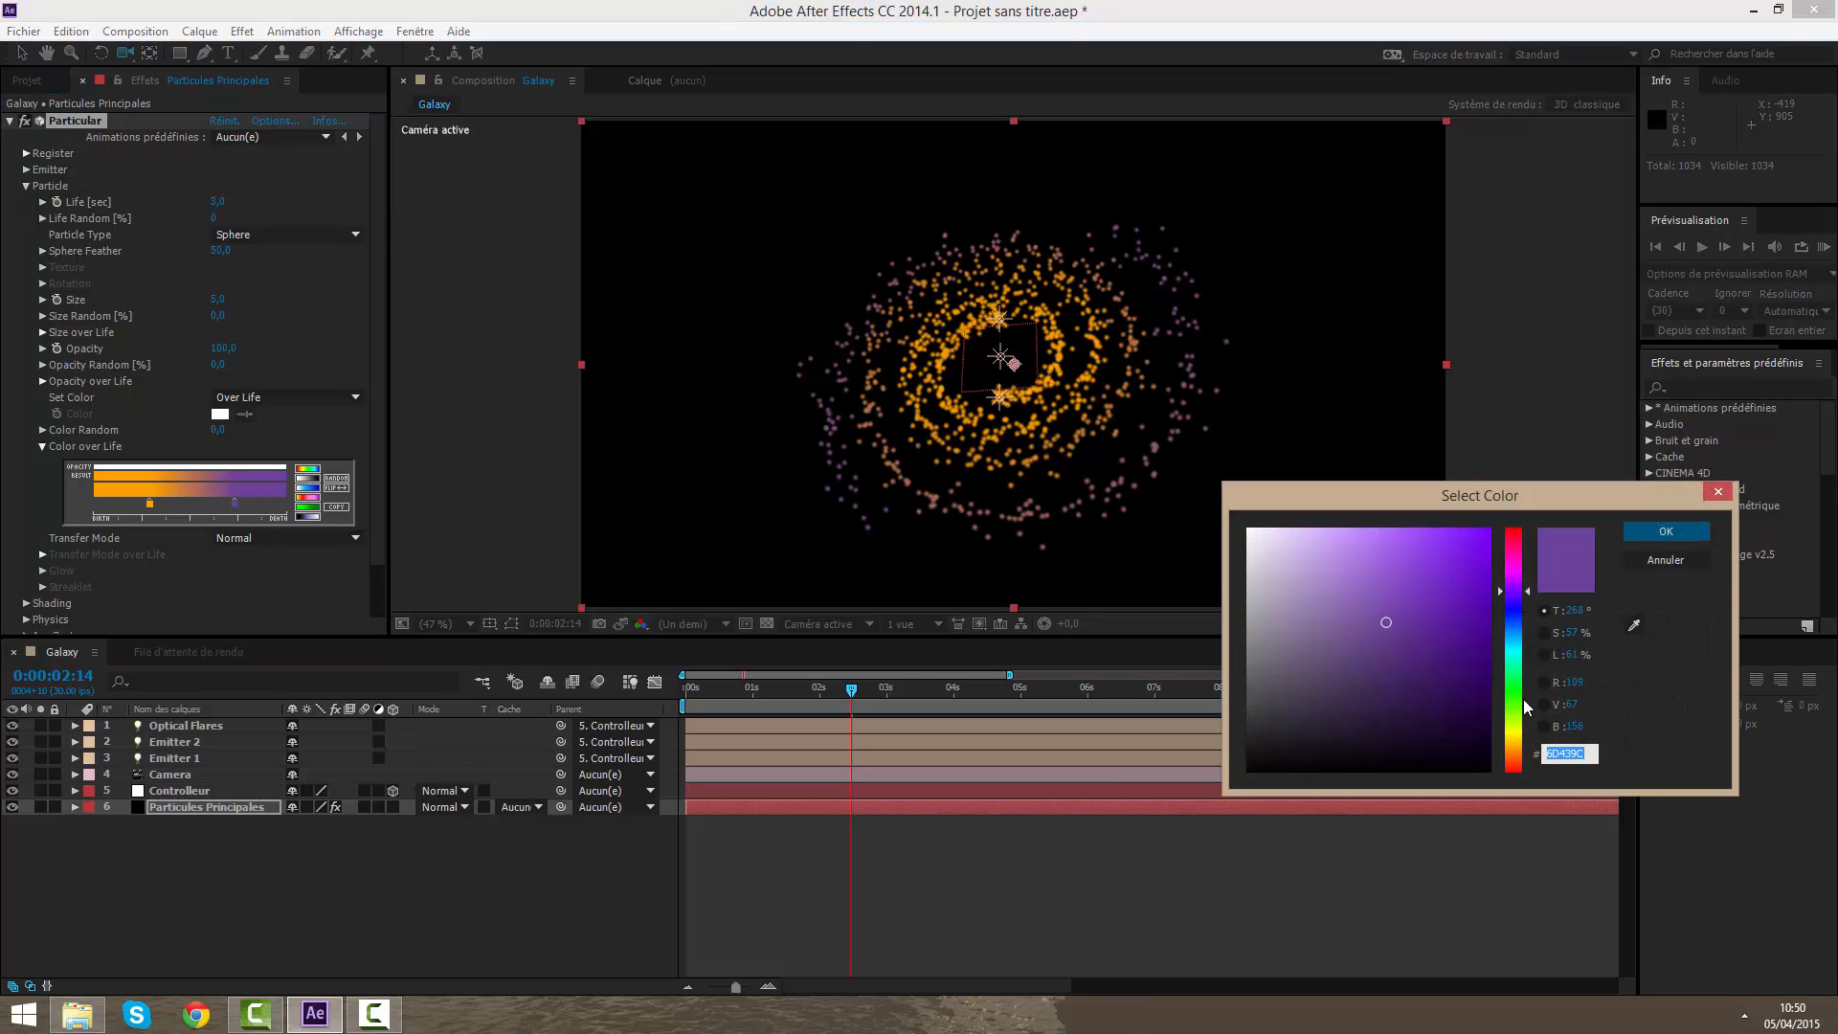
{"action": "mouse_move", "coordinate": [1529, 713]}
{"action": "left_mouse_down"}
{"action": "mouse_move", "coordinate": [1514, 754]}
{"action": "mouse_move", "coordinate": [1482, 450]}
{"action": "mouse_move", "coordinate": [1495, 525]}
{"action": "left_mouse_up"}
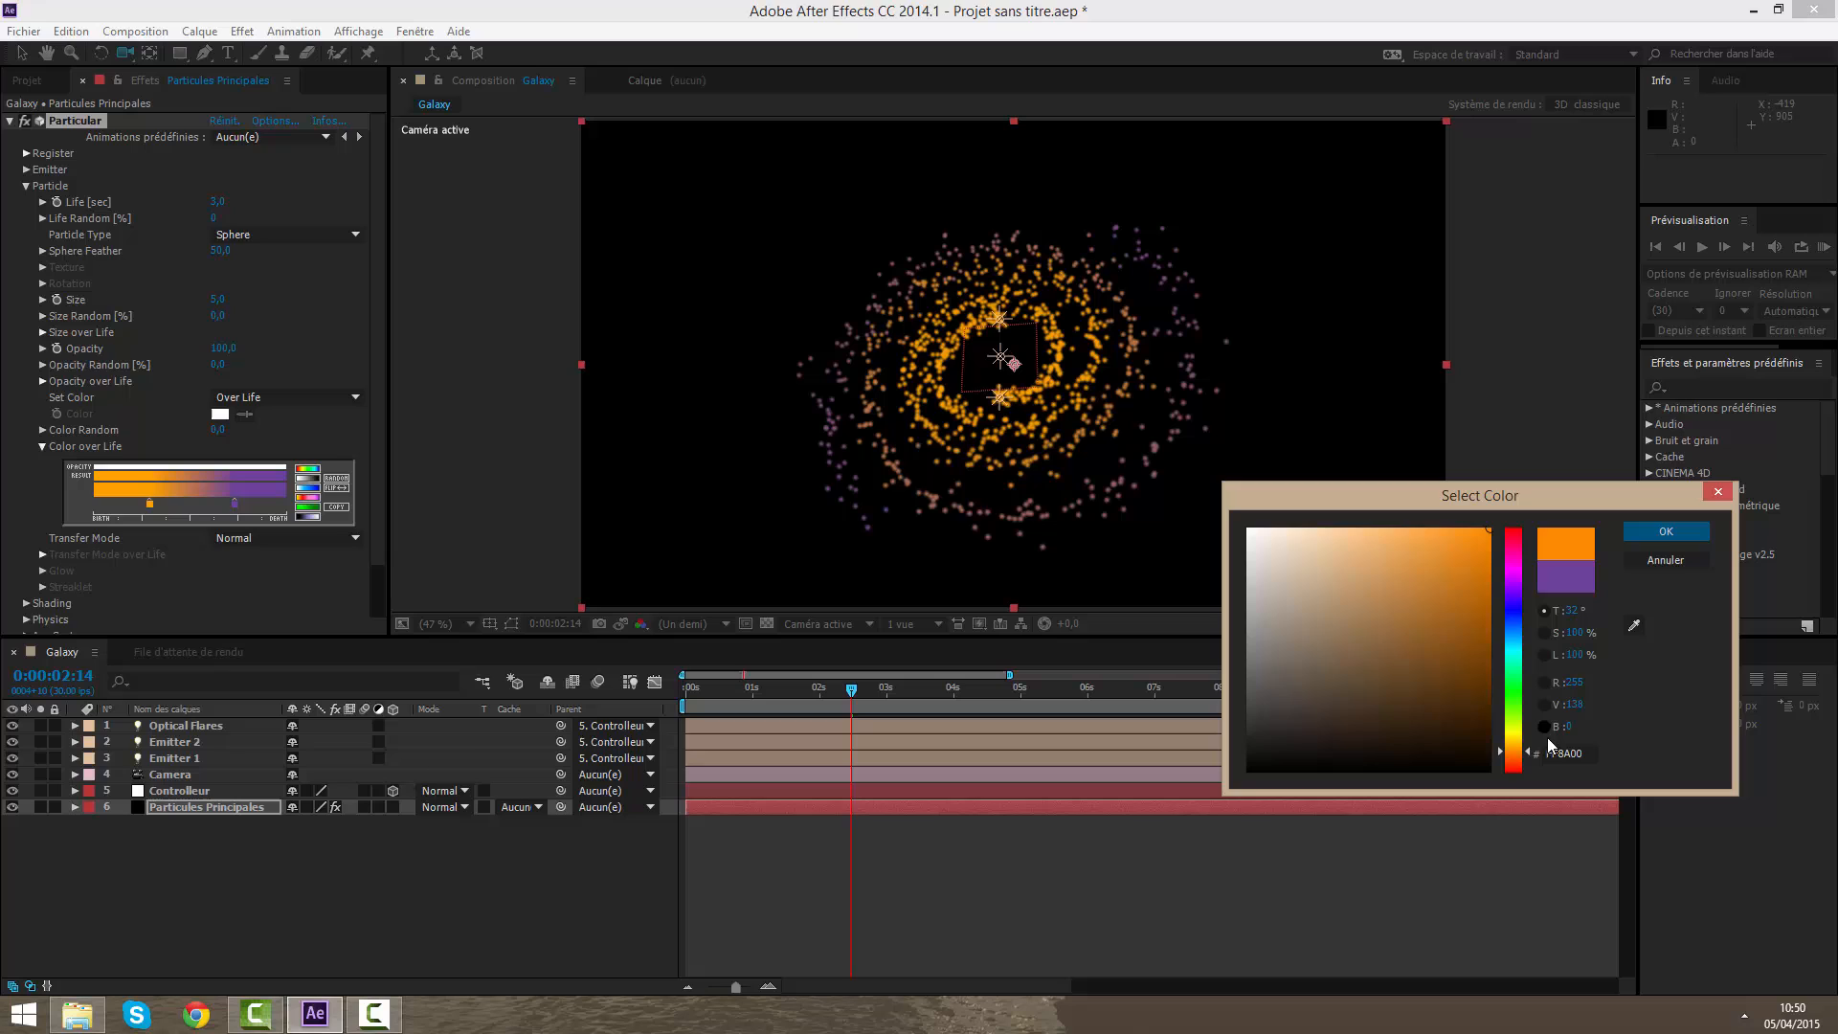
{"action": "left_click", "coordinate": [1497, 754]}
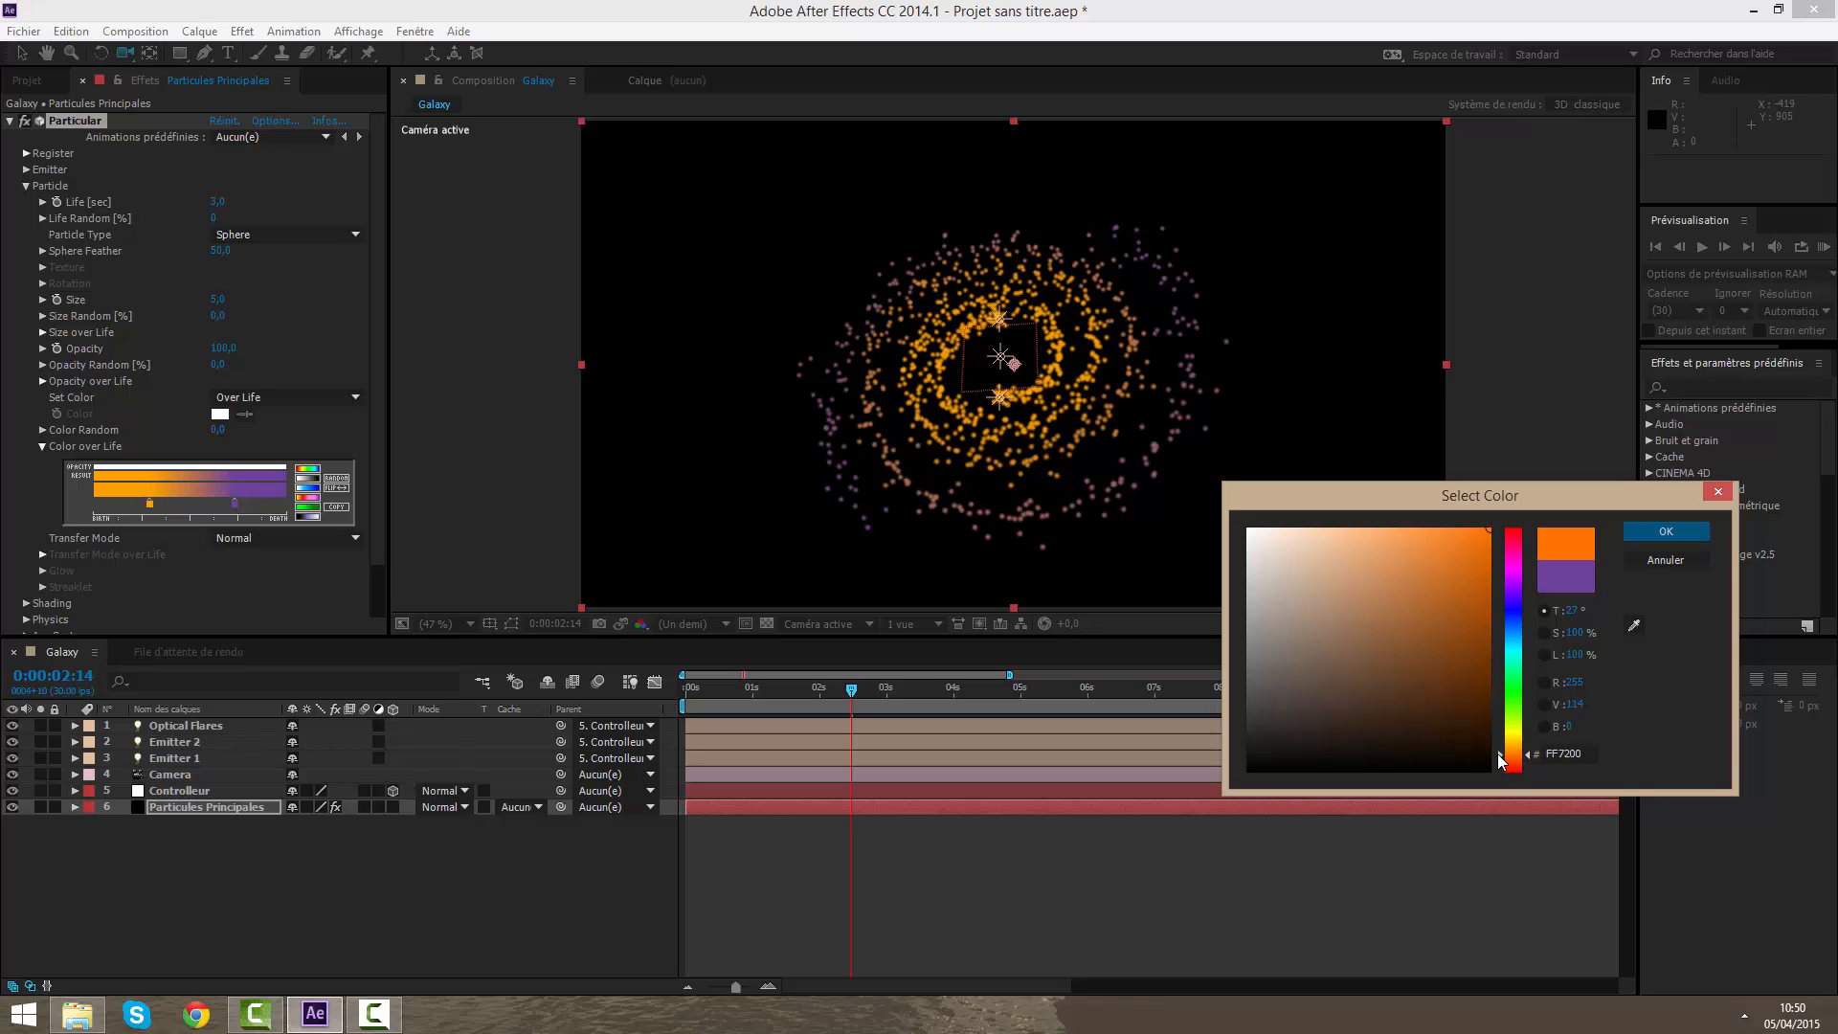
{"action": "left_click", "coordinate": [1663, 531]}
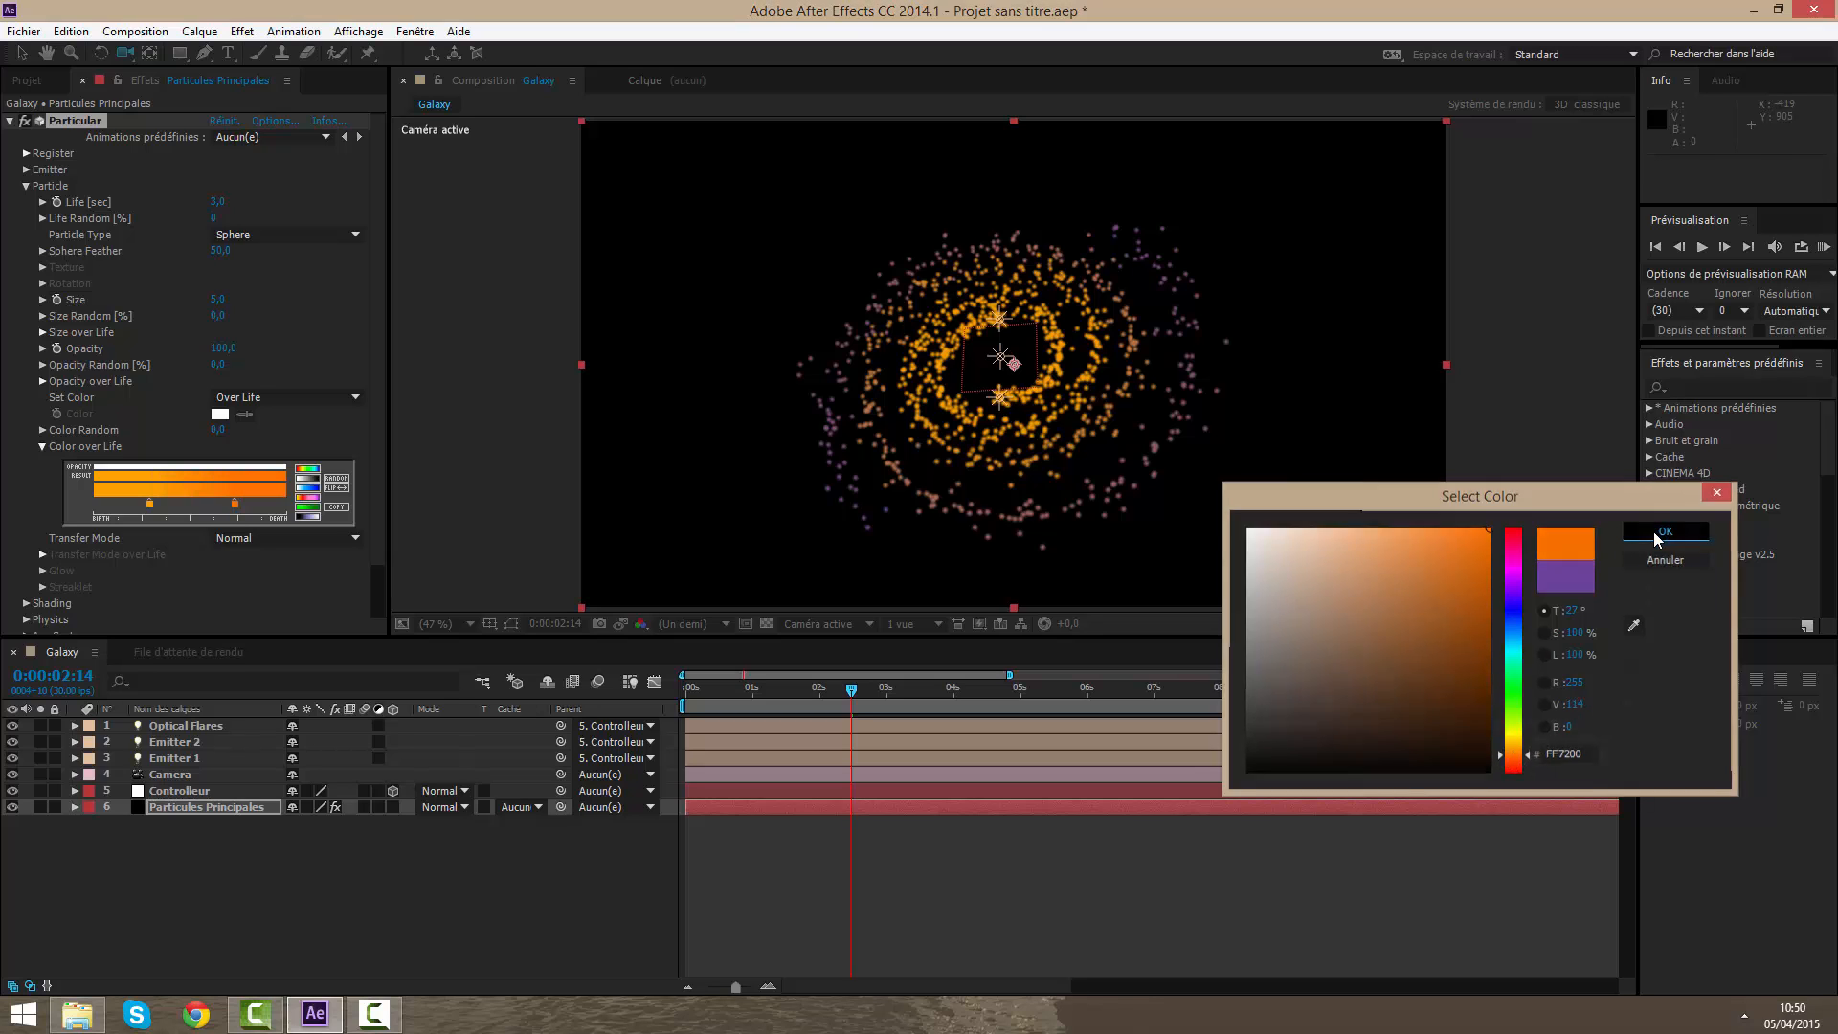
Step: Lighten the amber first stop of the Color over Life gradient to FFC45E
{"action": "double_click", "coordinate": [151, 504]}
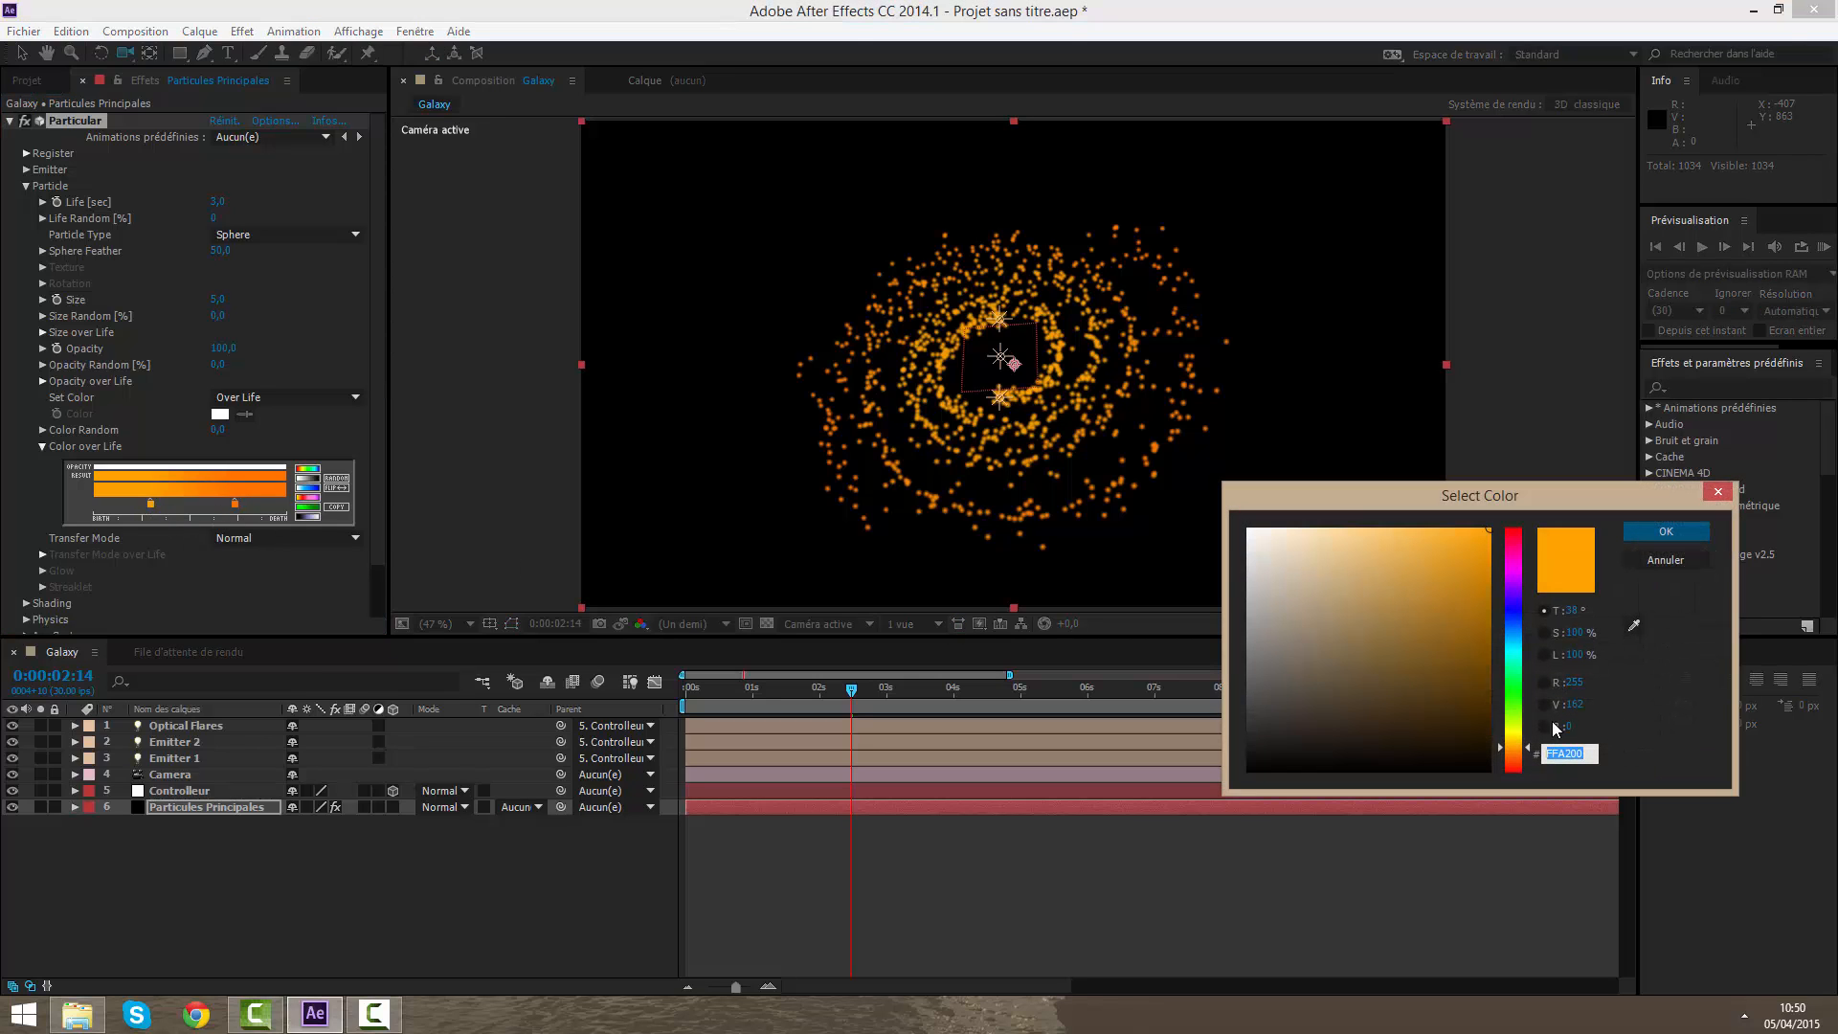
{"action": "left_click", "coordinate": [1407, 550]}
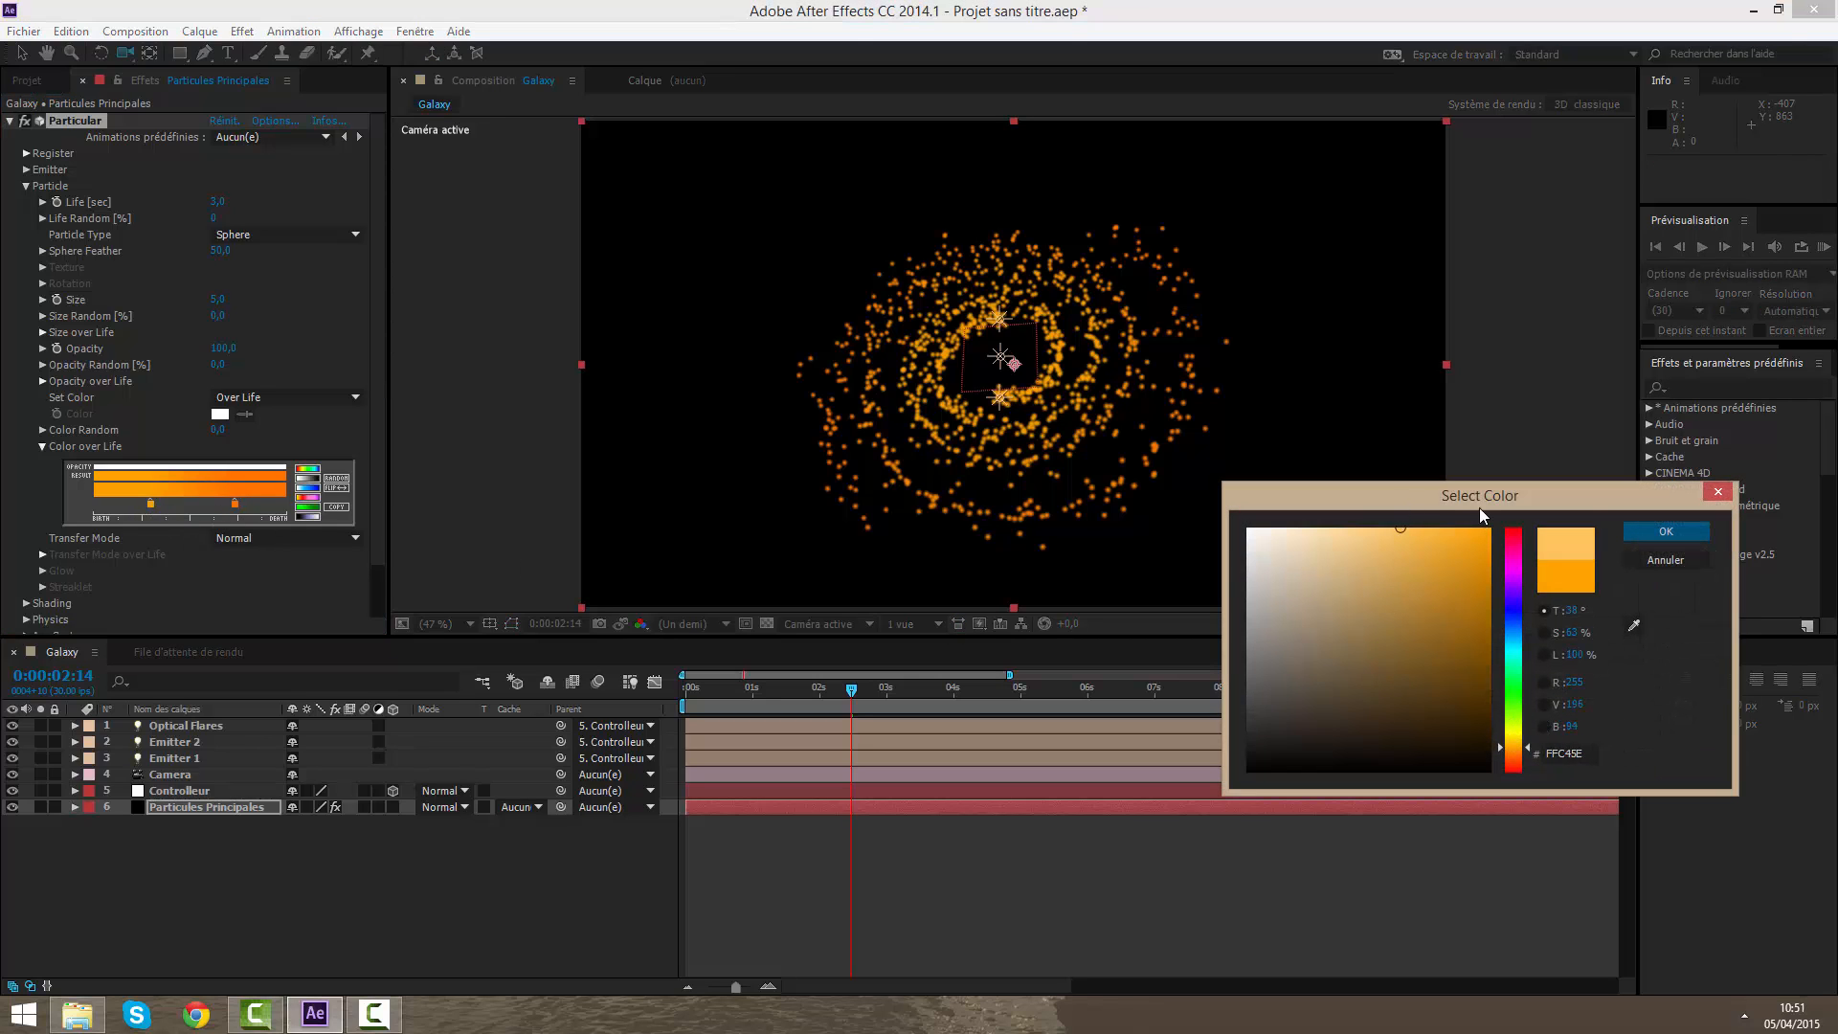
{"action": "left_click", "coordinate": [1668, 534]}
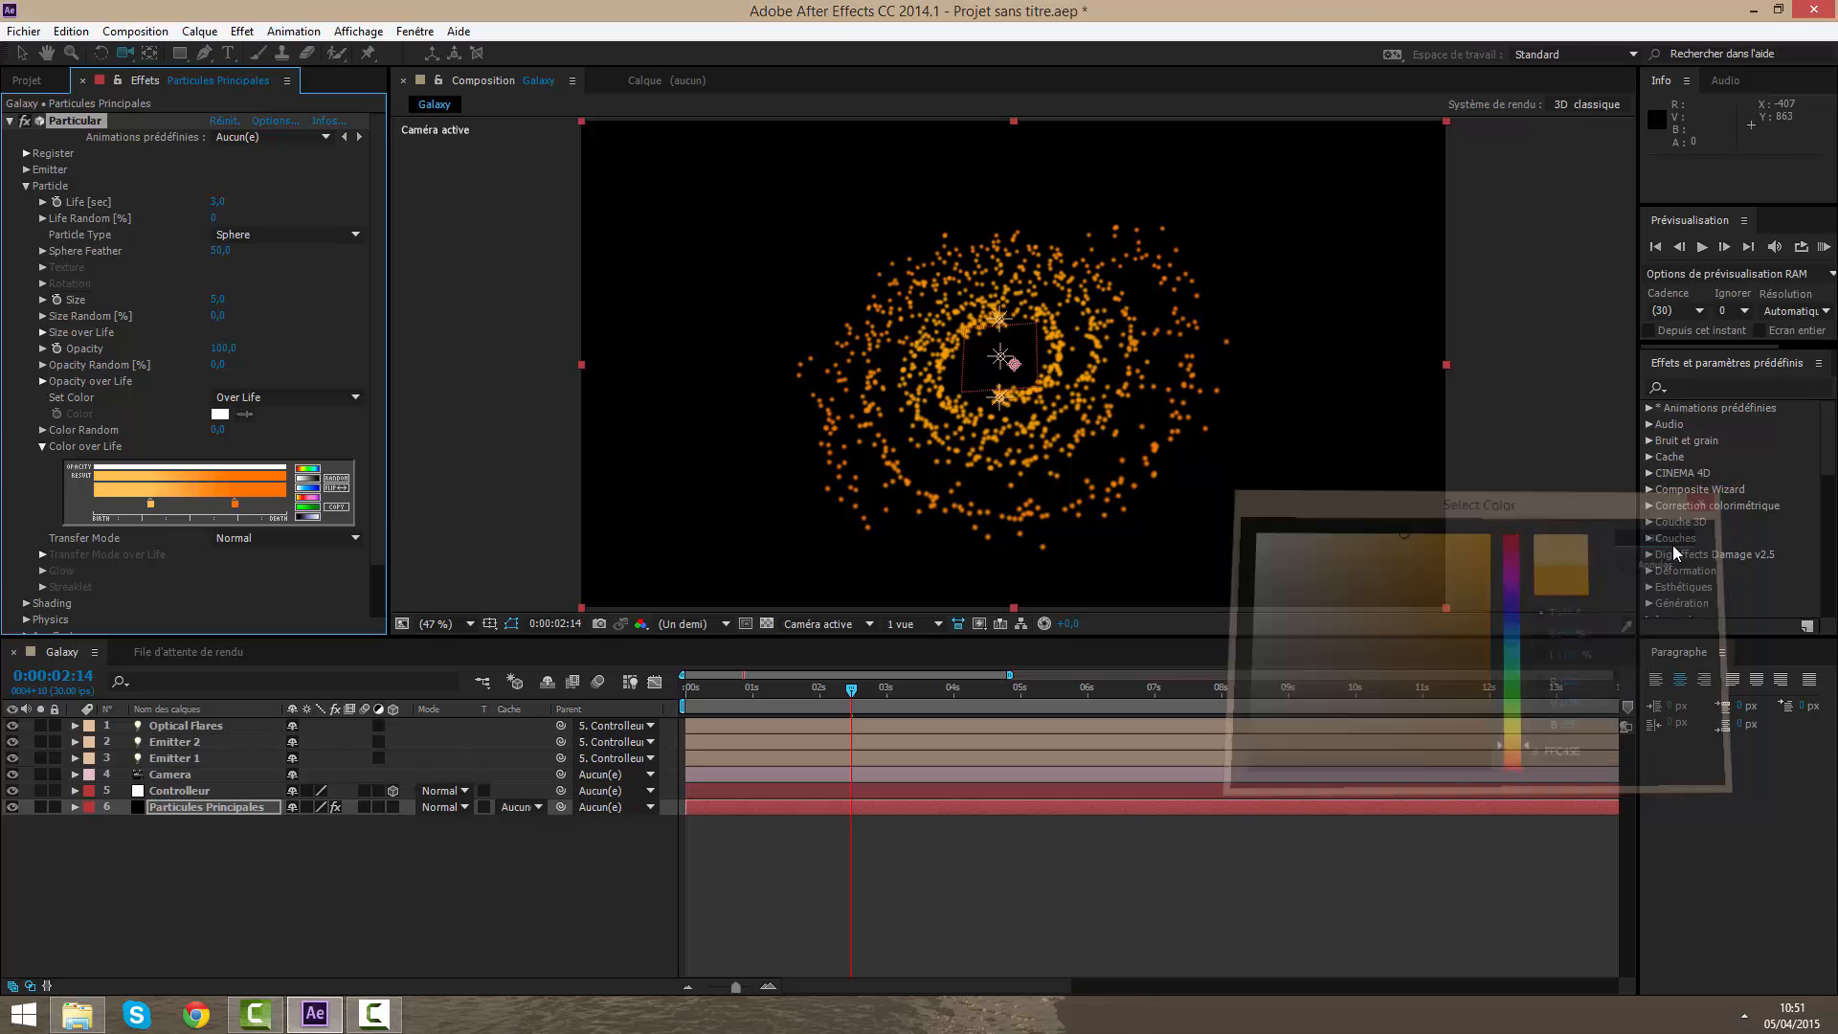
Step: Orbit the camera to a flatter view of the spiral, move the time indicator to 0:00:02:15 and select the Controlleur layer
{"action": "left_click", "coordinate": [1374, 869]}
{"action": "left_click_drag", "start_coordinate": [958, 450], "coordinate": [991, 411]}
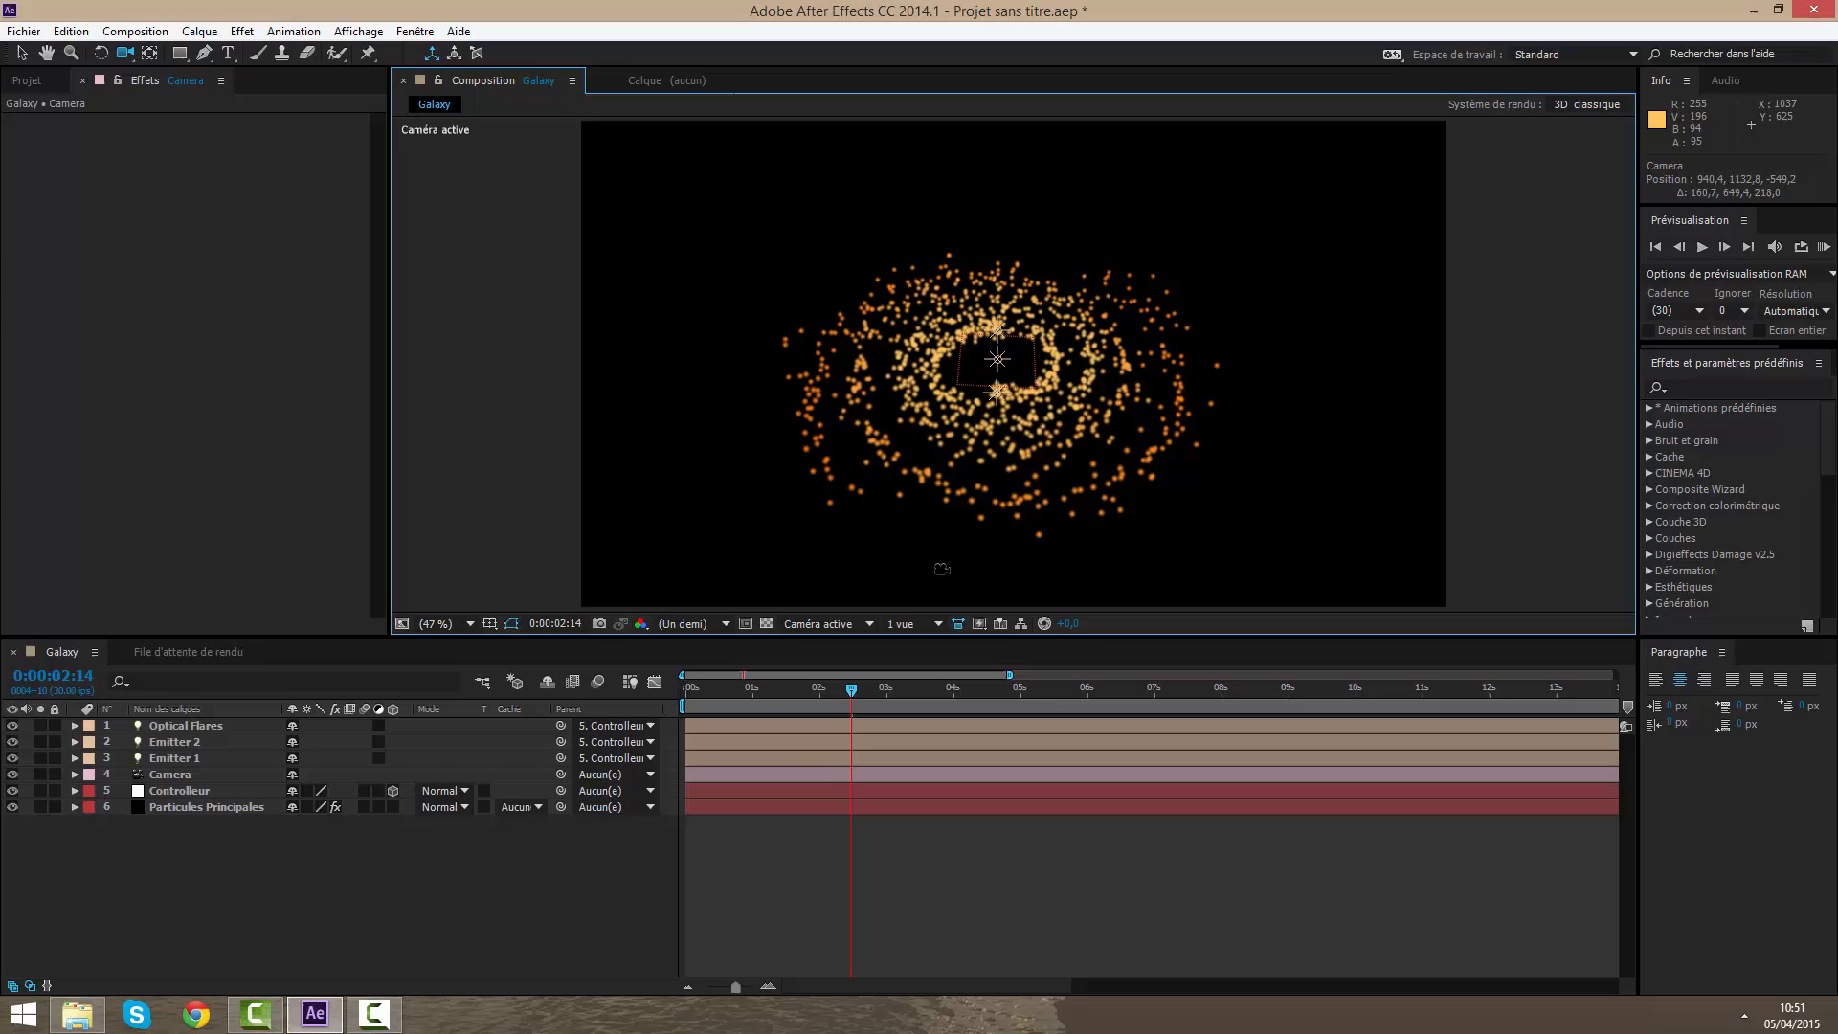
{"action": "left_click", "coordinate": [851, 689]}
{"action": "left_click", "coordinate": [182, 789]}
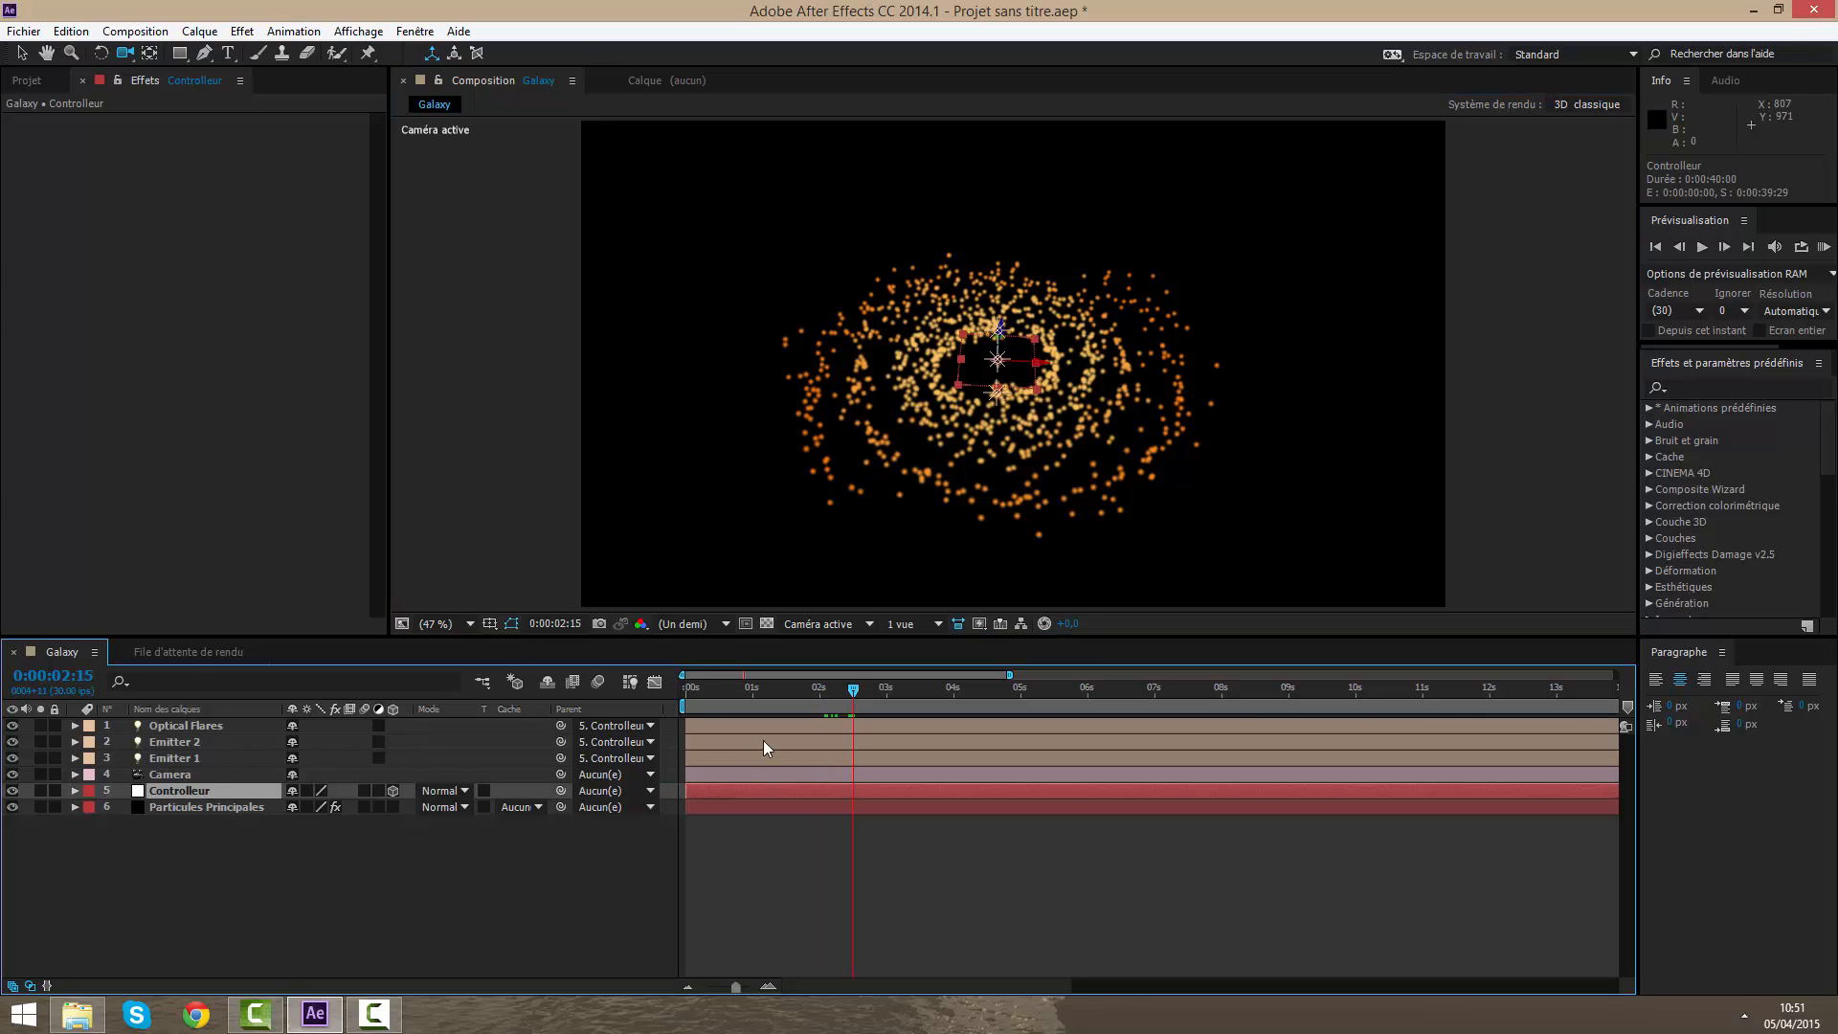
Step: Import Ciel étoilé.jpg into the project from the Images > Divers > Utilitaires folder
{"action": "left_click", "coordinate": [29, 80]}
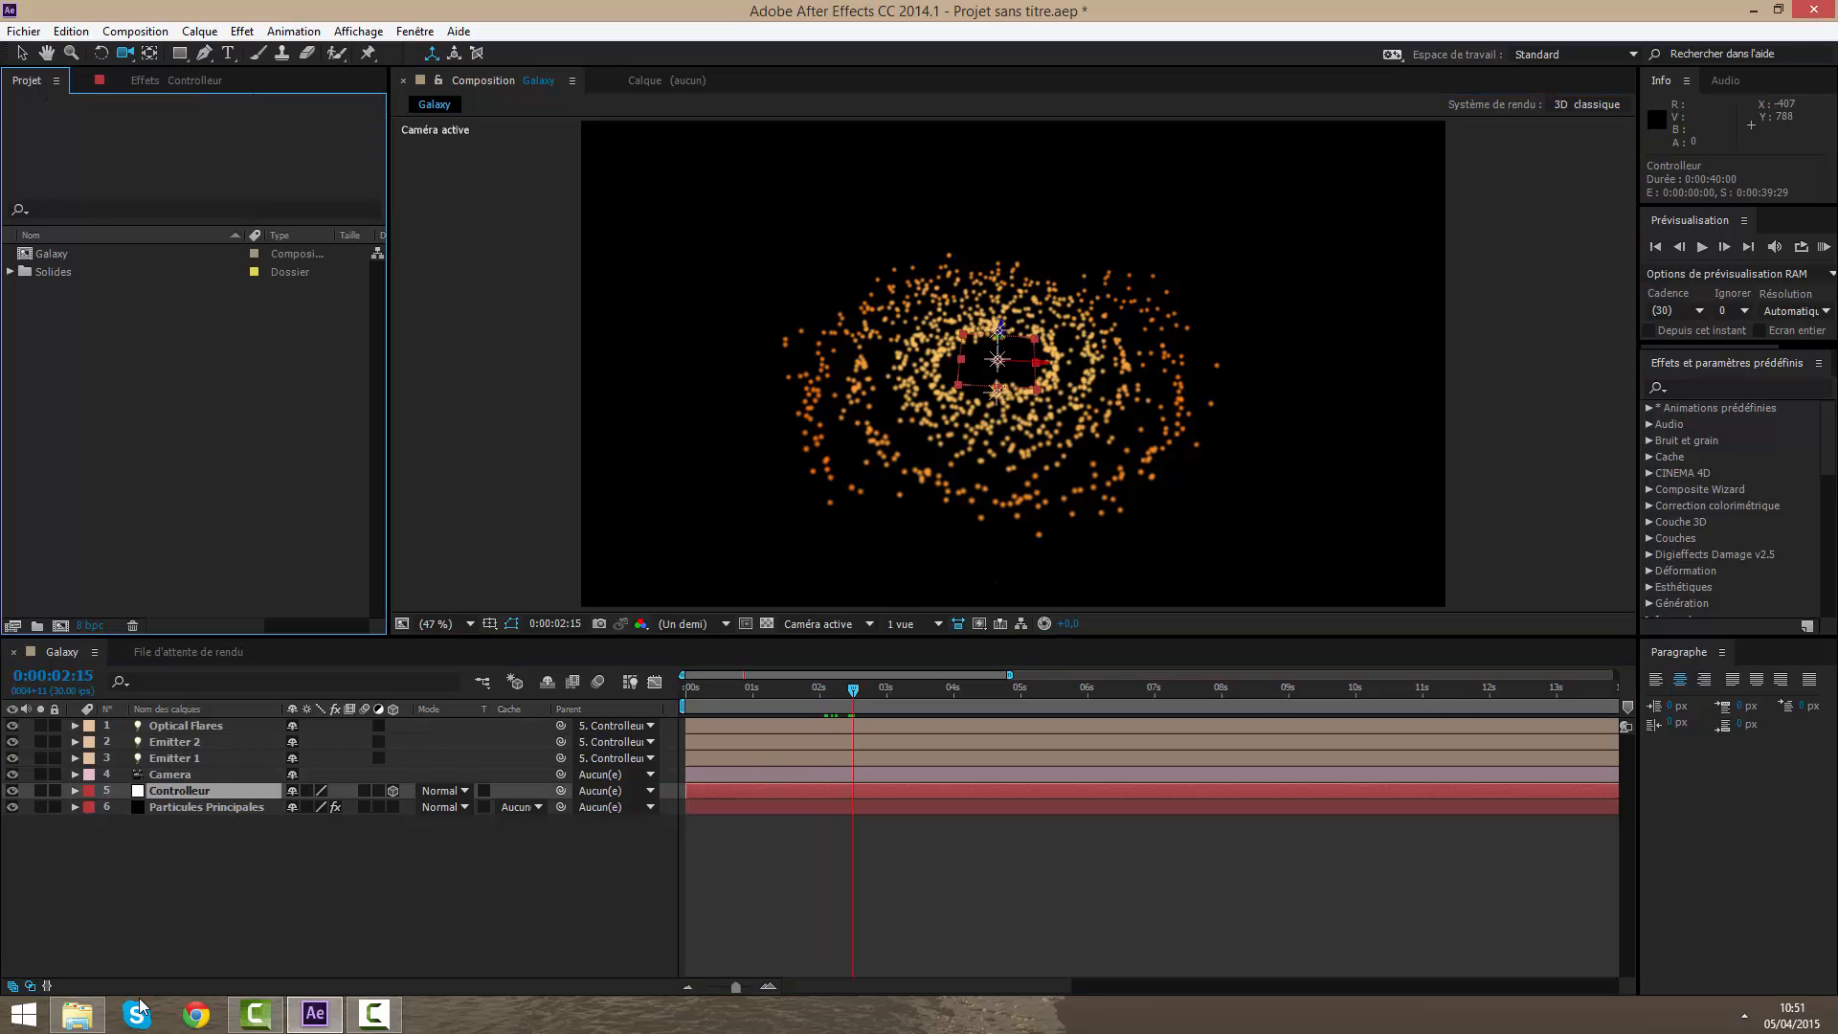
{"action": "left_click", "coordinate": [76, 1013]}
{"action": "left_click", "coordinate": [395, 366]}
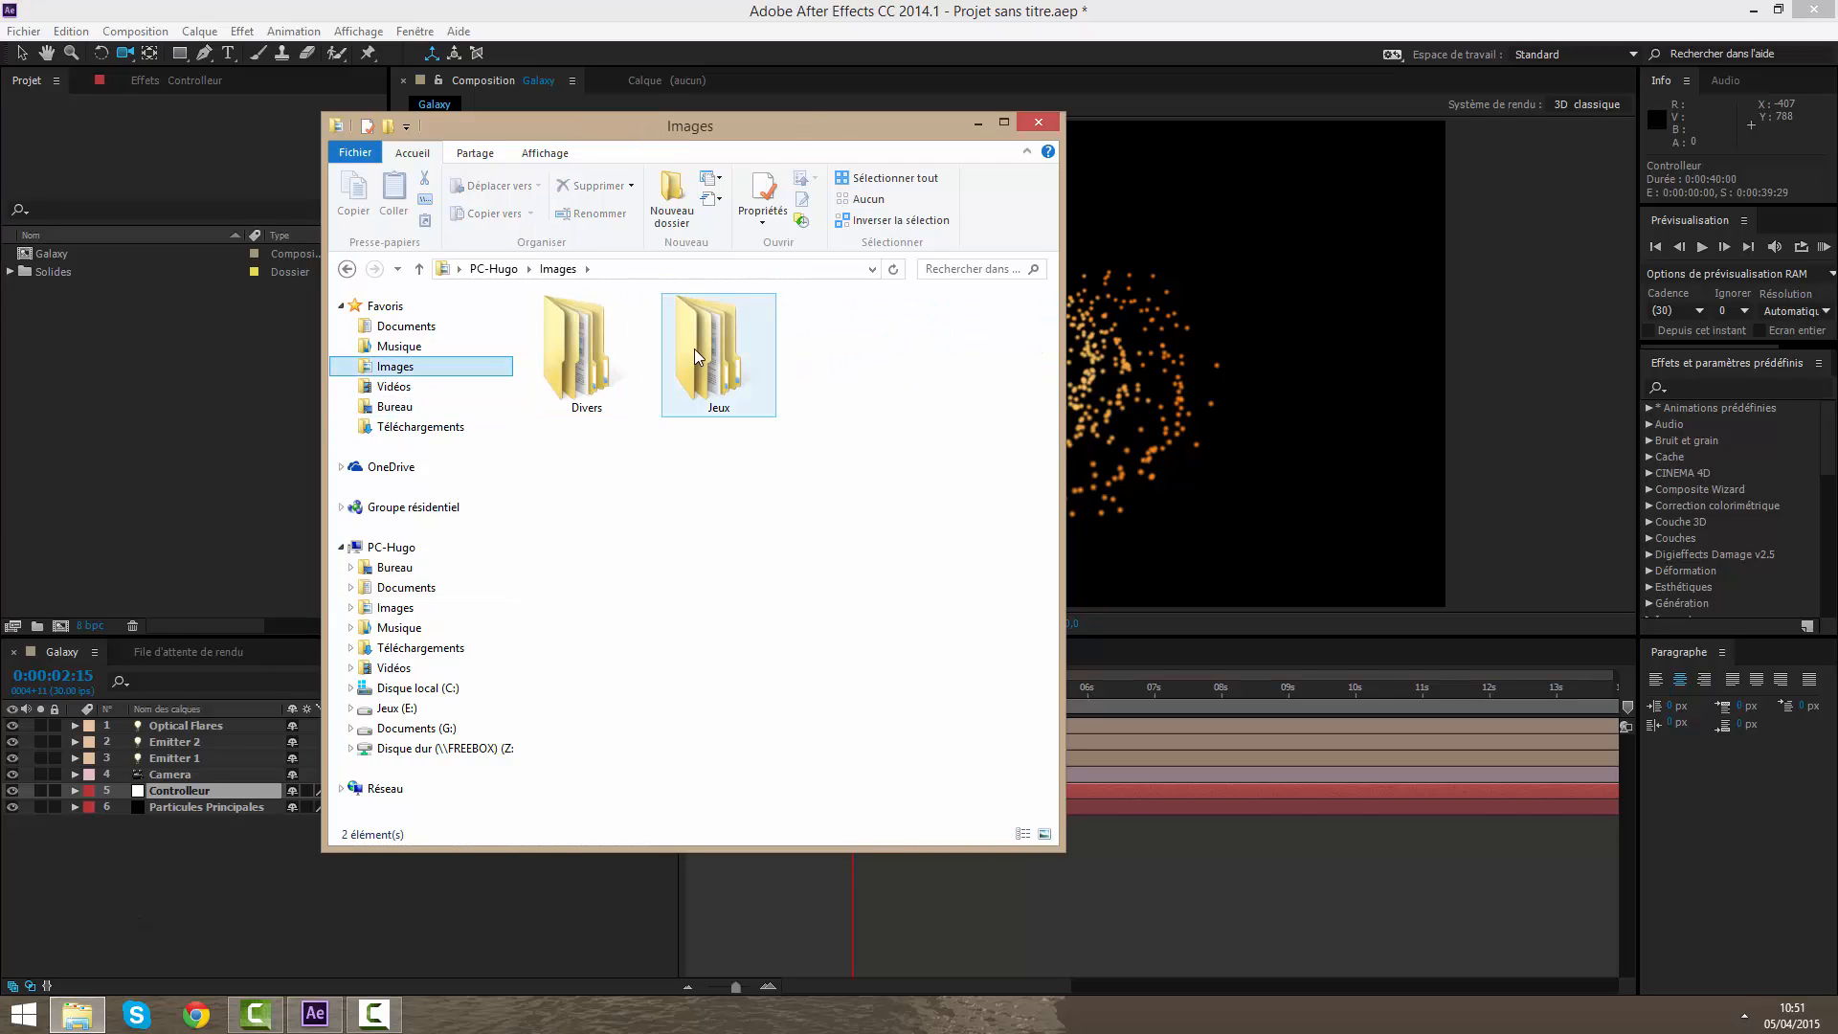
{"action": "double_click", "coordinate": [640, 376]}
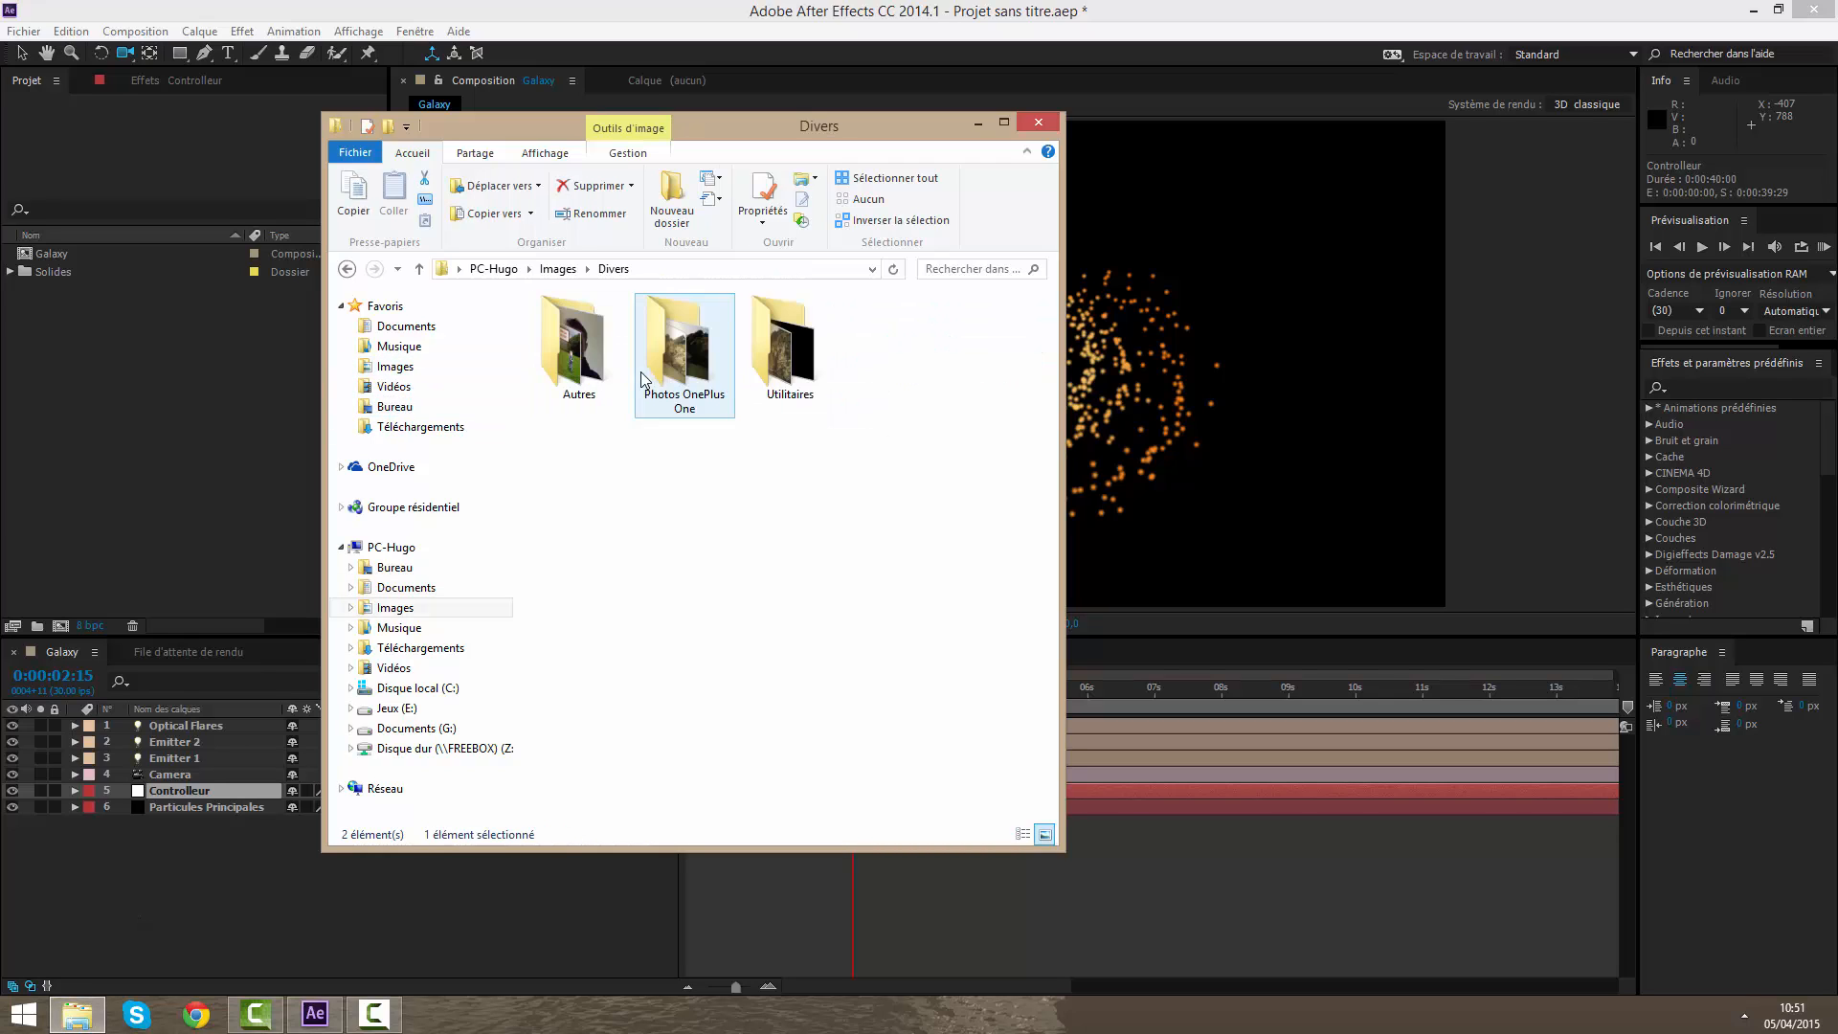
{"action": "double_click", "coordinate": [756, 383]}
{"action": "left_click_drag", "start_coordinate": [686, 341], "coordinate": [56, 320]}
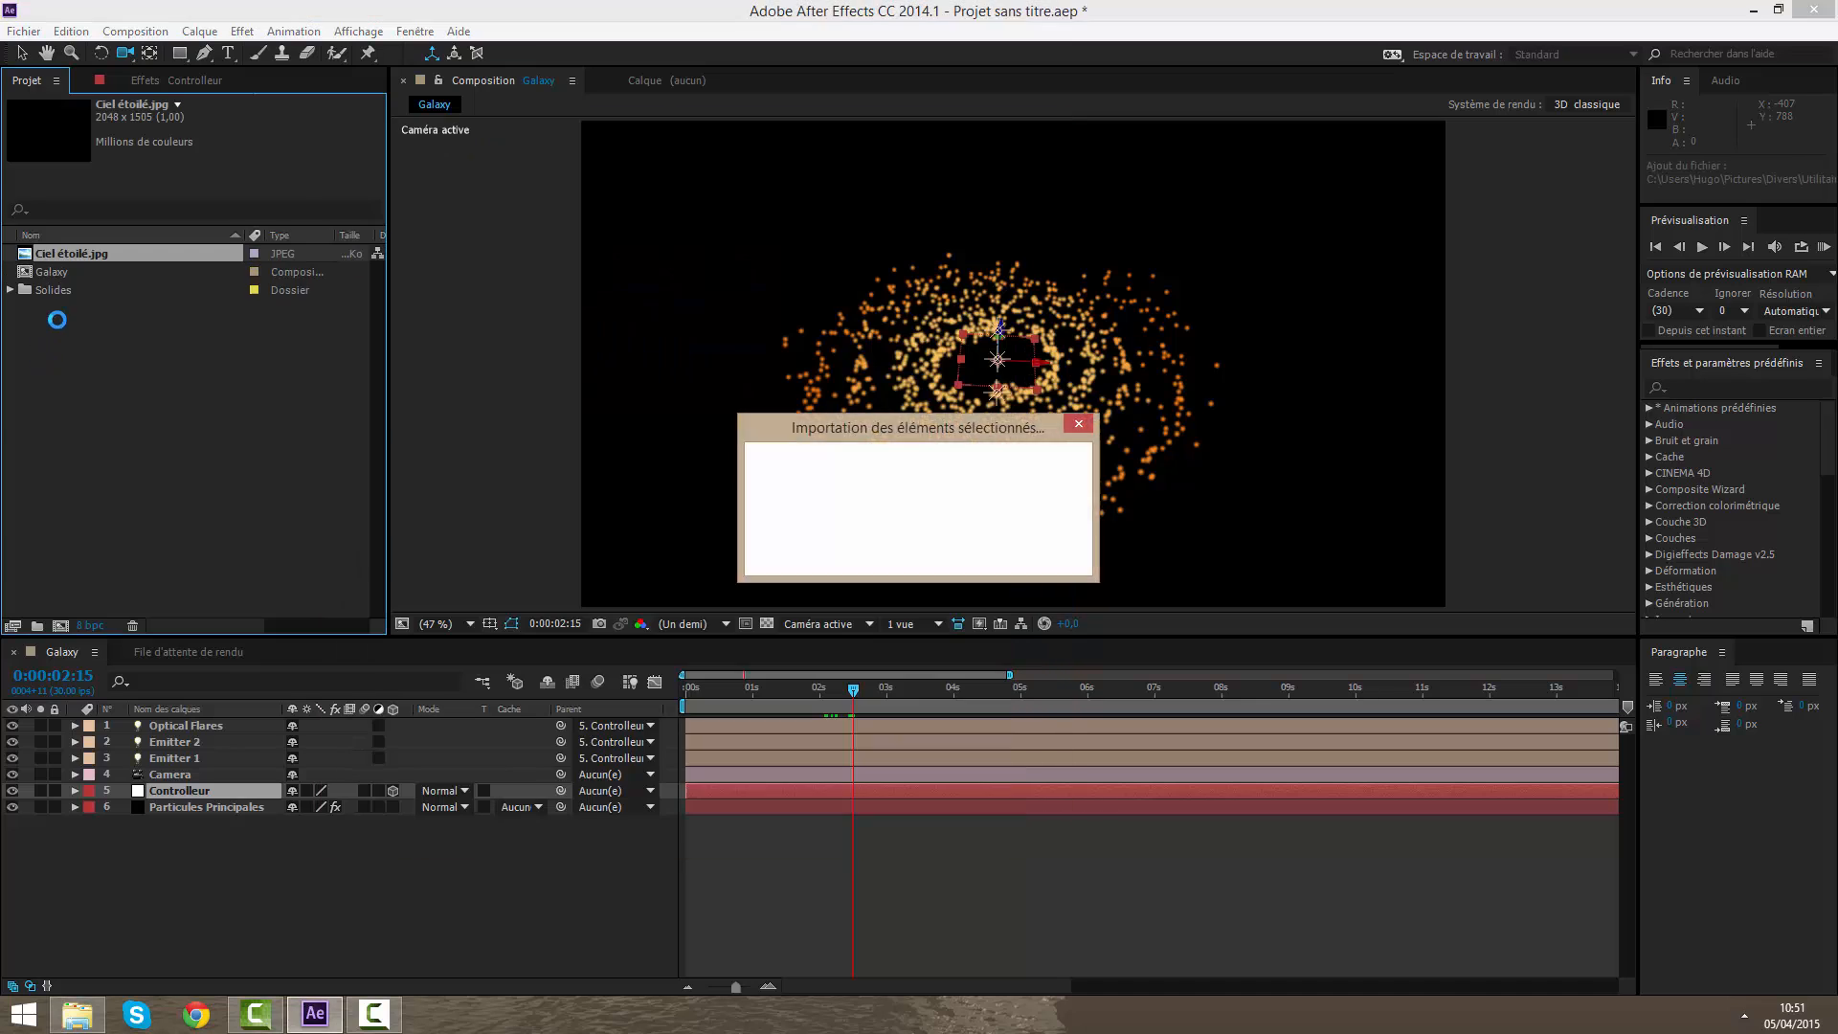
Step: Add Ciel étoilé.jpg beneath all layers of the Galaxy composition and lower its opacity to 33%
{"action": "left_click_drag", "start_coordinate": [71, 256], "coordinate": [745, 824]}
{"action": "scroll", "coordinate": [877, 541], "scroll_direction": "down", "scroll_amount": 2}
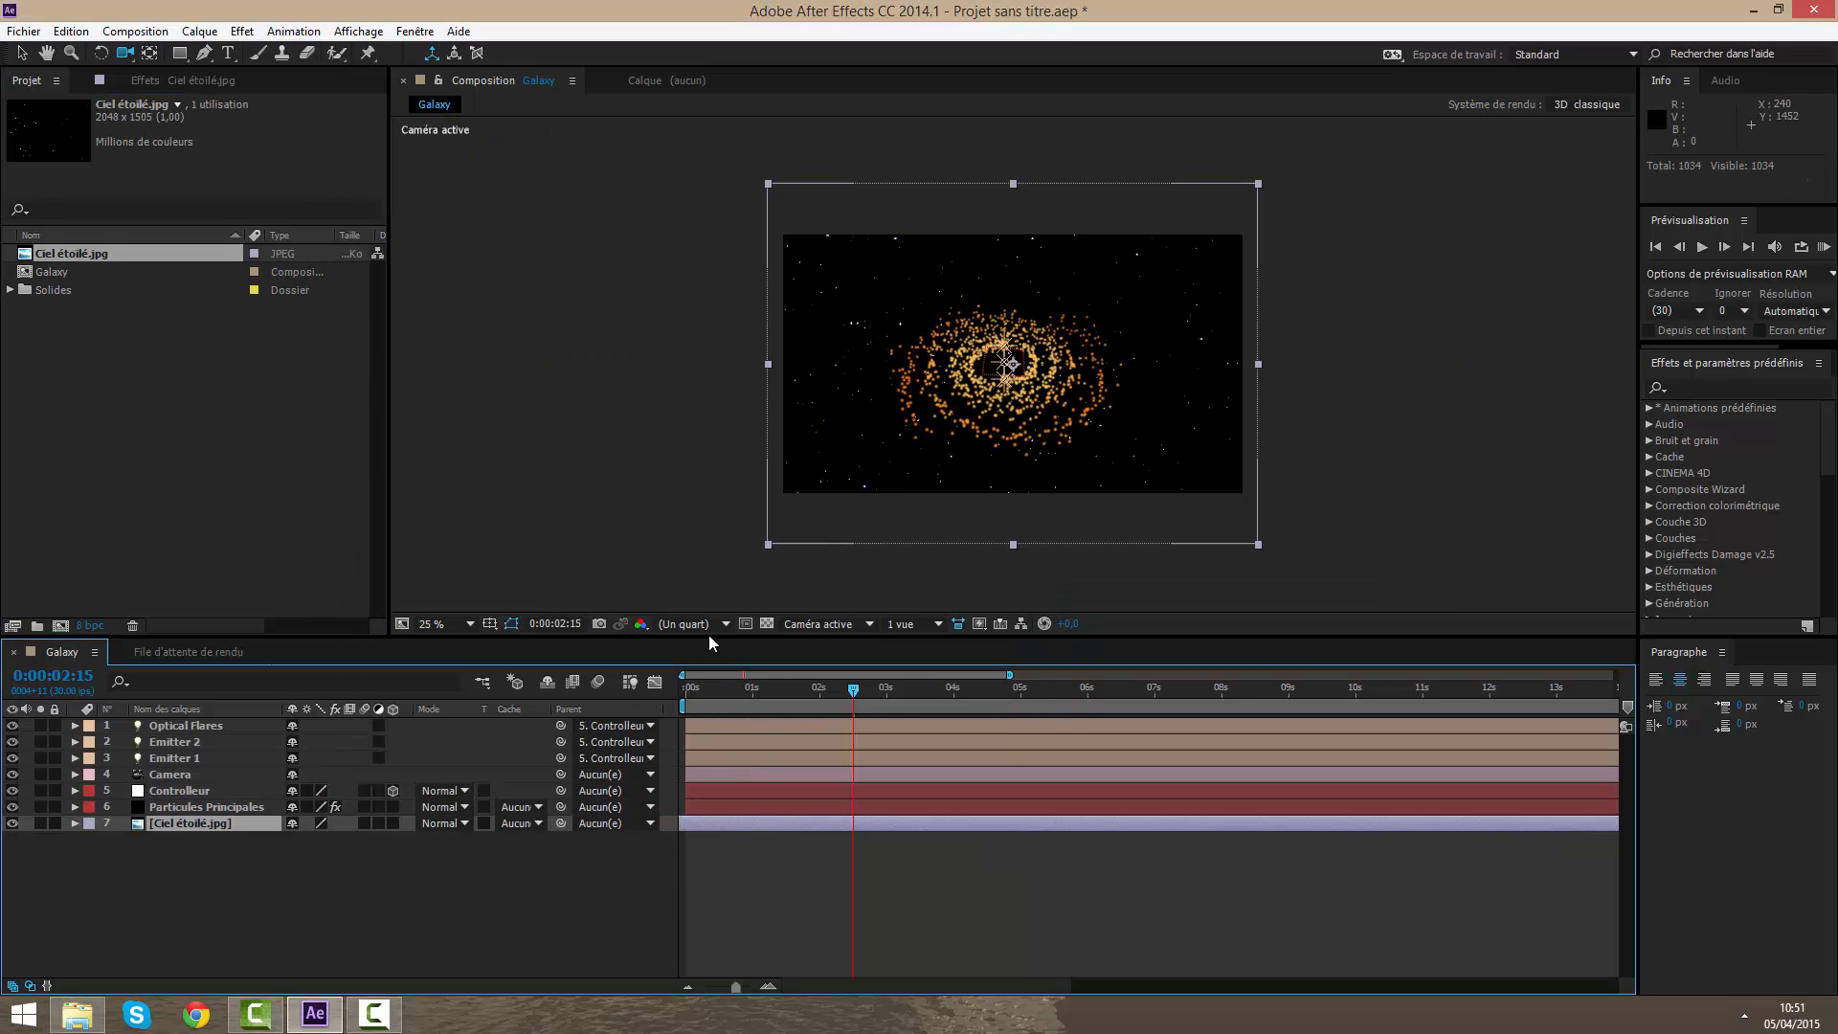
{"action": "key", "text": "t"}
{"action": "left_click_drag", "start_coordinate": [293, 840], "coordinate": [229, 840]}
{"action": "left_click", "coordinate": [802, 914]}
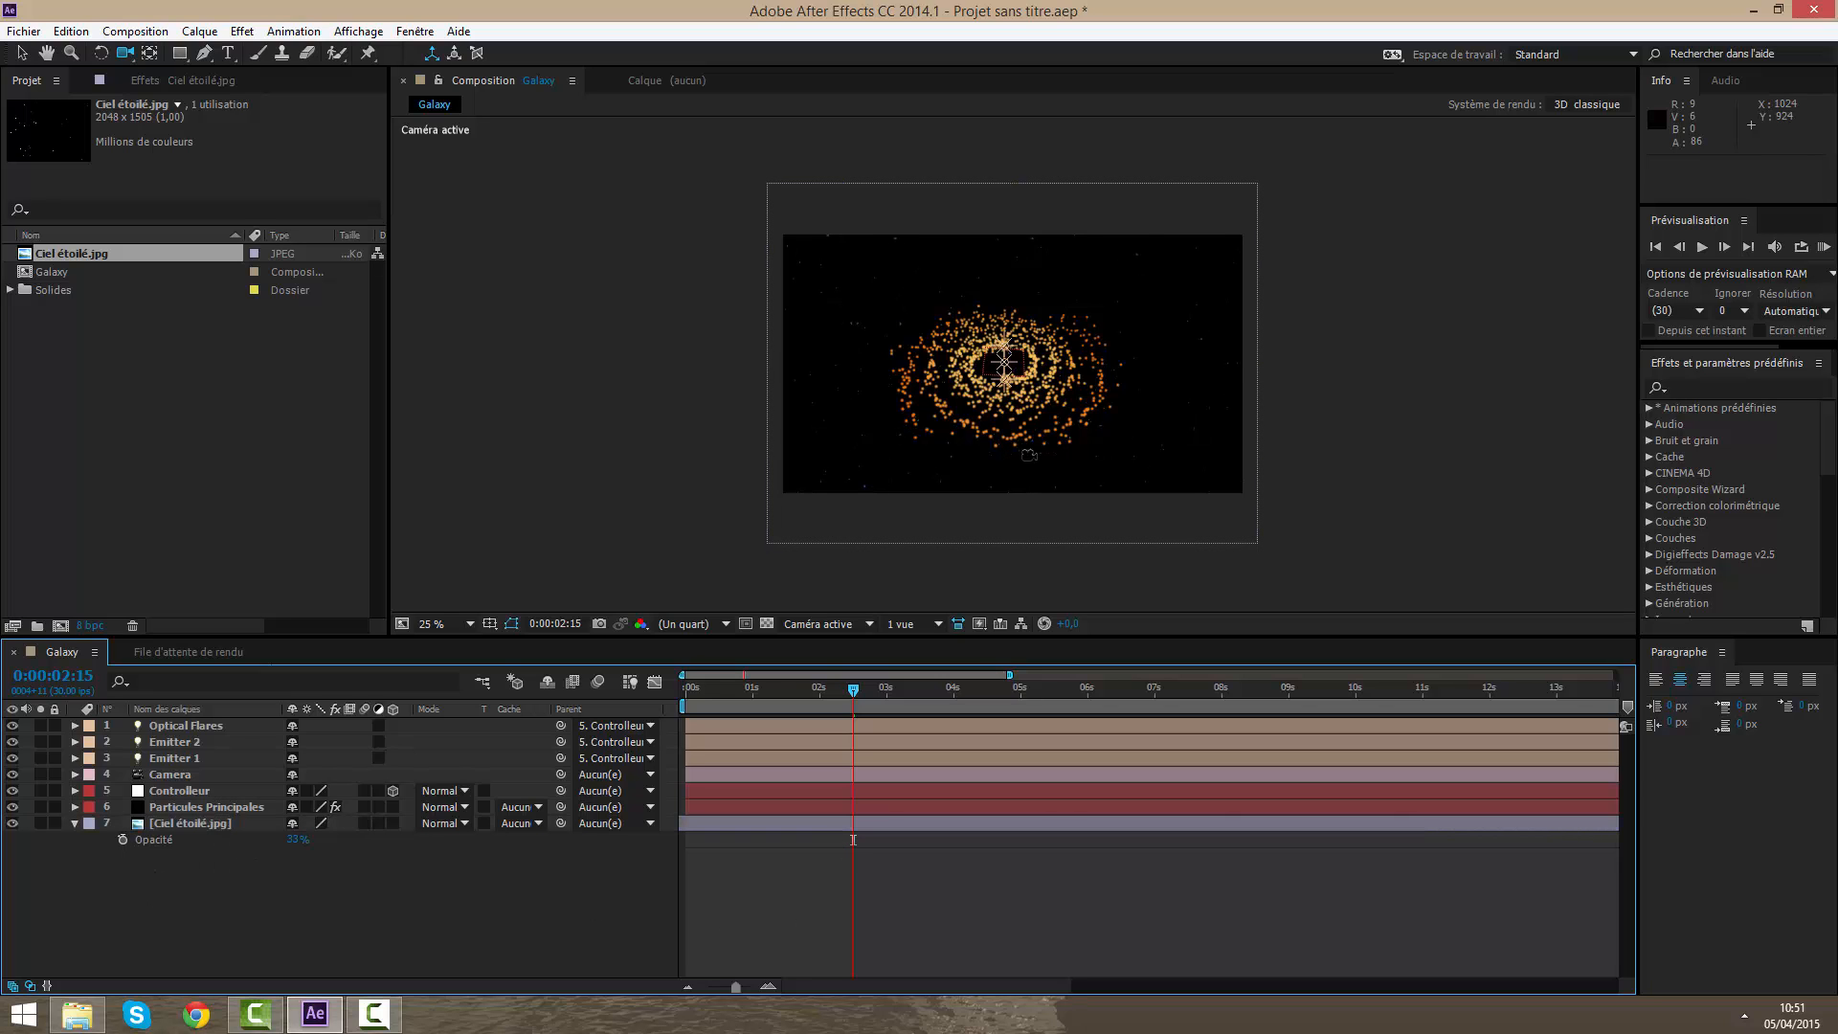
Step: Orbit the camera to a tilted view of the spiral and fit the composition to the viewer
{"action": "left_click_drag", "start_coordinate": [1023, 448], "coordinate": [954, 553]}
{"action": "left_click", "coordinate": [439, 626]}
{"action": "left_click", "coordinate": [463, 644]}
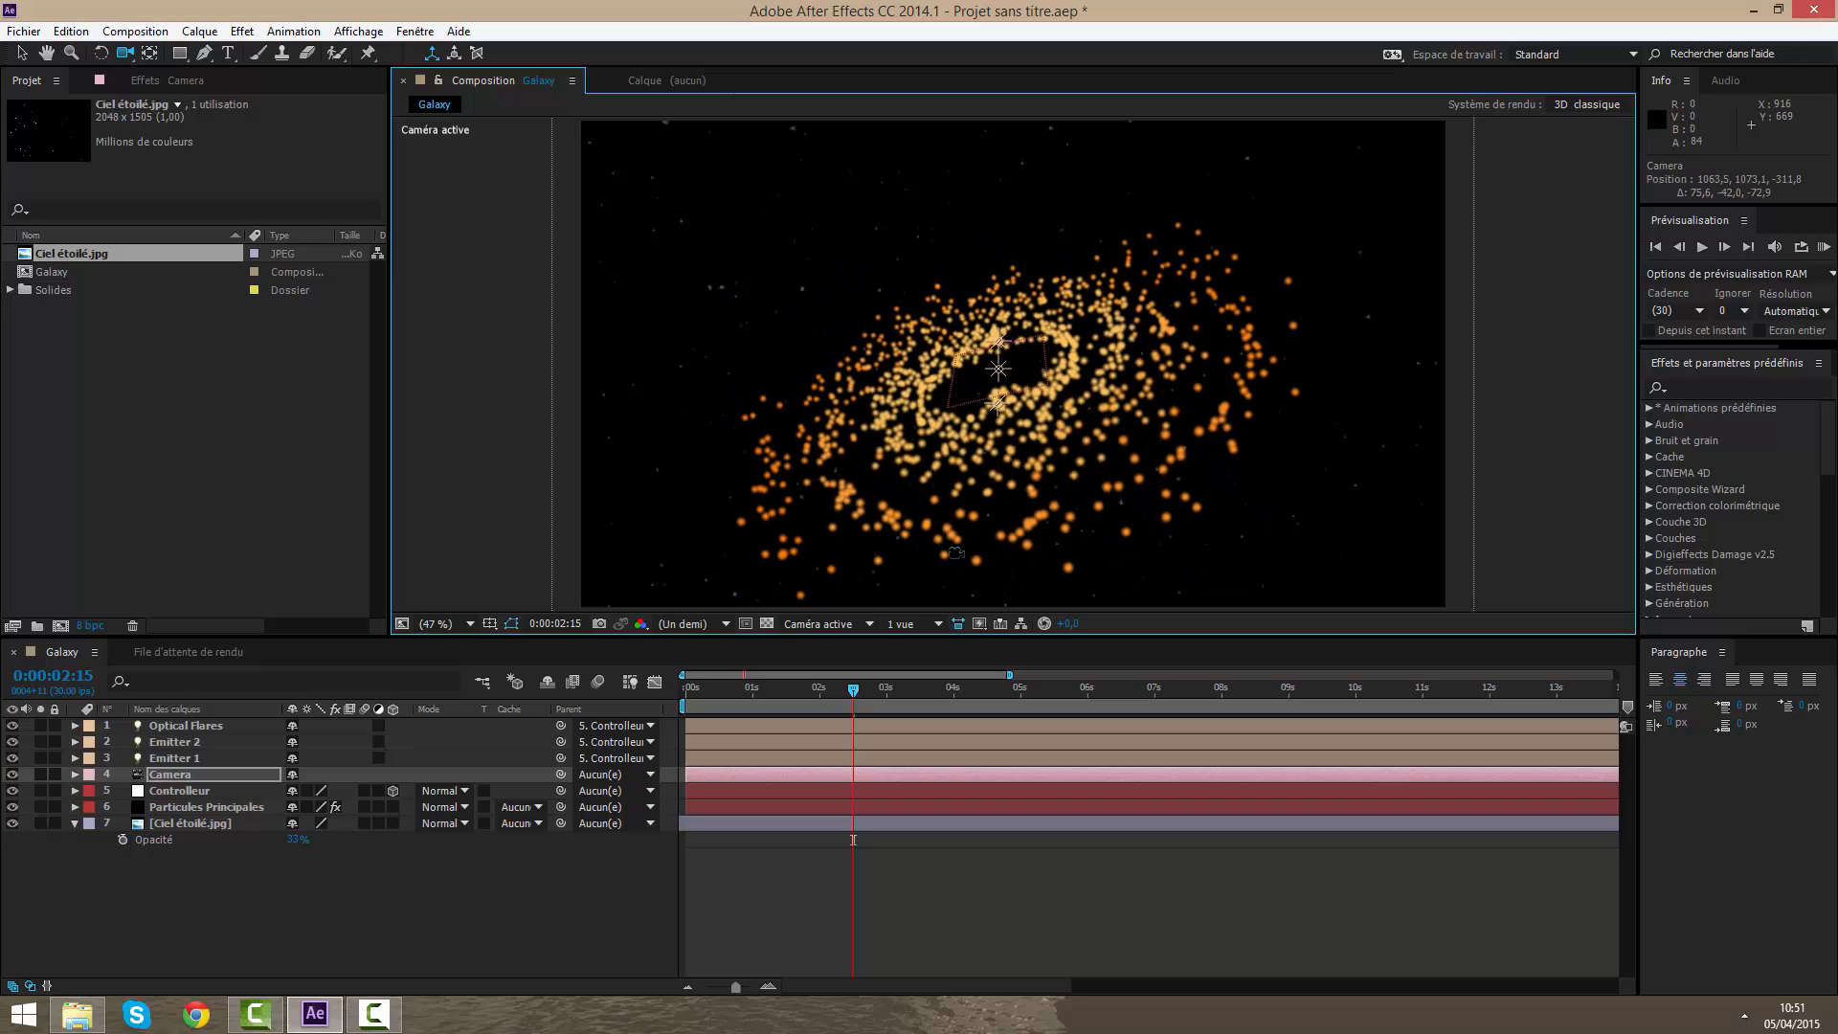
Step: Duplicate the Particules Principales layer and rename the copy Petites particules
{"action": "left_click", "coordinate": [75, 825]}
{"action": "left_click", "coordinate": [239, 808]}
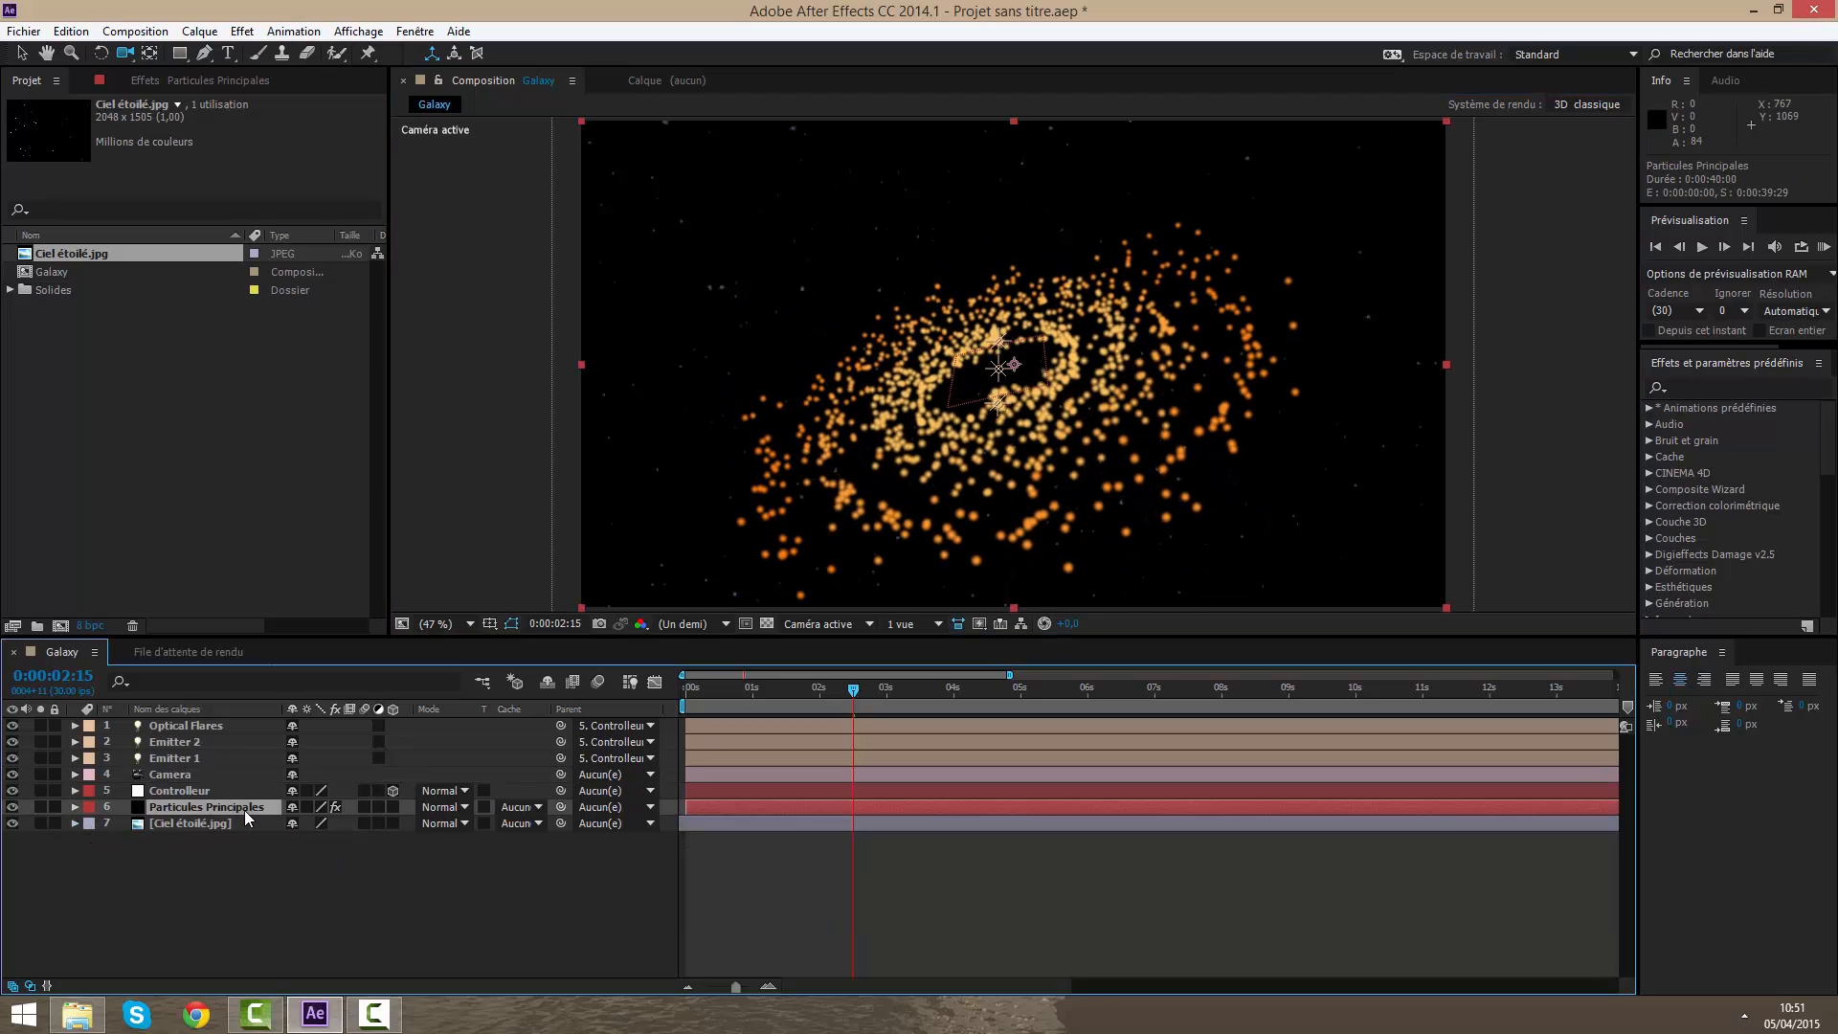
{"action": "left_click", "coordinate": [21, 55]}
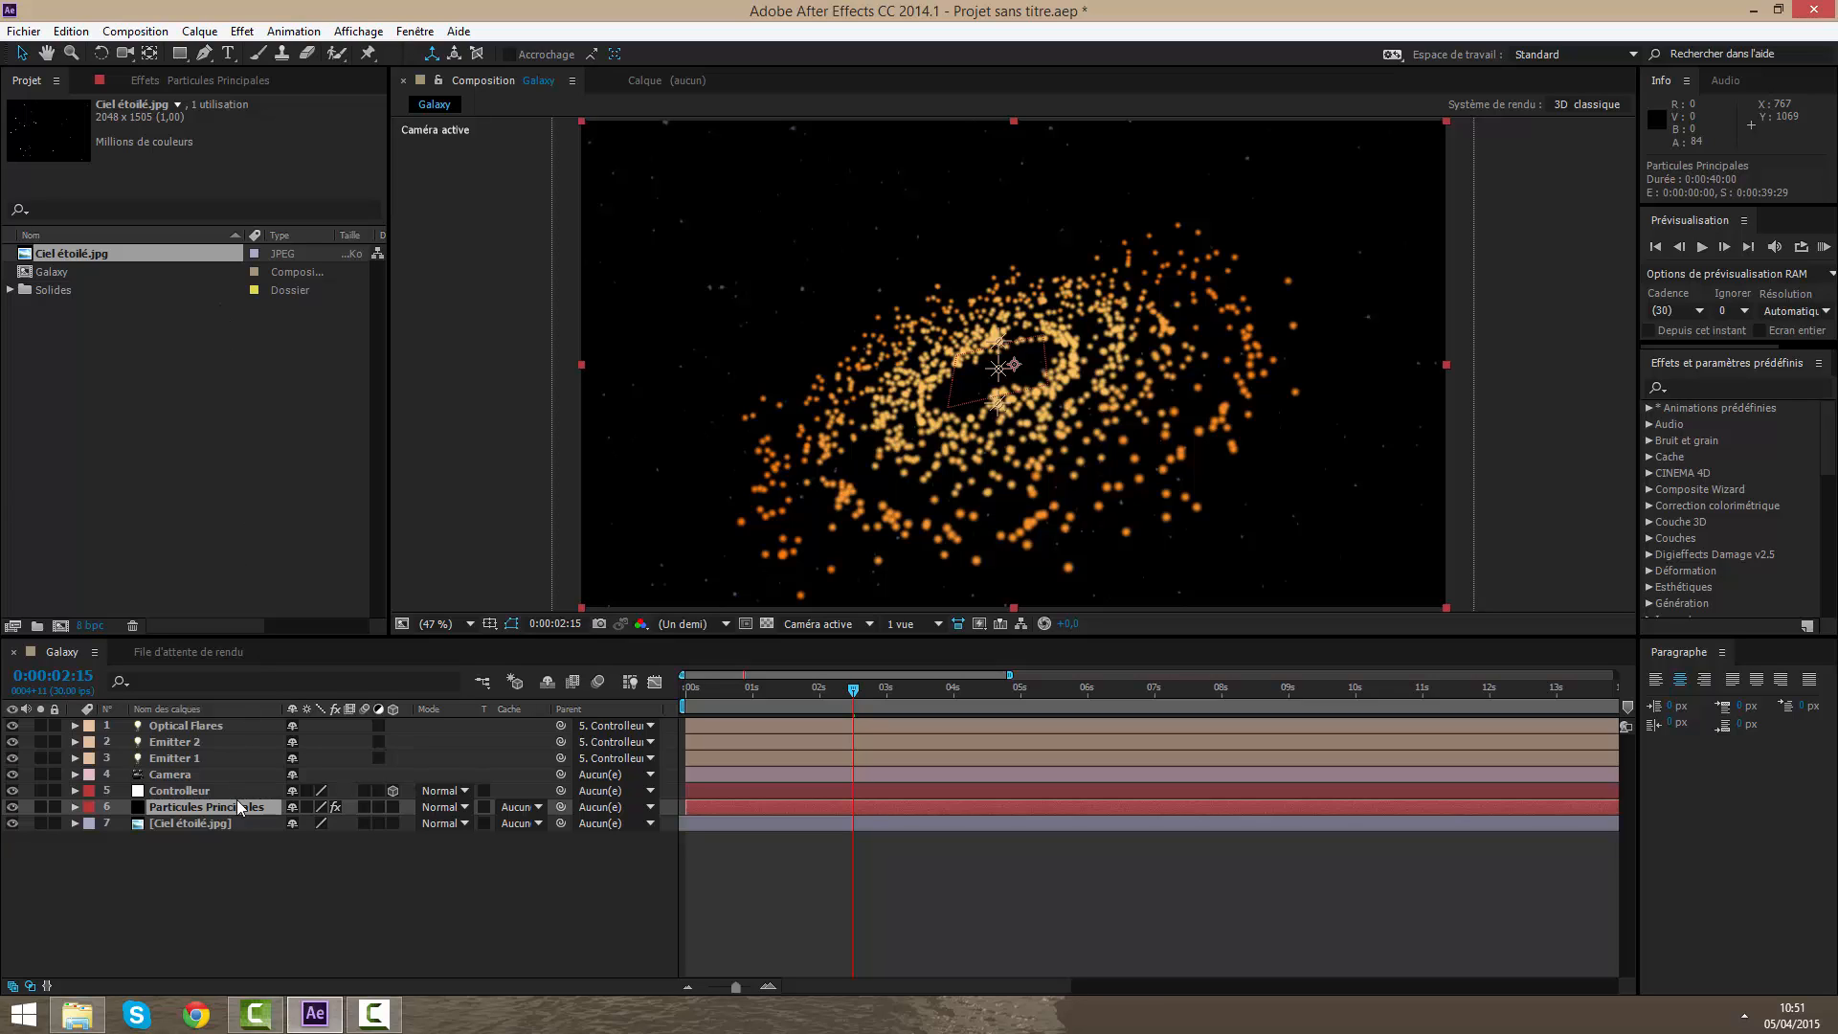
{"action": "key", "text": "ctrl+d"}
{"action": "key", "text": "Return"}
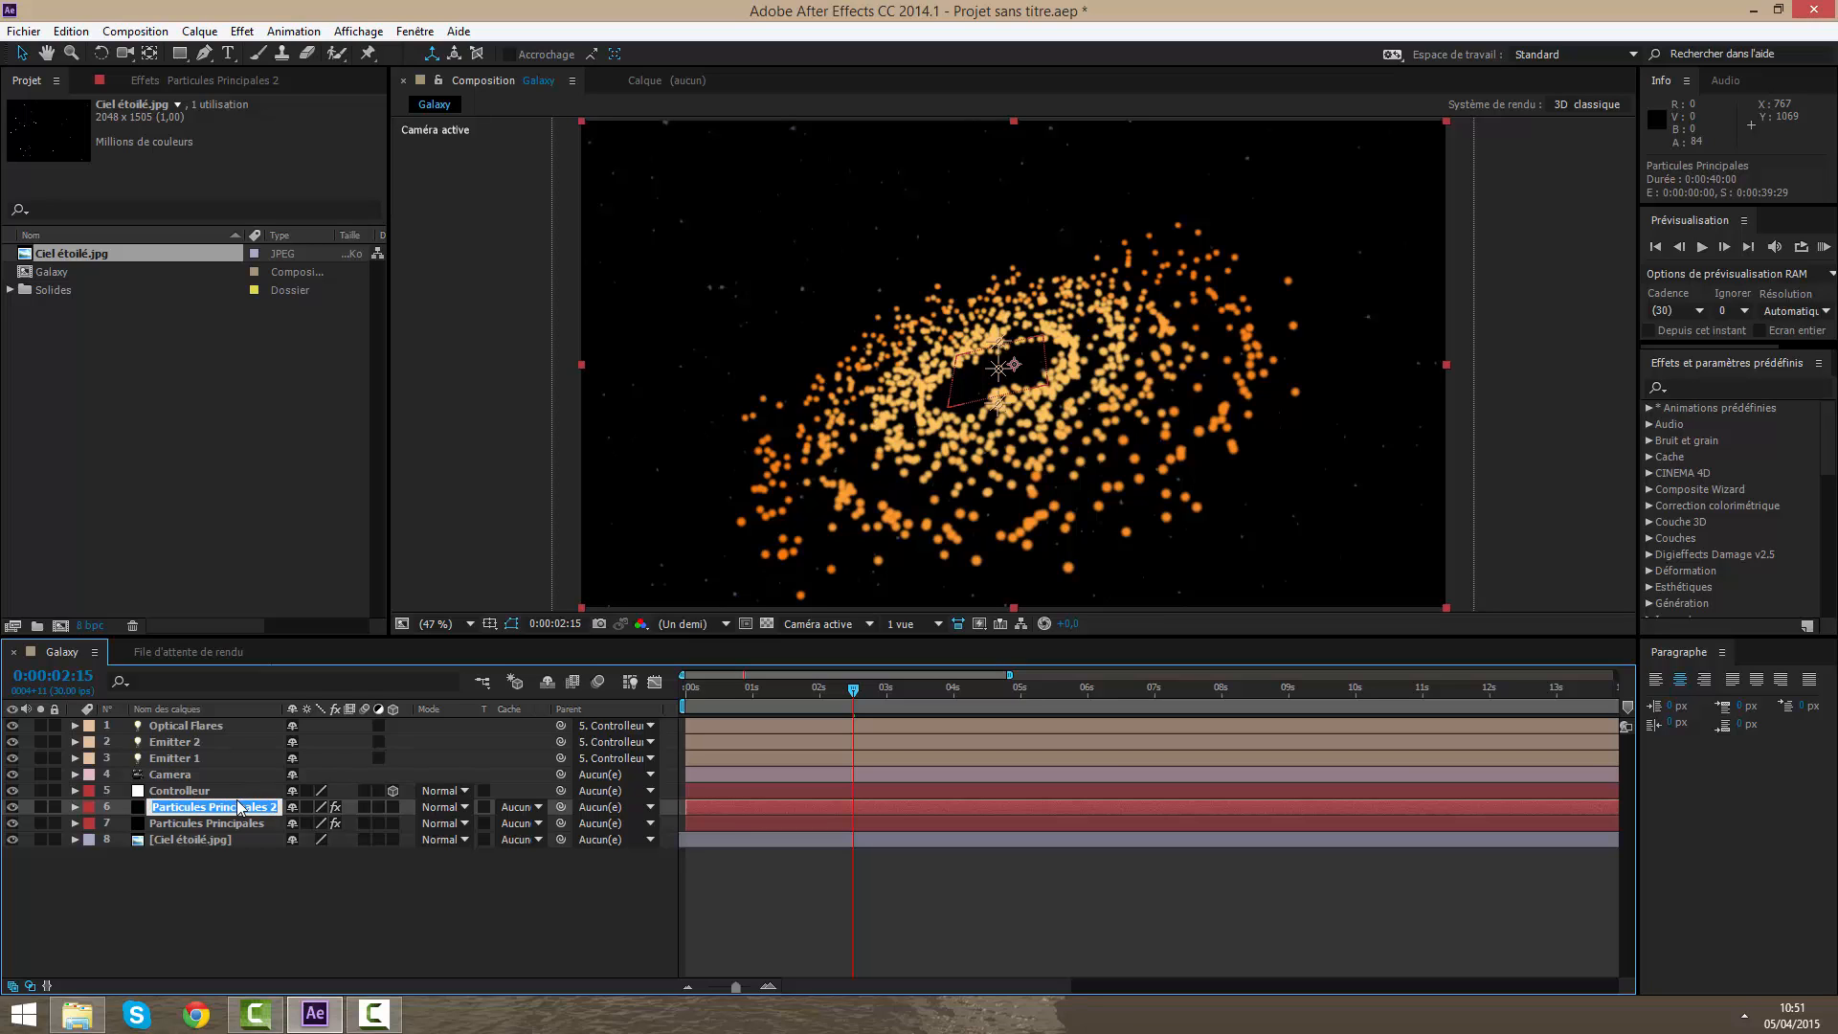
{"action": "type", "text": "Petites particules"}
{"action": "key", "text": "Return"}
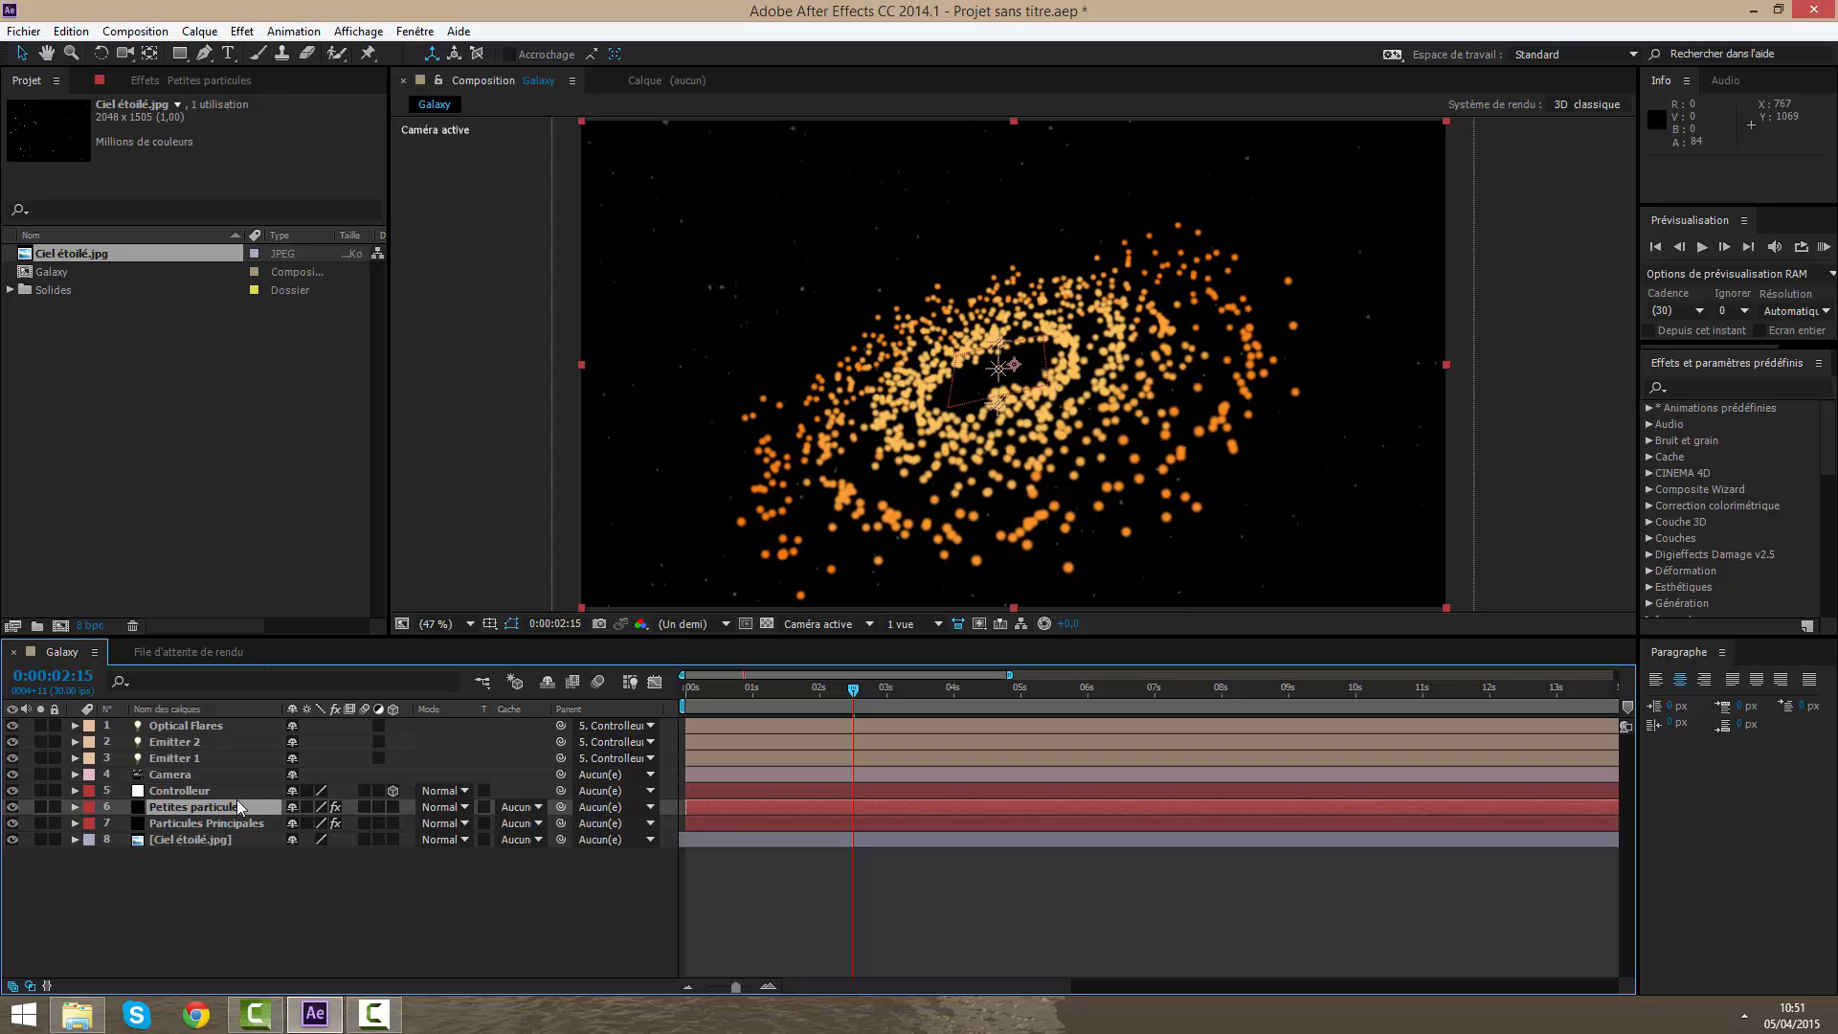
Step: Set the Particular emitter of the Petites particules layer to 320 particles per second
{"action": "left_click", "coordinate": [172, 810]}
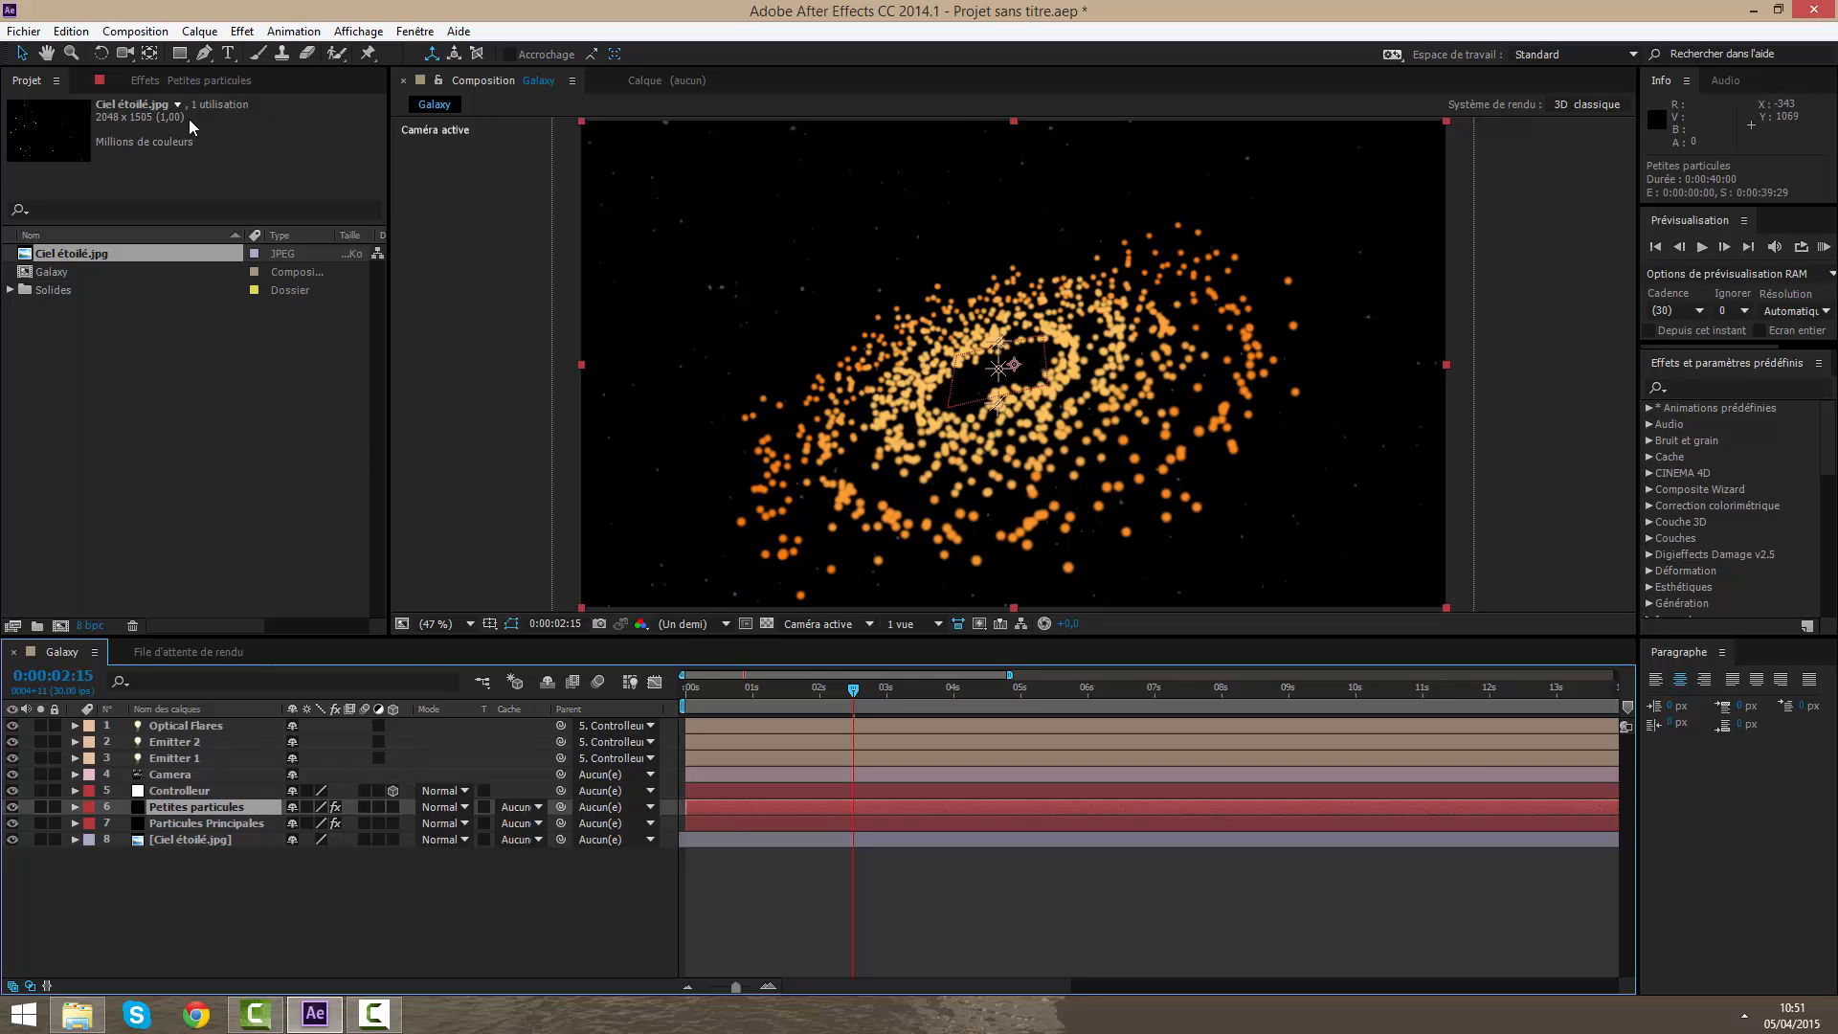
{"action": "left_click", "coordinate": [174, 76]}
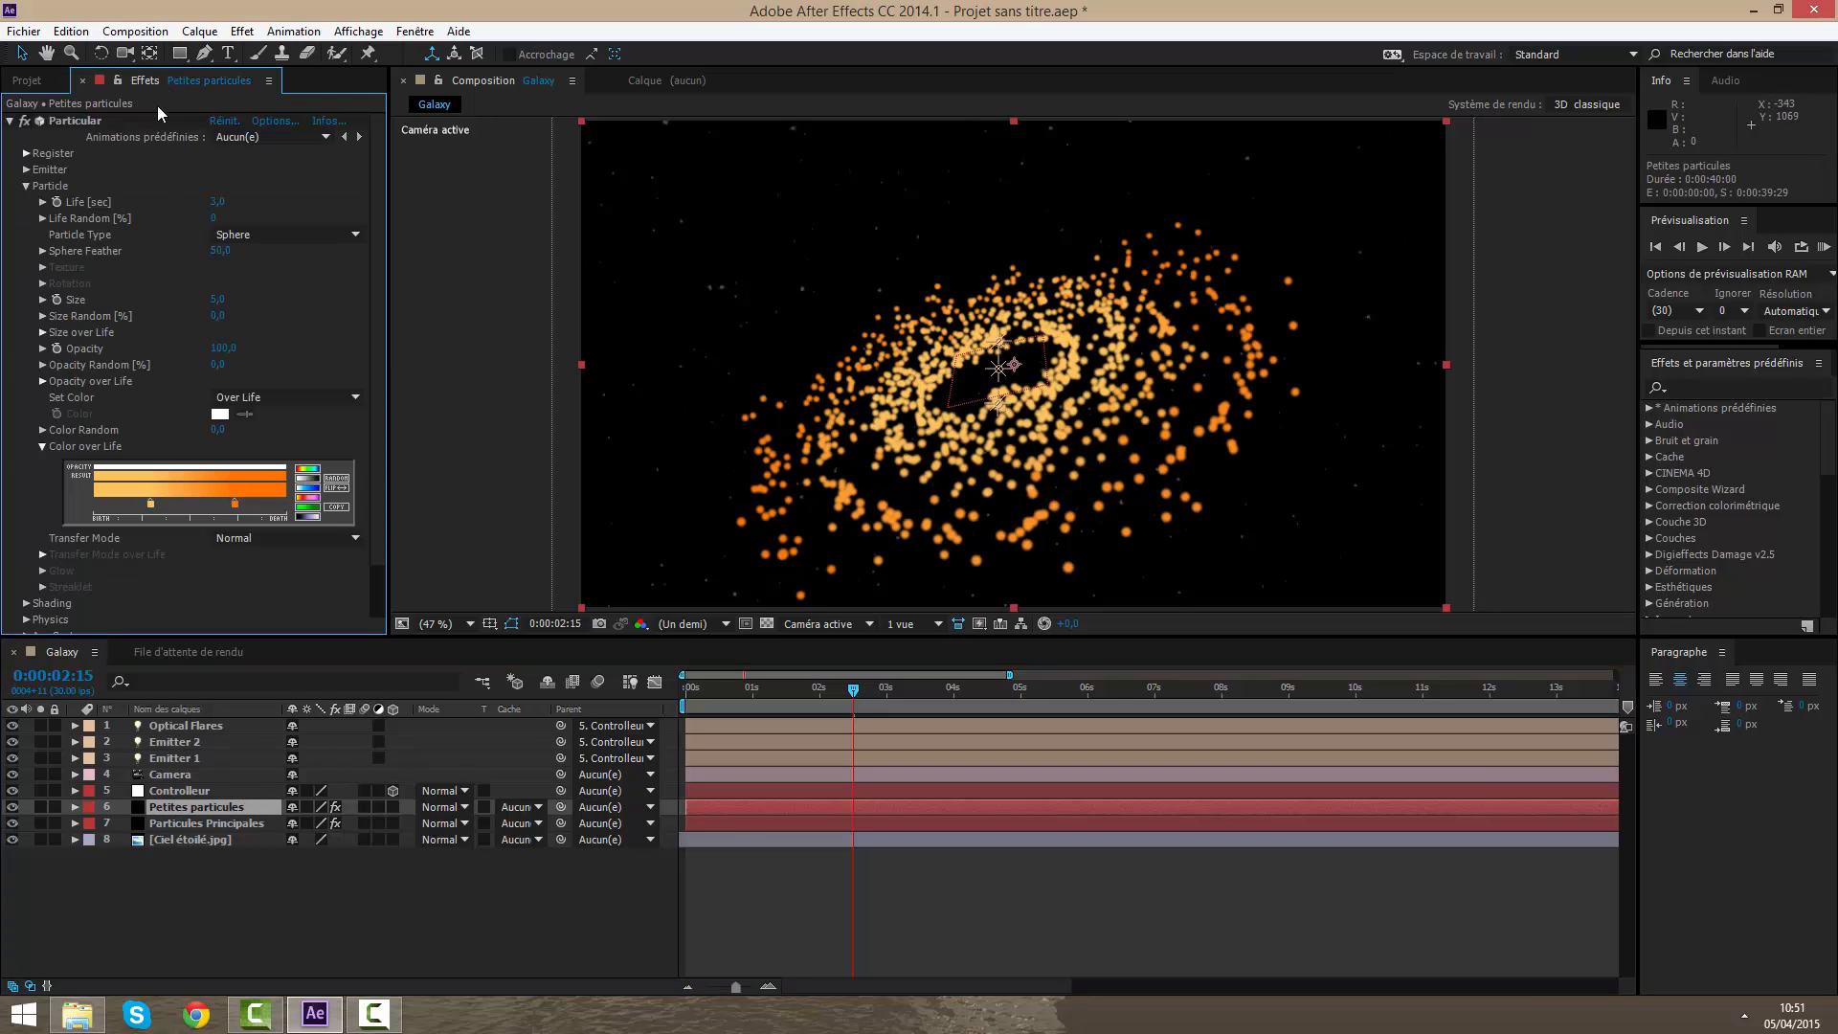
{"action": "left_click", "coordinate": [26, 186]}
{"action": "left_click", "coordinate": [26, 170]}
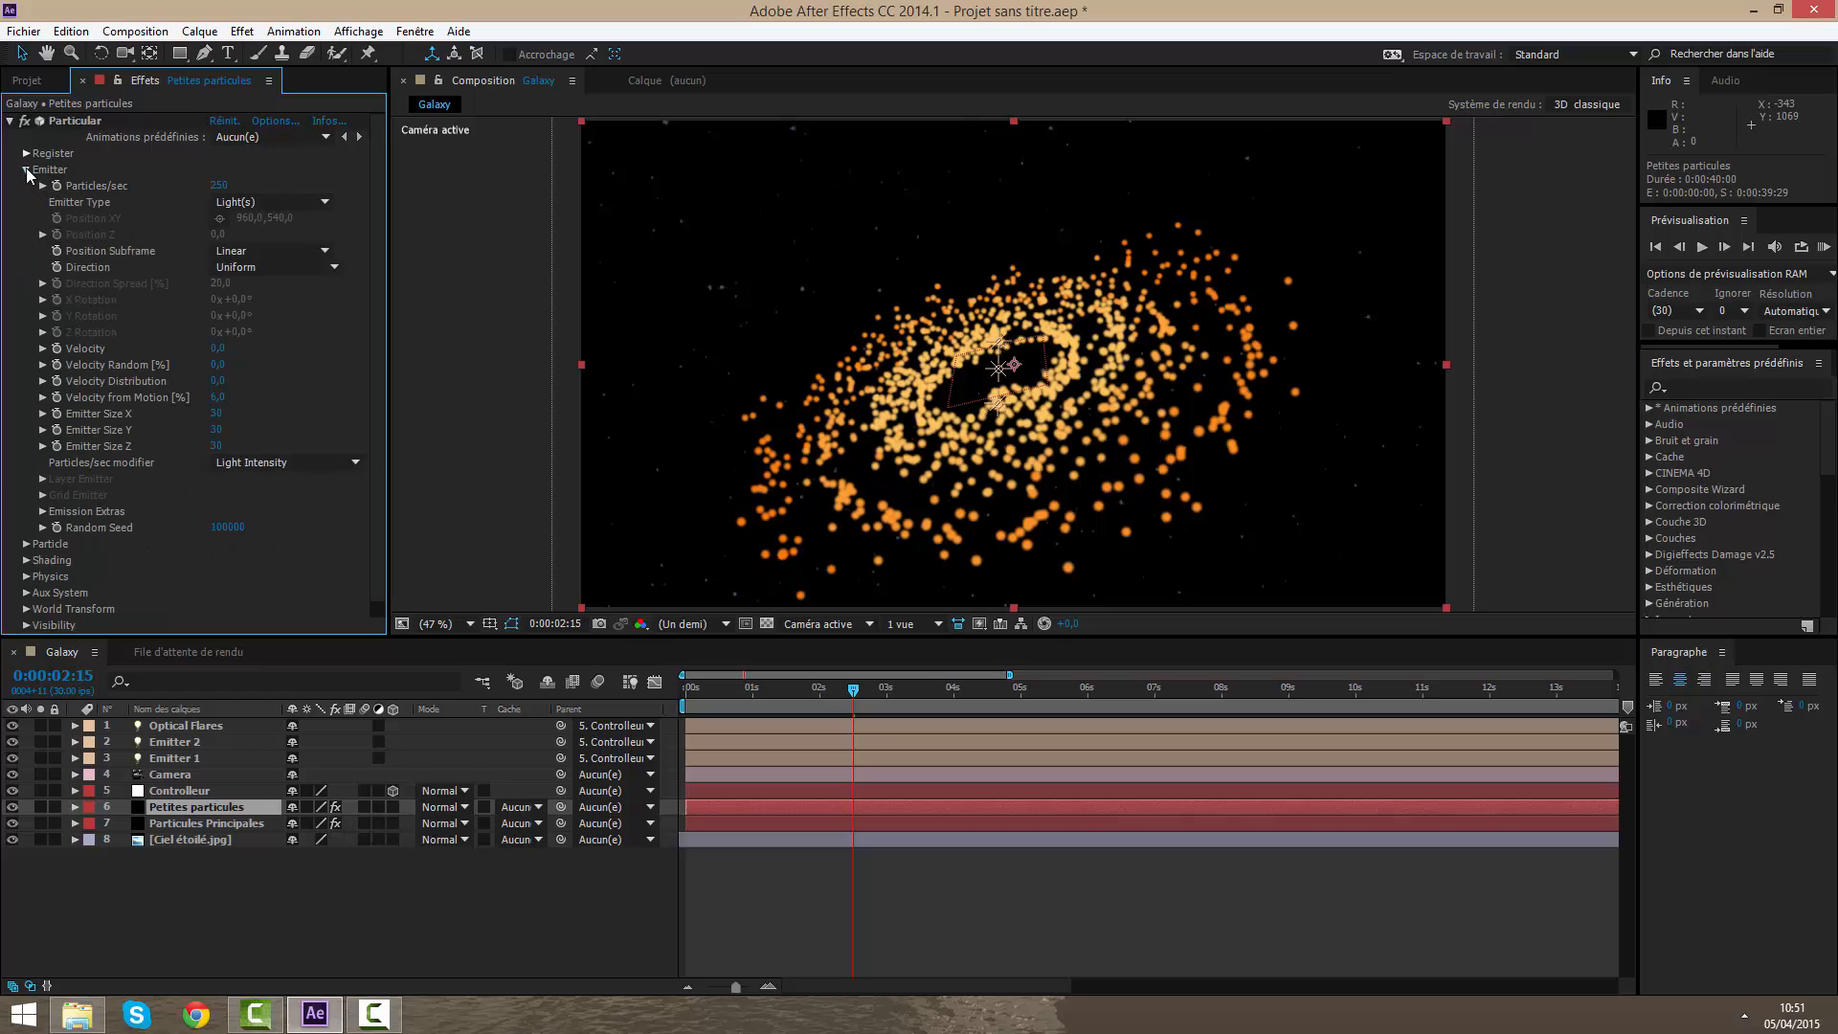
{"action": "left_click", "coordinate": [219, 186]}
{"action": "type", "text": "320"}
{"action": "key", "text": "Return"}
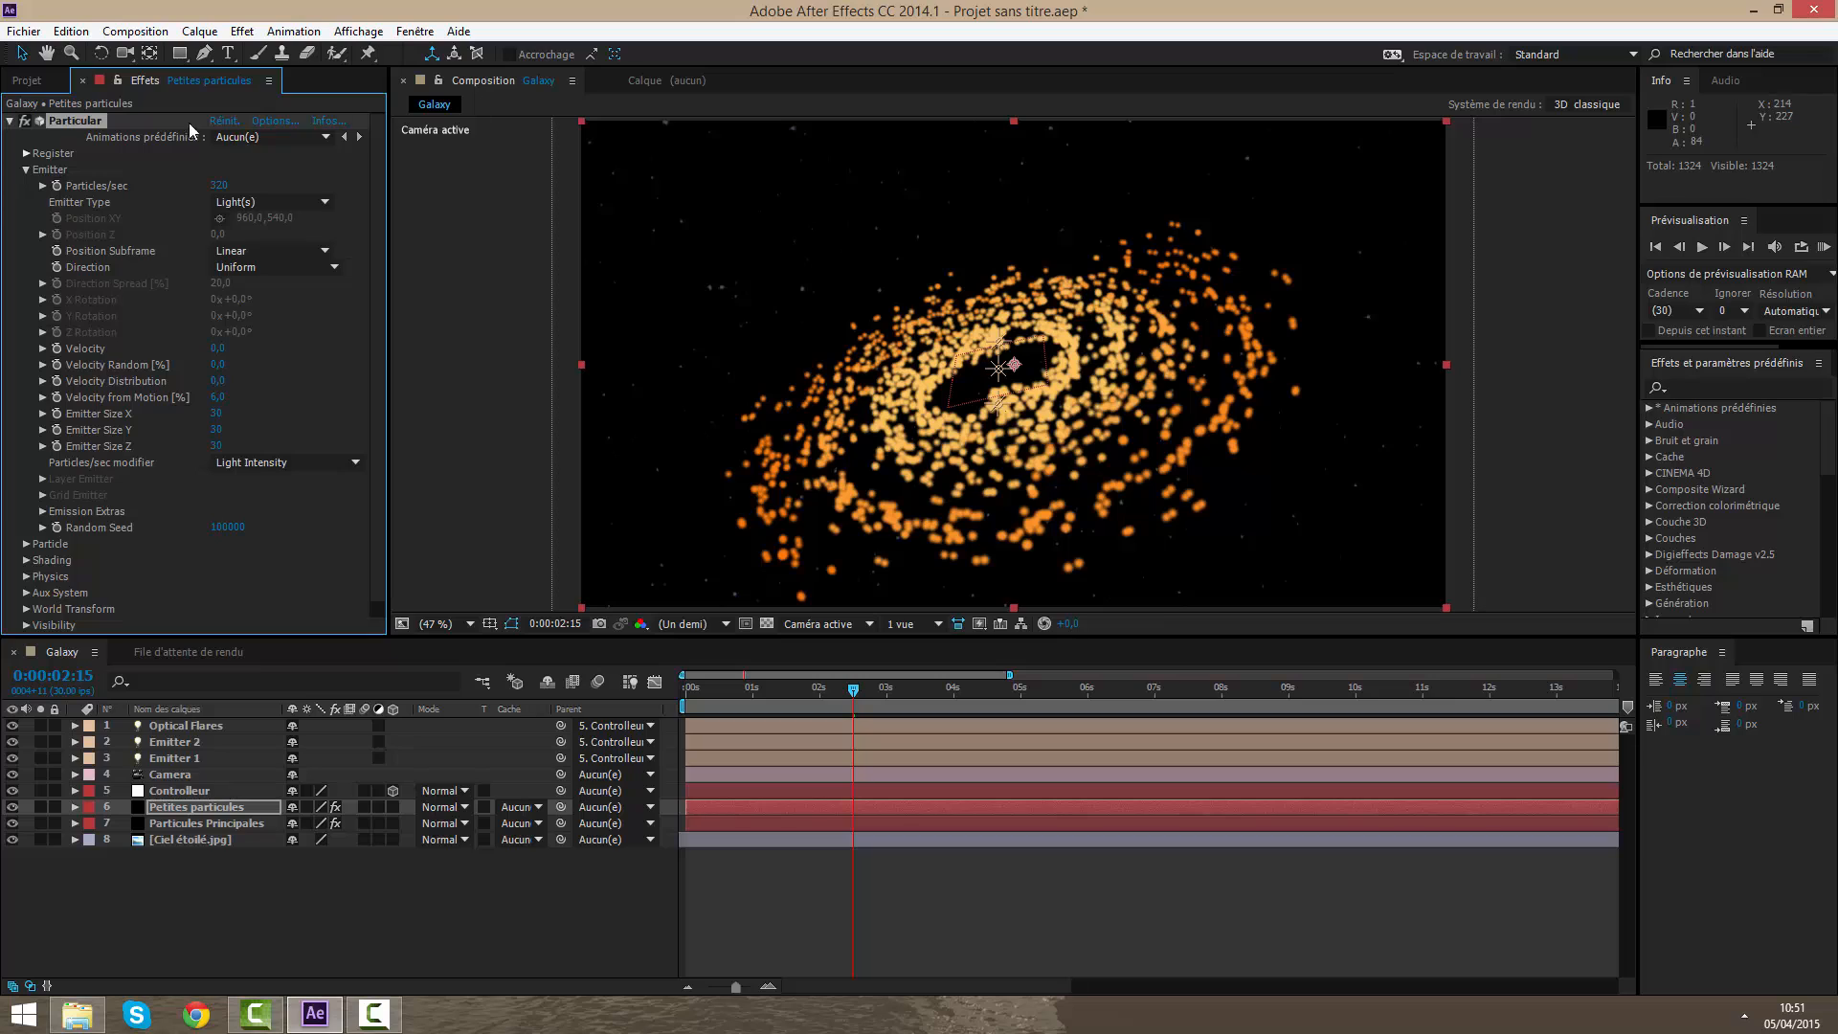
{"action": "left_click", "coordinate": [25, 170]}
{"action": "left_click", "coordinate": [26, 169]}
{"action": "left_click", "coordinate": [25, 169]}
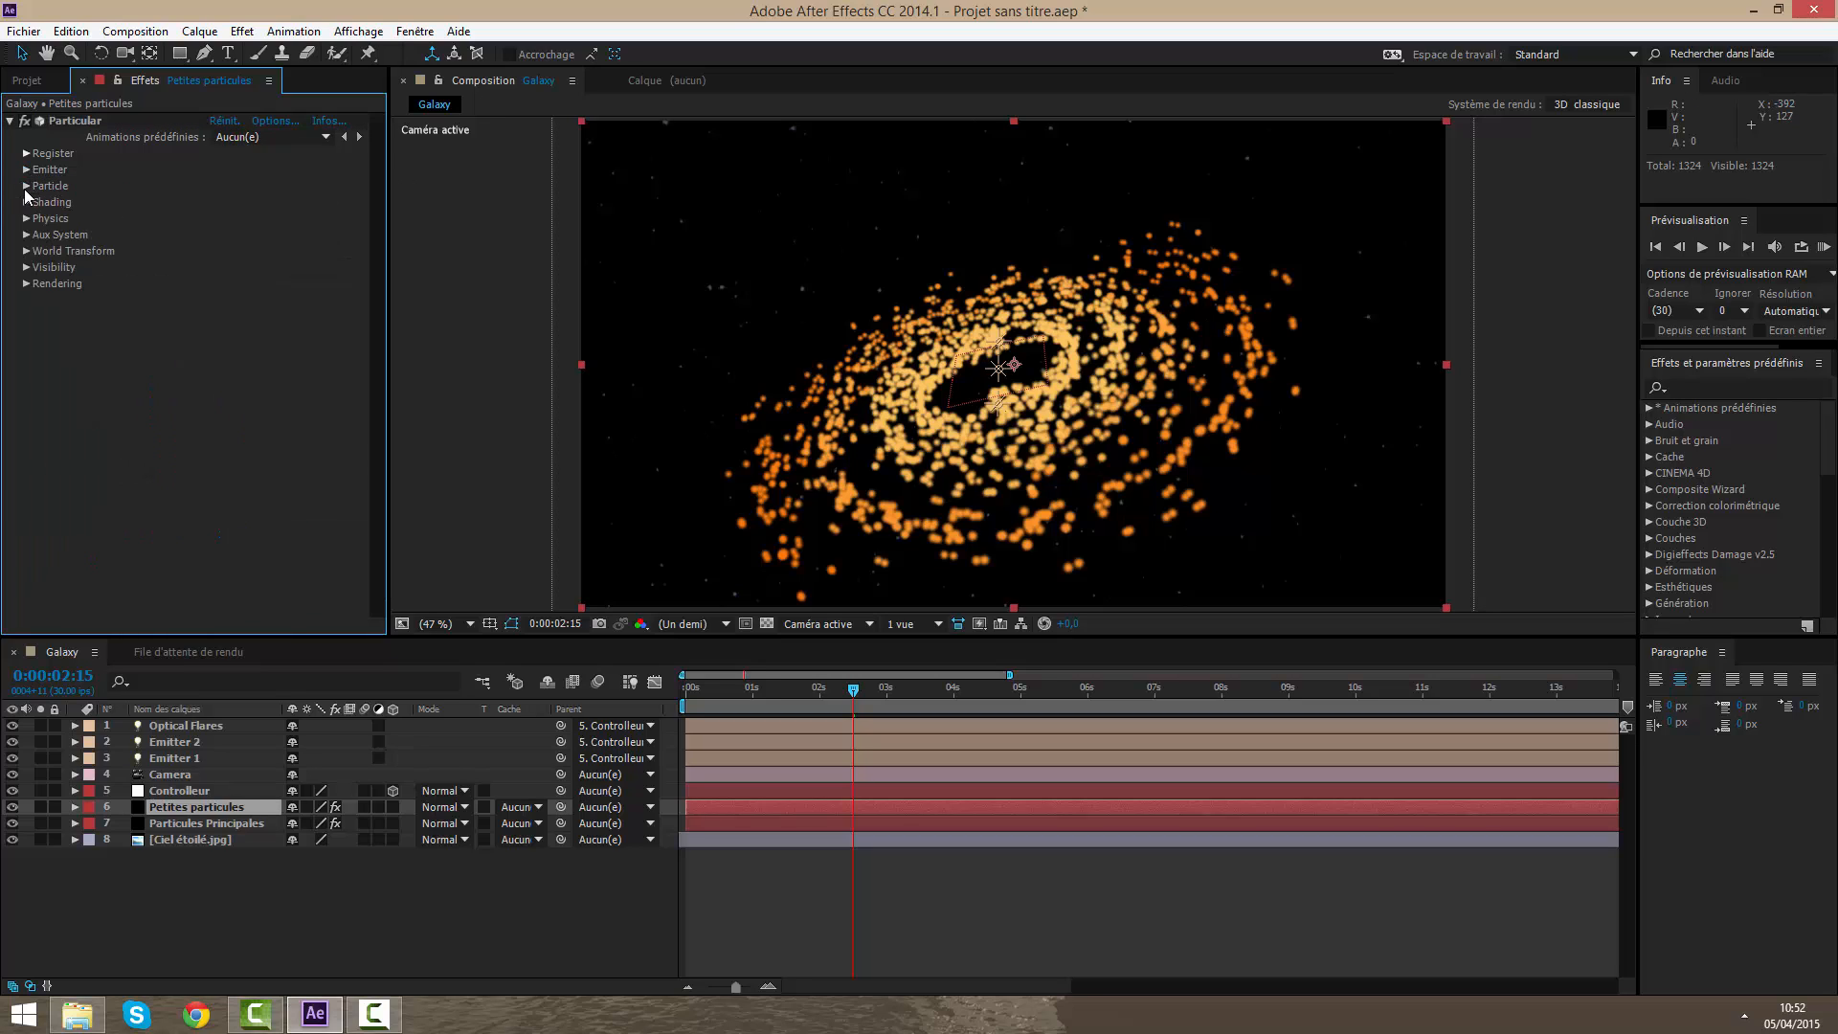
Step: Reduce the particle size of the Petites particules layer to 2
{"action": "left_click", "coordinate": [26, 185]}
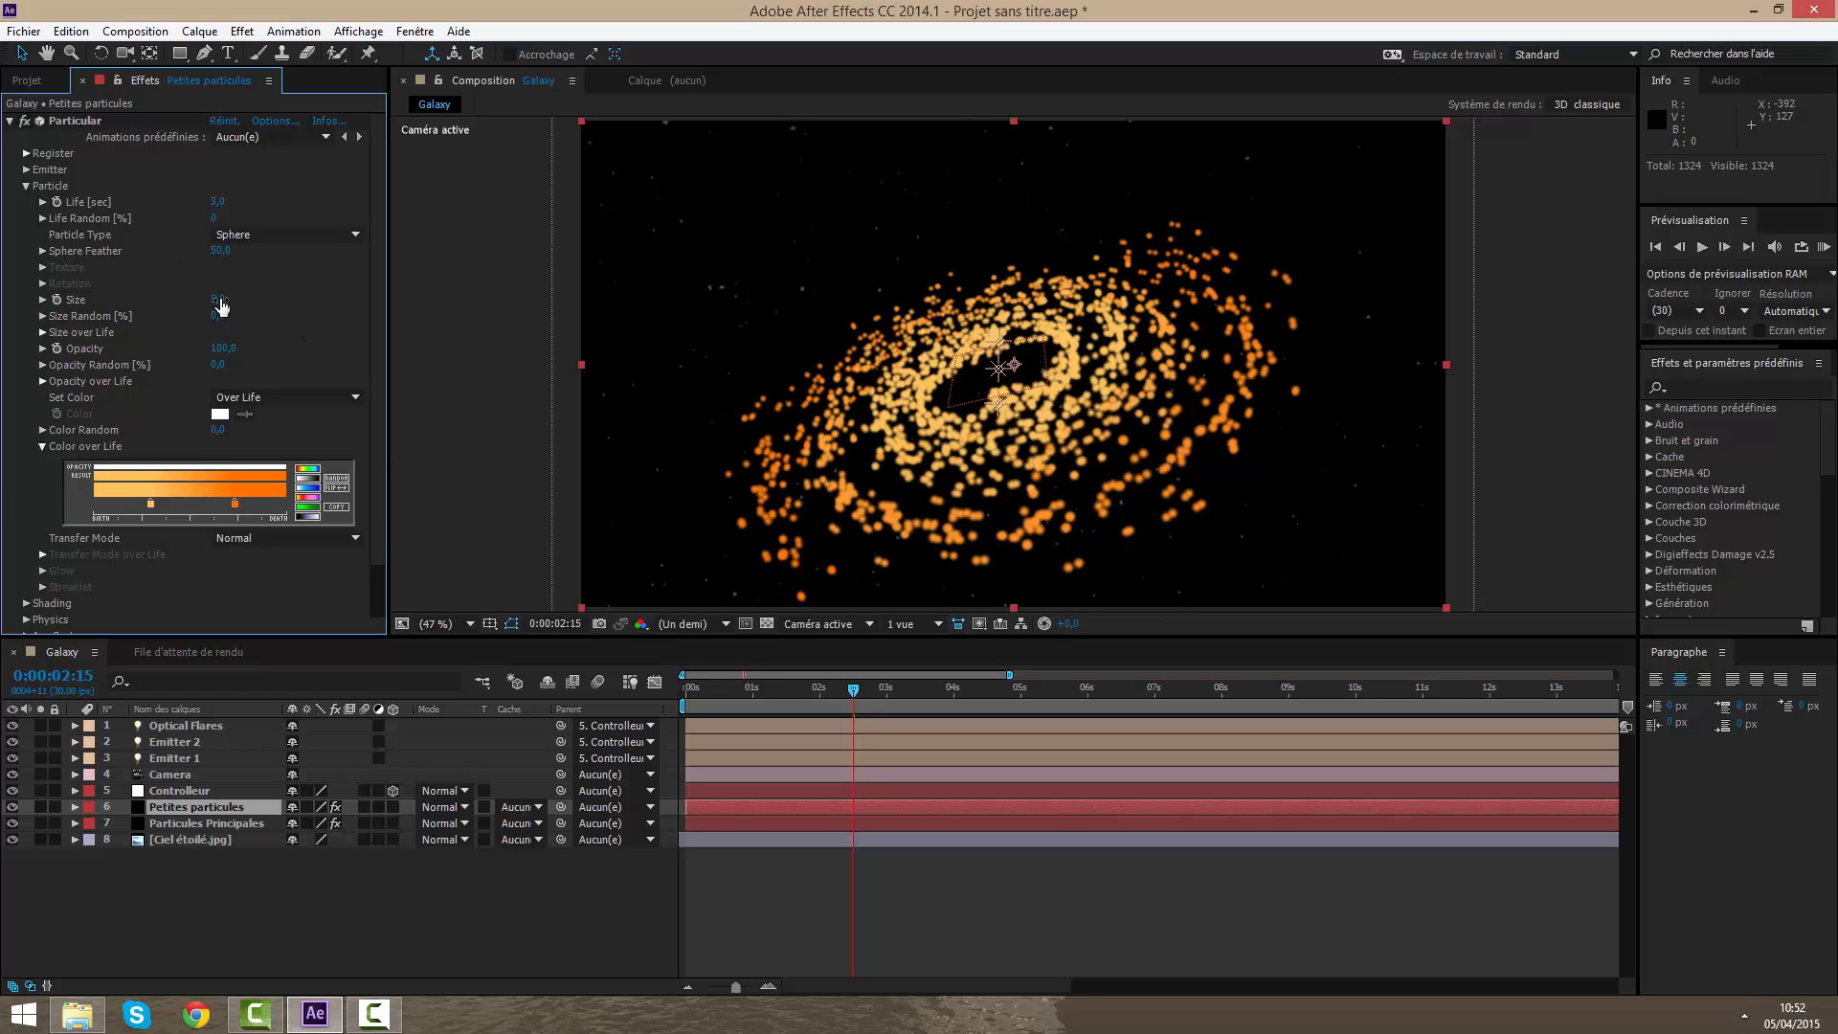
{"action": "left_click", "coordinate": [219, 299]}
{"action": "type", "text": "2"}
{"action": "key", "text": "Return"}
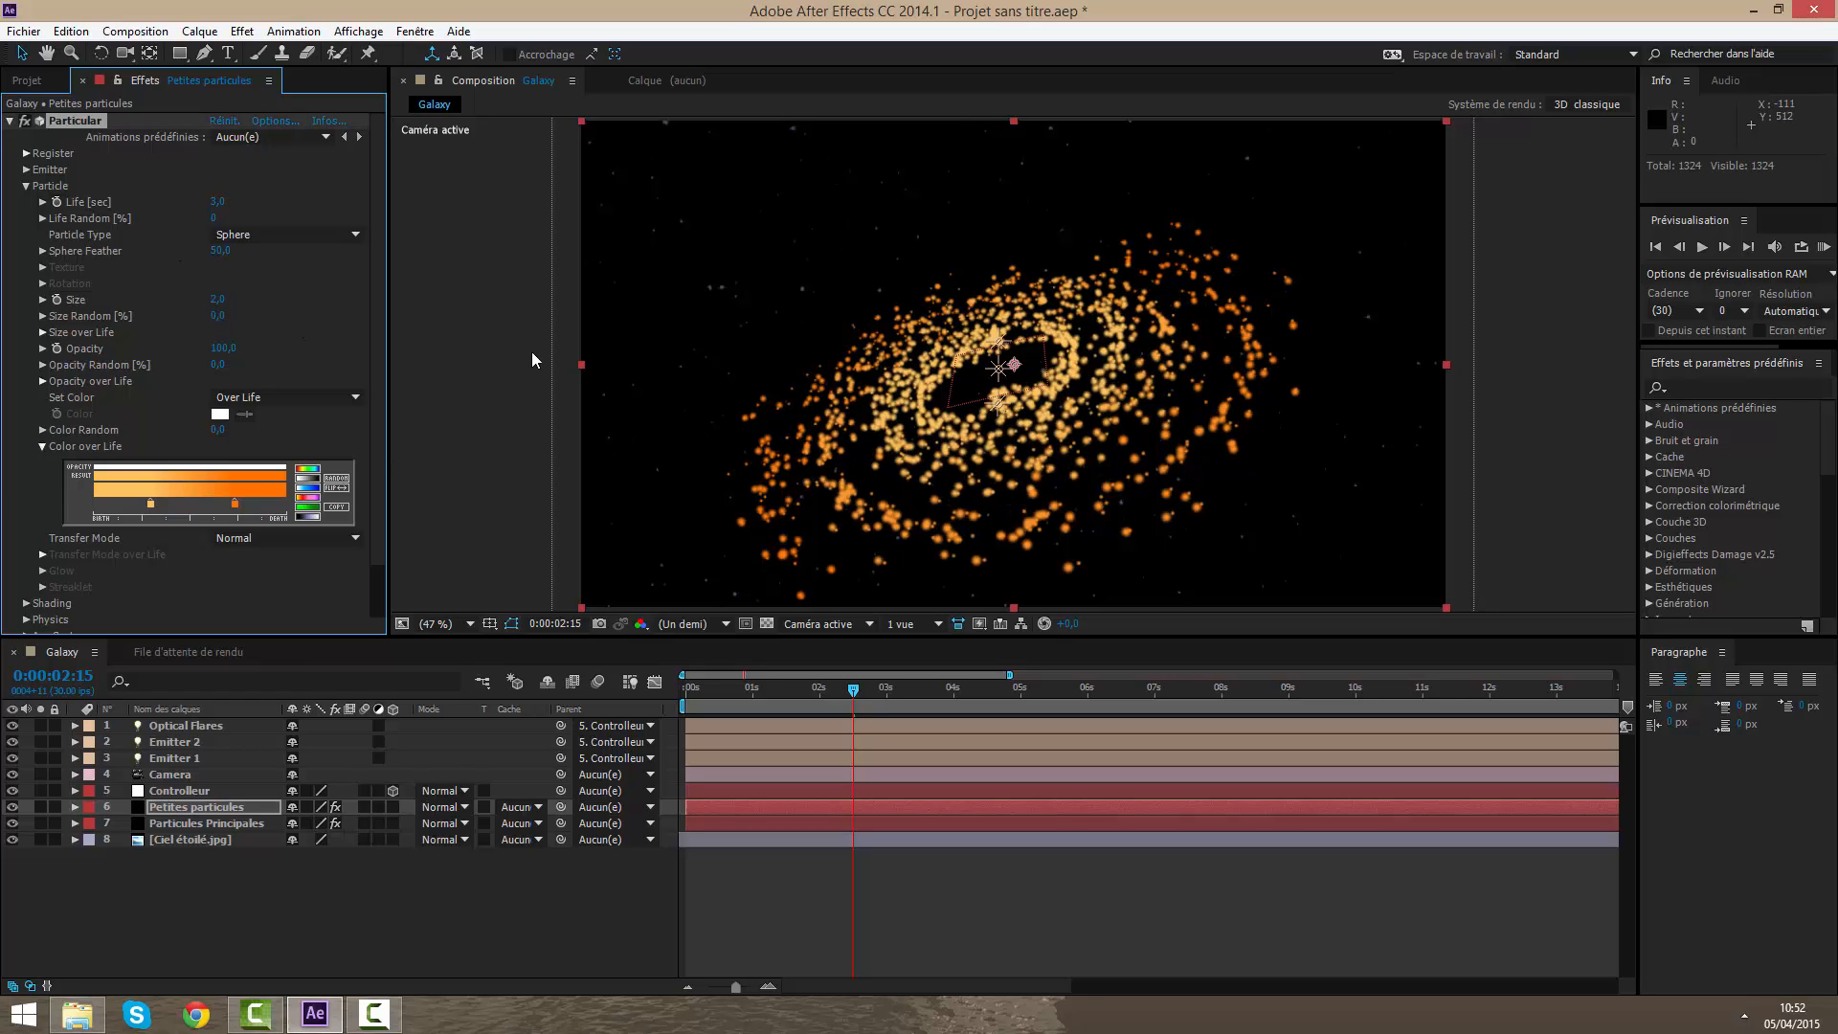
Step: Try an emitter velocity of 50 on the Petites particules layer
{"action": "left_click", "coordinate": [26, 186]}
{"action": "left_click", "coordinate": [26, 170]}
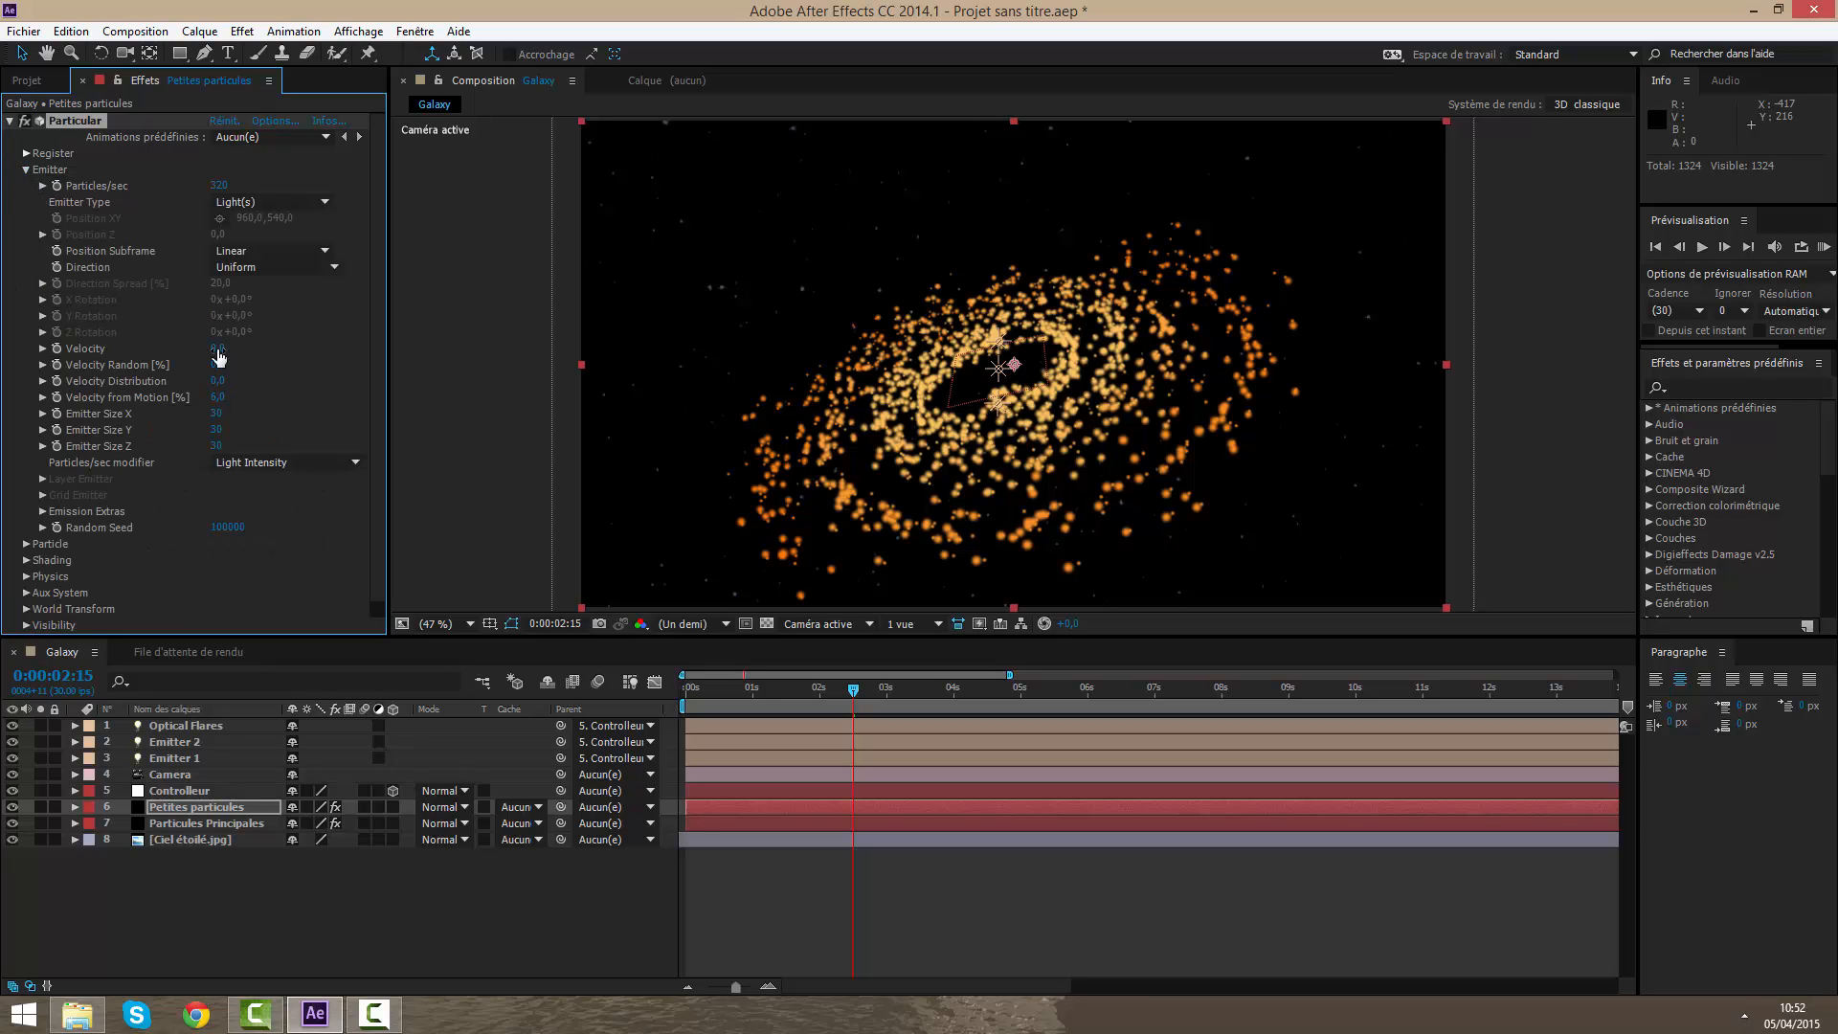
{"action": "left_click_drag", "start_coordinate": [220, 356], "coordinate": [227, 364]}
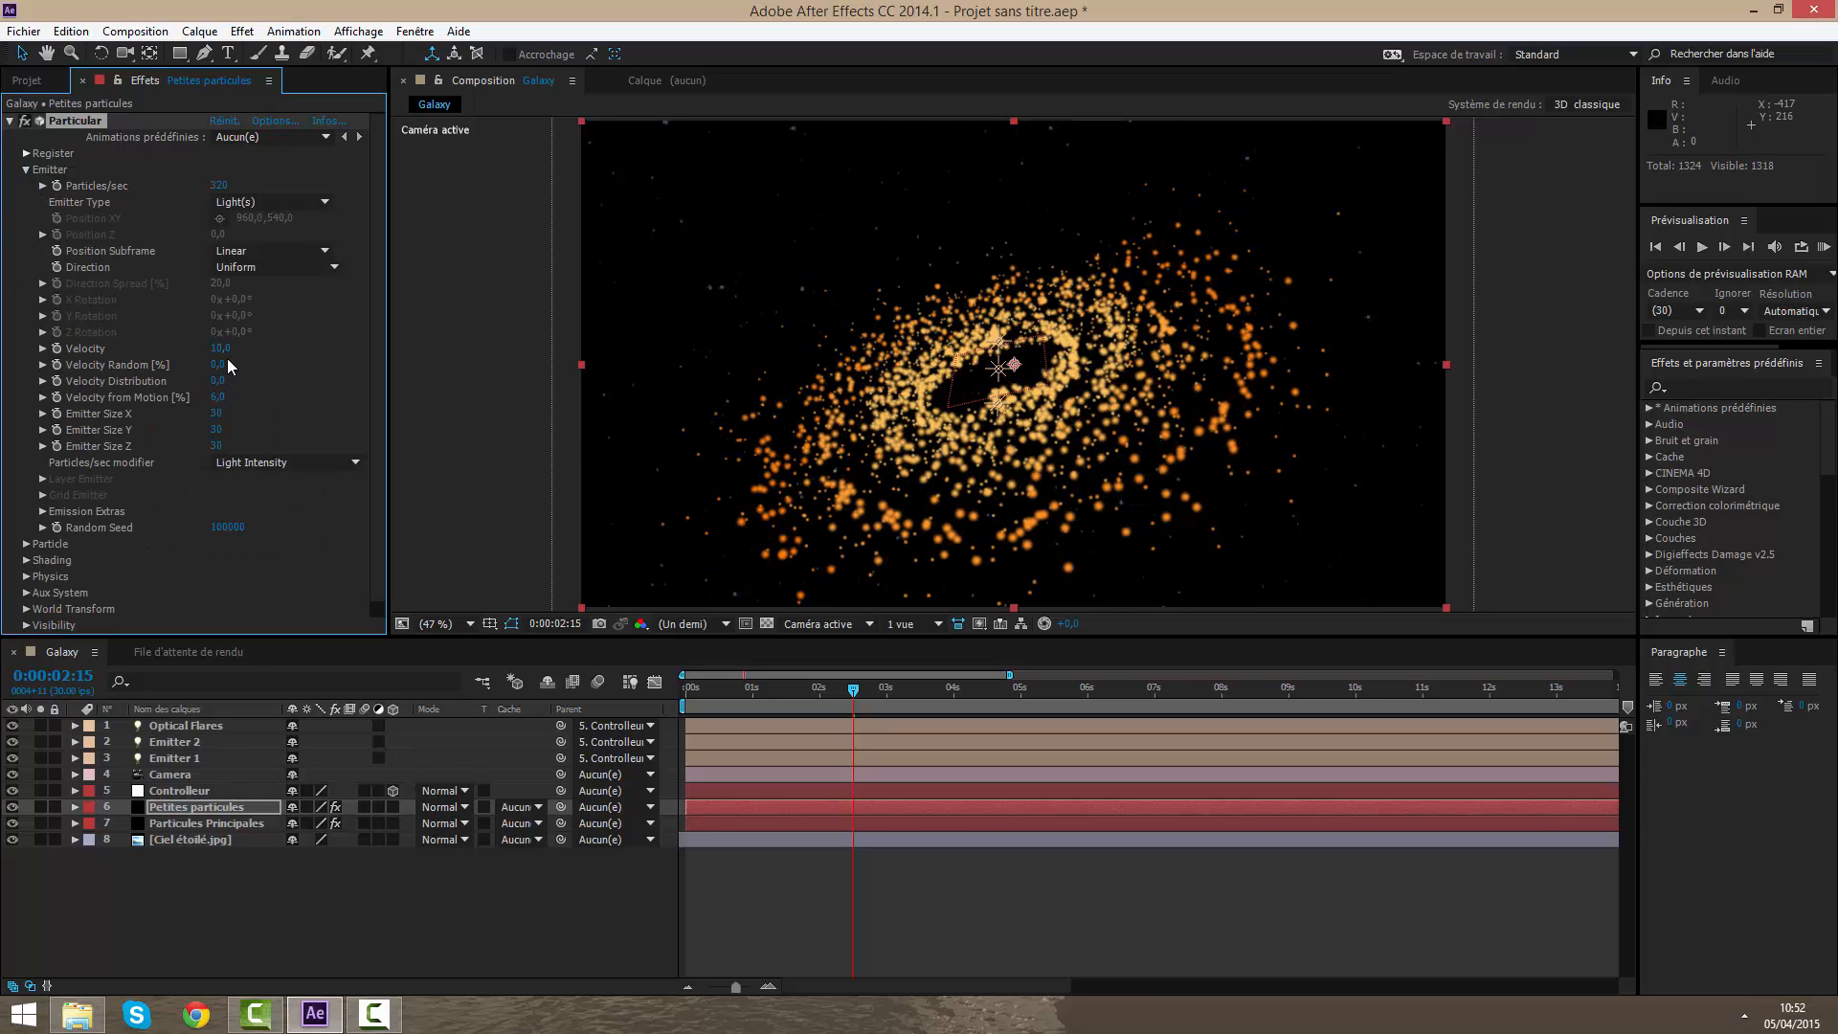
{"action": "left_click", "coordinate": [224, 351]}
{"action": "type", "text": "50"}
{"action": "key", "text": "Return"}
{"action": "right_click", "coordinate": [1063, 413]}
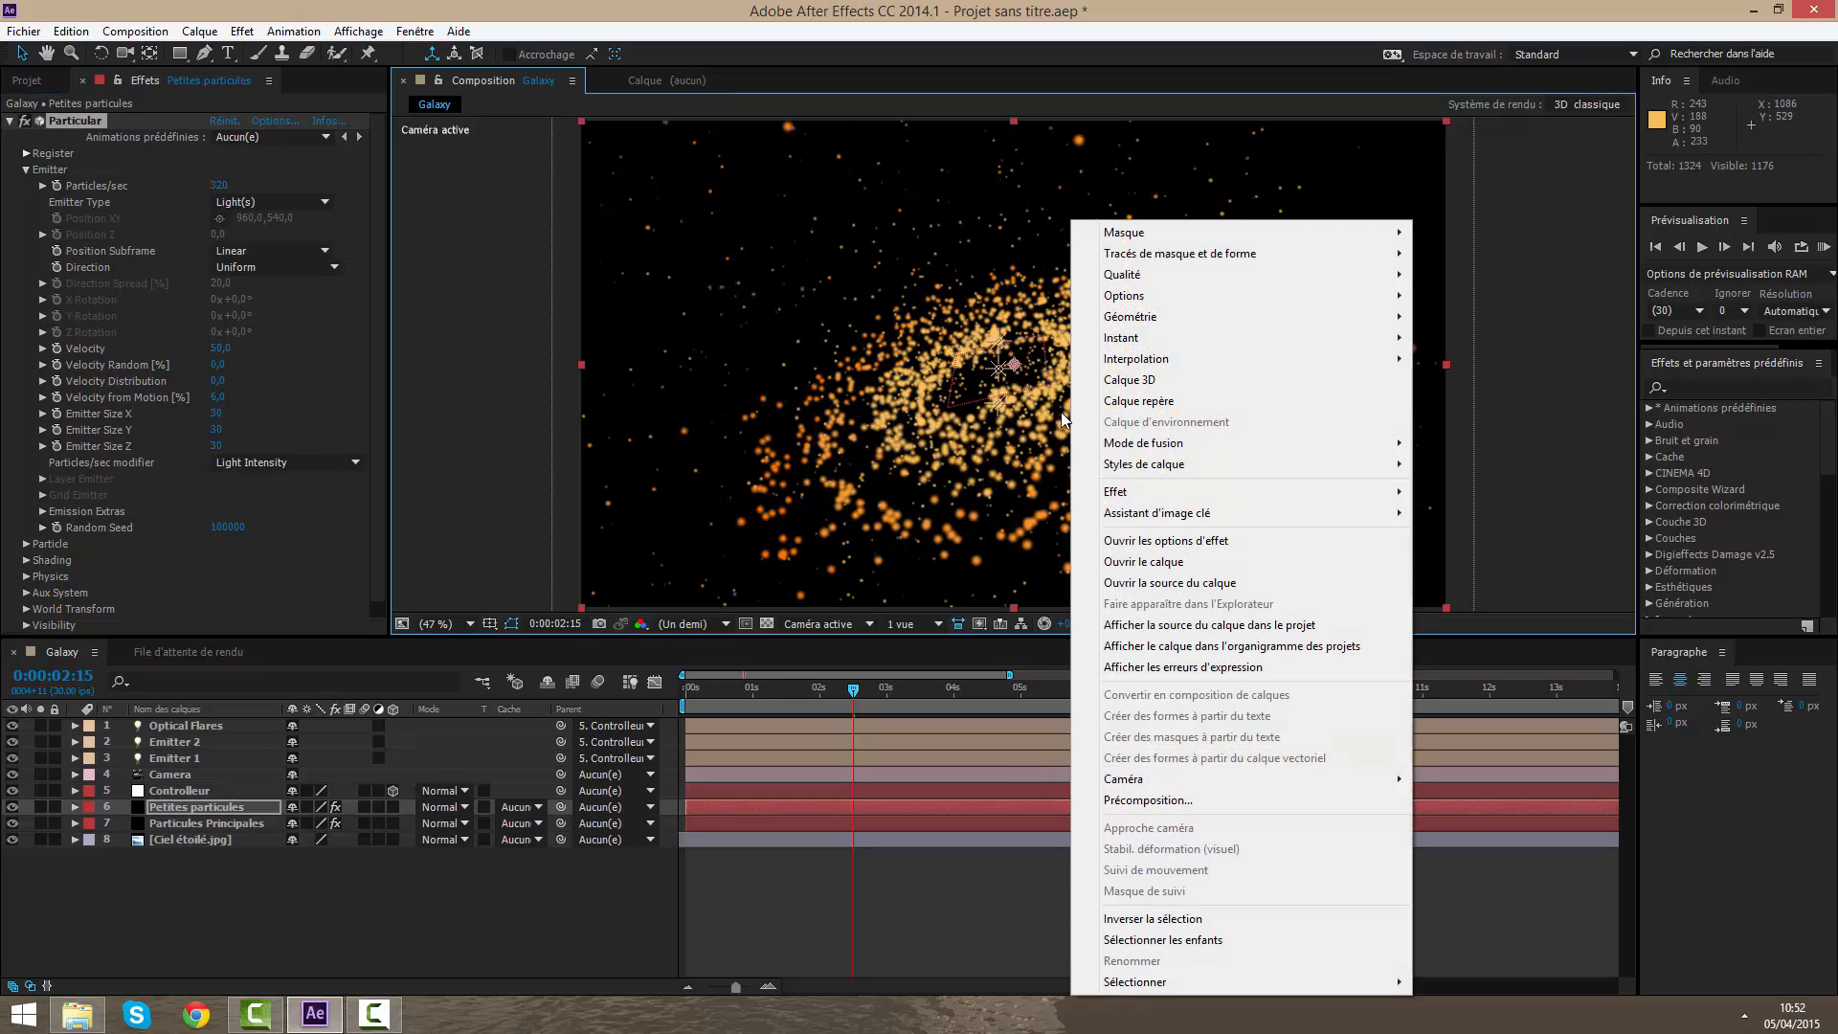
Step: Set the Petites particules emitter velocity to 25 and move the camera to a more distant tilted view of the spiral
{"action": "left_click", "coordinate": [125, 52]}
{"action": "left_click_drag", "start_coordinate": [946, 549], "coordinate": [940, 478]}
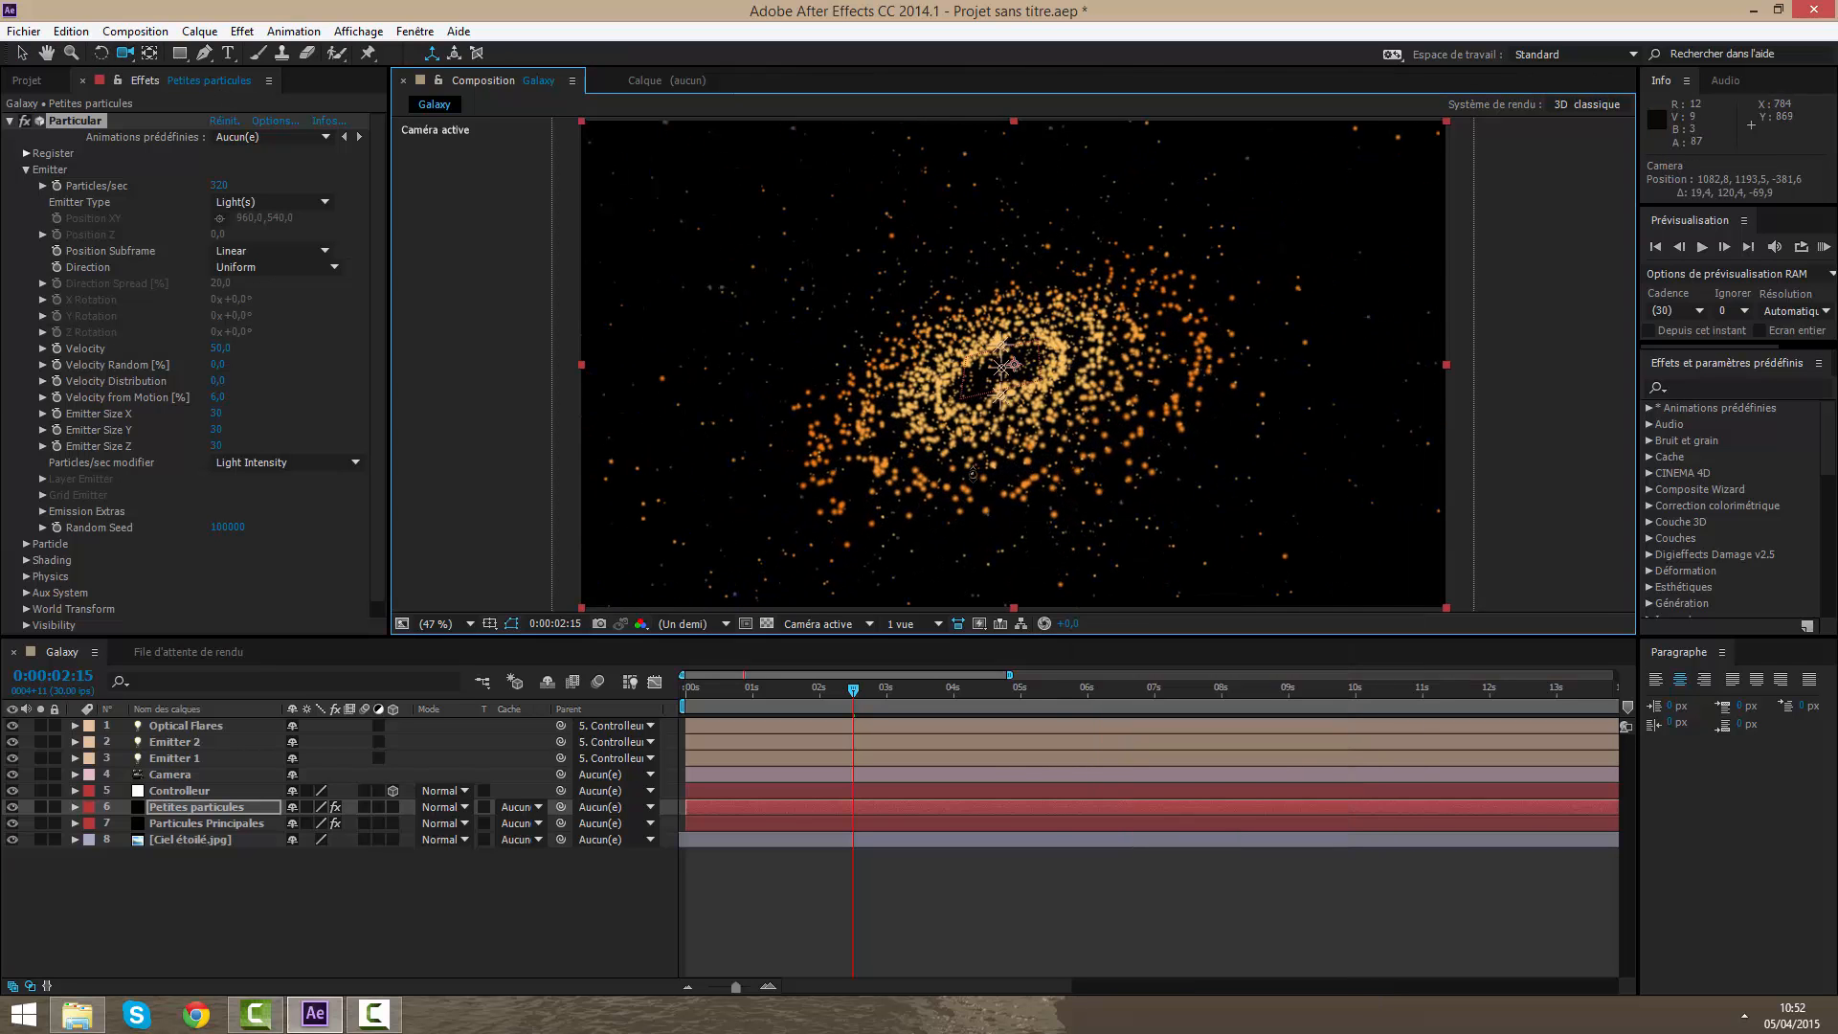
{"action": "left_click", "coordinate": [220, 348]}
{"action": "type", "text": "25"}
{"action": "key", "text": "Return"}
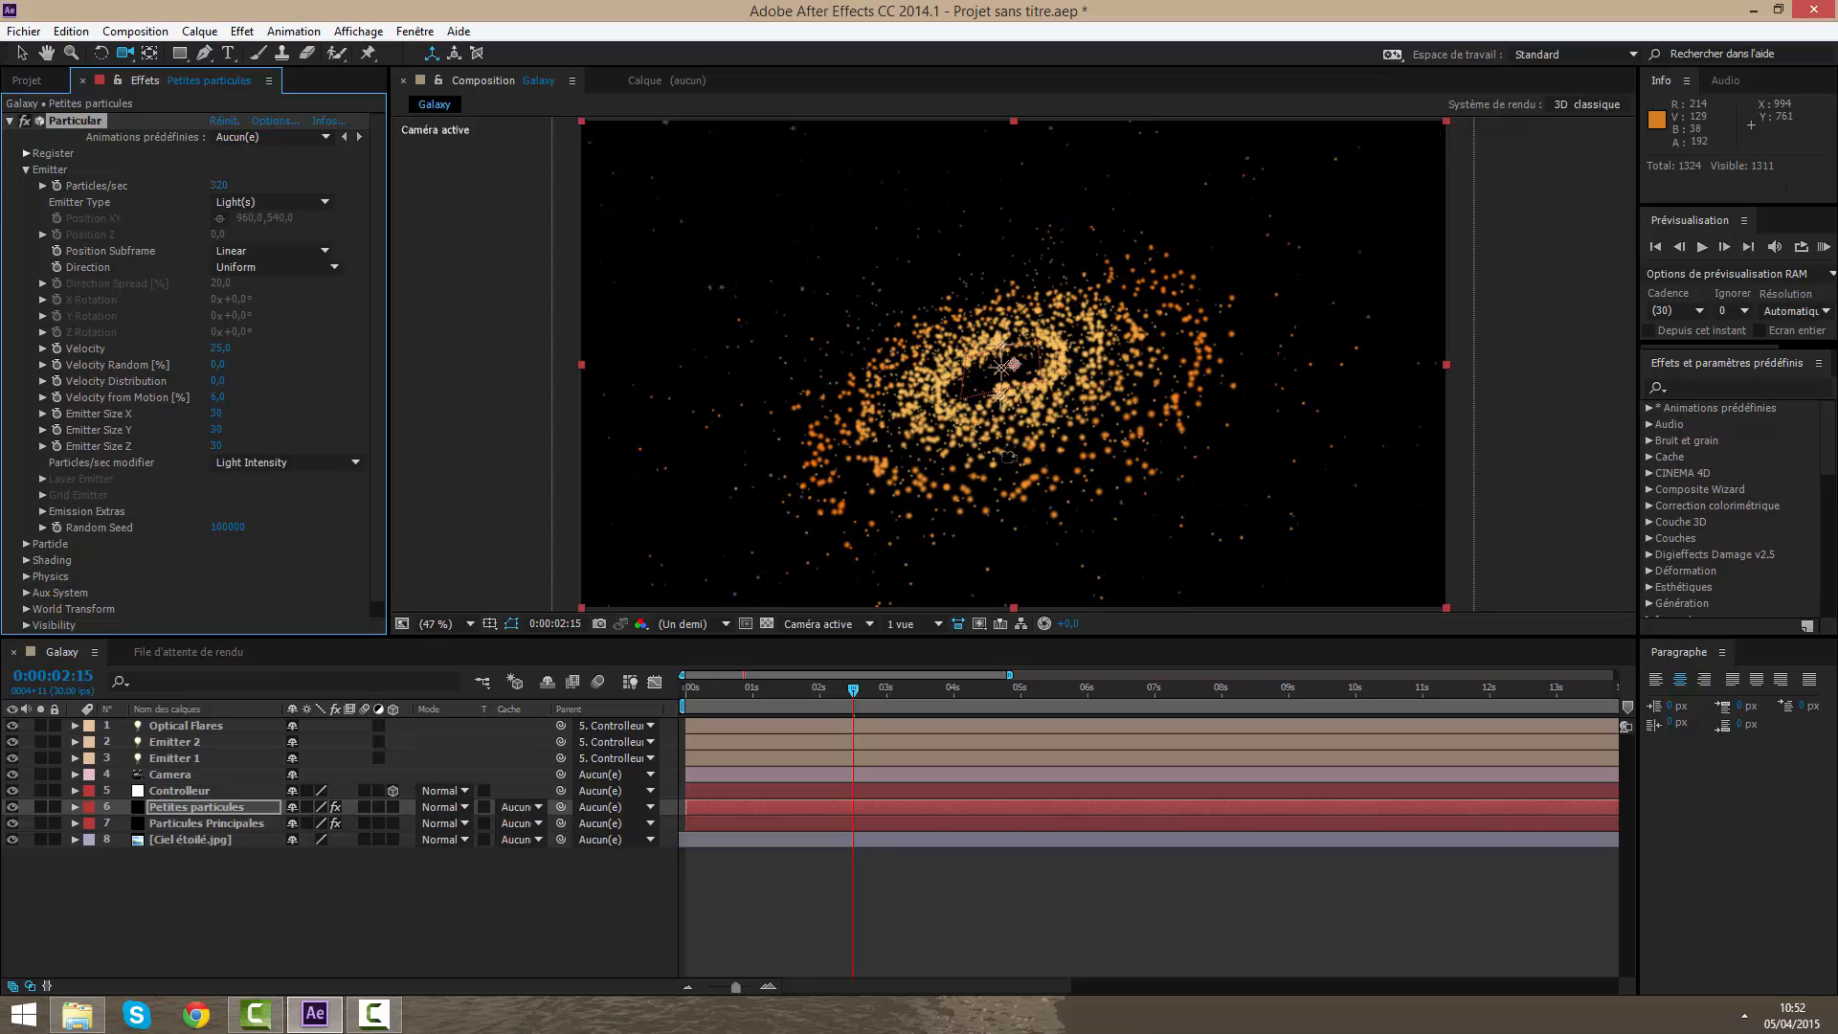
{"action": "mouse_move", "coordinate": [1003, 459]}
{"action": "left_mouse_down"}
{"action": "mouse_move", "coordinate": [1039, 395]}
{"action": "mouse_move", "coordinate": [992, 464]}
{"action": "left_mouse_up"}
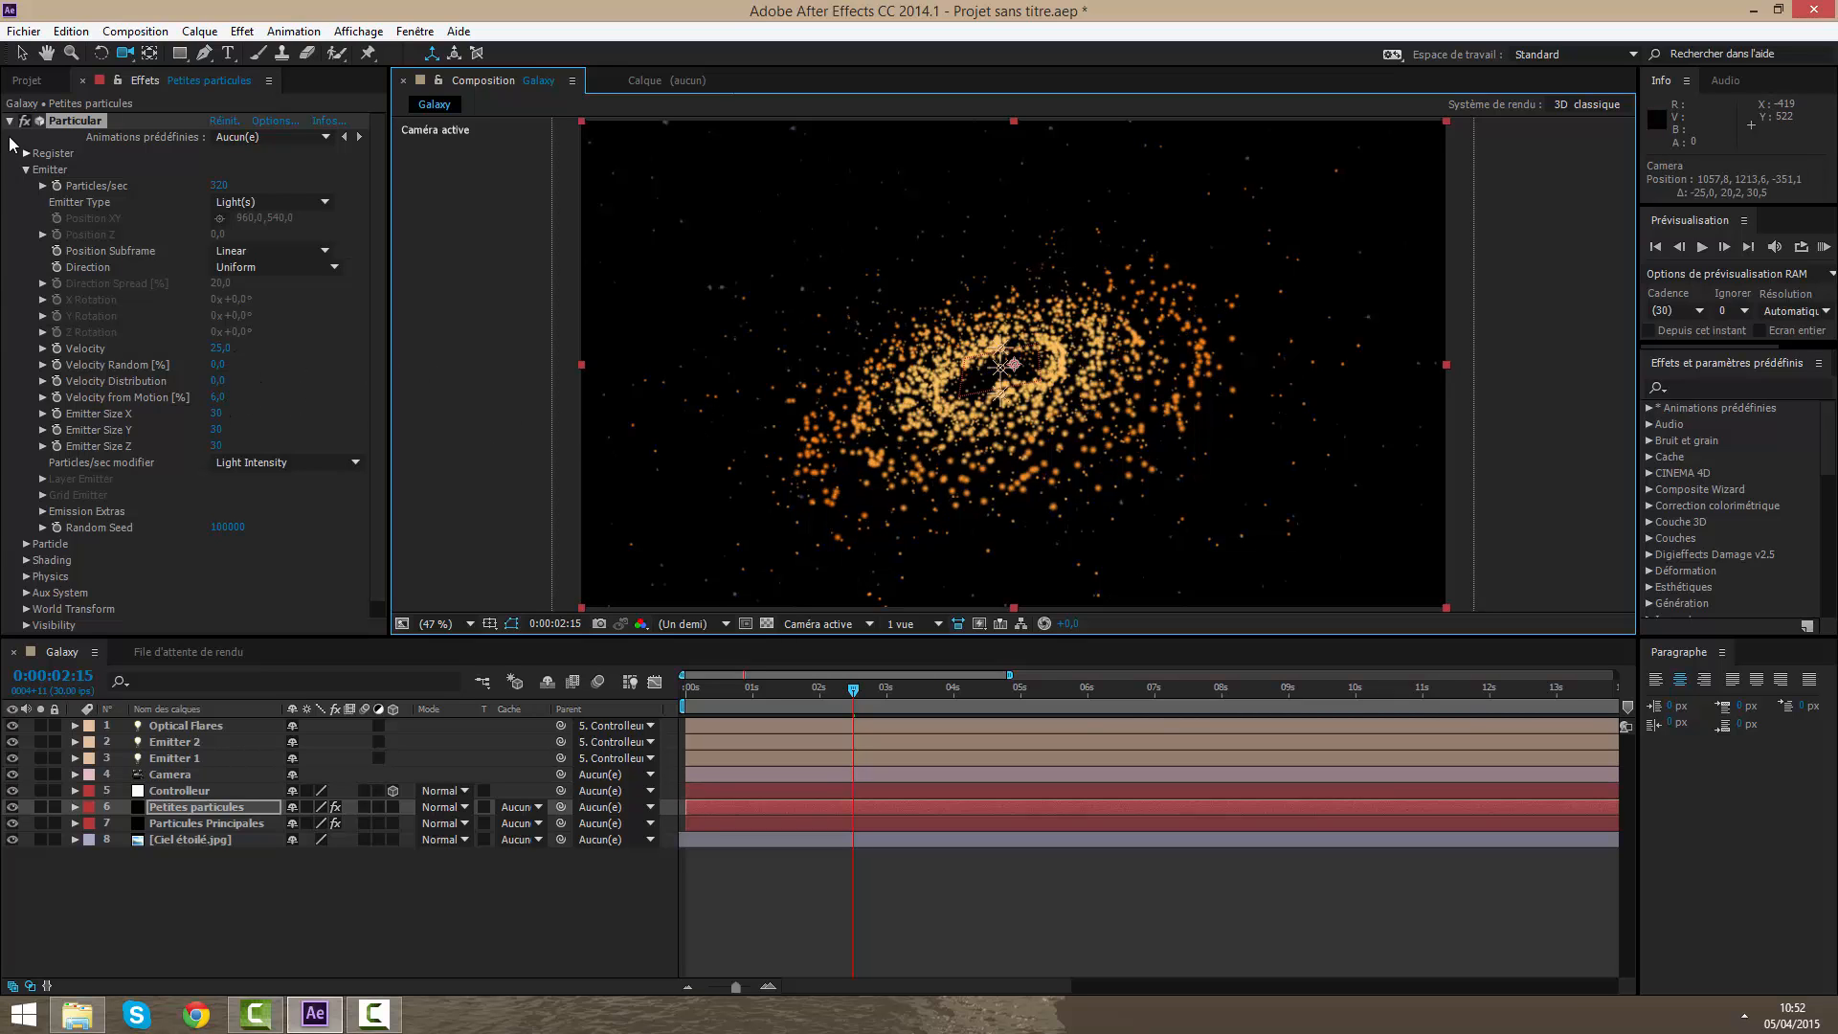
{"action": "left_click_drag", "start_coordinate": [851, 570], "coordinate": [996, 382]}
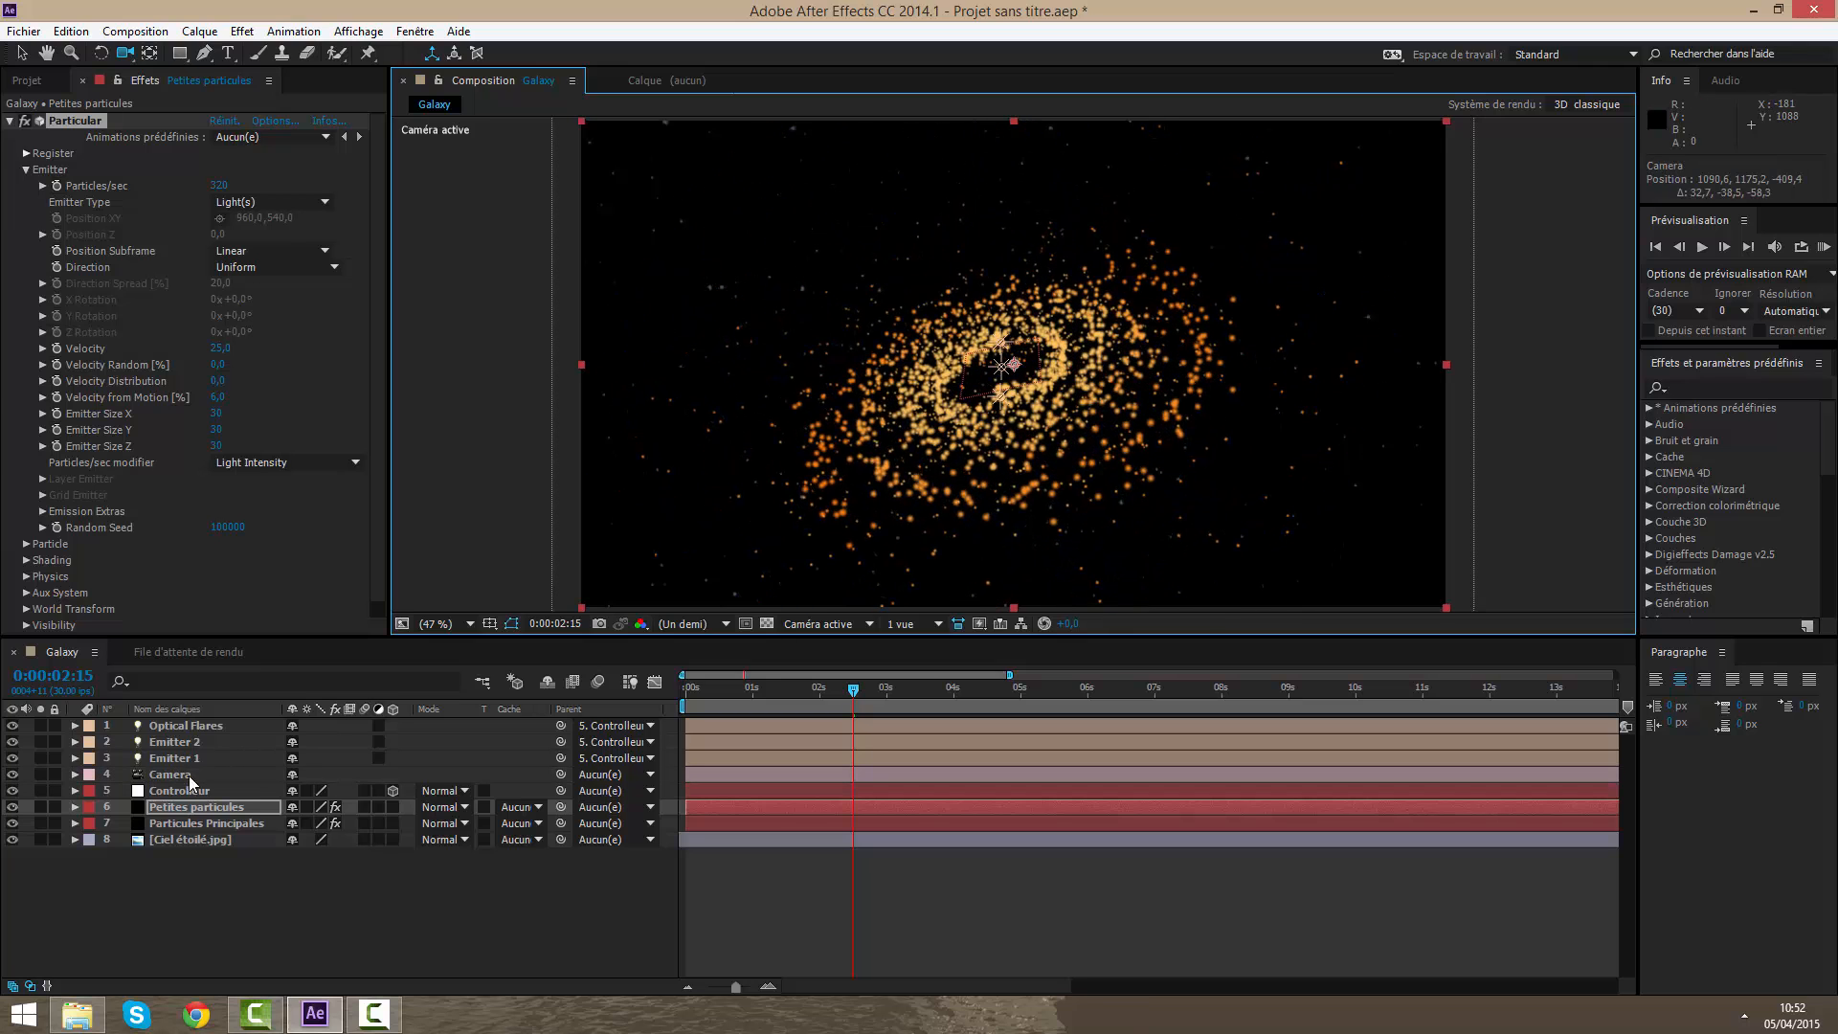
Step: Duplicate the Particules Principales layer again and rename the copy Fumée
{"action": "left_click", "coordinate": [191, 806]}
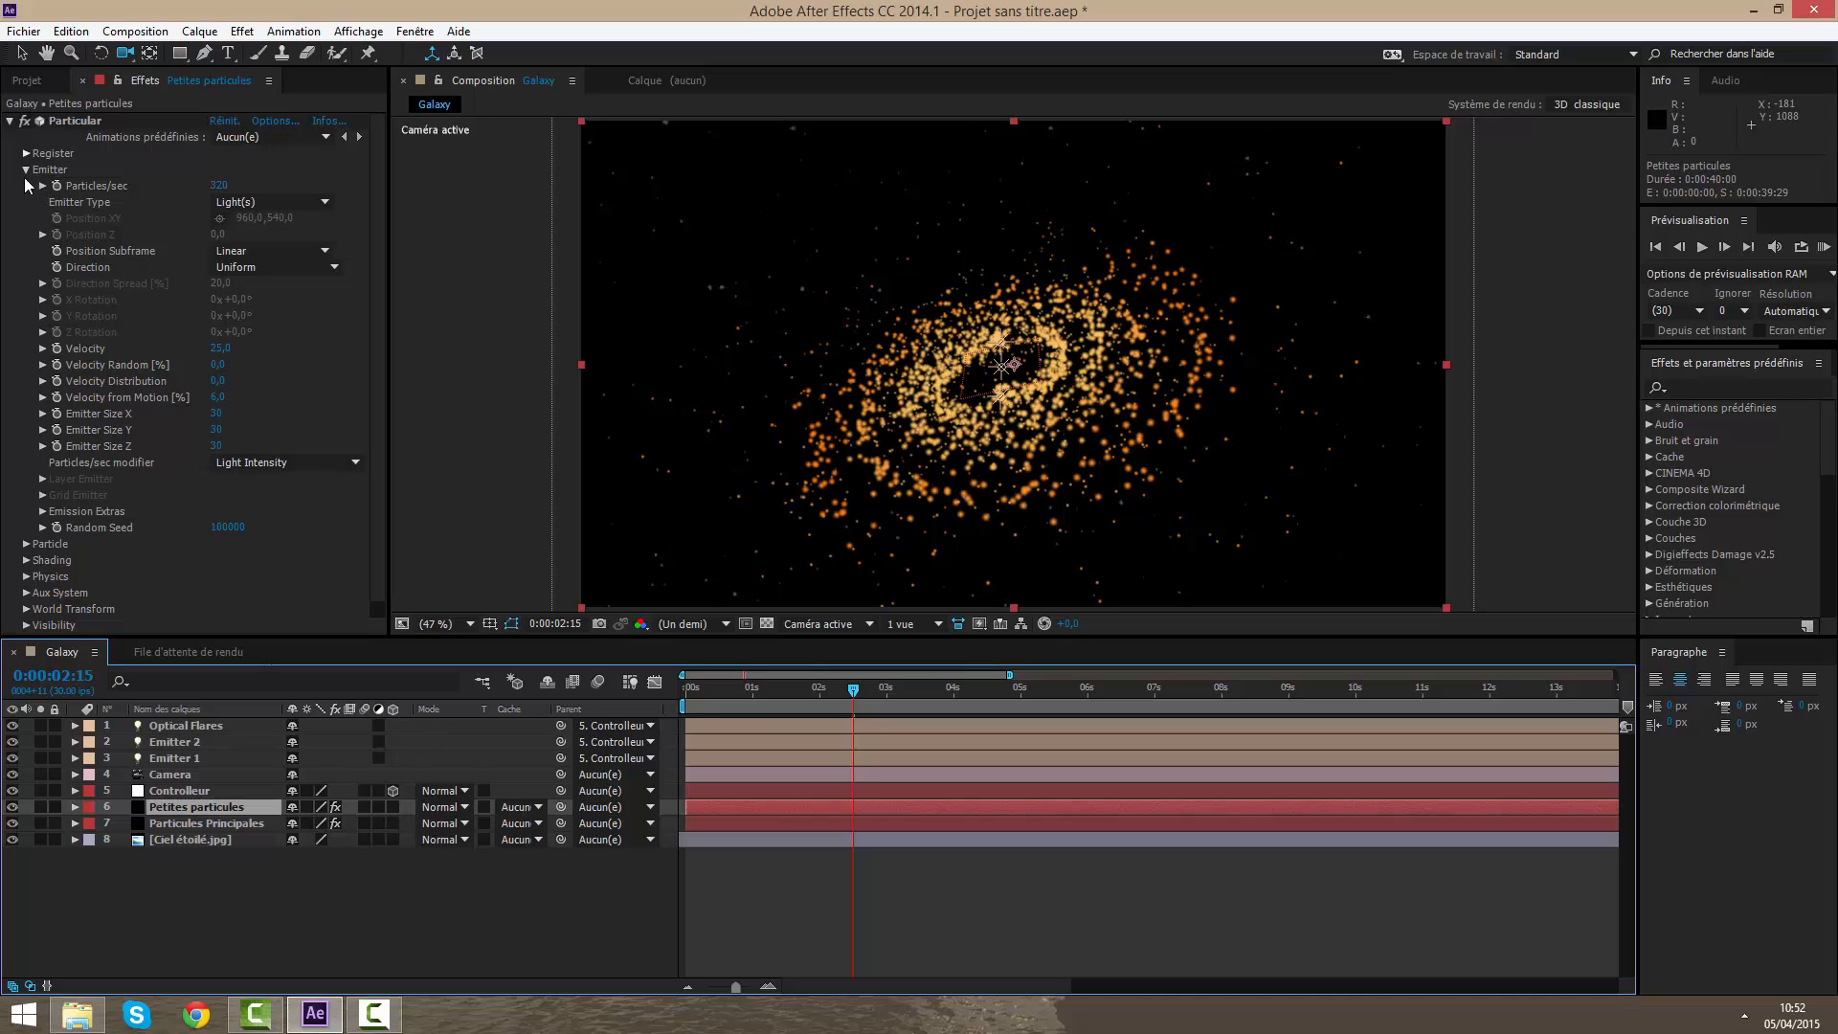
{"action": "left_click", "coordinate": [25, 169]}
{"action": "left_click", "coordinate": [204, 824]}
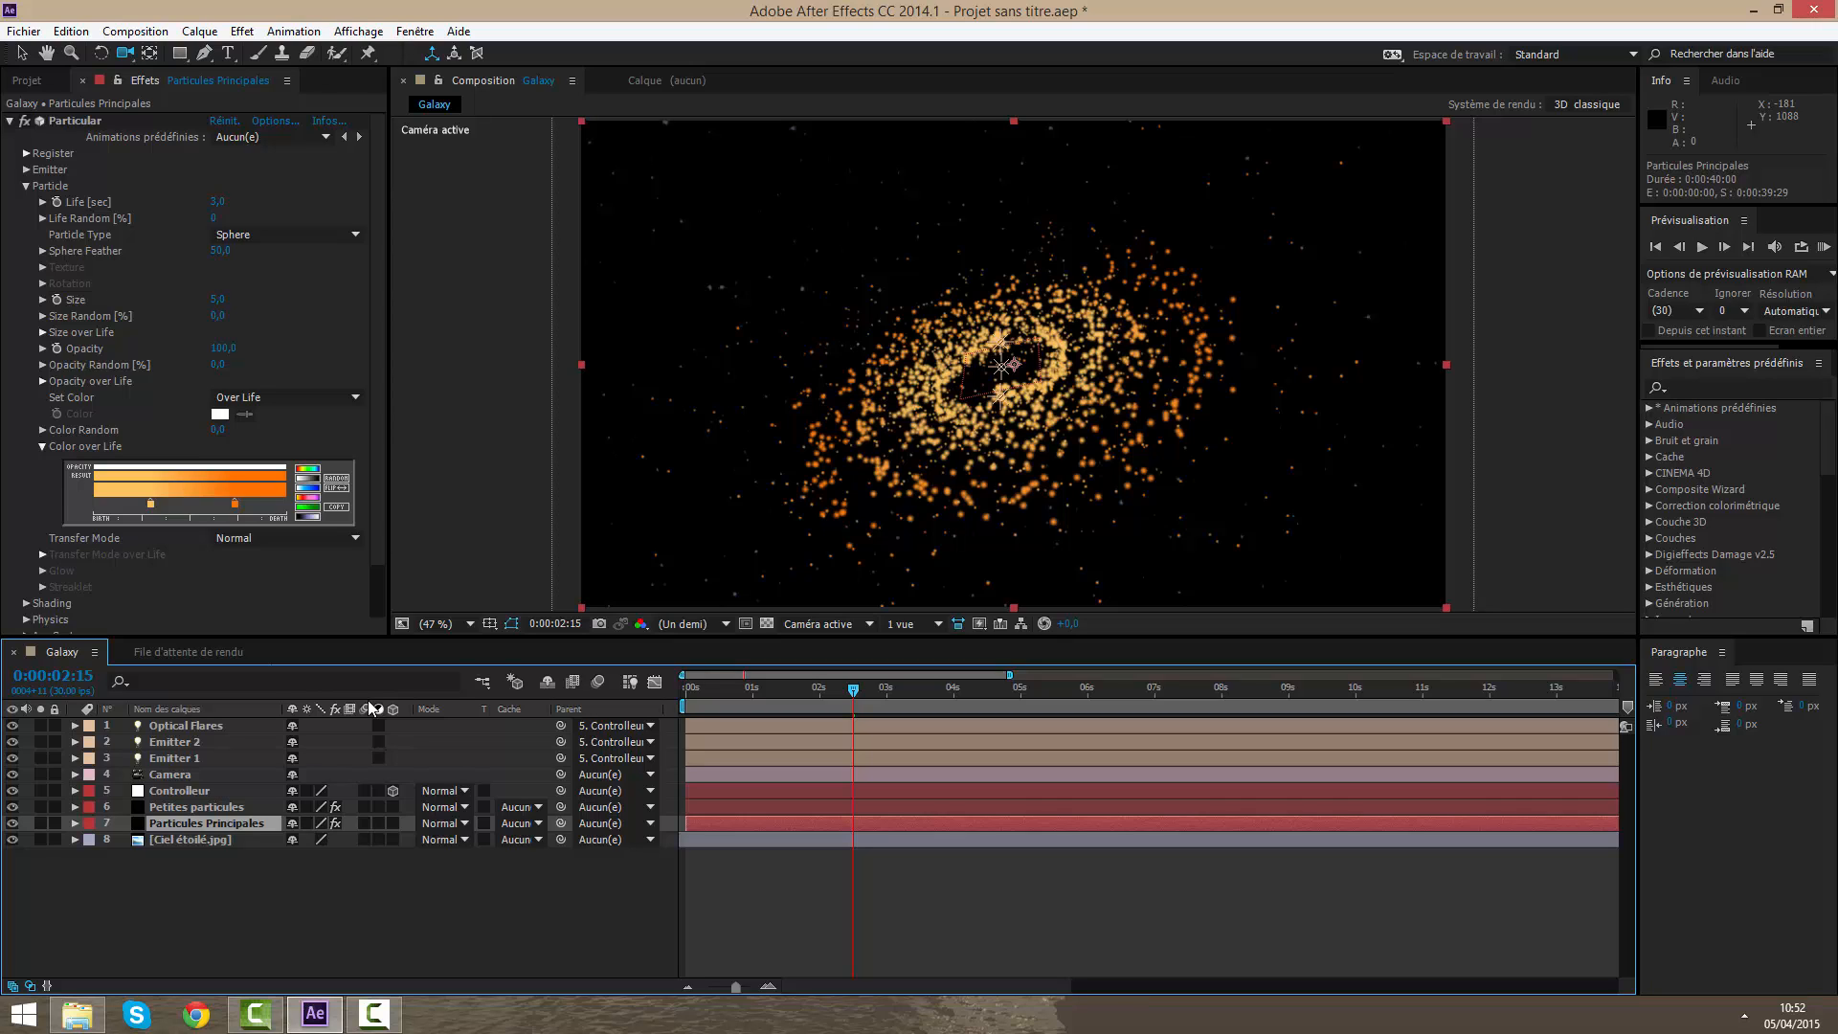
{"action": "key", "text": "ctrl+d"}
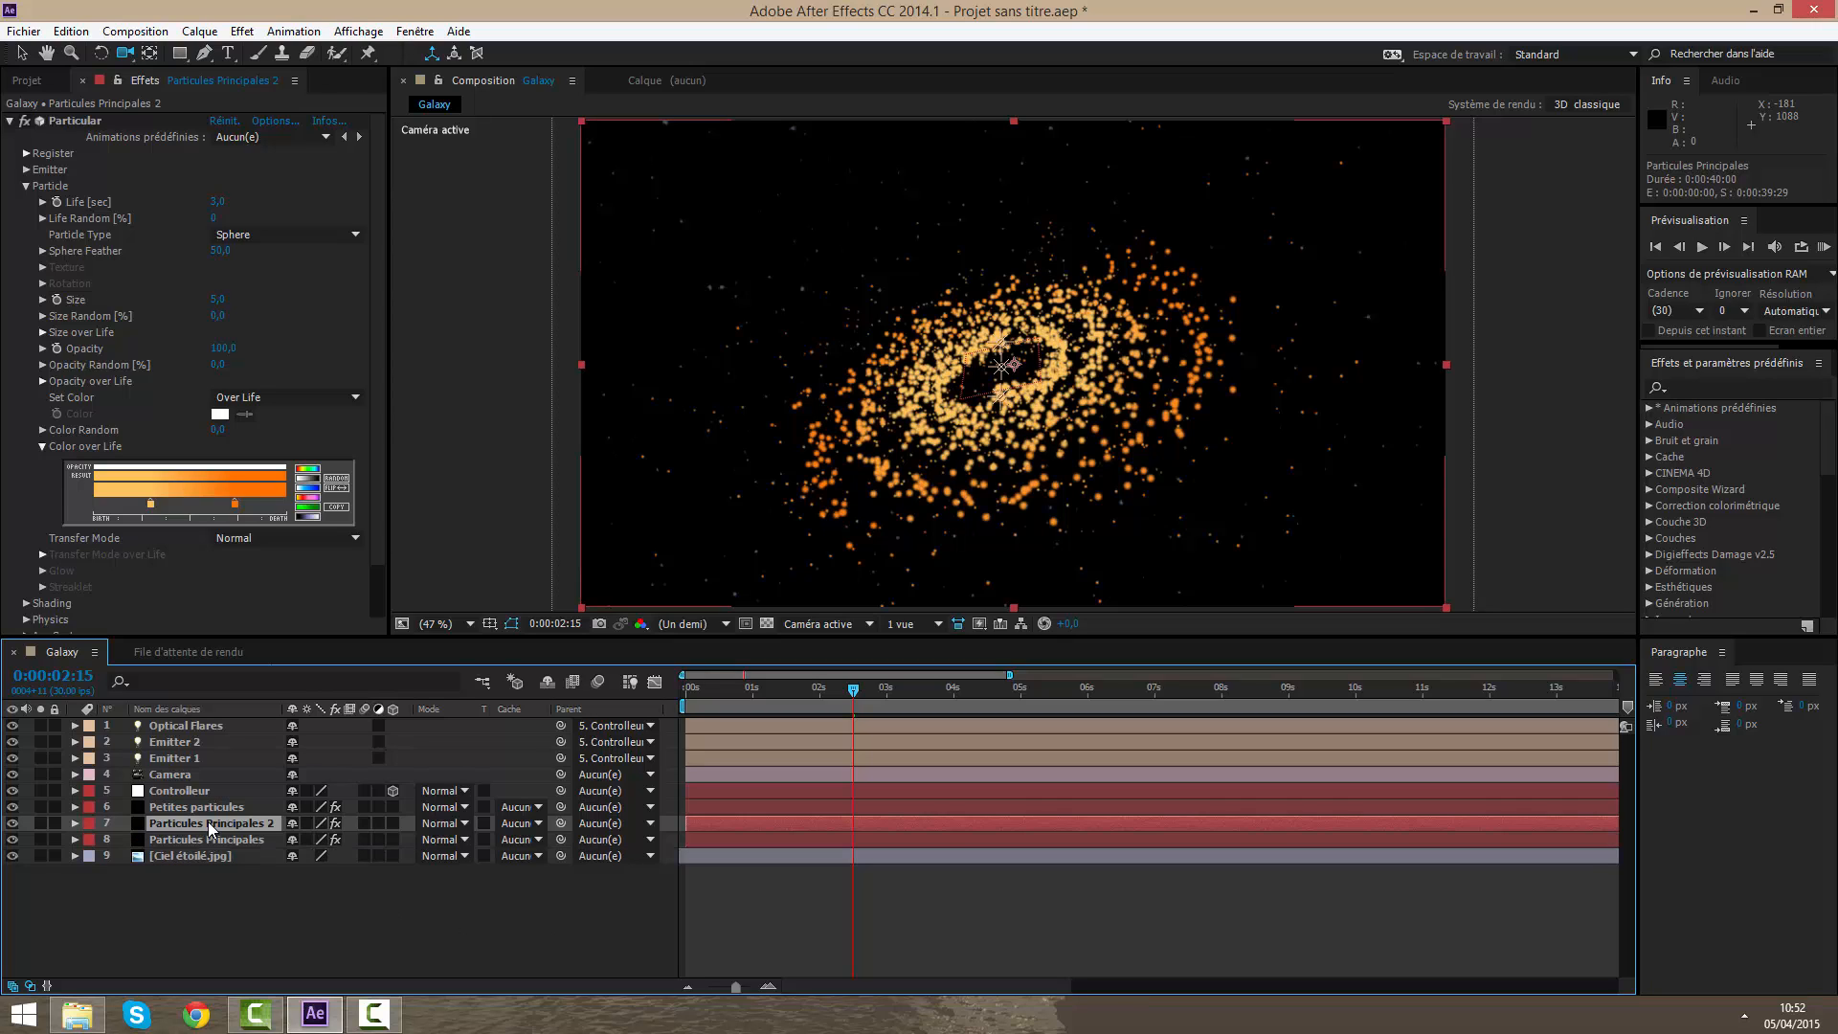
{"action": "left_click", "coordinate": [27, 186]}
{"action": "left_click", "coordinate": [27, 169]}
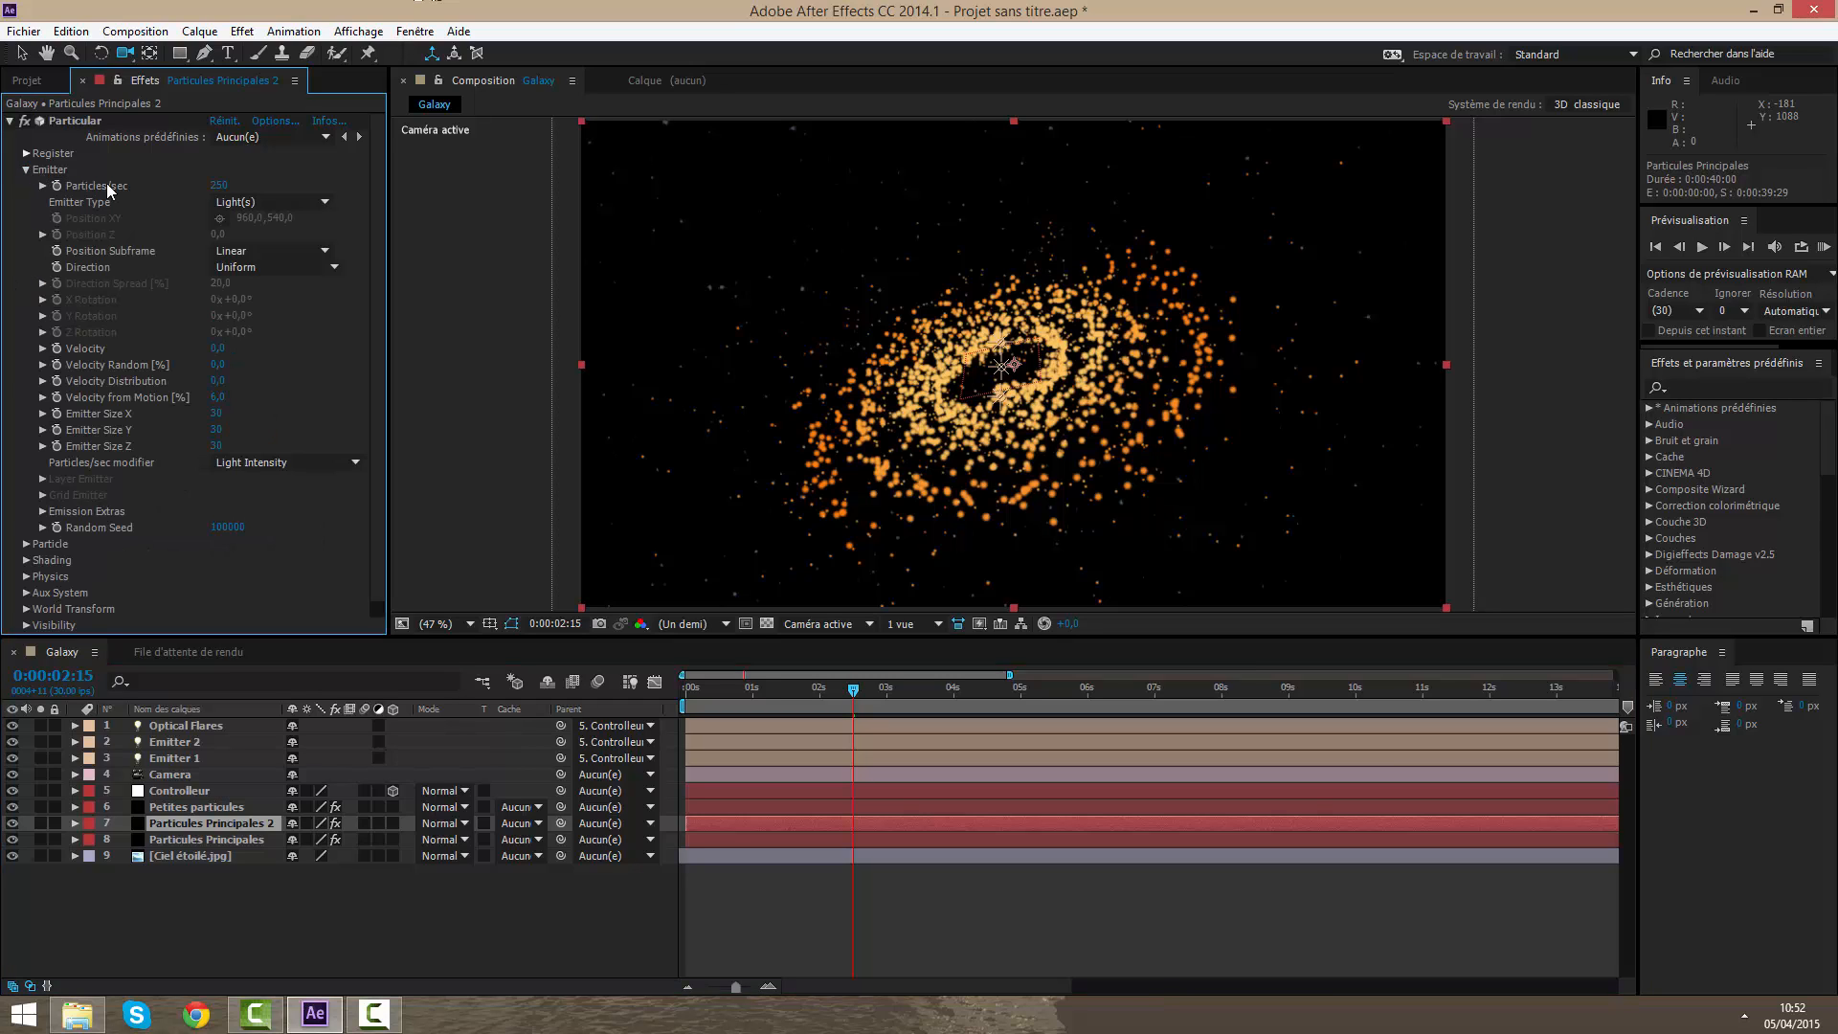
{"action": "left_click", "coordinate": [218, 187]}
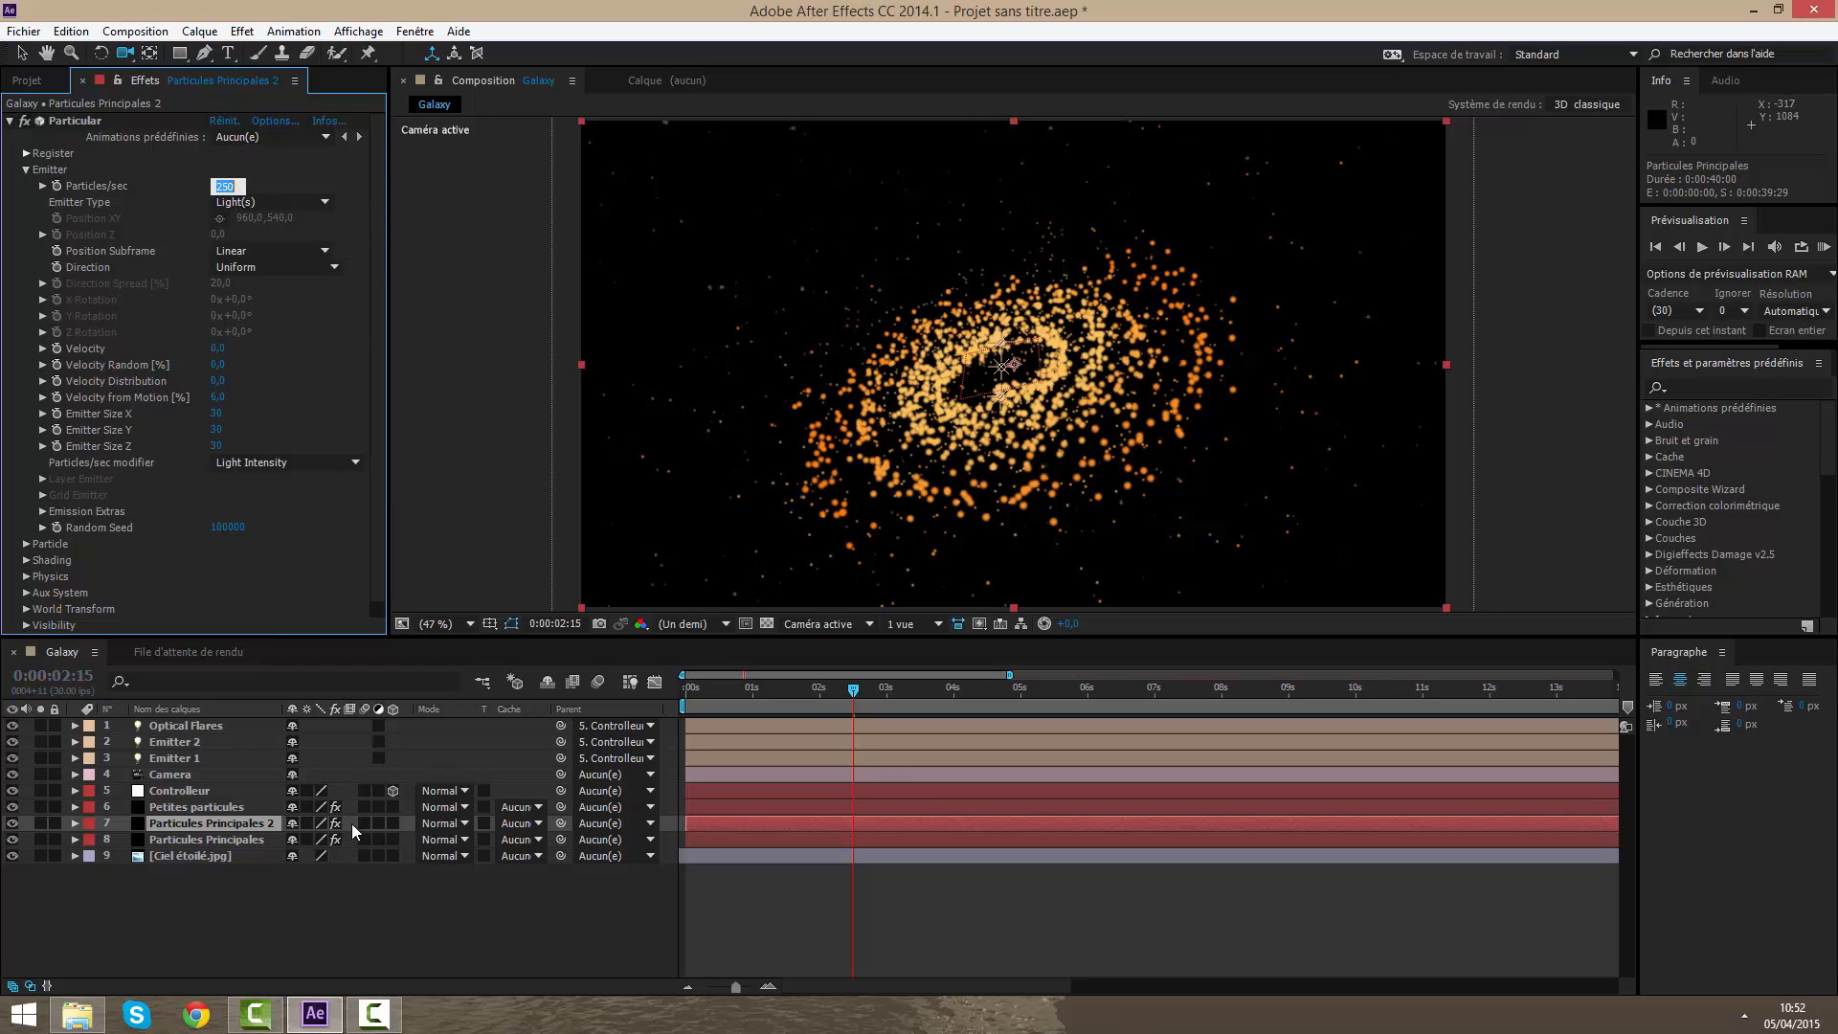
{"action": "left_click", "coordinate": [256, 823]}
{"action": "key", "text": "Return"}
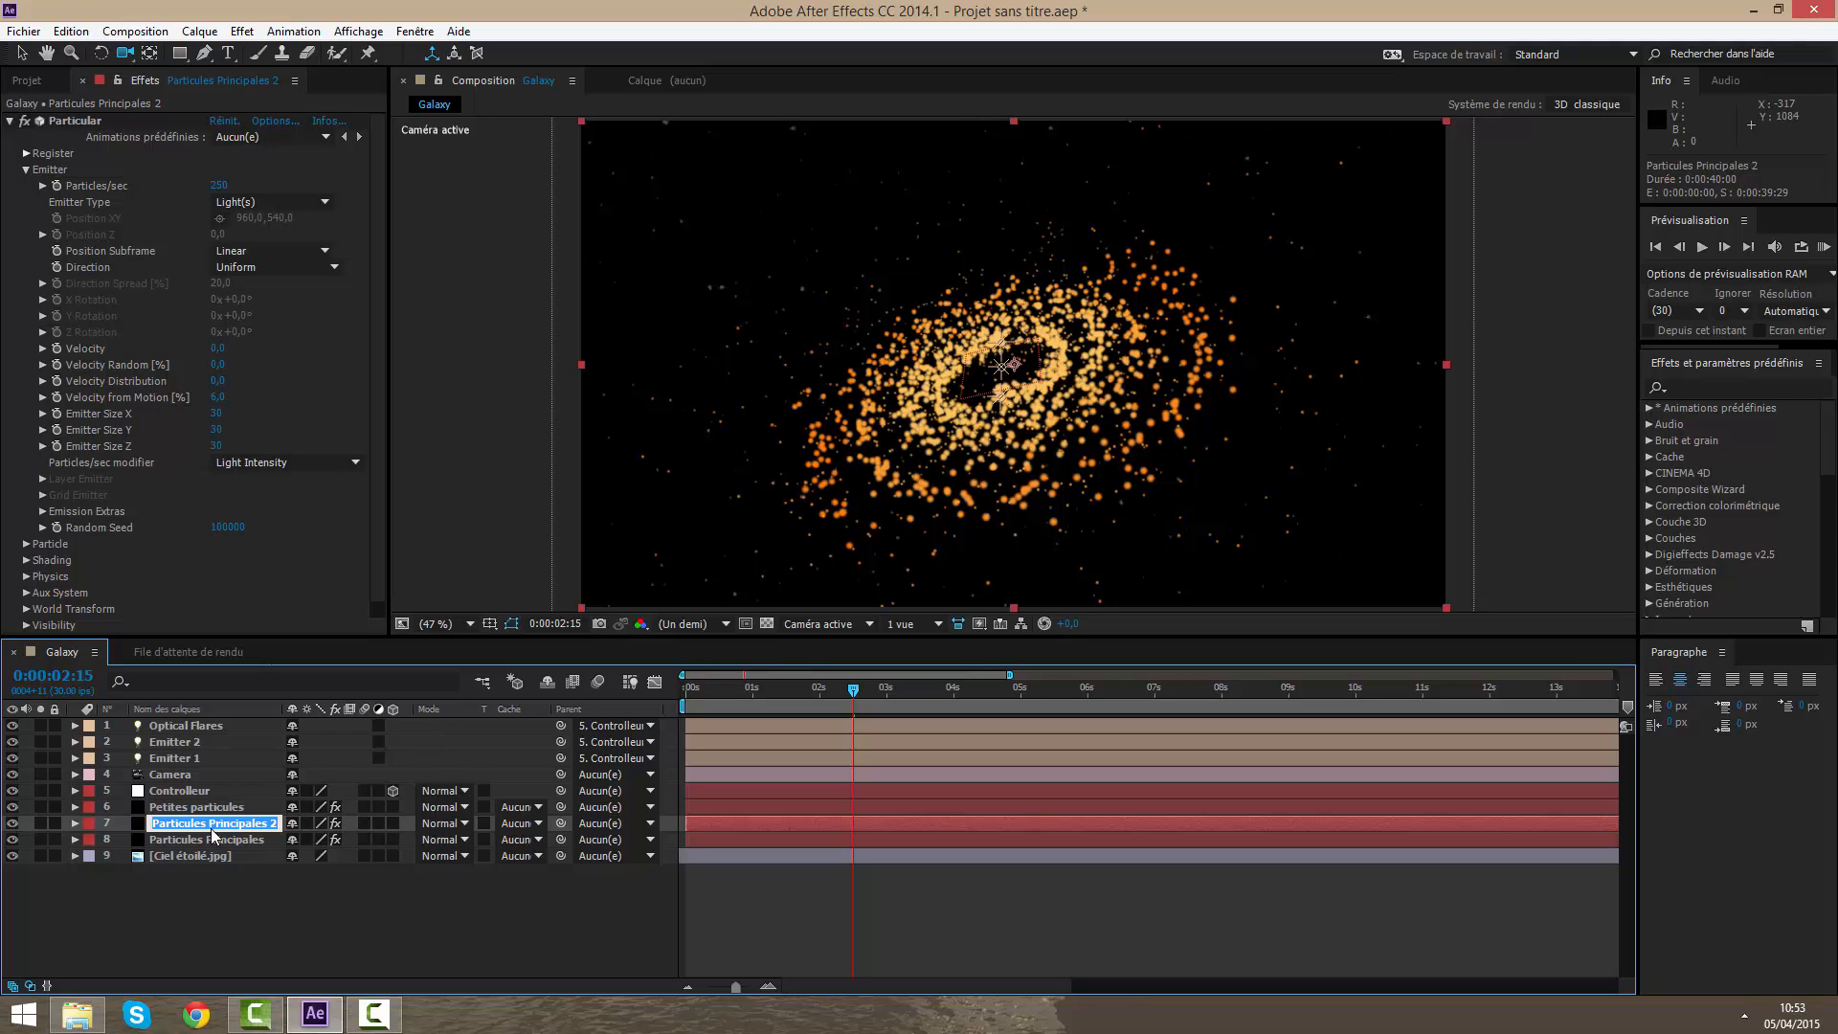
{"action": "type", "text": "Fumée"}
{"action": "key", "text": "Return"}
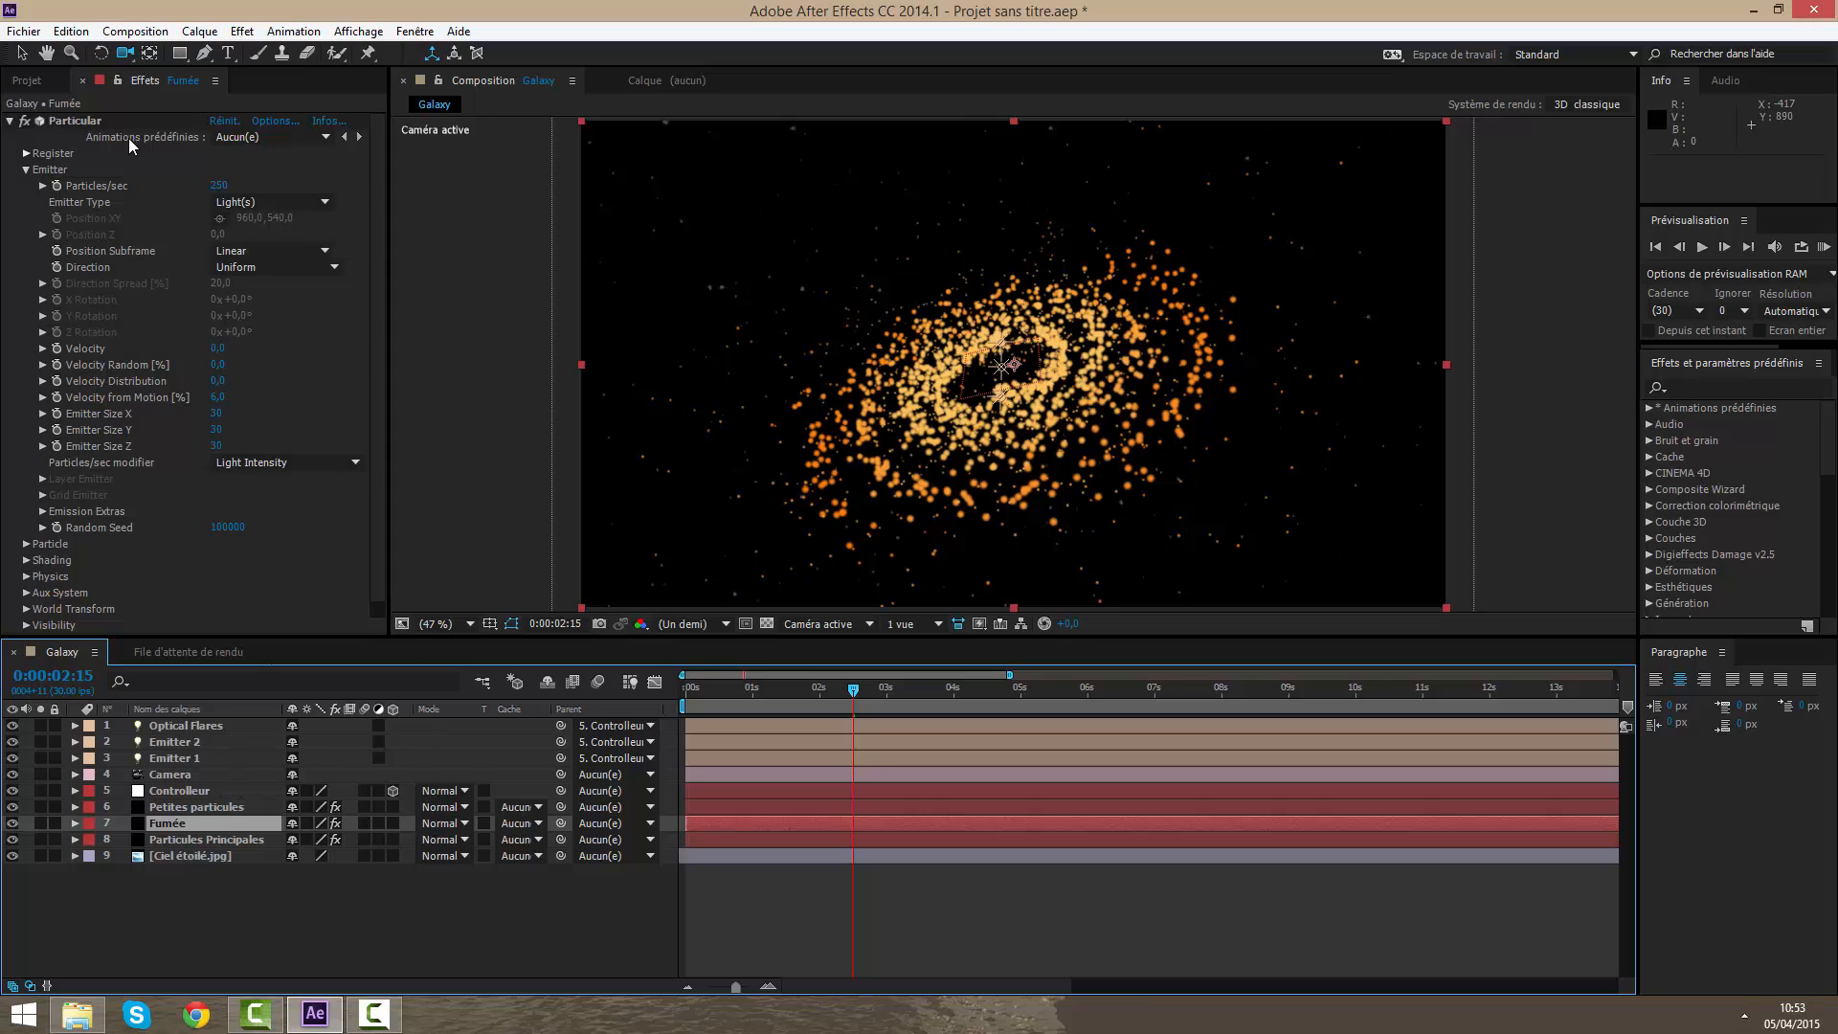
Step: Change the Fumée layer's Particular particle type from Sphere to Cloudlet
{"action": "left_click", "coordinate": [27, 166]}
{"action": "left_click", "coordinate": [156, 829]}
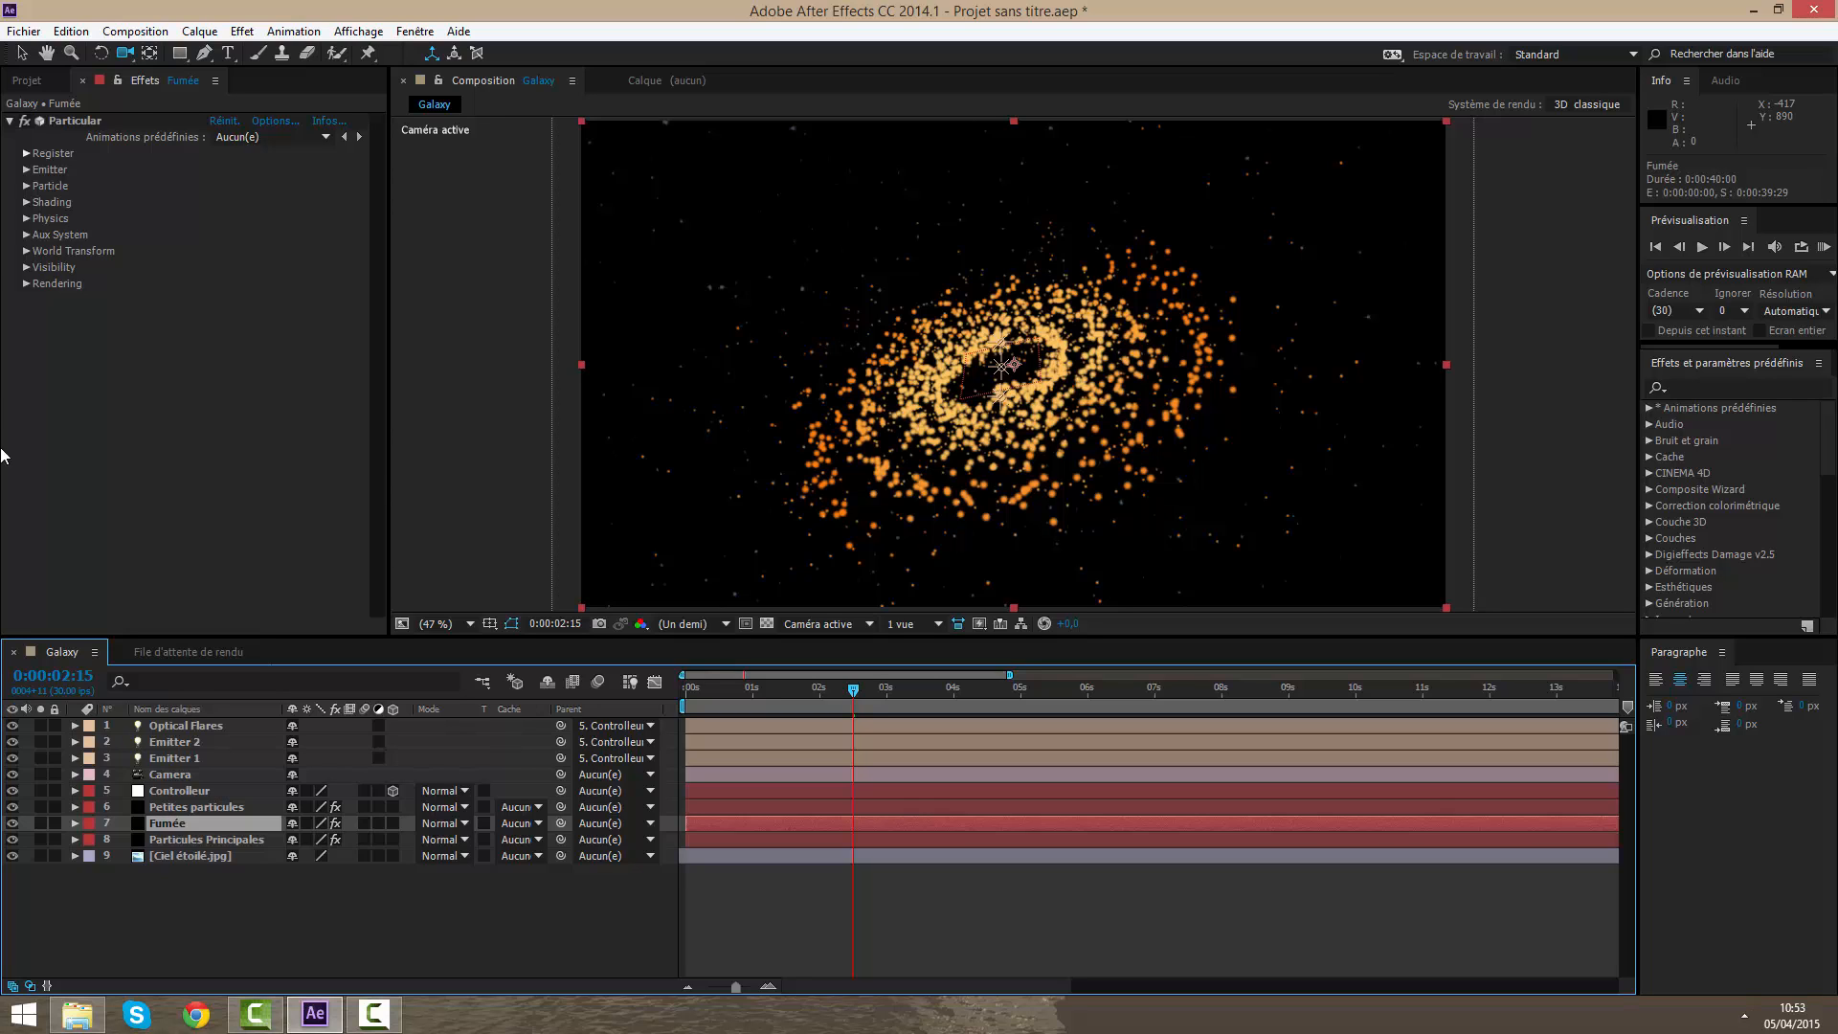
{"action": "left_click", "coordinate": [27, 187]}
{"action": "left_click", "coordinate": [287, 234]}
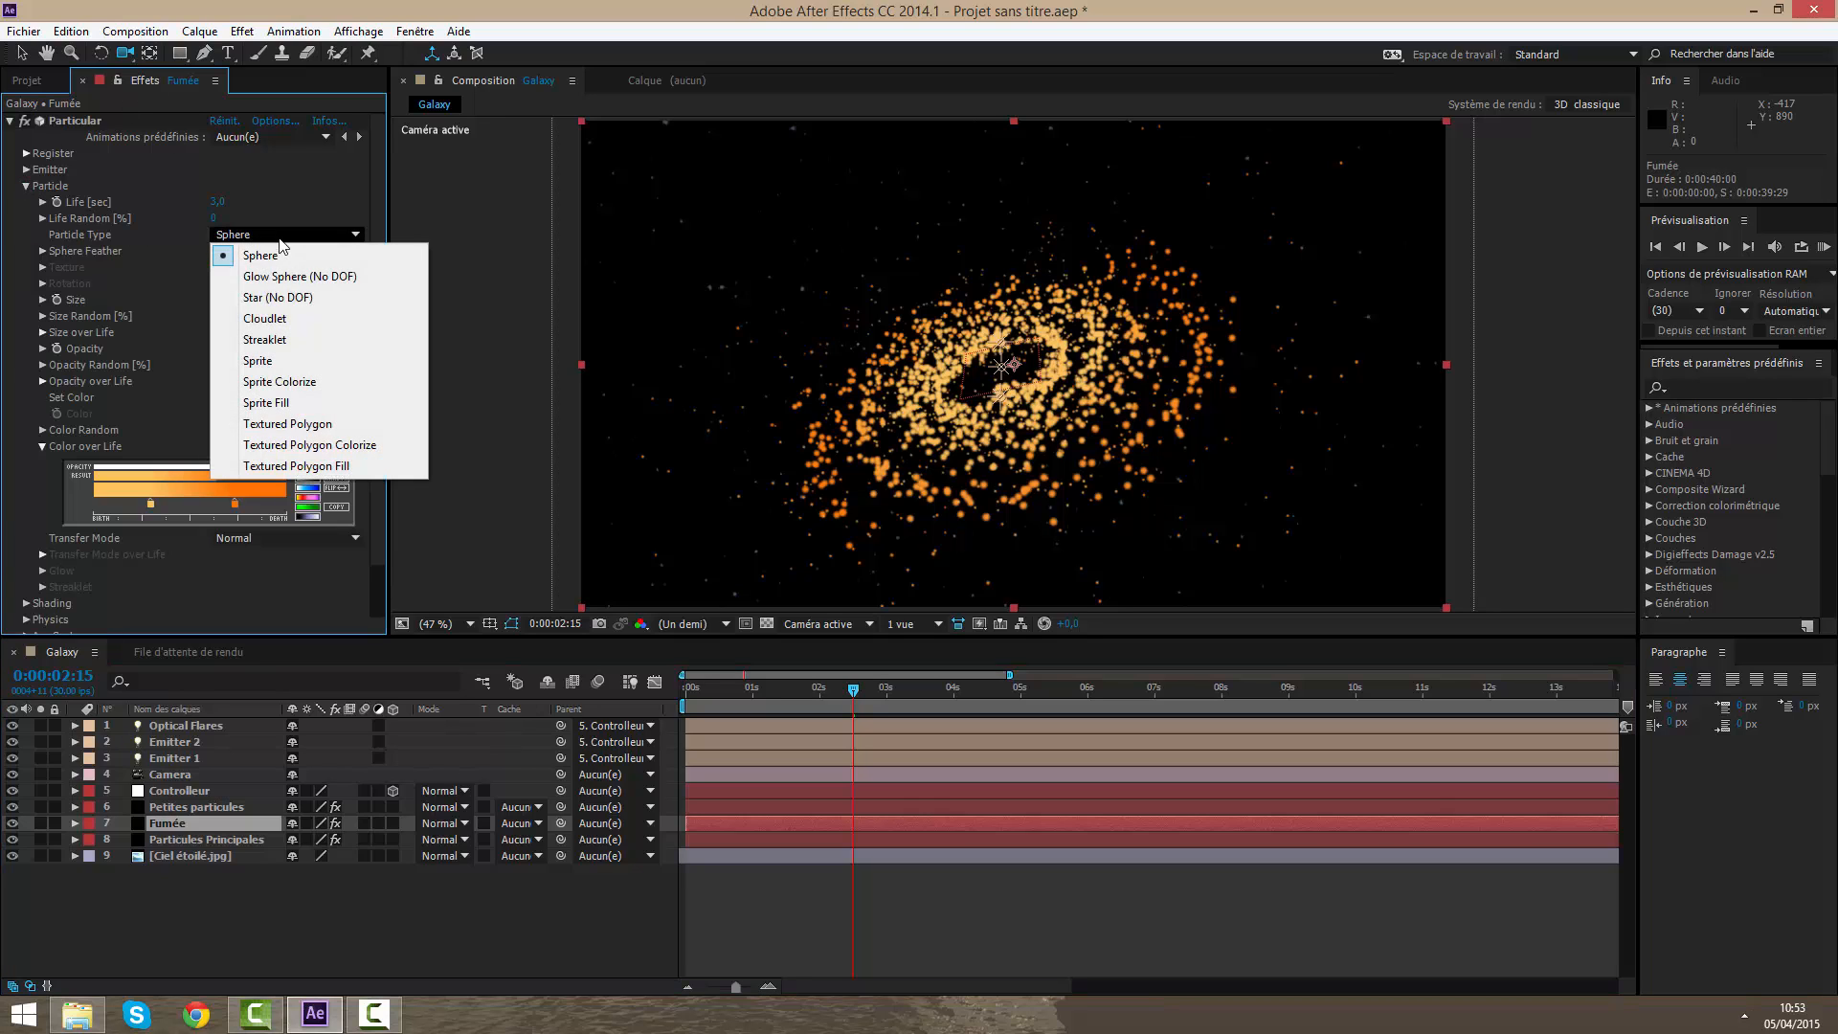
{"action": "left_click", "coordinate": [290, 212]}
{"action": "left_click", "coordinate": [288, 236]}
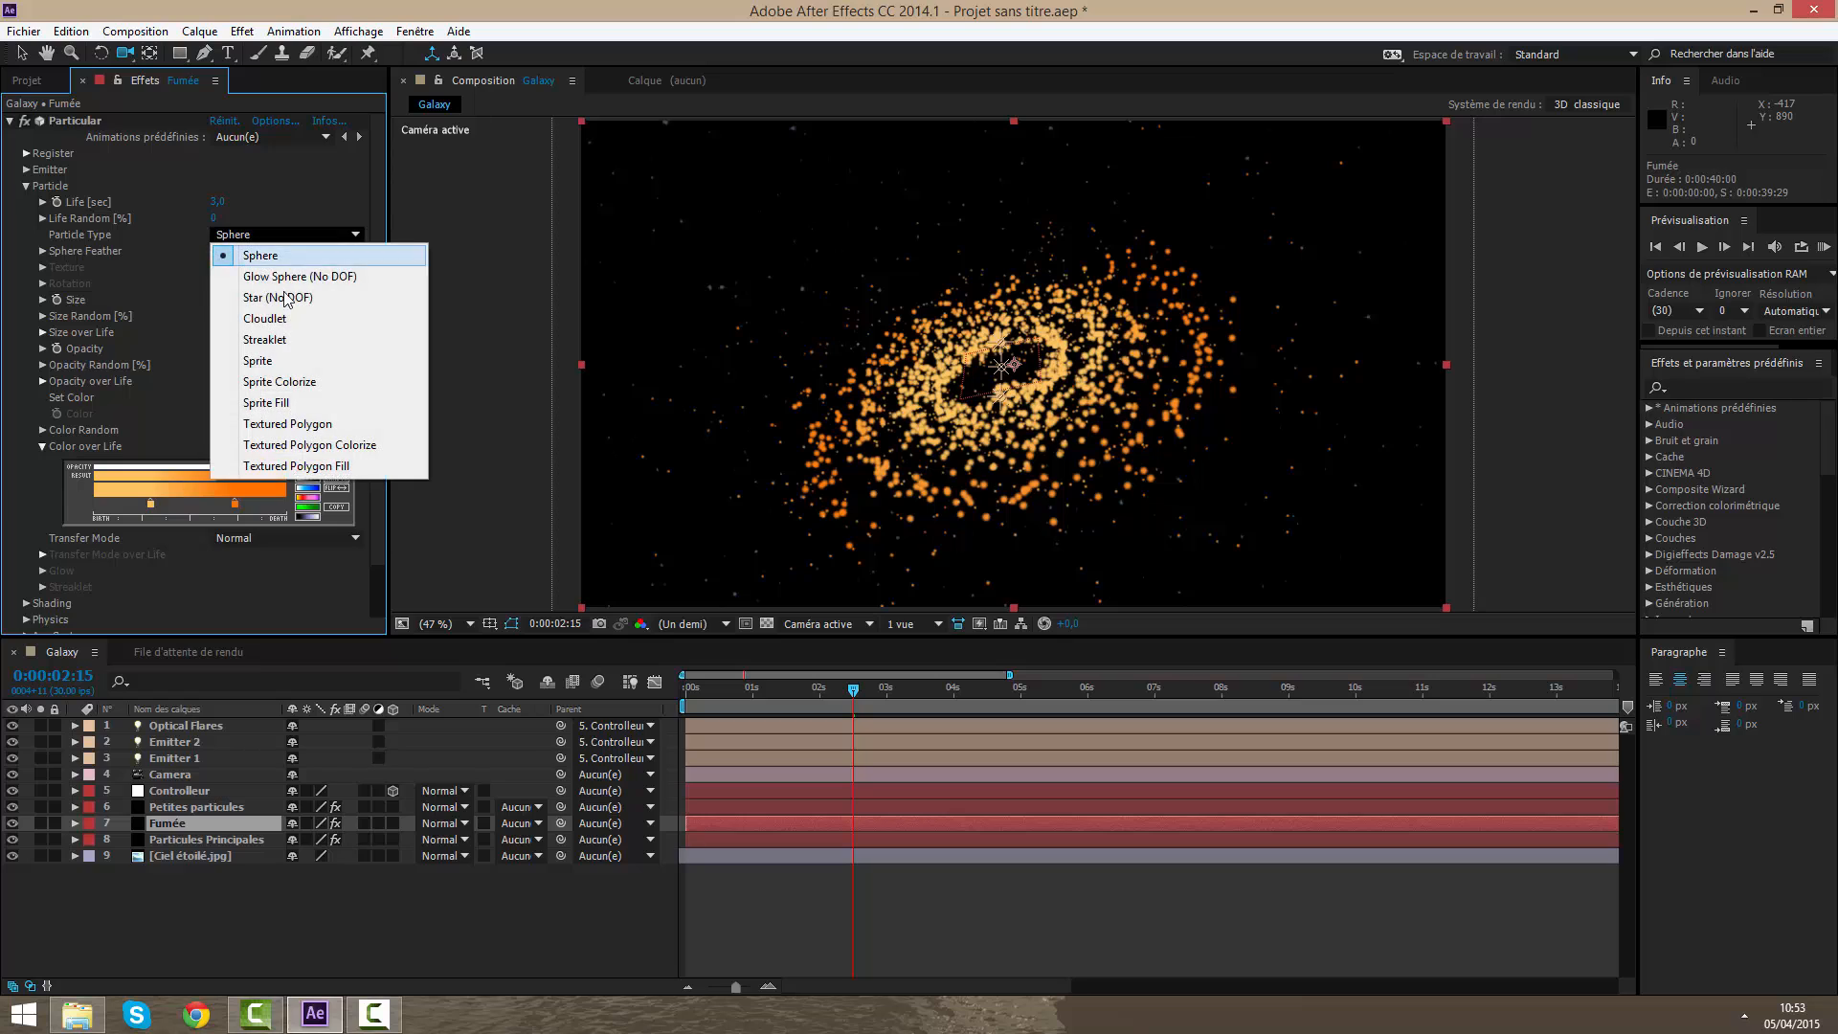
{"action": "left_click", "coordinate": [278, 321]}
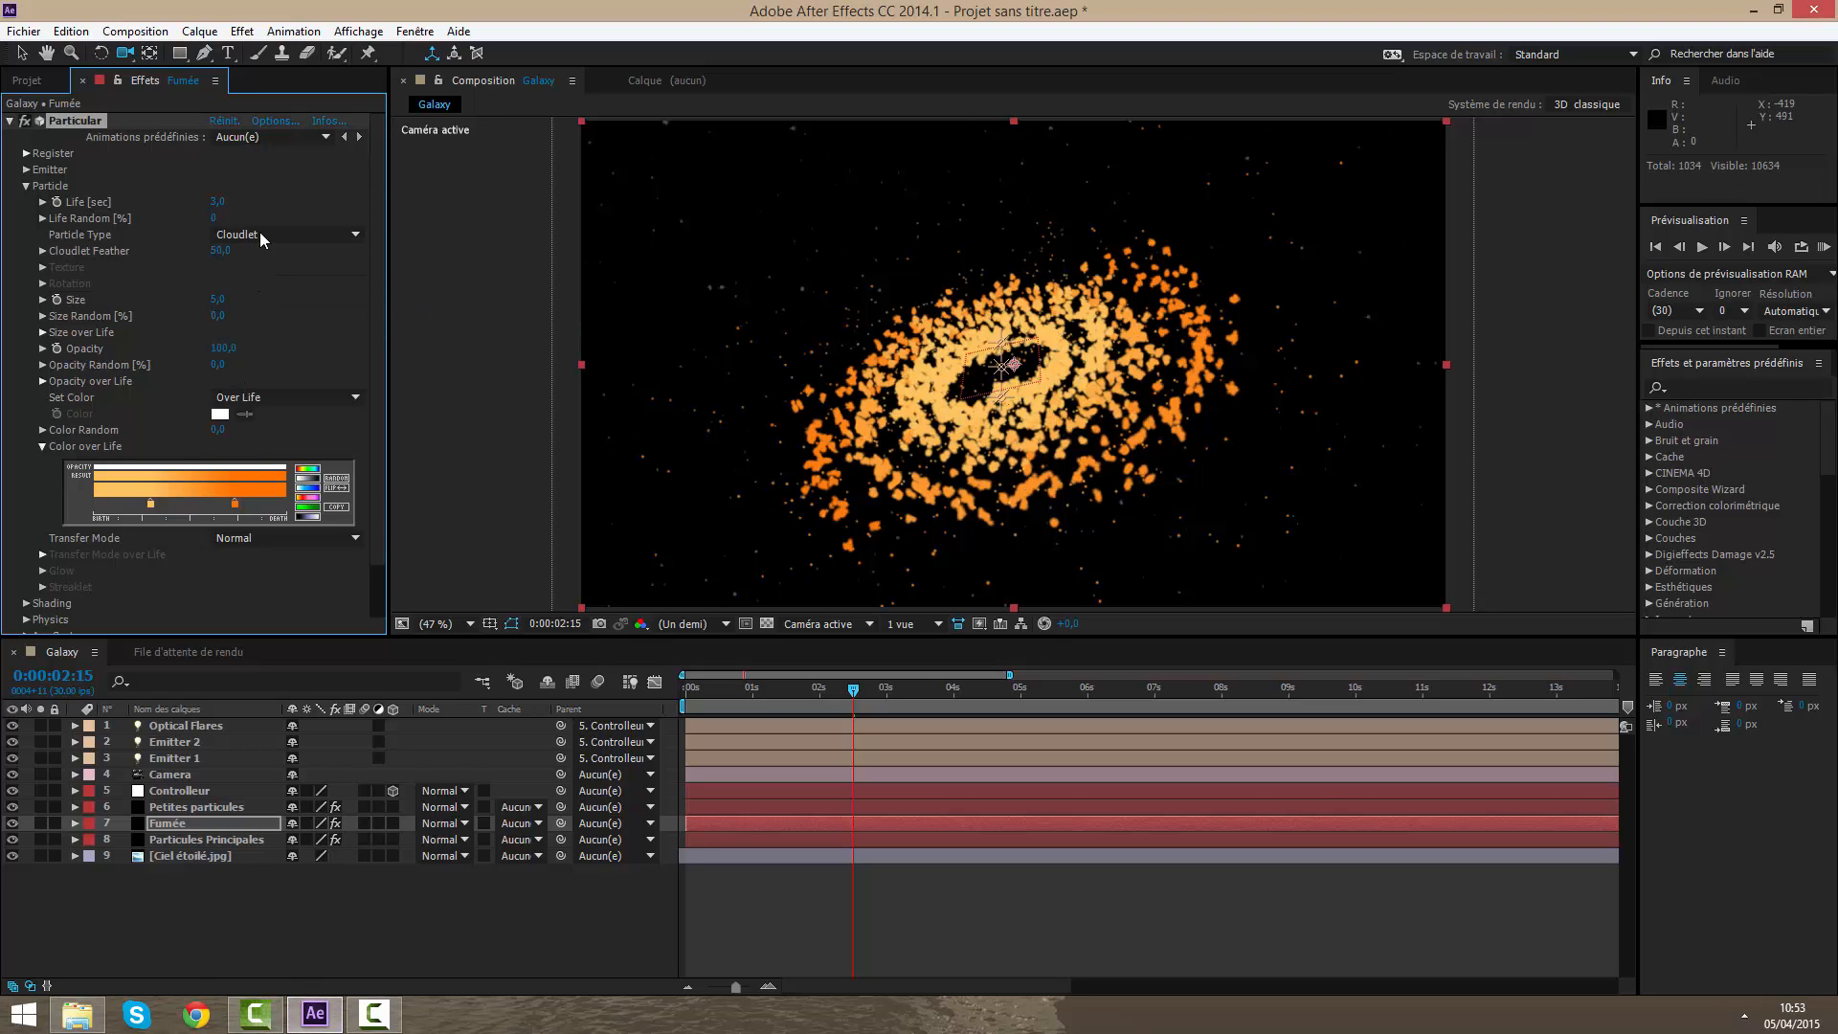
{"action": "left_click", "coordinate": [274, 193]}
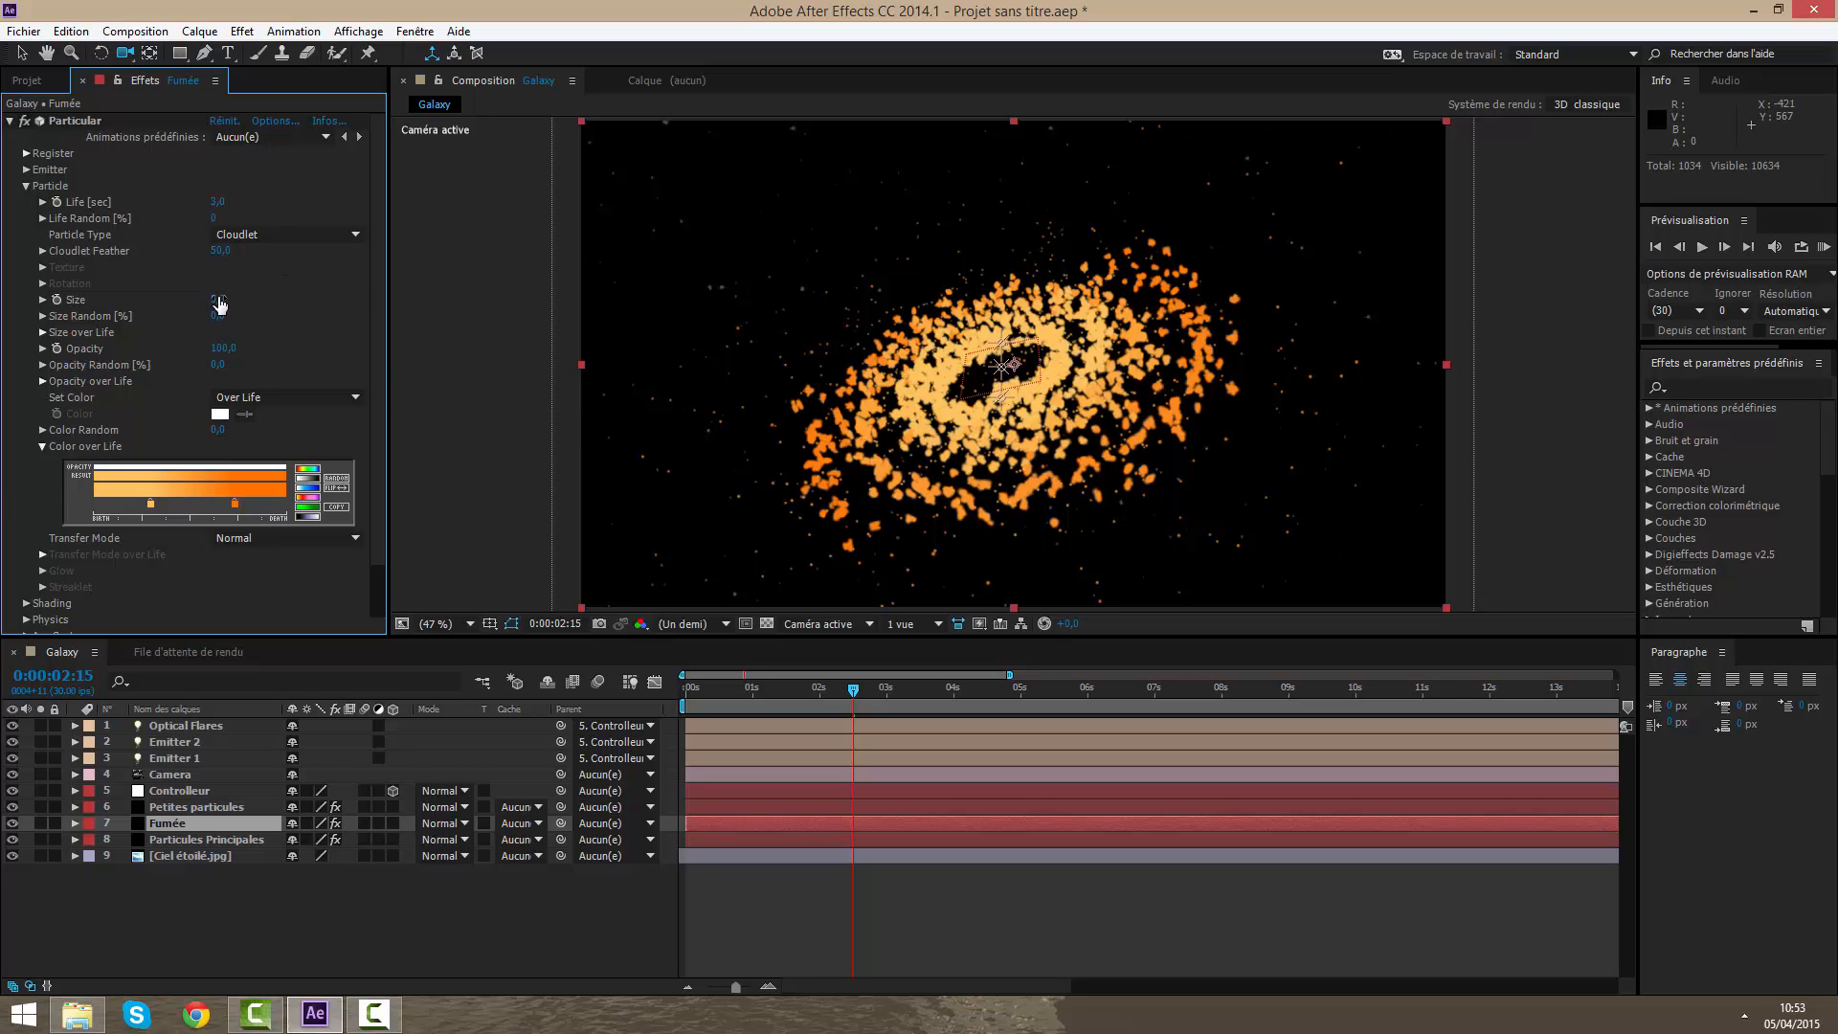
Step: Increase the particle size of the Fumée layer to about 28
{"action": "left_click_drag", "start_coordinate": [219, 298], "coordinate": [252, 307]}
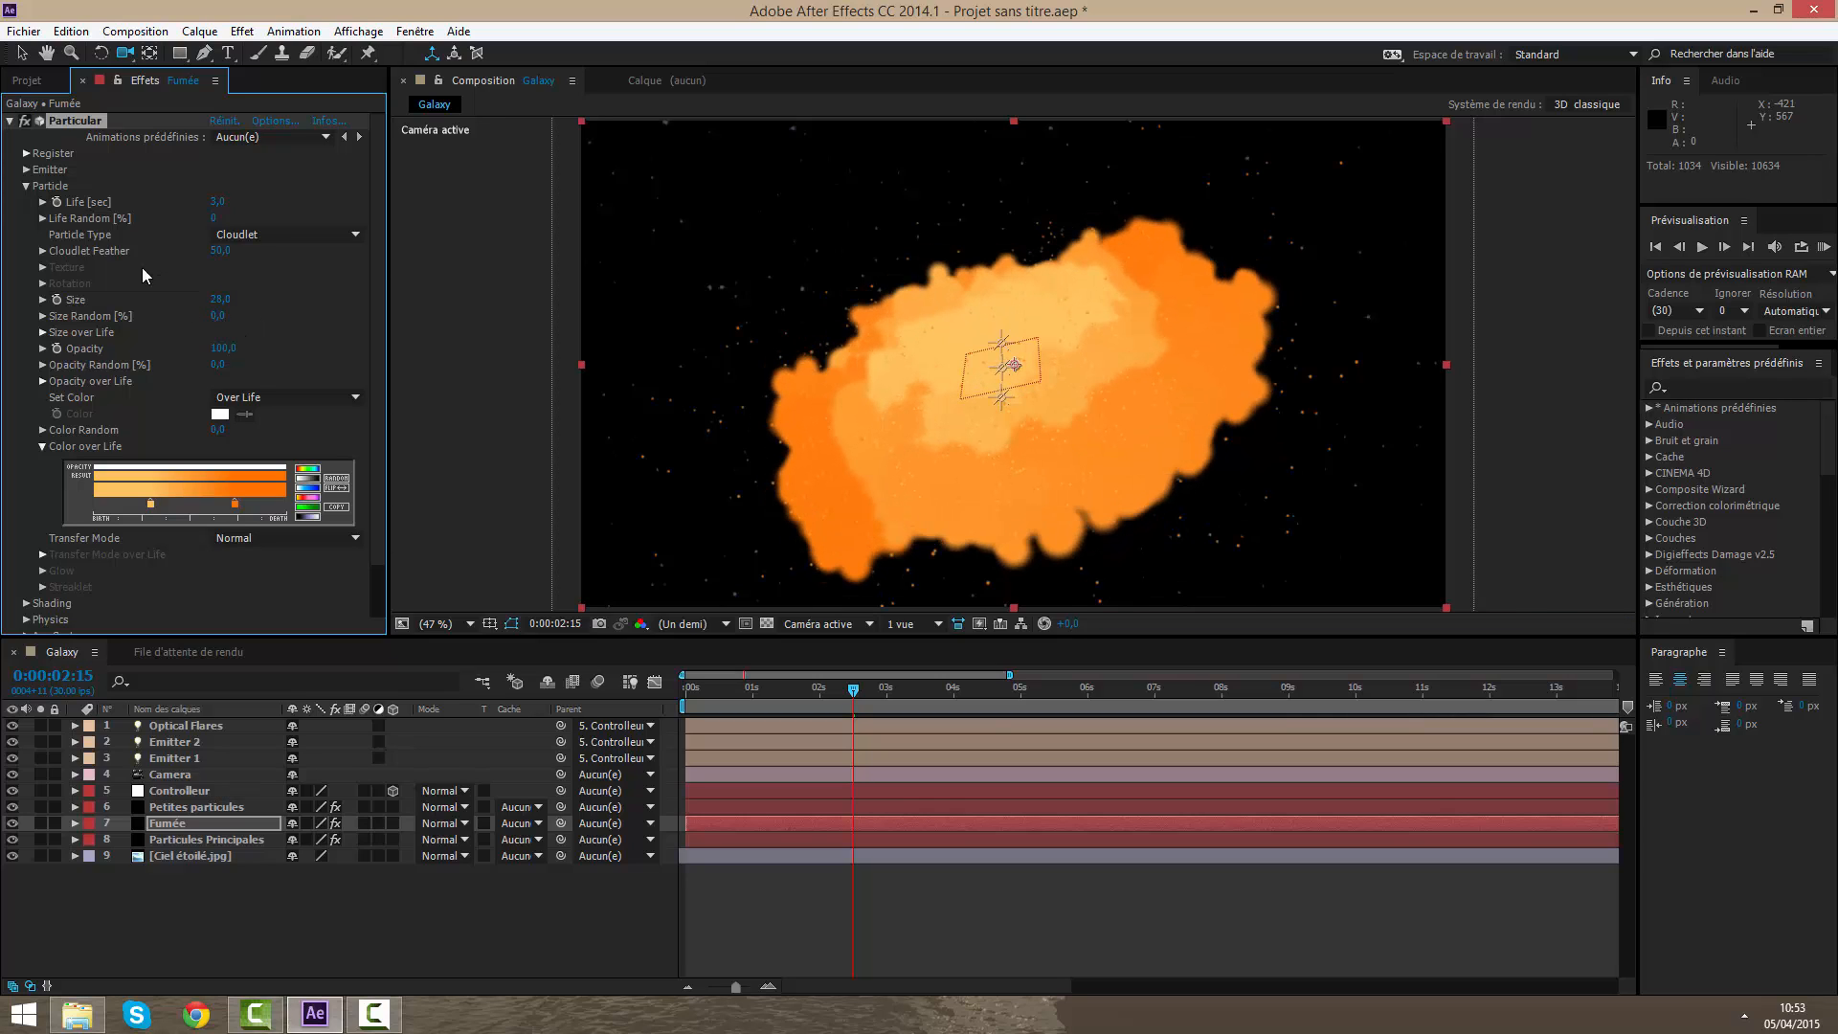
{"action": "left_click", "coordinate": [26, 186]}
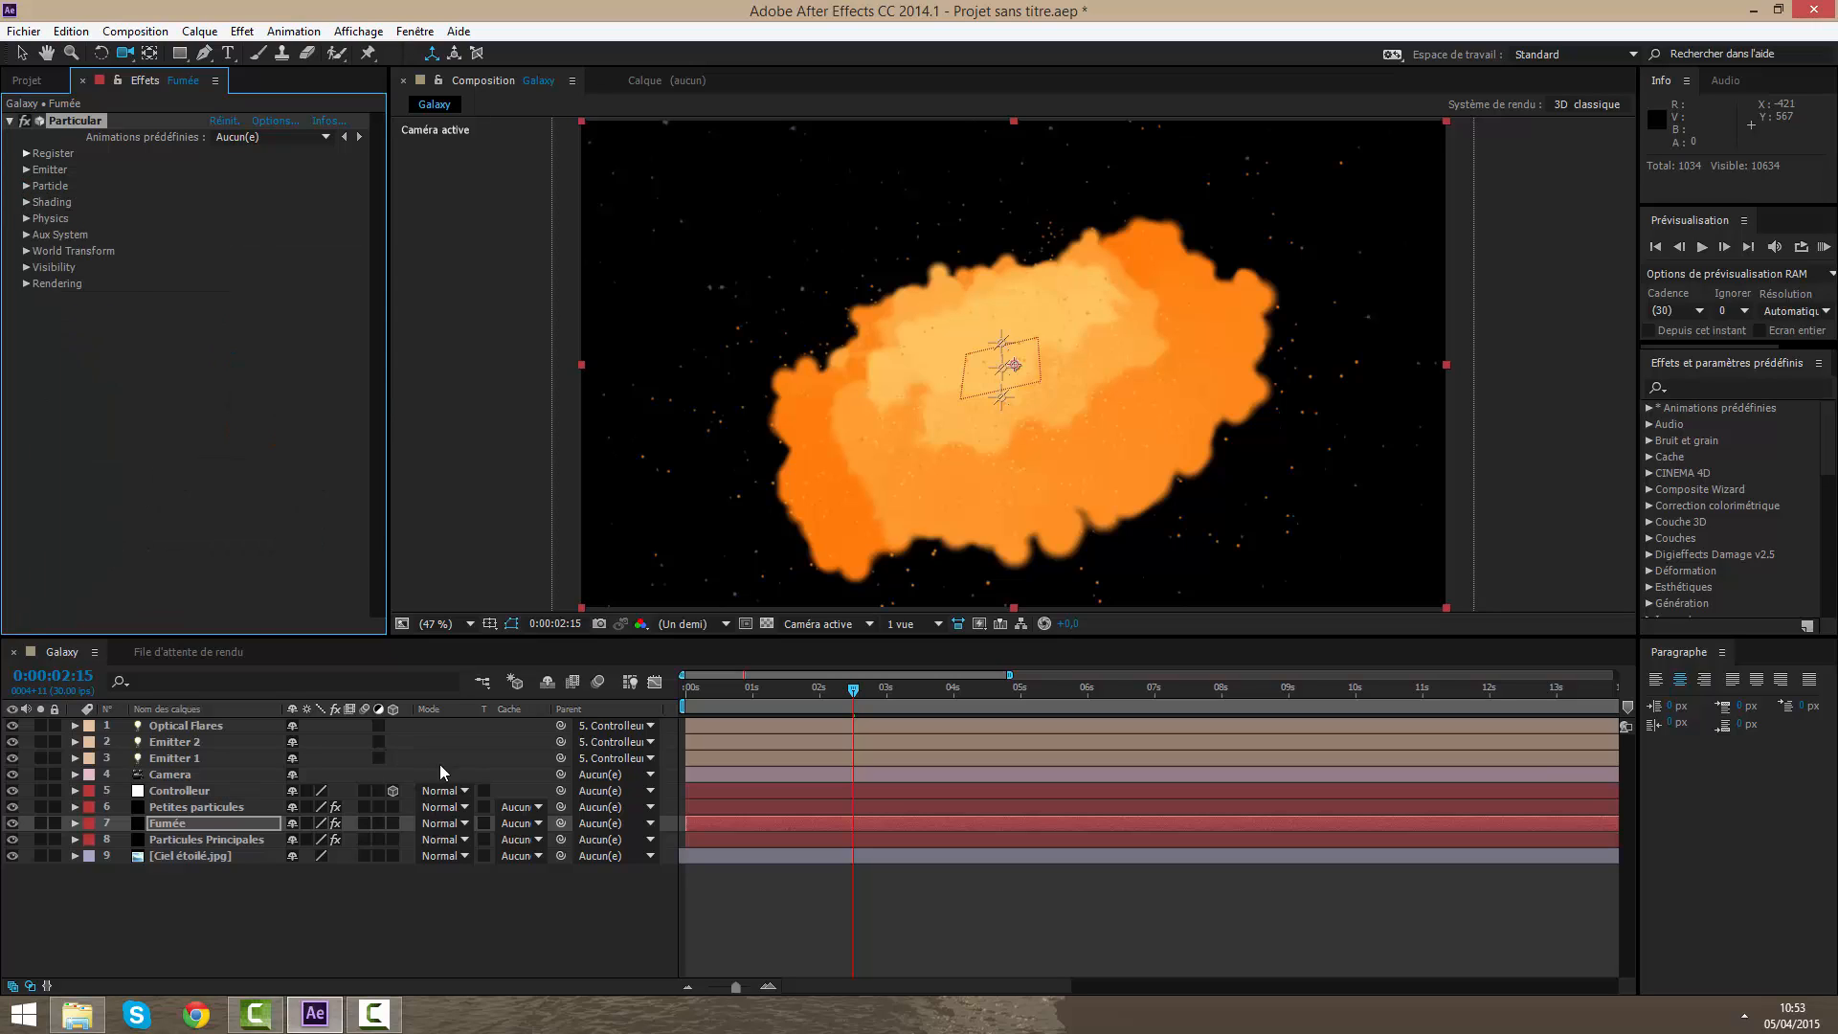
{"action": "left_click", "coordinate": [26, 186]}
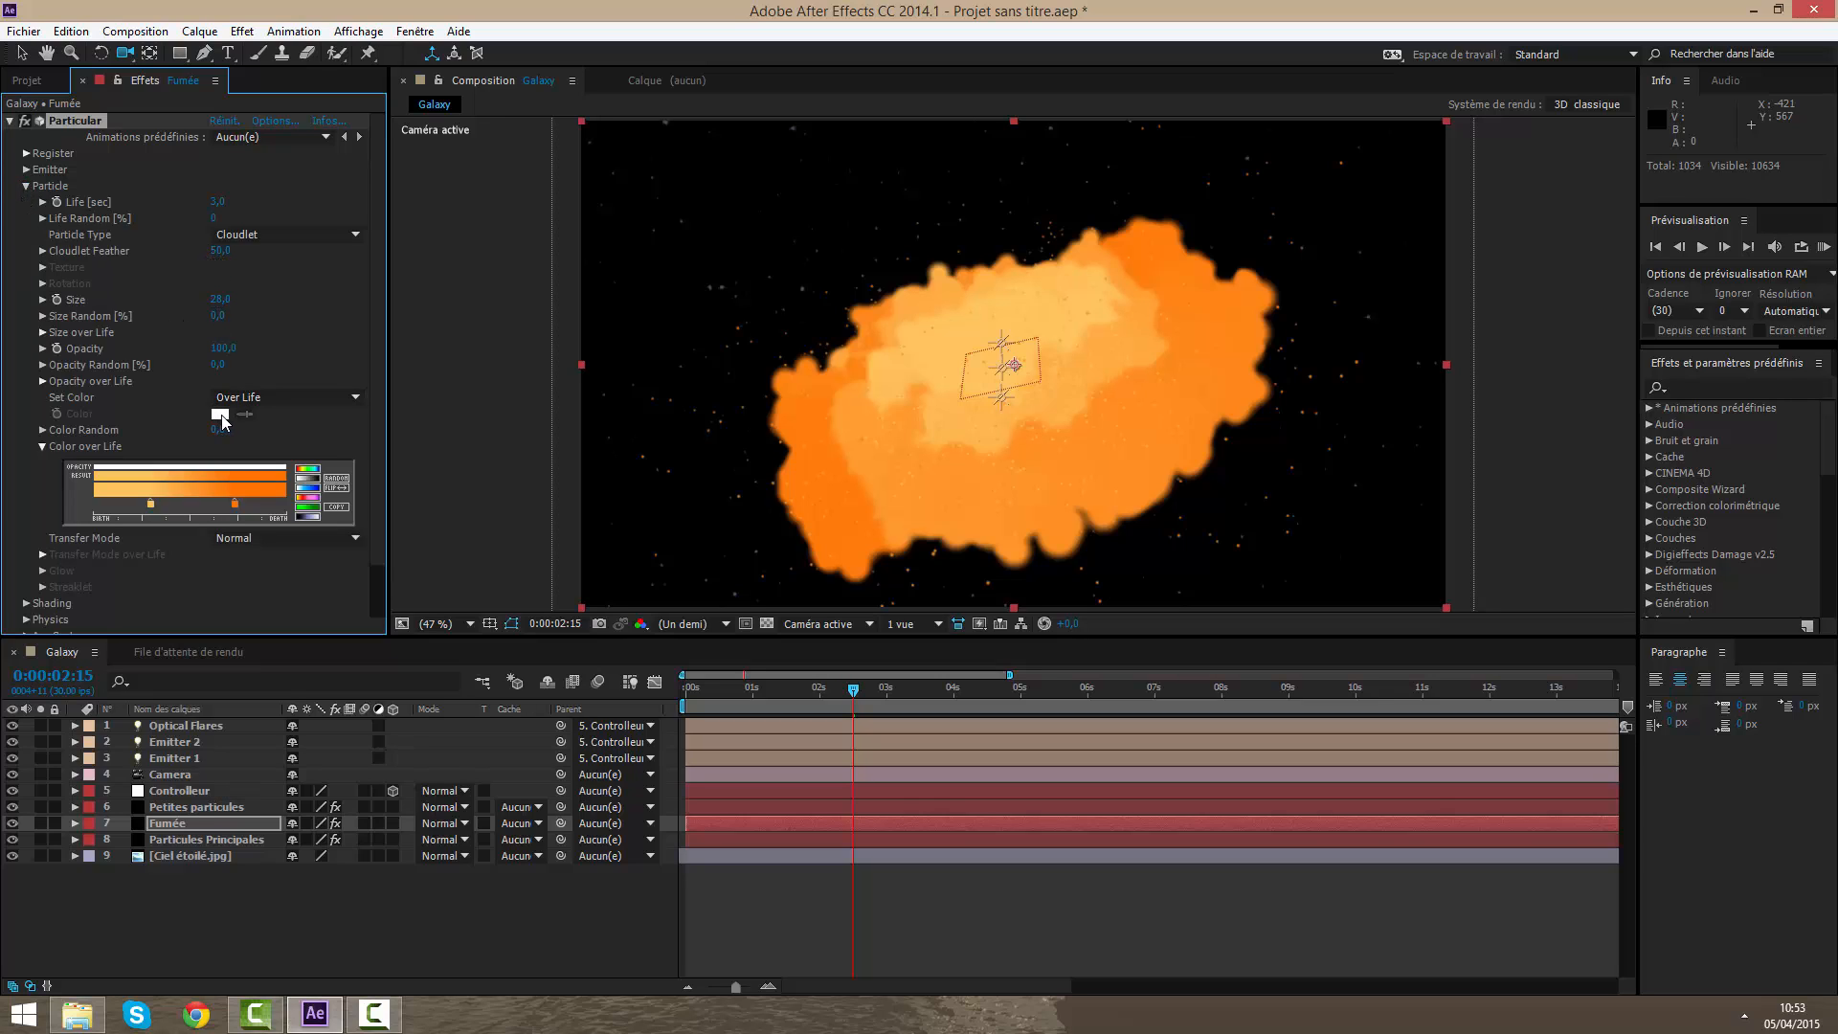
Step: Lower the Fumée layer's particle opacity to 1
{"action": "left_click_drag", "start_coordinate": [212, 348], "coordinate": [222, 356]}
{"action": "left_click", "coordinate": [222, 356]}
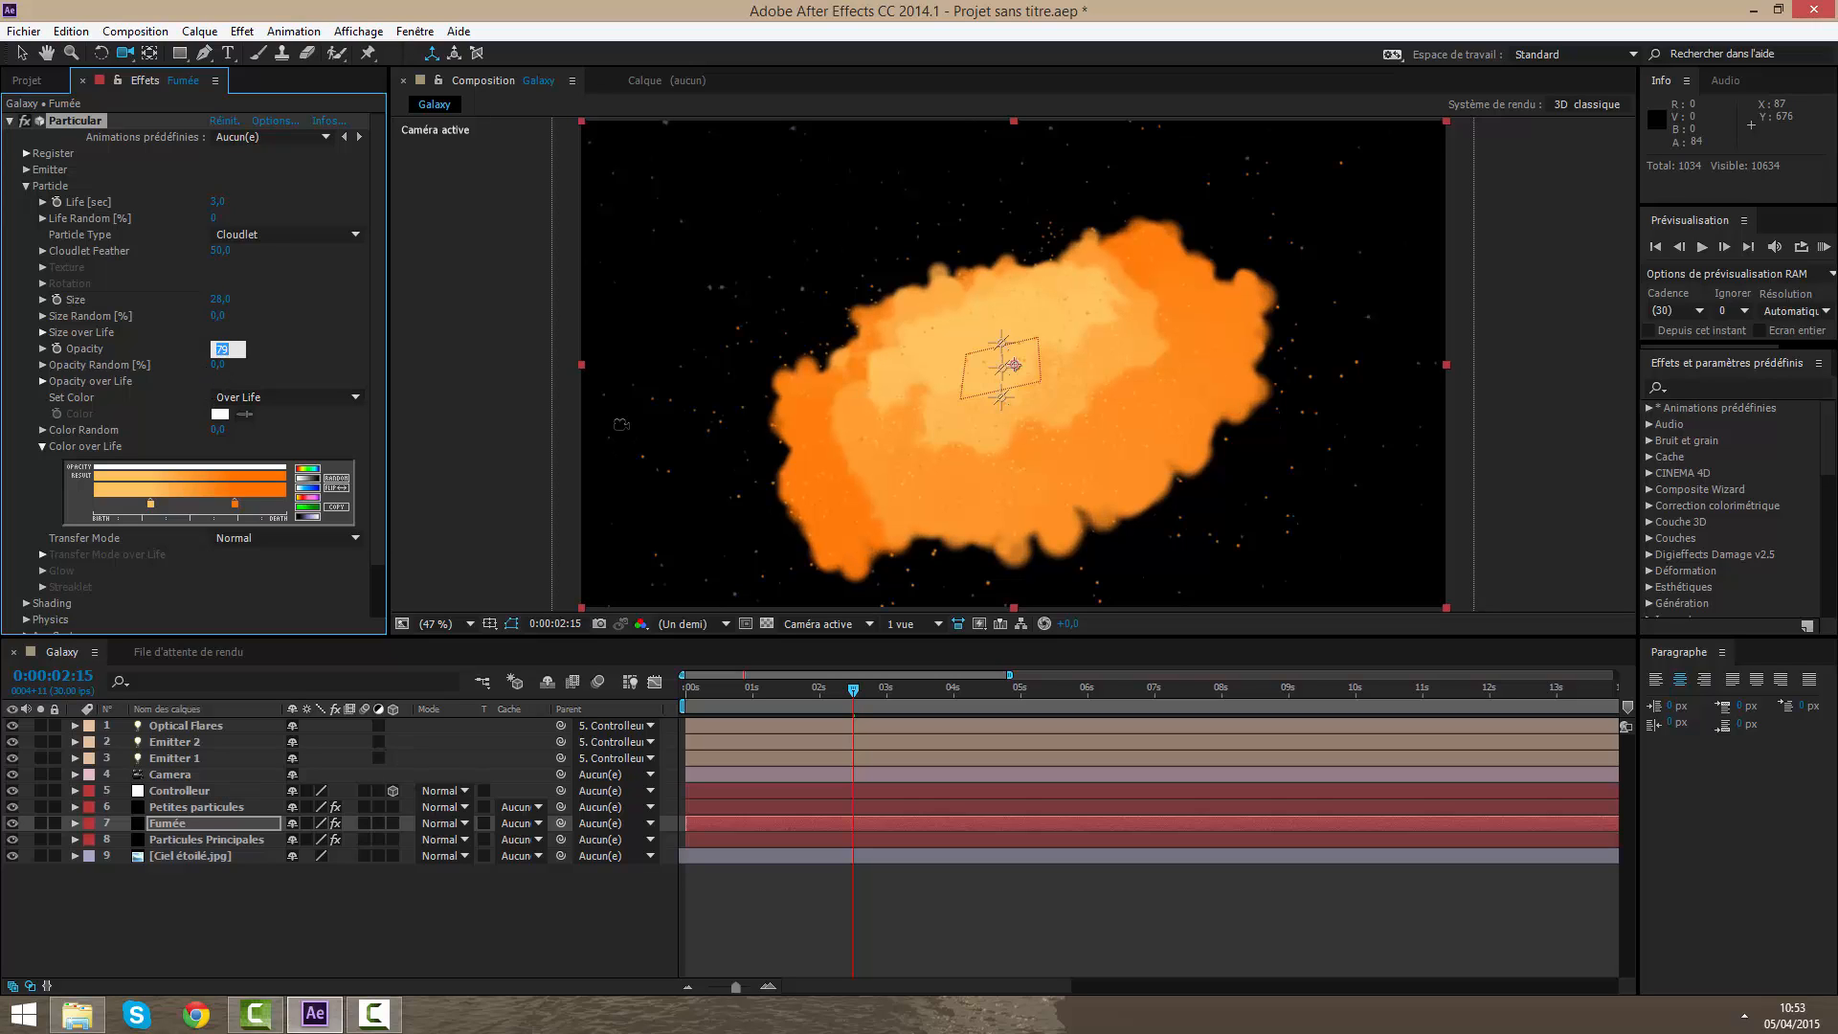
{"action": "key", "text": "Return"}
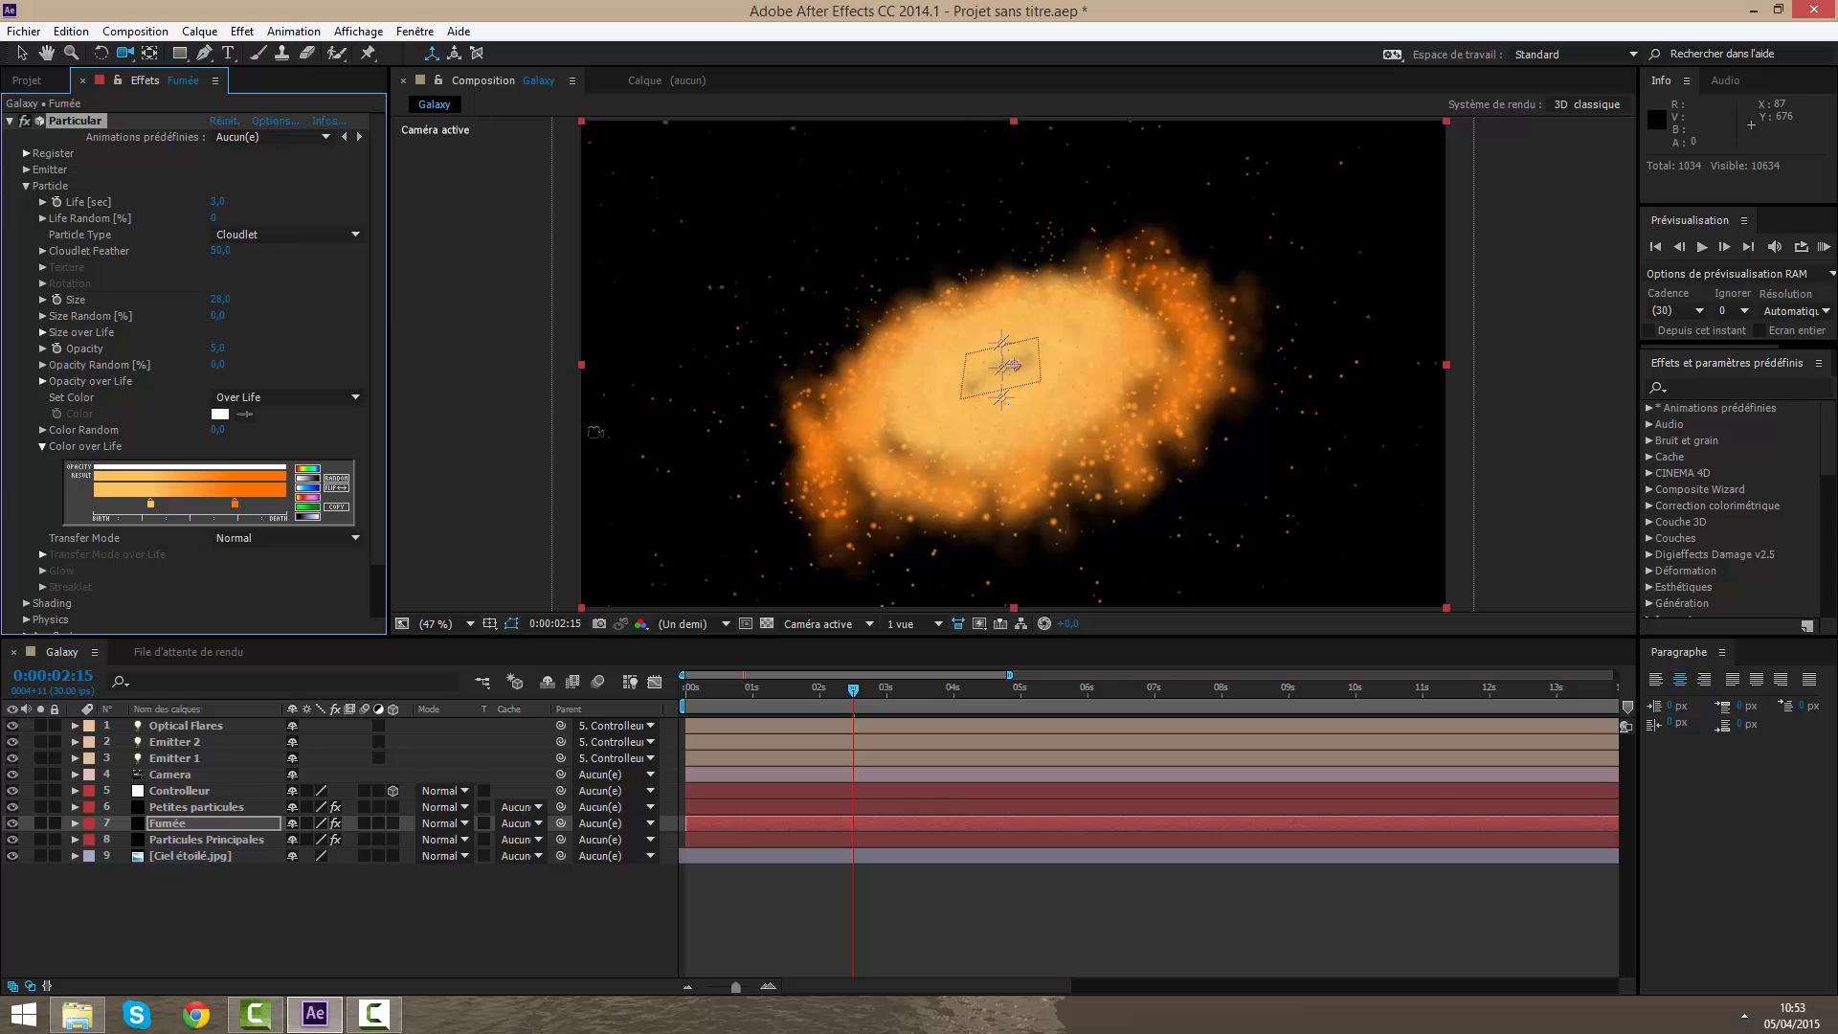
{"action": "left_click", "coordinate": [218, 354]}
{"action": "key", "text": "Return"}
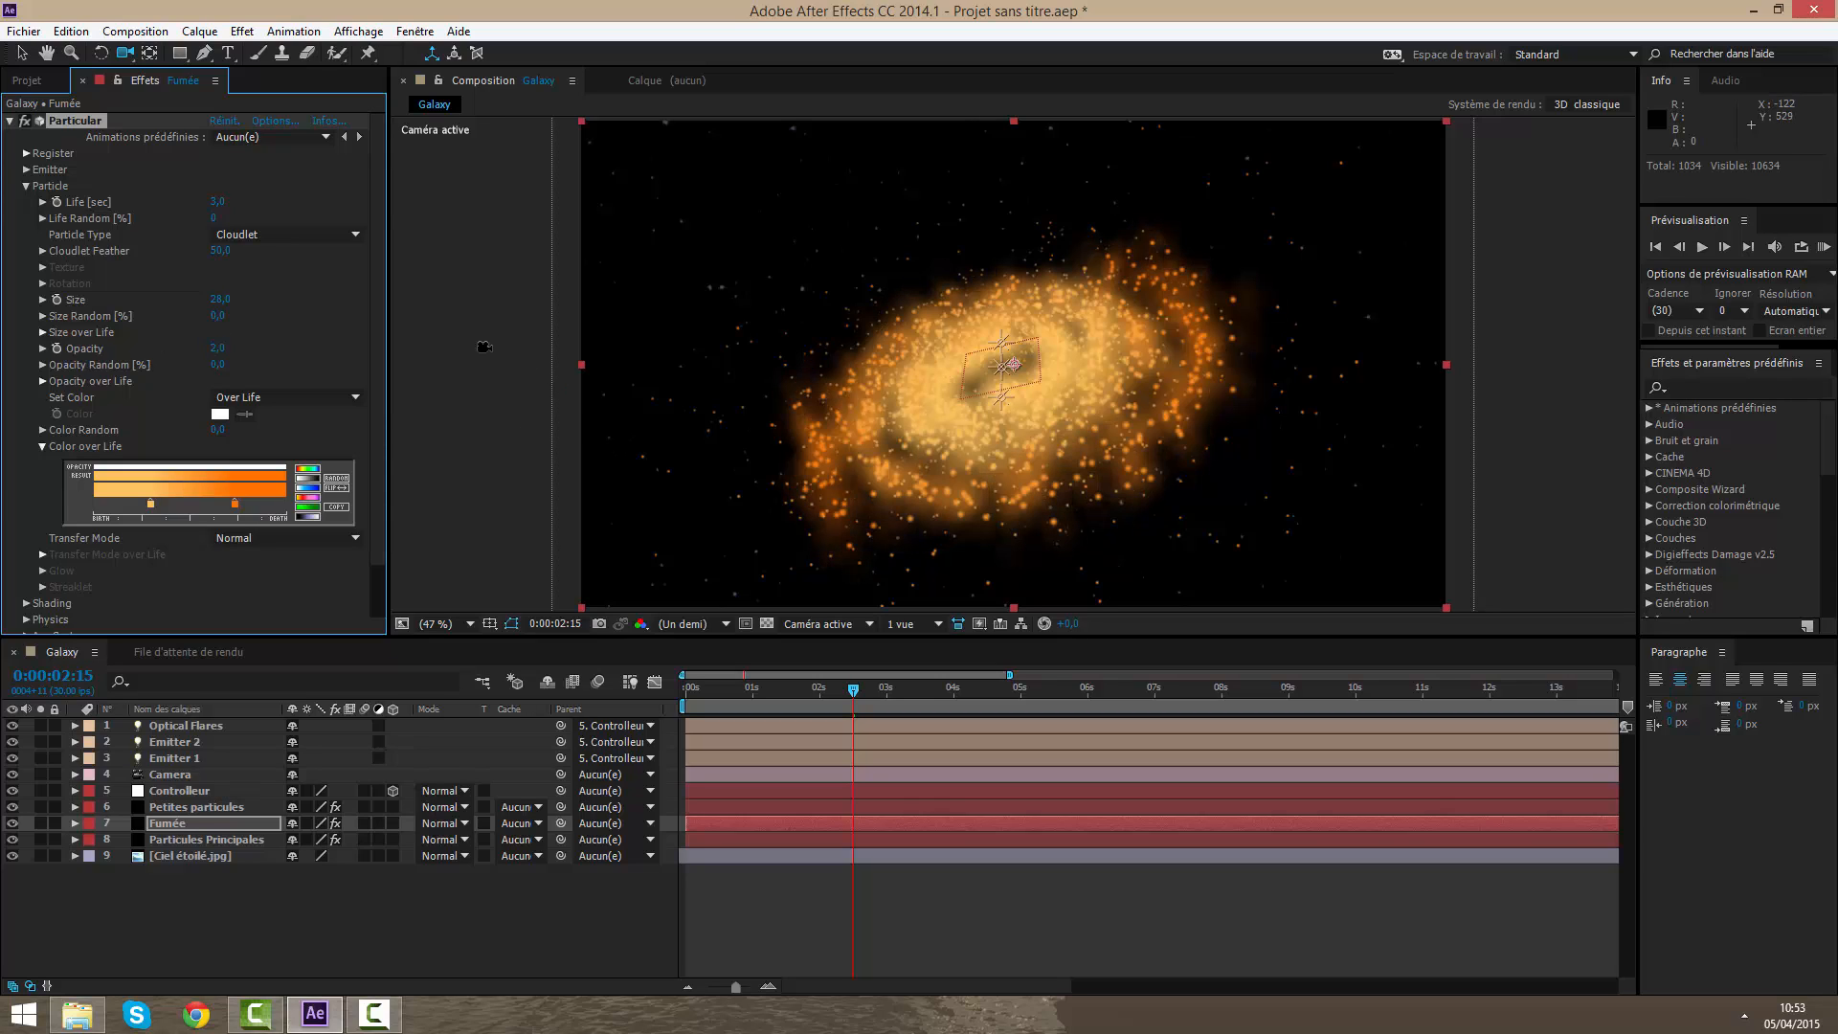
{"action": "left_click", "coordinate": [218, 348]}
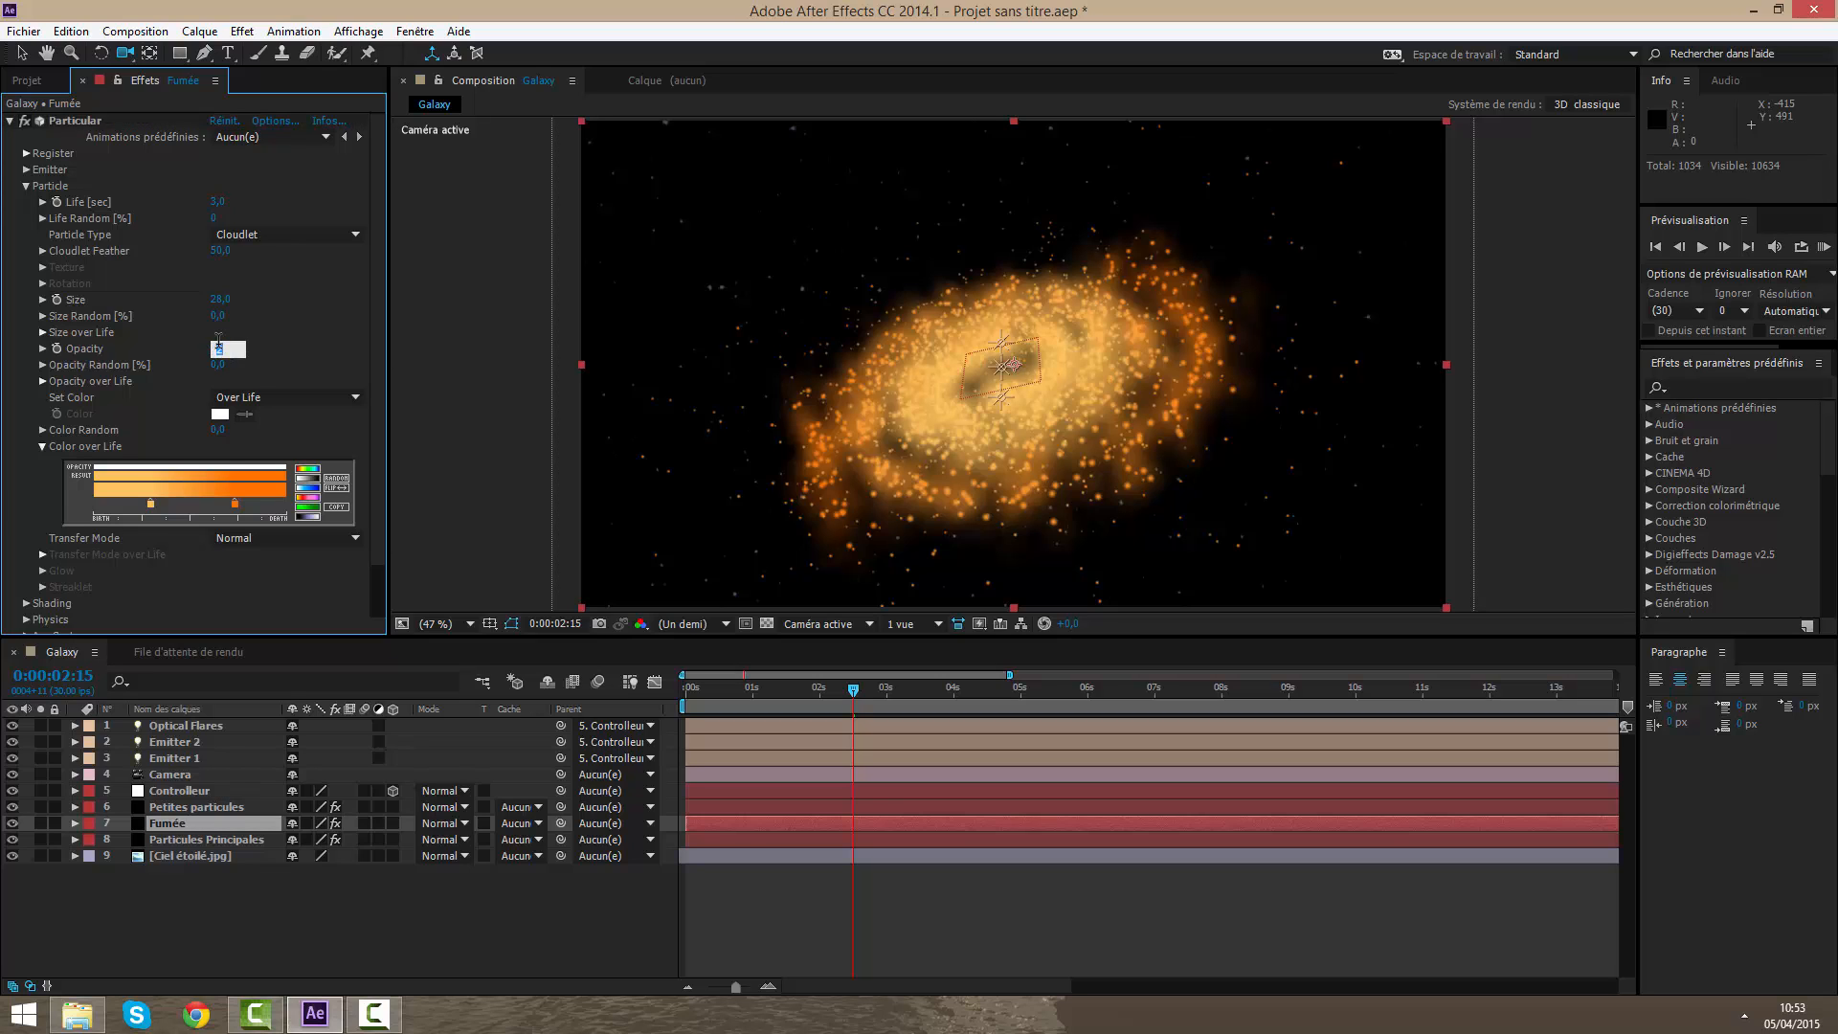
{"action": "type", "text": "1"}
{"action": "key", "text": "Return"}
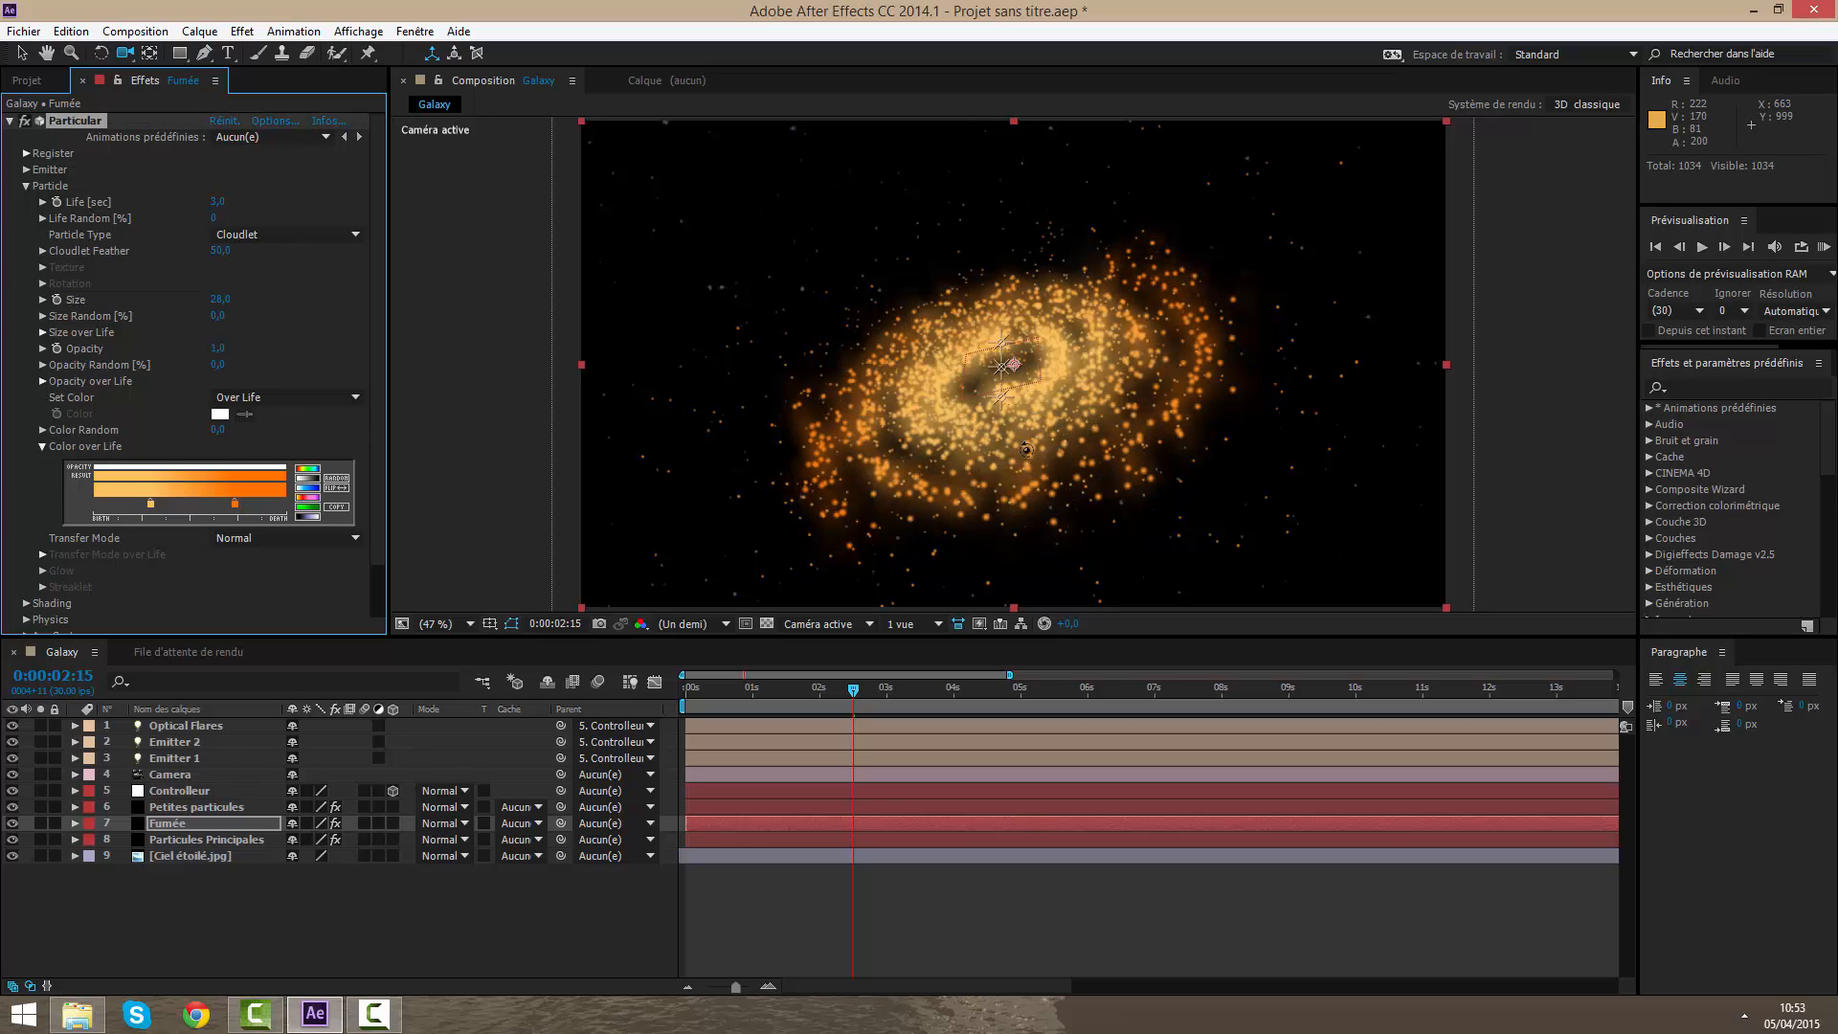
Step: Enlarge the Fumée emitter size to about 112 in X, 120 in Y and 41 in Z
{"action": "left_click_drag", "start_coordinate": [1025, 449], "coordinate": [1010, 321]}
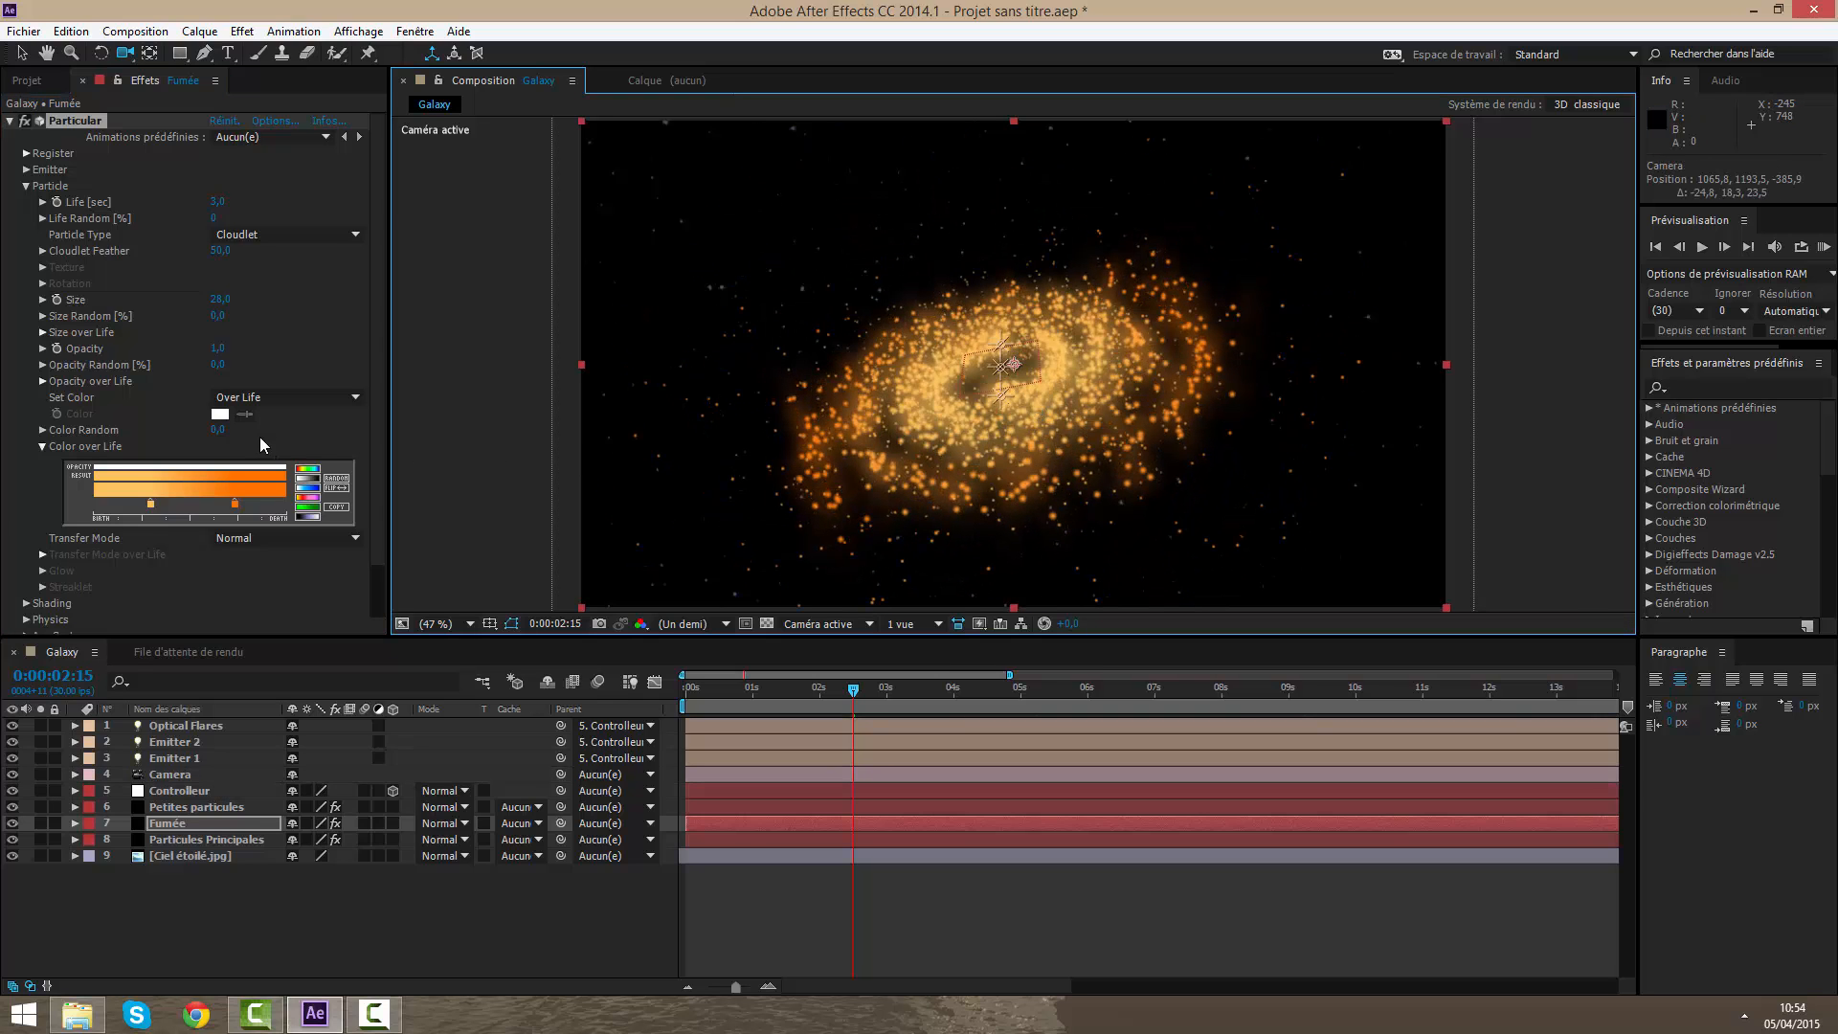
{"action": "left_click", "coordinate": [26, 186]}
{"action": "left_click", "coordinate": [26, 169]}
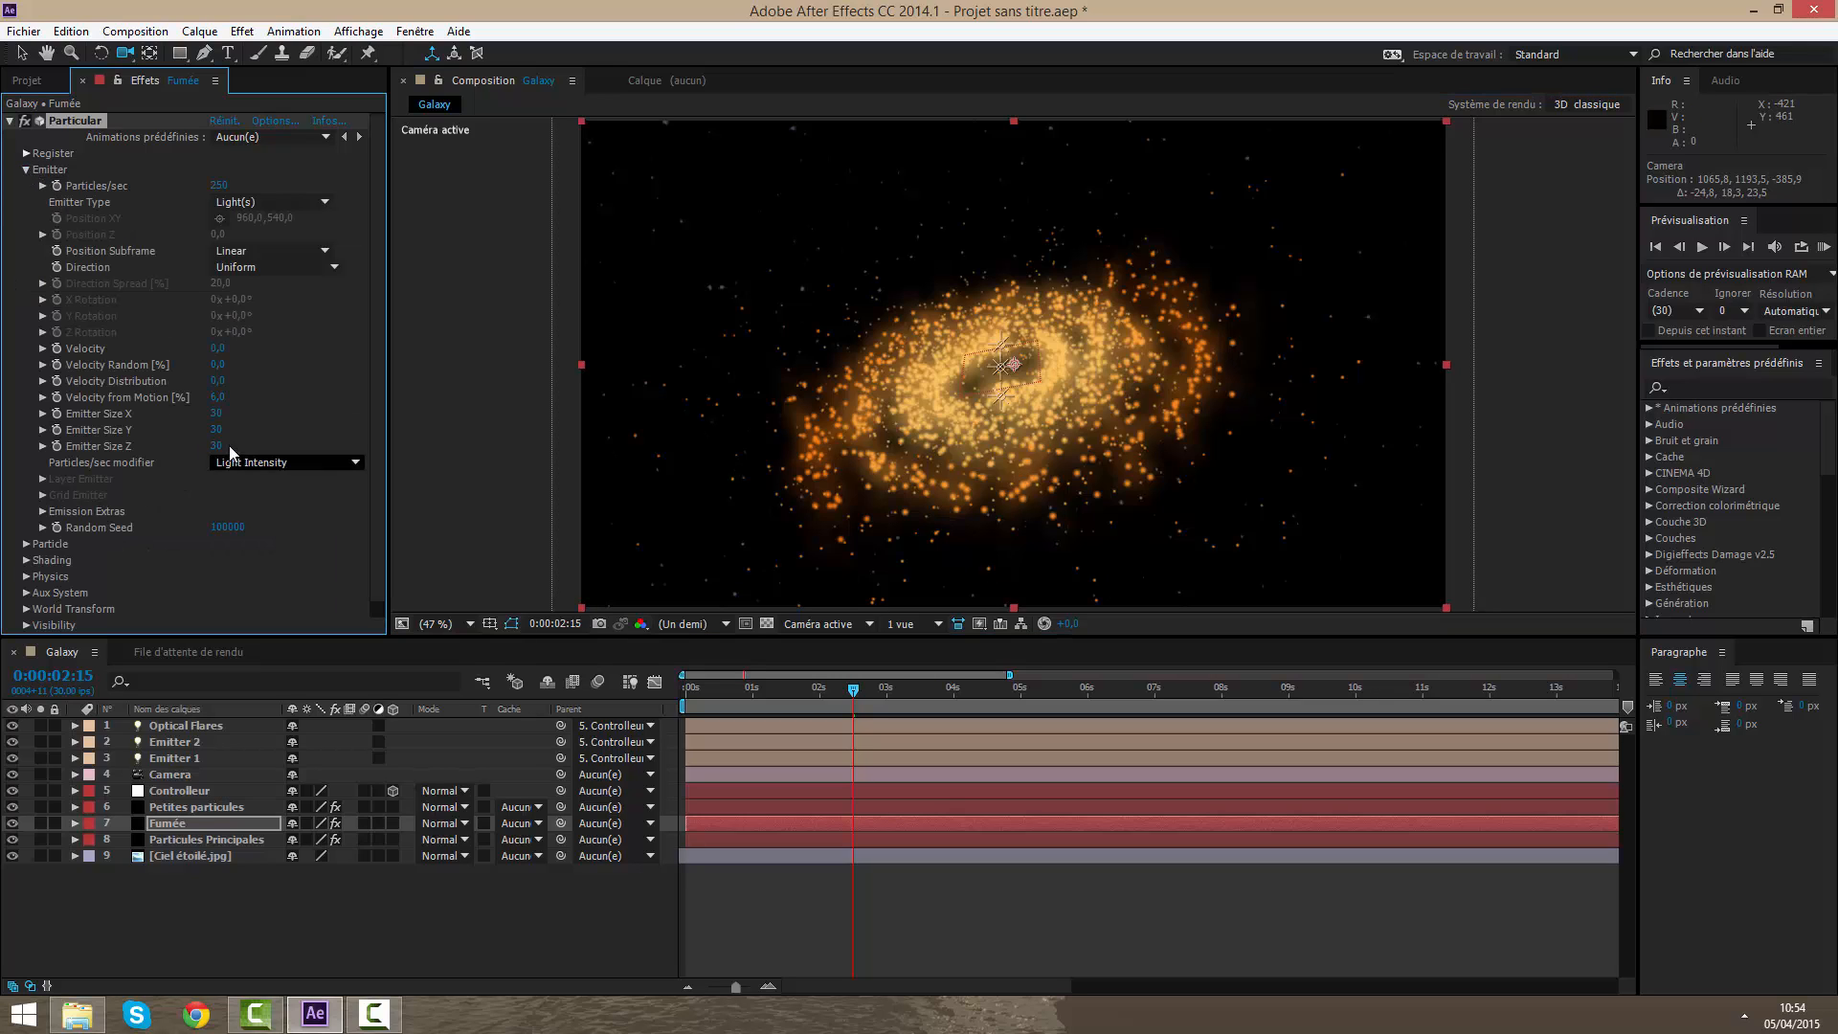
{"action": "left_click_drag", "start_coordinate": [218, 413], "coordinate": [299, 420]}
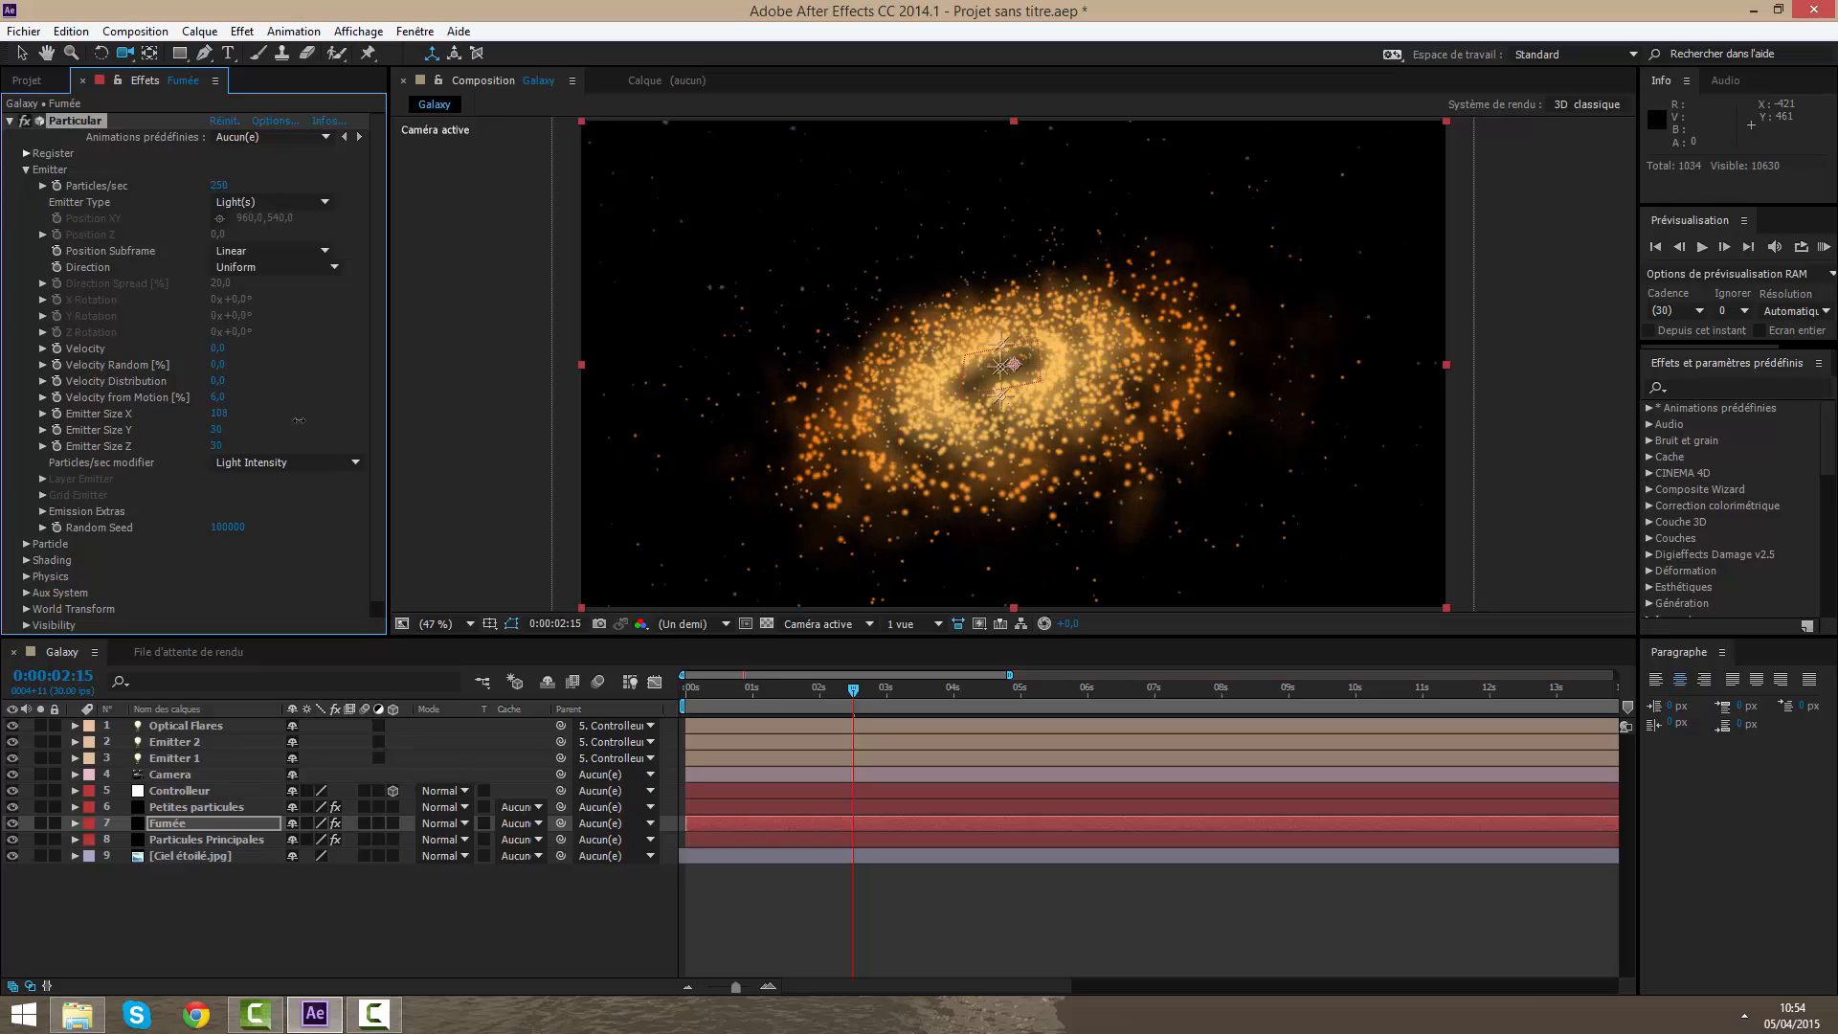
{"action": "left_click_drag", "start_coordinate": [1256, 489], "coordinate": [255, 437]}
{"action": "left_click_drag", "start_coordinate": [843, 430], "coordinate": [855, 249]}
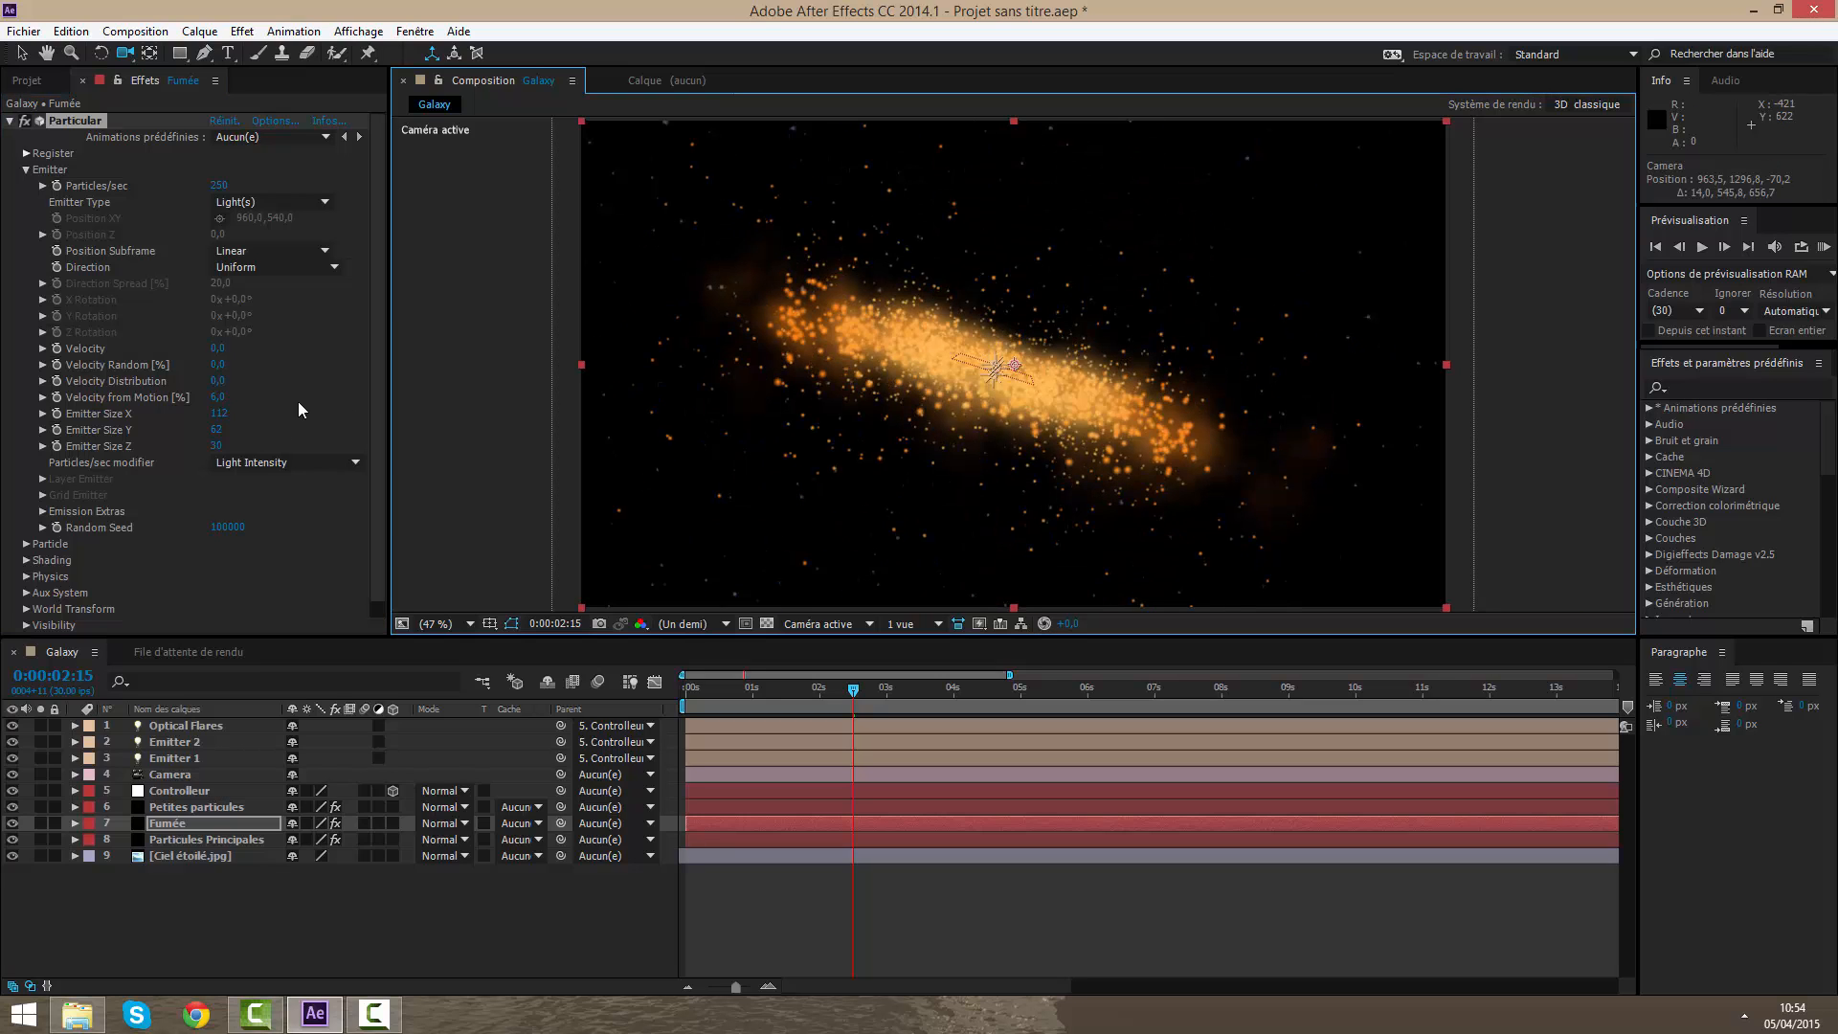
{"action": "mouse_move", "coordinate": [218, 430]}
{"action": "left_mouse_down"}
{"action": "mouse_move", "coordinate": [297, 438]}
{"action": "mouse_move", "coordinate": [235, 447]}
{"action": "left_mouse_up"}
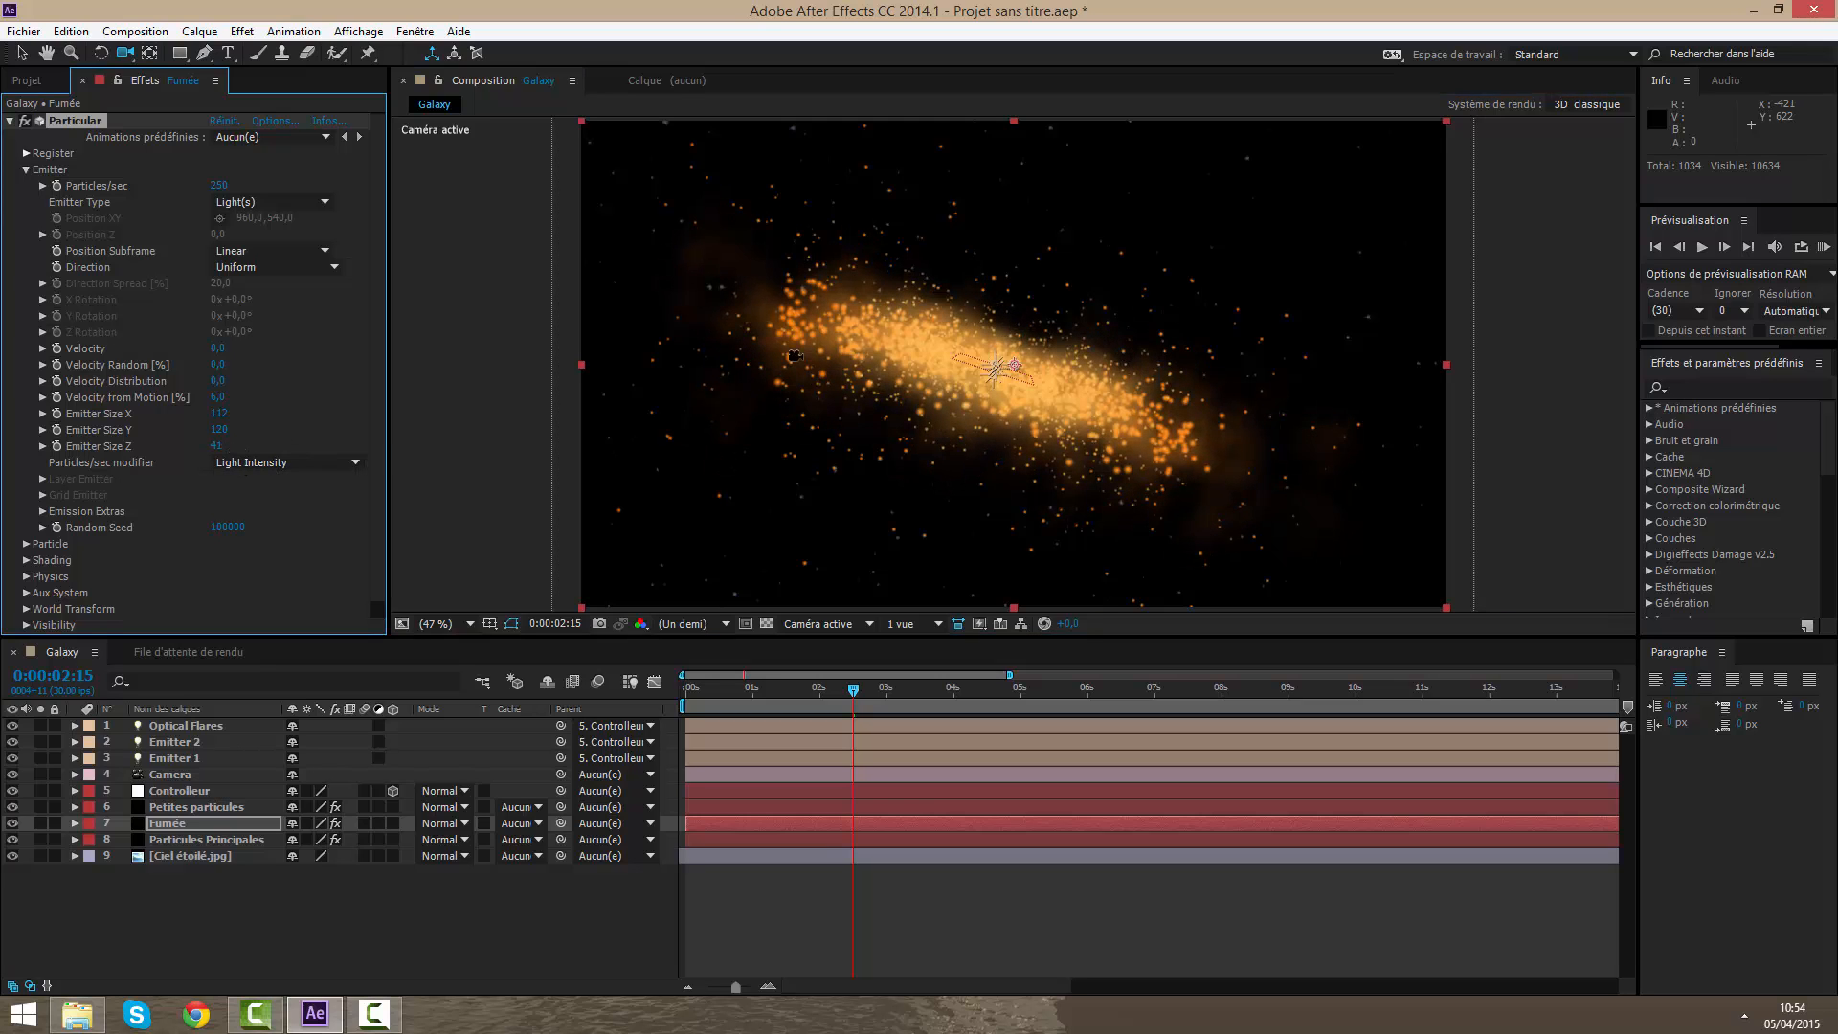
{"action": "left_click_drag", "start_coordinate": [1044, 359], "coordinate": [1013, 332]}
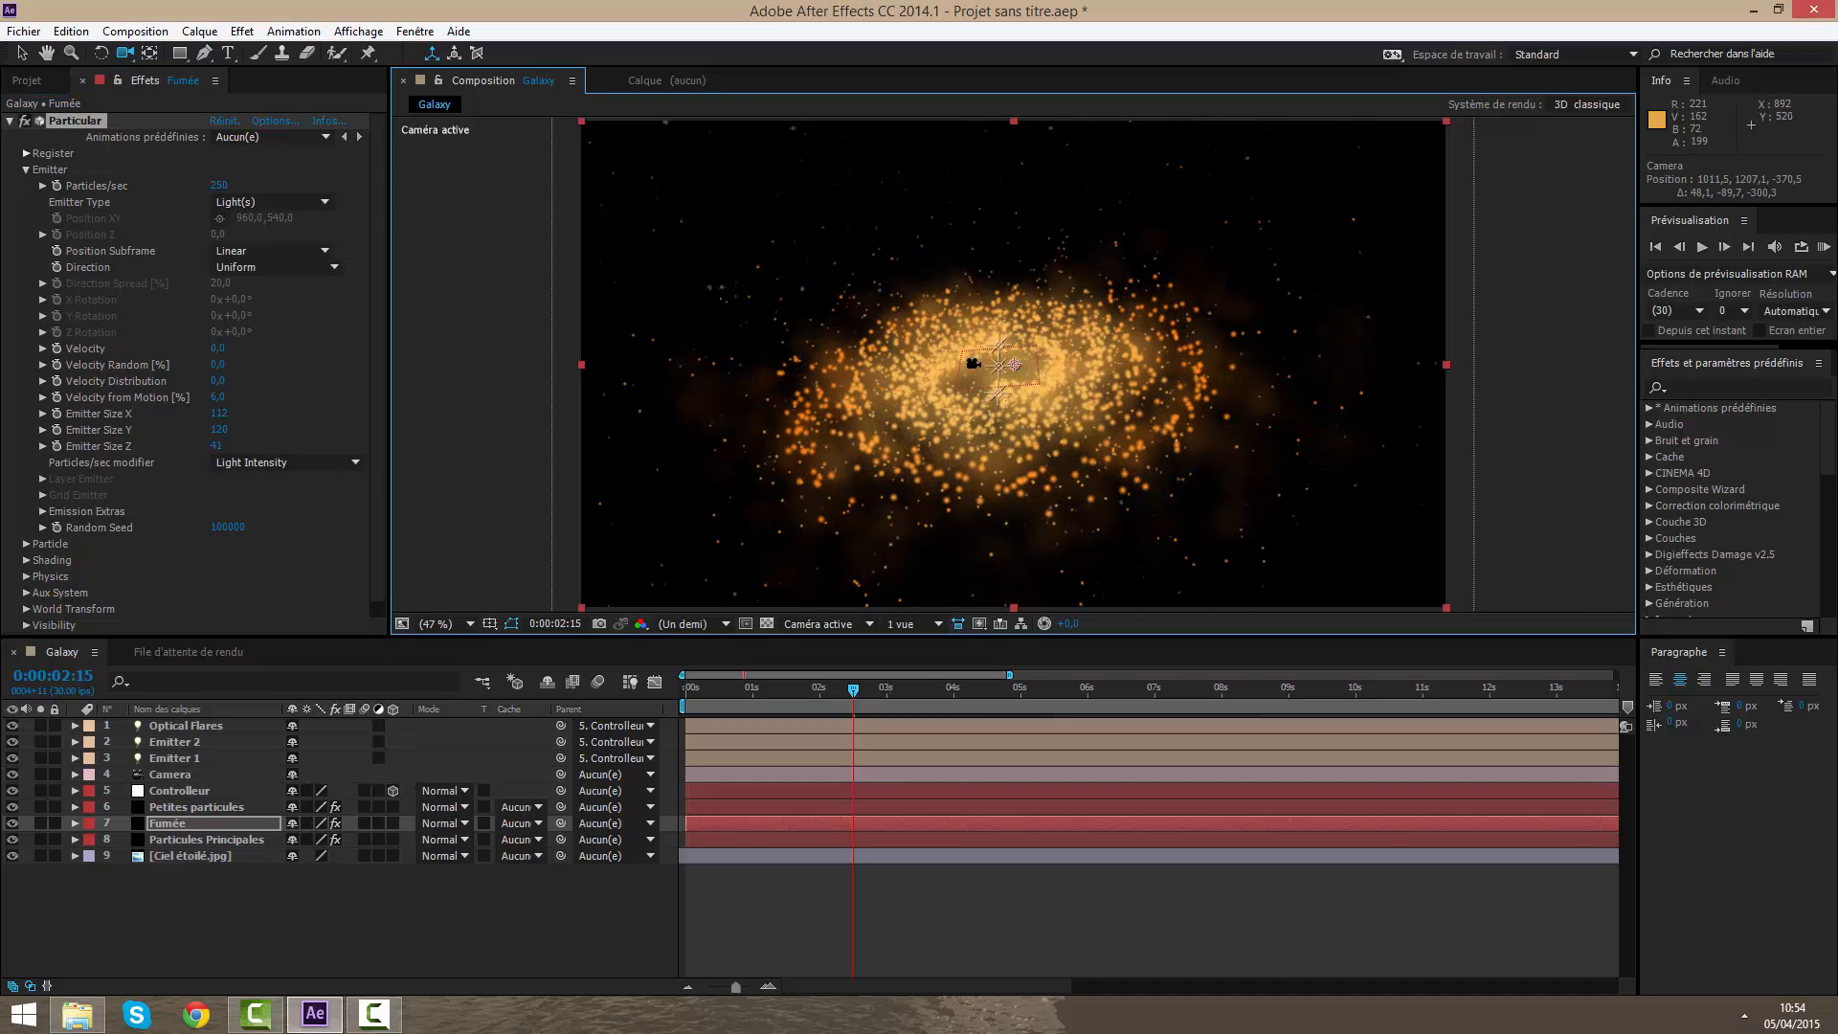
Step: Hide the Petites particules and Fumée layers so only the main particles of the galaxy are shown
{"action": "left_click", "coordinate": [153, 823]}
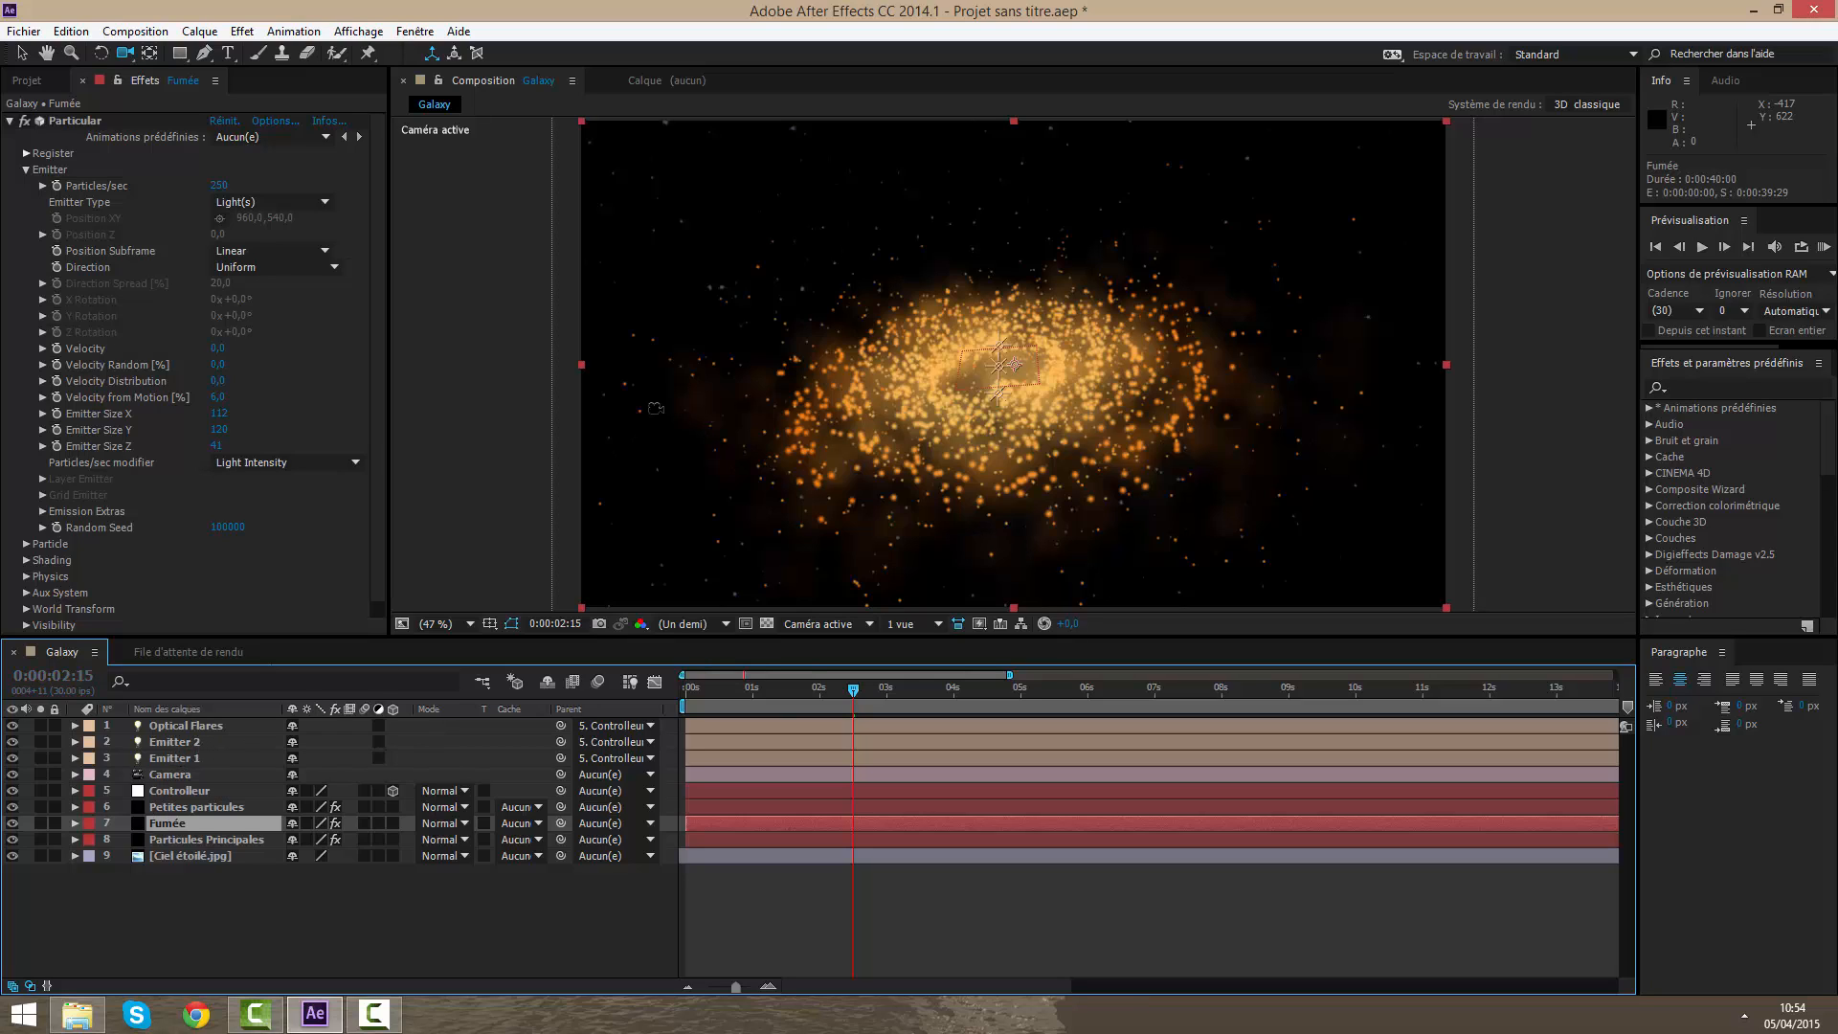
{"action": "left_click", "coordinate": [12, 807]}
{"action": "left_click", "coordinate": [12, 823]}
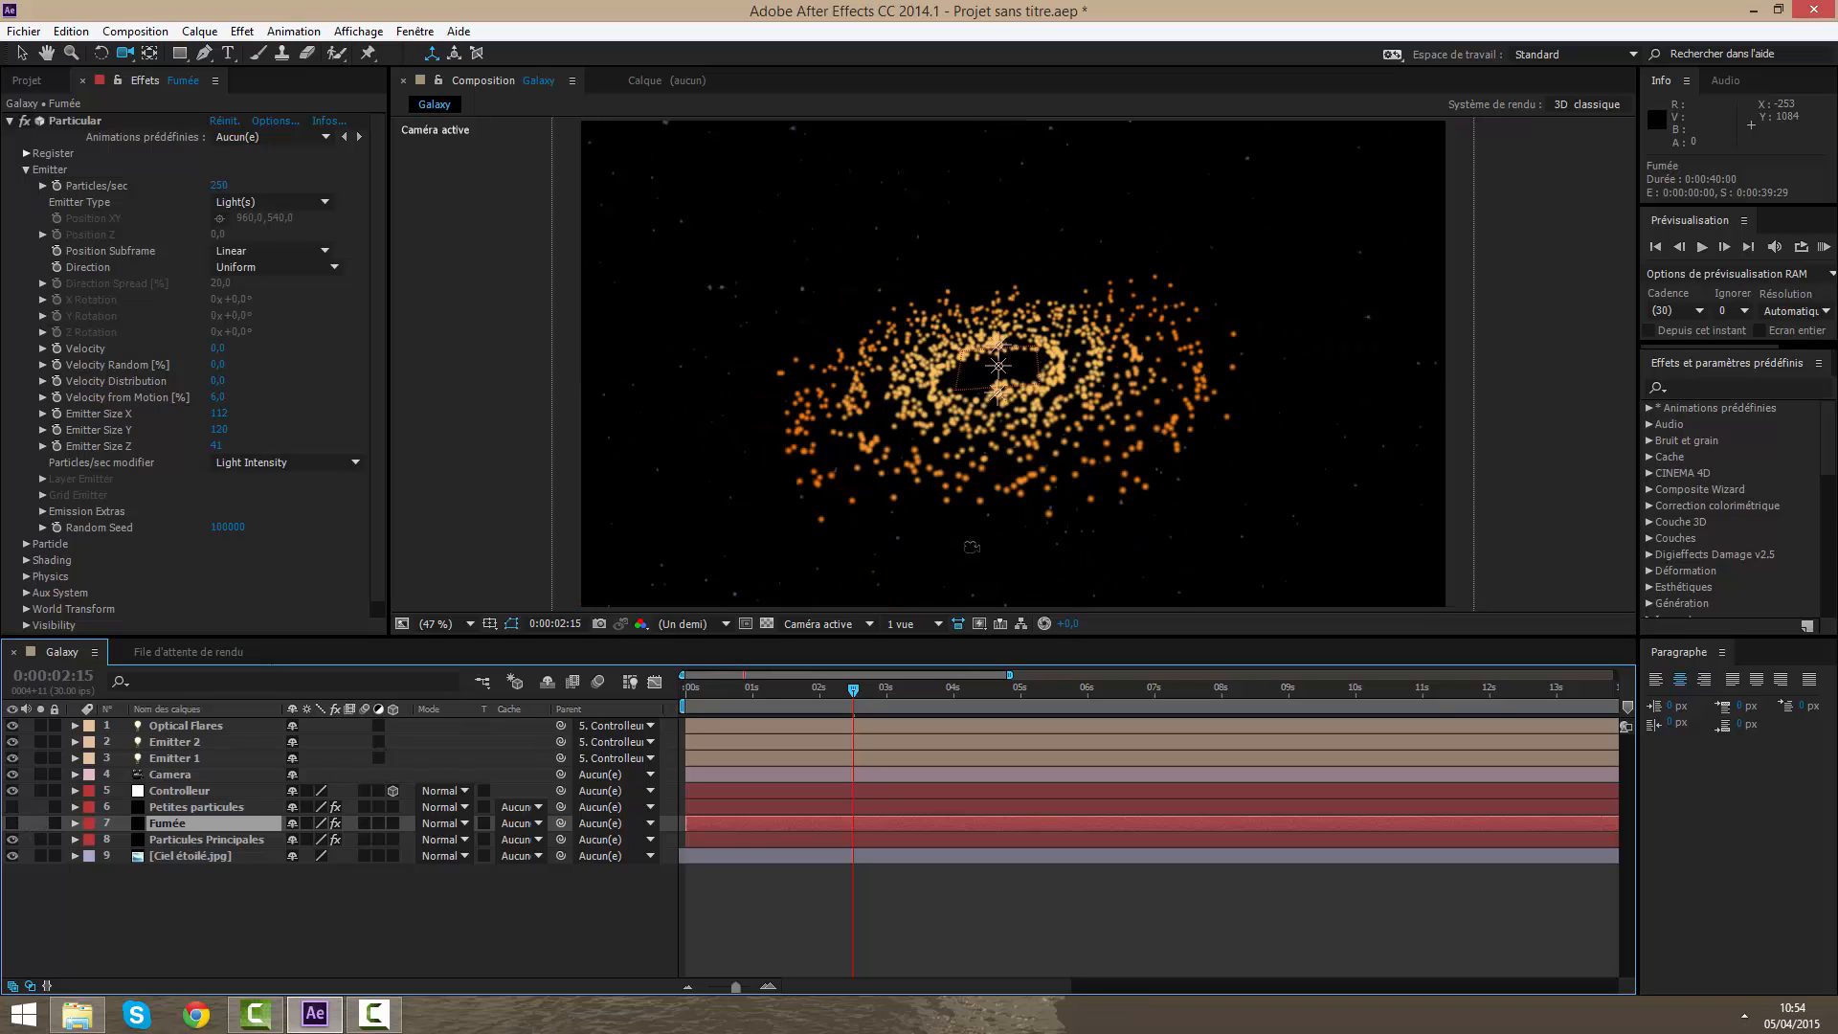
{"action": "mouse_move", "coordinate": [1005, 402]}
{"action": "left_mouse_down"}
{"action": "mouse_move", "coordinate": [1004, 448]}
{"action": "mouse_move", "coordinate": [1002, 388]}
{"action": "left_mouse_up"}
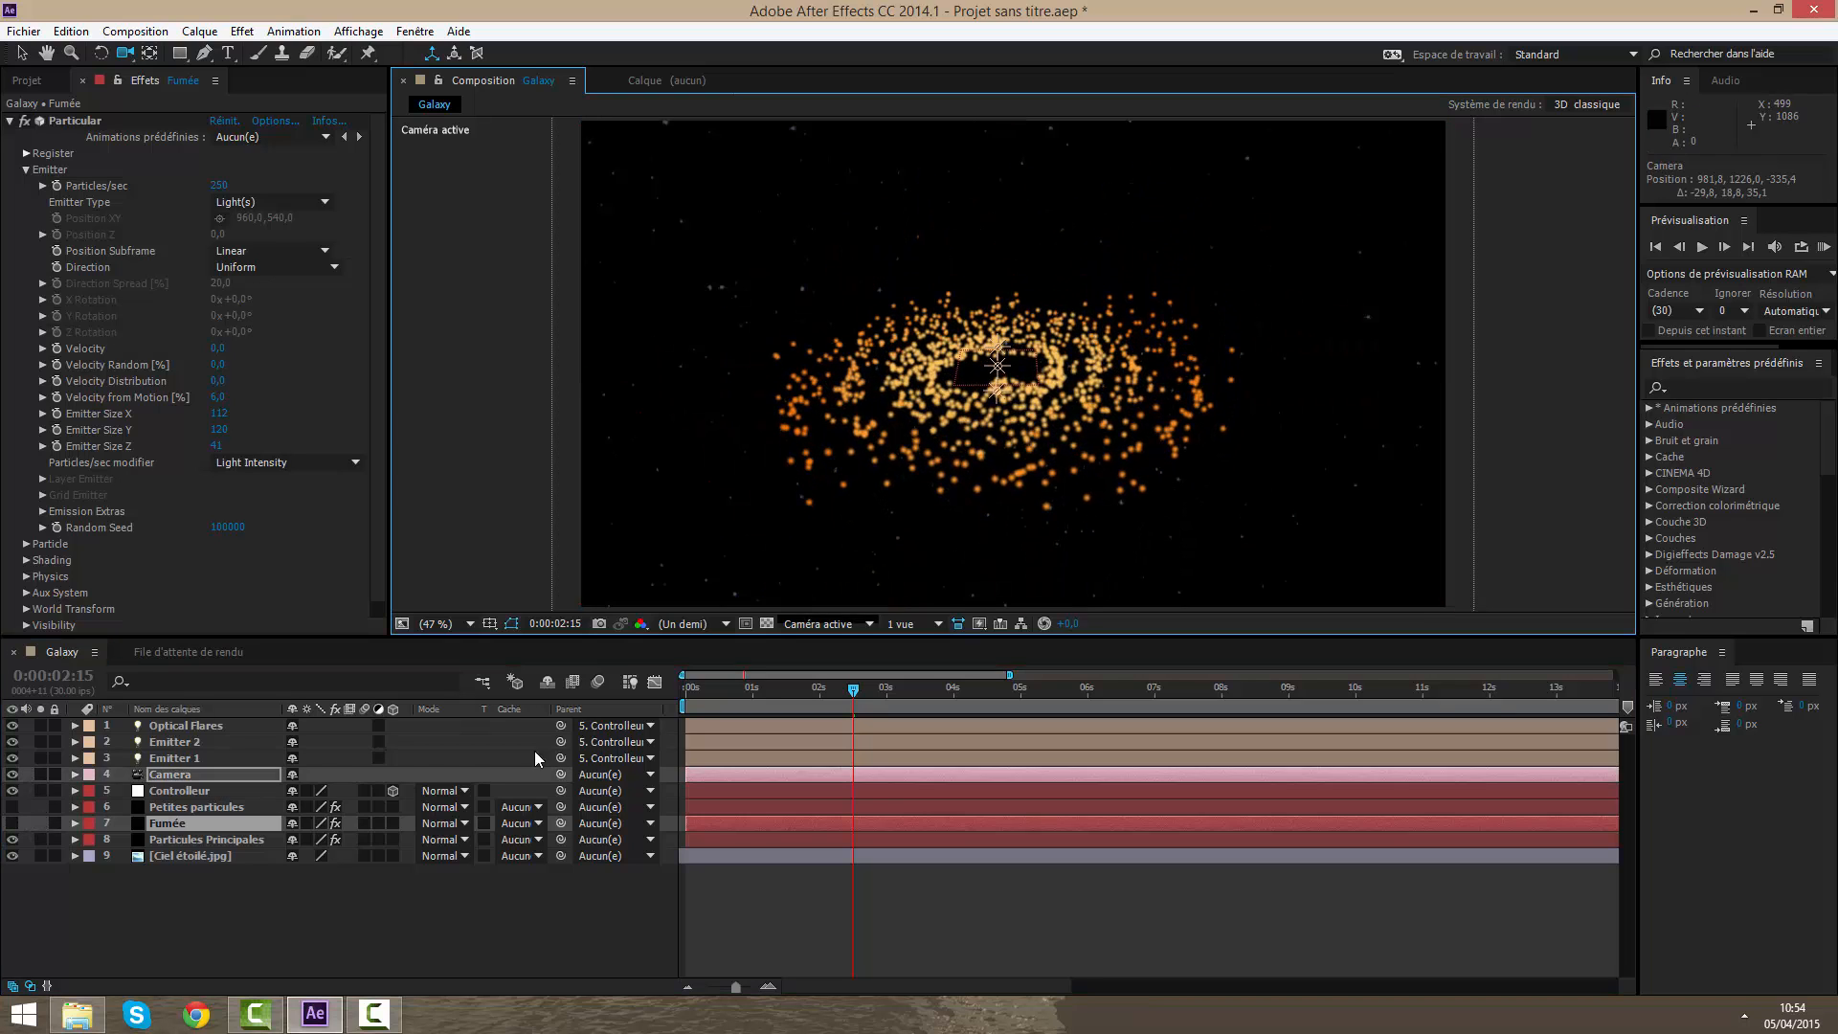
Step: Duplicate the Particules Principales layer
{"action": "left_click", "coordinate": [220, 821]}
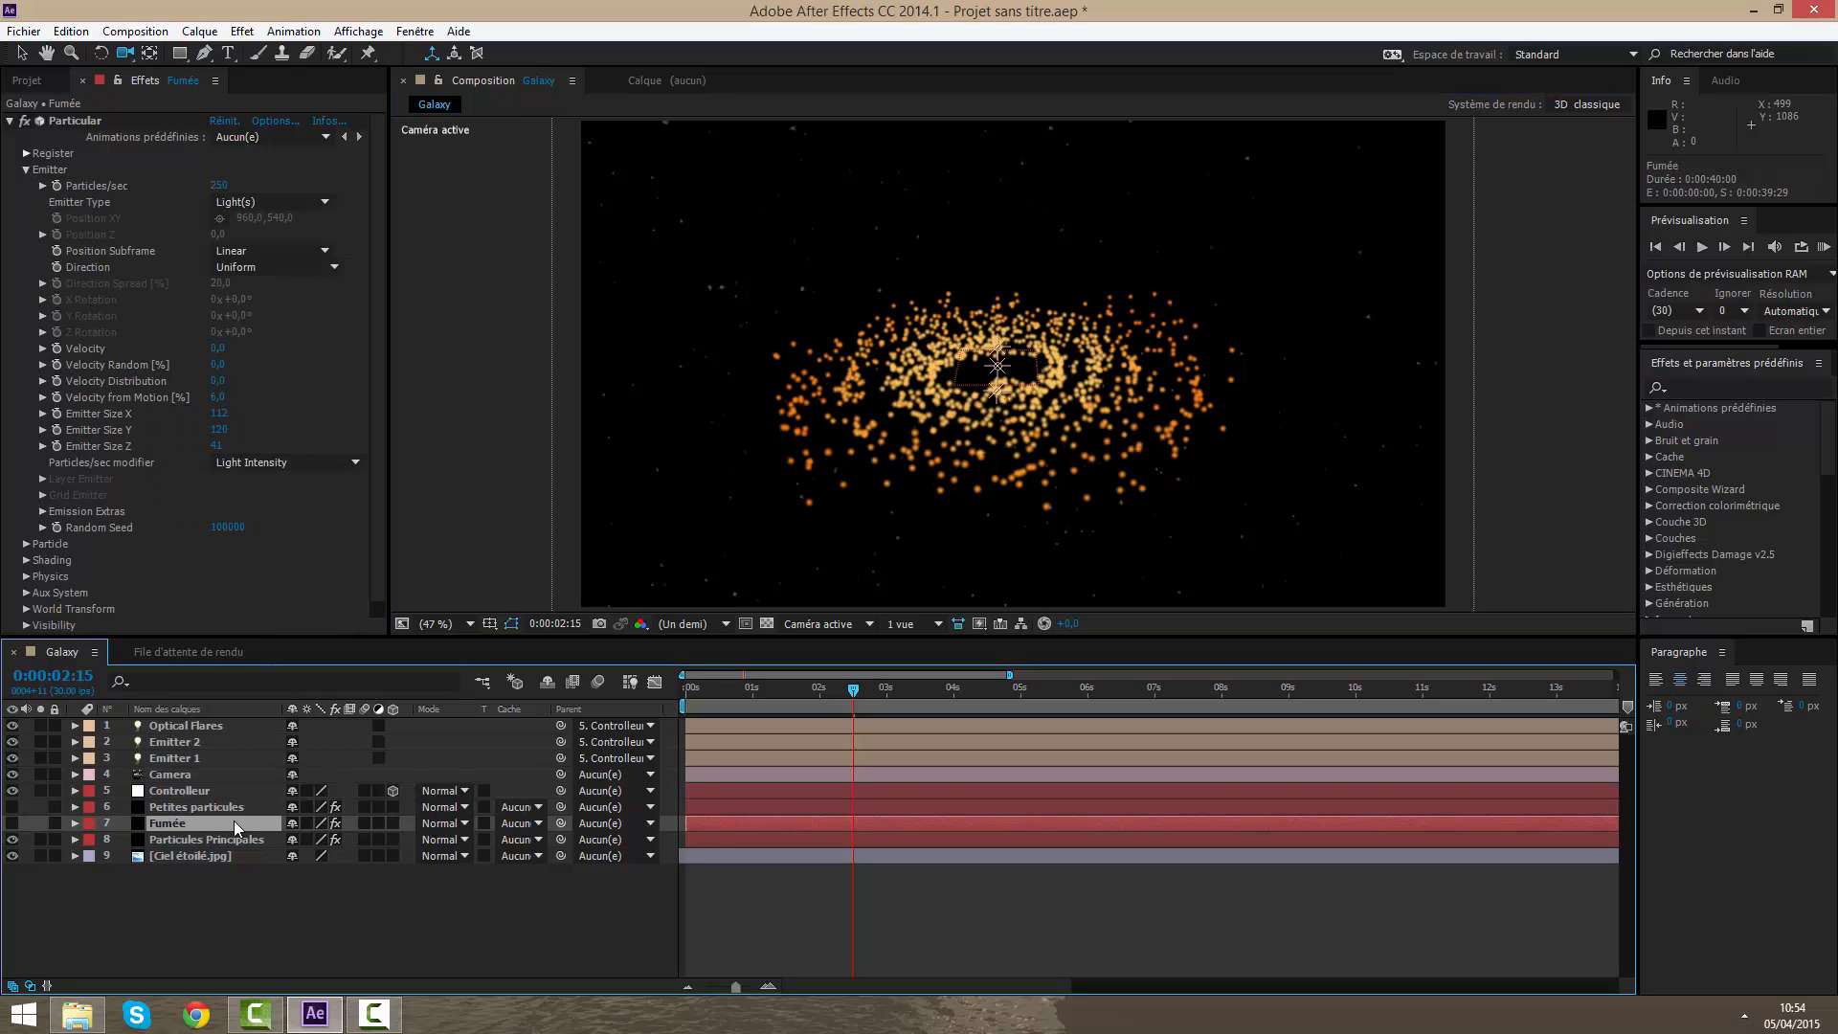
{"action": "left_click", "coordinate": [227, 840]}
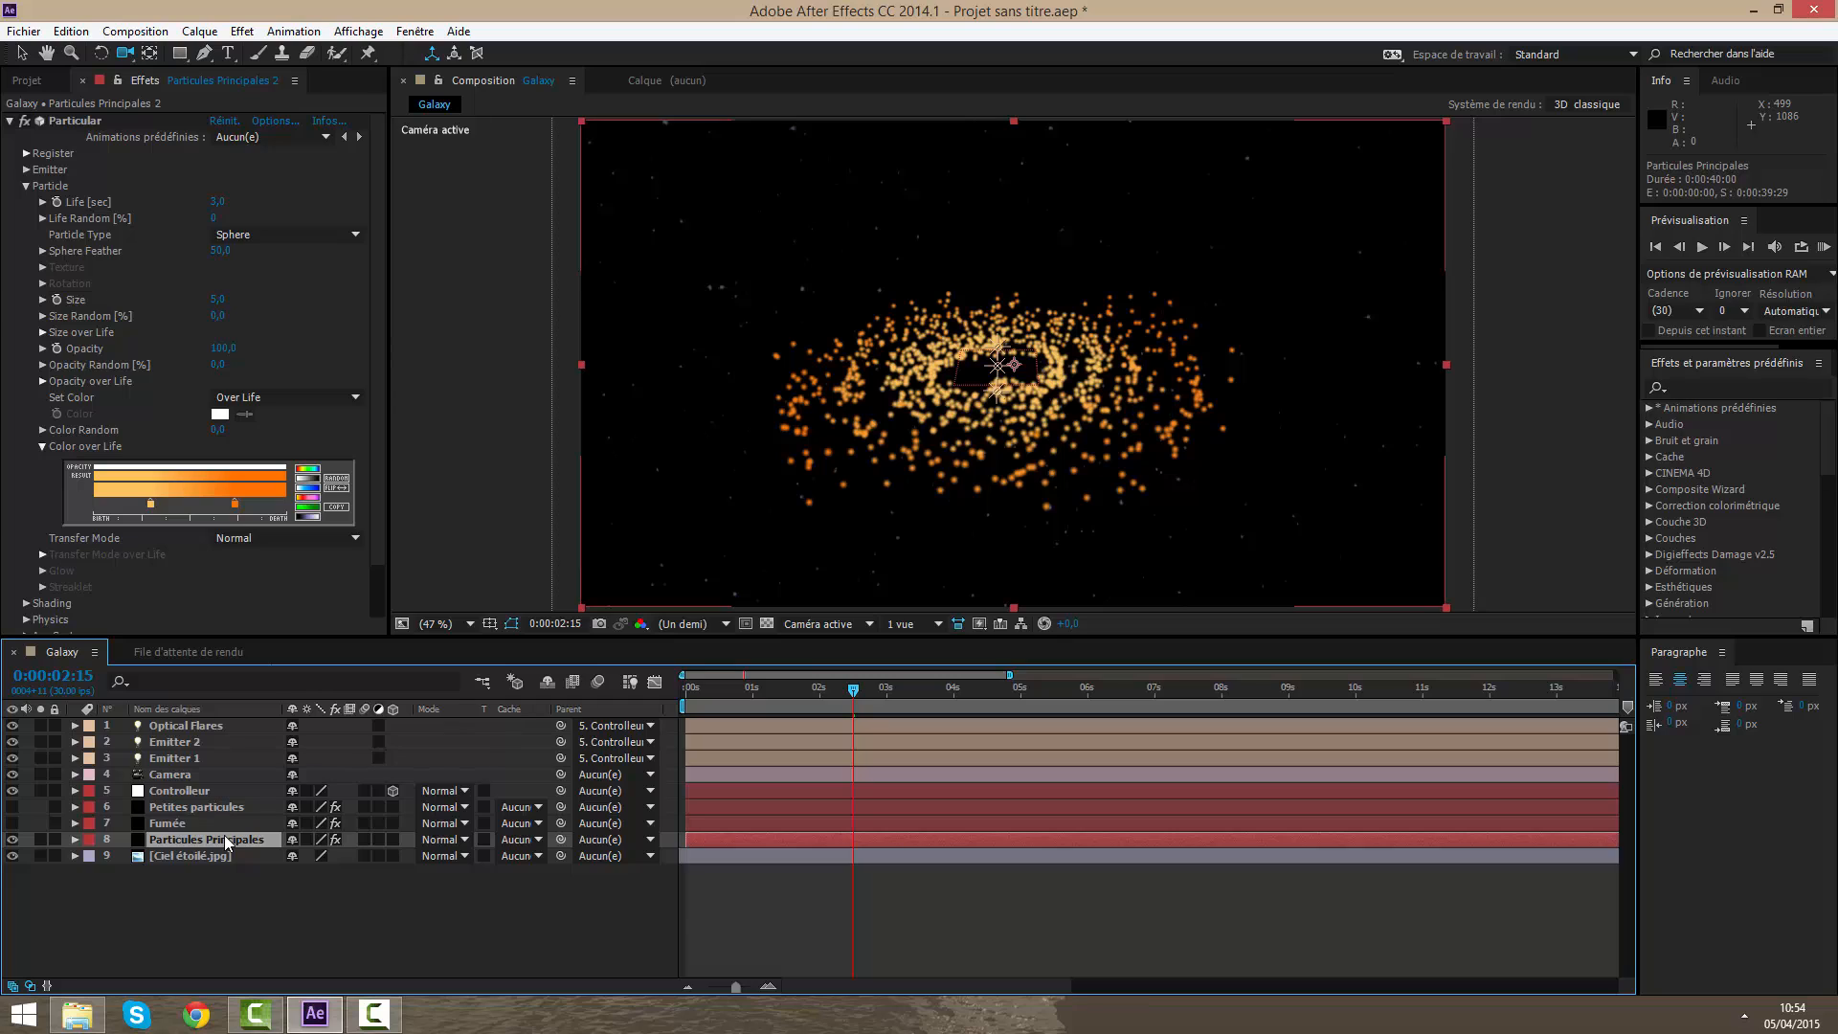
{"action": "key", "text": "ctrl+d"}
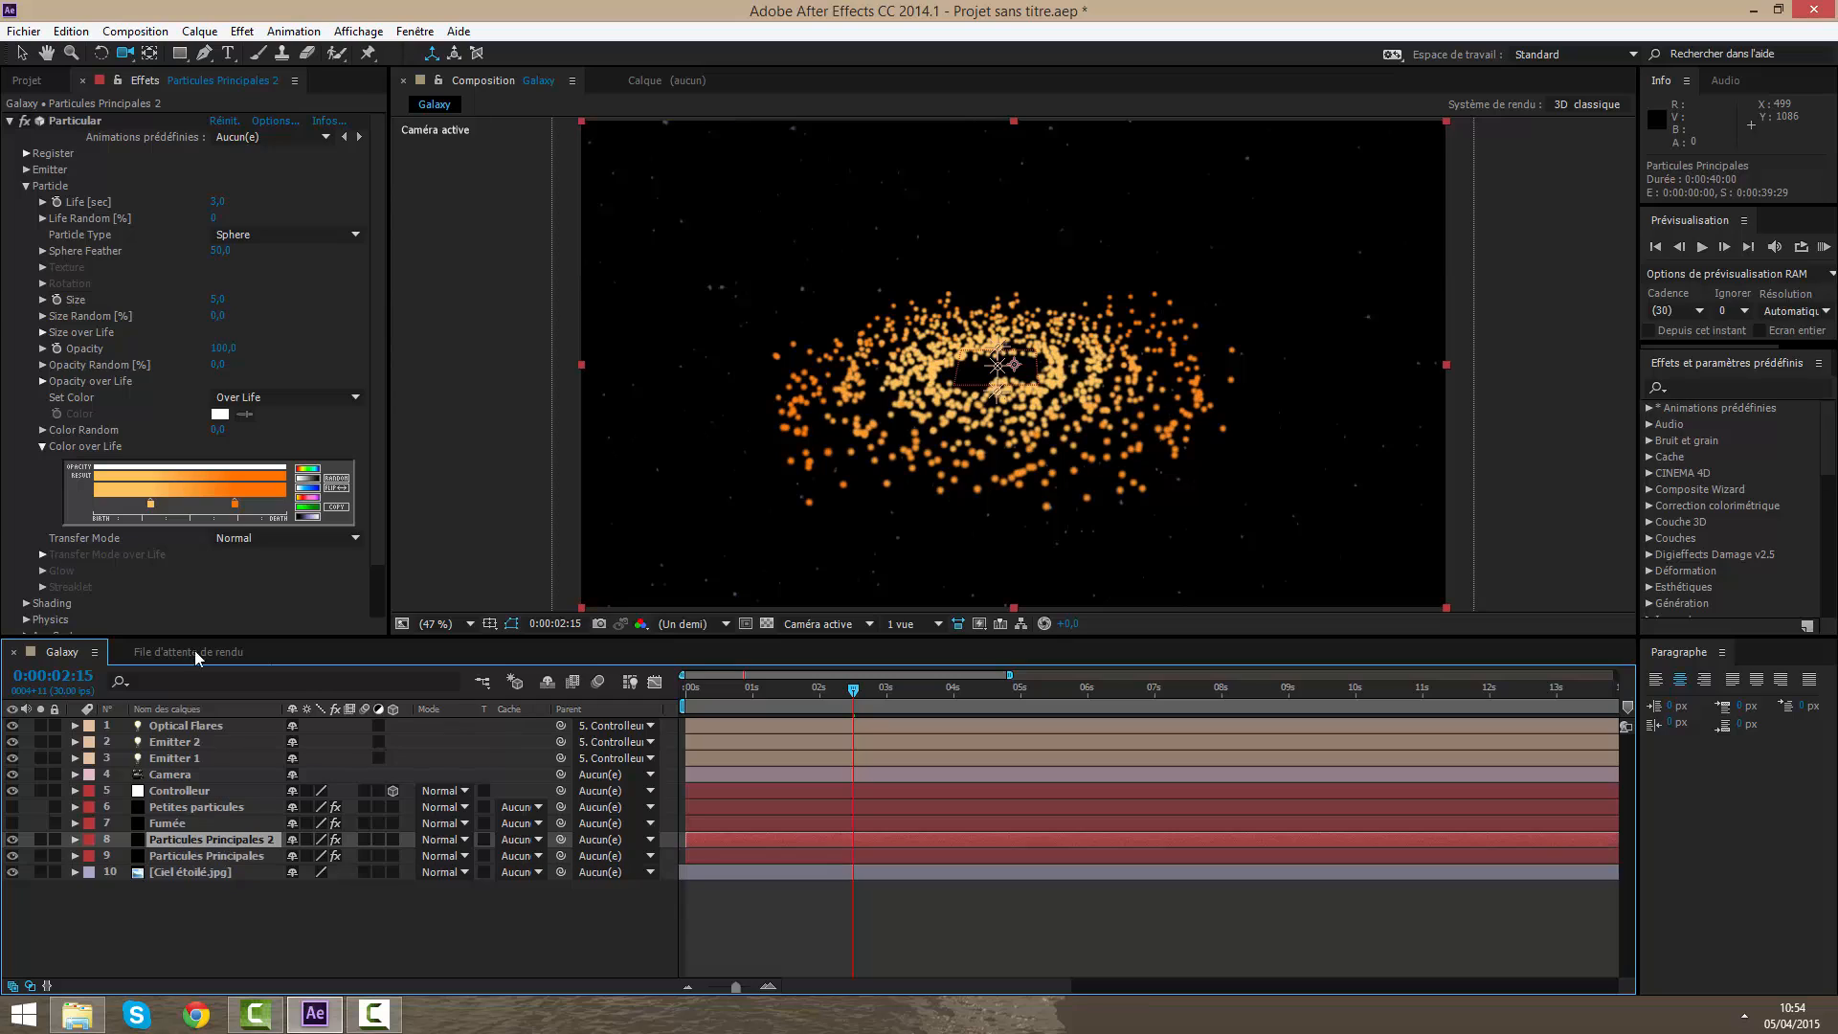
Step: Set the particle size of the Particules Principales 2 layer to 1
{"action": "left_click", "coordinate": [216, 203]}
{"action": "key", "text": "Return"}
{"action": "left_click", "coordinate": [27, 188]}
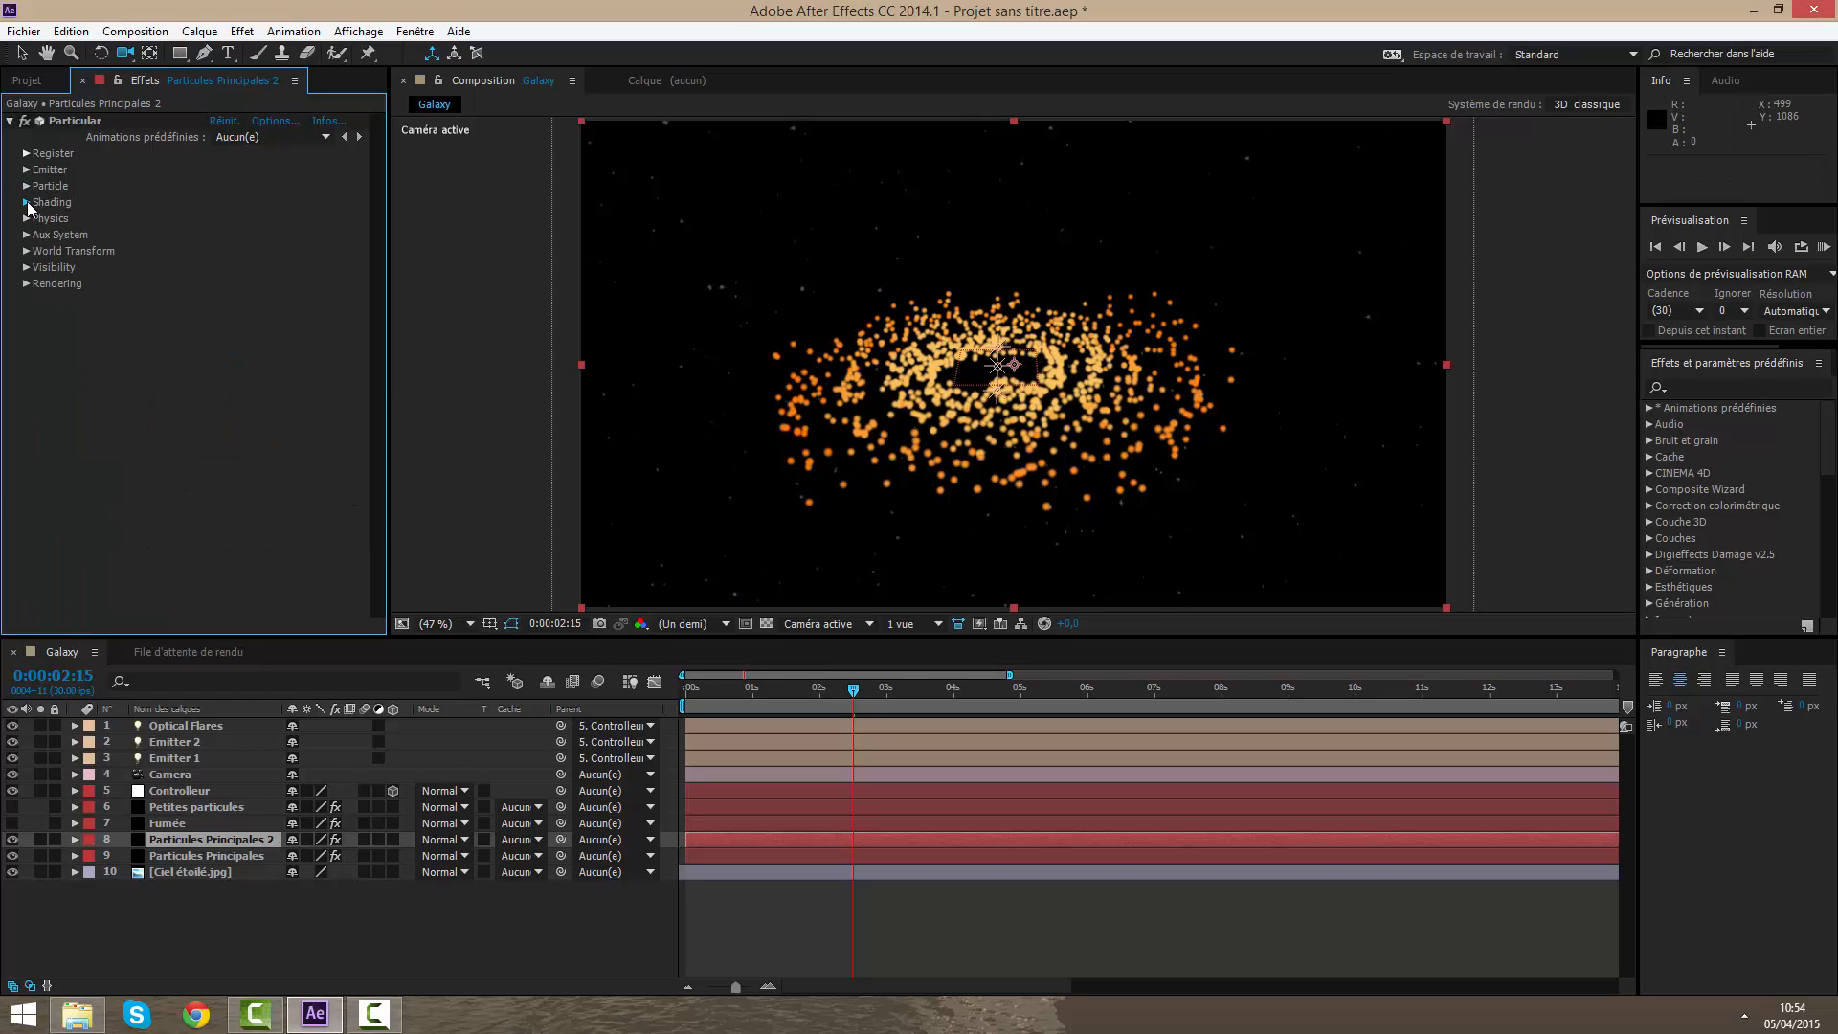
{"action": "left_click", "coordinate": [27, 202]}
{"action": "left_click", "coordinate": [27, 202]}
{"action": "left_click", "coordinate": [27, 186]}
{"action": "left_click", "coordinate": [216, 300]}
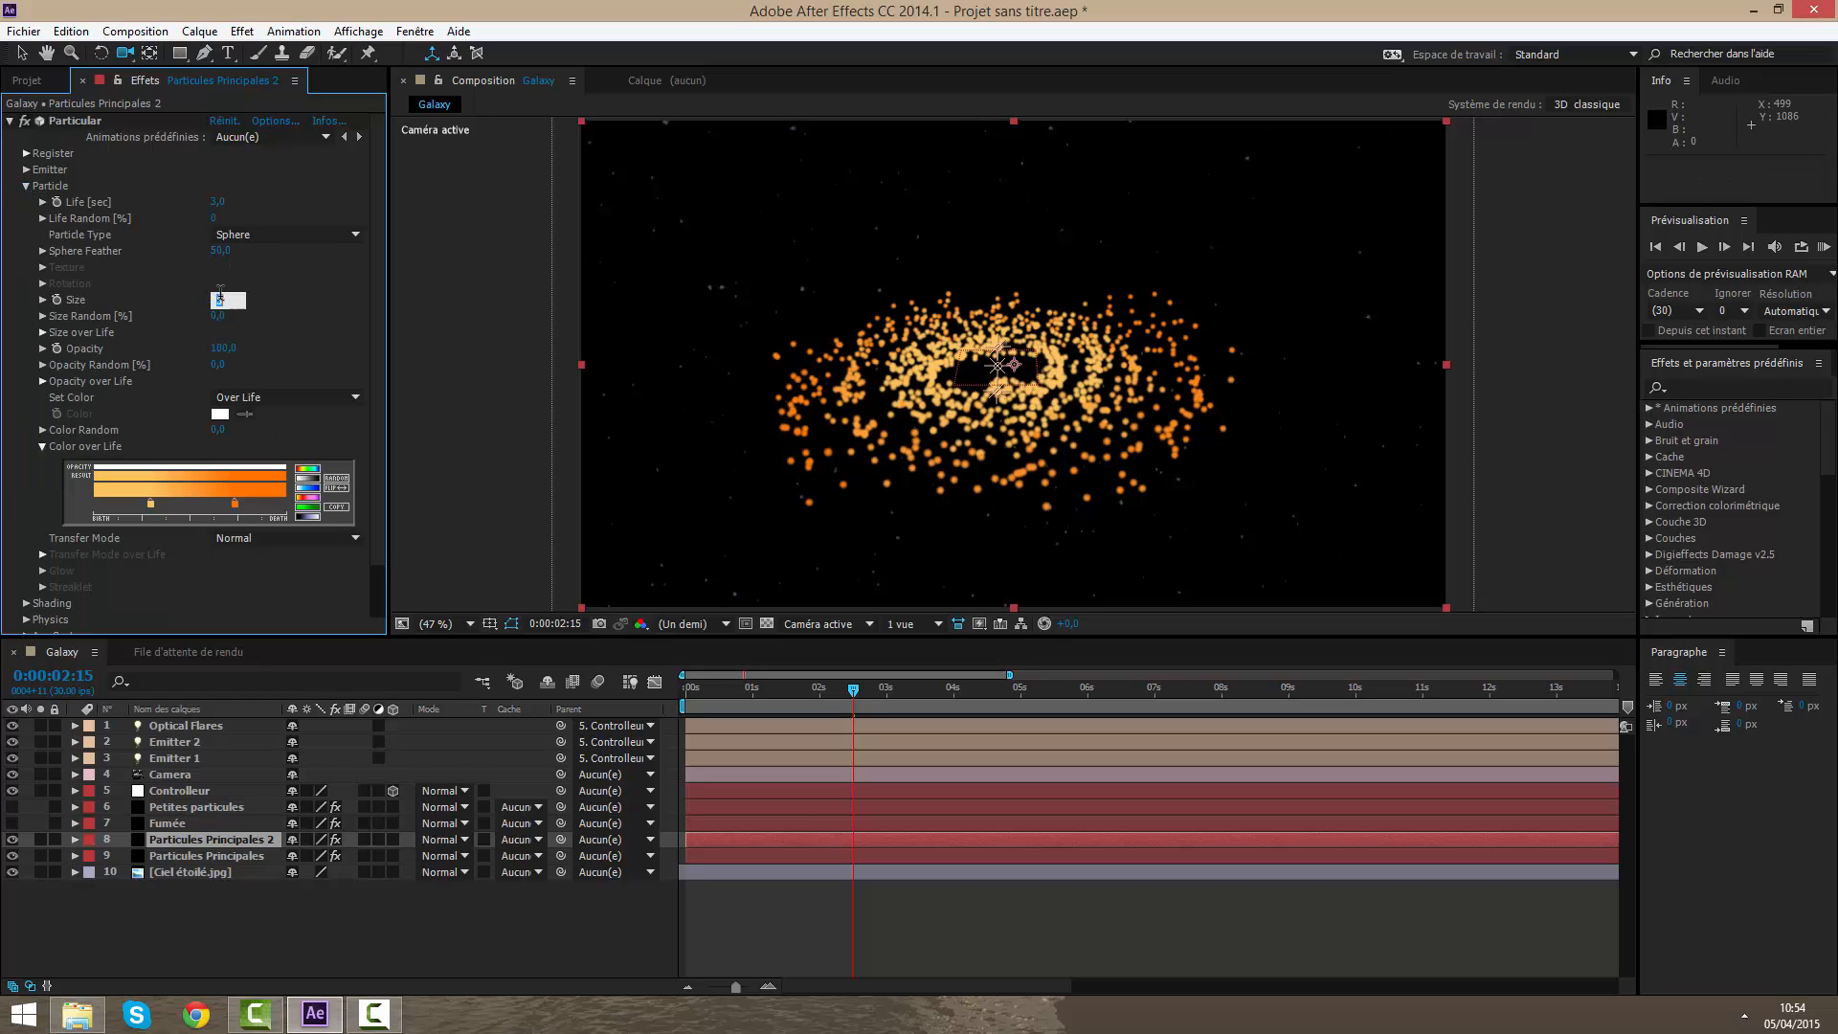
{"action": "type", "text": "1"}
{"action": "key", "text": "Return"}
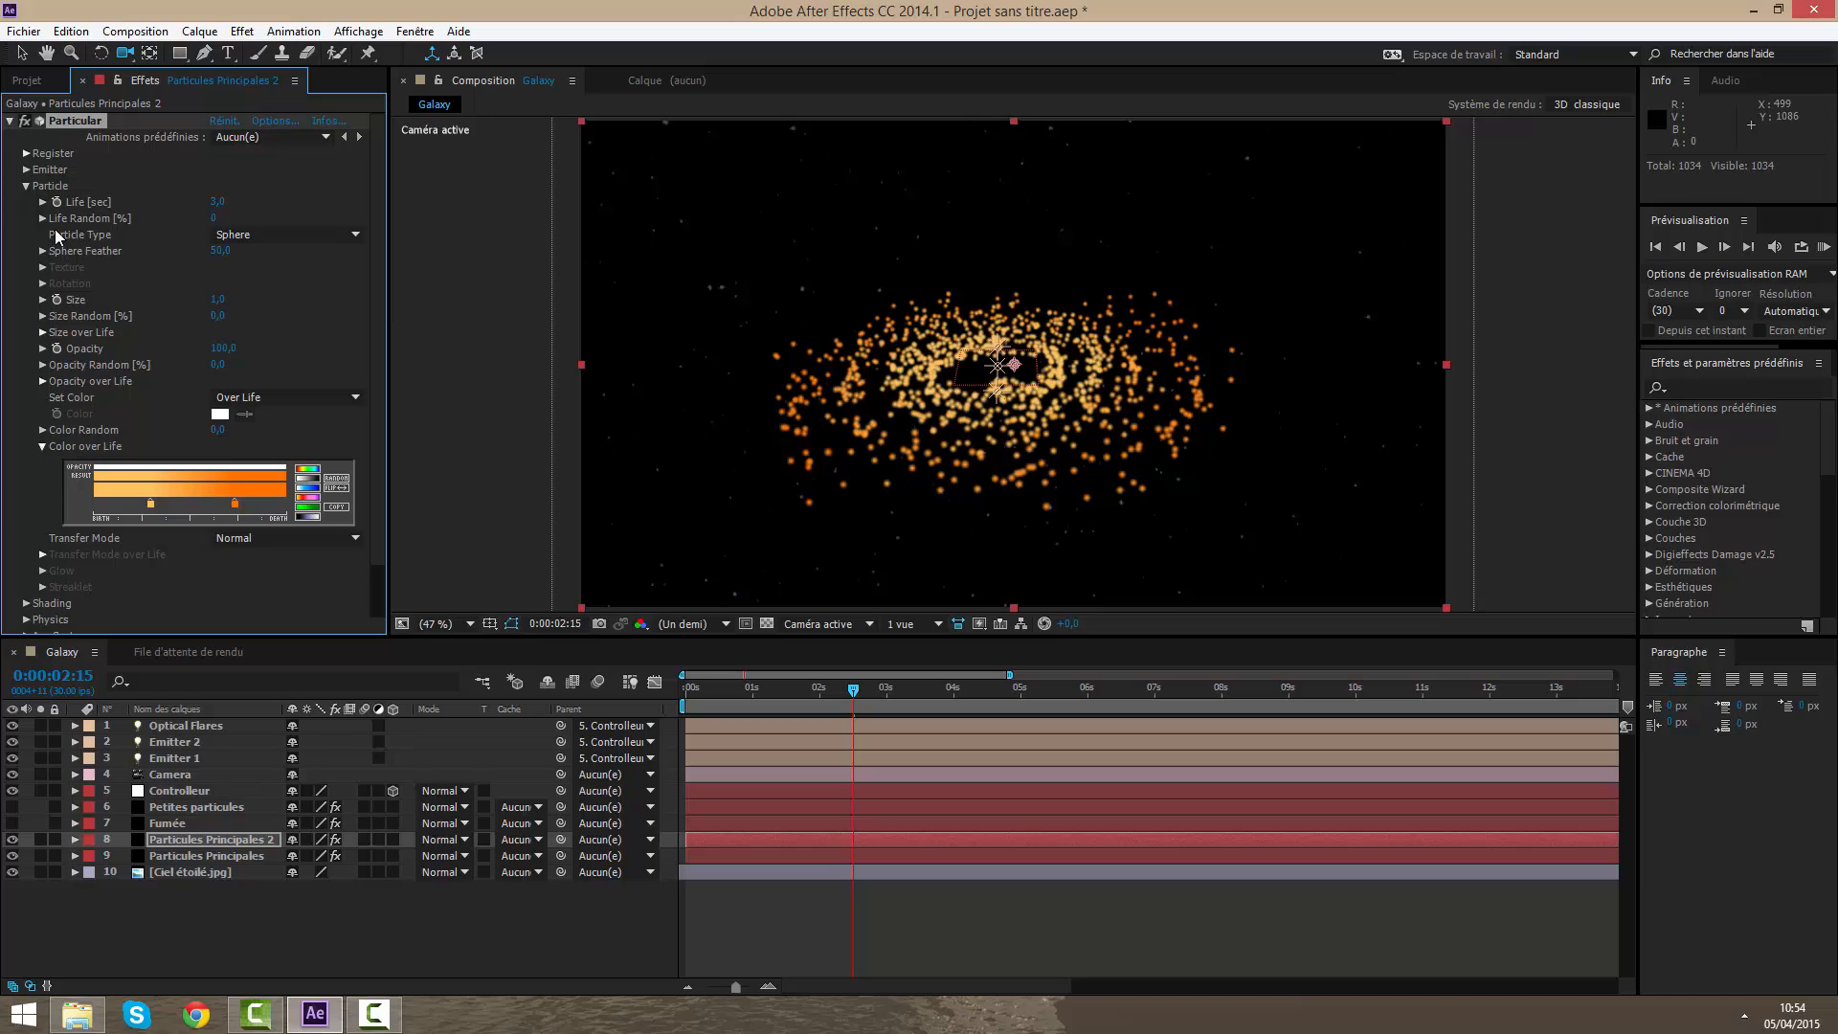
Step: Set the particle size of Particules Principales 2 to 1,5
{"action": "left_click", "coordinate": [27, 186]}
{"action": "left_click", "coordinate": [27, 170]}
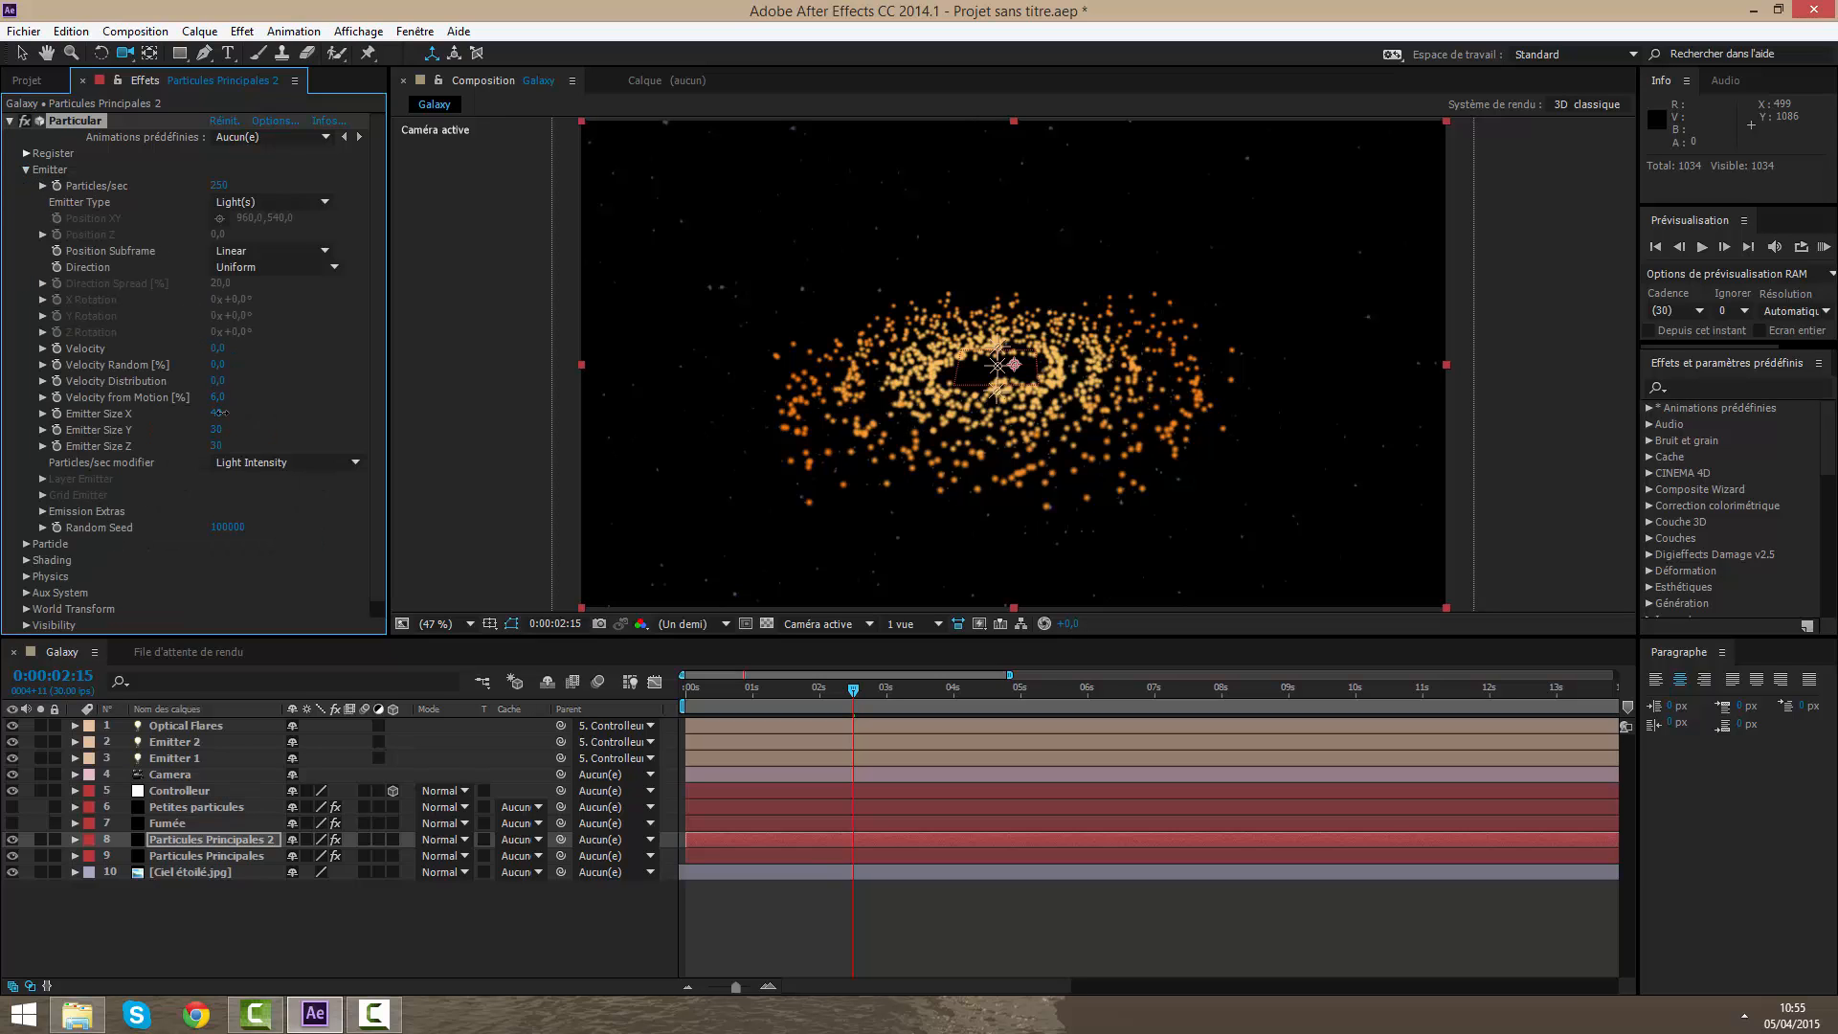
{"action": "left_click", "coordinate": [26, 170]}
{"action": "left_click", "coordinate": [27, 186]}
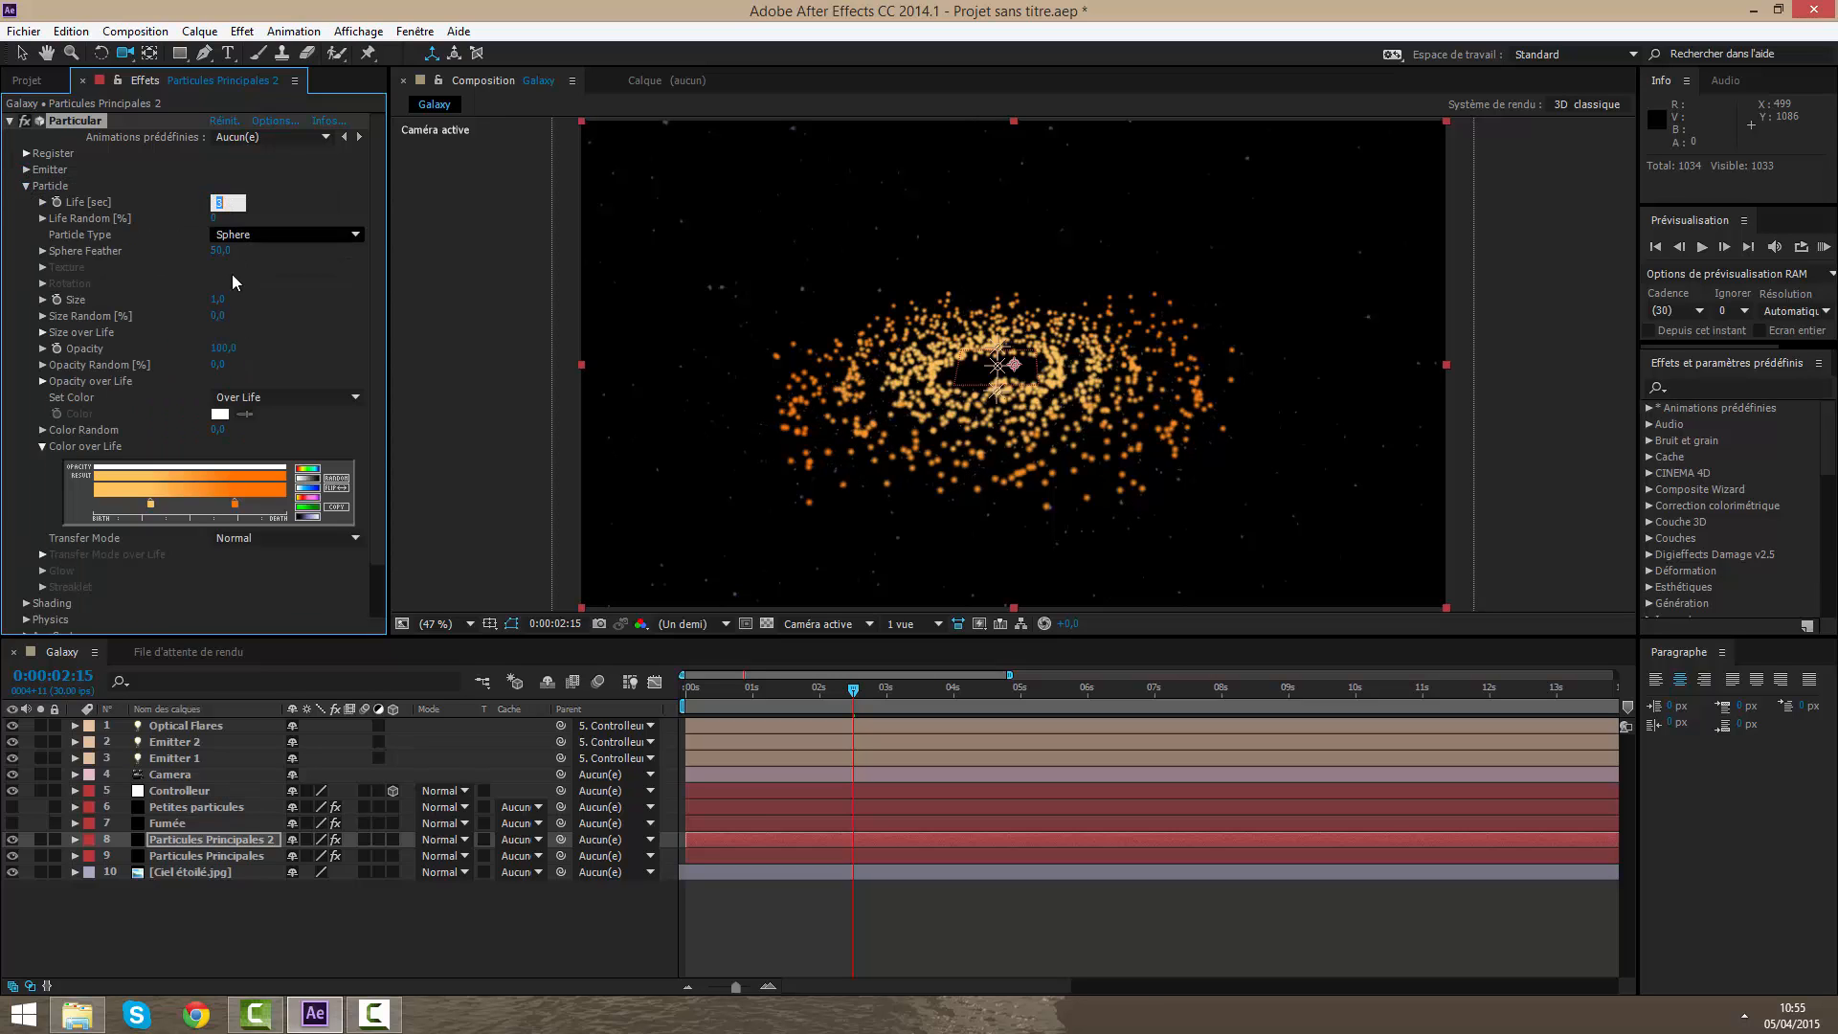
{"action": "left_click", "coordinate": [217, 300]}
{"action": "type", "text": "1,5"}
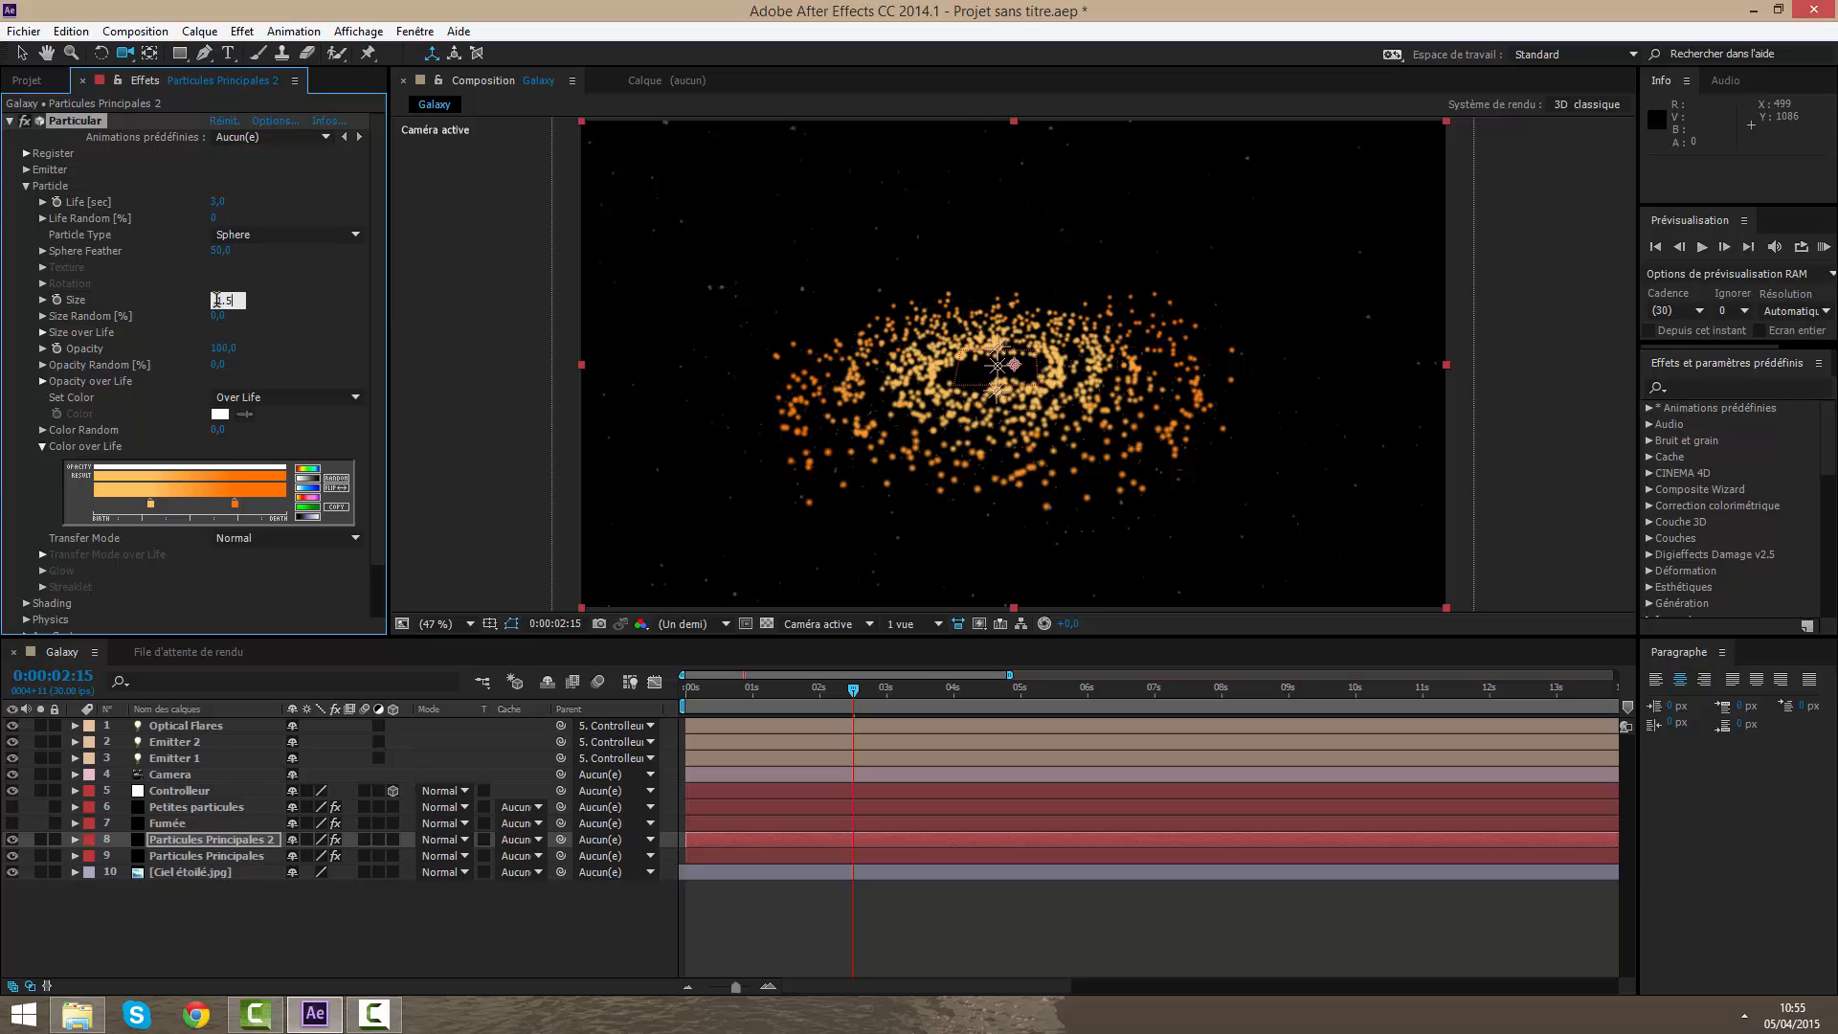
{"action": "key", "text": "Return"}
Step: Emit 400 particles per second on Particules Principales 2 and adjust its emitter sizes X, Y and Z to about 24, 80 and 42
{"action": "left_click", "coordinate": [26, 186]}
{"action": "left_click", "coordinate": [26, 170]}
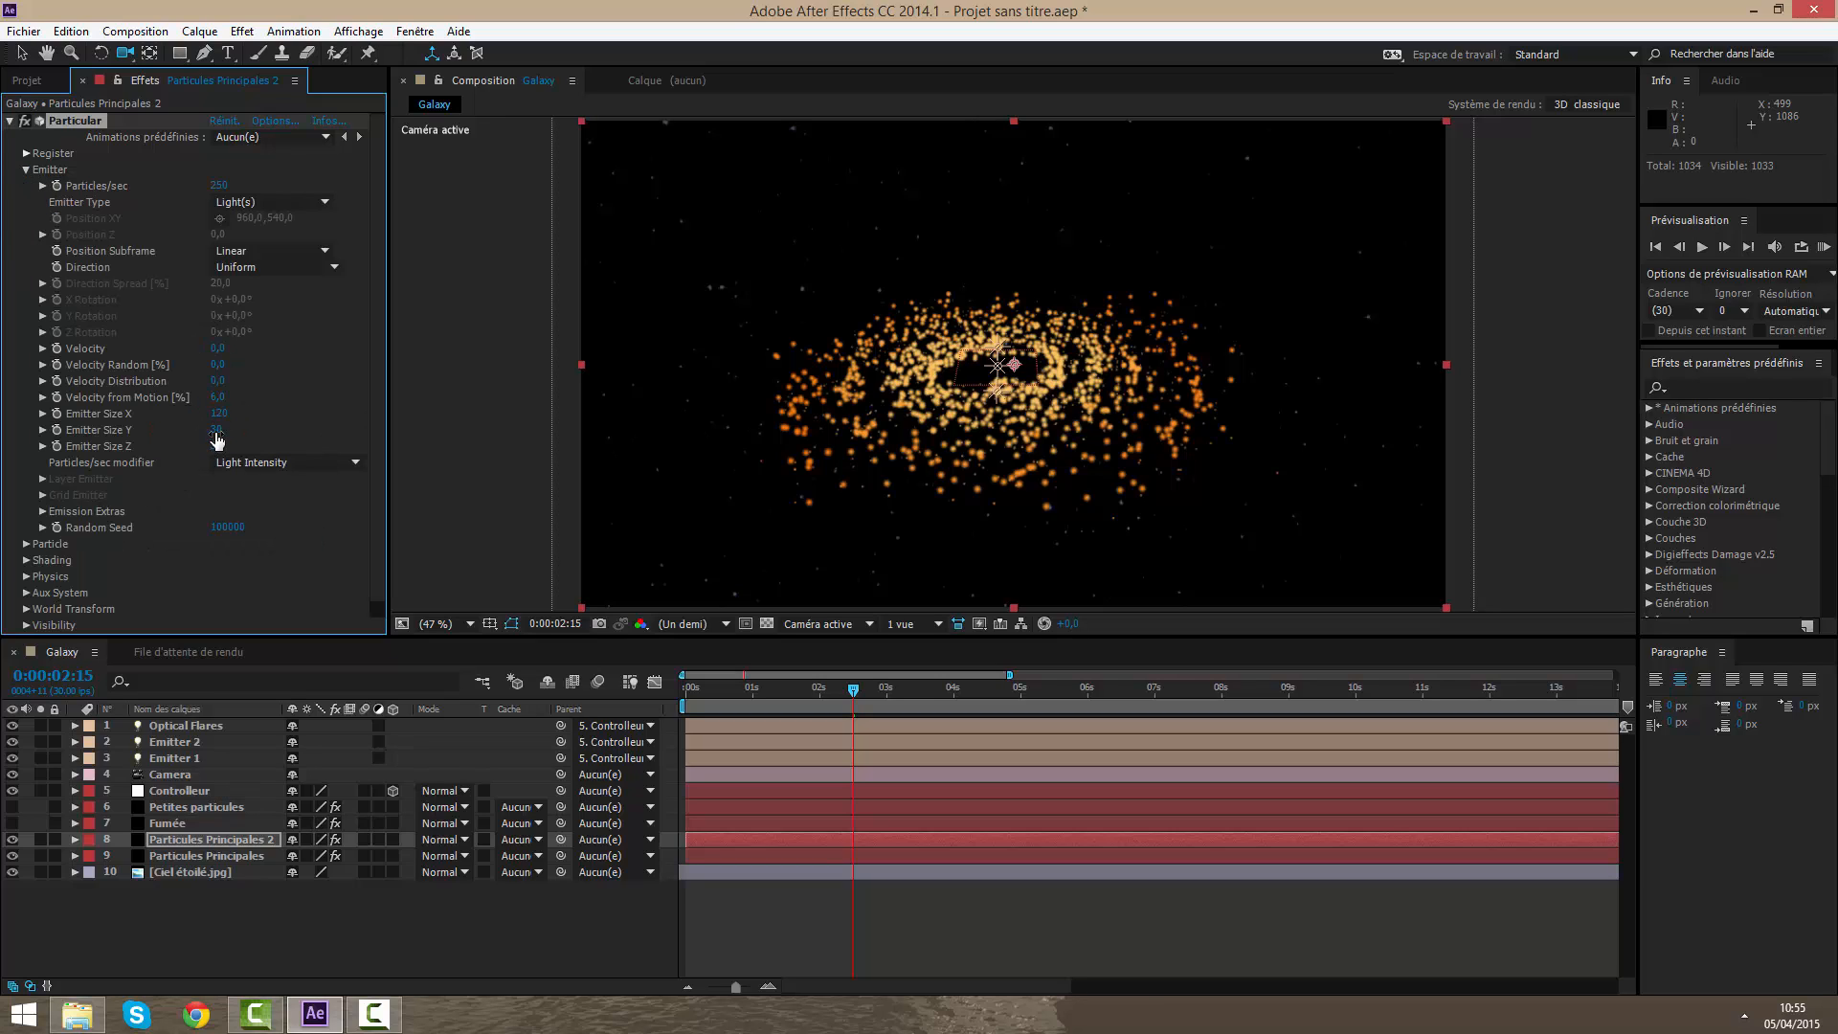
{"action": "left_click_drag", "start_coordinate": [236, 435], "coordinate": [245, 436]}
{"action": "left_click_drag", "start_coordinate": [217, 412], "coordinate": [169, 413]}
{"action": "left_click", "coordinate": [219, 185]}
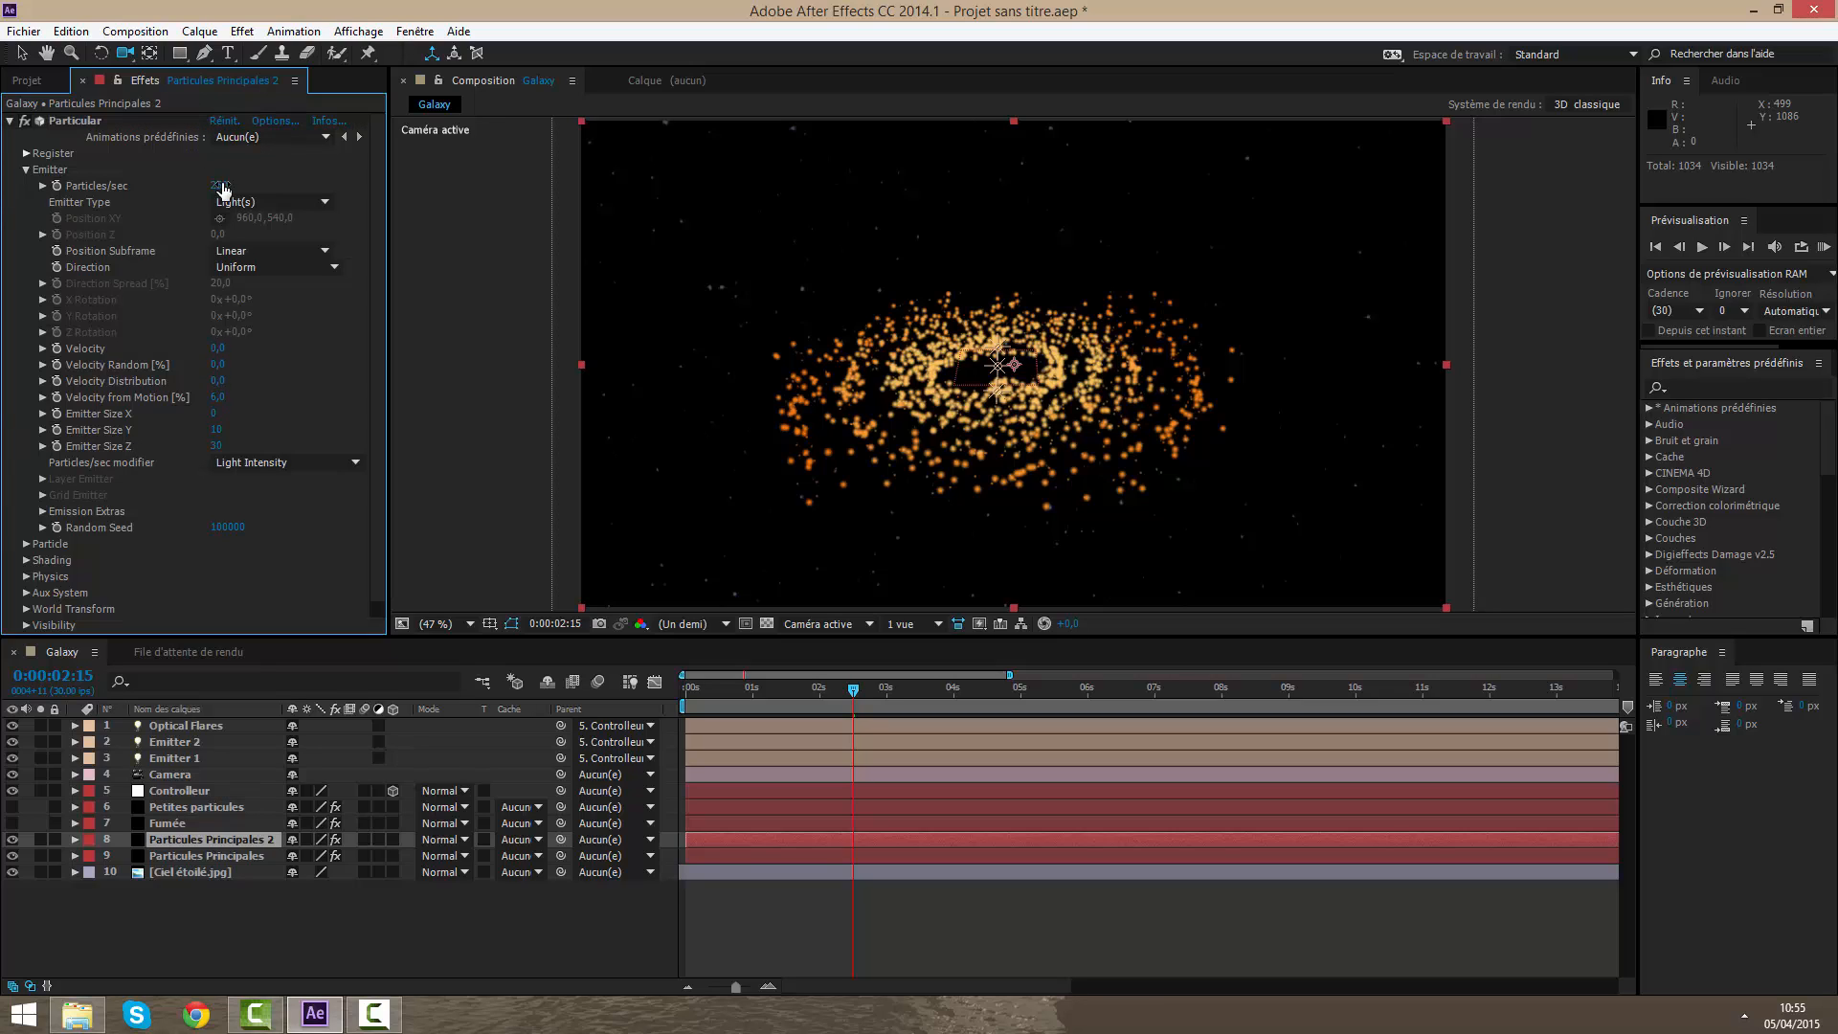
{"action": "type", "text": "400"}
{"action": "key", "text": "Return"}
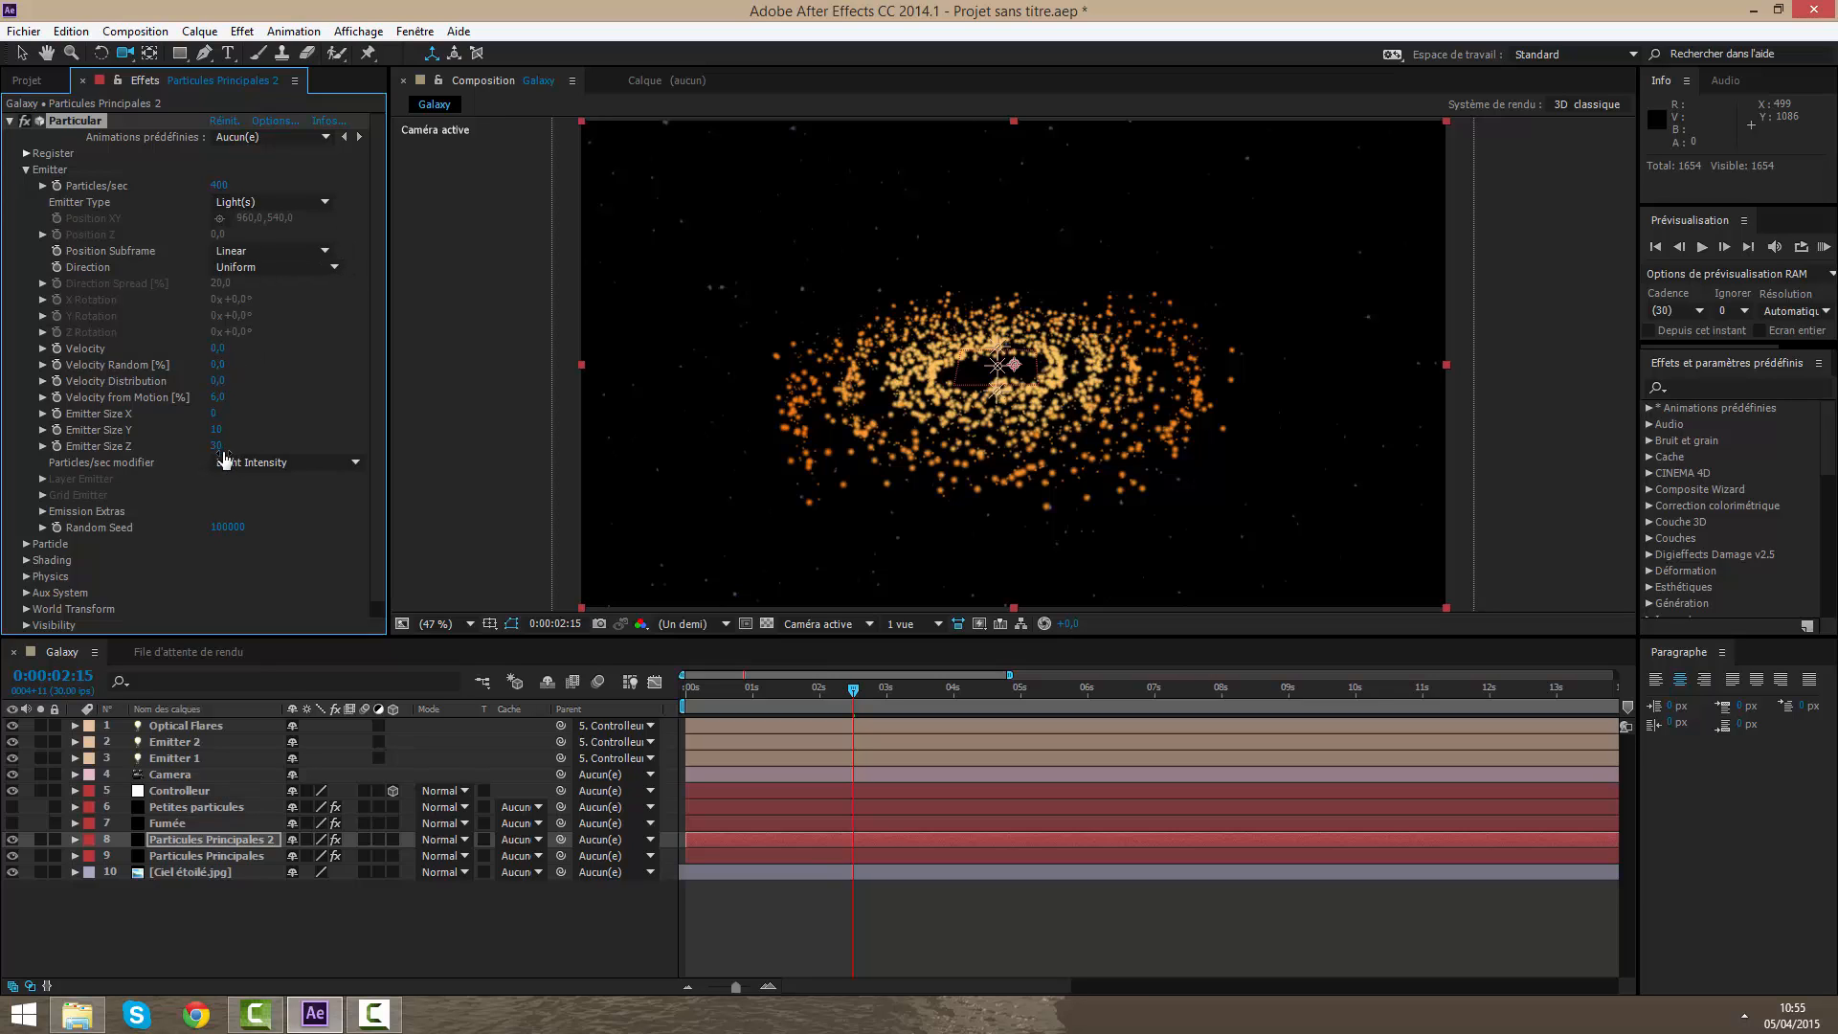
{"action": "left_click_drag", "start_coordinate": [213, 413], "coordinate": [287, 432]}
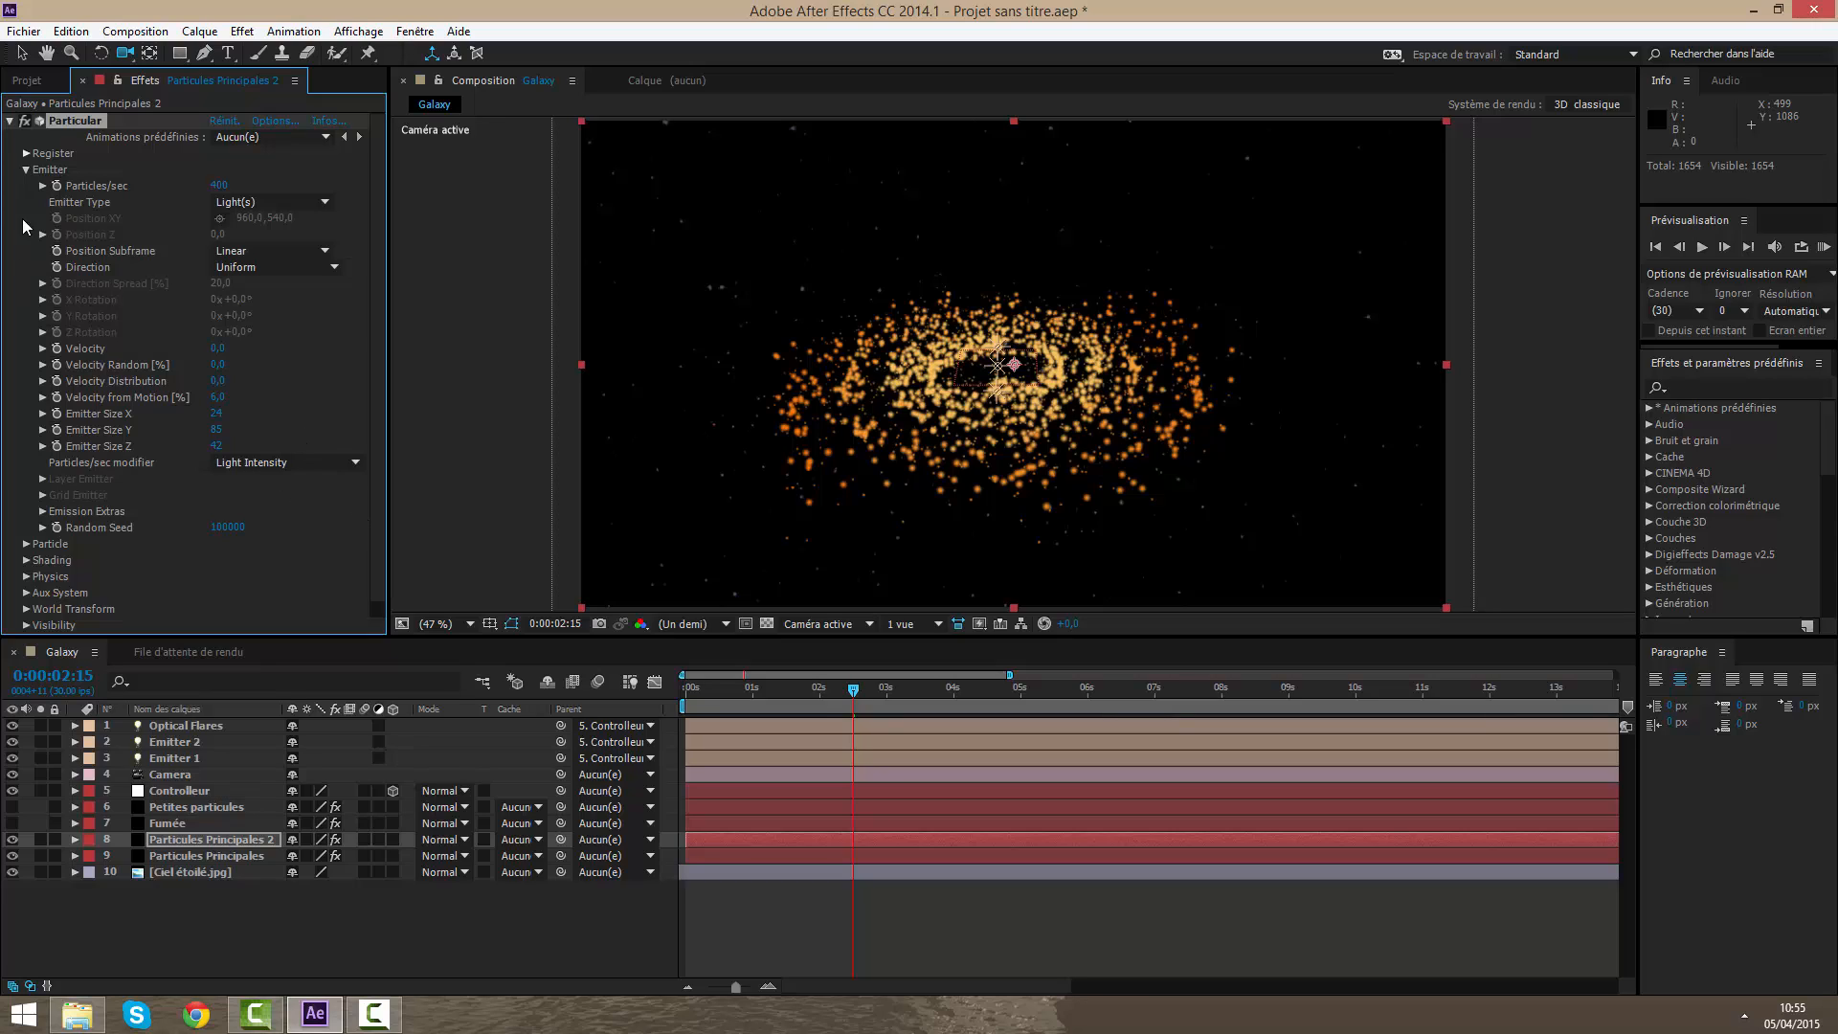
Step: Set the turbulence field's Affect Position on the Particules Principales 2 layer to about 84
{"action": "left_click", "coordinate": [26, 169]}
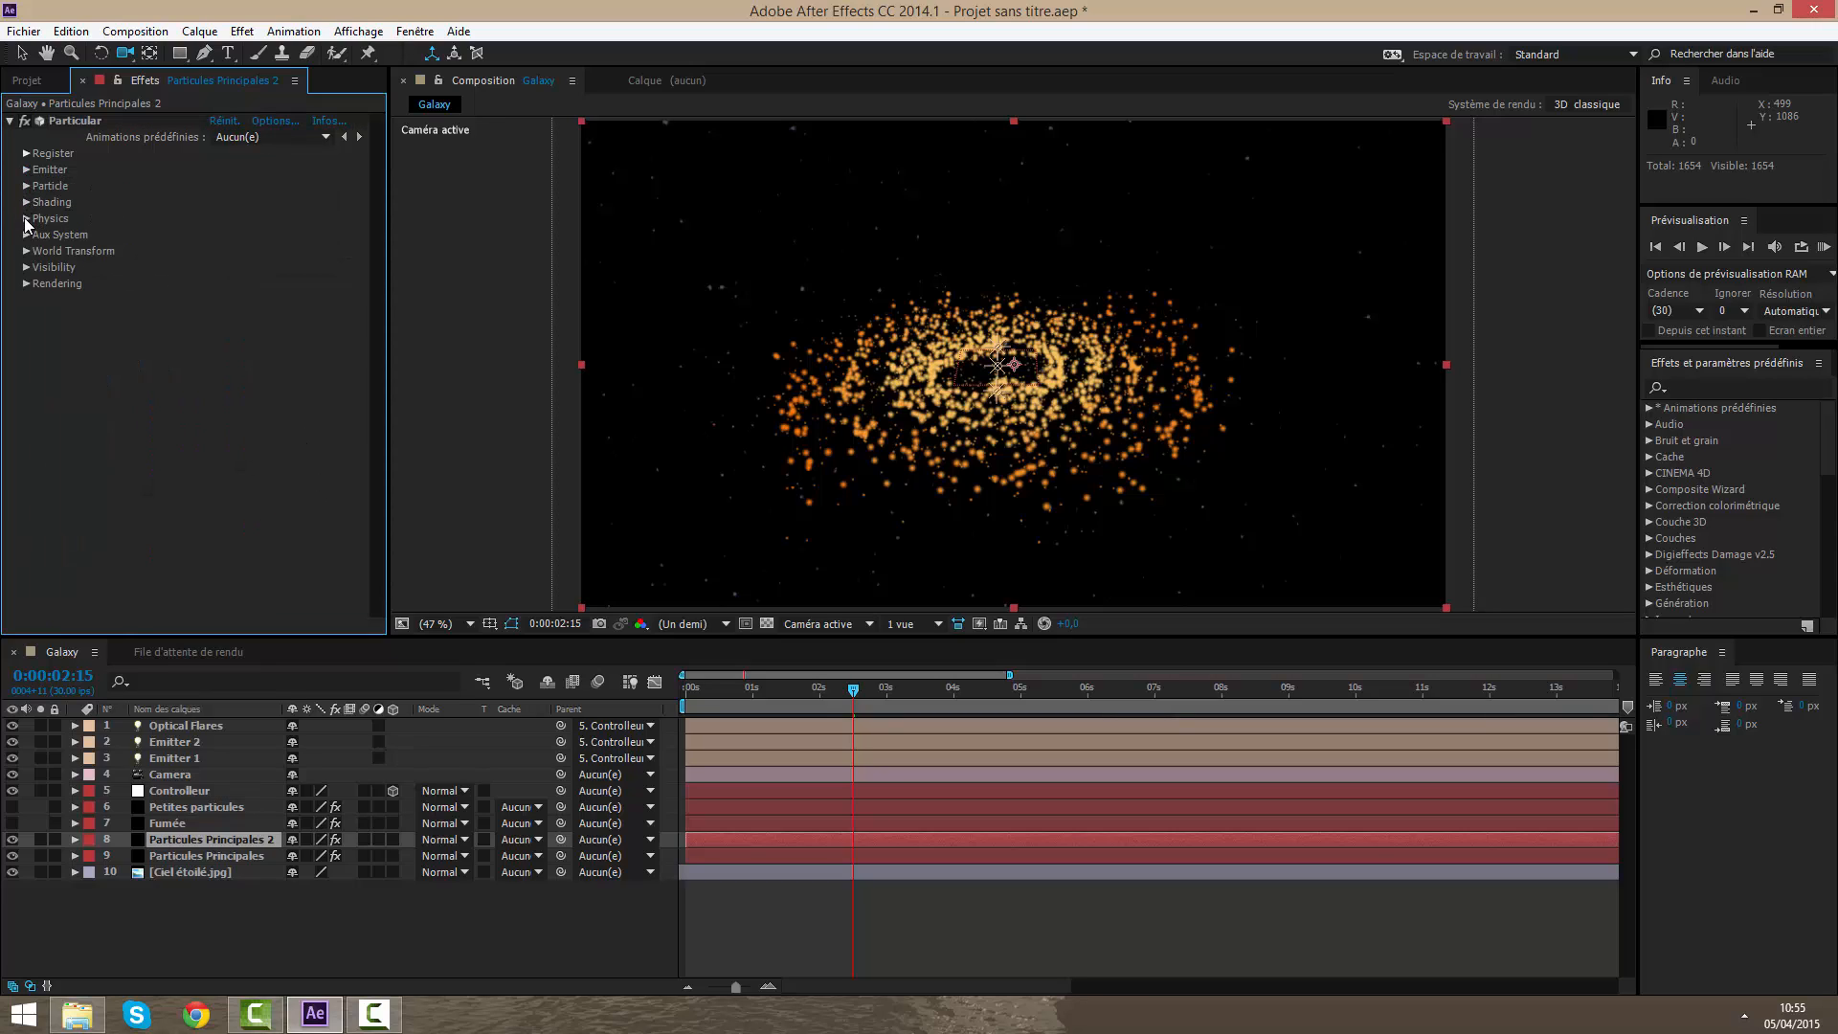
{"action": "left_click", "coordinate": [26, 219]}
{"action": "left_click", "coordinate": [26, 219]}
{"action": "left_click", "coordinate": [26, 218]}
{"action": "left_click", "coordinate": [42, 284]}
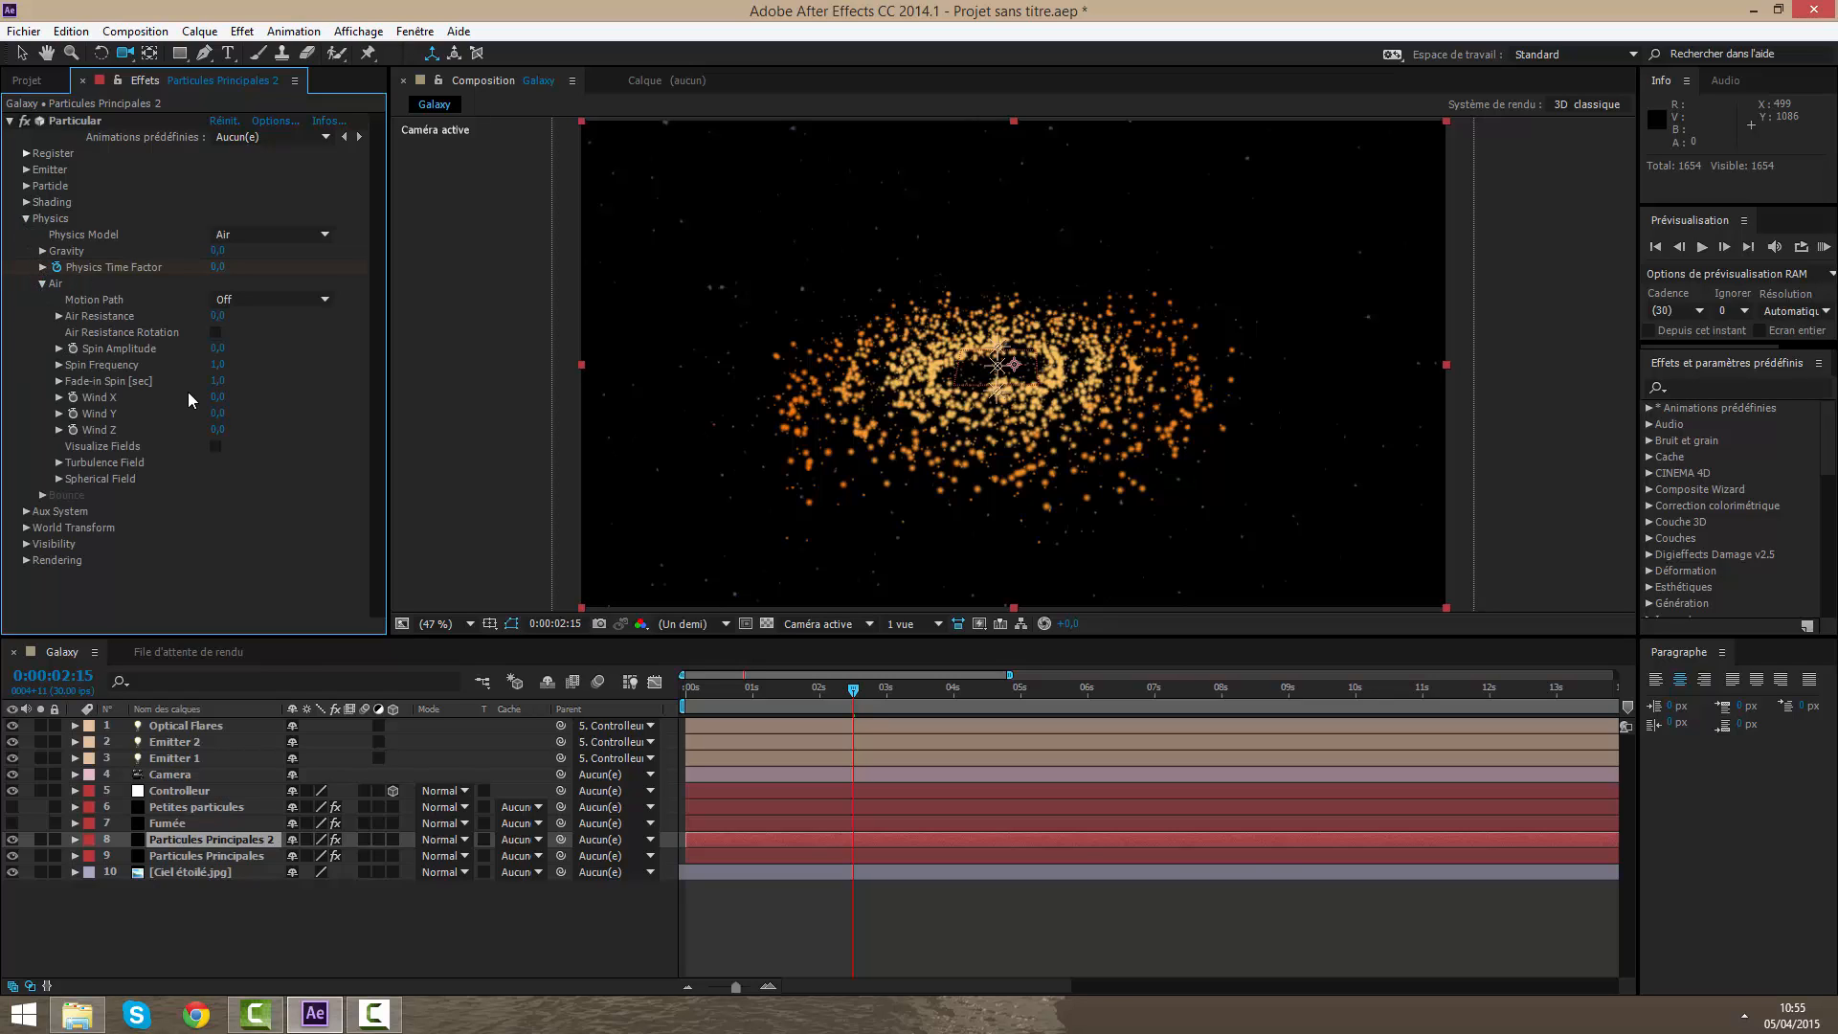
{"action": "left_click", "coordinate": [58, 464]}
{"action": "scroll", "coordinate": [220, 389], "scroll_direction": "down", "scroll_amount": 2}
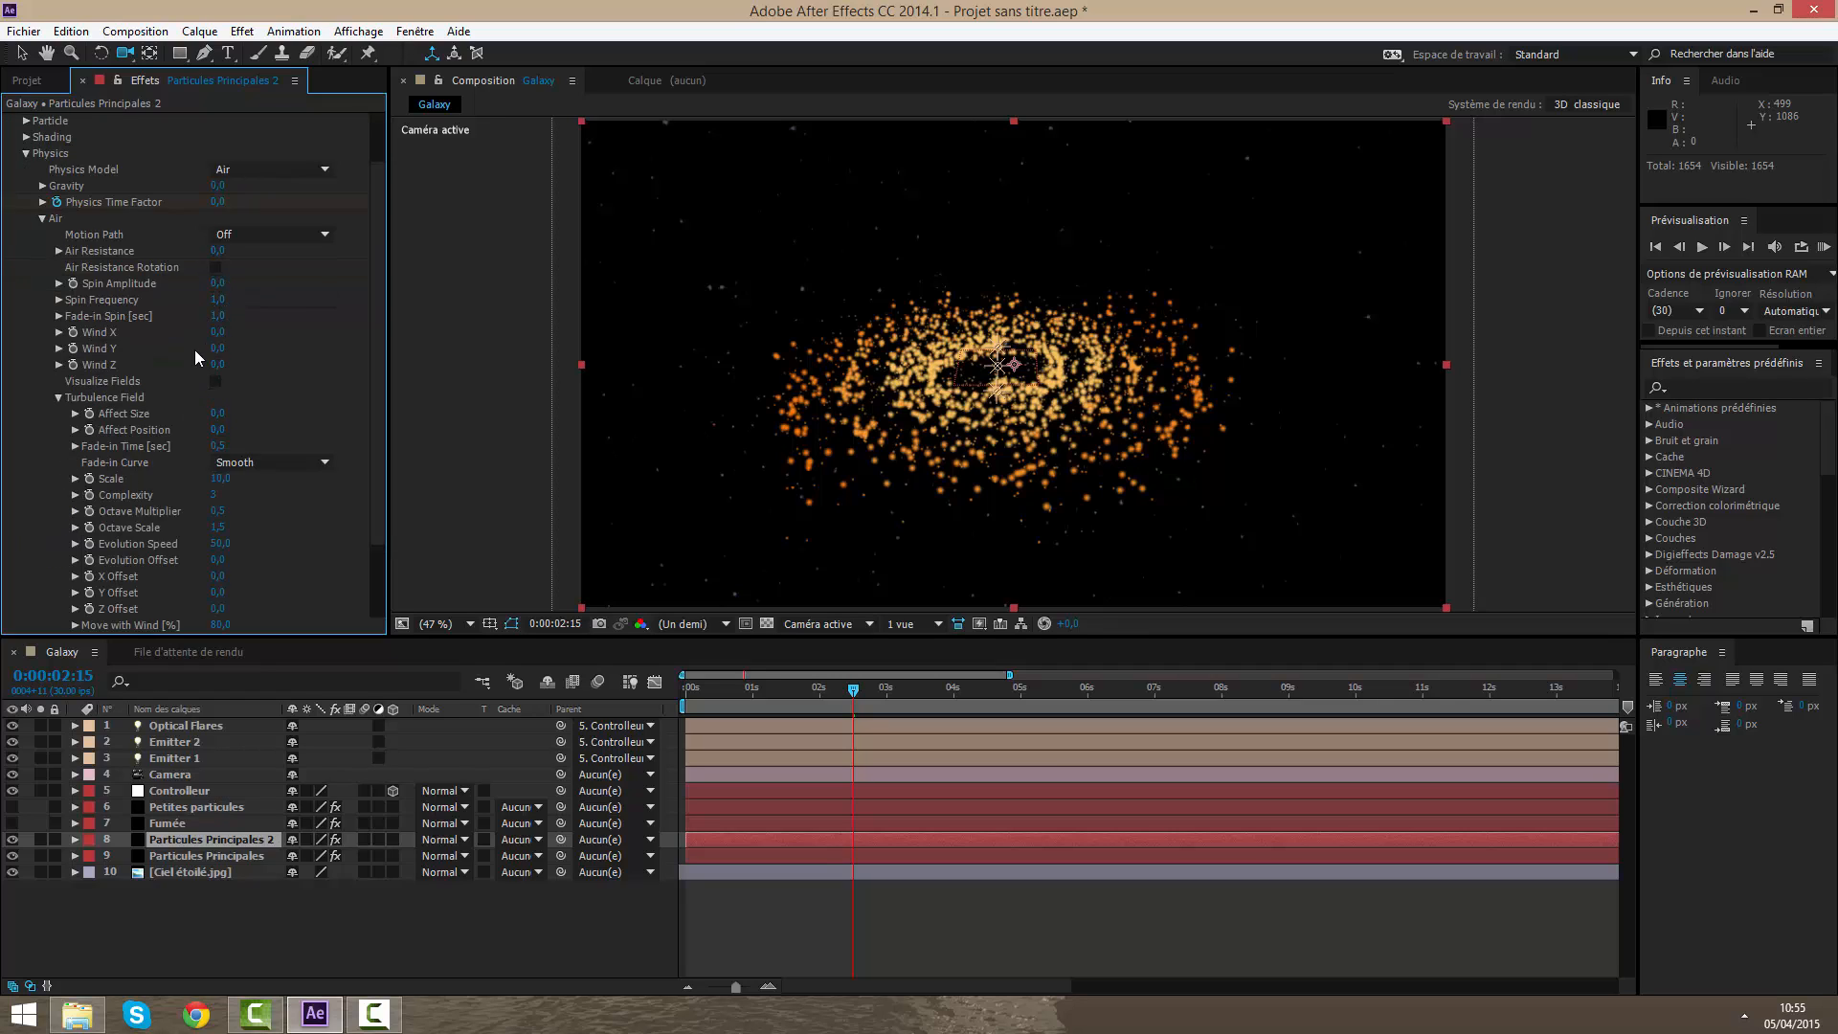
{"action": "left_click_drag", "start_coordinate": [218, 429], "coordinate": [308, 442]}
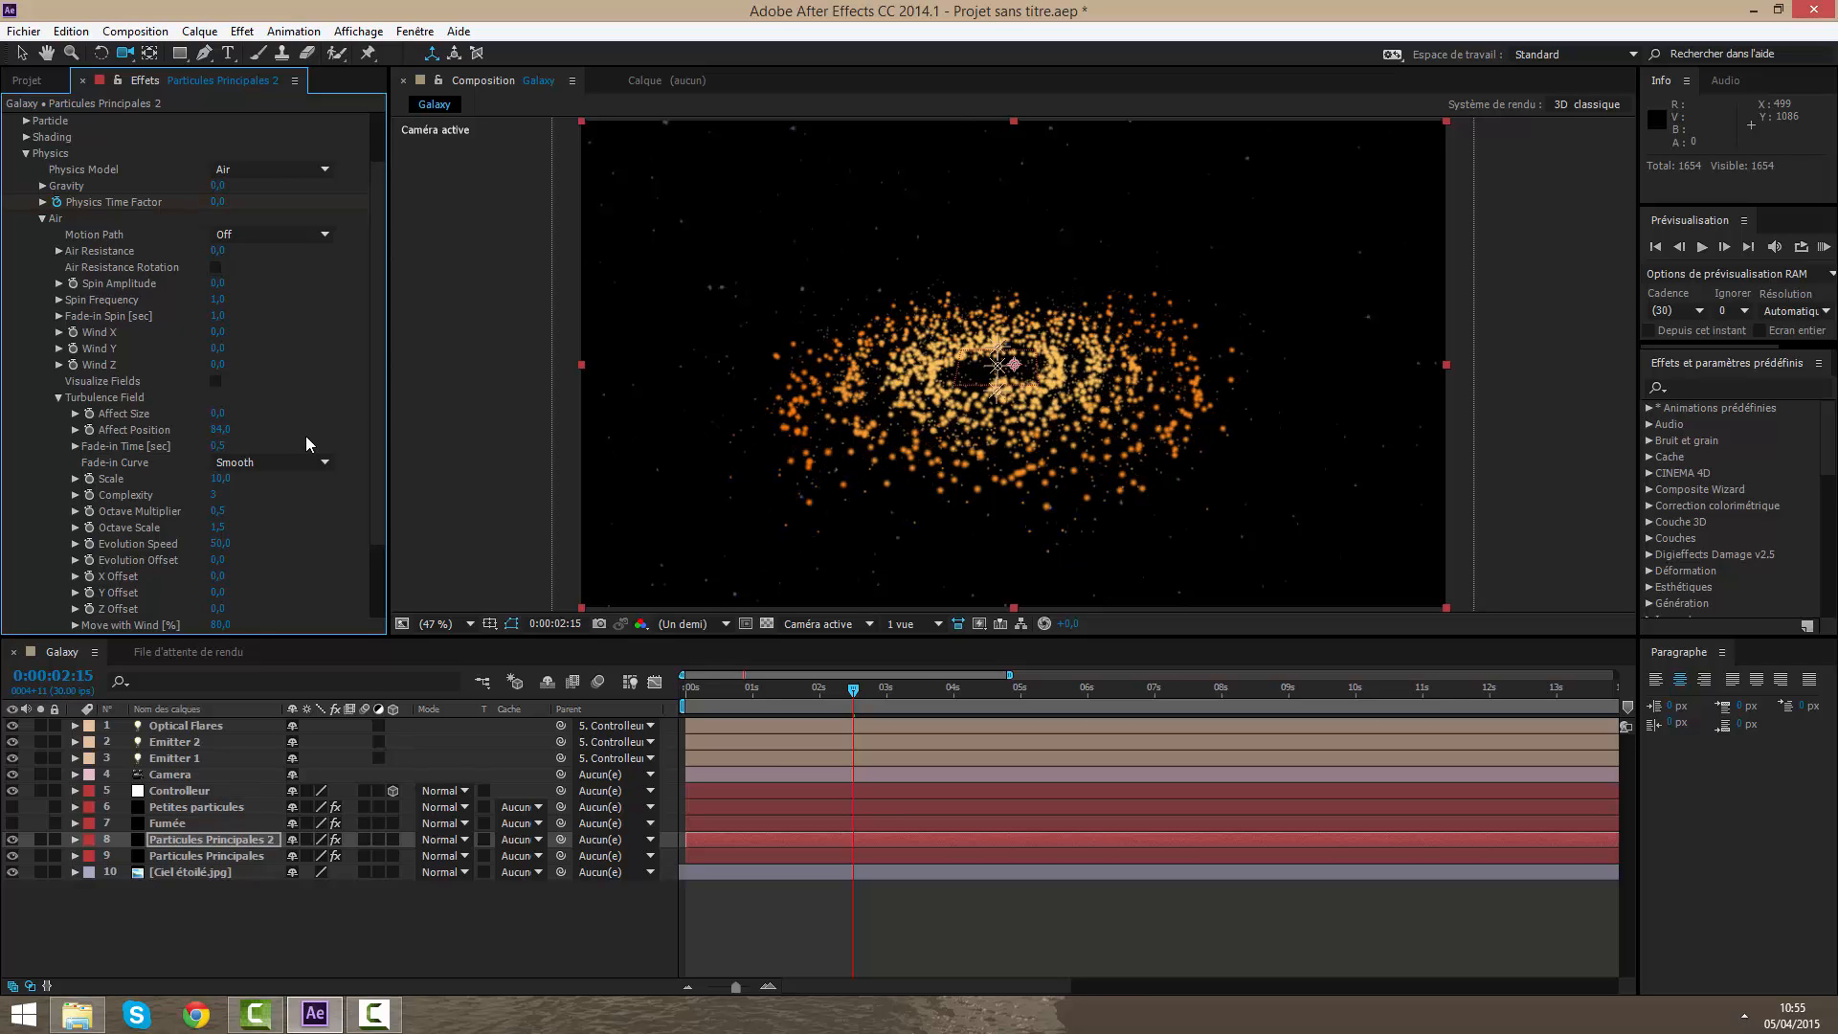
Step: Make the Fumée and Petites particules layers visible at 0:00:02:23 and orbit the camera so the galaxy appears tilted
{"action": "left_click_drag", "start_coordinate": [811, 689], "coordinate": [852, 675]}
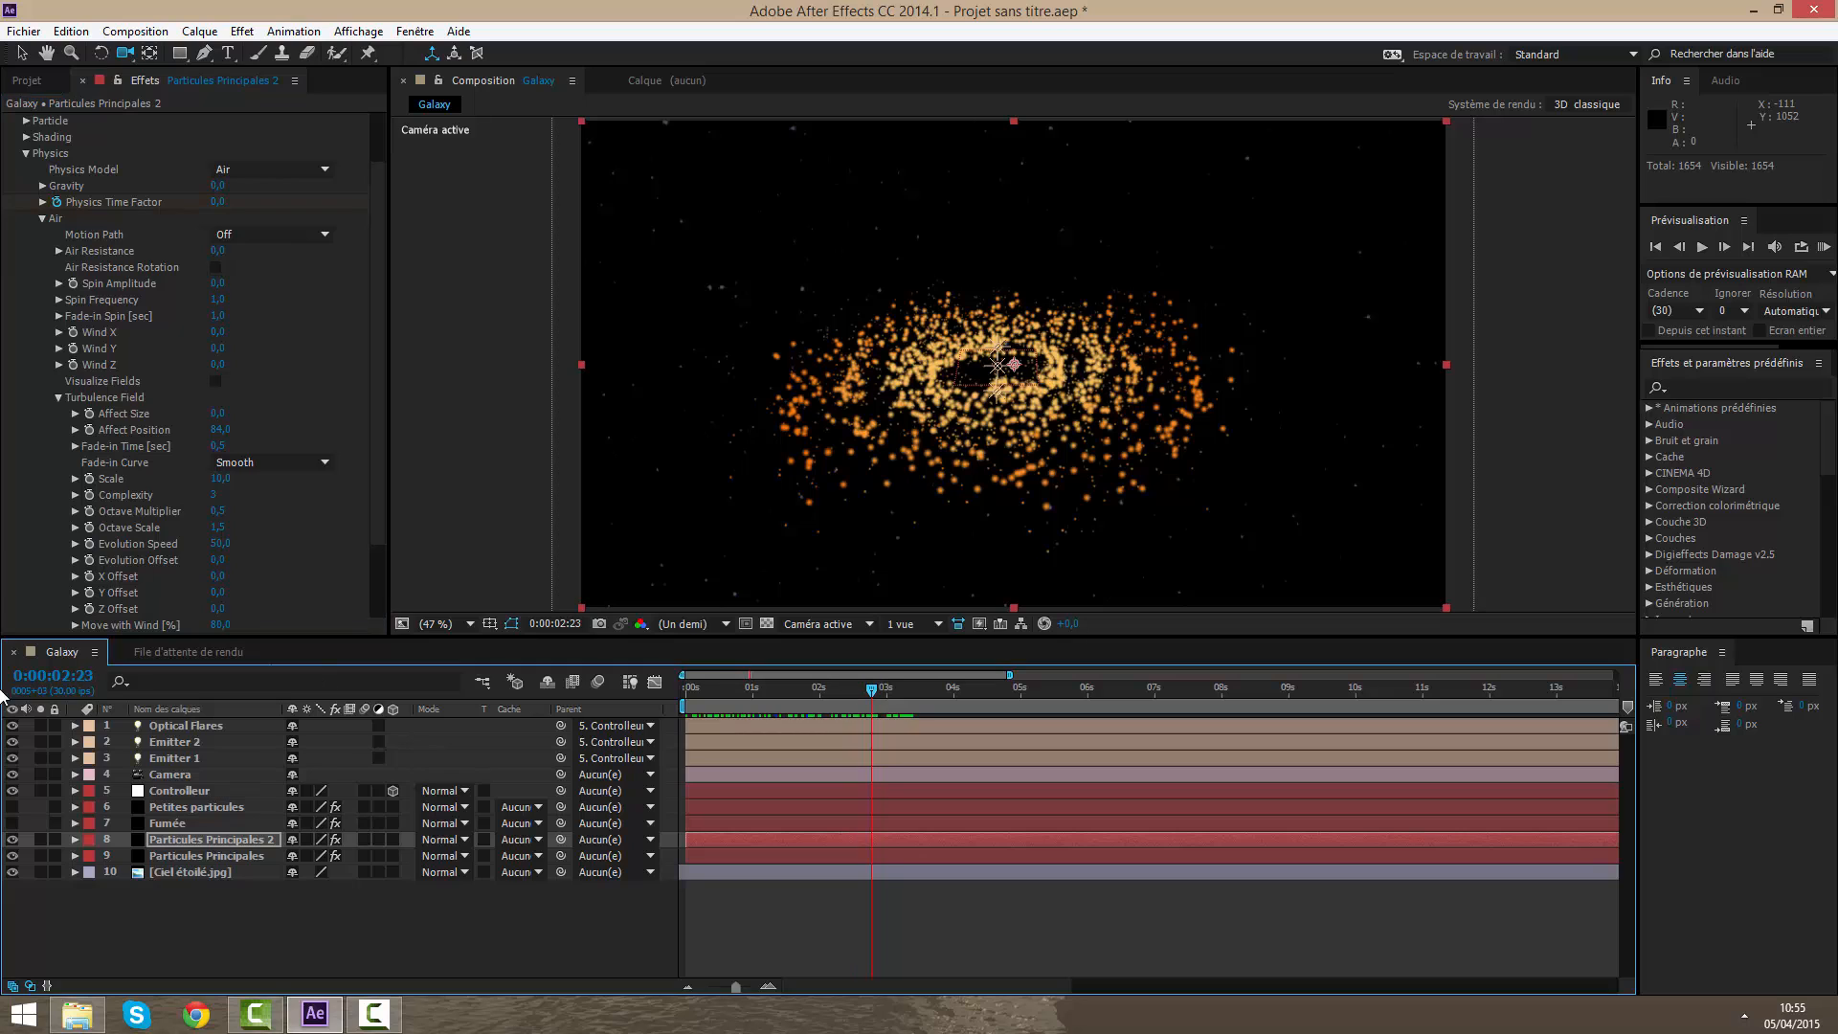
{"action": "left_click_drag", "start_coordinate": [13, 823], "coordinate": [12, 806]}
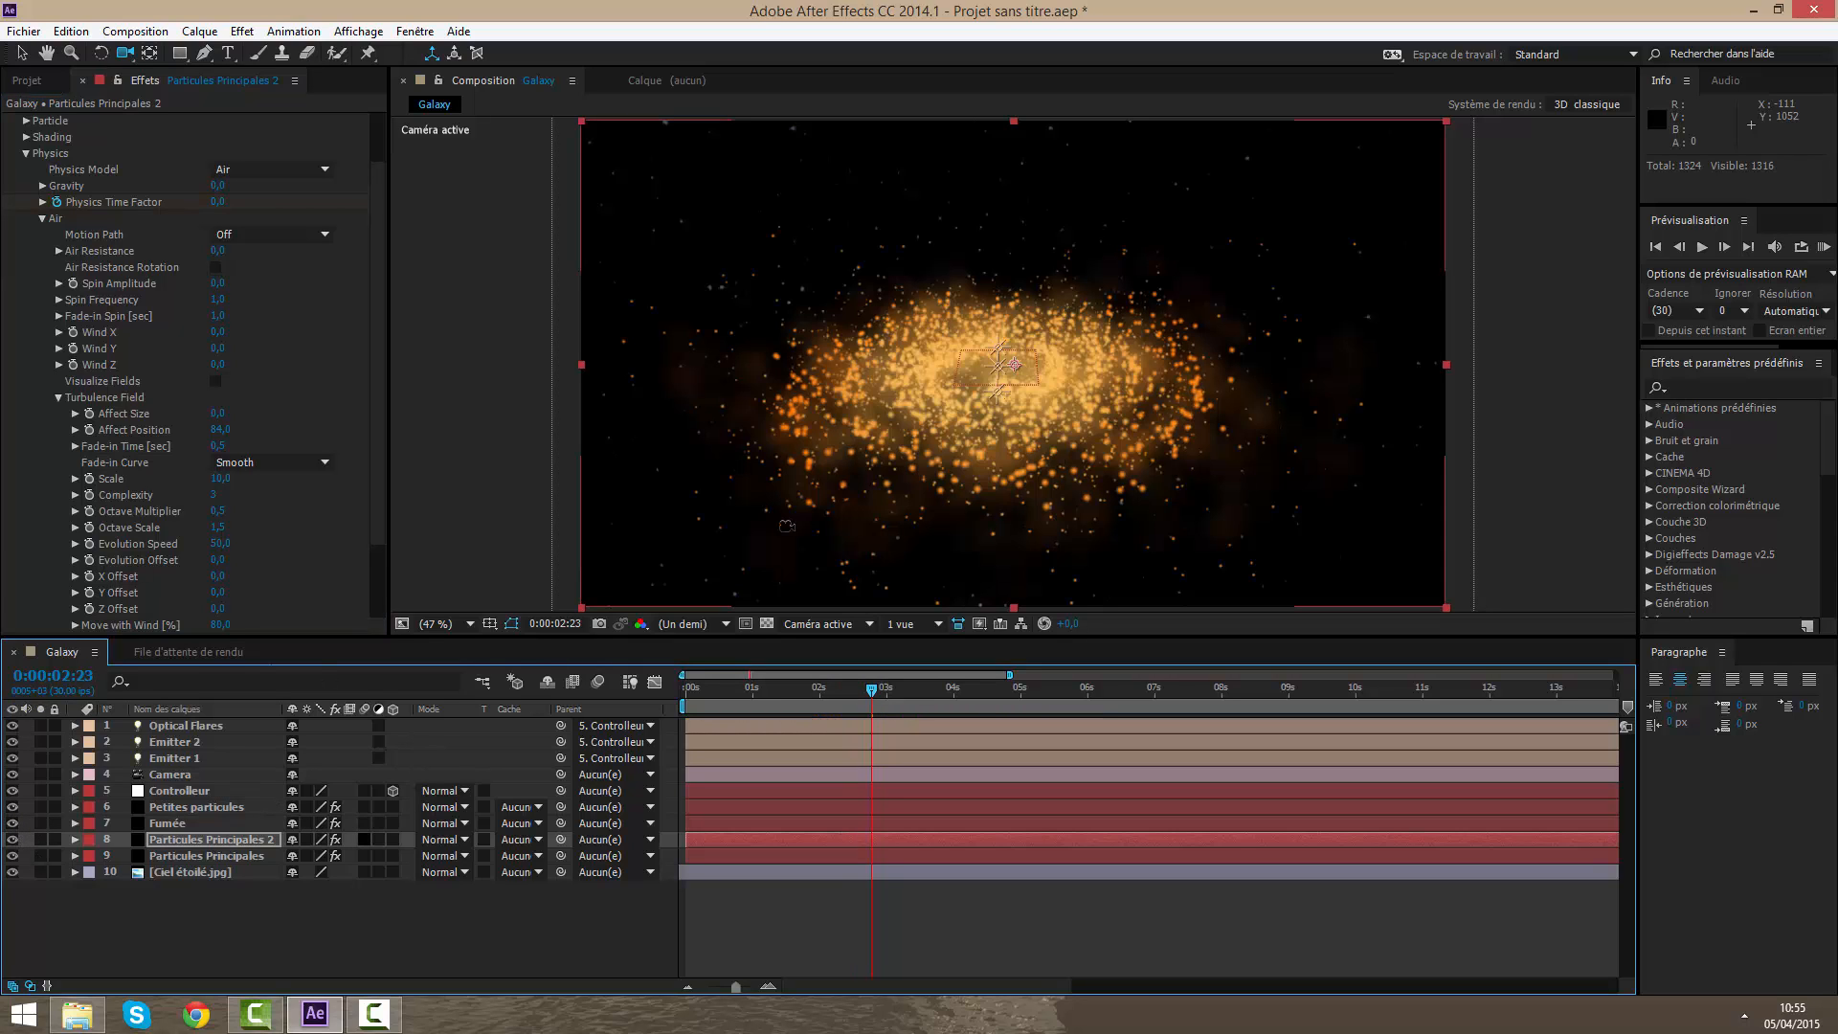
{"action": "mouse_move", "coordinate": [1075, 352]}
{"action": "left_mouse_down"}
{"action": "mouse_move", "coordinate": [1078, 419]}
{"action": "mouse_move", "coordinate": [1059, 337]}
{"action": "mouse_move", "coordinate": [1043, 368]}
{"action": "left_mouse_up"}
{"action": "left_click", "coordinate": [901, 895]}
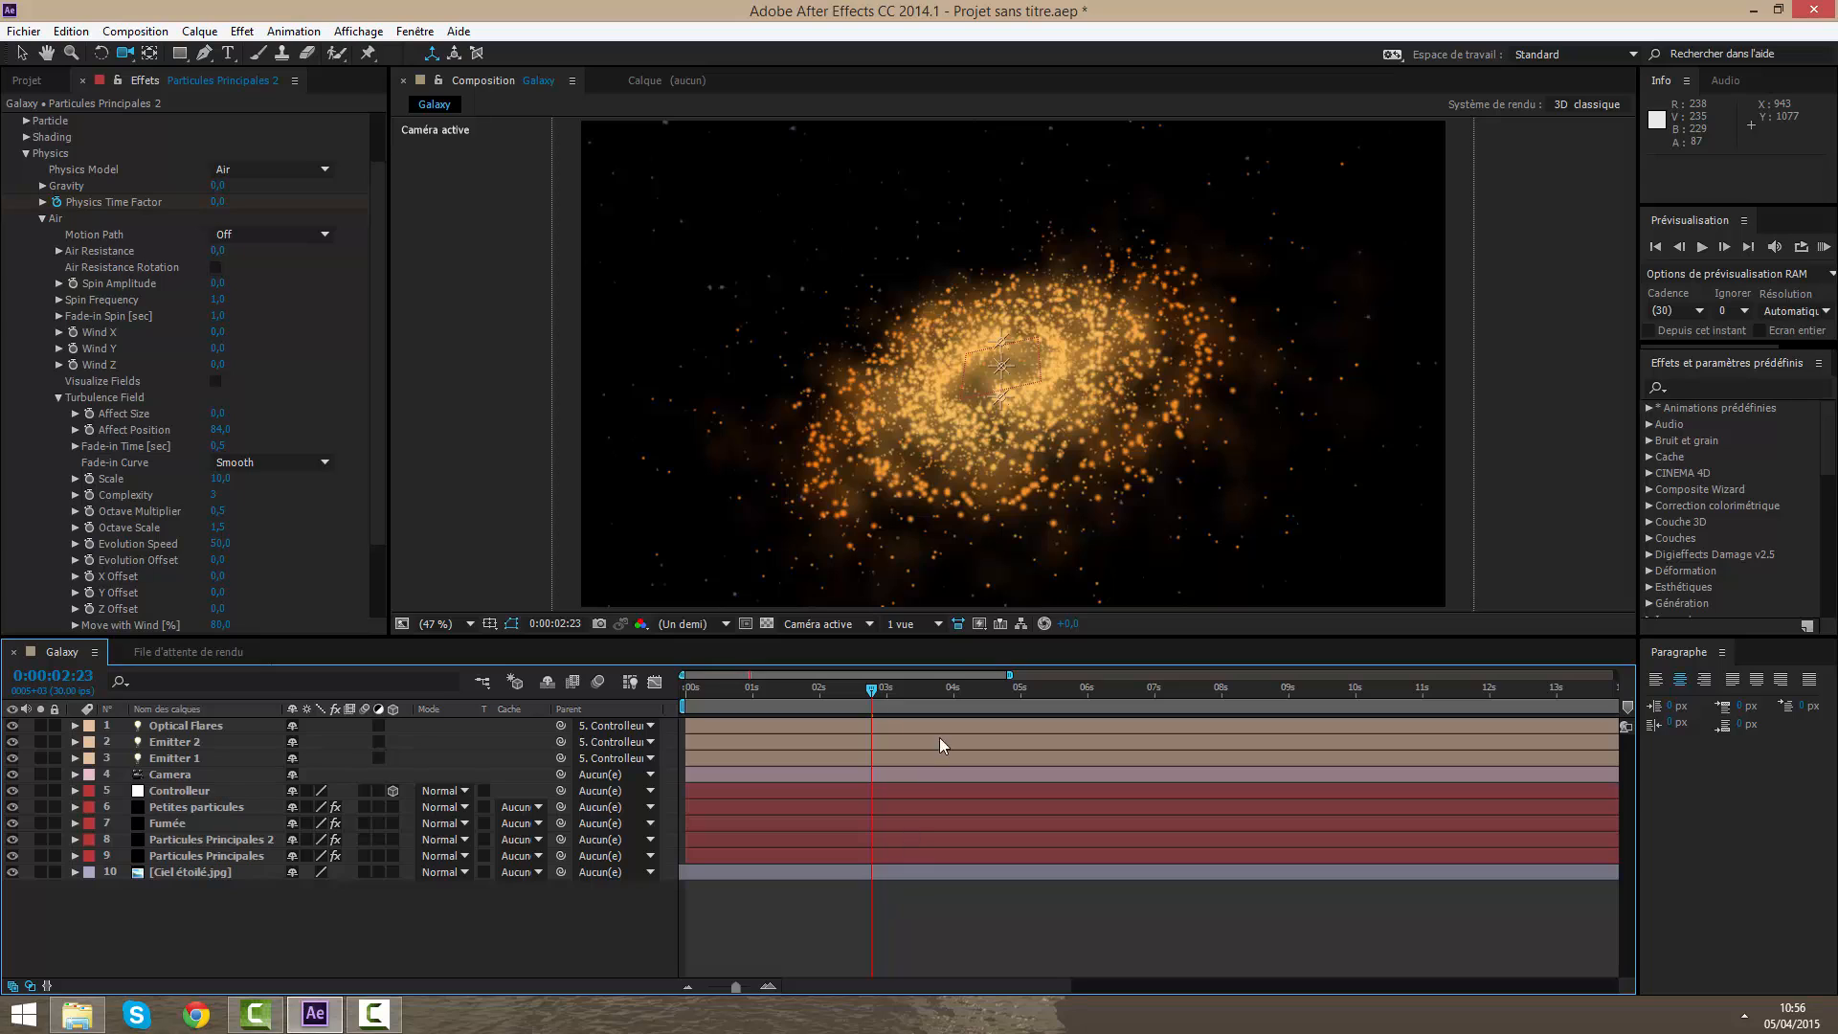
{"action": "scroll", "coordinate": [1022, 410], "scroll_direction": "up", "scroll_amount": 1}
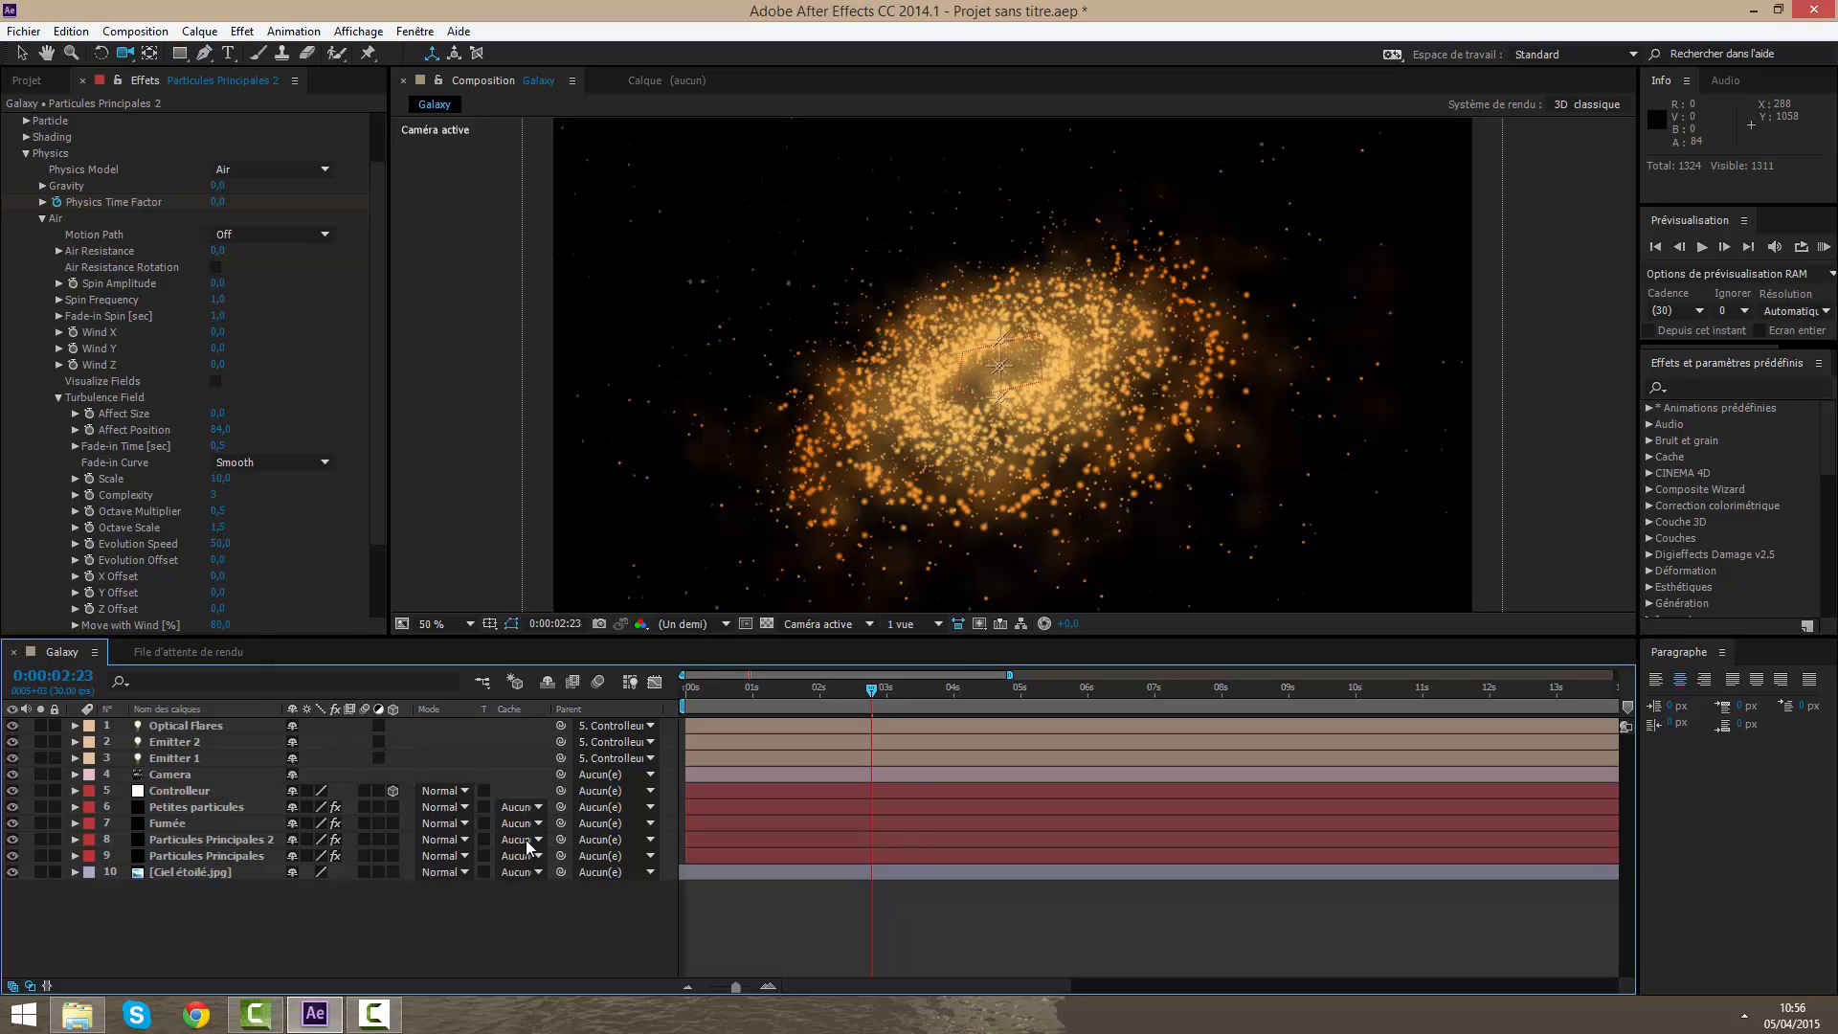
Step: Create a black 1920 x 1080 px solid layer named Optical Flares
{"action": "right_click", "coordinate": [812, 921]}
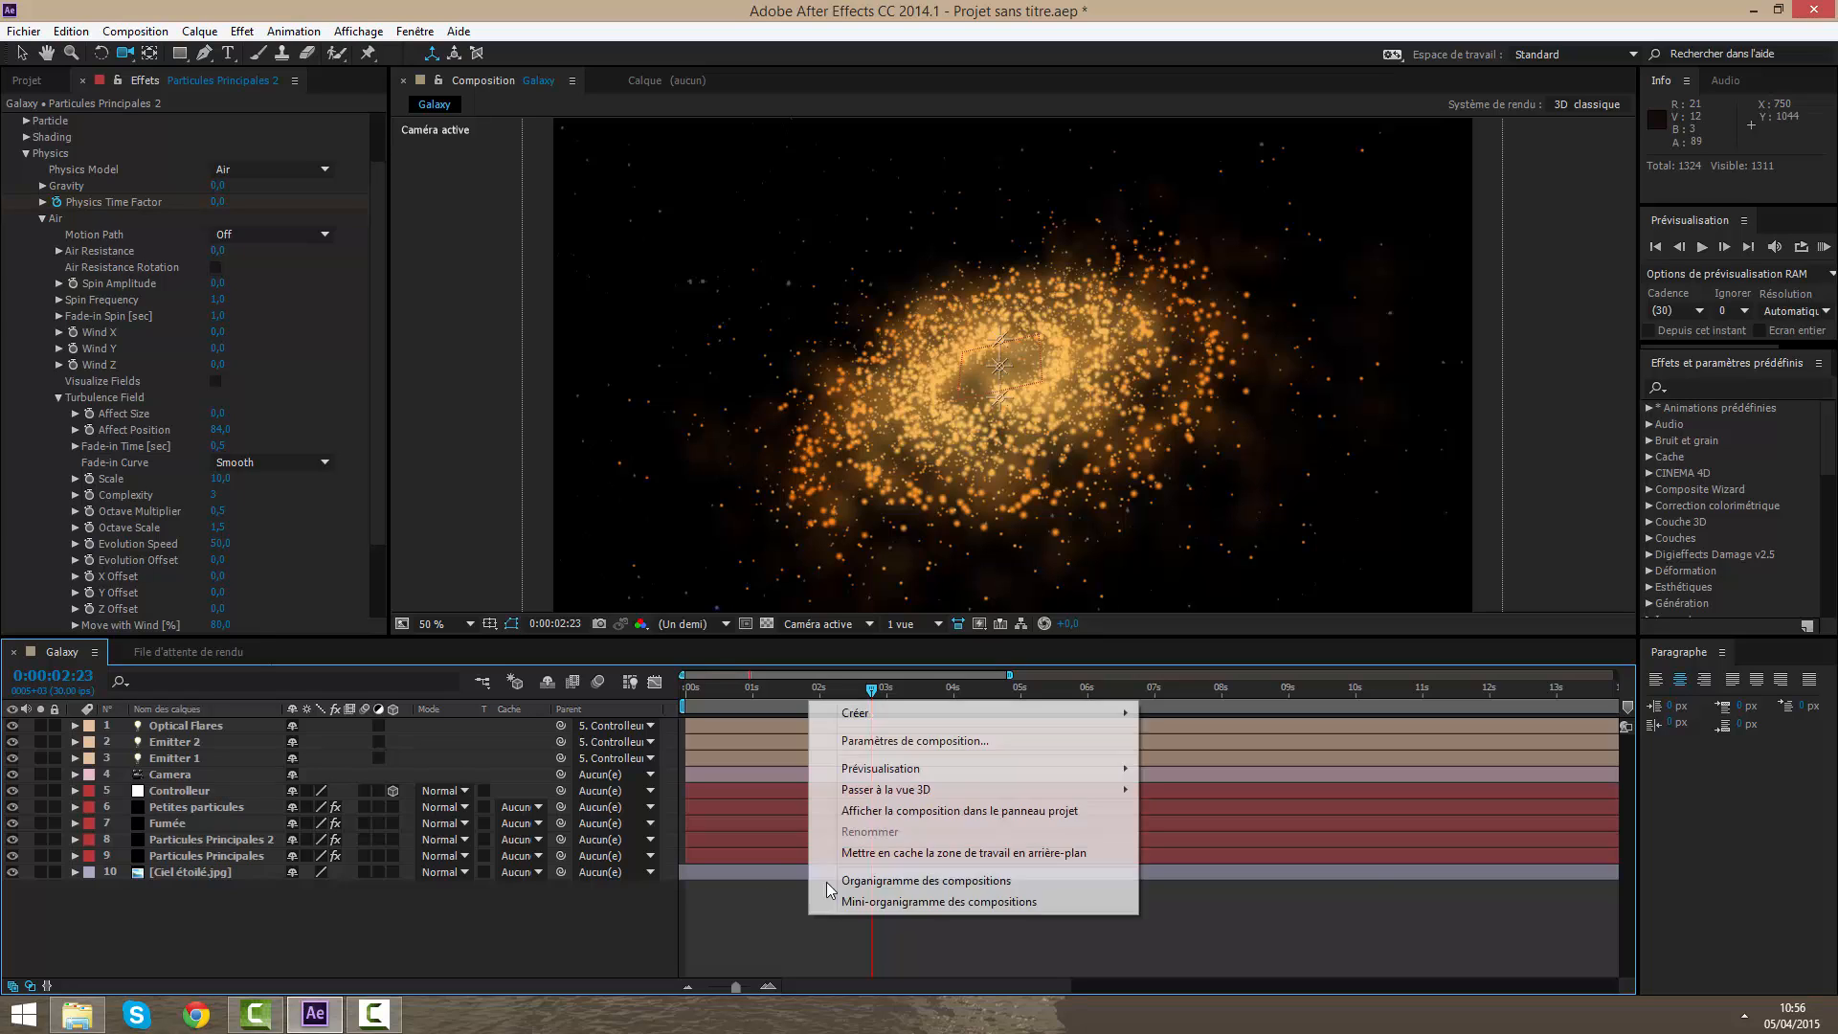
{"action": "mouse_move", "coordinate": [898, 718]}
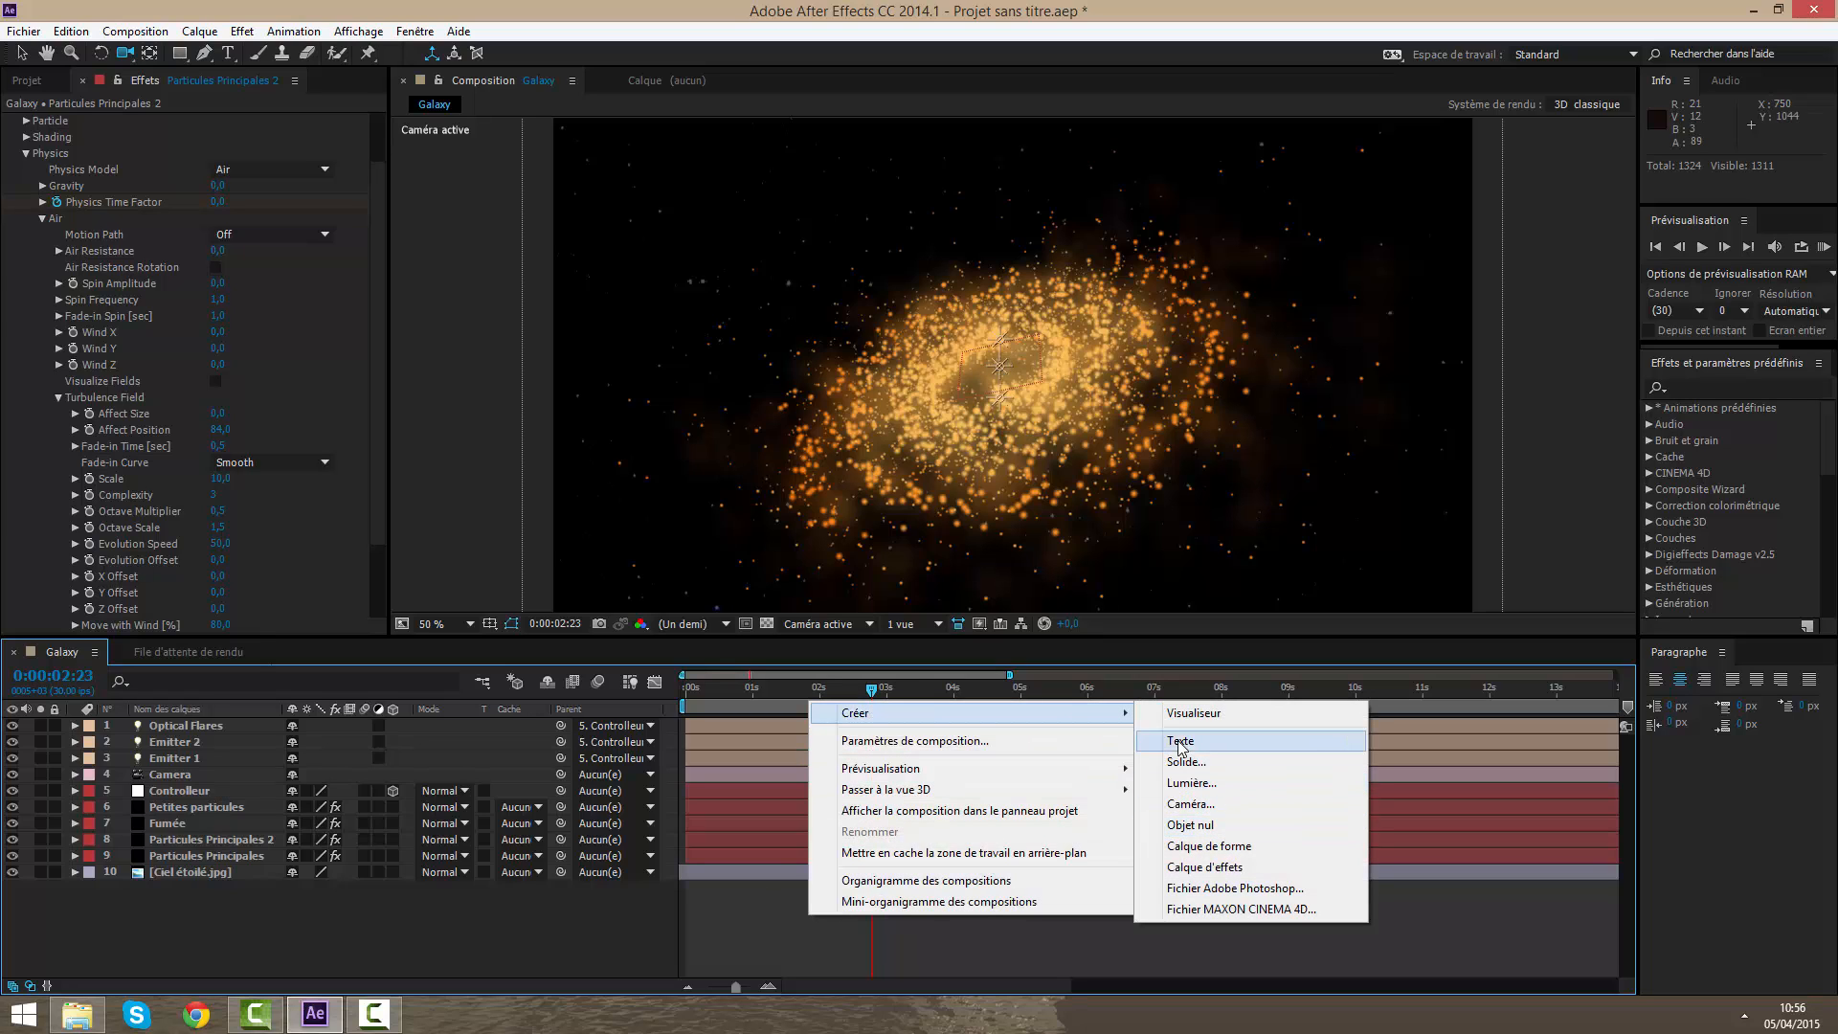
{"action": "left_click", "coordinate": [1206, 766]}
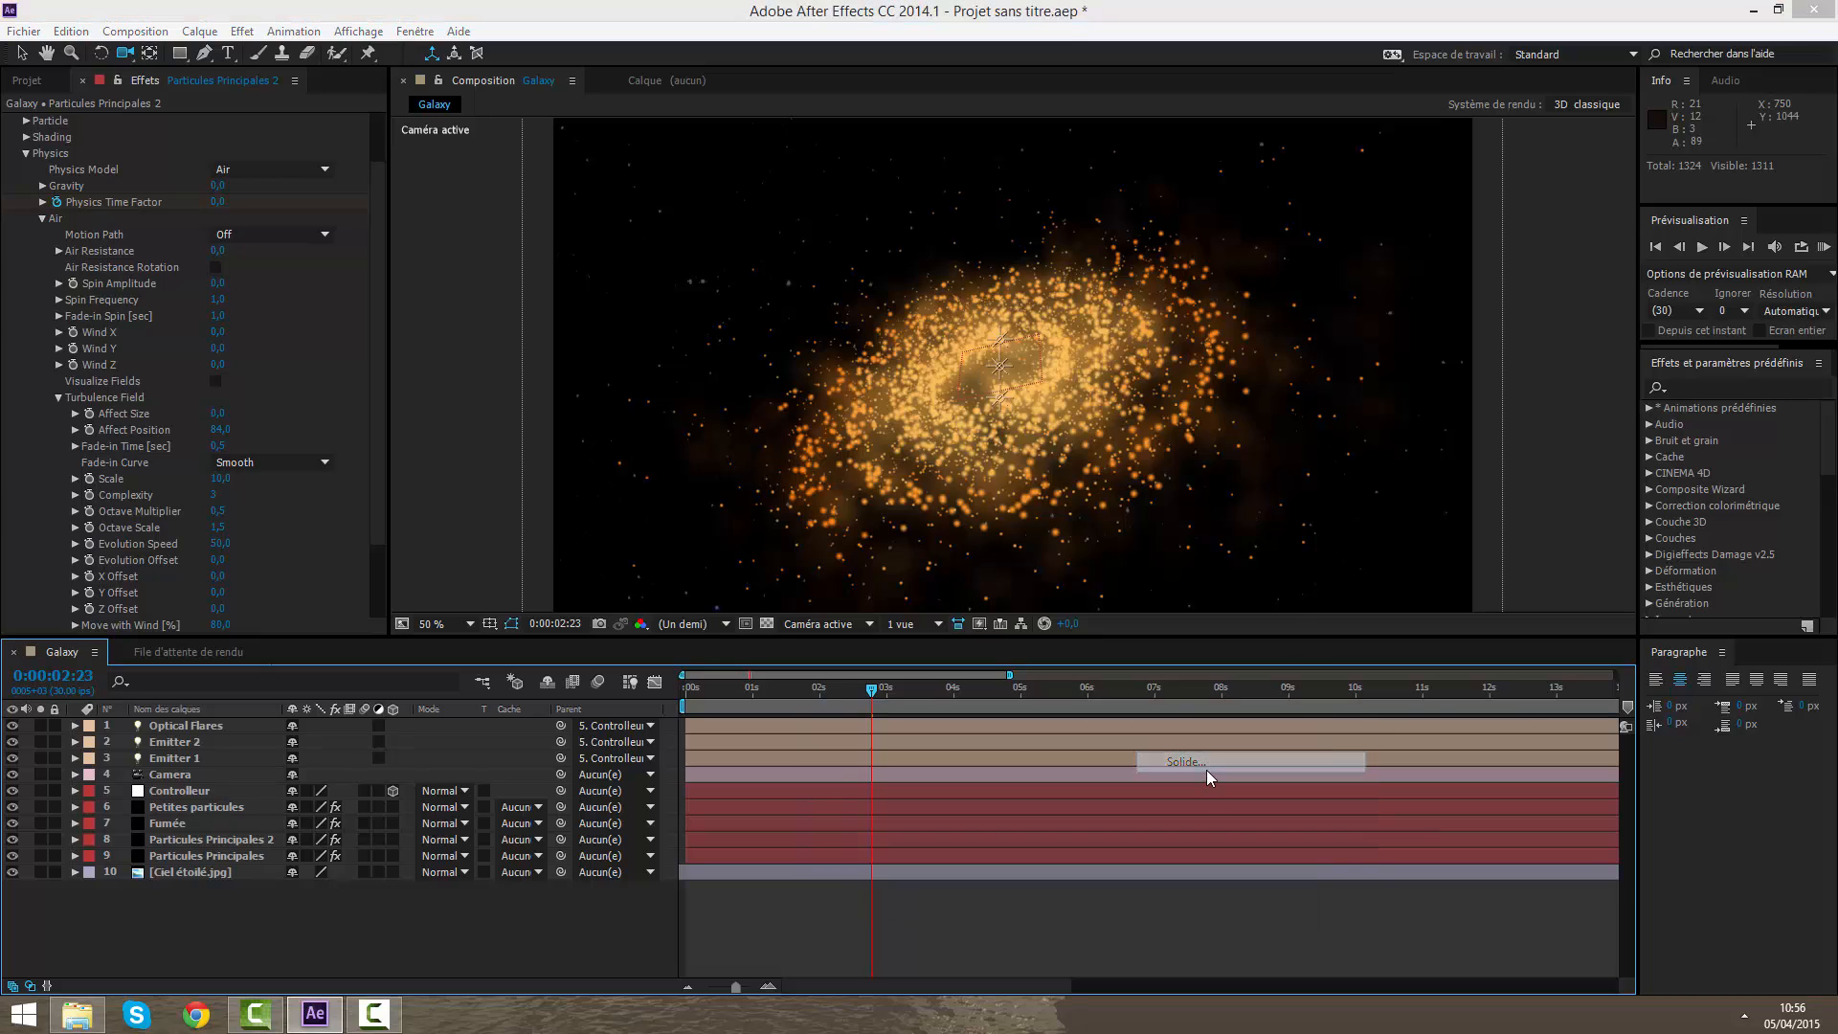
{"action": "type", "text": "Optical Falres"}
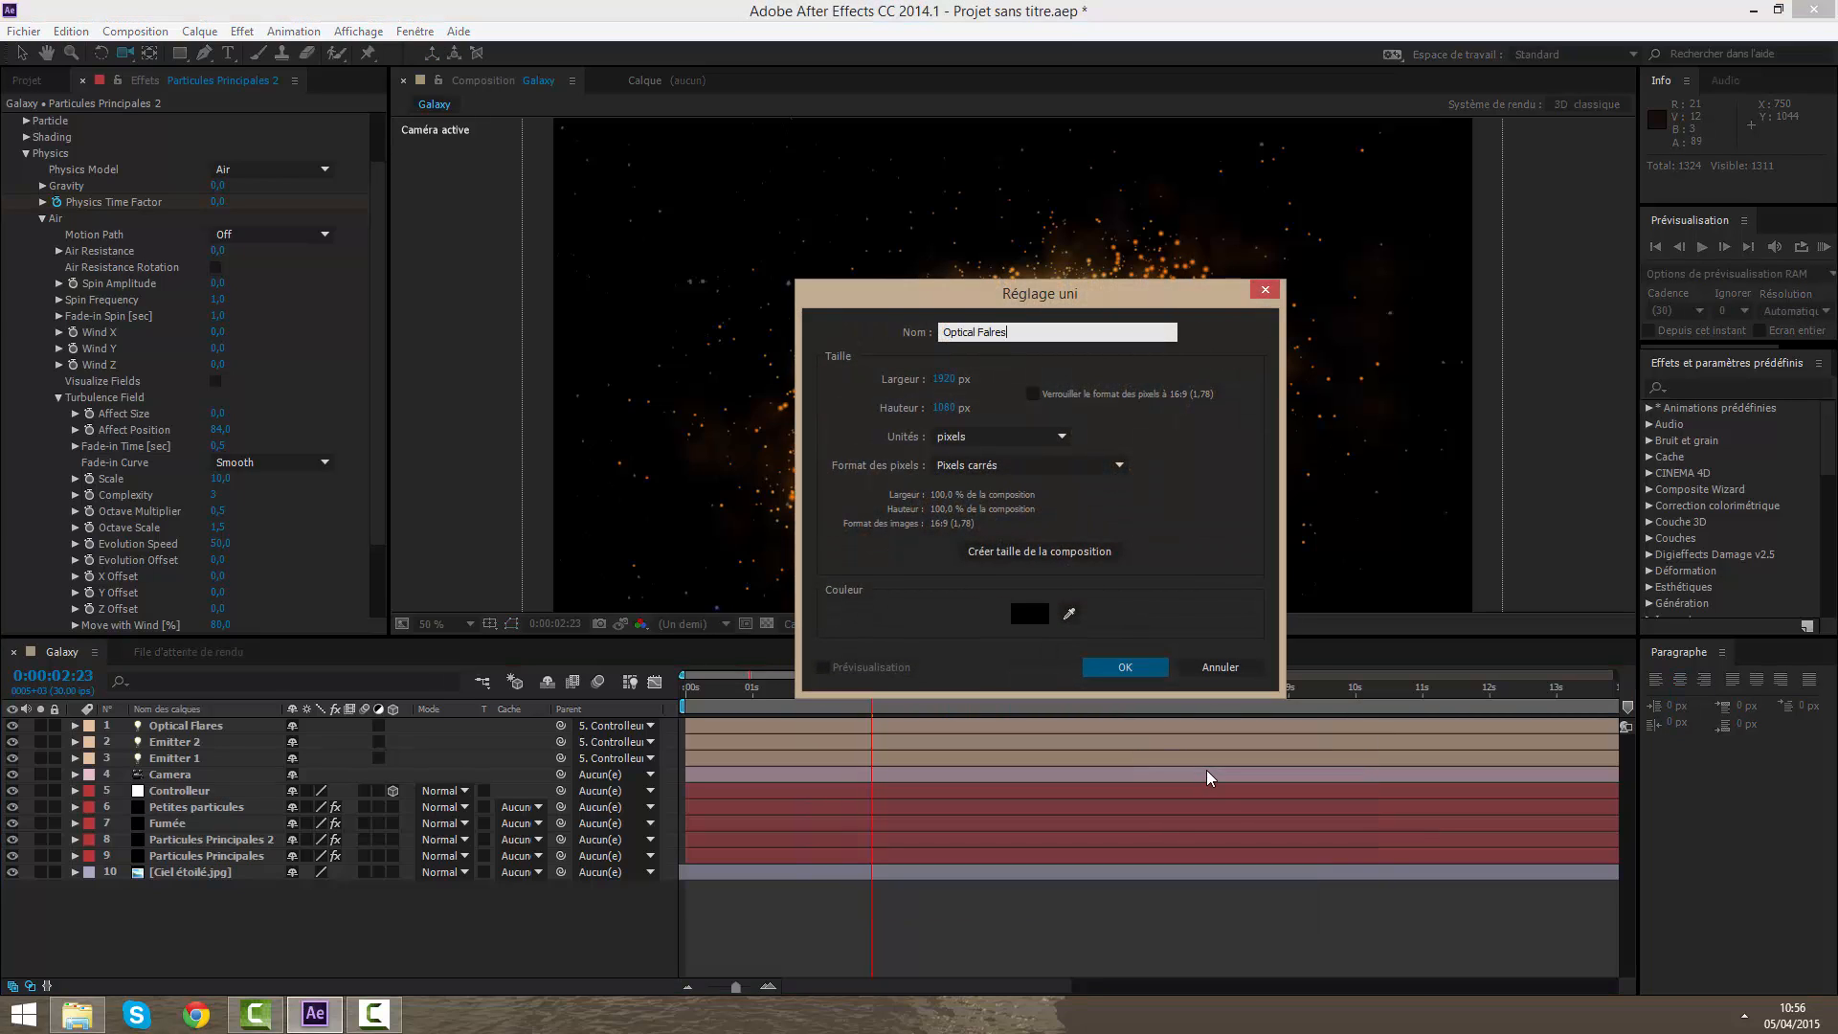
{"action": "key", "text": "Return"}
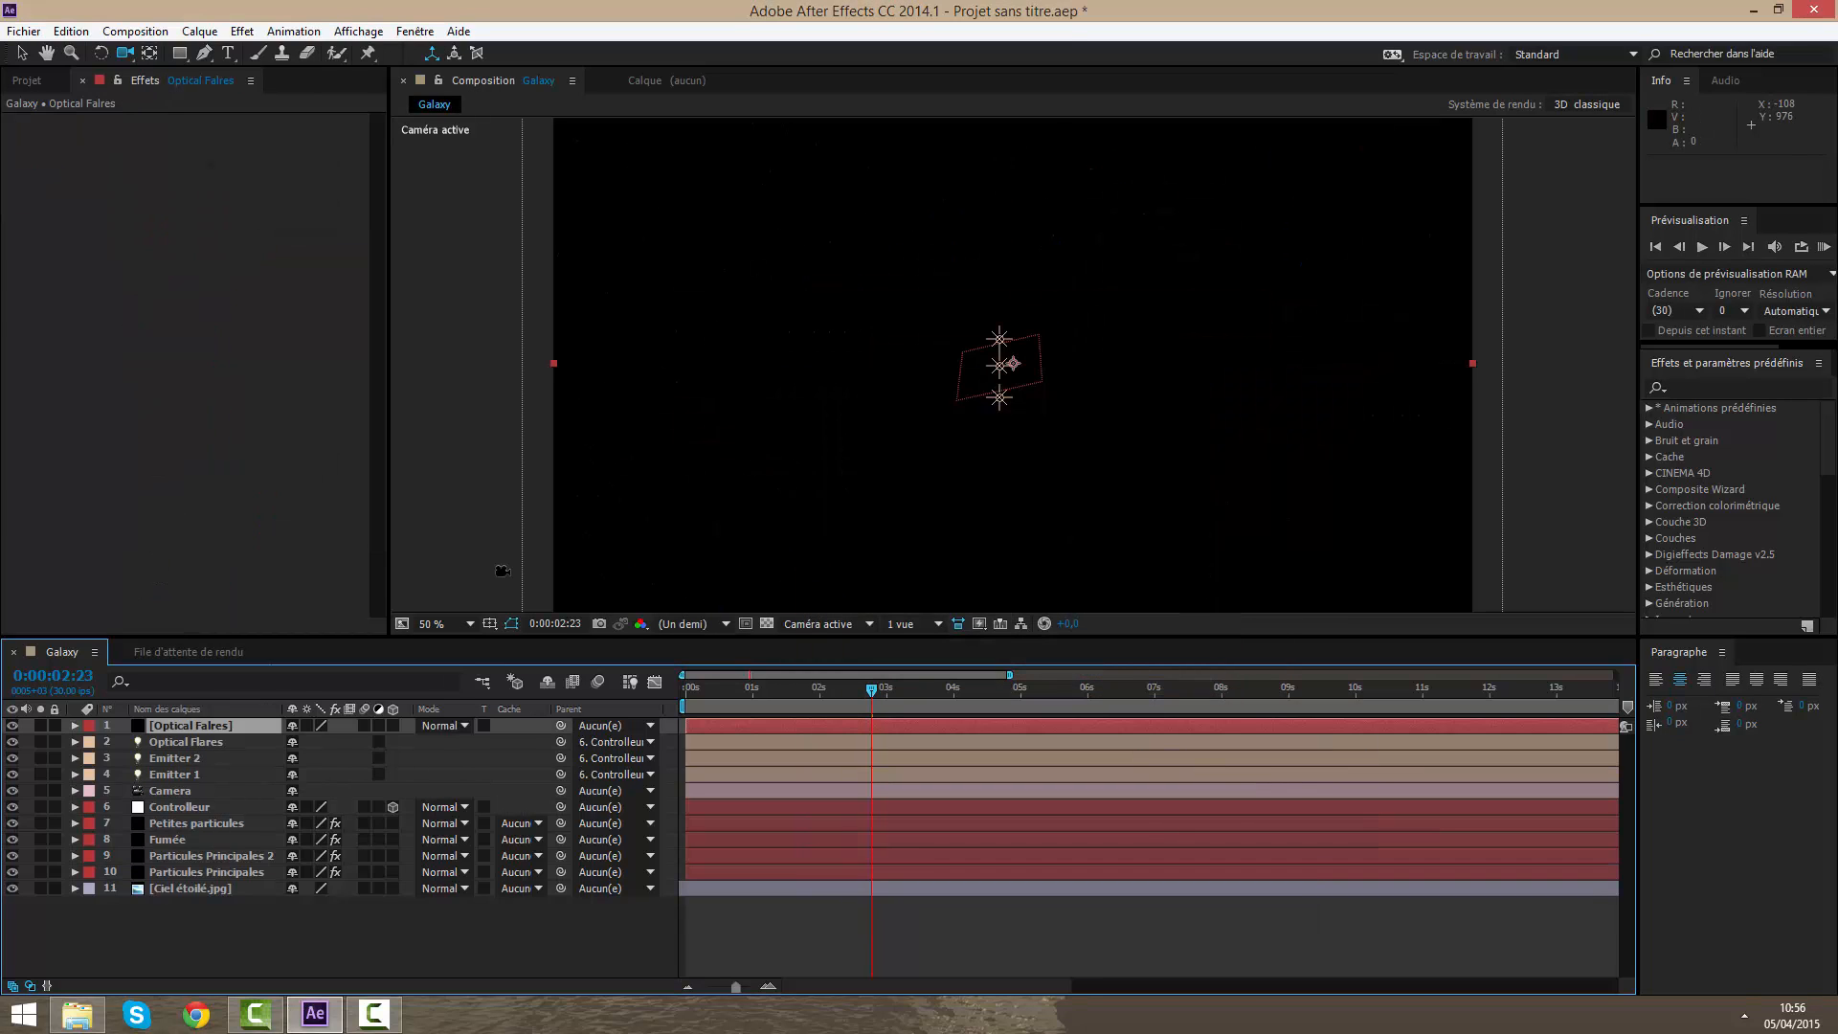
{"action": "key", "text": "Return"}
{"action": "left_click", "coordinate": [222, 726]}
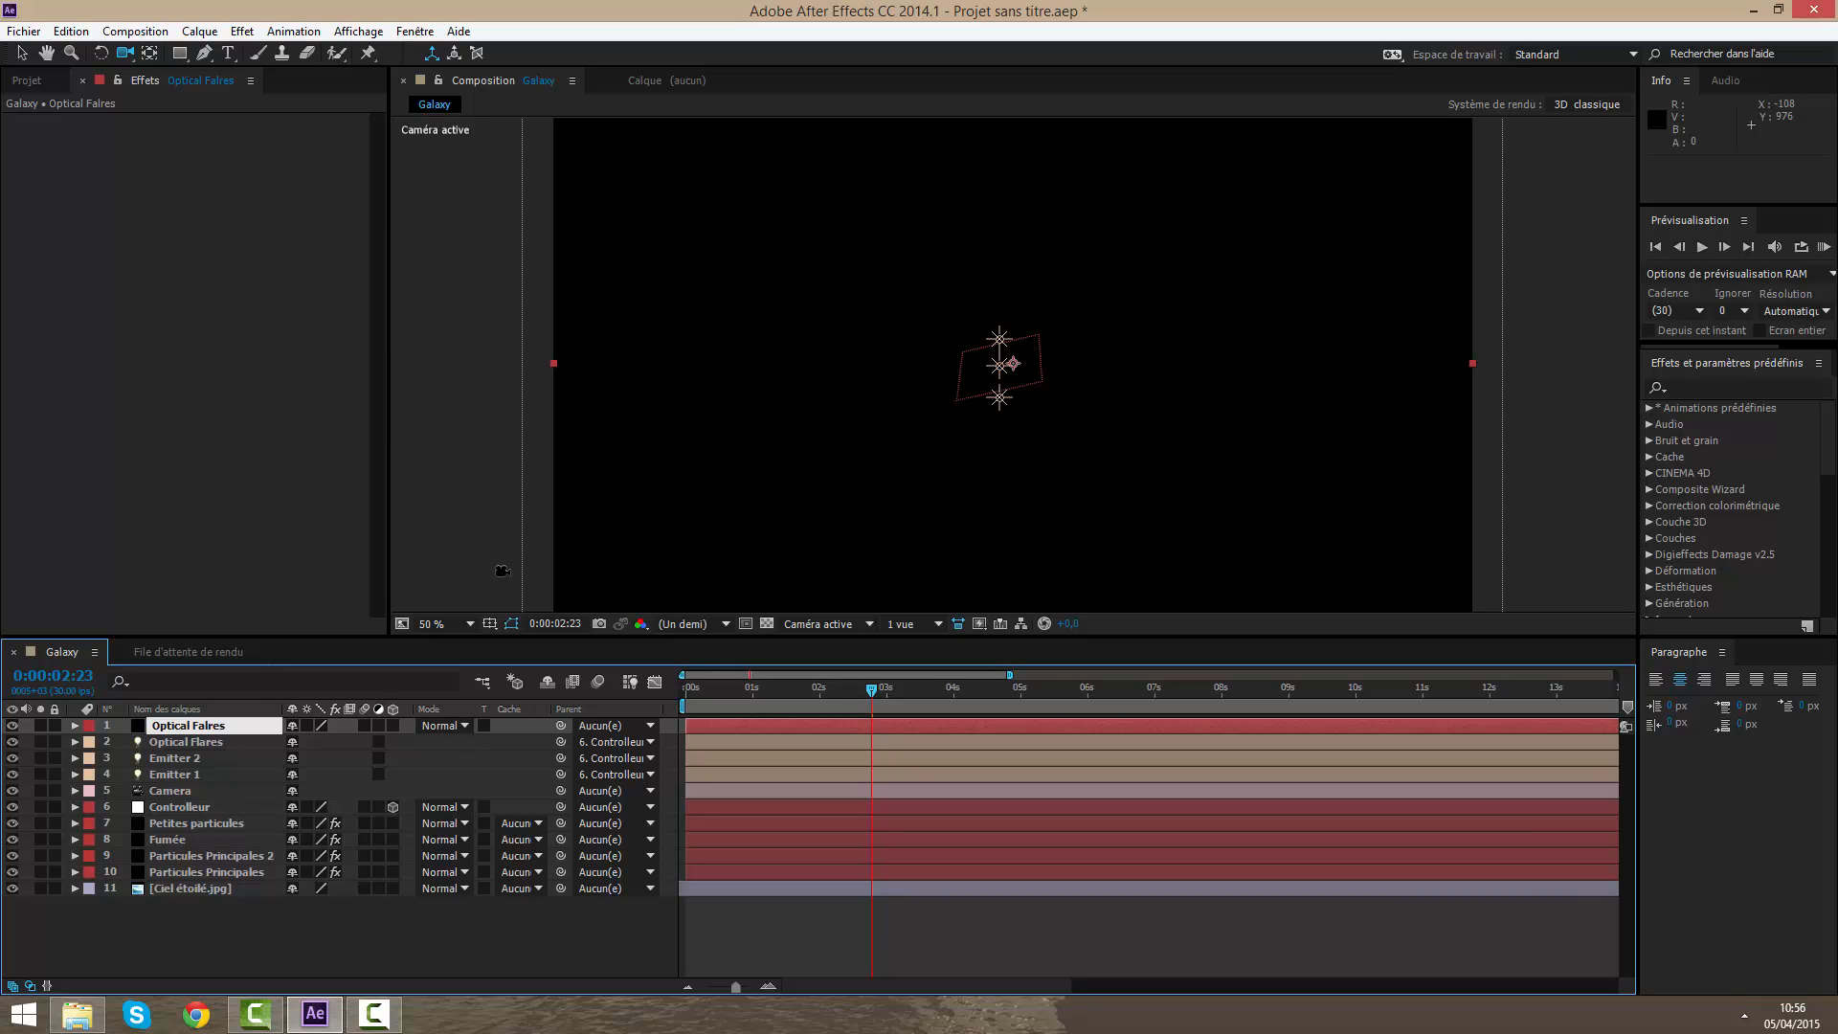
{"action": "key", "text": "Return"}
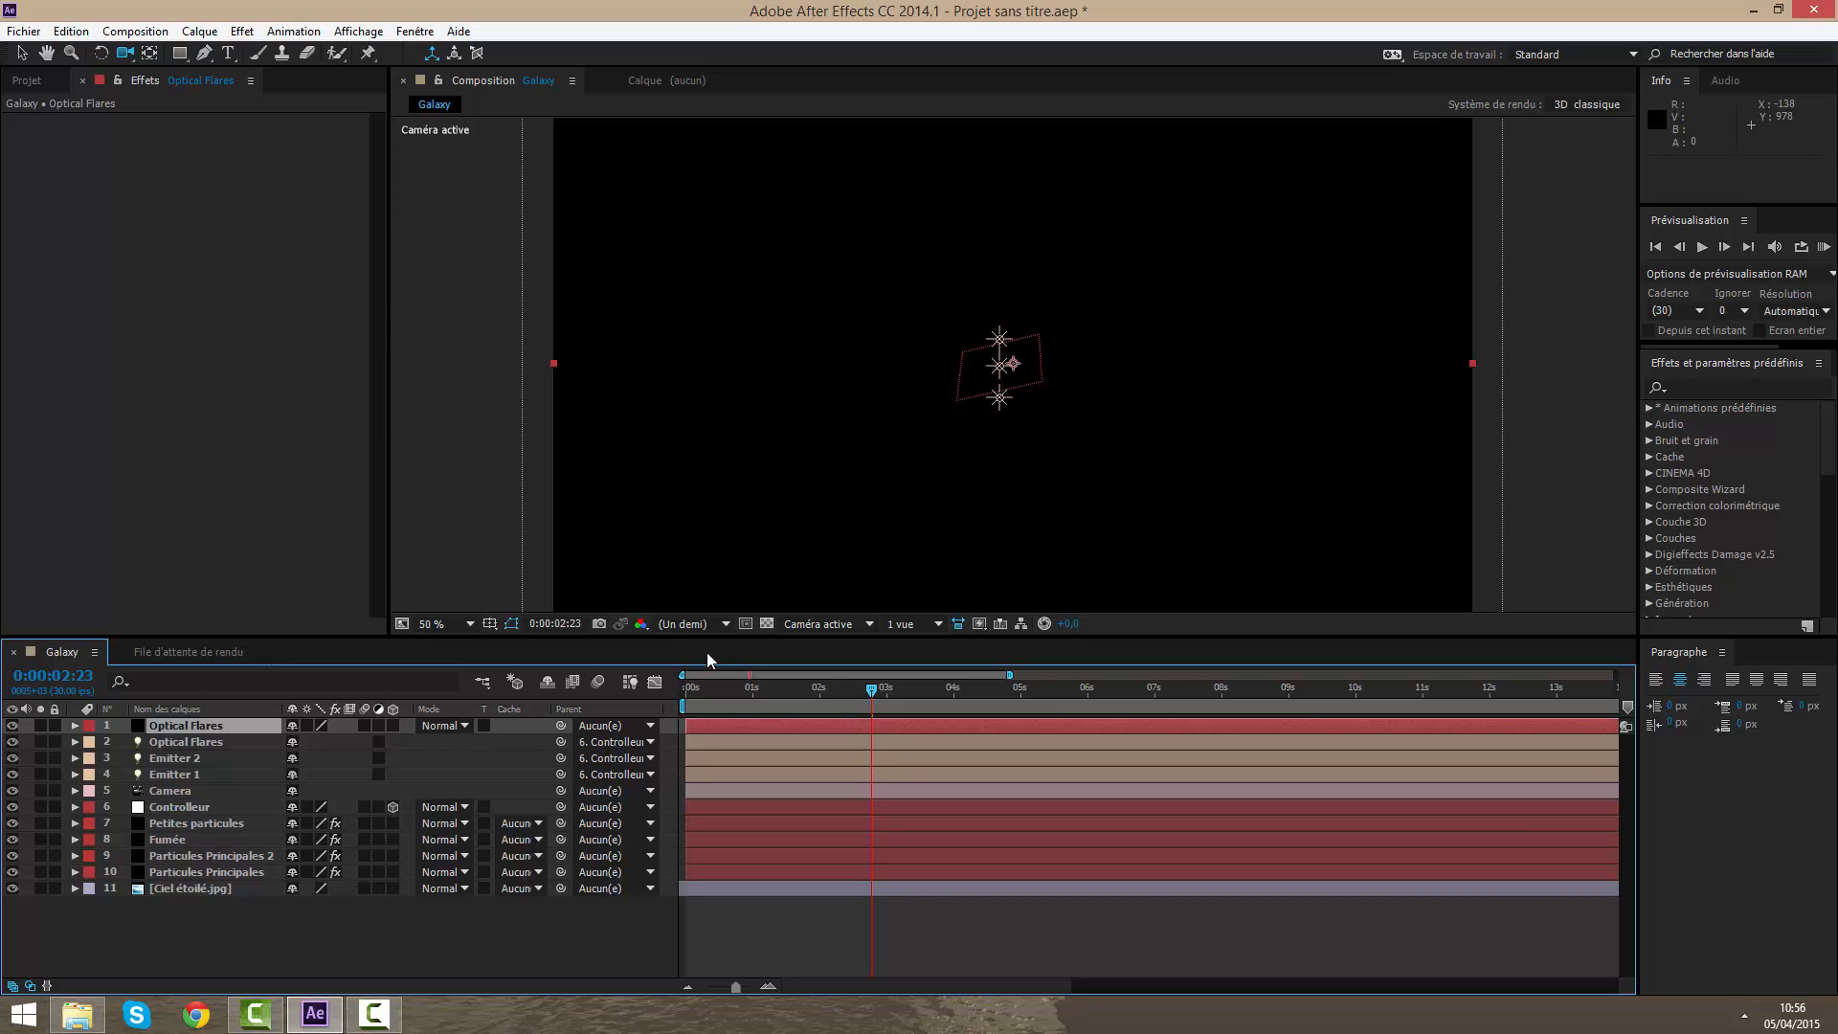
Step: Apply the Video Copilot Optical Flares effect to the new solid and set its render mode to On Transparent
{"action": "right_click", "coordinate": [735, 724]}
{"action": "mouse_move", "coordinate": [805, 514]}
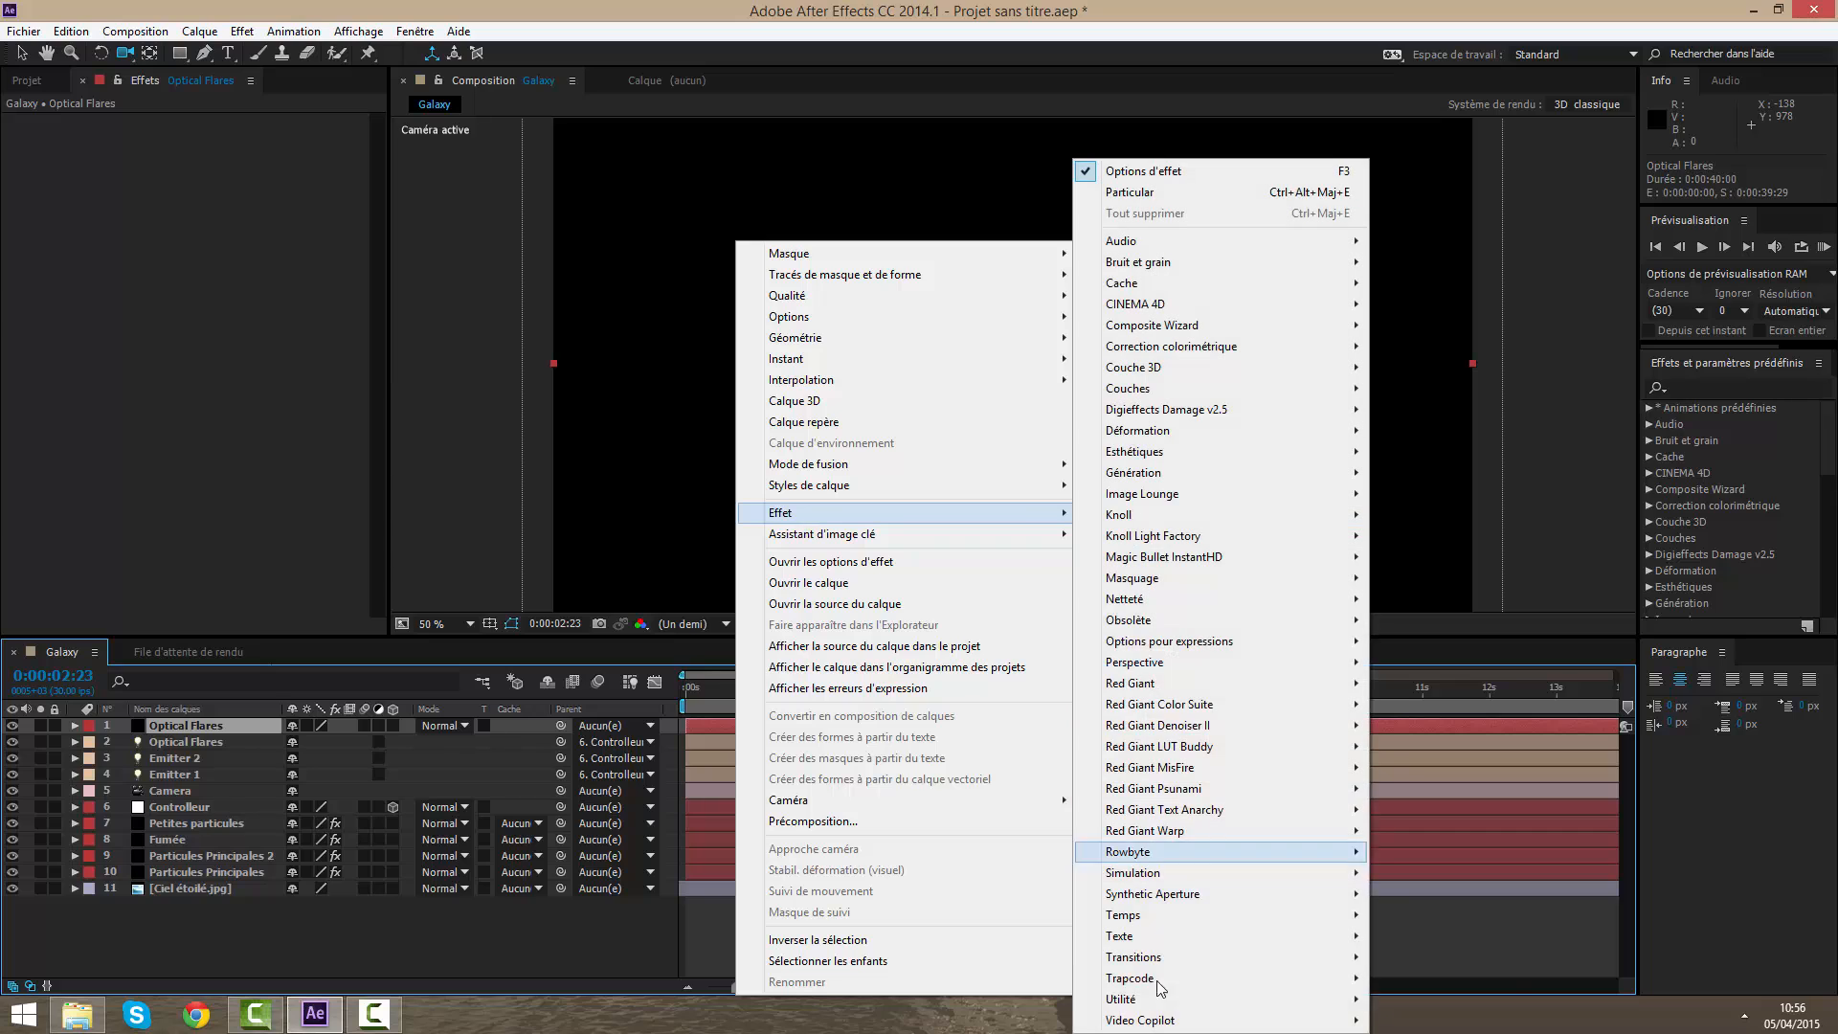
{"action": "mouse_move", "coordinate": [1166, 1023]}
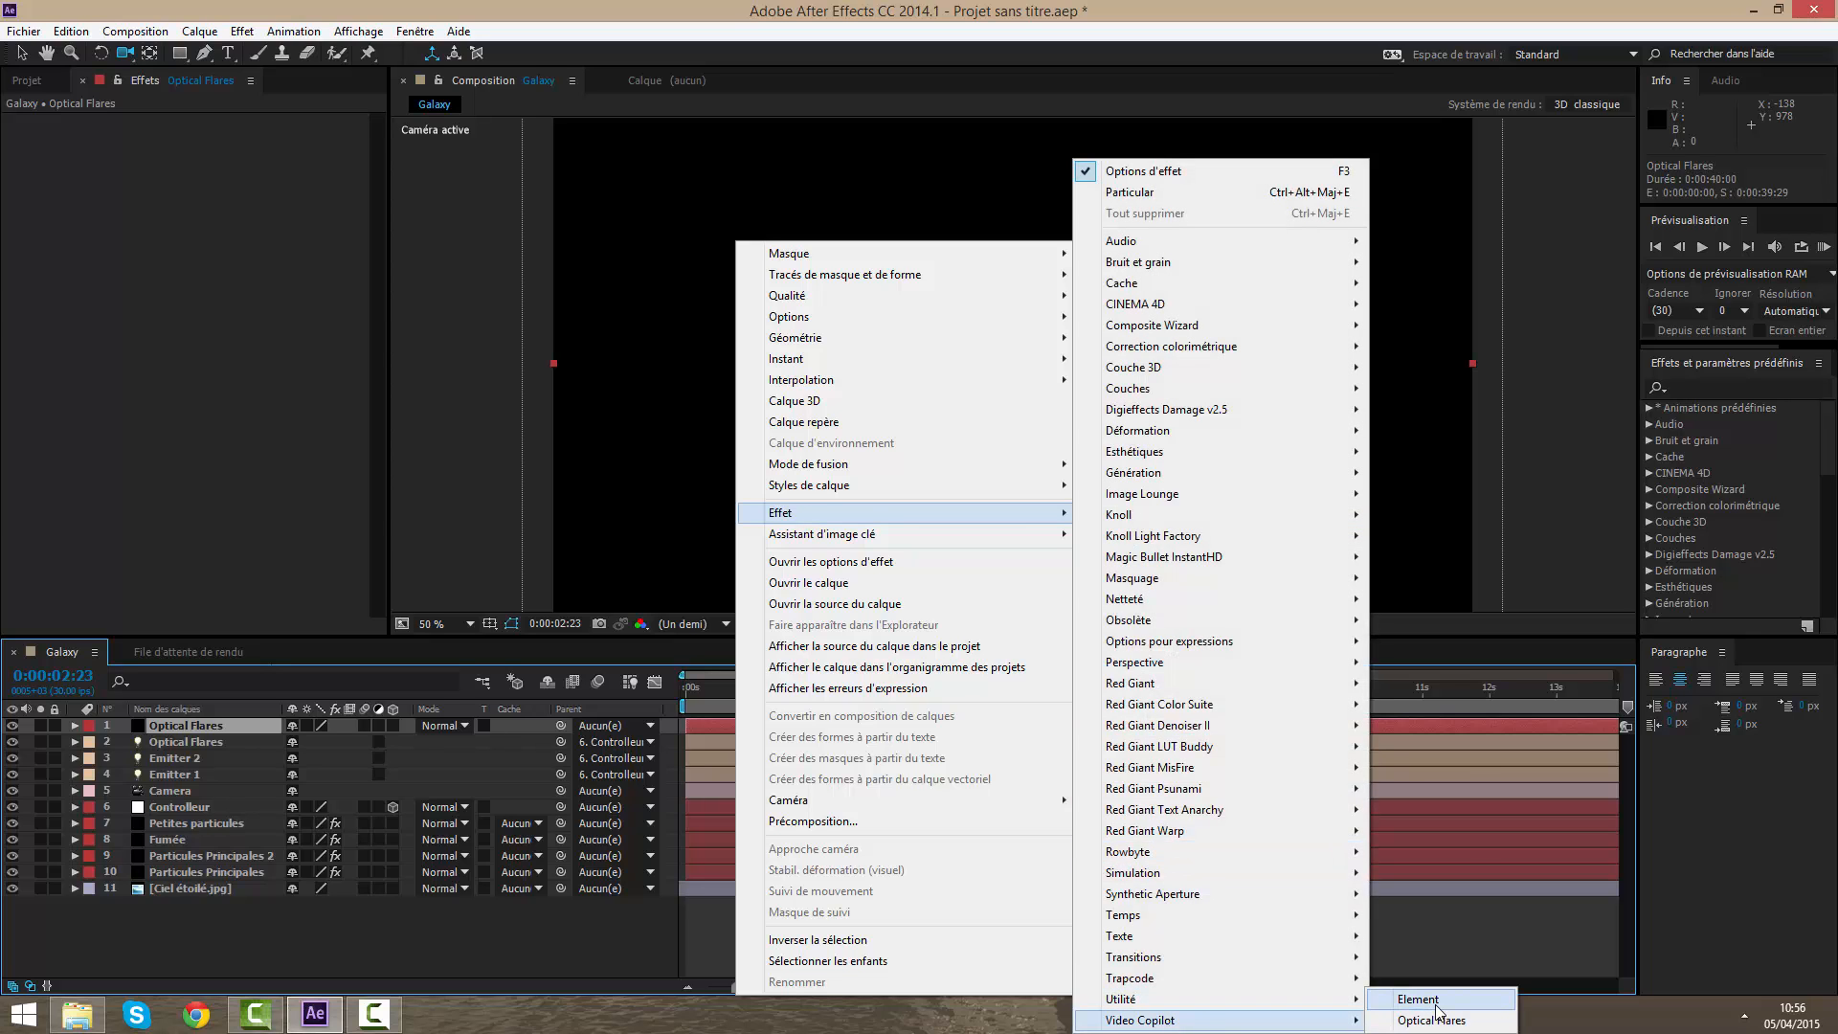
{"action": "left_click", "coordinate": [1436, 1019]}
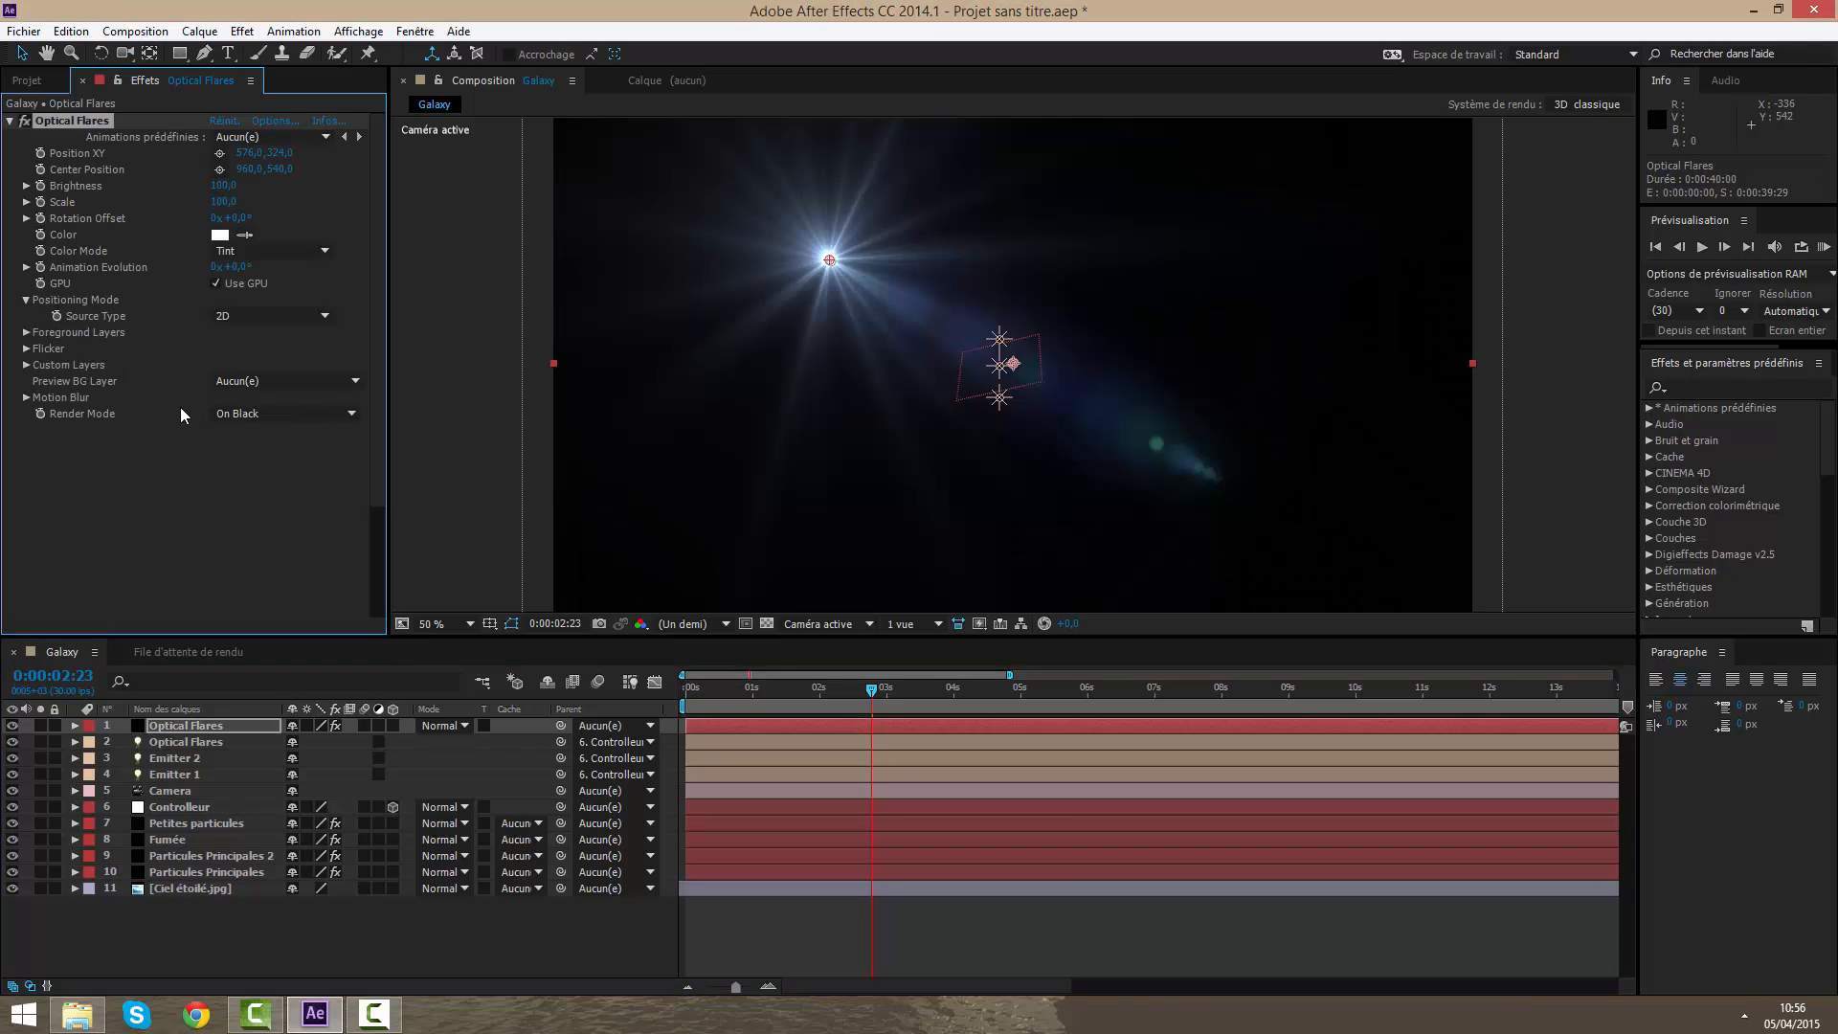
{"action": "left_click", "coordinate": [289, 414]}
{"action": "left_click", "coordinate": [295, 456]}
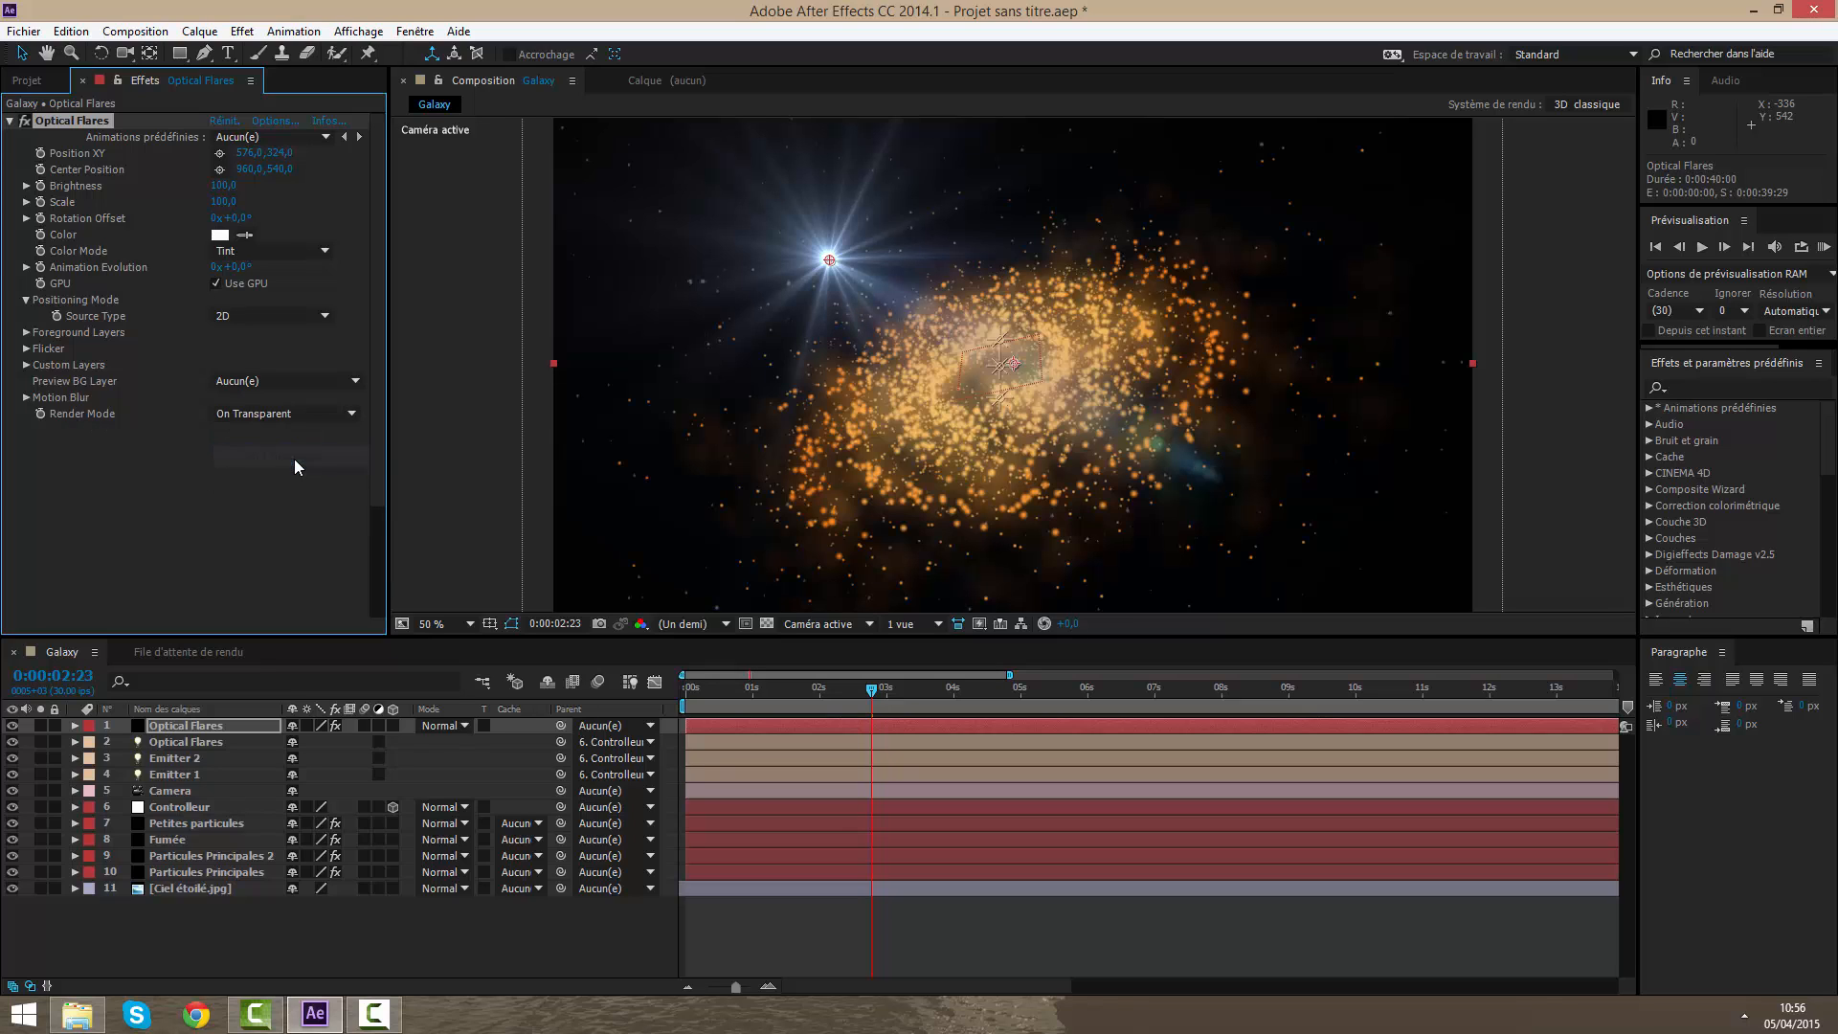
Step: Load the Bright Star flare from the Pro Presets in the Optical Flares options and reposition it in the preview
{"action": "left_click", "coordinate": [269, 119]}
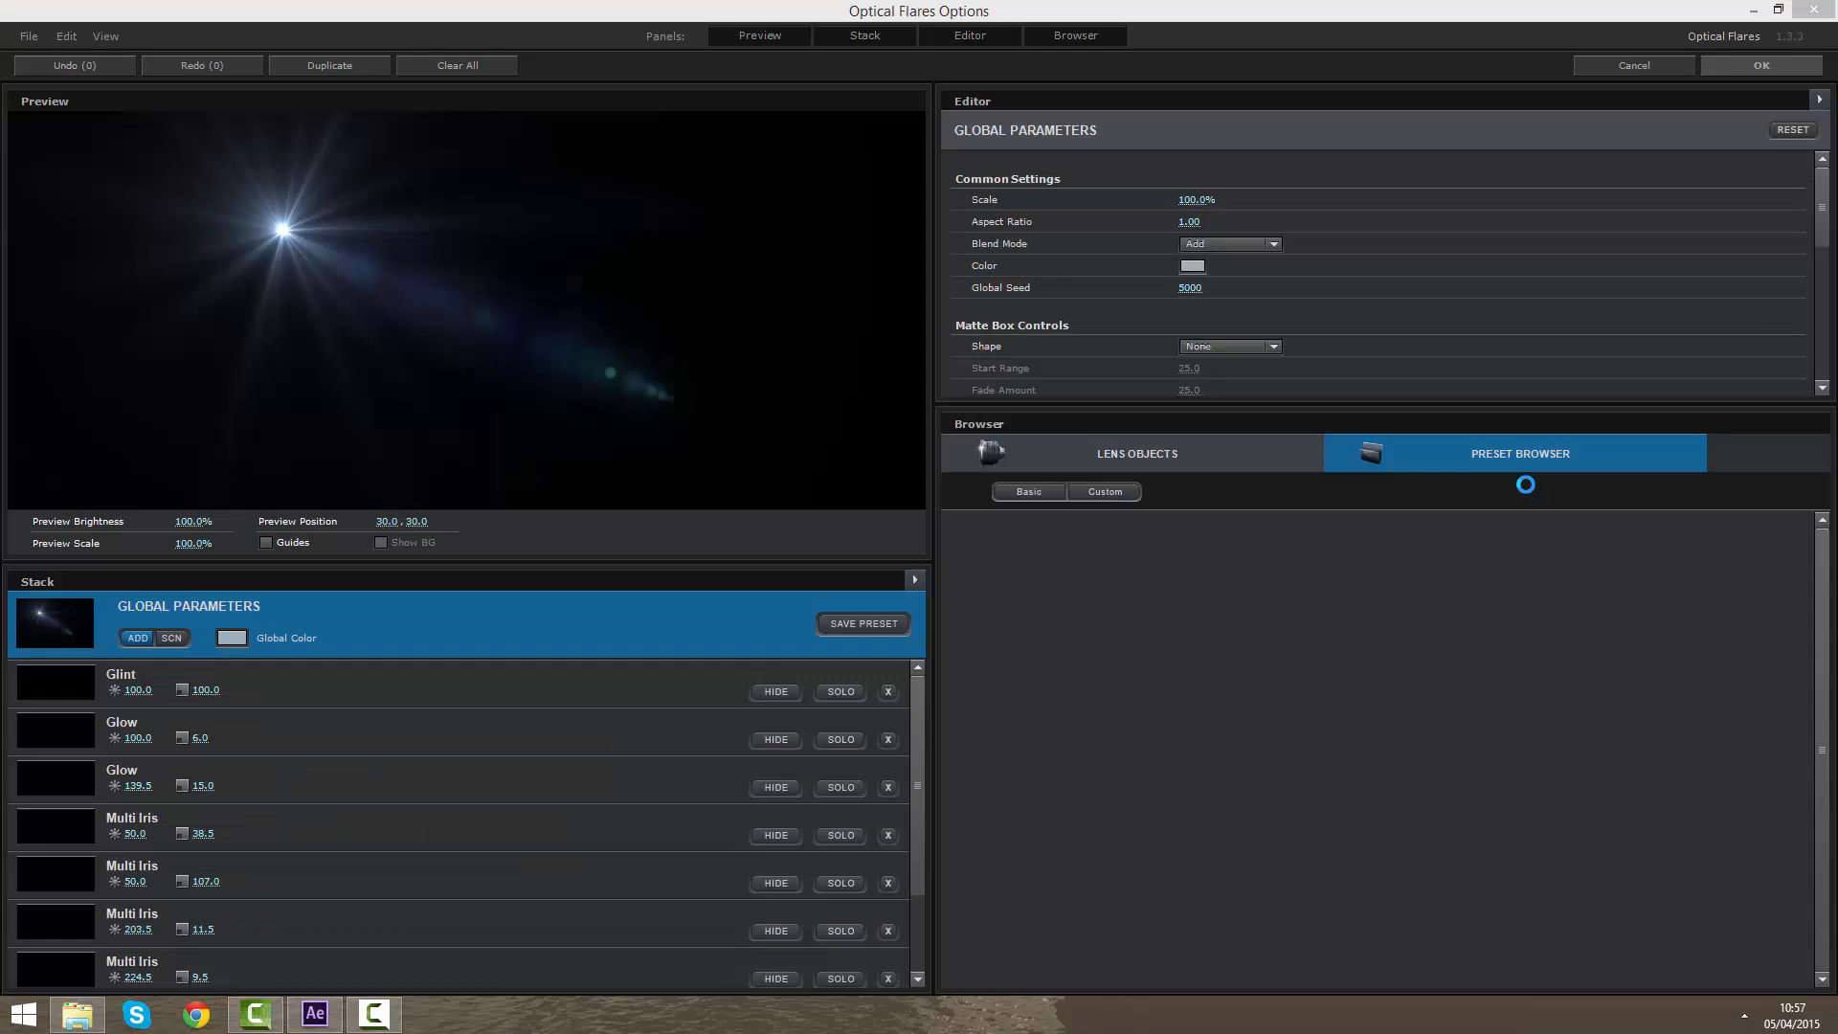
{"action": "double_click", "coordinate": [997, 703]}
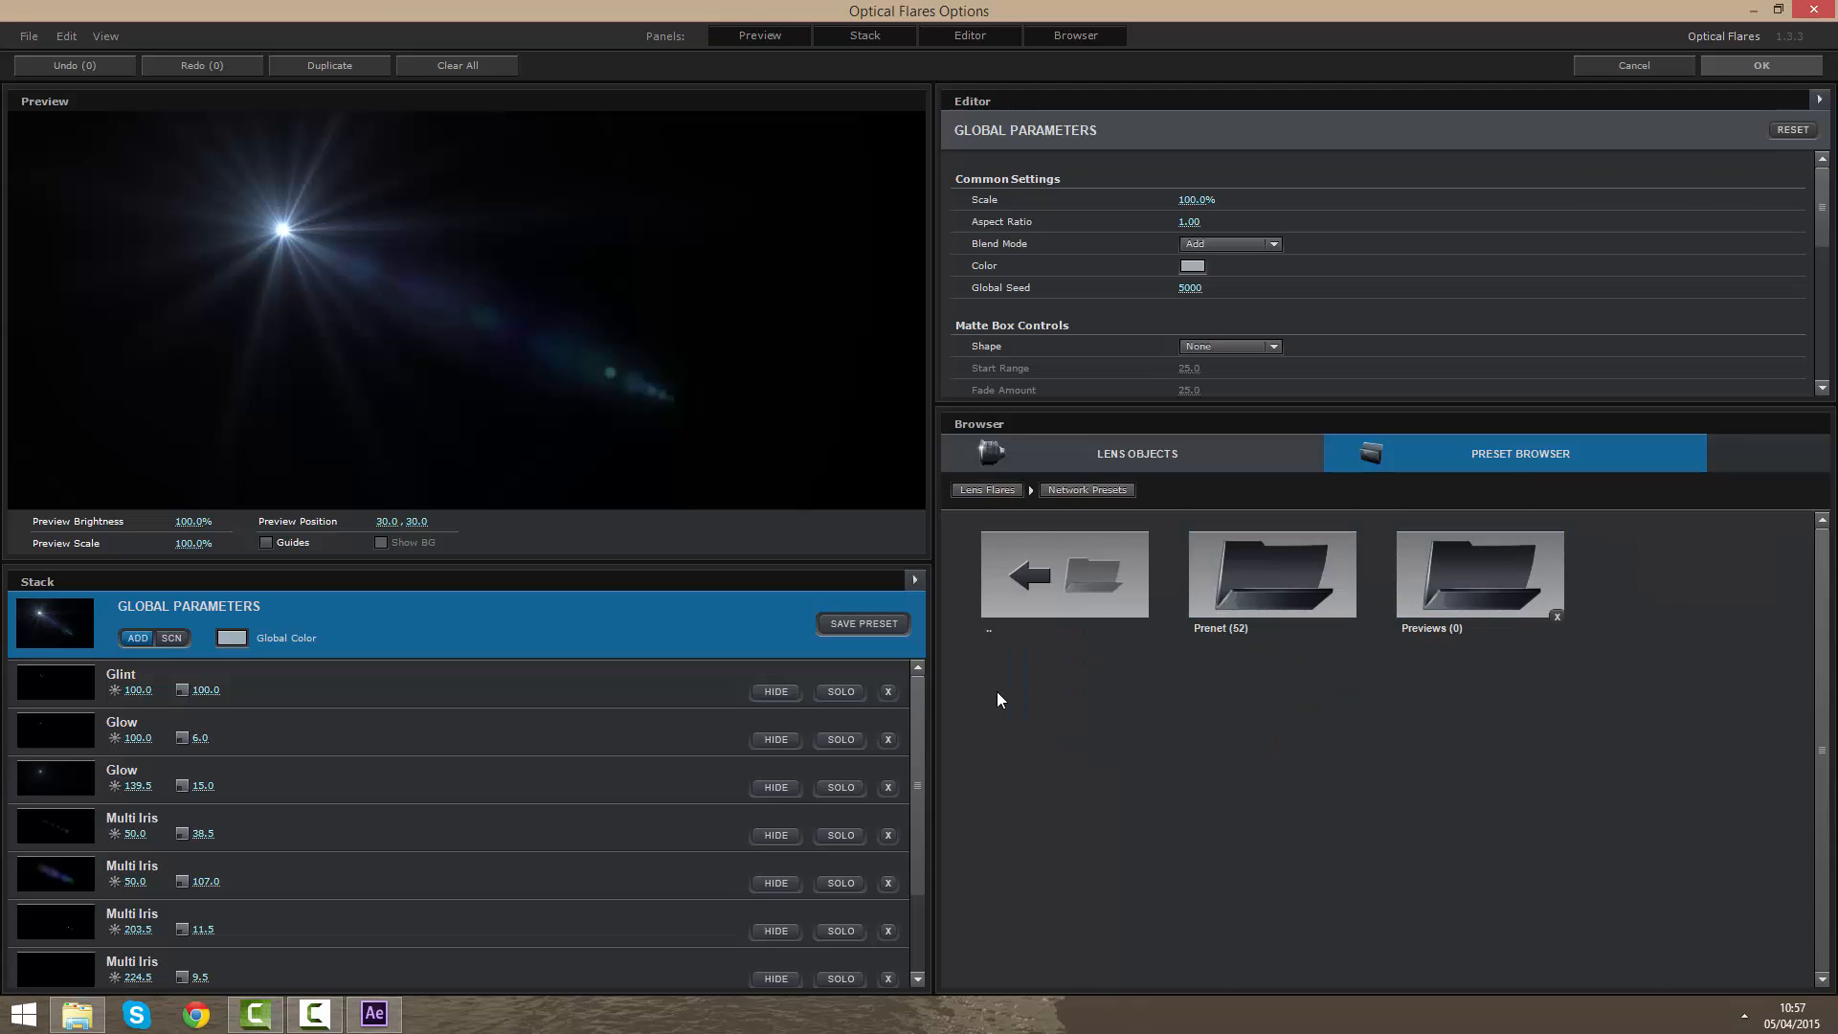
{"action": "double_click", "coordinate": [1263, 723]}
{"action": "left_click", "coordinate": [1283, 676]}
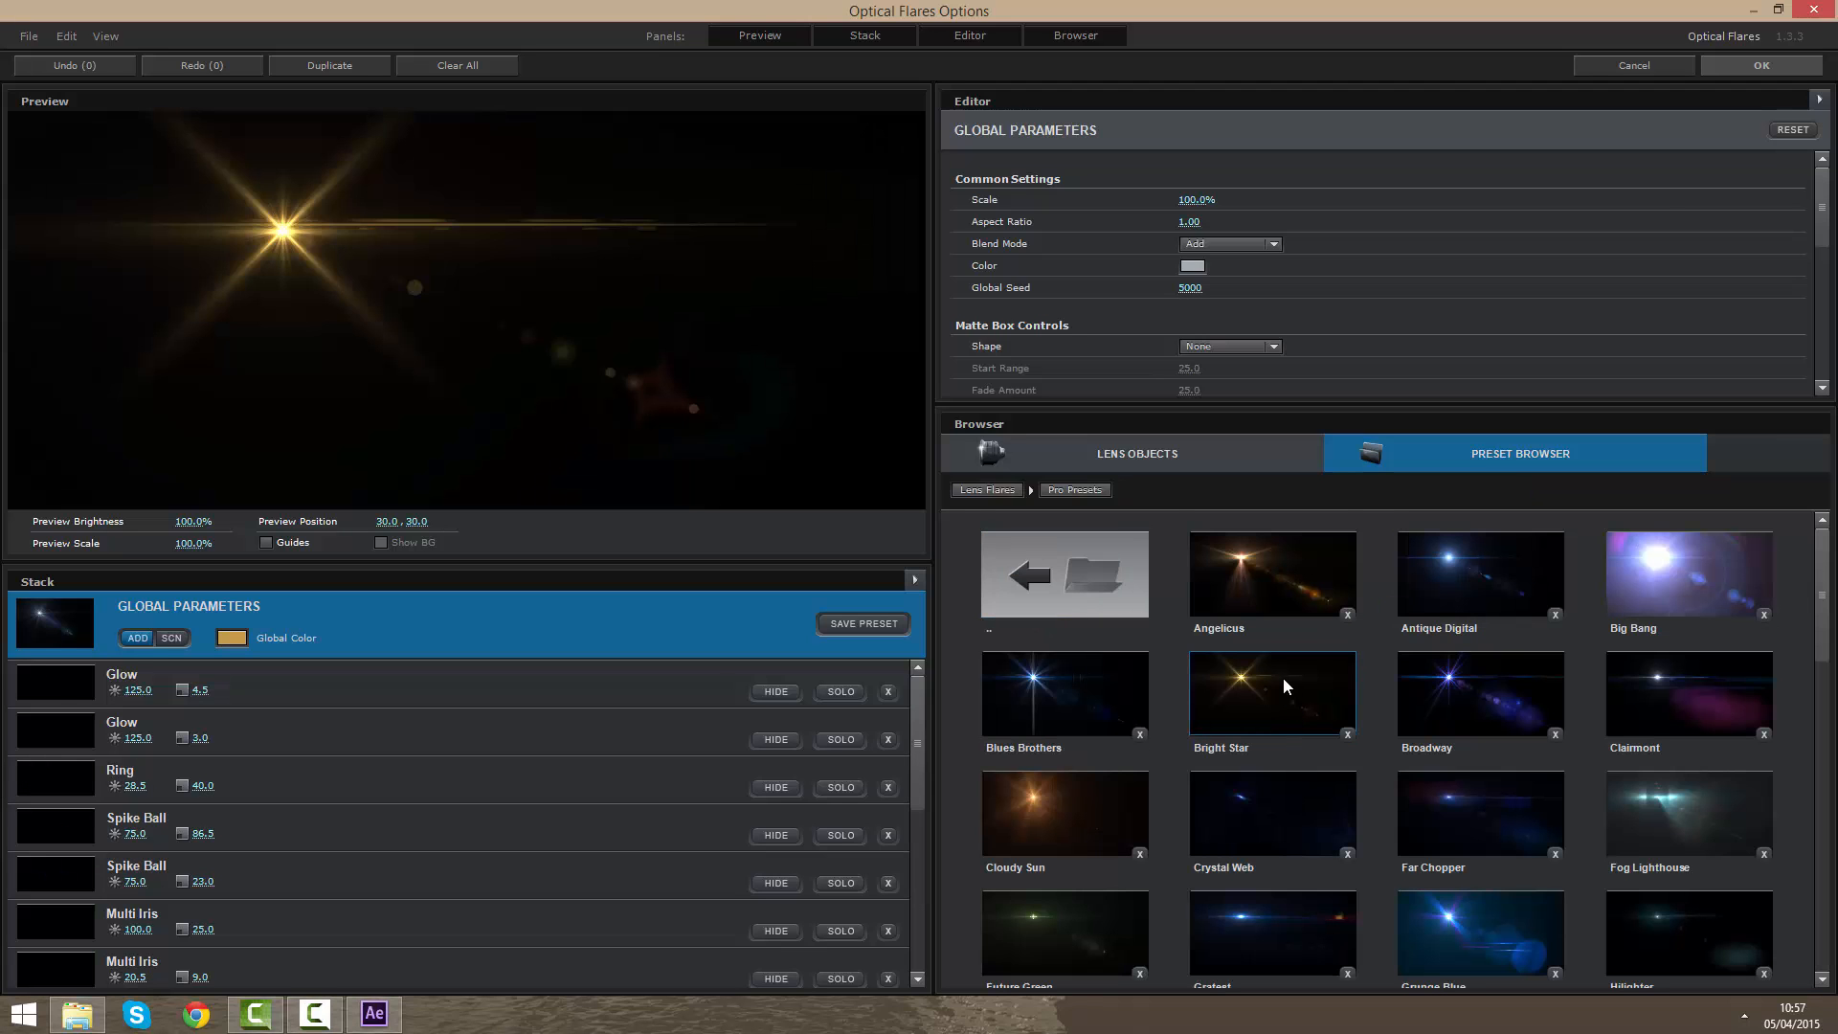
{"action": "left_click", "coordinate": [711, 358]}
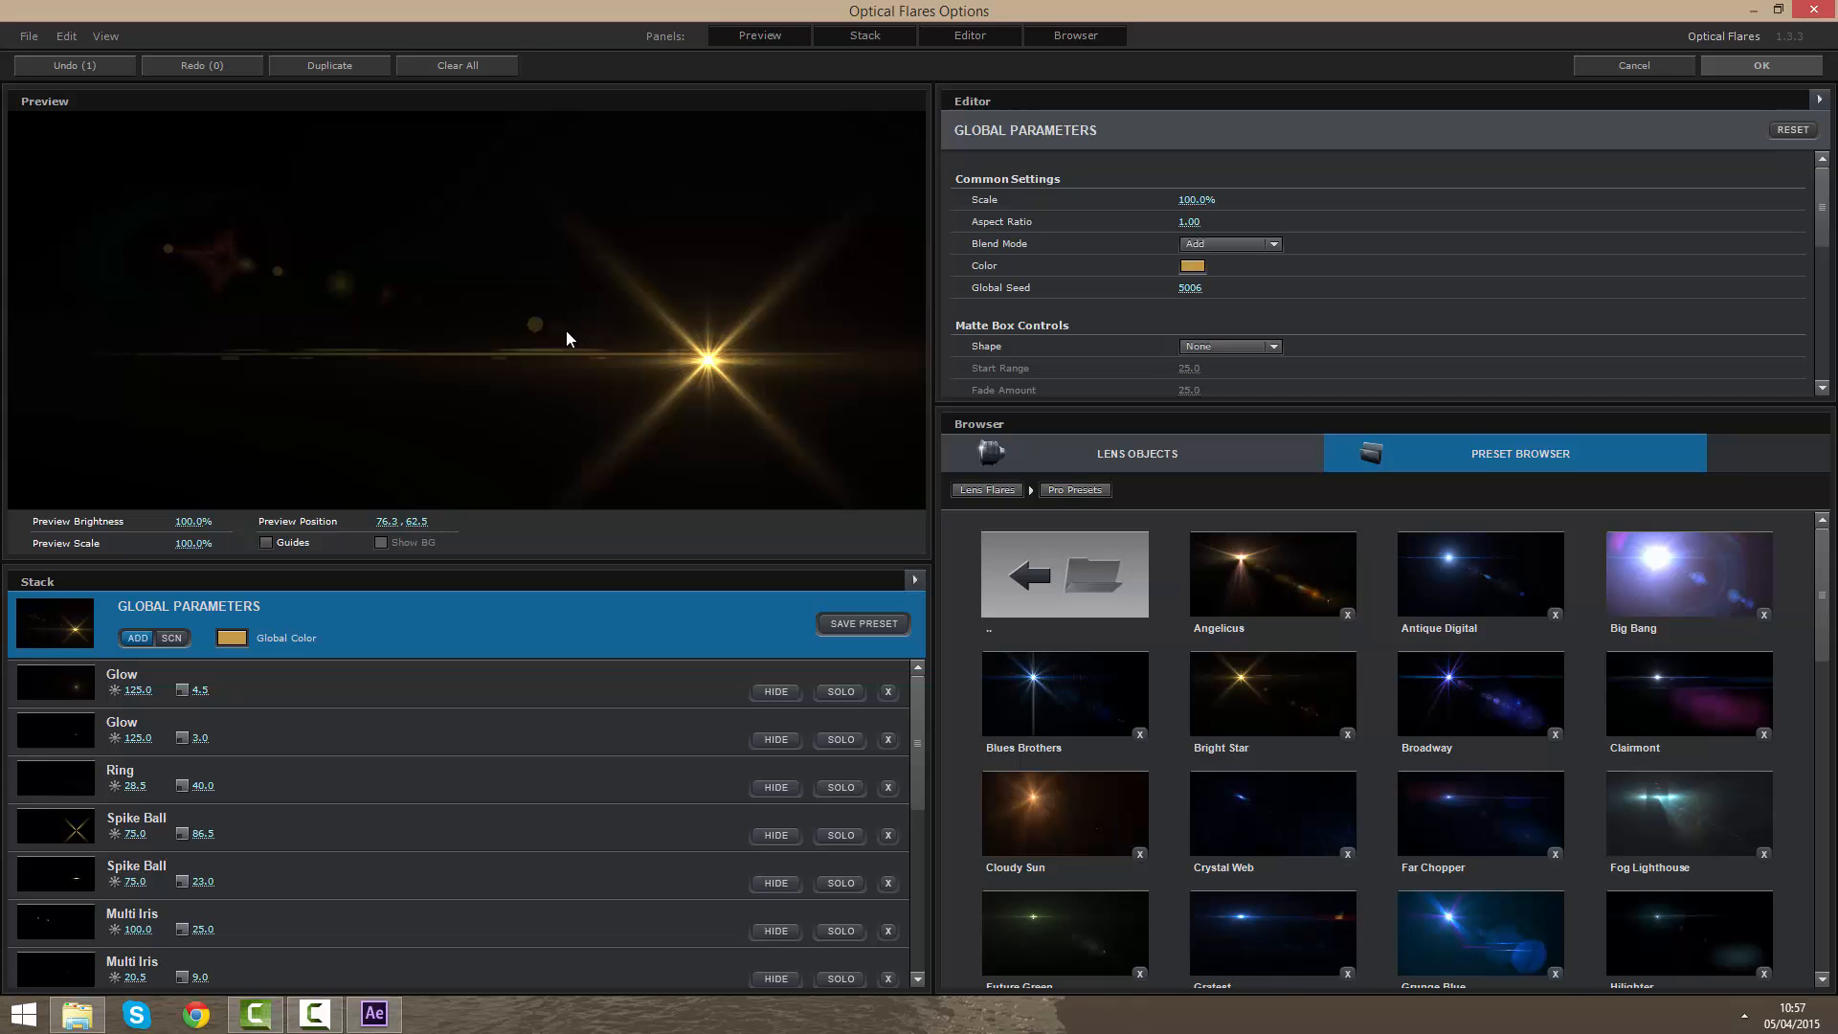
{"action": "left_click_drag", "start_coordinate": [566, 330], "coordinate": [711, 290]}
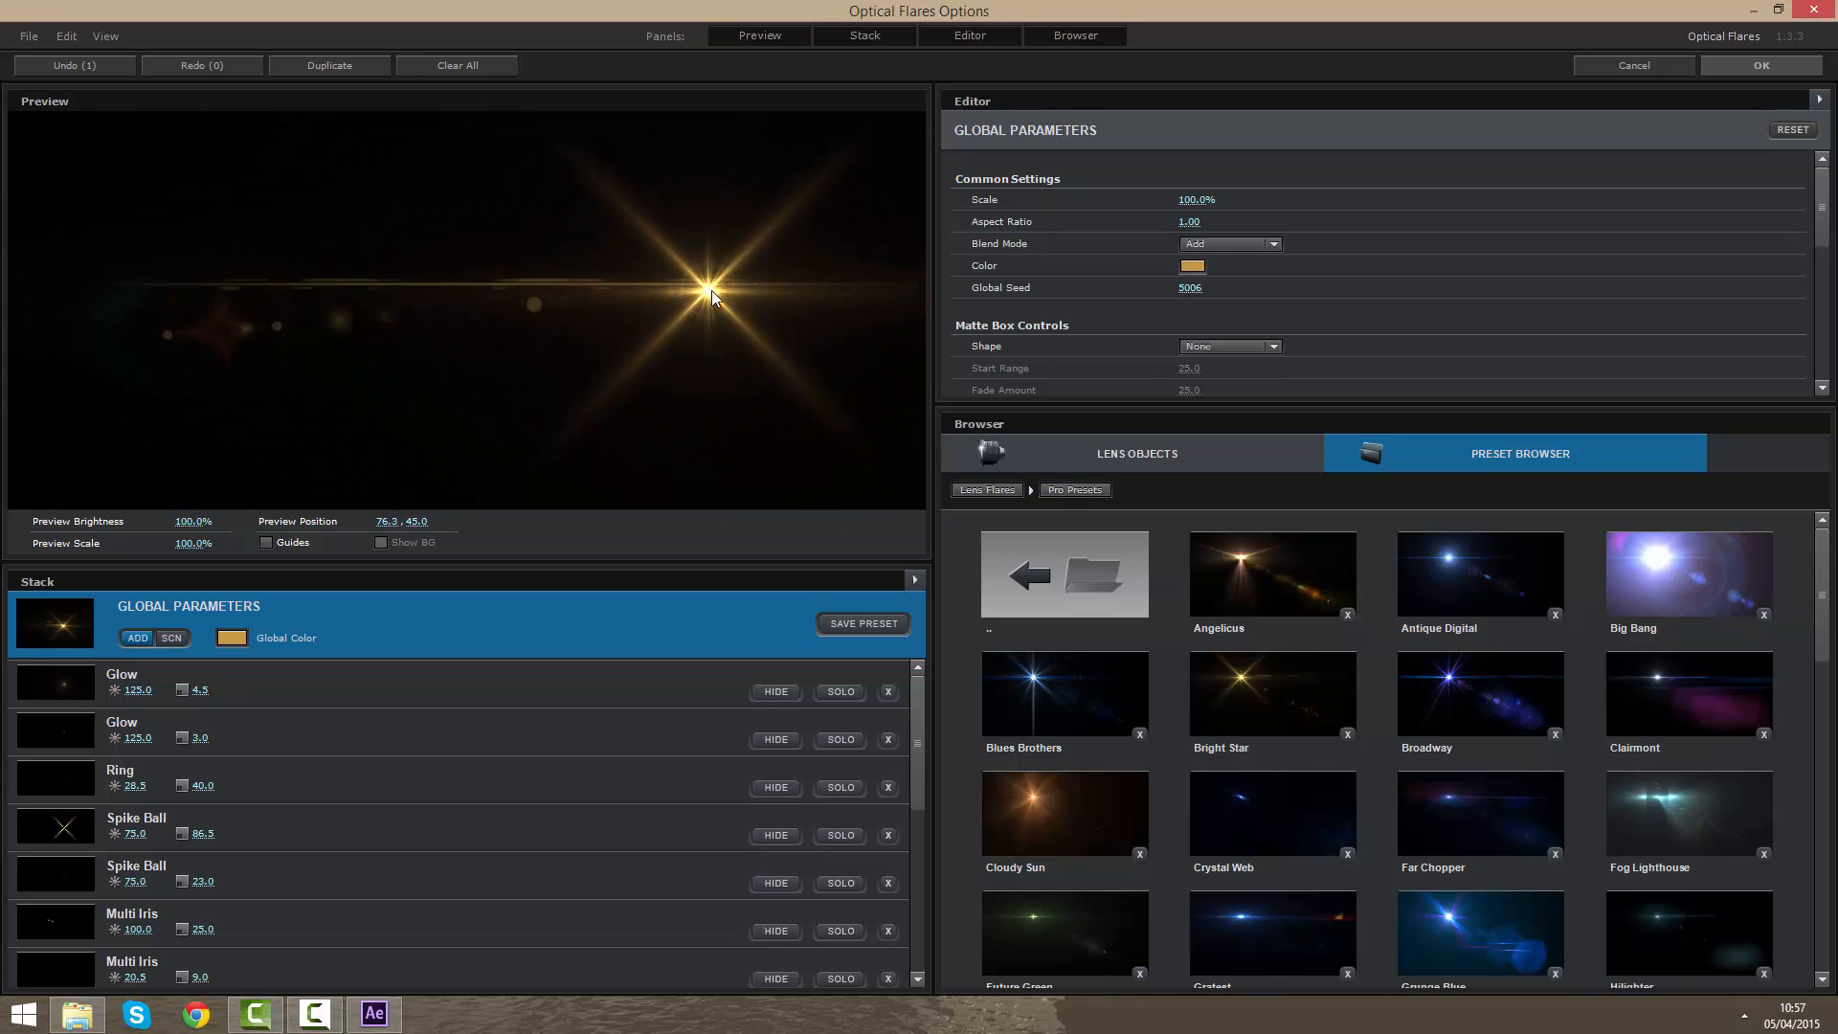
Step: Change the flare's global color to a paler, less saturated gold and accept the flare design
{"action": "left_click", "coordinate": [233, 636]}
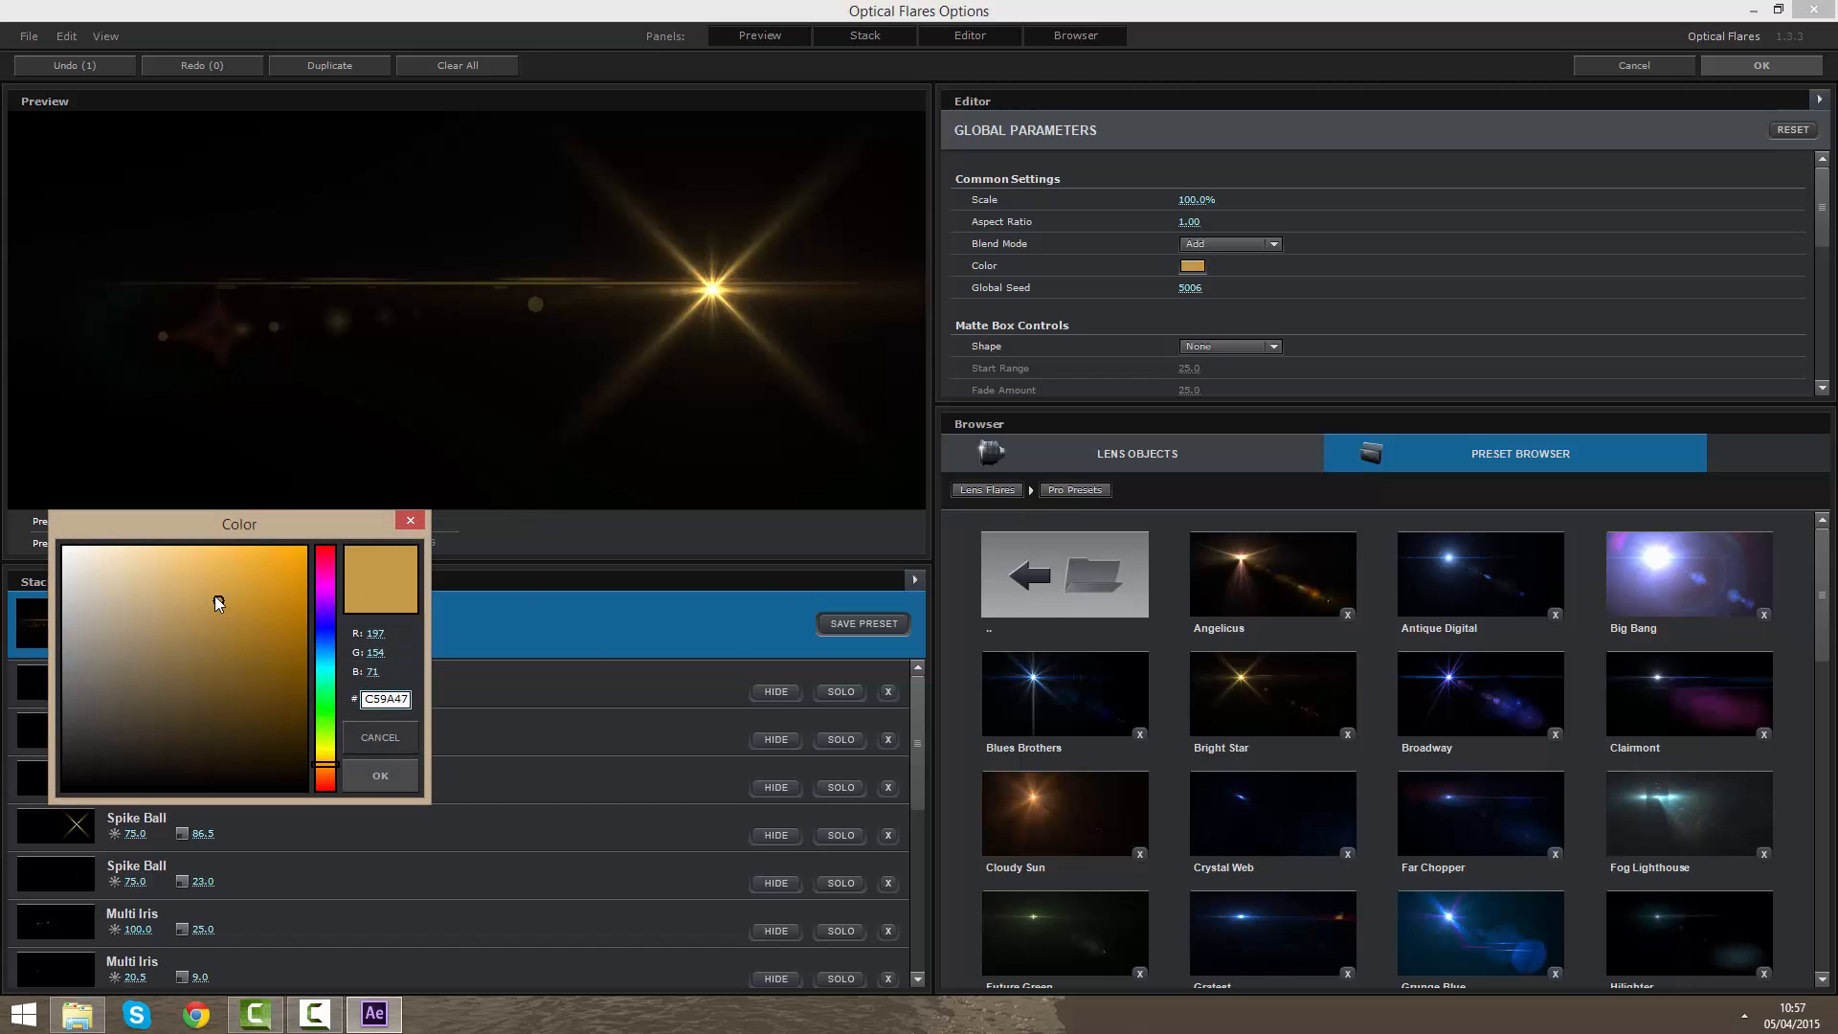
{"action": "left_click_drag", "start_coordinate": [216, 598], "coordinate": [164, 604]}
{"action": "left_click", "coordinate": [375, 774]}
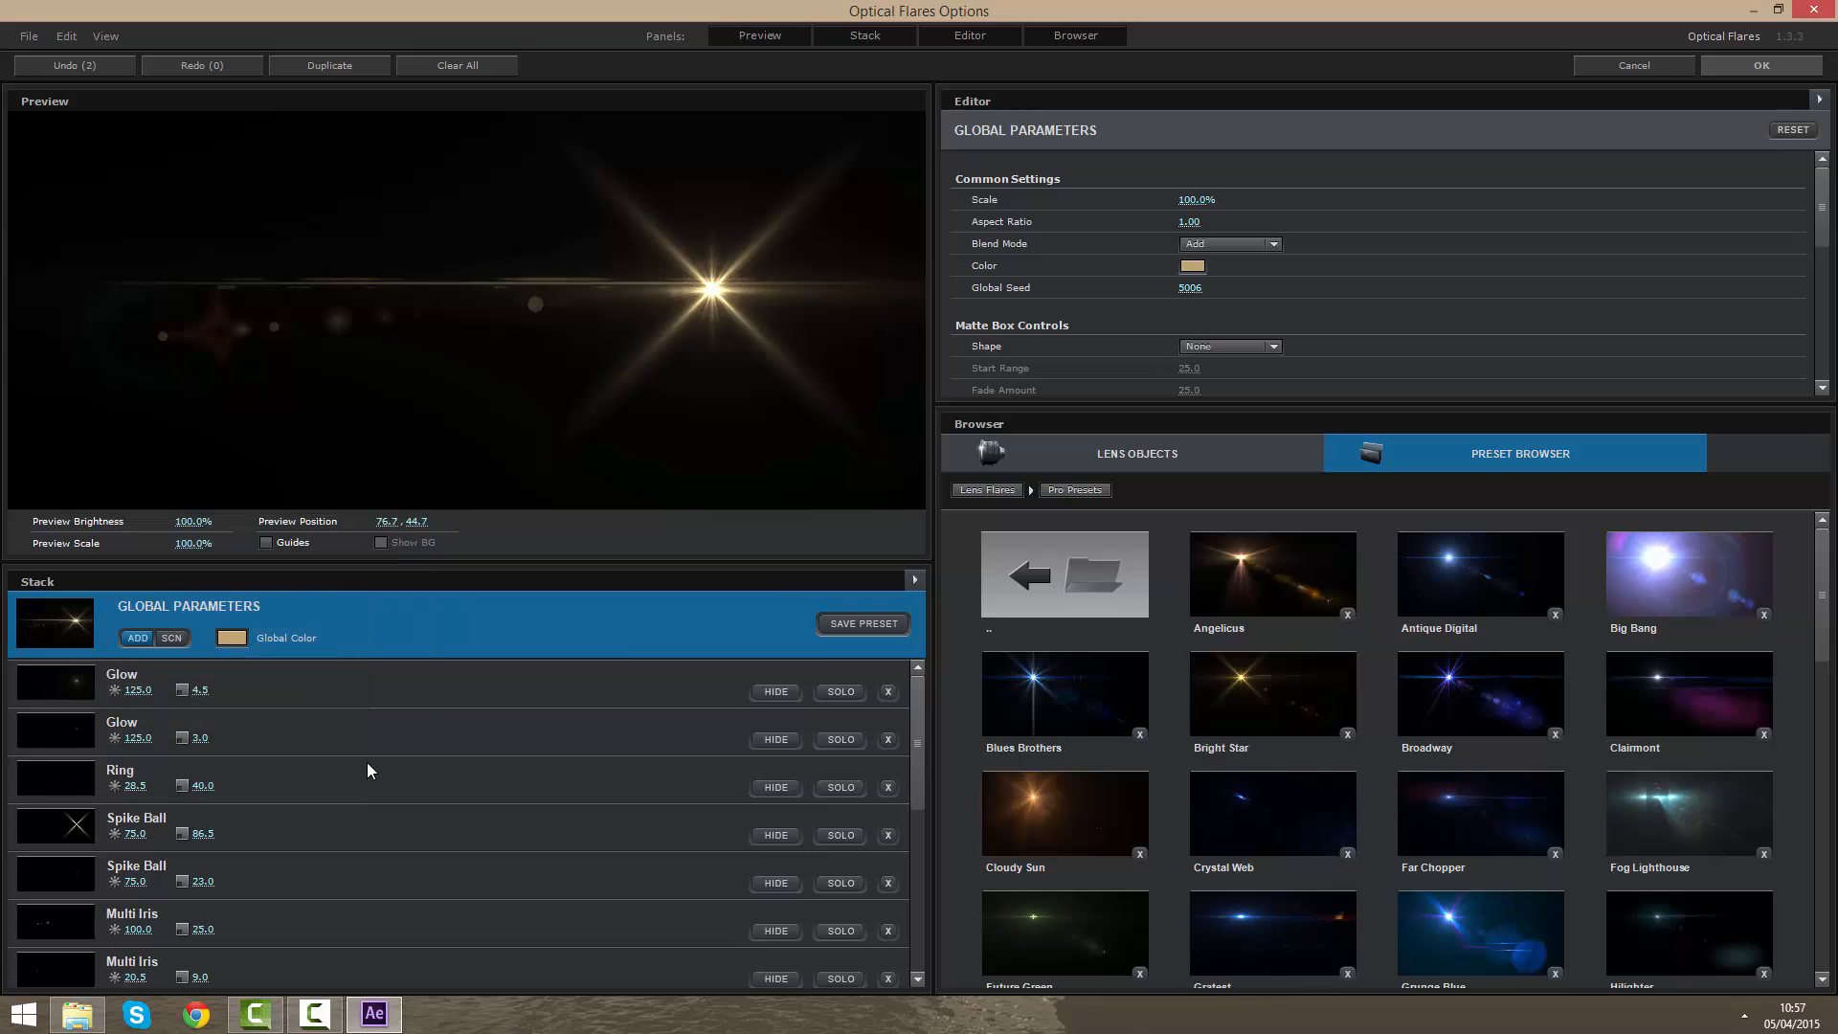
{"action": "left_click", "coordinate": [1783, 65]}
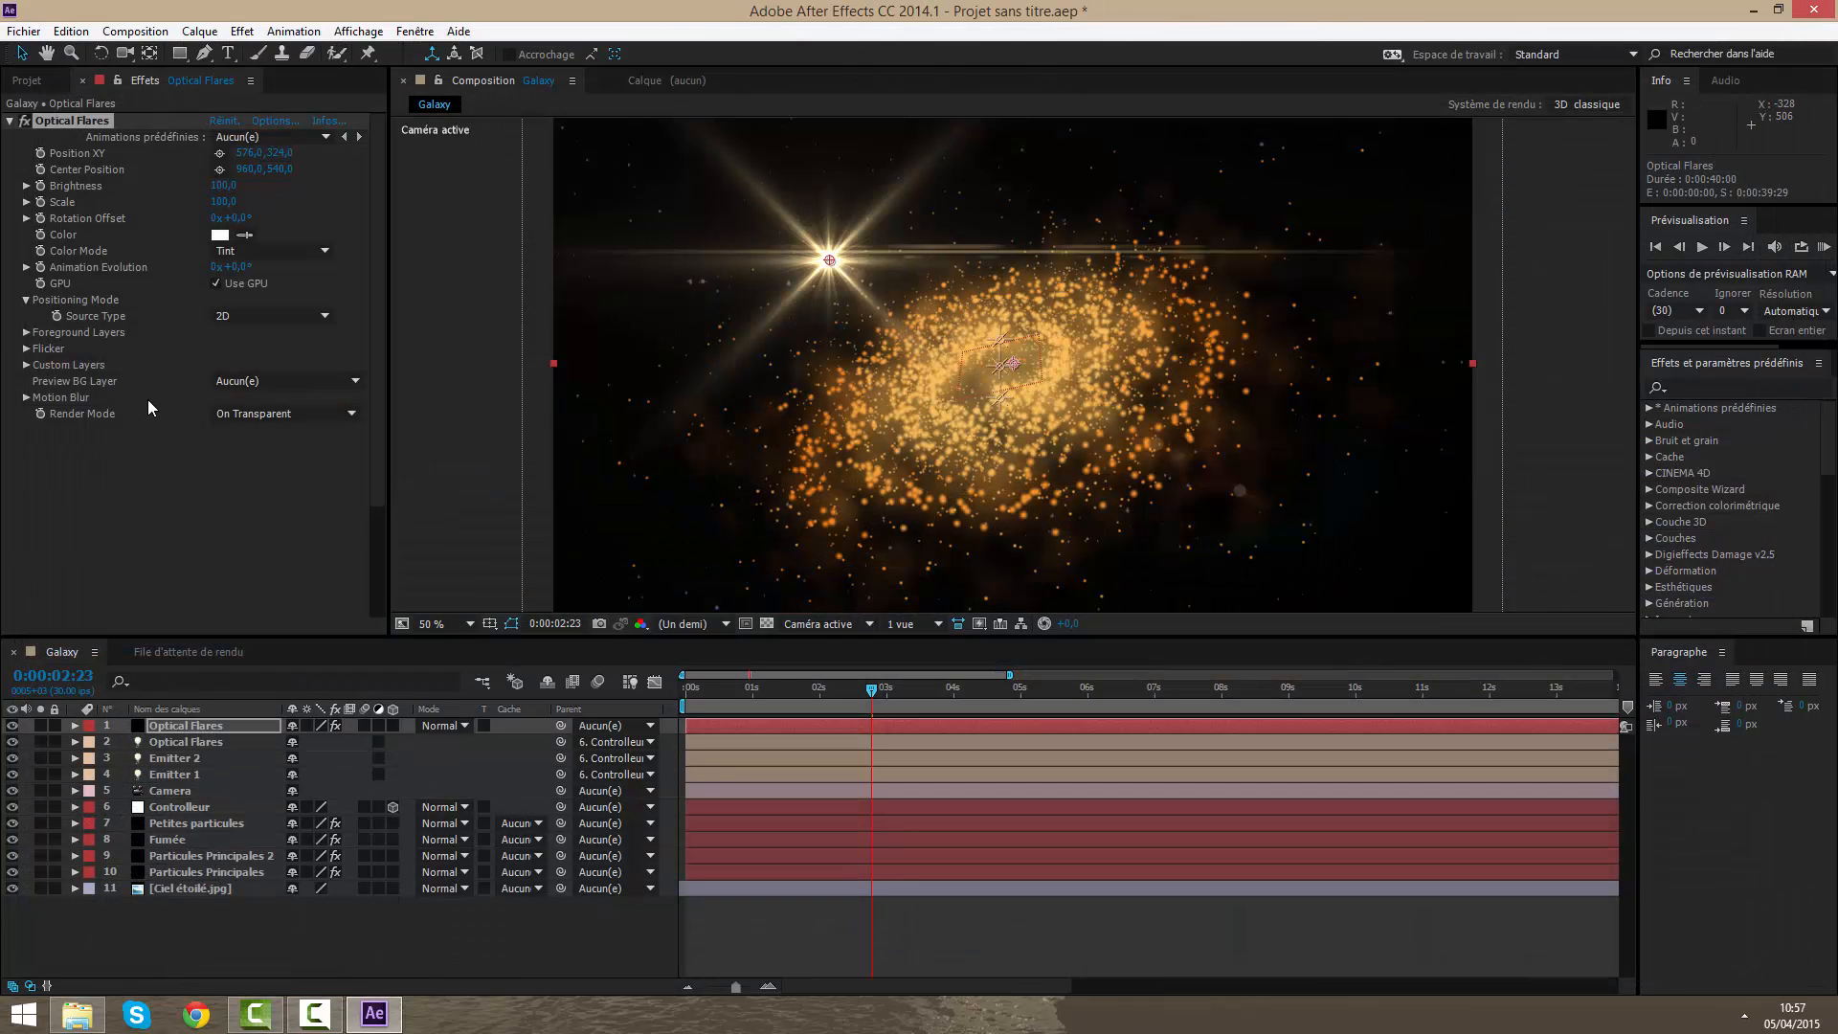
Step: Set the flare's positioning source type to Track Lights
{"action": "left_click", "coordinate": [73, 302]}
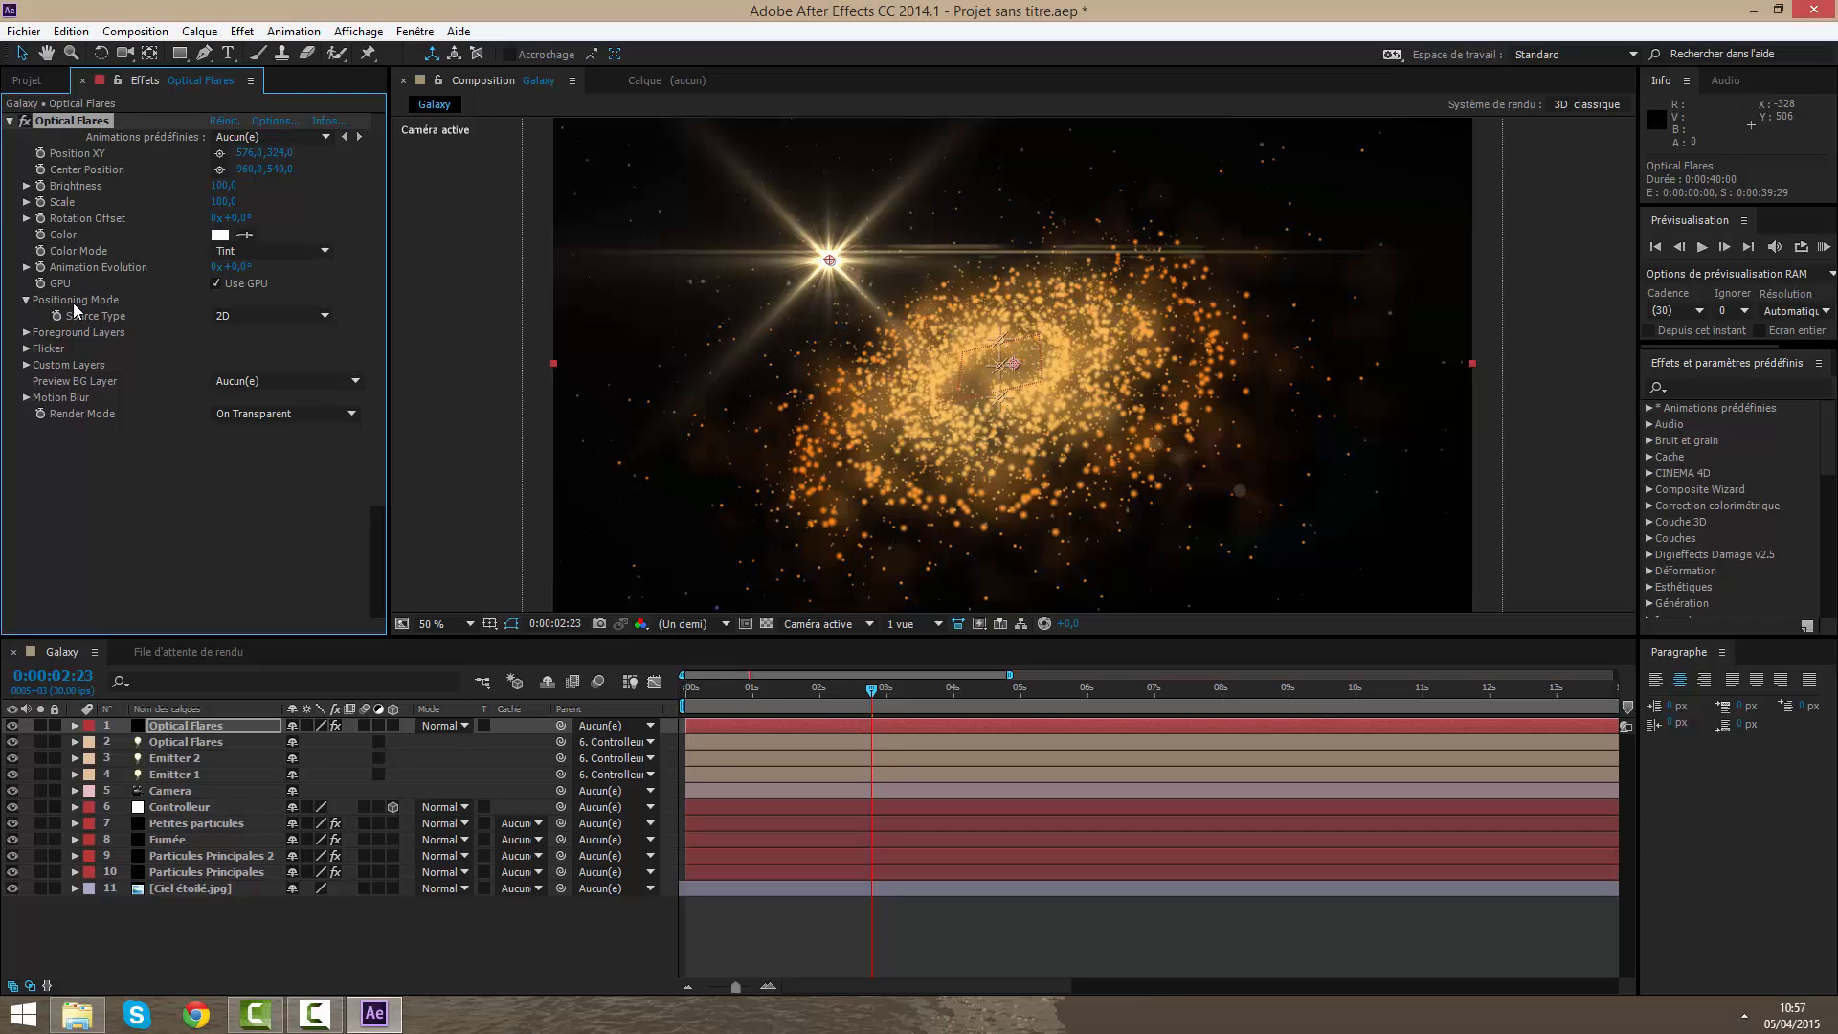
{"action": "left_click", "coordinate": [256, 316]}
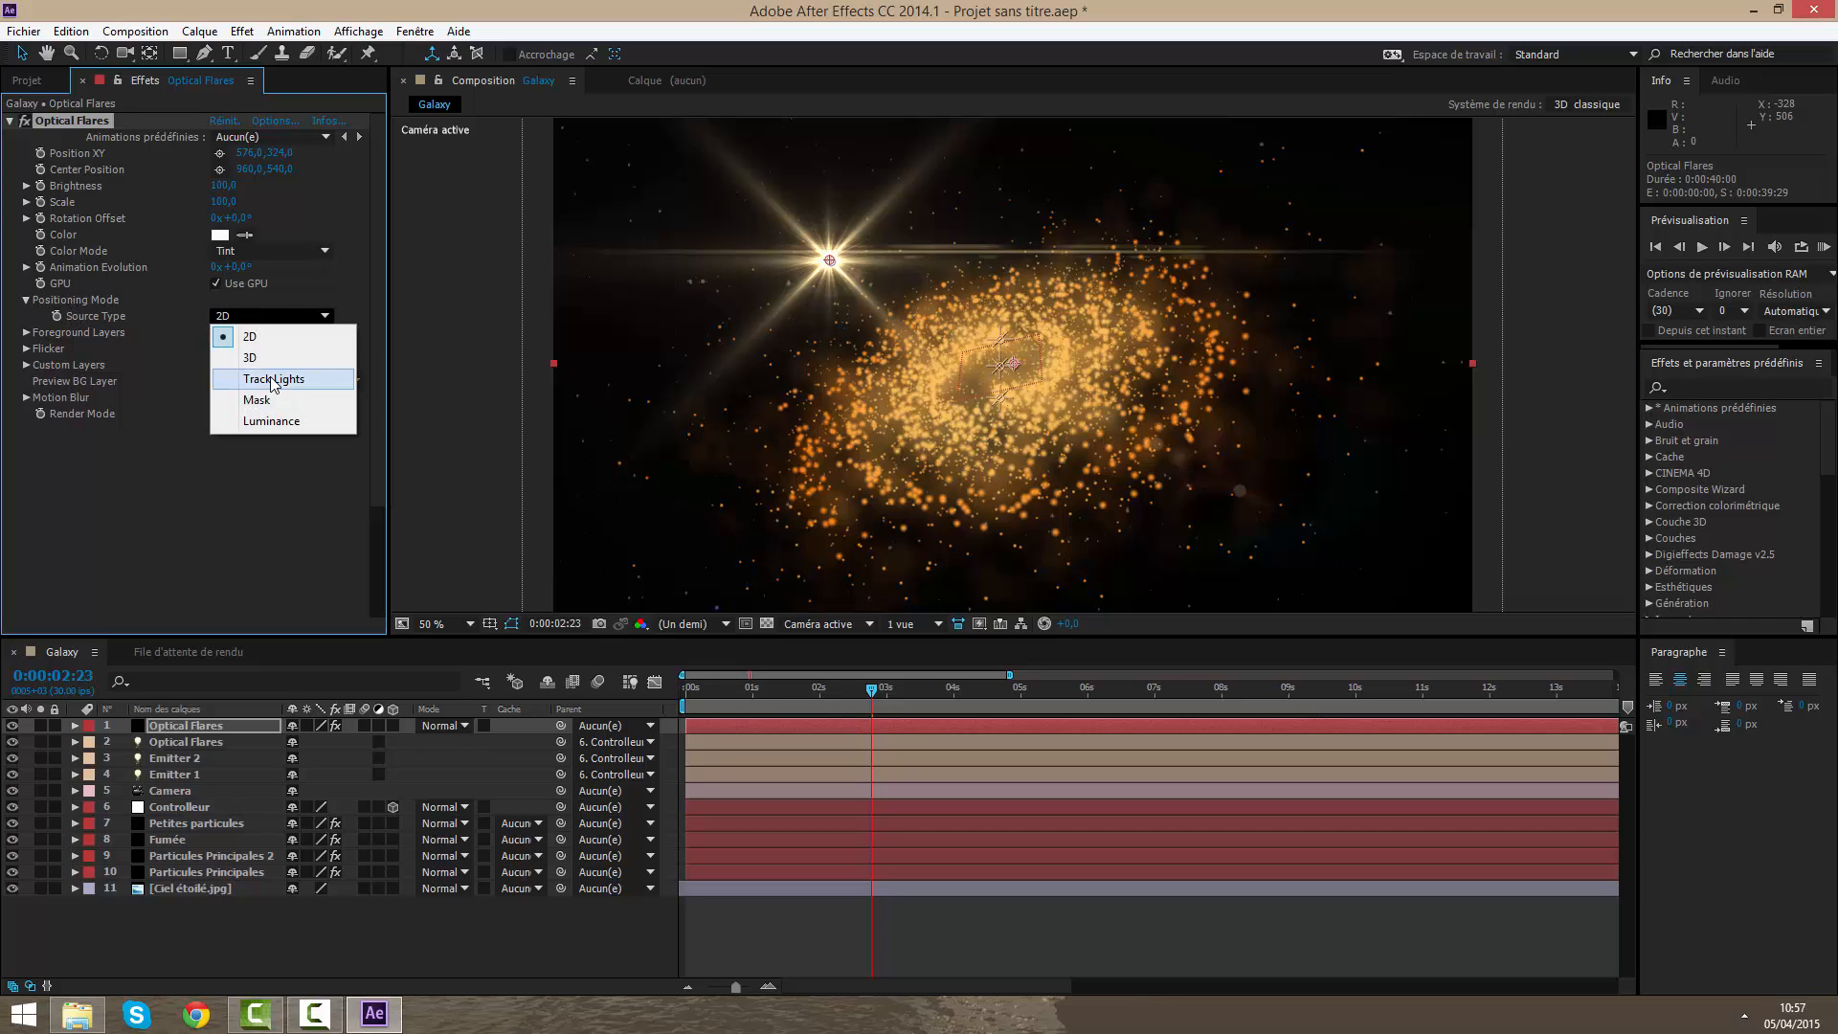
{"action": "left_click", "coordinate": [270, 376]}
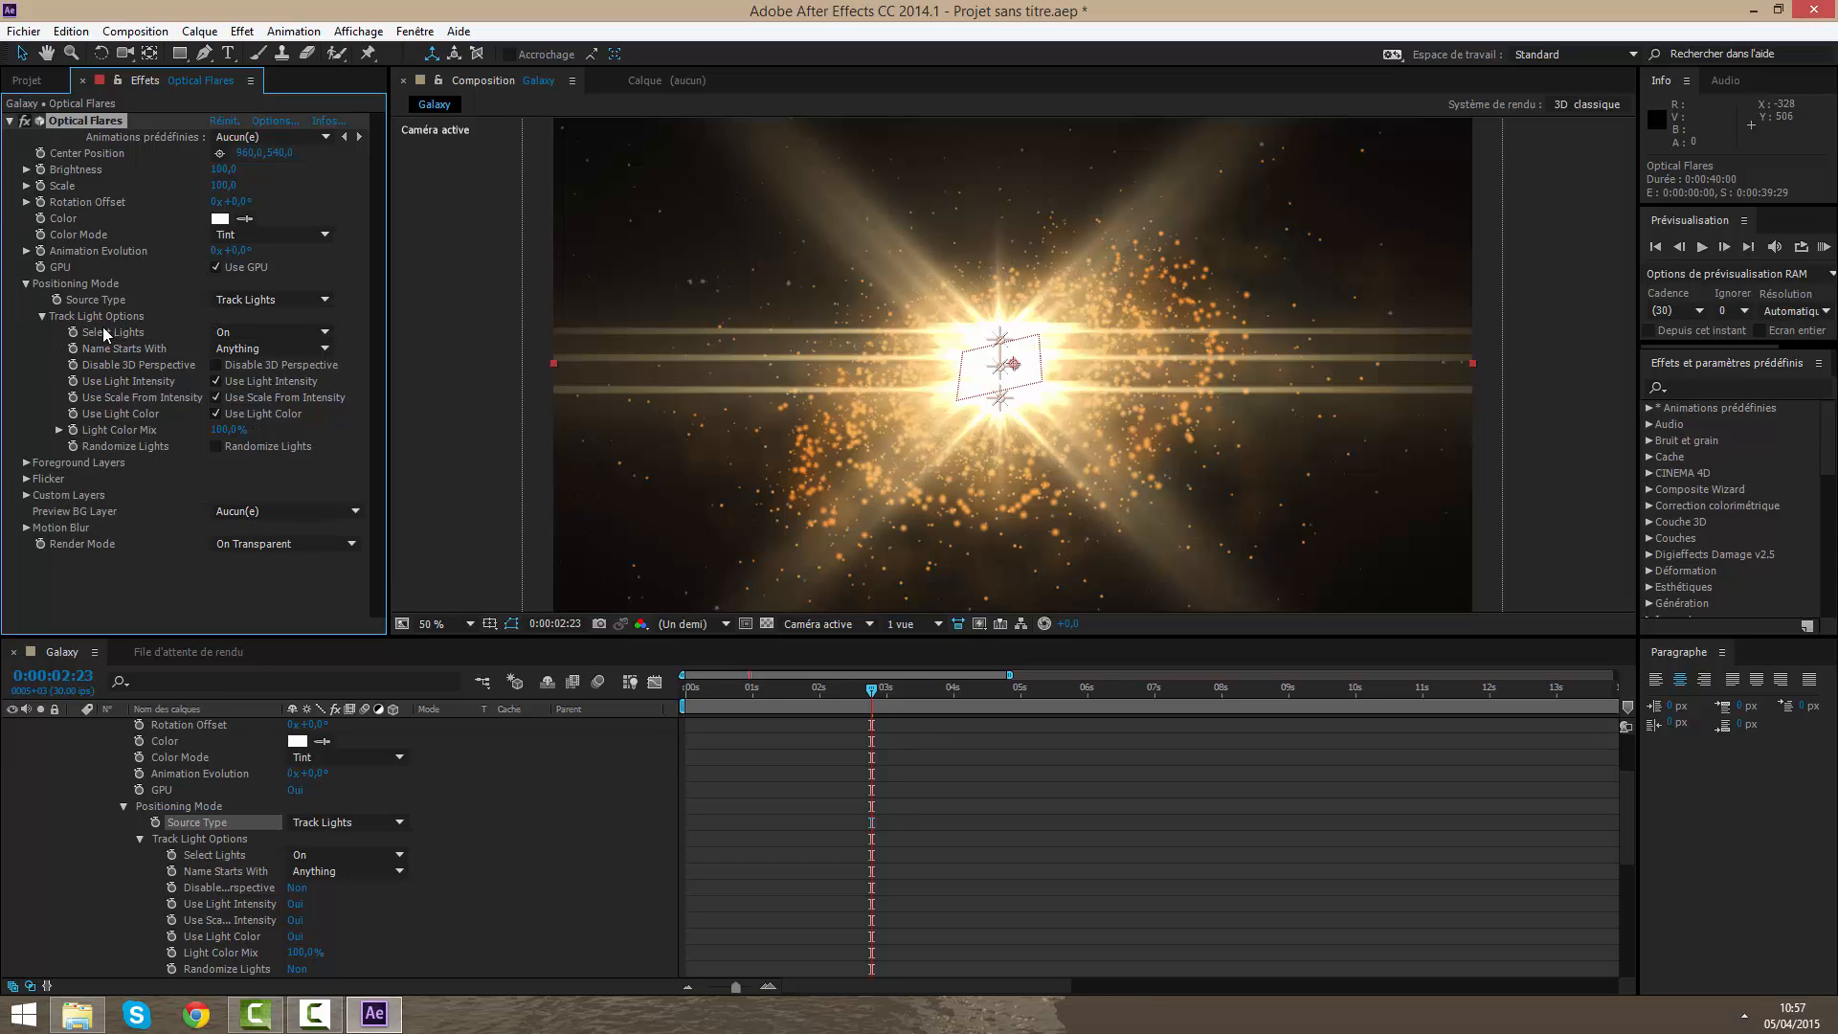
Step: Limit the tracked lights to names starting with Light and collapse the Optical Flares solid's properties in the timeline
{"action": "left_click", "coordinate": [287, 349]}
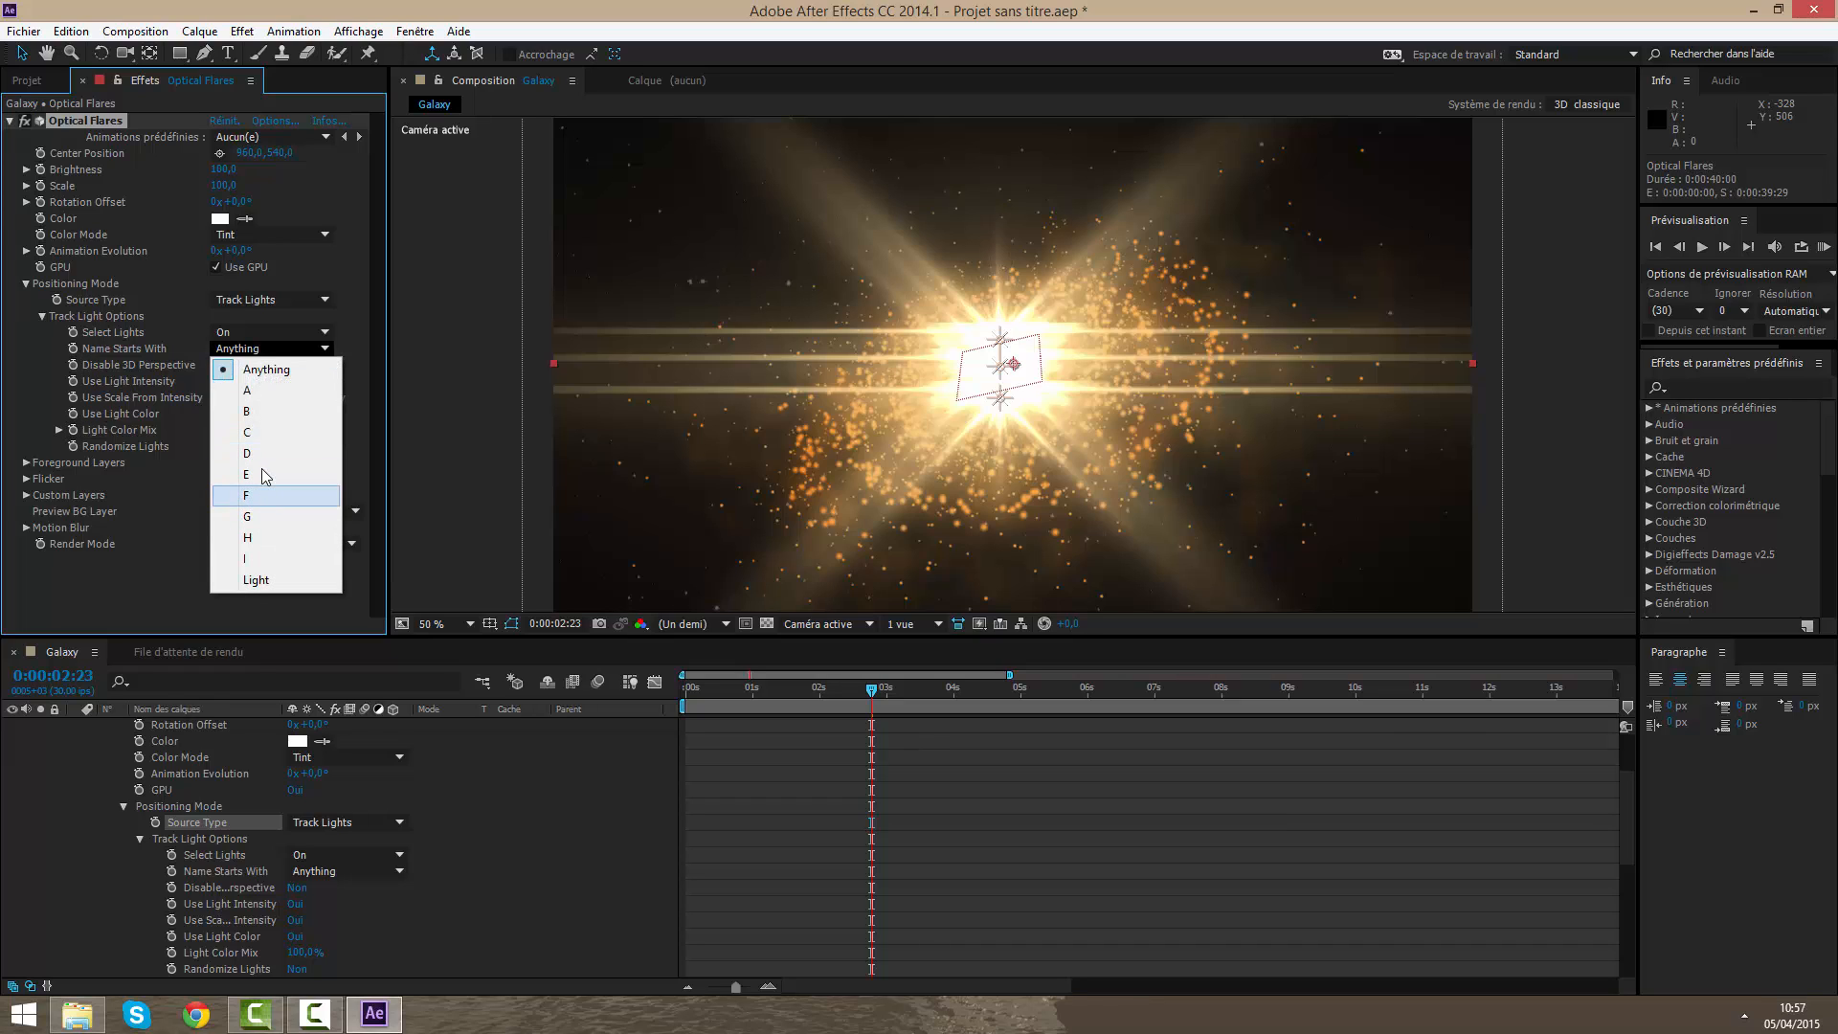
{"action": "left_click", "coordinate": [256, 580]}
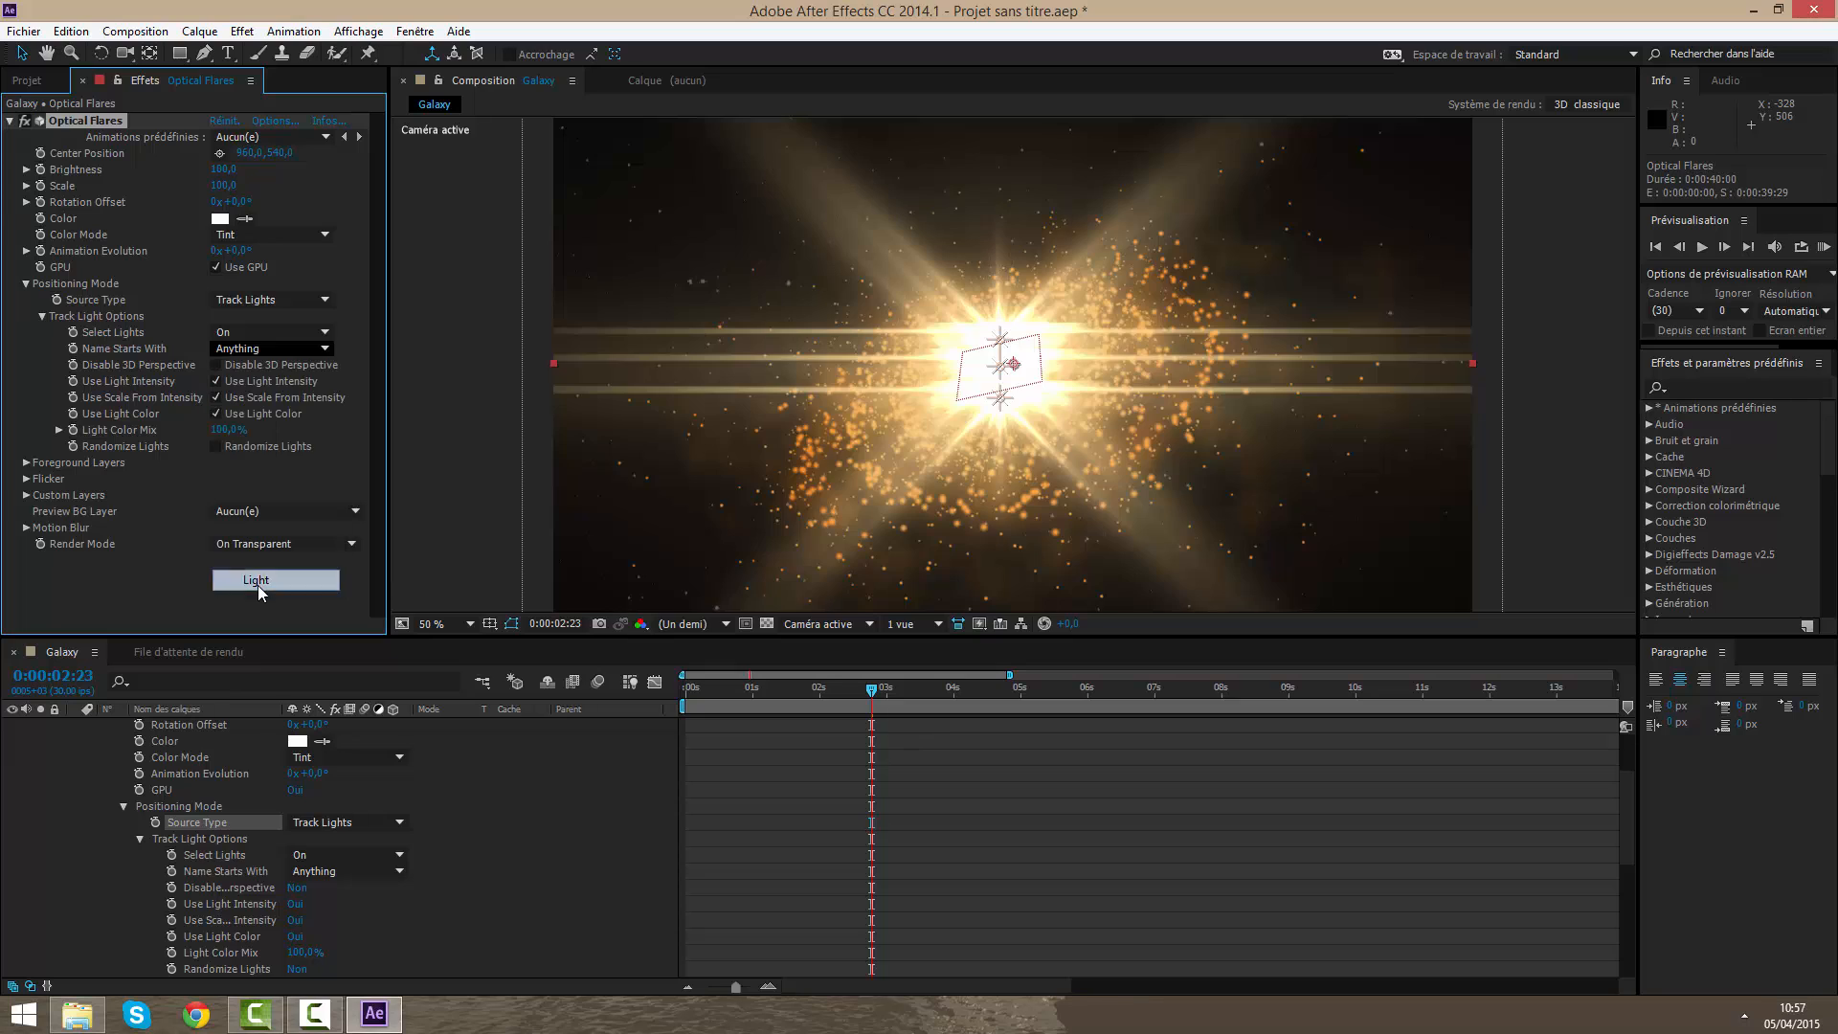
{"action": "scroll", "coordinate": [215, 755], "scroll_direction": "up", "scroll_amount": 2}
{"action": "scroll", "coordinate": [214, 754], "scroll_direction": "up", "scroll_amount": 1}
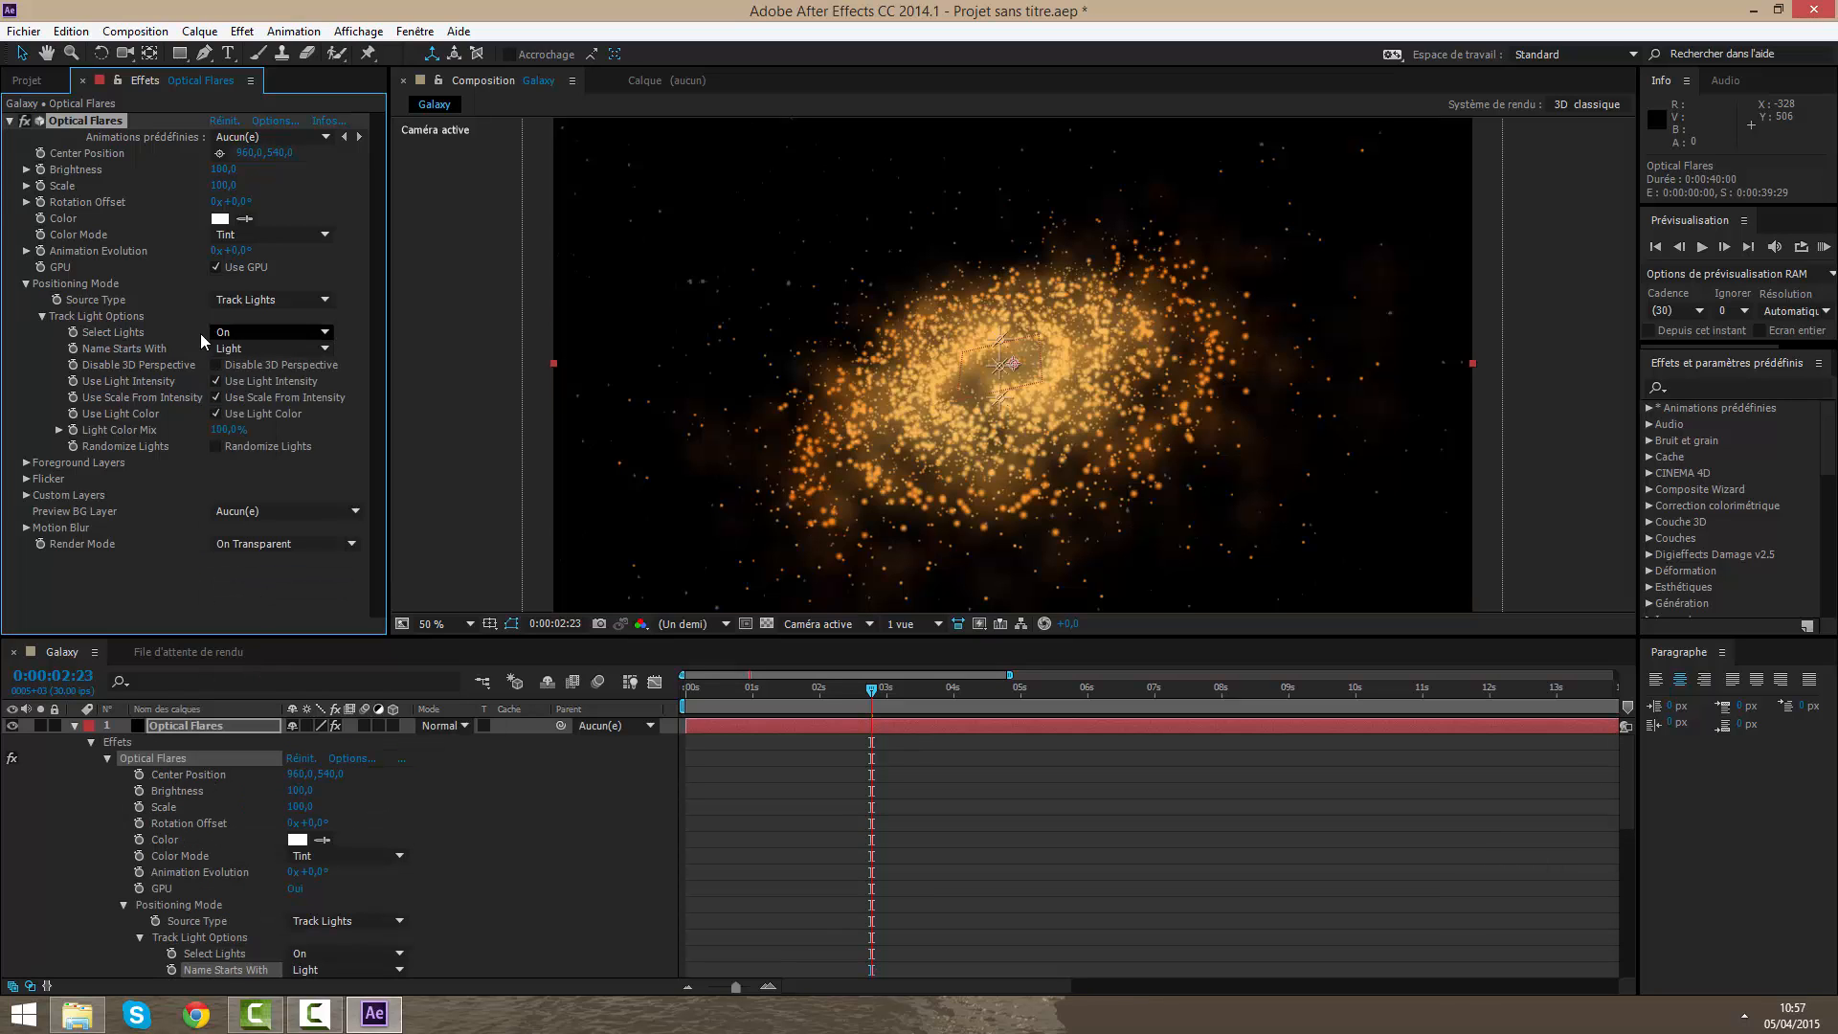
{"action": "left_click", "coordinate": [230, 350]}
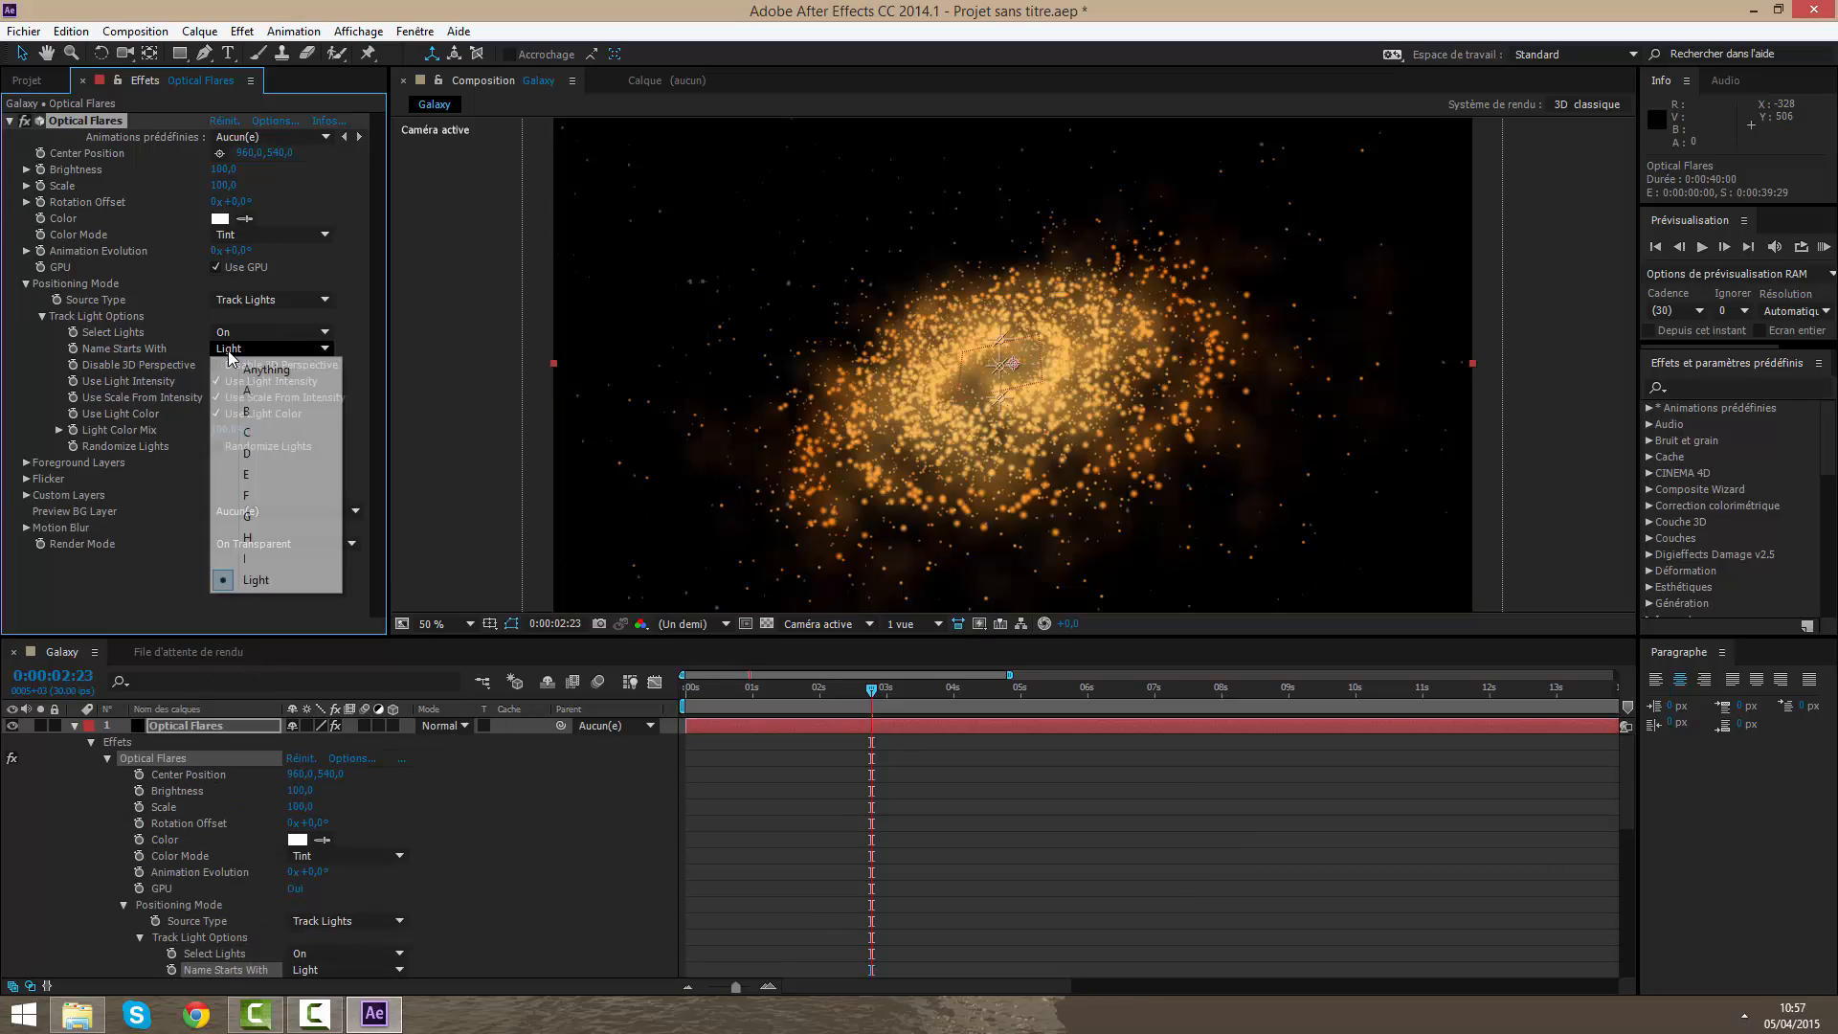
{"action": "left_click", "coordinate": [279, 582]}
{"action": "left_click", "coordinate": [74, 727]}
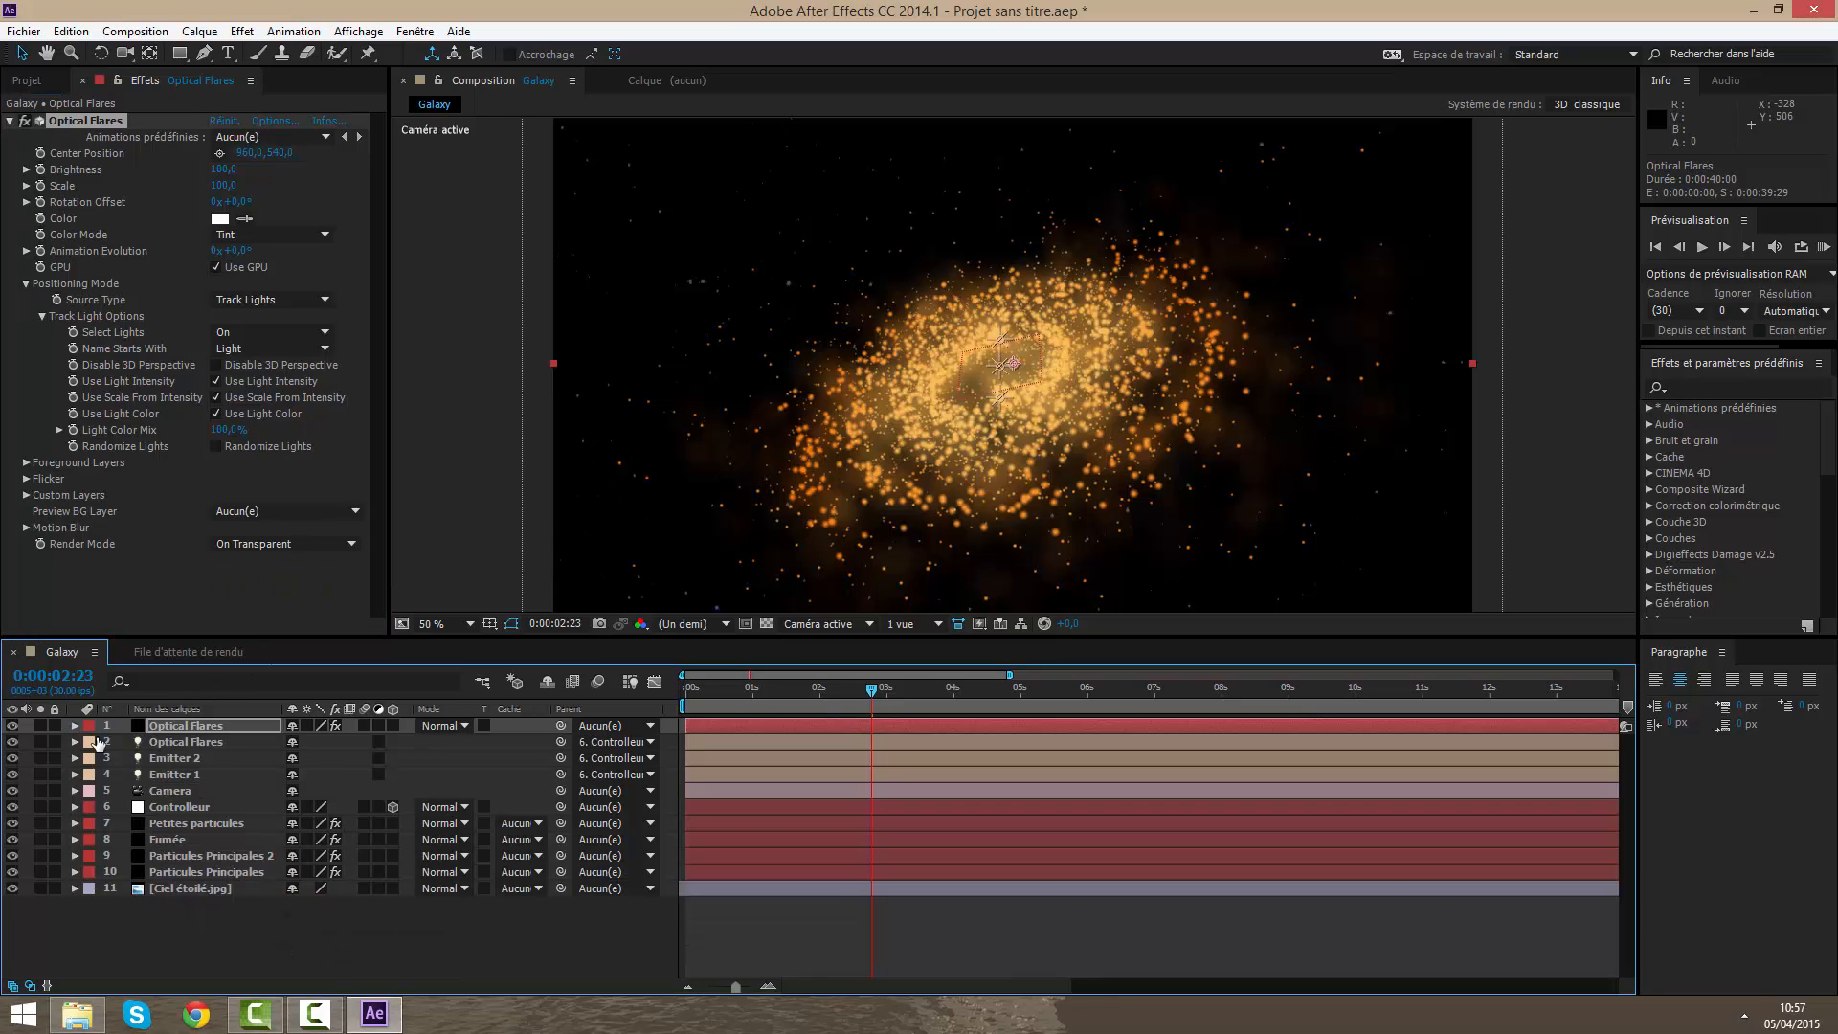
Step: Rename the Optical Flares light layer as Light
{"action": "left_click", "coordinate": [197, 737]}
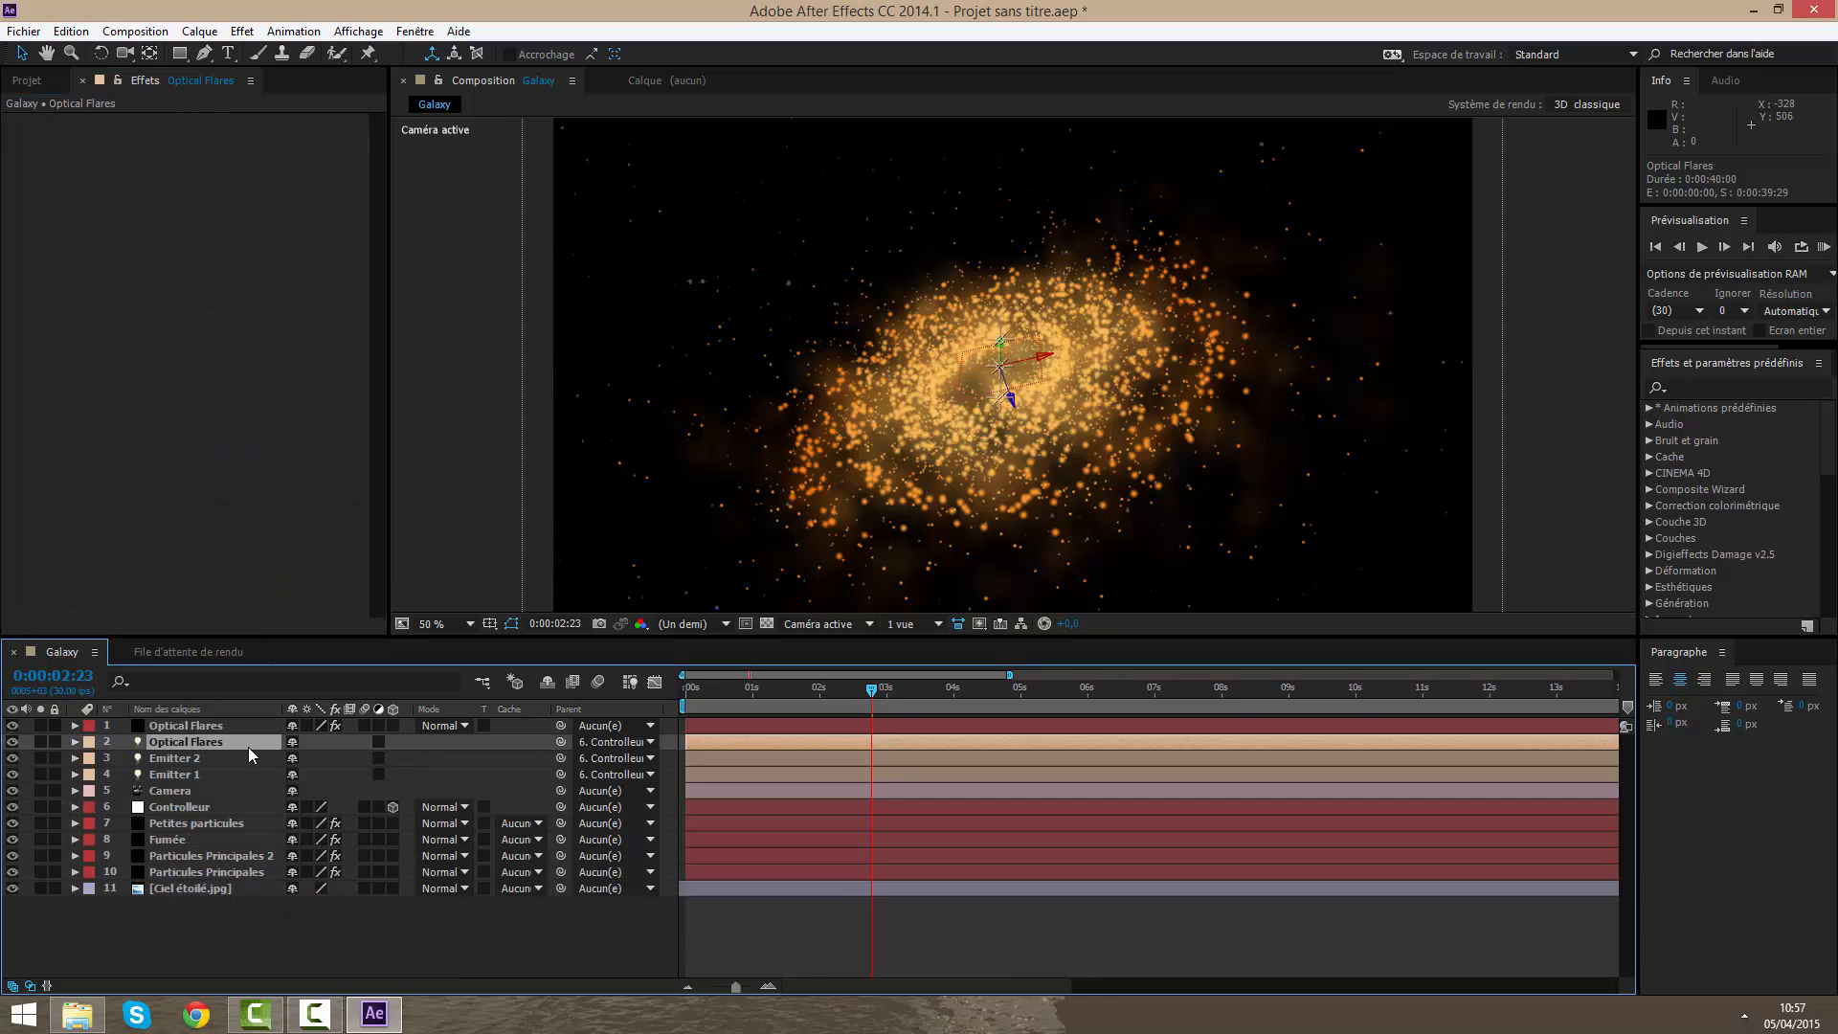
{"action": "key", "text": "Return"}
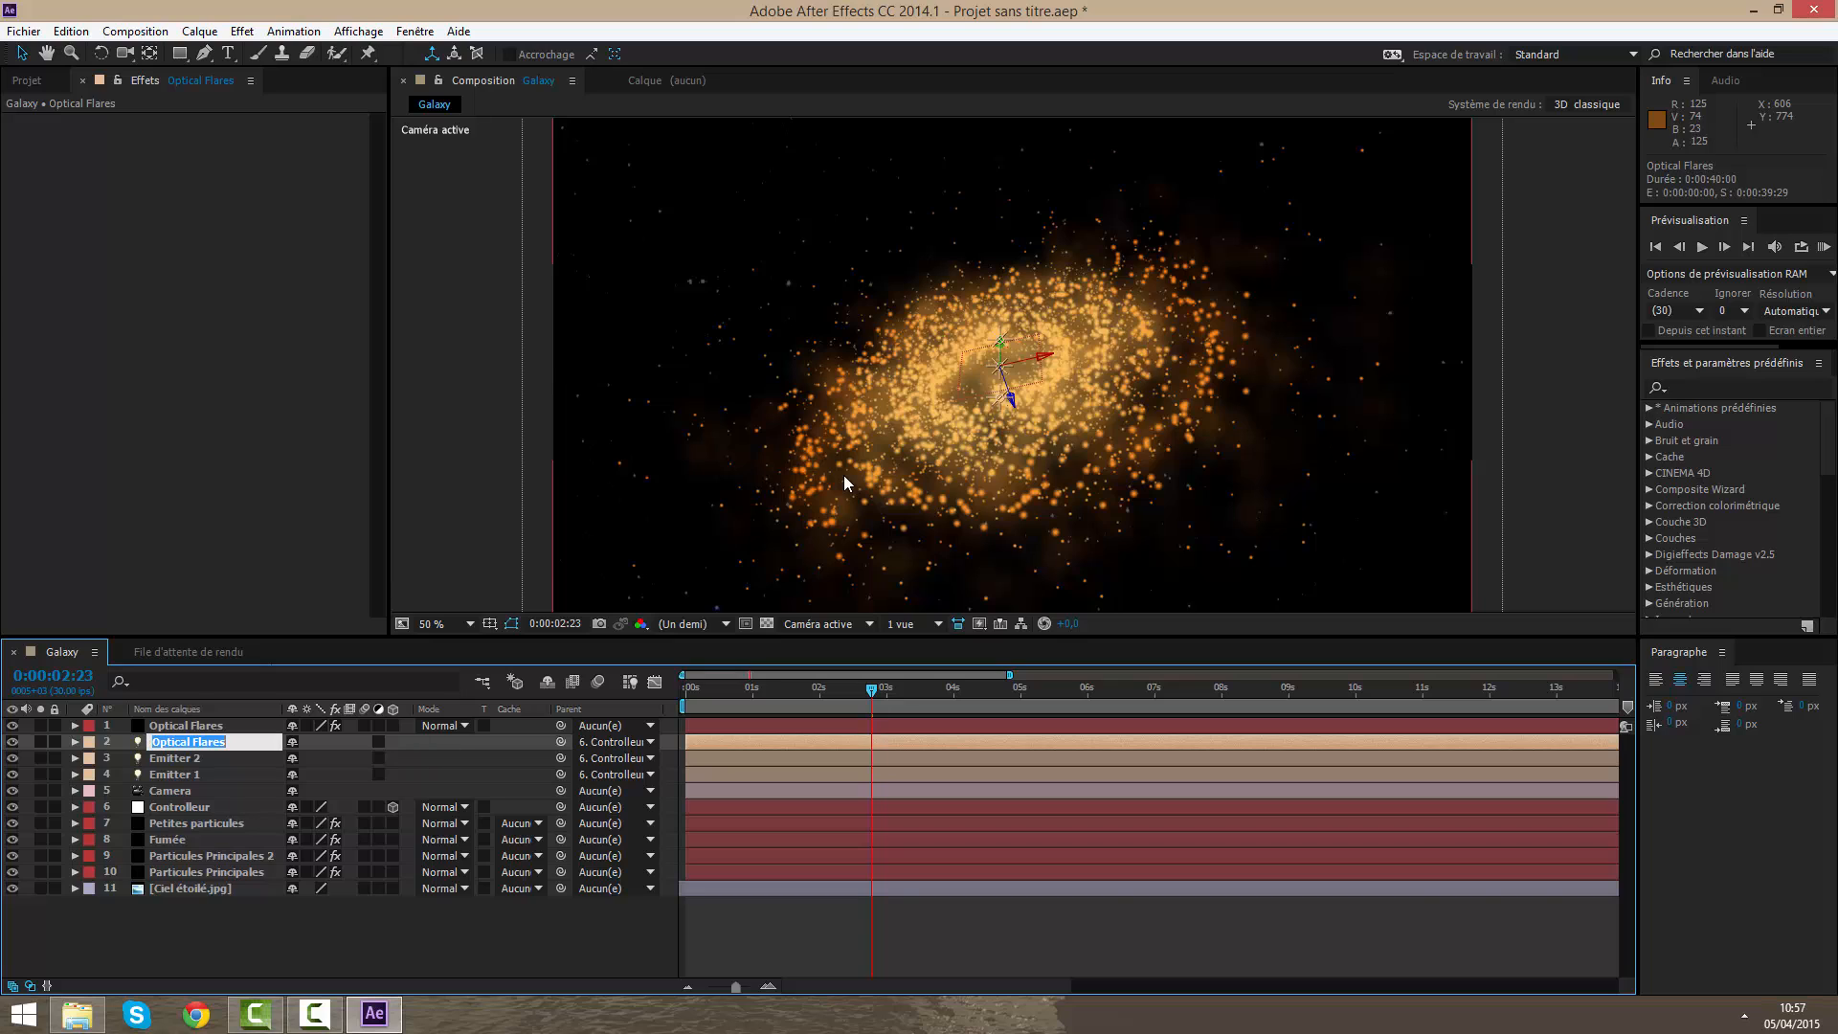
{"action": "type", "text": "Light"}
{"action": "key", "text": "Return"}
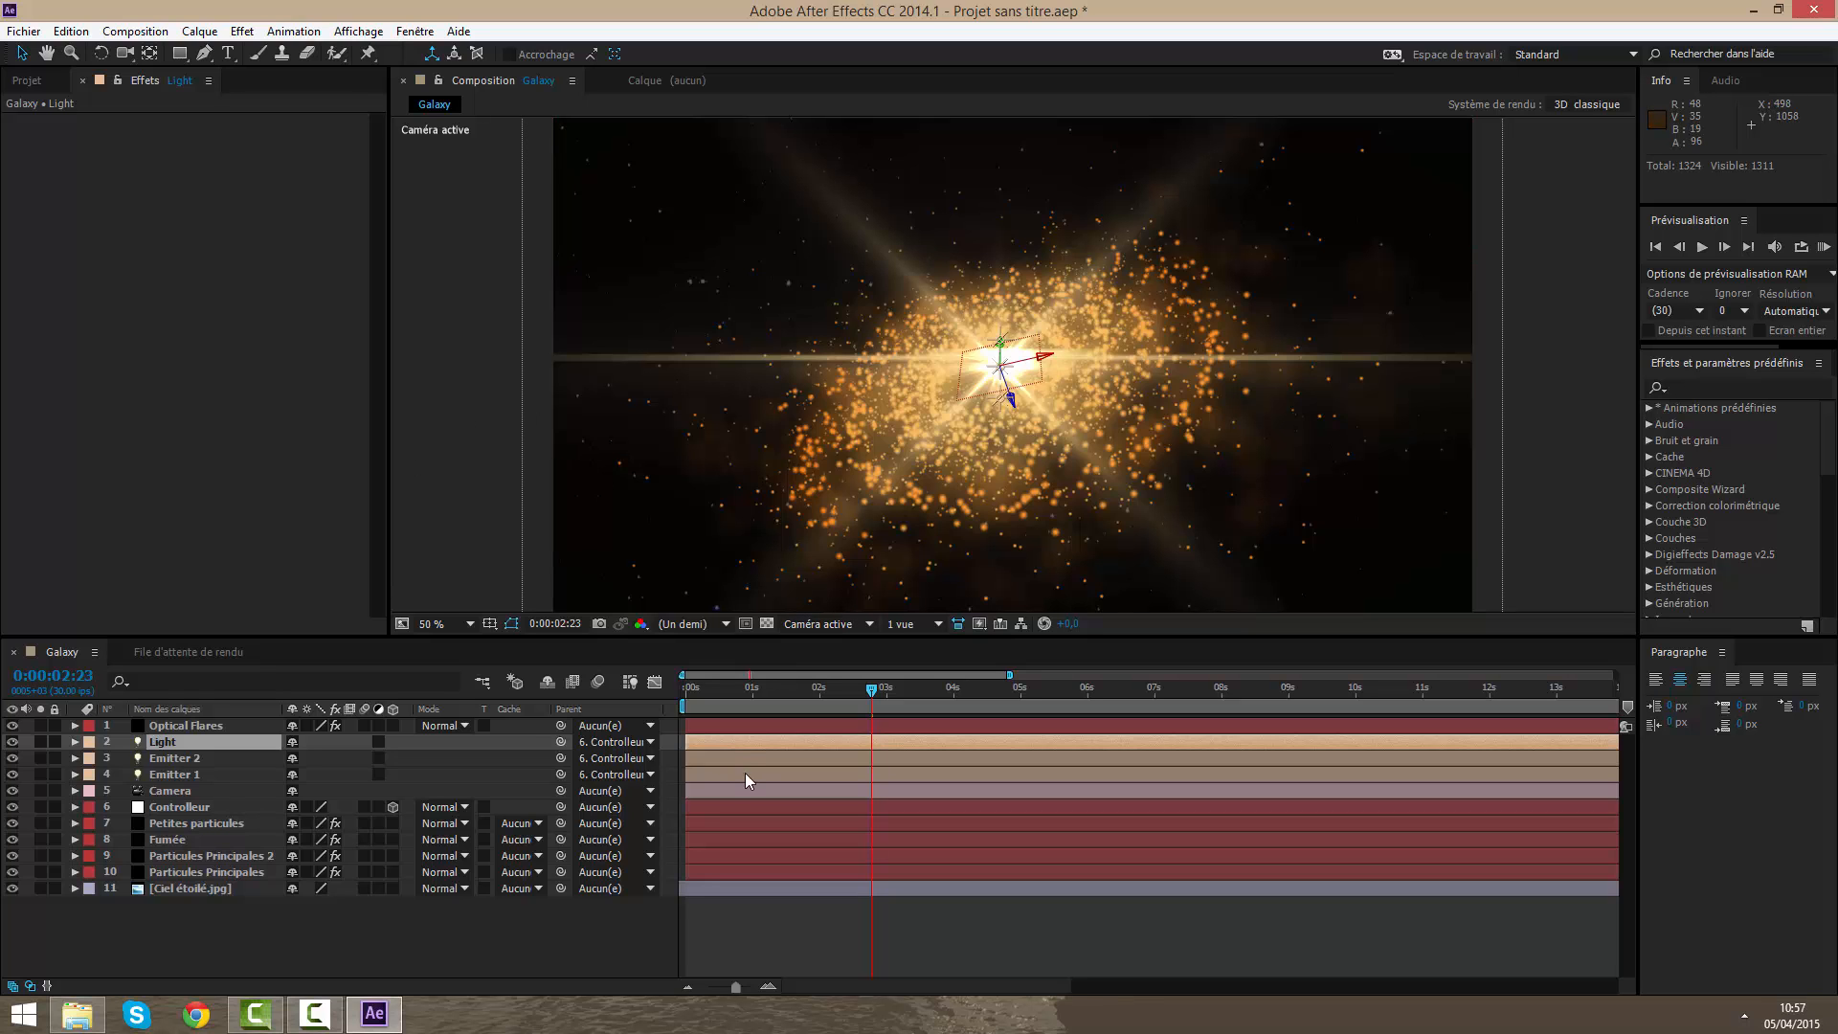
Step: Load the Cool Flare from the Motion Graphics presets in the Optical Flares options and move it in the preview to about 25.5, 17.5
{"action": "left_click", "coordinate": [187, 726]}
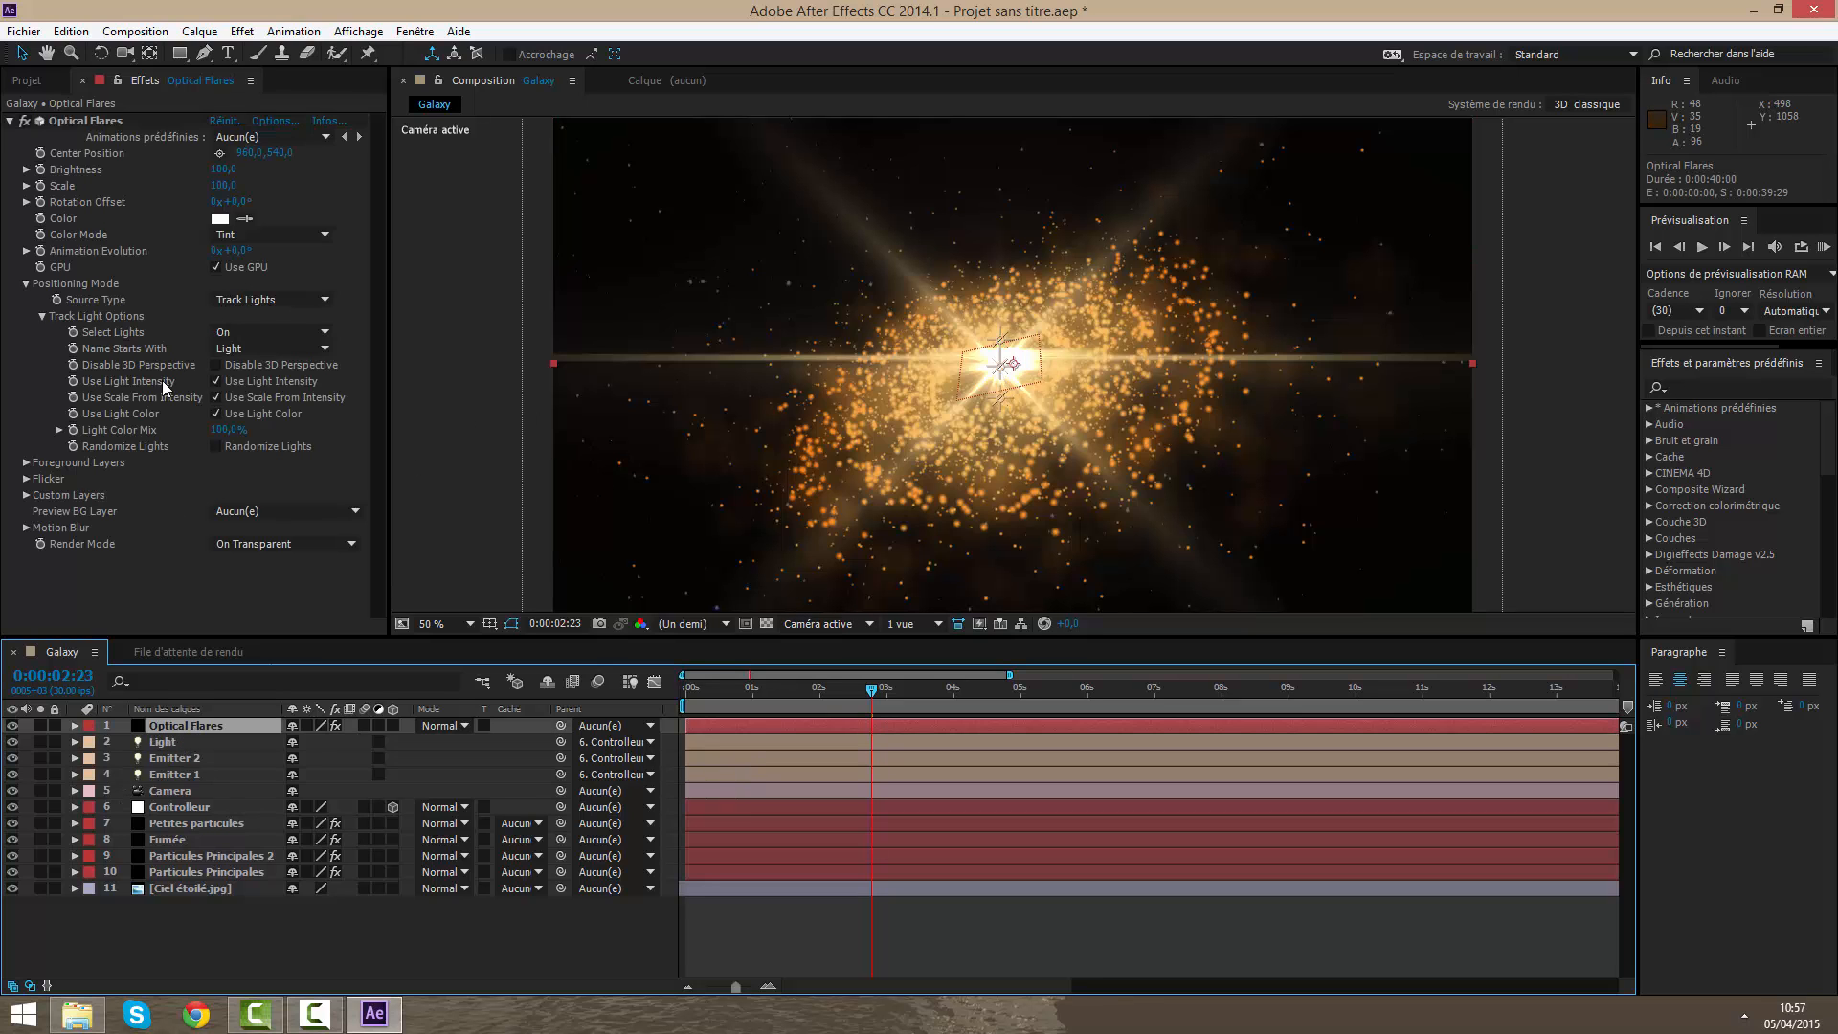
{"action": "left_click", "coordinate": [276, 121]}
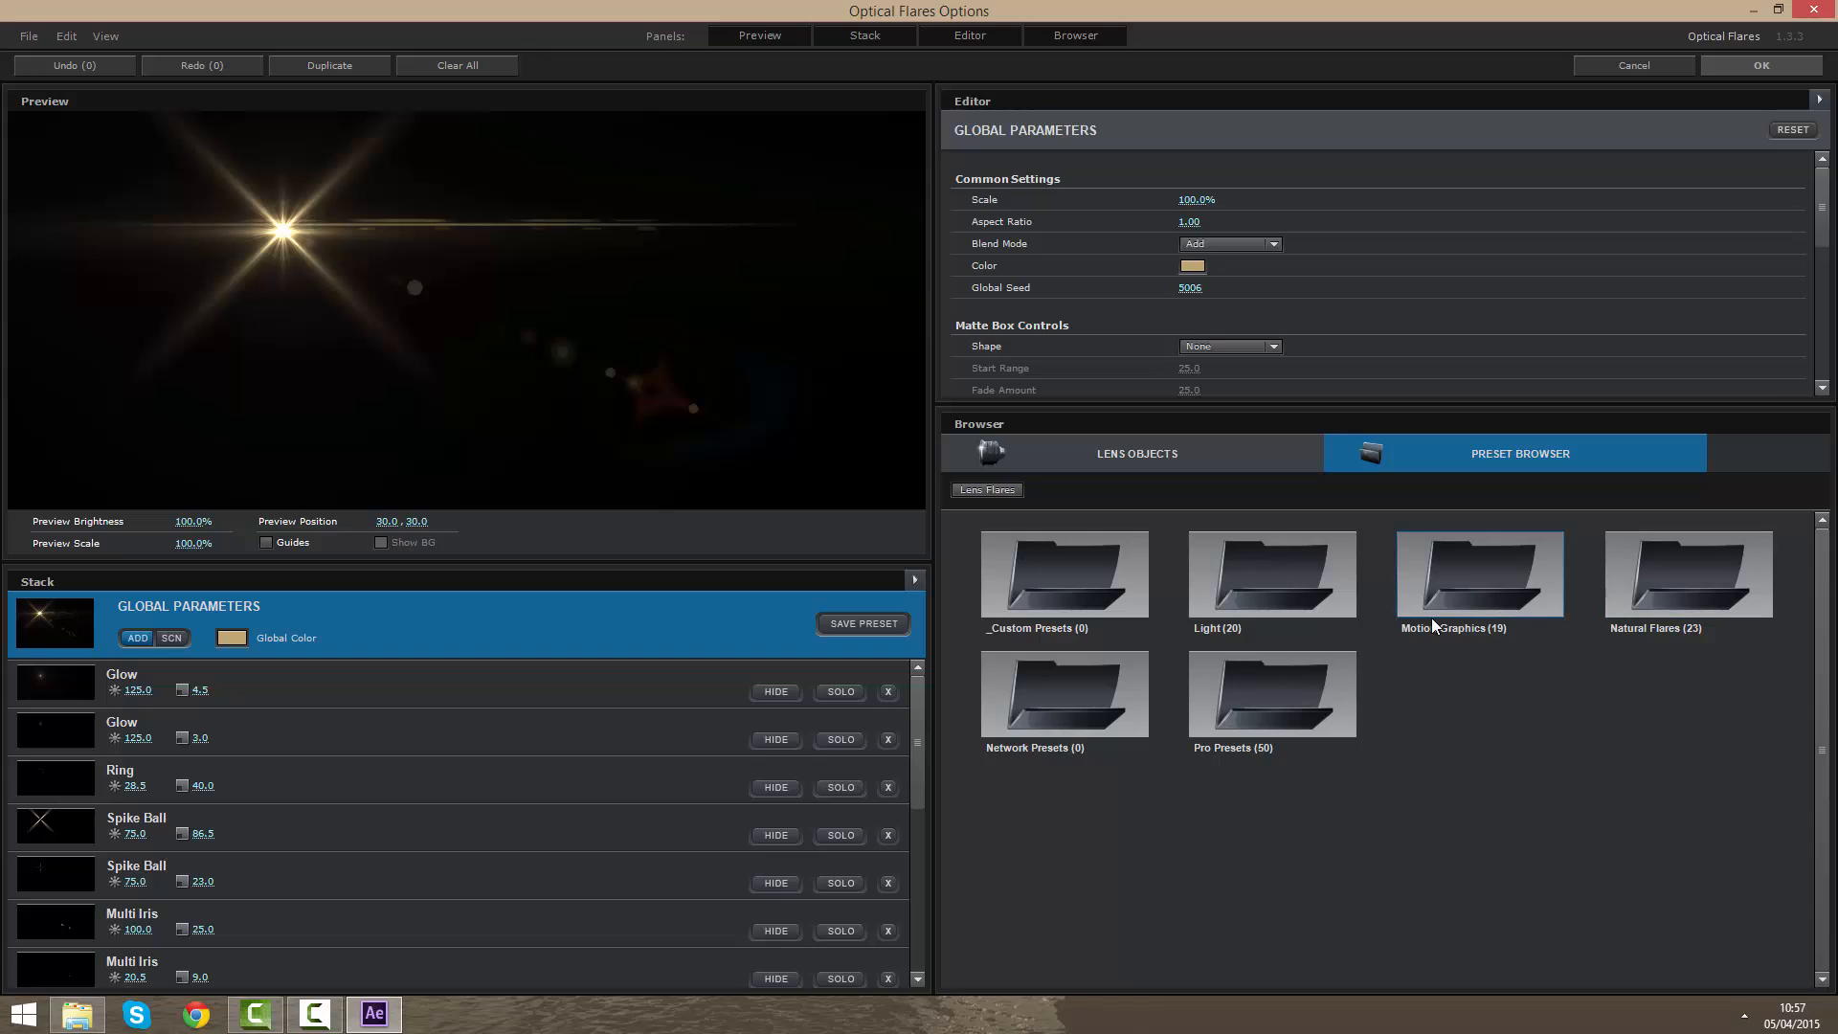
{"action": "double_click", "coordinate": [1432, 613]}
{"action": "left_click", "coordinate": [1273, 691]}
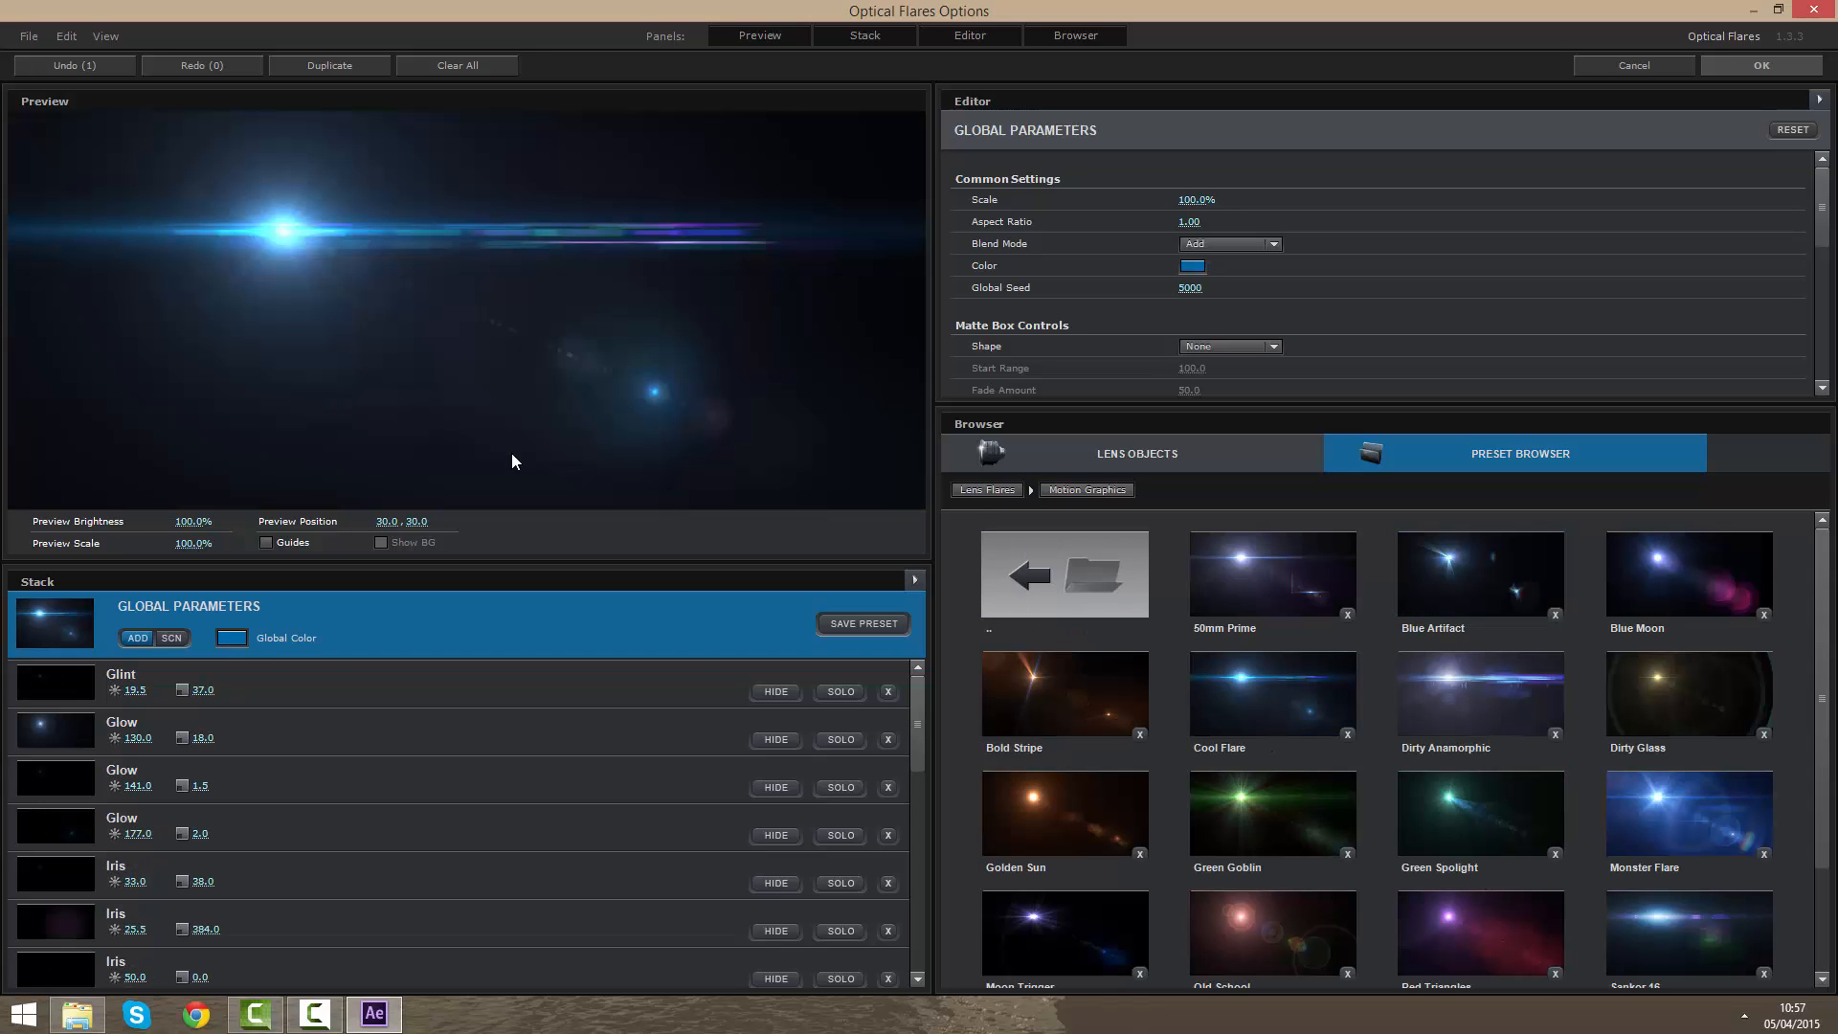
{"action": "scroll", "coordinate": [381, 732], "scroll_direction": "down", "scroll_amount": 5}
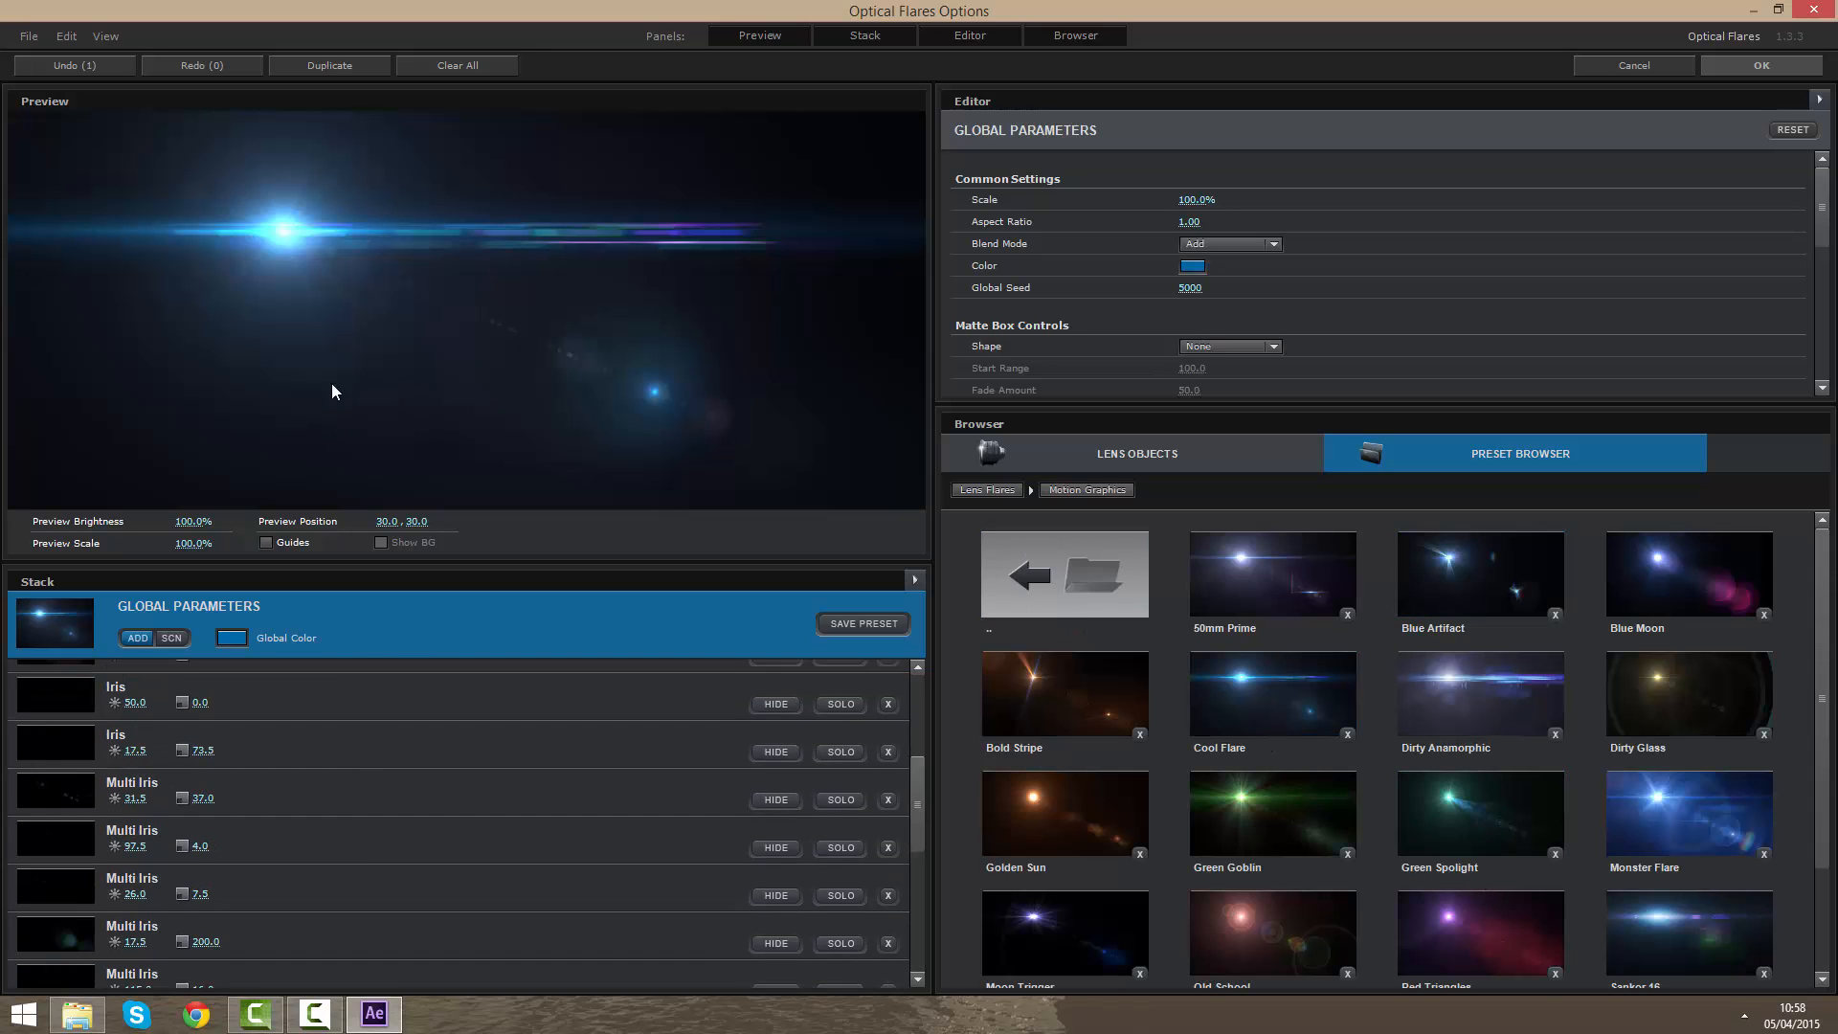
{"action": "mouse_move", "coordinate": [331, 383]}
{"action": "left_mouse_down"}
{"action": "mouse_move", "coordinate": [226, 267]}
{"action": "mouse_move", "coordinate": [243, 170]}
{"action": "mouse_move", "coordinate": [248, 197]}
{"action": "left_mouse_up"}
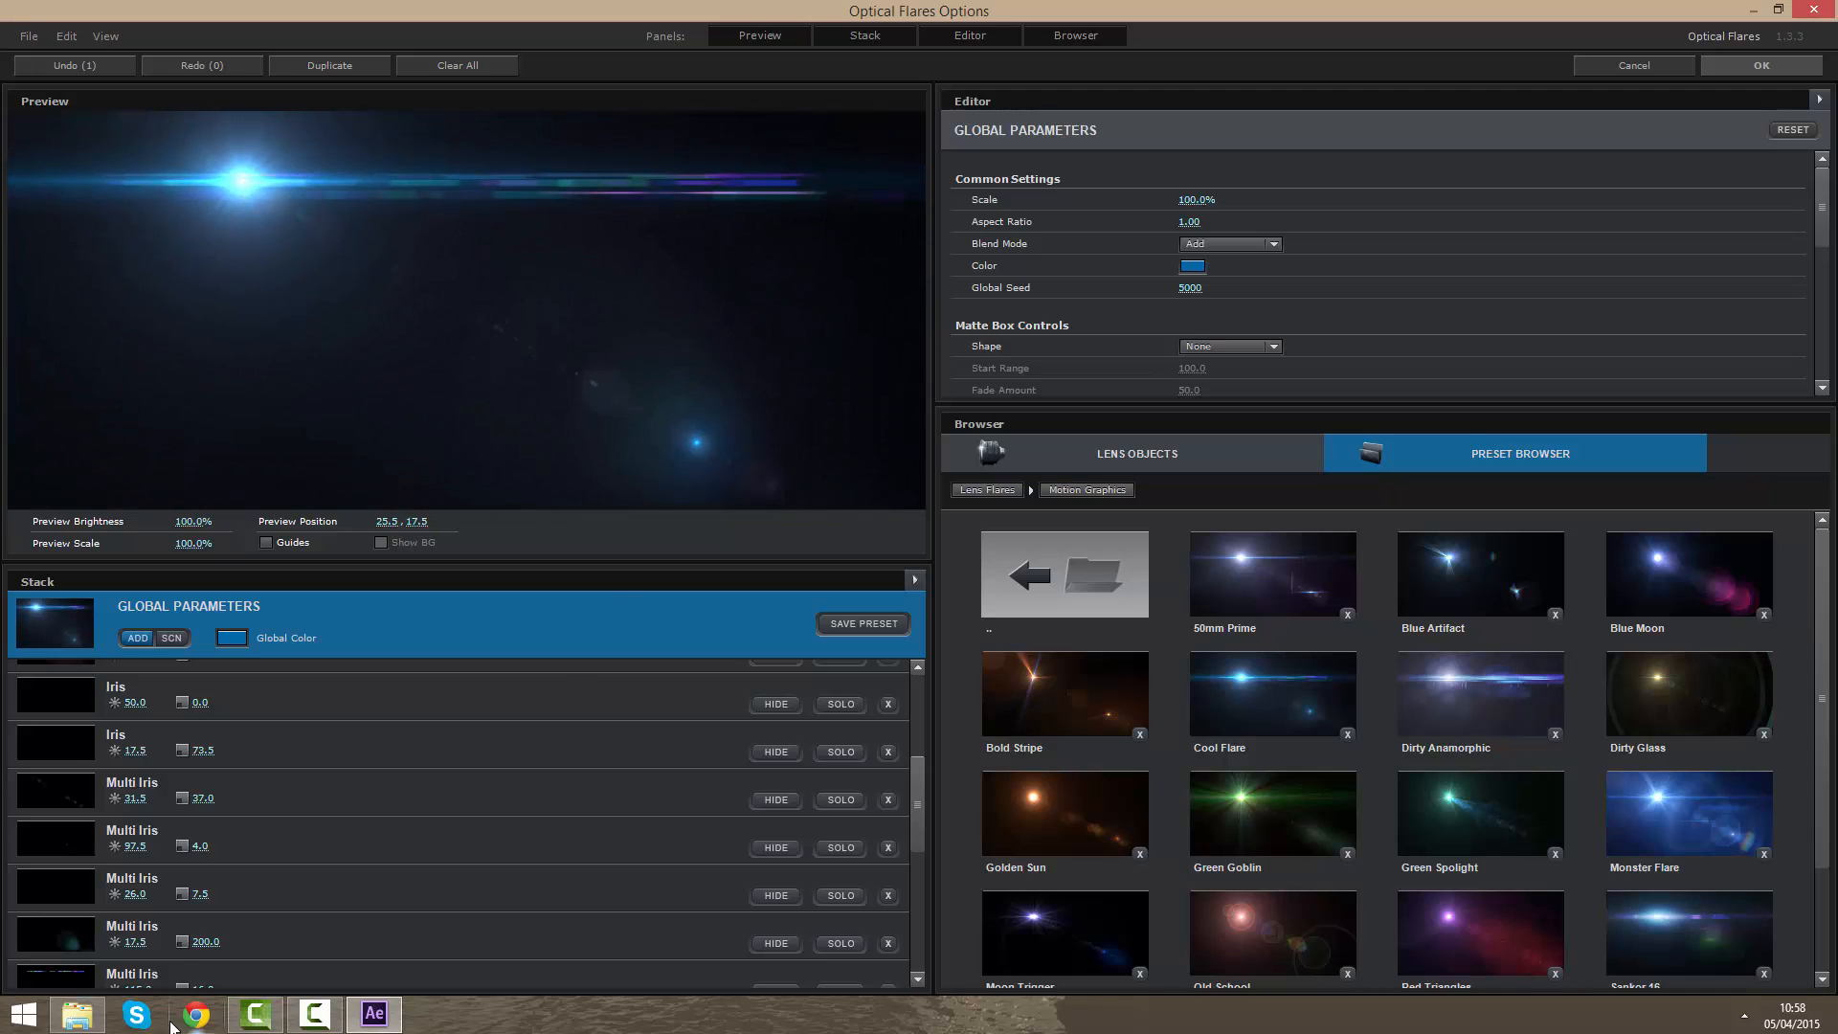
Step: Delete the Glow object with brightness 177.0 and scale 2.0 from the flare's stack
{"action": "scroll", "coordinate": [188, 935], "scroll_direction": "down", "scroll_amount": 4}
{"action": "scroll", "coordinate": [290, 749], "scroll_direction": "up", "scroll_amount": 5}
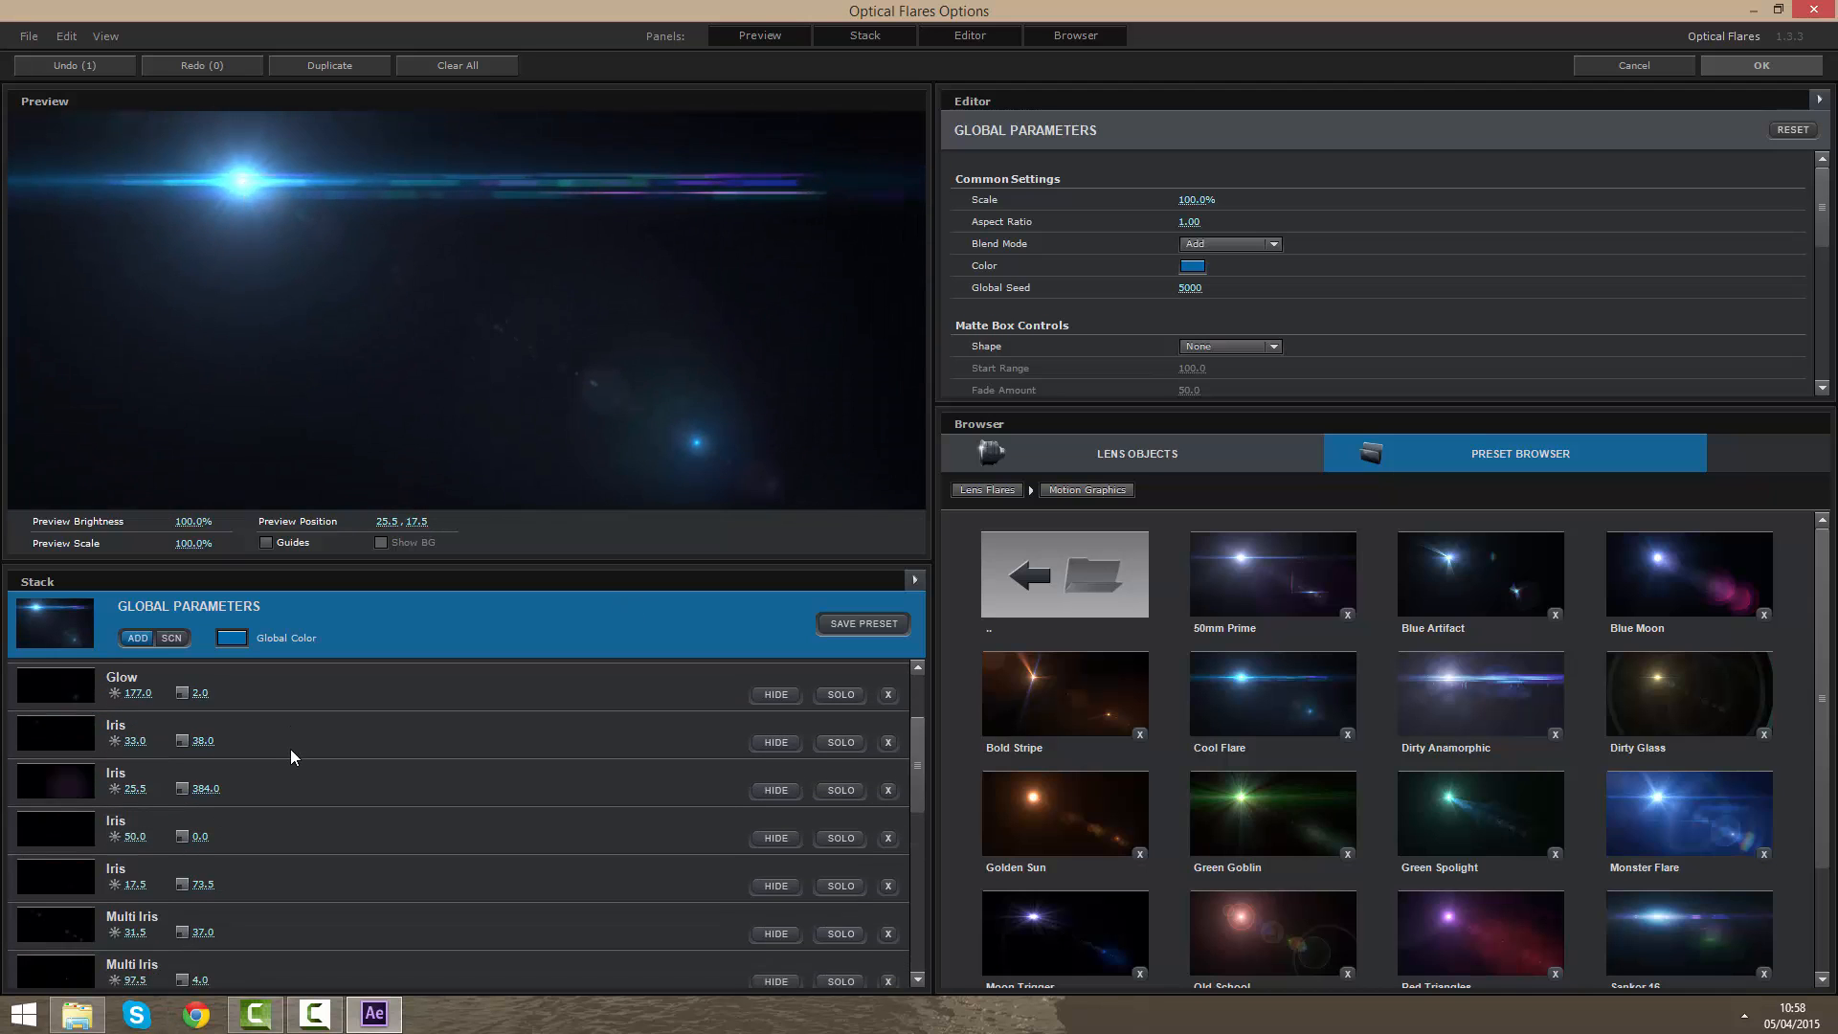
{"action": "left_click", "coordinate": [266, 824]}
{"action": "key", "text": "Delete"}
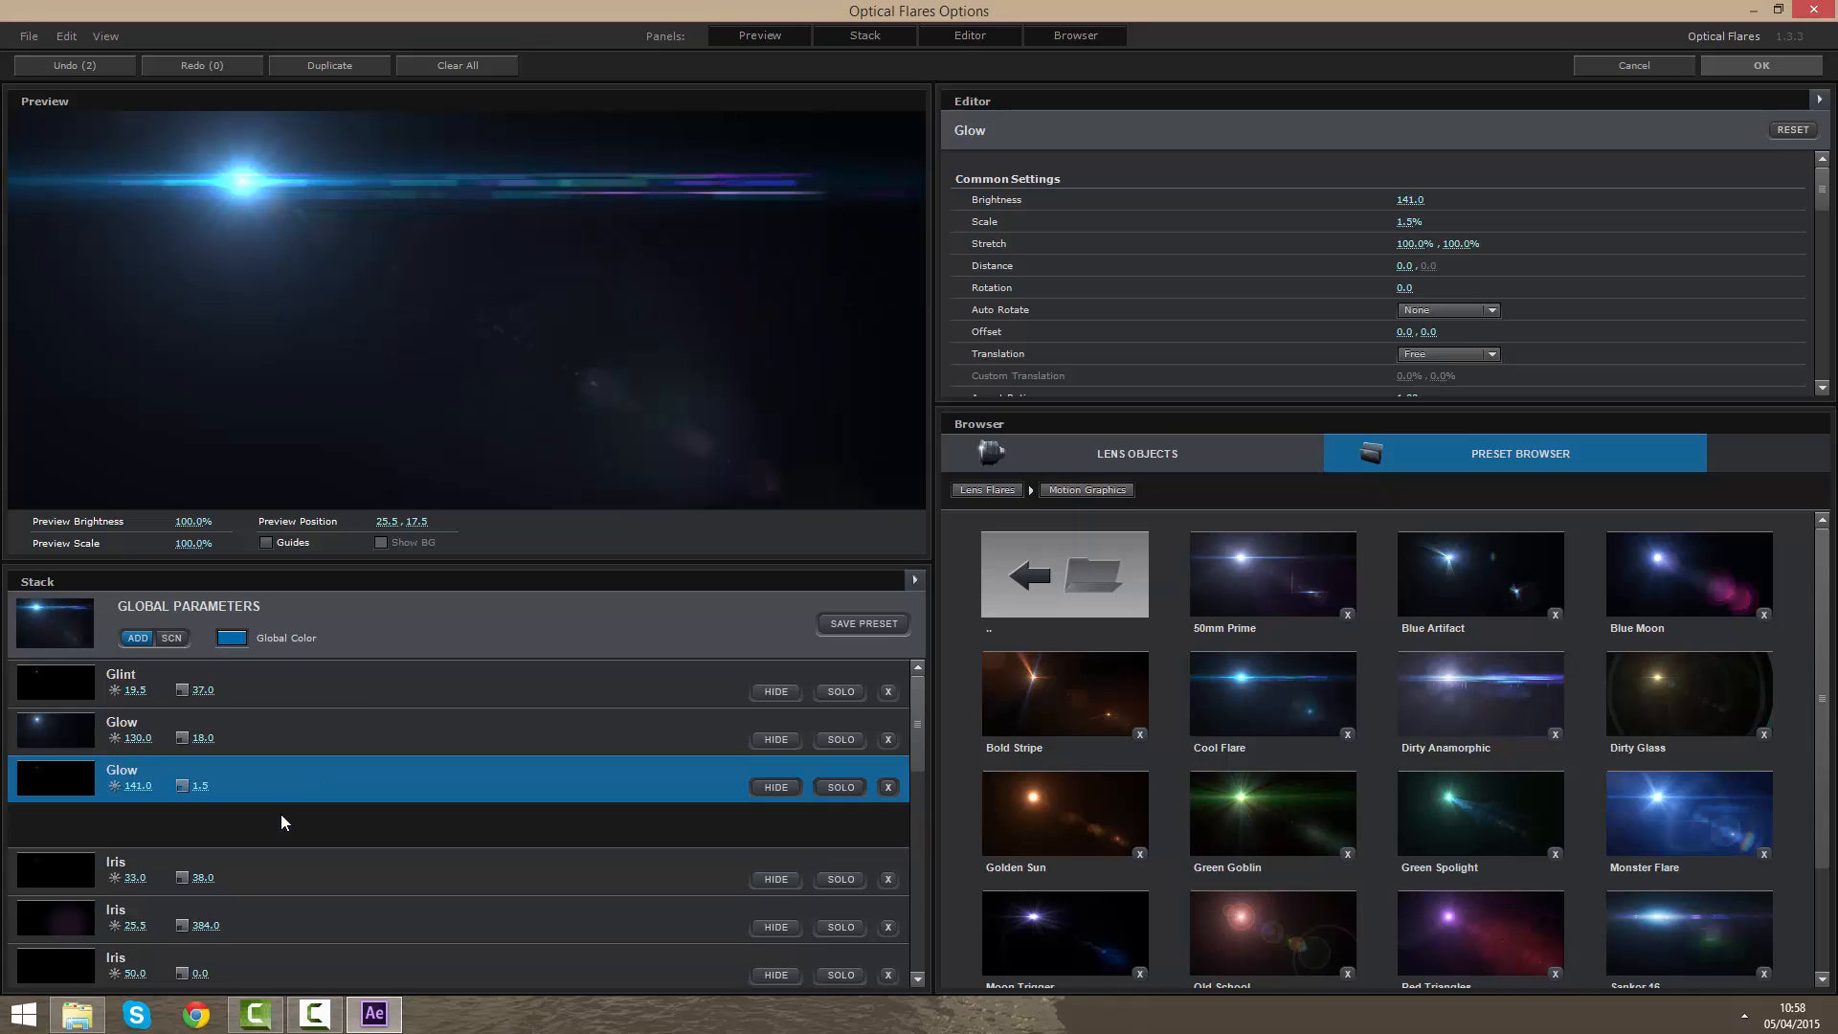
Step: Set the flare's global color to a soft gold, F0D25C
{"action": "scroll", "coordinate": [280, 807], "scroll_direction": "down", "scroll_amount": 5}
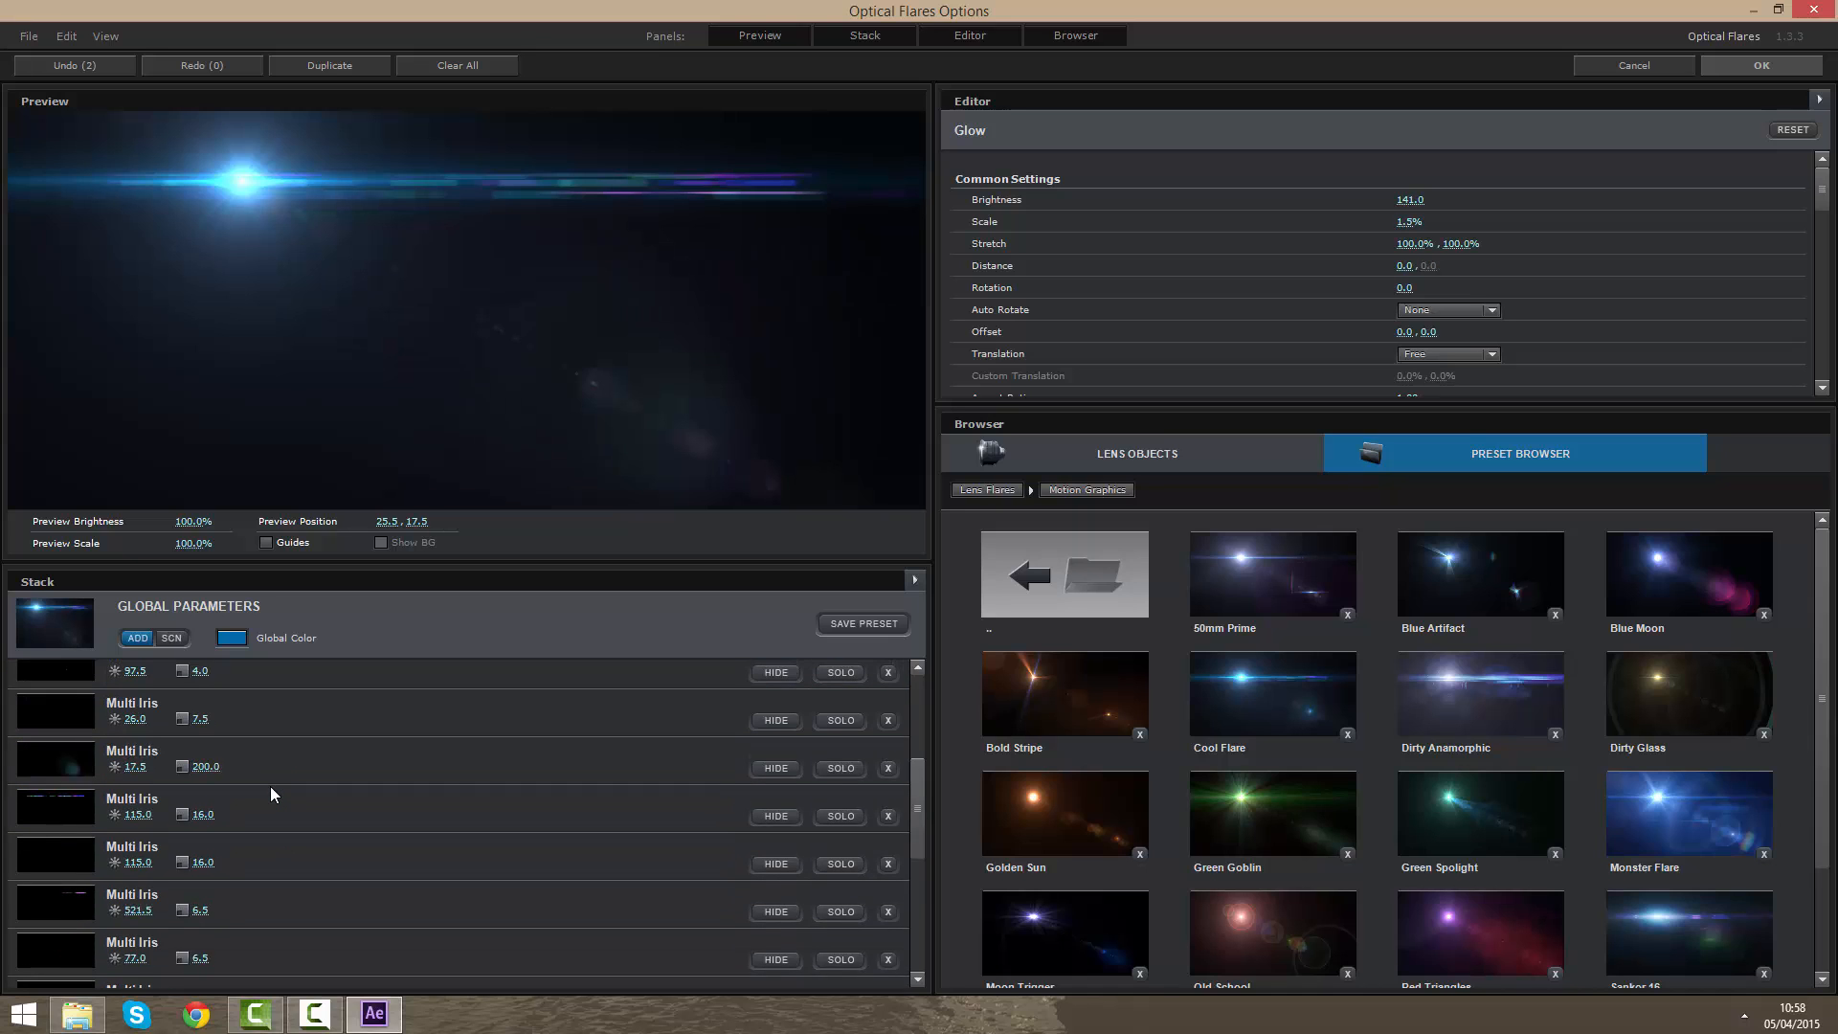
{"action": "left_click", "coordinate": [251, 813]}
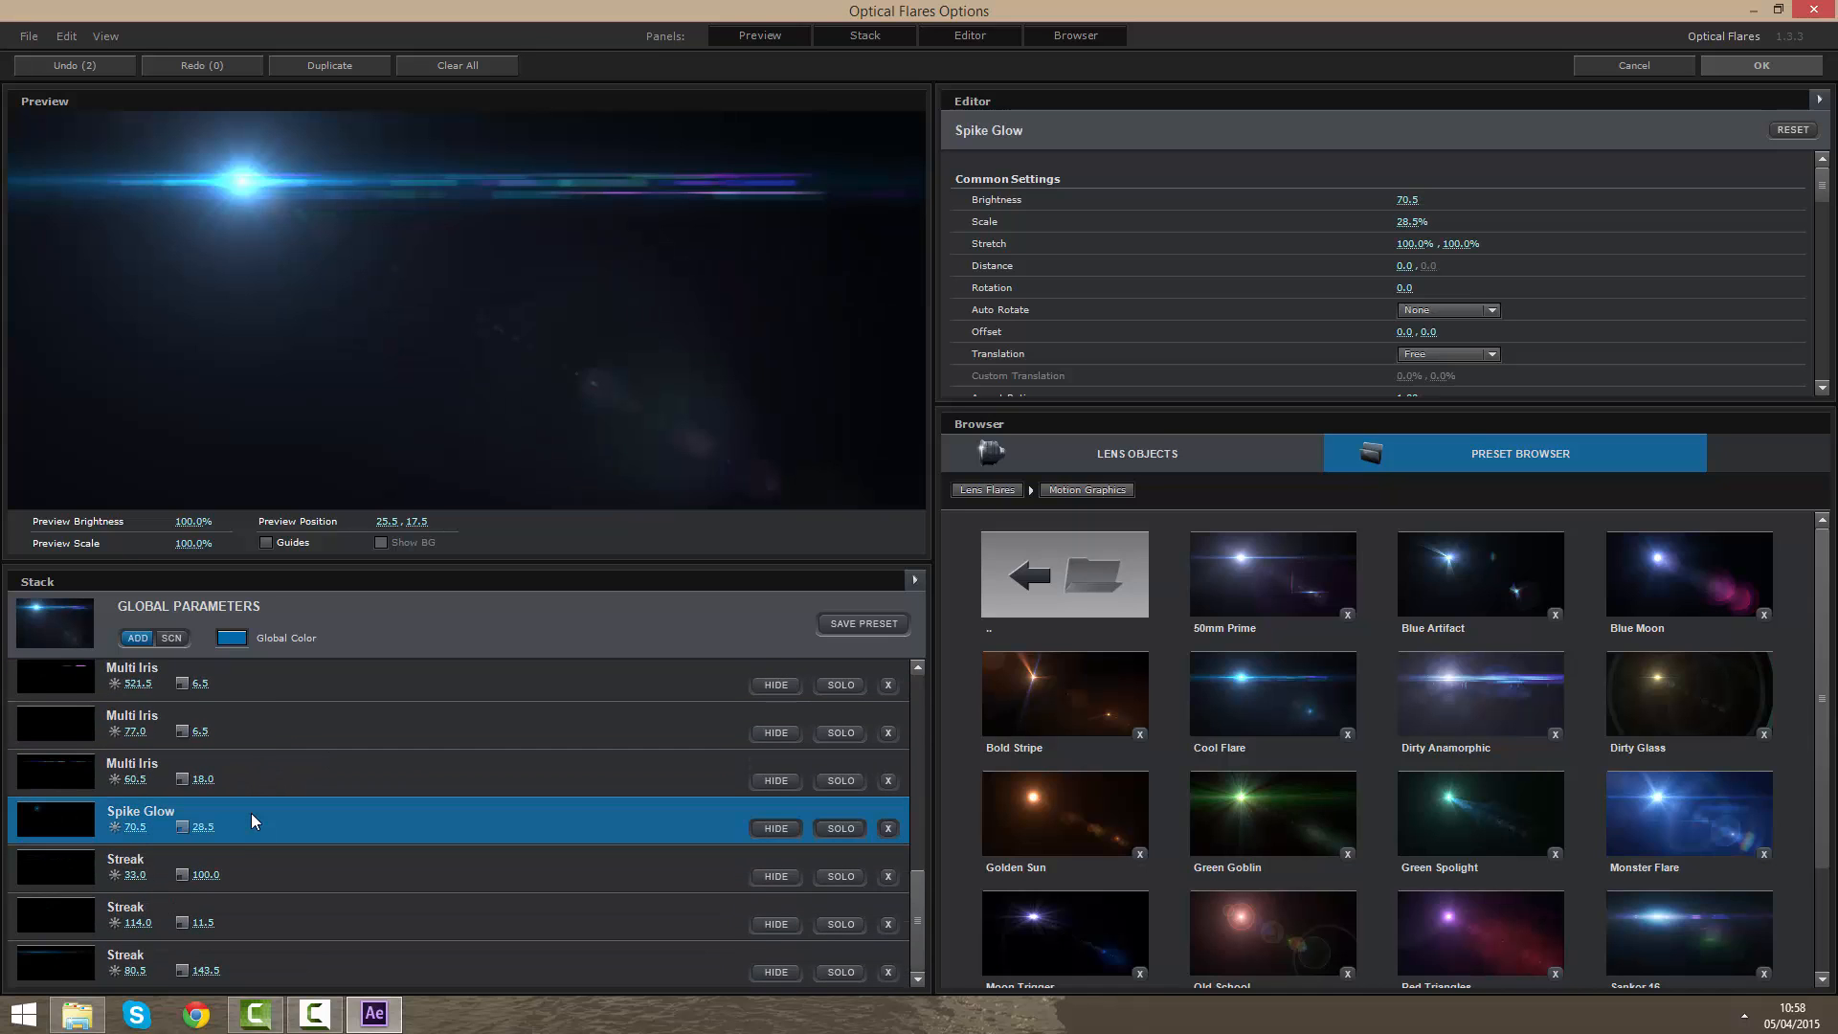
{"action": "scroll", "coordinate": [251, 813], "scroll_direction": "up", "scroll_amount": 5}
{"action": "left_click", "coordinate": [235, 641]}
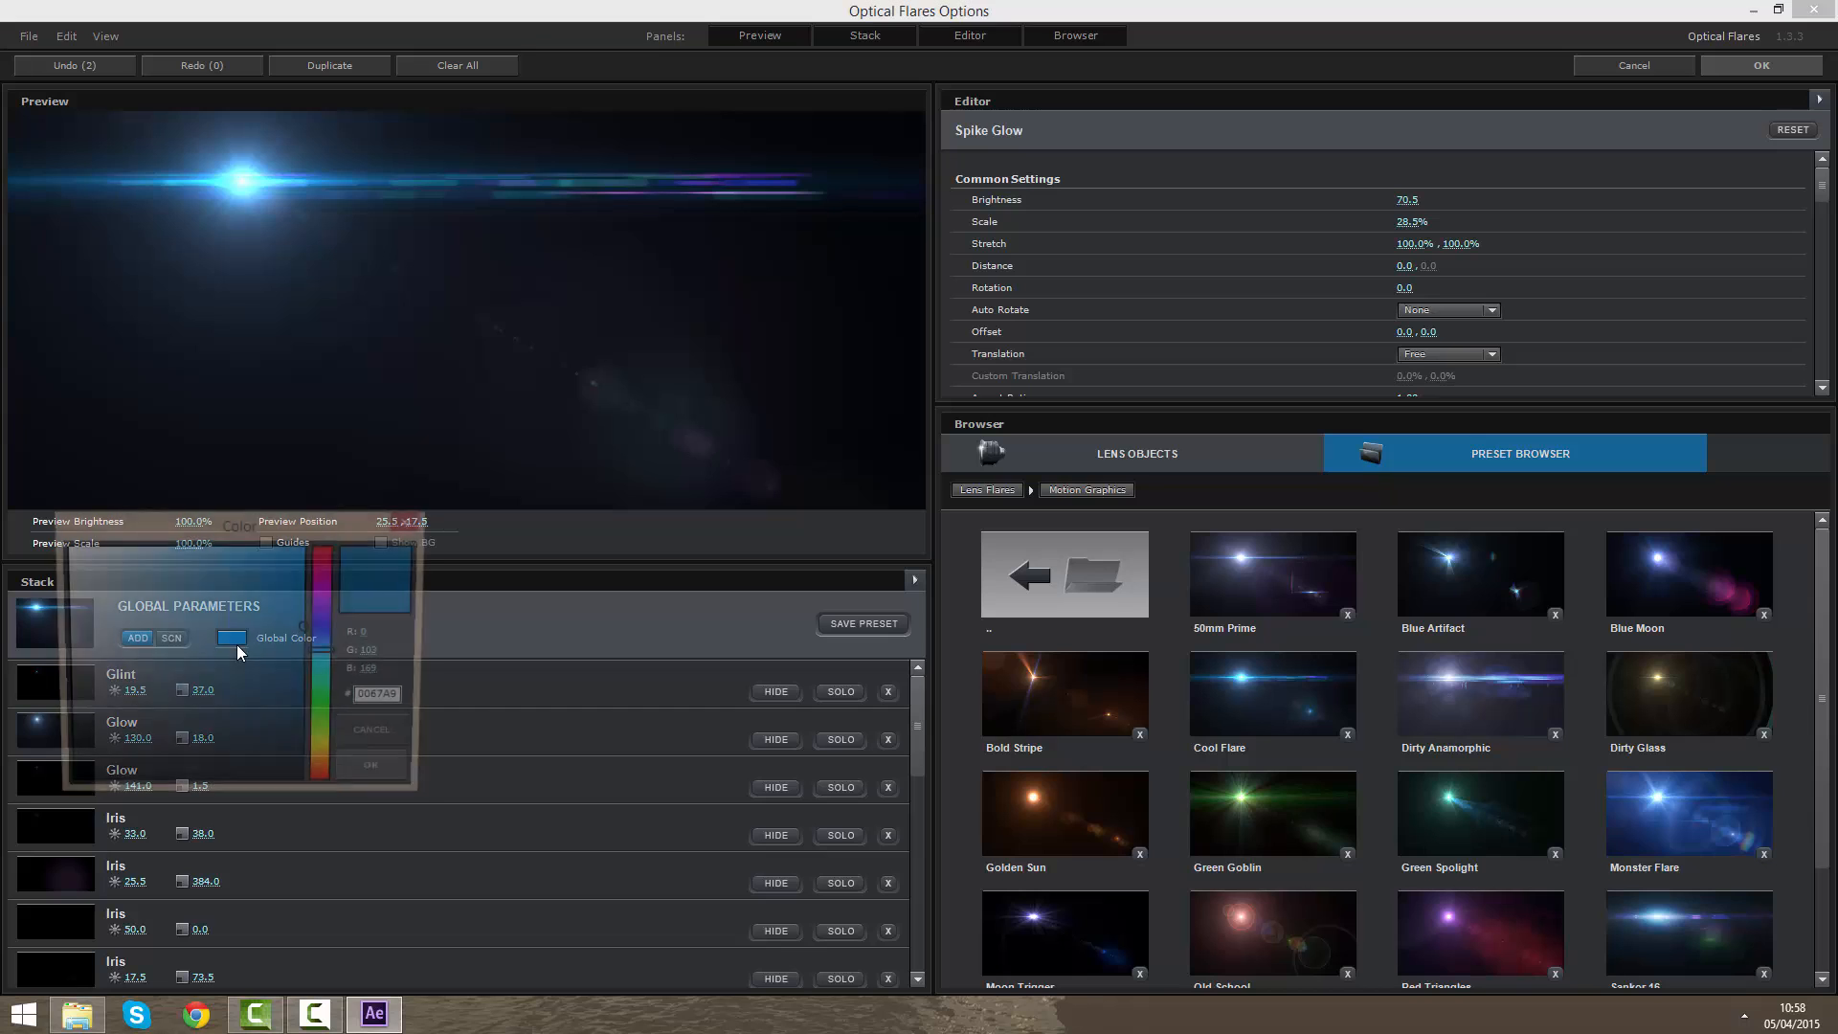
{"action": "left_click", "coordinate": [323, 753]}
{"action": "left_click_drag", "start_coordinate": [280, 622], "coordinate": [290, 546]}
{"action": "left_click", "coordinate": [329, 740]}
{"action": "left_click_drag", "start_coordinate": [330, 745], "coordinate": [330, 759]}
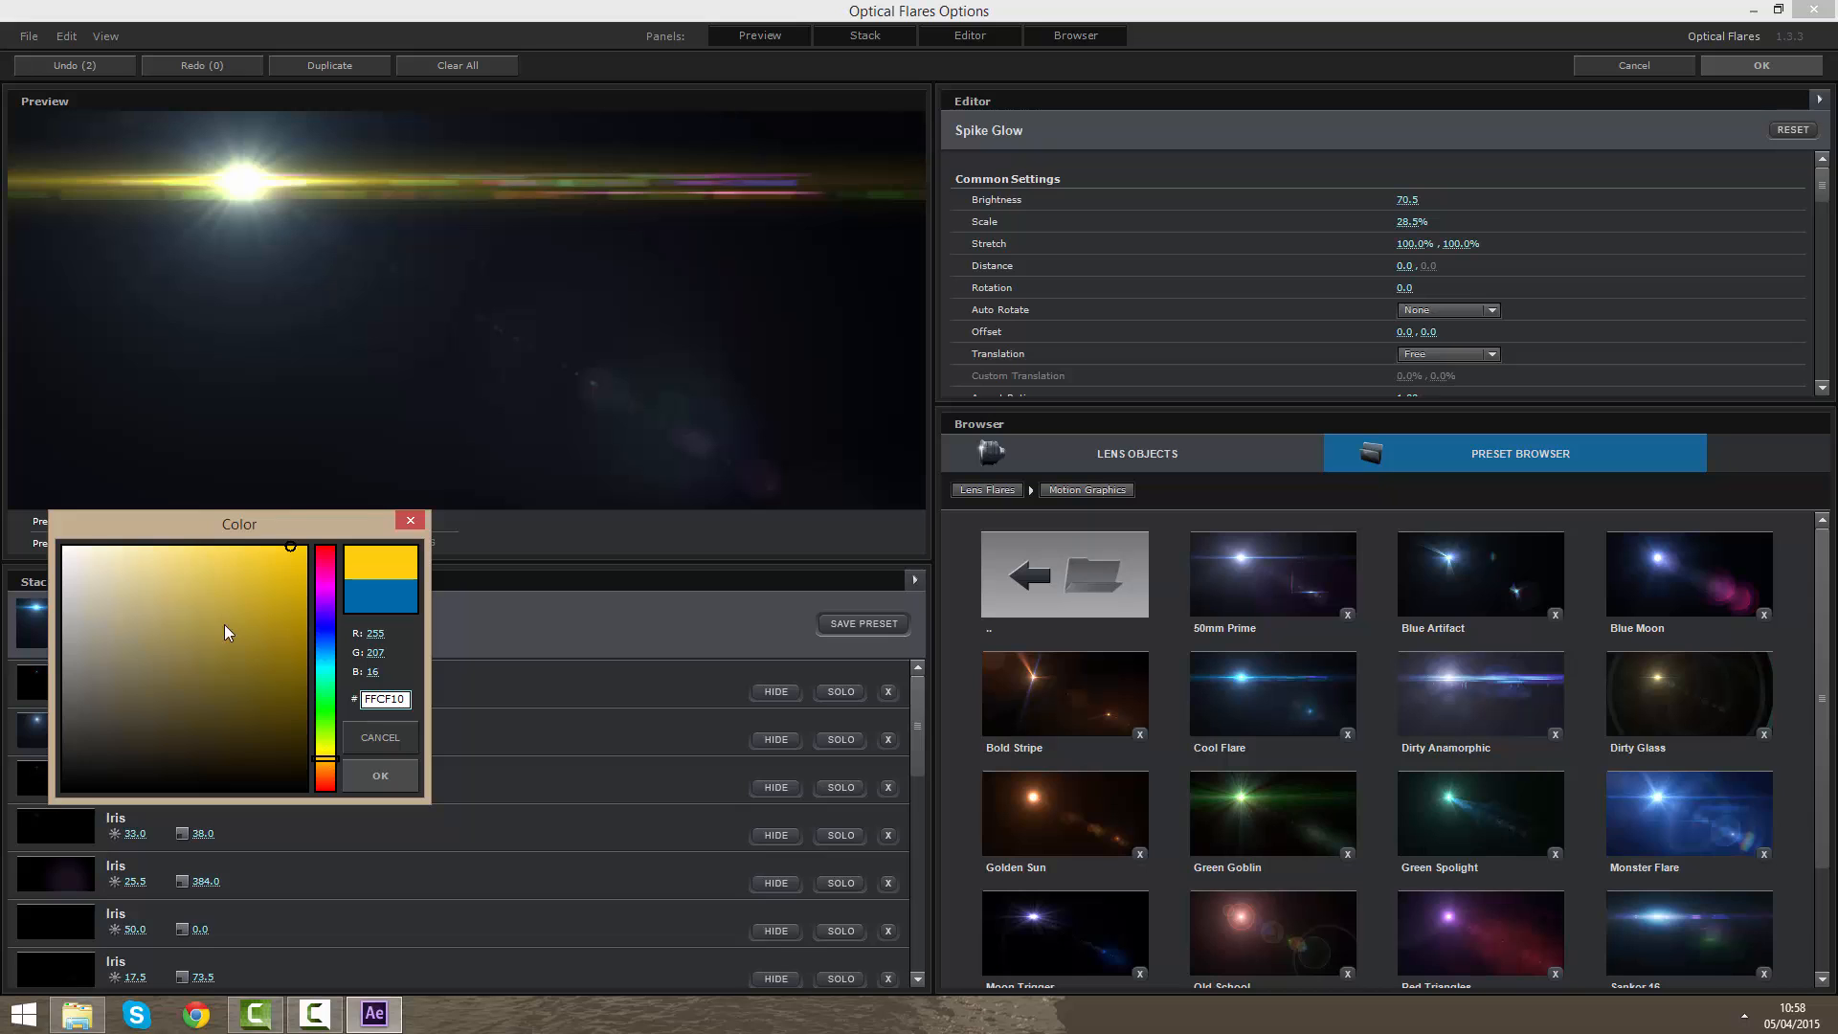
{"action": "left_click_drag", "start_coordinate": [128, 555], "coordinate": [212, 559]}
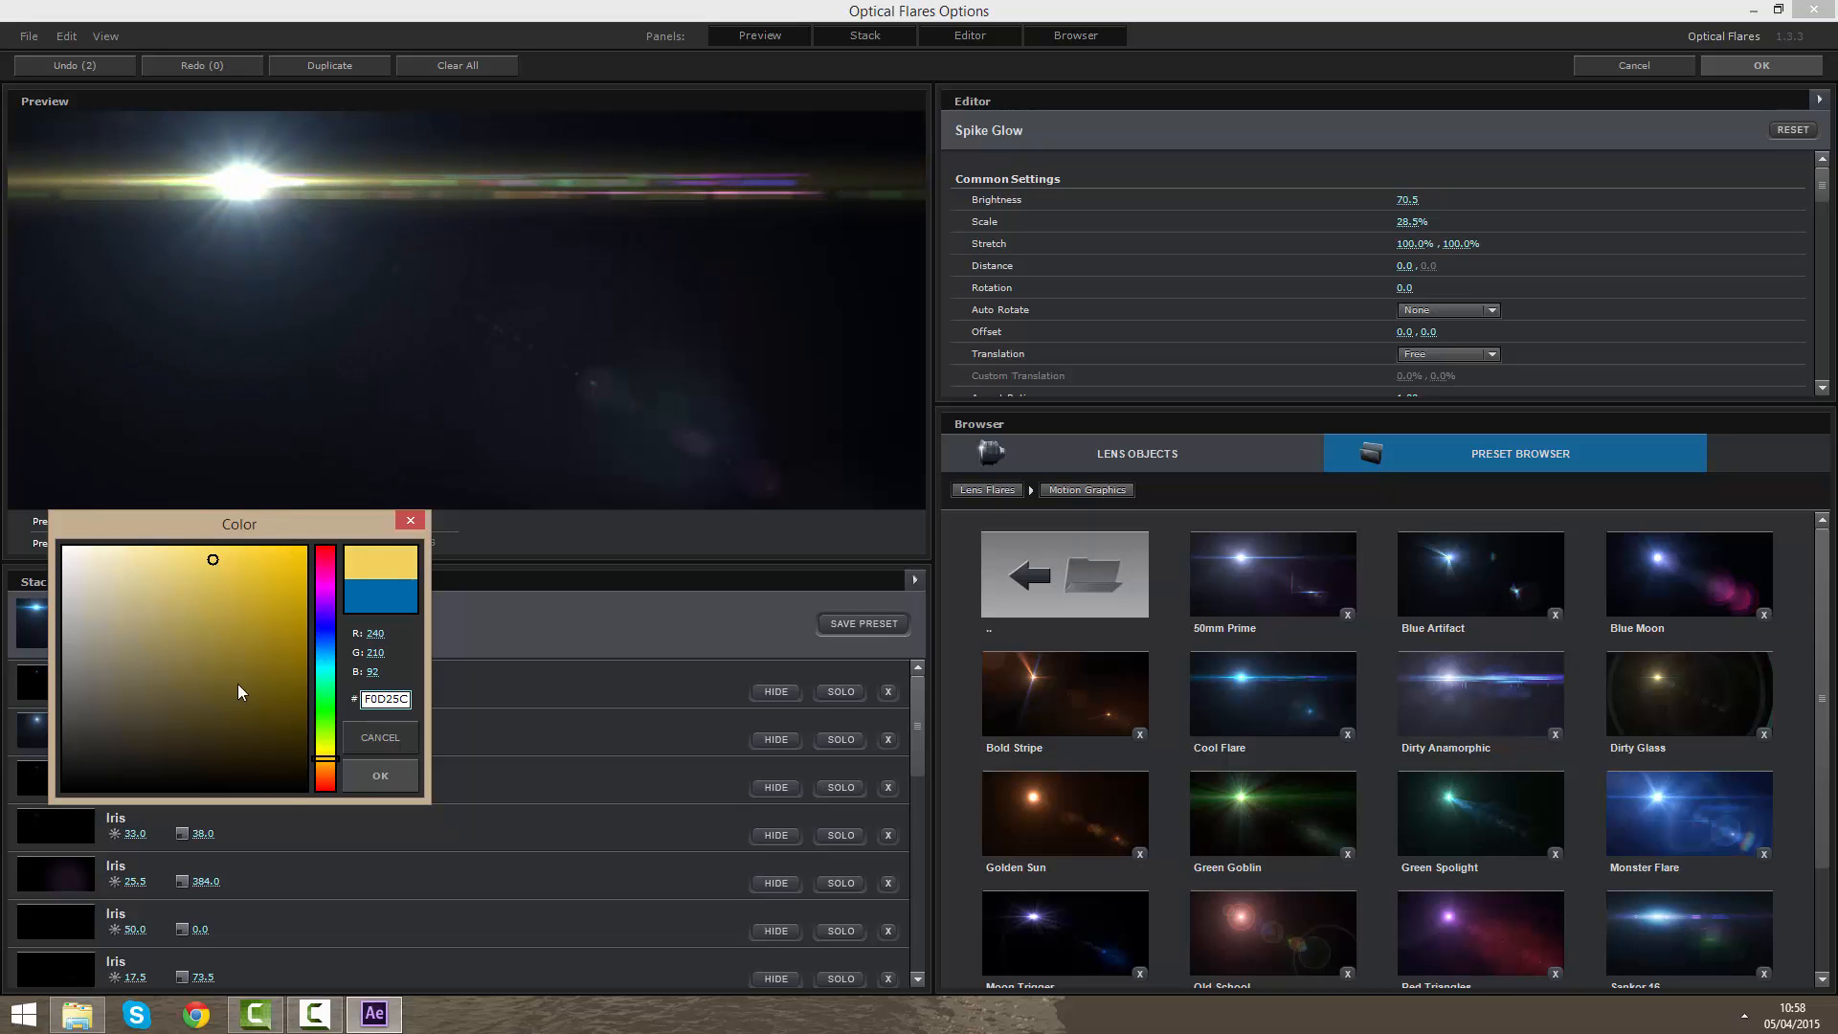
{"action": "left_click", "coordinate": [354, 772]}
Step: Change Color 1 of the Multi Iris with brightness 521.5 to a saturated orange
{"action": "scroll", "coordinate": [316, 790], "scroll_direction": "down", "scroll_amount": 5}
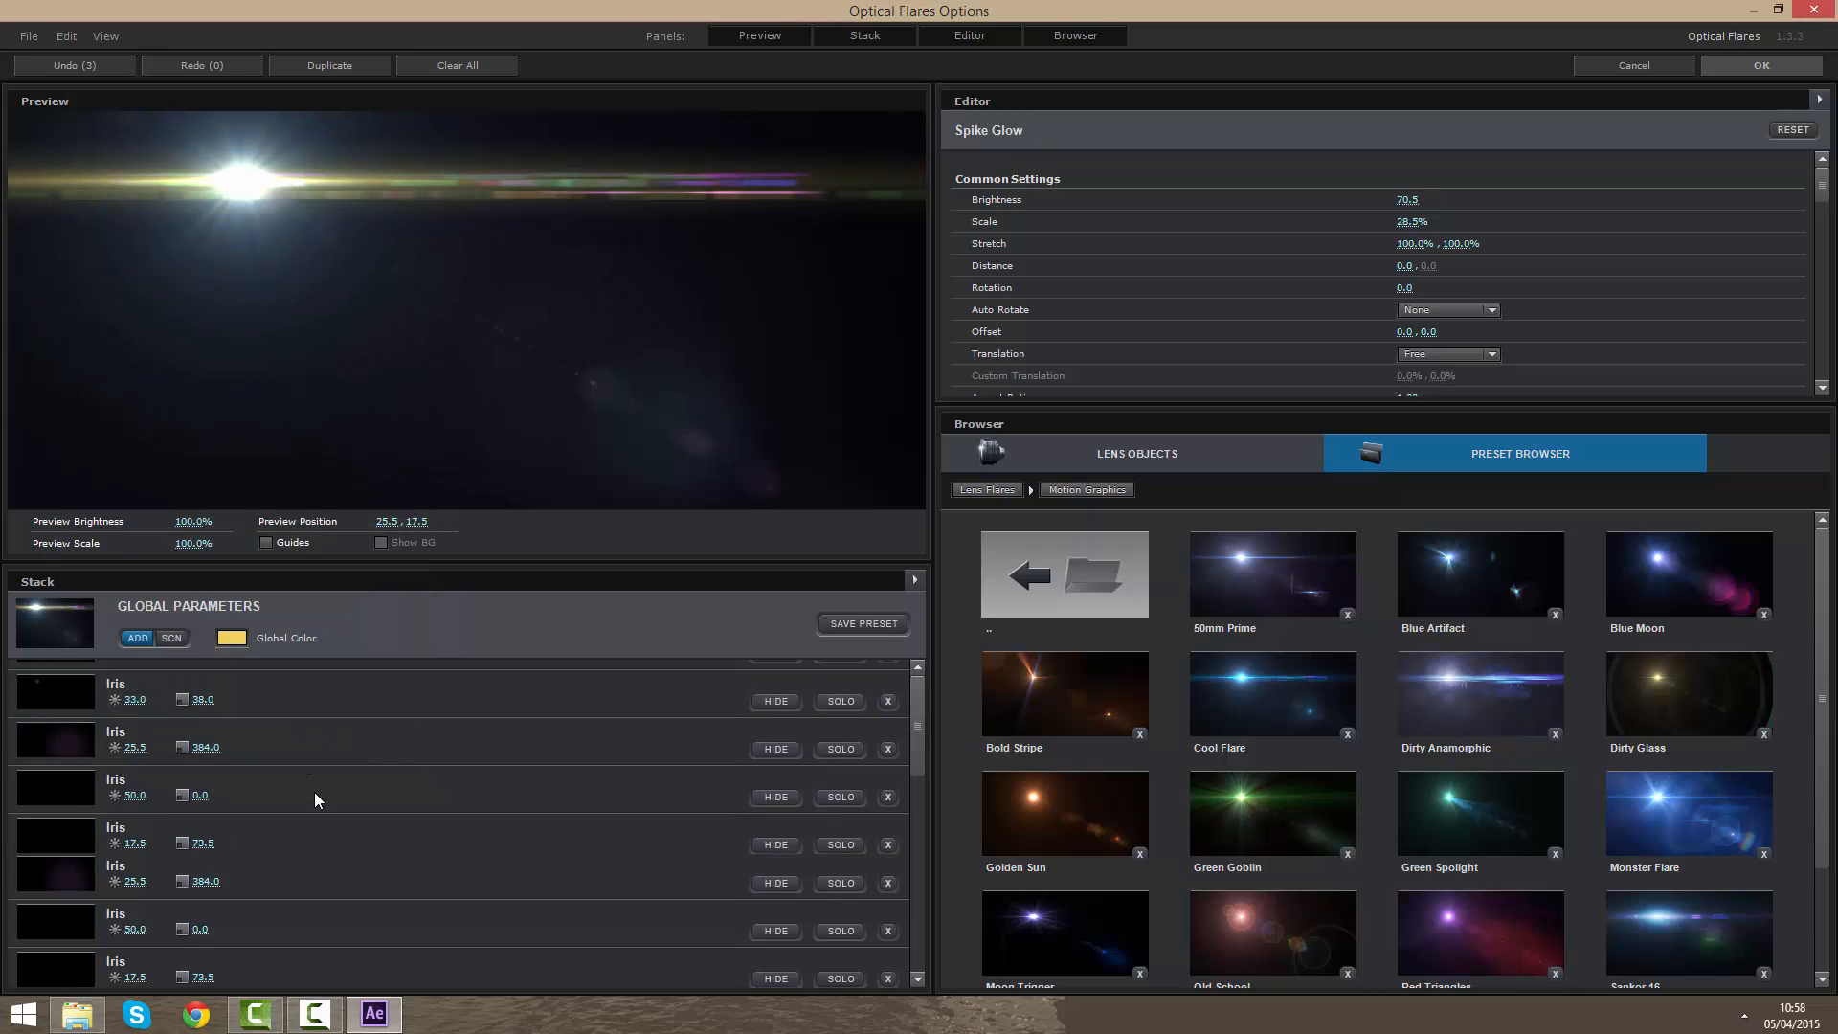
{"action": "left_click", "coordinate": [364, 682]}
{"action": "scroll", "coordinate": [1413, 287], "scroll_direction": "down", "scroll_amount": 6}
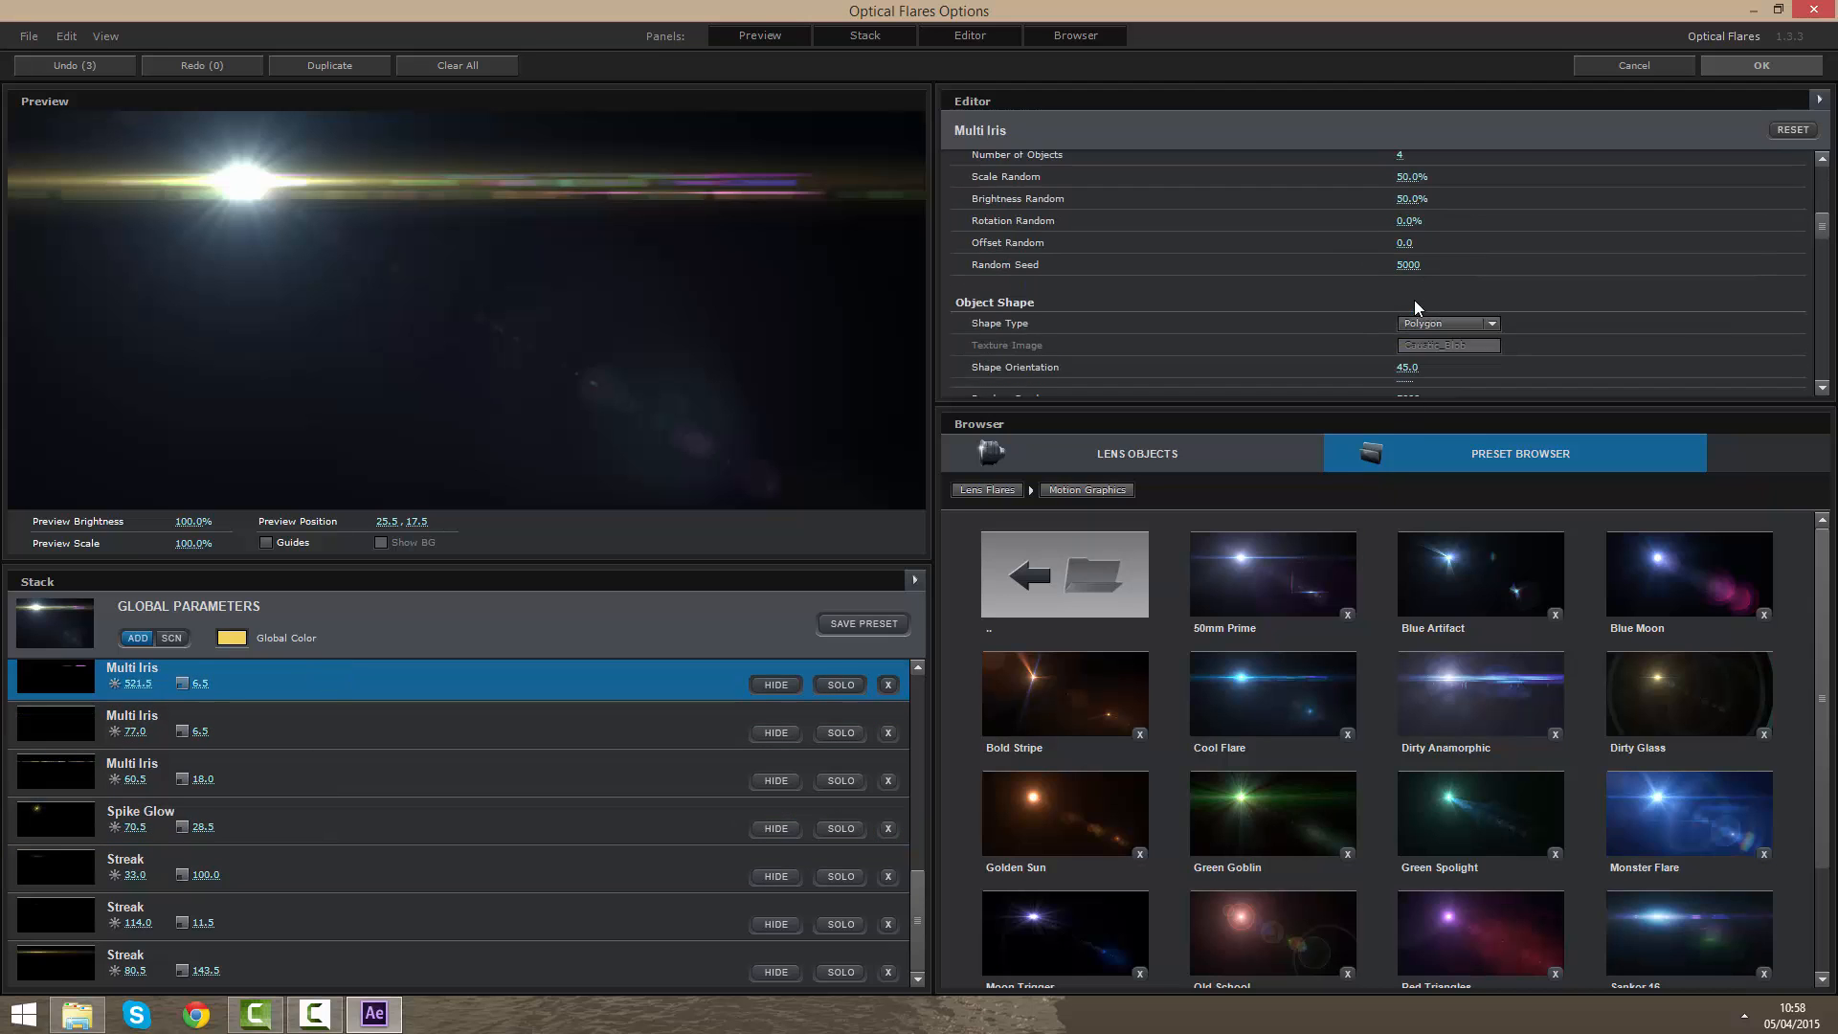
{"action": "left_click", "coordinate": [1410, 211]}
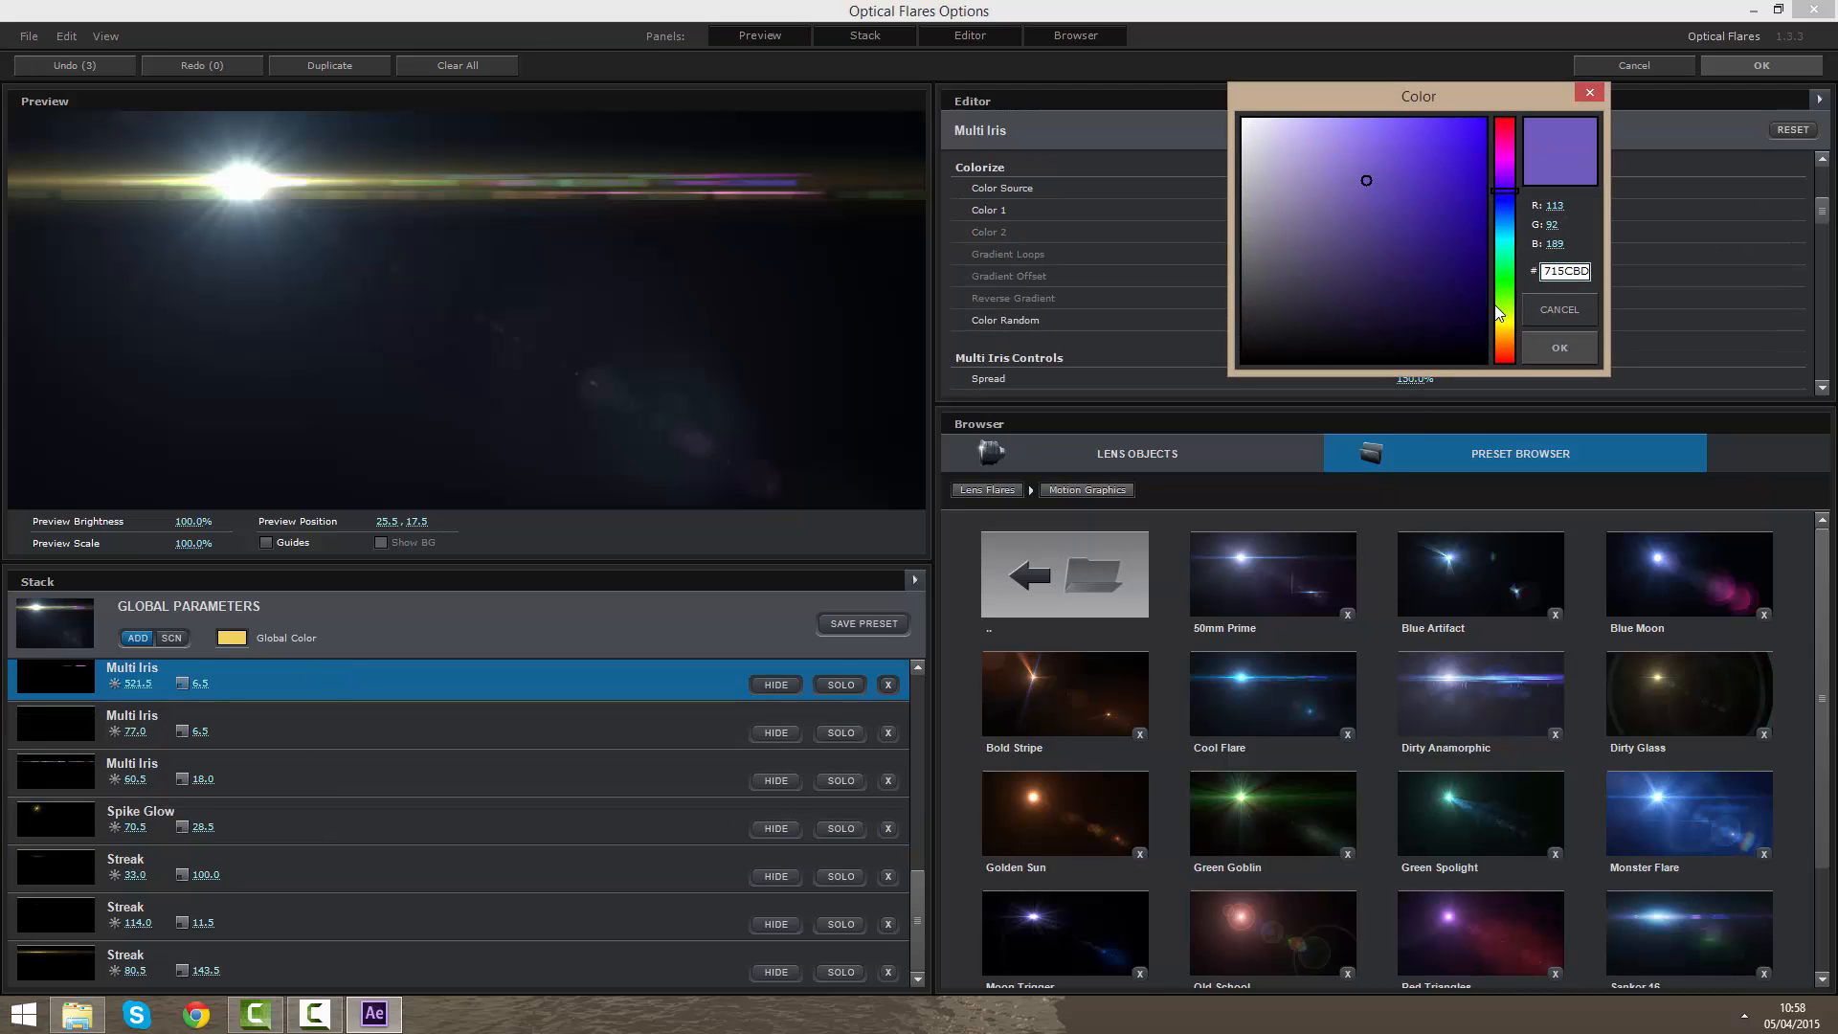
{"action": "left_click", "coordinate": [1503, 329]}
{"action": "left_click_drag", "start_coordinate": [1419, 134], "coordinate": [1481, 108]}
{"action": "left_click_drag", "start_coordinate": [1504, 328], "coordinate": [1506, 338]}
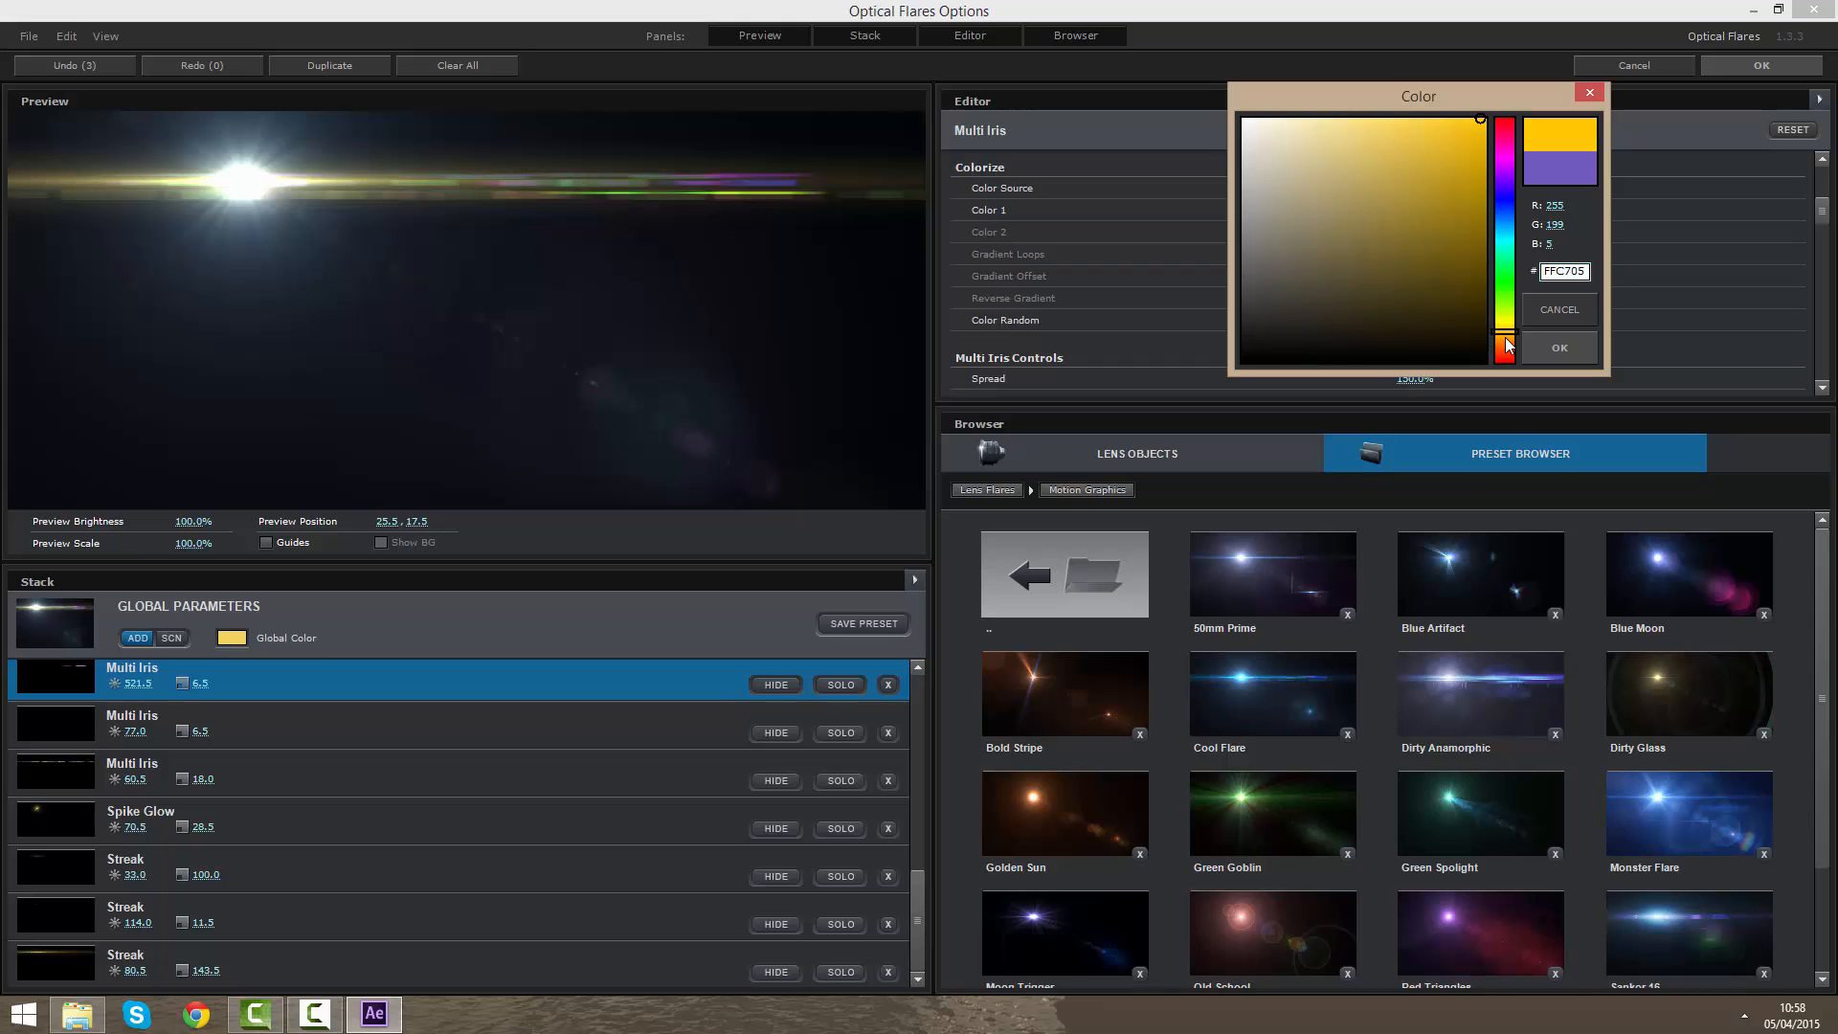
{"action": "left_click", "coordinate": [1588, 354]}
Step: Change Color 1 of the Glow with brightness 130.0 to a salmon red by shifting only its hue
{"action": "scroll", "coordinate": [460, 766], "scroll_direction": "up", "scroll_amount": 5}
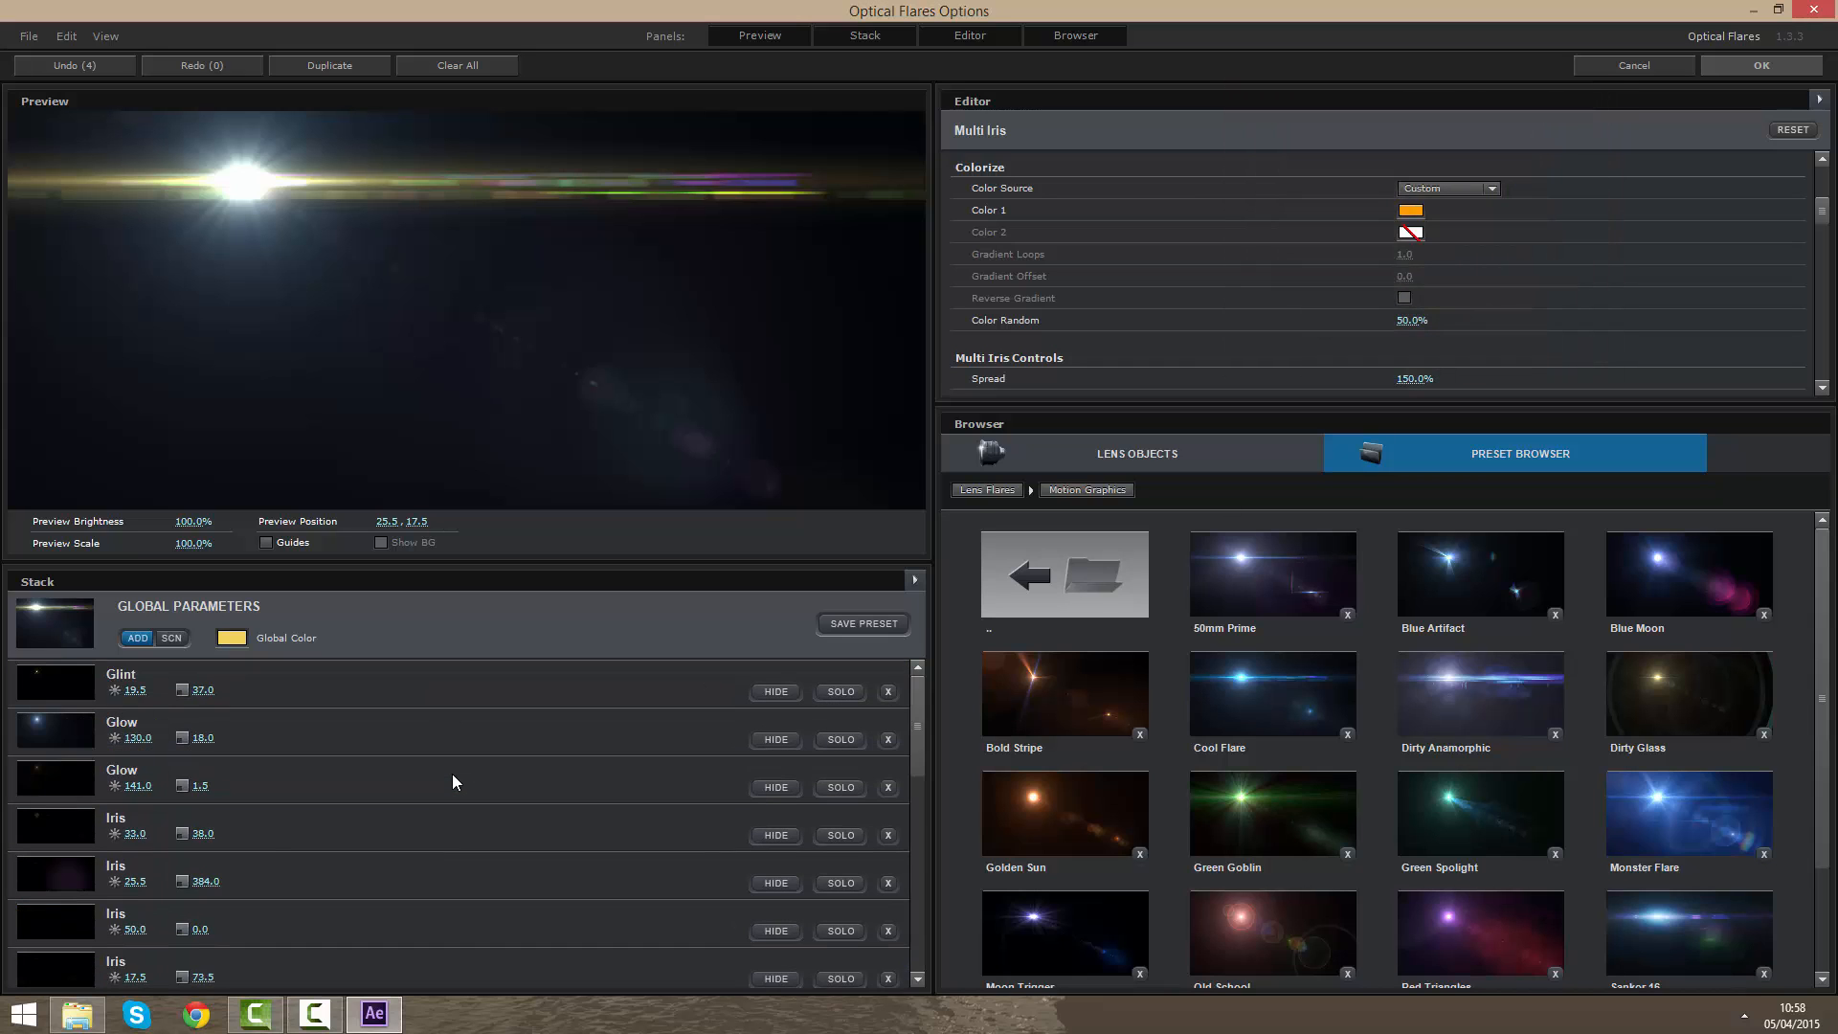
{"action": "scroll", "coordinate": [454, 781], "scroll_direction": "down", "scroll_amount": 3}
{"action": "scroll", "coordinate": [454, 781], "scroll_direction": "up", "scroll_amount": 3}
{"action": "left_click", "coordinate": [427, 749]}
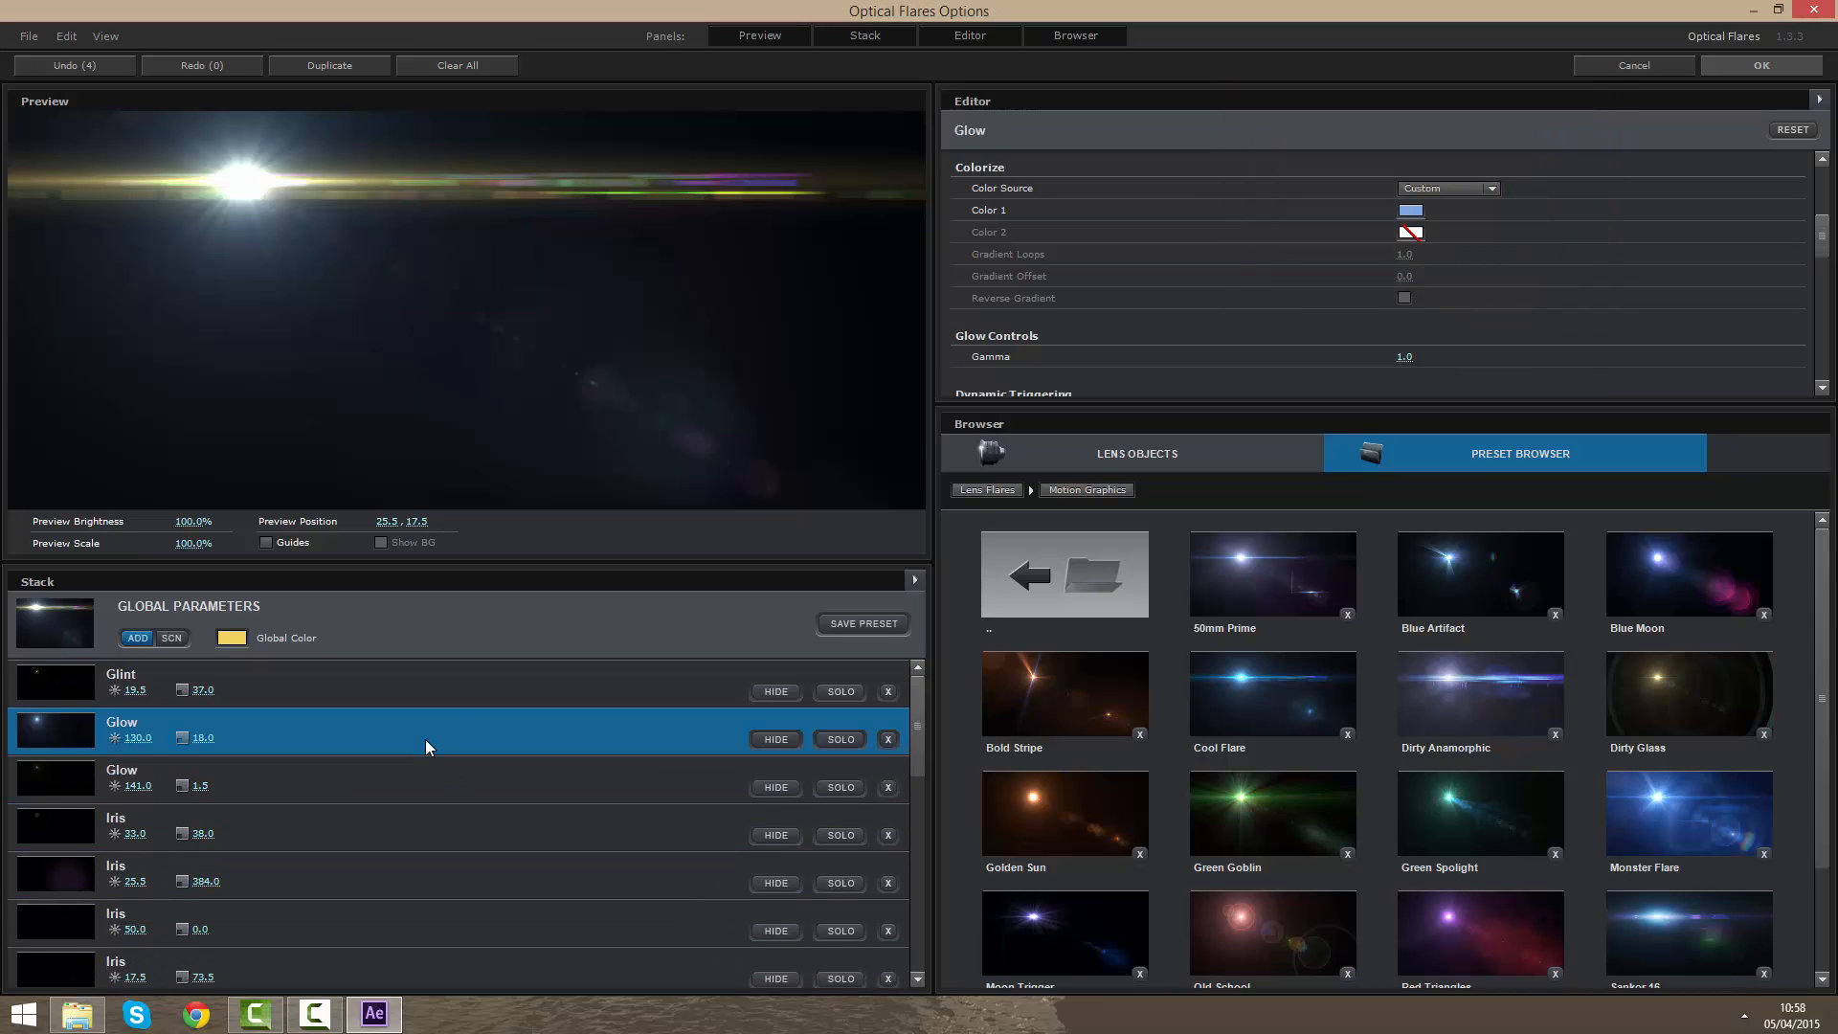
{"action": "left_click", "coordinate": [1417, 213]}
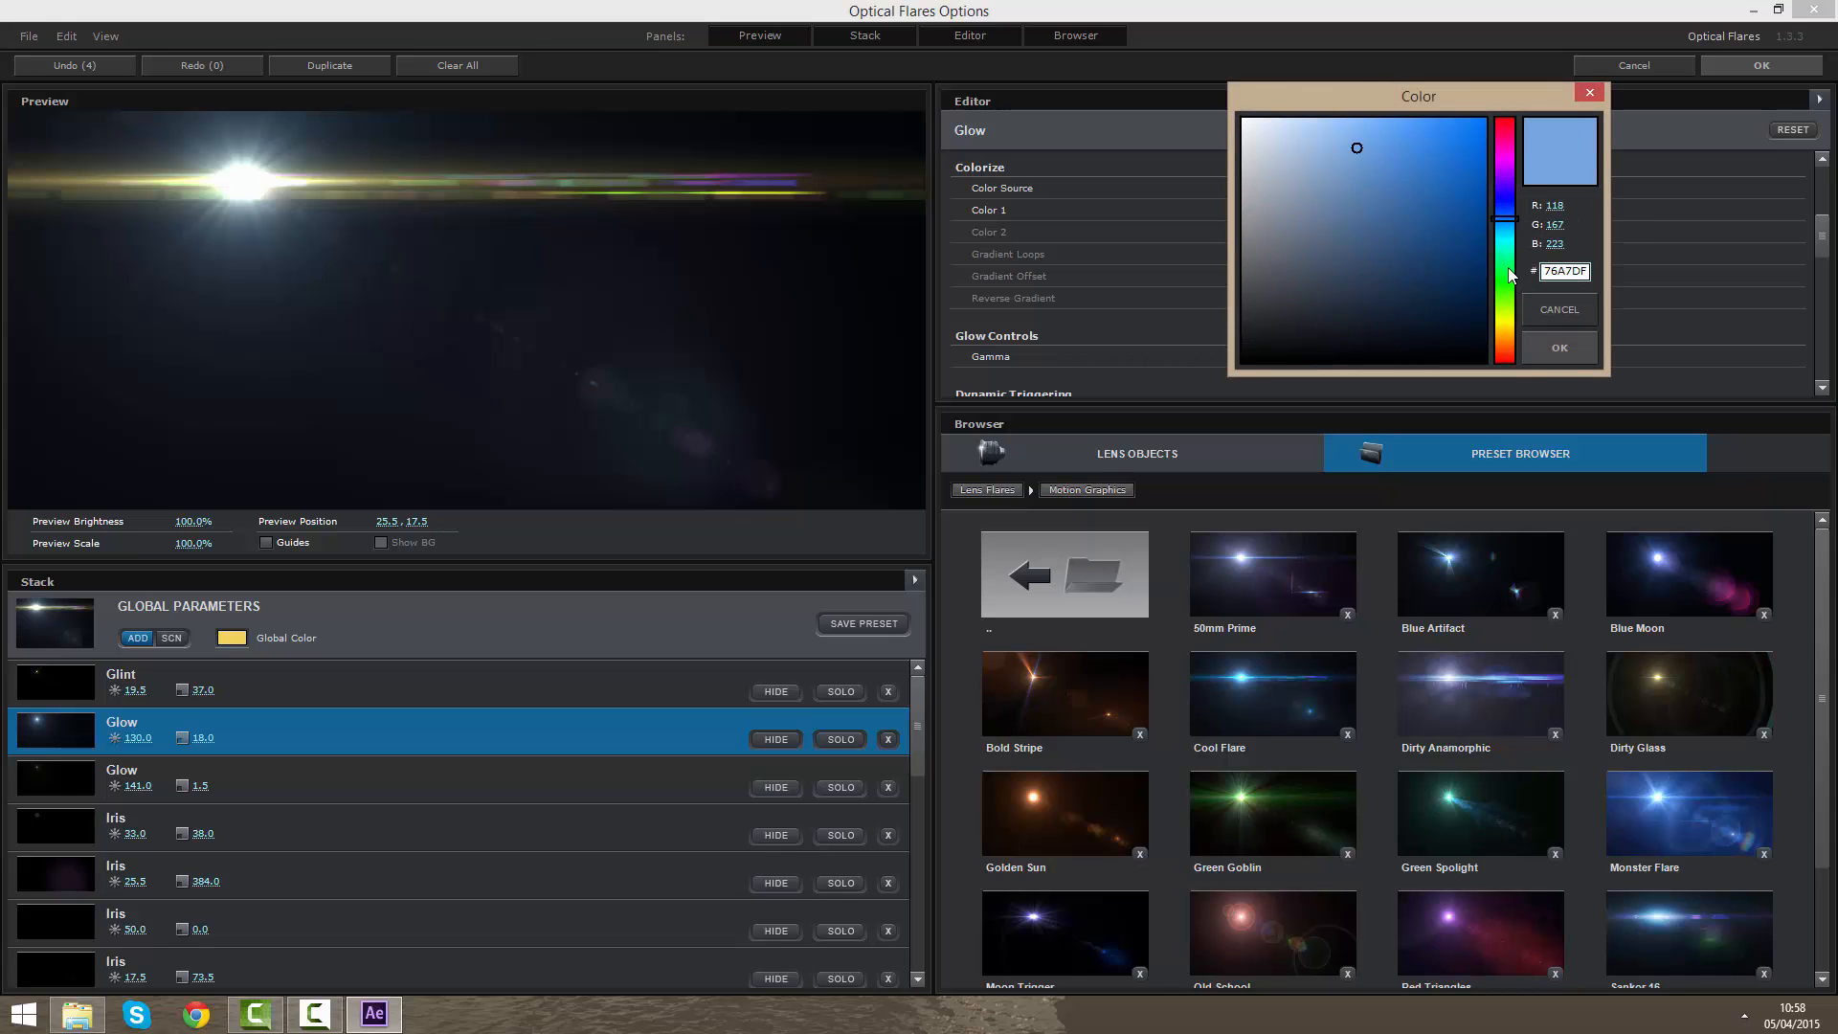
{"action": "left_click_drag", "start_coordinate": [1508, 269], "coordinate": [1505, 358]}
{"action": "left_click", "coordinate": [1559, 349]}
Step: Find the first Multi Iris with brightness 115.0 and scale 16.0 in the stack and change its Color 1 to saturated orange
{"action": "scroll", "coordinate": [345, 877], "scroll_direction": "down", "scroll_amount": 3}
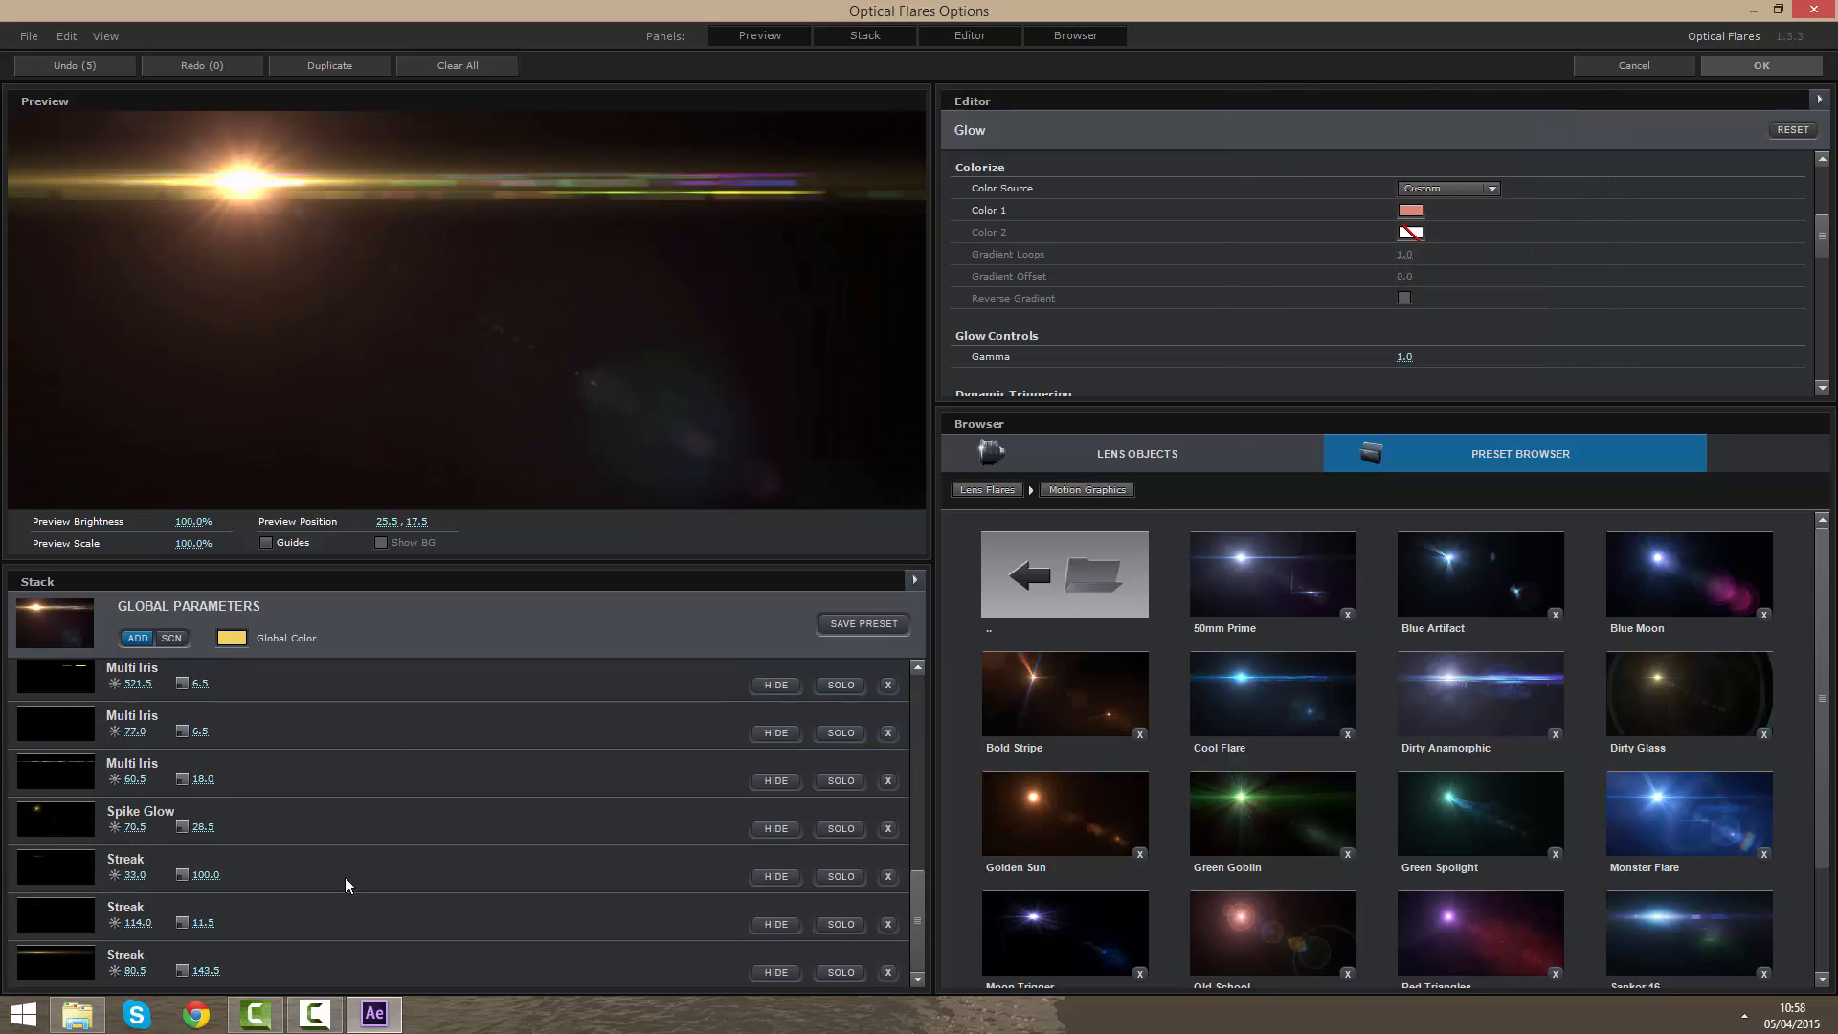
{"action": "left_click", "coordinate": [283, 804]}
{"action": "scroll", "coordinate": [274, 814], "scroll_direction": "up", "scroll_amount": 5}
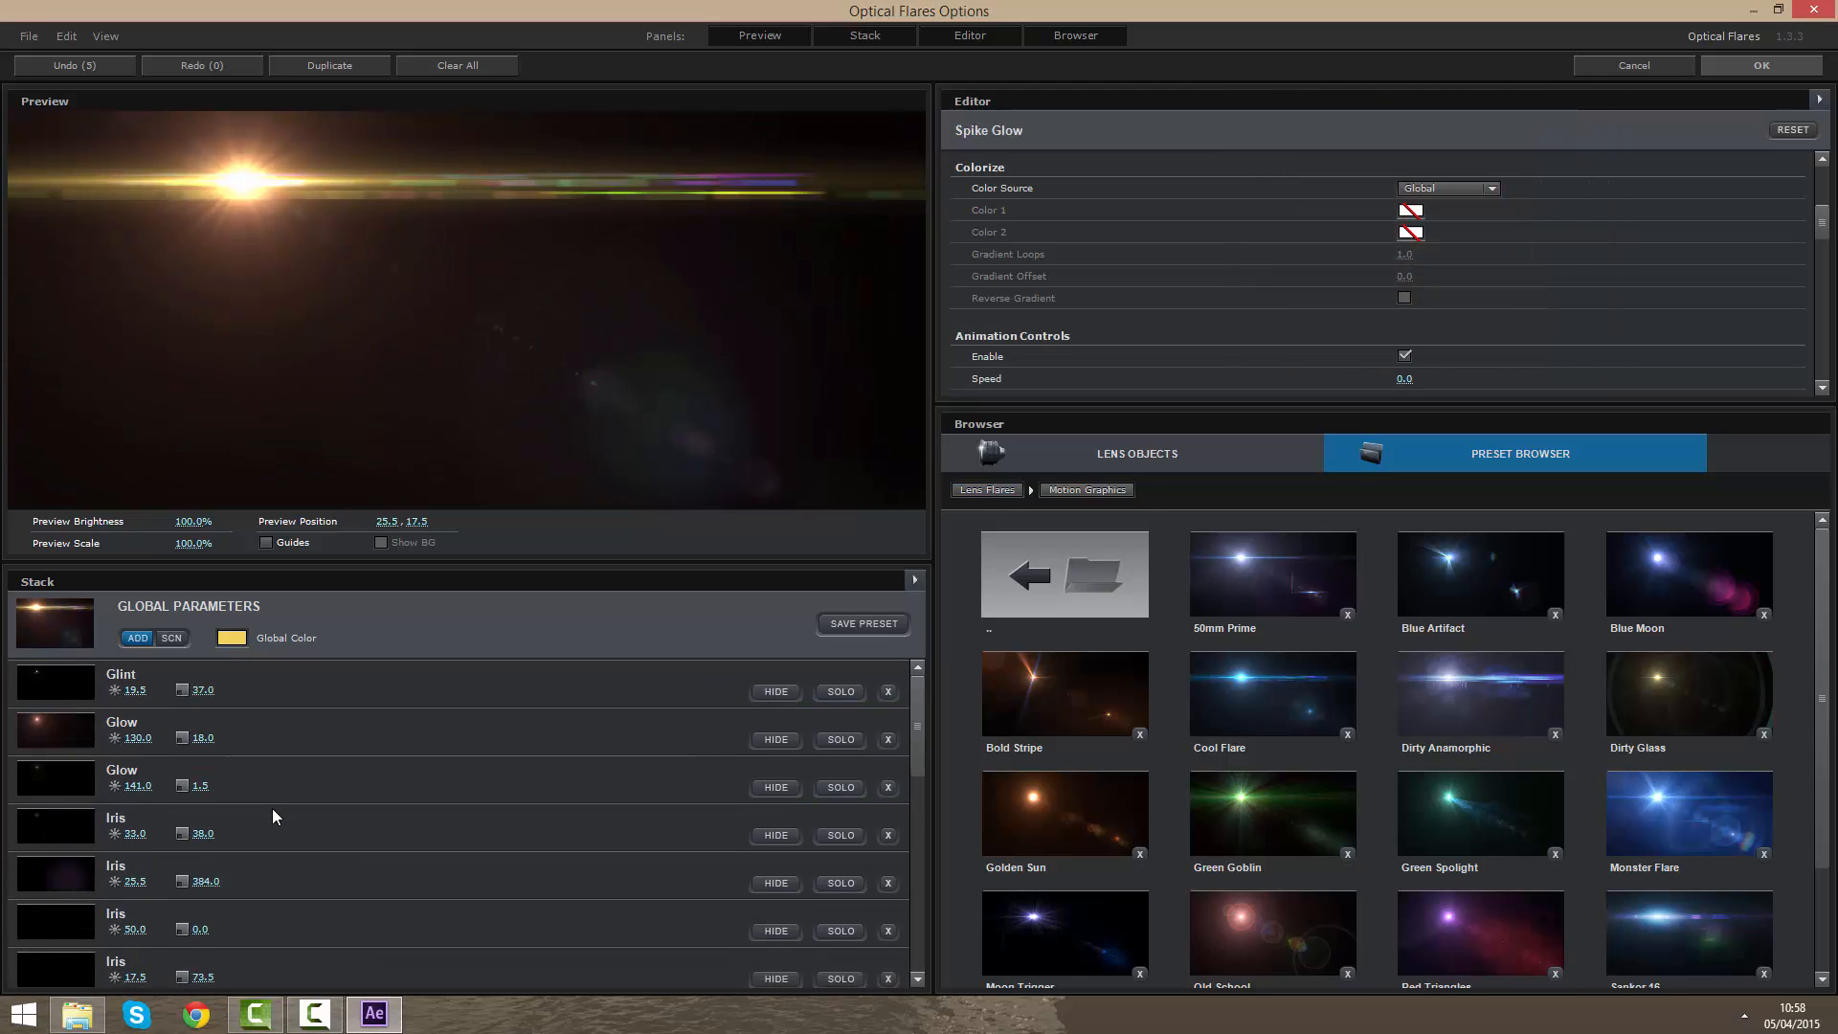
{"action": "left_click", "coordinate": [278, 871]}
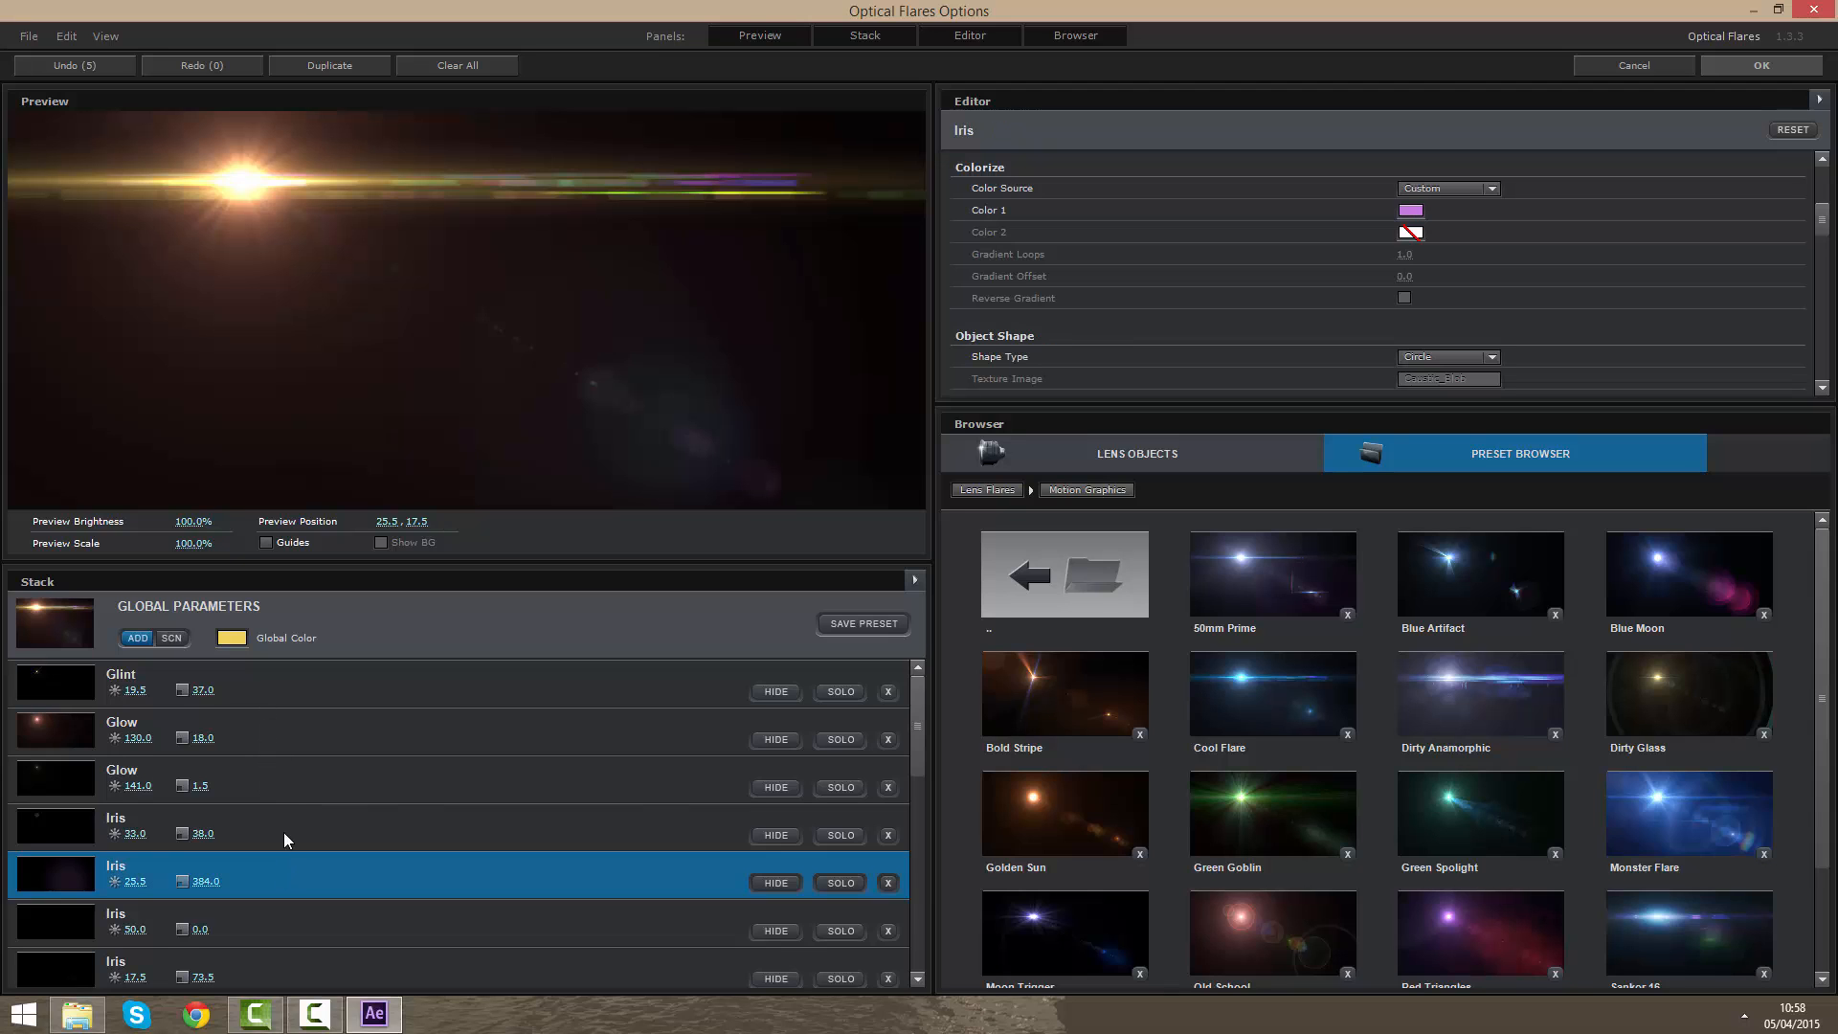
{"action": "scroll", "coordinate": [437, 753], "scroll_direction": "down", "scroll_amount": 5}
{"action": "scroll", "coordinate": [831, 783], "scroll_direction": "up", "scroll_amount": 3}
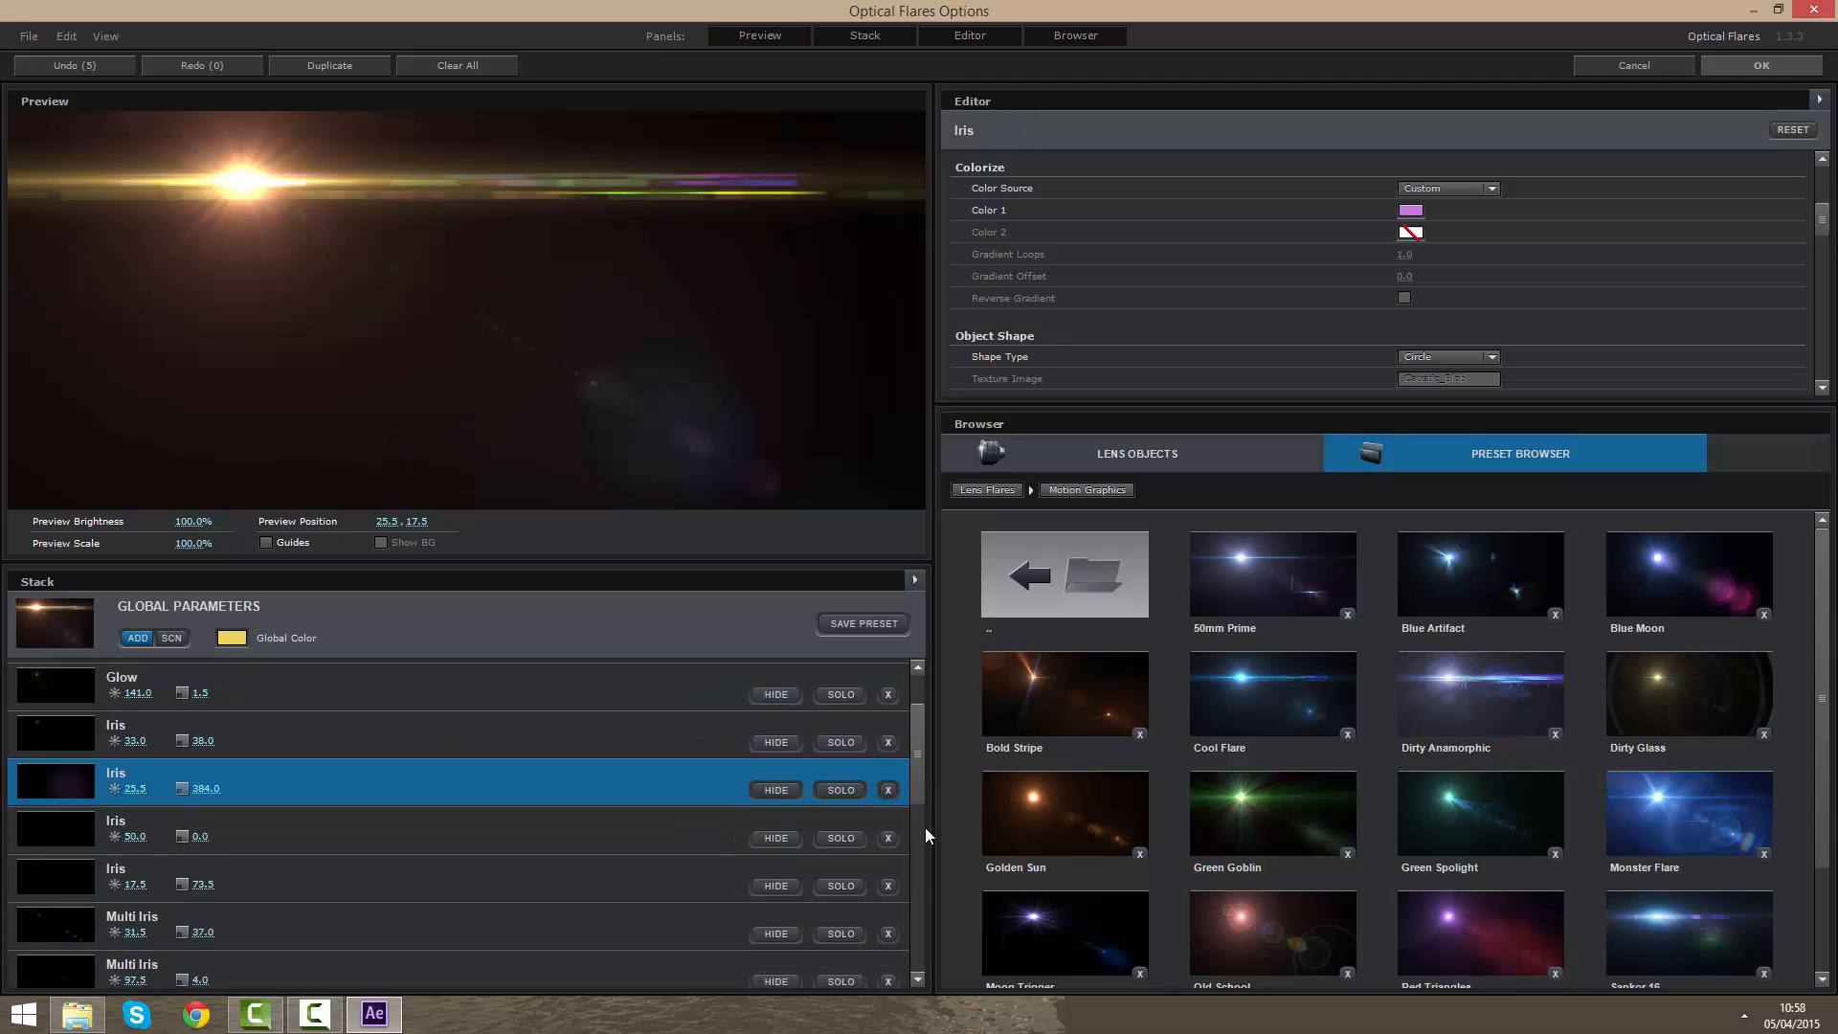
{"action": "scroll", "coordinate": [925, 802], "scroll_direction": "down", "scroll_amount": 5}
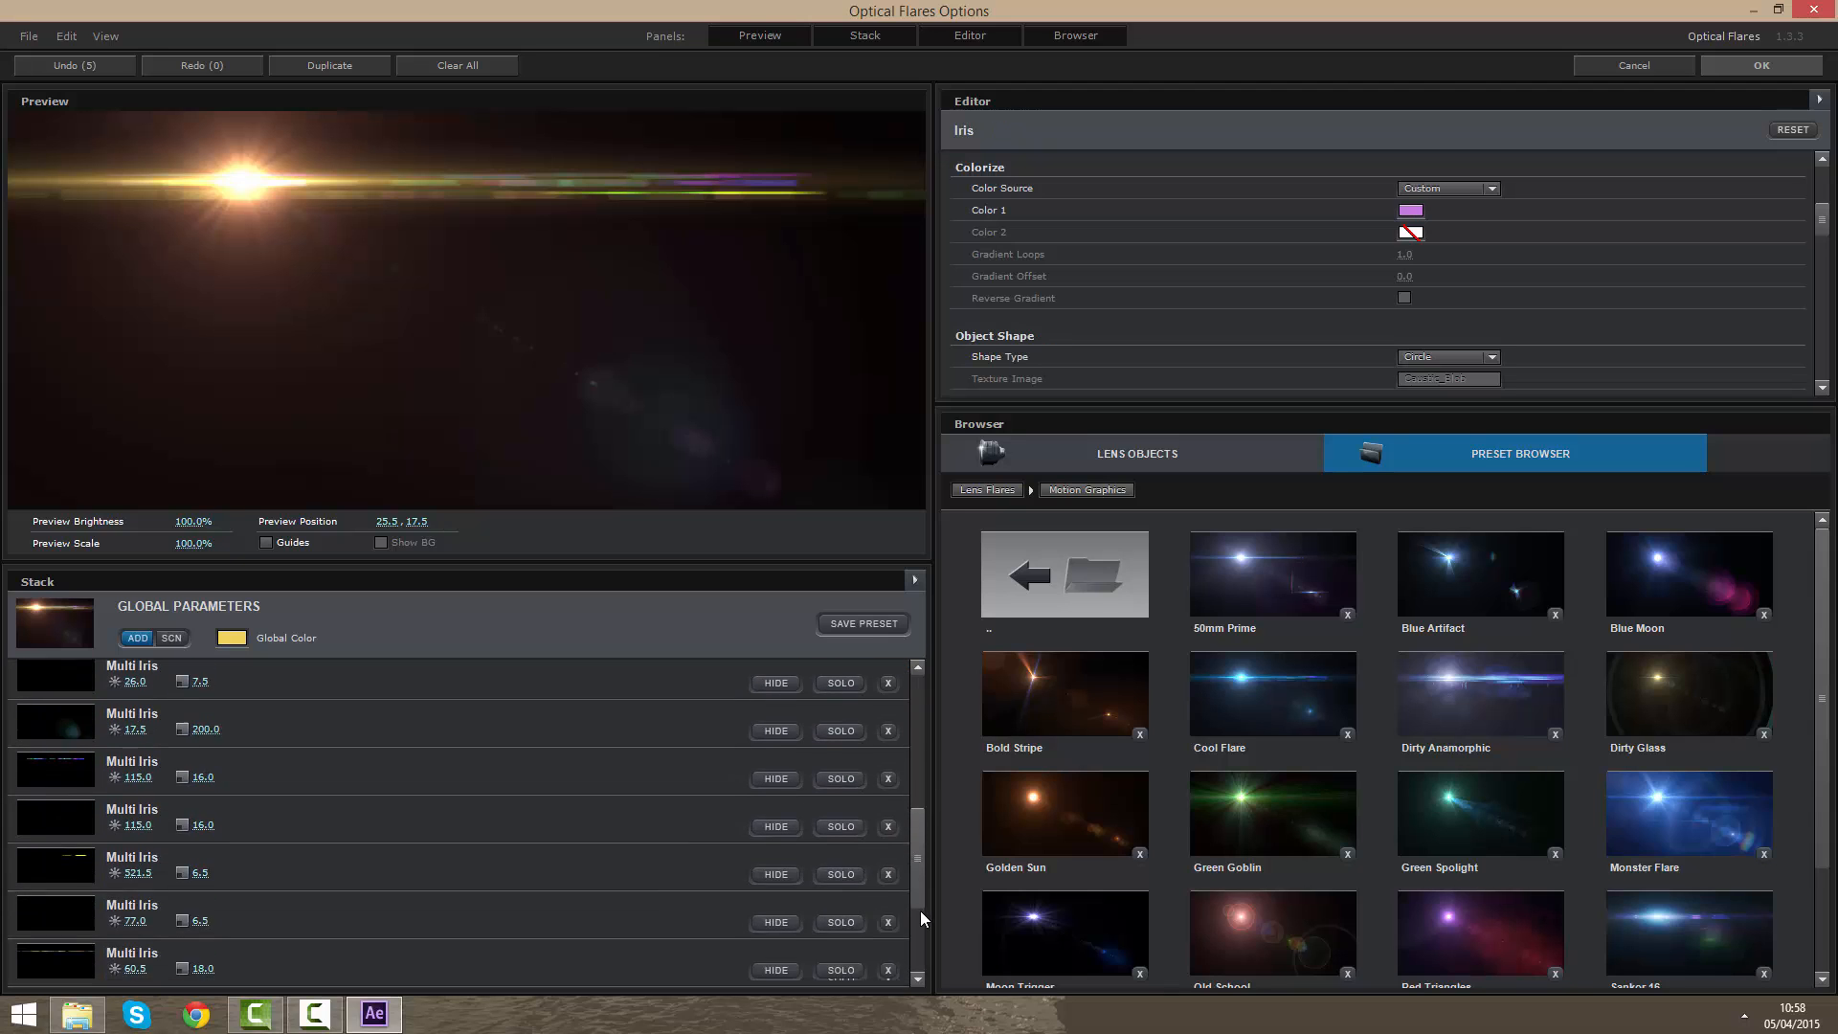
{"action": "left_click", "coordinate": [318, 758]}
{"action": "left_click", "coordinate": [1410, 210]}
{"action": "mouse_move", "coordinate": [1445, 237]}
{"action": "left_mouse_down"}
{"action": "mouse_move", "coordinate": [1501, 298]}
{"action": "mouse_move", "coordinate": [1505, 342]}
{"action": "left_mouse_up"}
{"action": "left_click_drag", "start_coordinate": [1391, 135], "coordinate": [1532, 106]}
{"action": "left_click", "coordinate": [1561, 347]}
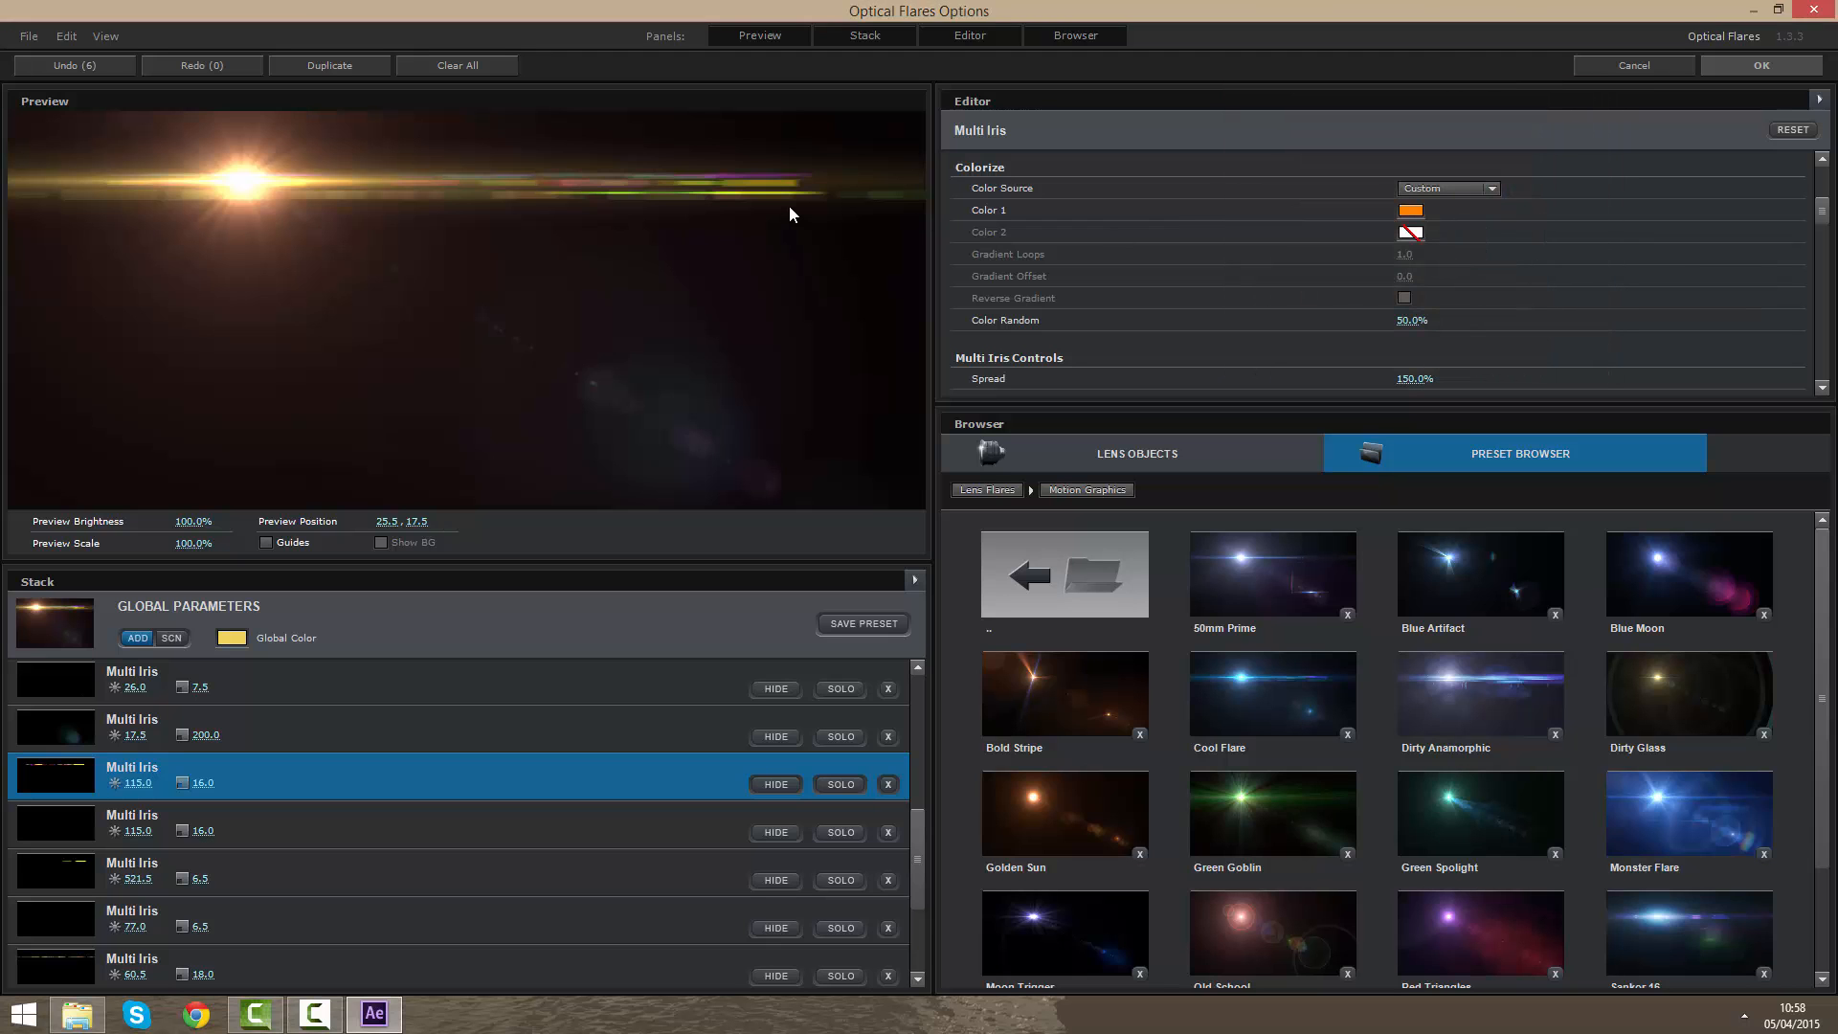
Step: Move the flare in the preview to about 28.9, 21.2 and delete the large Iris with scale 384.0 from the stack
{"action": "left_click_drag", "start_coordinate": [788, 205], "coordinate": [734, 188]}
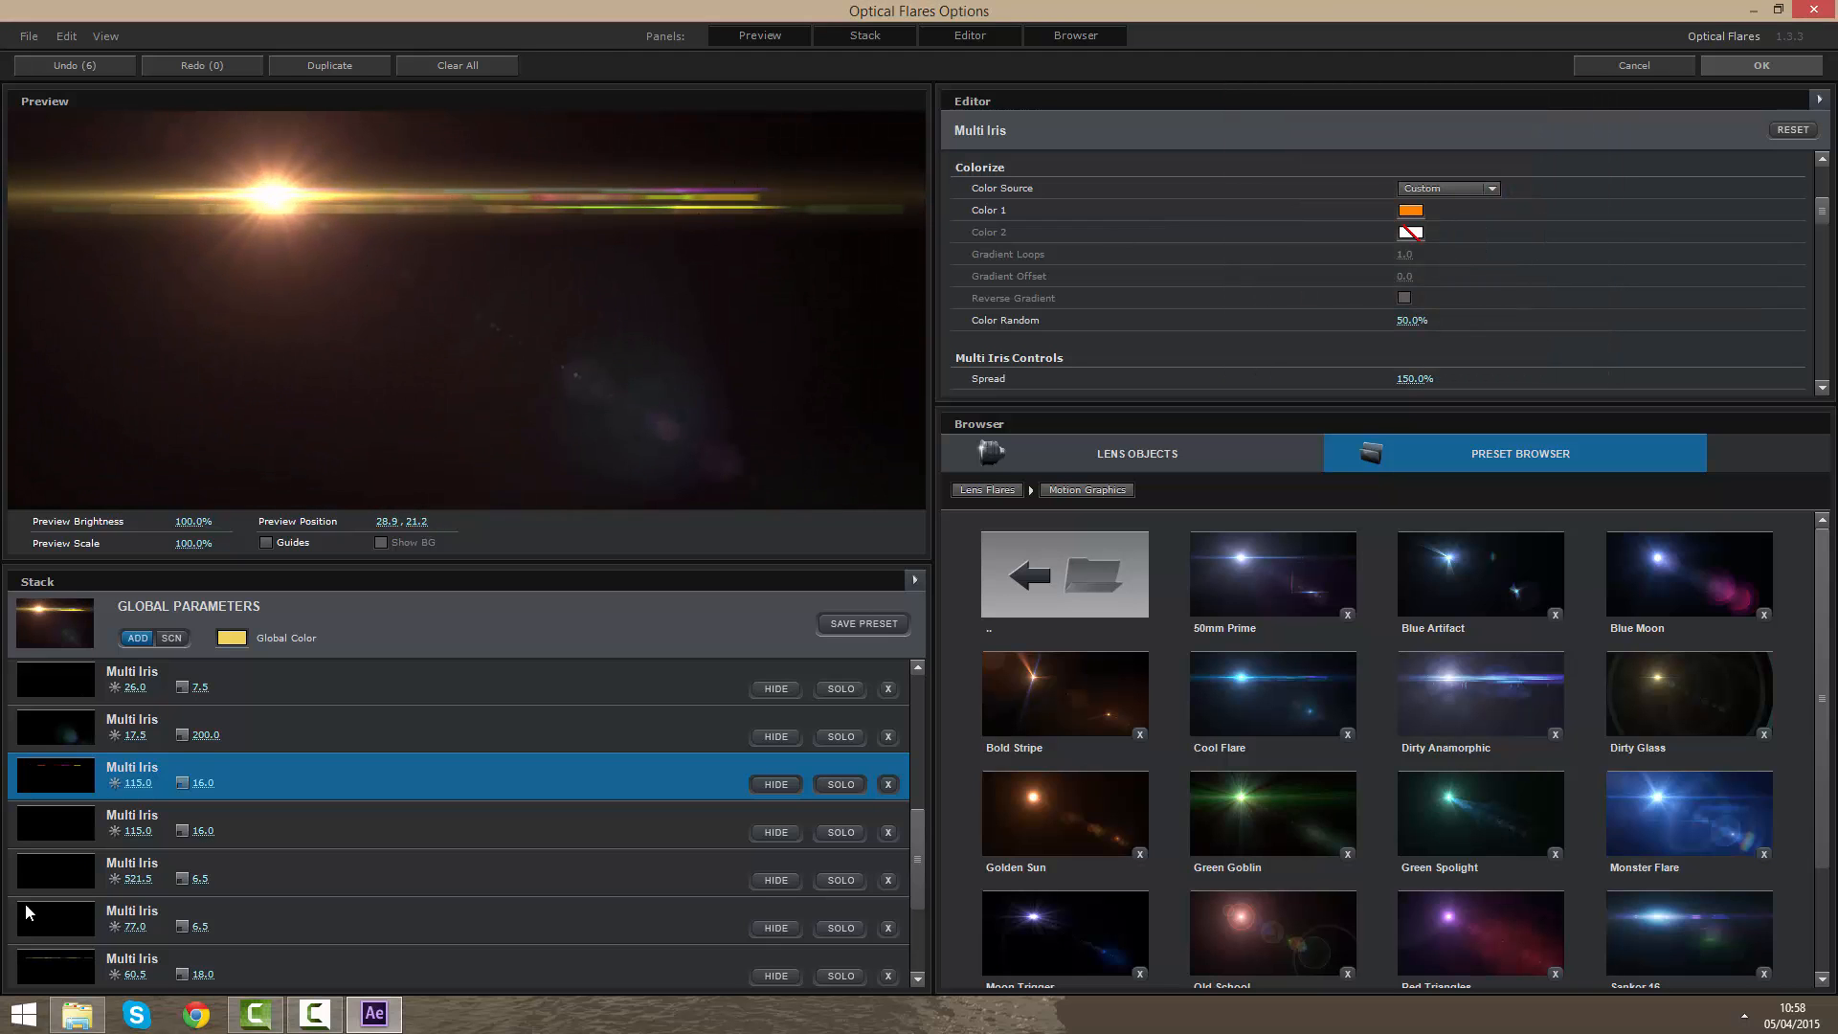
{"action": "scroll", "coordinate": [1371, 301], "scroll_direction": "down", "scroll_amount": 5}
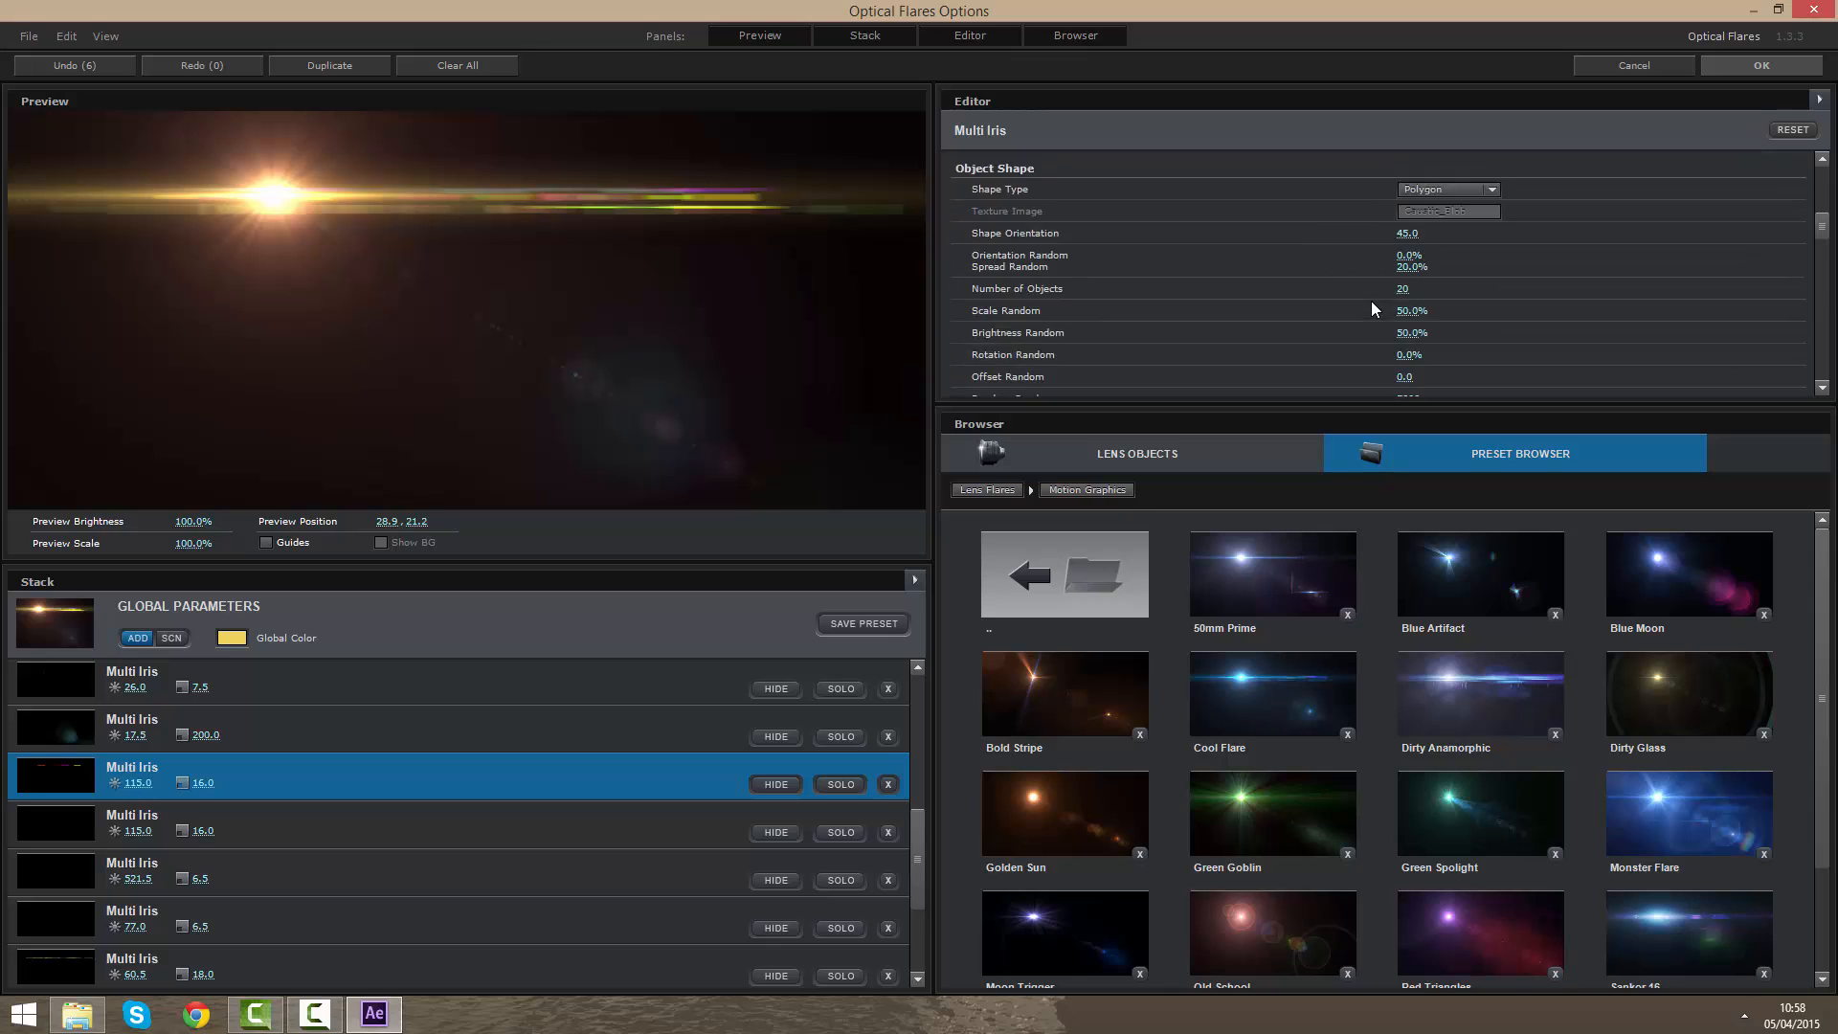
{"action": "scroll", "coordinate": [1415, 302], "scroll_direction": "up", "scroll_amount": 5}
{"action": "scroll", "coordinate": [262, 875], "scroll_direction": "up", "scroll_amount": 4}
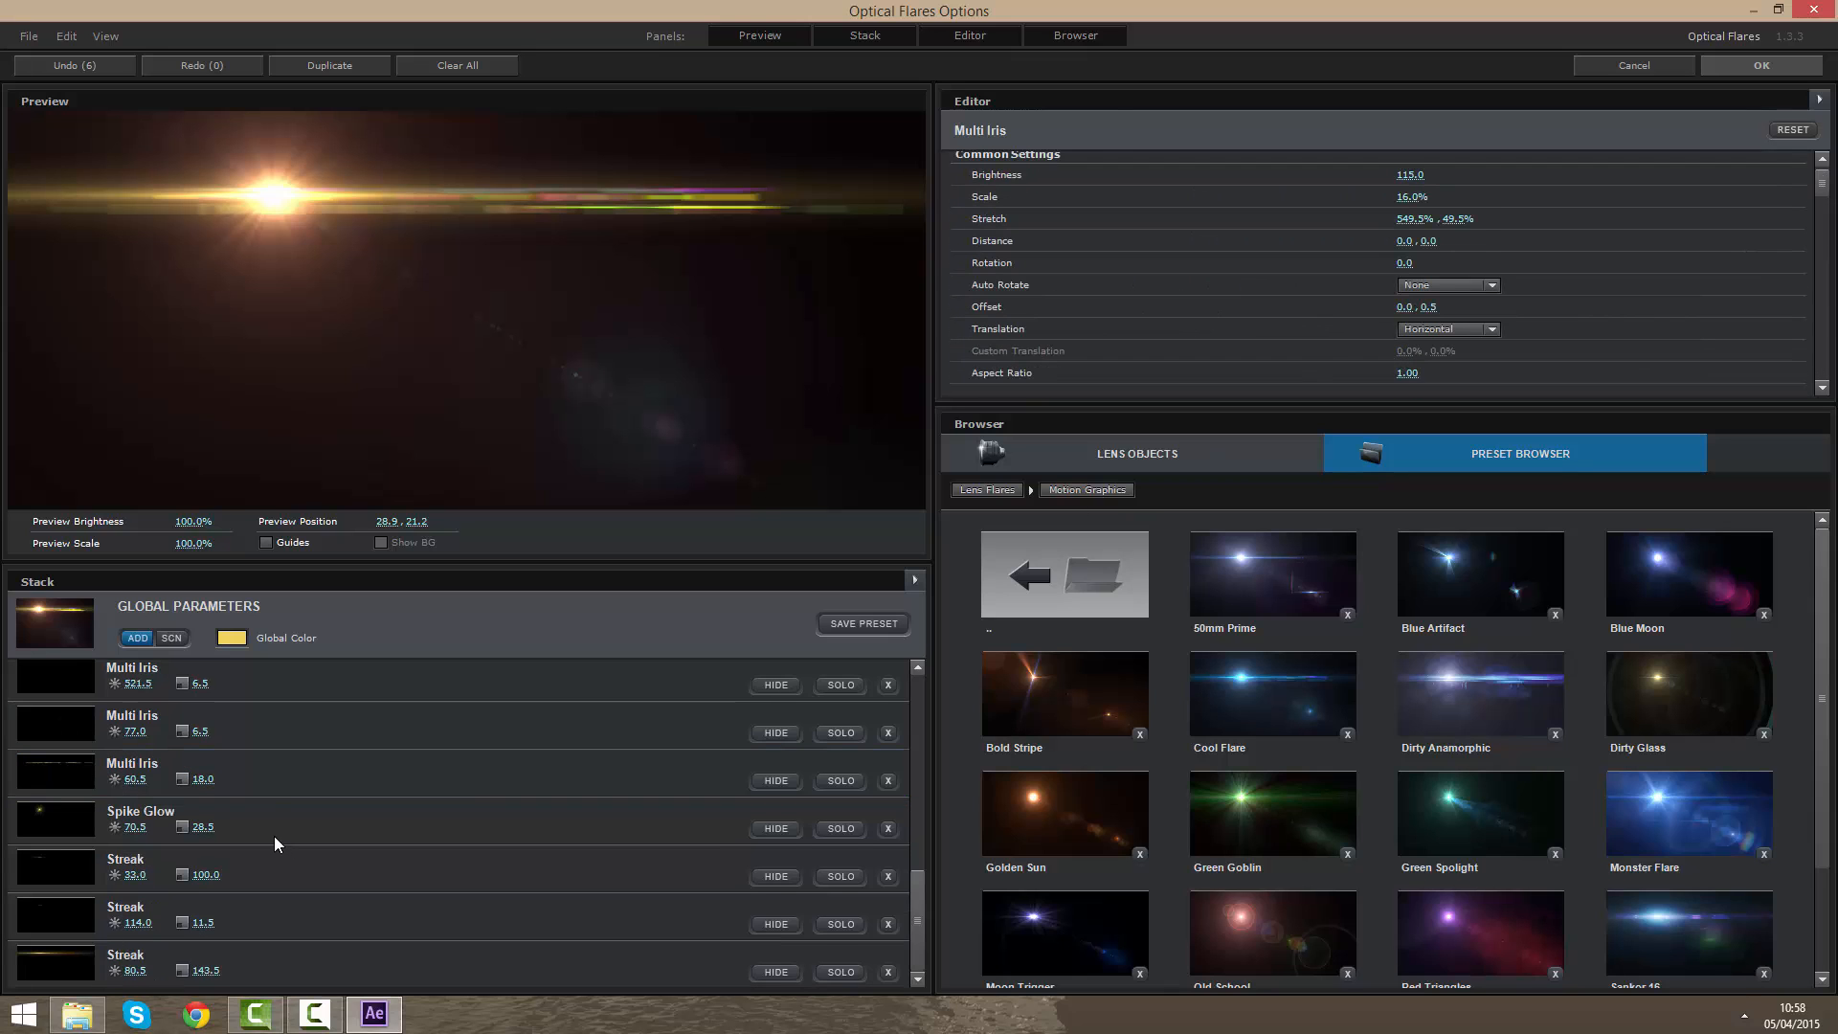
{"action": "scroll", "coordinate": [273, 806], "scroll_direction": "up", "scroll_amount": 2}
{"action": "left_click", "coordinate": [272, 801]}
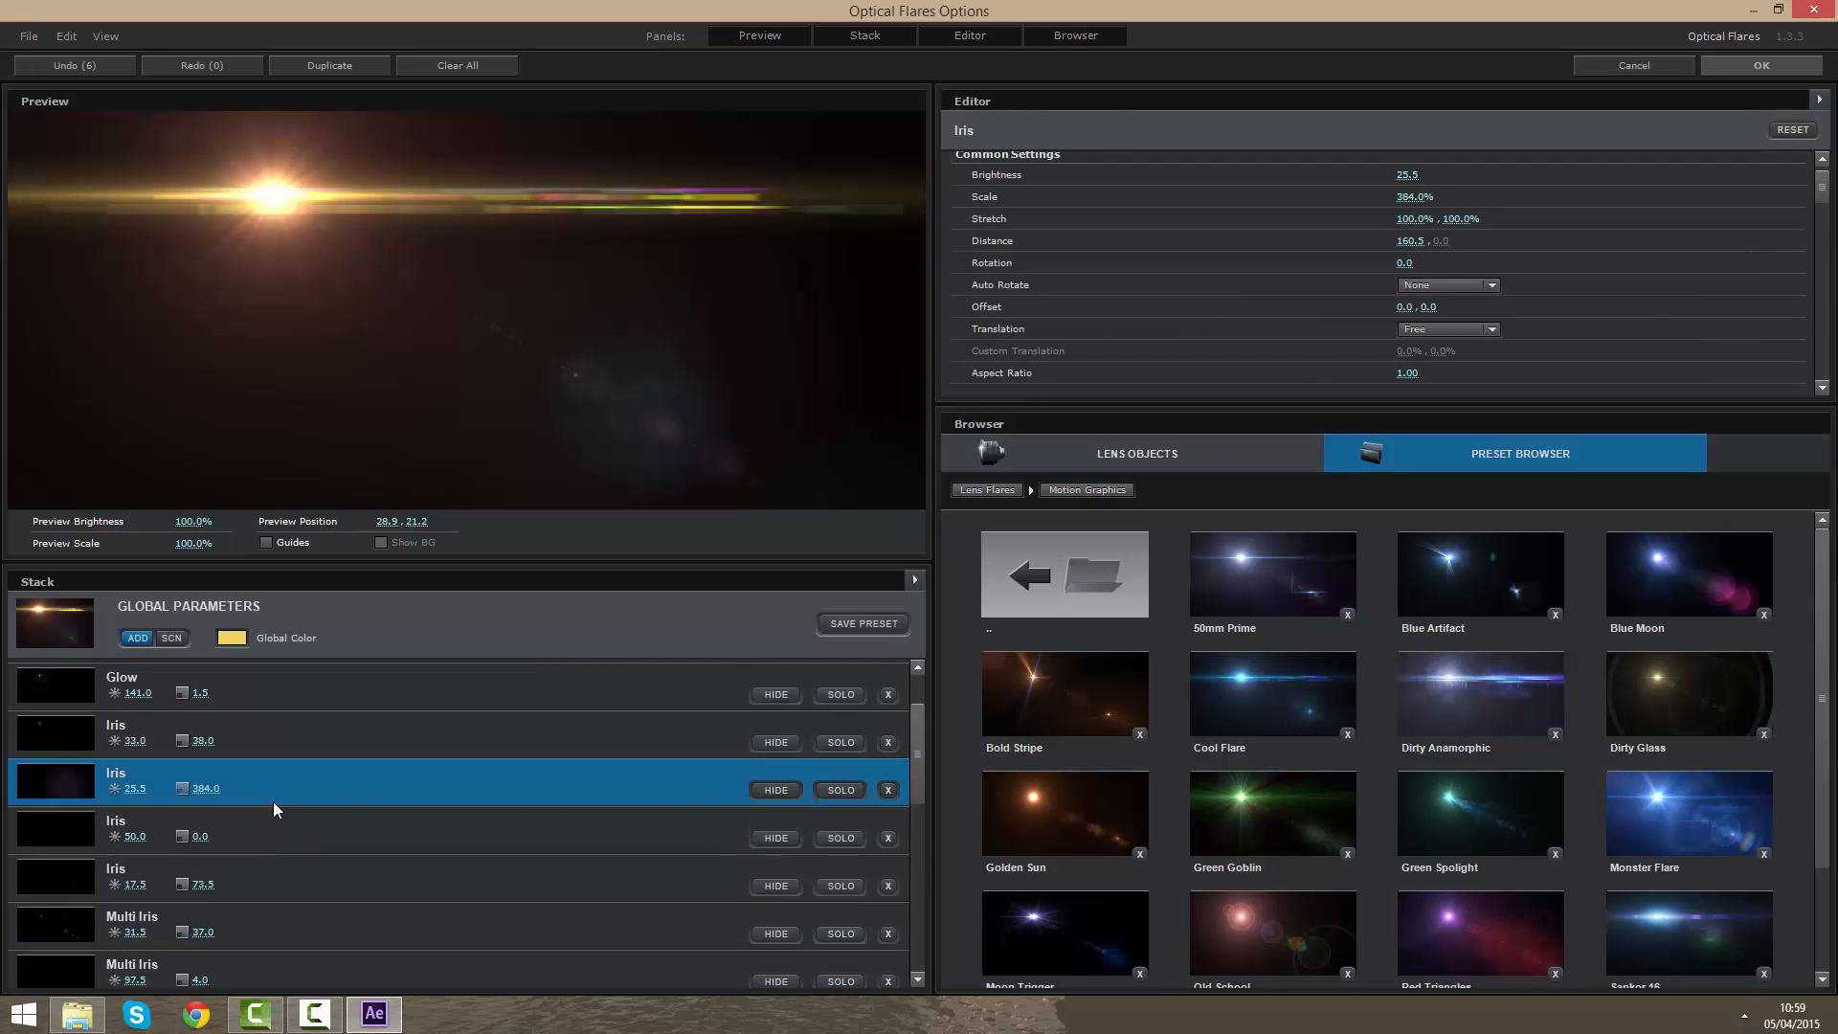
{"action": "scroll", "coordinate": [276, 802], "scroll_direction": "up", "scroll_amount": 2}
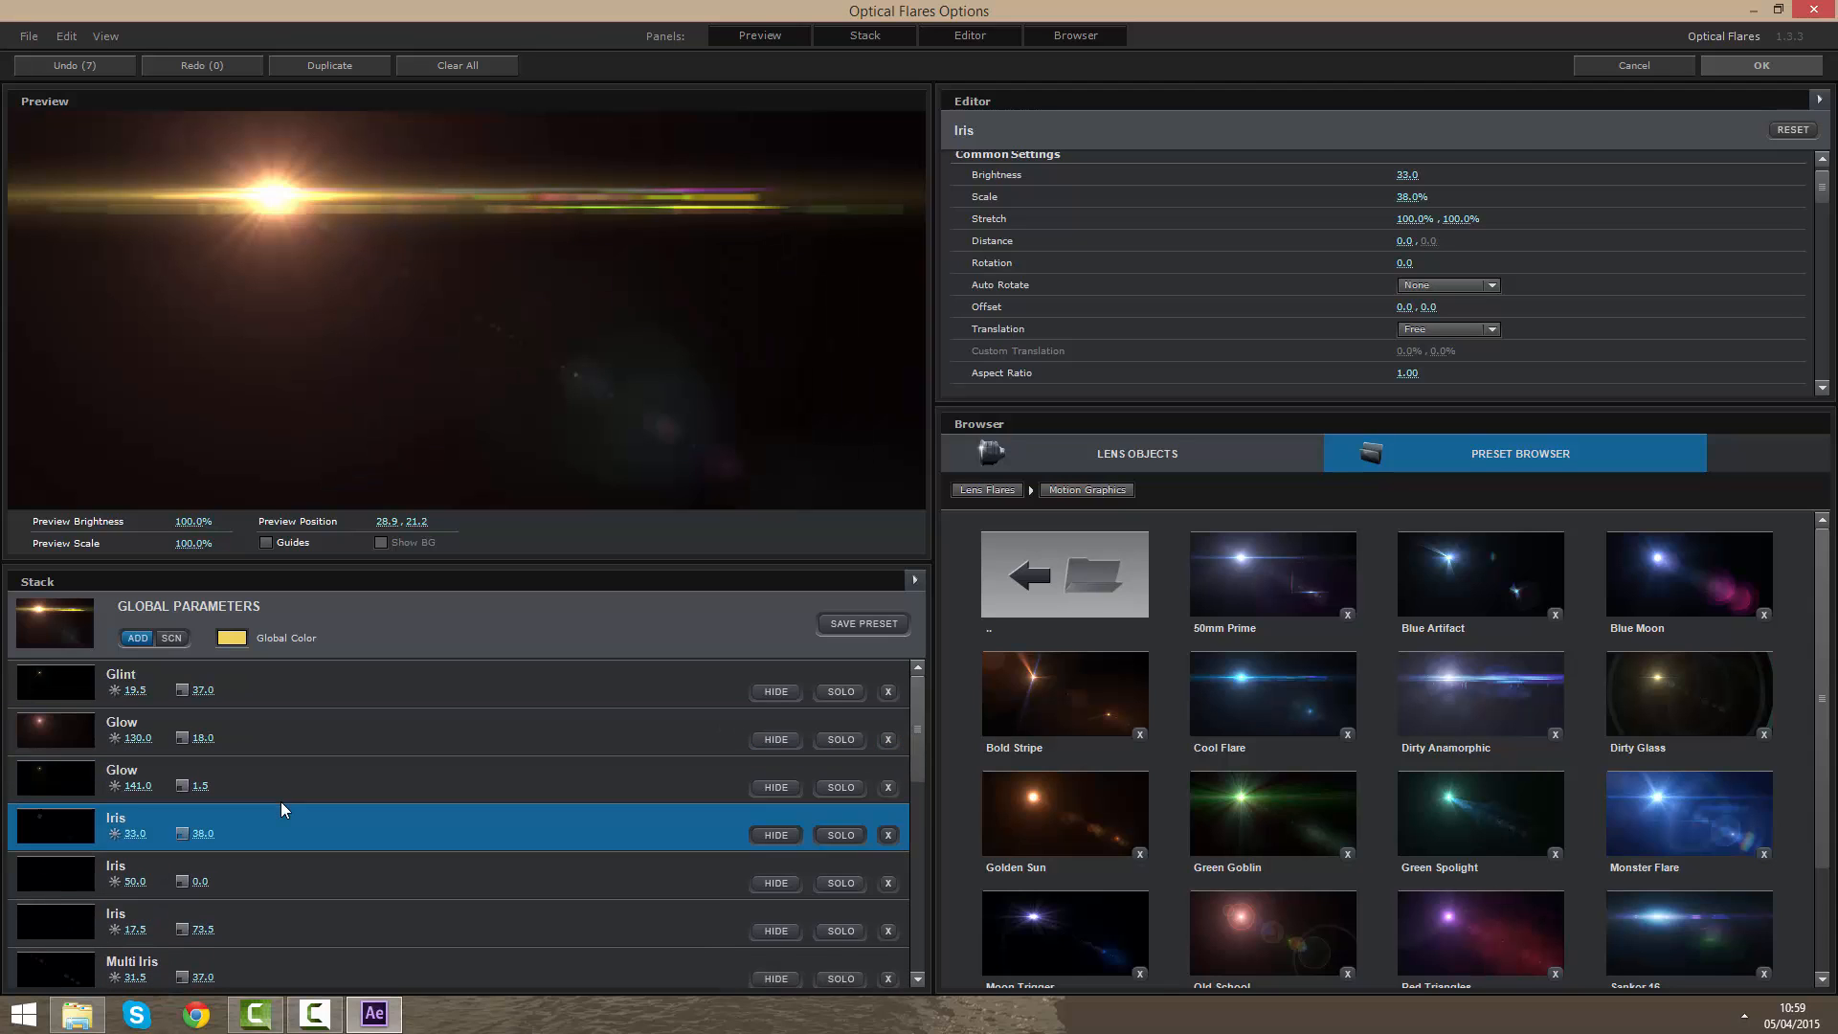
Step: Delete the Multi Iris with brightness 17.5 and scale 200.0 from the stack
{"action": "left_click", "coordinate": [276, 728]}
{"action": "left_click", "coordinate": [274, 691]}
{"action": "left_click", "coordinate": [295, 813]}
{"action": "left_click", "coordinate": [310, 864]}
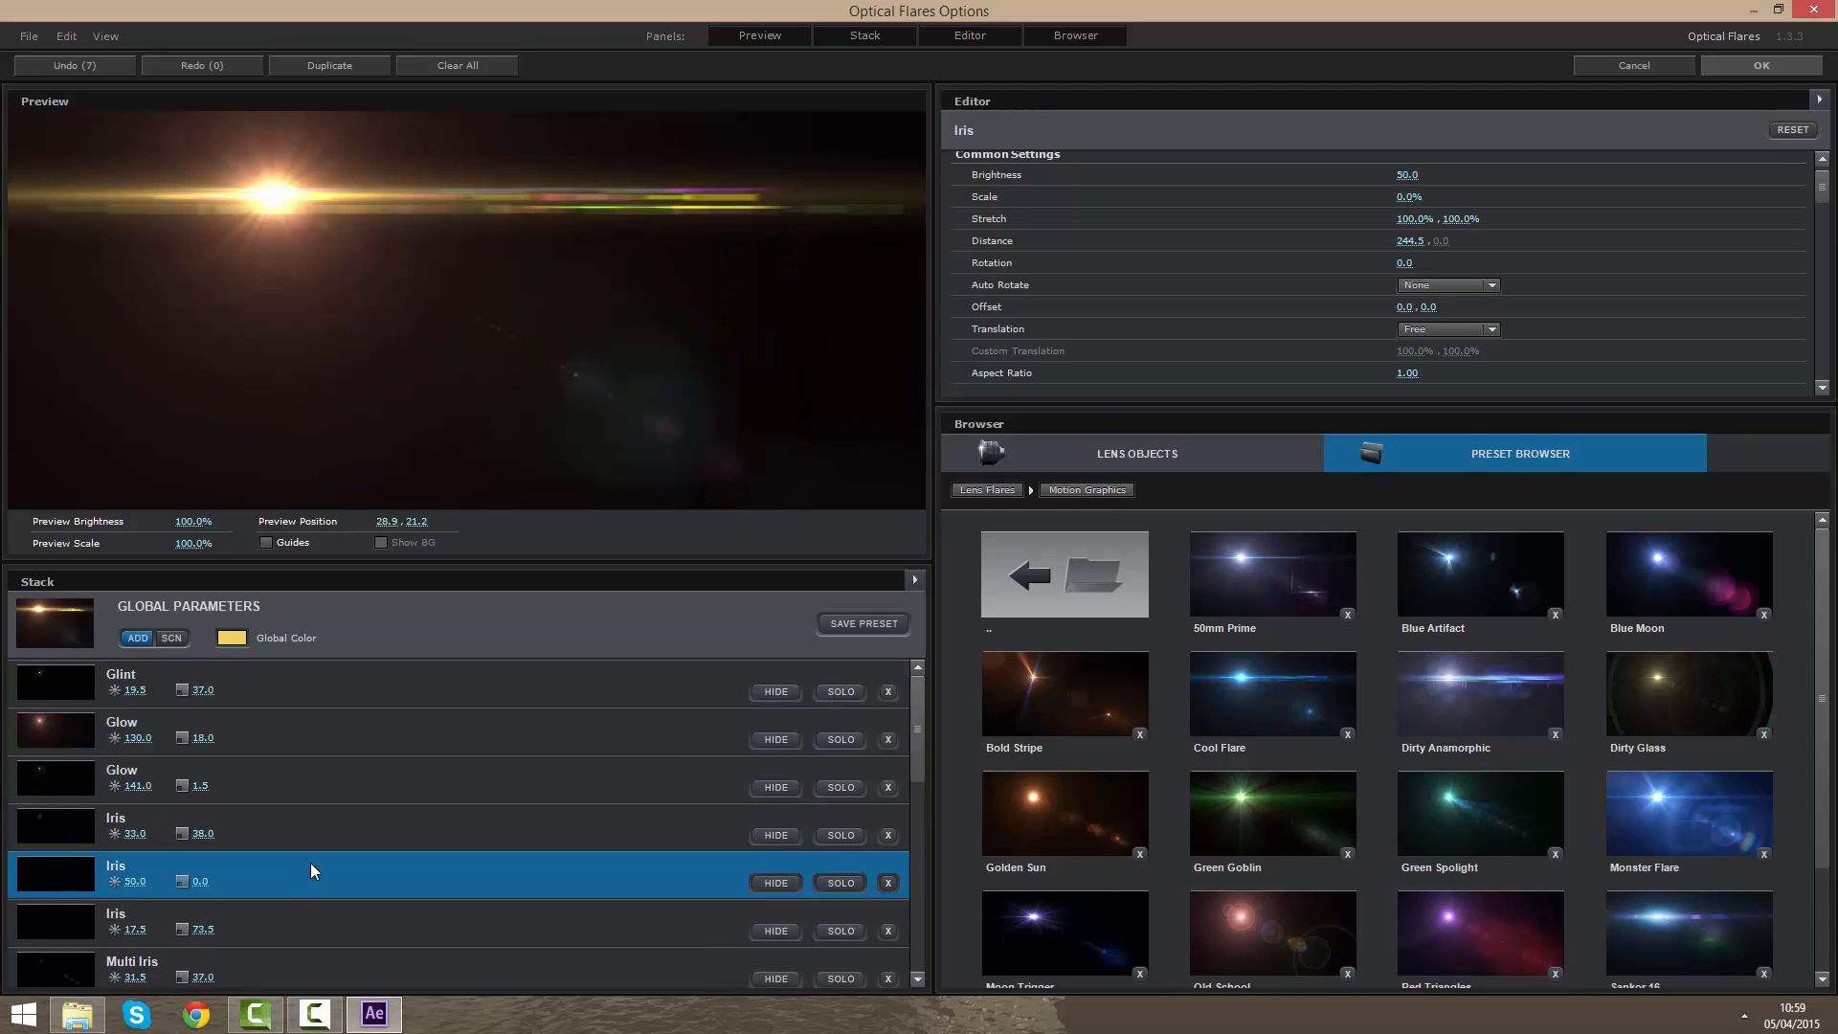
{"action": "scroll", "coordinate": [310, 857], "scroll_direction": "down", "scroll_amount": 5}
{"action": "left_click", "coordinate": [313, 827]}
{"action": "key", "text": "Delete"}
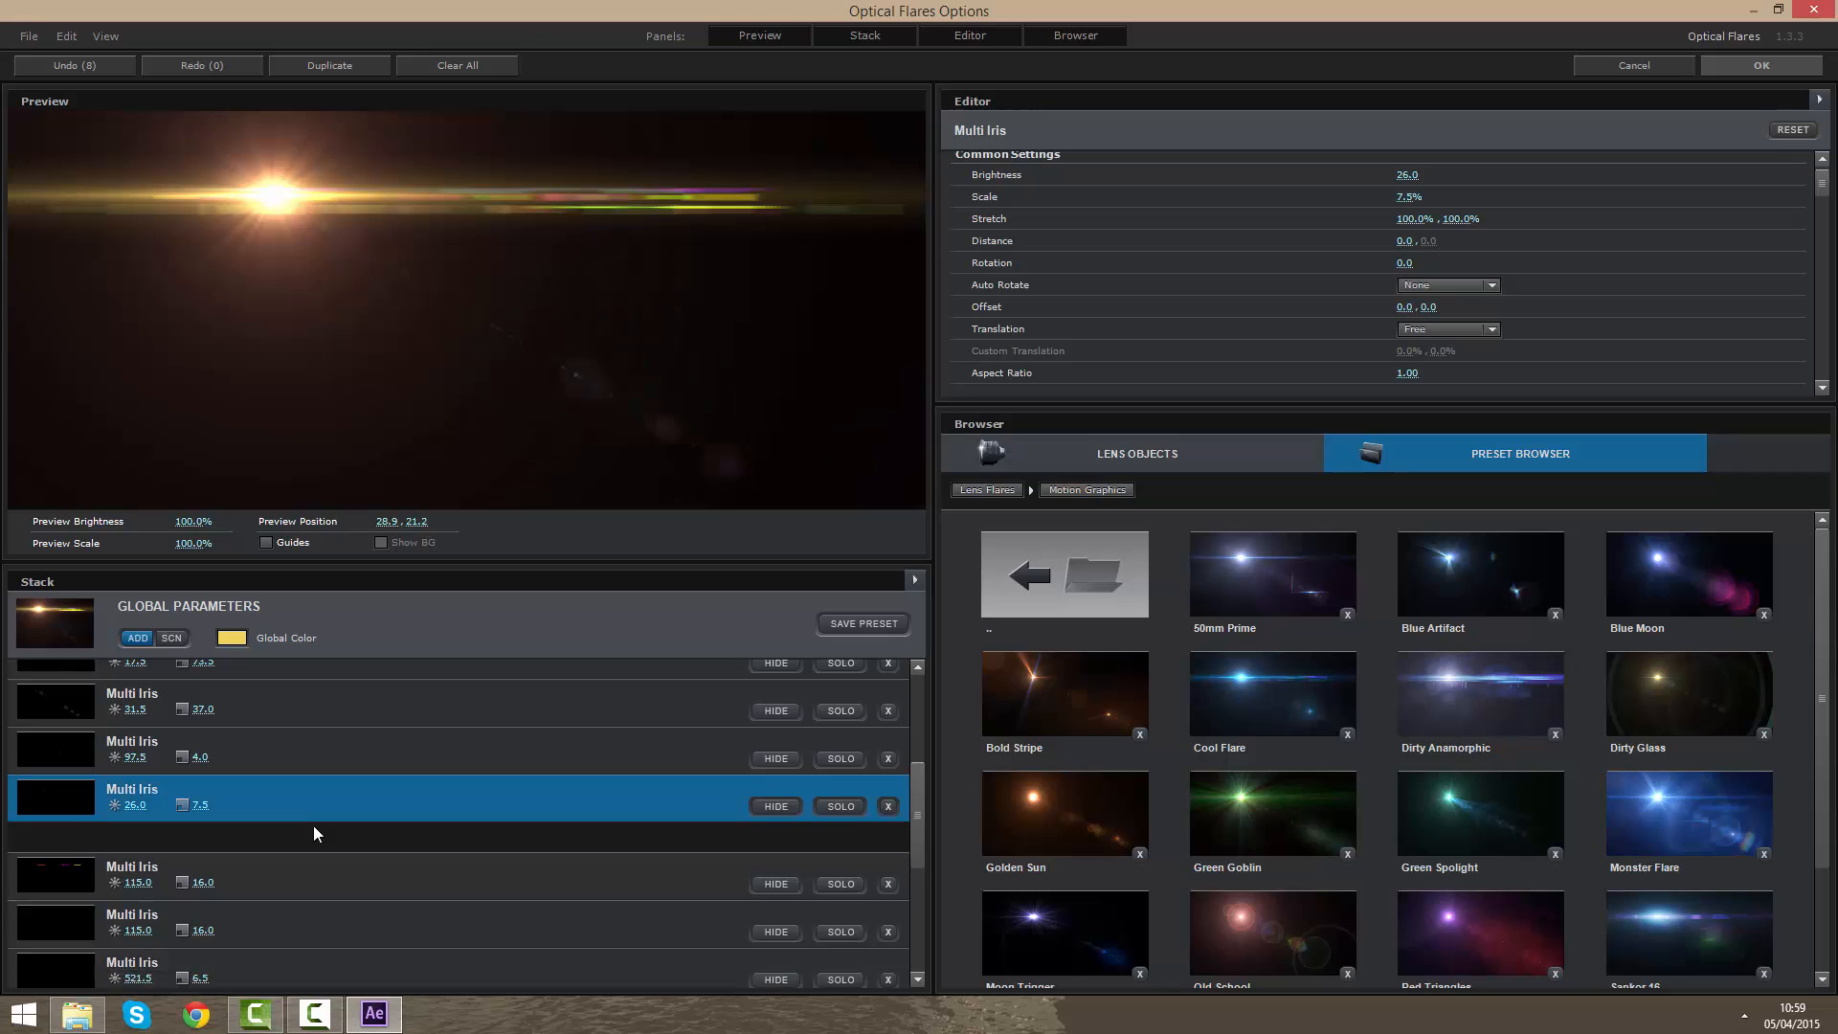
Step: Check the contribution of the Multi Iris, Streak and Spike Glow elements by briefly hiding and restoring individual ones in the stack
{"action": "left_click", "coordinate": [777, 854]}
{"action": "left_click", "coordinate": [776, 854]}
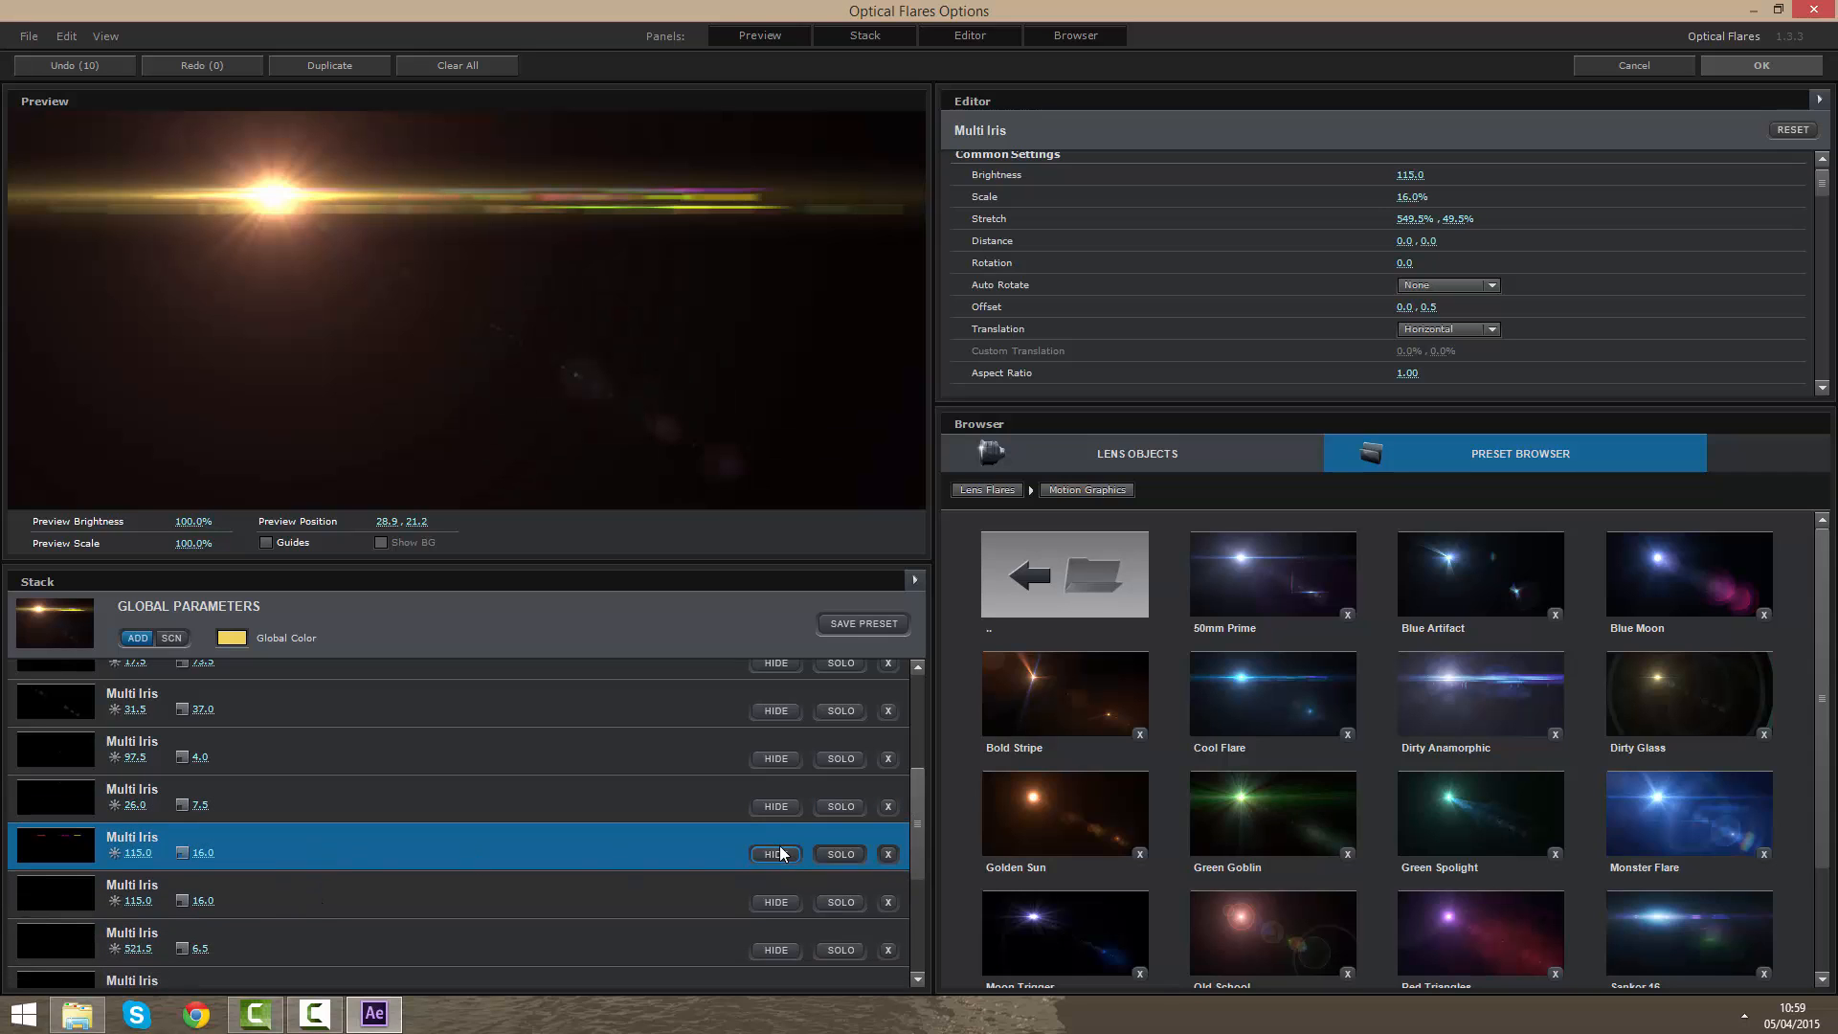
{"action": "left_click", "coordinate": [584, 809]}
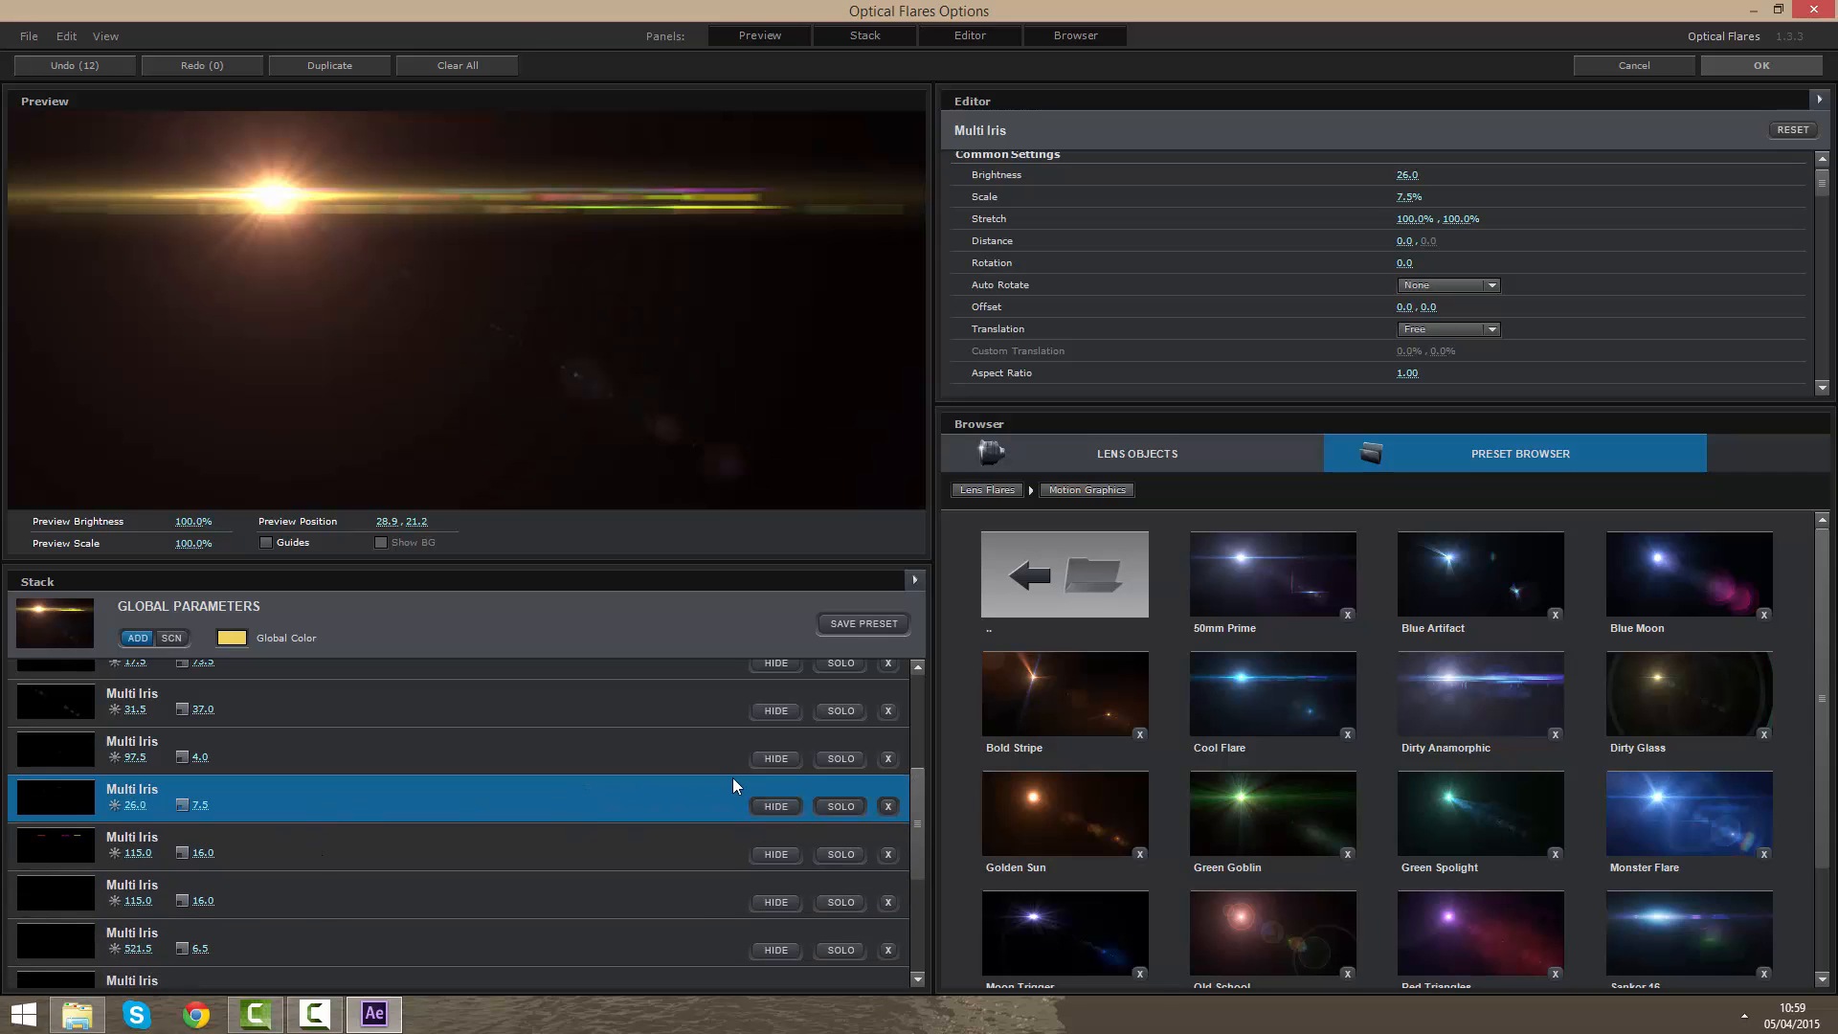
{"action": "scroll", "coordinate": [691, 795], "scroll_direction": "down", "scroll_amount": 5}
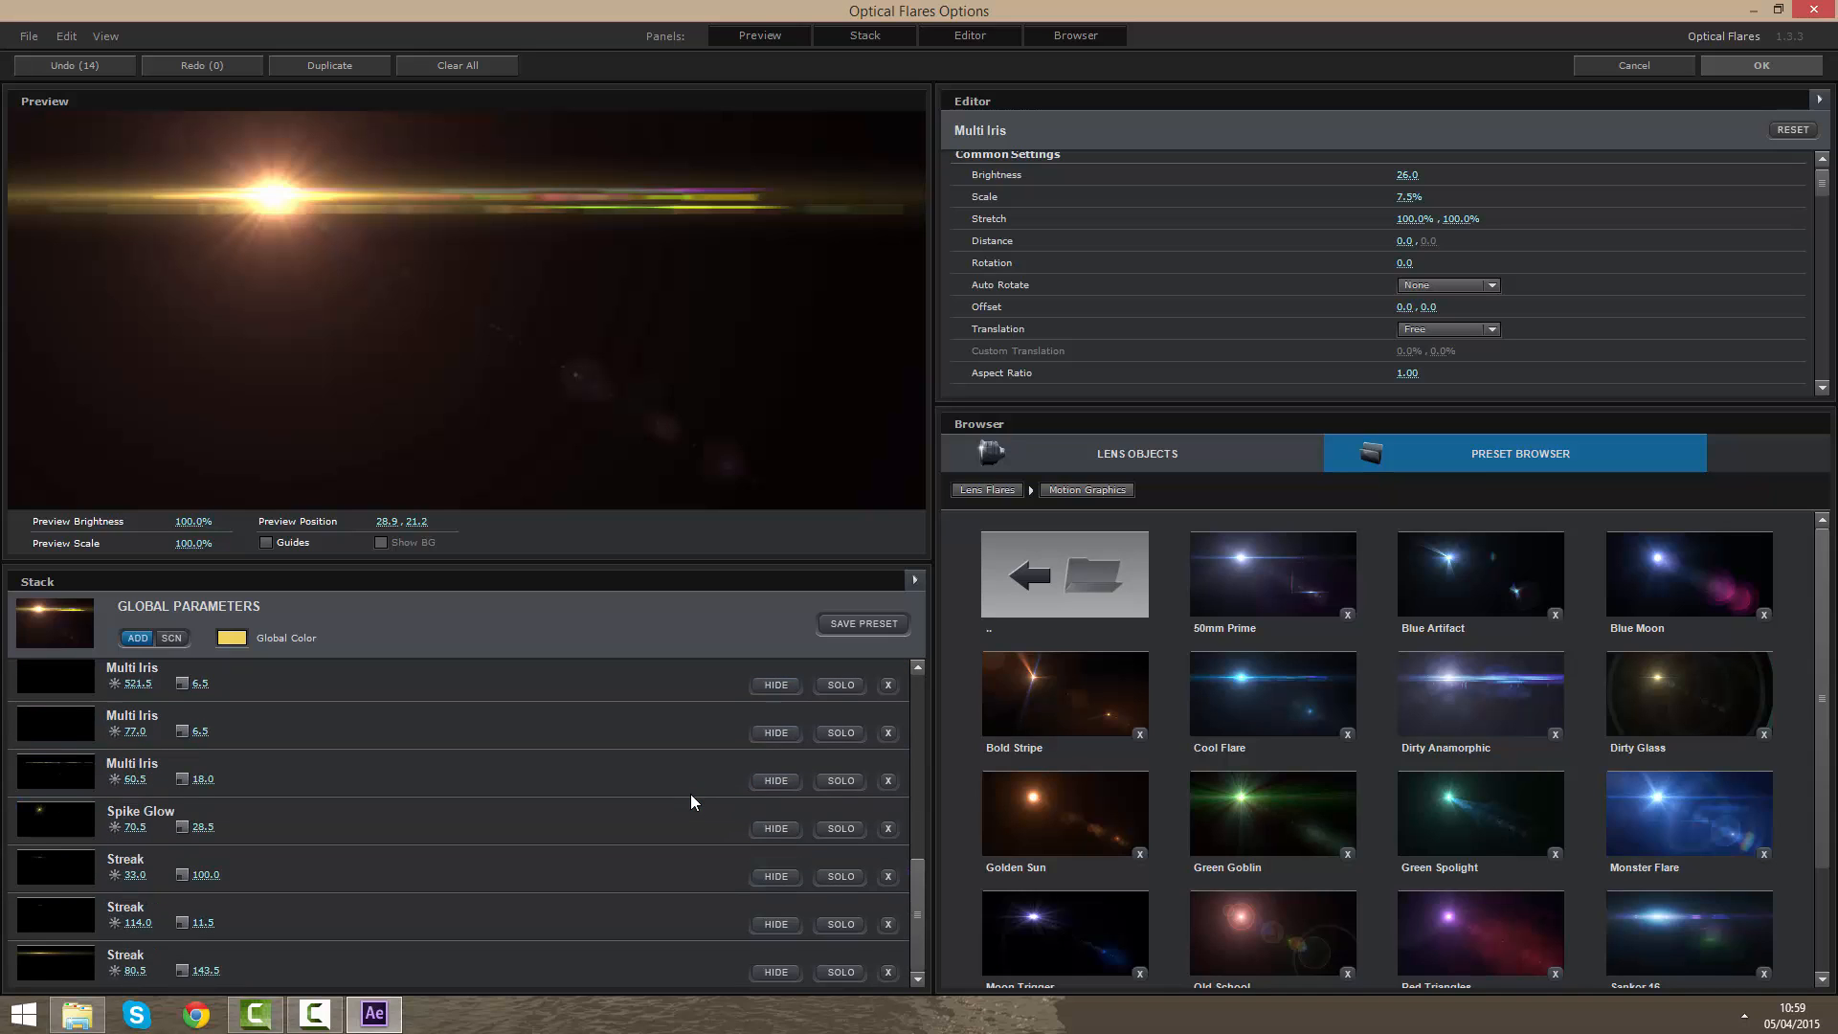
{"action": "left_click", "coordinate": [705, 921]}
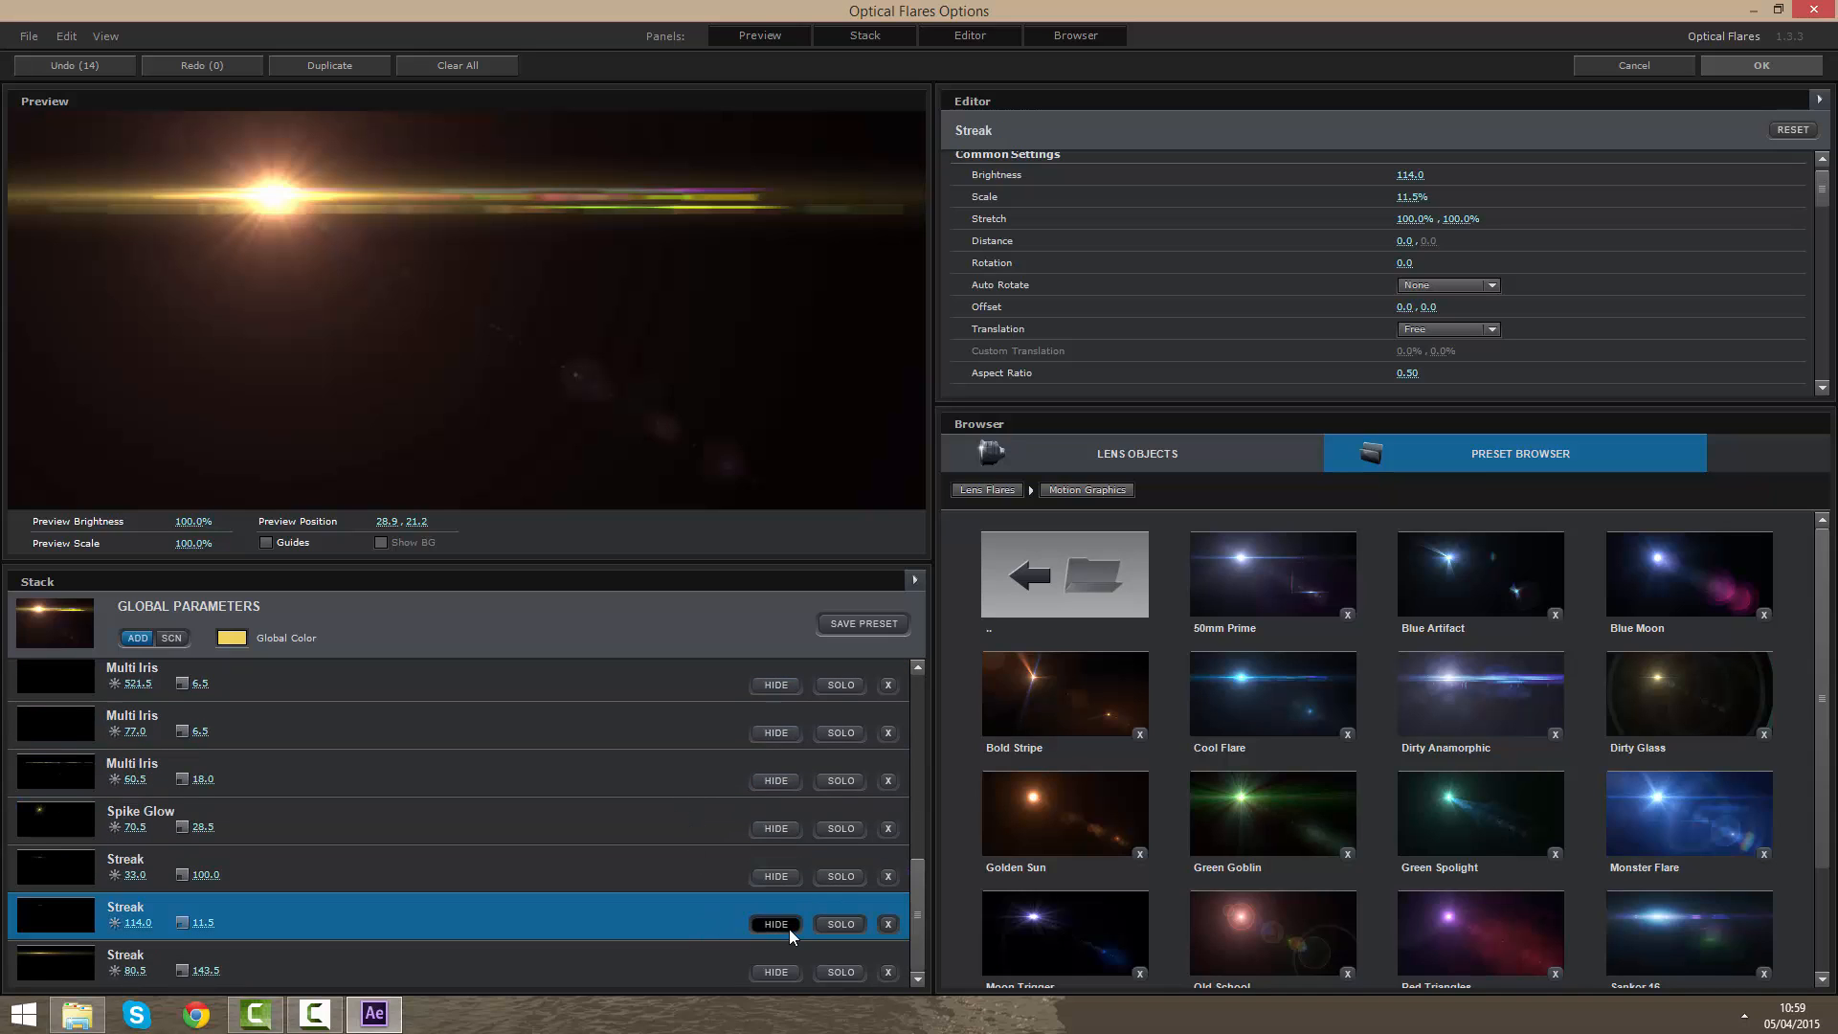
{"action": "left_click", "coordinate": [778, 879]}
{"action": "left_click", "coordinate": [777, 877]}
{"action": "left_click", "coordinate": [768, 826]}
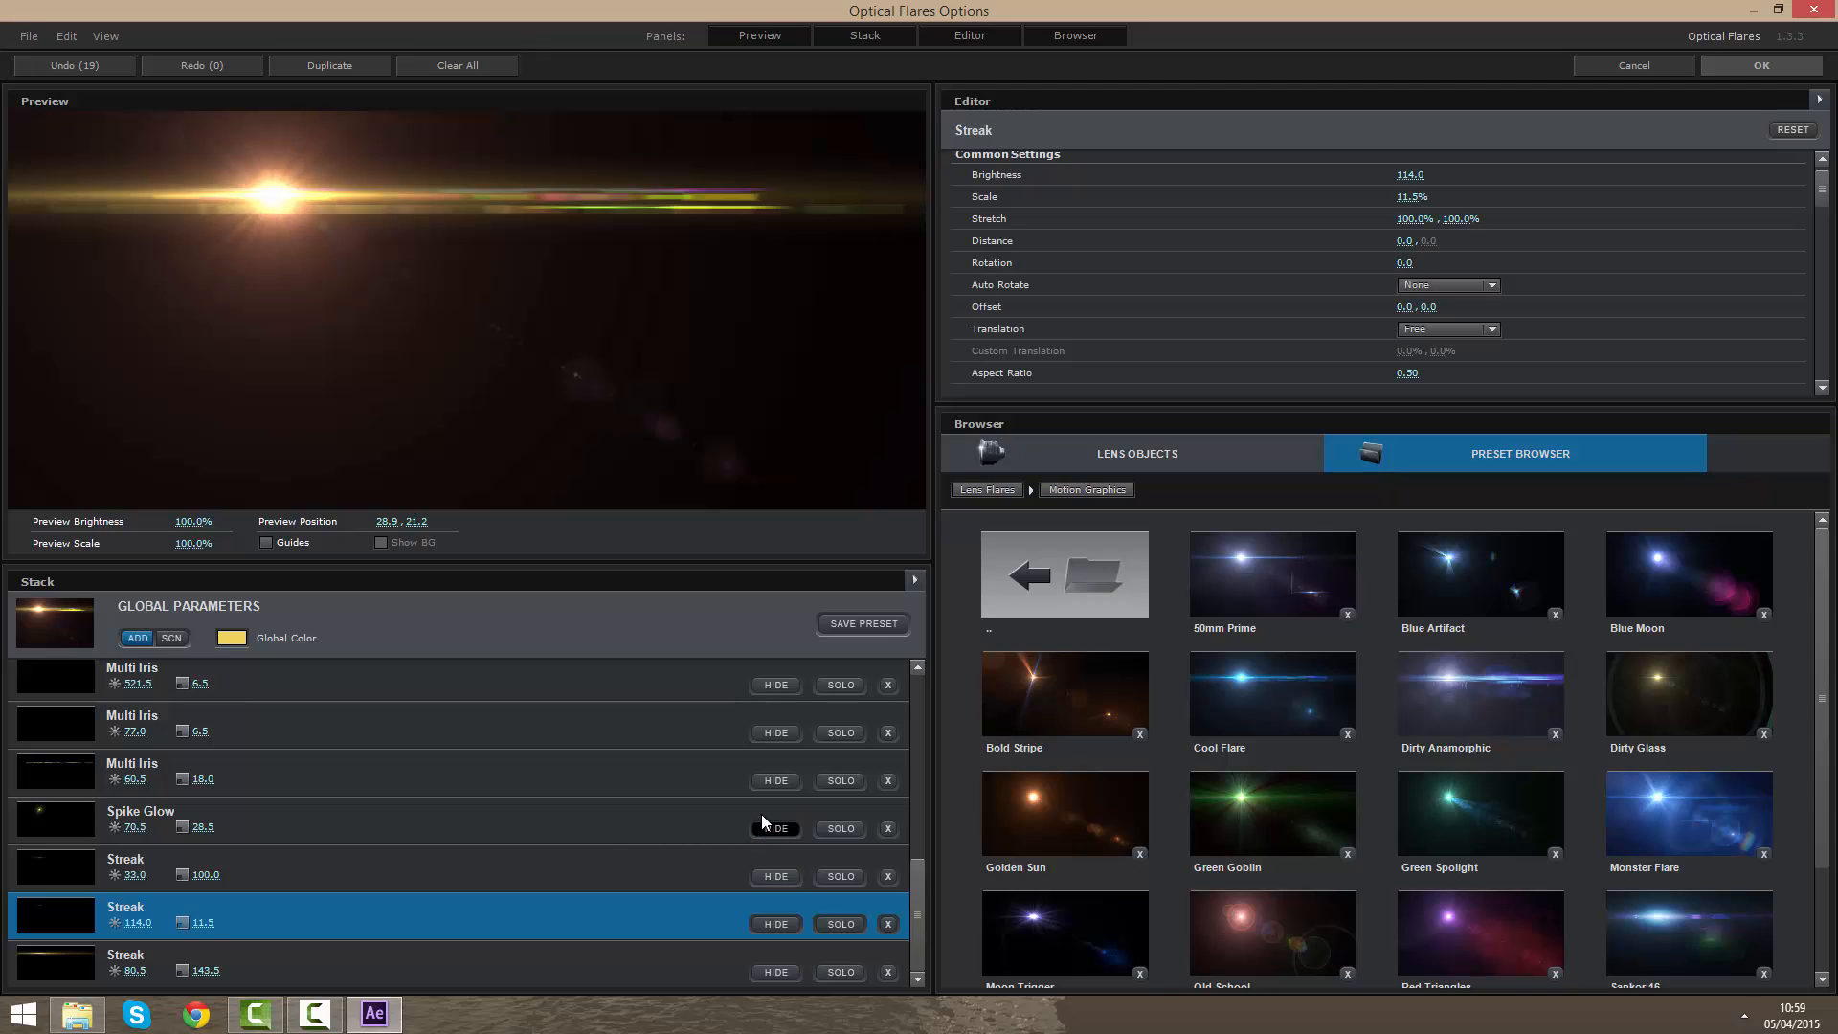
{"action": "left_click", "coordinate": [707, 807]}
{"action": "left_click", "coordinate": [747, 829]}
{"action": "scroll", "coordinate": [576, 829], "scroll_direction": "up", "scroll_amount": 7}
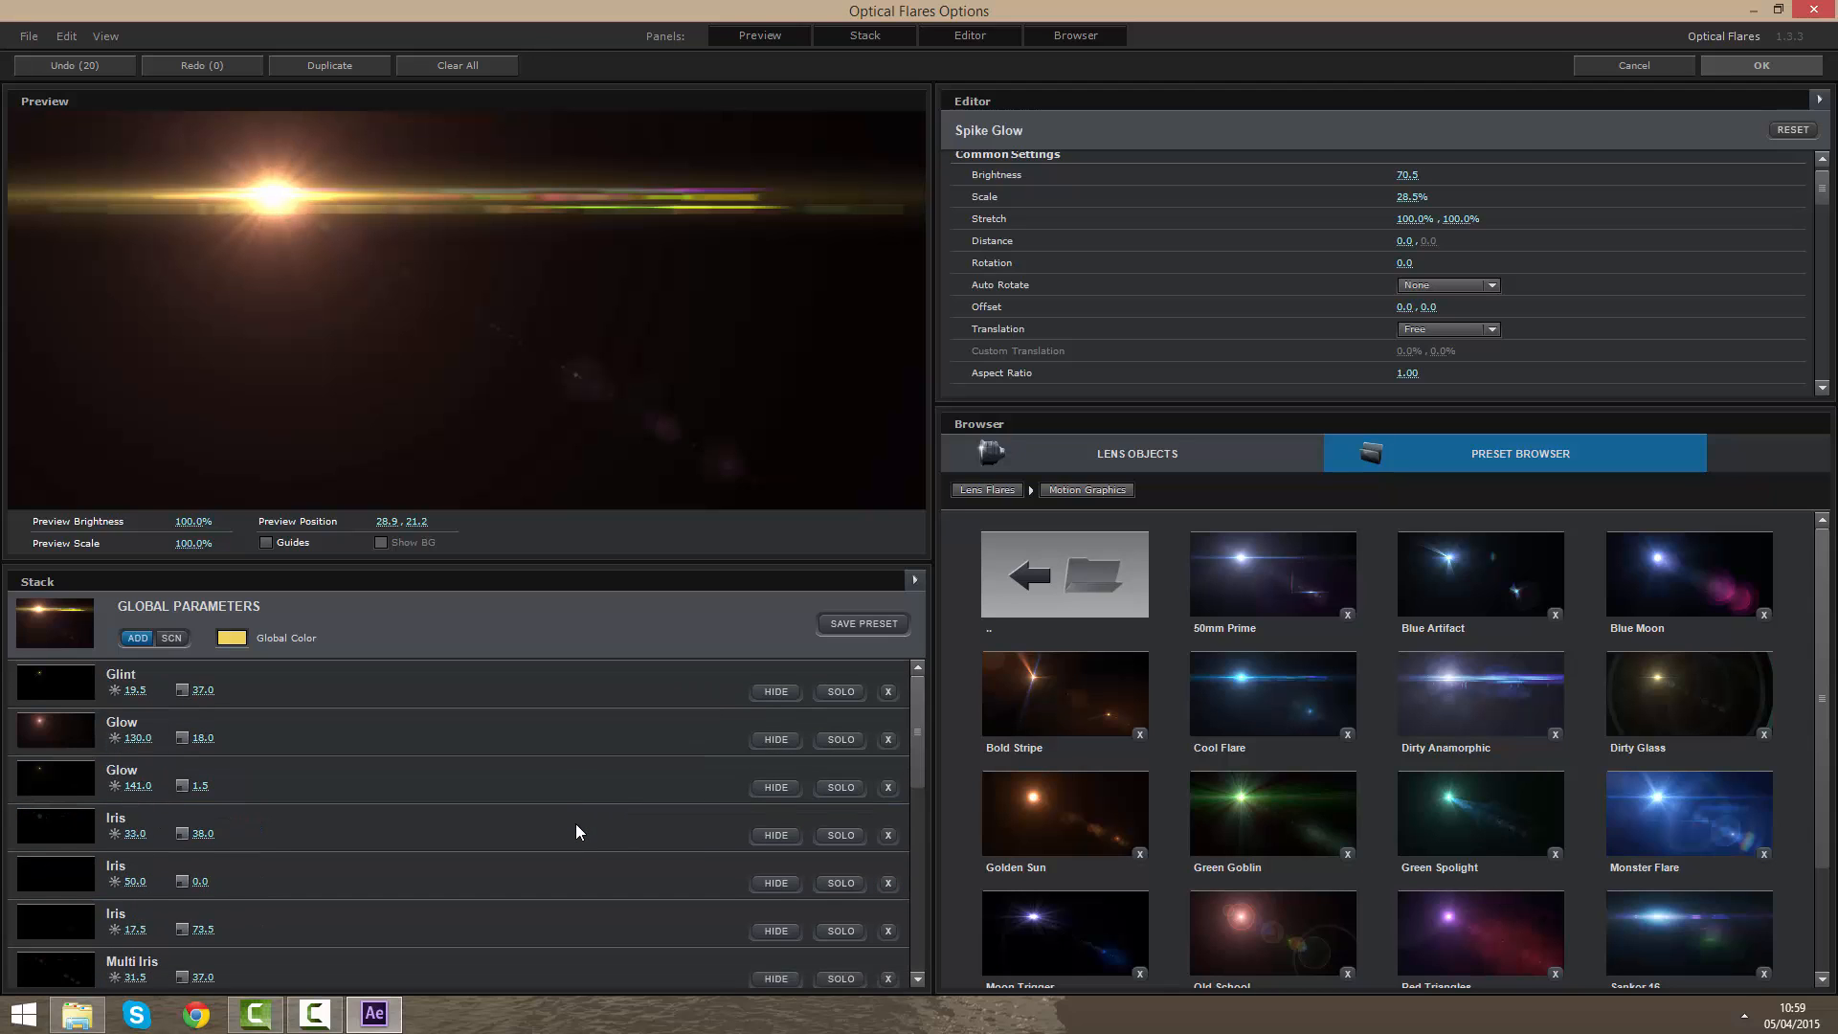
Step: Enlarge the stack area and delete the Multi Iris elements with brightness 31.5 and 97.5
{"action": "left_click_drag", "start_coordinate": [412, 562], "coordinate": [395, 419]}
{"action": "left_click", "coordinate": [399, 641]}
{"action": "scroll", "coordinate": [399, 641], "scroll_direction": "down", "scroll_amount": 8}
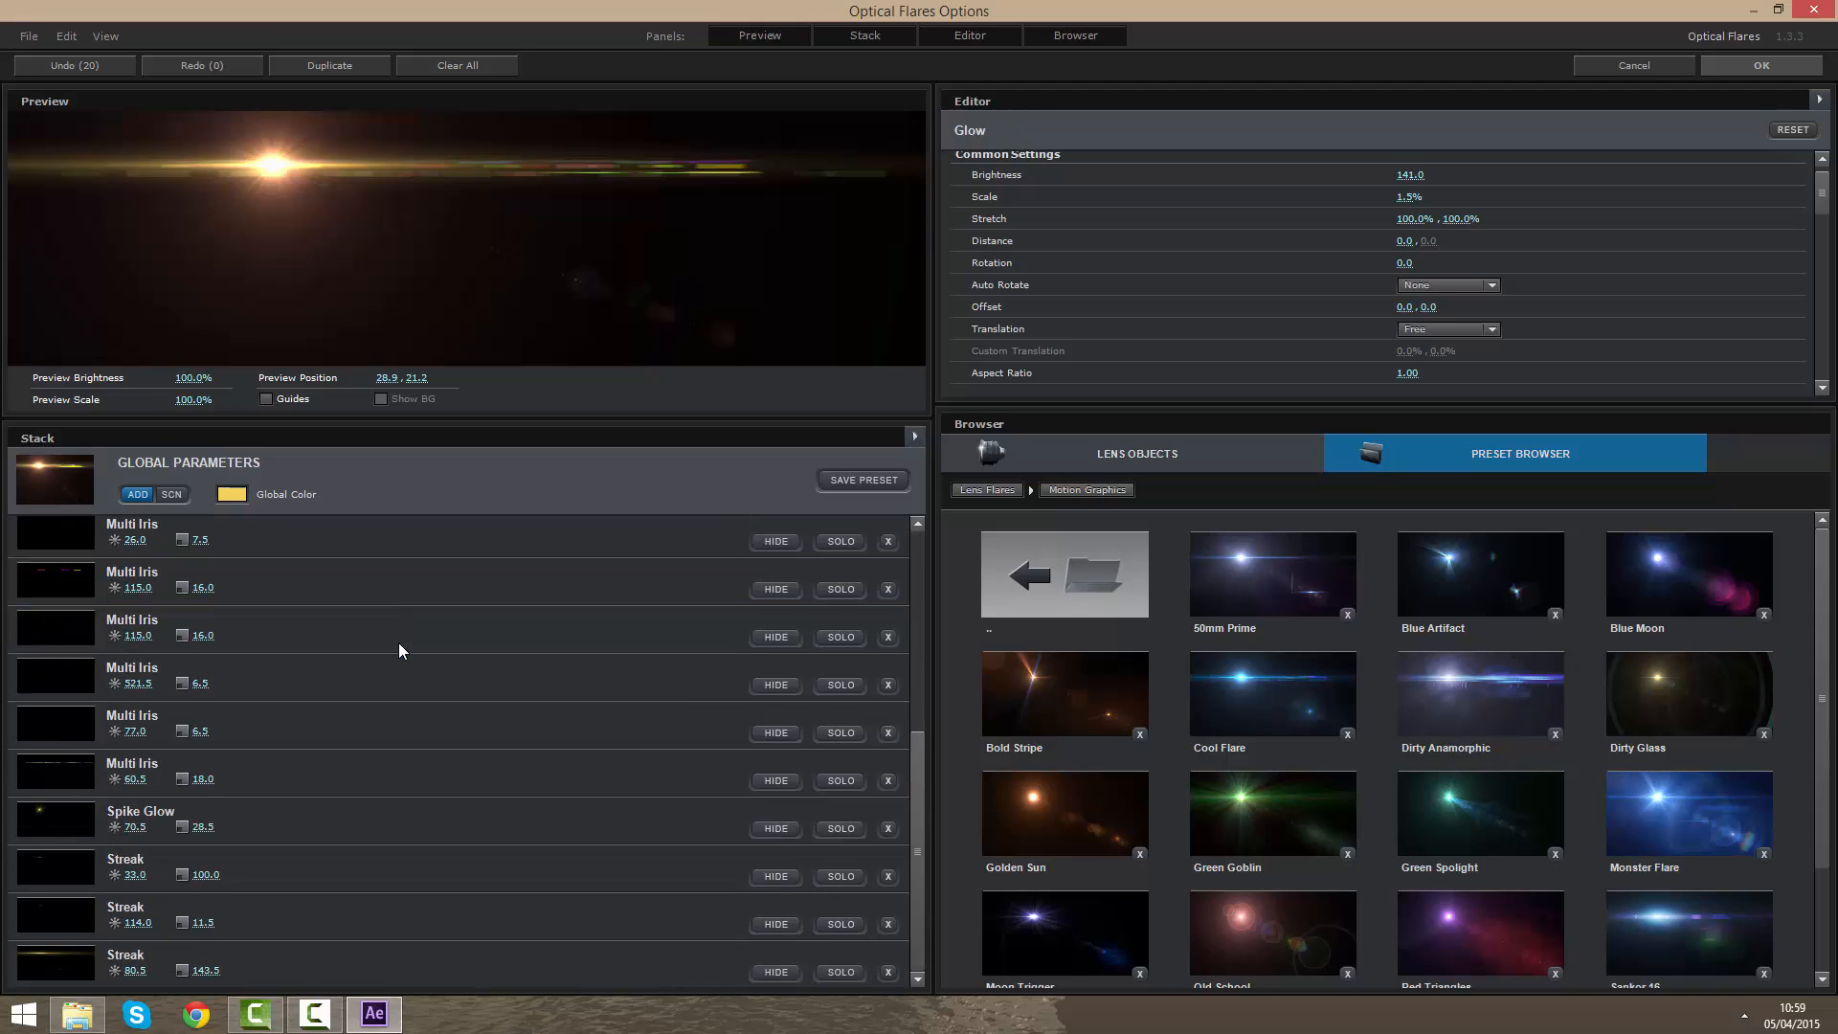
{"action": "scroll", "coordinate": [336, 756], "scroll_direction": "up", "scroll_amount": 5}
{"action": "left_click_drag", "start_coordinate": [336, 757], "coordinate": [343, 744]}
{"action": "key", "text": "Delete"}
{"action": "left_click", "coordinate": [343, 744]}
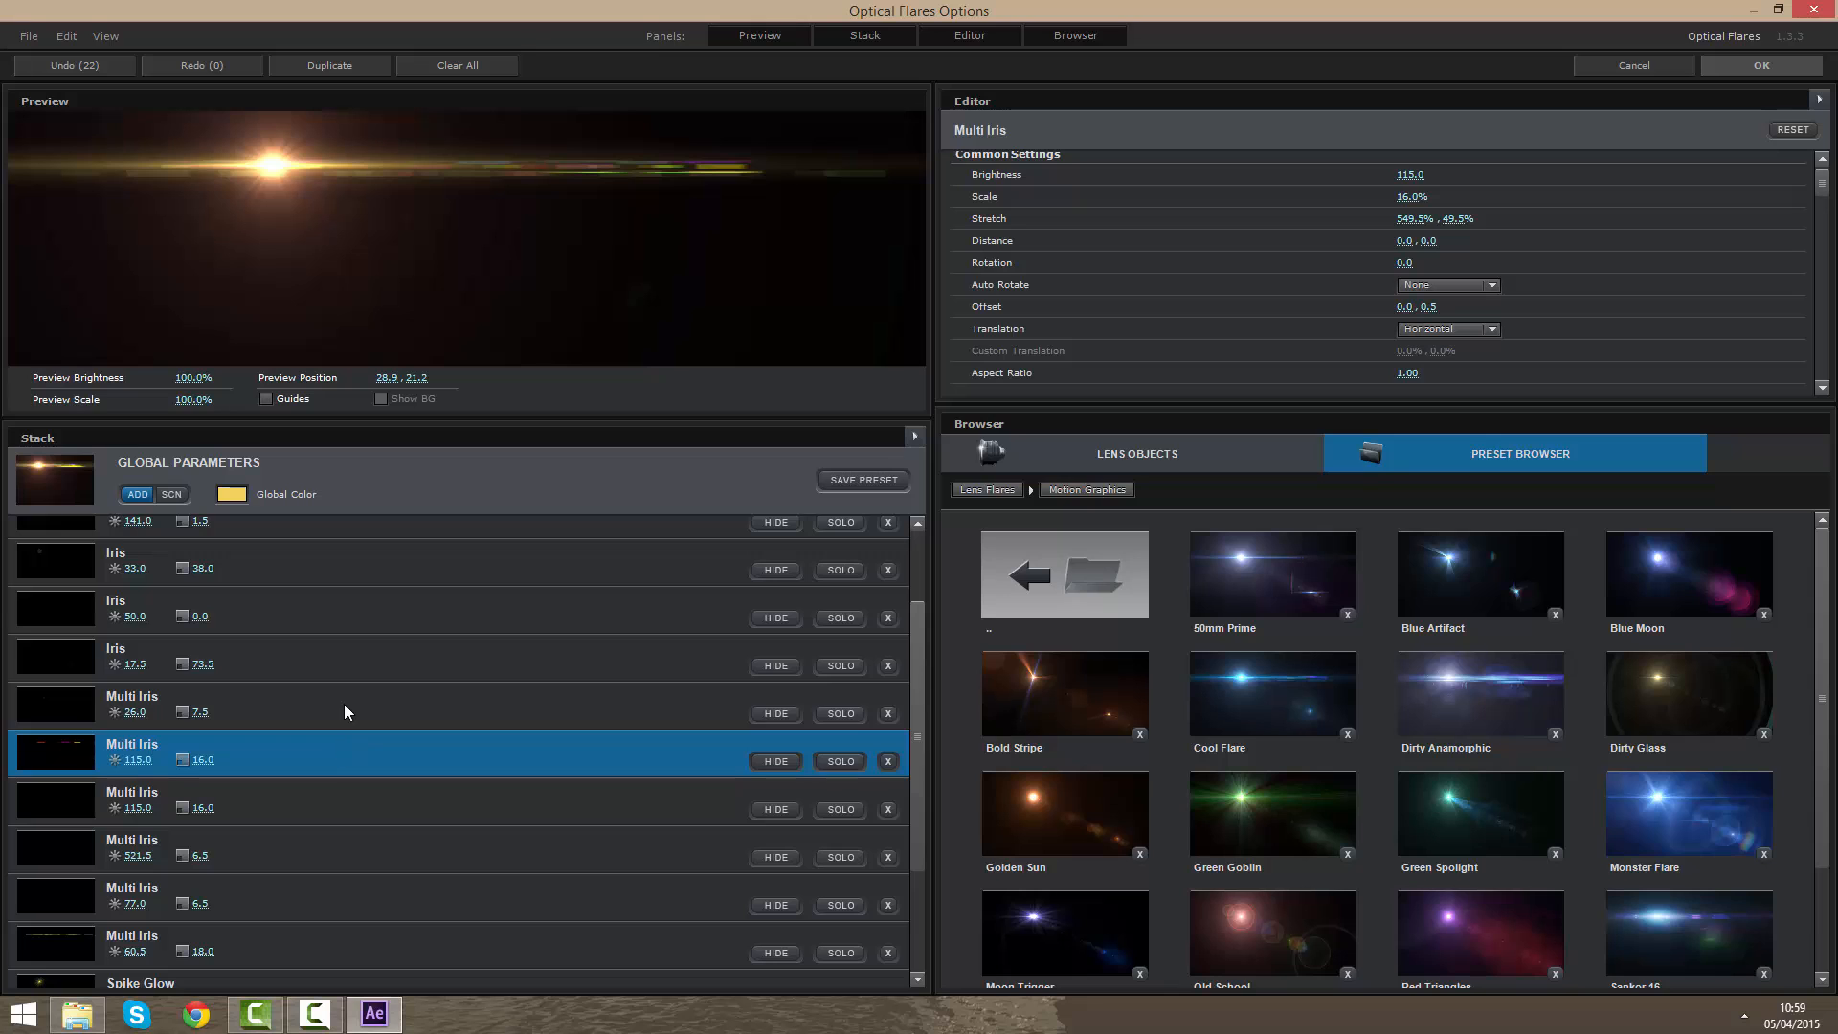
Step: Delete the Multi Iris with brightness 26.0 and one of the two Multi Iris elements with brightness 115.0
{"action": "left_click", "coordinate": [344, 711]}
{"action": "key", "text": "Delete"}
{"action": "left_click", "coordinate": [323, 766]}
{"action": "key", "text": "Delete"}
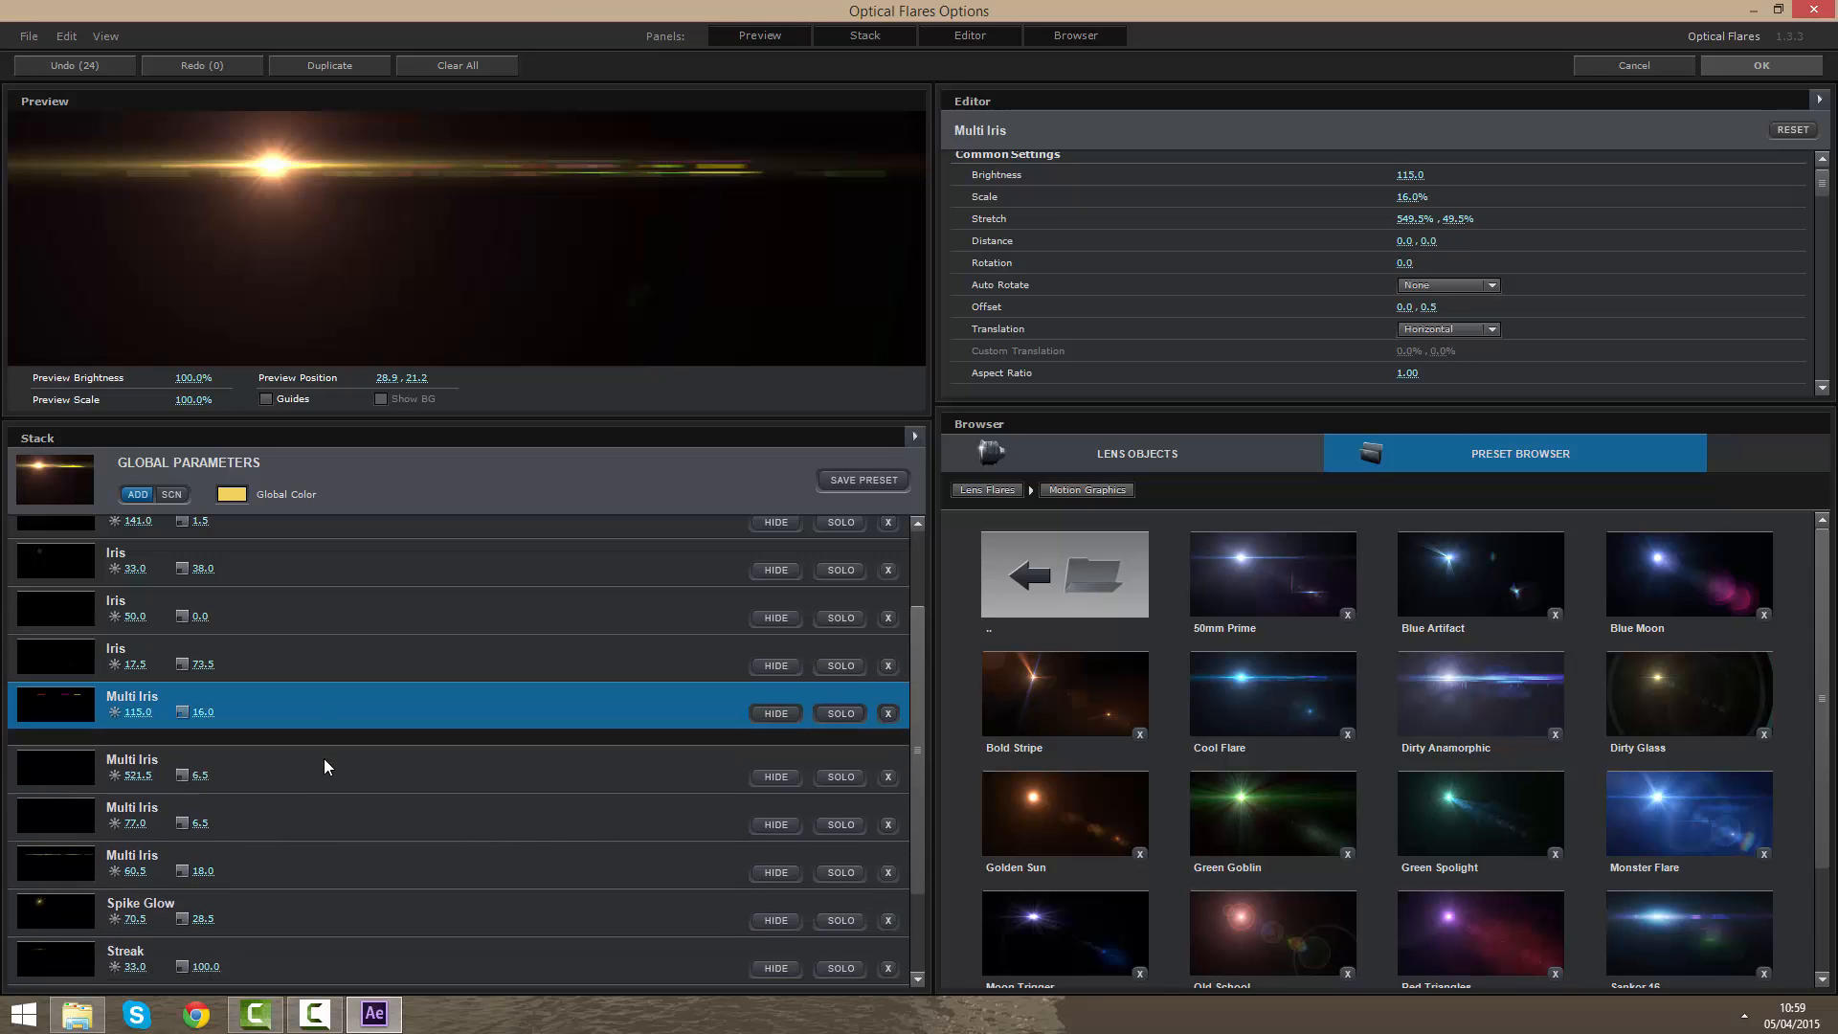
Step: Move the flare in the preview to about 70.5, 47.4 and apply the flare options
{"action": "scroll", "coordinate": [373, 657], "scroll_direction": "up", "scroll_amount": 4}
{"action": "left_click_drag", "start_coordinate": [408, 321], "coordinate": [655, 231]}
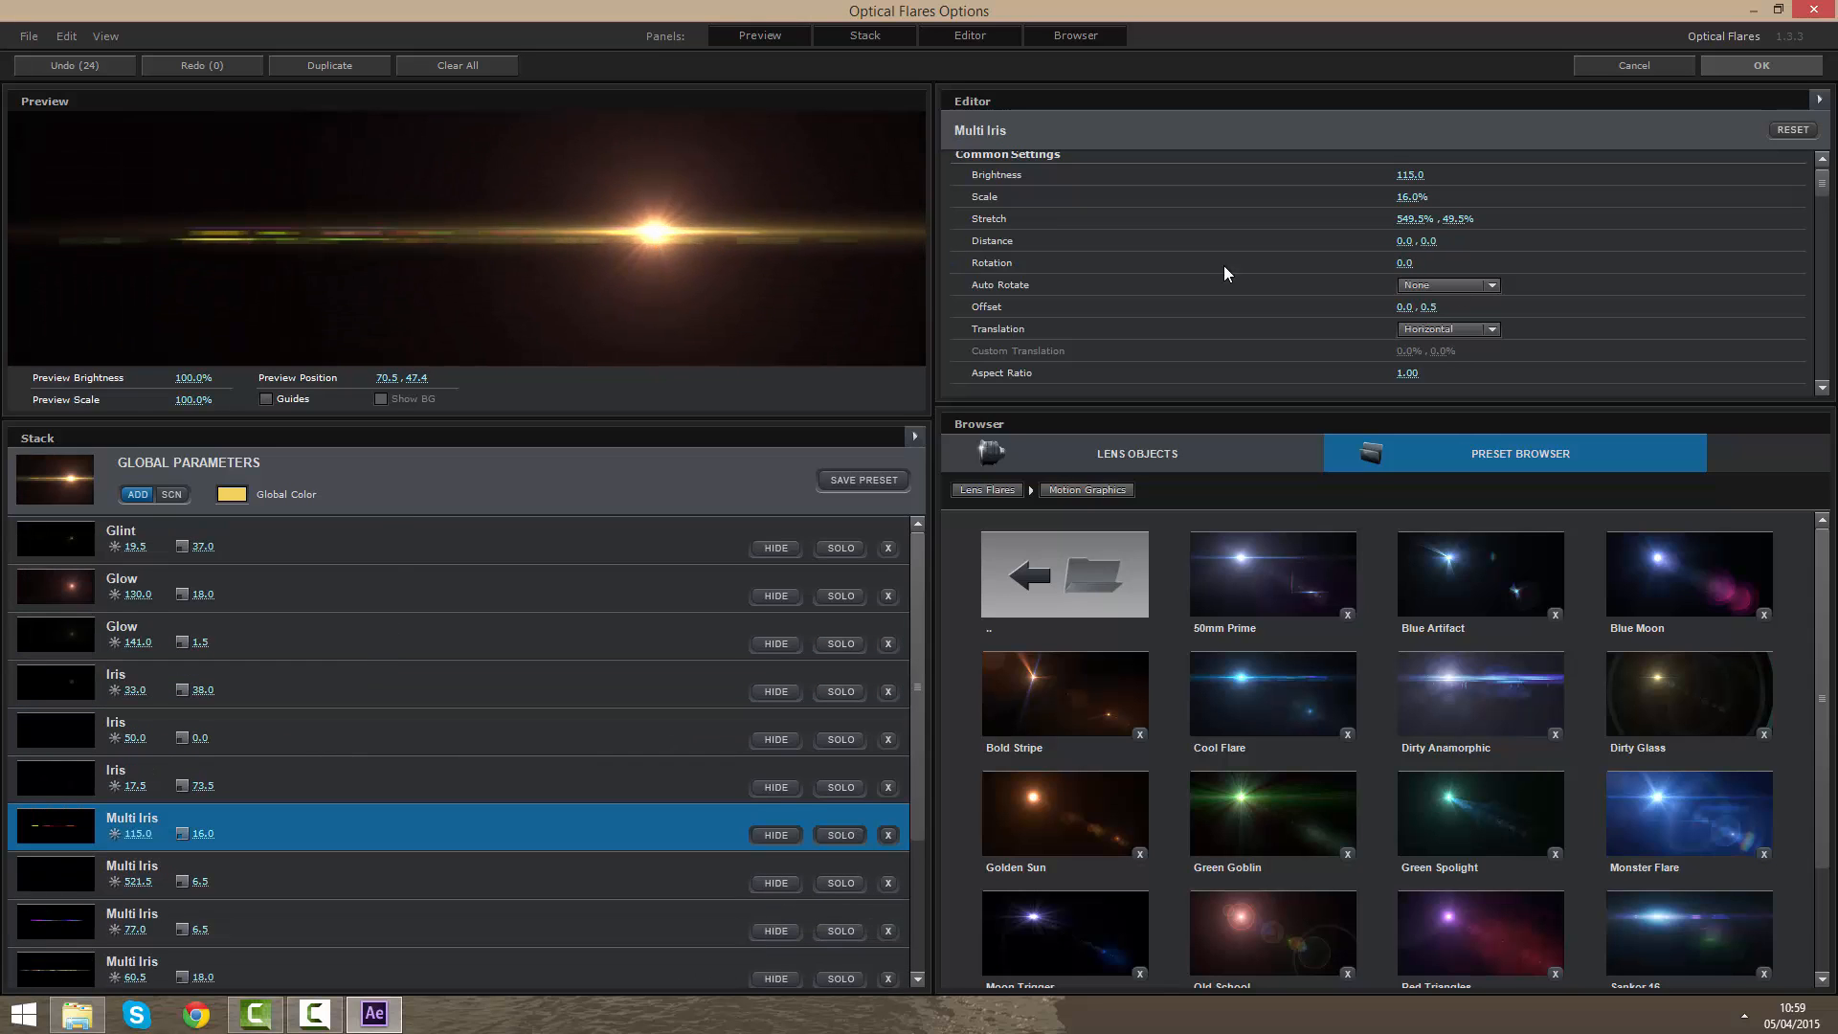
{"action": "left_click", "coordinate": [1781, 69]}
Step: Lower the Brightness of the Optical Flares effect to 82
{"action": "scroll", "coordinate": [1059, 331], "scroll_direction": "down", "scroll_amount": 4}
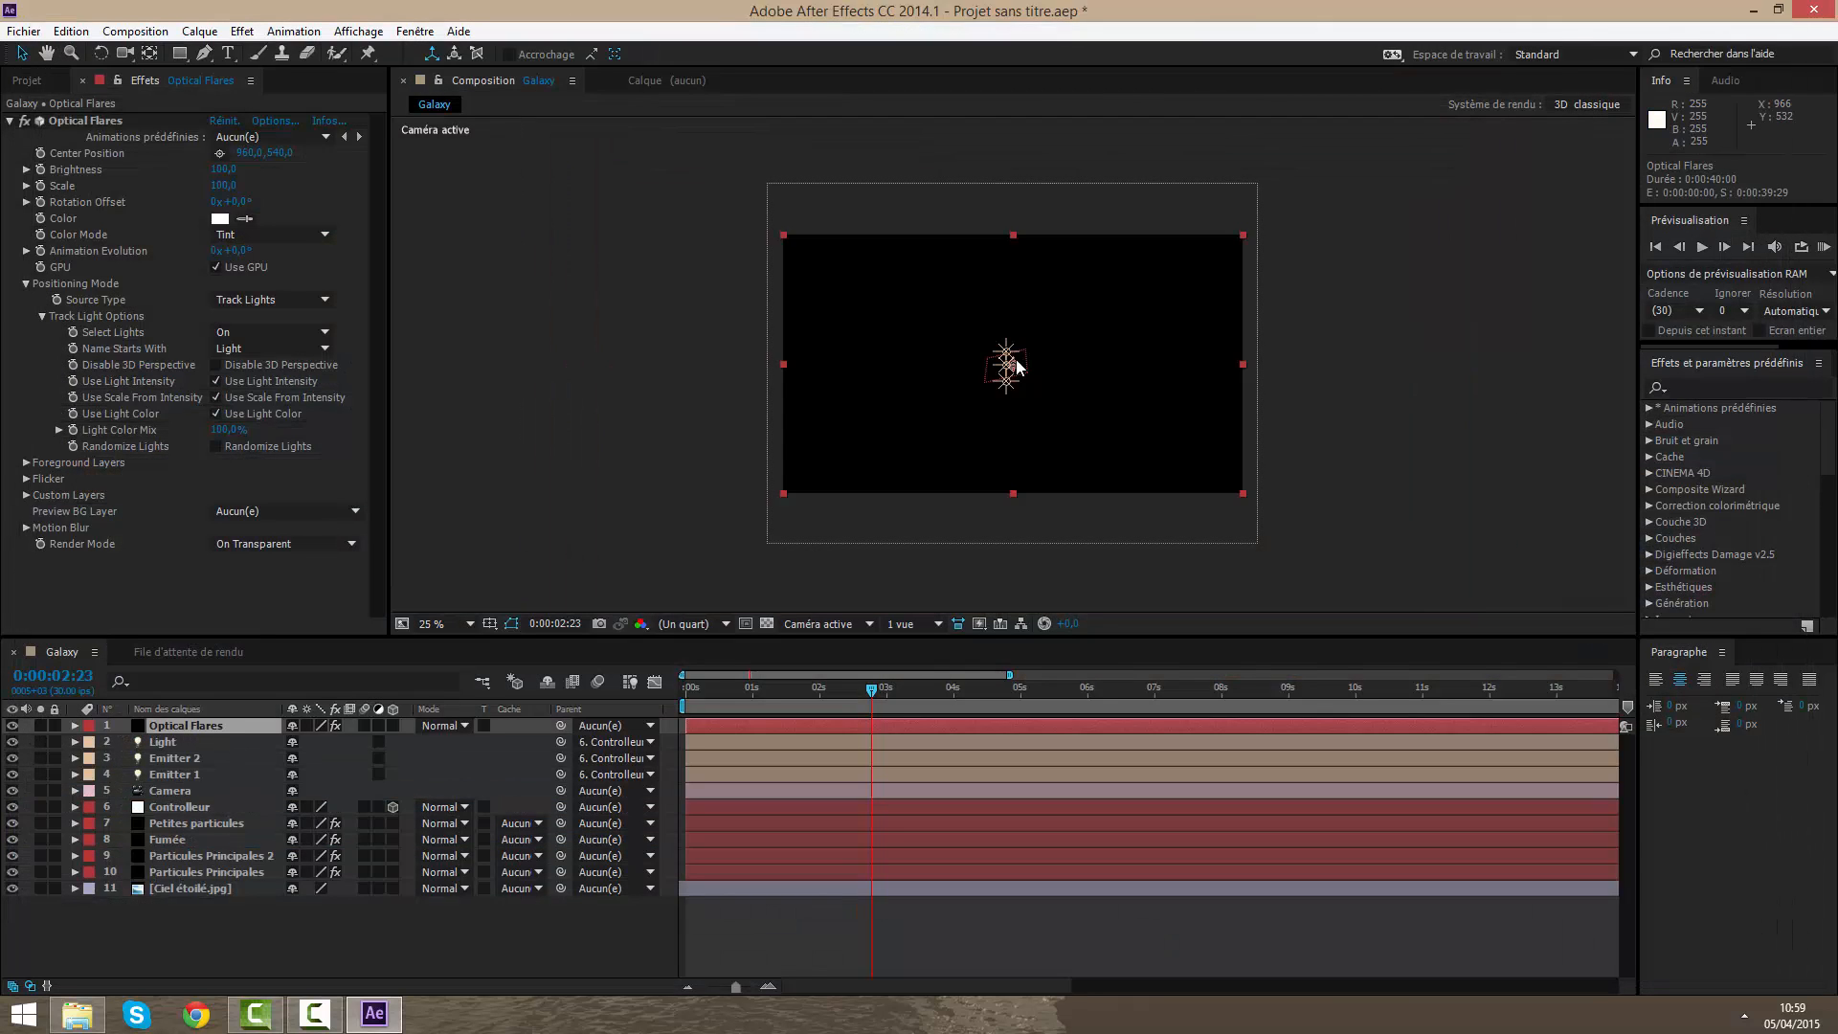
{"action": "scroll", "coordinate": [1023, 541], "scroll_direction": "up", "scroll_amount": 1}
{"action": "left_click", "coordinate": [1086, 916]}
{"action": "scroll", "coordinate": [933, 297], "scroll_direction": "up", "scroll_amount": 1}
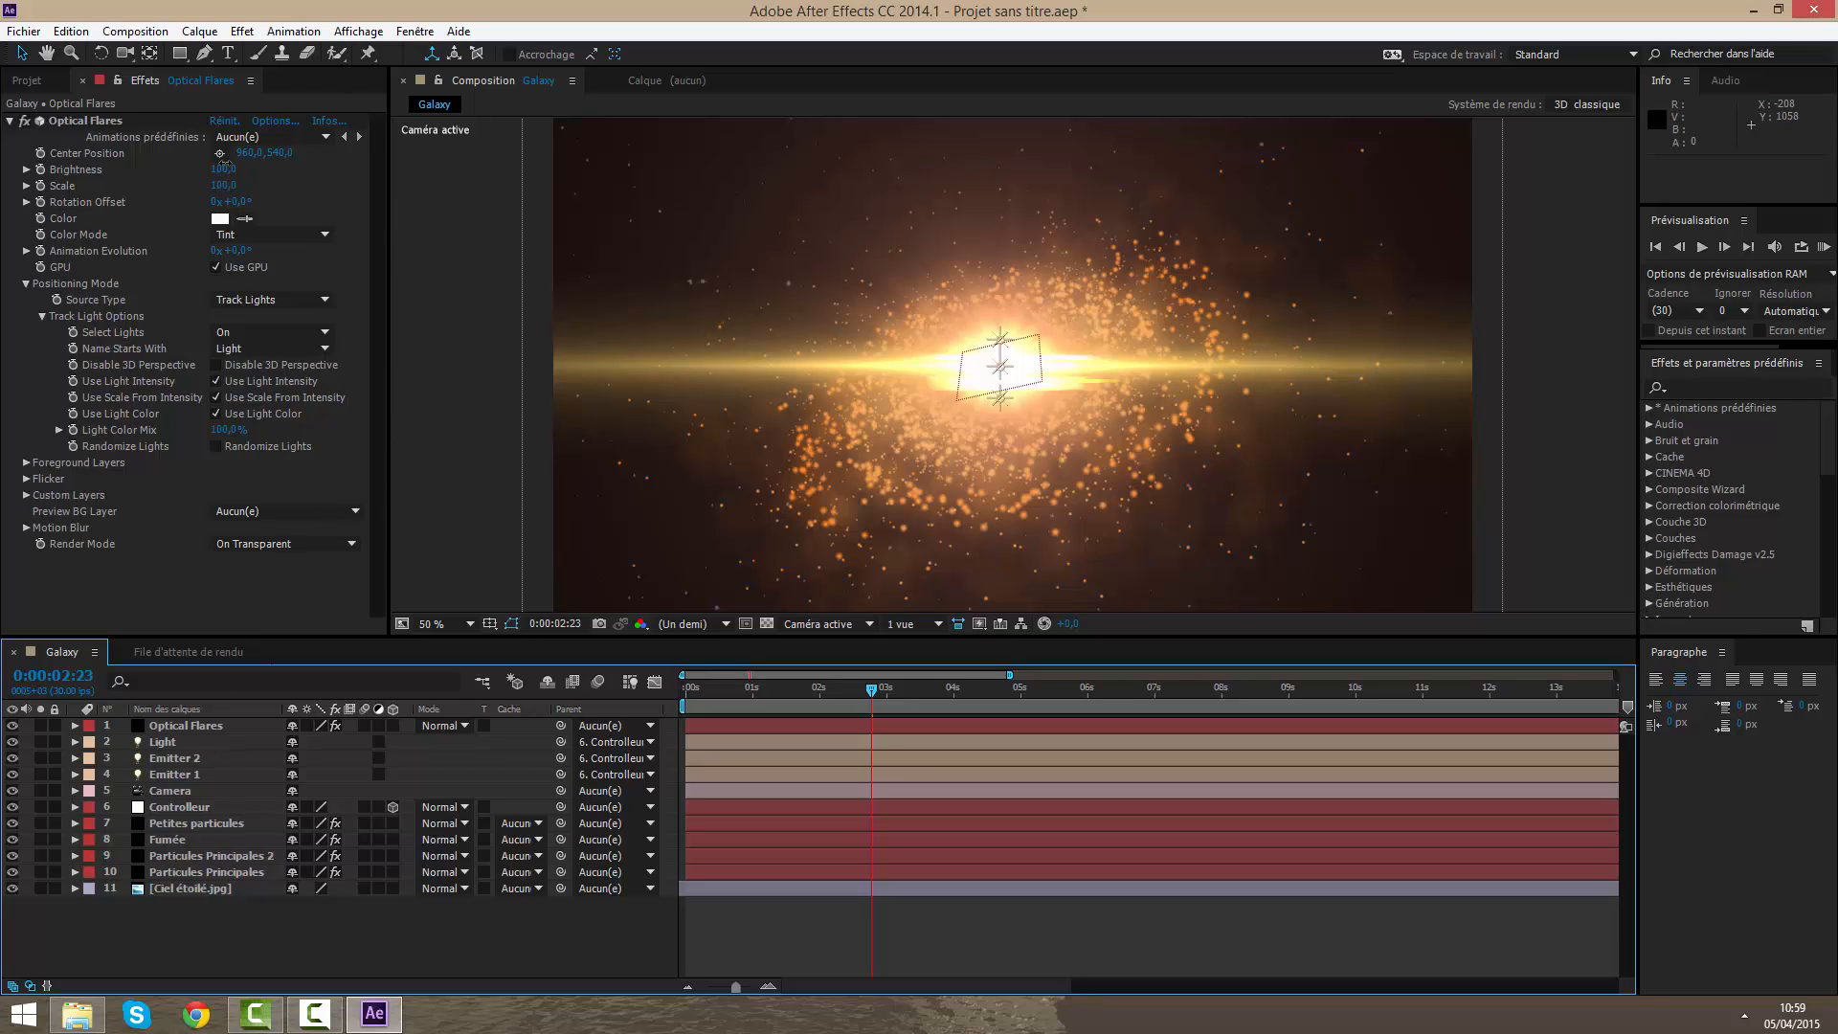
{"action": "left_click_drag", "start_coordinate": [223, 165], "coordinate": [221, 168]}
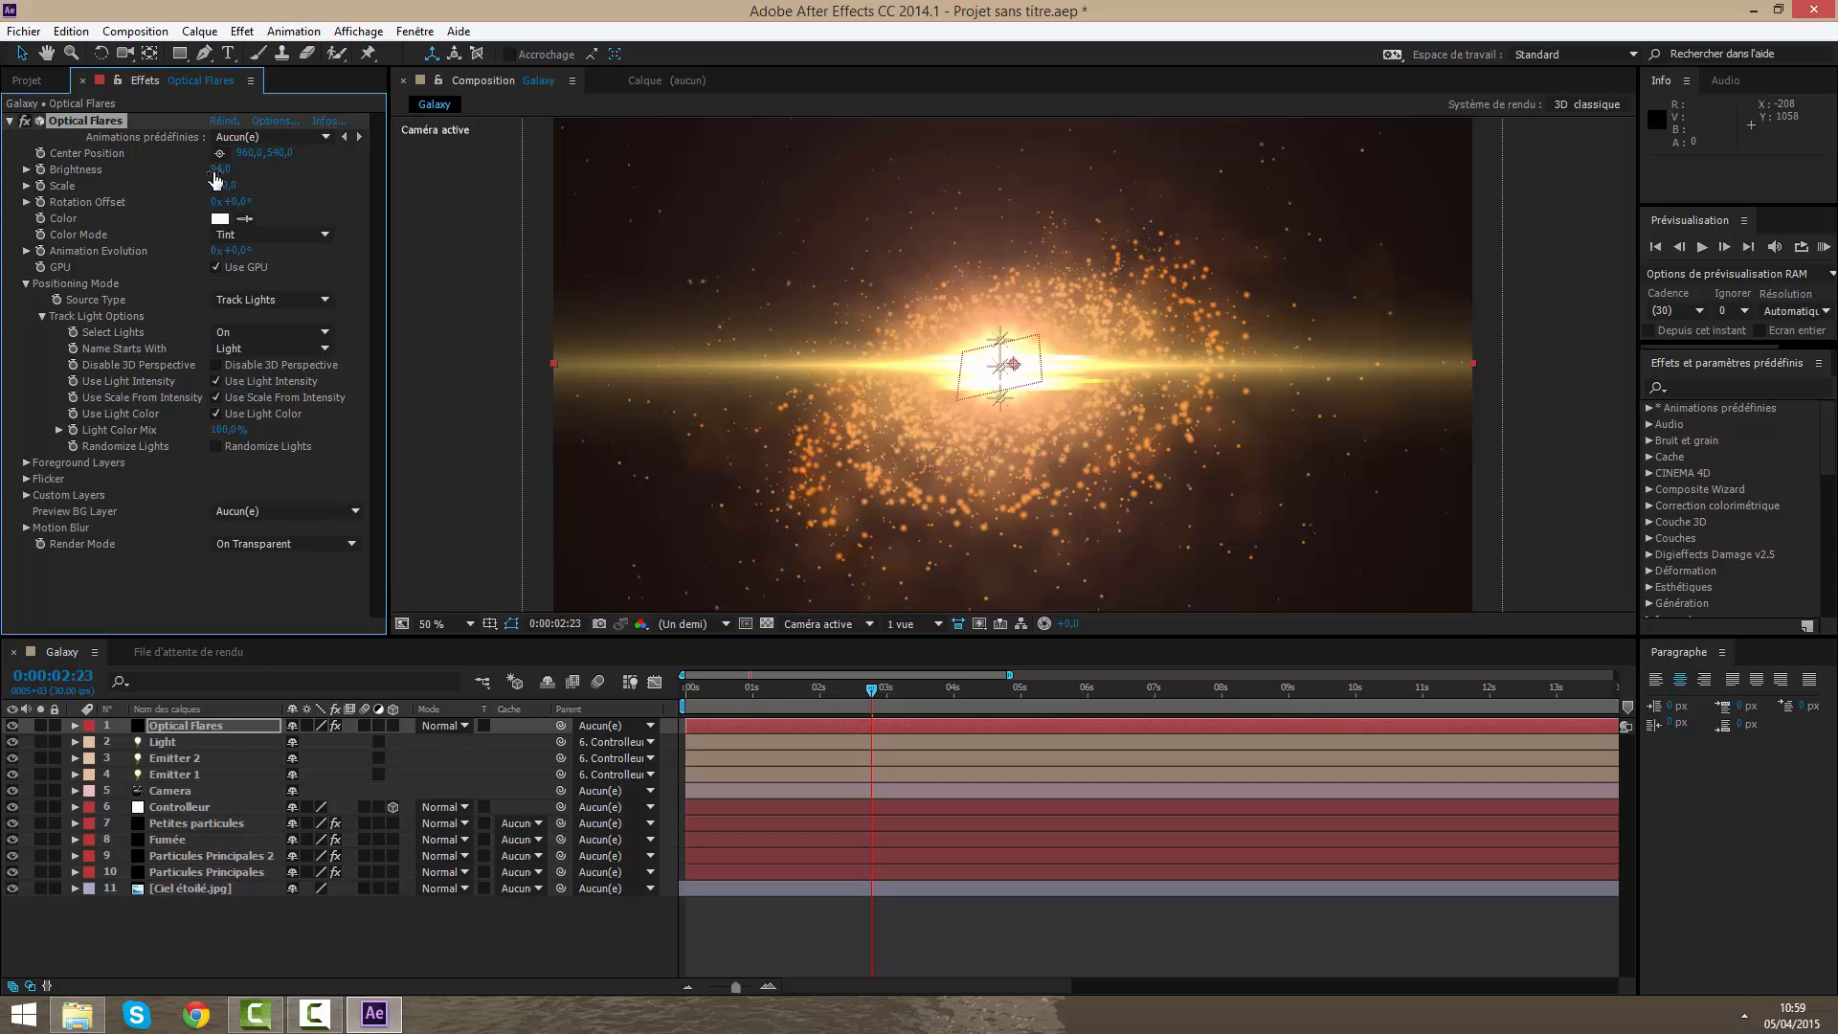
{"action": "mouse_move", "coordinate": [217, 170]}
{"action": "left_mouse_down"}
{"action": "mouse_move", "coordinate": [156, 171]}
{"action": "mouse_move", "coordinate": [181, 170]}
{"action": "left_mouse_up"}
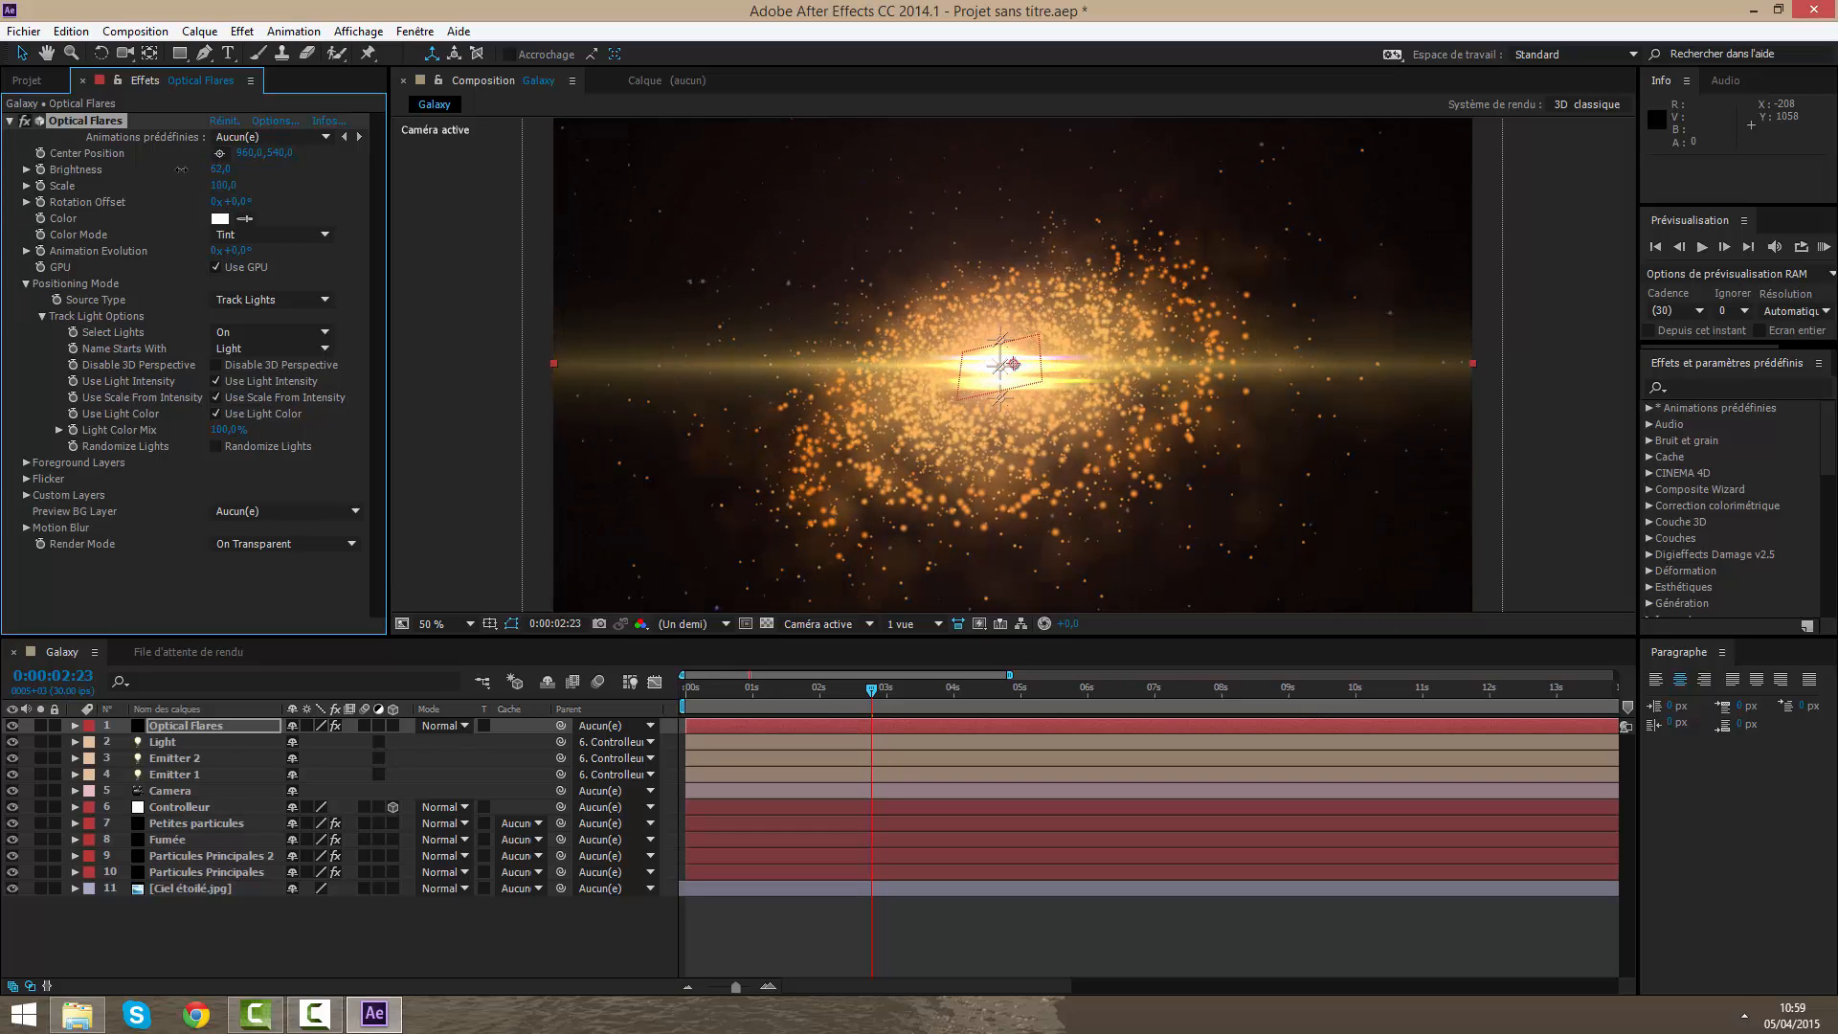
Step: Reopen the flare options, move the preview flare to about 27.0, 27.1 and delete the Multi Iris with brightness 60.5
{"action": "left_click", "coordinate": [269, 120]}
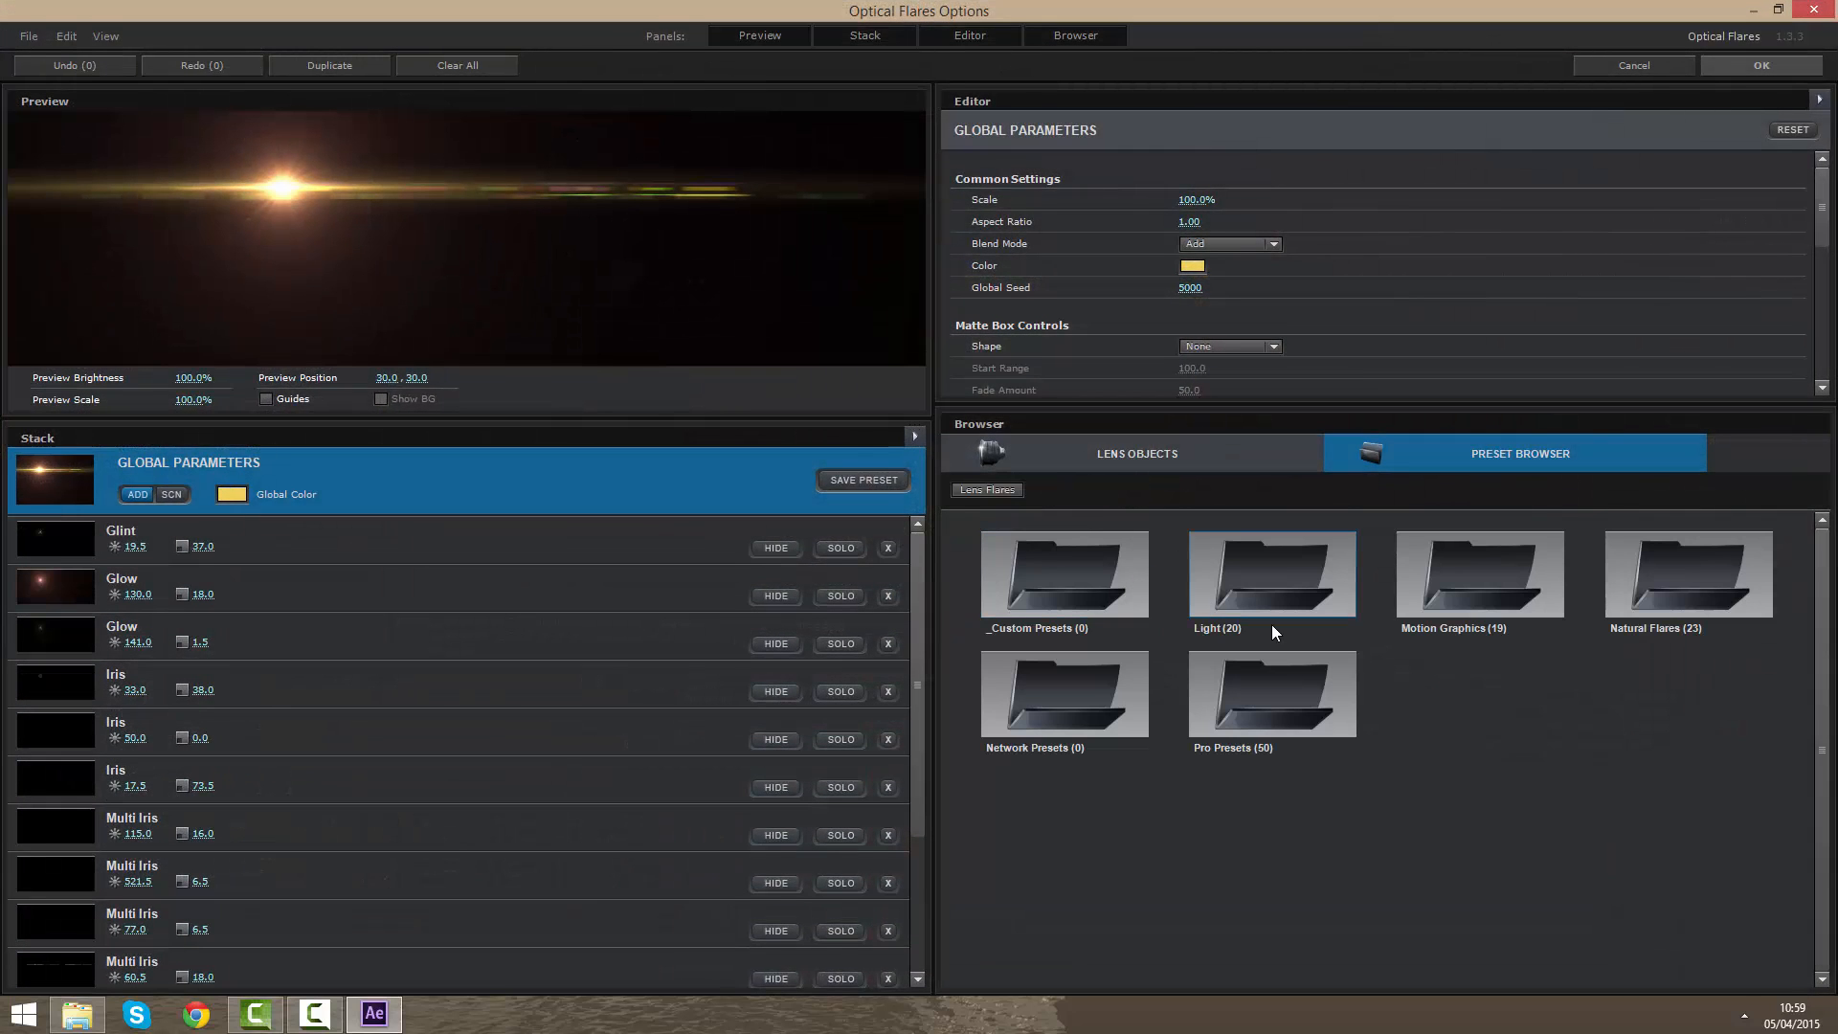
{"action": "left_click_drag", "start_coordinate": [517, 340], "coordinate": [256, 180]}
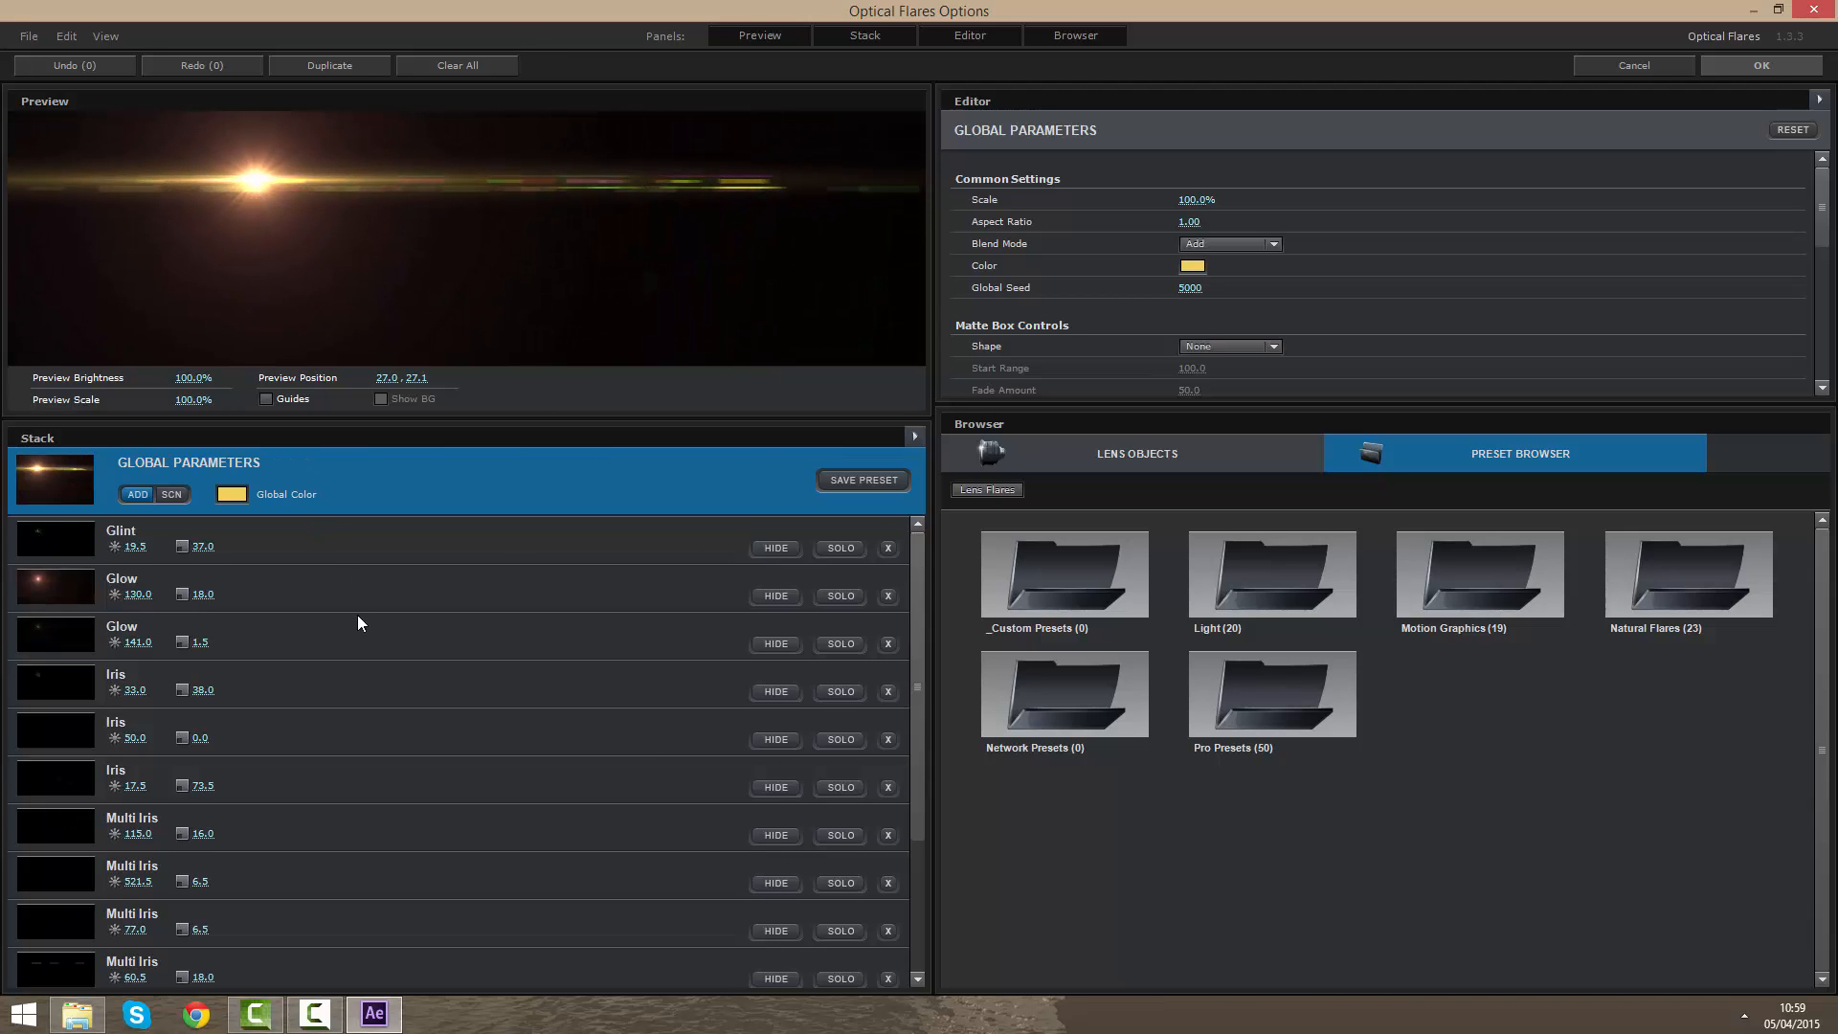
{"action": "scroll", "coordinate": [373, 699], "scroll_direction": "down", "scroll_amount": 3}
{"action": "left_click", "coordinate": [331, 809]}
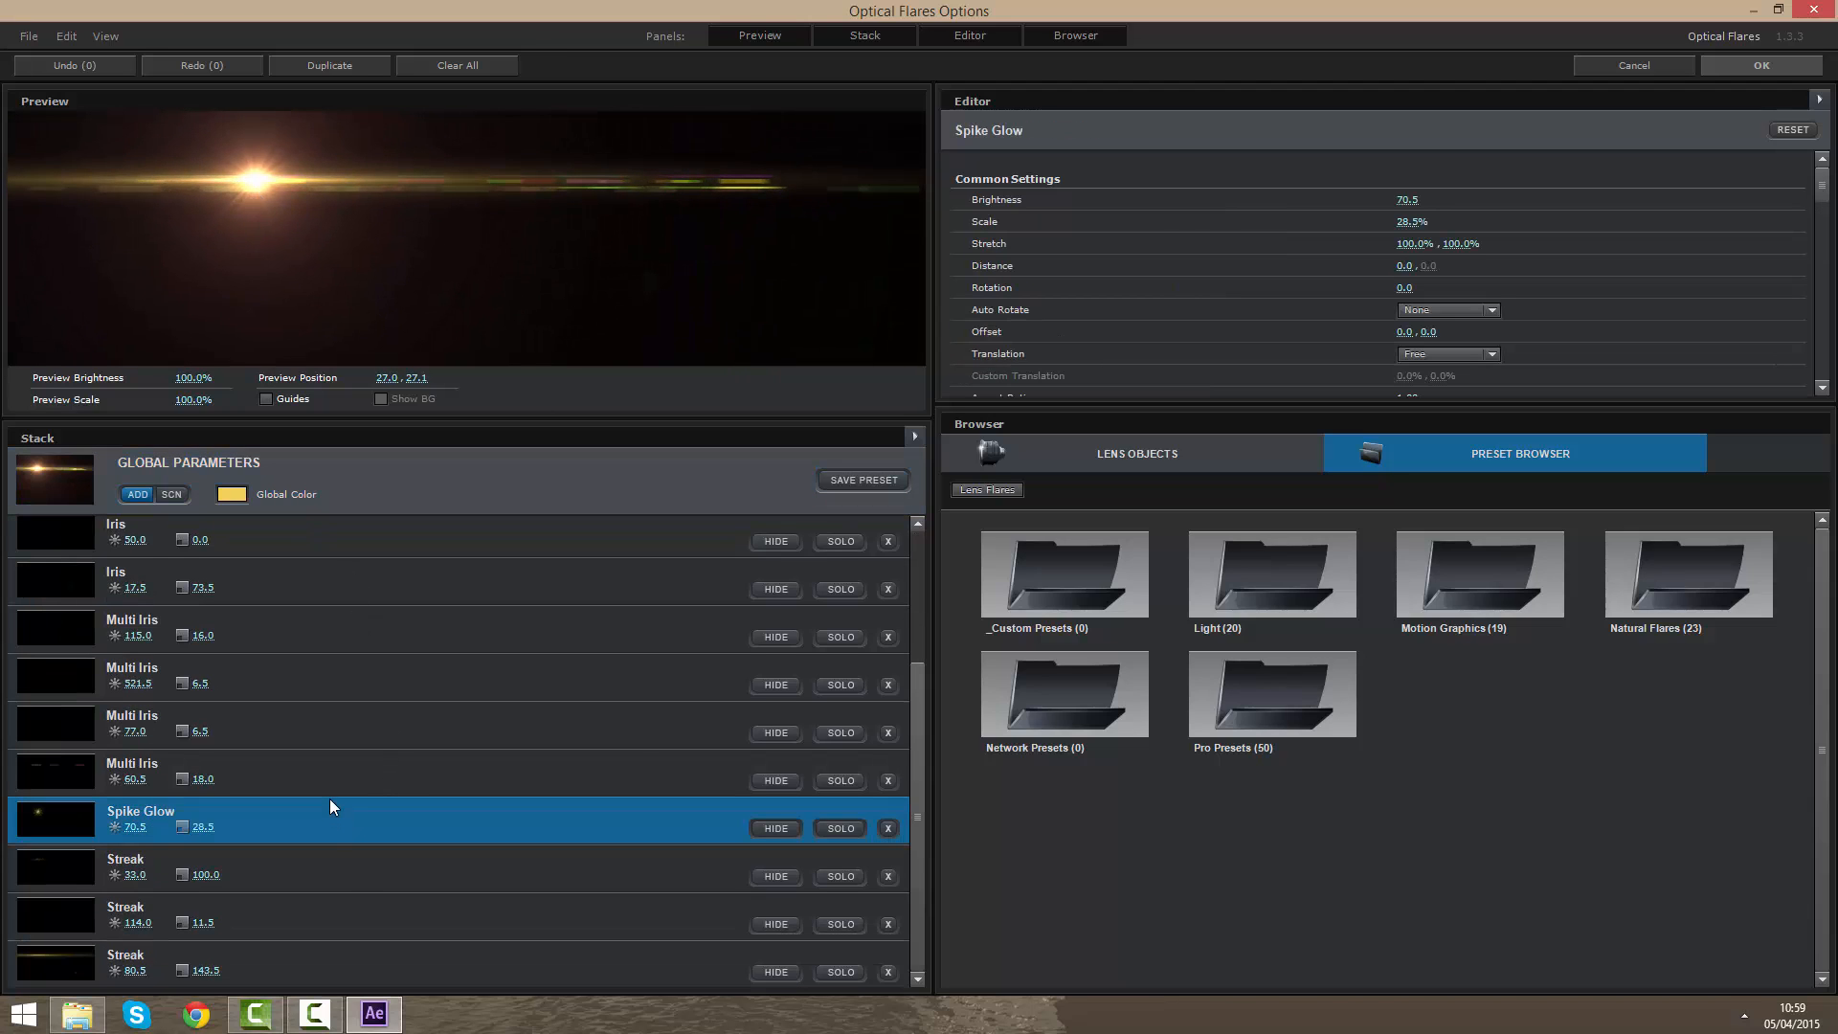
{"action": "left_click_drag", "start_coordinate": [330, 795], "coordinate": [329, 791]}
{"action": "scroll", "coordinate": [329, 790], "scroll_direction": "up", "scroll_amount": 3}
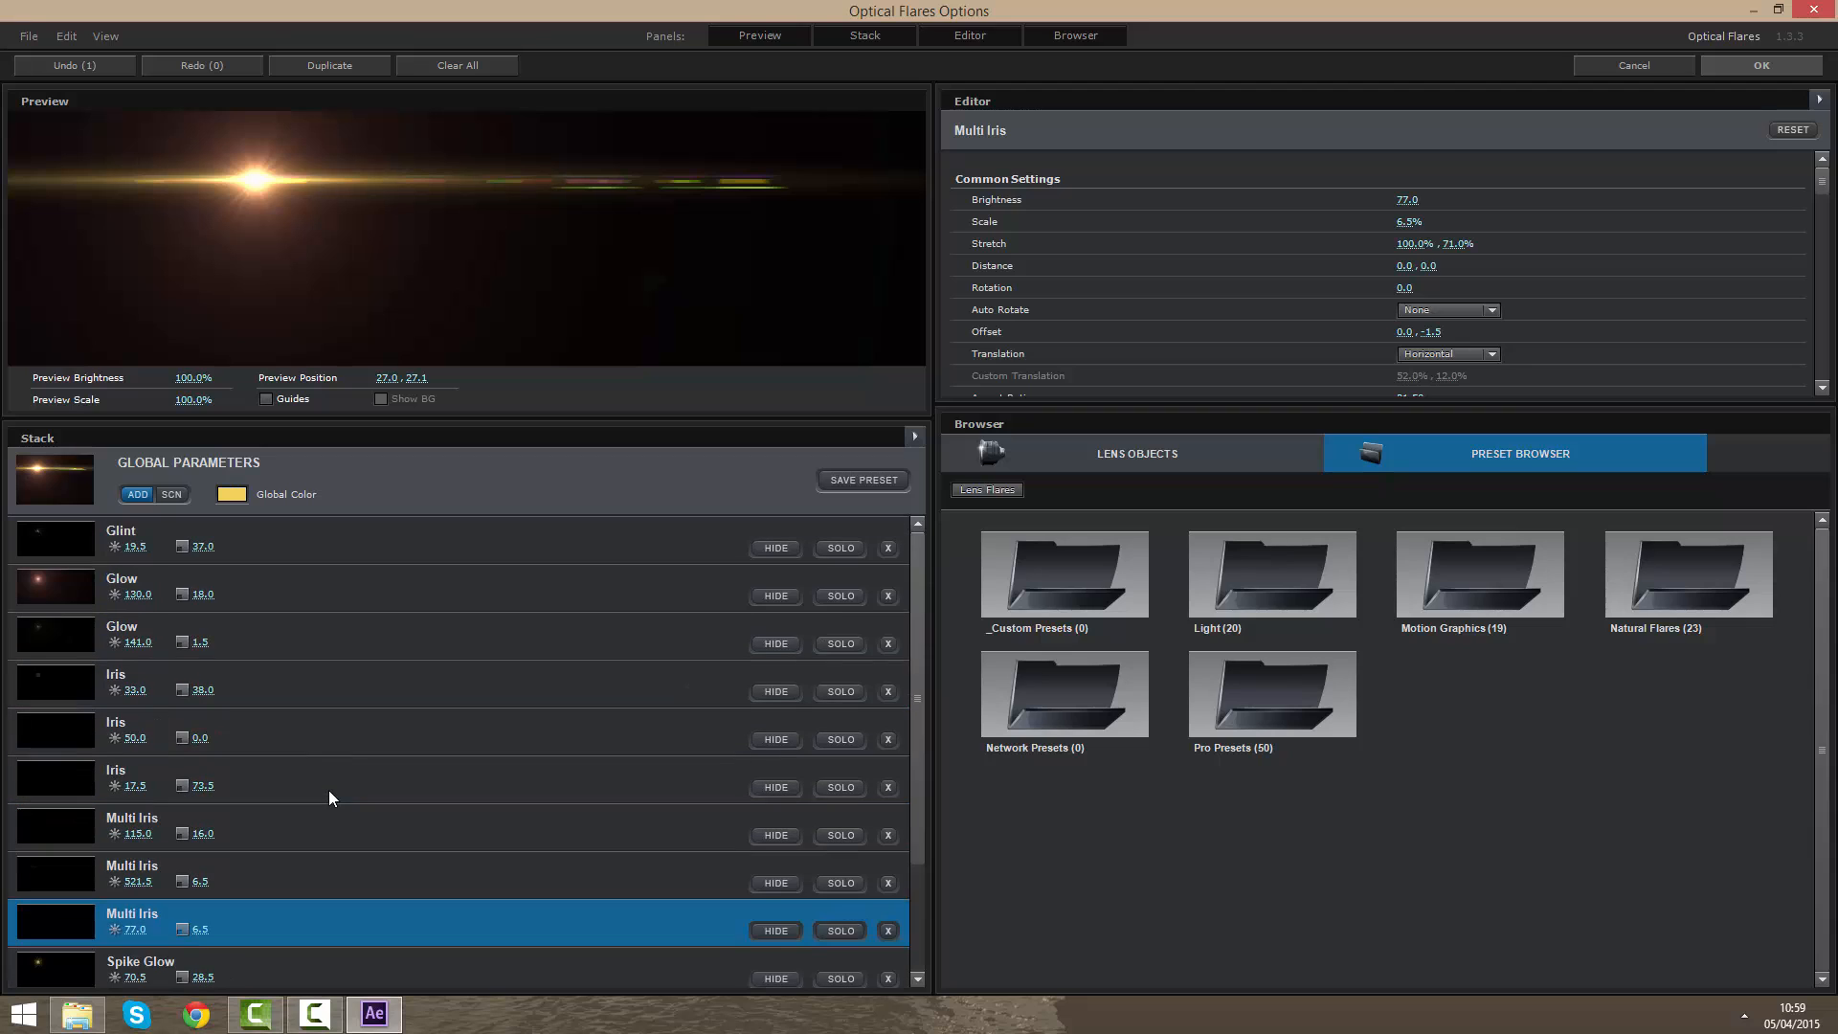
Step: Delete the Streak with brightness 33.0 and scale 100.0 from the stack
{"action": "left_click", "coordinate": [278, 643]}
{"action": "scroll", "coordinate": [293, 827], "scroll_direction": "down", "scroll_amount": 3}
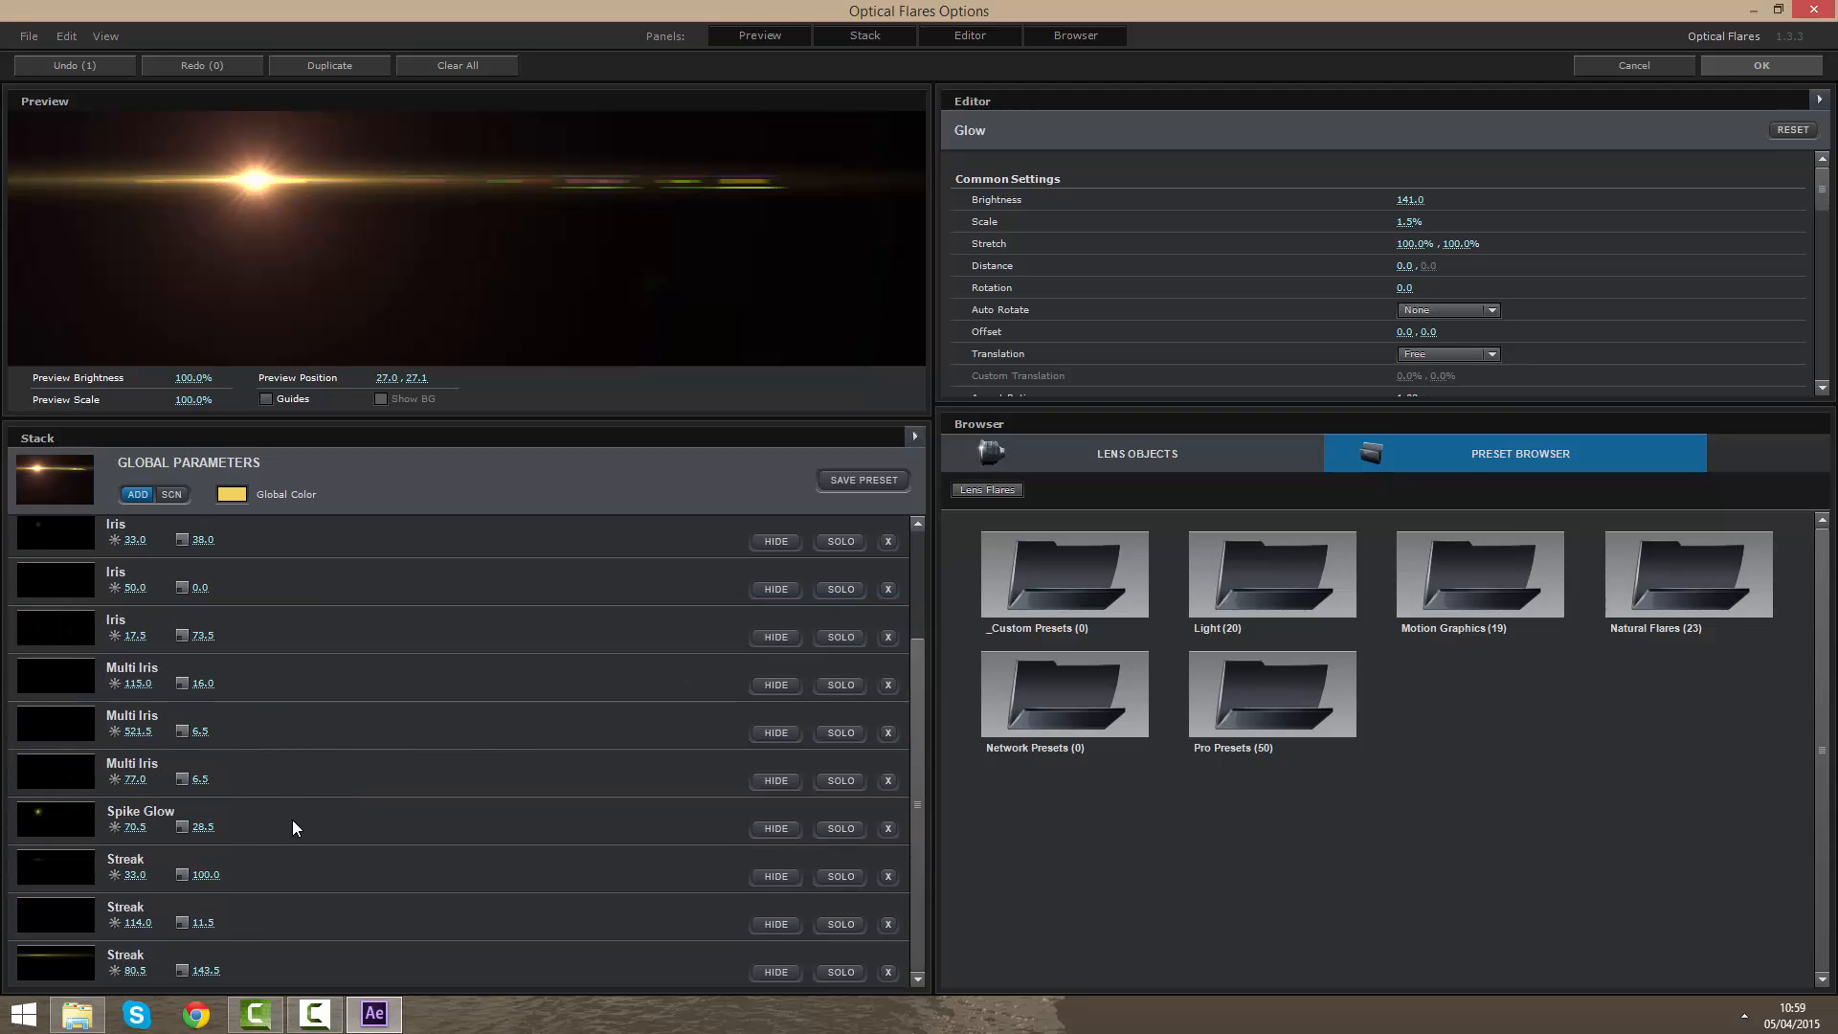
{"action": "left_click", "coordinate": [281, 912]}
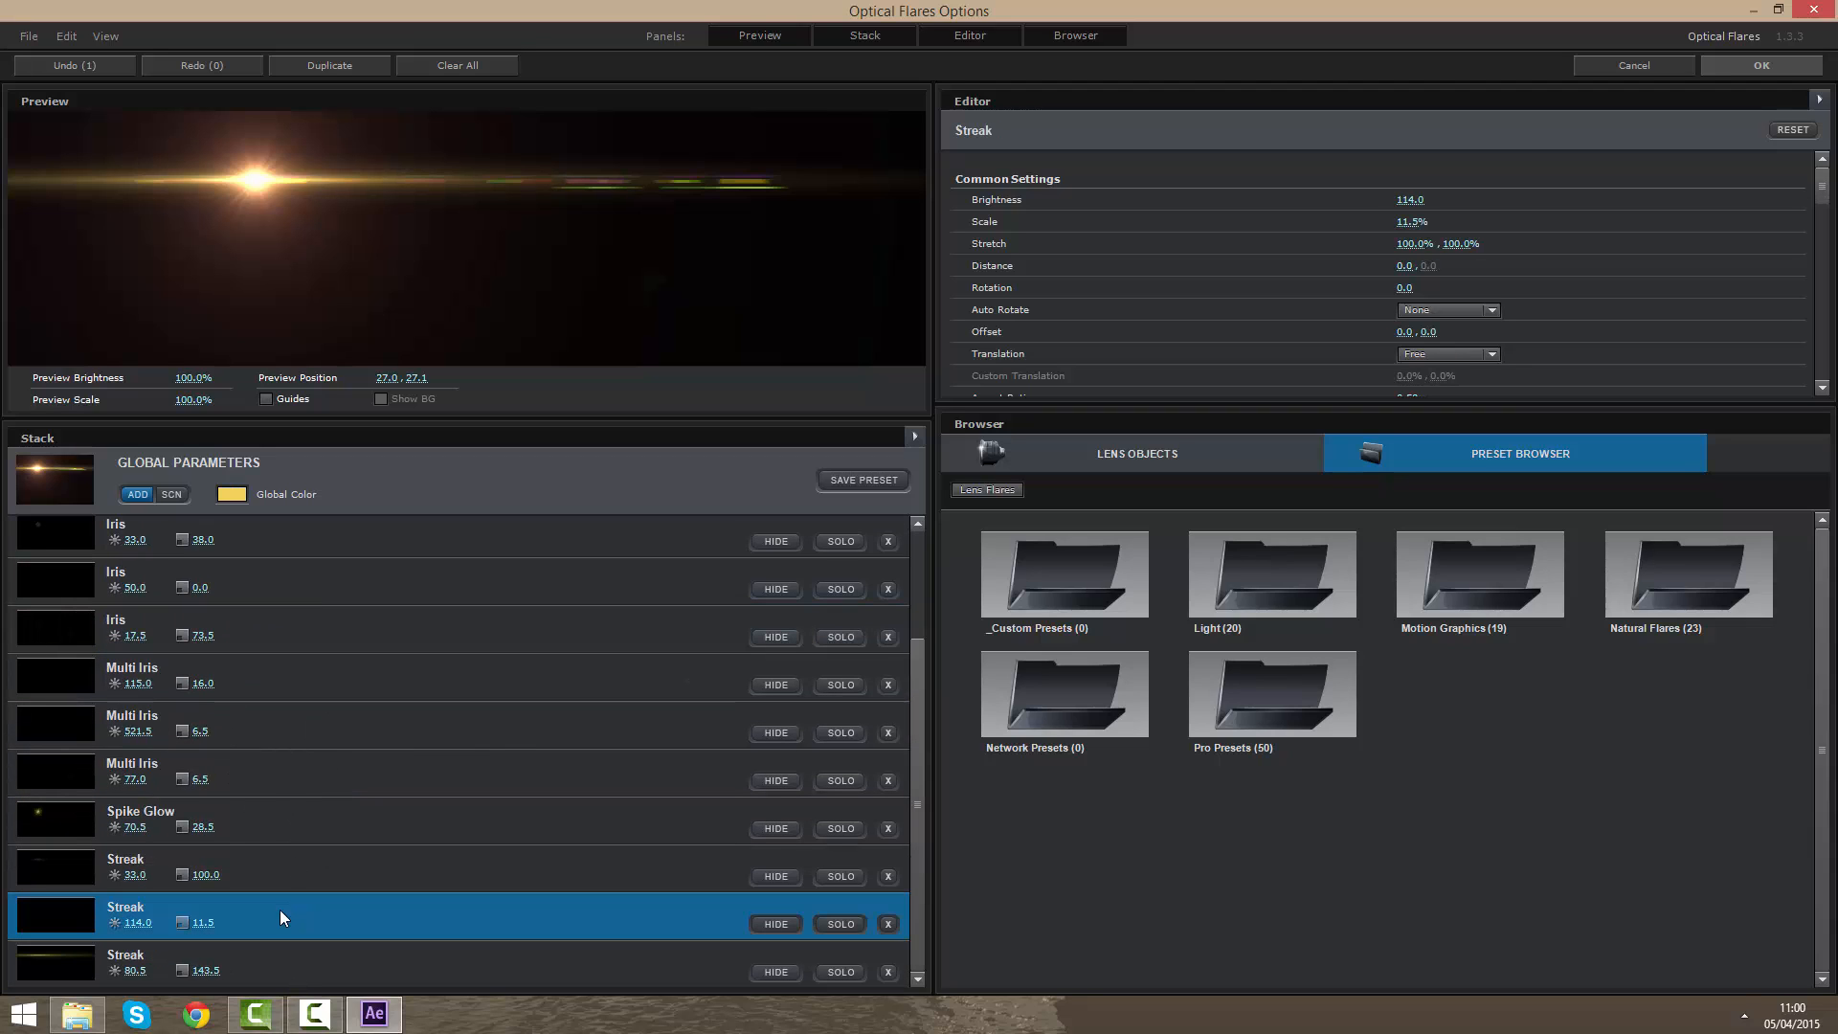
{"action": "left_click", "coordinate": [285, 859]}
{"action": "key", "text": "Delete"}
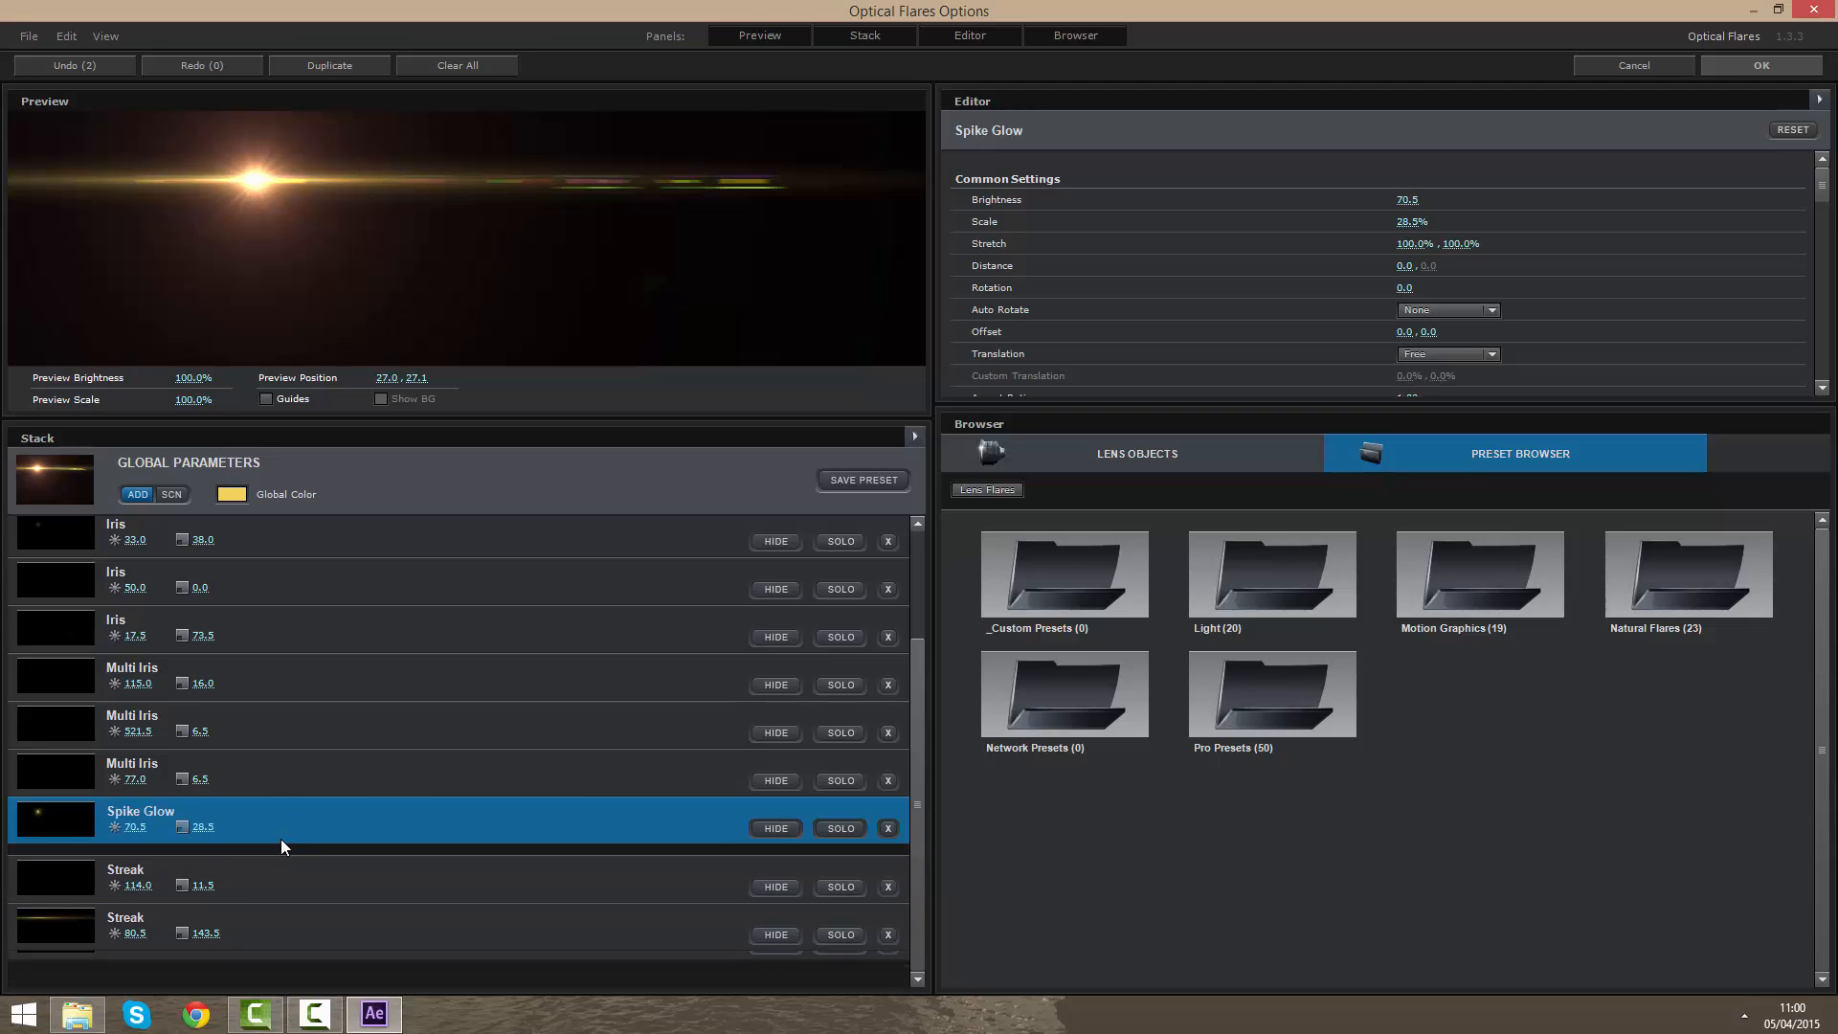
Step: Delete the Multi Iris with brightness 521.5 and the Iris with brightness 17.5 and scale 73.5
{"action": "left_click", "coordinate": [266, 732]}
{"action": "key", "text": "Delete"}
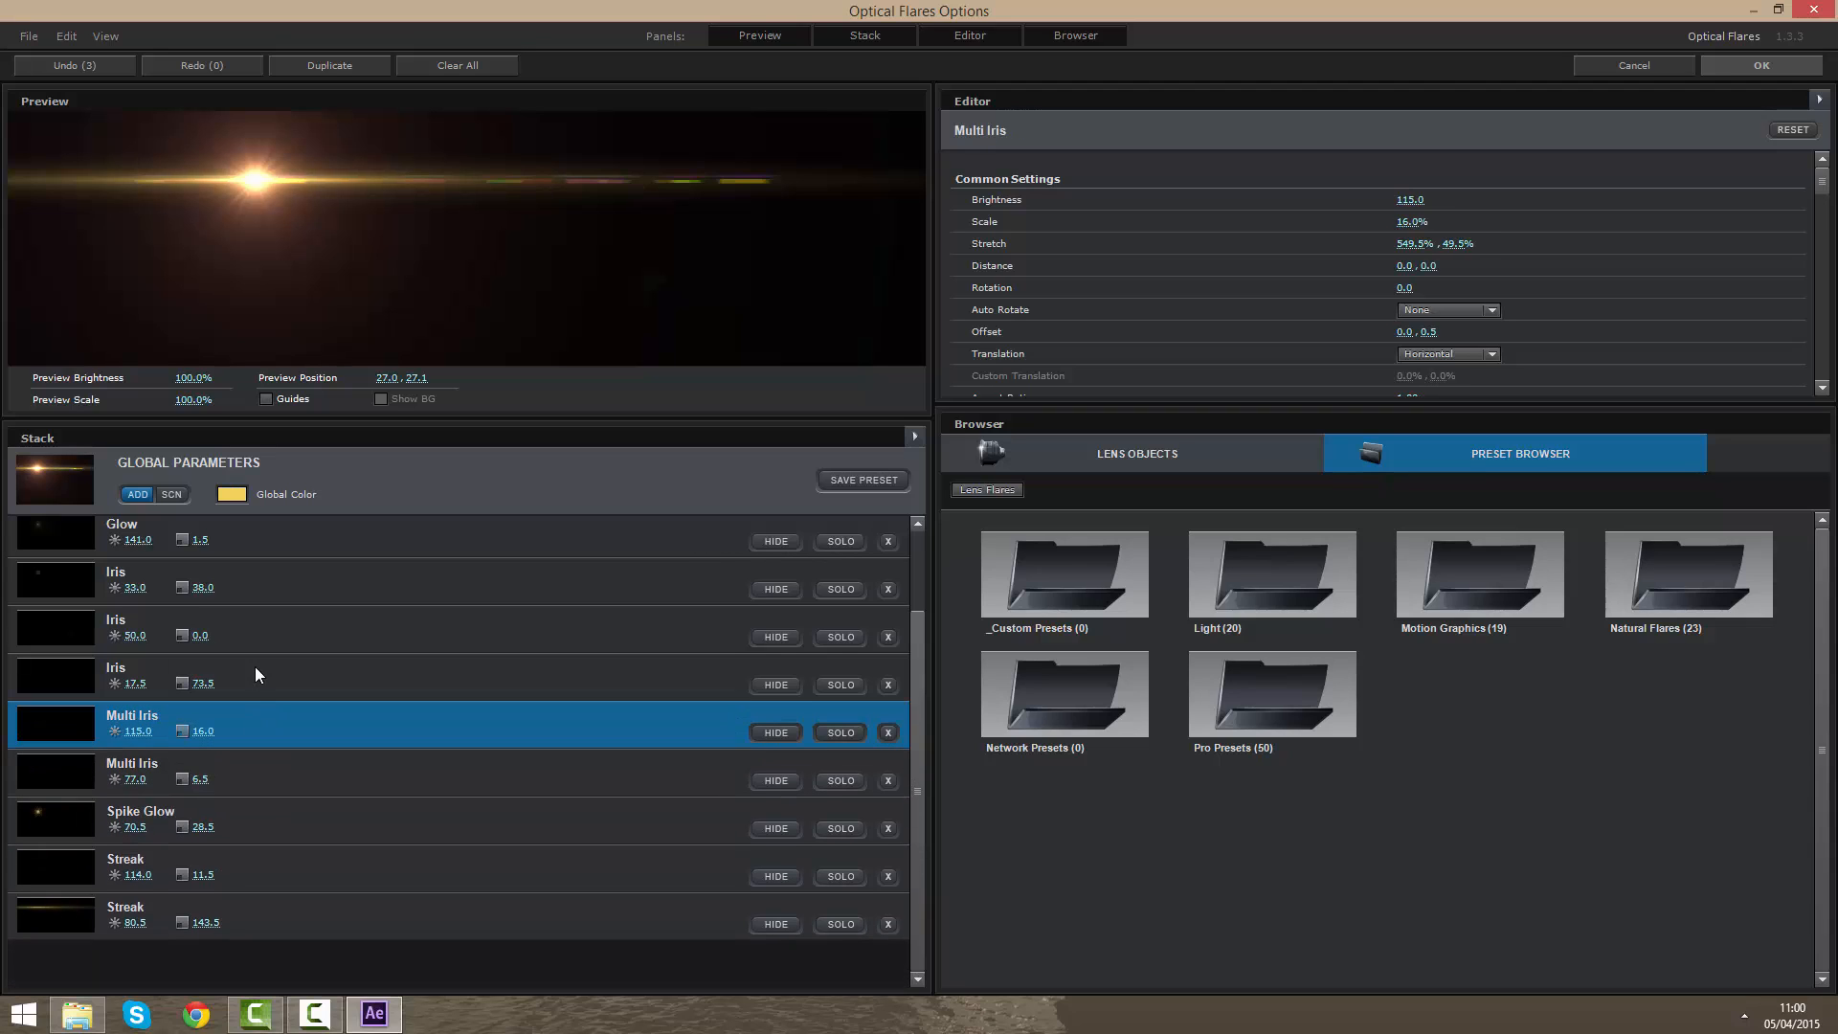
{"action": "left_click", "coordinate": [244, 683]}
{"action": "key", "text": "Delete"}
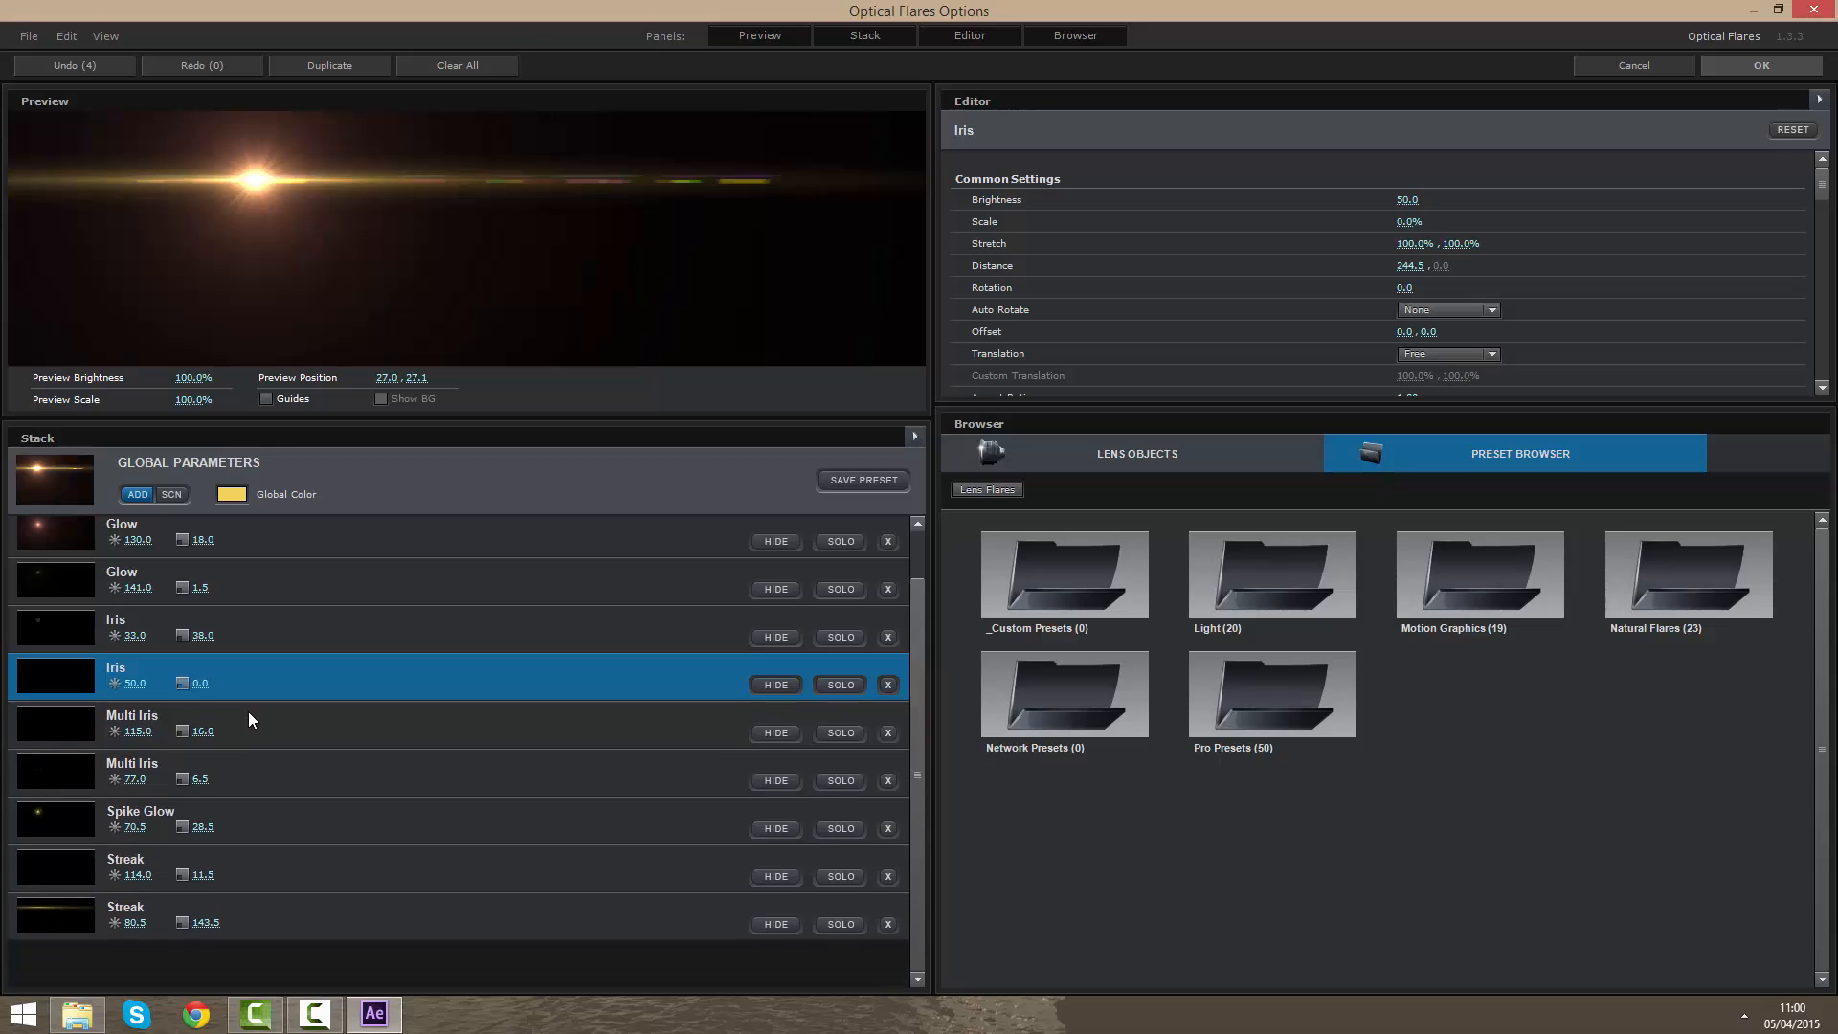
Step: Delete all remaining Iris and Multi Iris elements from the stack and apply the flare options
{"action": "scroll", "coordinate": [216, 766], "scroll_direction": "up", "scroll_amount": 1}
{"action": "left_click", "coordinate": [236, 671]}
{"action": "left_click", "coordinate": [234, 799]}
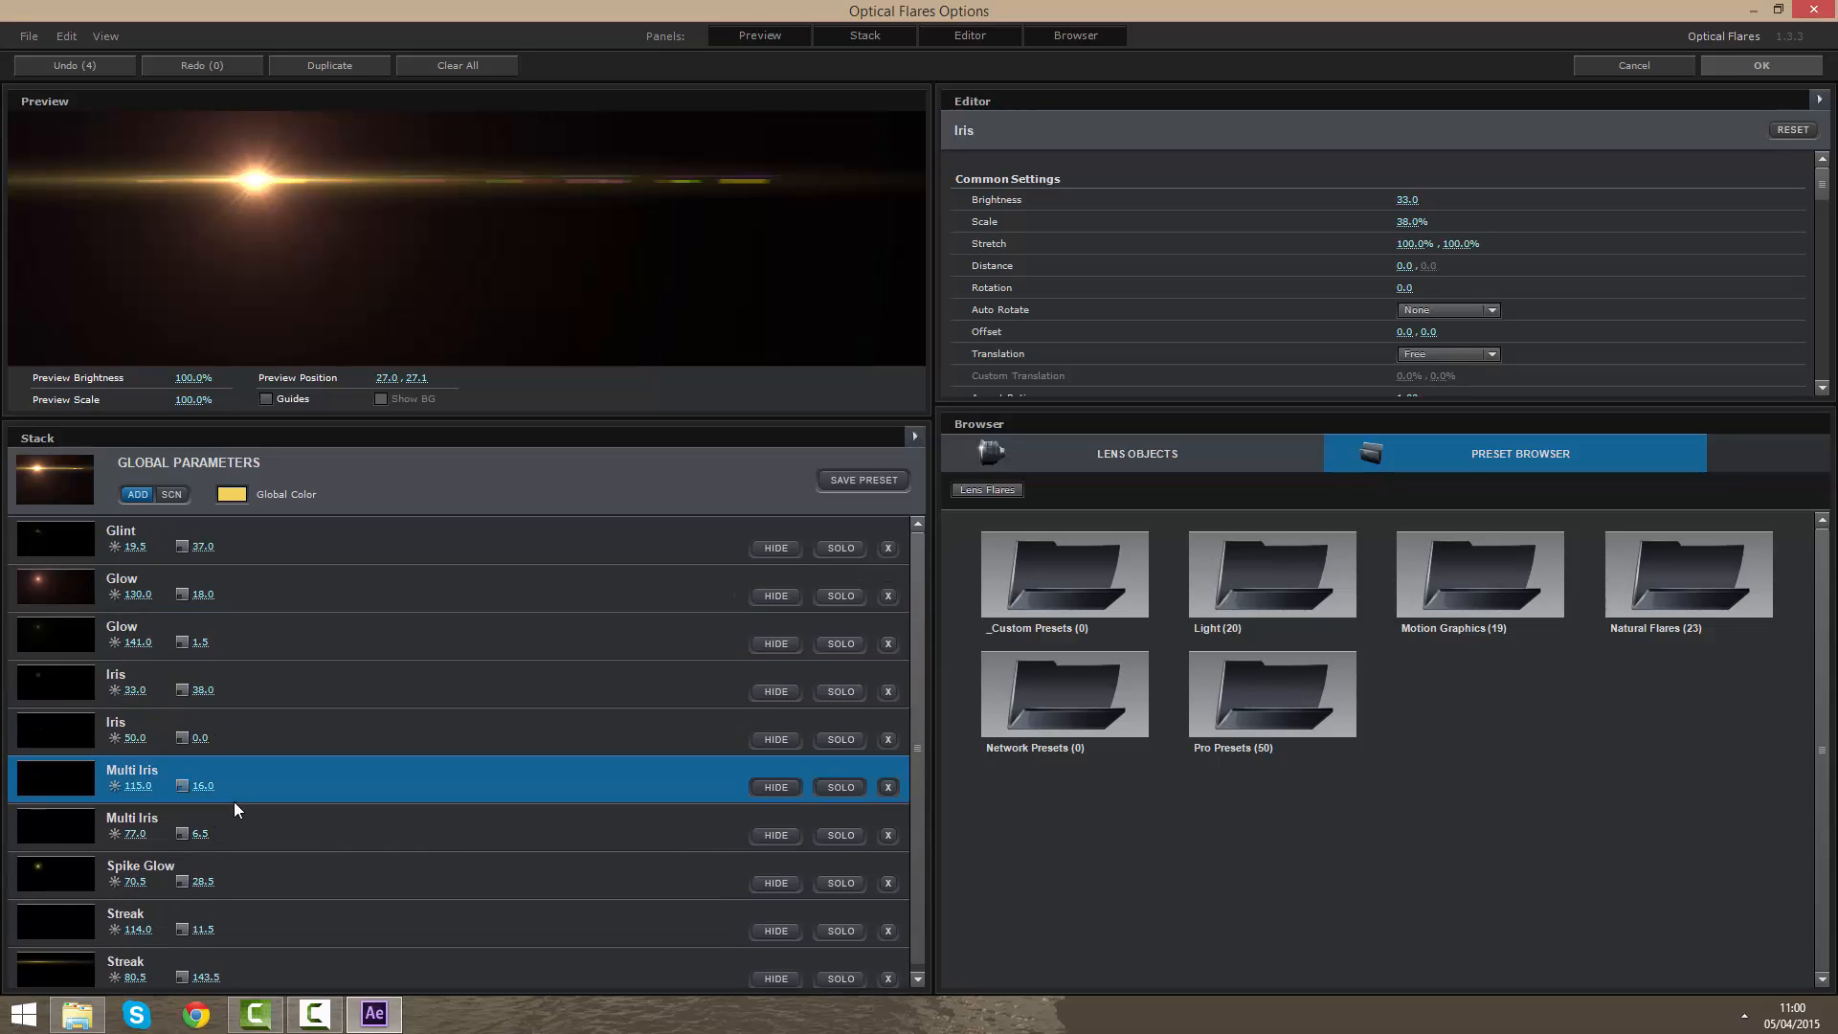
{"action": "key", "text": "Delete"}
{"action": "key", "text": "Delete"}
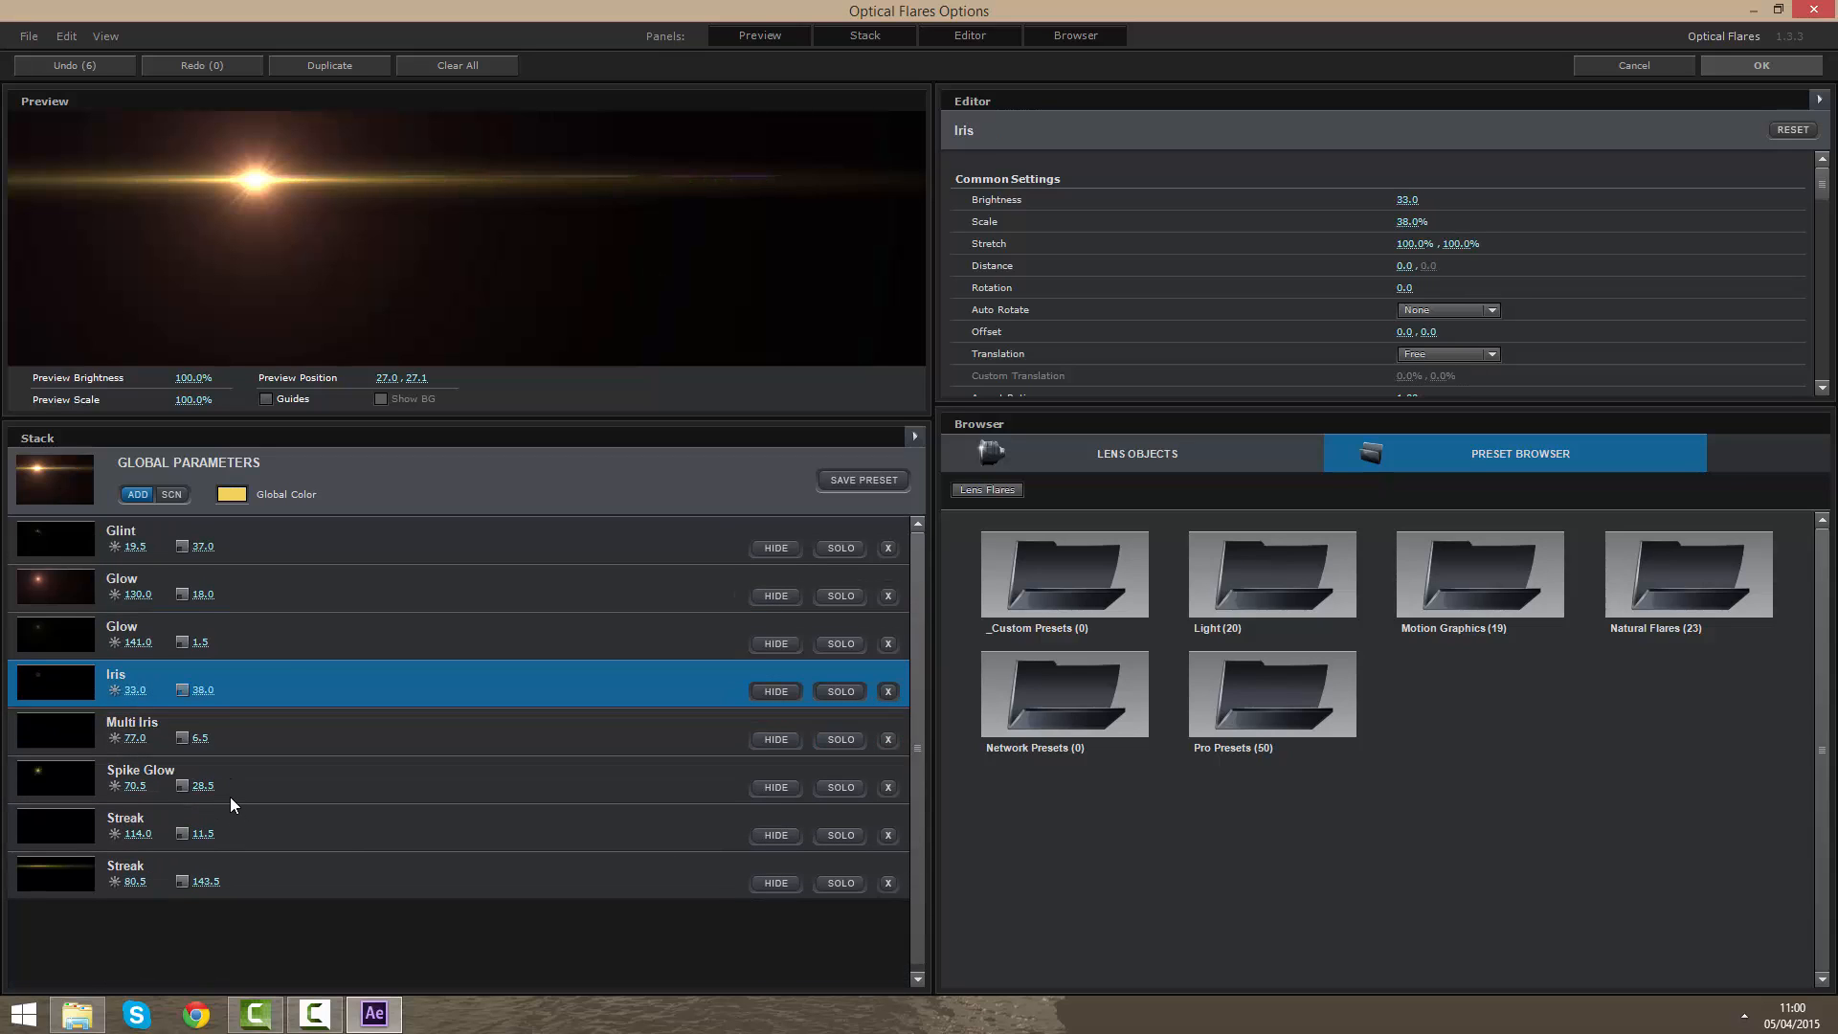
{"action": "key", "text": "Delete"}
{"action": "left_click", "coordinate": [226, 698]}
{"action": "key", "text": "Delete"}
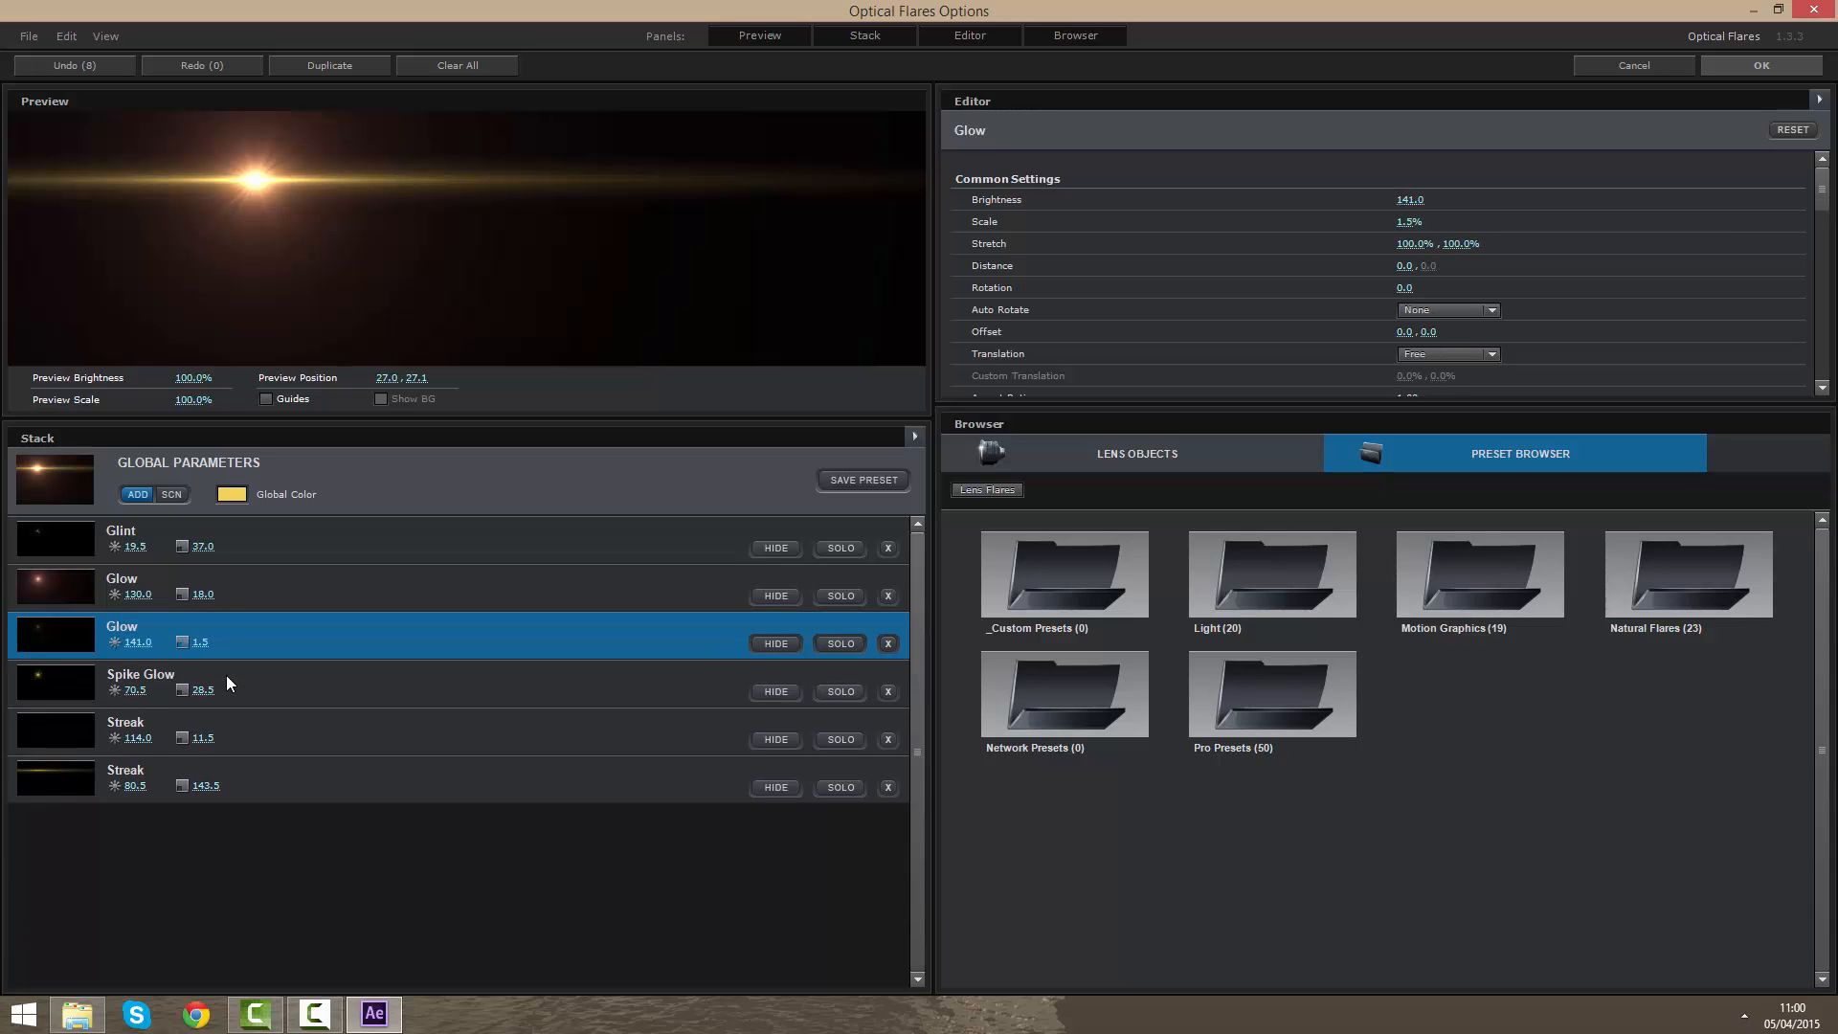
{"action": "left_click", "coordinate": [1762, 65]}
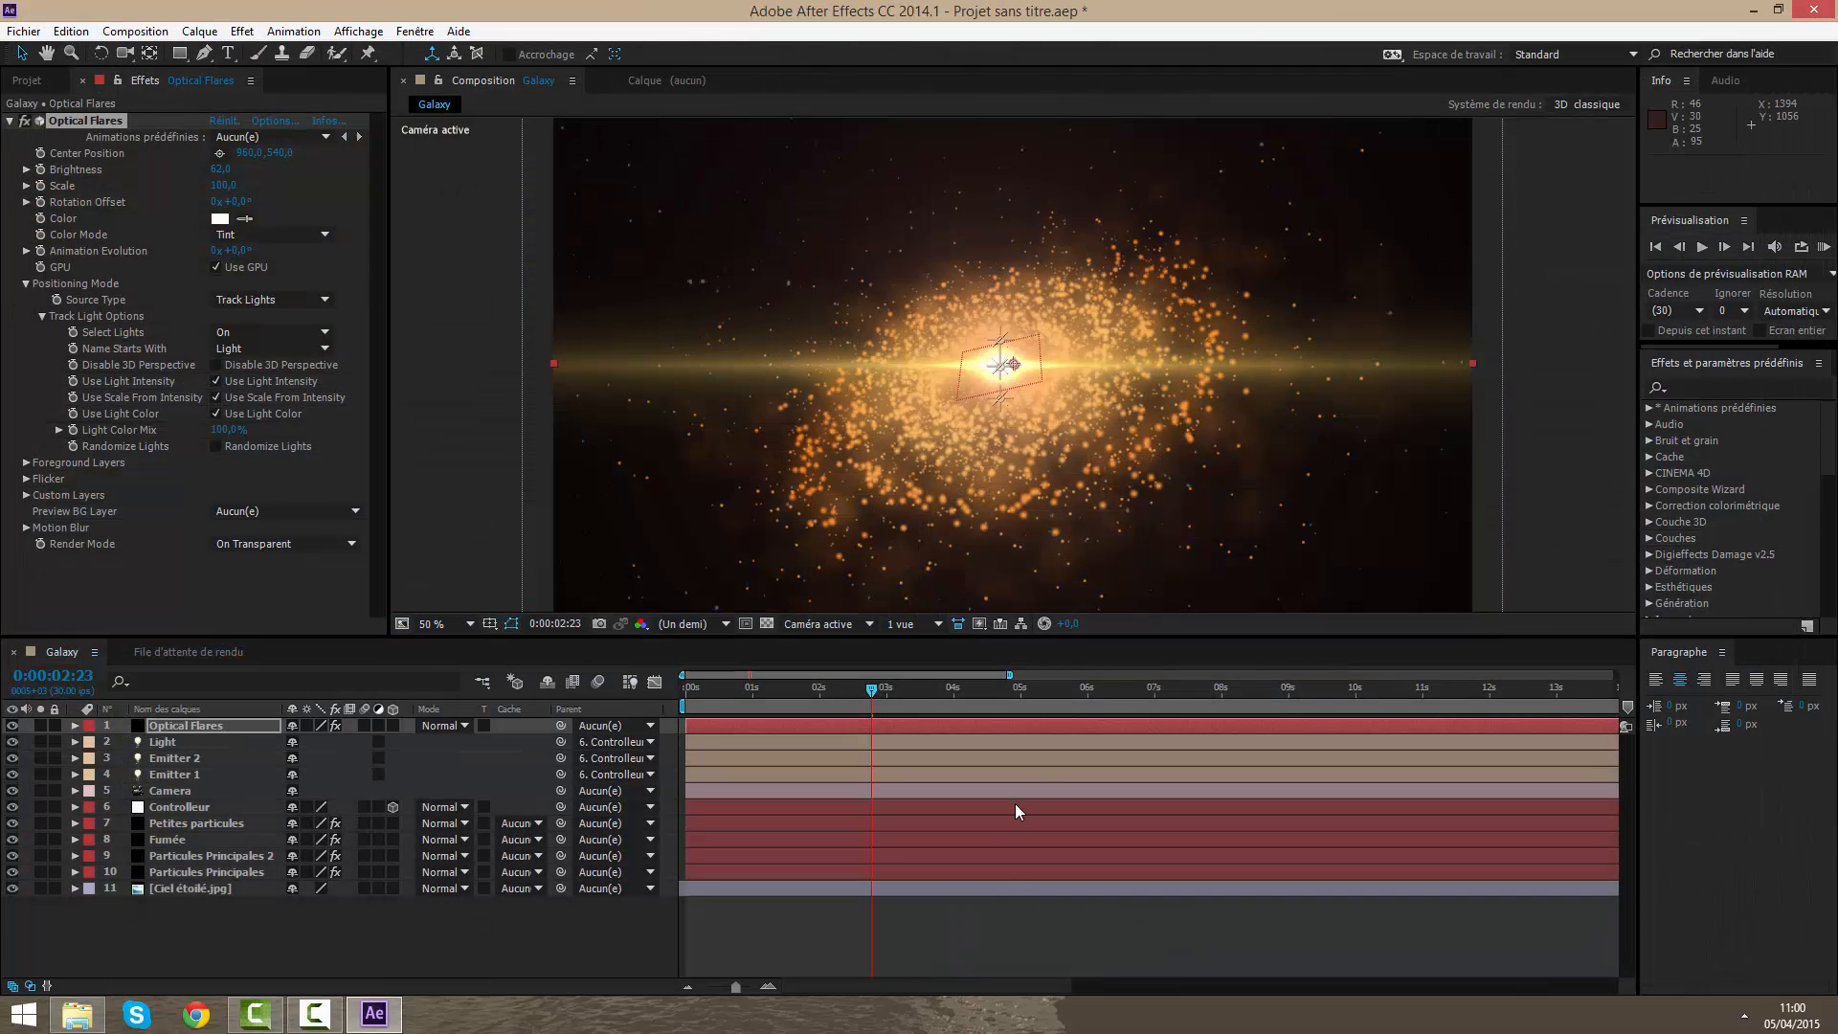
{"action": "left_click", "coordinate": [1007, 927]}
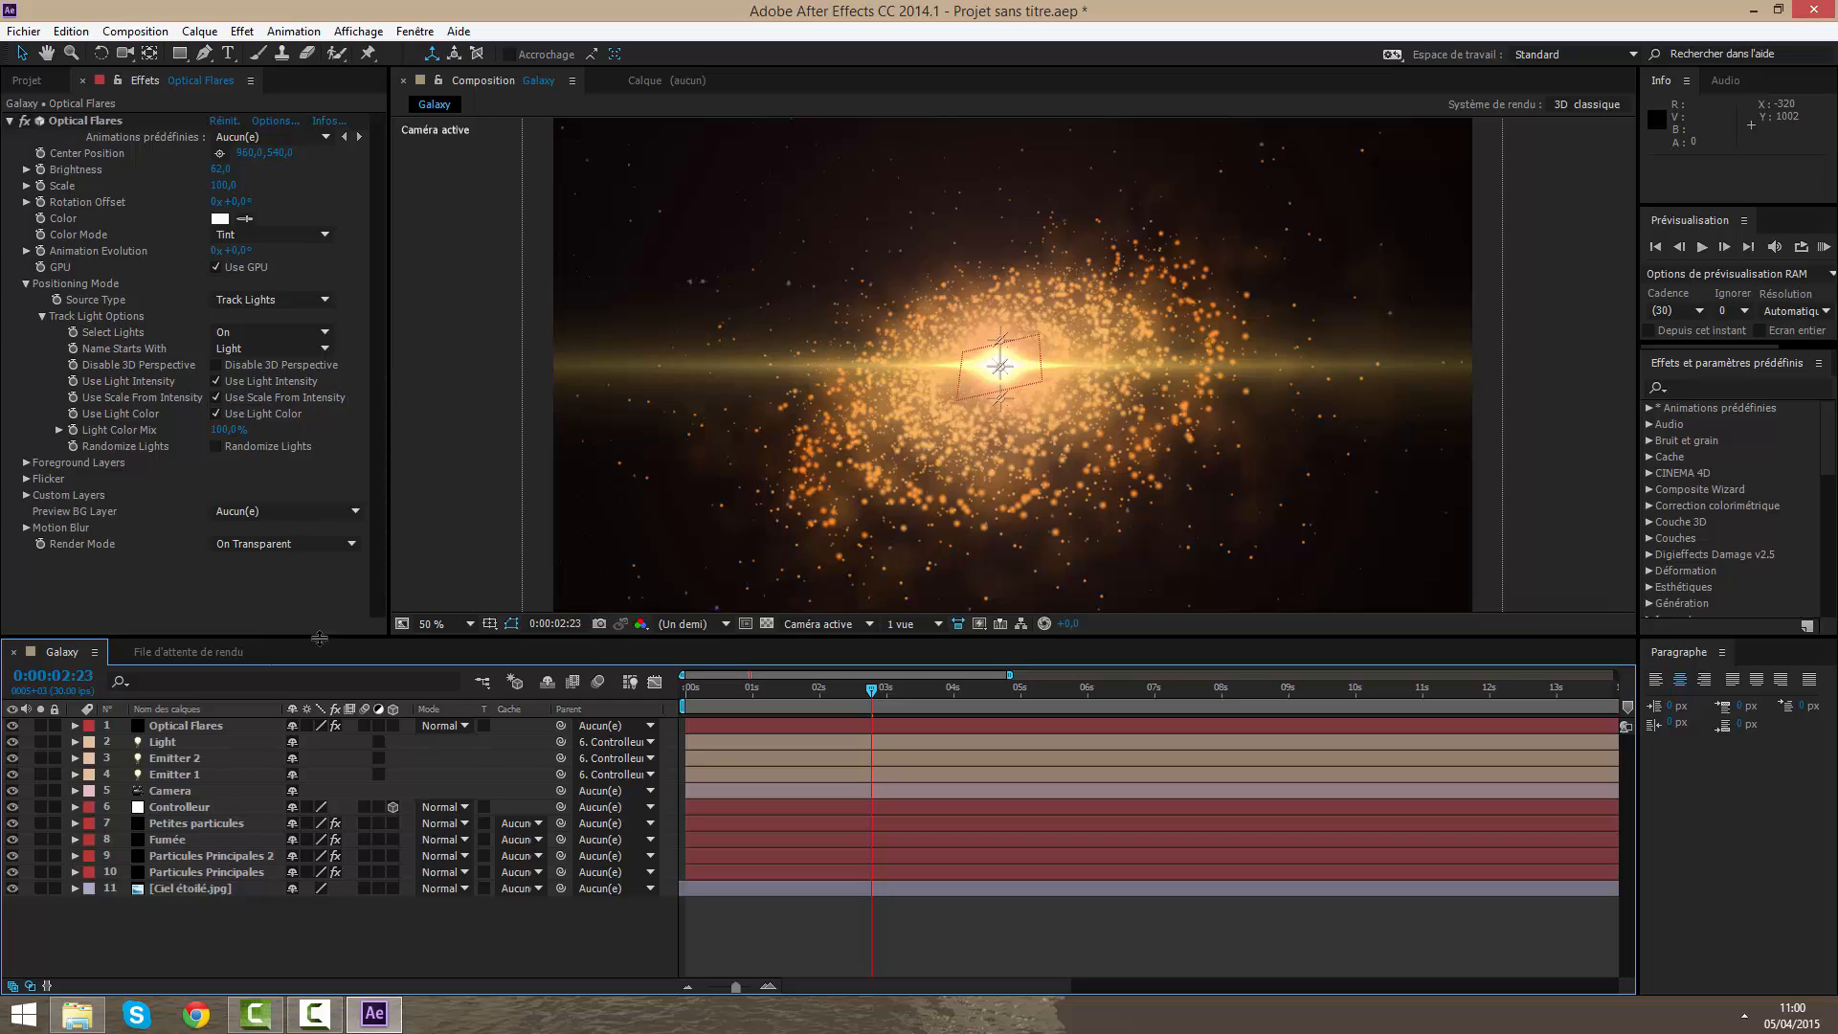
Step: Set the blending mode of the Optical Flares layer to Addition
{"action": "left_click", "coordinate": [239, 726]}
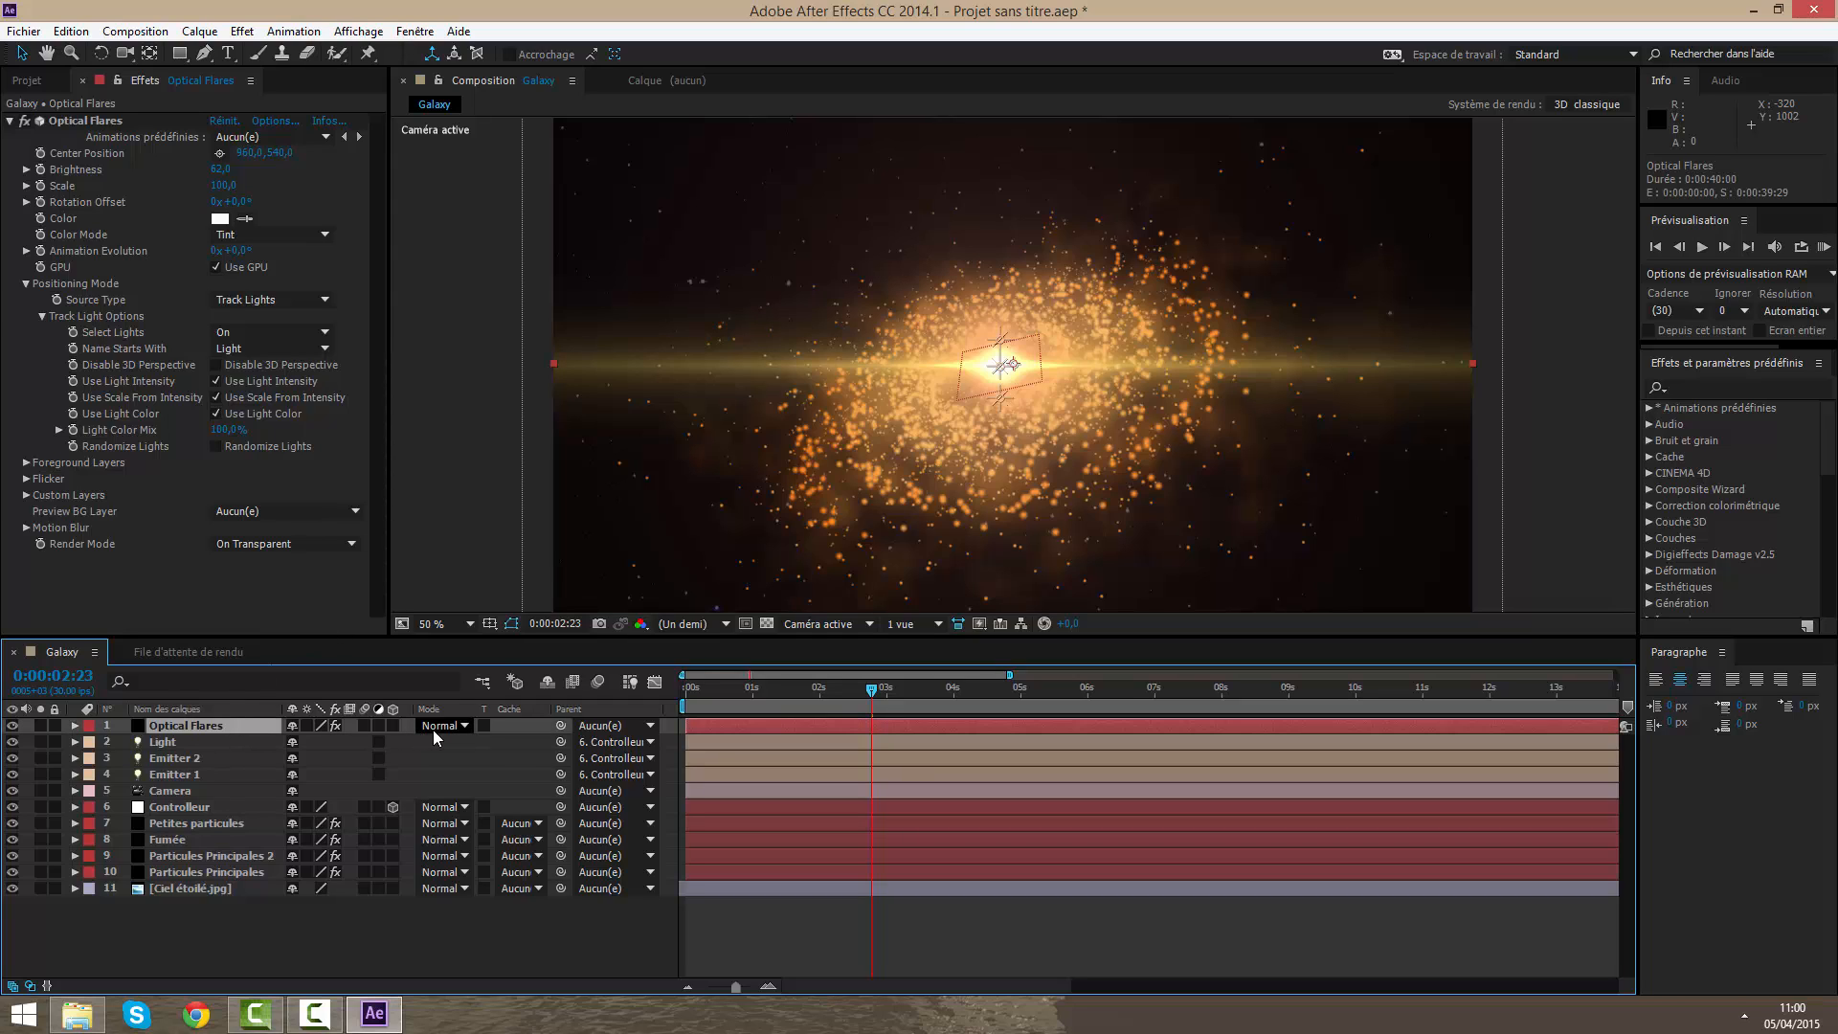
{"action": "left_click", "coordinate": [30, 987]}
{"action": "left_click", "coordinate": [30, 986]}
{"action": "left_click", "coordinate": [431, 728]}
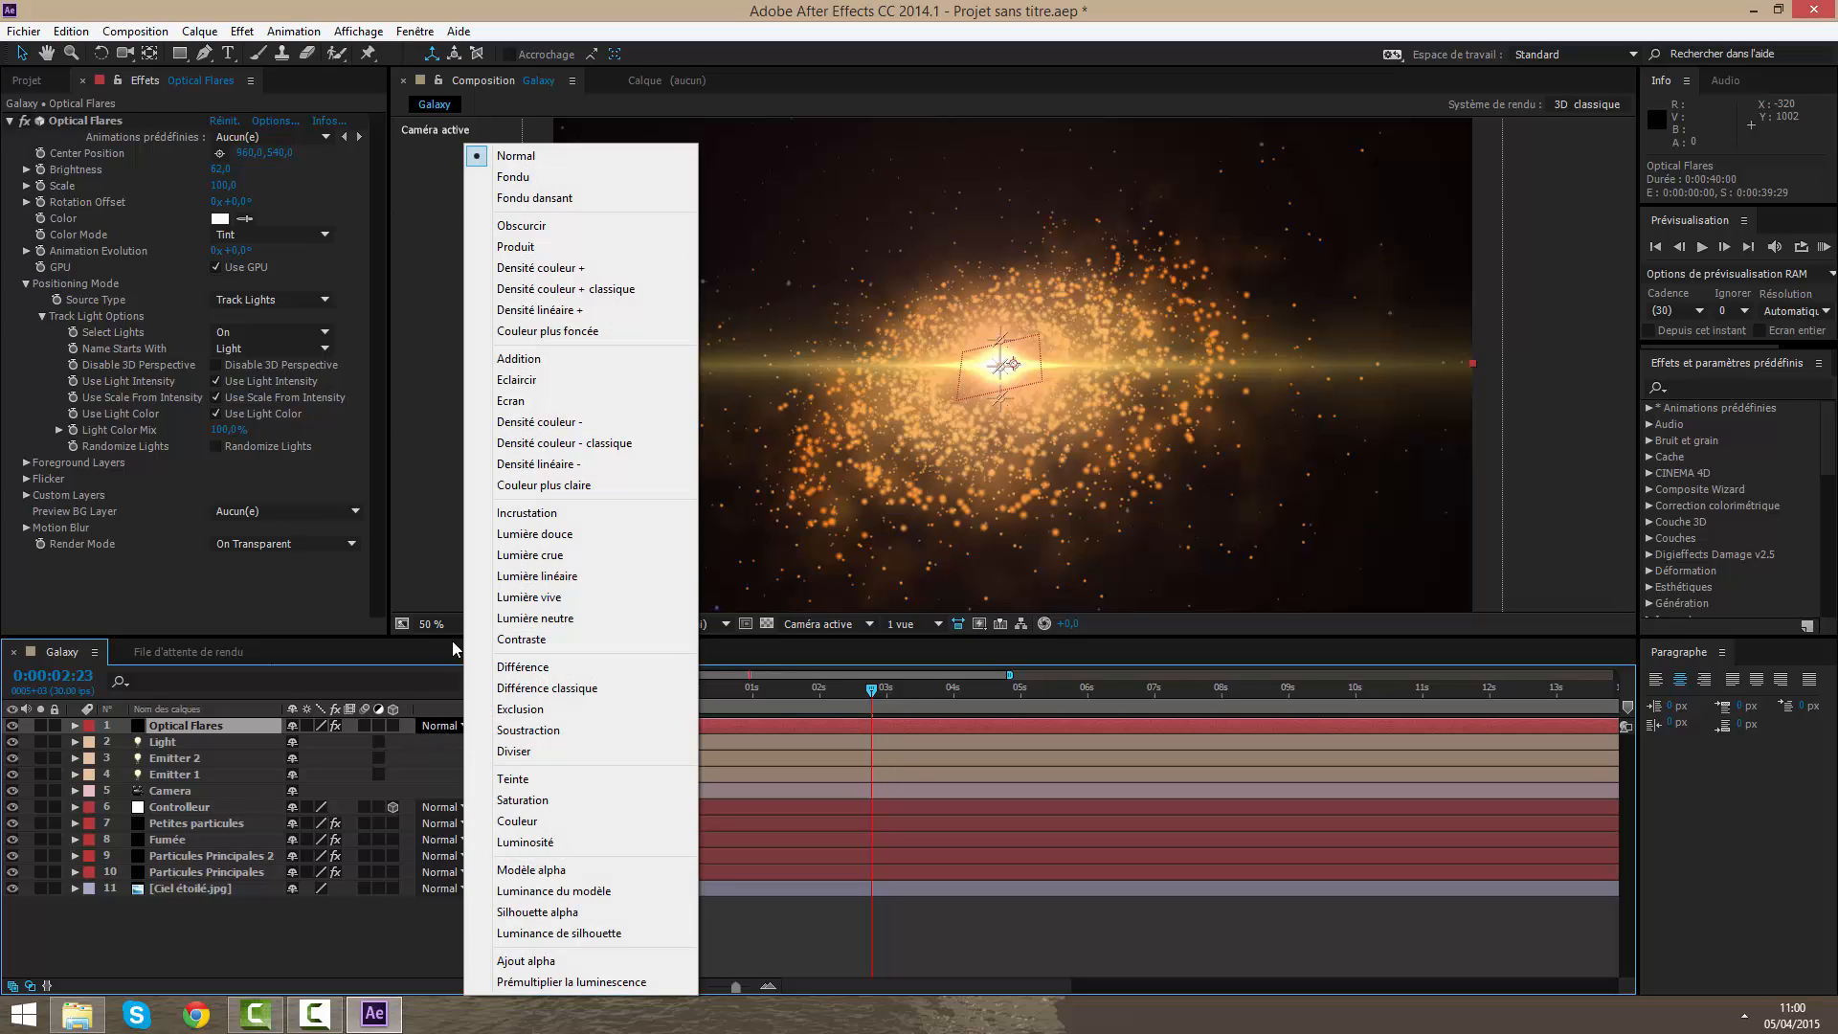
{"action": "left_click", "coordinate": [526, 362]}
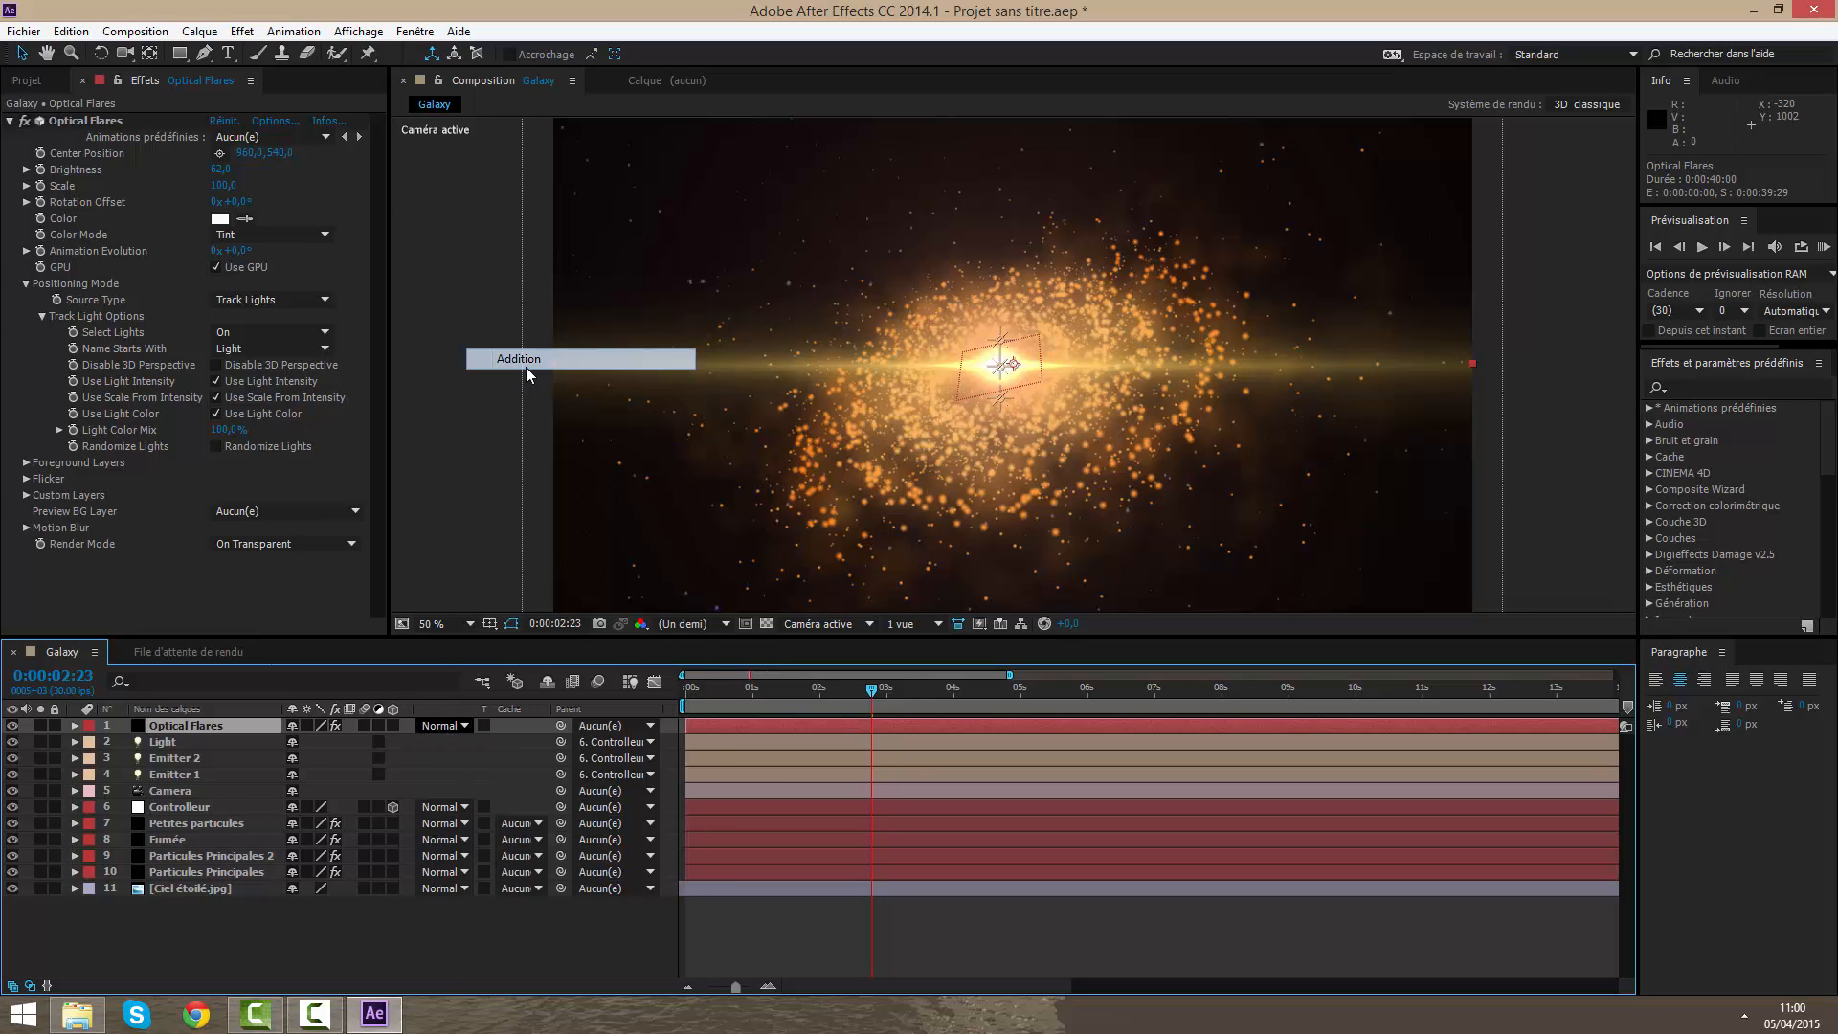
{"action": "left_click", "coordinate": [912, 903]}
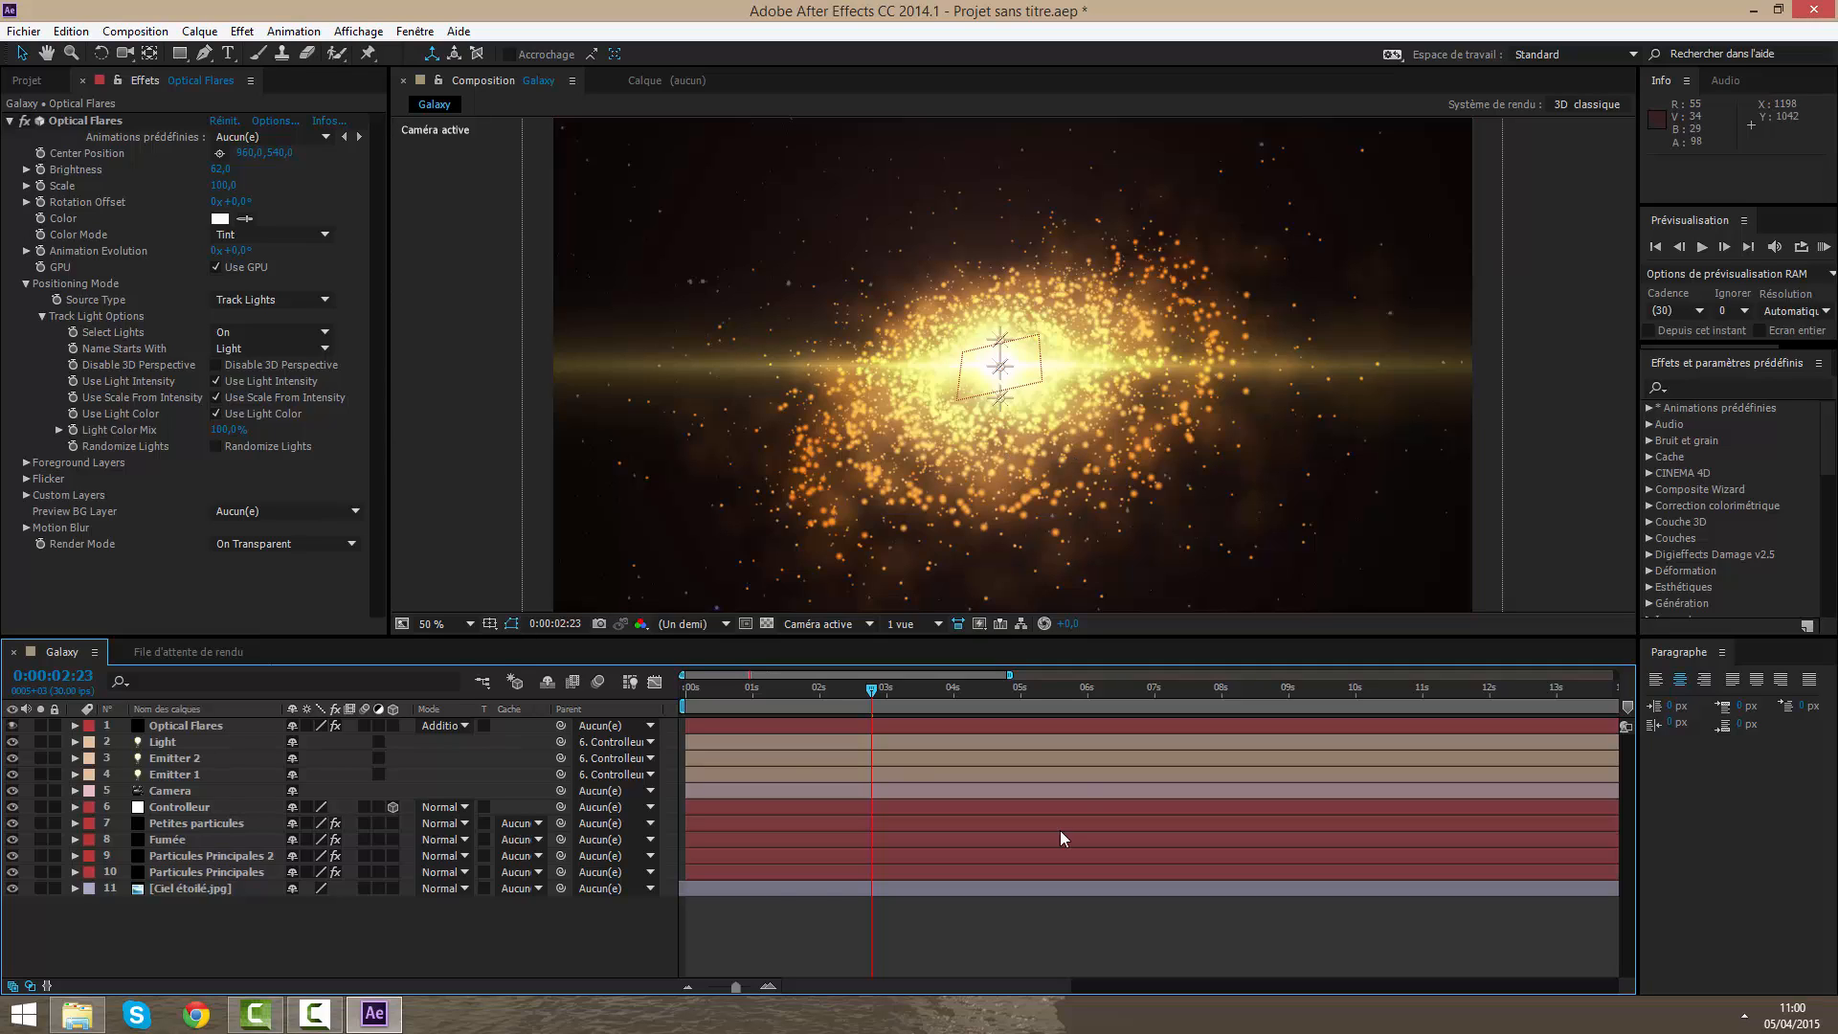
Step: At 0:00:02:07, dolly the camera in and out of the galaxy to examine the flare at different distances
{"action": "mouse_move", "coordinate": [870, 690]}
{"action": "left_mouse_down"}
{"action": "mouse_move", "coordinate": [911, 686]}
{"action": "mouse_move", "coordinate": [835, 687]}
{"action": "left_mouse_up"}
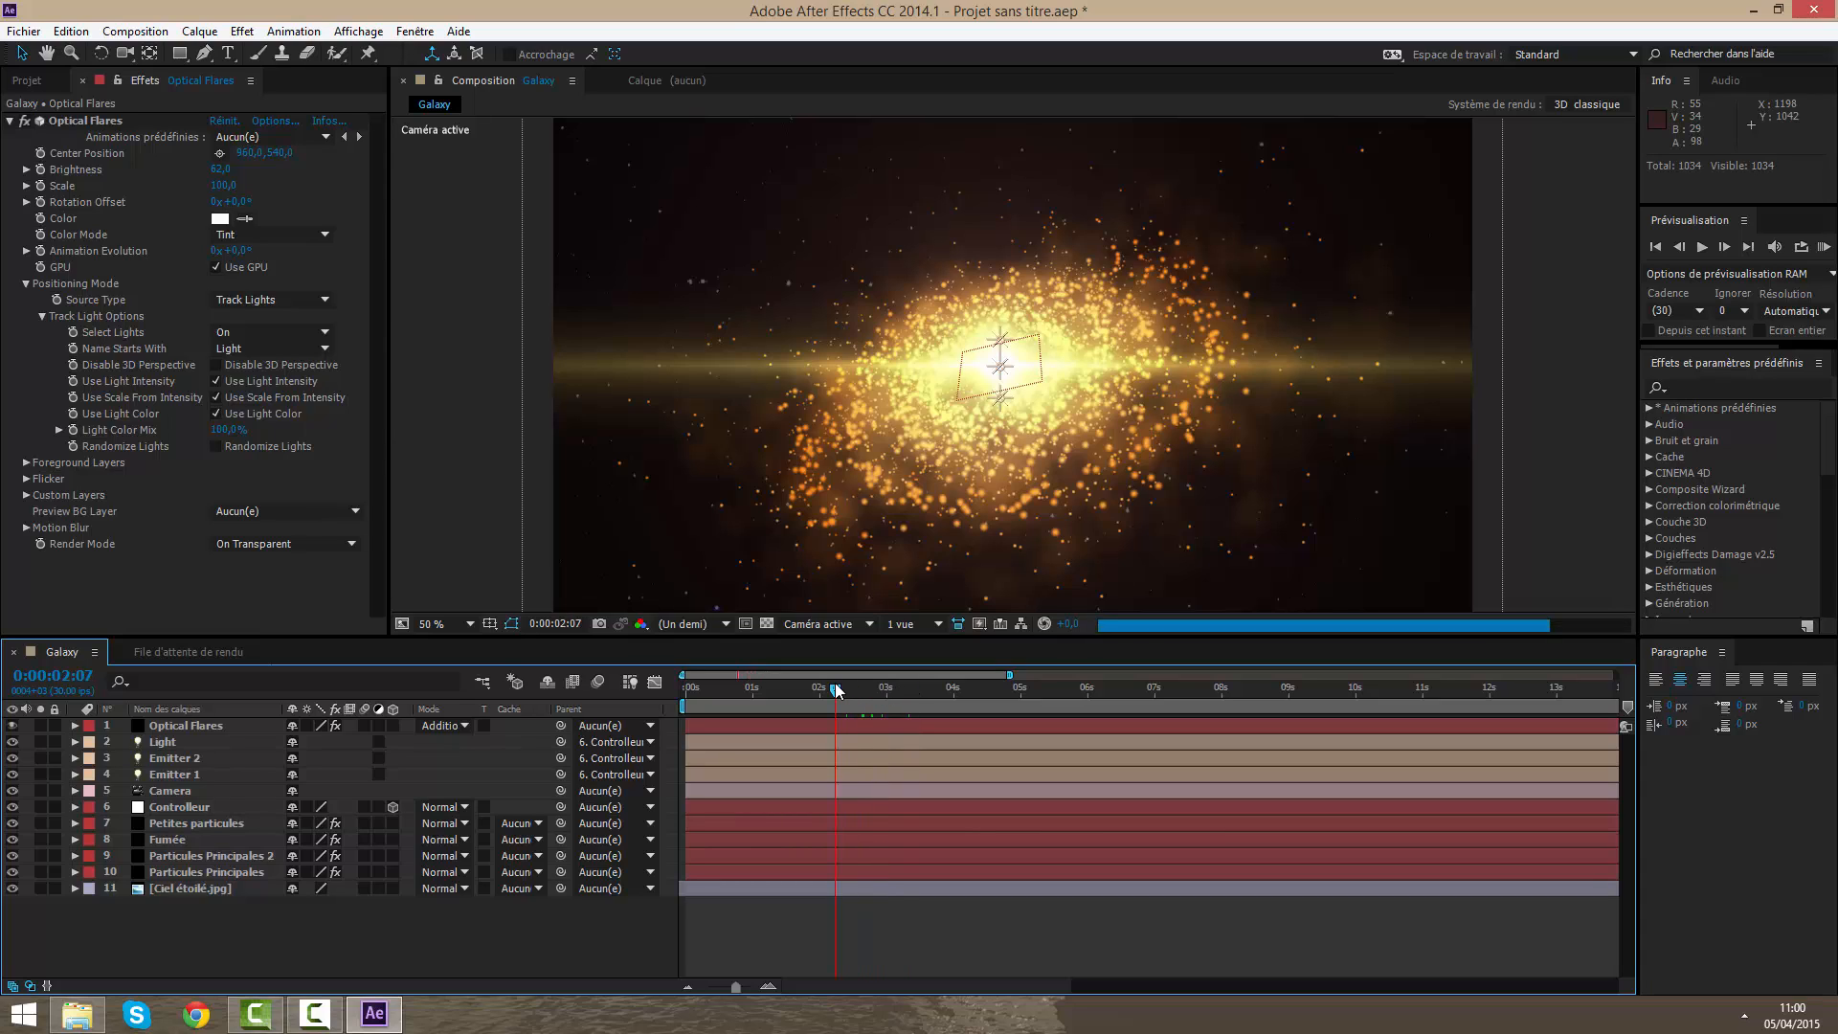
{"action": "left_click", "coordinate": [125, 53]}
{"action": "left_click_drag", "start_coordinate": [996, 411], "coordinate": [1054, 296]}
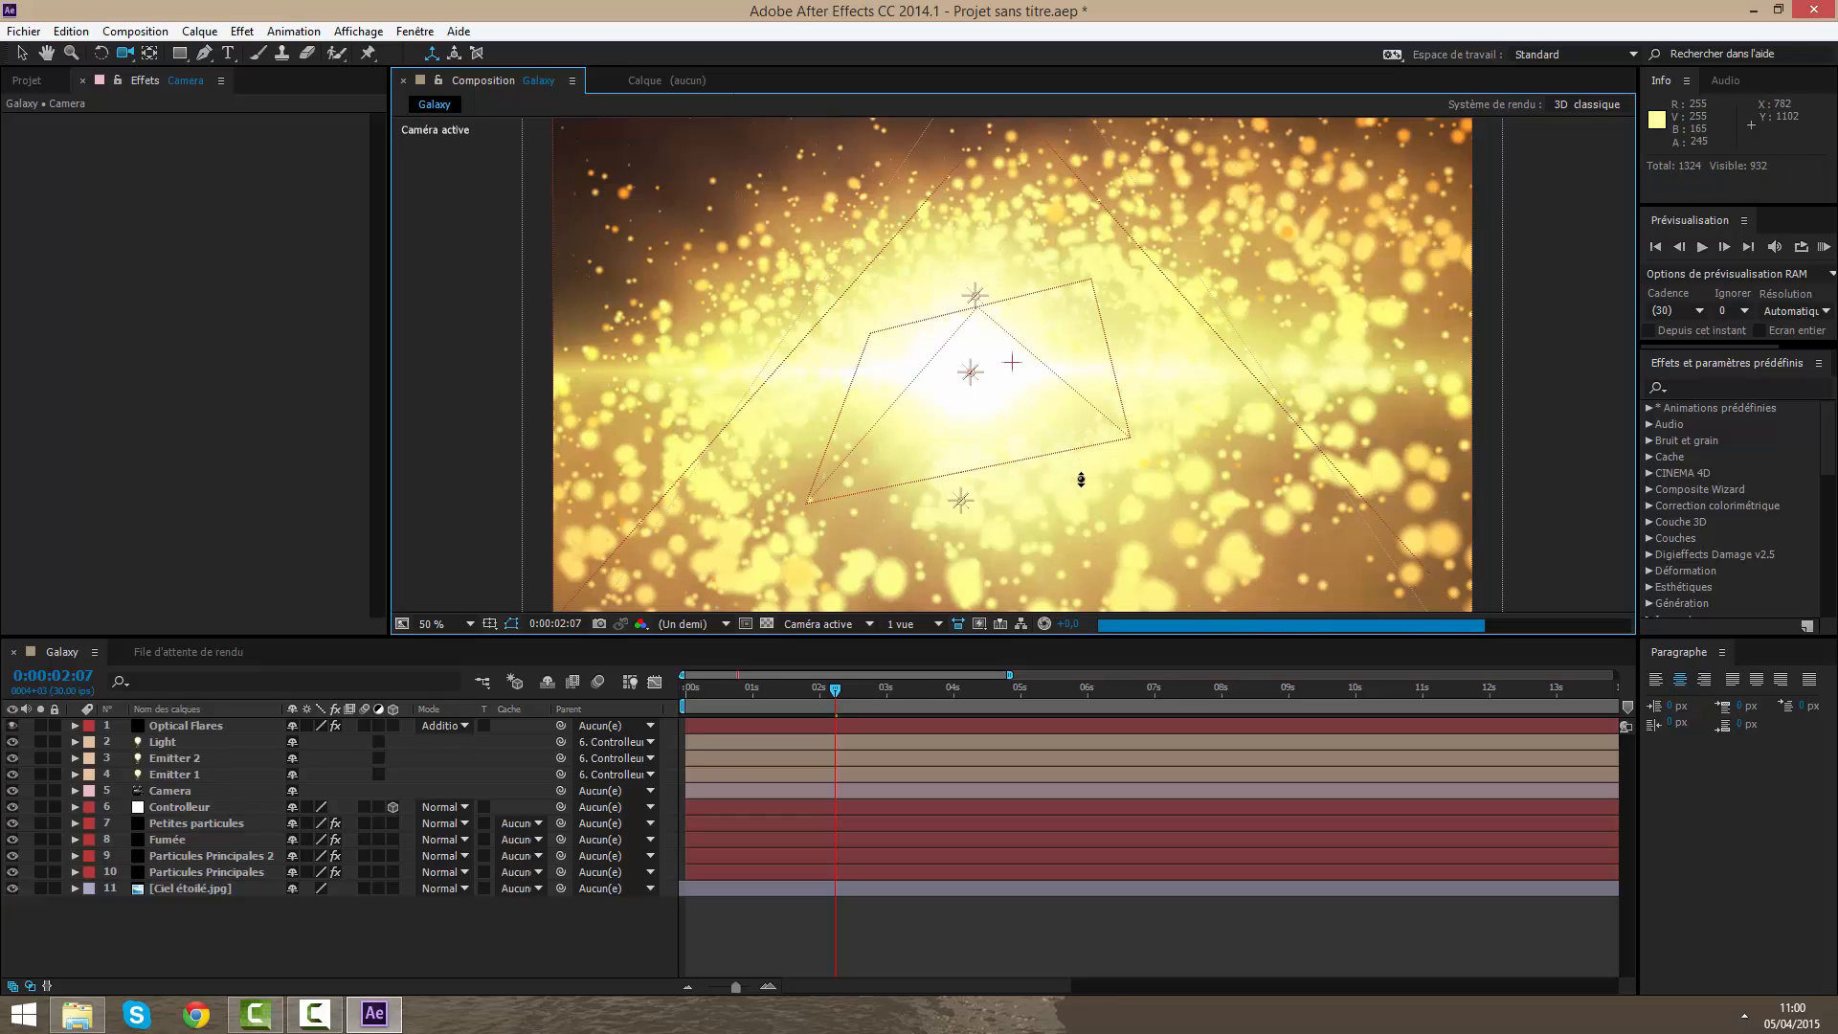
{"action": "left_click_drag", "start_coordinate": [954, 467], "coordinate": [944, 529]}
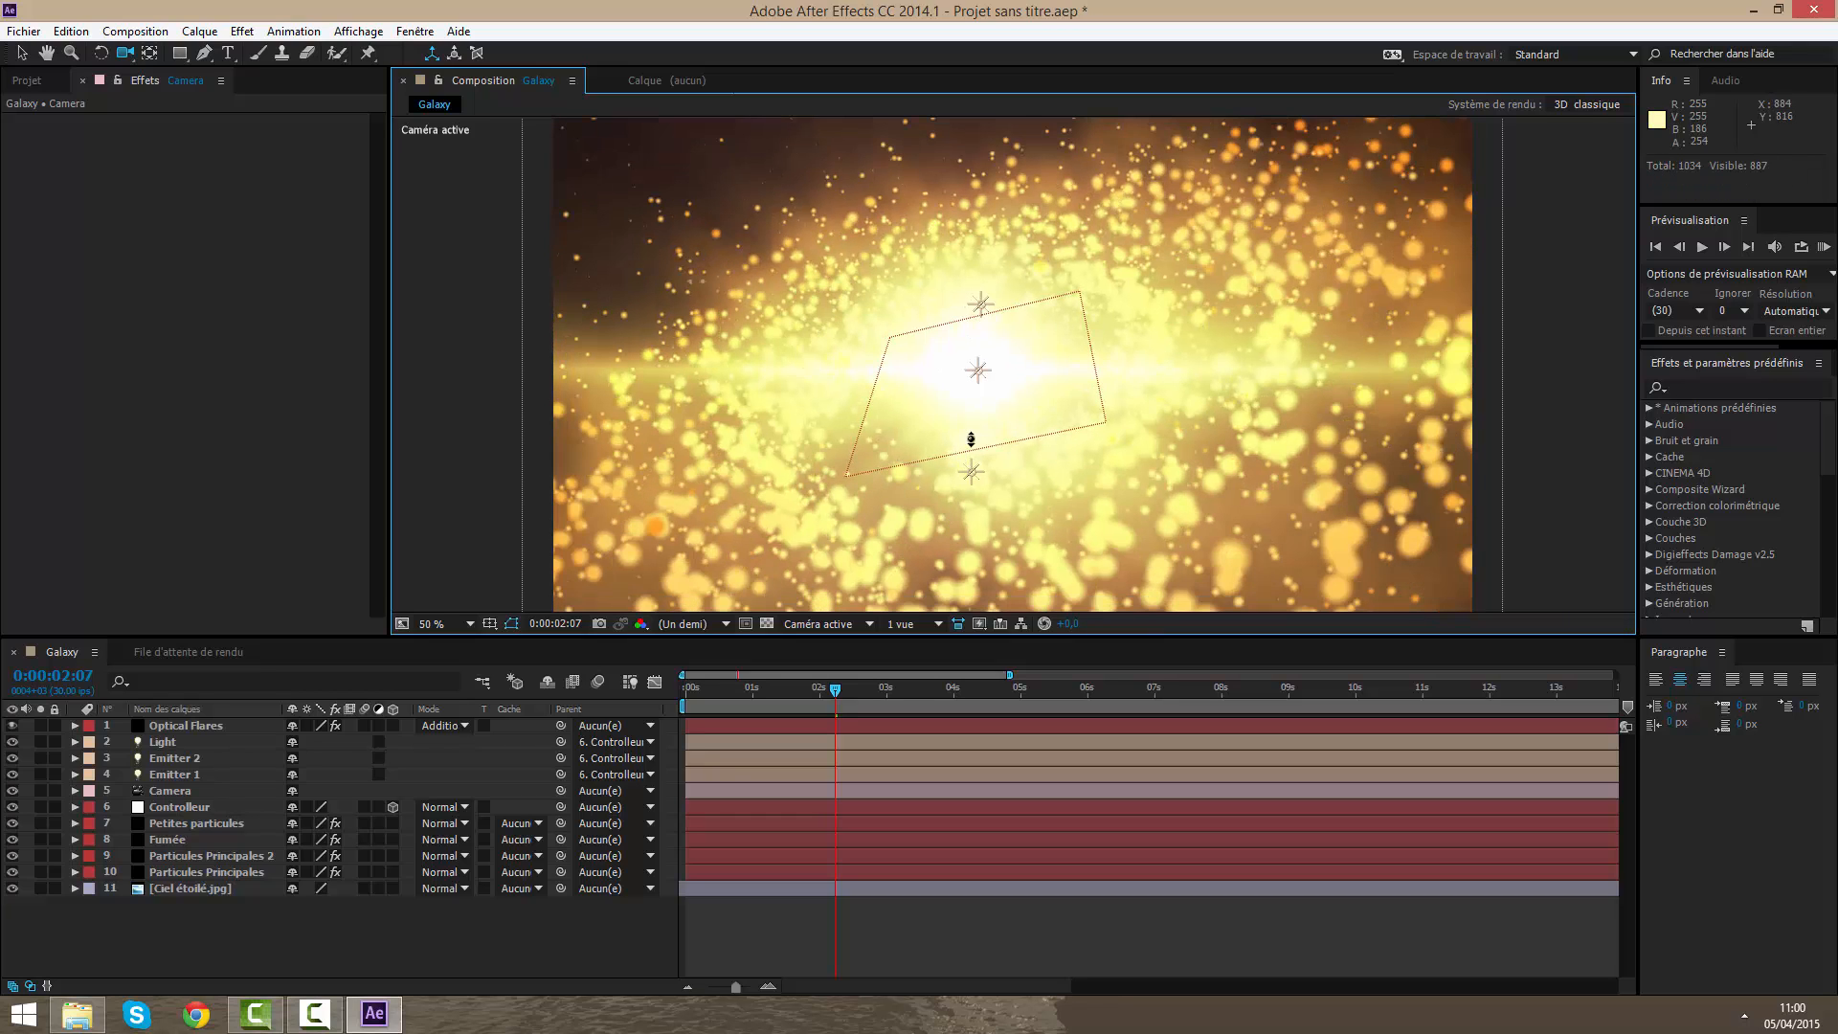
{"action": "left_click_drag", "start_coordinate": [971, 441], "coordinate": [981, 564]}
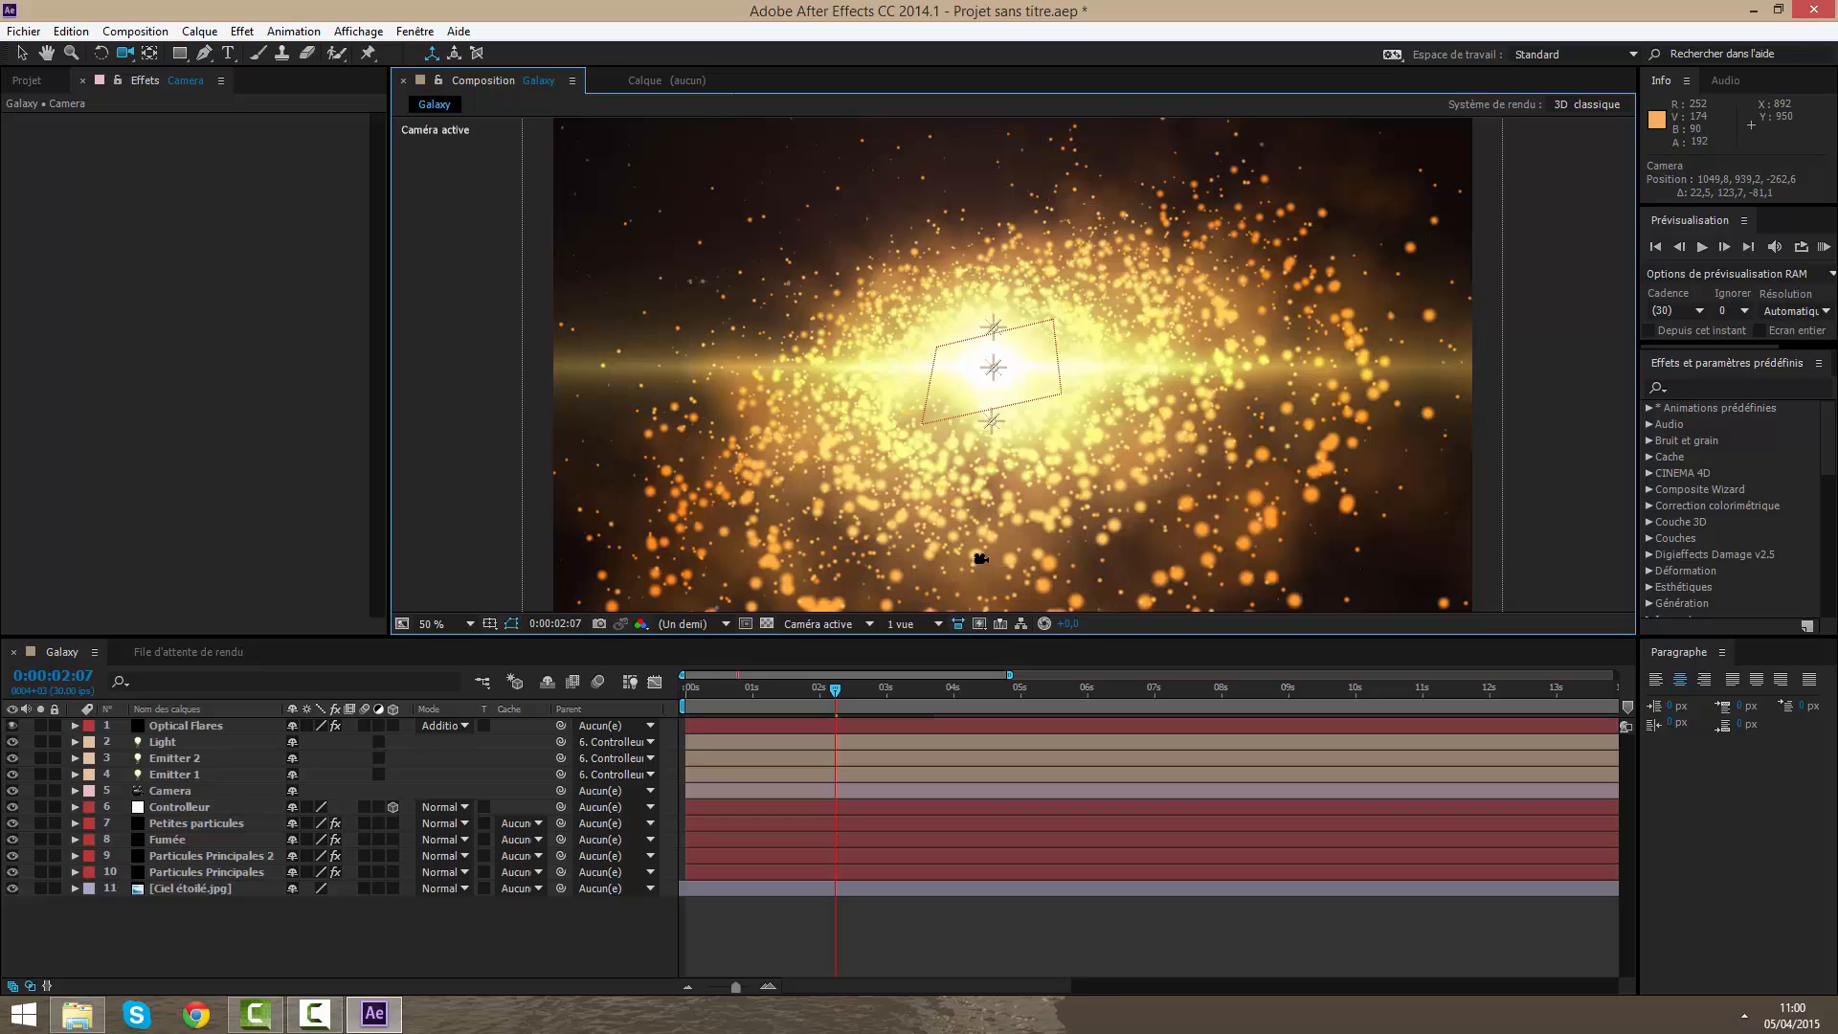
{"action": "left_click_drag", "start_coordinate": [999, 447], "coordinate": [968, 456]}
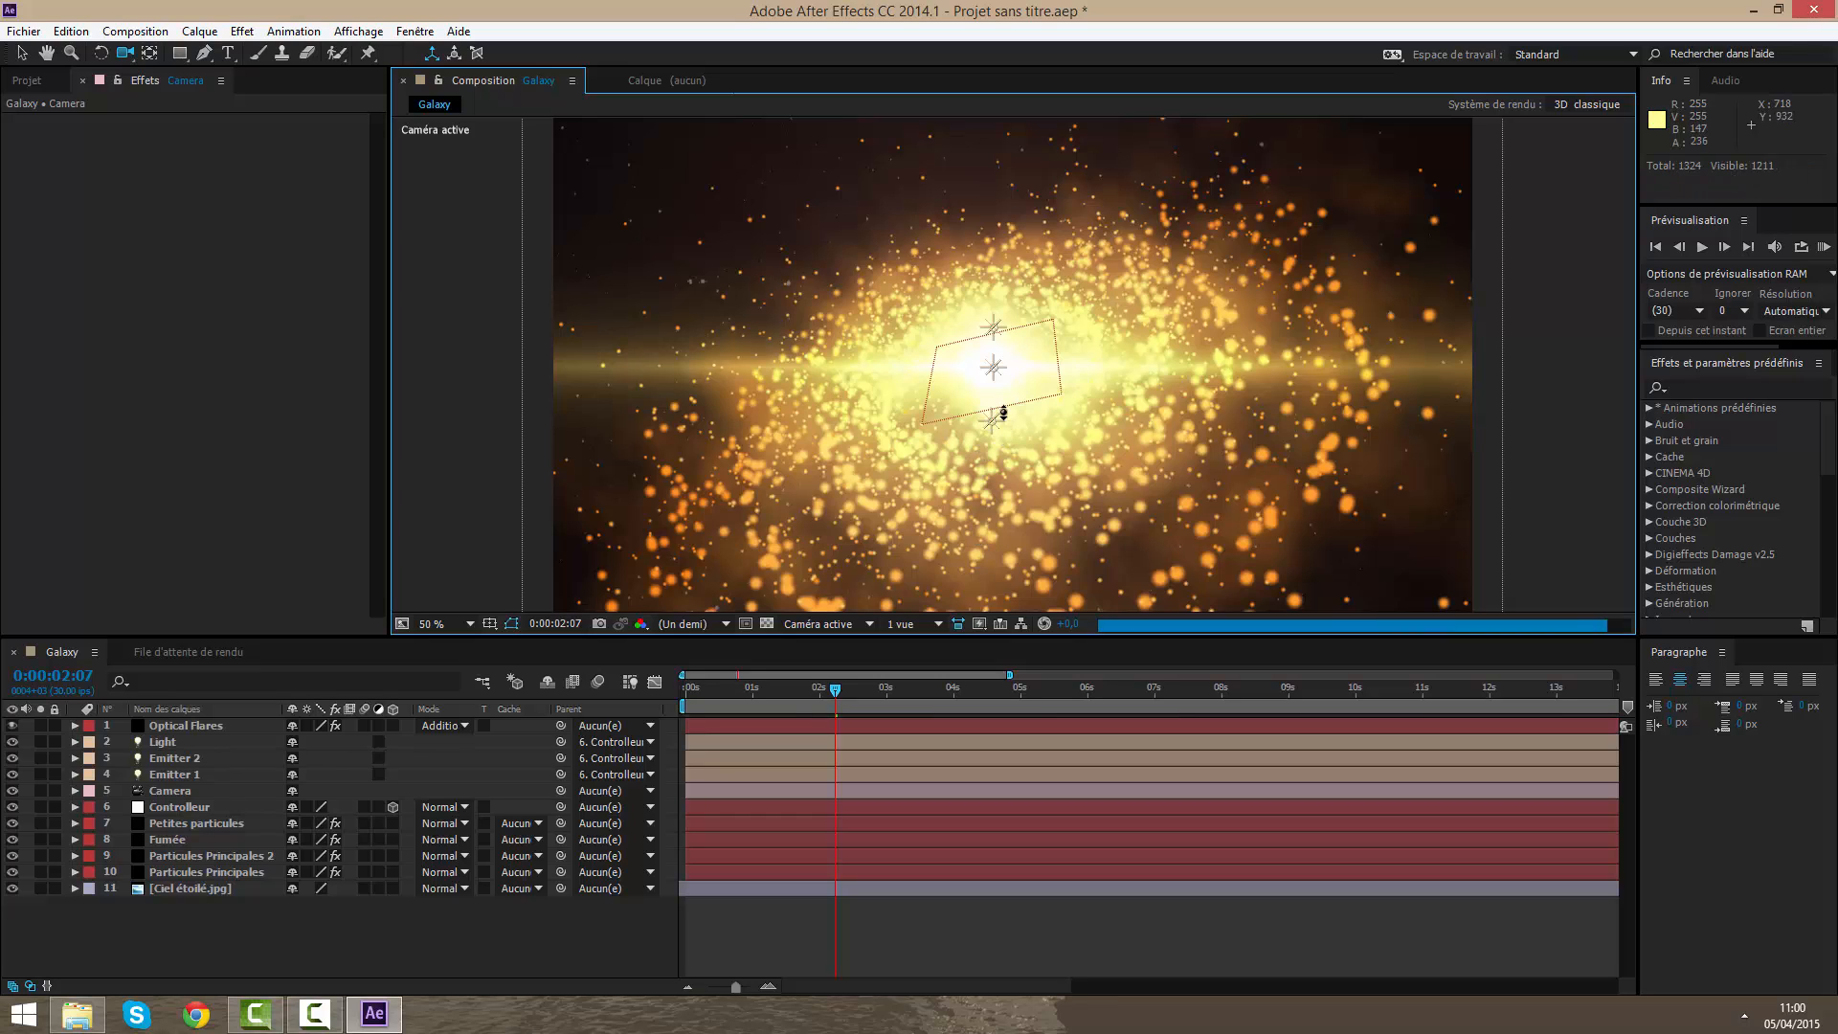
Step: Hide the Optical Flares layer and turn on depth of field in the Camera layer's options
{"action": "left_click", "coordinate": [12, 726]}
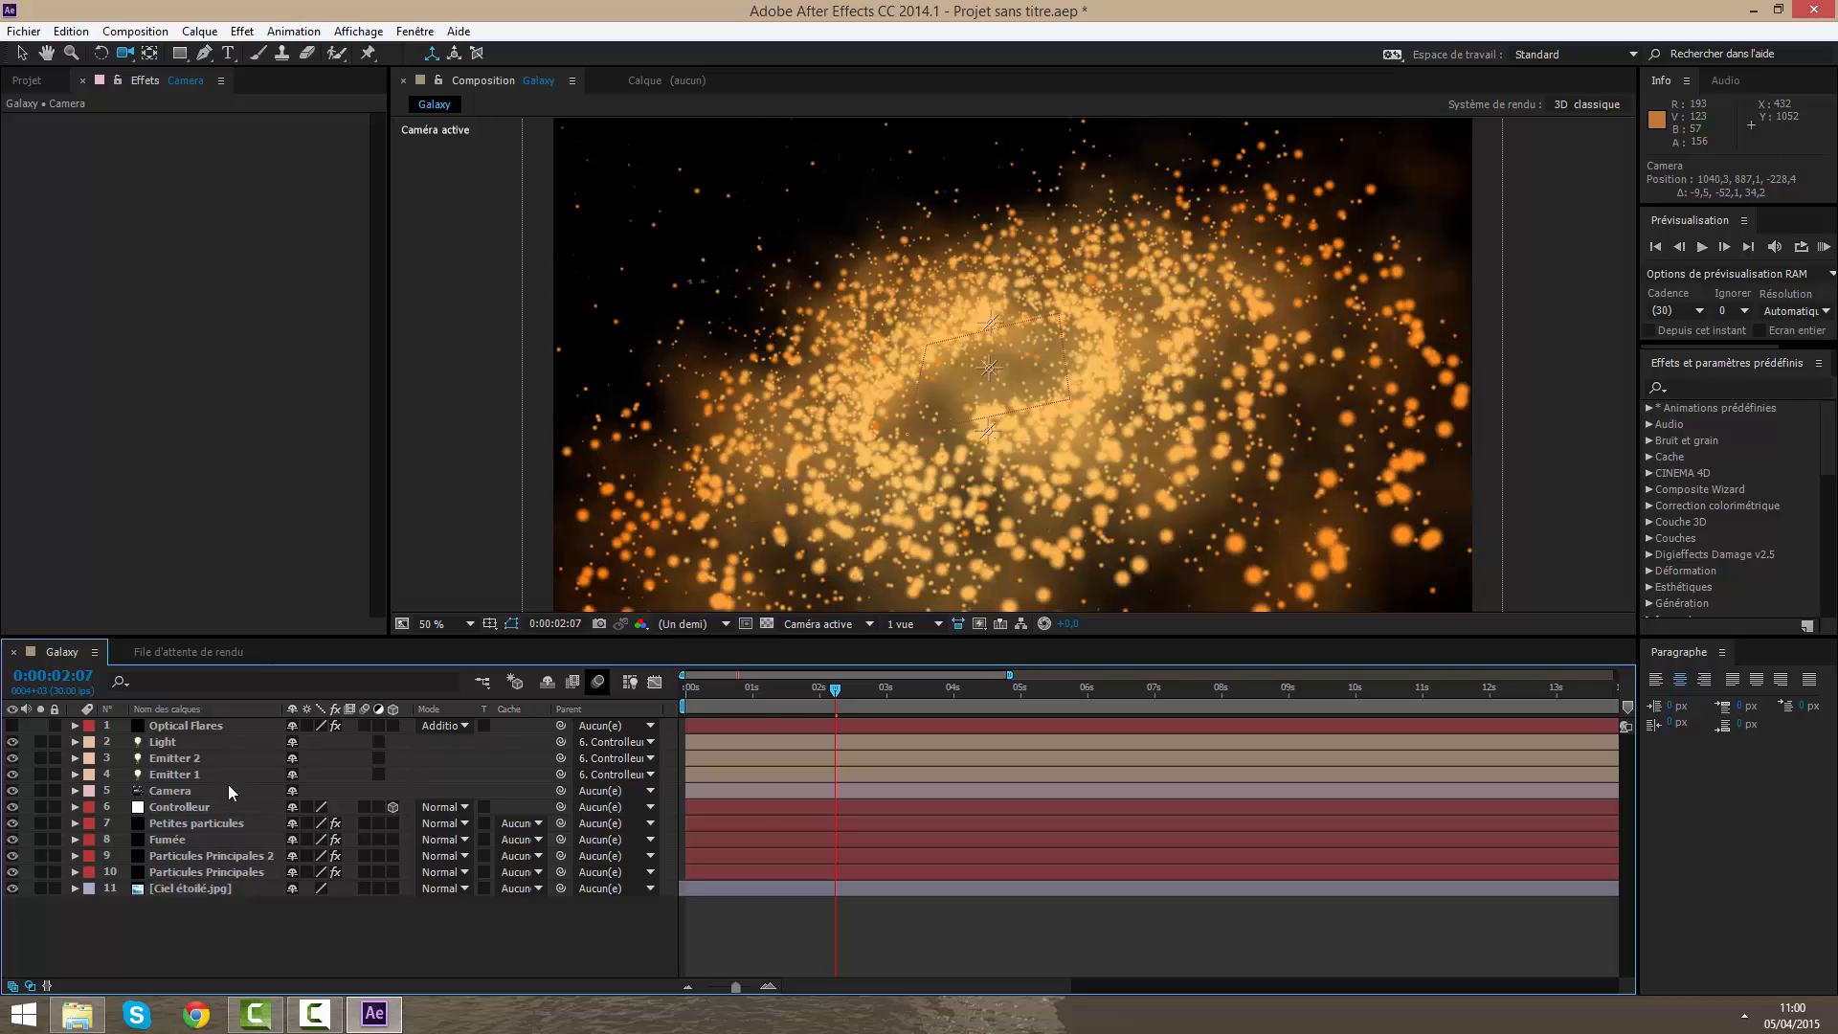
{"action": "left_click", "coordinate": [185, 789]}
{"action": "left_click", "coordinate": [75, 791]}
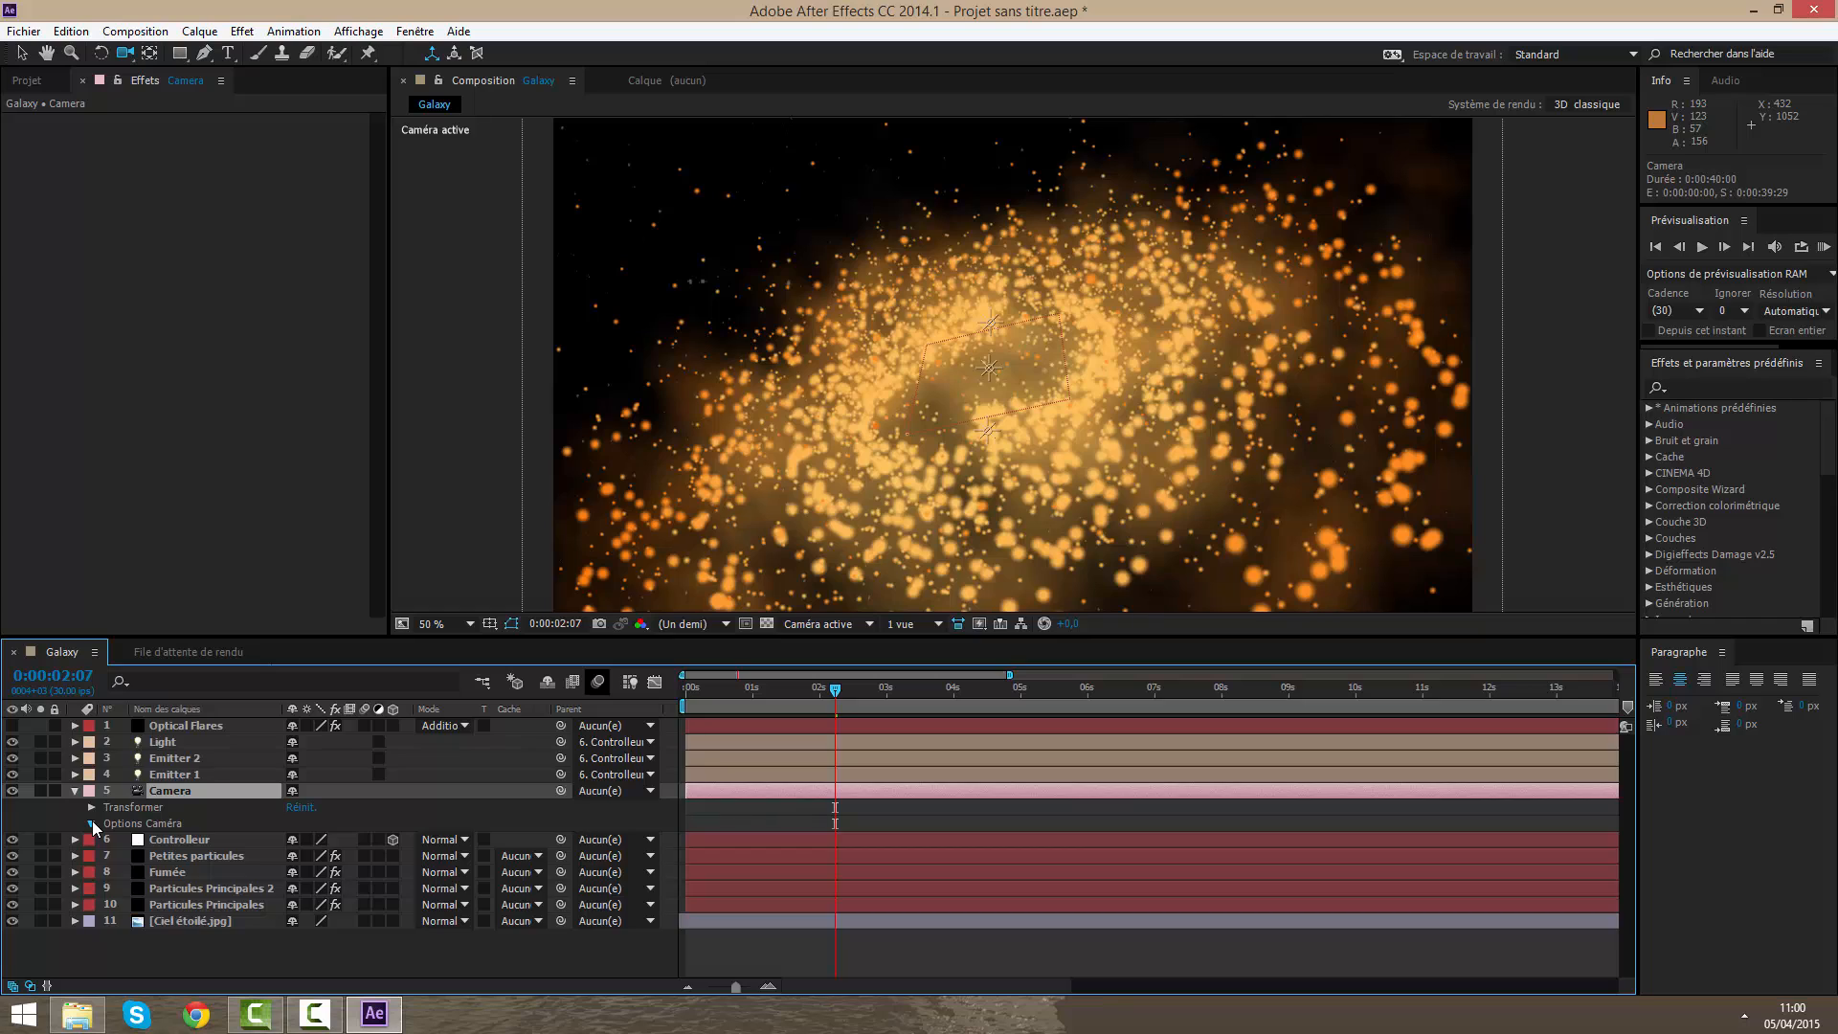
{"action": "left_click", "coordinate": [92, 822]}
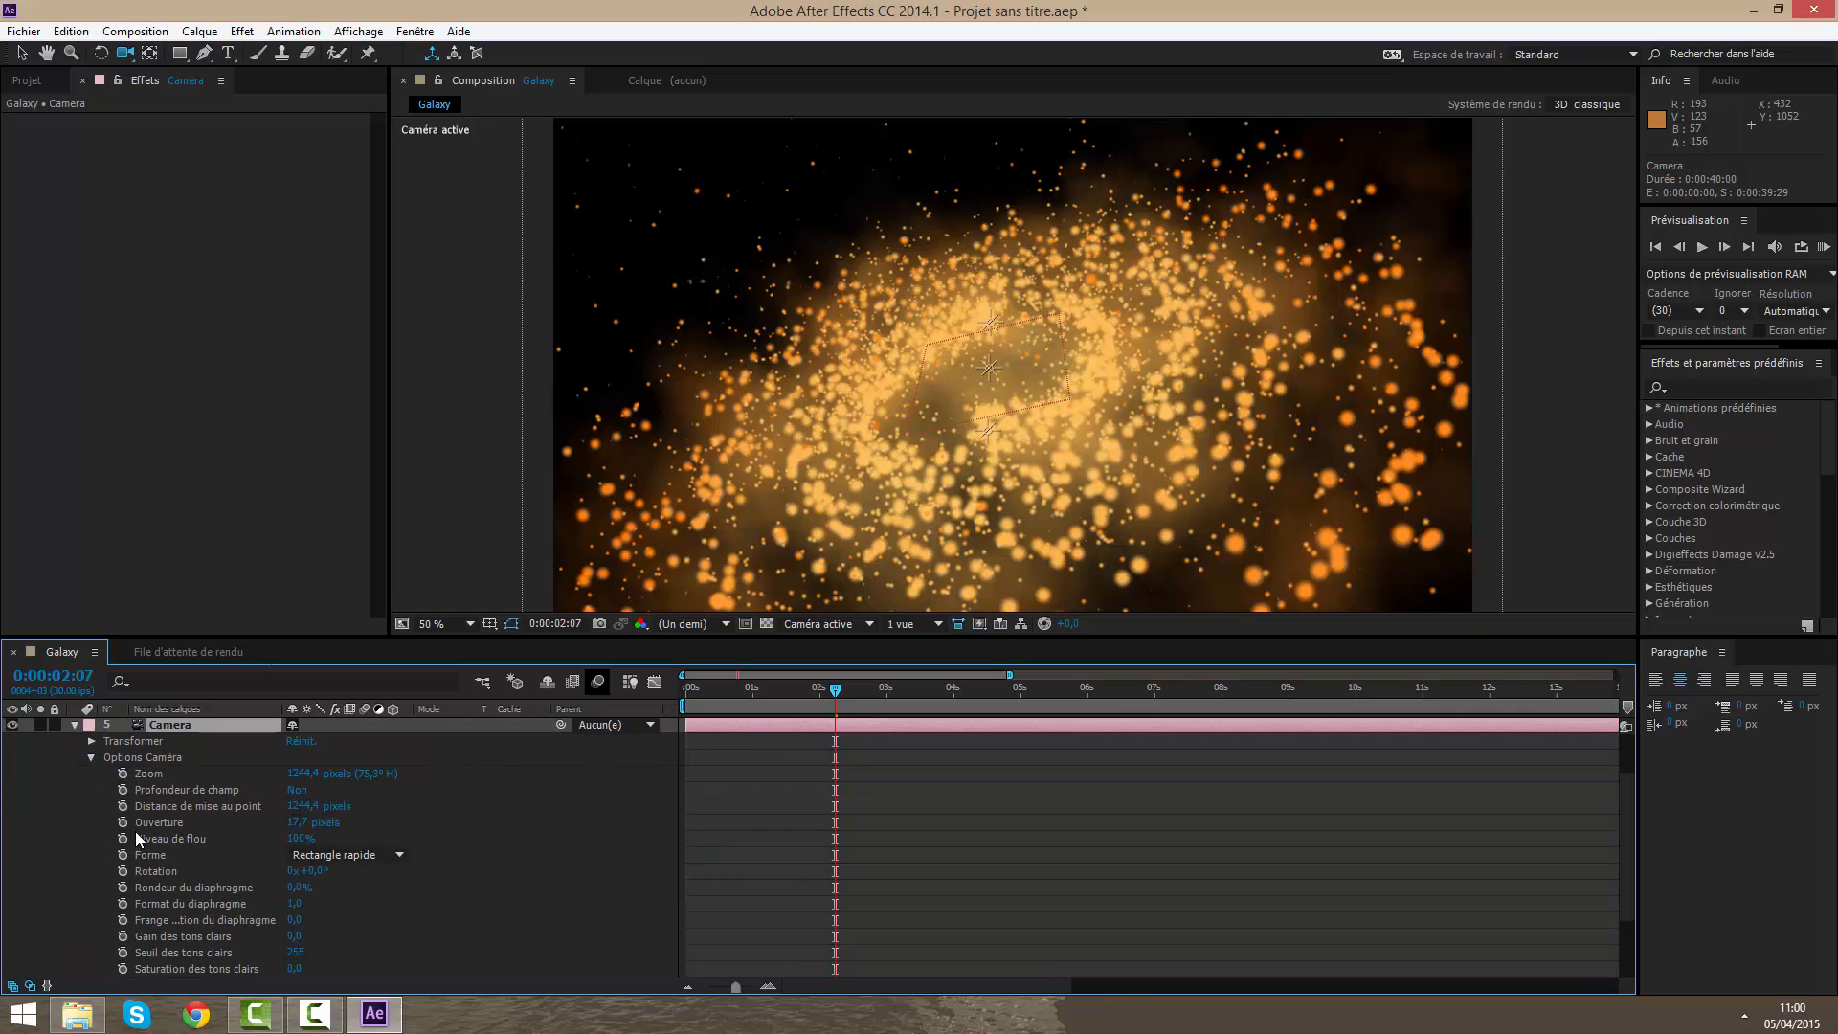
{"action": "left_click", "coordinate": [296, 791]}
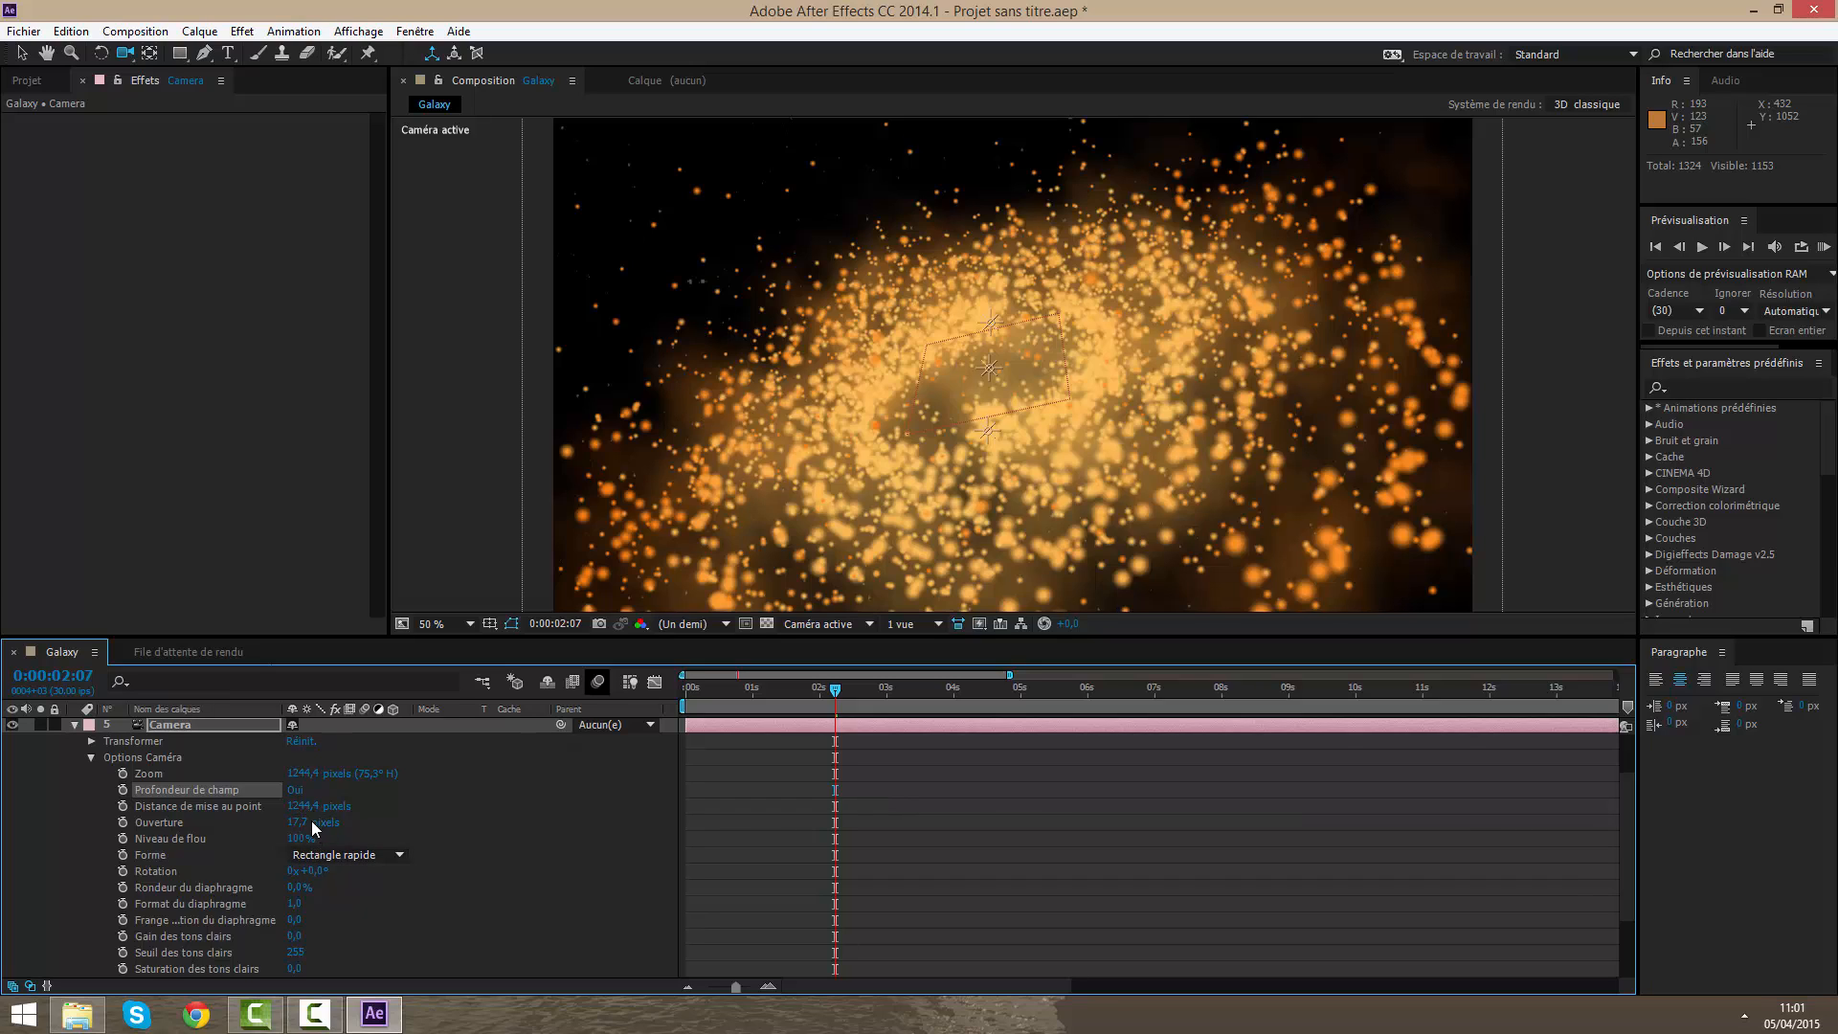
Step: Reduce the Camera's focus distance, then set it to 250 pixels
{"action": "left_click_drag", "start_coordinate": [299, 808], "coordinate": [111, 819]}
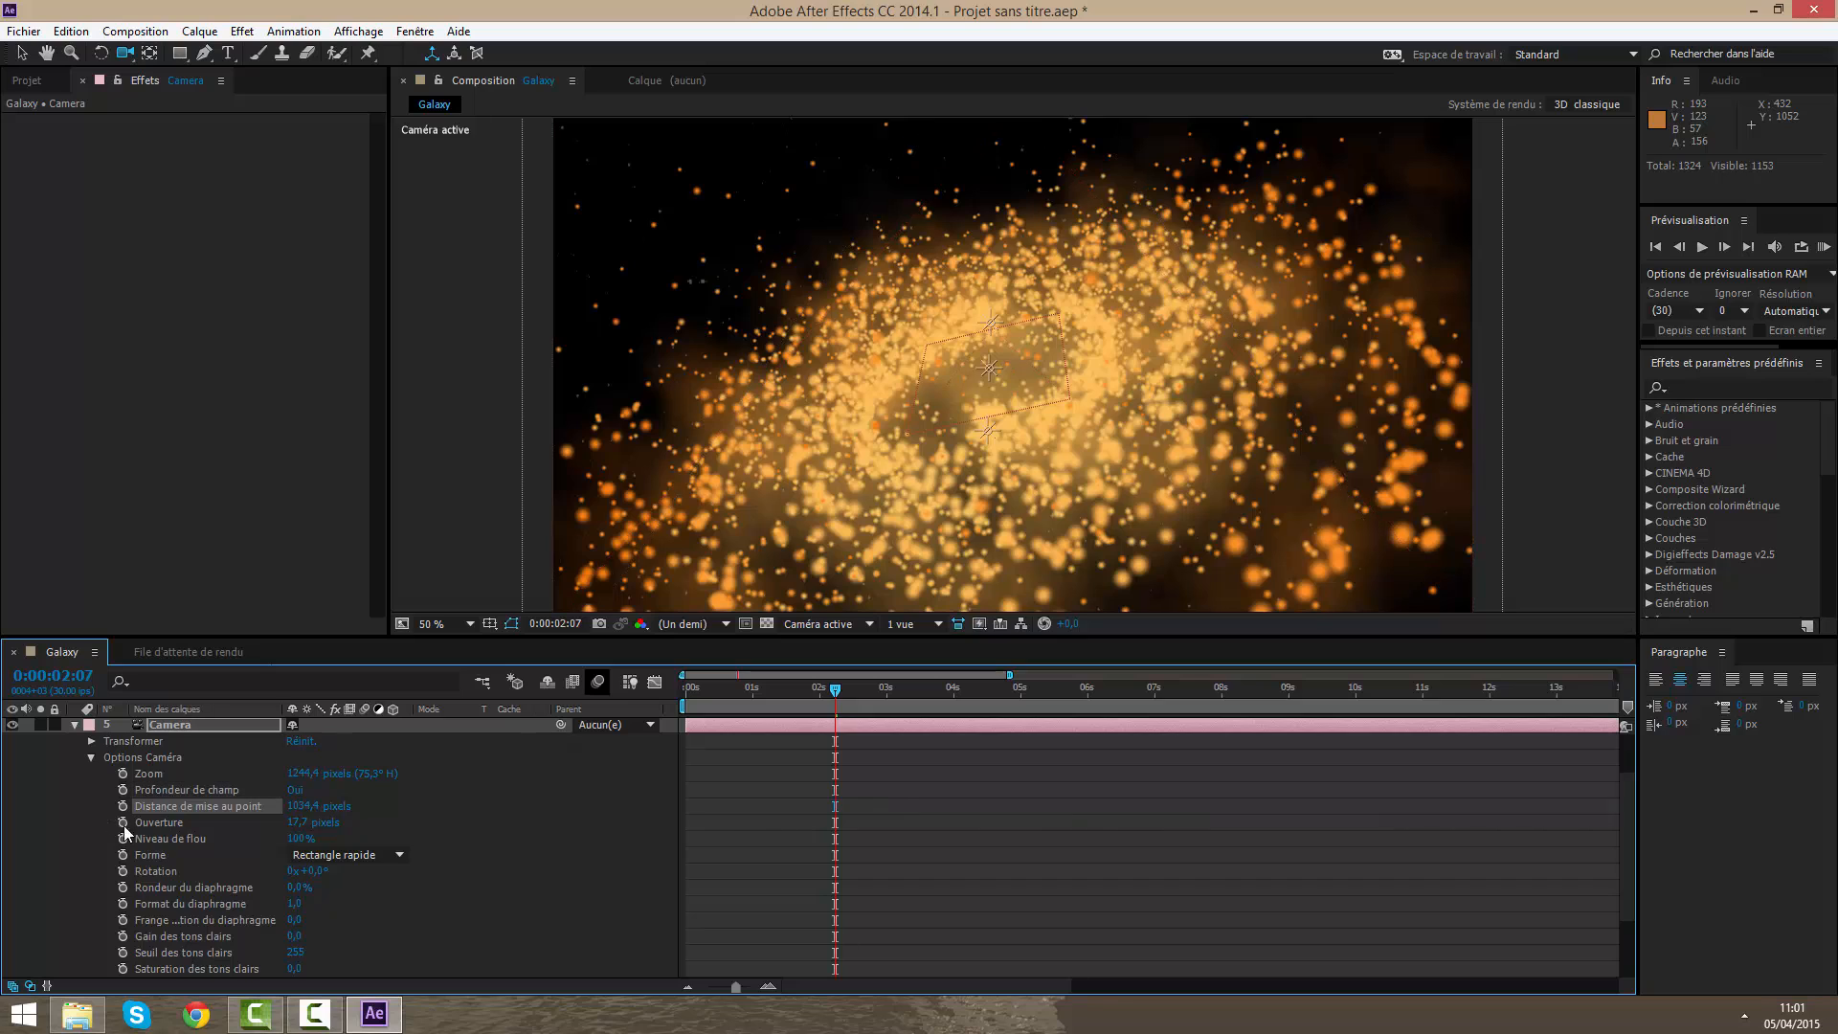
{"action": "left_click_drag", "start_coordinate": [304, 807], "coordinate": [8, 826]}
{"action": "left_click_drag", "start_coordinate": [282, 806], "coordinate": [69, 809]}
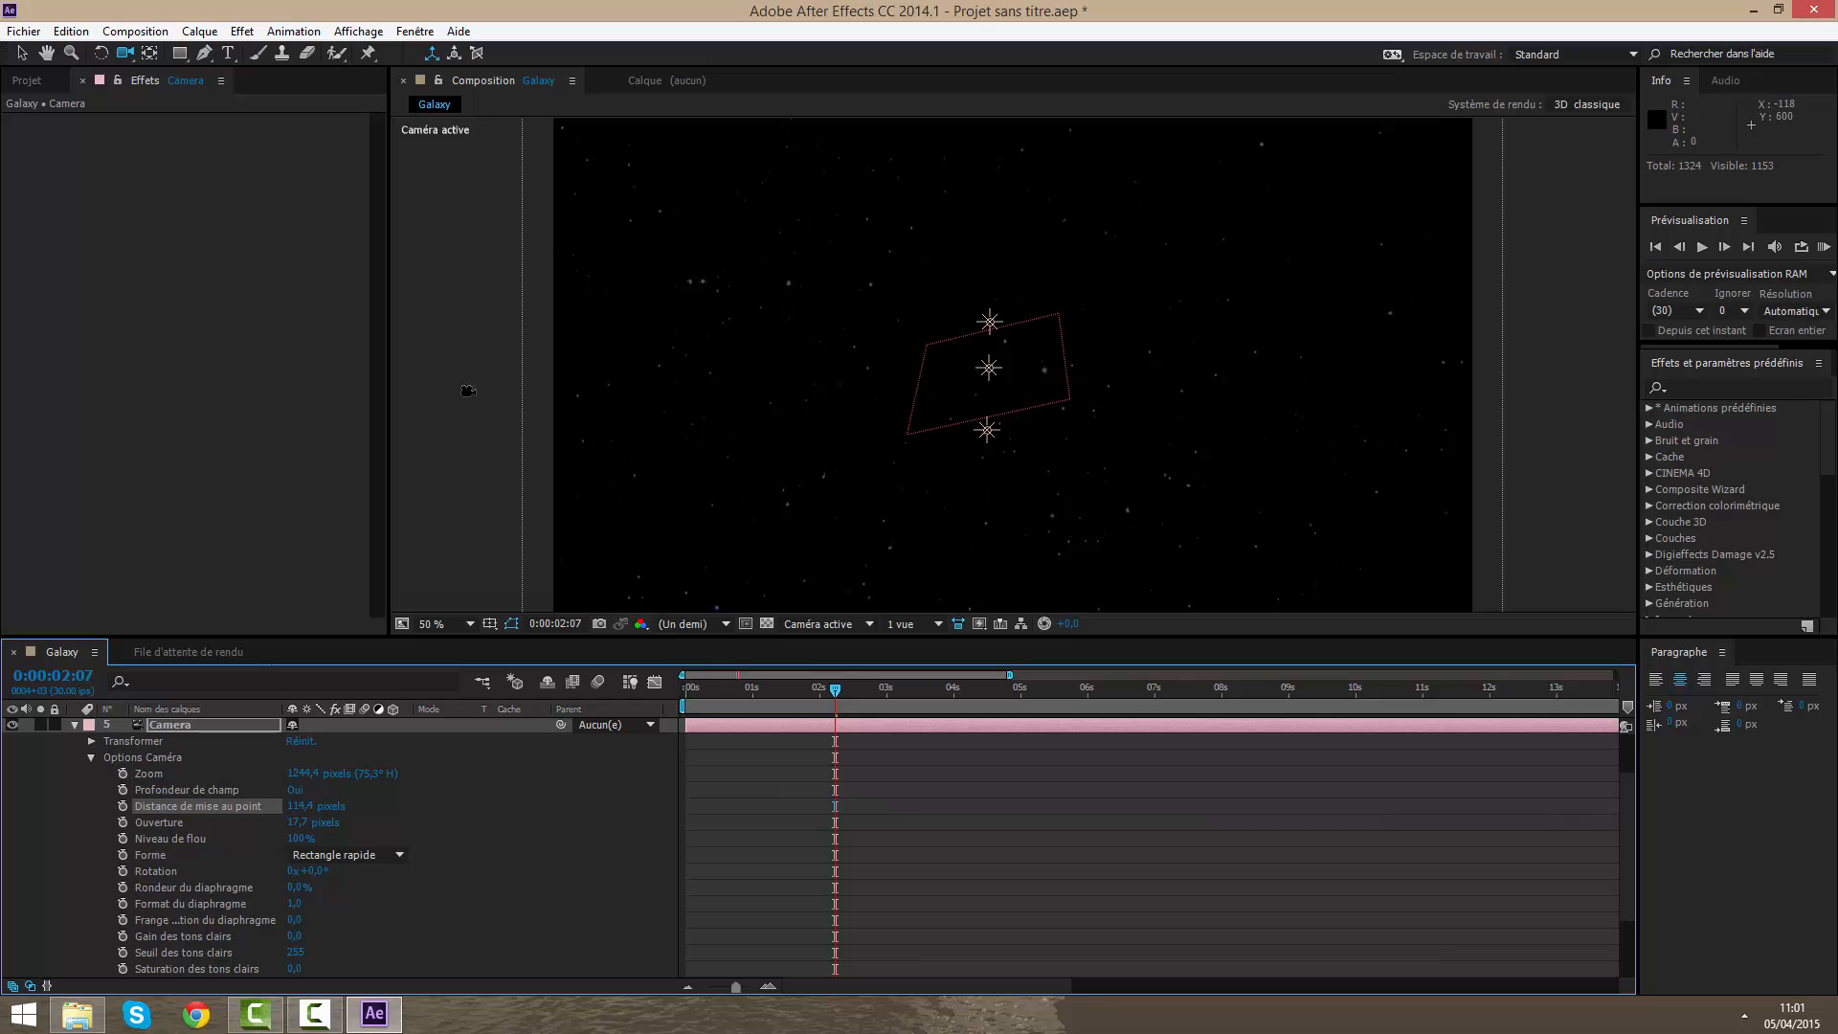
{"action": "left_click", "coordinate": [291, 807]}
{"action": "type", "text": "250"}
{"action": "key", "text": "Return"}
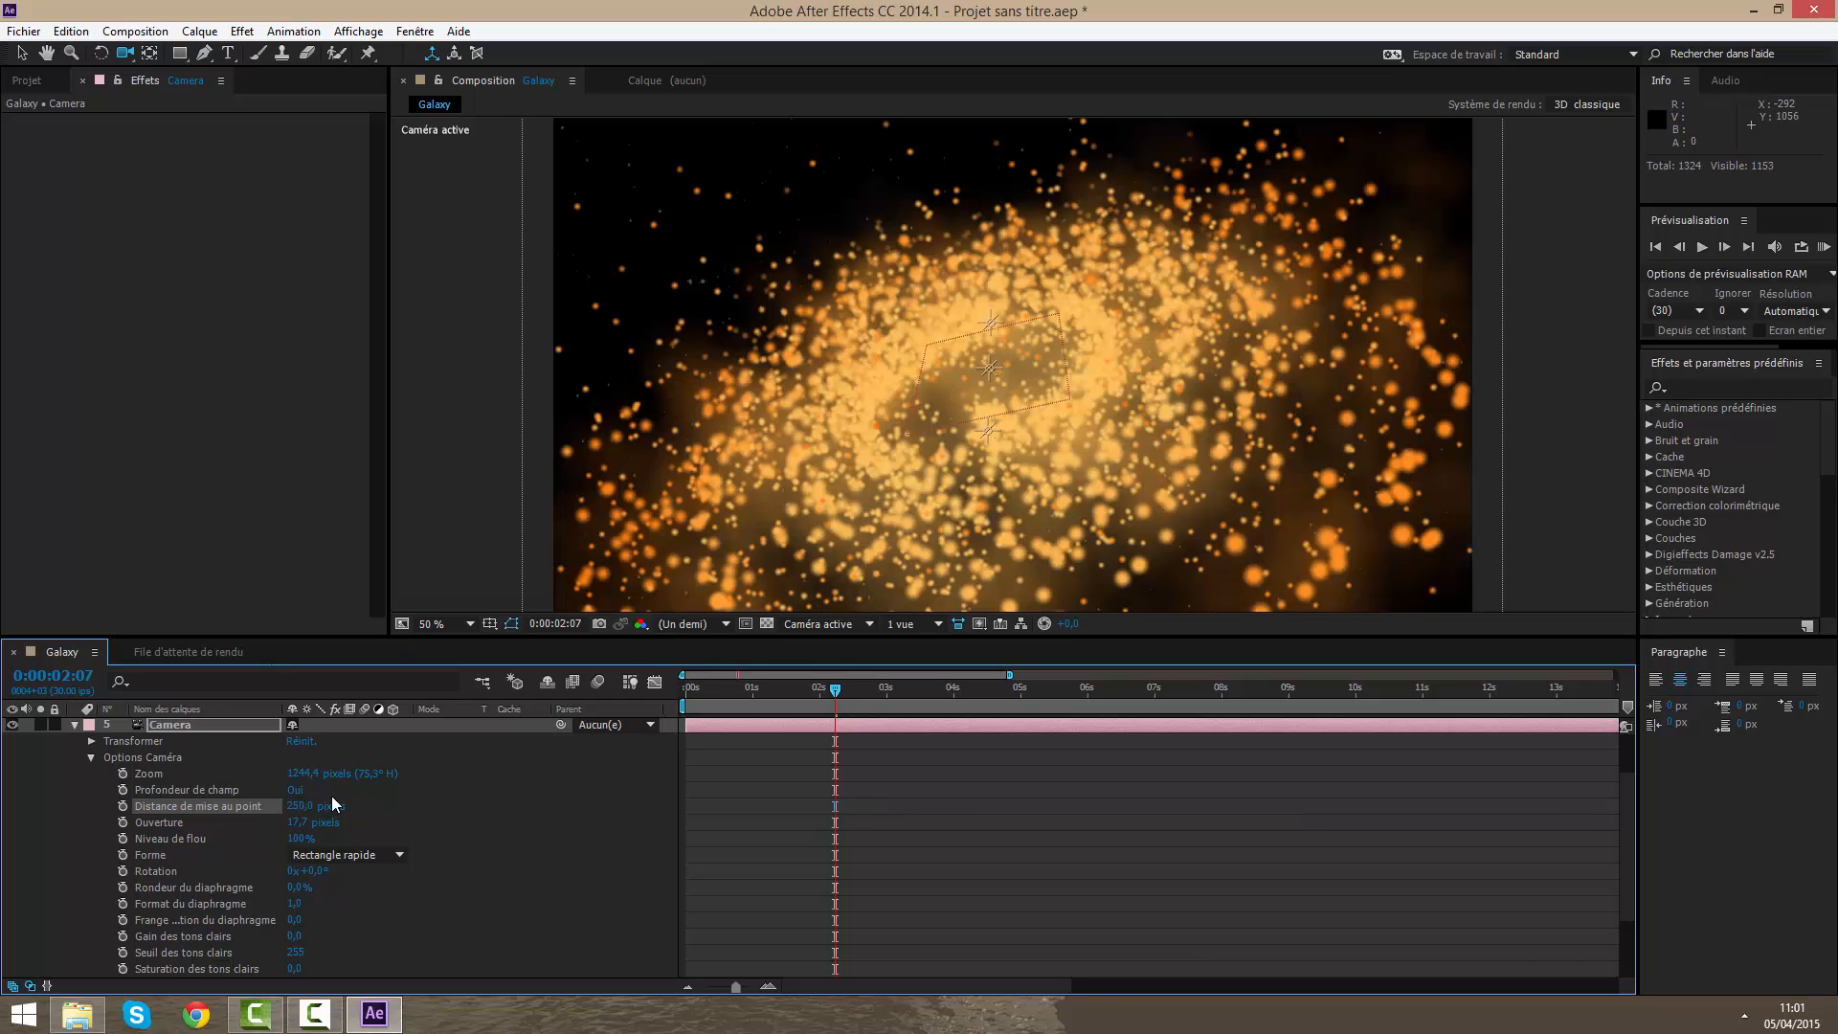
Step: Set the Camera's focus distance to 300 pixels and inspect the particle blur at 100% magnification
{"action": "left_click", "coordinate": [310, 805]}
{"action": "type", "text": "300"}
{"action": "key", "text": "Return"}
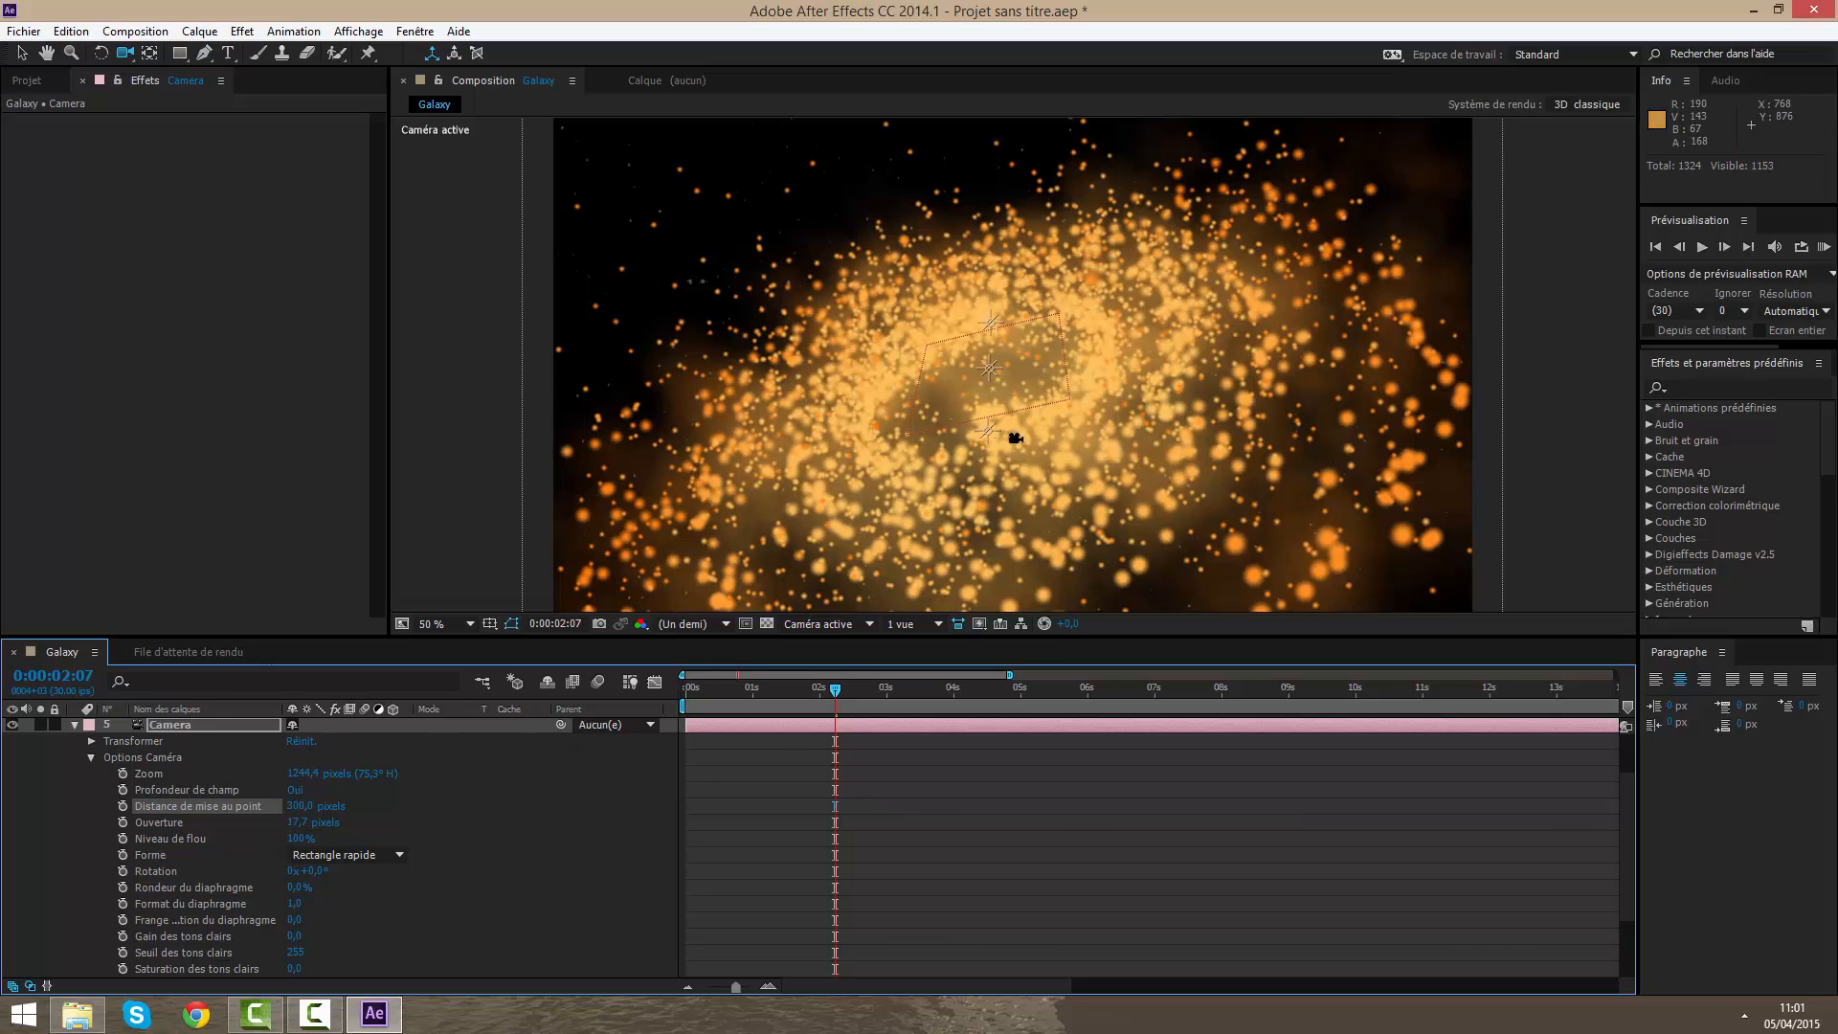
{"action": "key", "text": "slash"}
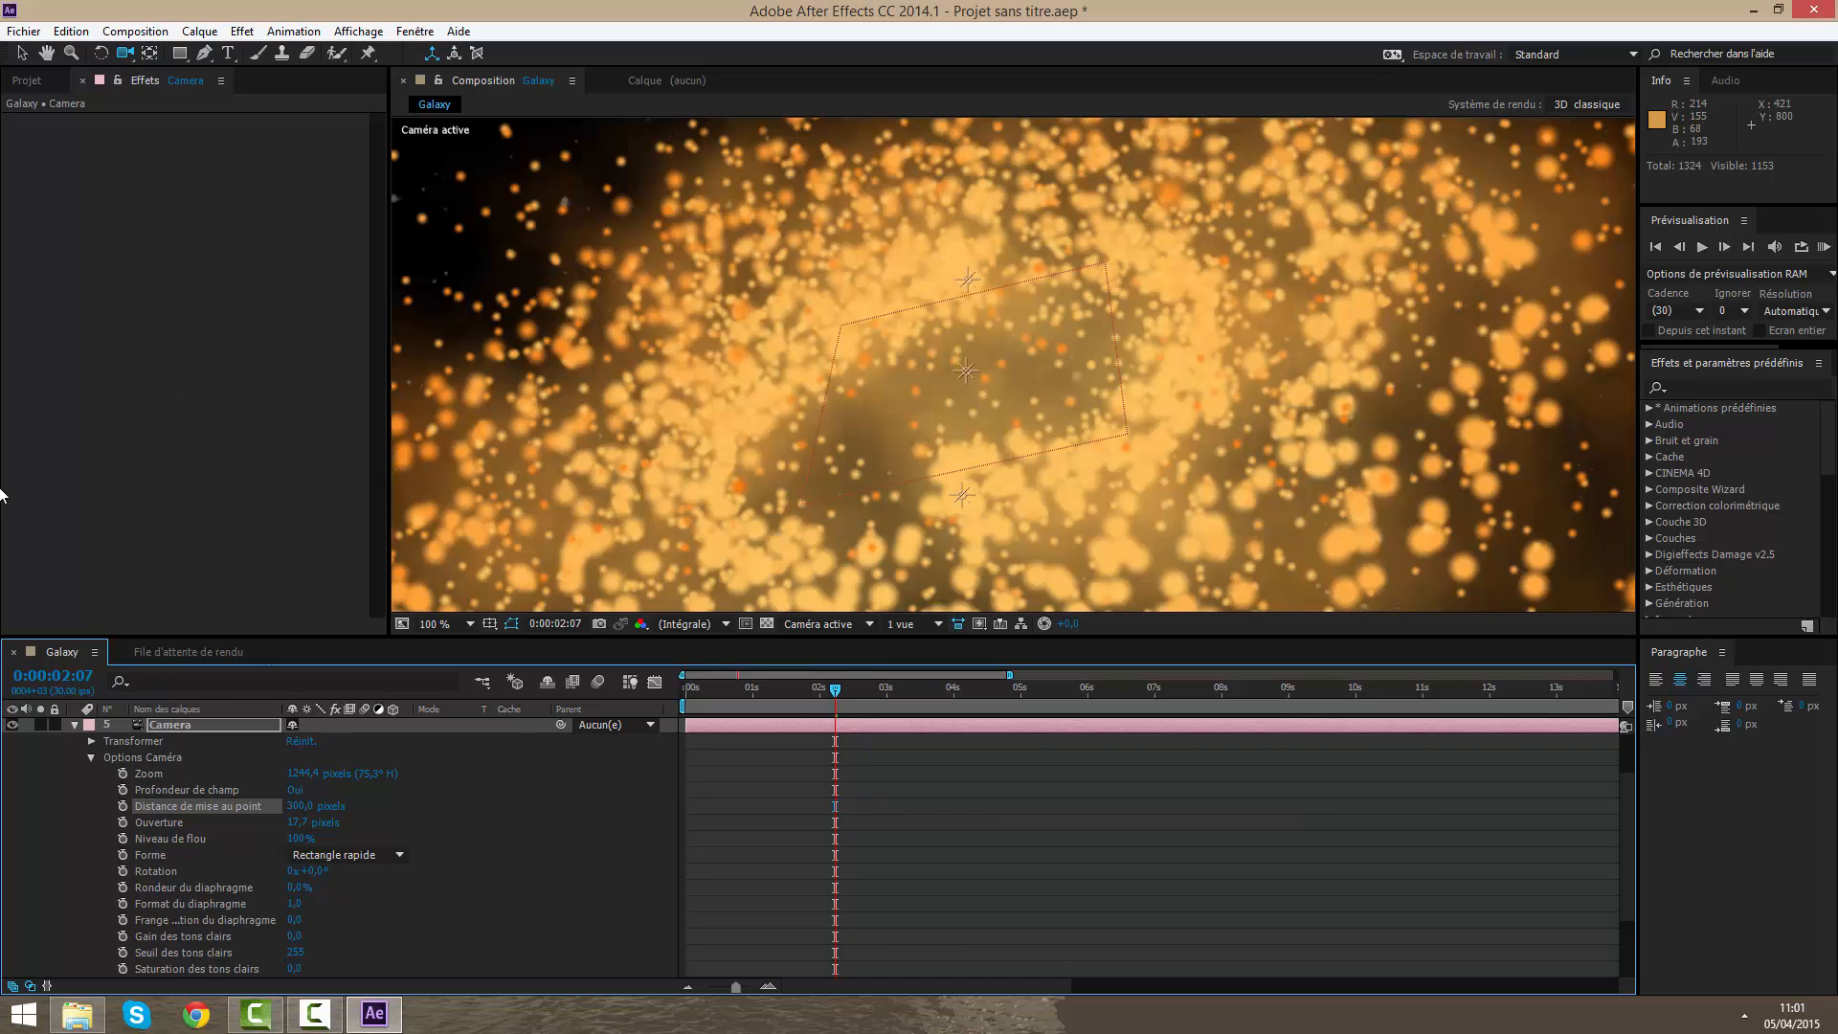
{"action": "key", "text": "comma"}
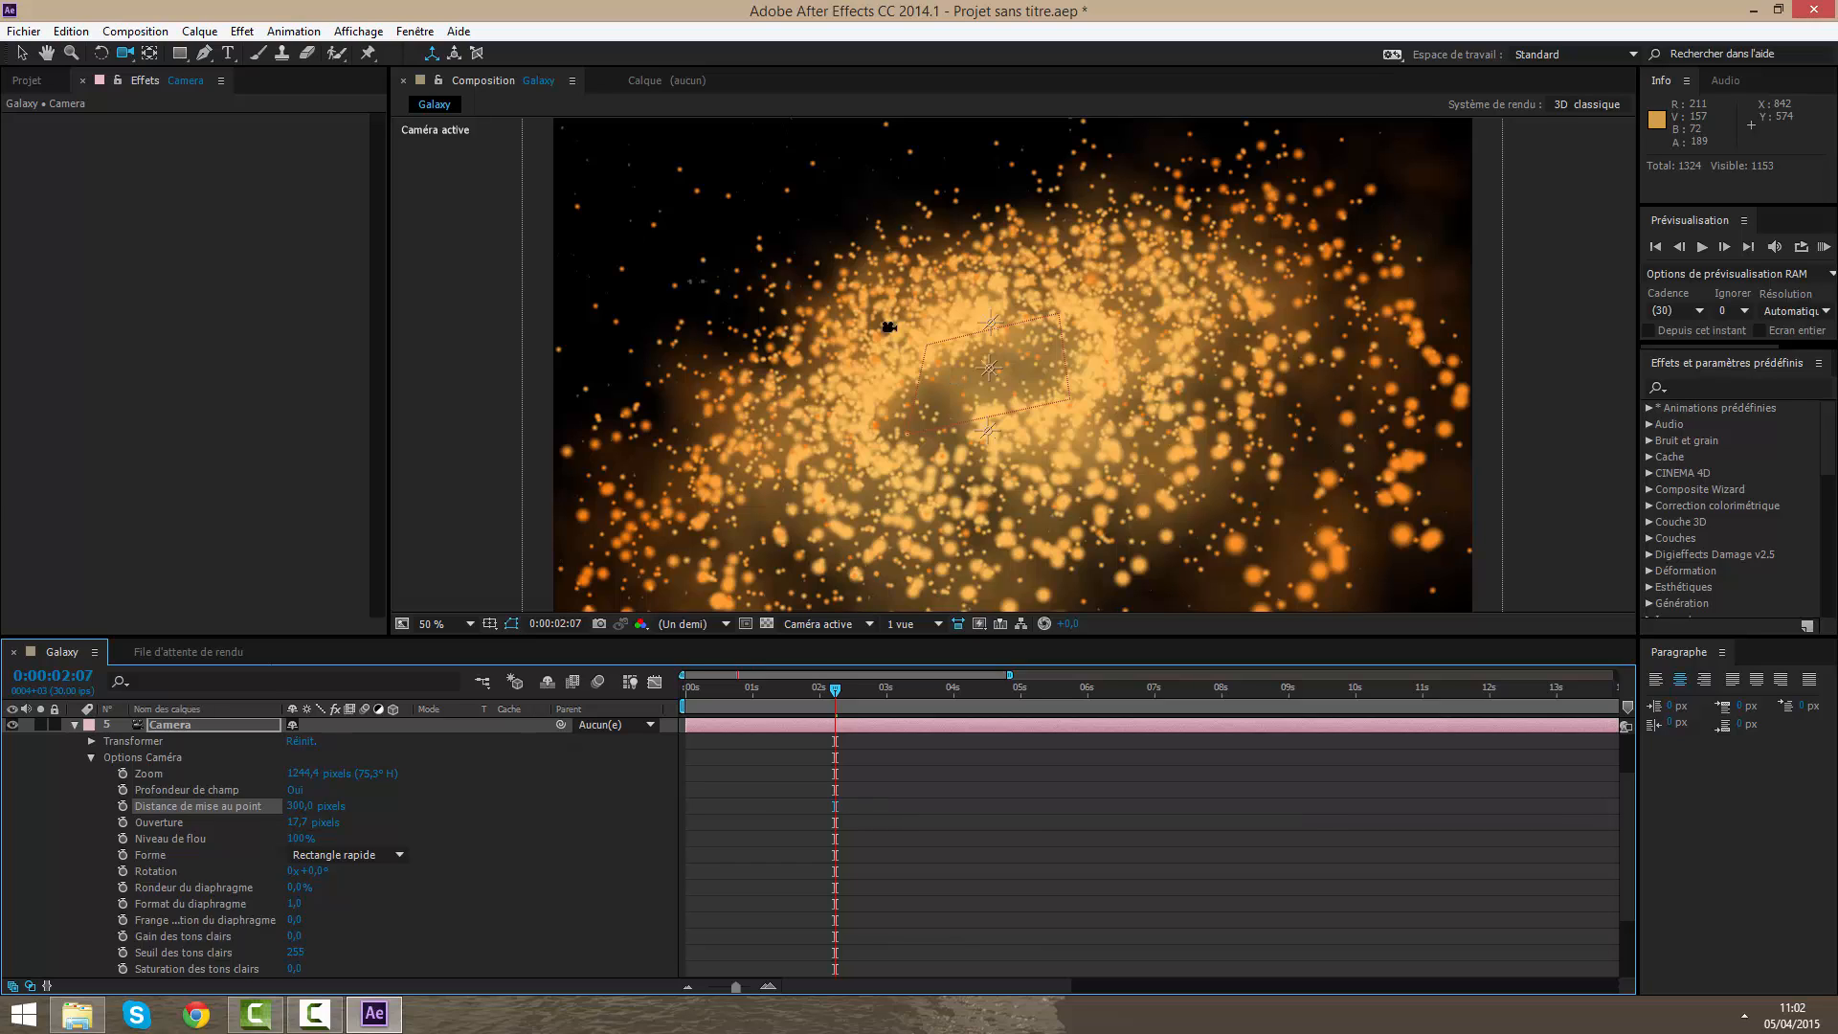
Step: Turn off the Camera's depth of field and collapse the layer's properties
{"action": "left_click", "coordinate": [294, 793]}
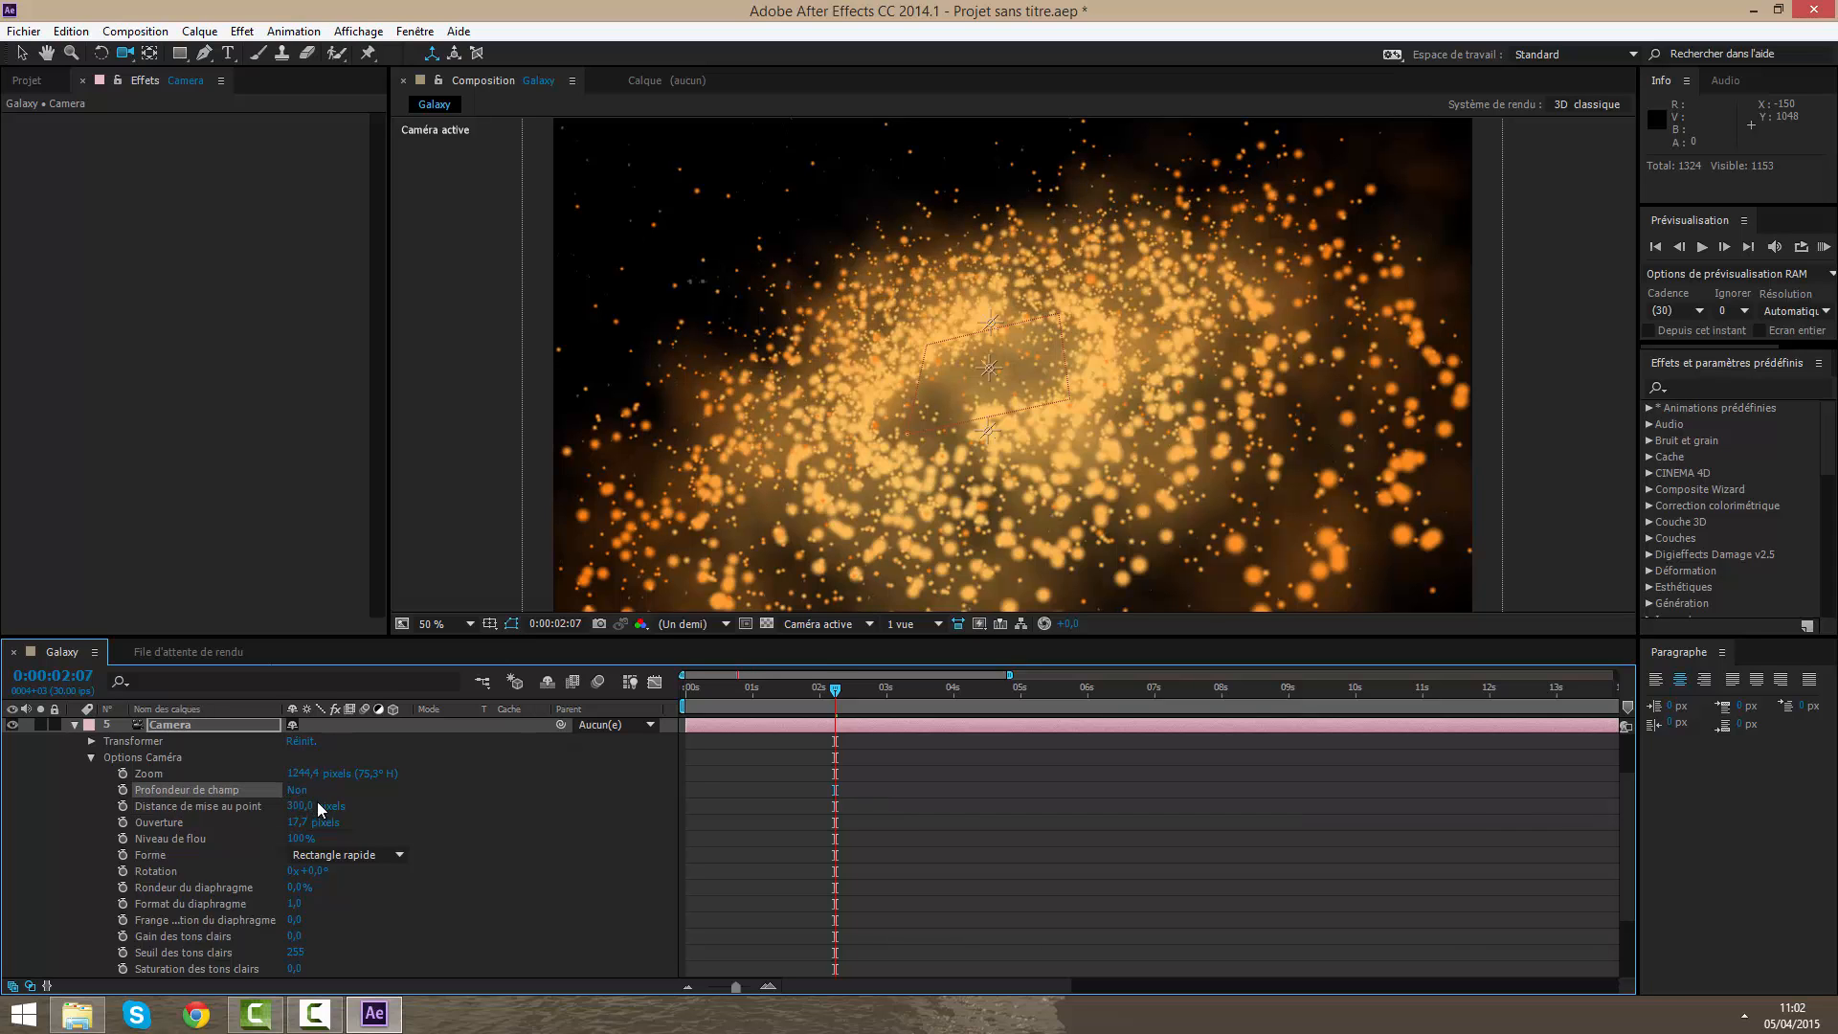
{"action": "left_click", "coordinate": [88, 726]}
{"action": "left_click", "coordinate": [72, 725]}
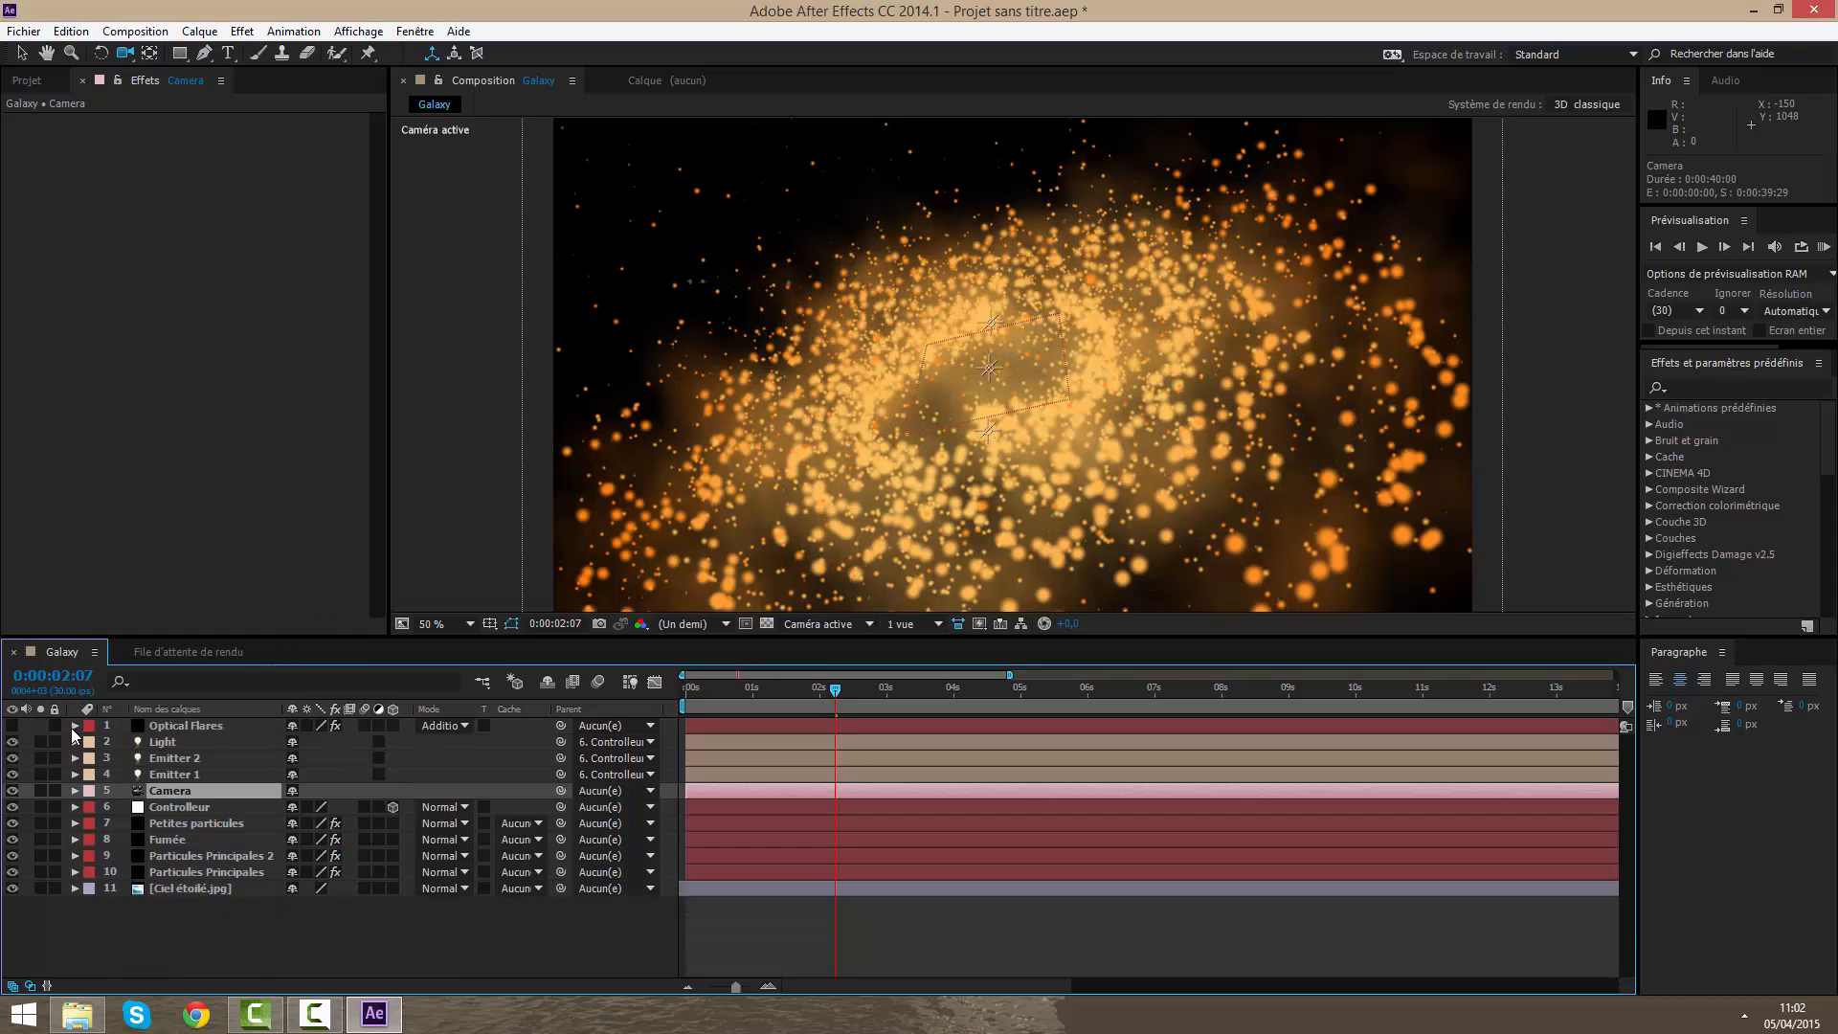
{"action": "left_click", "coordinate": [884, 948]}
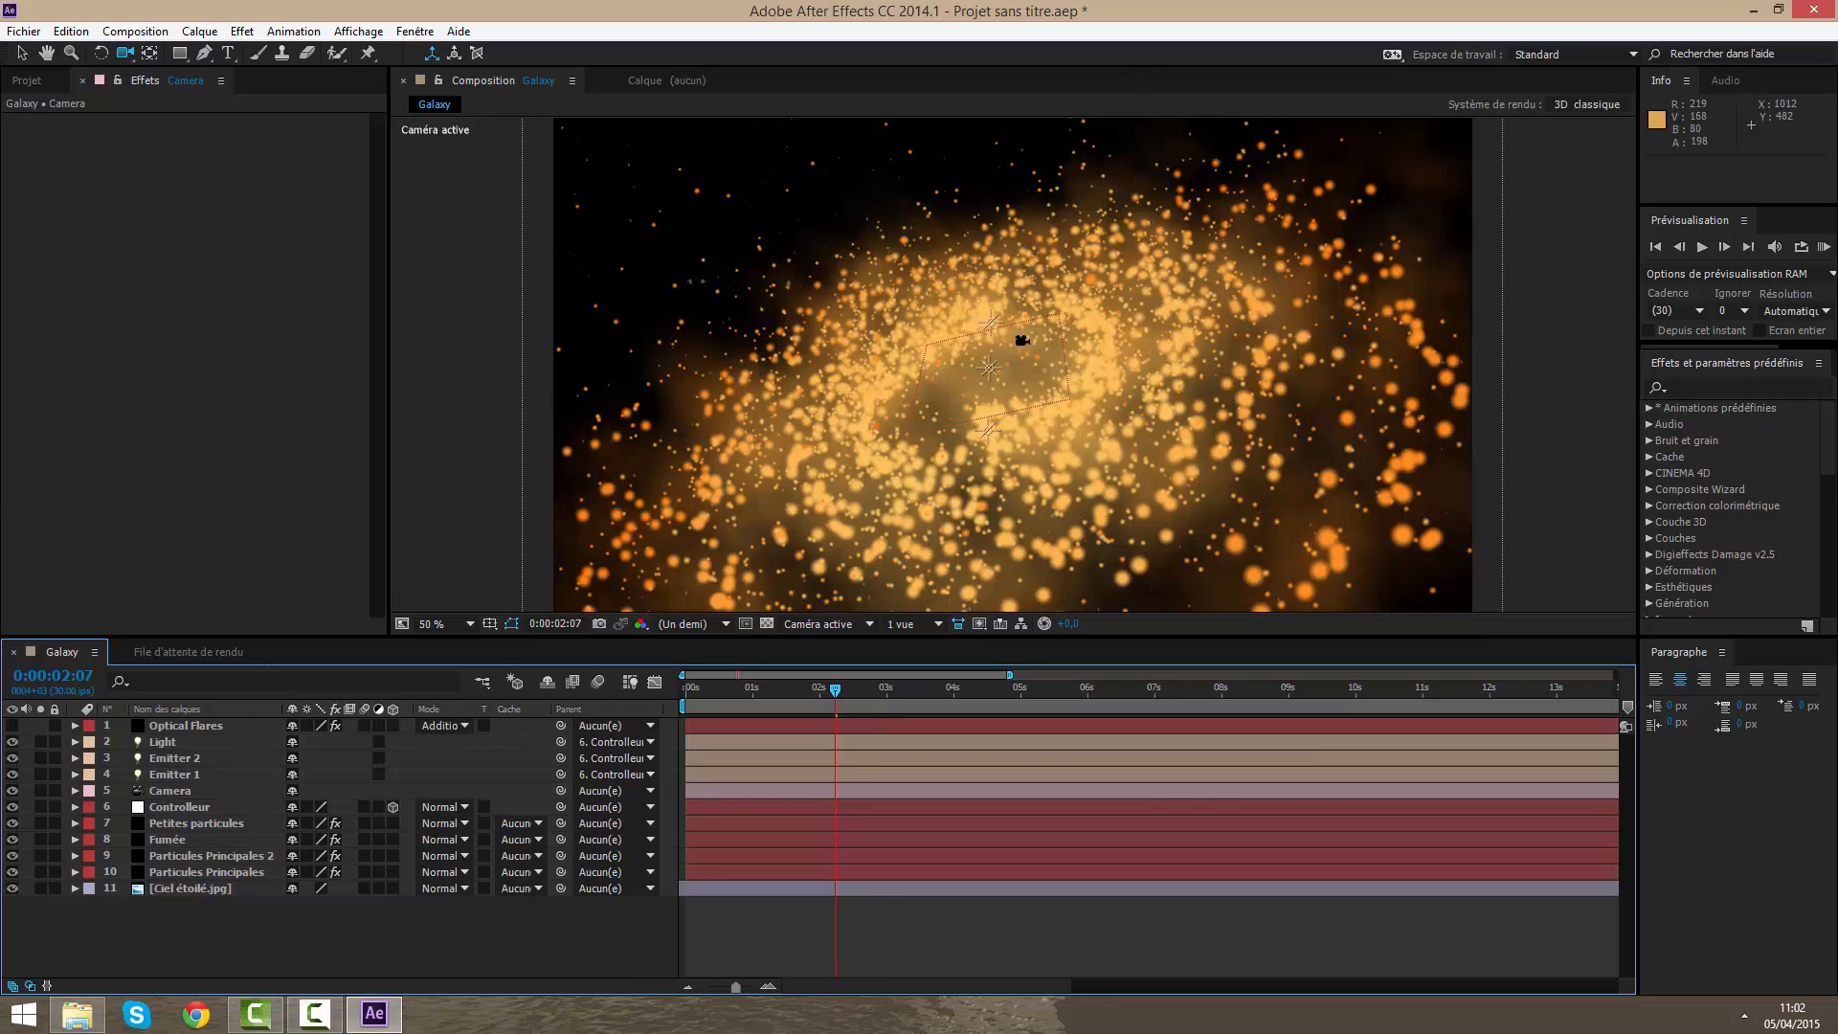
Step: Make the Optical Flares layer visible again and pull the camera back to frame the whole galaxy
{"action": "left_click", "coordinate": [13, 726]}
{"action": "left_click_drag", "start_coordinate": [985, 361], "coordinate": [1021, 524]}
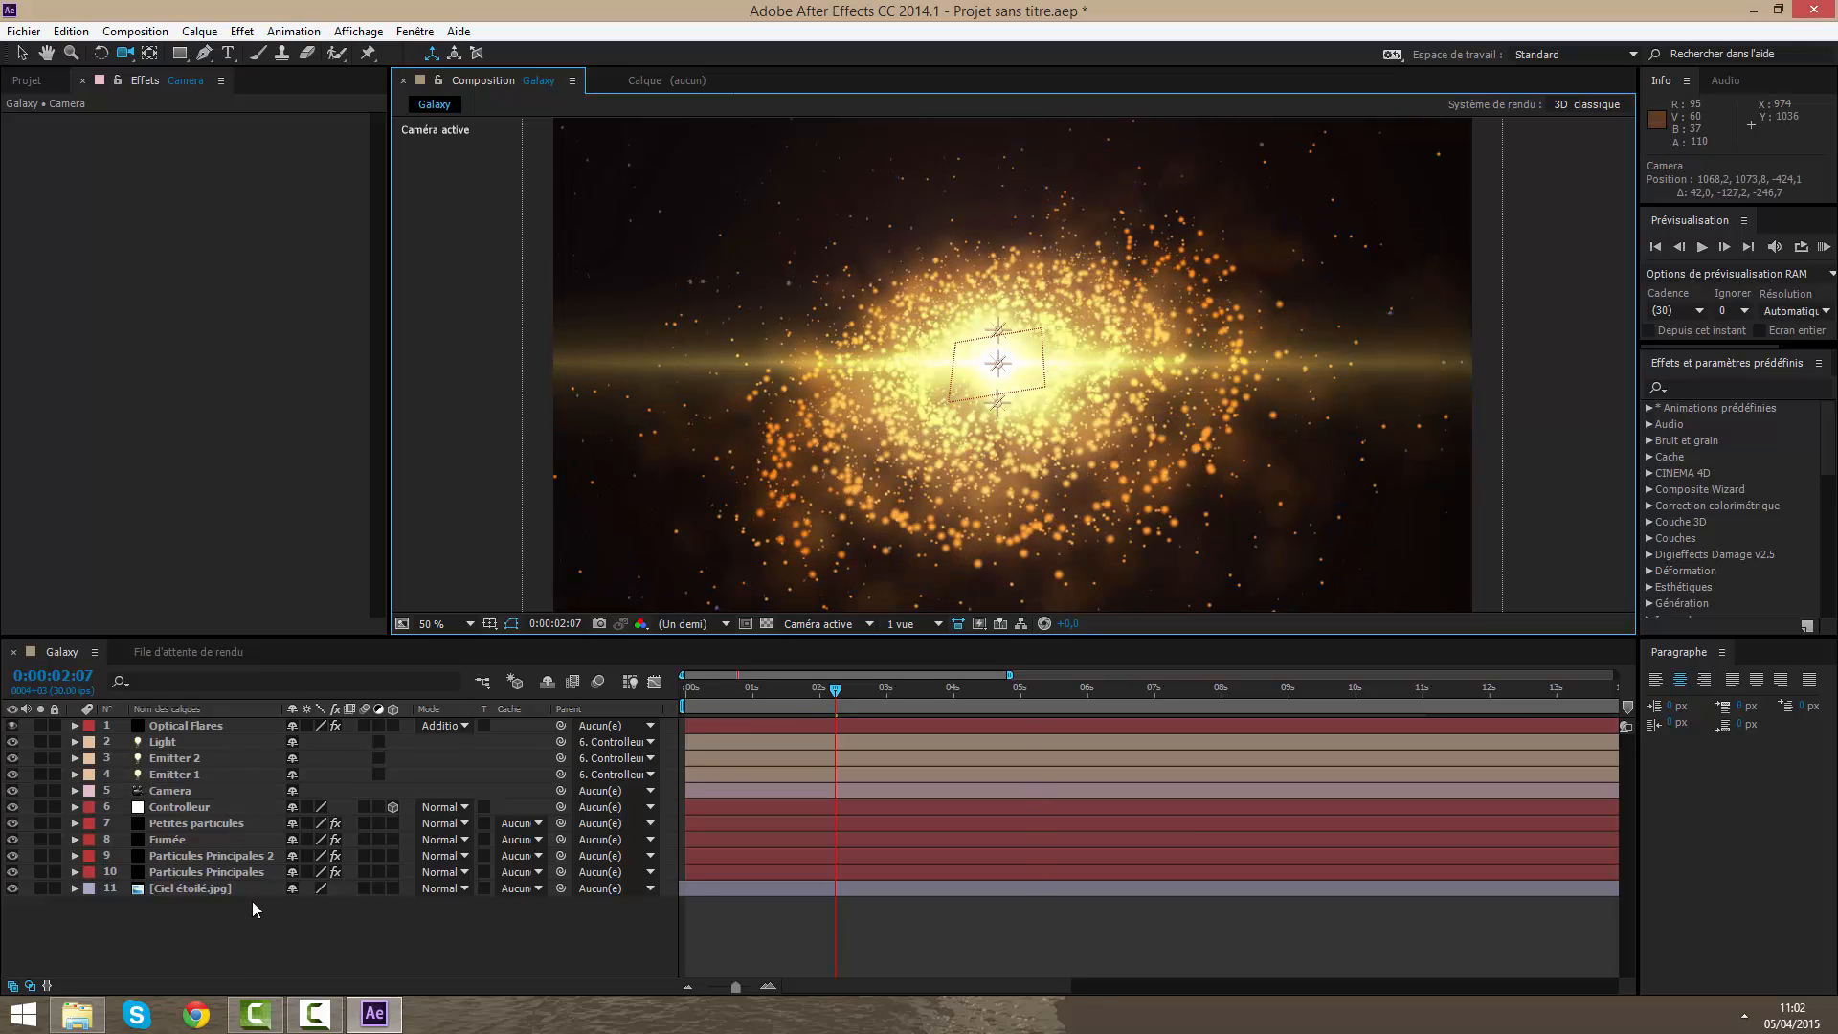
Step: Precompose all layers into a new composition named Galaxy, moving all attributes into it
{"action": "key", "text": "ctrl+a"}
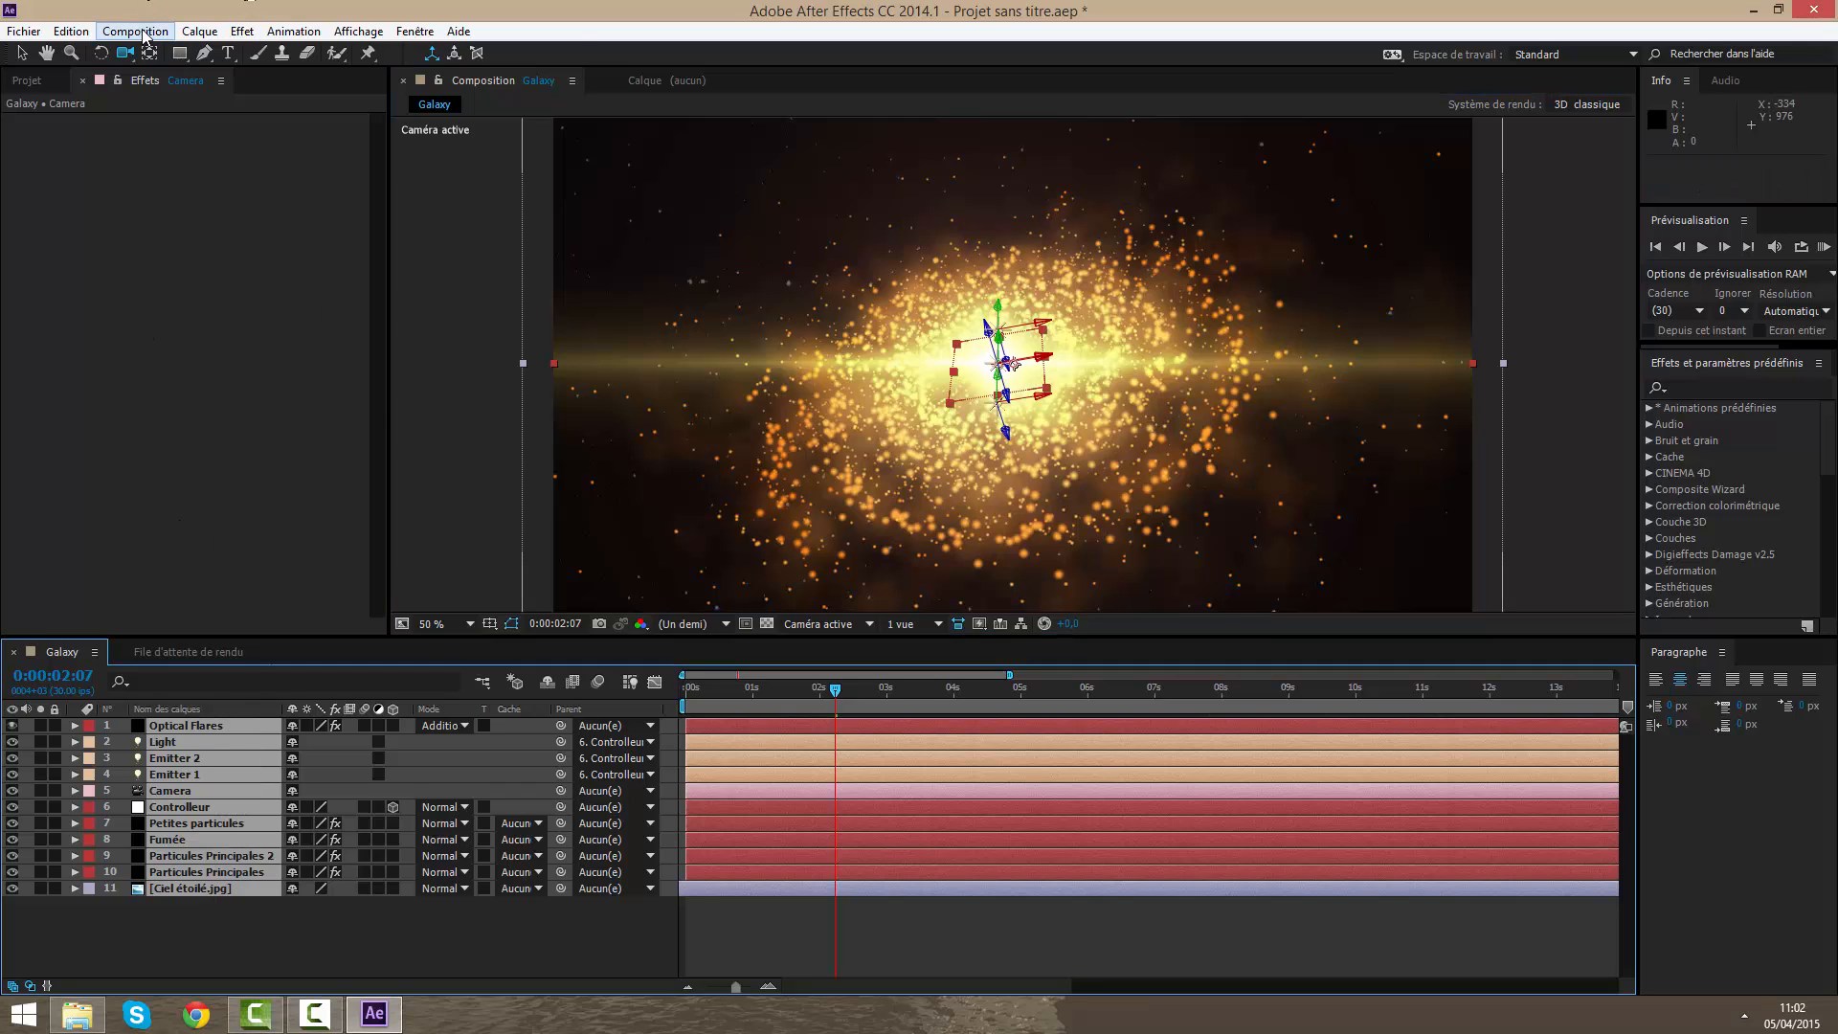
{"action": "left_click", "coordinate": [144, 34]}
{"action": "left_click", "coordinate": [311, 751]}
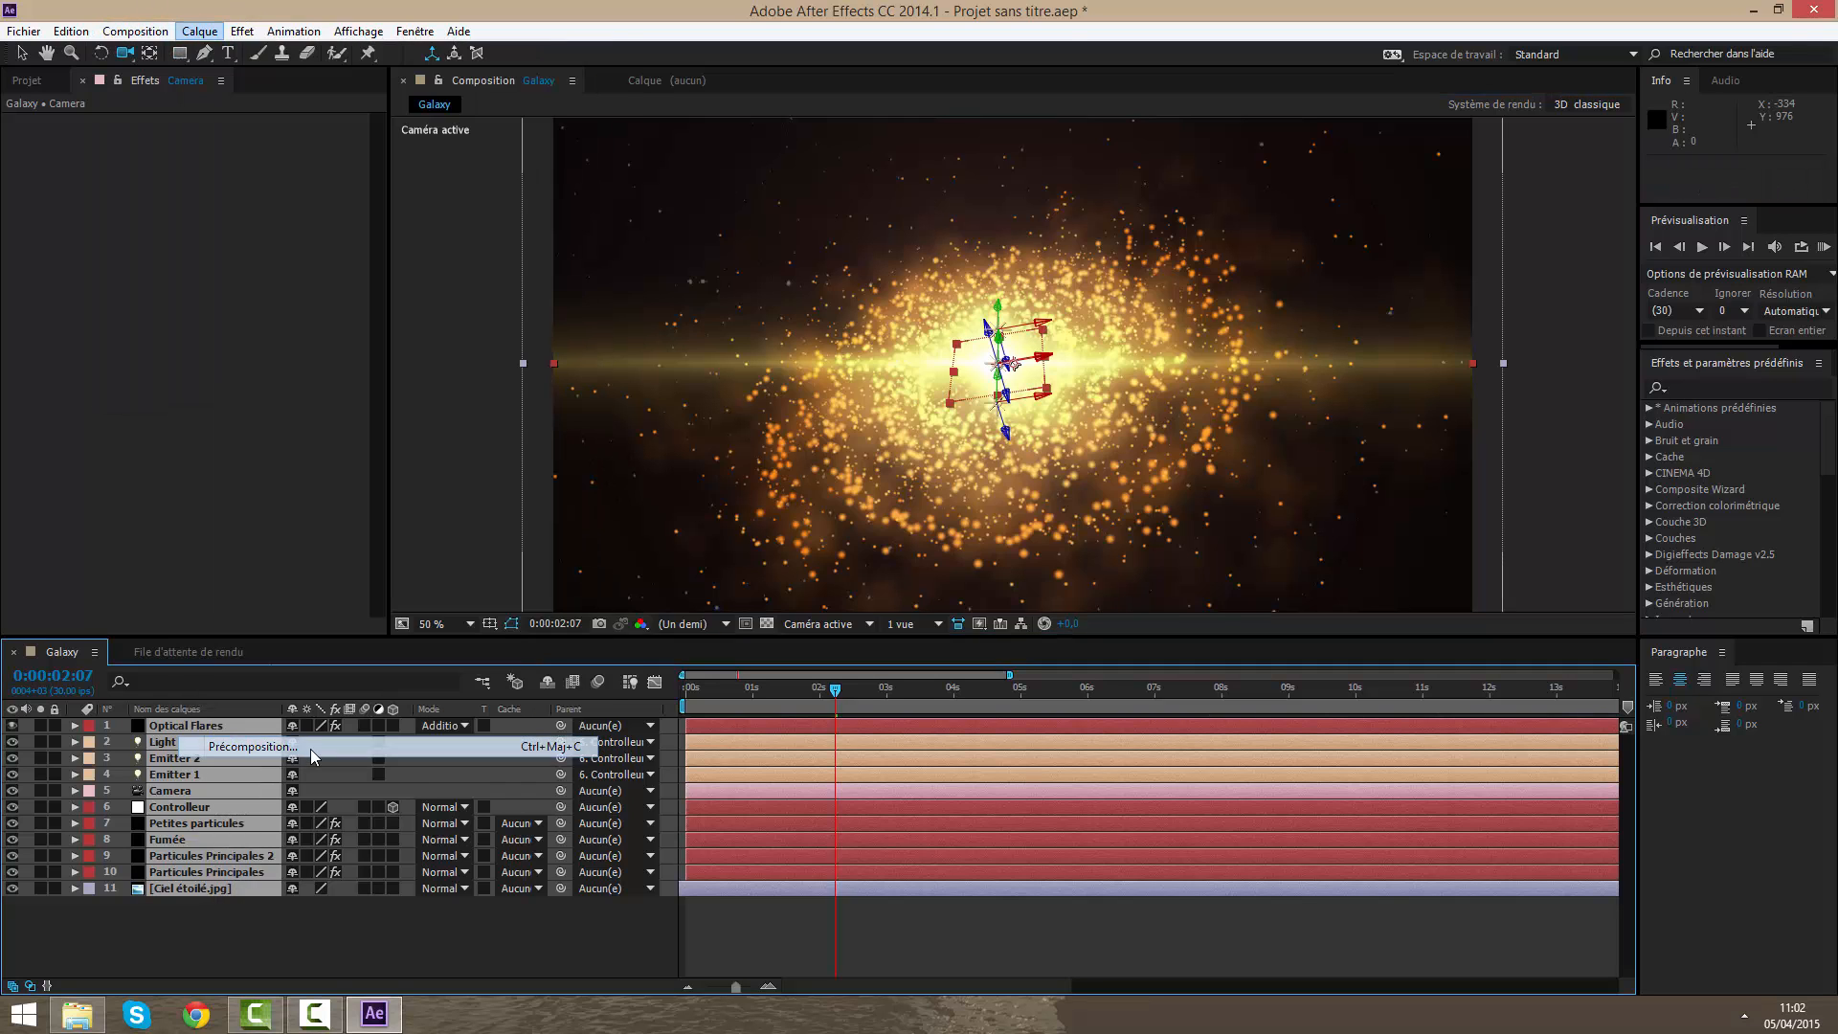
{"action": "type", "text": "Galaxy"}
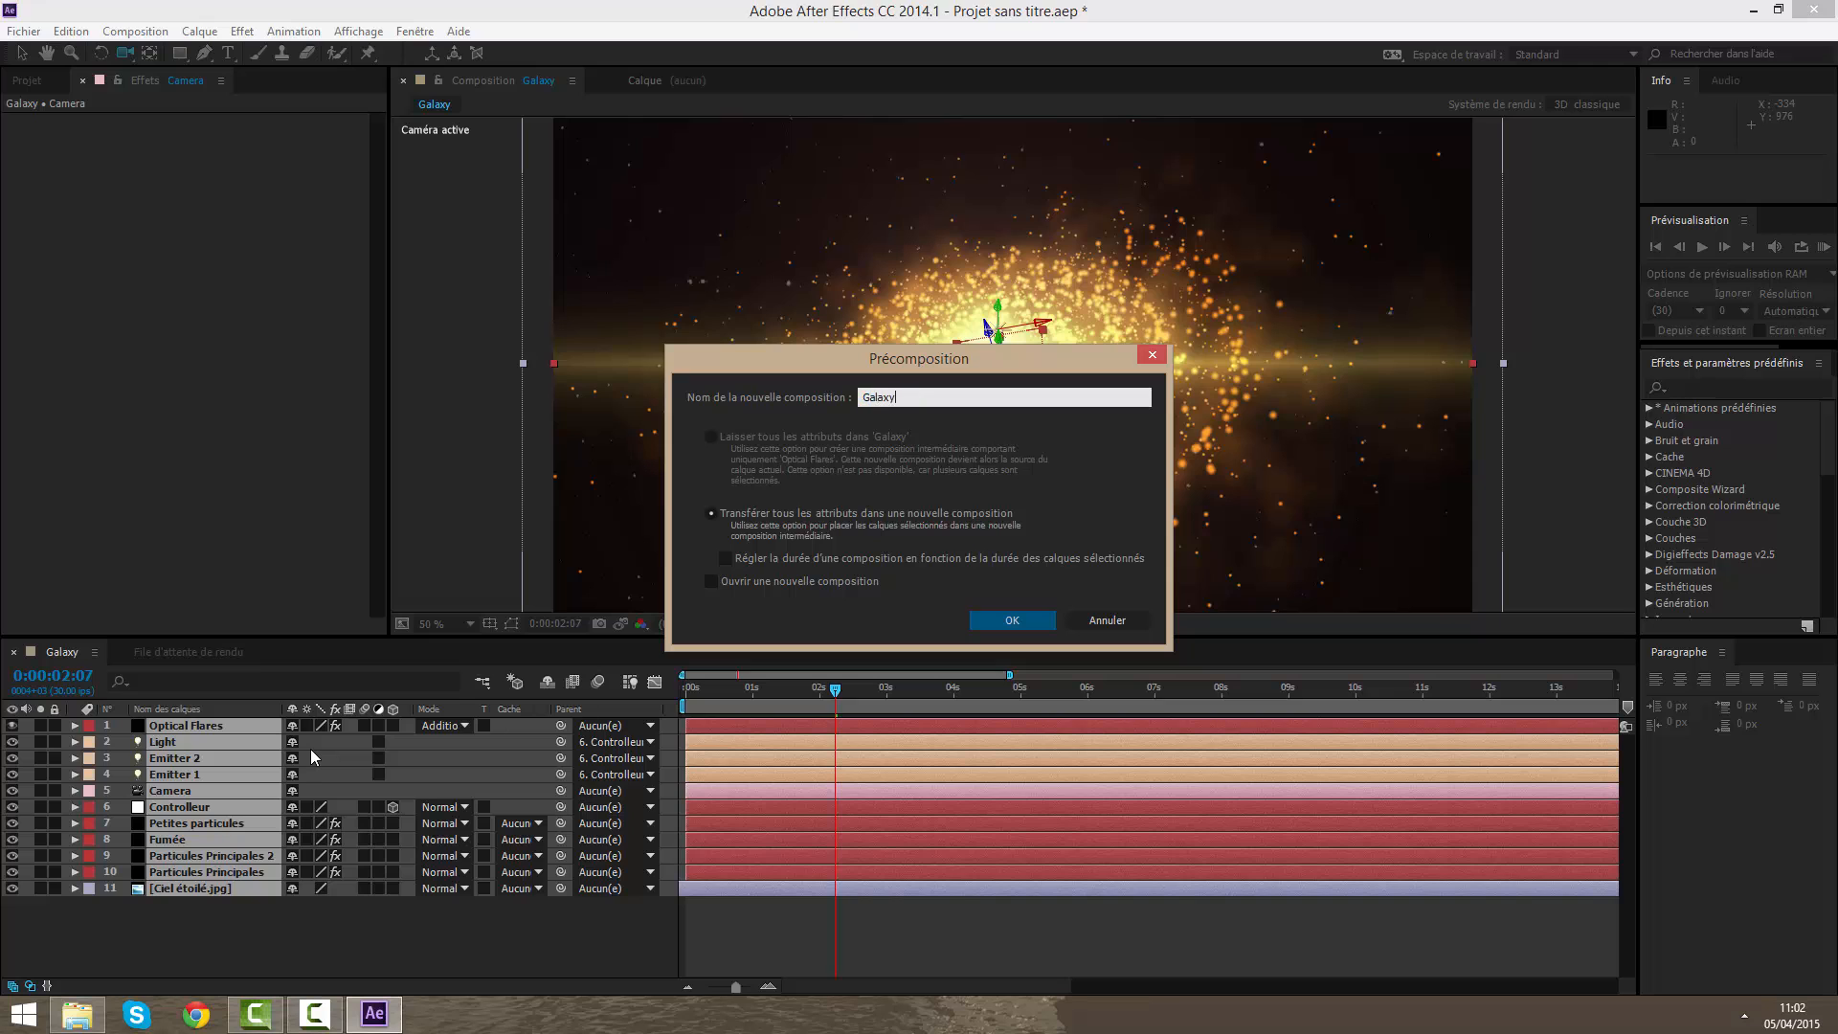
{"action": "key", "text": "Return"}
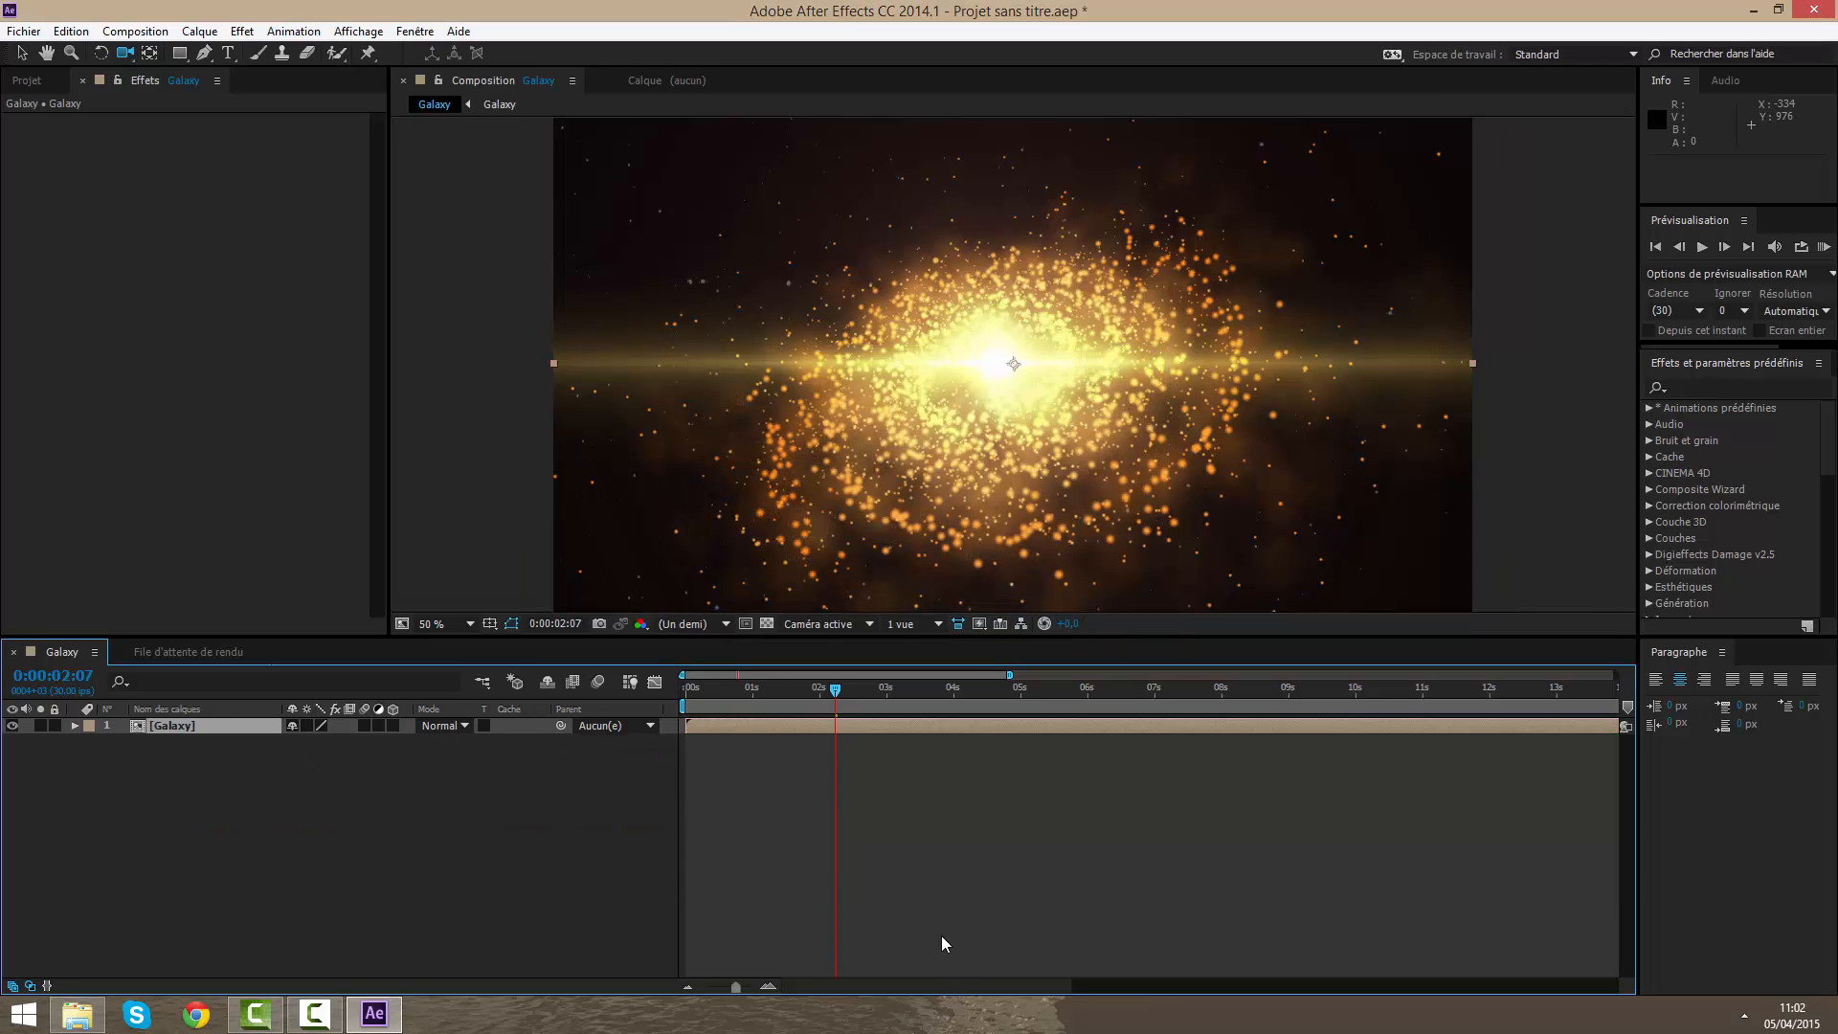
Step: Set the start of the work area to 0:00:03:00
{"action": "left_click_drag", "start_coordinate": [835, 690], "coordinate": [886, 716]}
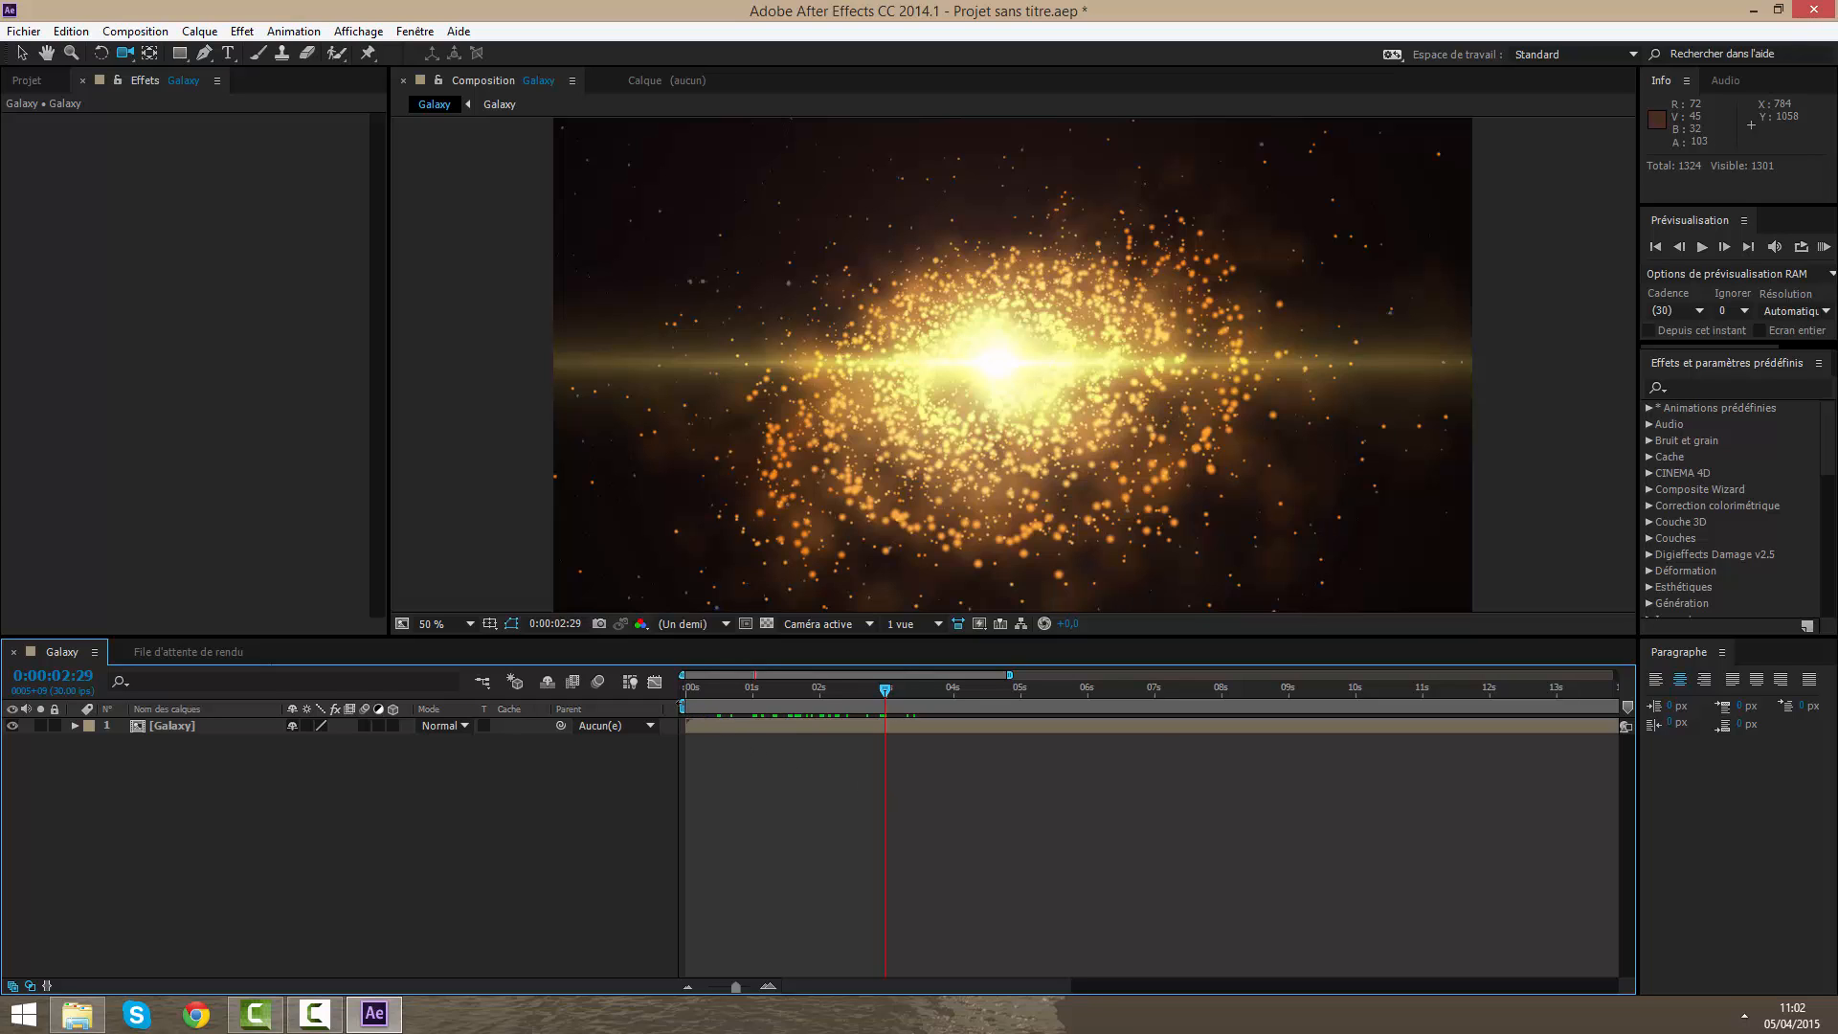
{"action": "left_click_drag", "start_coordinate": [693, 708], "coordinate": [887, 727]}
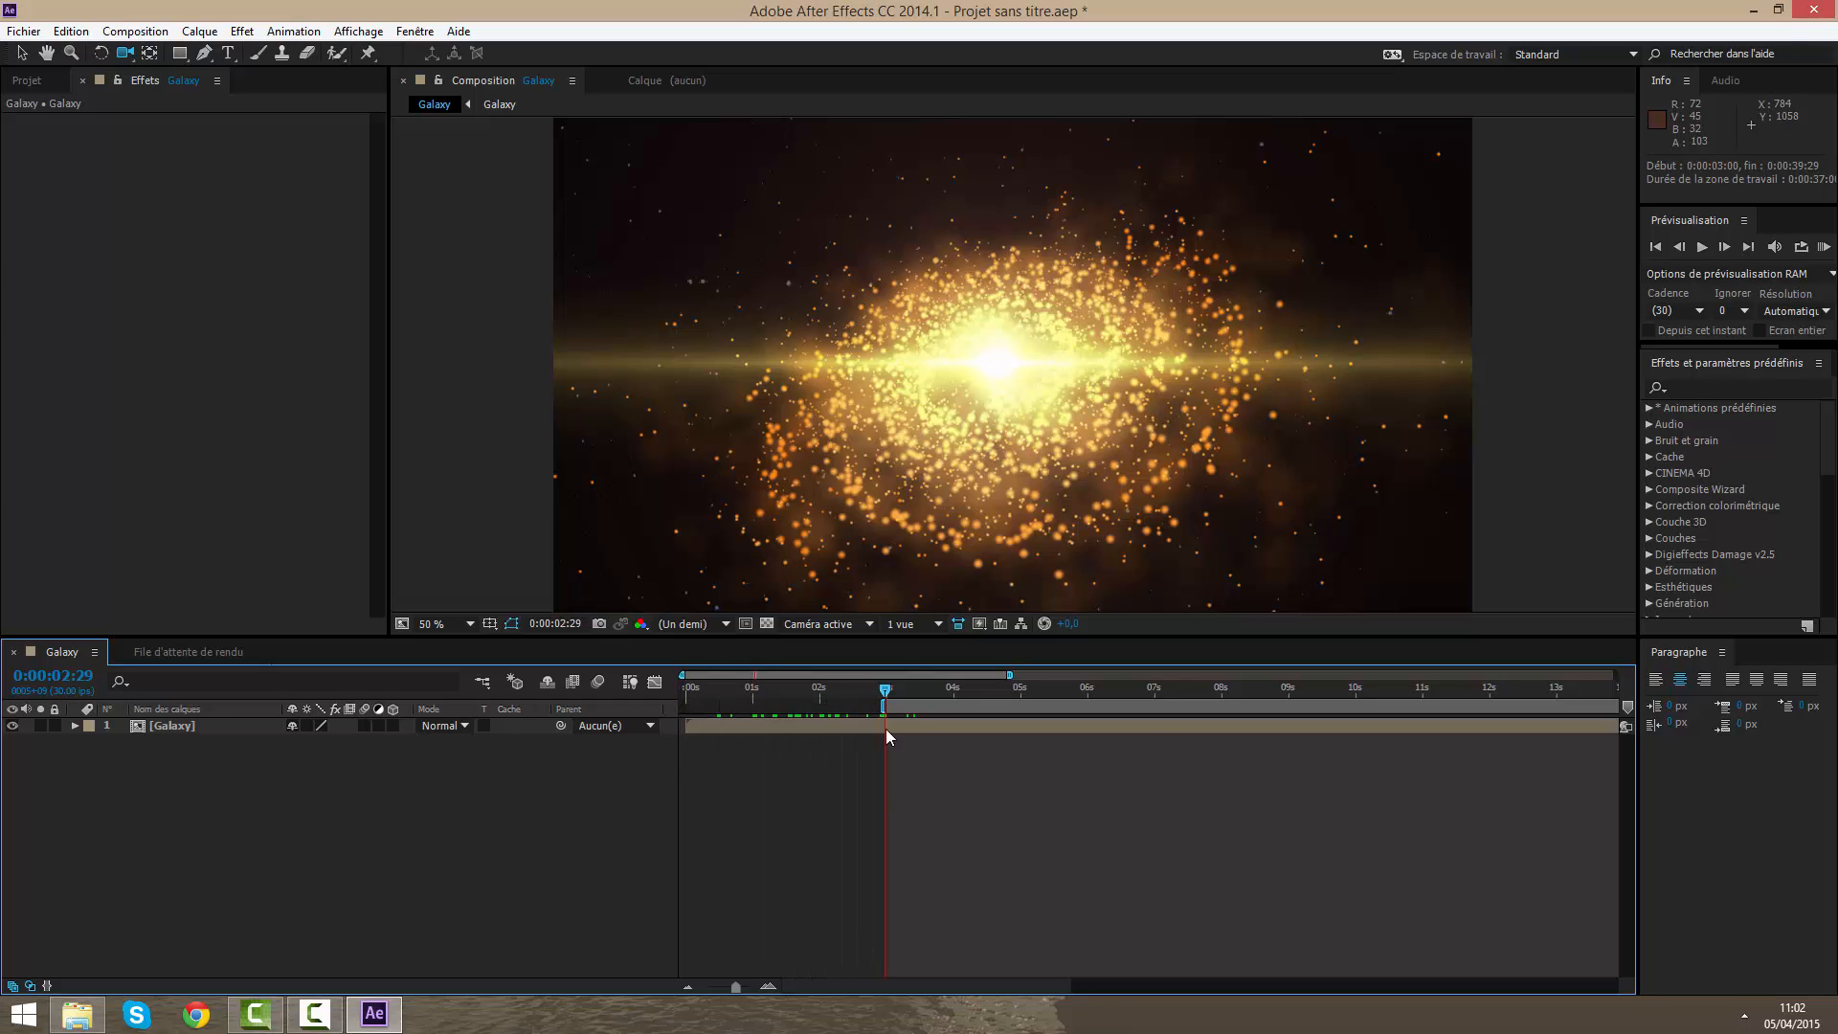
Step: Create an adjustment layer above the Galaxy precomposition and rename it Looks
{"action": "right_click", "coordinate": [918, 747]}
{"action": "mouse_move", "coordinate": [967, 759]}
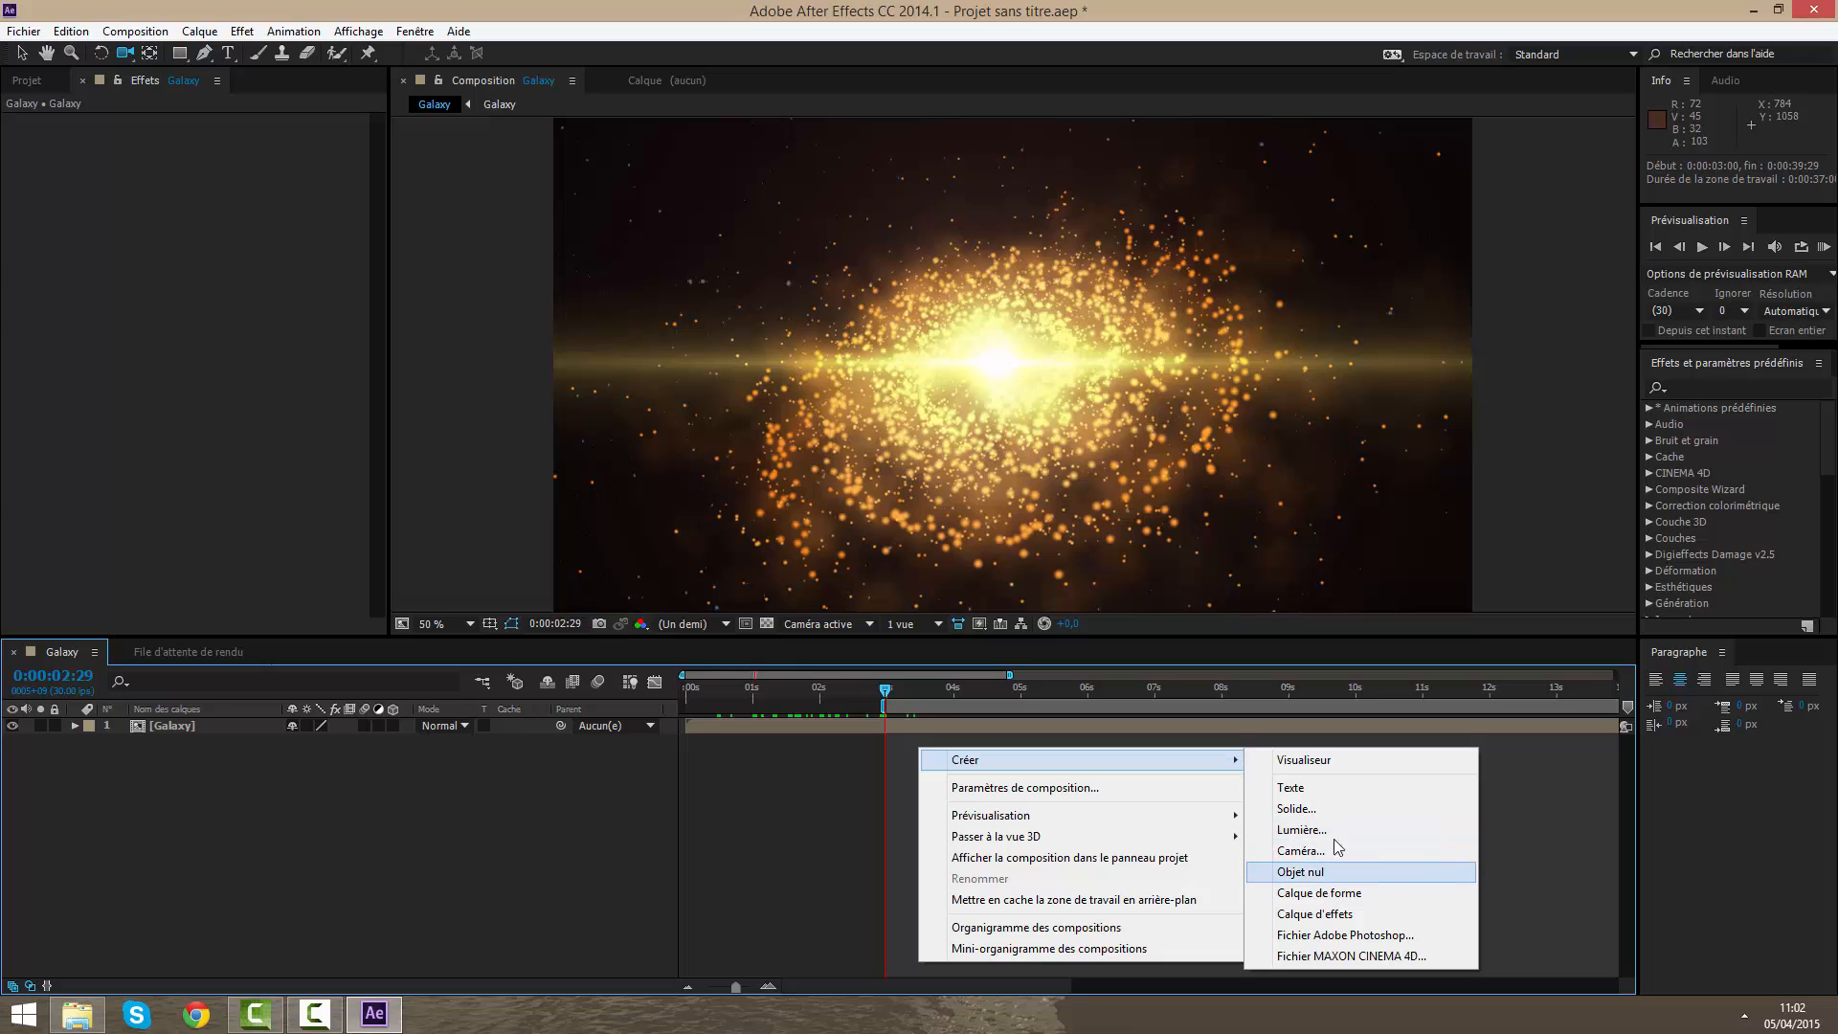
{"action": "left_click", "coordinate": [1347, 913]}
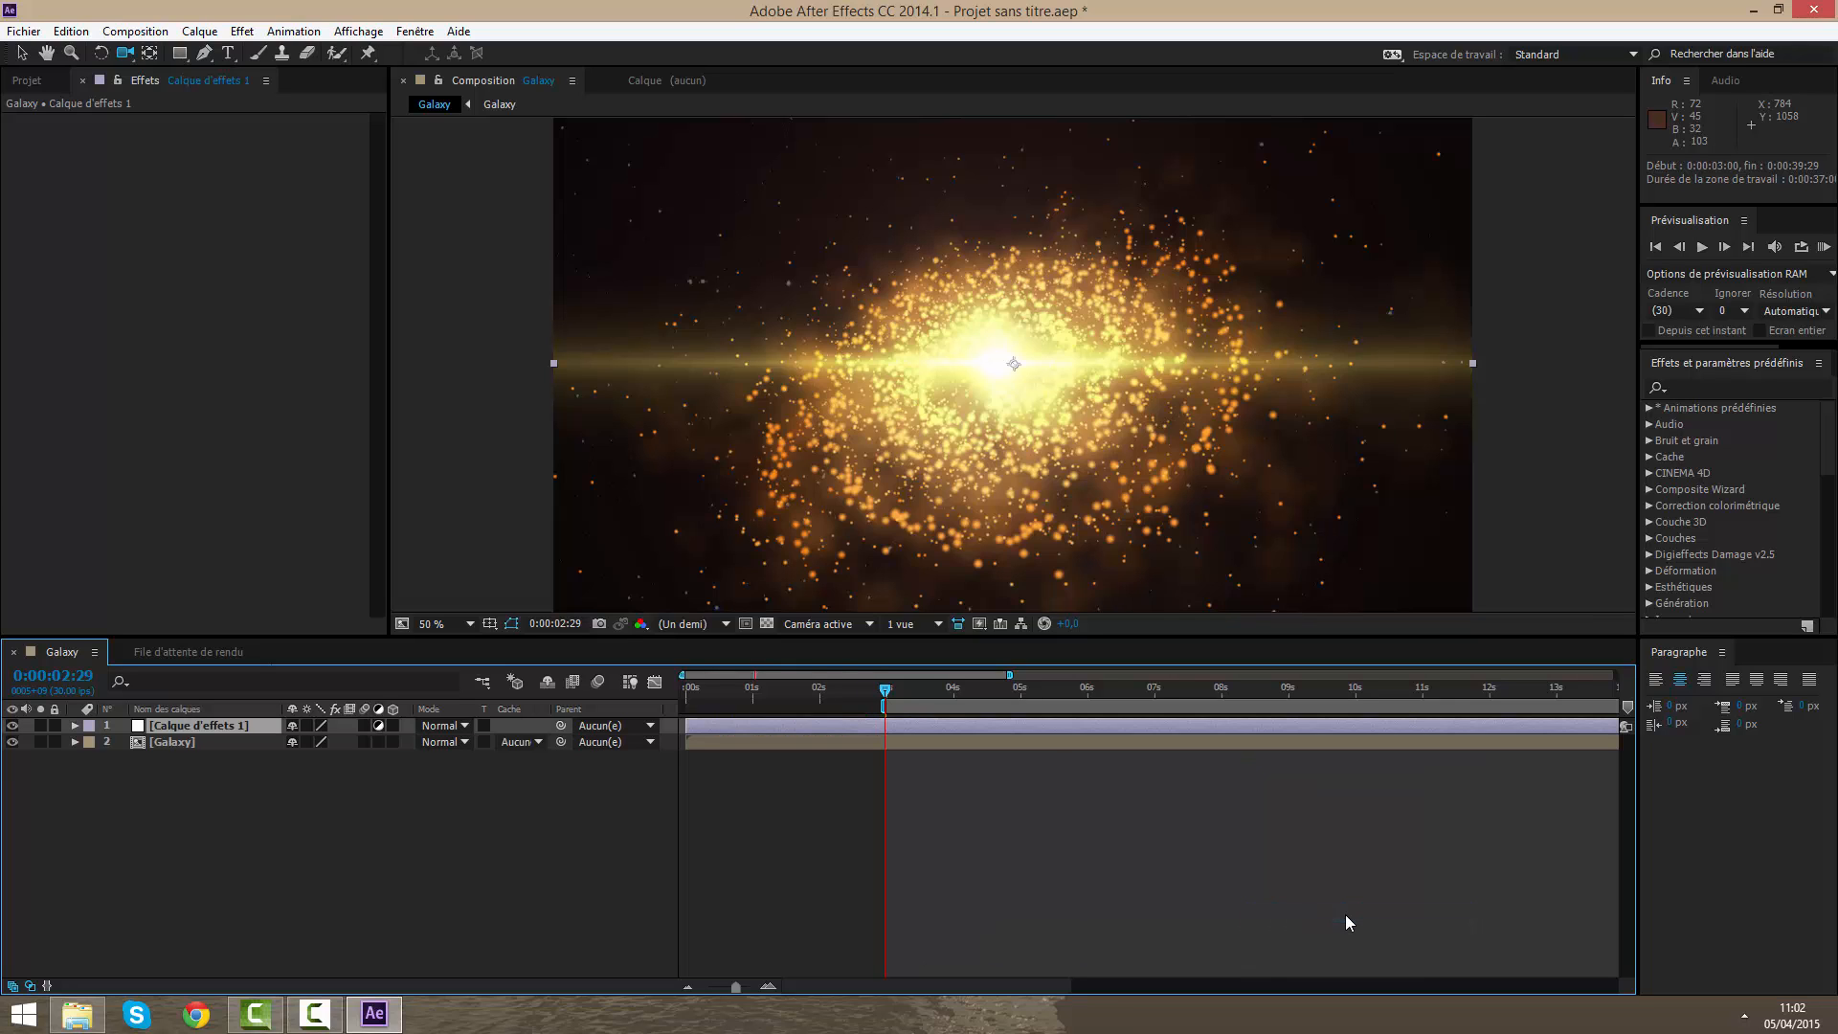
{"action": "key", "text": "End"}
{"action": "key", "text": "s"}
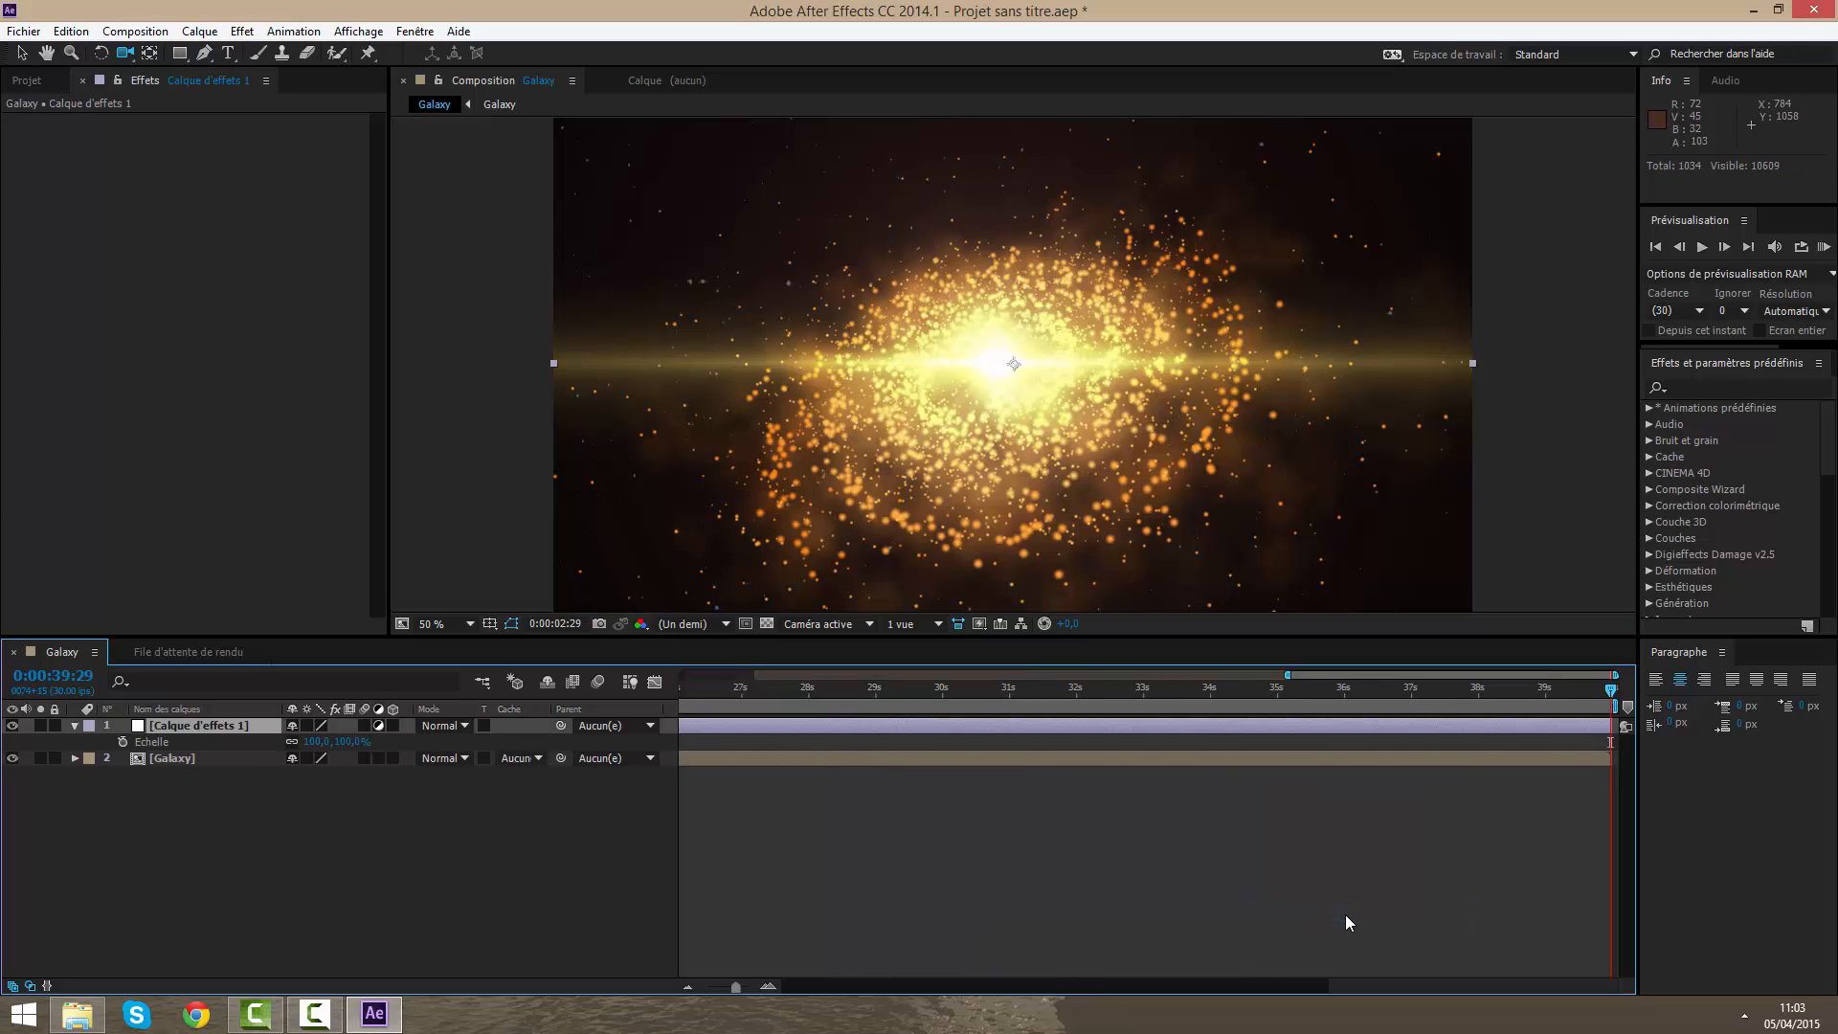
{"action": "key", "text": "Return"}
{"action": "type", "text": "Looks"}
{"action": "key", "text": "Return"}
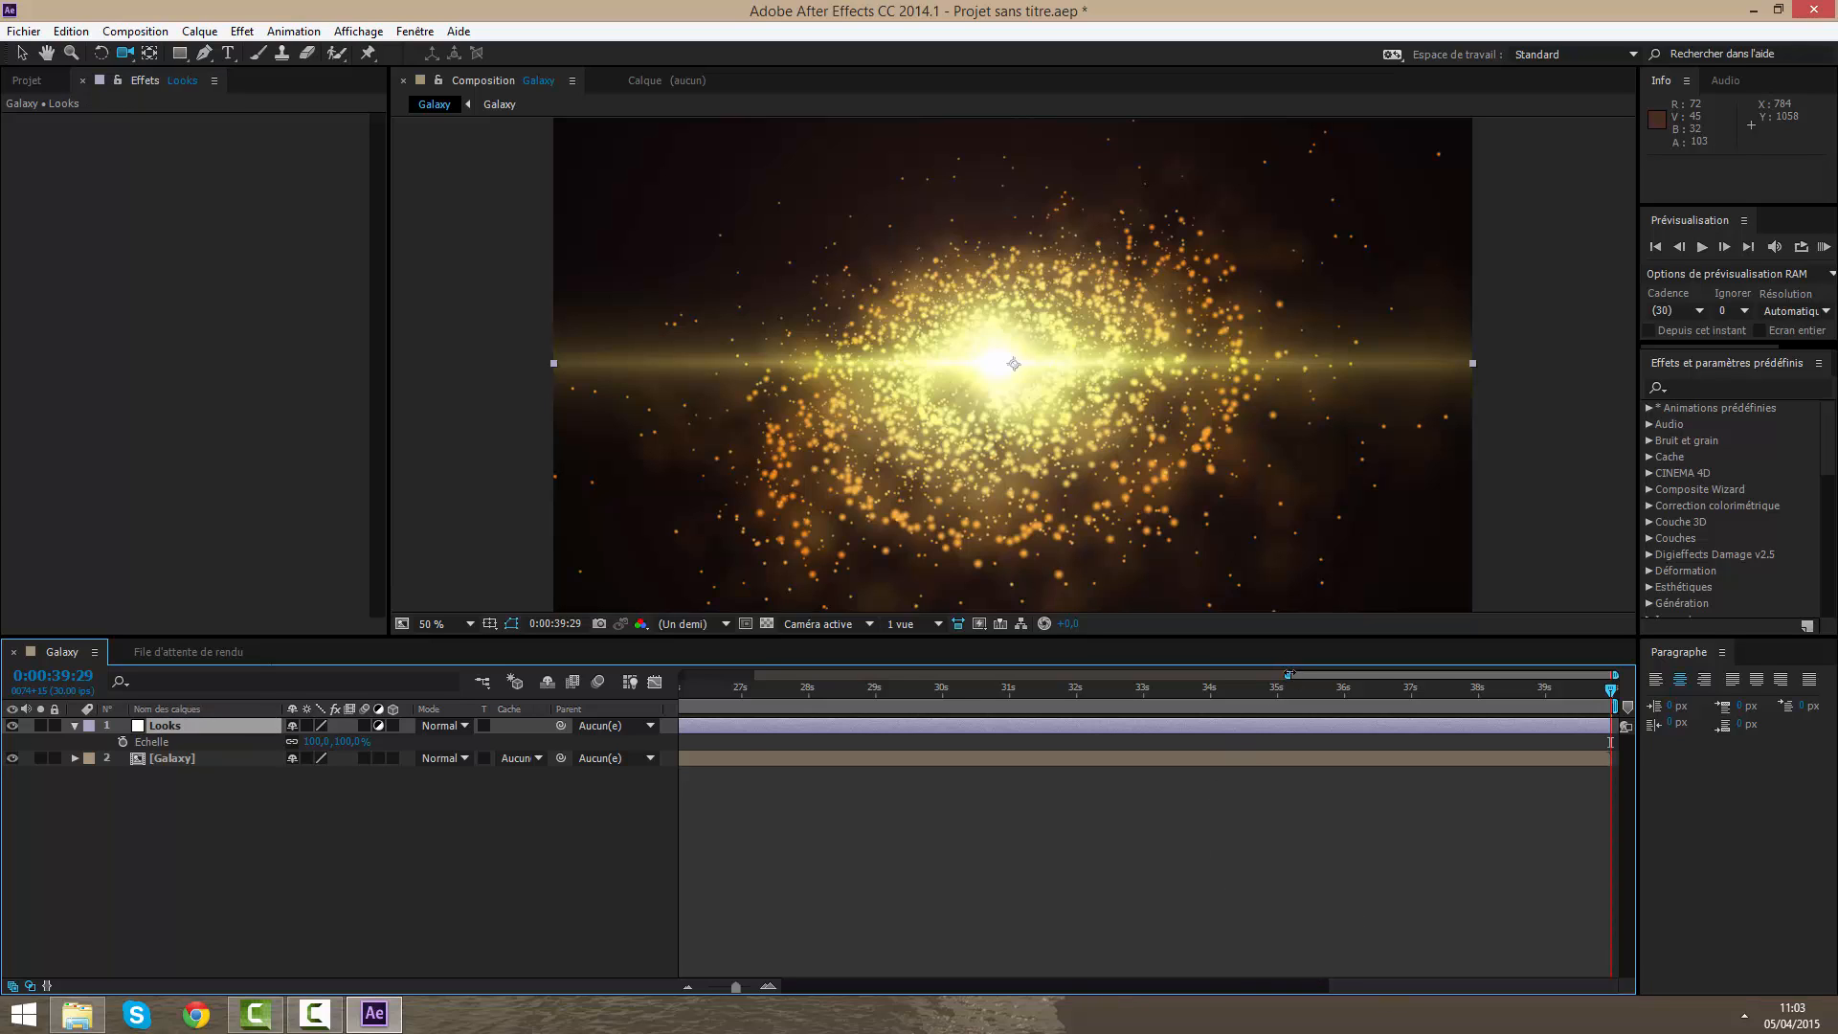
Step: Fit the full 40-second timeline, go to 0:00:03:07 and apply Magic Bullet Looks to the Looks layer
{"action": "left_click_drag", "start_coordinate": [1290, 674], "coordinate": [760, 691]}
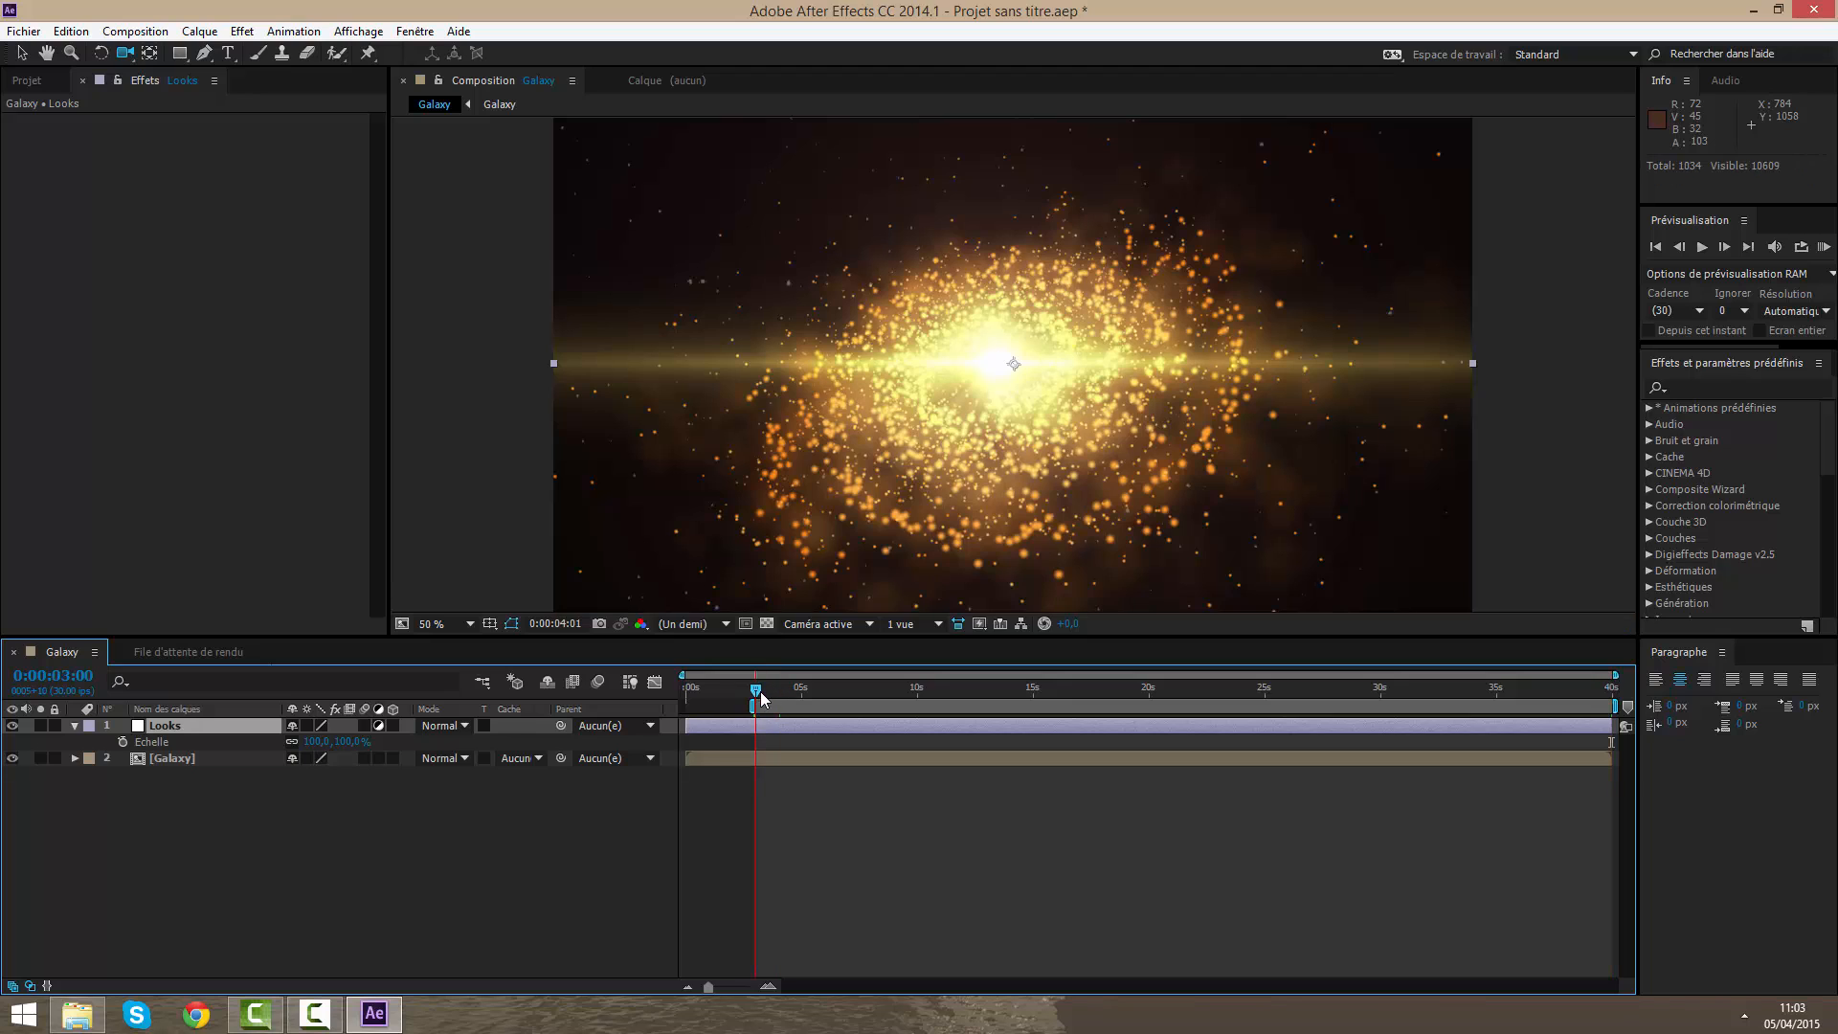
{"action": "right_click", "coordinate": [776, 727]}
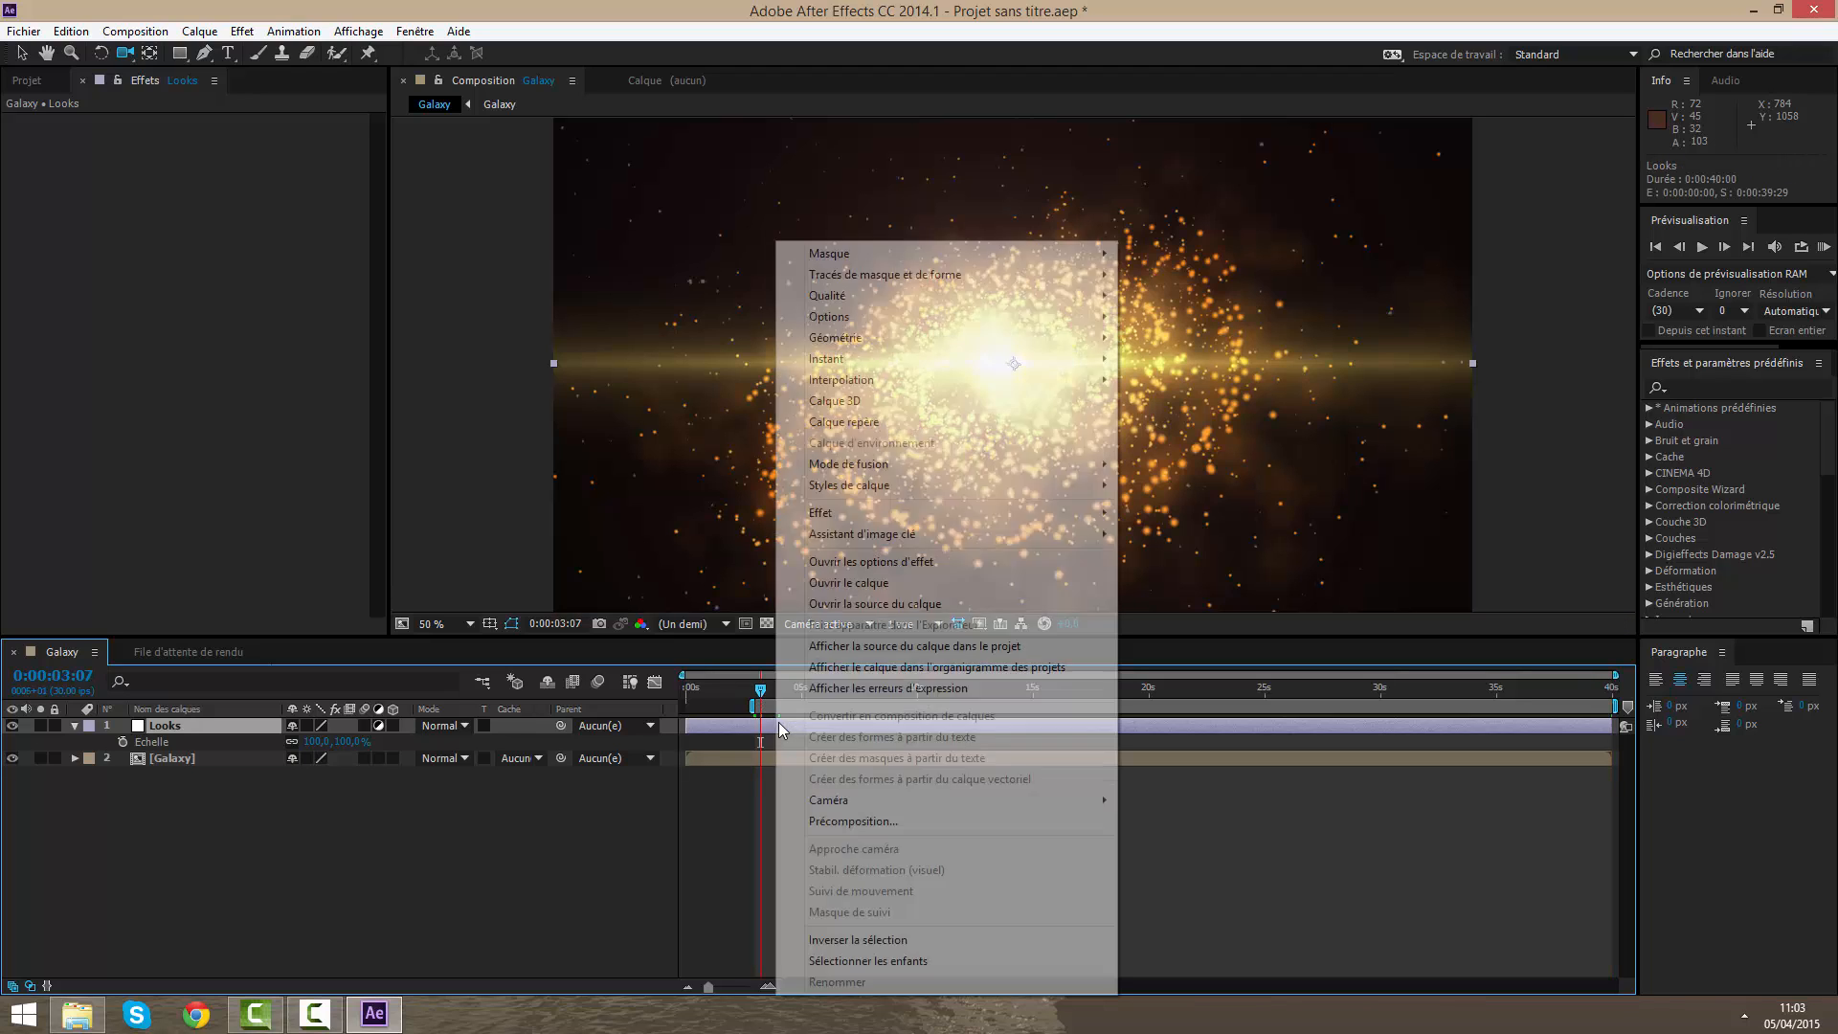
{"action": "mouse_move", "coordinate": [822, 512]}
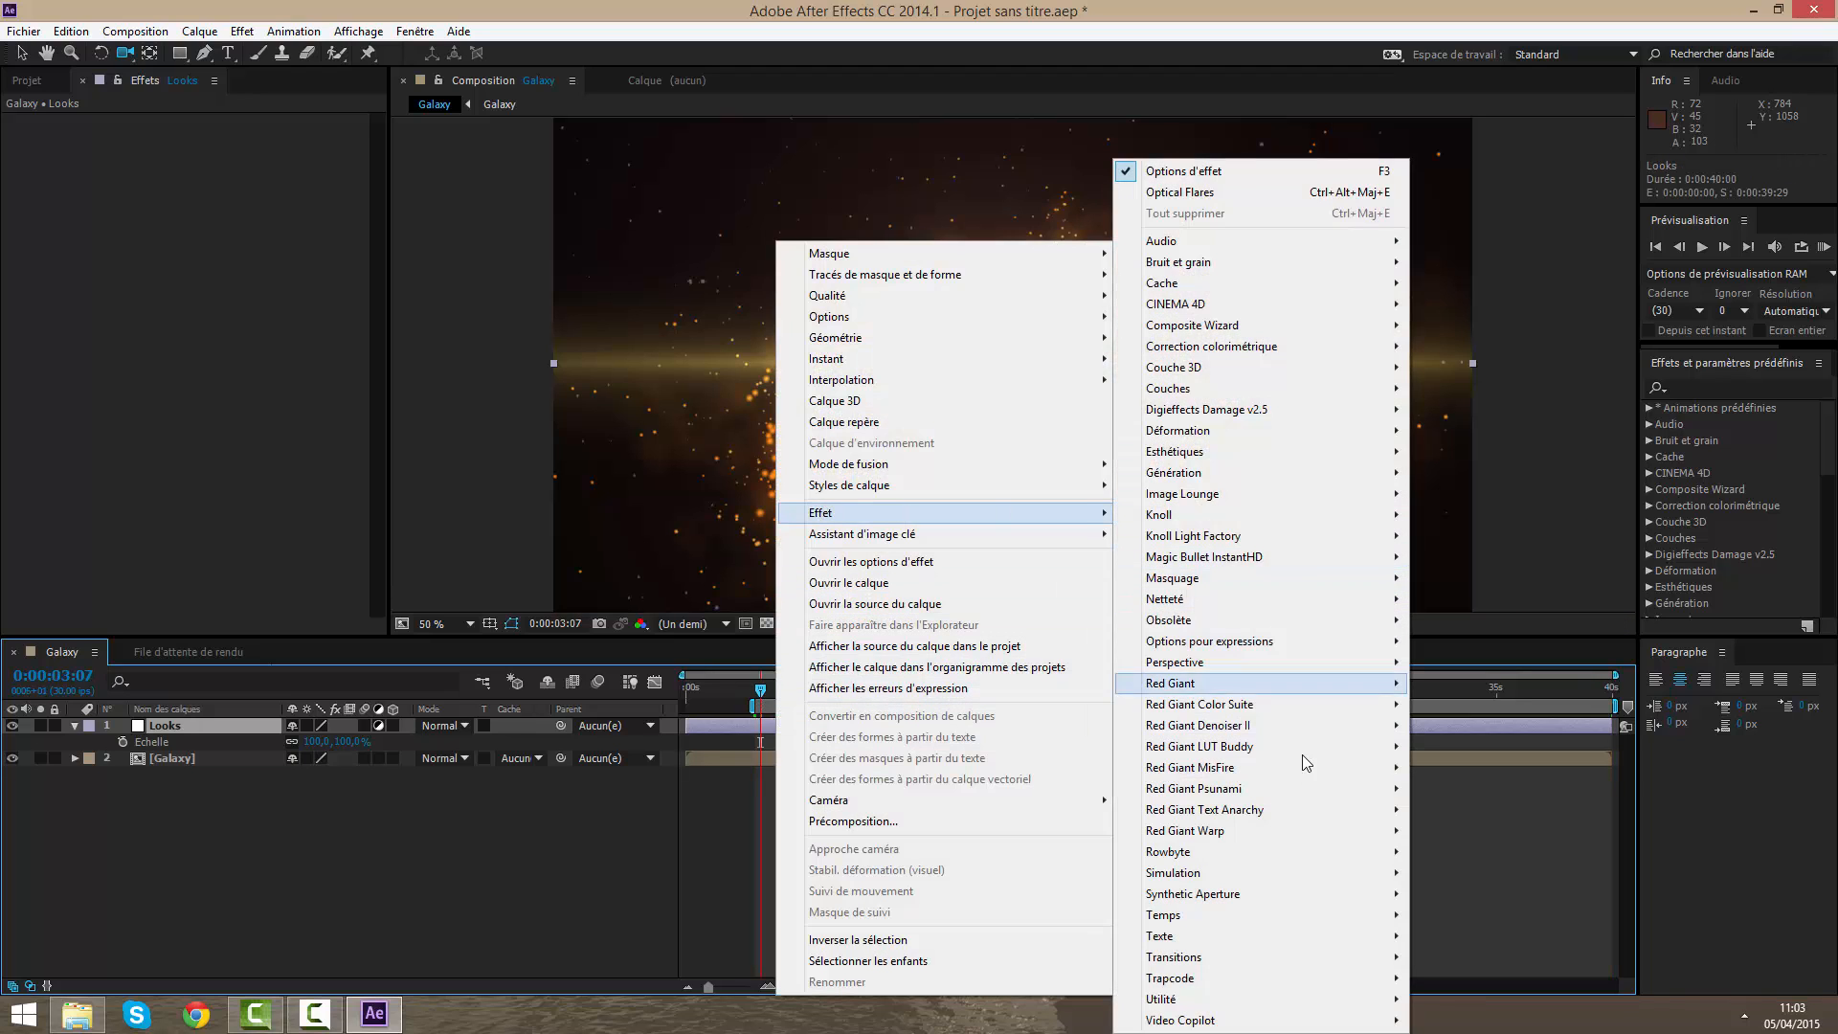
{"action": "mouse_move", "coordinate": [1273, 705]}
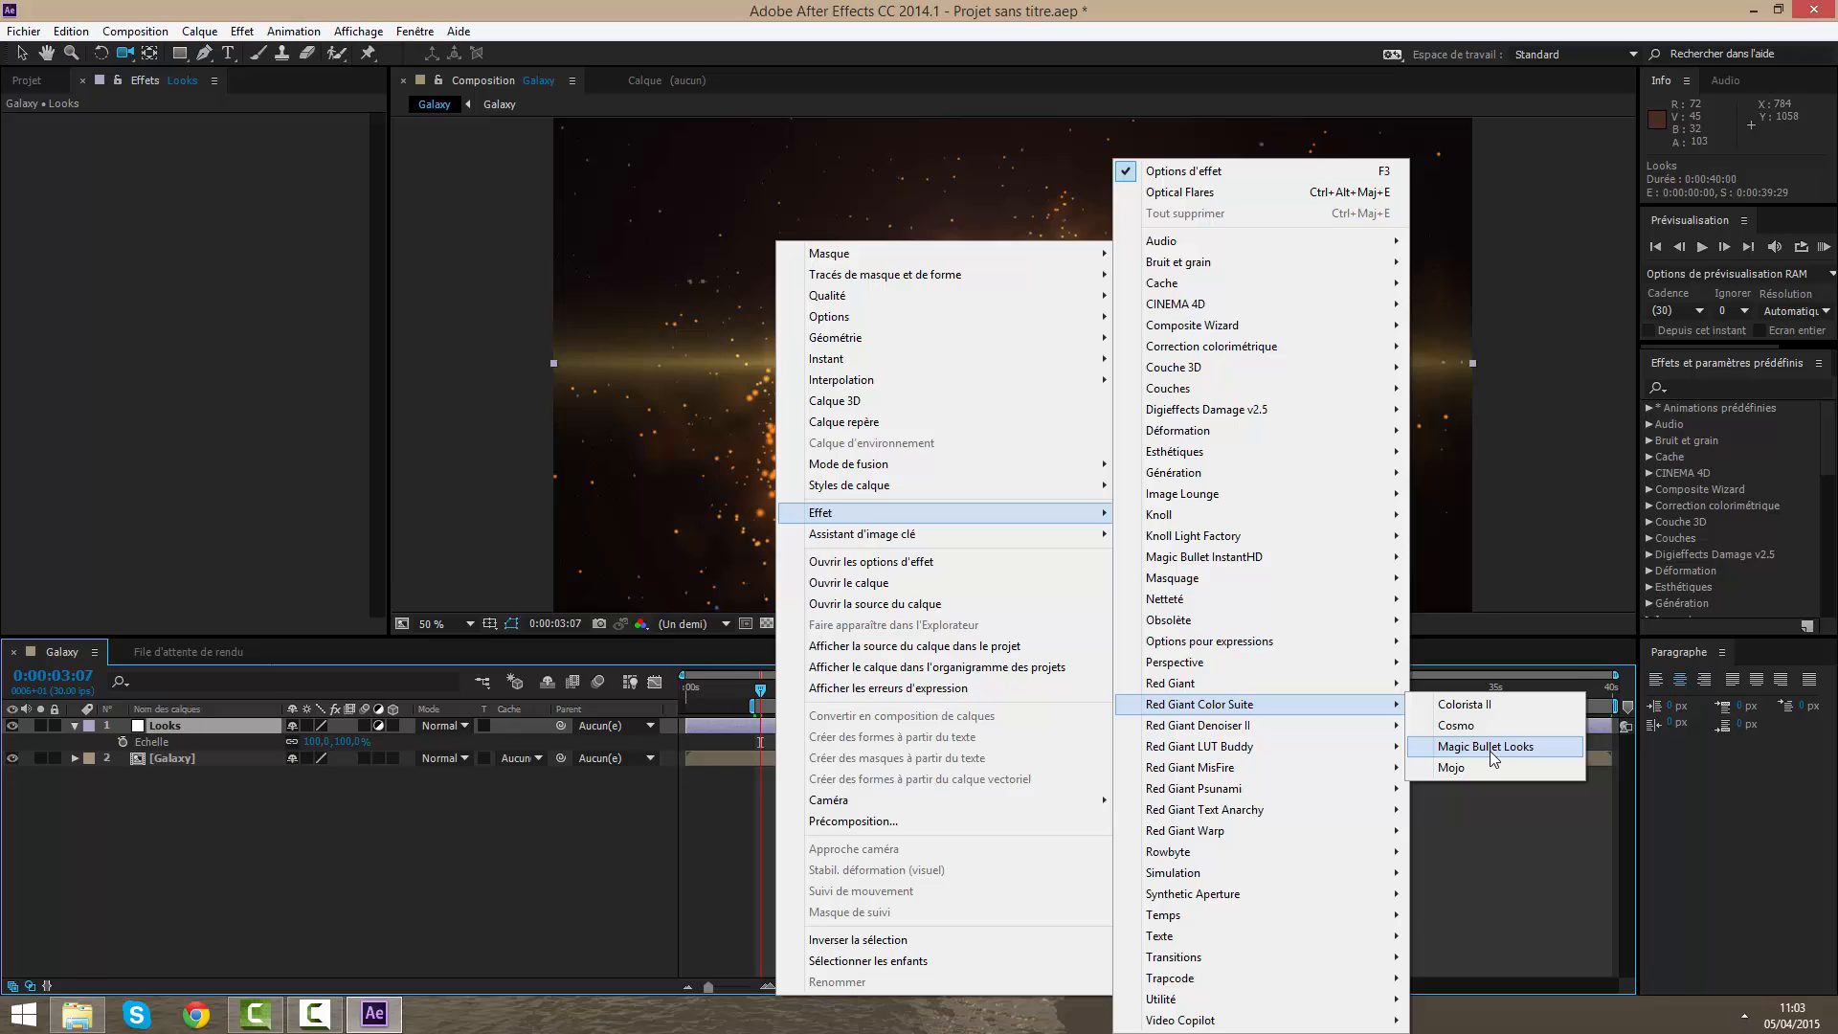
{"action": "left_click", "coordinate": [1486, 747]}
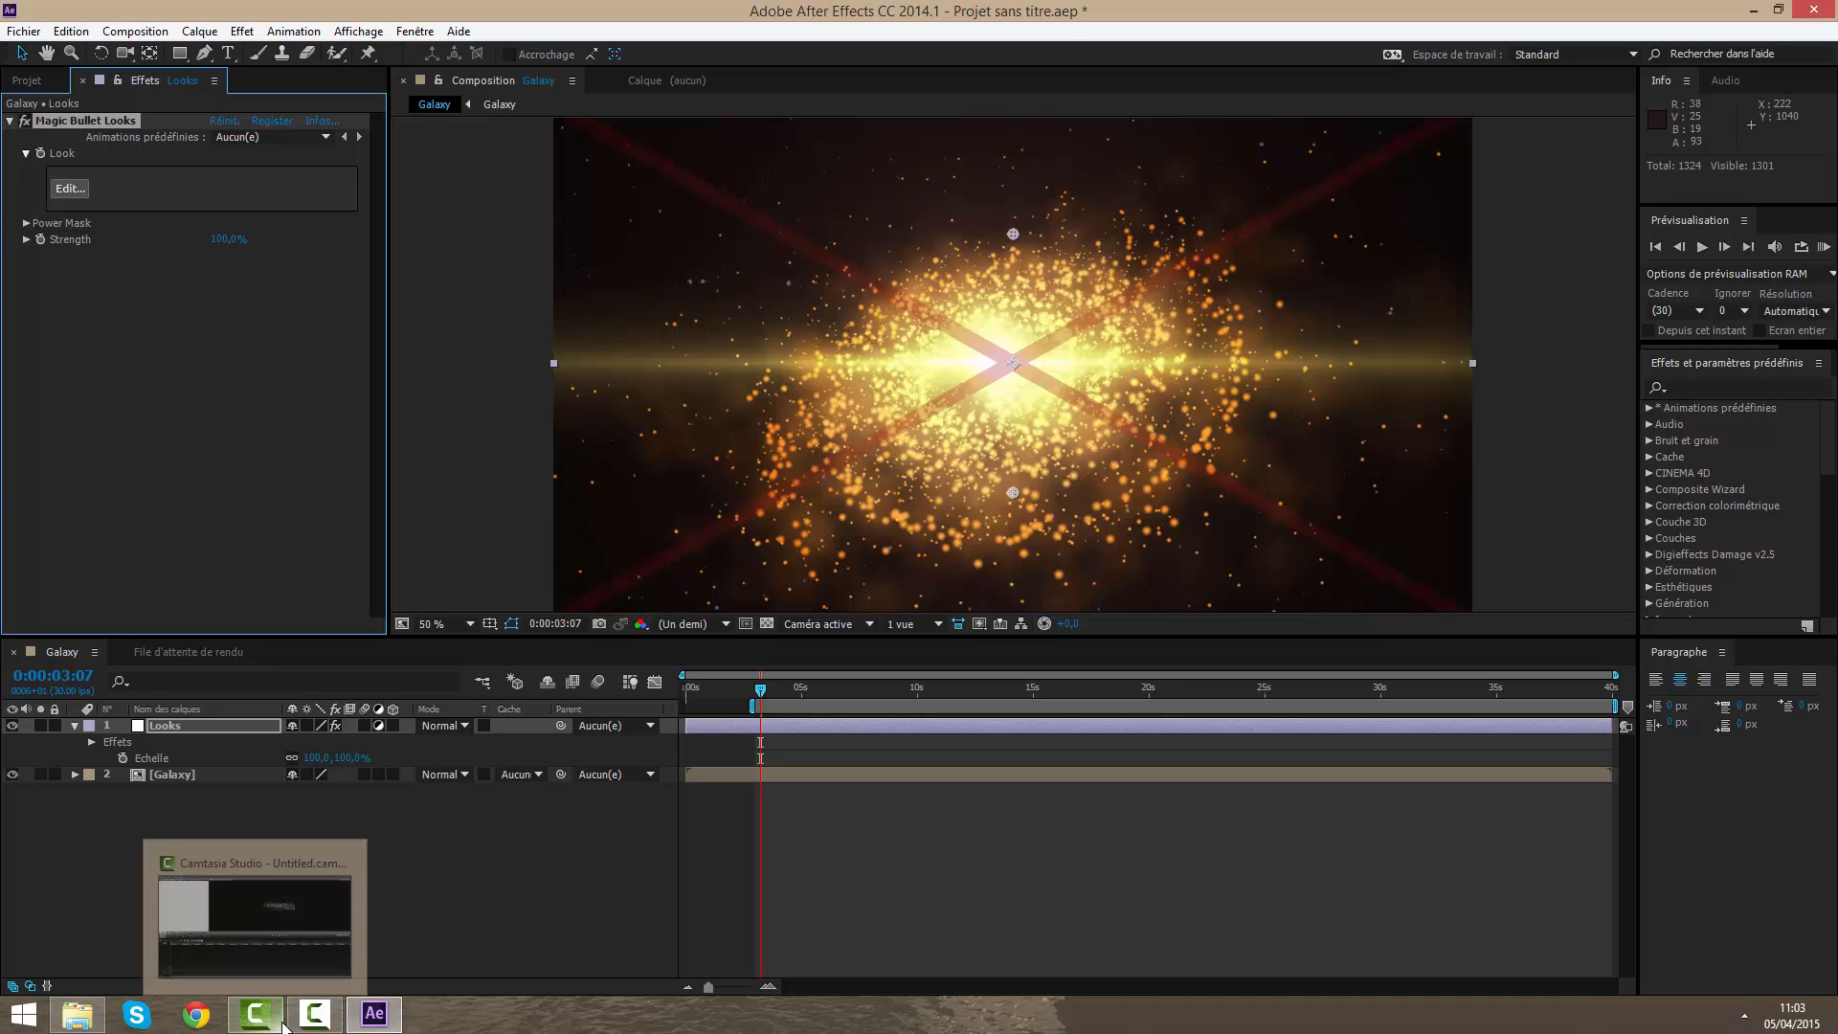
{"action": "left_click", "coordinate": [316, 1017]}
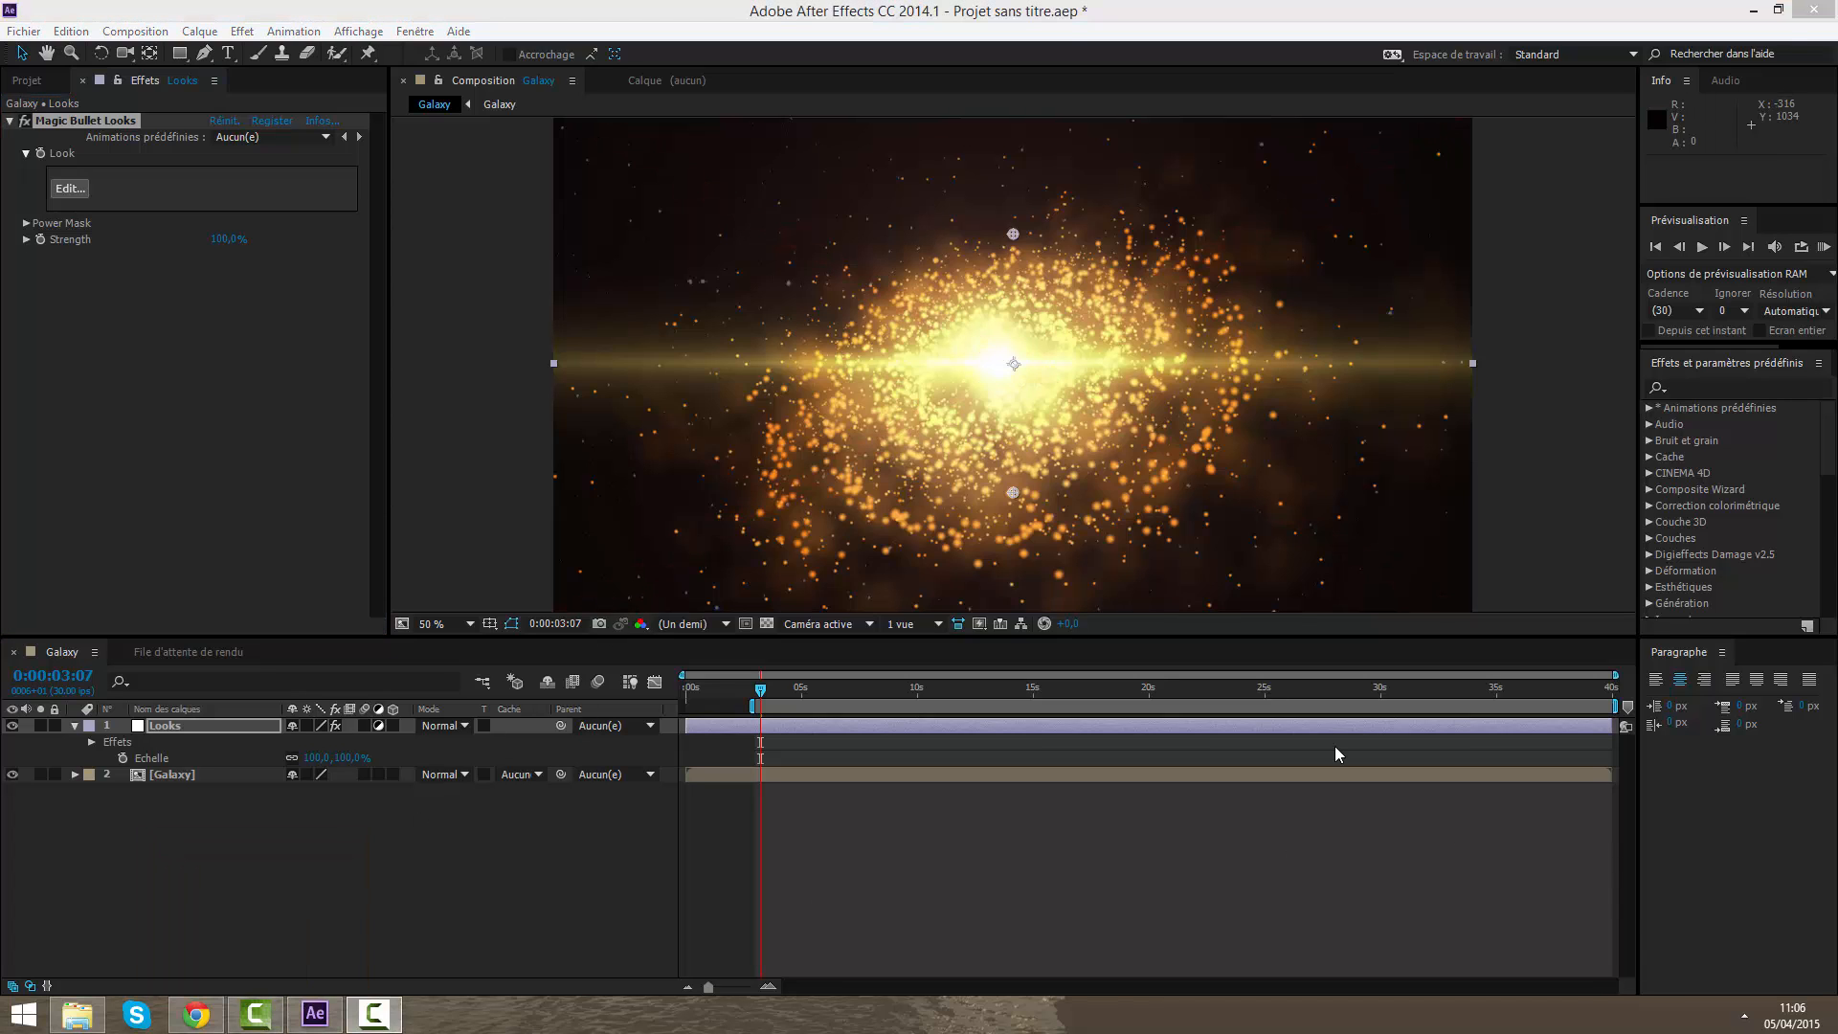
Step: Open the Magic Bullet Looks editor from the Looks layer's effect and preview the Basic presets on the galaxy
{"action": "left_click", "coordinate": [78, 191]}
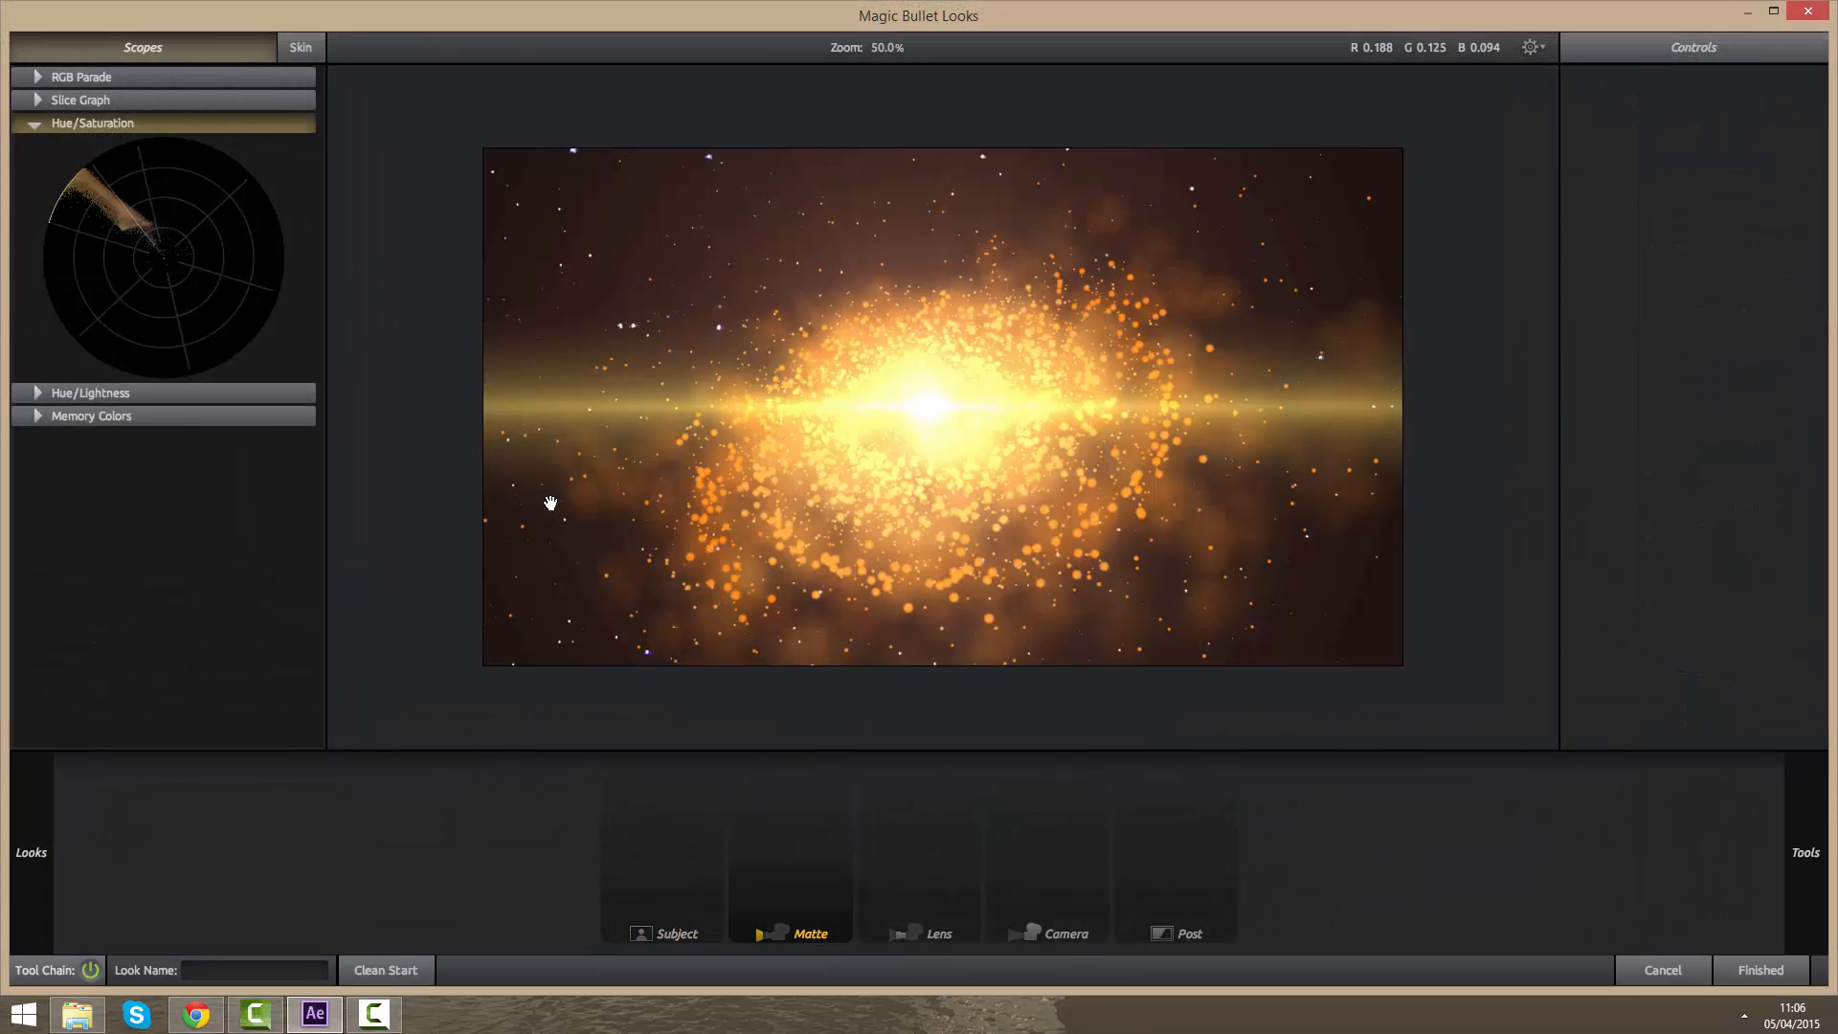
{"action": "mouse_move", "coordinate": [14, 841]}
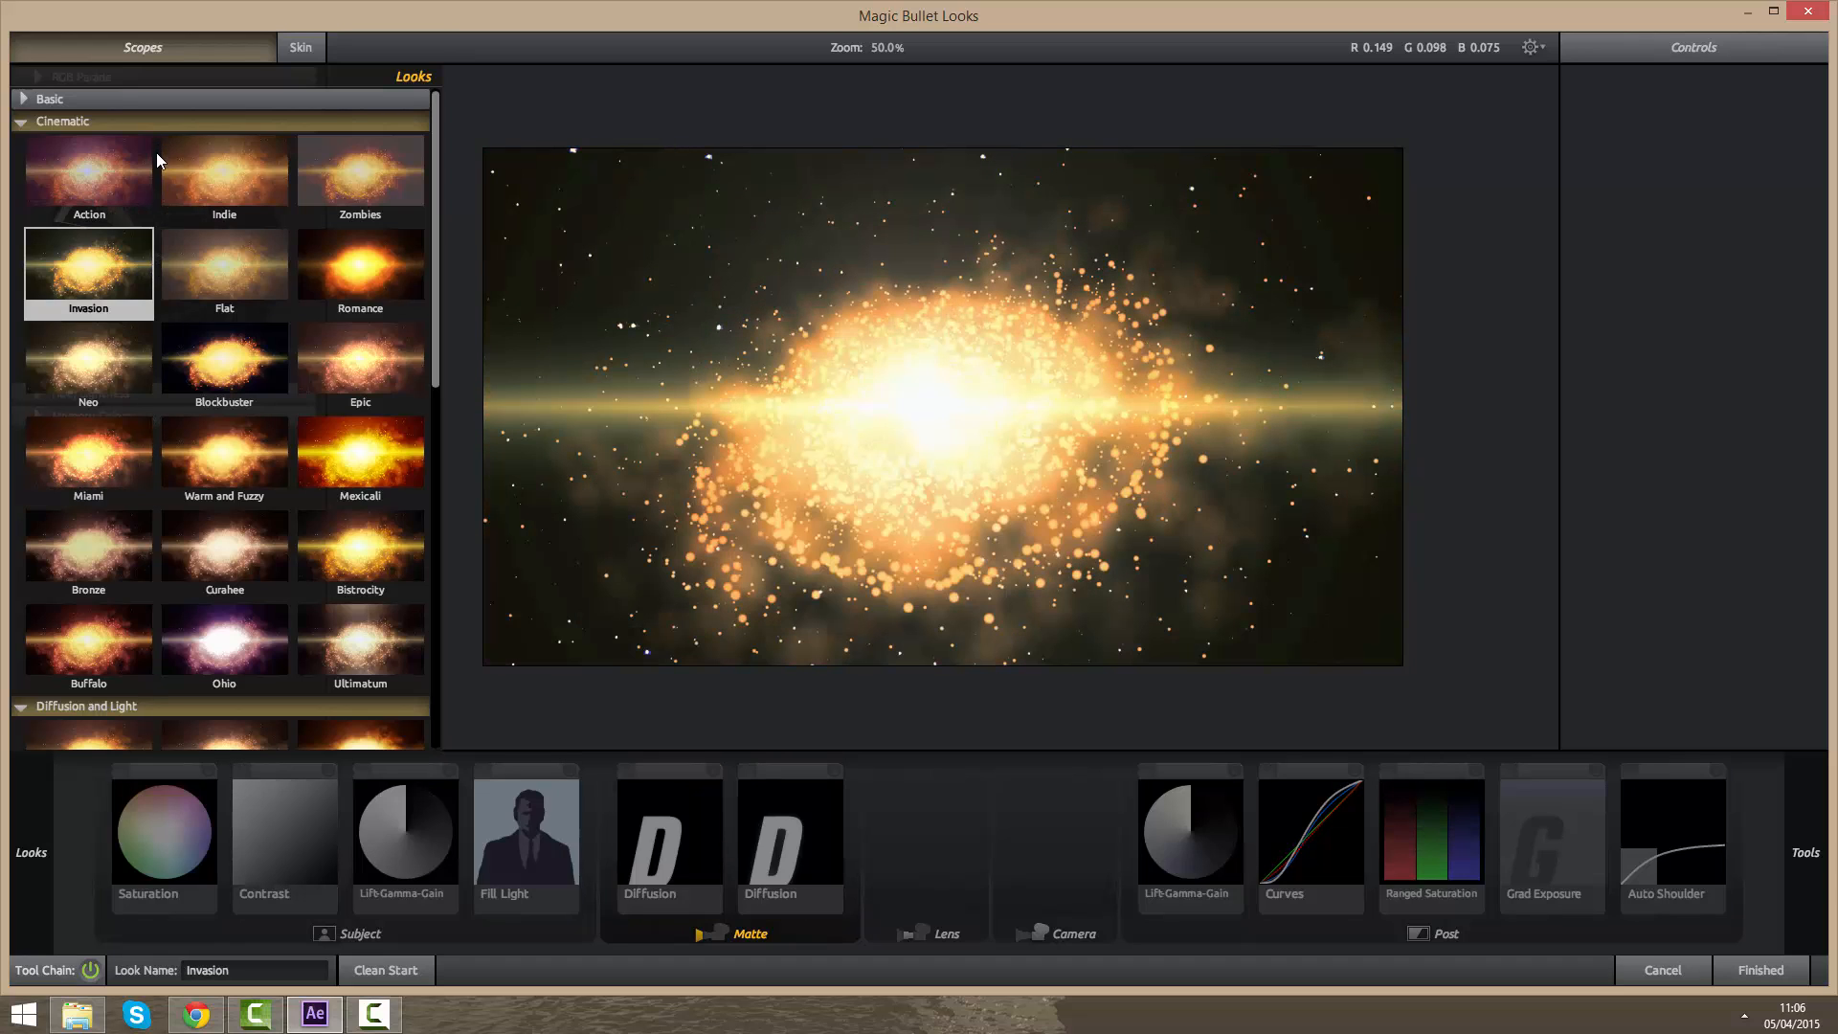
{"action": "left_click", "coordinate": [21, 99]}
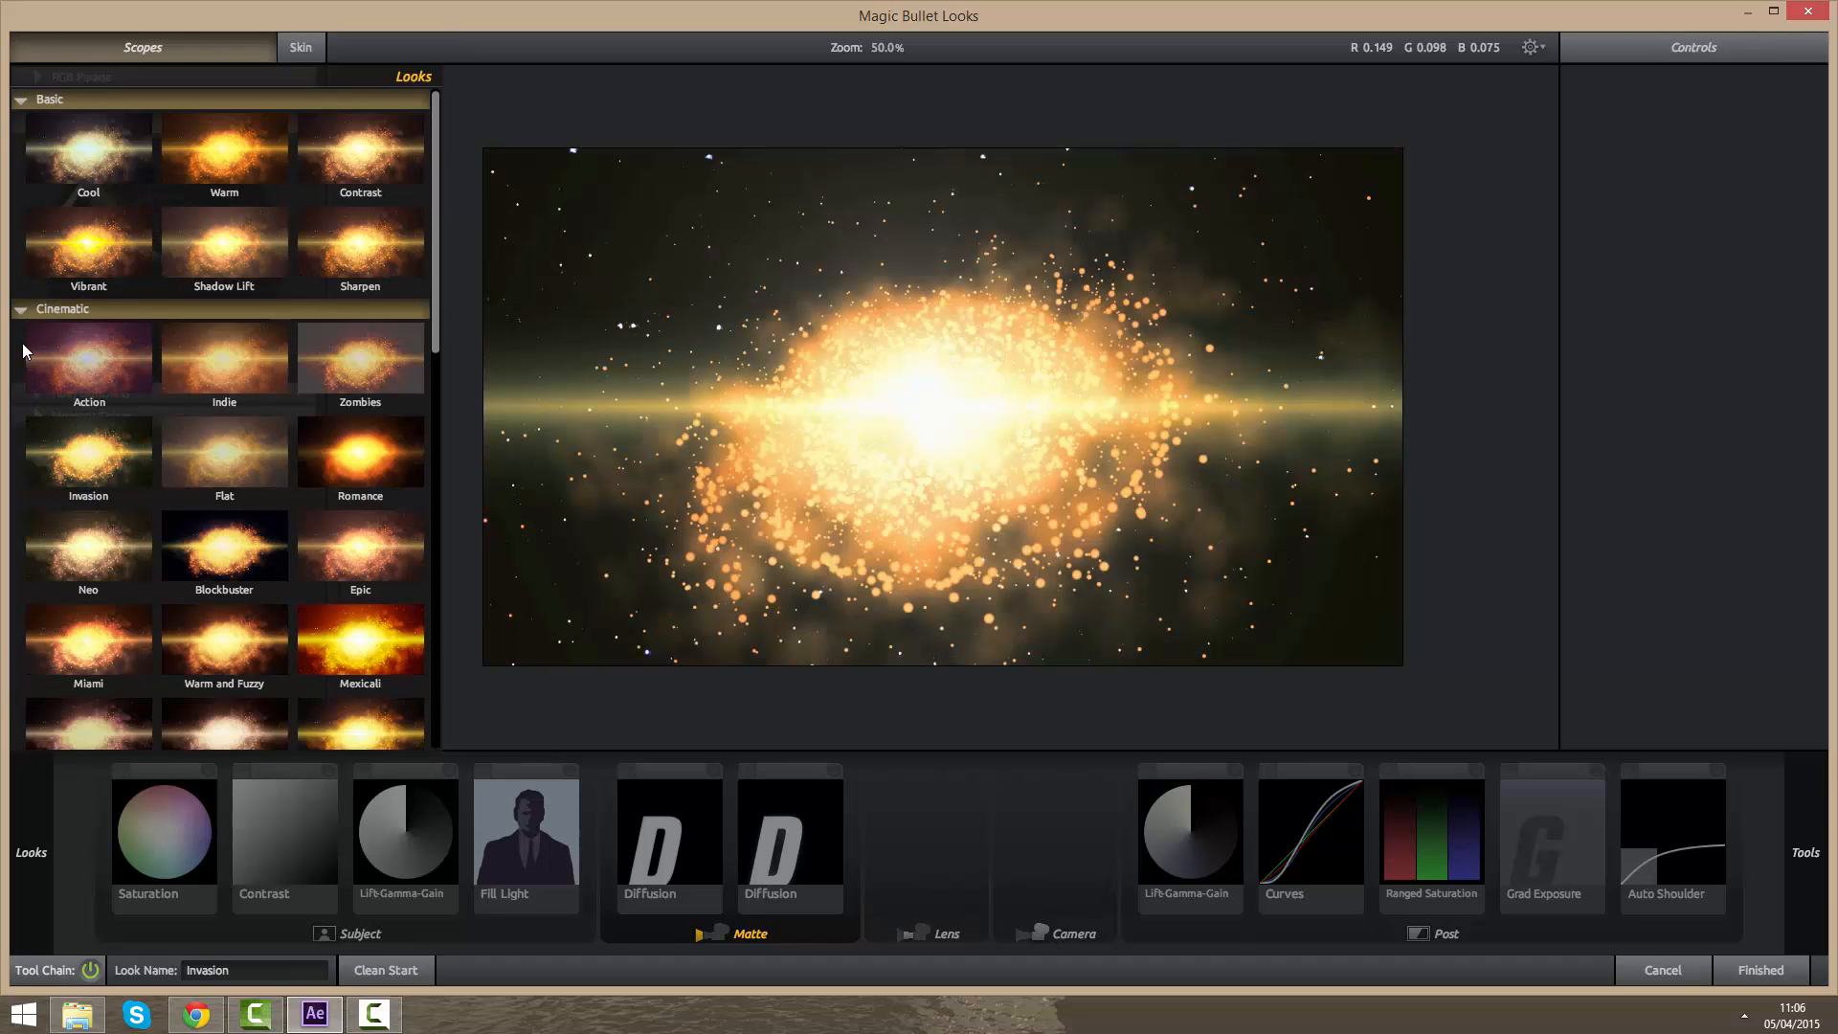
{"action": "left_click", "coordinate": [21, 308]}
{"action": "left_click", "coordinate": [21, 330]}
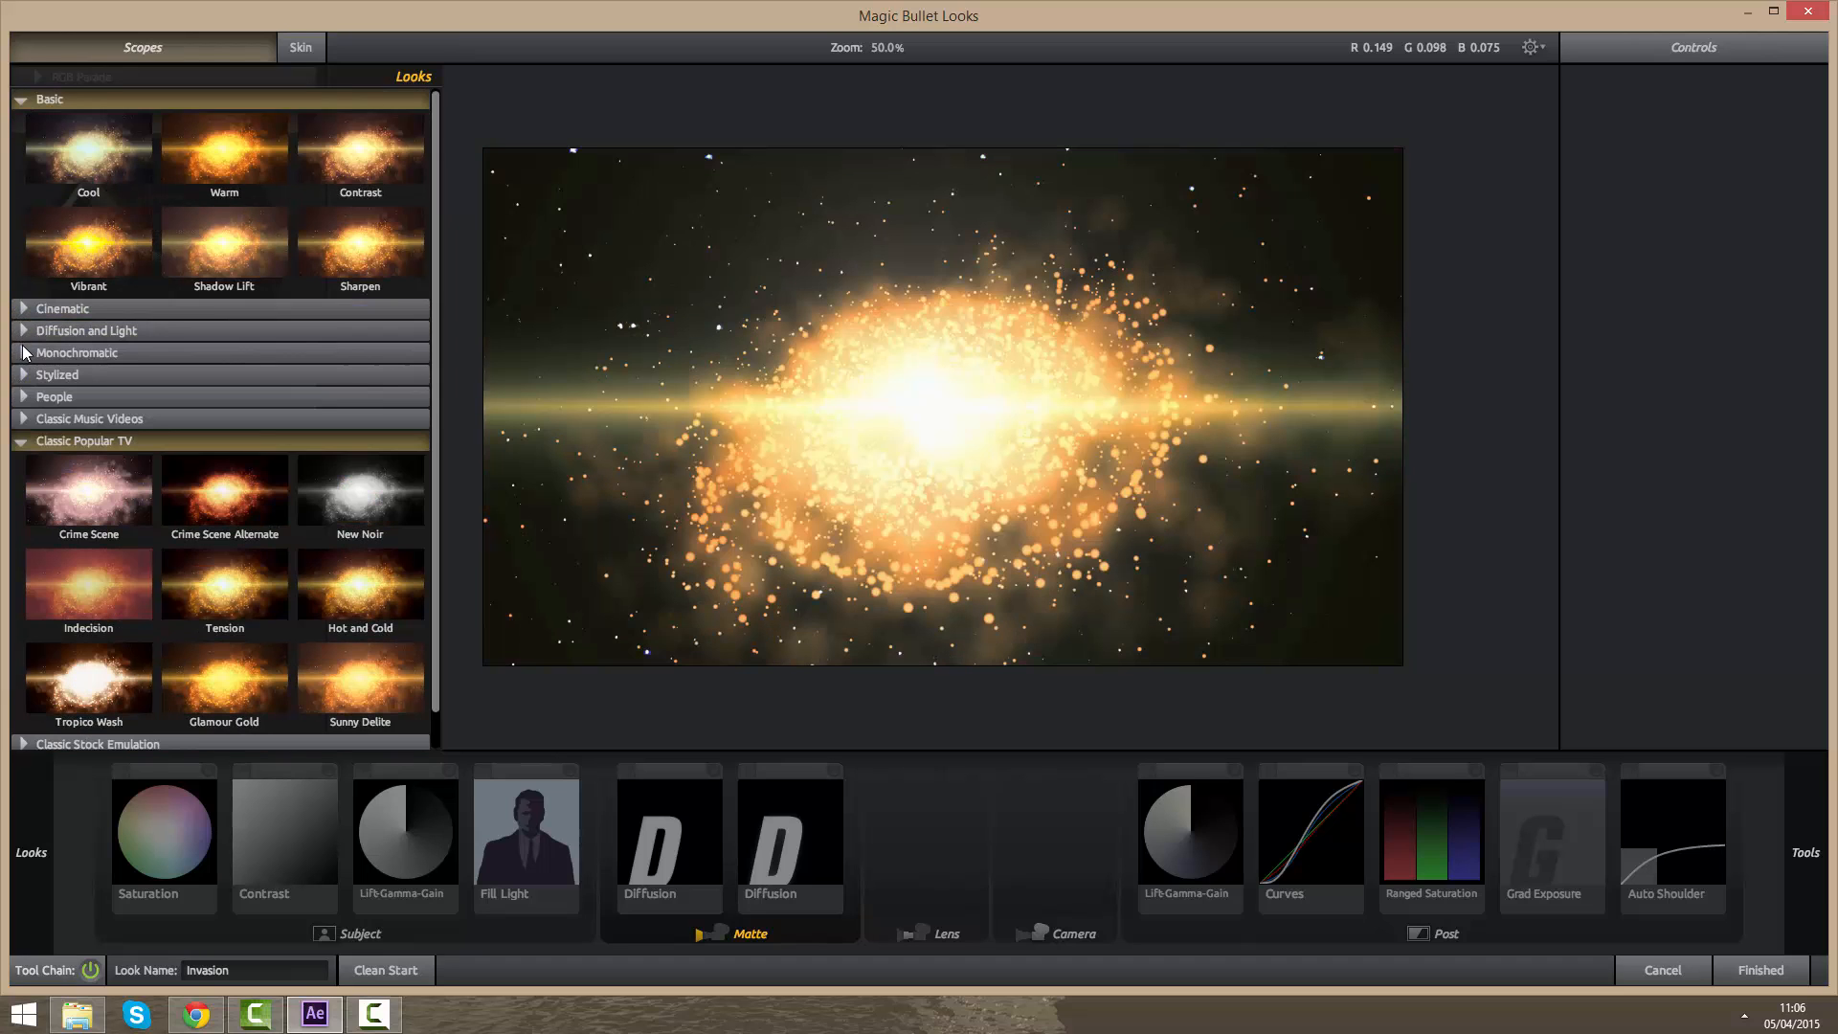
{"action": "left_click", "coordinate": [24, 446]}
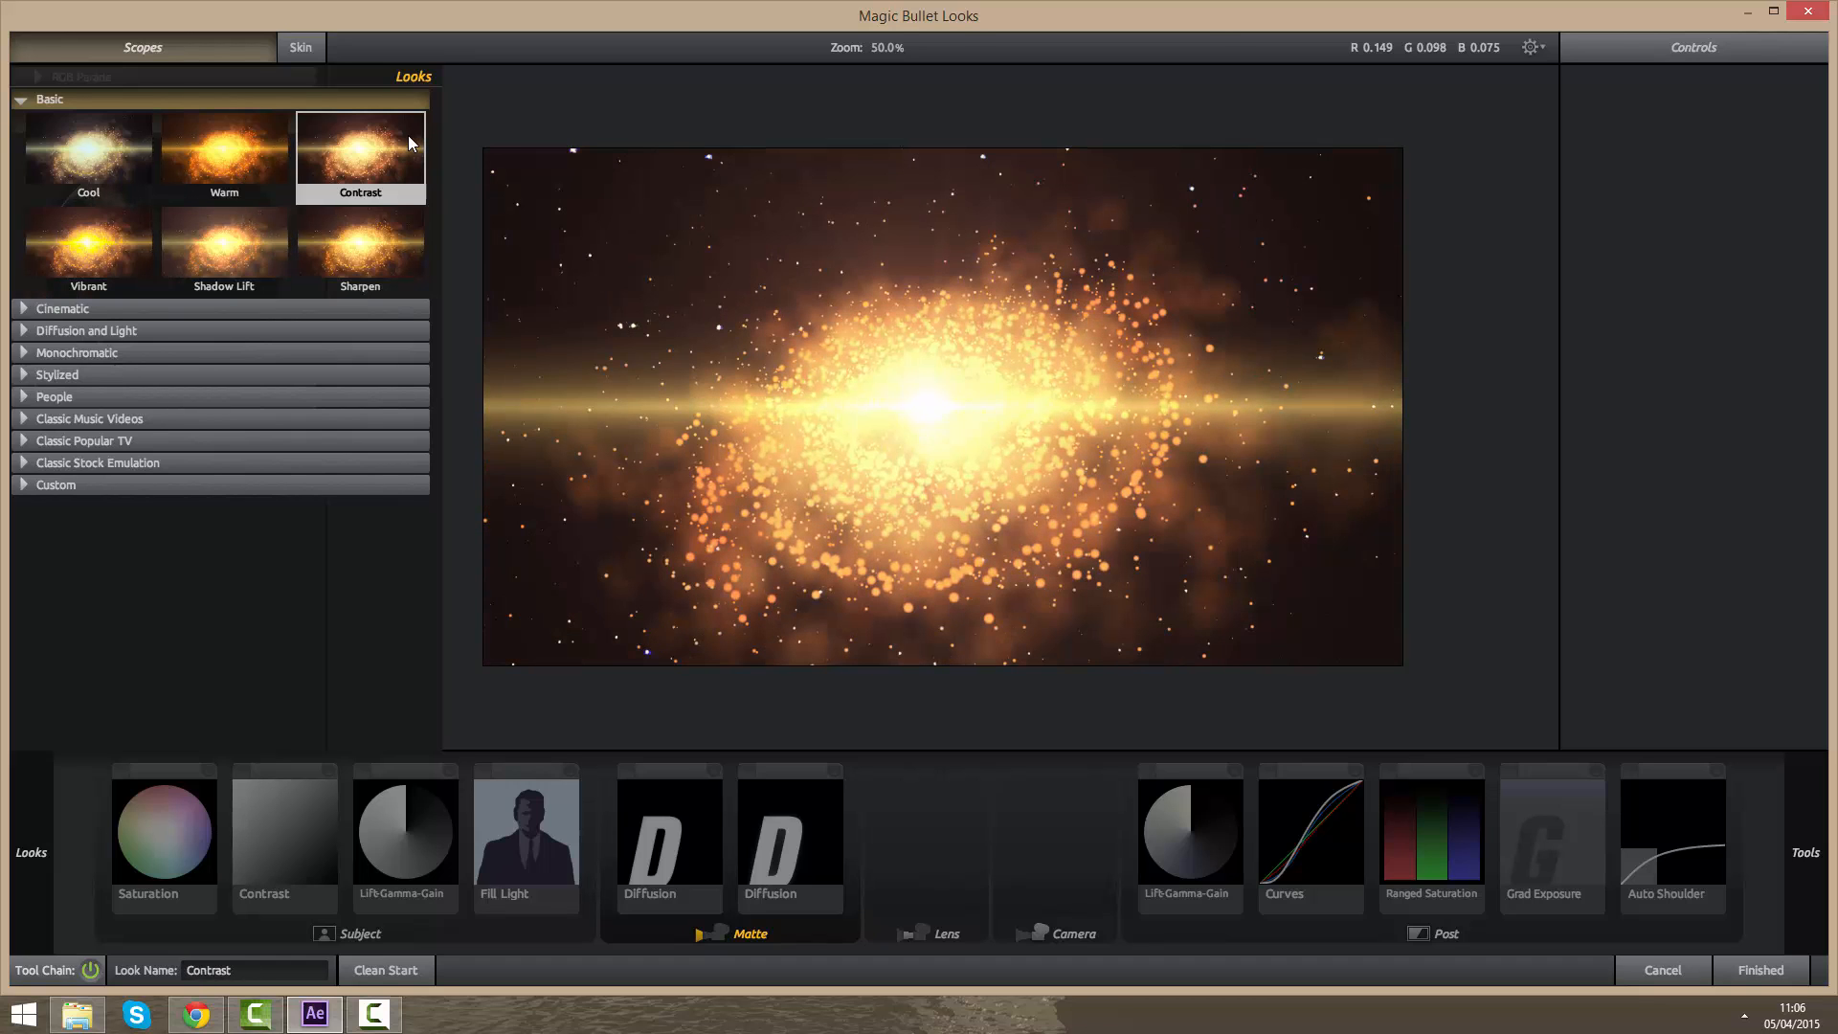
{"action": "left_click", "coordinate": [29, 100]}
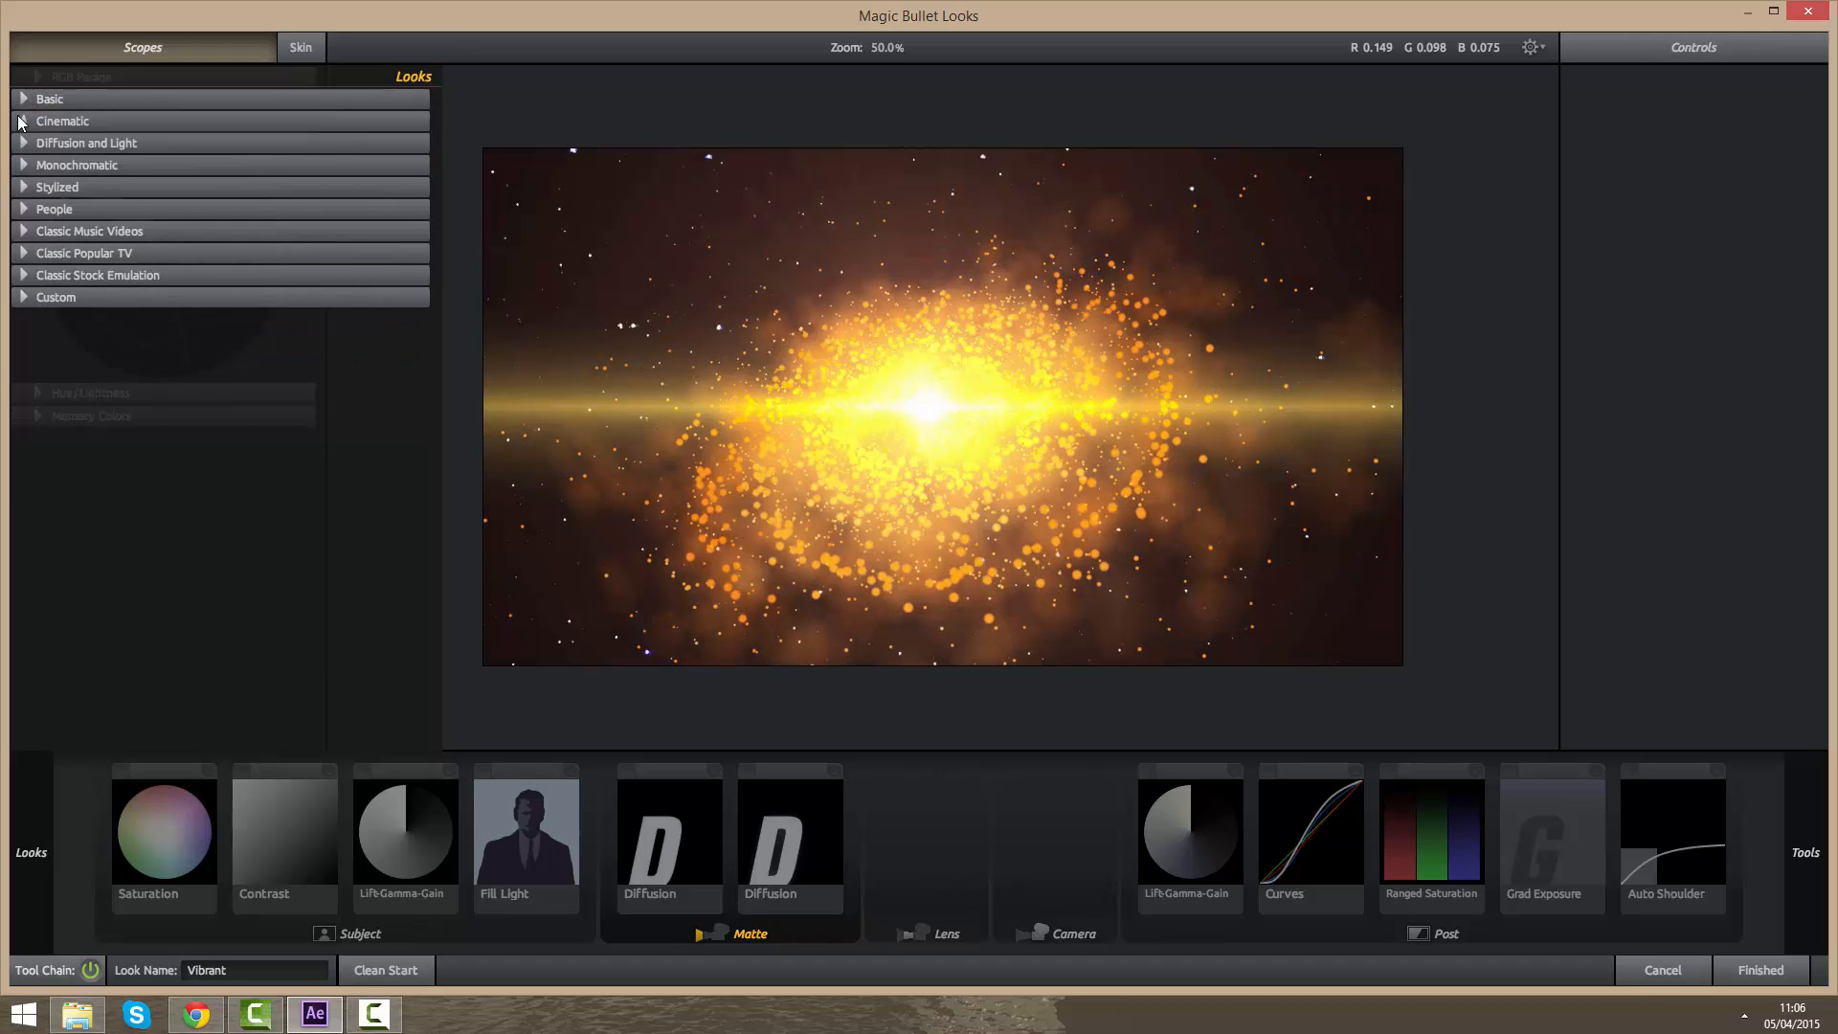
Step: Preview the Cinematic presets on the galaxy, such as Ohio, Bronze, Invasion, Mexicali and Action
{"action": "left_click", "coordinate": [19, 121]}
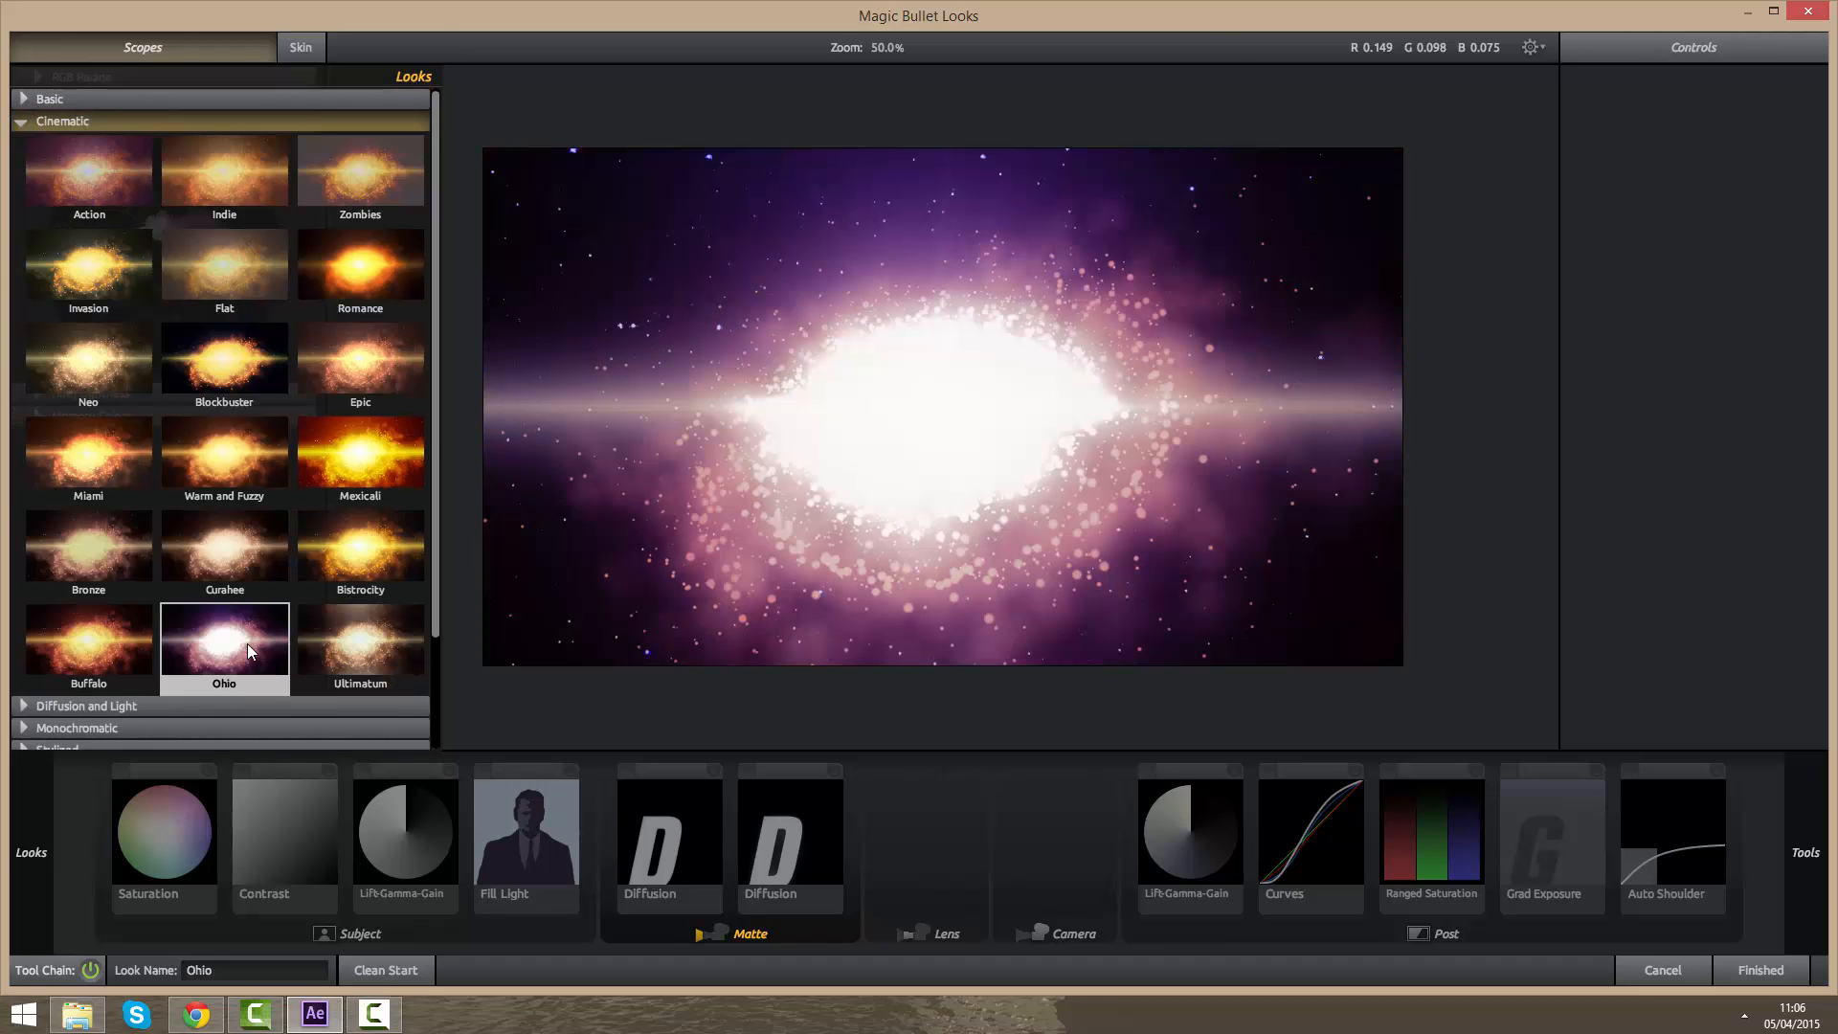
{"action": "scroll", "coordinate": [247, 644], "scroll_direction": "down", "scroll_amount": 2}
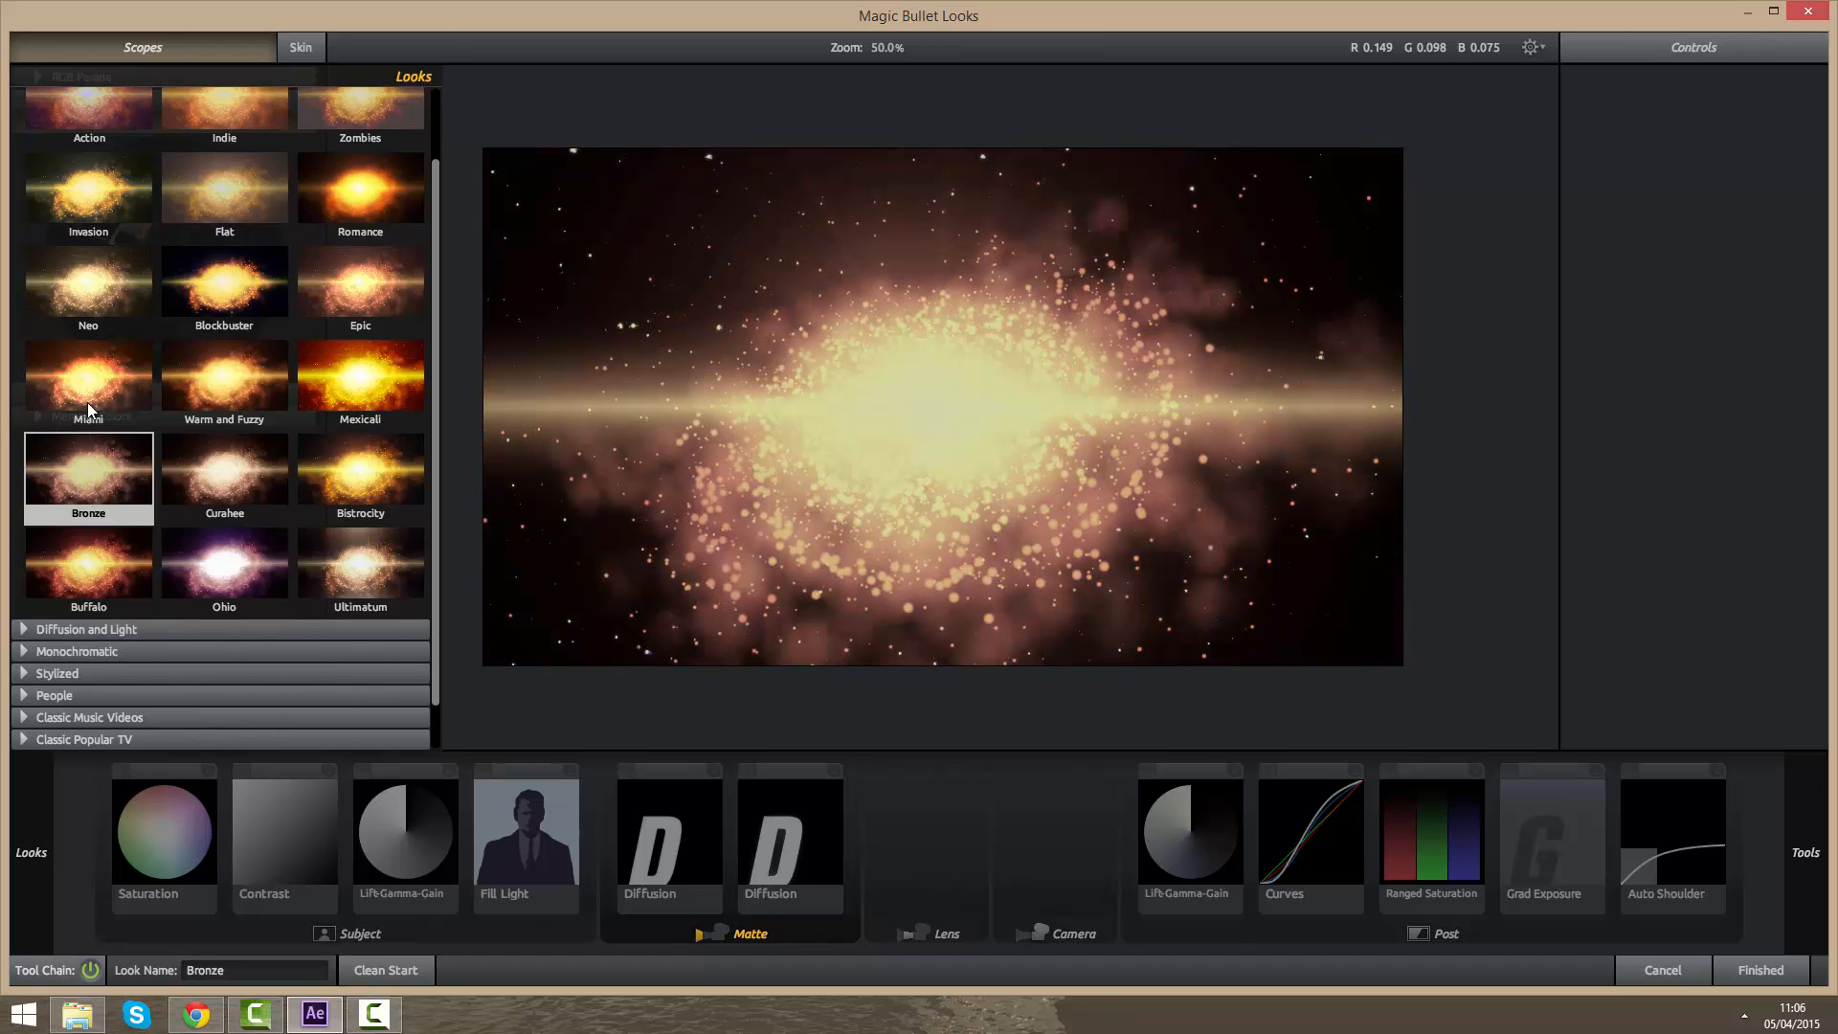
{"action": "scroll", "coordinate": [116, 185], "scroll_direction": "up", "scroll_amount": 1}
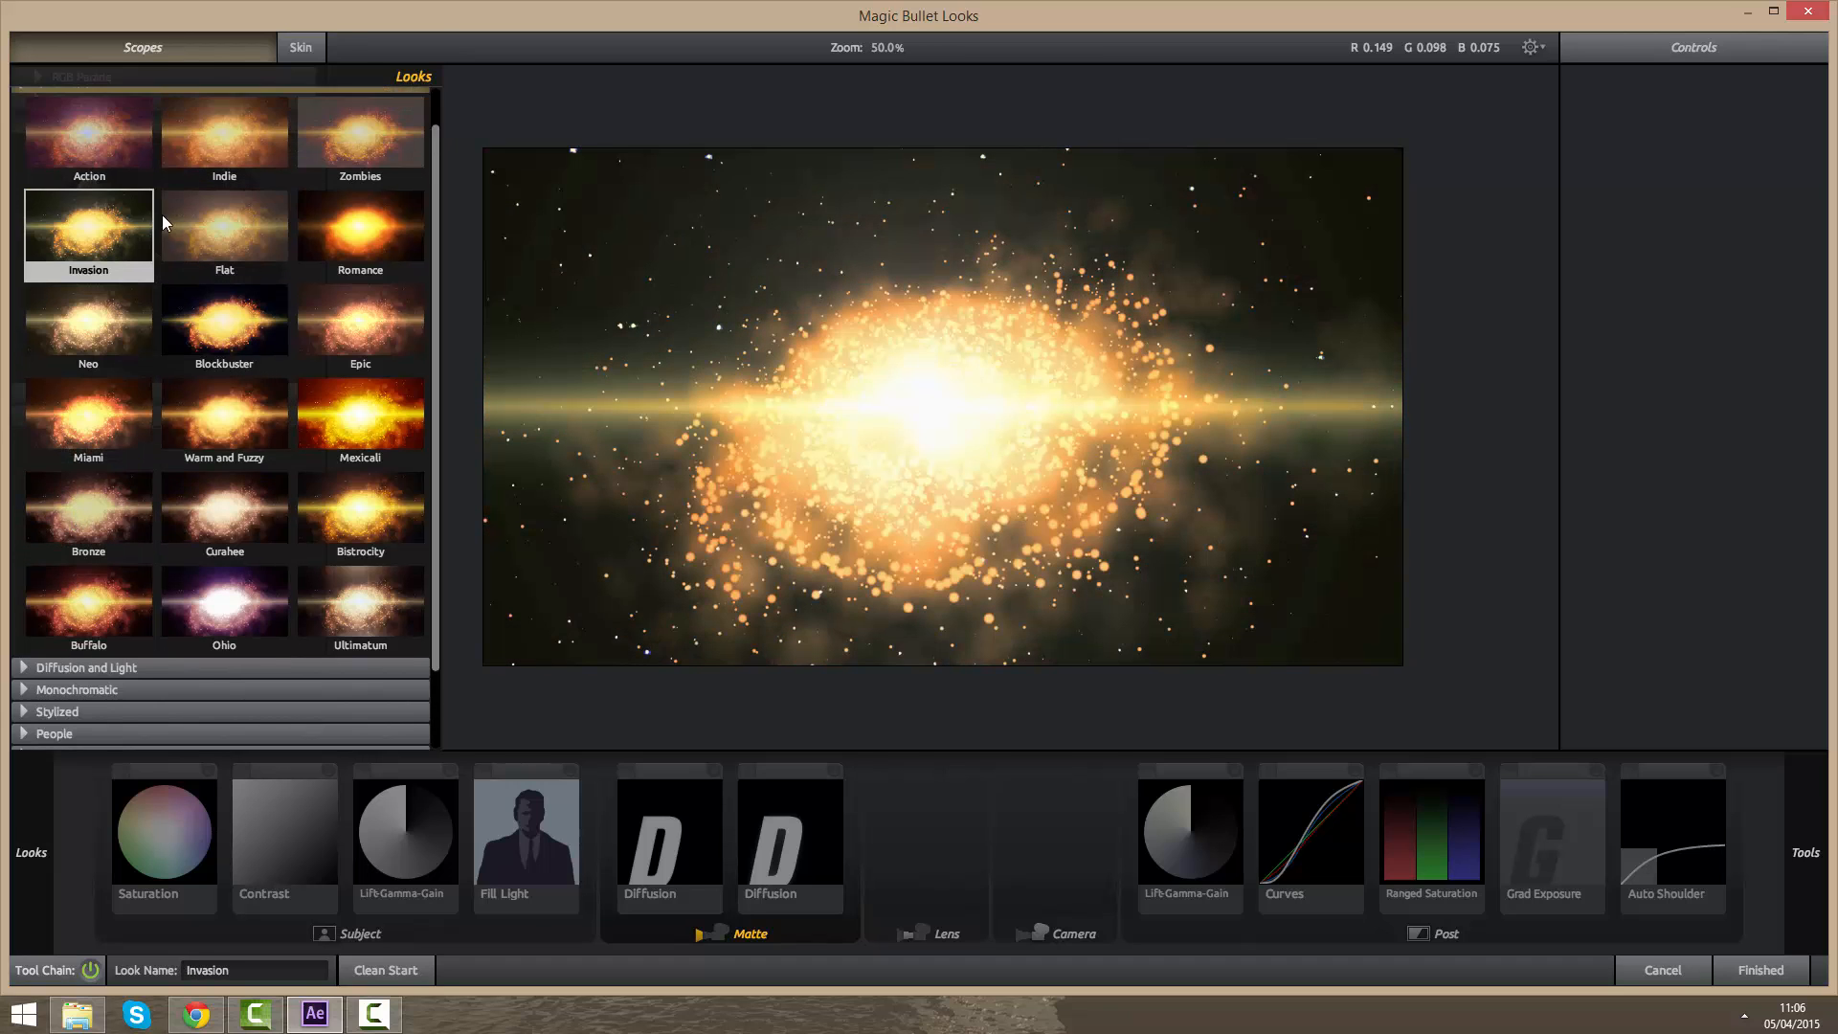
{"action": "scroll", "coordinate": [343, 402], "scroll_direction": "down", "scroll_amount": 2}
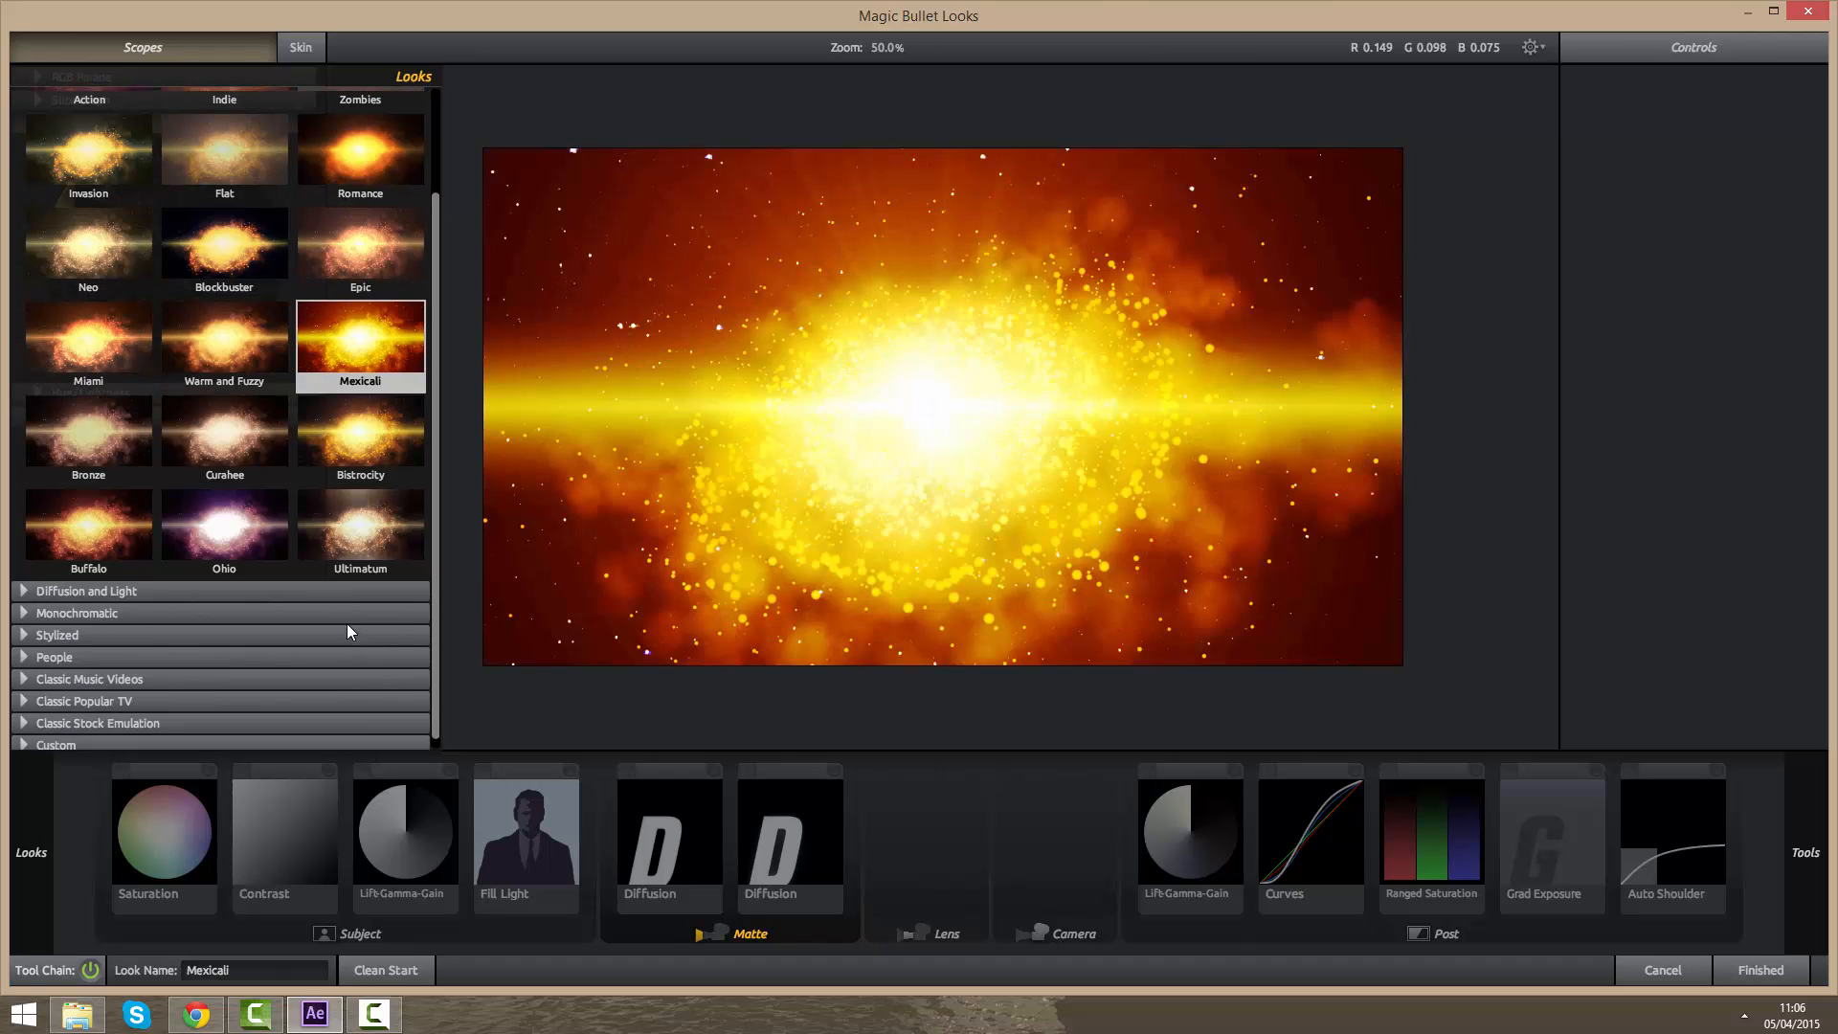
{"action": "scroll", "coordinate": [77, 325], "scroll_direction": "up", "scroll_amount": 3}
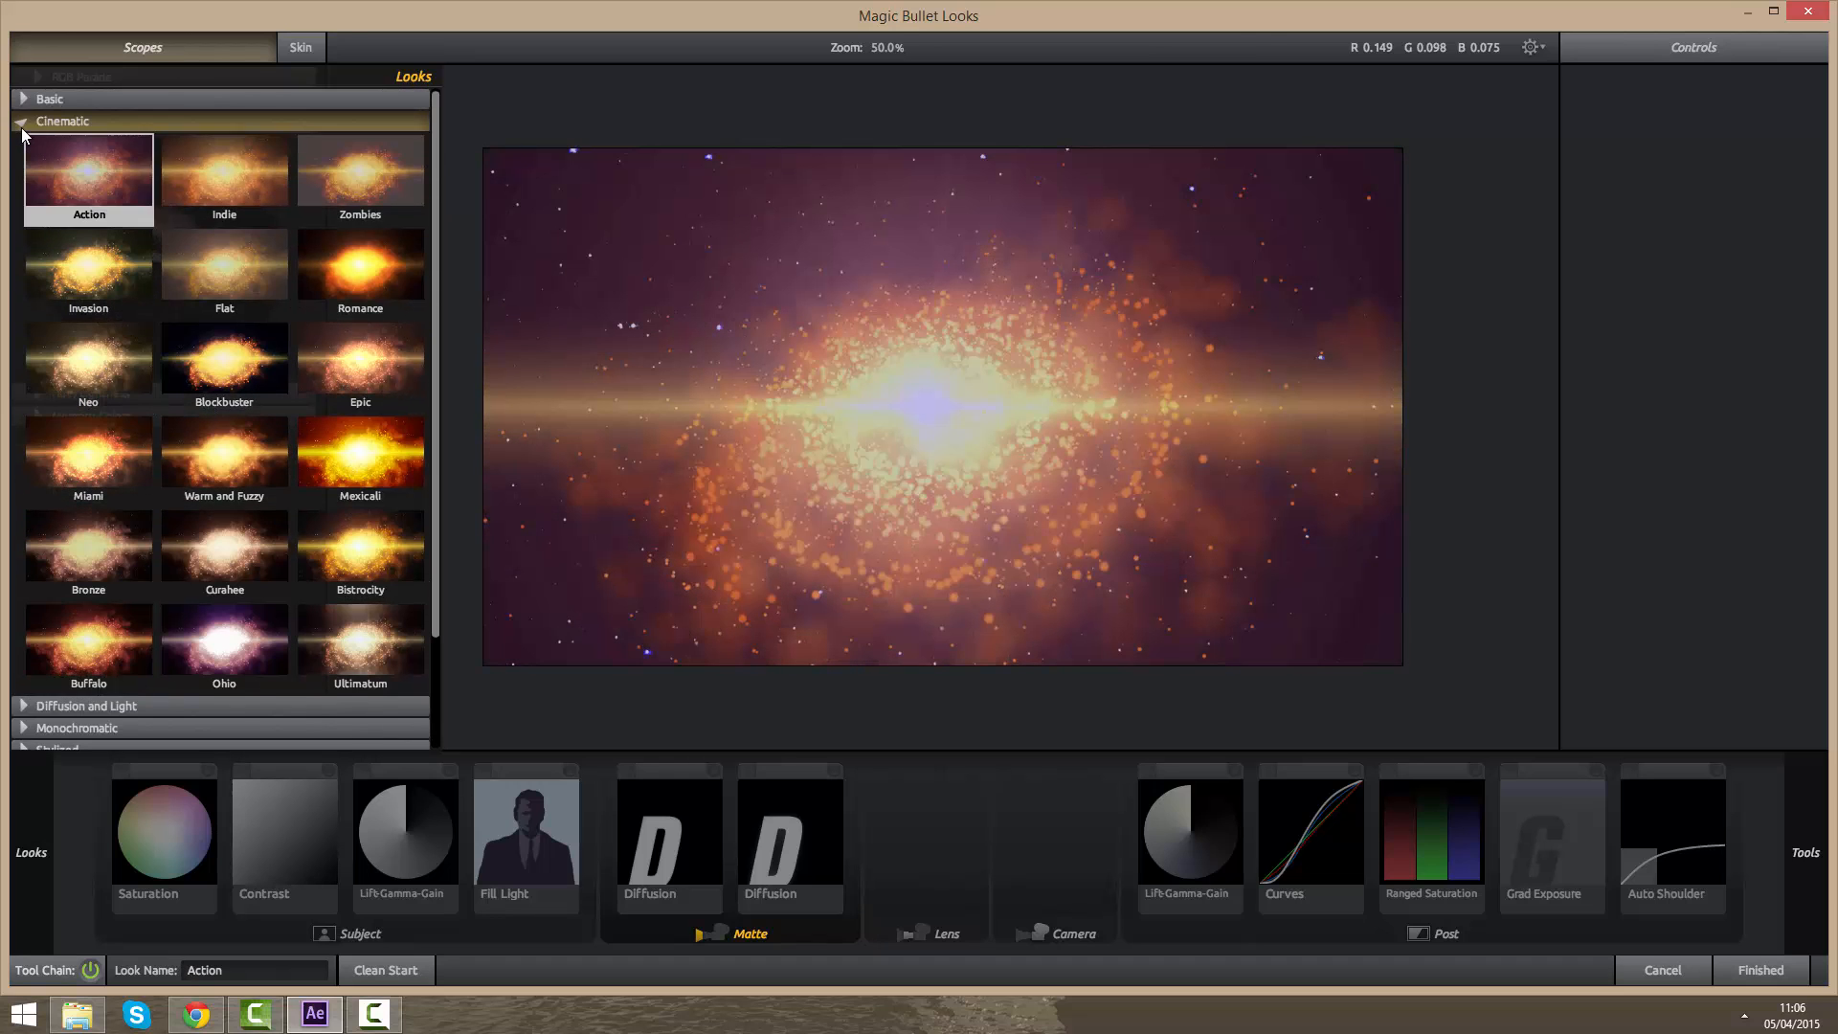
{"action": "left_click", "coordinate": [21, 127]}
Step: Preview the Diffusion and Light presets and the Monochromatic presets, including Unbloom and Blue Chrome
{"action": "left_click", "coordinate": [23, 143]}
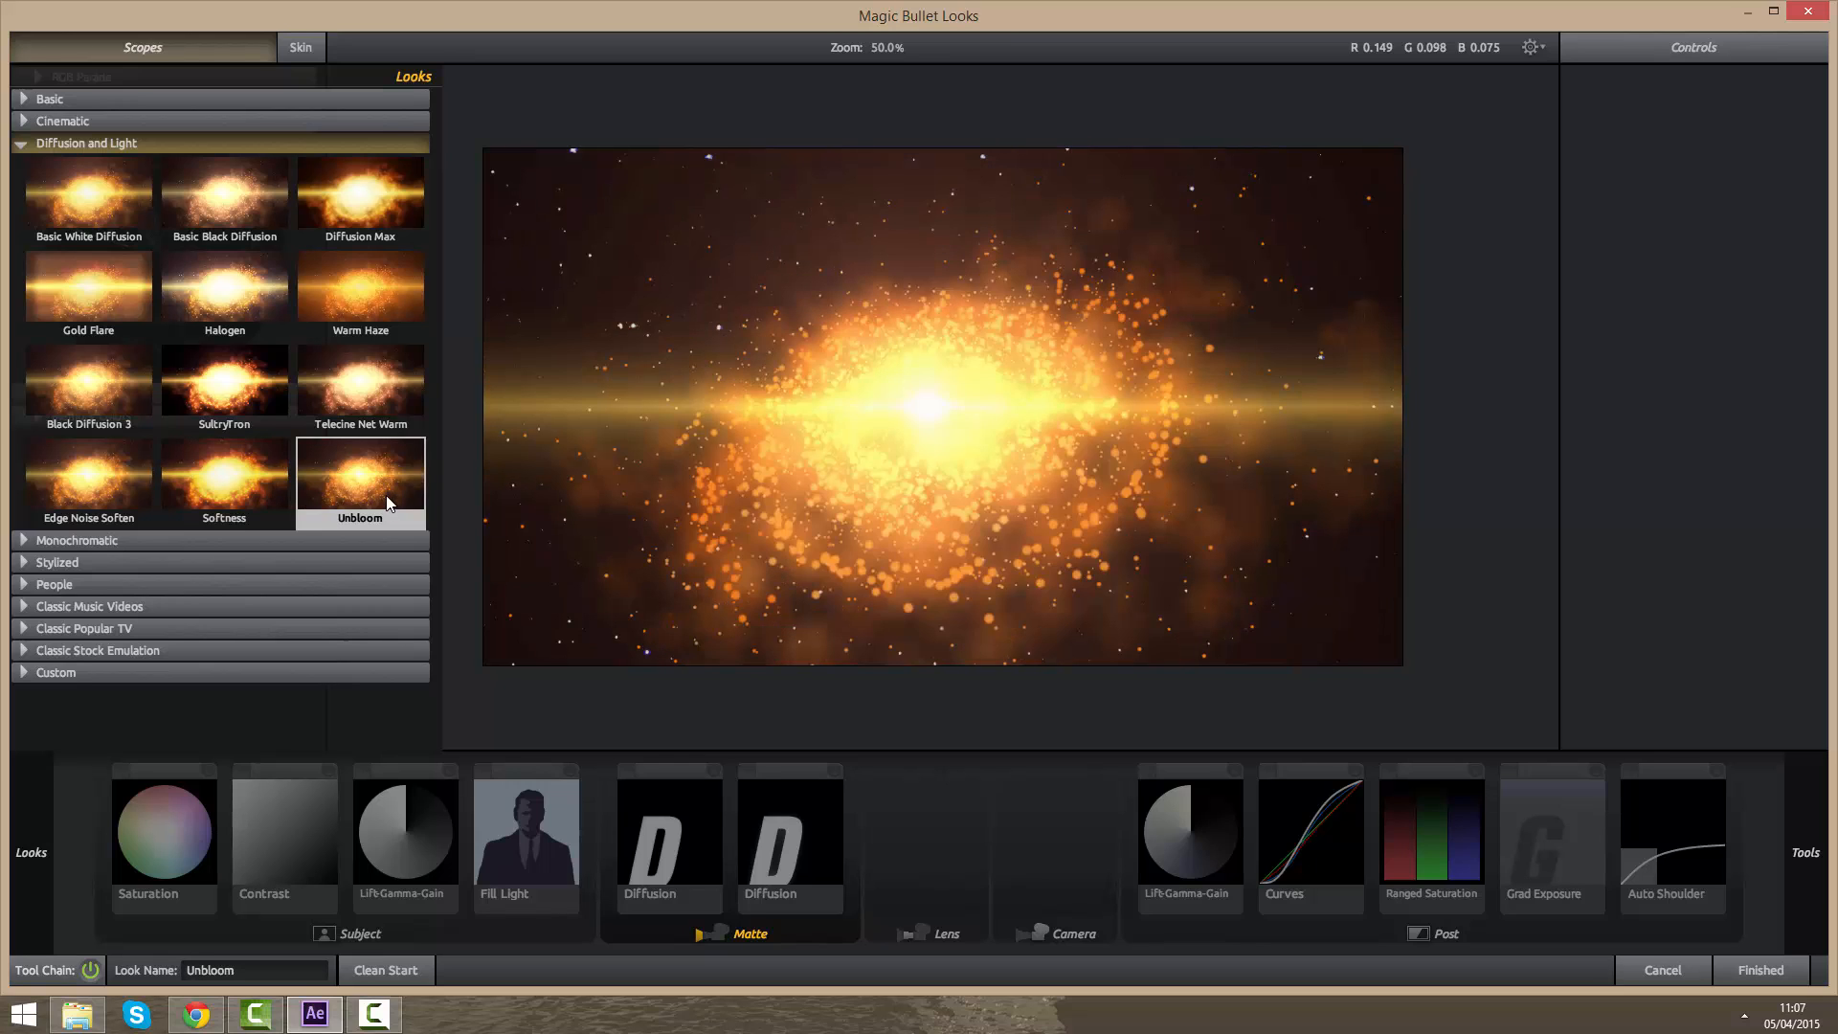
{"action": "left_click", "coordinate": [19, 149]}
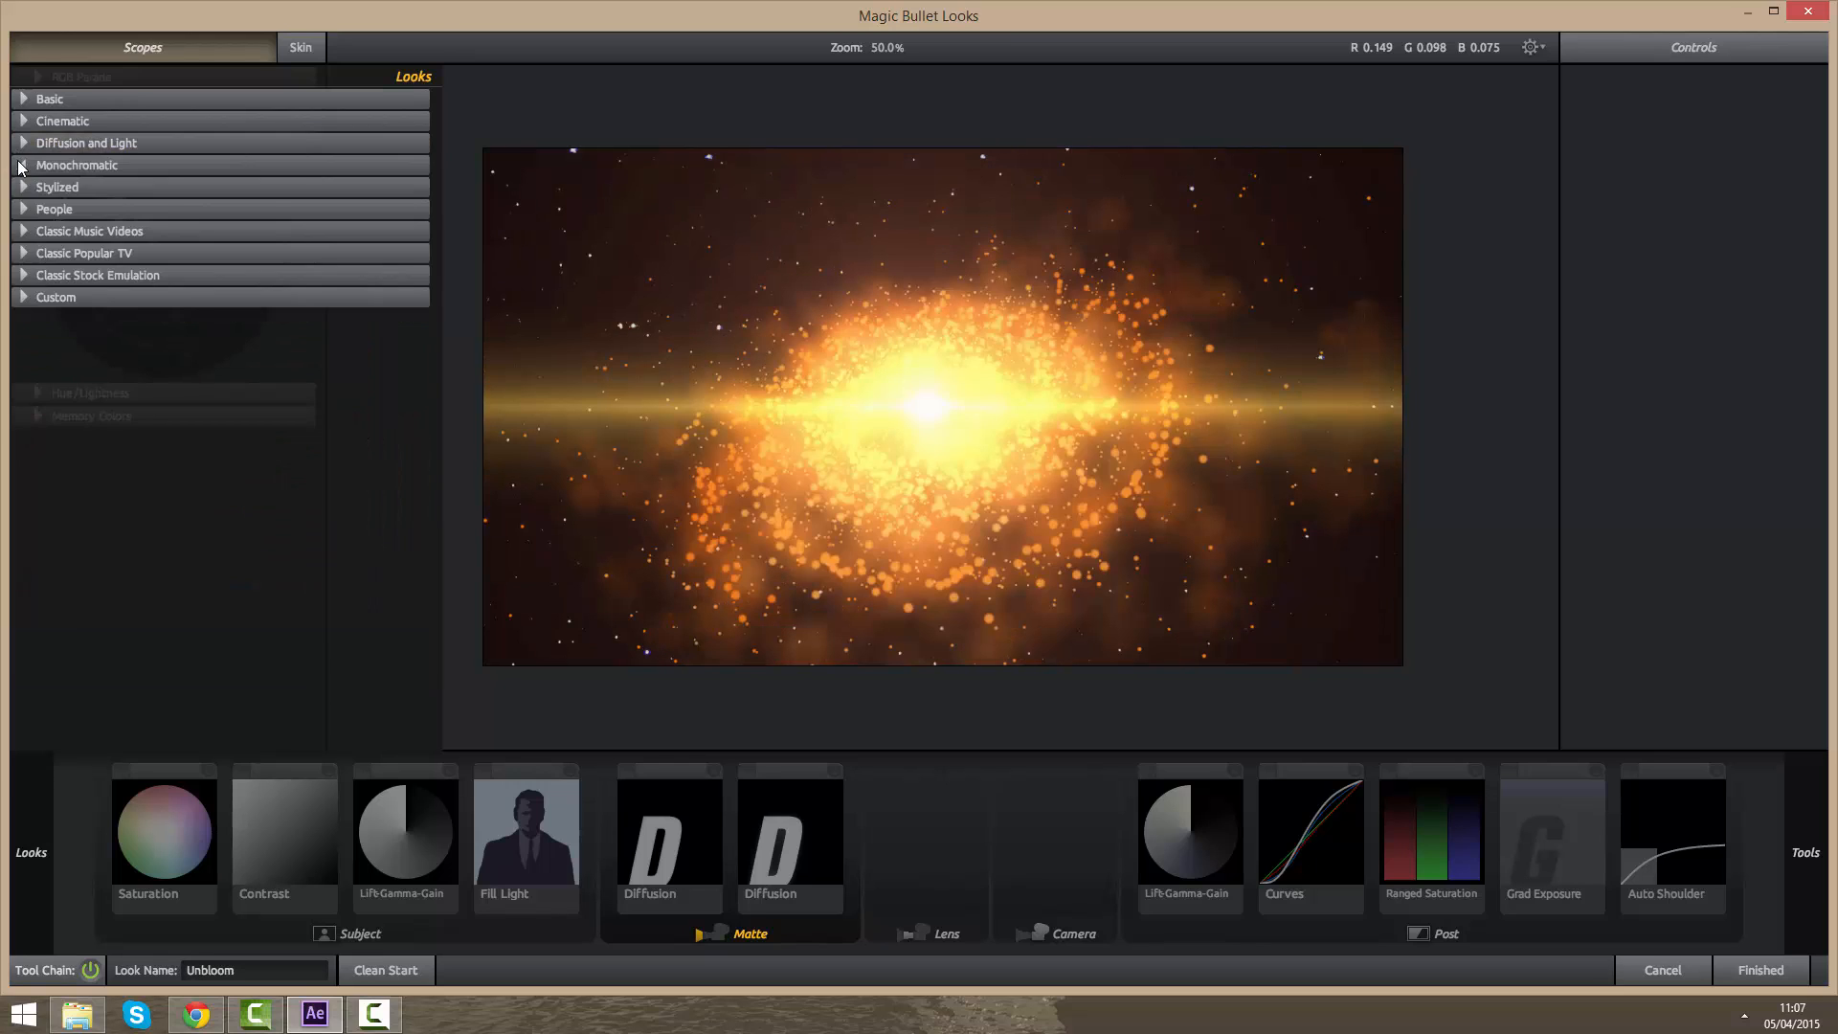
{"action": "left_click", "coordinate": [23, 165]}
{"action": "left_click", "coordinate": [23, 165]}
{"action": "left_click", "coordinate": [23, 165]}
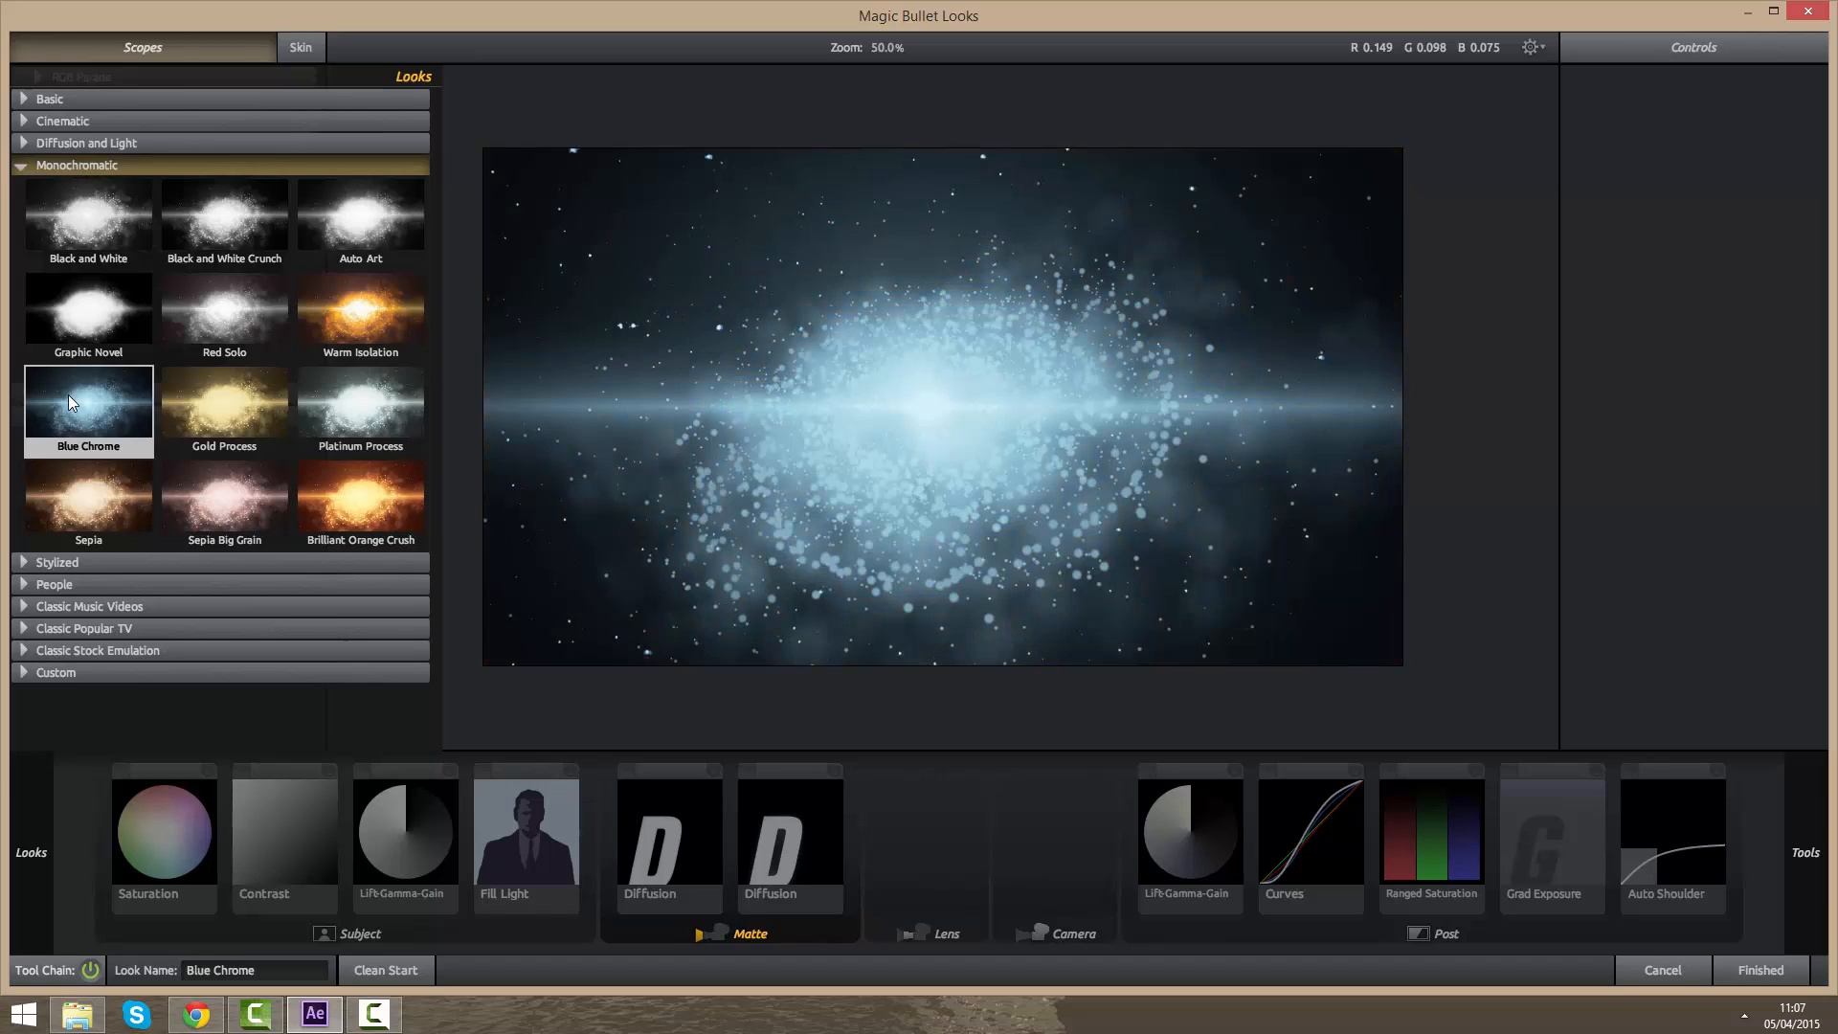
{"action": "left_click", "coordinate": [21, 164]}
Step: Apply the Grad Deep Blue preset from the Stylized looks and lower the midtones of its Post Curves RGB curve
{"action": "left_click", "coordinate": [25, 187]}
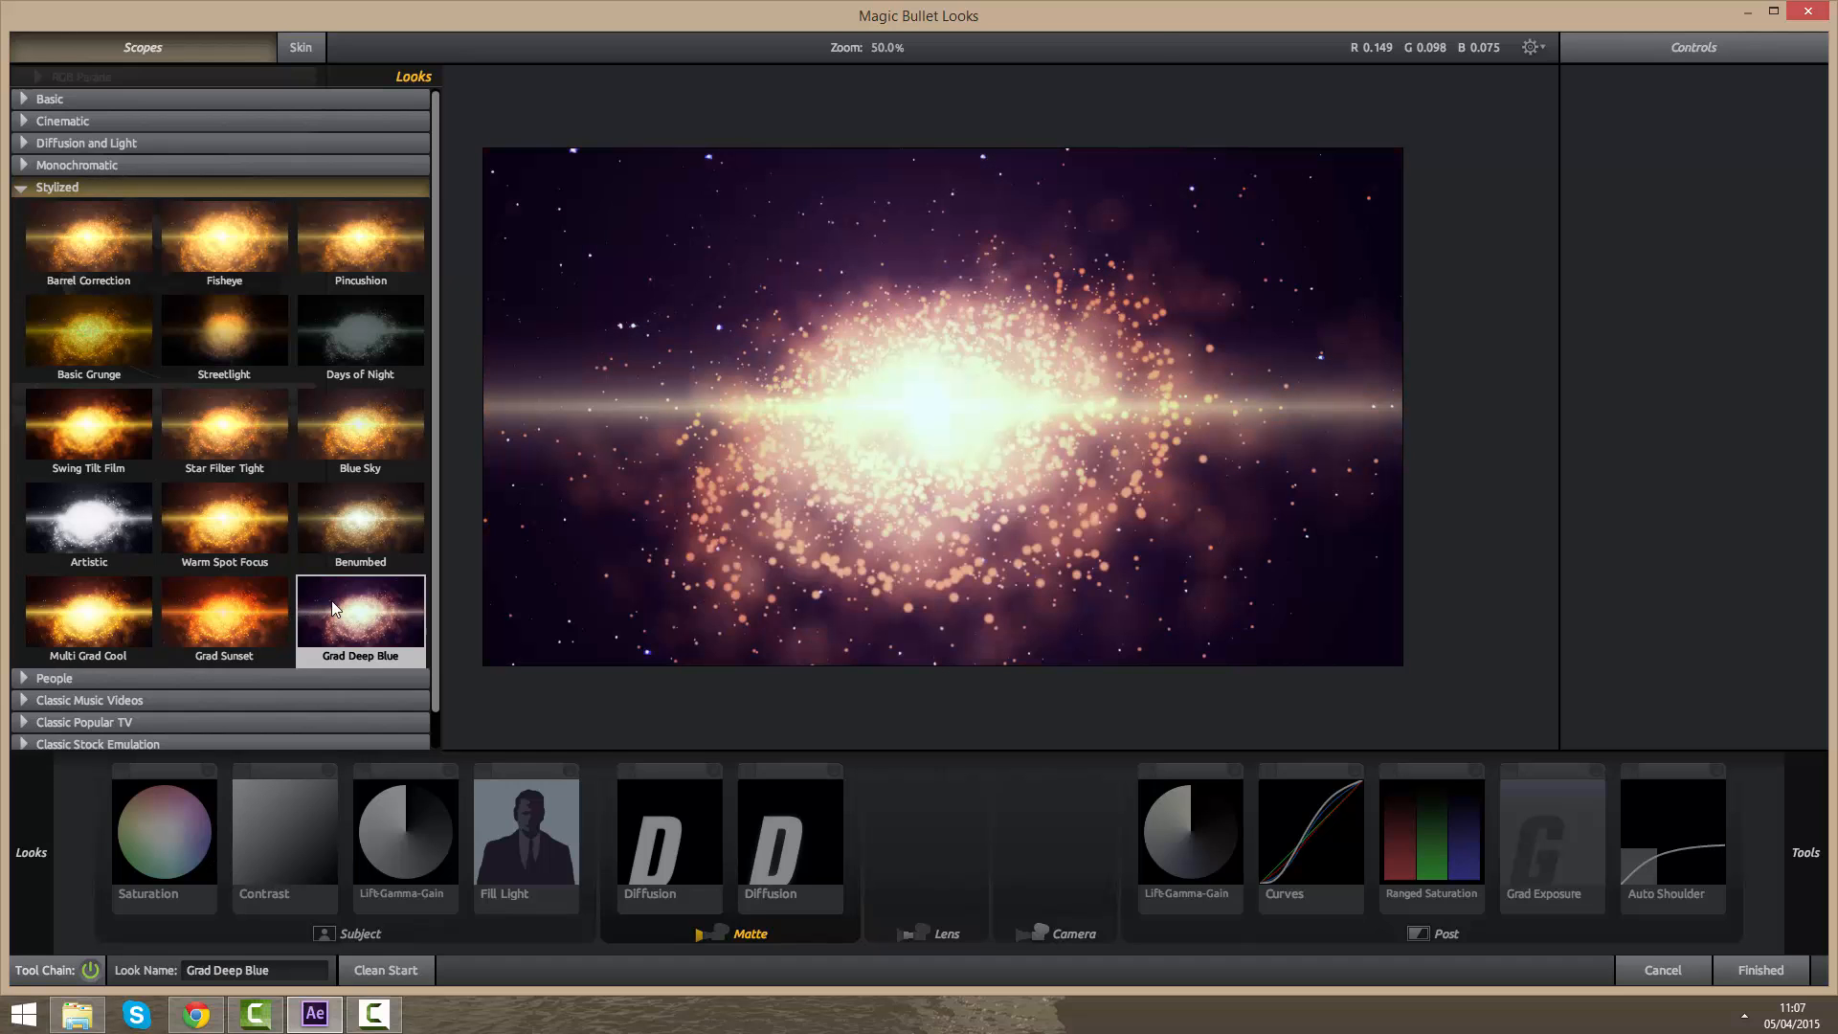
{"action": "left_click", "coordinate": [331, 601]}
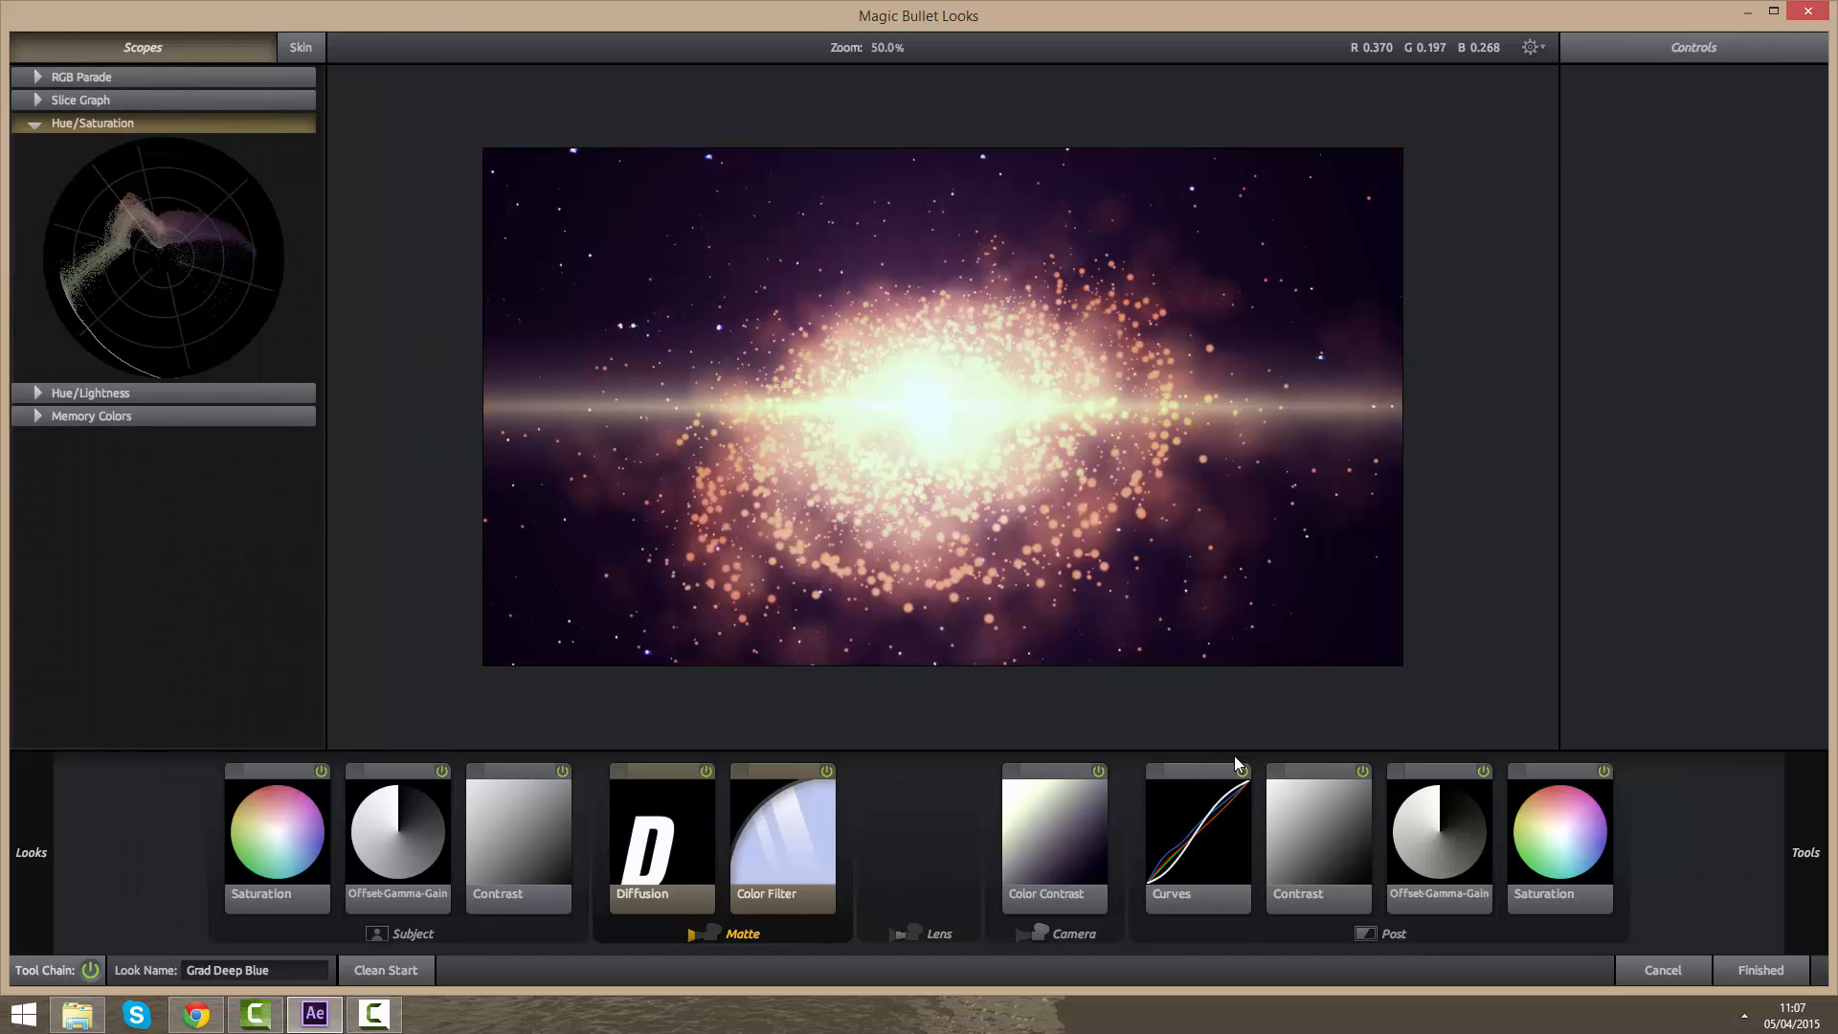
{"action": "left_click", "coordinate": [1225, 829]}
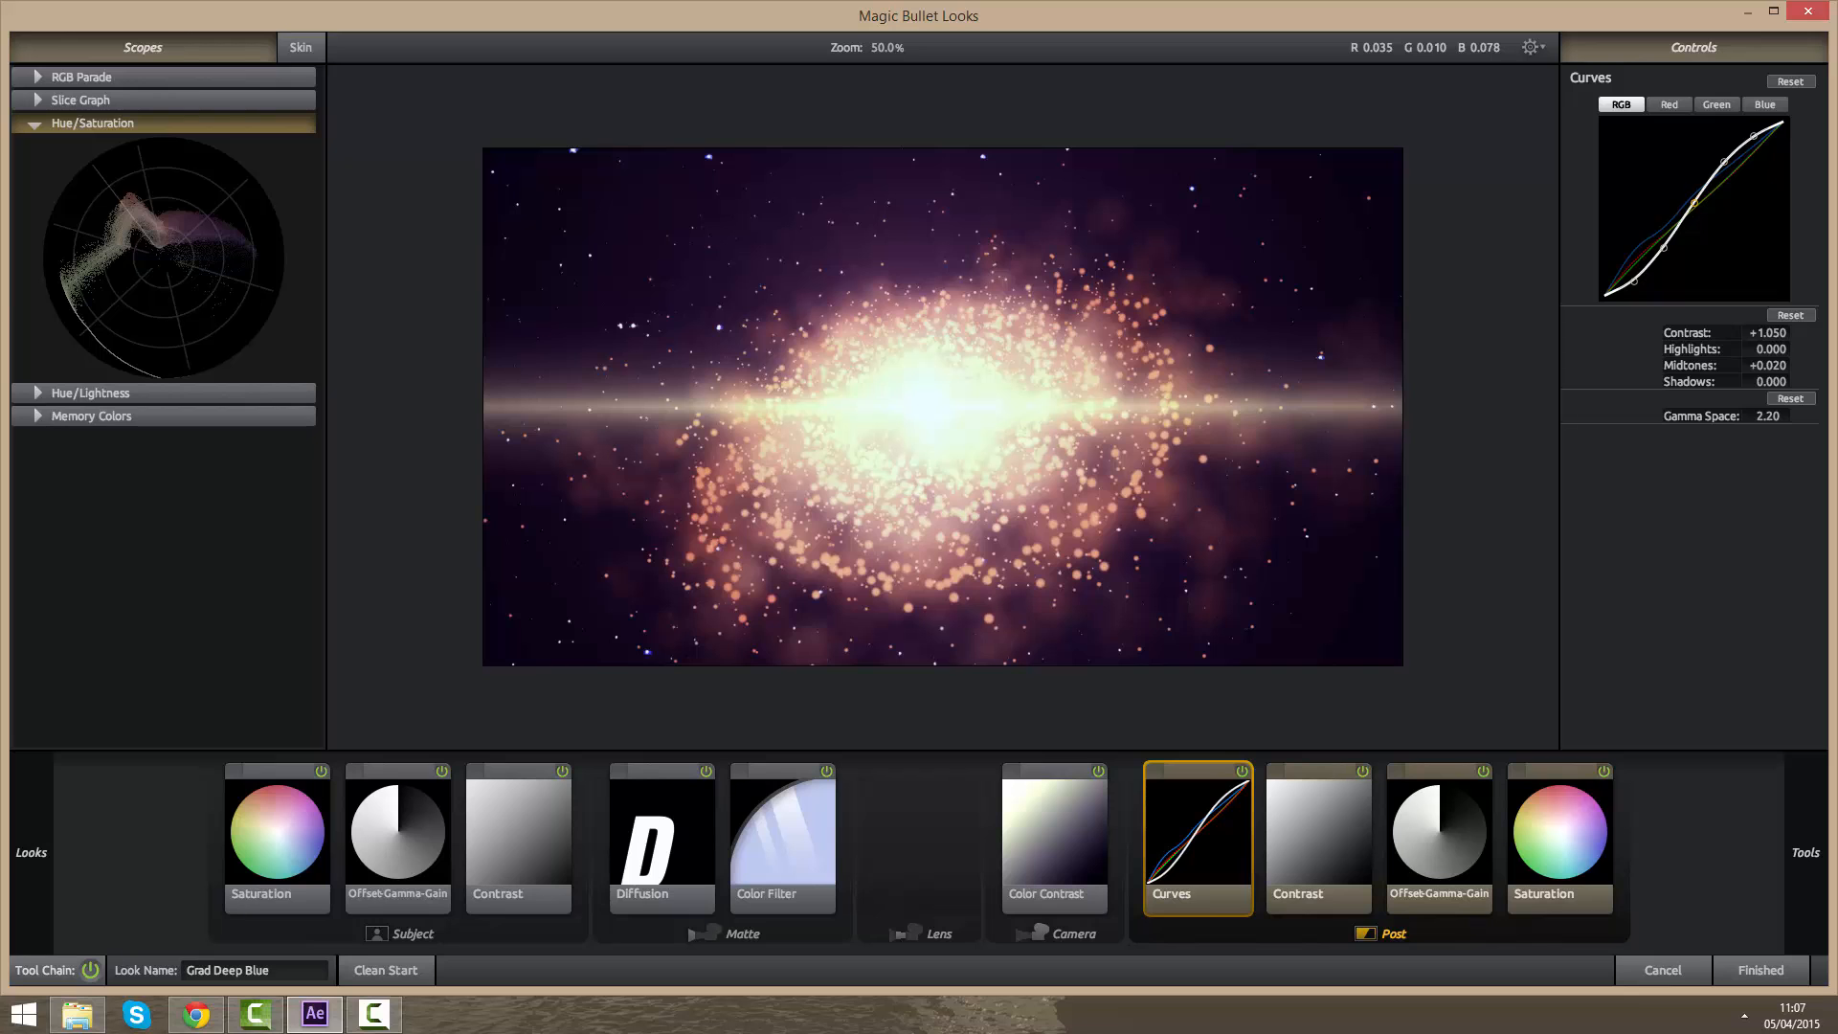
{"action": "left_click_drag", "start_coordinate": [1695, 203], "coordinate": [1634, 280]}
{"action": "mouse_move", "coordinate": [1754, 135]}
{"action": "left_mouse_down"}
{"action": "mouse_move", "coordinate": [1754, 153]}
{"action": "mouse_move", "coordinate": [1754, 137]}
{"action": "left_mouse_up"}
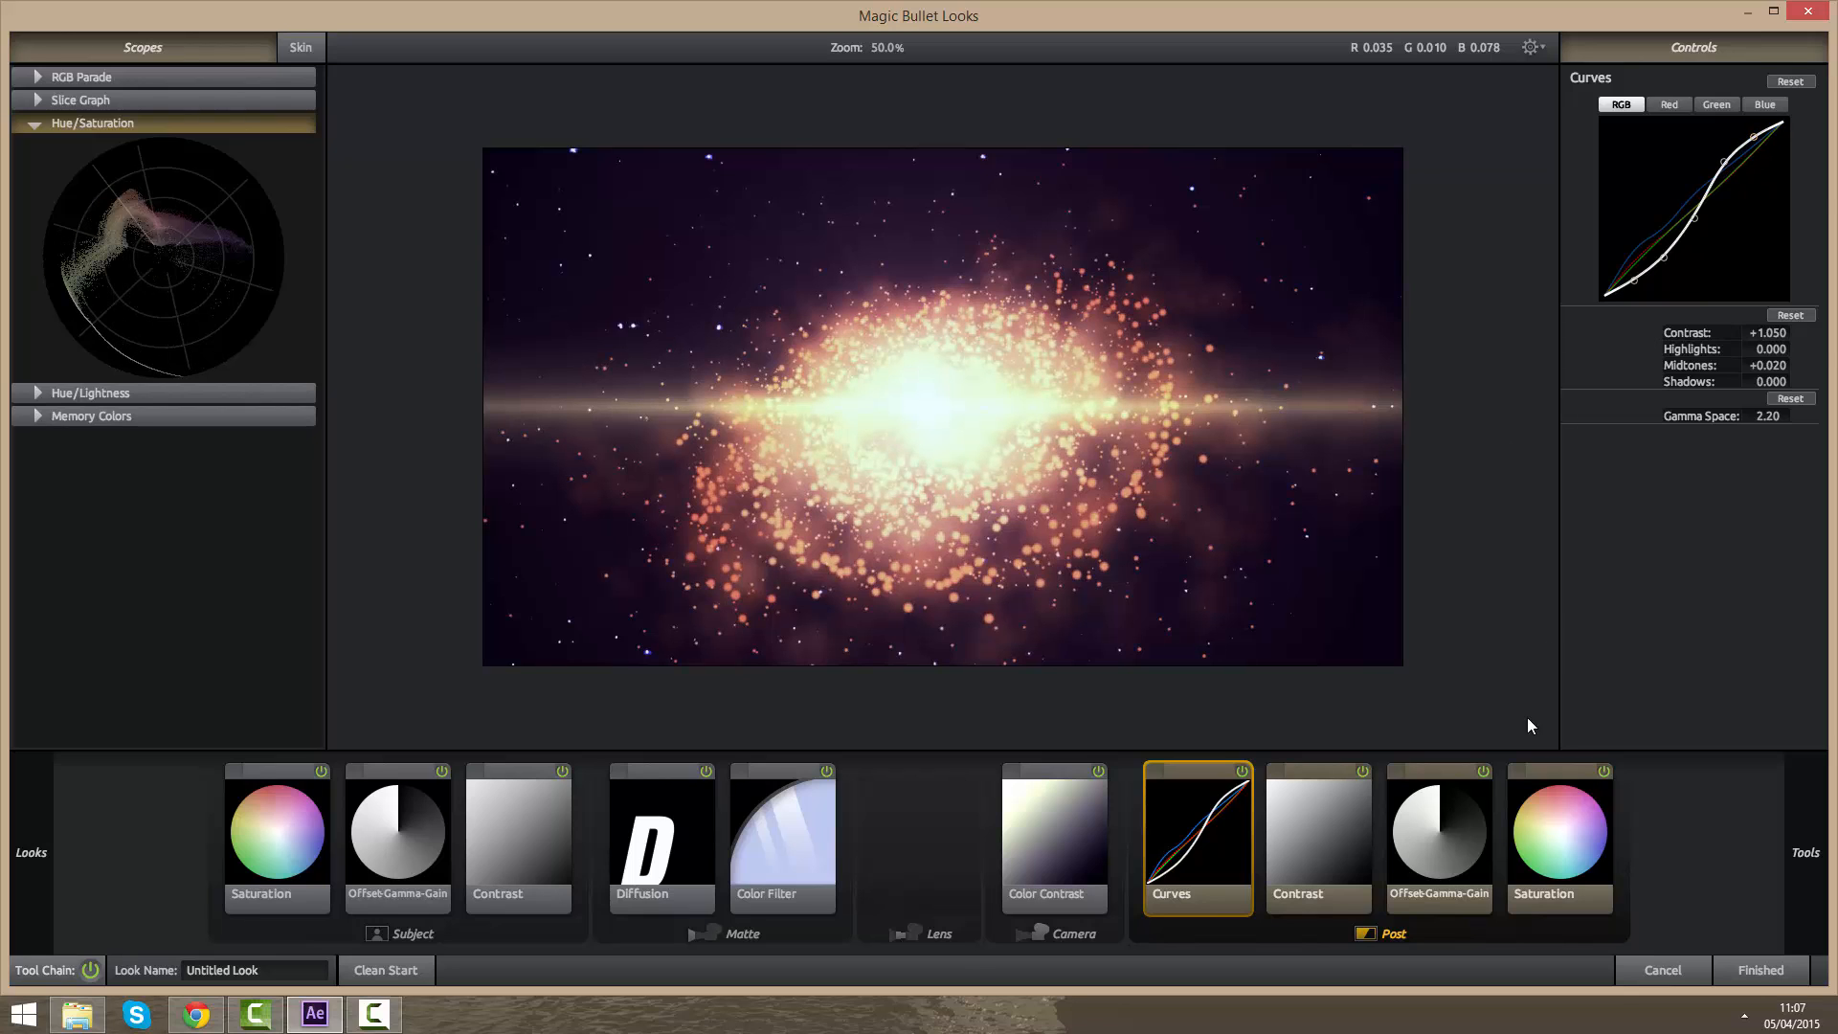
Step: Switch the Post Saturation tool off and on to compare its effect on the galaxy
{"action": "left_click", "coordinate": [1525, 854]}
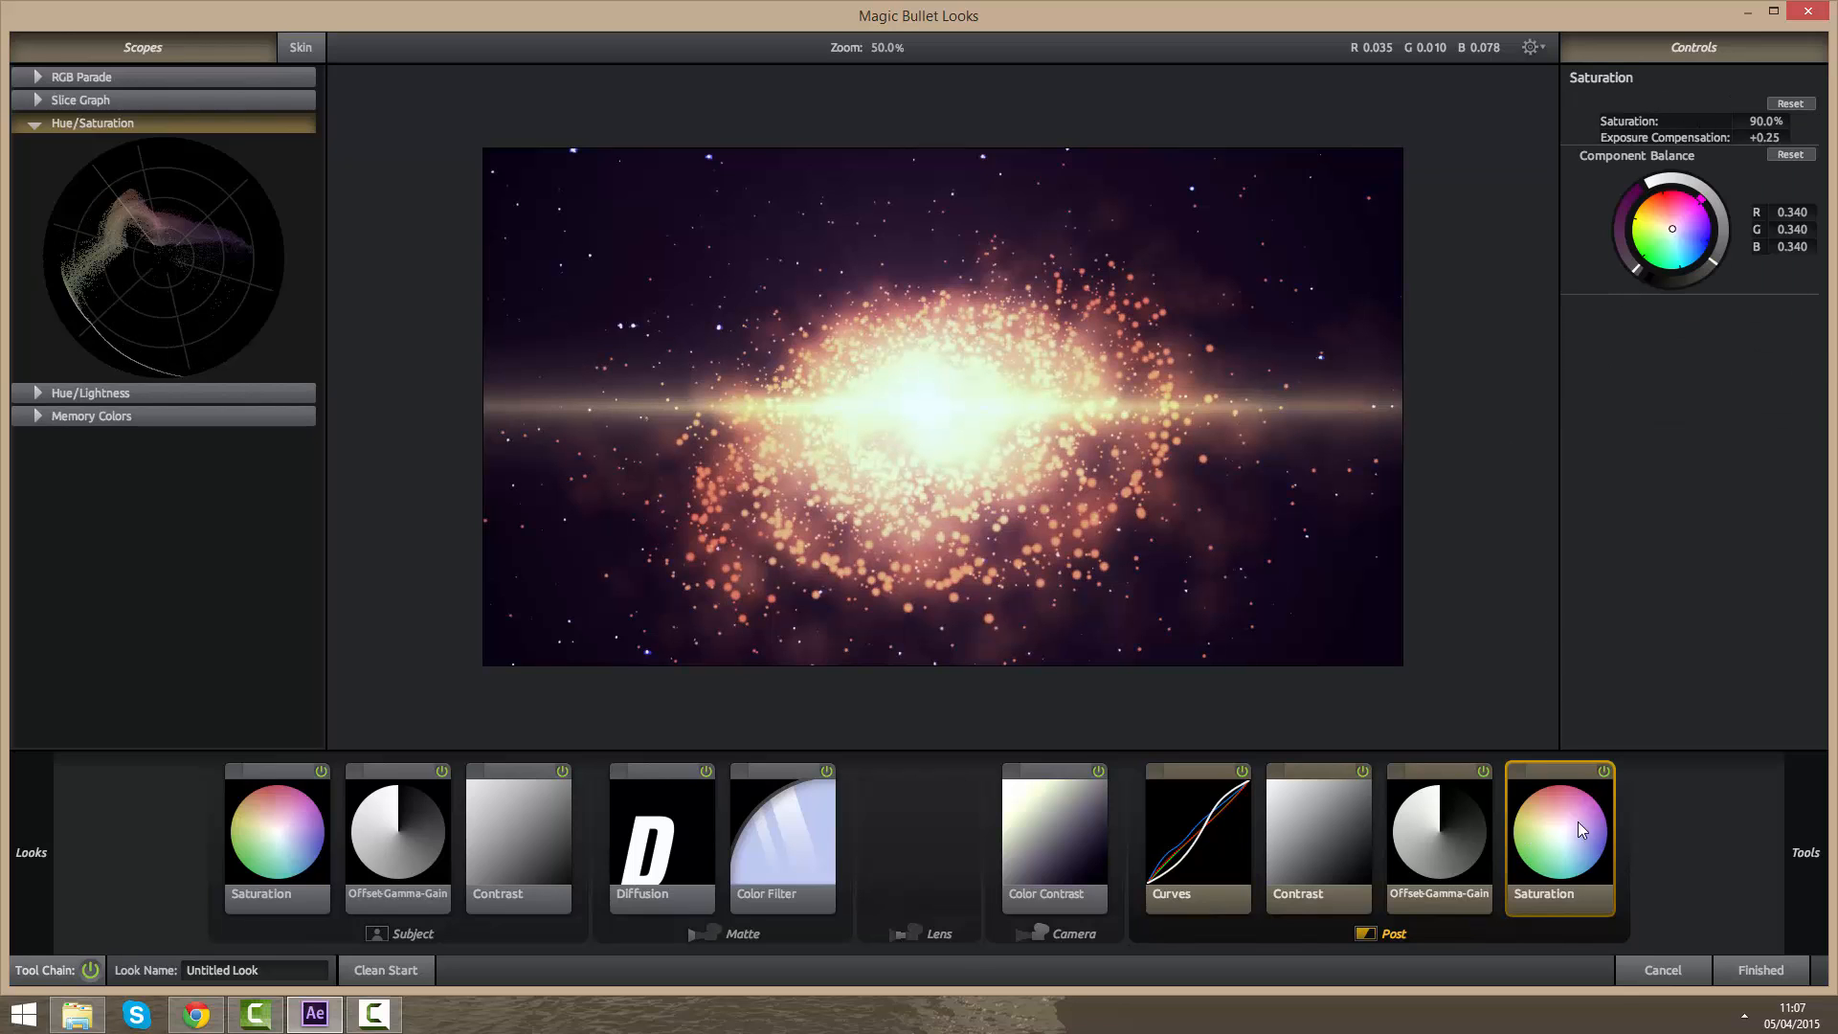
{"action": "left_click", "coordinate": [1607, 769]}
{"action": "left_click", "coordinate": [1607, 770]}
{"action": "left_click", "coordinate": [1606, 770]}
{"action": "left_click", "coordinate": [1607, 769]}
Step: Shift the Subject Saturation tool's component balance slightly towards warm tones, to R 0.500, G 0.496, B 0.481
{"action": "left_click", "coordinate": [697, 871]}
{"action": "left_click", "coordinate": [783, 843]}
{"action": "left_click", "coordinate": [268, 837]}
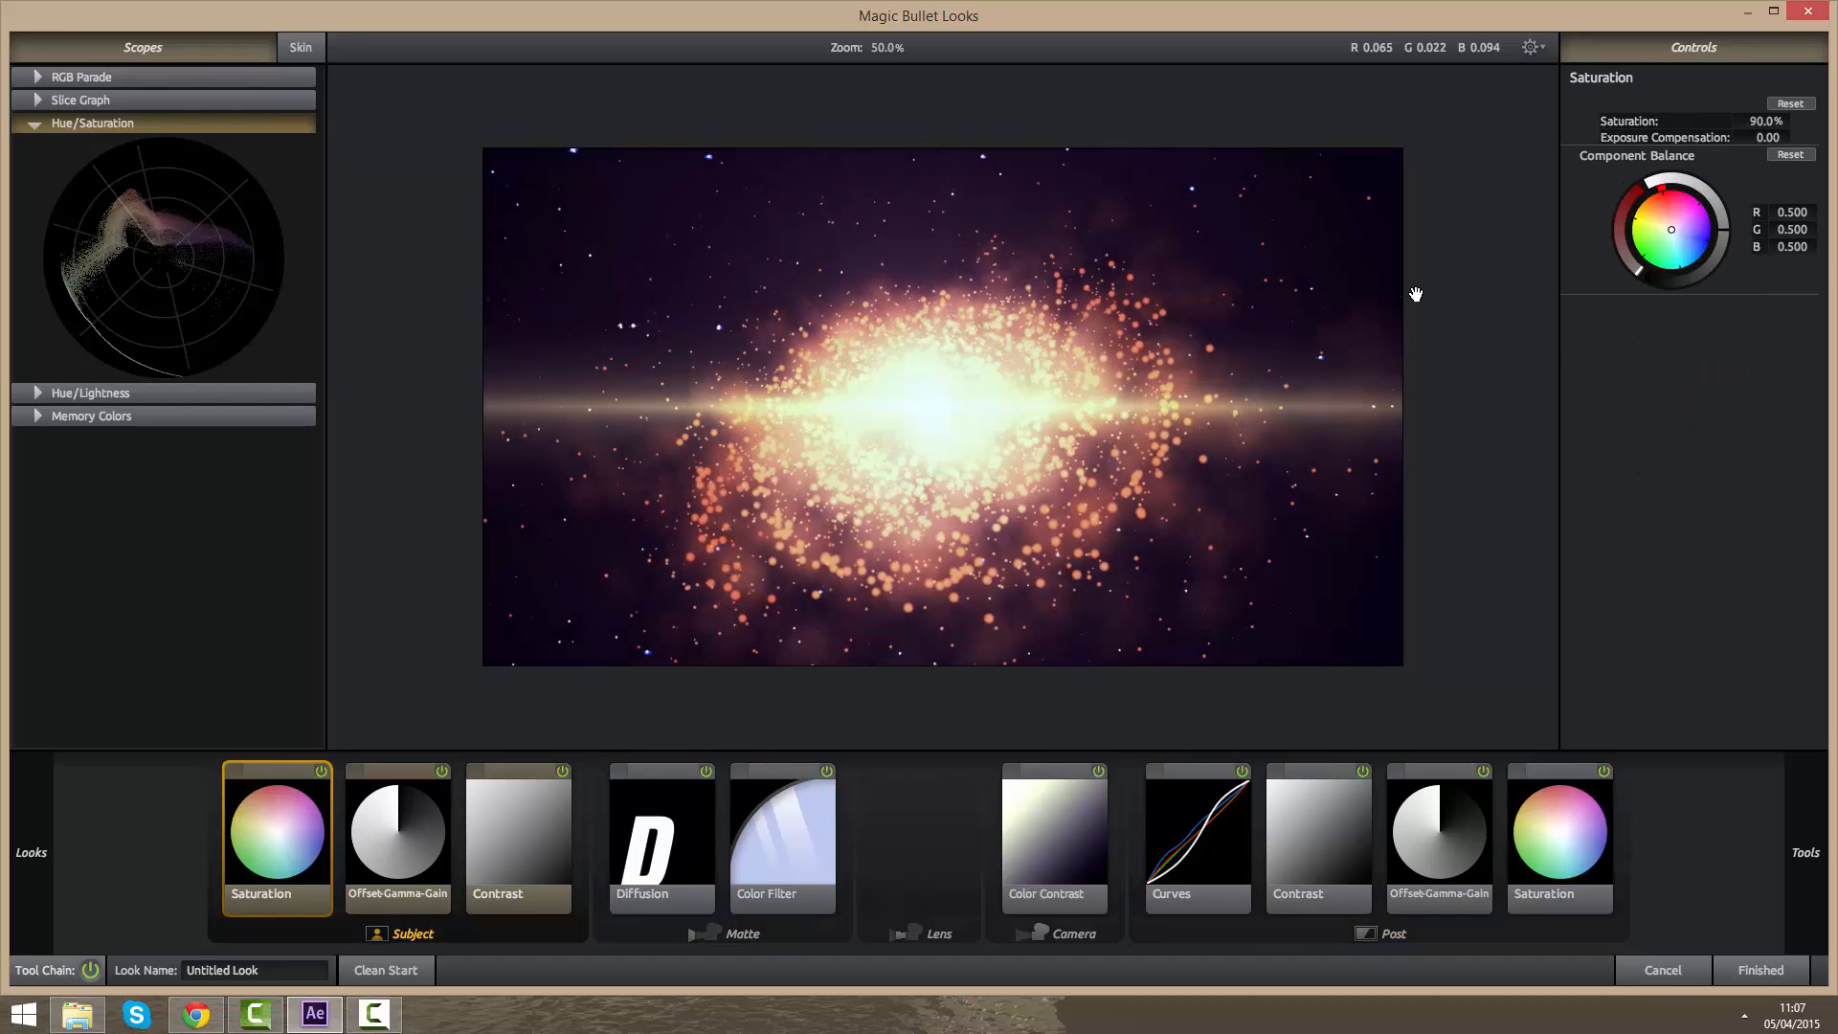
{"action": "left_click_drag", "start_coordinate": [1662, 214], "coordinate": [1662, 224]}
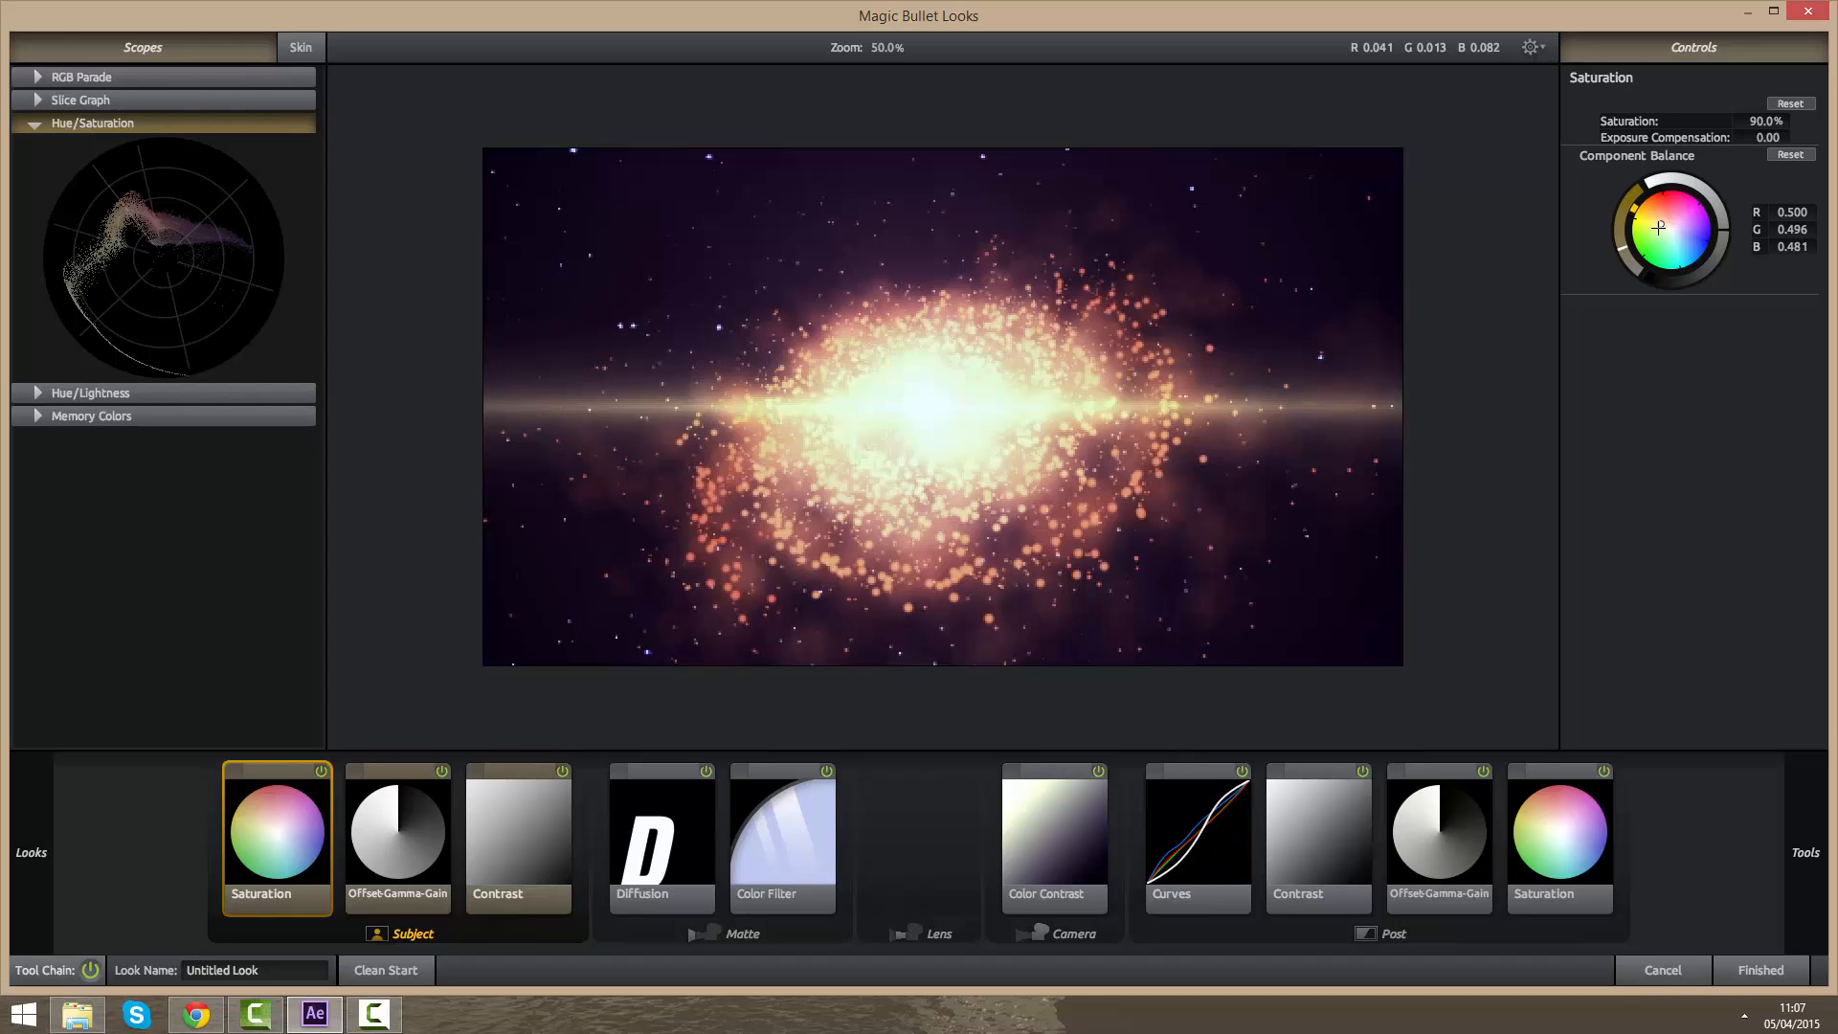
Step: Set the Camera Color Contrast pivot to 0.567, check the Contrast tool settings and accept the look
{"action": "left_click", "coordinate": [1032, 812]}
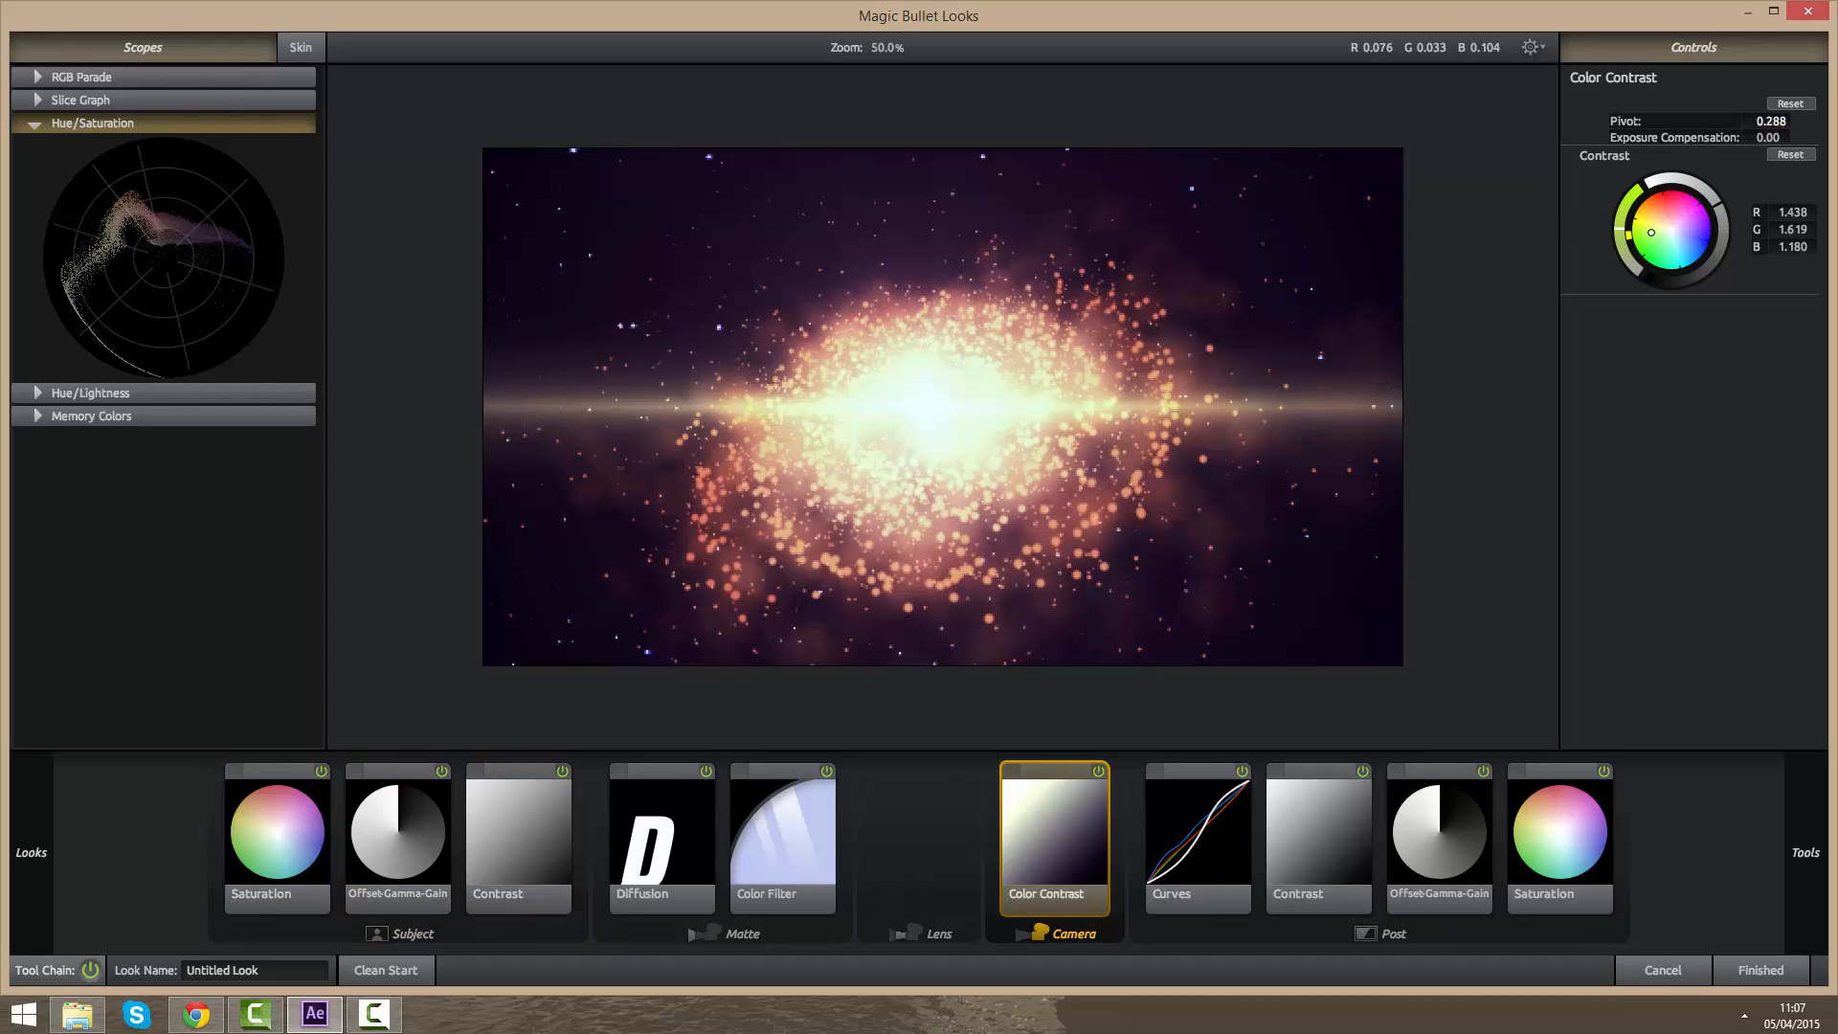
{"action": "left_click_drag", "start_coordinate": [1771, 121], "coordinate": [1820, 122]}
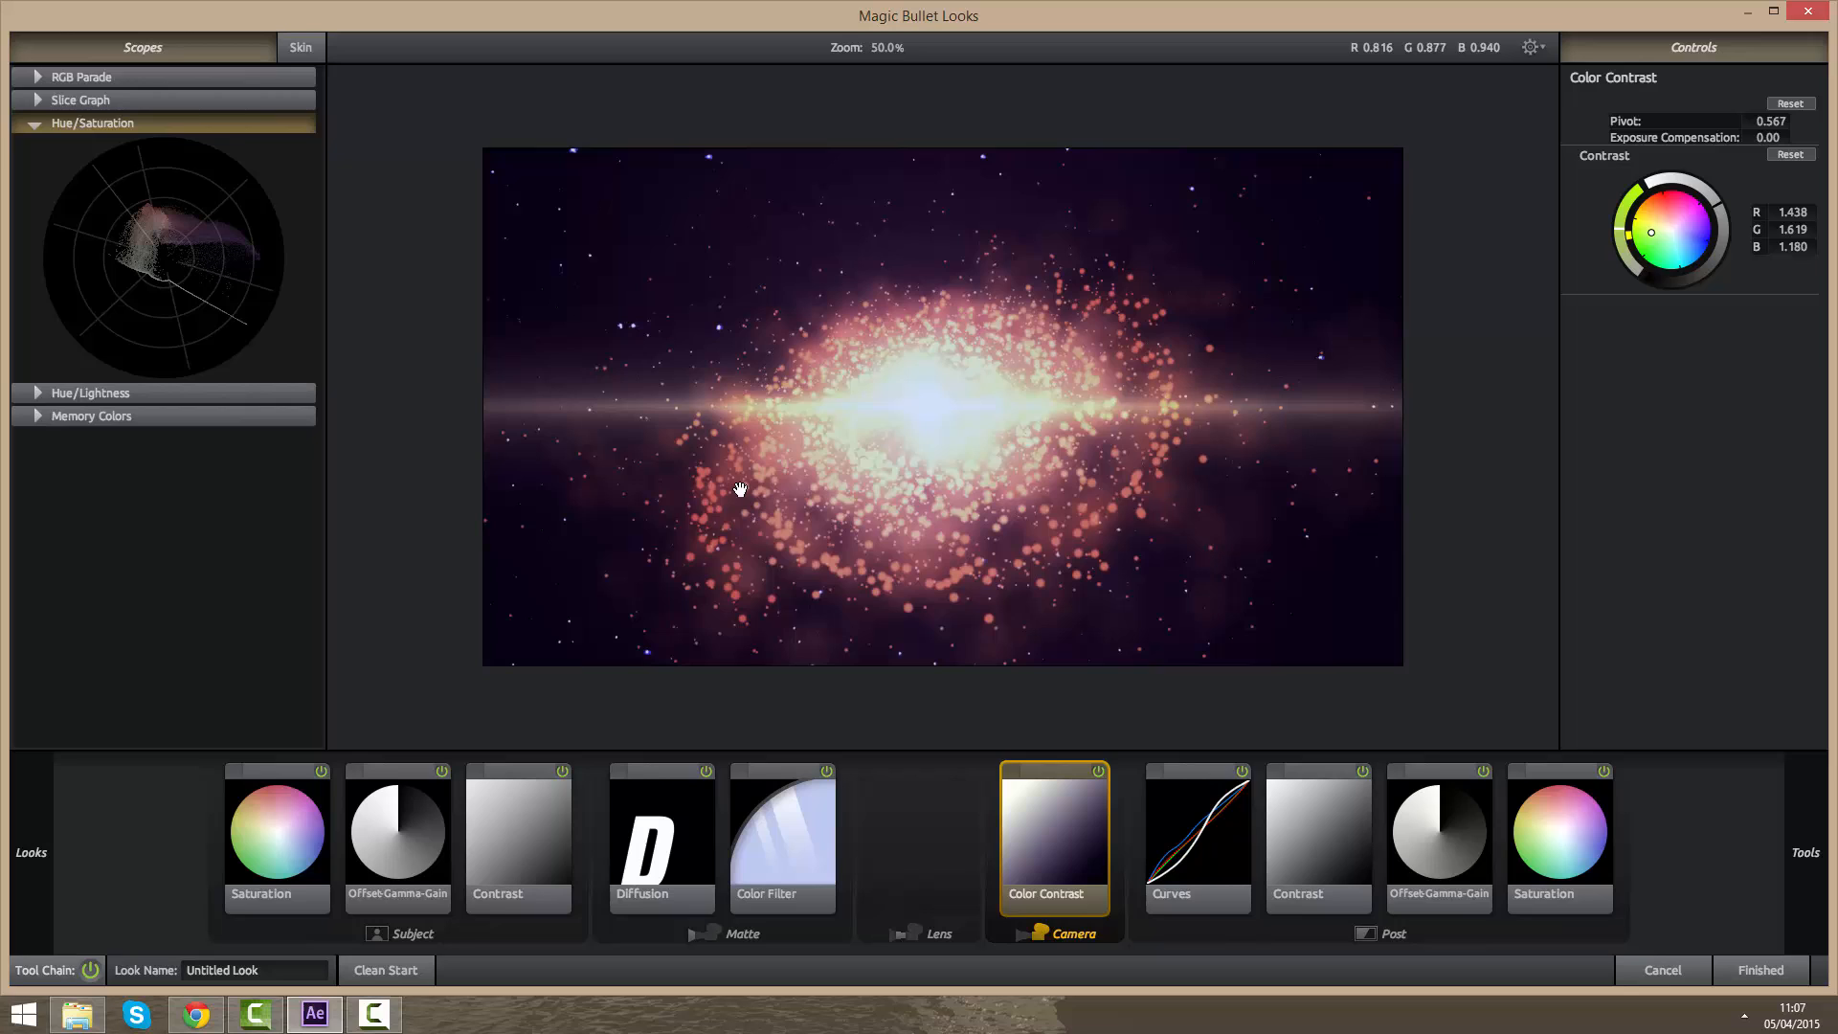
{"action": "left_click", "coordinate": [1402, 847]}
{"action": "left_click", "coordinate": [1321, 848]}
{"action": "left_click", "coordinate": [485, 845]}
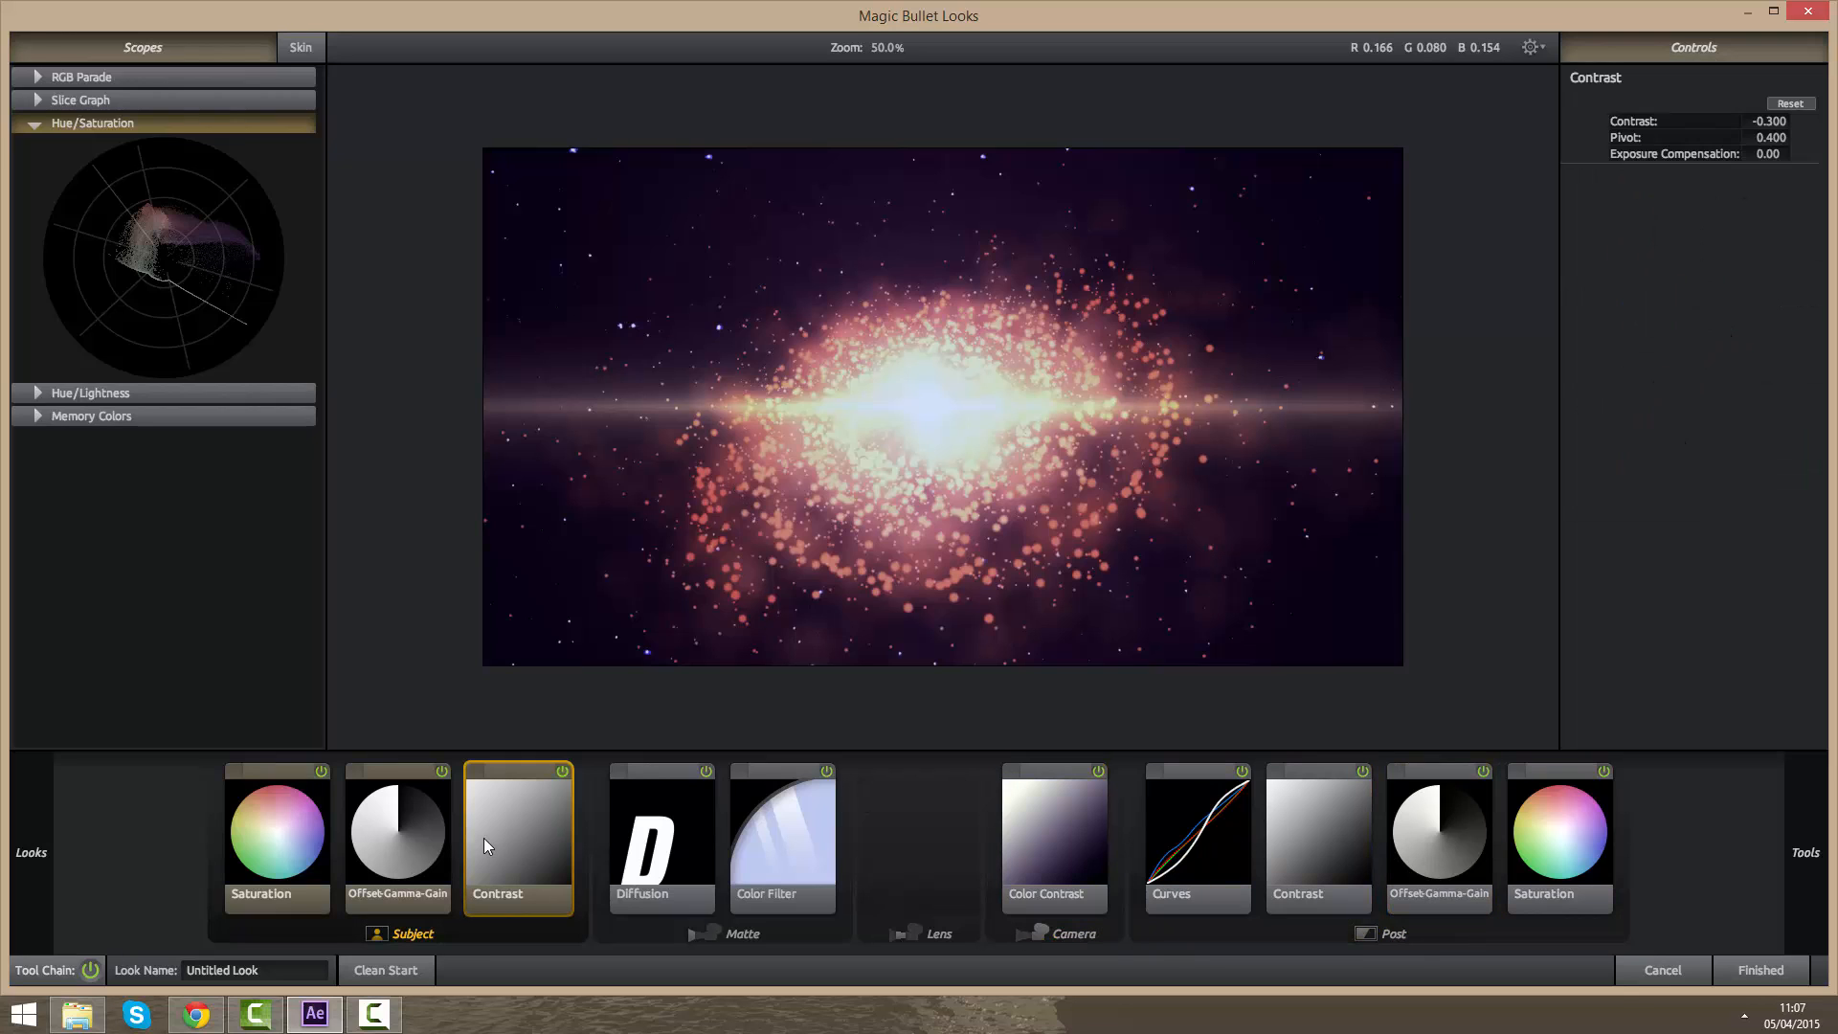
{"action": "left_click", "coordinate": [743, 868]}
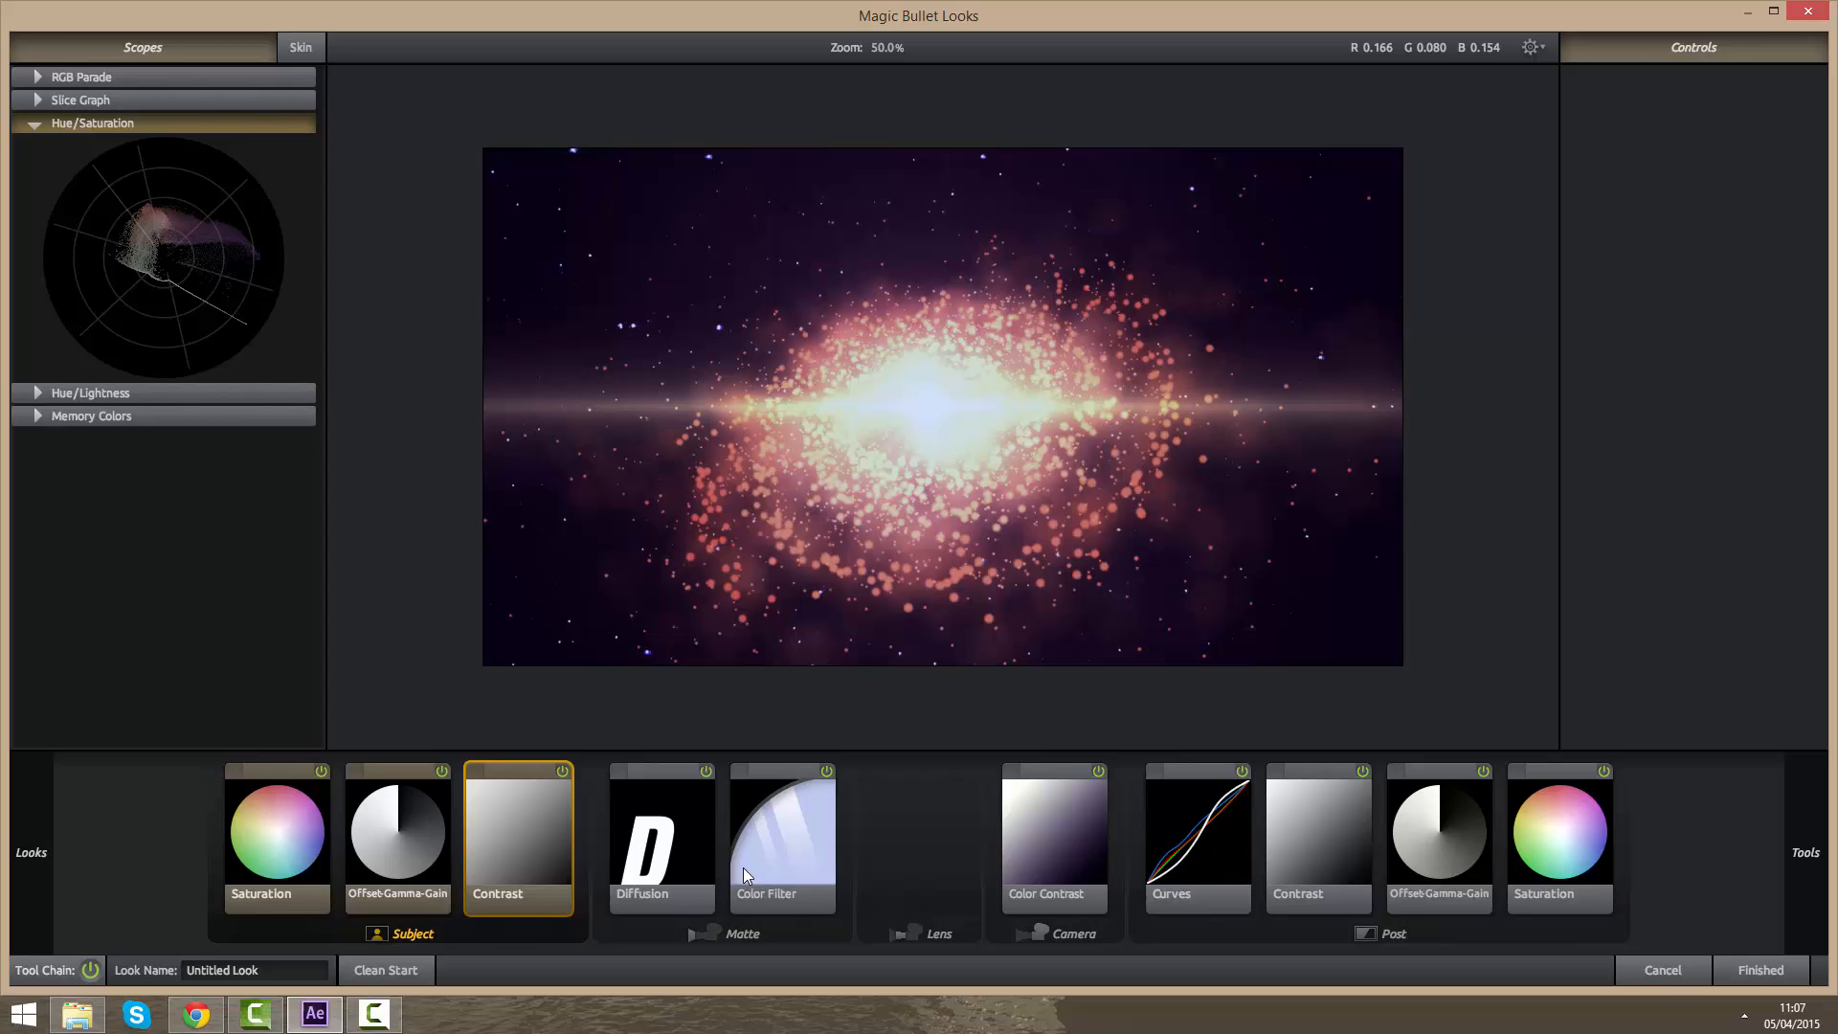
{"action": "left_click", "coordinate": [675, 862]}
{"action": "left_click", "coordinate": [1767, 972]}
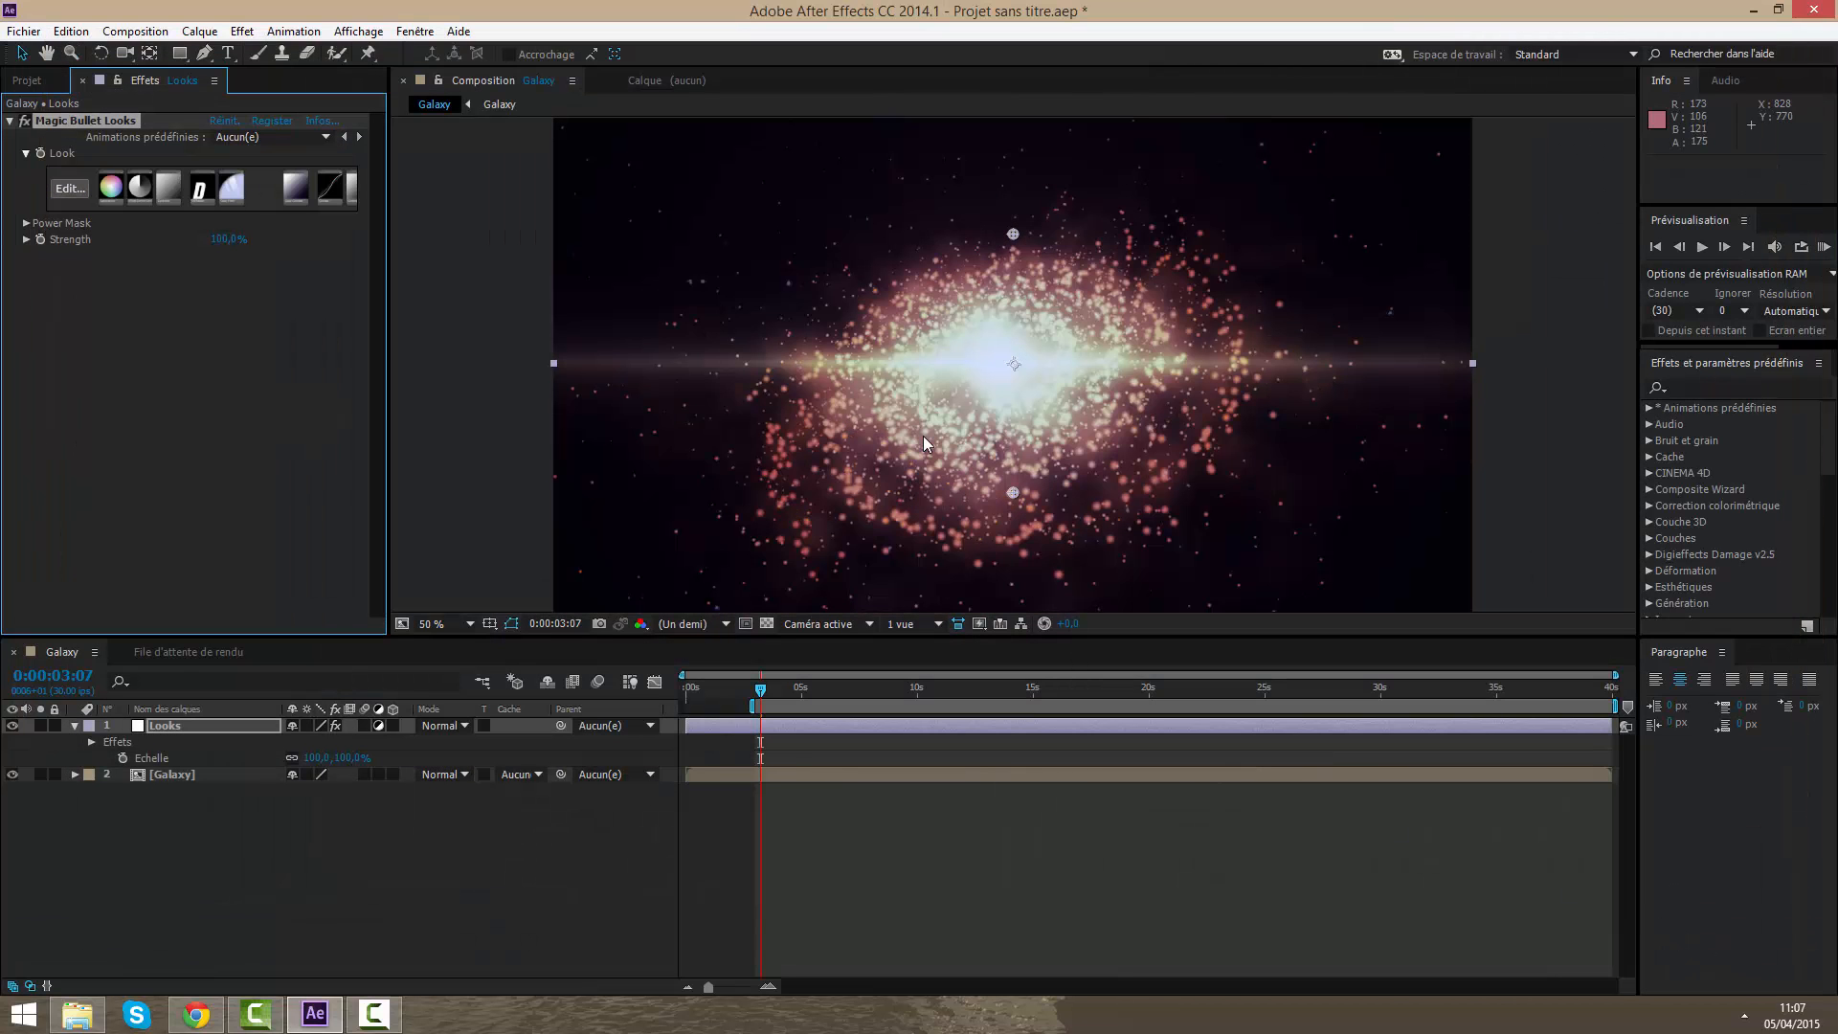
Step: Fit the composition in the viewer to examine the graded galaxy
{"action": "key", "text": "period"}
{"action": "left_click", "coordinate": [444, 625]}
{"action": "left_click", "coordinate": [450, 667]}
{"action": "left_click", "coordinate": [764, 731]}
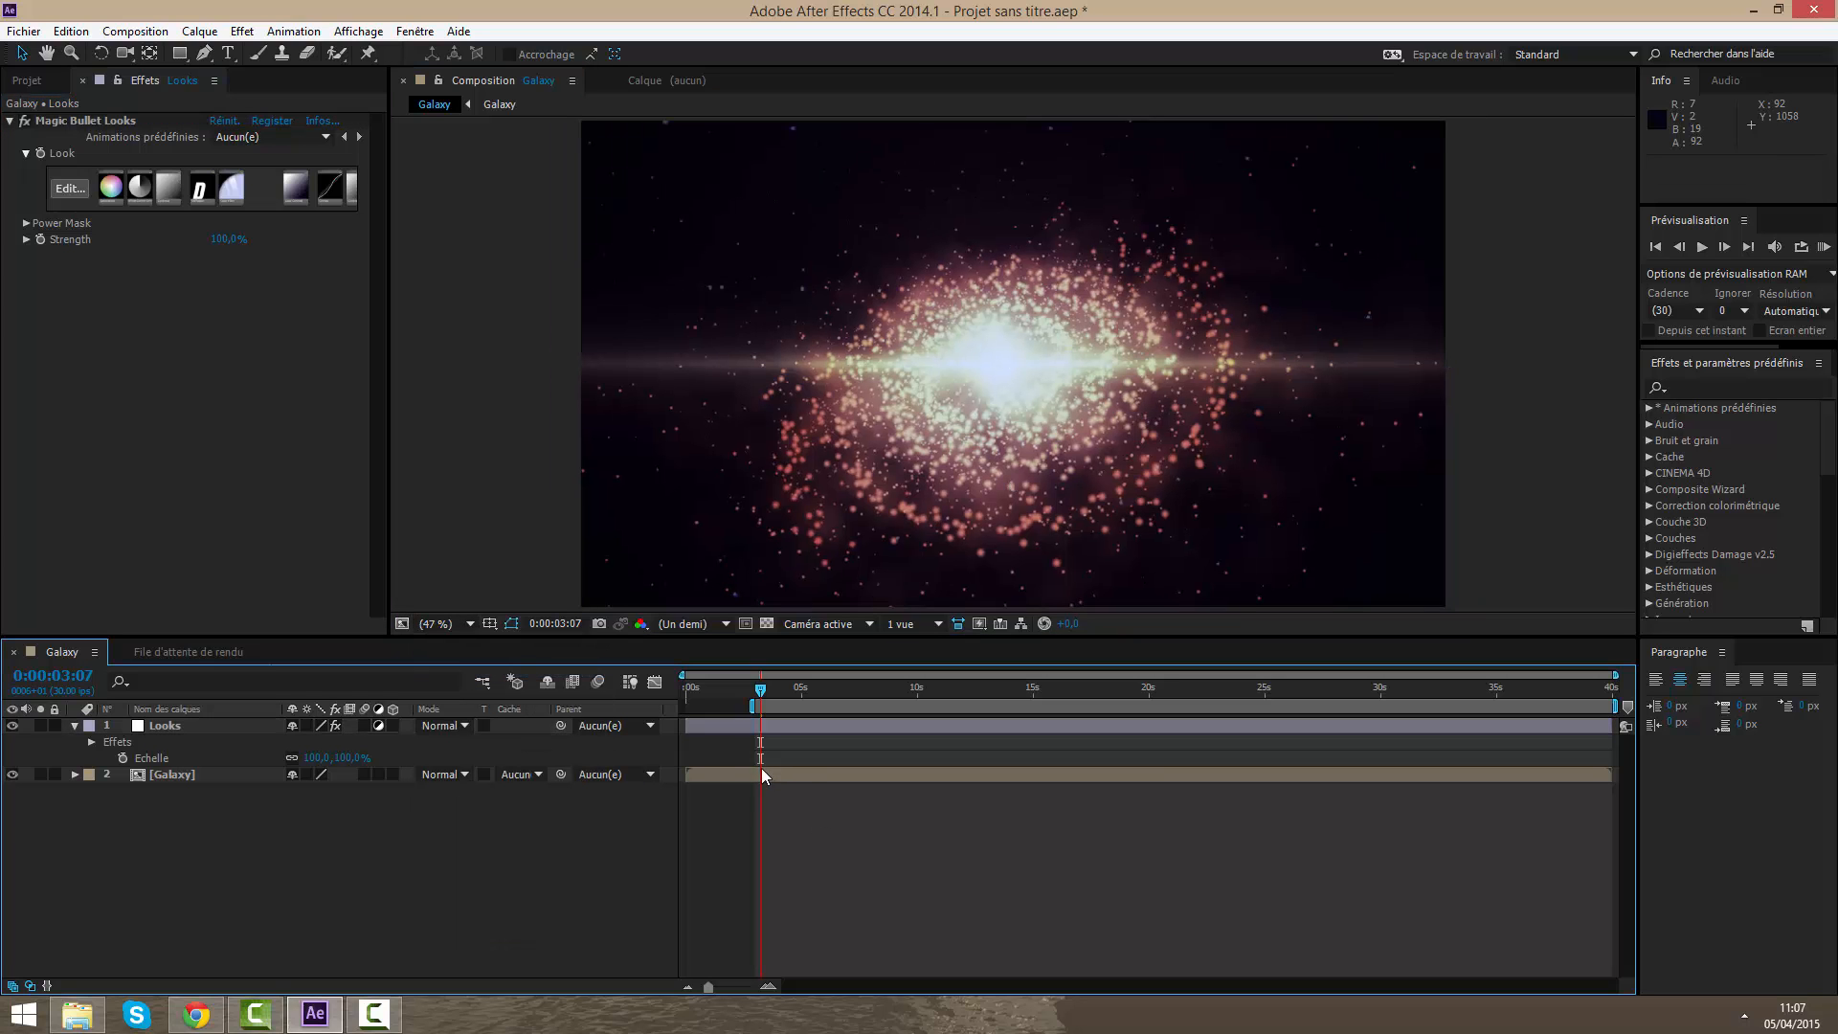
Step: Reopen the Magic Bullet Looks editor and delete all Post and Camera tools from the current look
{"action": "left_click", "coordinate": [71, 187]}
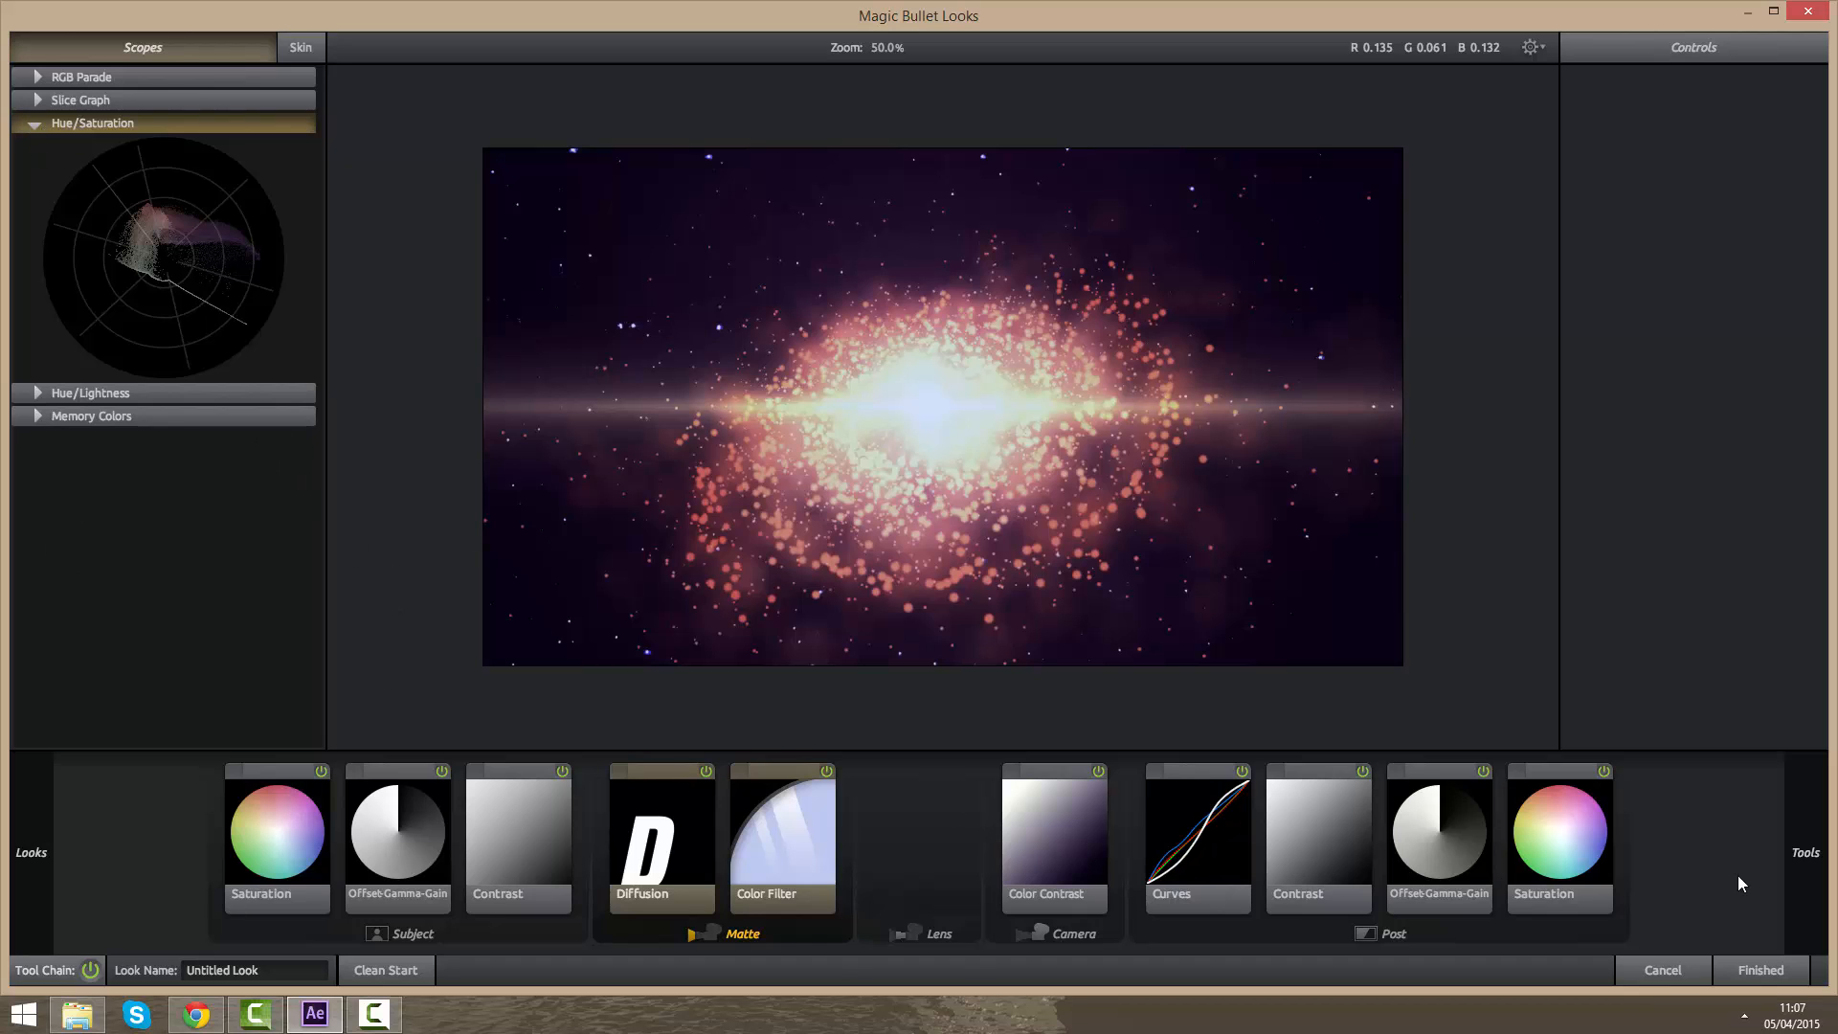
{"action": "left_click", "coordinate": [1424, 872]}
{"action": "key", "text": "Delete"}
{"action": "key", "text": "Delete"}
{"action": "key", "text": "Delete"}
{"action": "key", "text": "Delete"}
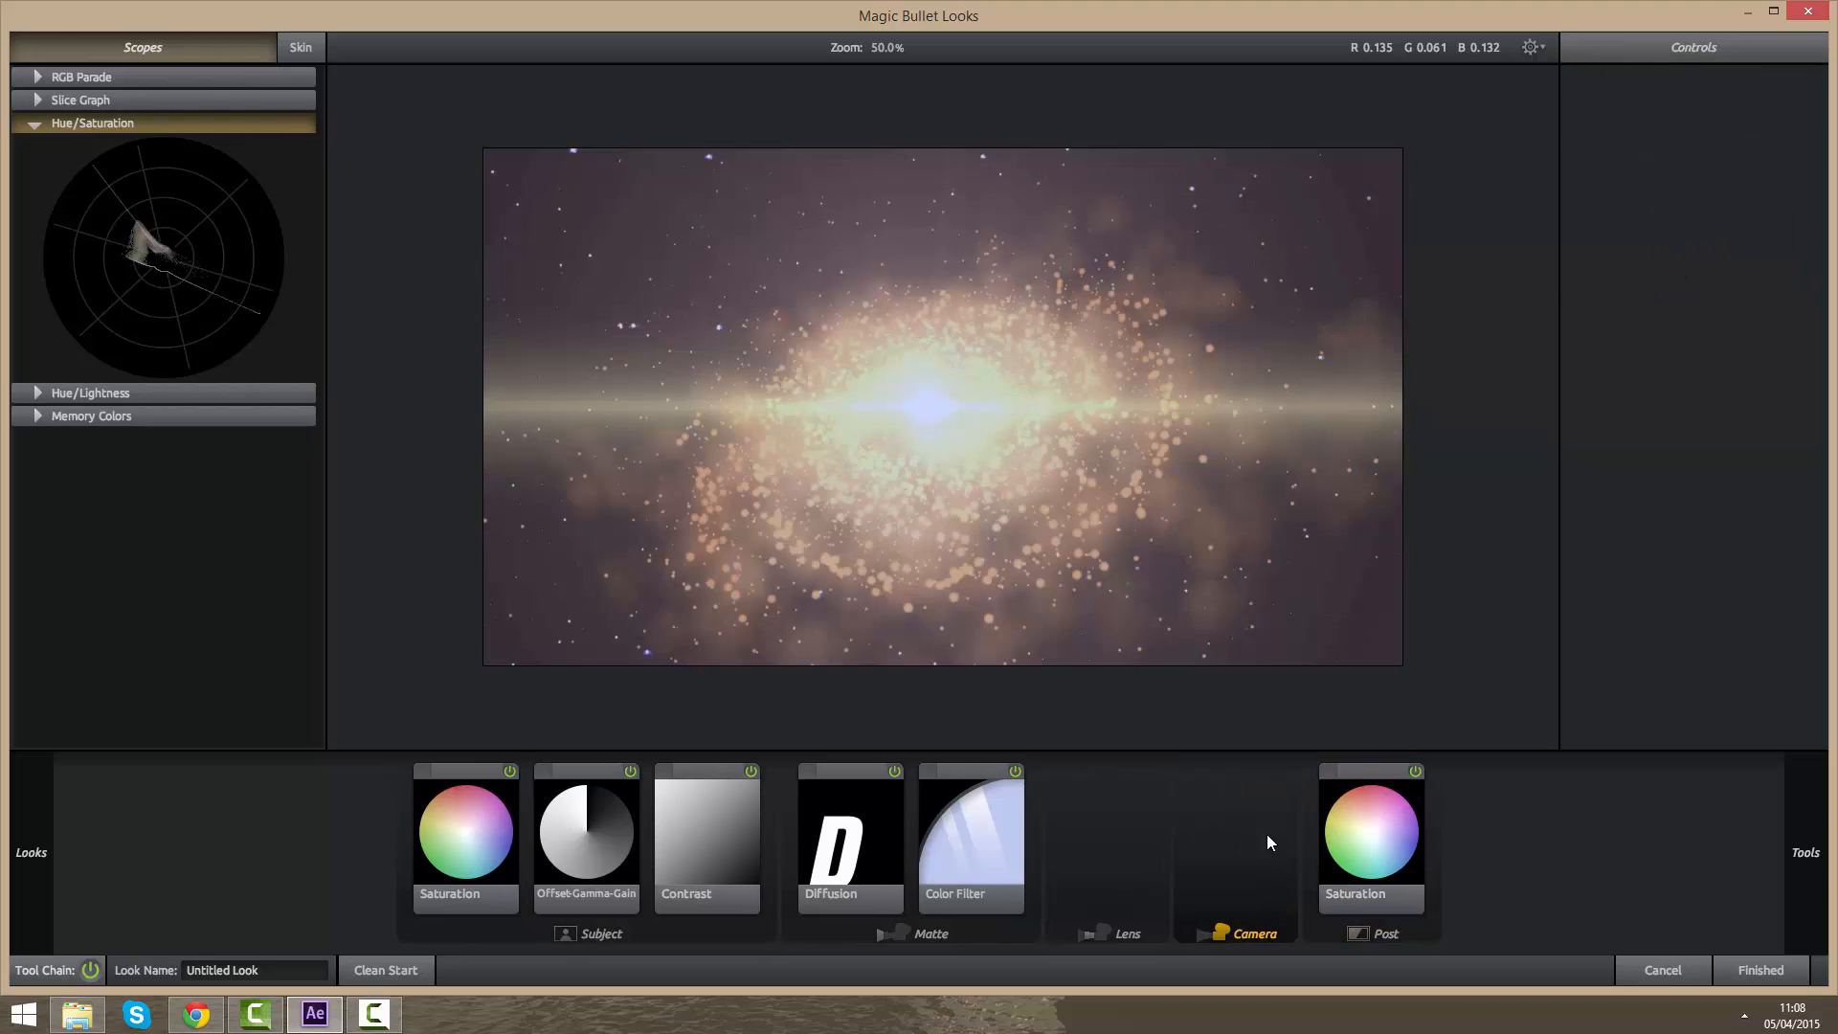
{"action": "key", "text": "Delete"}
Step: Delete the remaining Matte and Subject tools, including Diffusion, Saturation, Contrast and Color Filter, to clear the look
{"action": "left_click", "coordinate": [804, 841]}
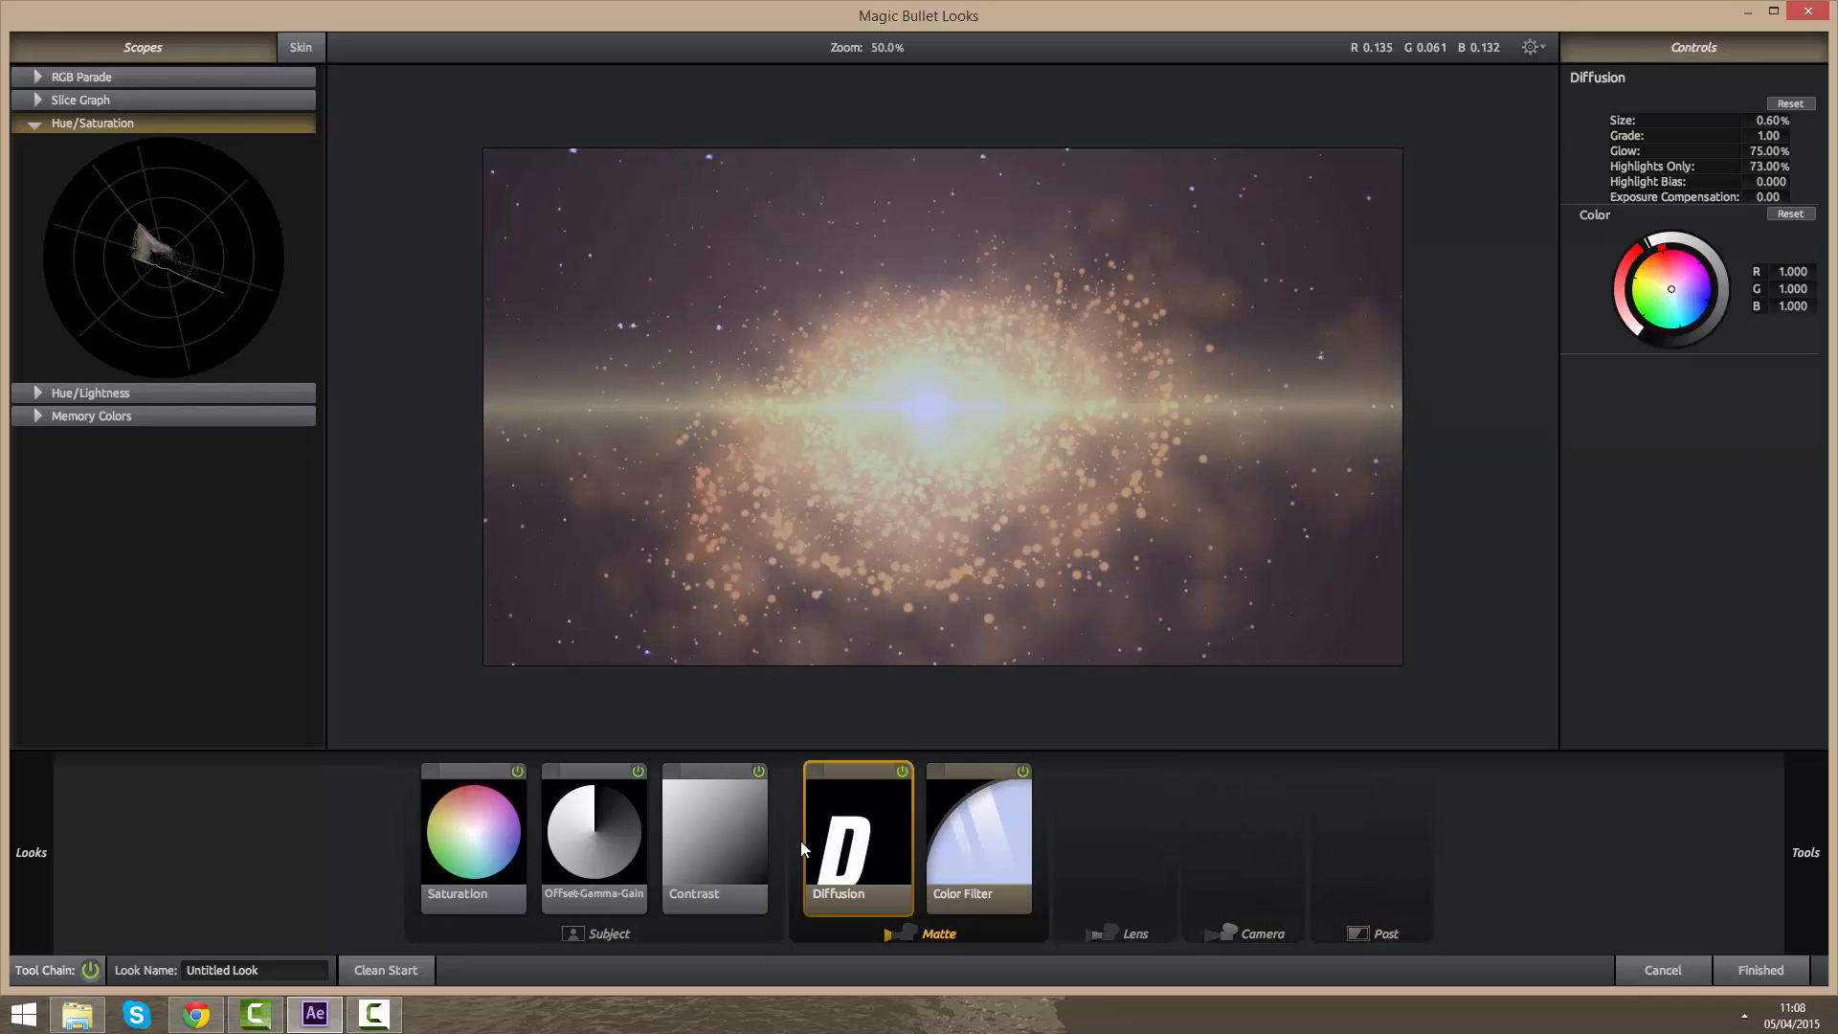
{"action": "key", "text": "Delete"}
{"action": "left_click", "coordinate": [629, 829]}
{"action": "key", "text": "Delete"}
{"action": "left_click", "coordinate": [560, 829]}
{"action": "key", "text": "Delete"}
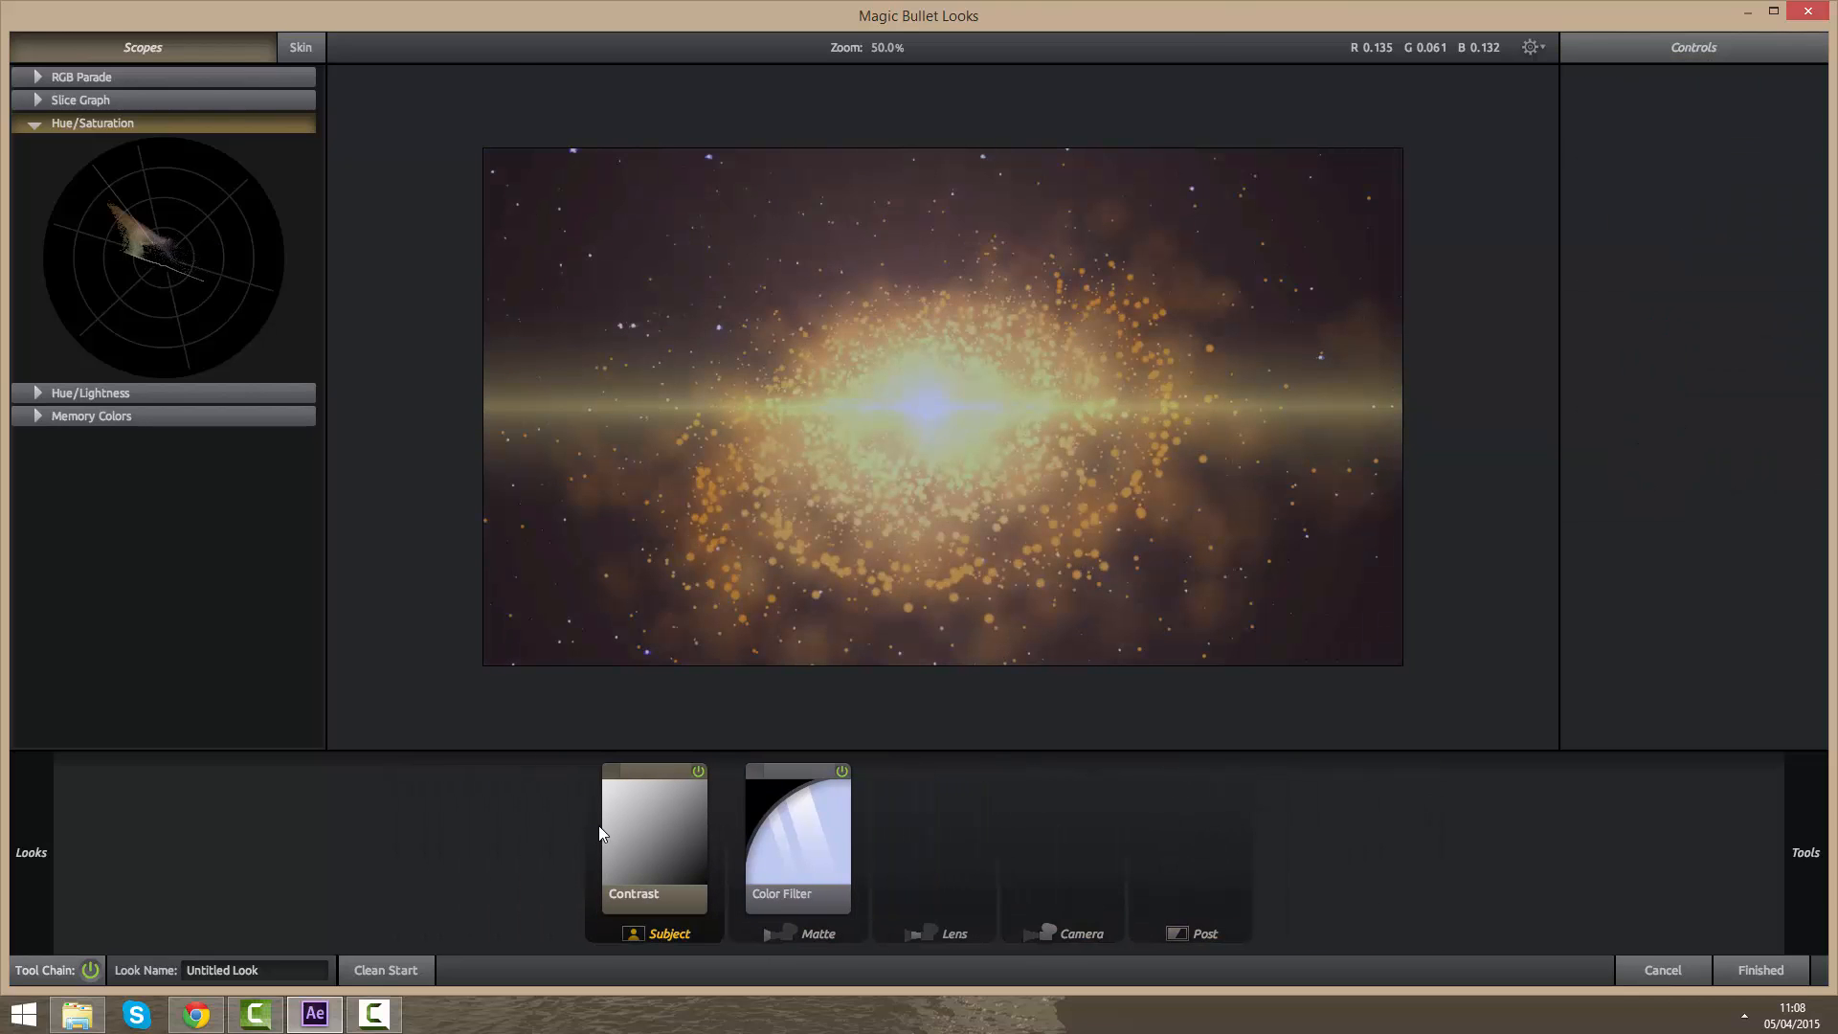
{"action": "left_click", "coordinate": [632, 825]}
{"action": "key", "text": "Delete"}
{"action": "left_click", "coordinate": [766, 833]}
{"action": "key", "text": "Delete"}
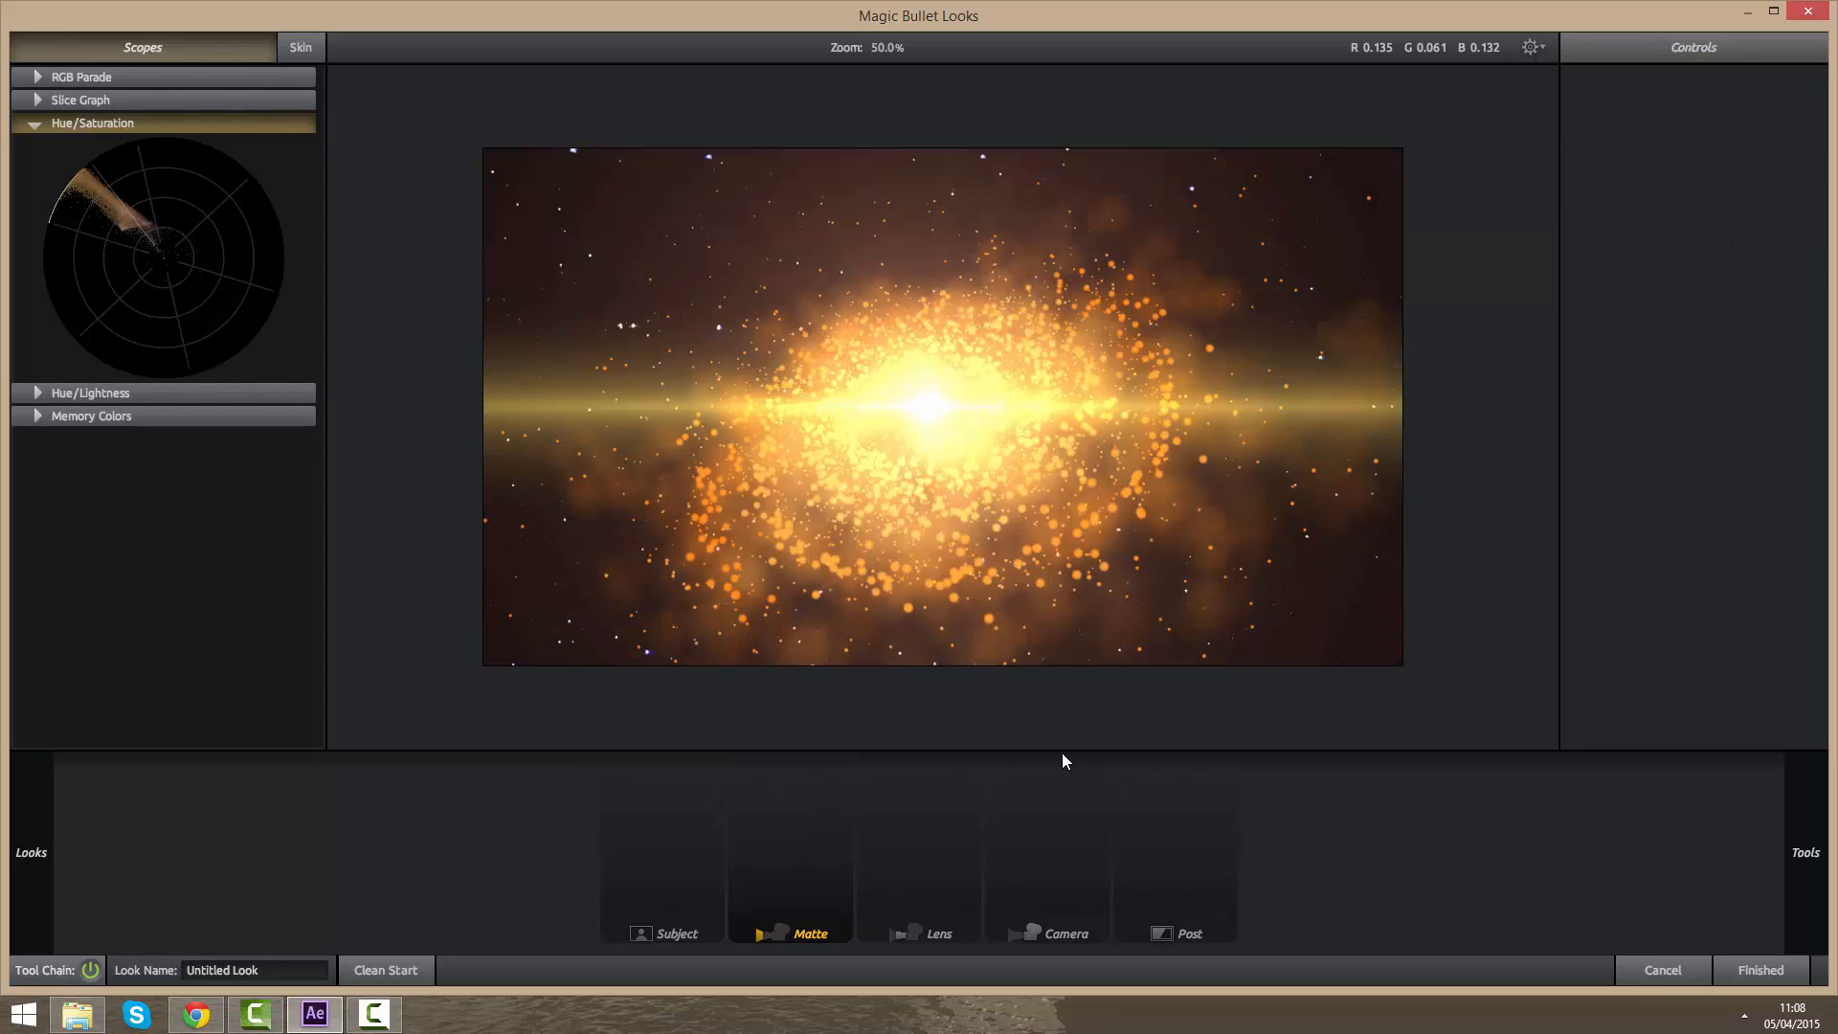
Step: Add an S Curve tool to the Post stage and adjust it to contrast 0.642, midpoint 0.298 and brightness 0.348
{"action": "mouse_move", "coordinate": [1804, 862]}
{"action": "left_click", "coordinate": [1768, 739]}
{"action": "scroll", "coordinate": [1507, 617], "scroll_direction": "down", "scroll_amount": 3}
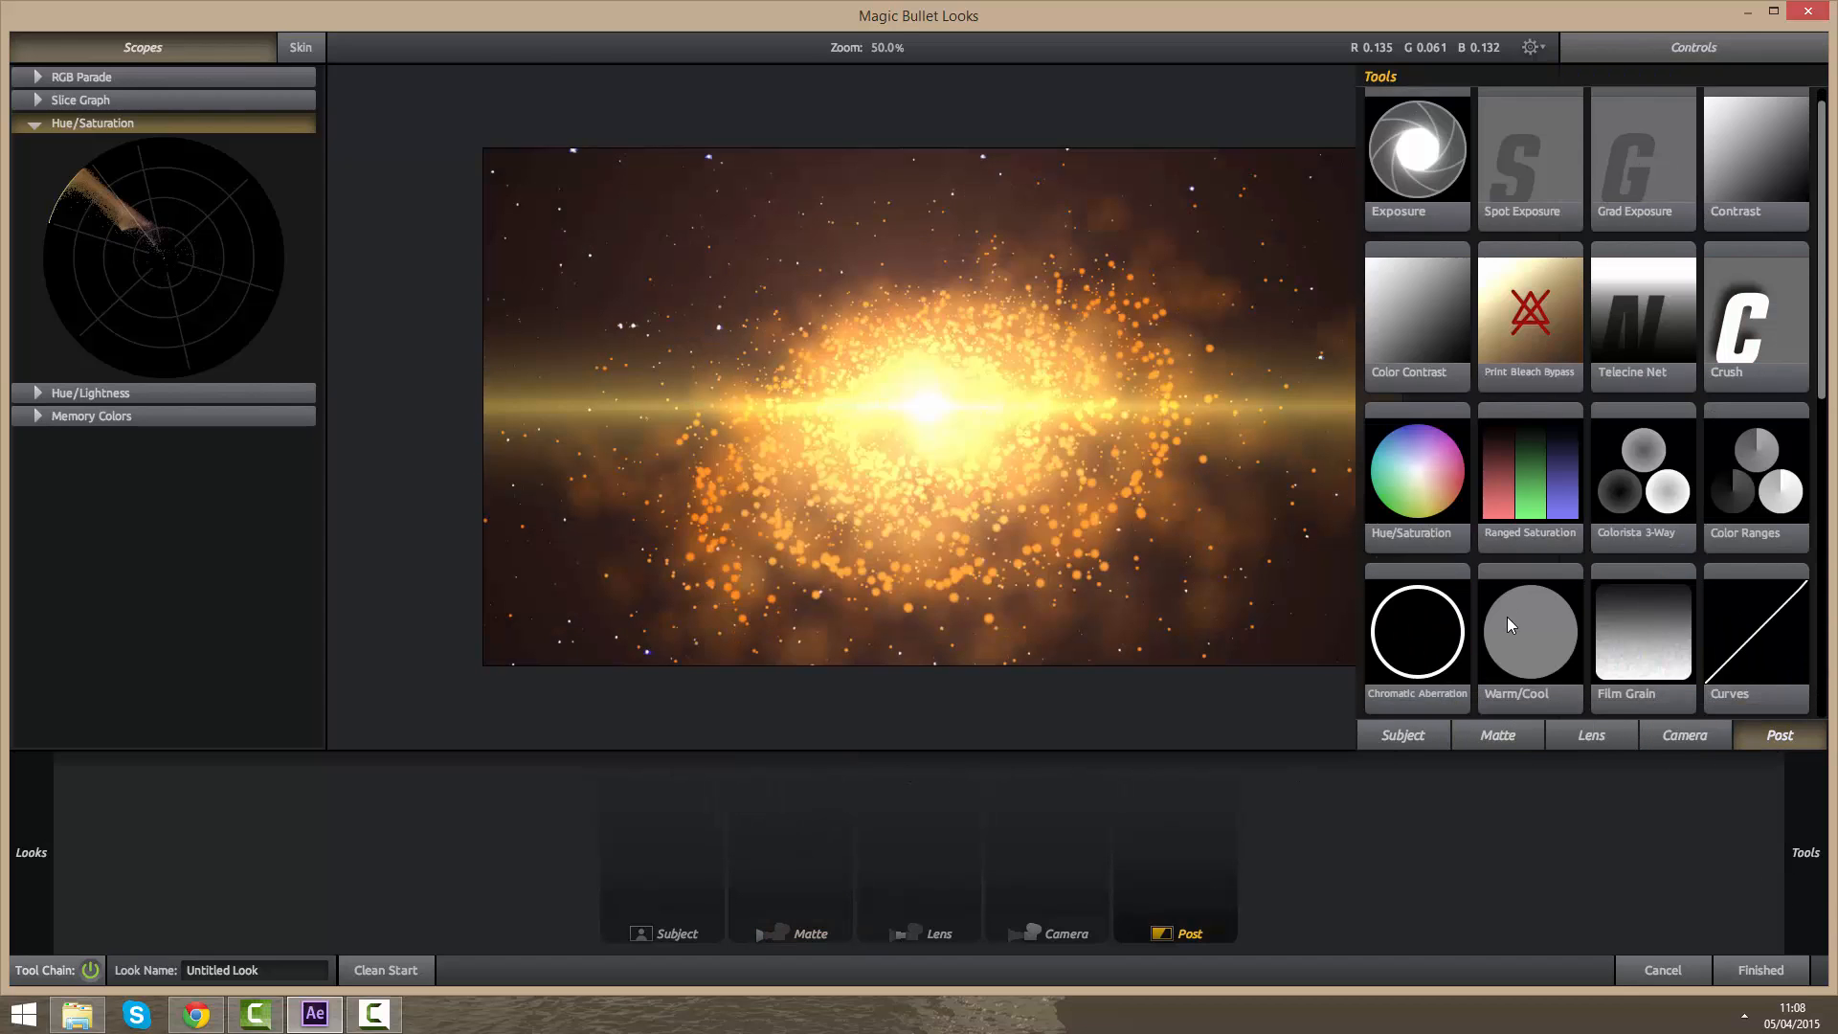
{"action": "double_click", "coordinate": [1422, 569]}
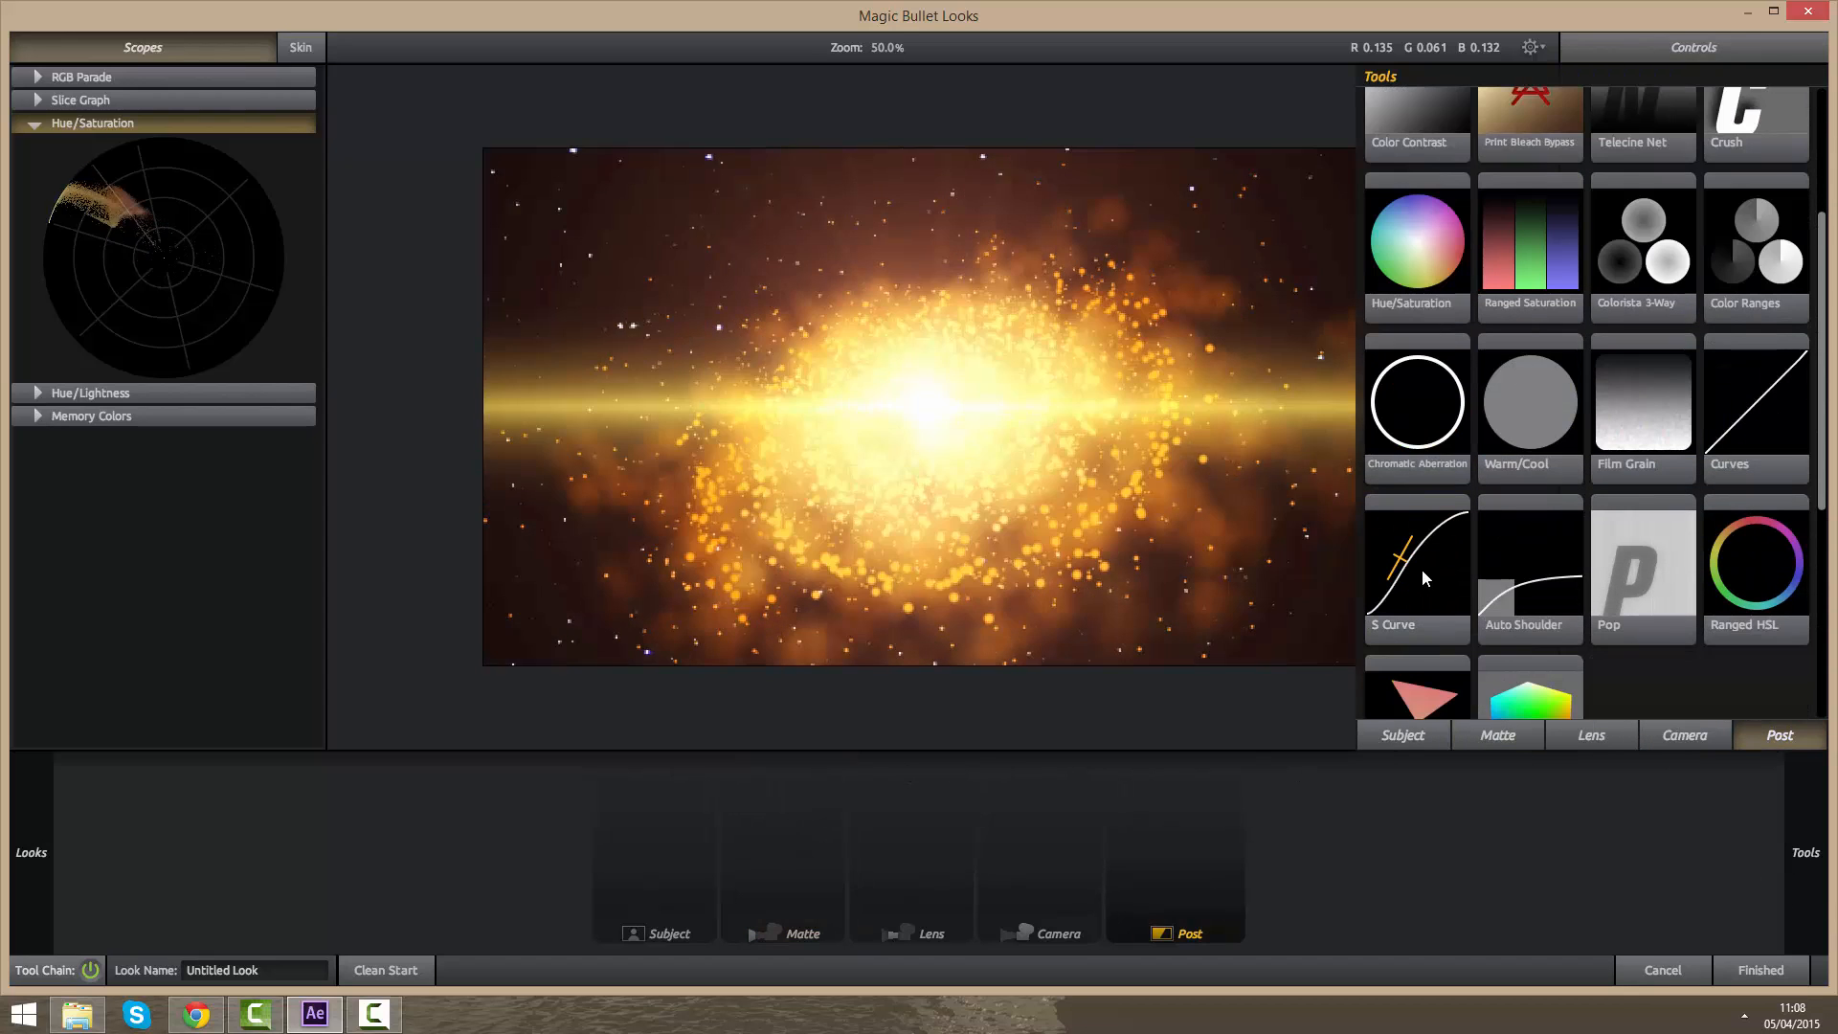
{"action": "left_click_drag", "start_coordinate": [1641, 232], "coordinate": [1616, 283]}
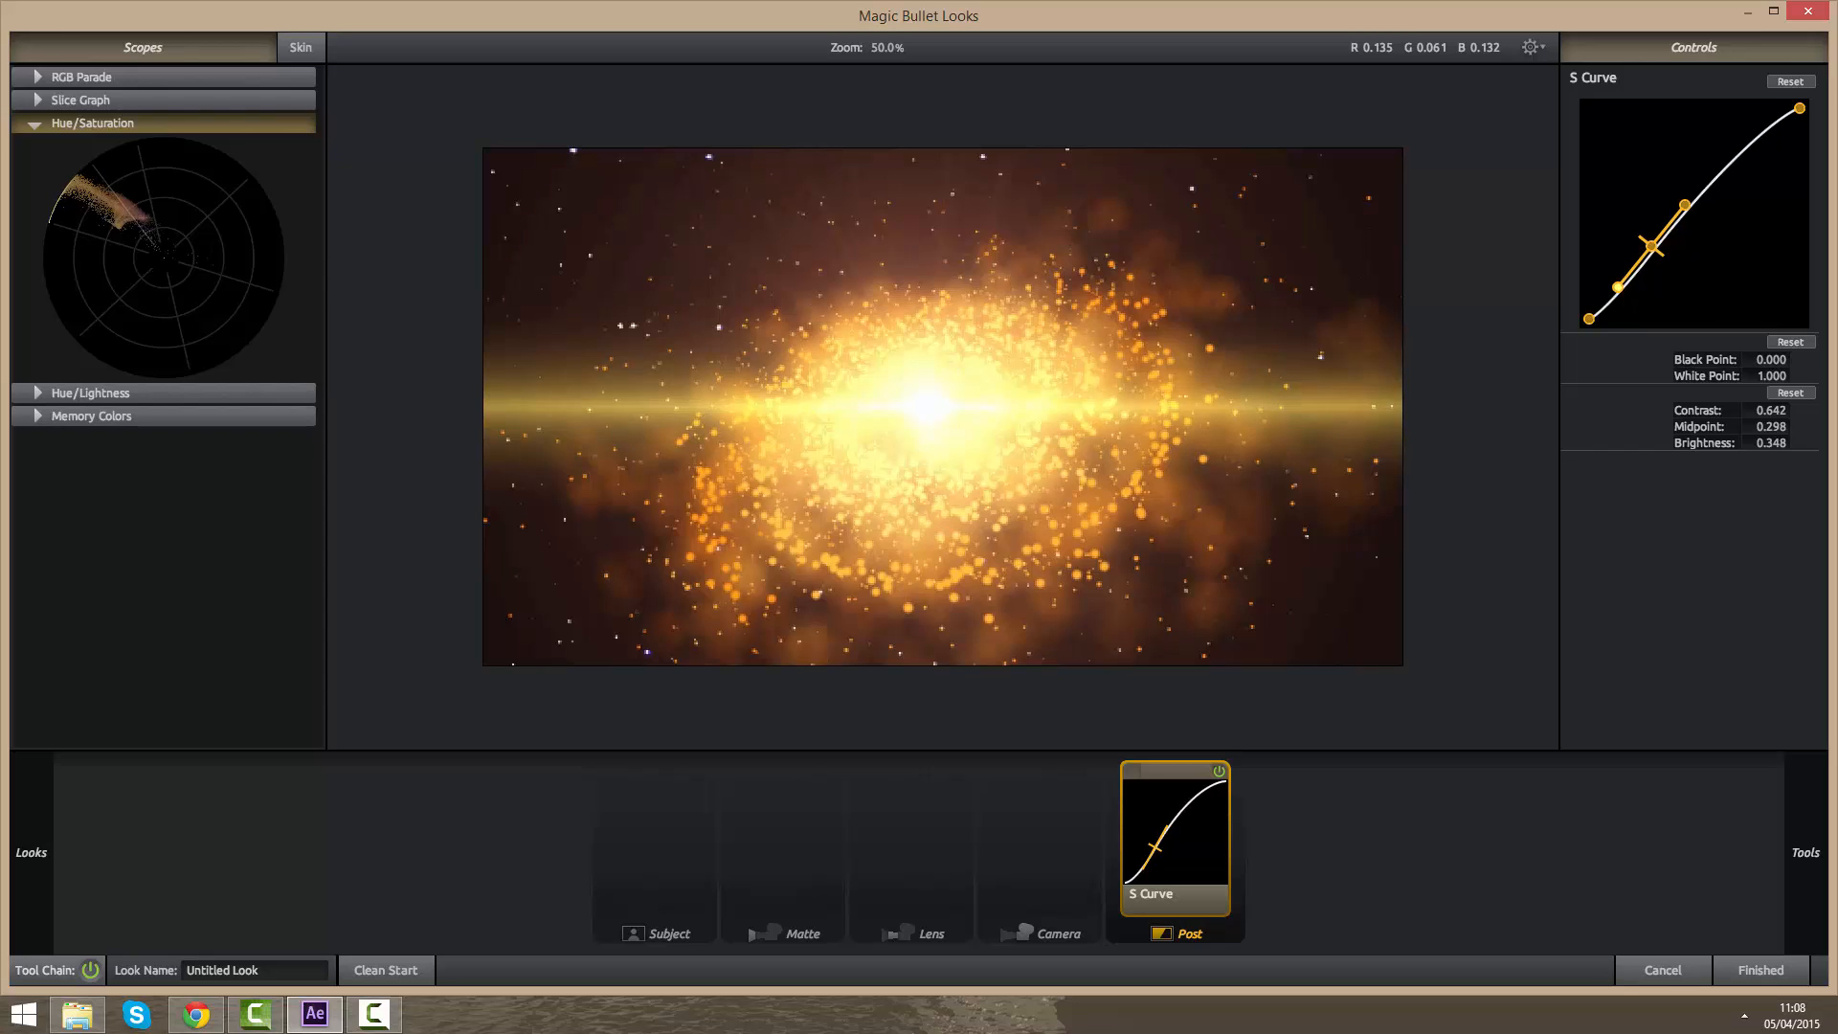
Step: Add a Swing-Tilt tool to the Lens stage and set its blur size to 0.39%
{"action": "mouse_move", "coordinate": [1805, 855]}
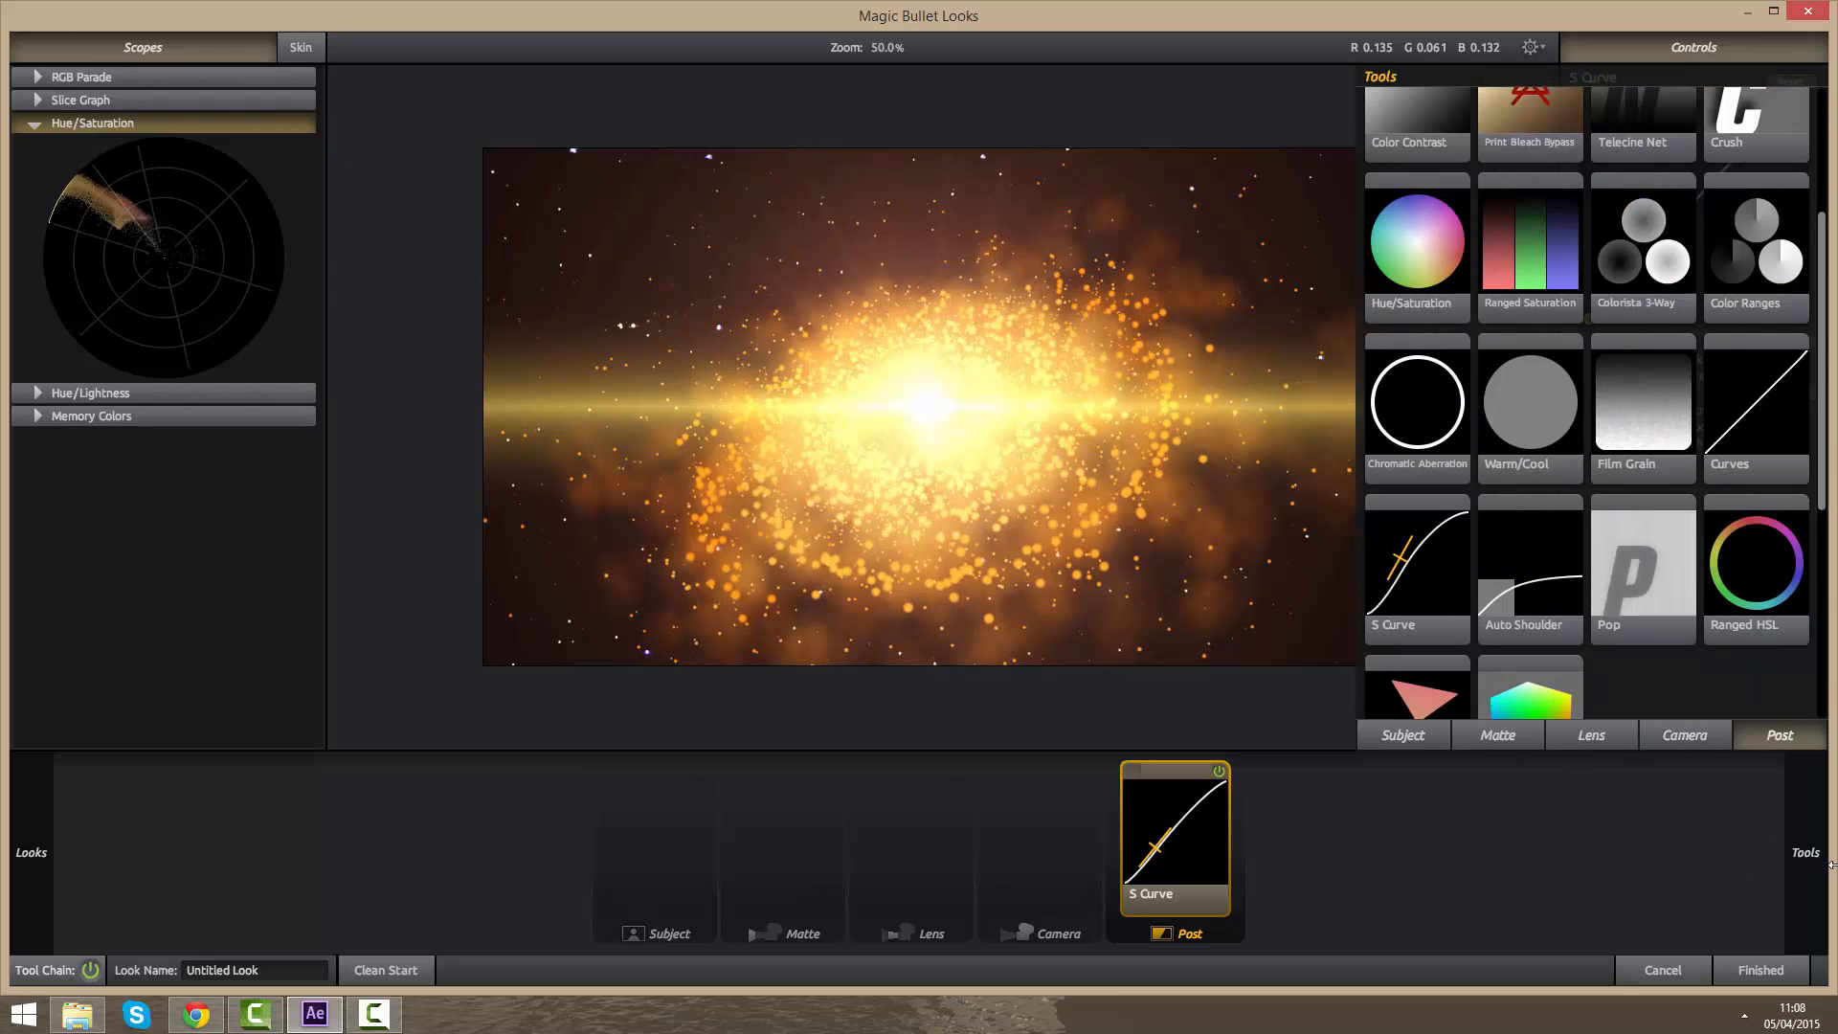
{"action": "left_click", "coordinate": [1501, 738]}
{"action": "left_click", "coordinate": [1593, 738]}
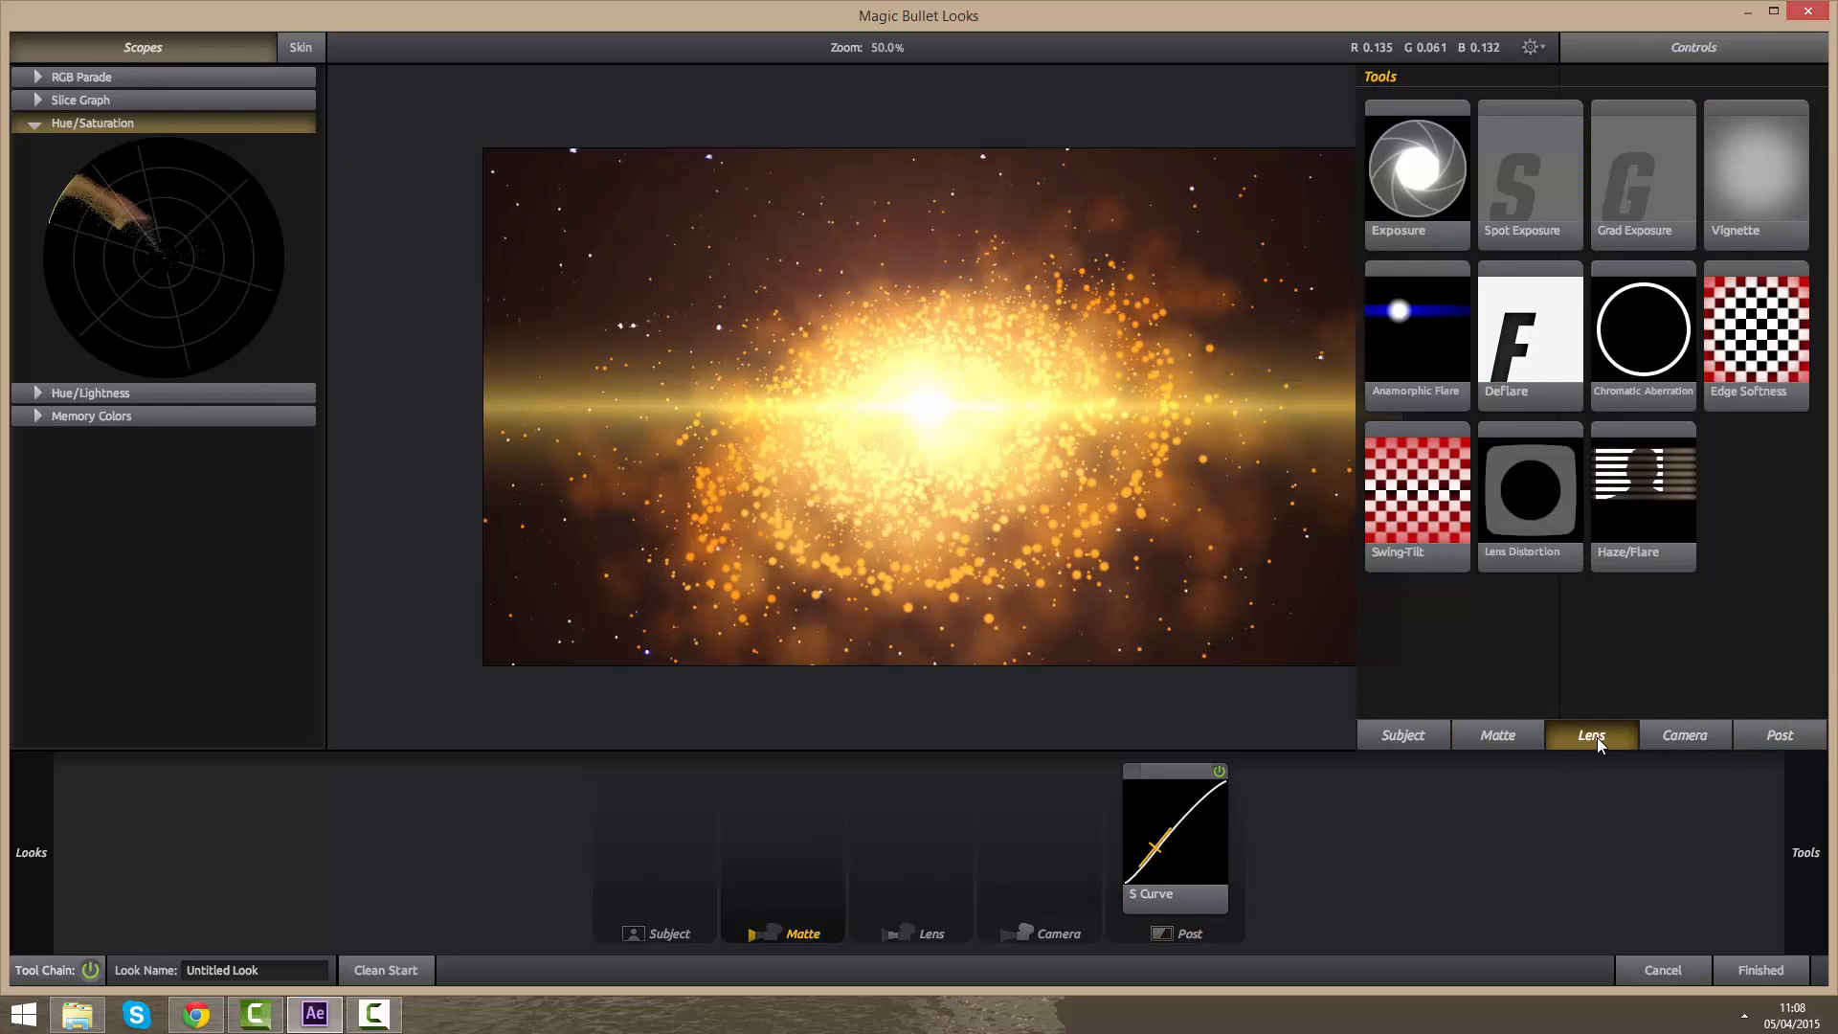
{"action": "double_click", "coordinate": [1401, 503]}
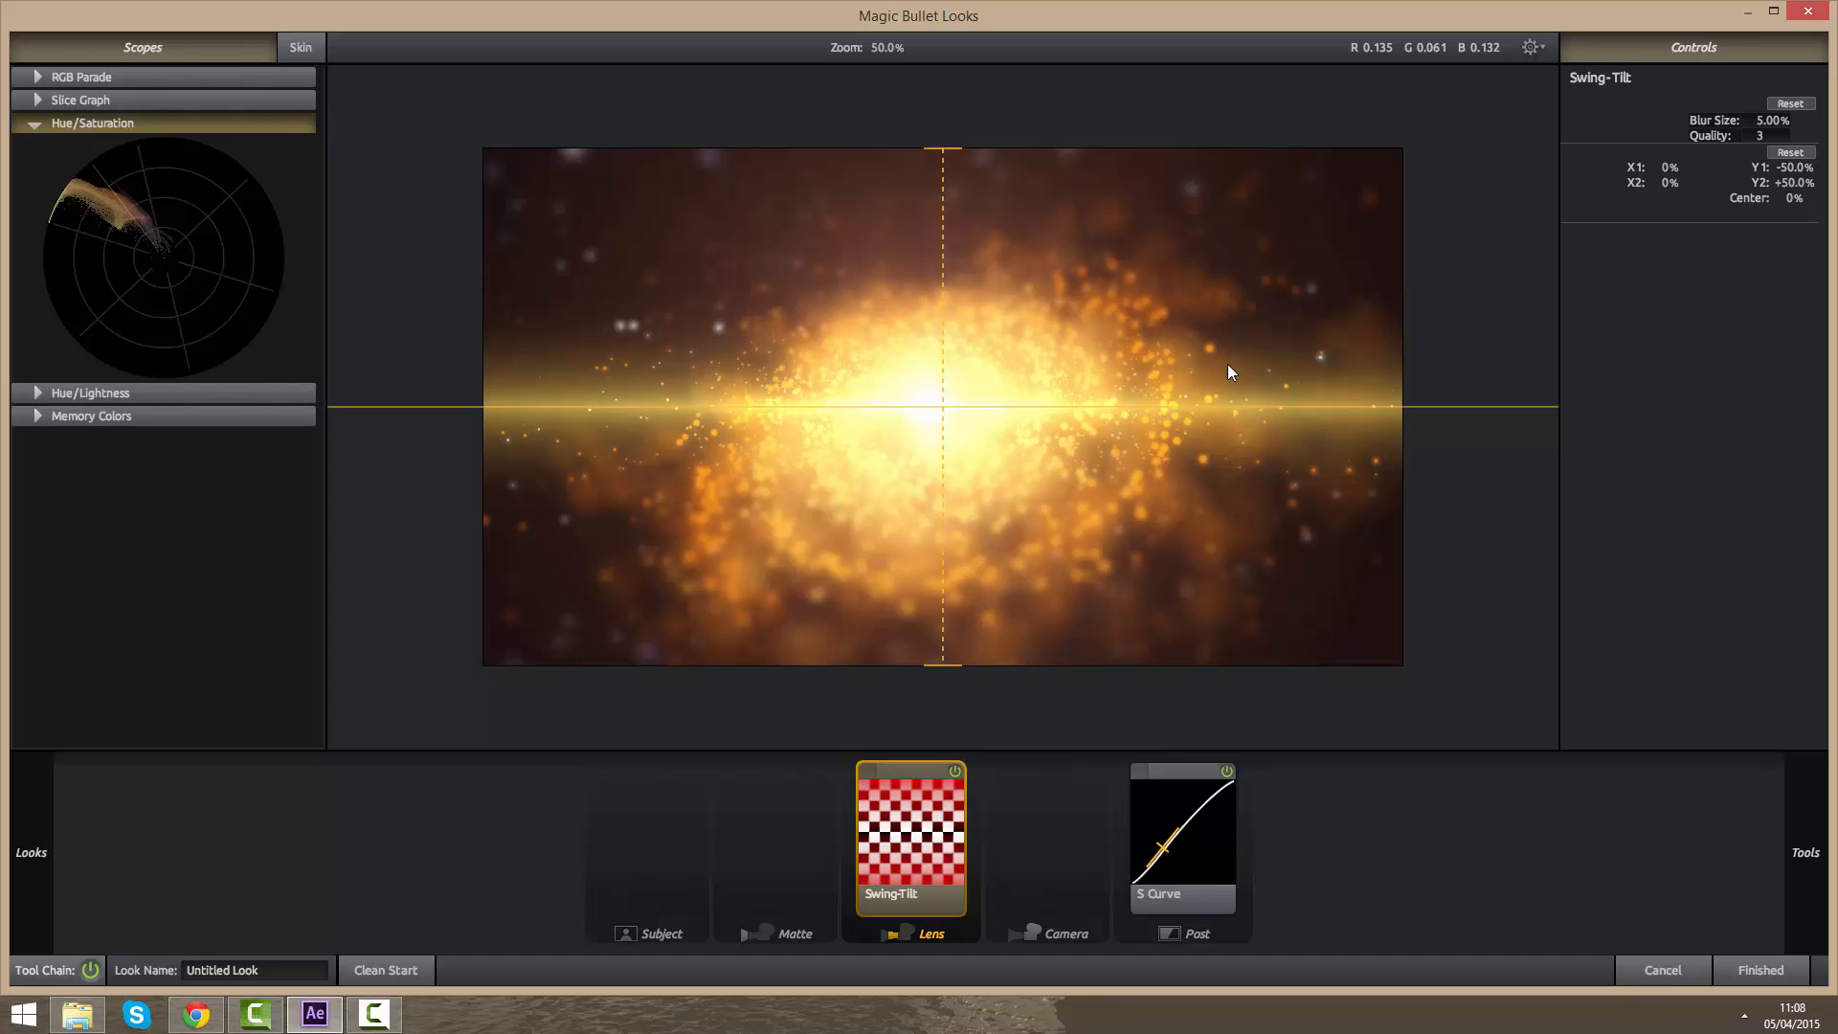
{"action": "mouse_move", "coordinate": [1771, 118]}
{"action": "left_mouse_down"}
{"action": "mouse_move", "coordinate": [1814, 118]}
{"action": "mouse_move", "coordinate": [1738, 119]}
{"action": "left_mouse_up"}
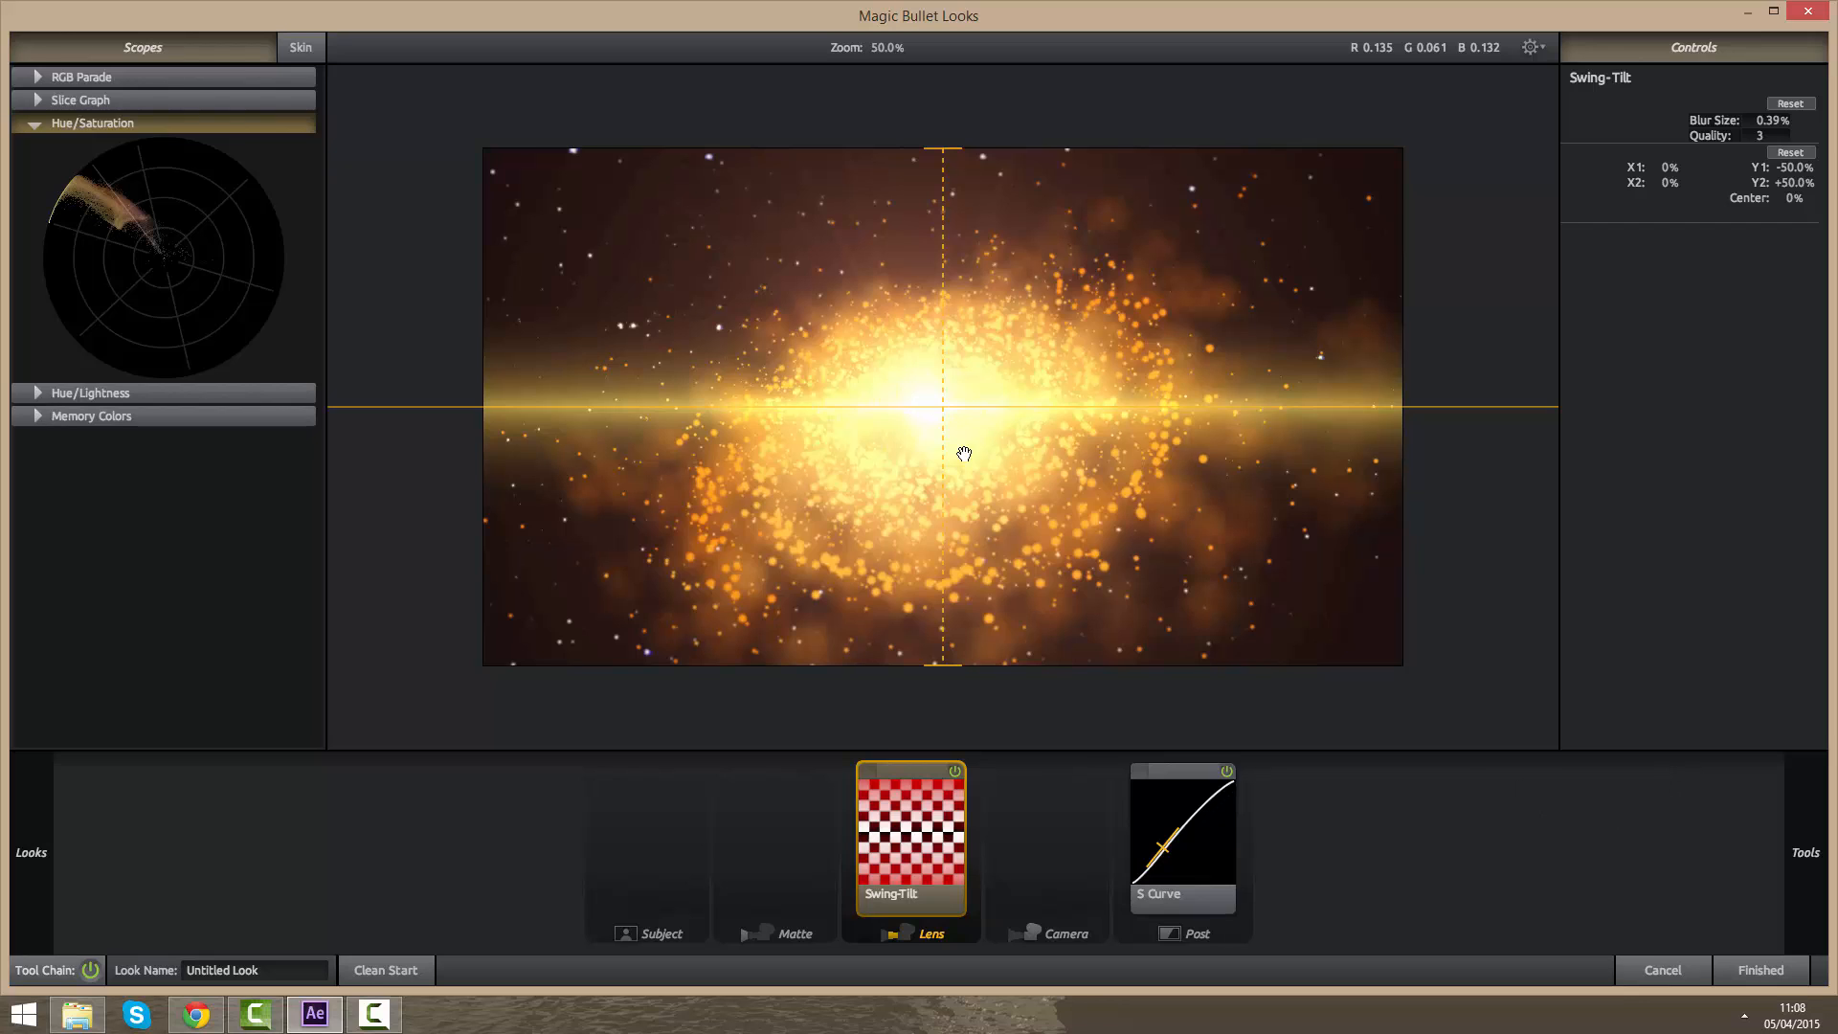
Step: Add a Vignette tool to the Lens stage with its default settings and check its extent around the image
{"action": "mouse_move", "coordinate": [1805, 811]}
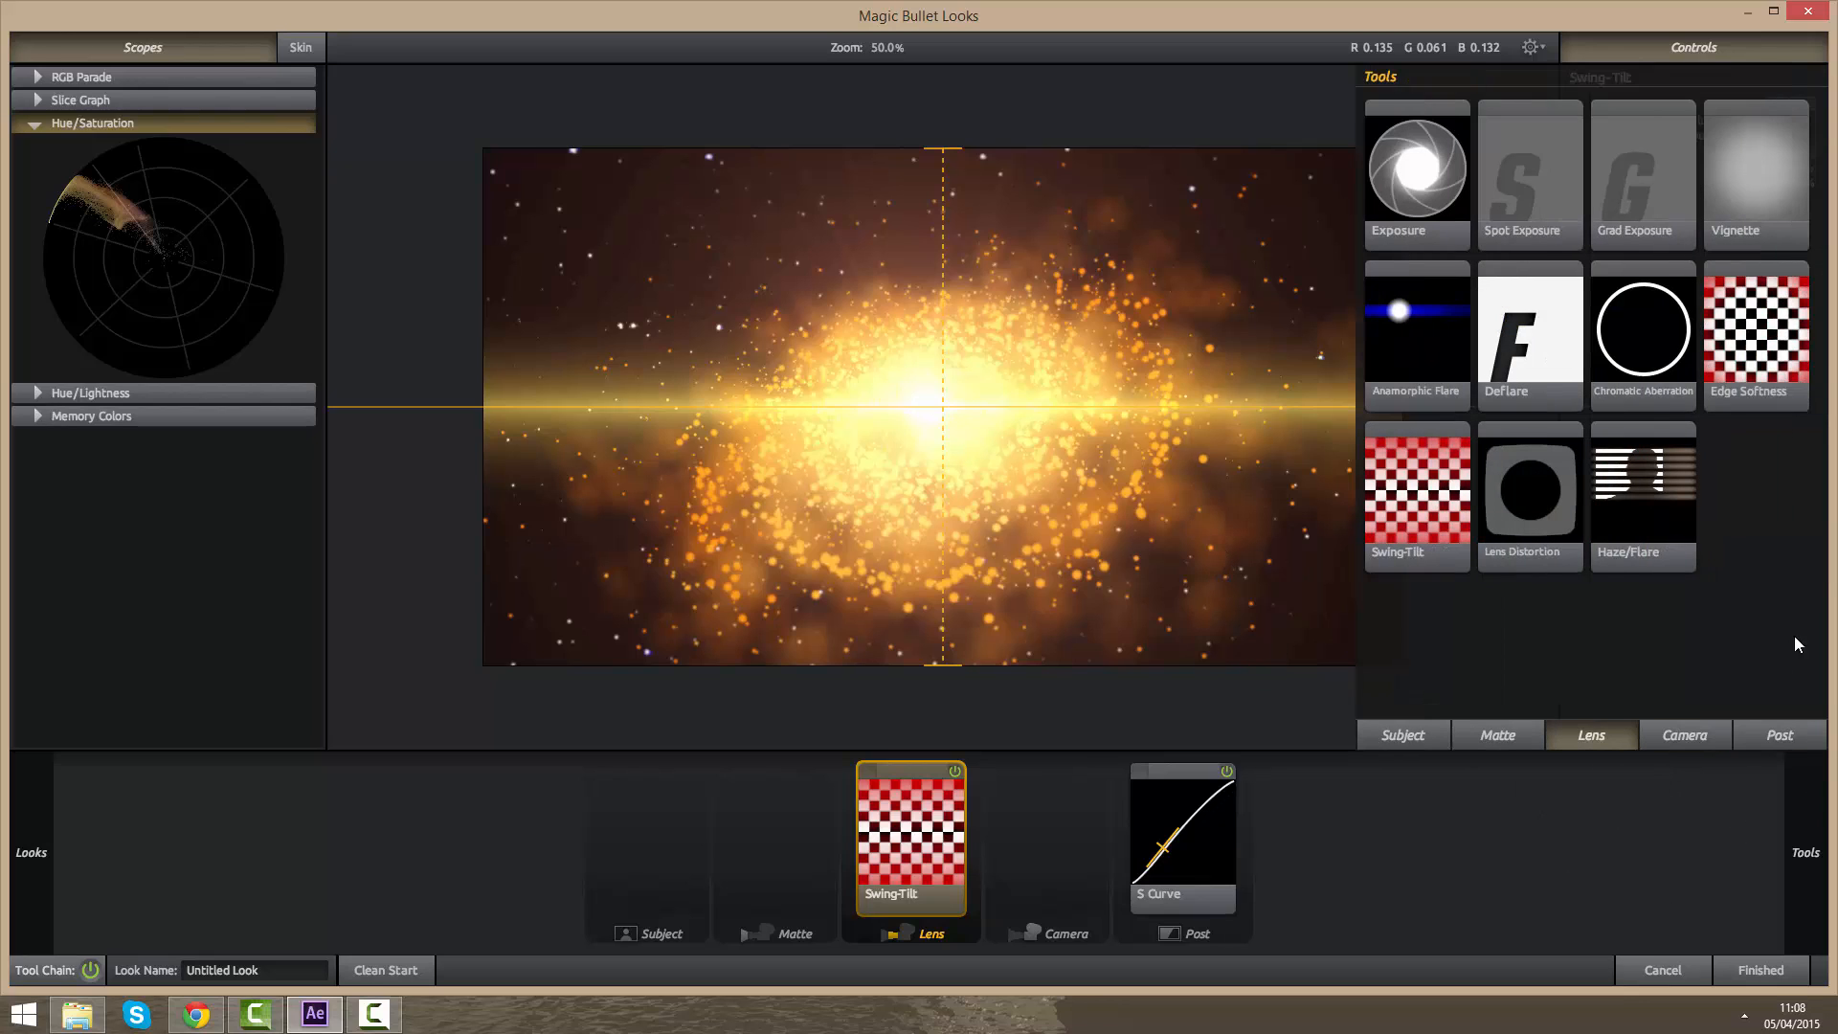
{"action": "double_click", "coordinate": [1733, 242]}
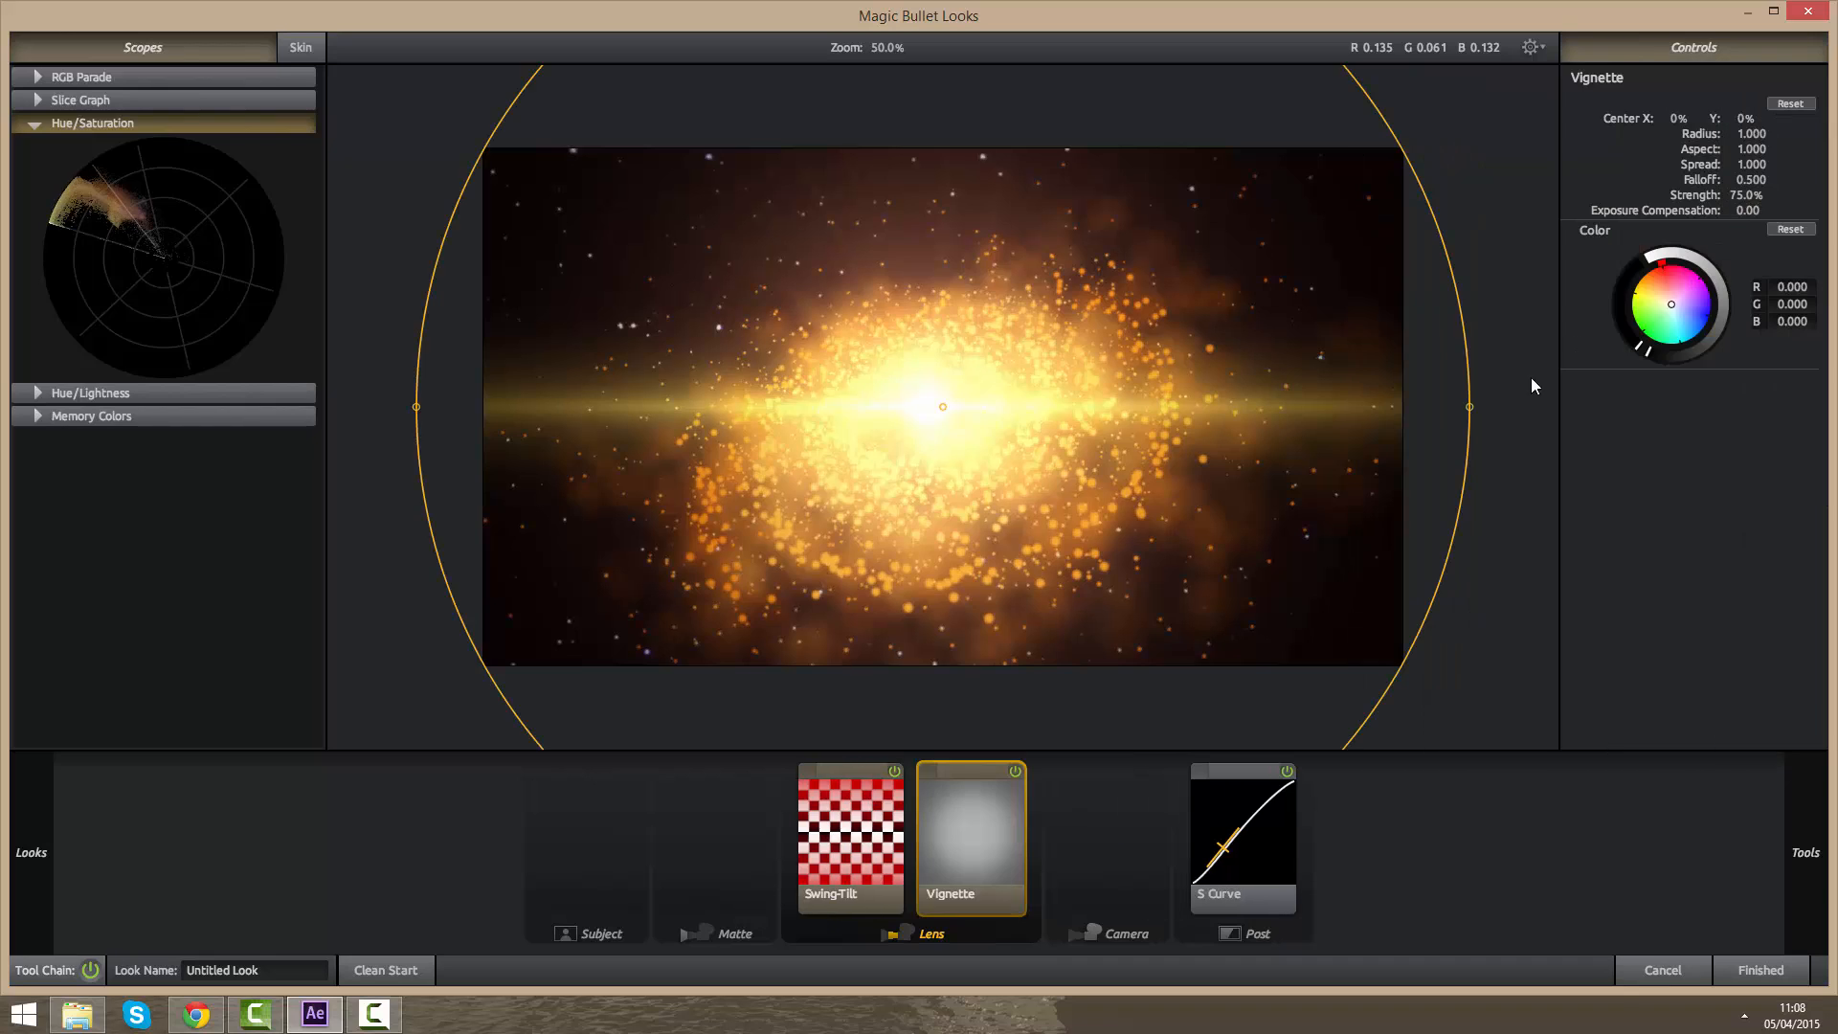
{"action": "mouse_move", "coordinate": [1806, 824]}
{"action": "scroll", "coordinate": [1204, 343], "scroll_direction": "down", "scroll_amount": 3}
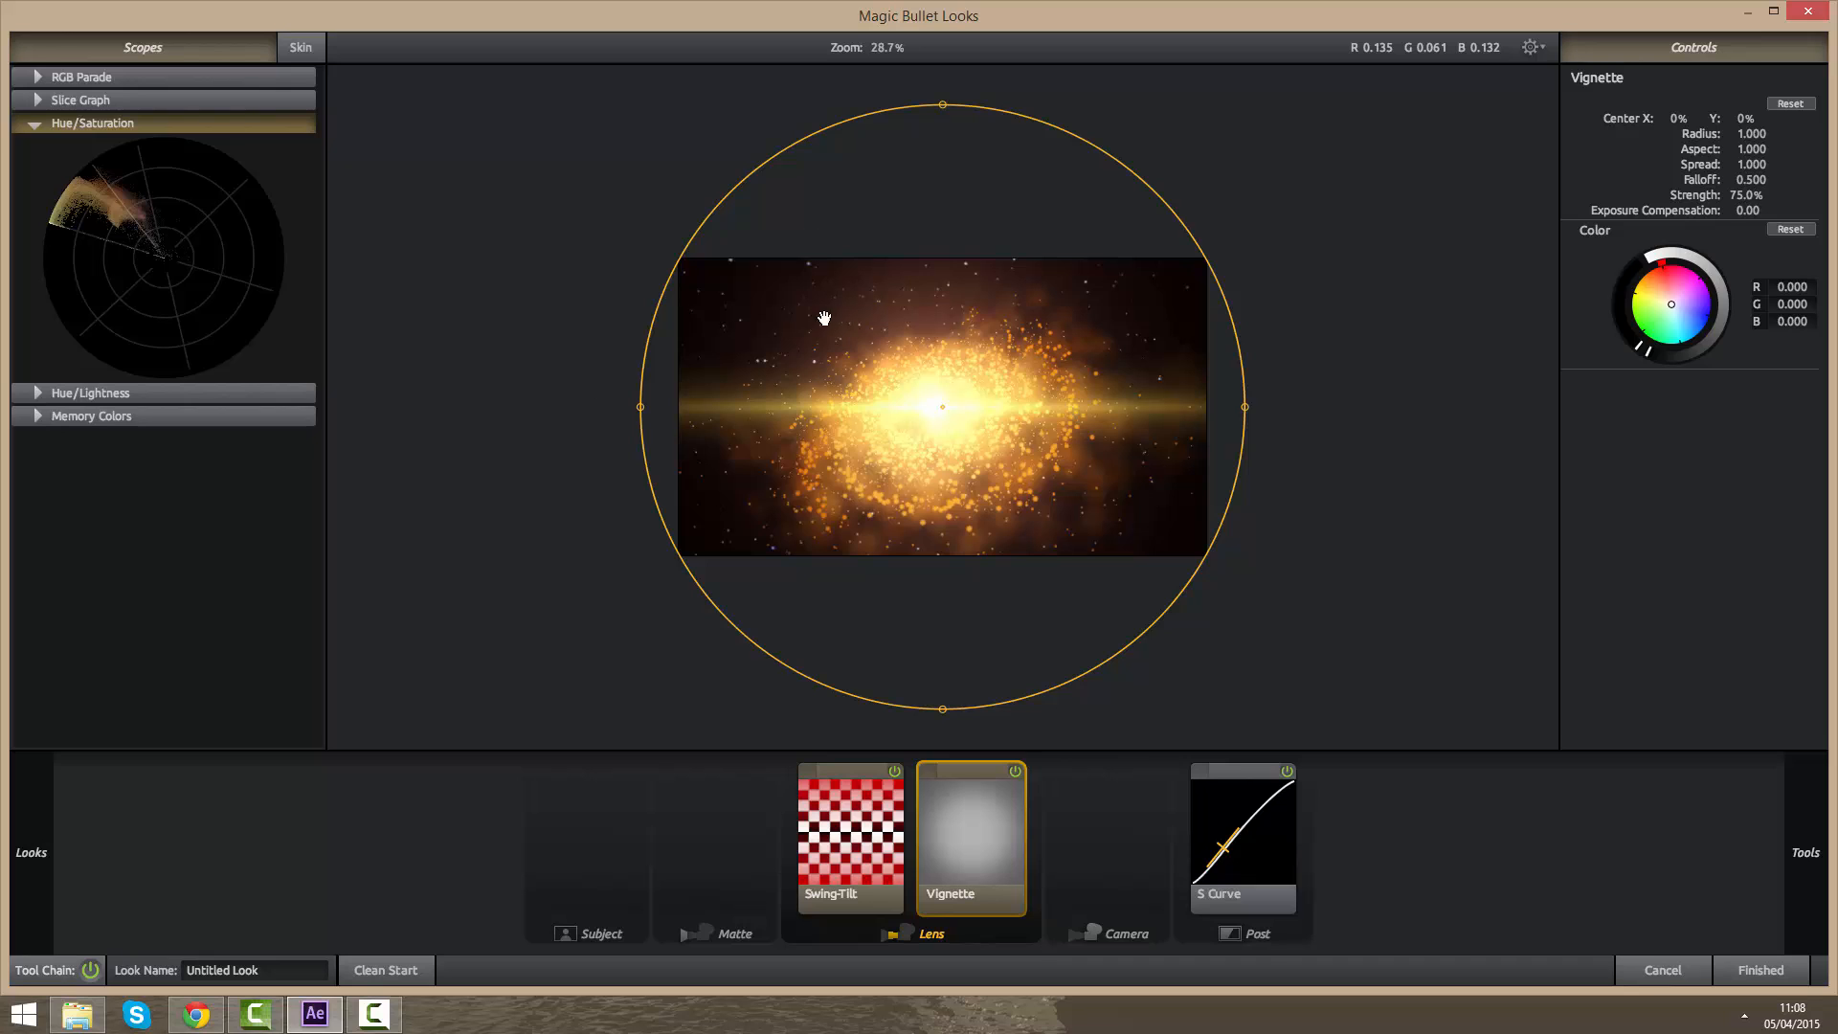
{"action": "scroll", "coordinate": [893, 409], "scroll_direction": "up", "scroll_amount": 3}
{"action": "scroll", "coordinate": [893, 408], "scroll_direction": "down", "scroll_amount": 3}
Step: Apply the finished look, compare the galaxy with and without the Looks layer, and collapse that layer's properties
{"action": "left_click", "coordinate": [1782, 971]}
{"action": "left_click", "coordinate": [1293, 886]}
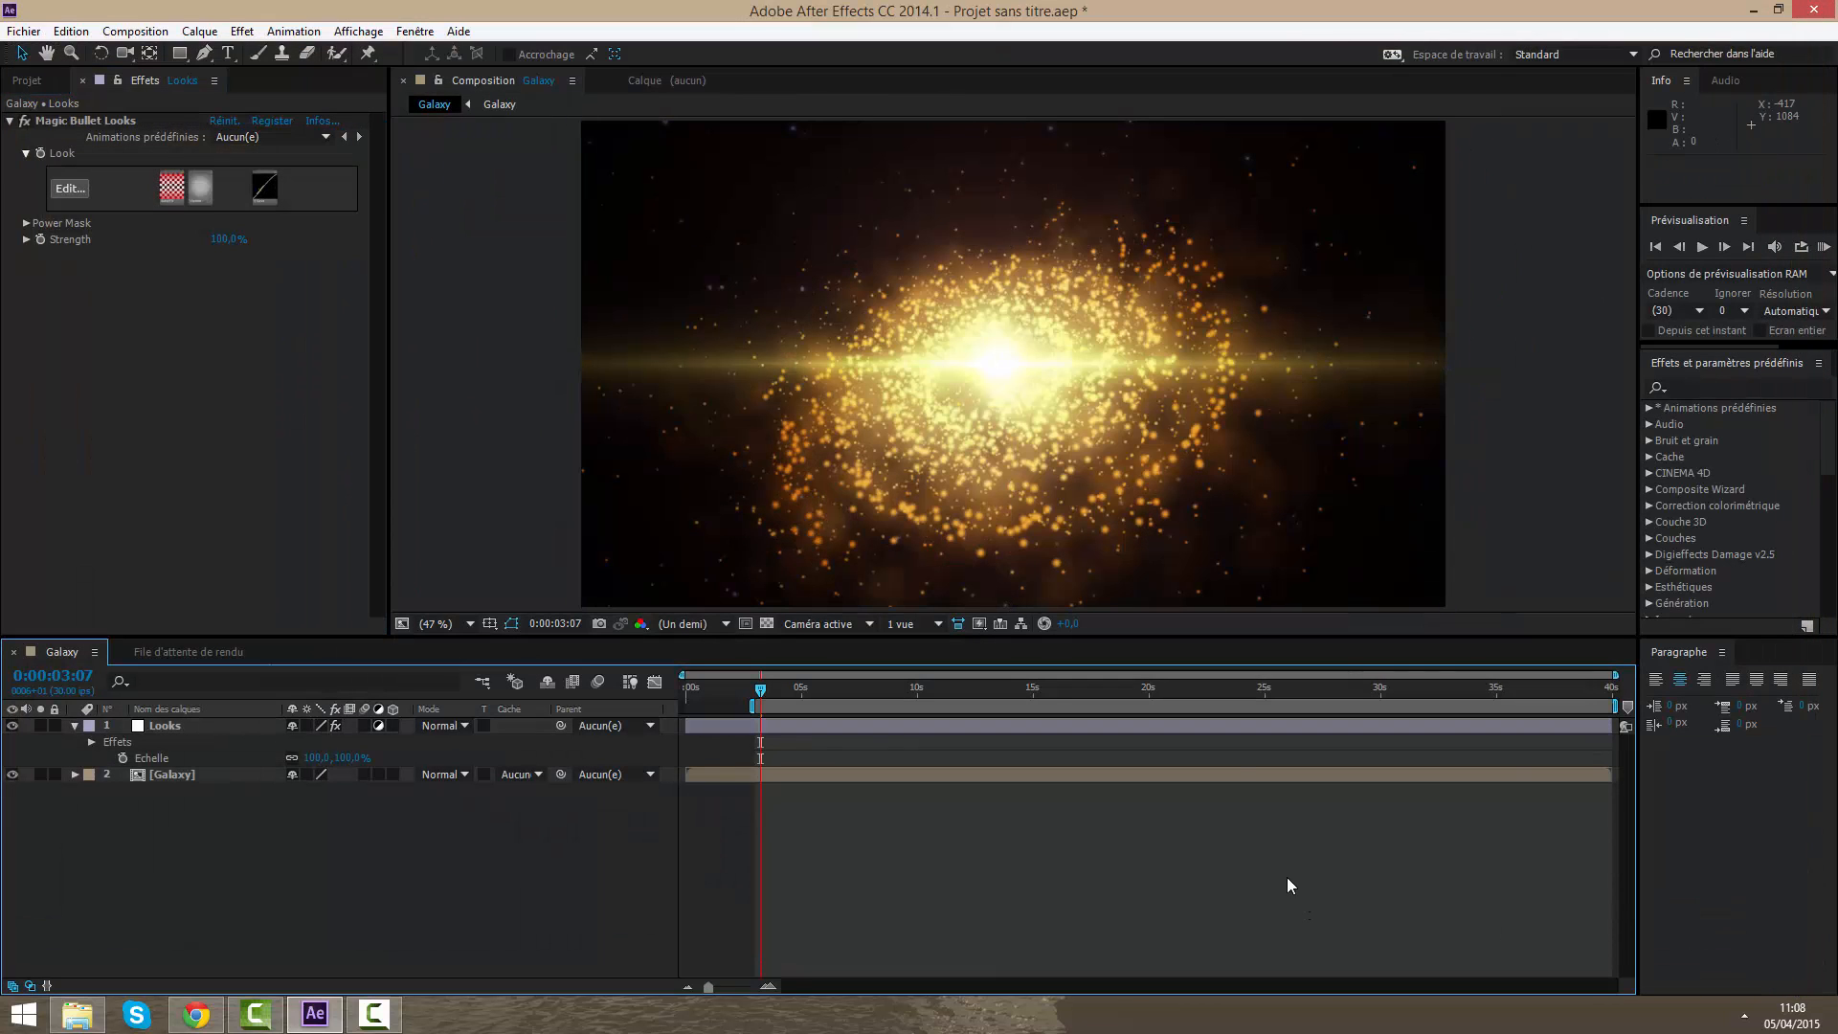
{"action": "left_click", "coordinate": [12, 726]}
{"action": "left_click", "coordinate": [13, 726]}
{"action": "left_click", "coordinate": [216, 733]}
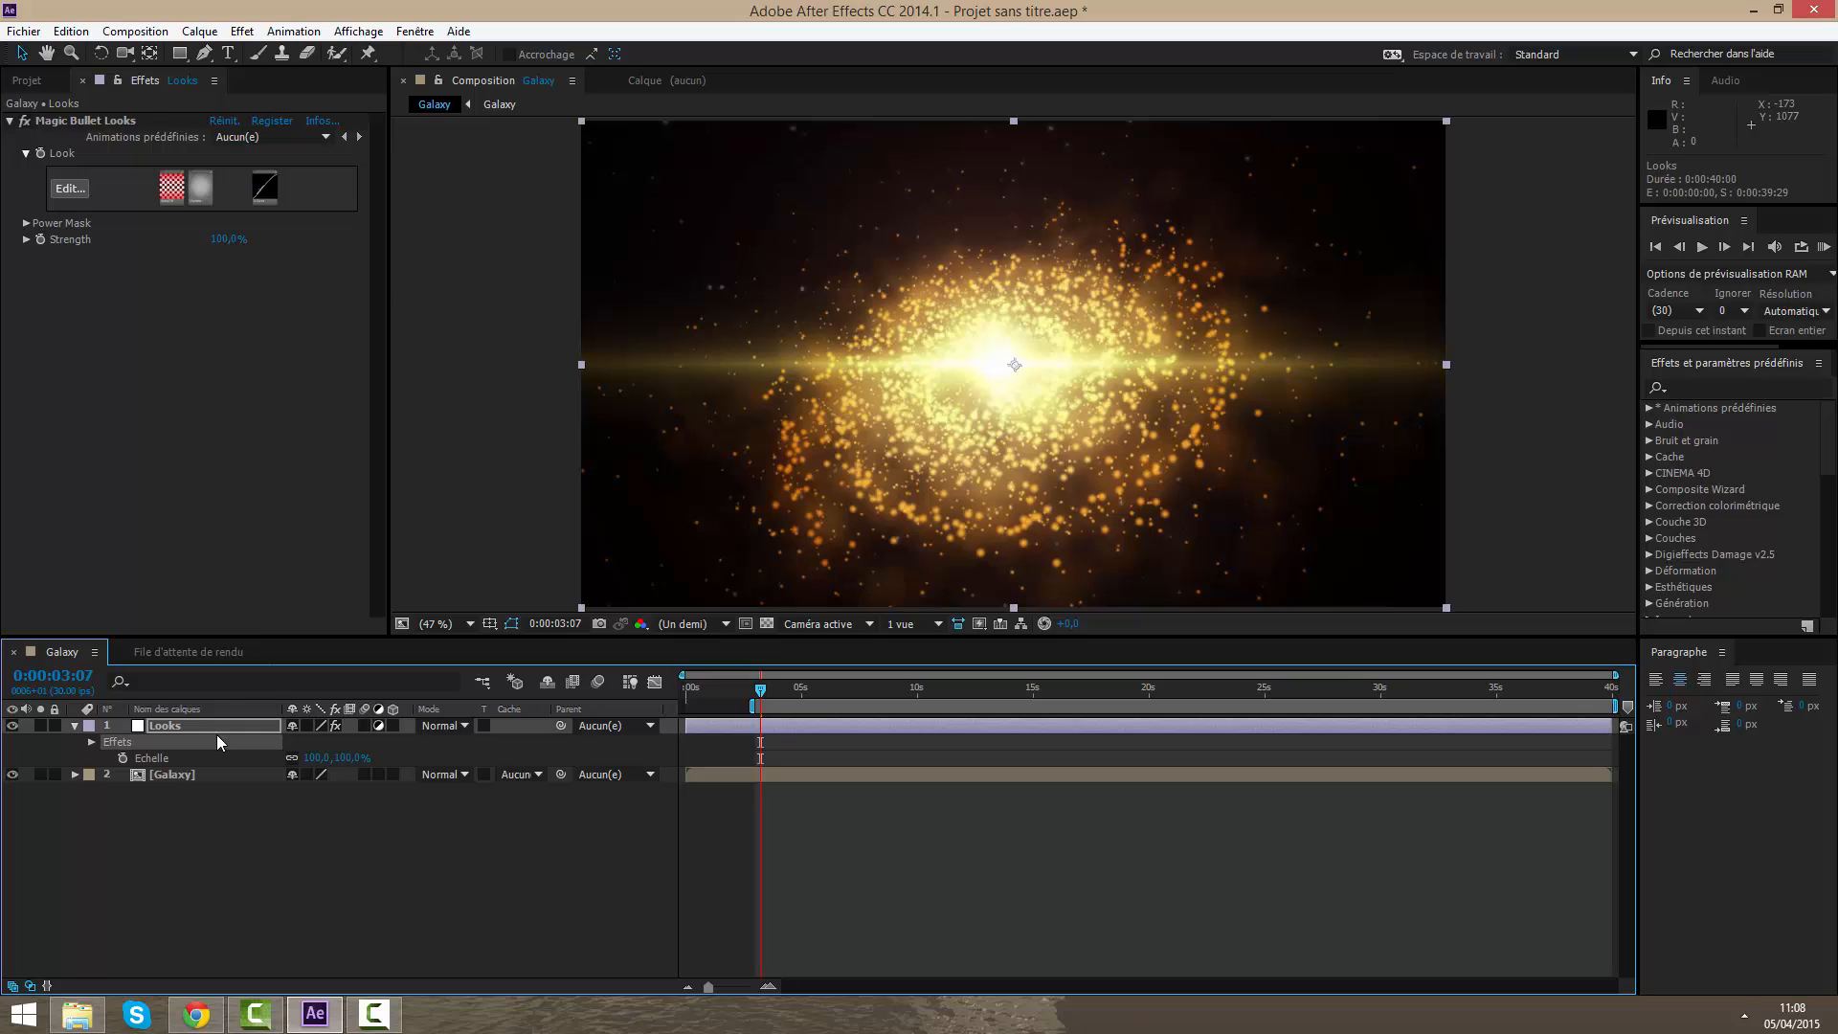
{"action": "left_click", "coordinate": [74, 727]}
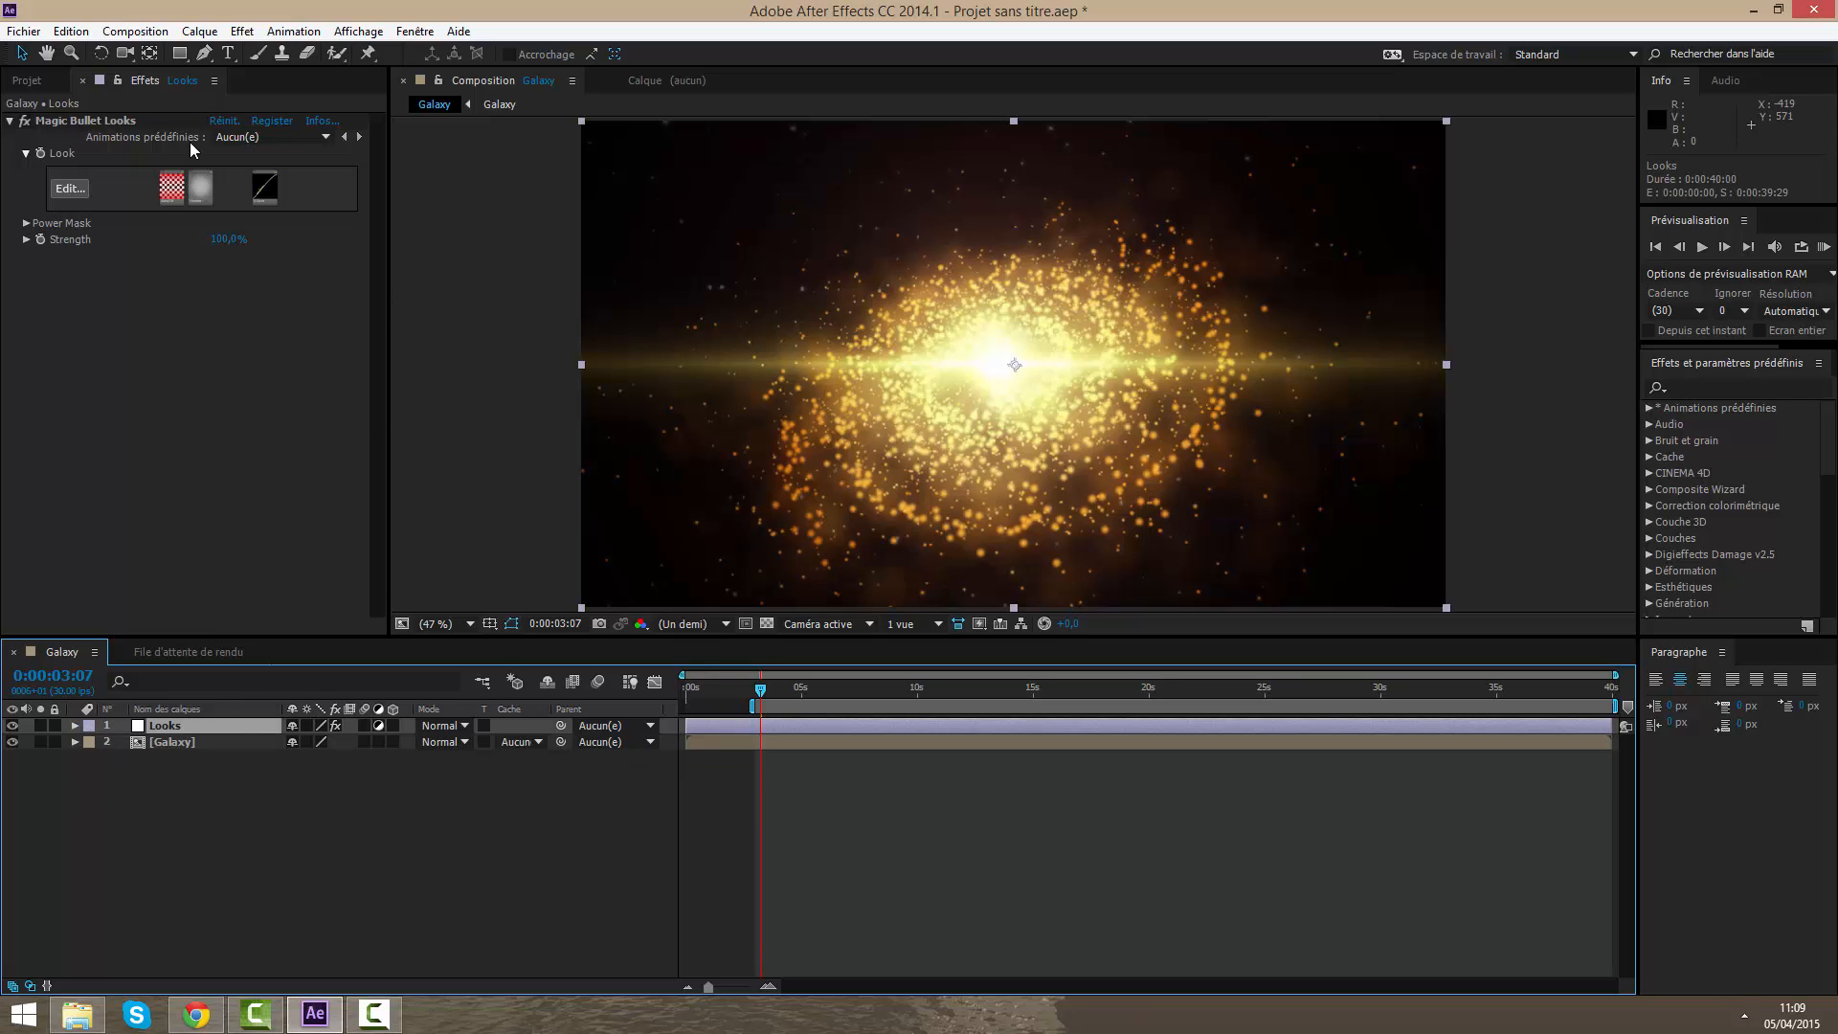
{"action": "left_click", "coordinate": [125, 53]}
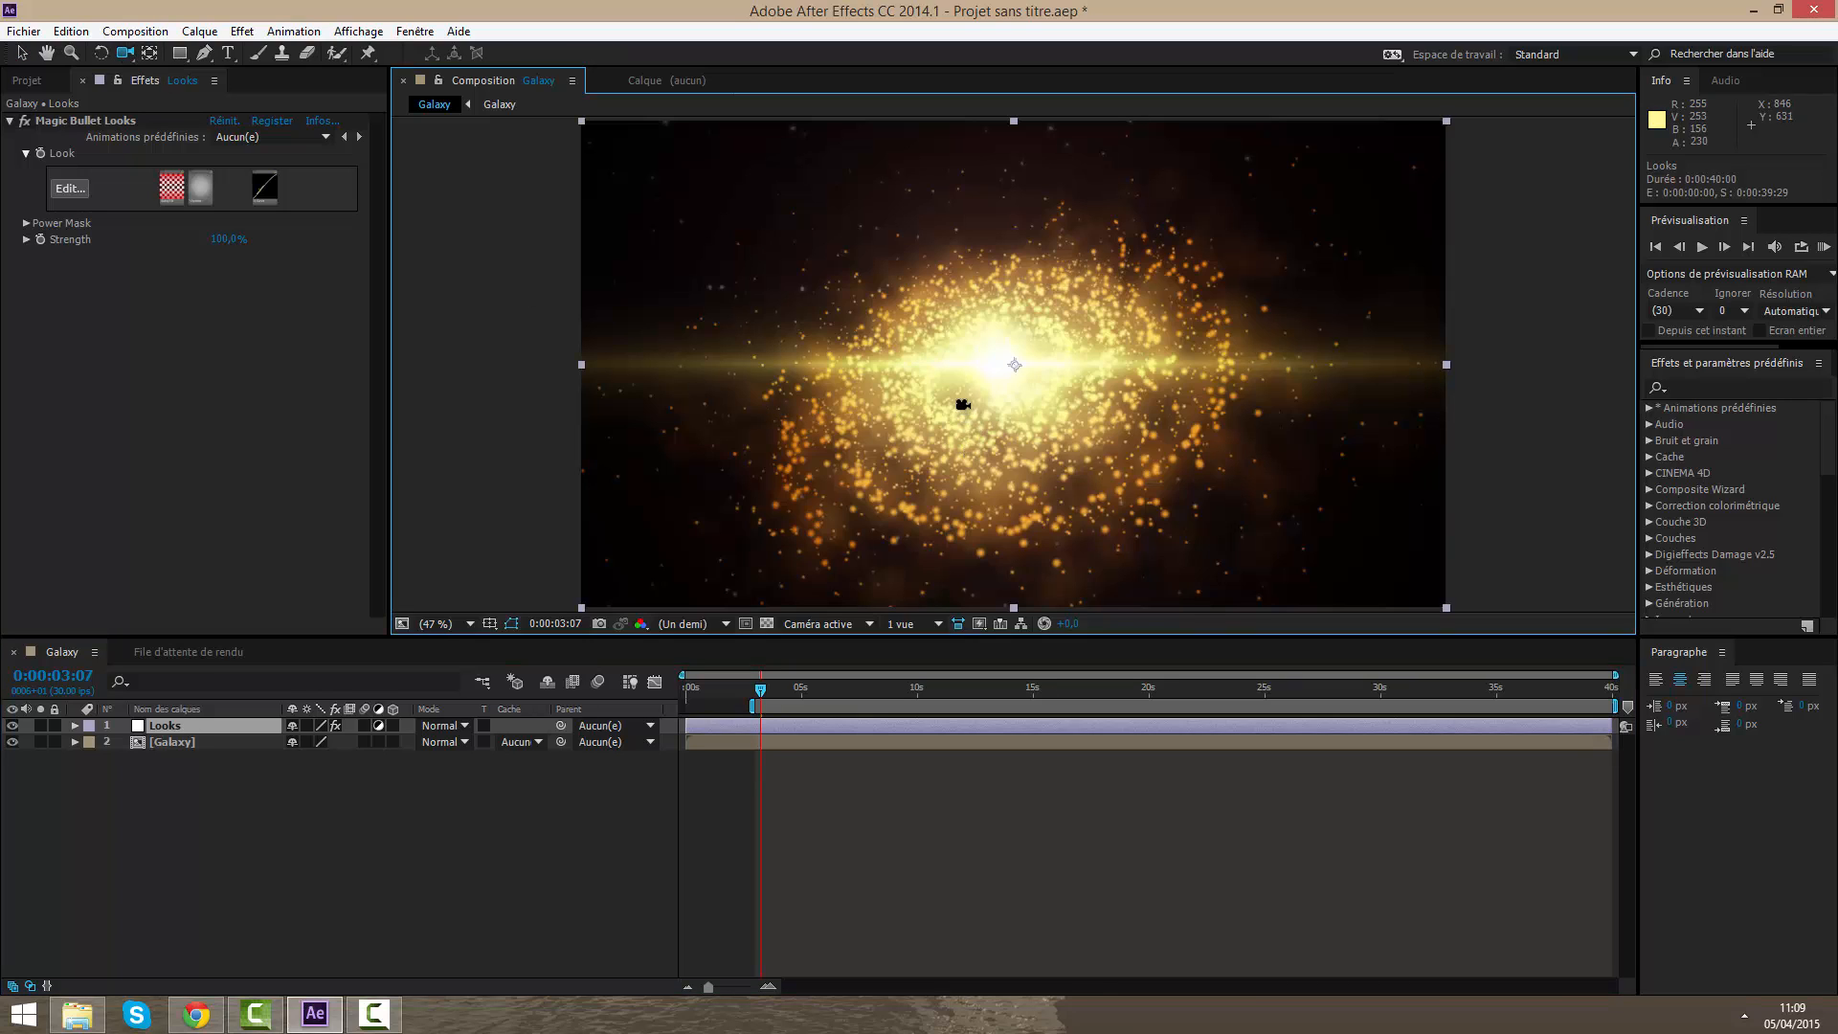
{"action": "right_click", "coordinate": [1114, 933]}
{"action": "mouse_move", "coordinate": [1219, 729]}
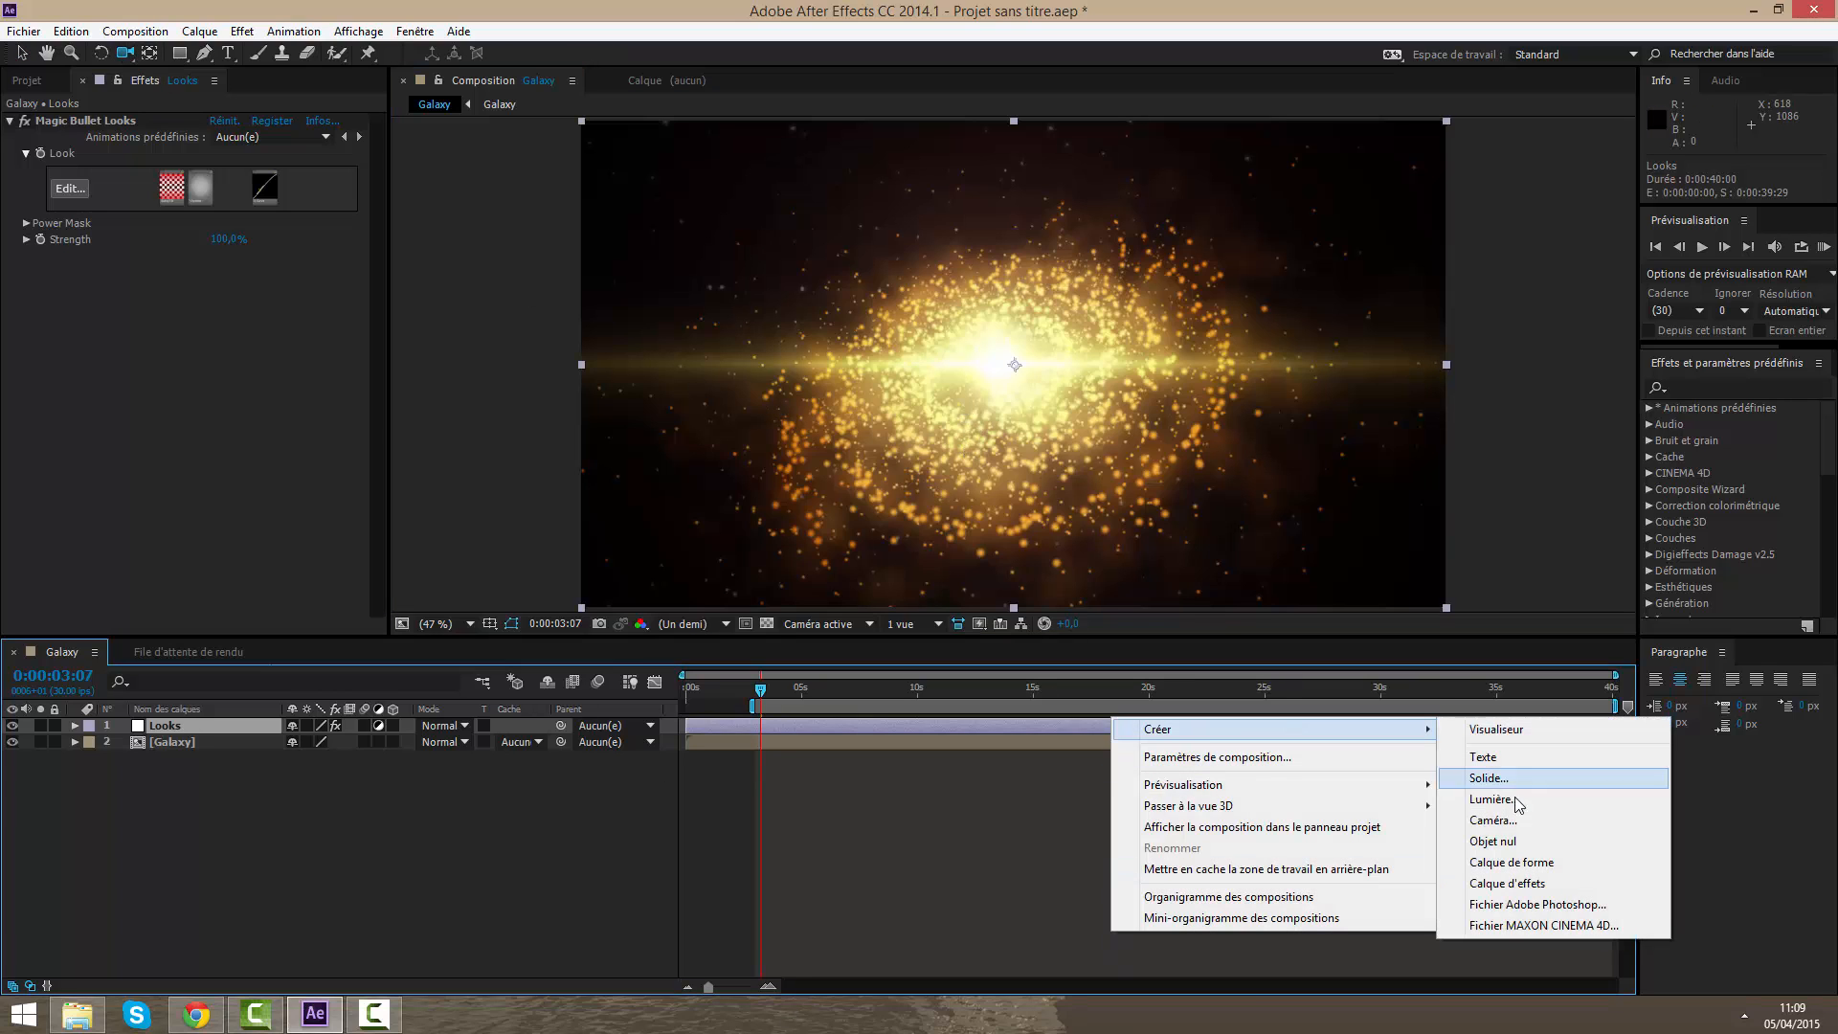
{"action": "left_click", "coordinate": [1521, 820]}
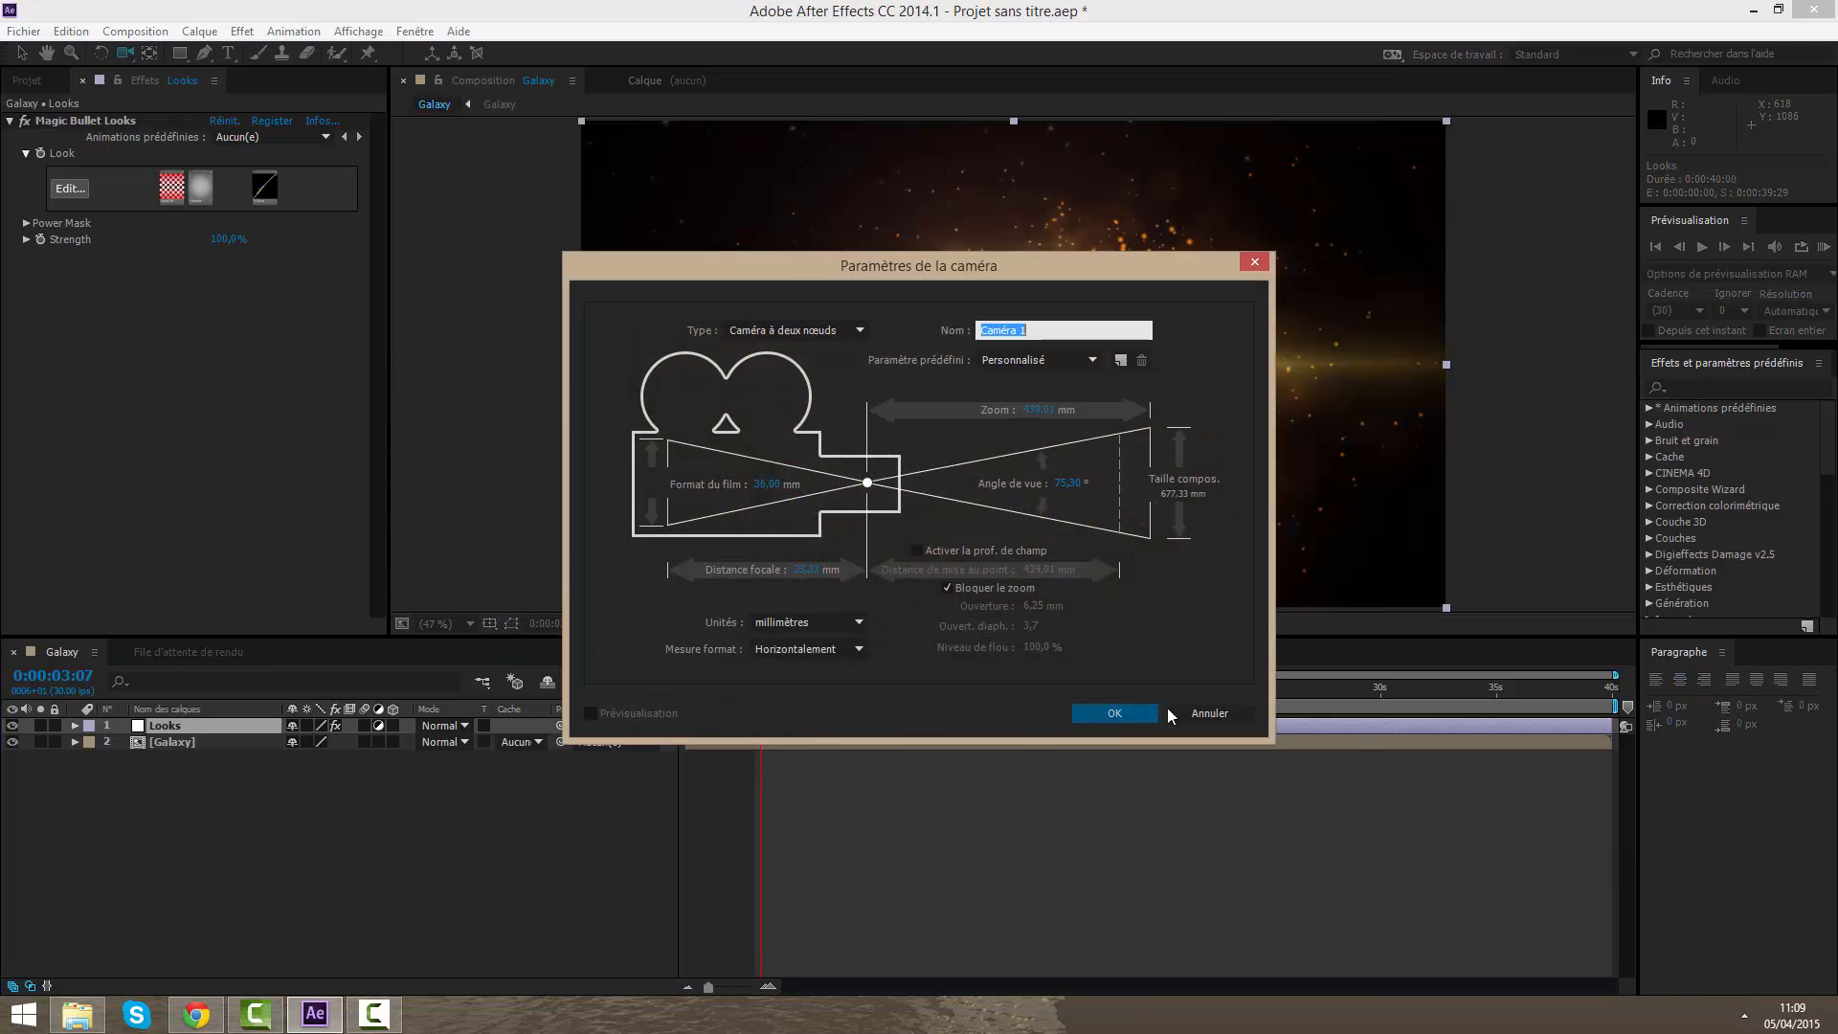
{"action": "left_click", "coordinate": [1111, 711]}
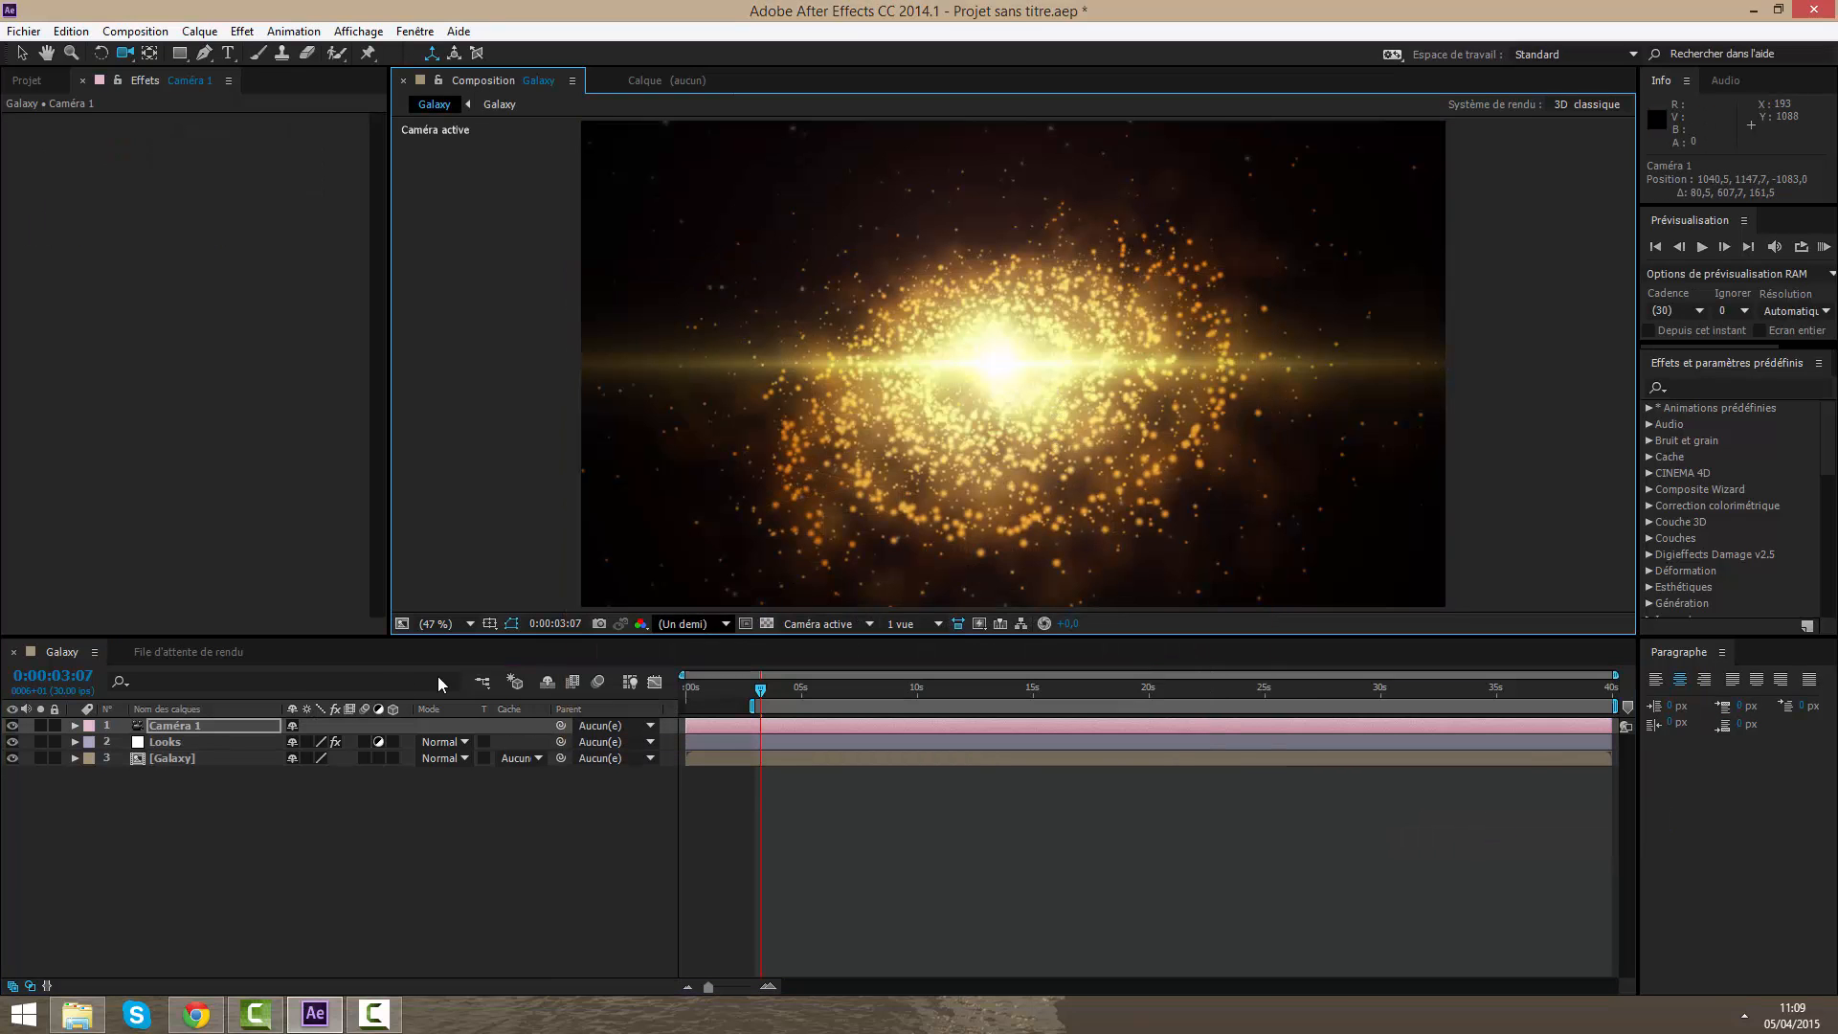
{"action": "left_click", "coordinate": [209, 711]}
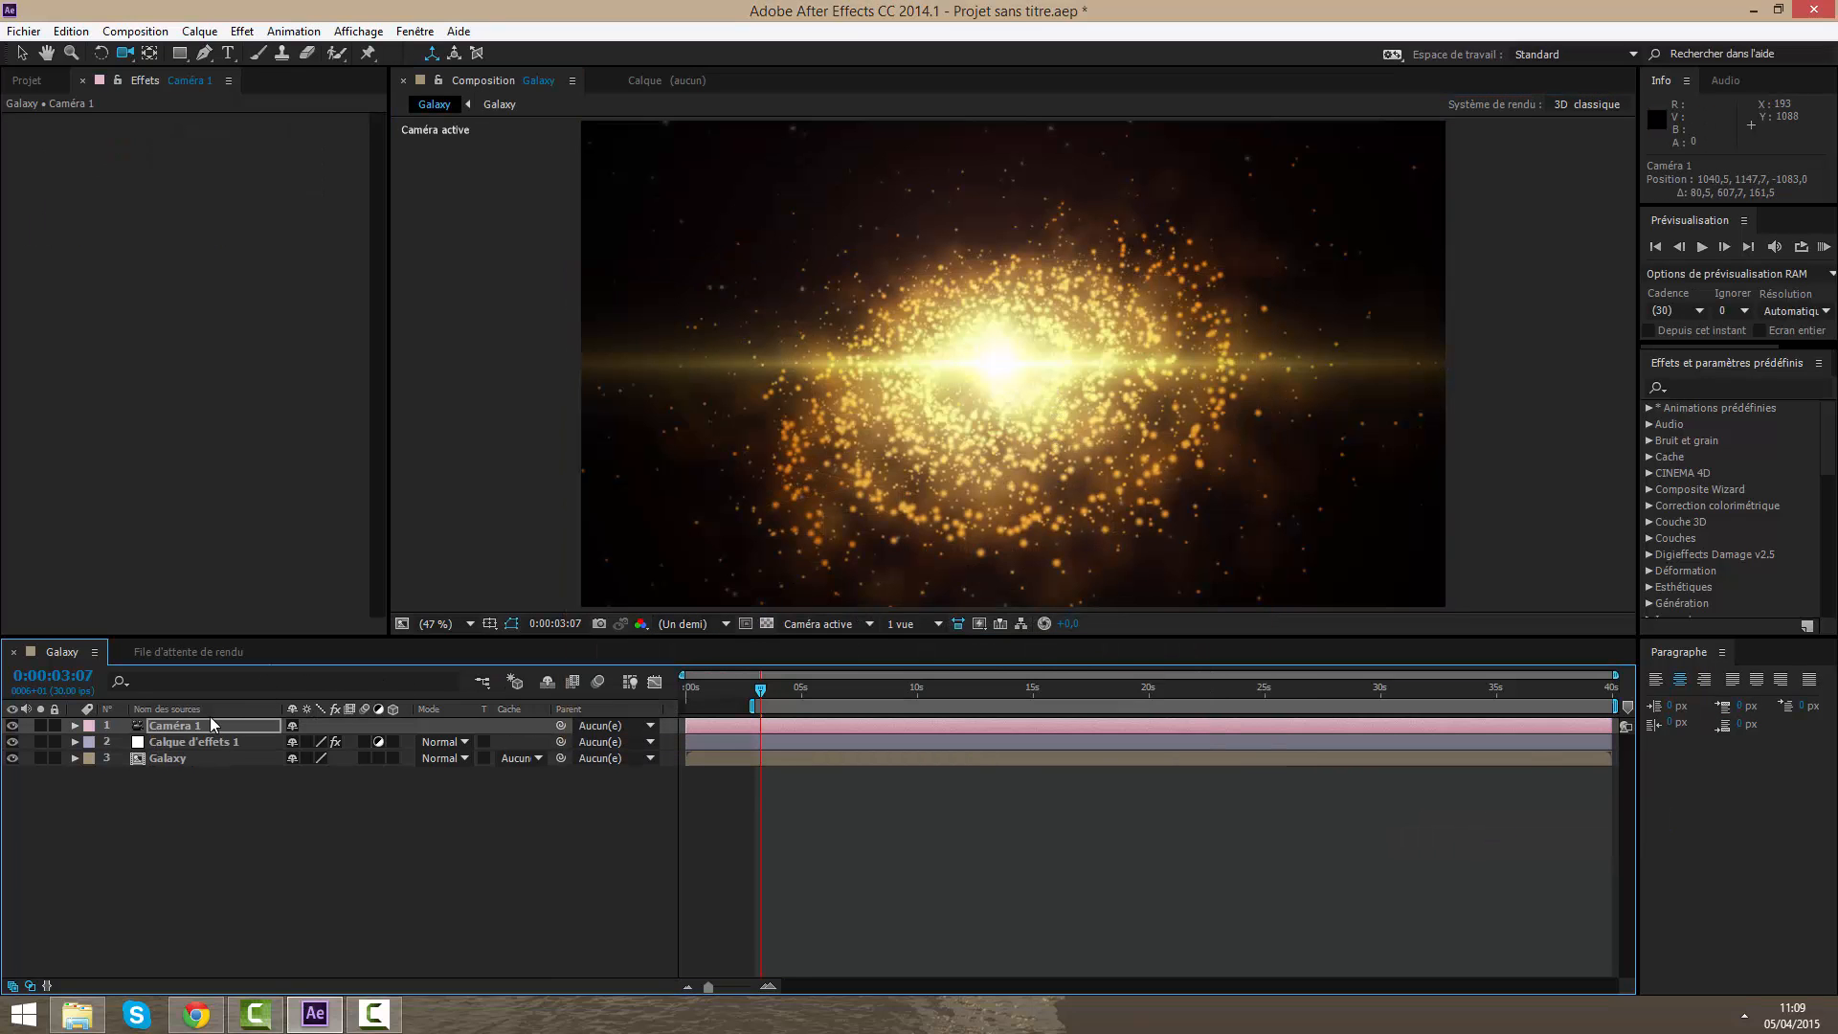
{"action": "key", "text": "Delete"}
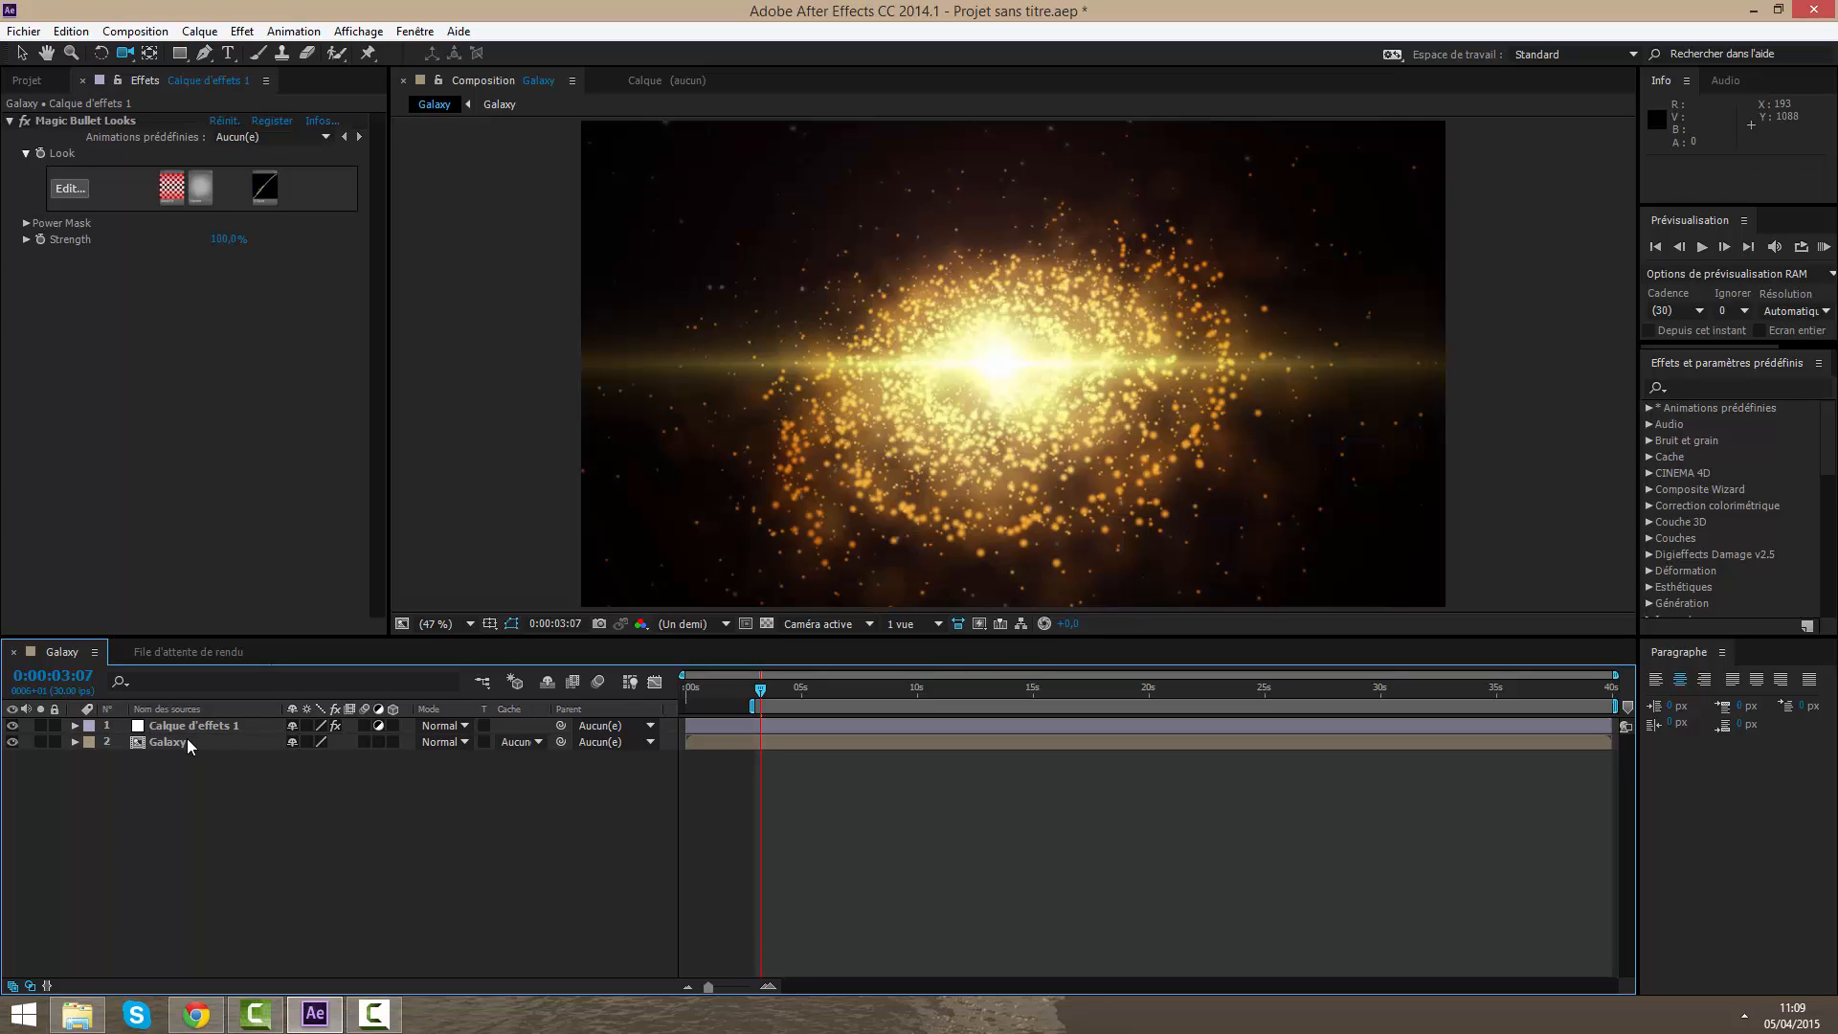
Step: Copy the Looks adjustment layer from the main composition to the top of the nested Galaxy composition
{"action": "double_click", "coordinate": [168, 742]}
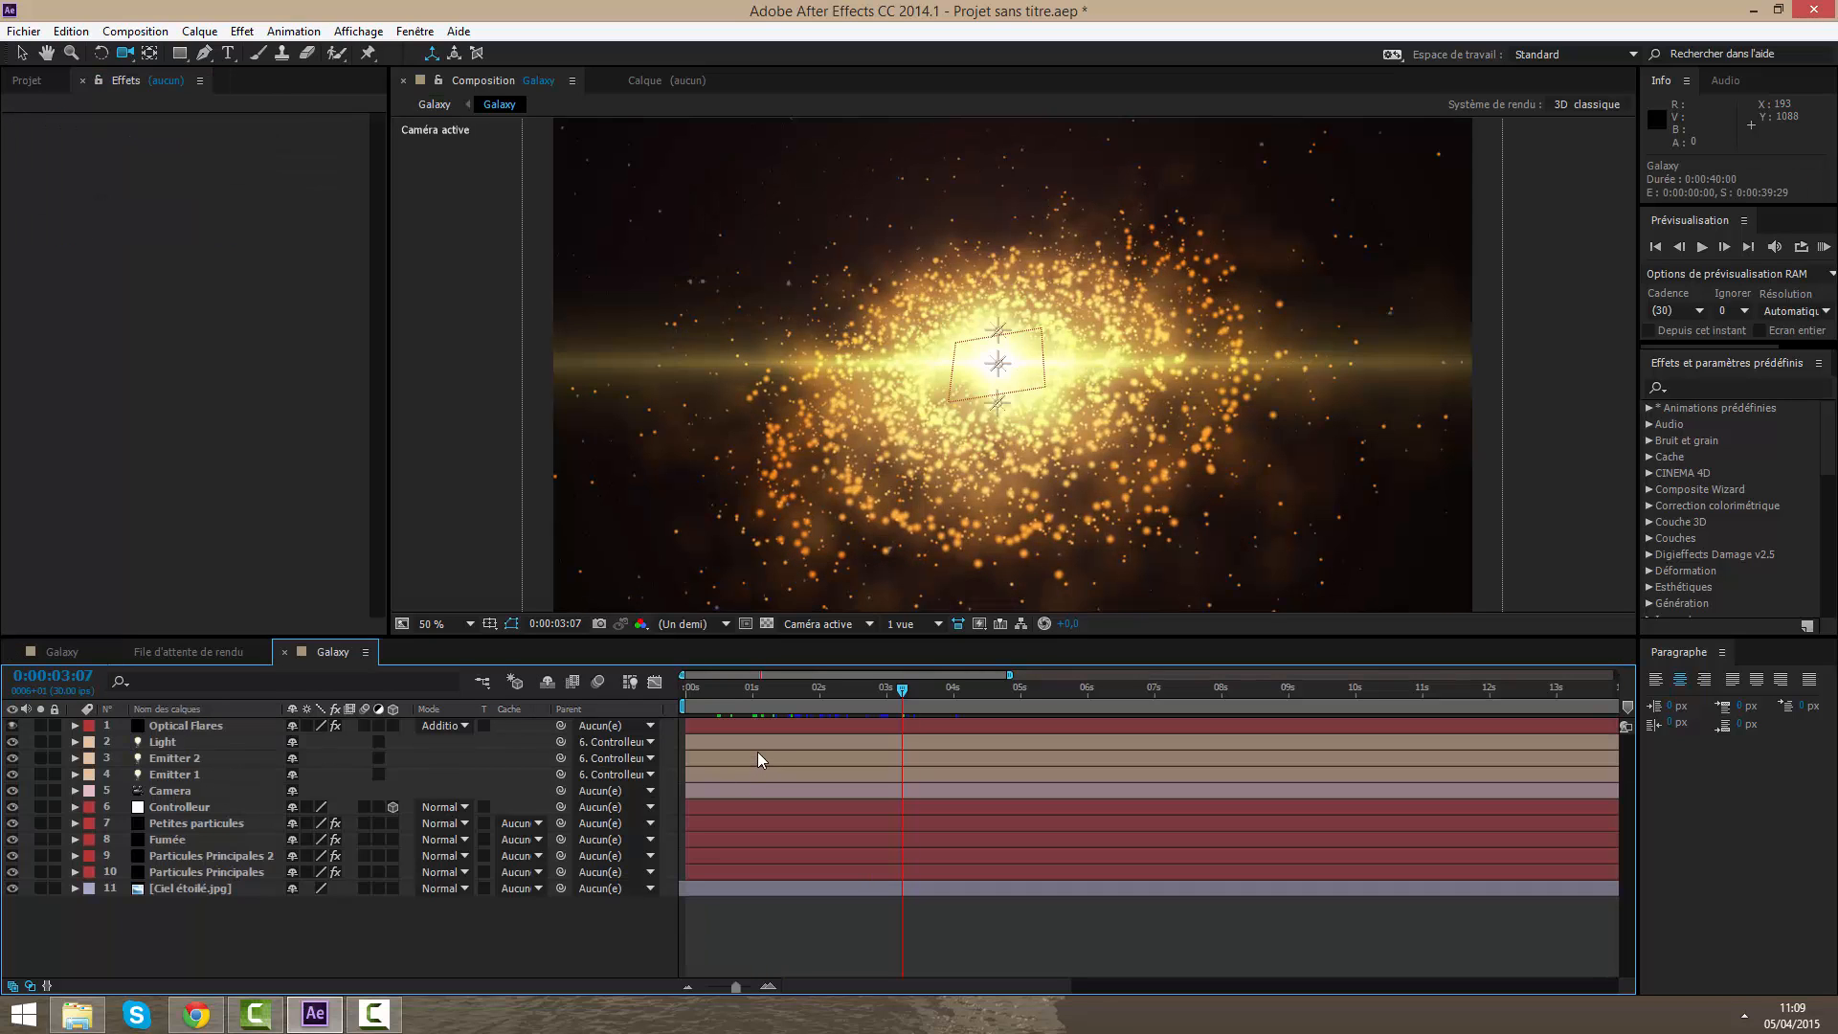
{"action": "left_click", "coordinate": [42, 655]}
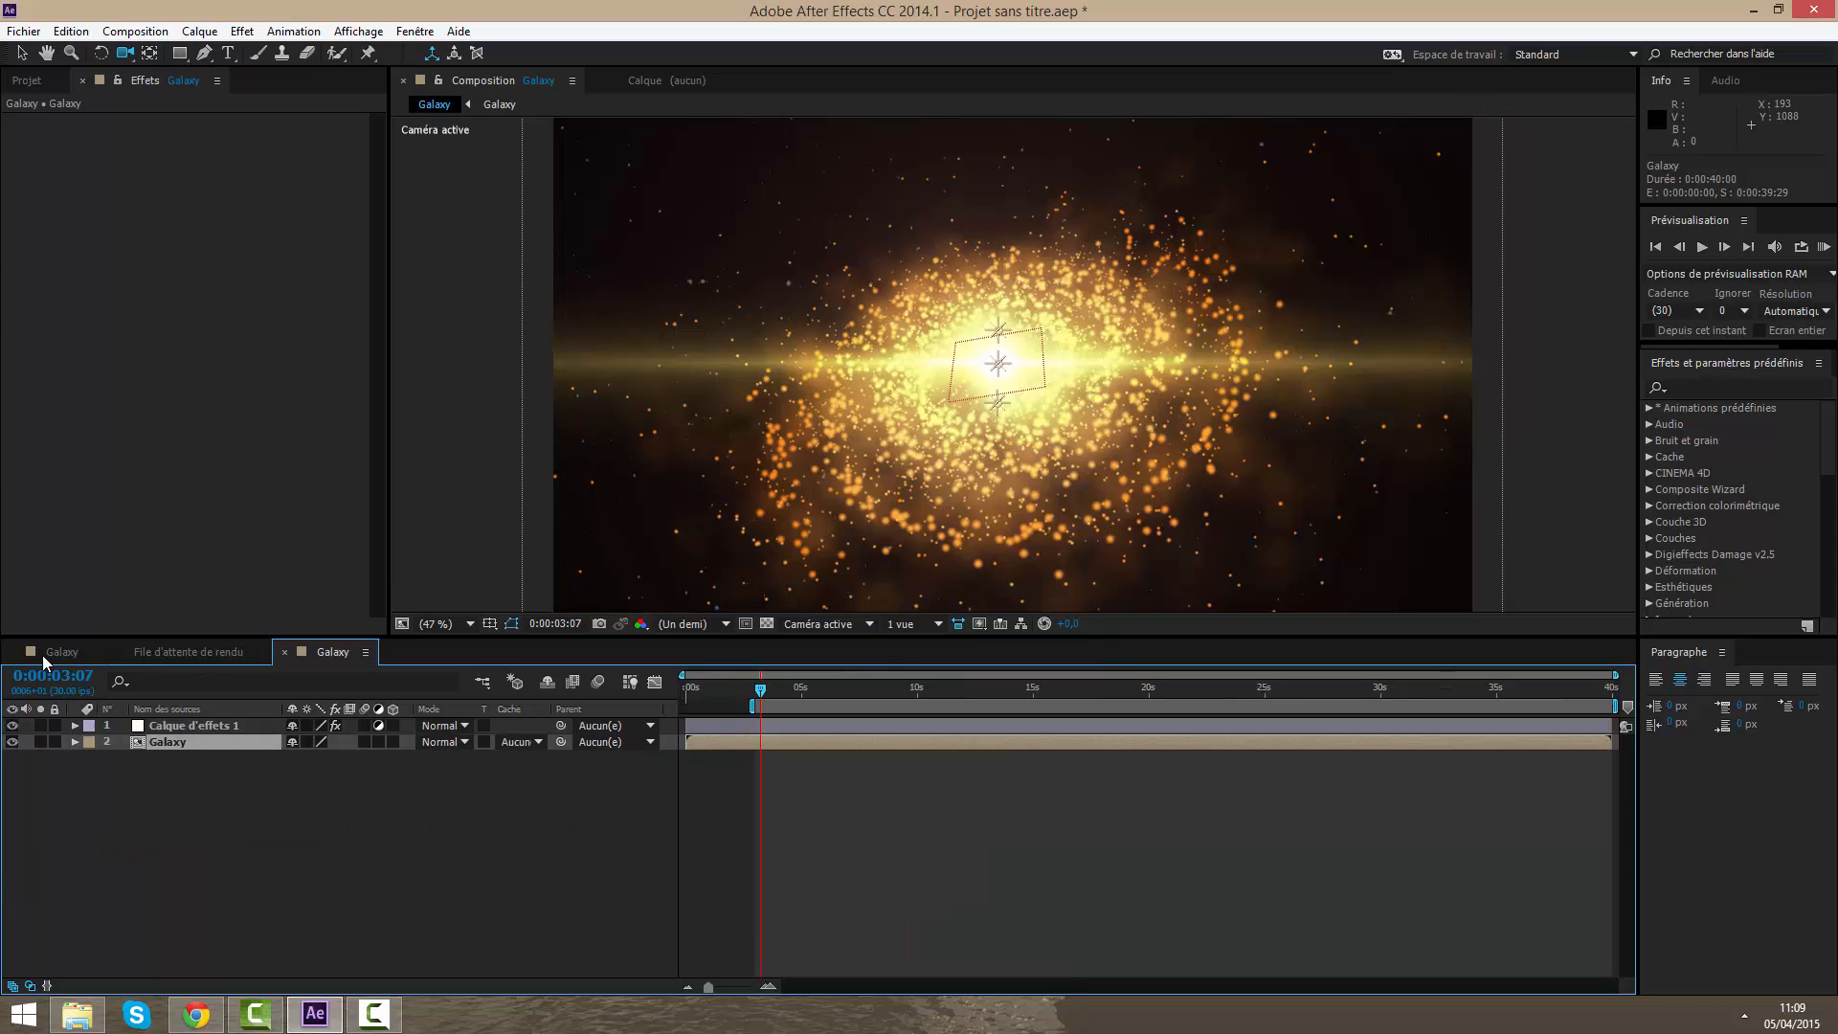
{"action": "left_click", "coordinate": [172, 728]}
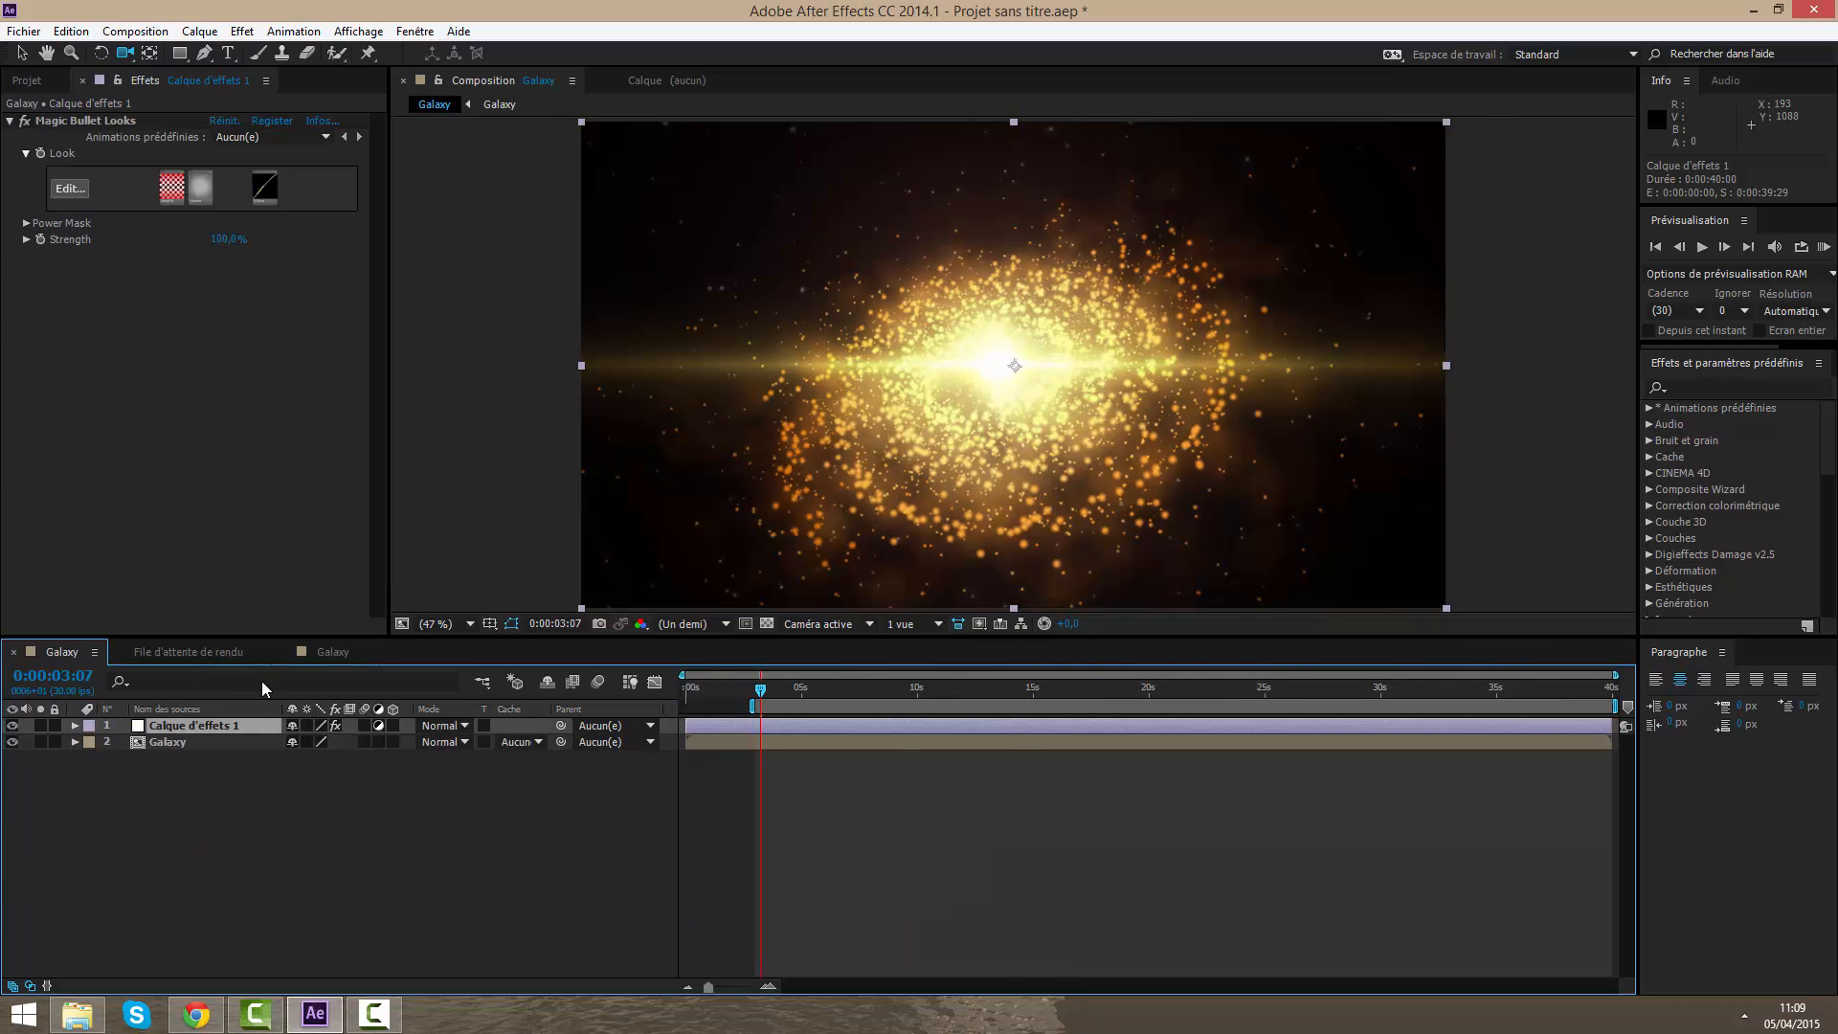
{"action": "left_click", "coordinate": [316, 654]}
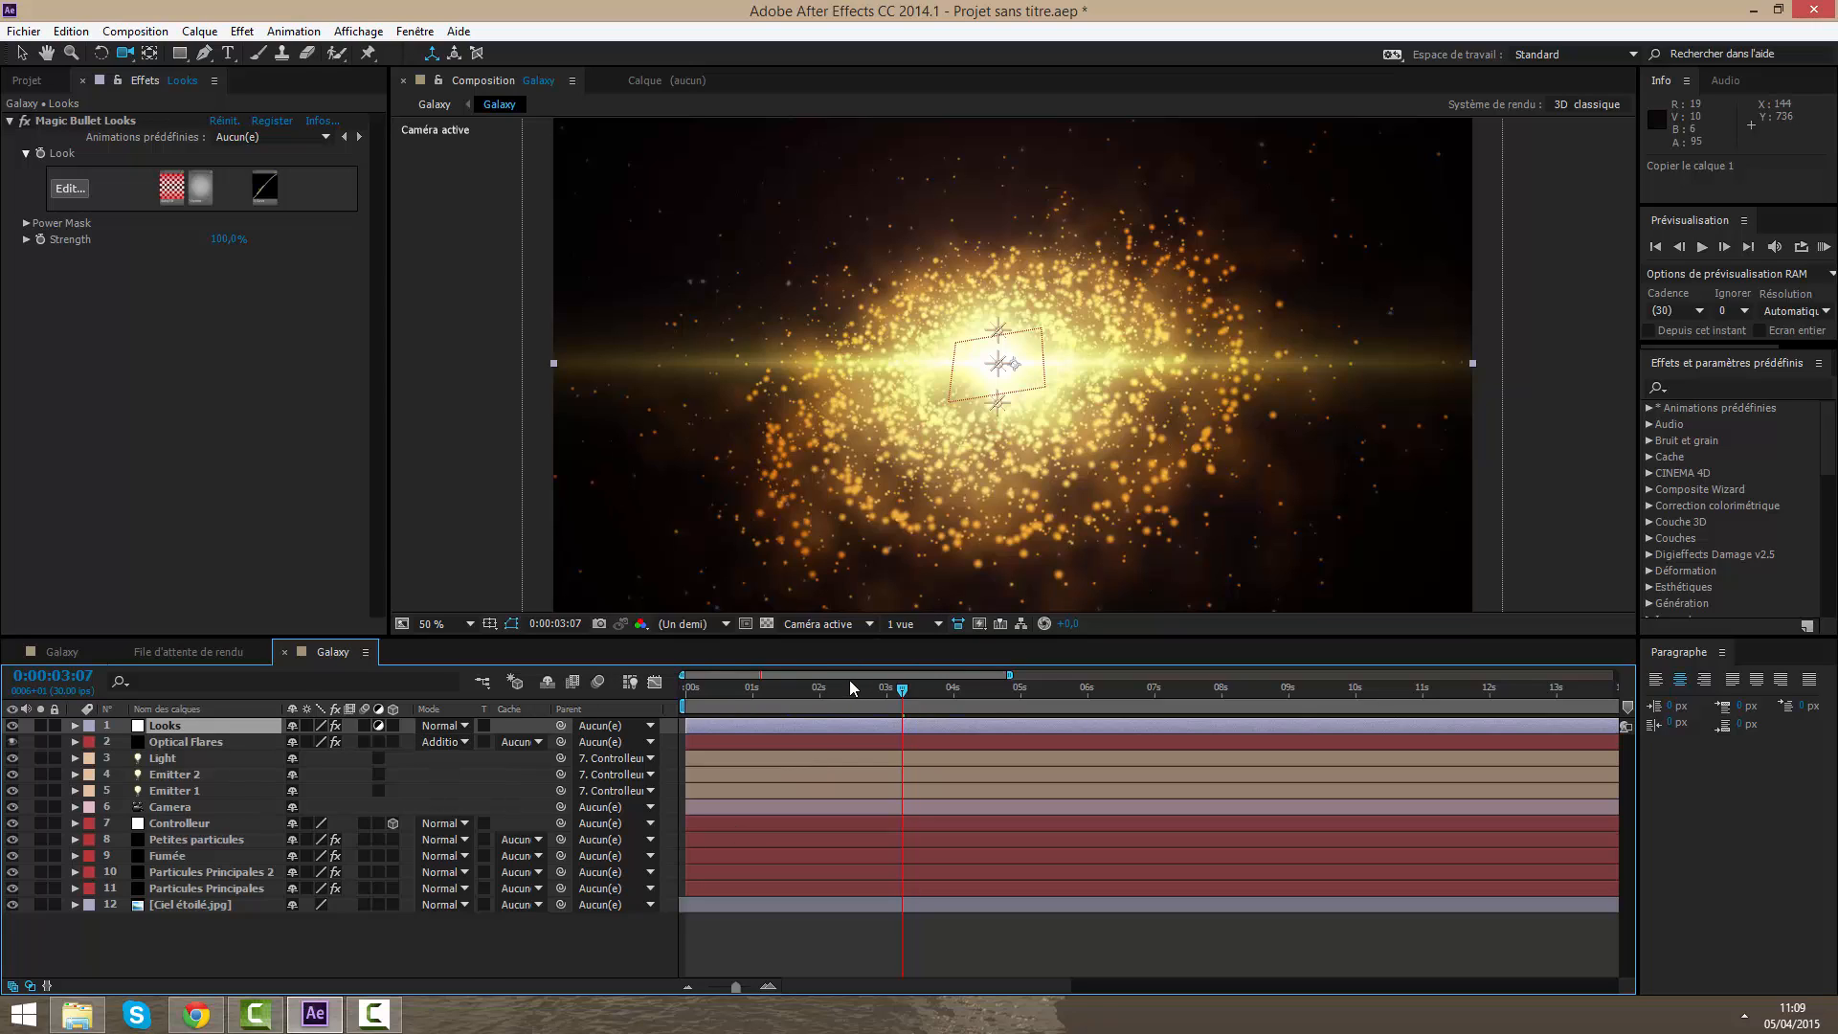
Step: Move the work area start to 0:00:03:01 and the current time to 0:00:02:15 in the nested Galaxy composition
{"action": "left_click_drag", "start_coordinate": [686, 705], "coordinate": [862, 707]}
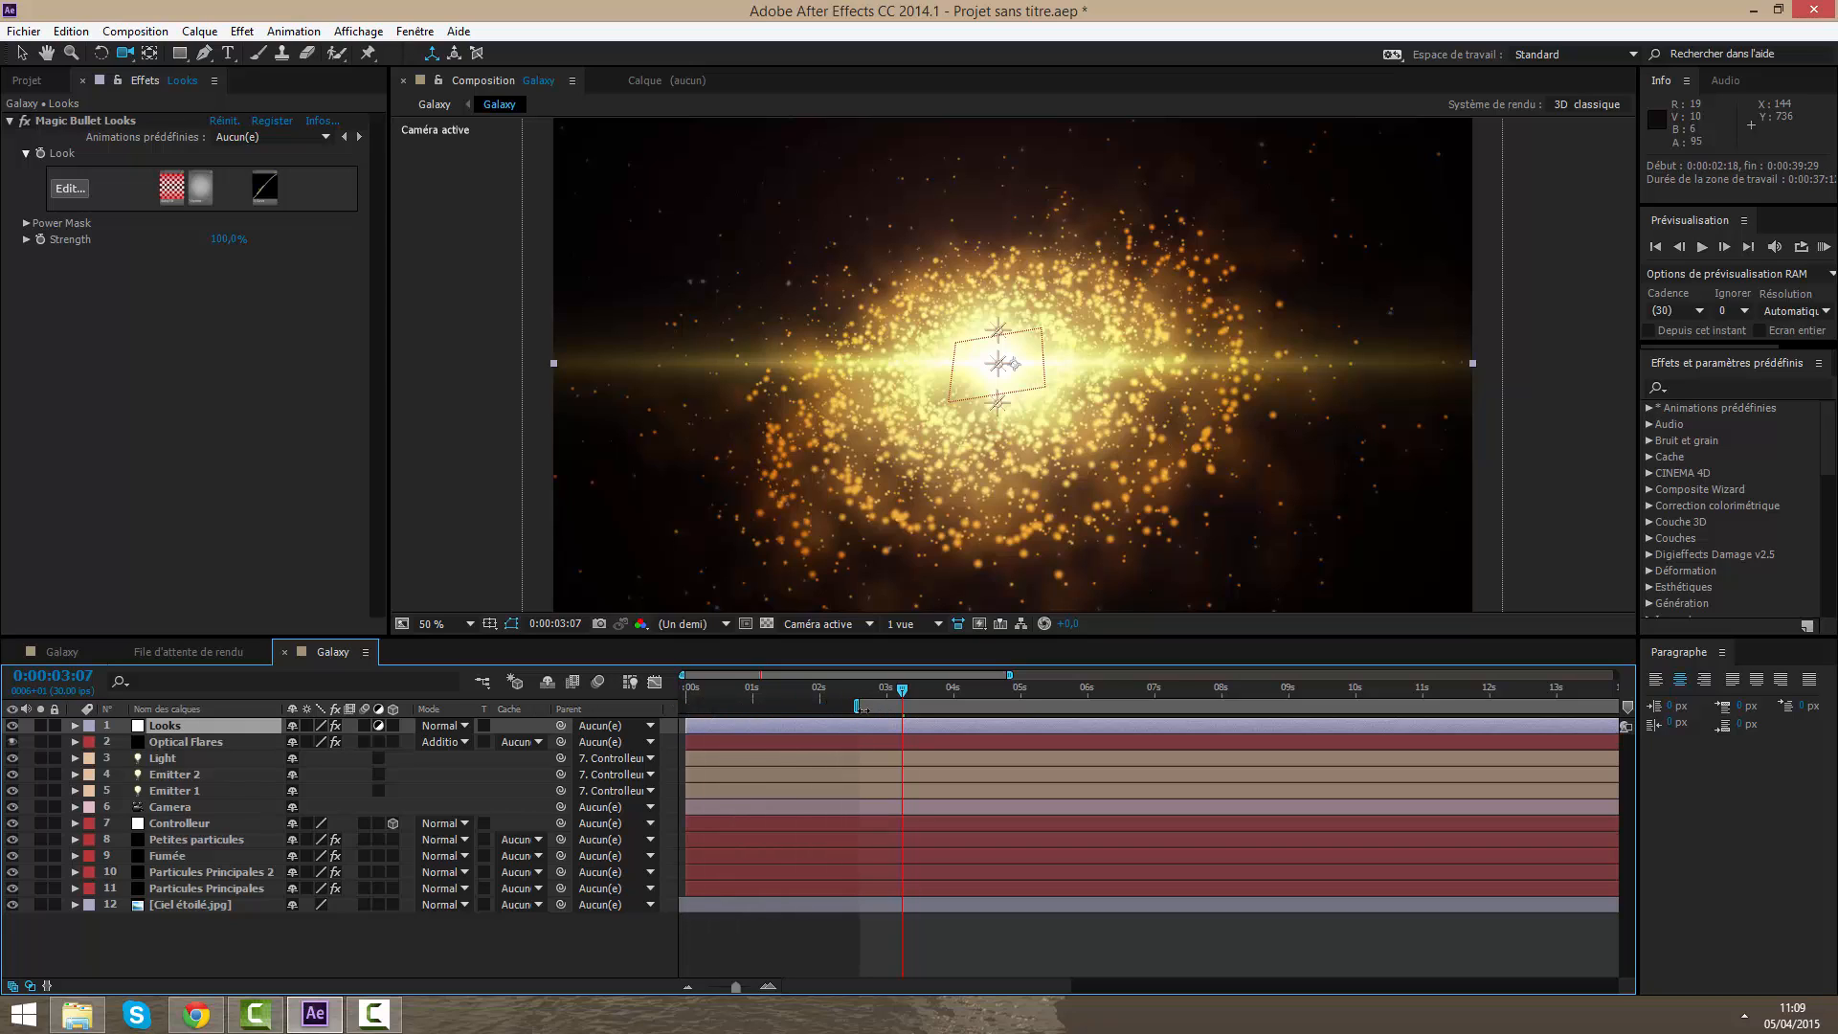
{"action": "left_click", "coordinate": [853, 706]}
{"action": "left_click_drag", "start_coordinate": [857, 707], "coordinate": [885, 706]}
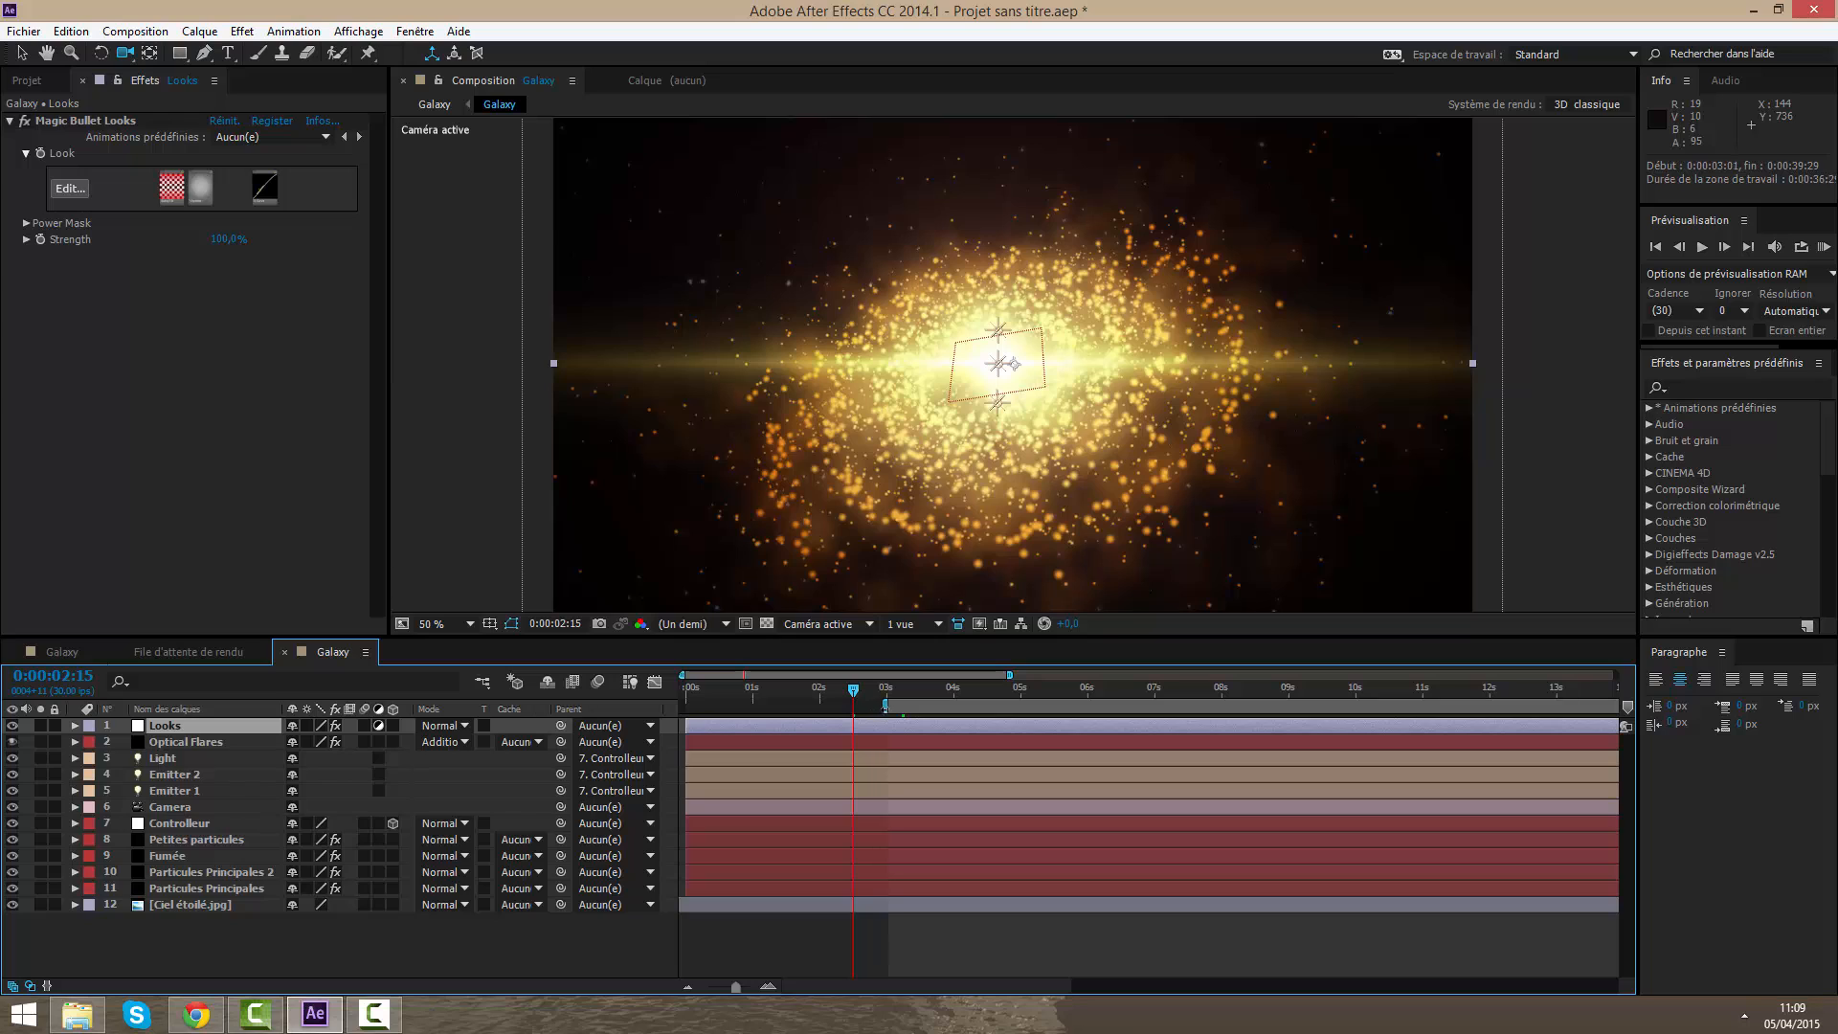
Step: Solo the Particules Principales and Petites particules layers in turn, orbiting the camera to examine each particle system
{"action": "left_click", "coordinate": [162, 827]}
{"action": "left_click", "coordinate": [163, 833]}
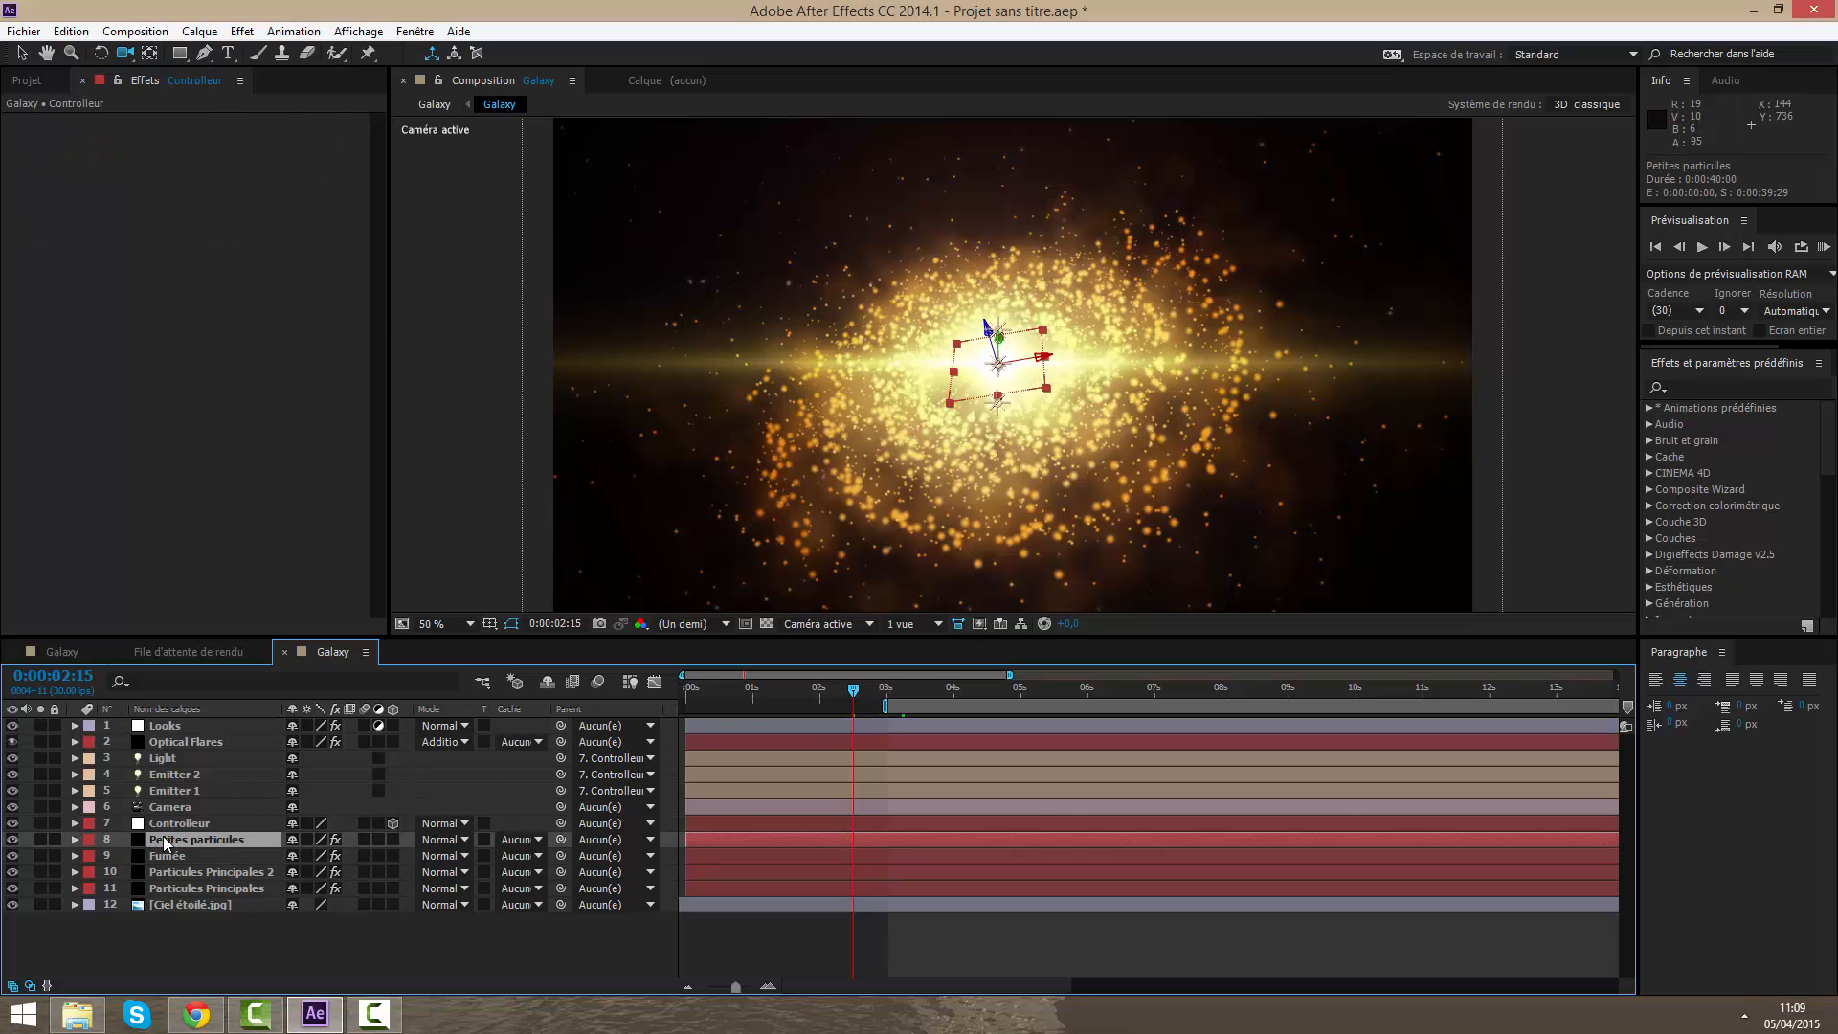
{"action": "left_click", "coordinate": [40, 888]}
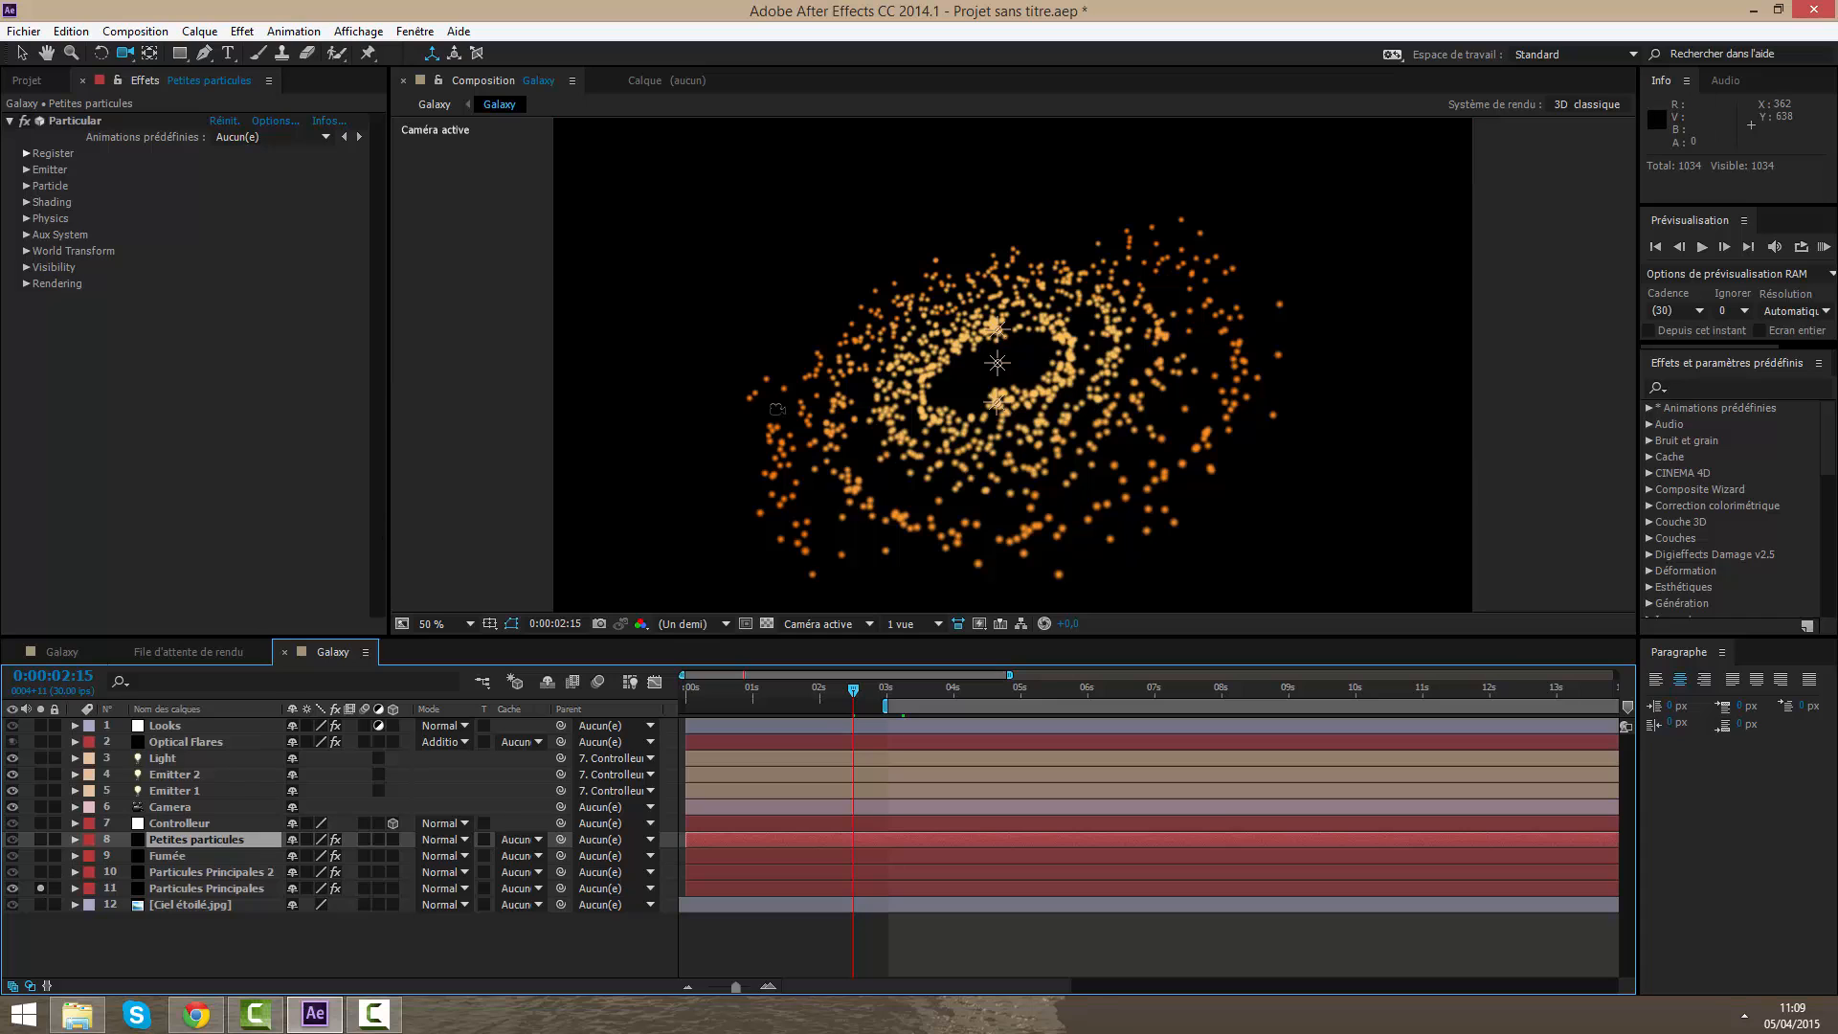
{"action": "left_click_drag", "start_coordinate": [963, 465], "coordinate": [1092, 450]}
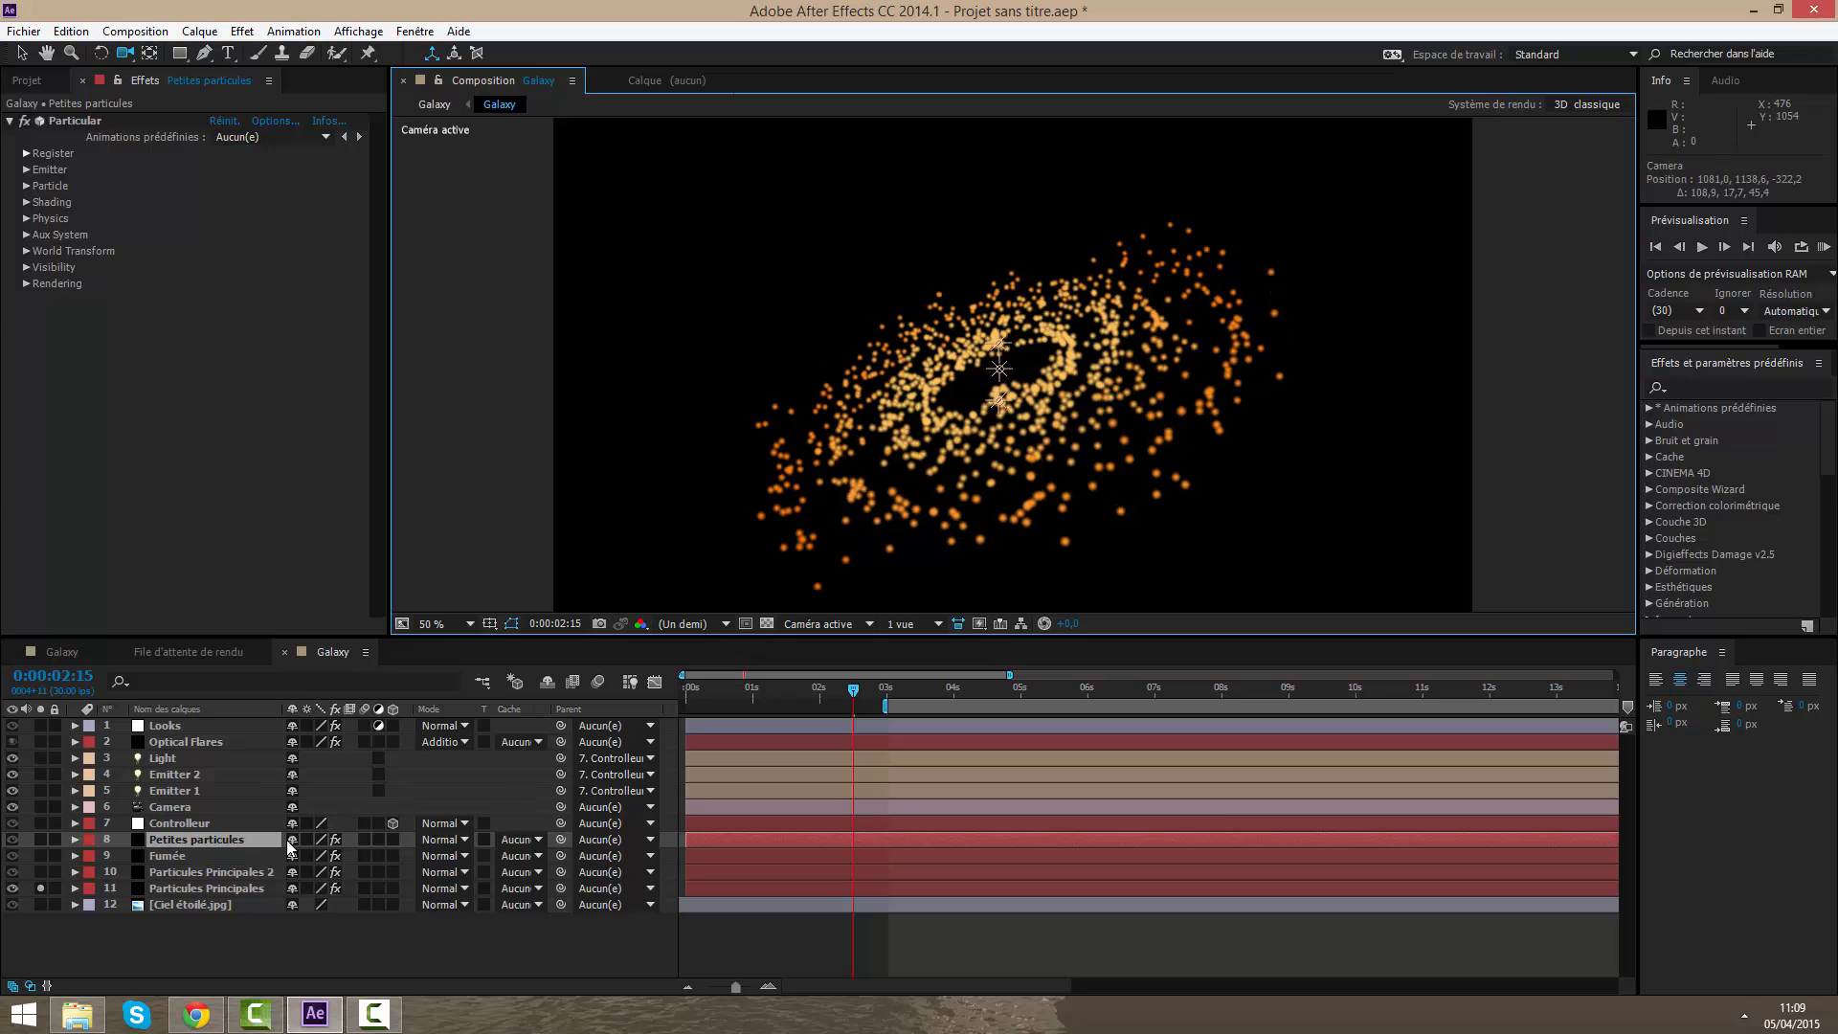
{"action": "left_click", "coordinate": [42, 887]}
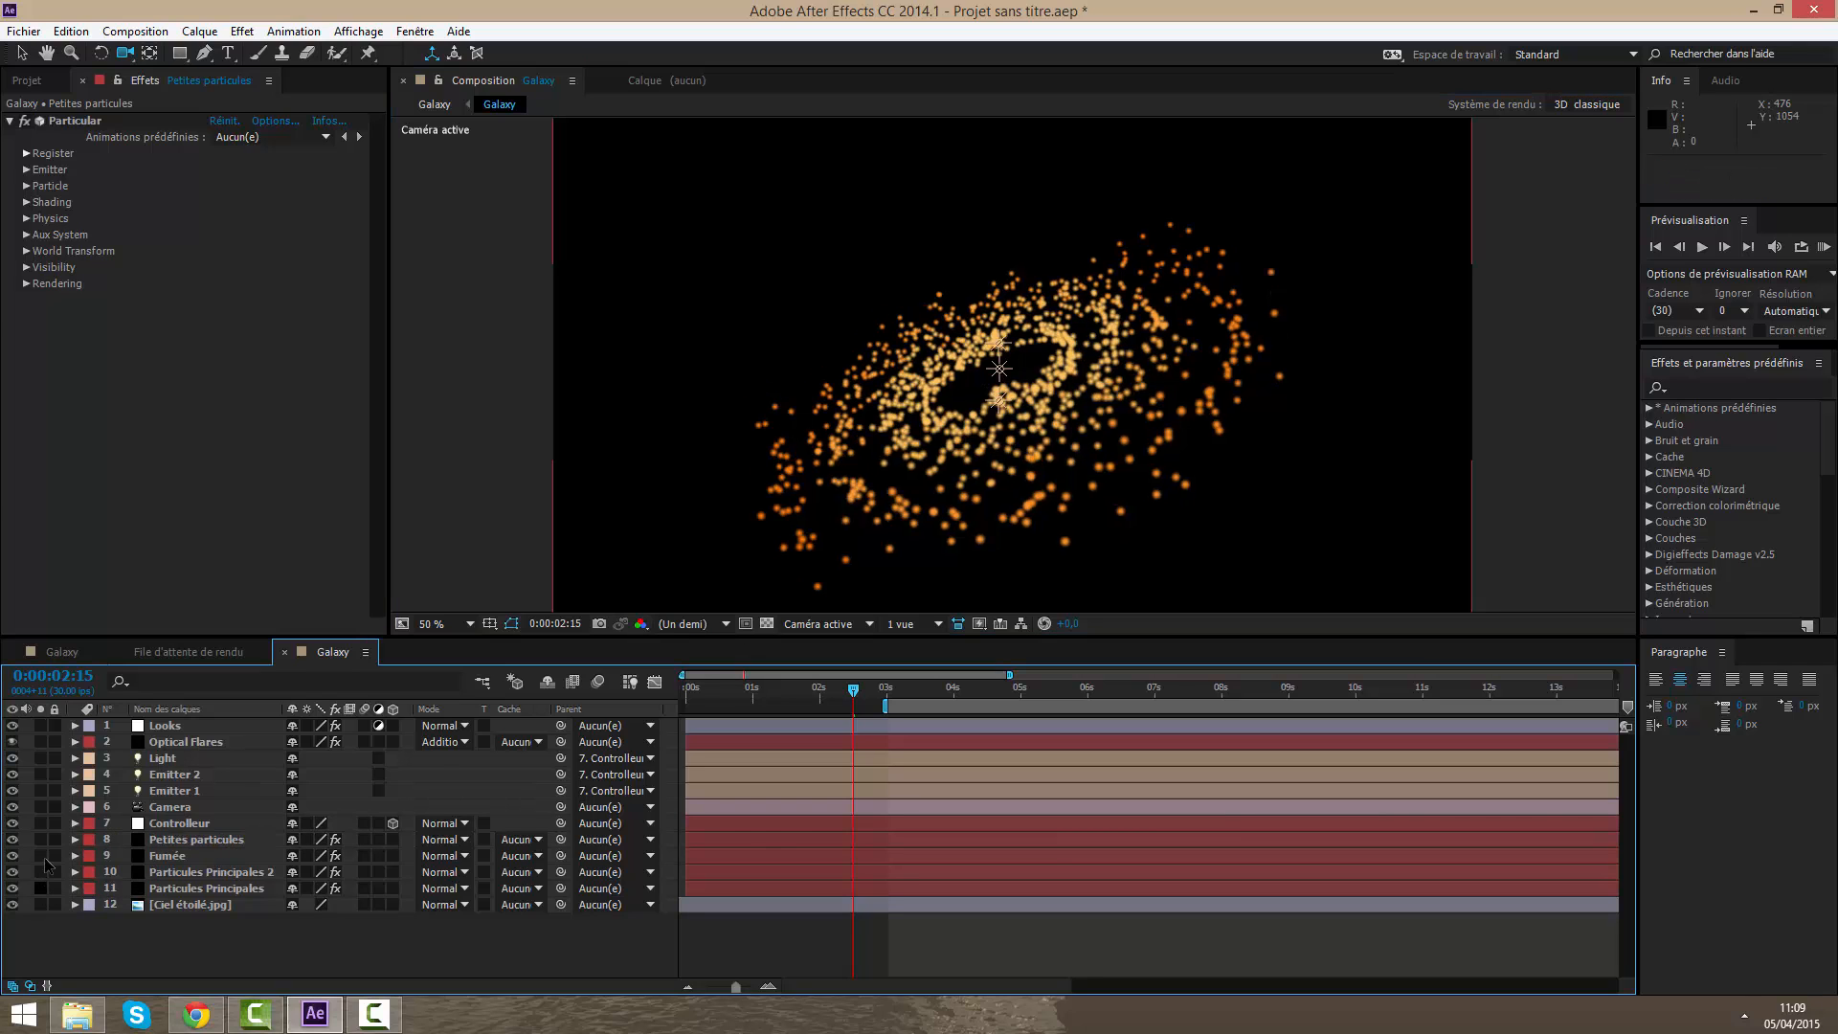
{"action": "left_click", "coordinate": [44, 840]}
{"action": "left_click_drag", "start_coordinate": [1038, 365], "coordinate": [1033, 328]}
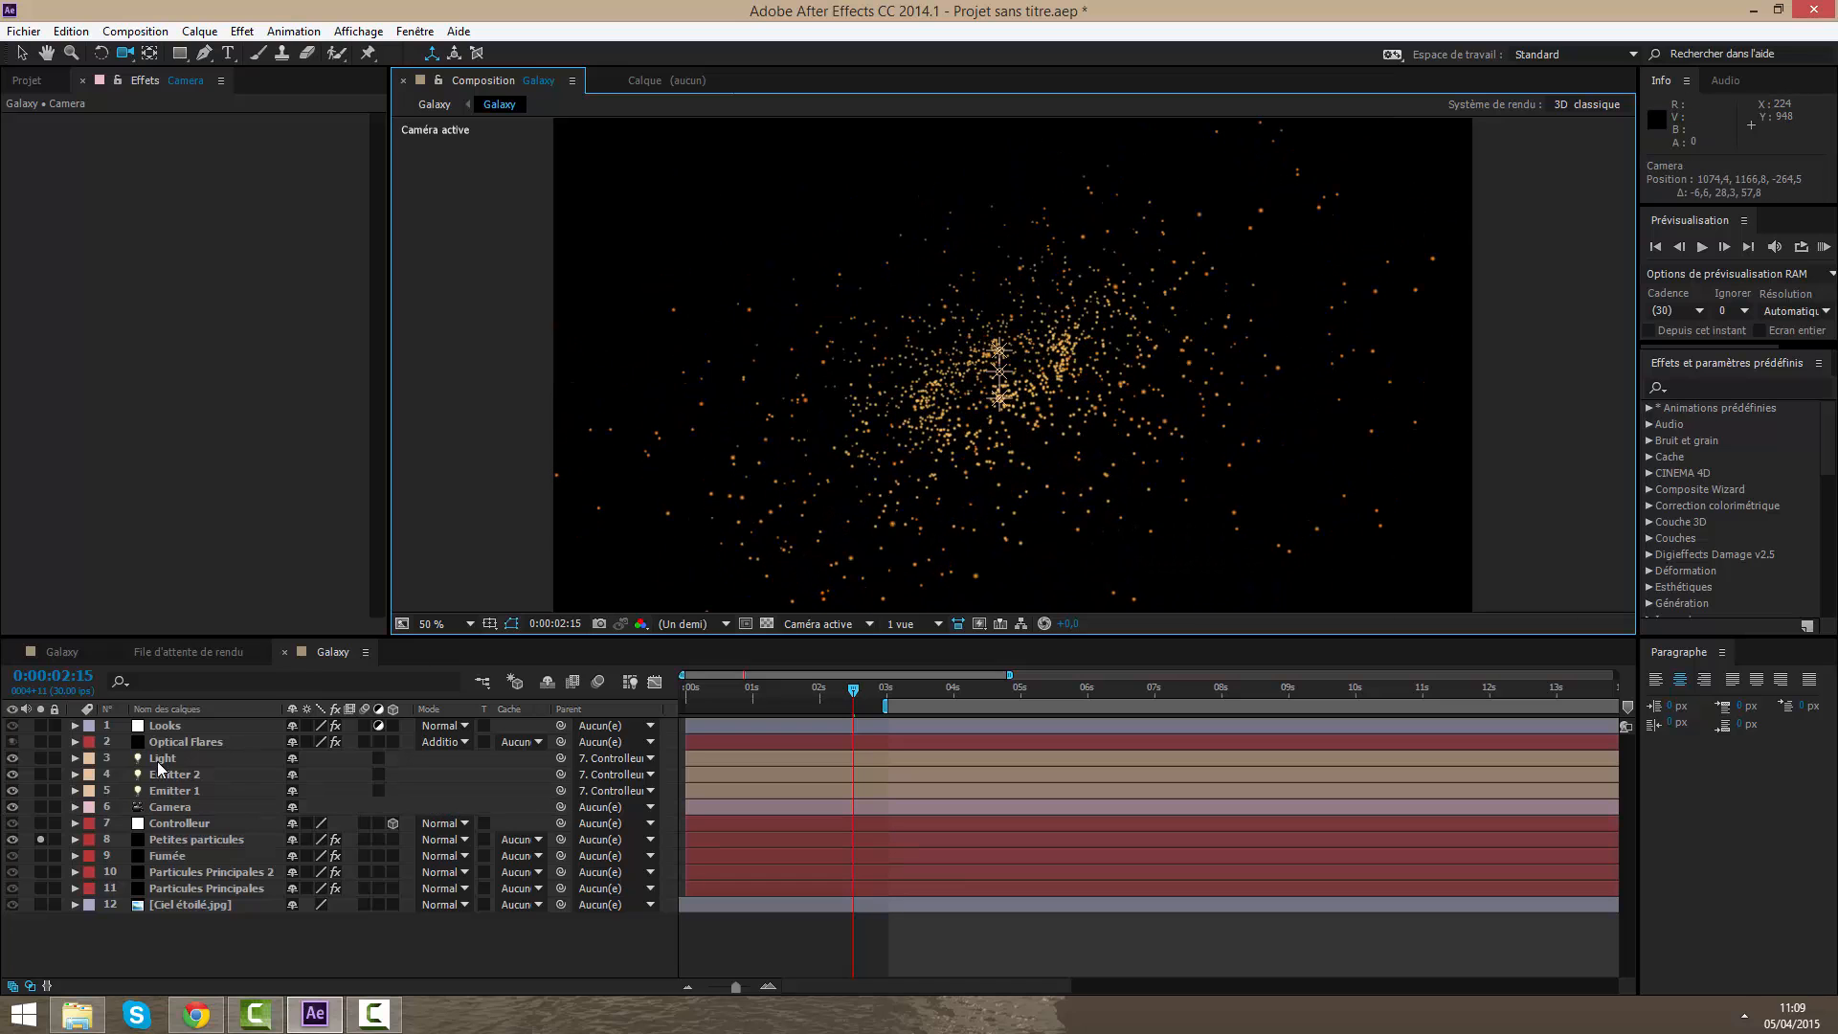
{"action": "left_click", "coordinate": [42, 844]}
Step: Solo the Particules Principales layer and move the camera in close to the particle ring's centre
{"action": "left_click", "coordinate": [41, 888]}
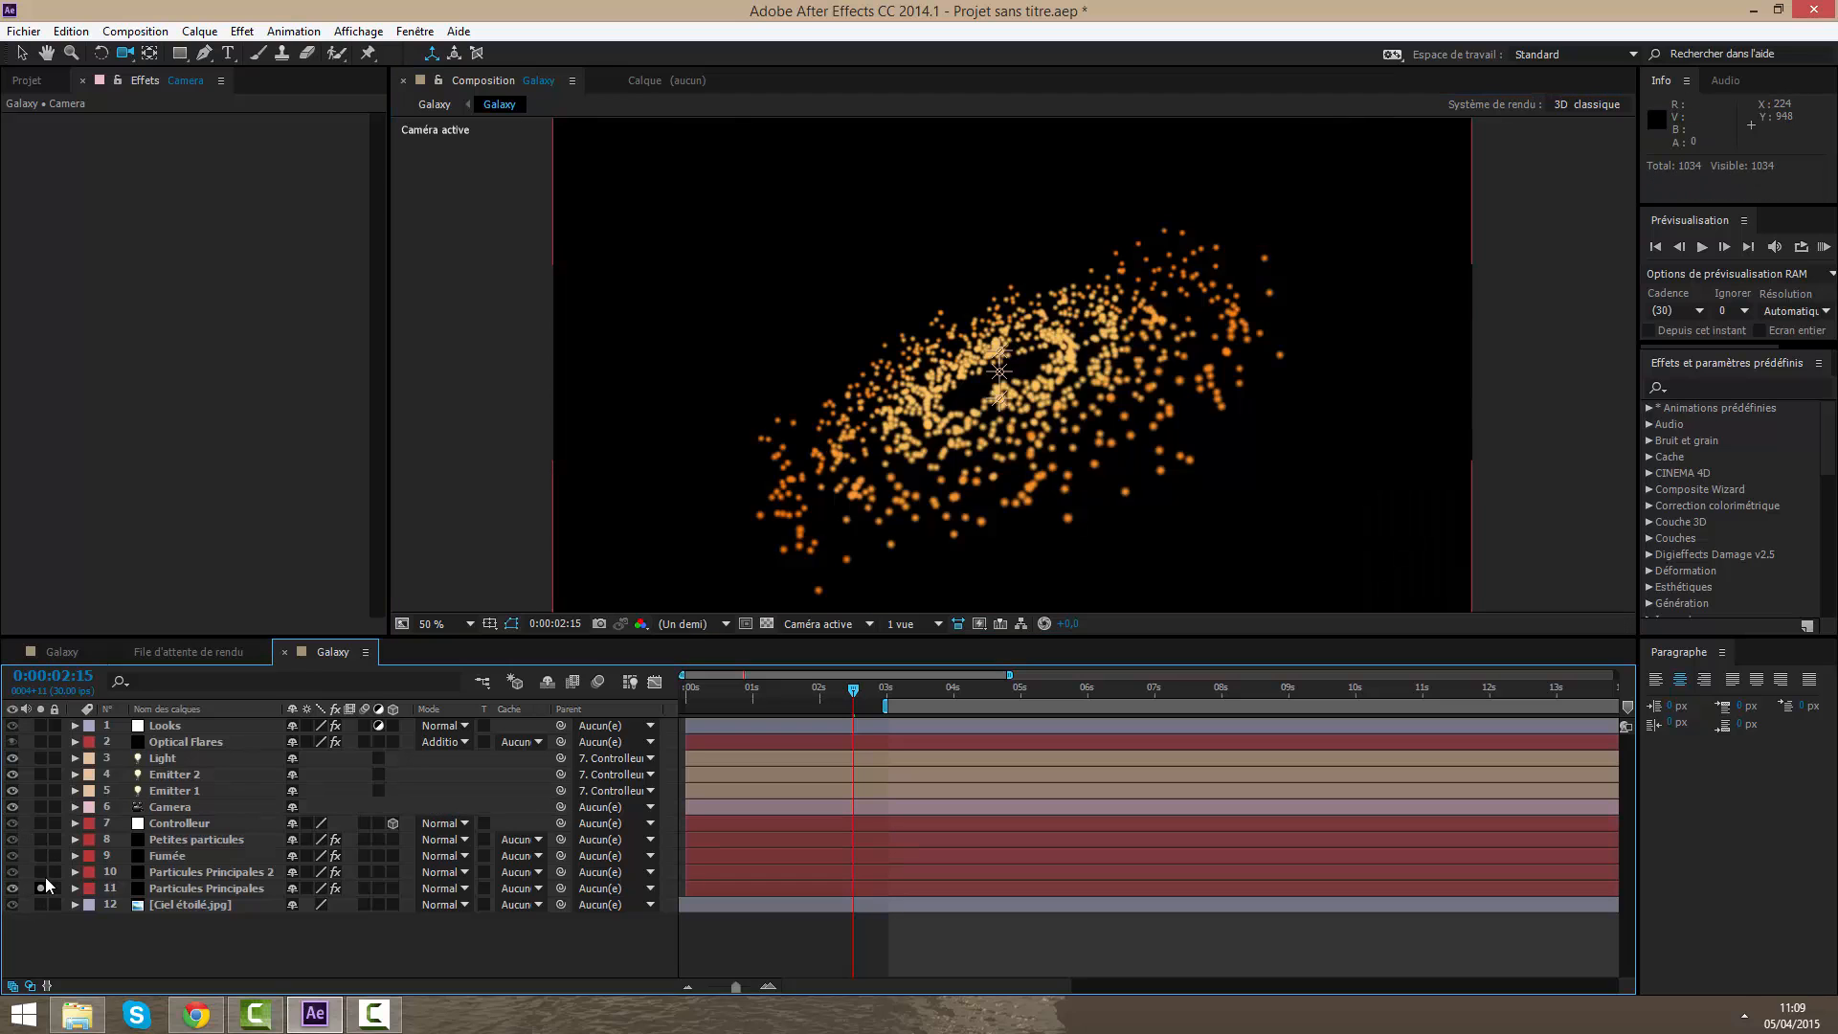
{"action": "mouse_move", "coordinate": [861, 354]}
{"action": "left_mouse_down"}
{"action": "mouse_move", "coordinate": [864, 409]}
{"action": "mouse_move", "coordinate": [849, 343]}
{"action": "left_mouse_up"}
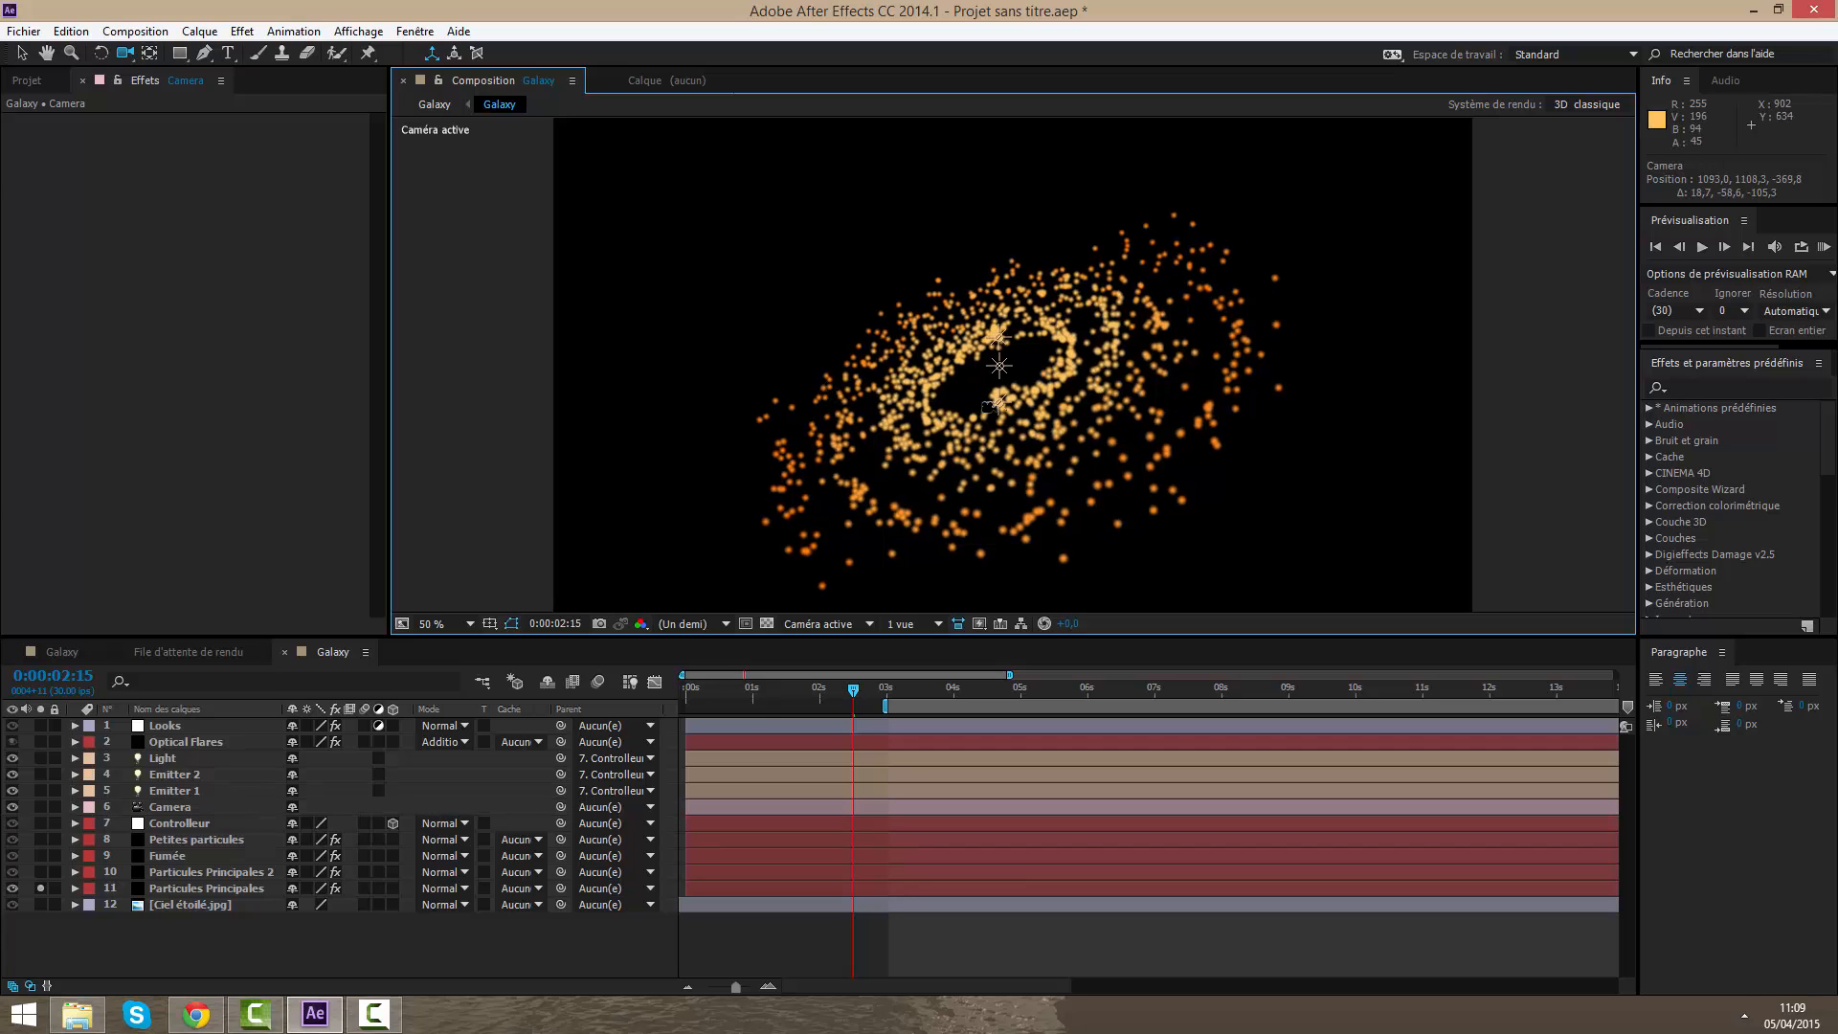
{"action": "left_click_drag", "start_coordinate": [999, 474], "coordinate": [998, 127]}
{"action": "left_click_drag", "start_coordinate": [1005, 378], "coordinate": [1011, 287]}
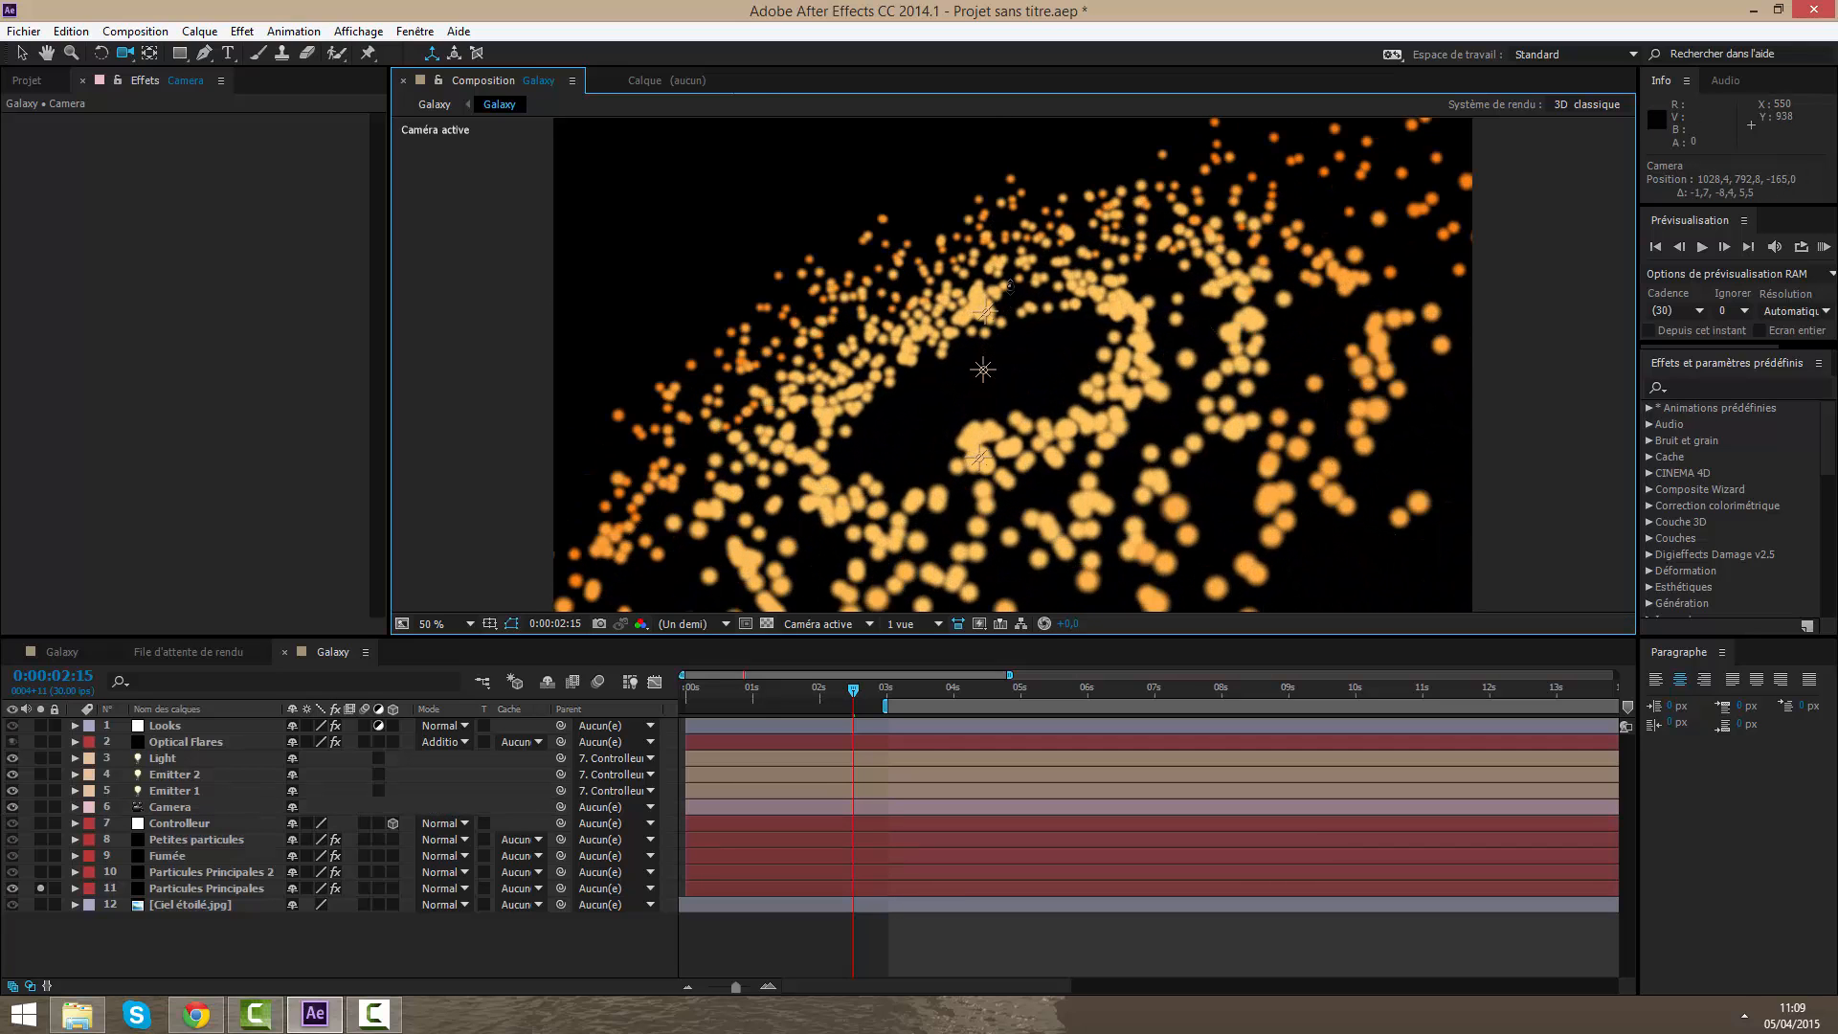
{"action": "mouse_move", "coordinate": [1003, 368]}
{"action": "left_mouse_down"}
{"action": "mouse_move", "coordinate": [1026, 357]}
{"action": "mouse_move", "coordinate": [974, 357]}
{"action": "mouse_move", "coordinate": [962, 378]}
{"action": "mouse_move", "coordinate": [993, 353]}
{"action": "left_mouse_up"}
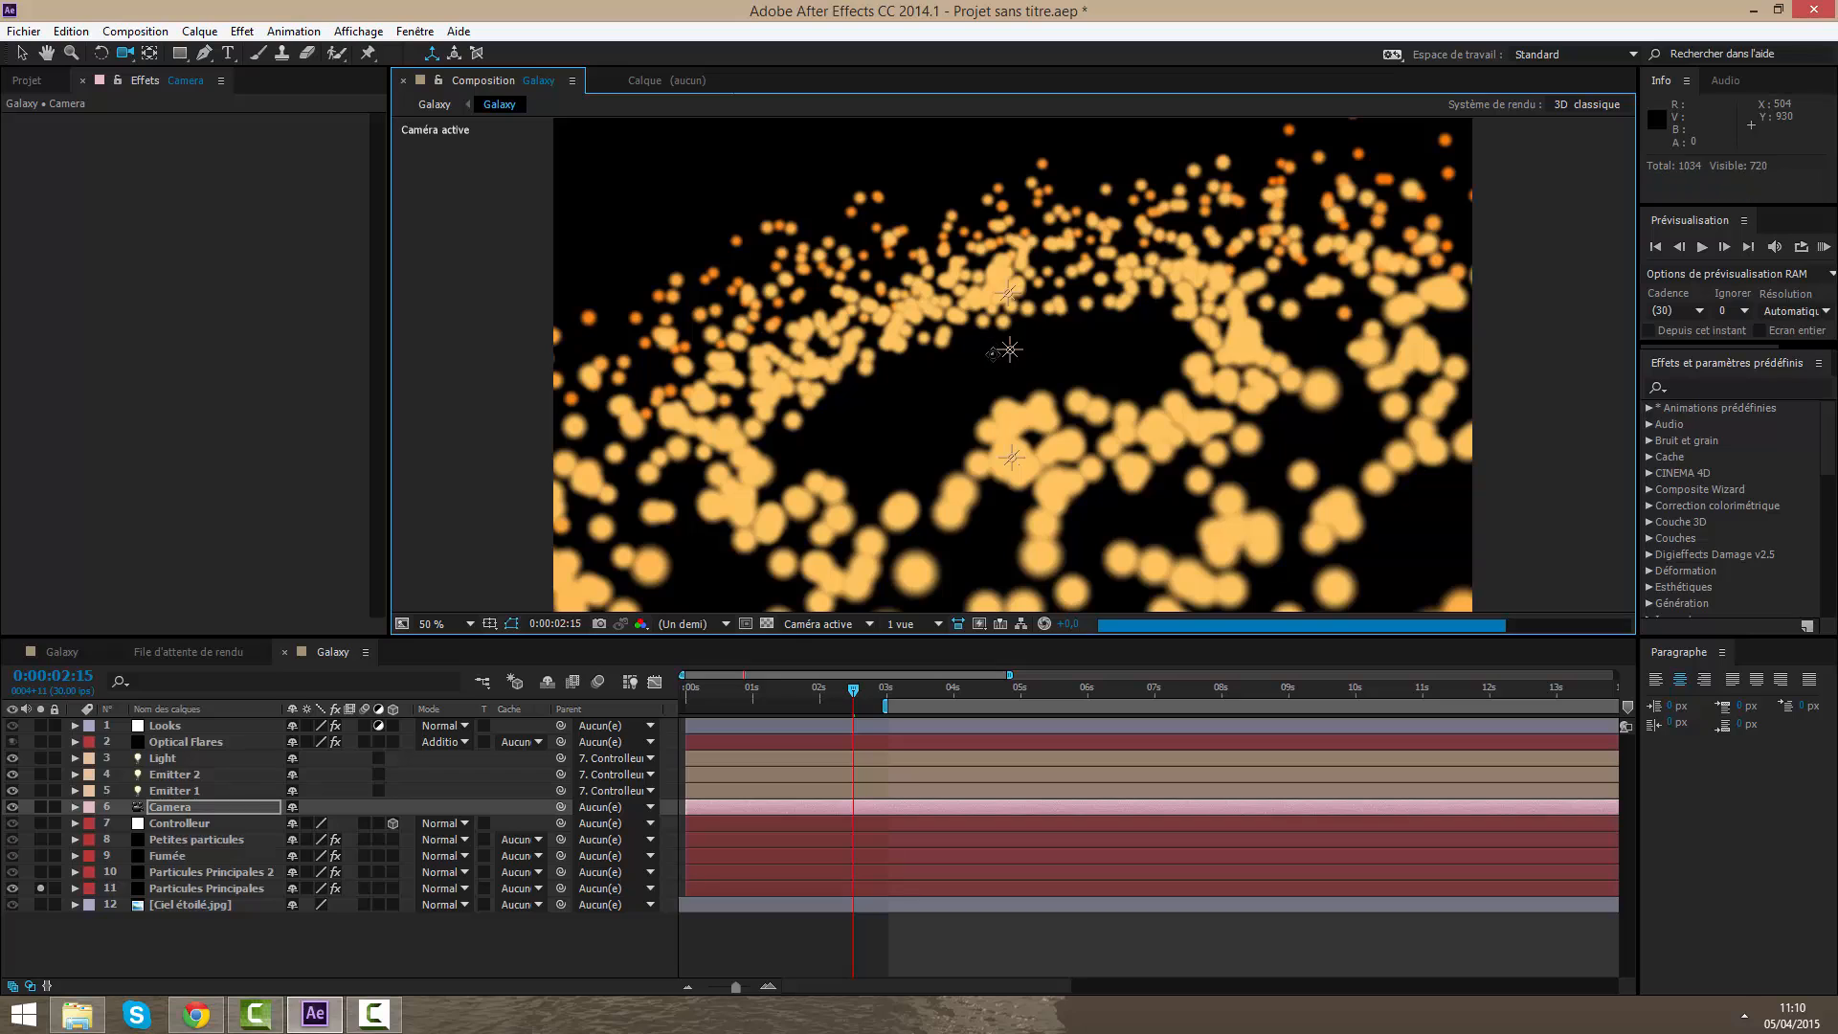
Step: Collapse the Particular effect of the Particules Principales layer and select the Camera layer
{"action": "left_click", "coordinate": [1744, 1015]}
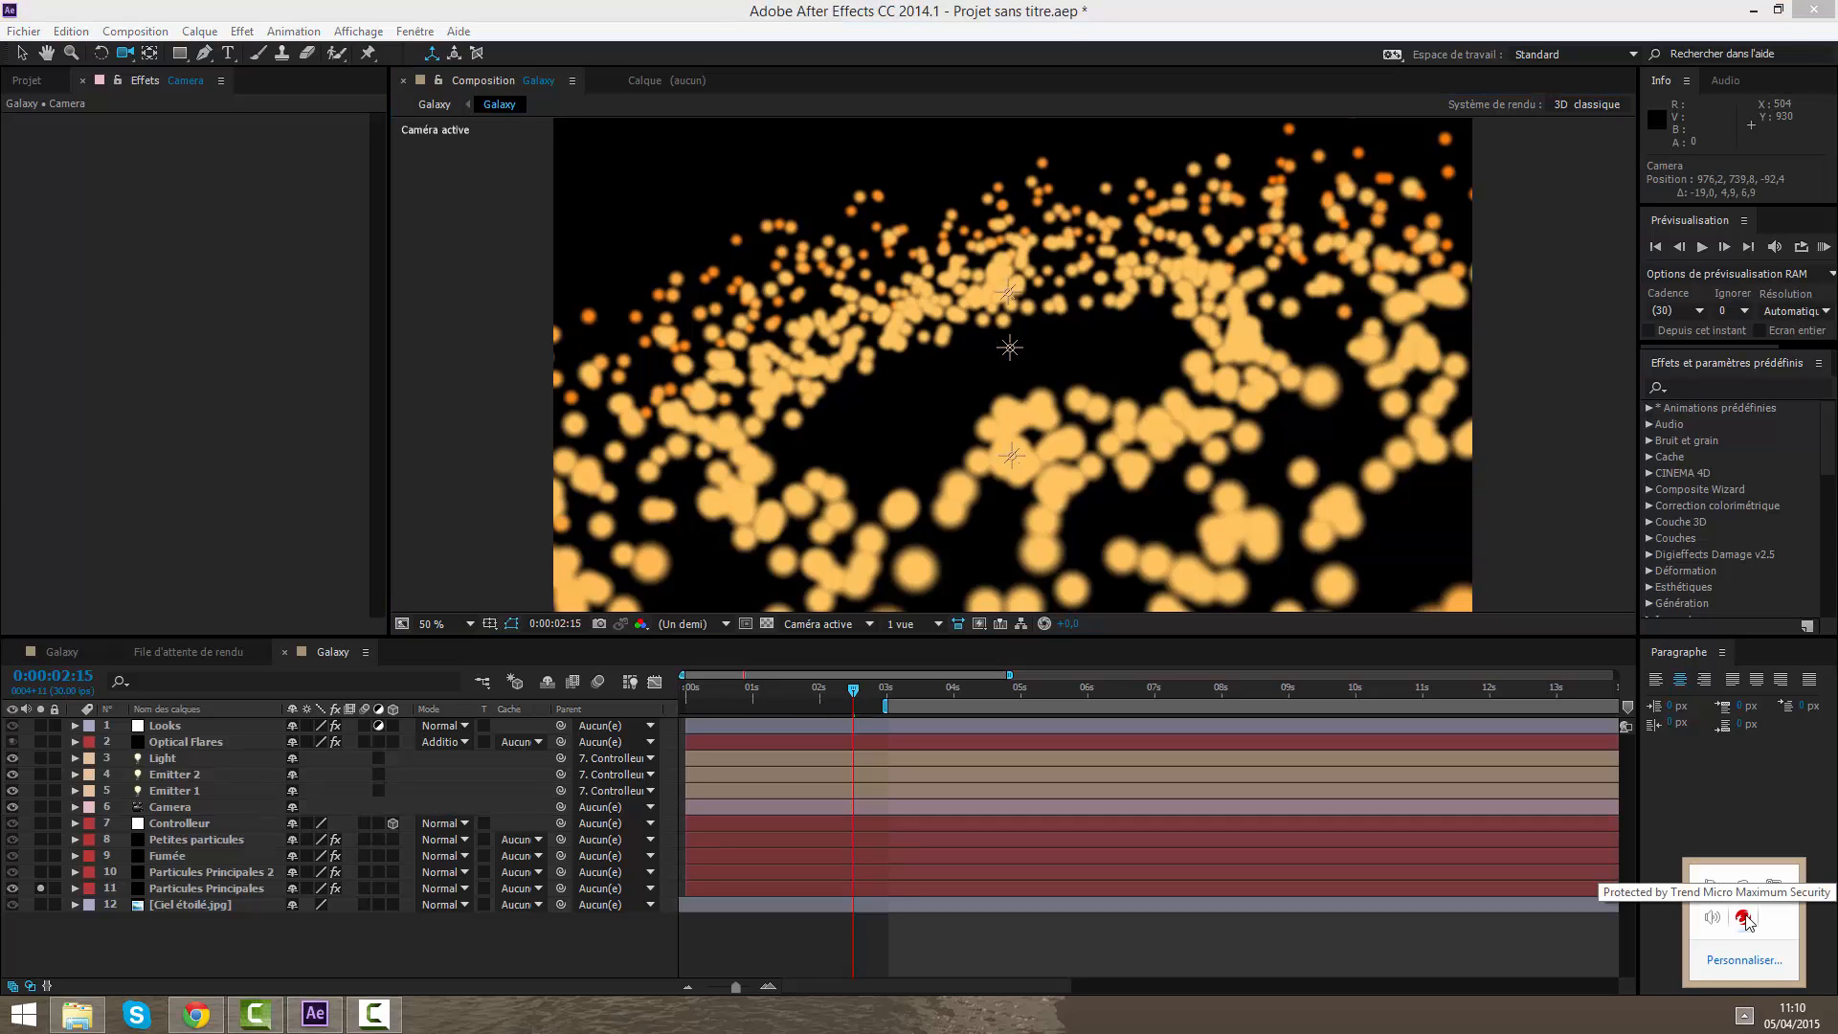
{"action": "left_click", "coordinate": [862, 889]}
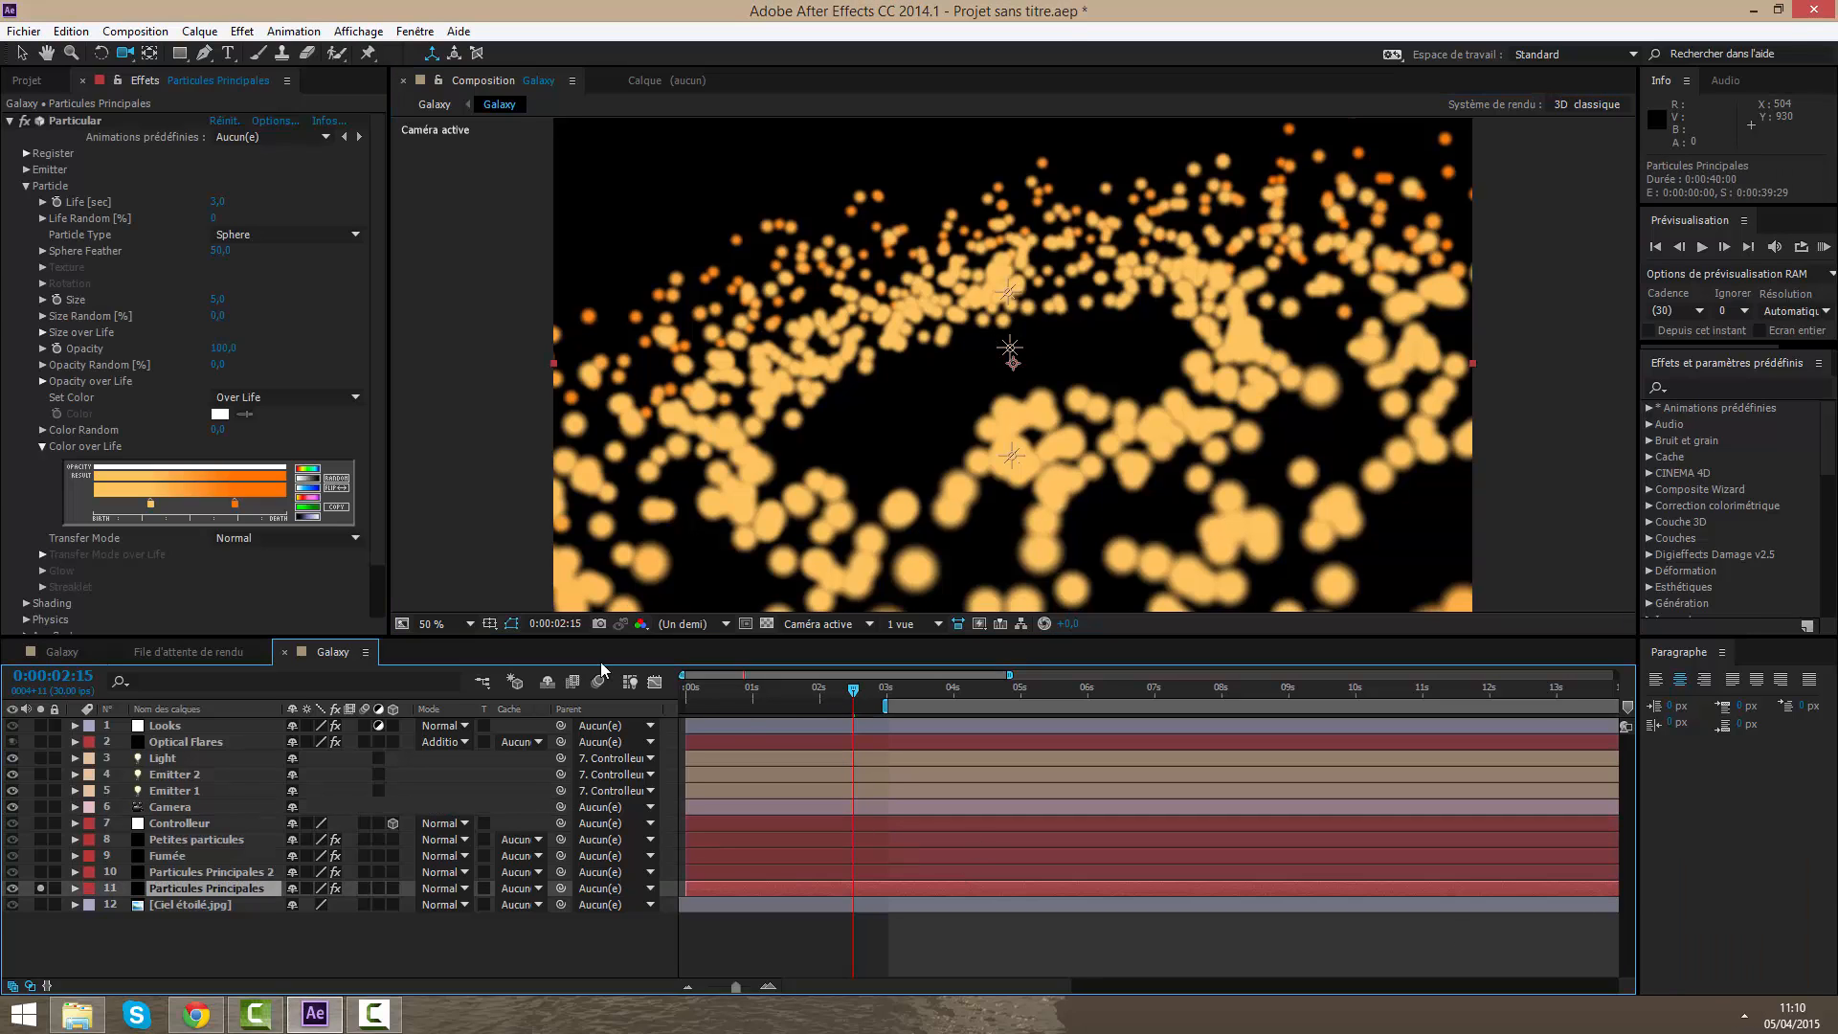
{"action": "left_click", "coordinate": [11, 122]}
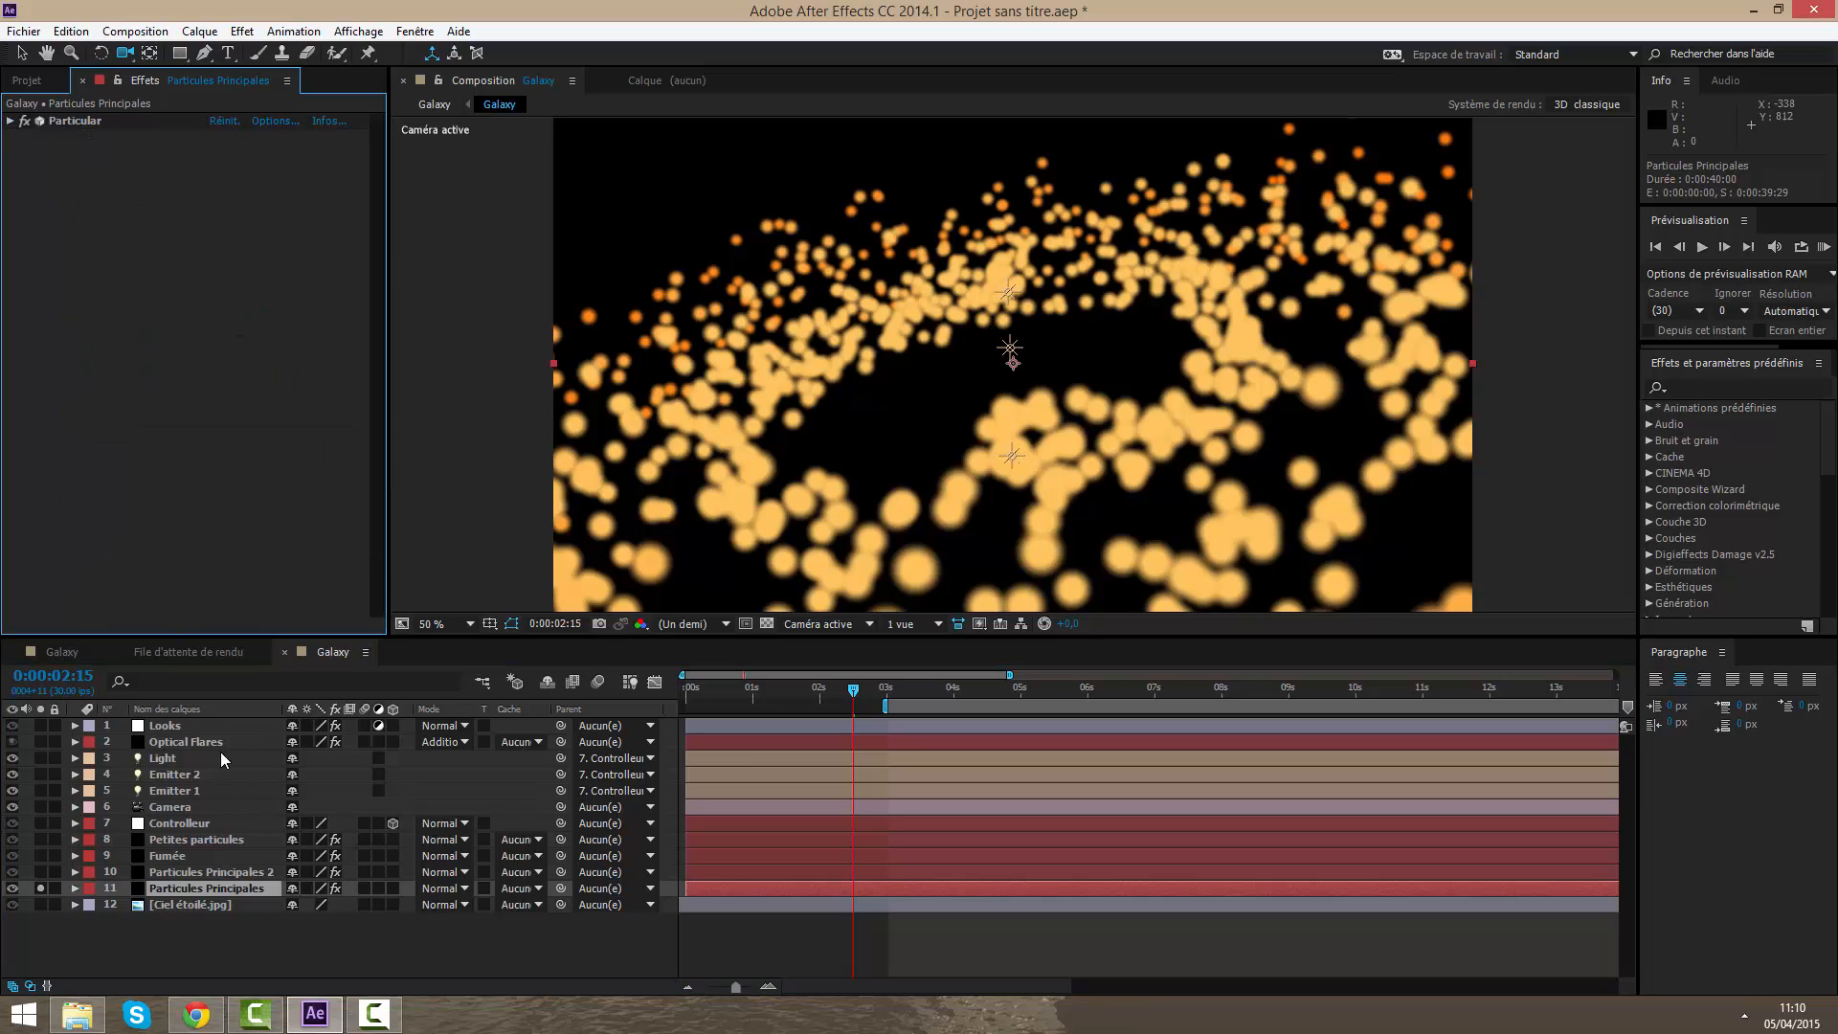
{"action": "left_click", "coordinate": [181, 827]}
{"action": "left_click", "coordinate": [176, 811]}
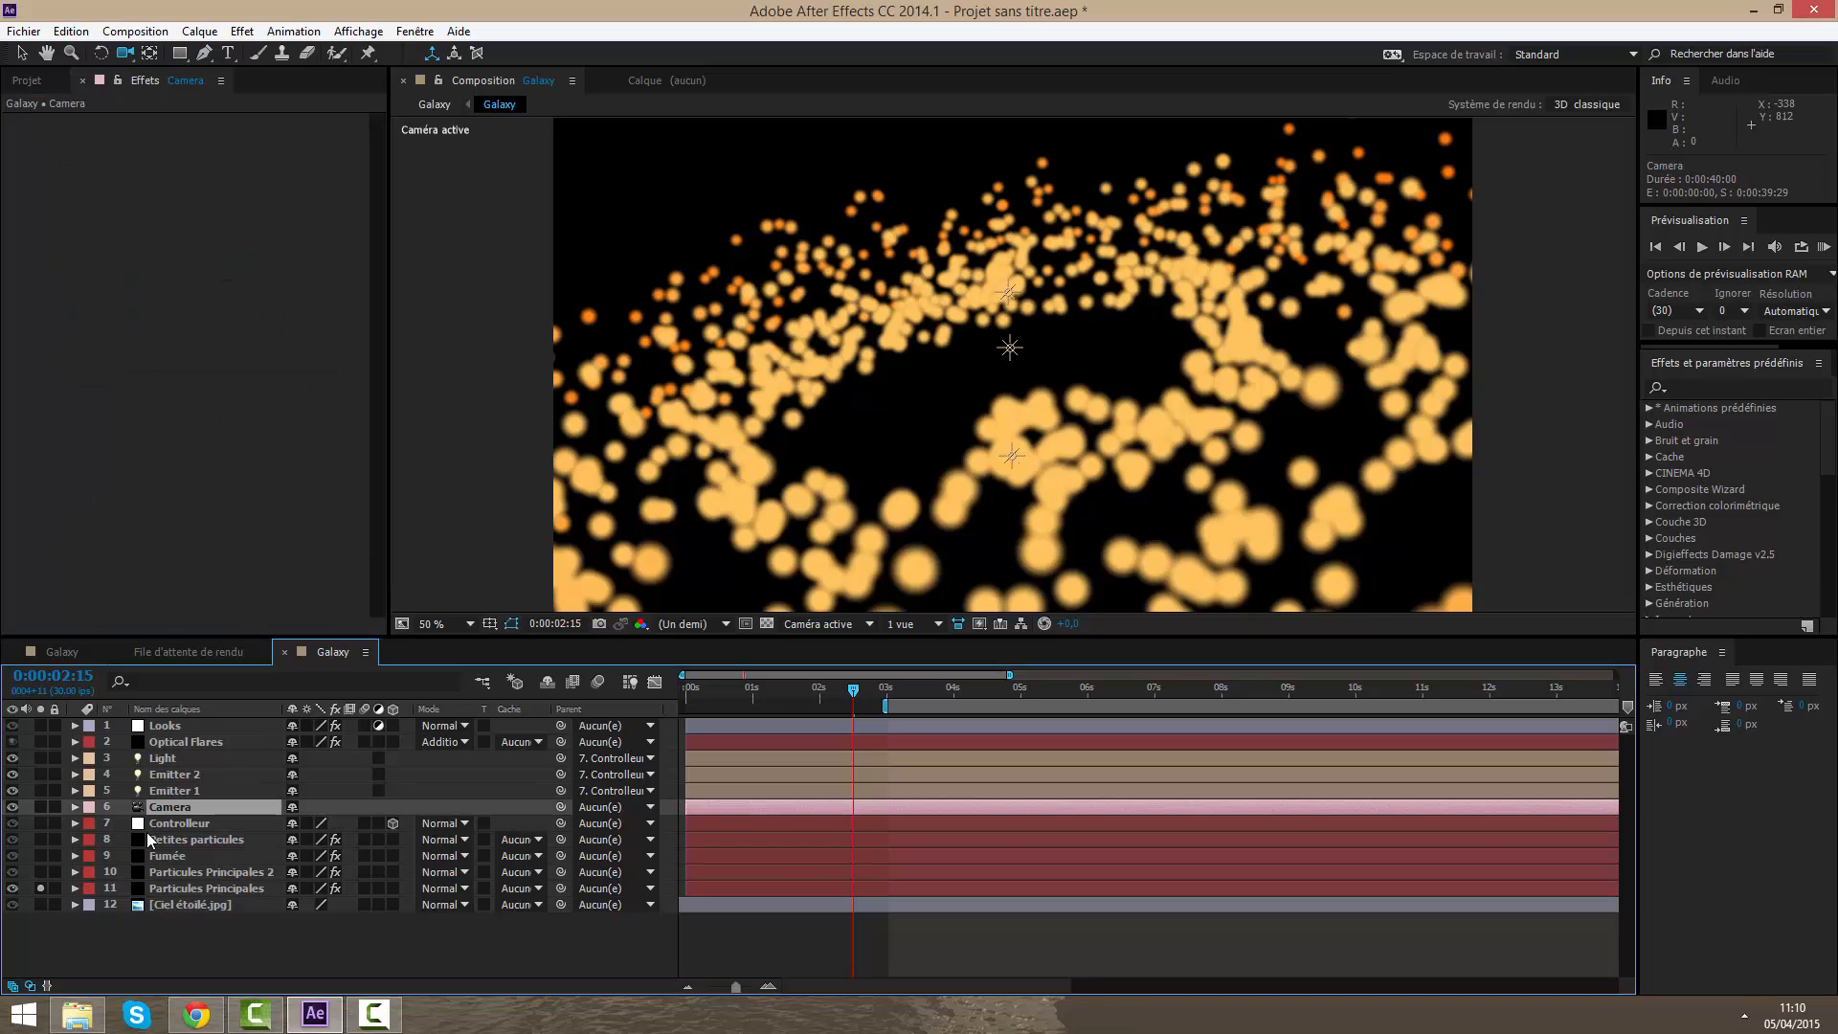
Step: Add a Position keyframe to the Camera layer and place it at 0:00:03:00
{"action": "key", "text": "p"}
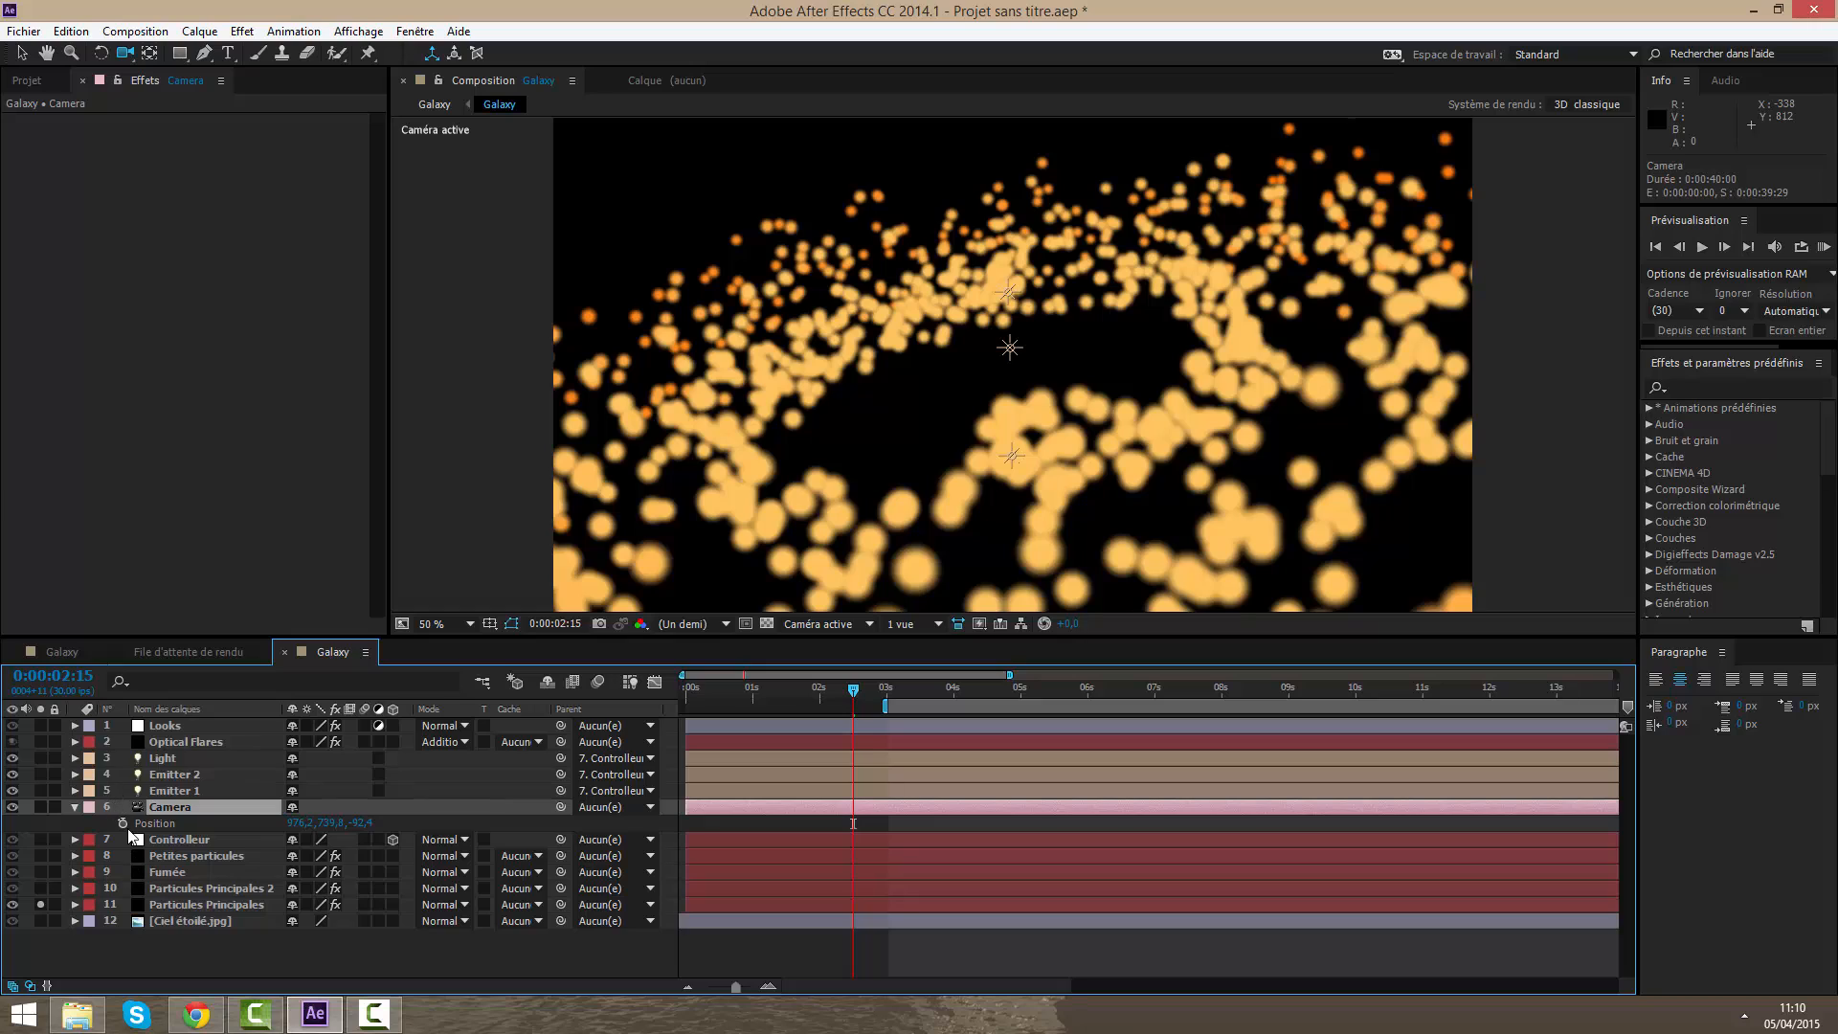
{"action": "left_click", "coordinate": [123, 824]}
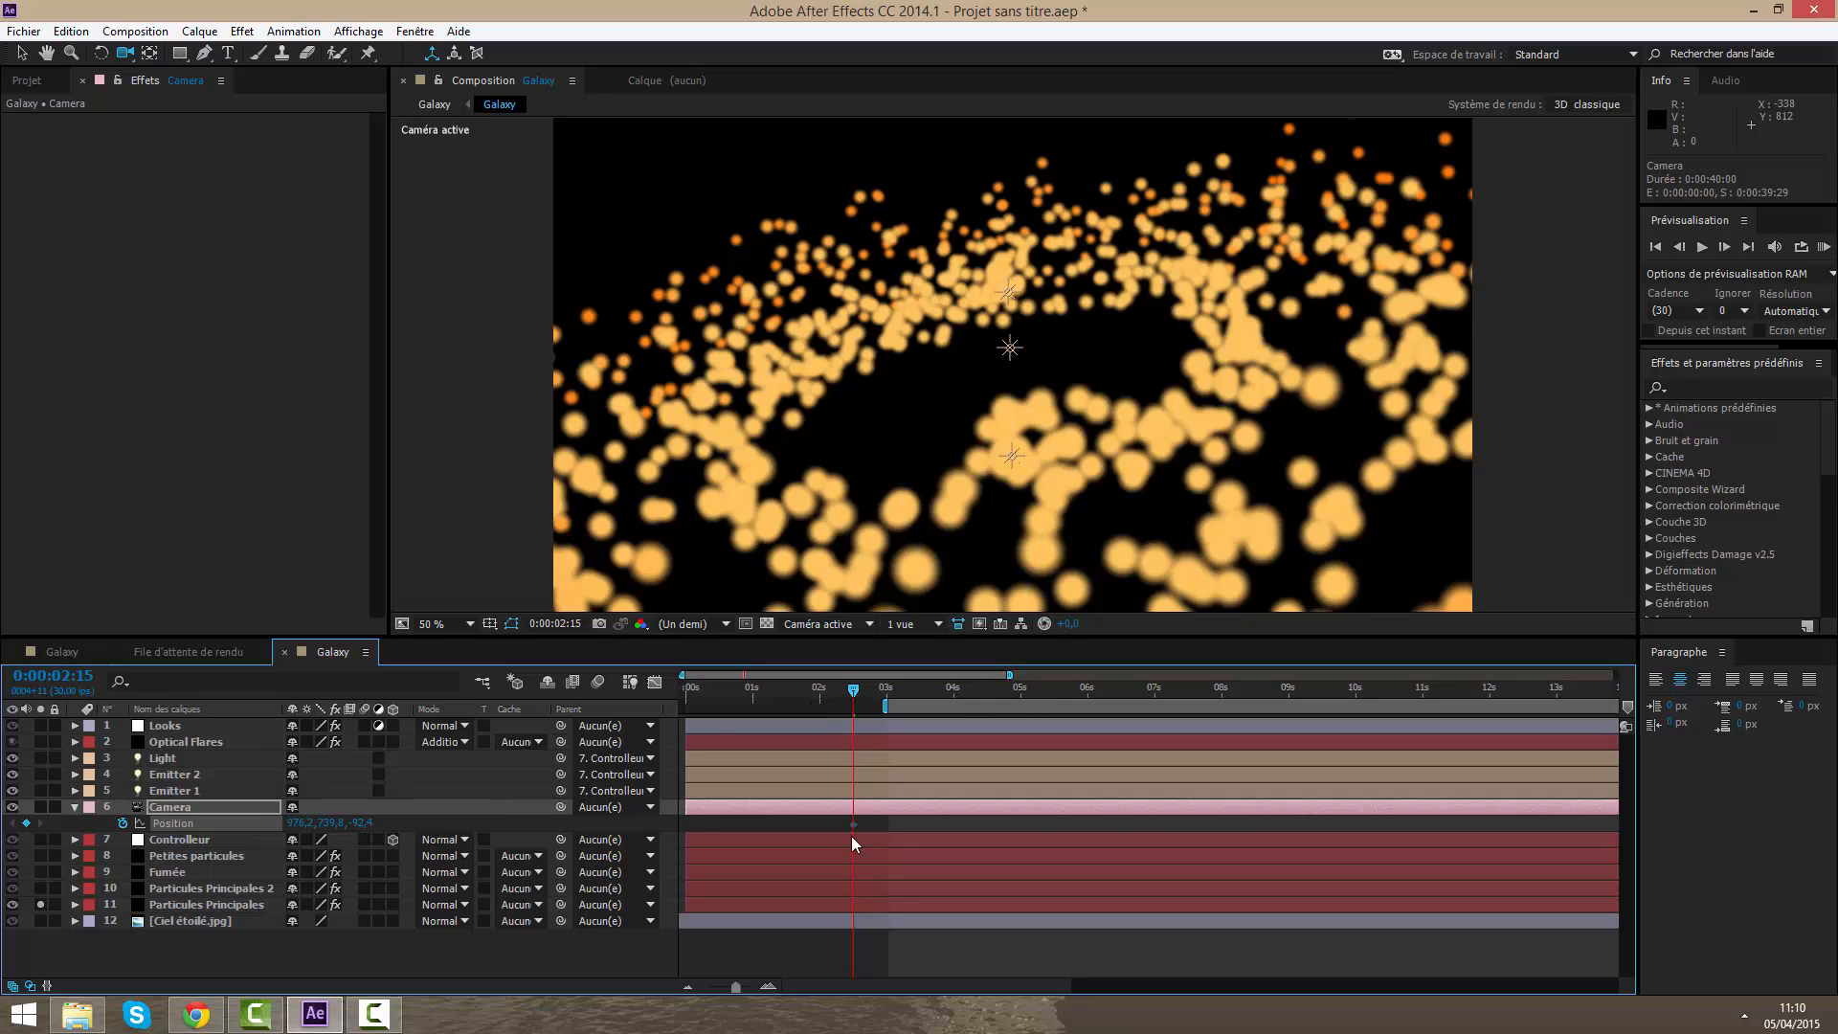
{"action": "left_click_drag", "start_coordinate": [853, 824], "coordinate": [886, 823]}
Step: At 0:00:07:01, pull the camera back and orbit it to frame the whole particle ring as a second Position keyframe, and scrub the move
{"action": "left_click", "coordinate": [893, 690]}
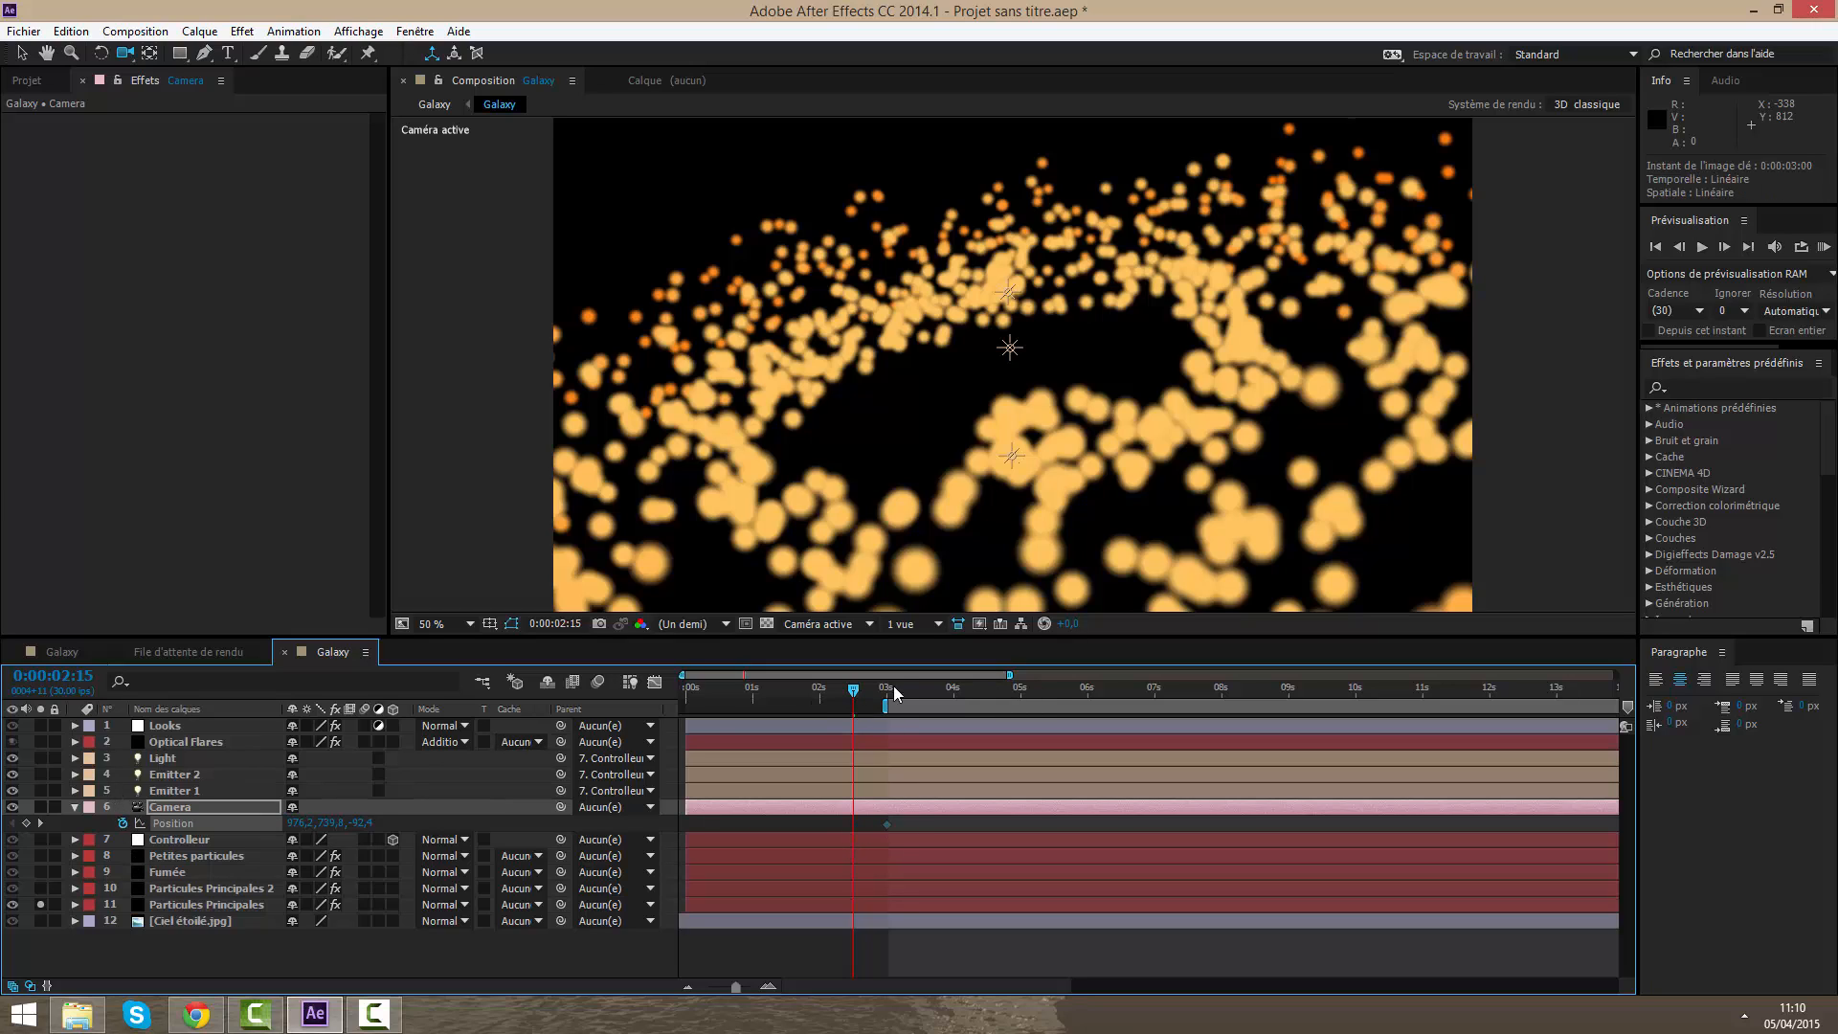
{"action": "left_click", "coordinate": [895, 689]}
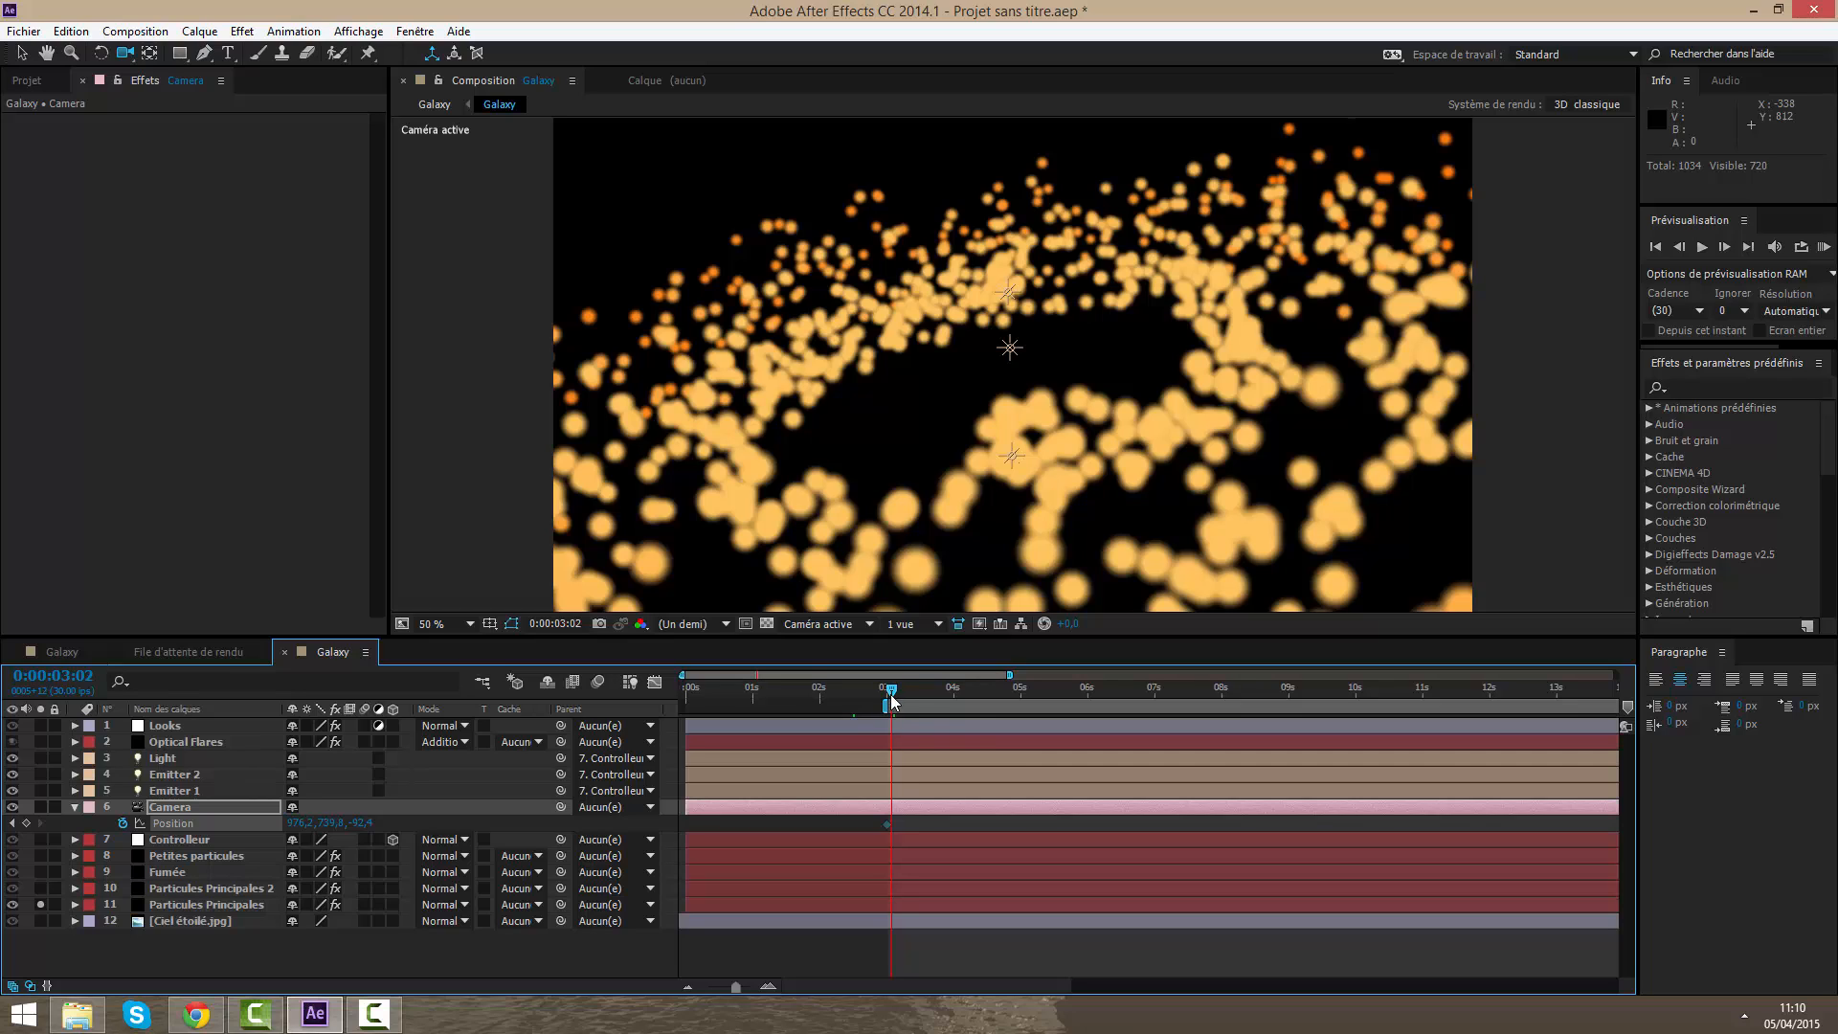
{"action": "left_click_drag", "start_coordinate": [962, 704], "coordinate": [1156, 692]}
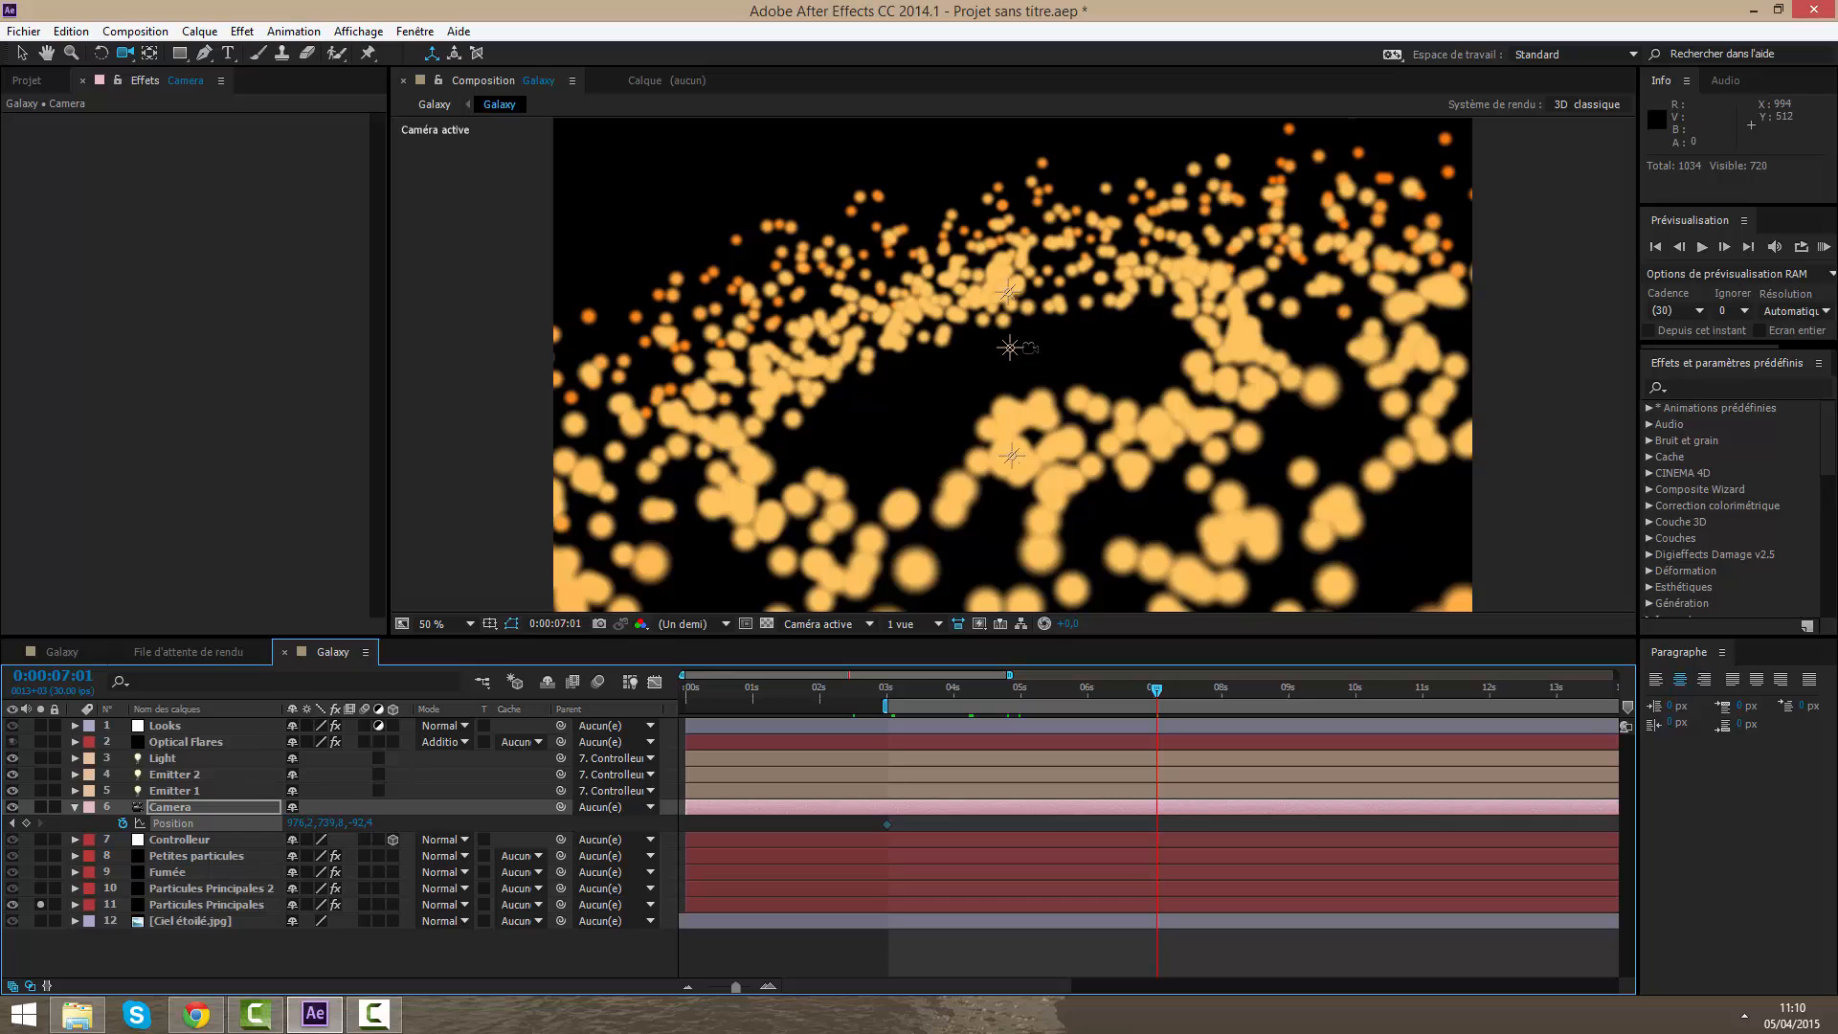
{"action": "left_click_drag", "start_coordinate": [1021, 393], "coordinate": [1061, 678]}
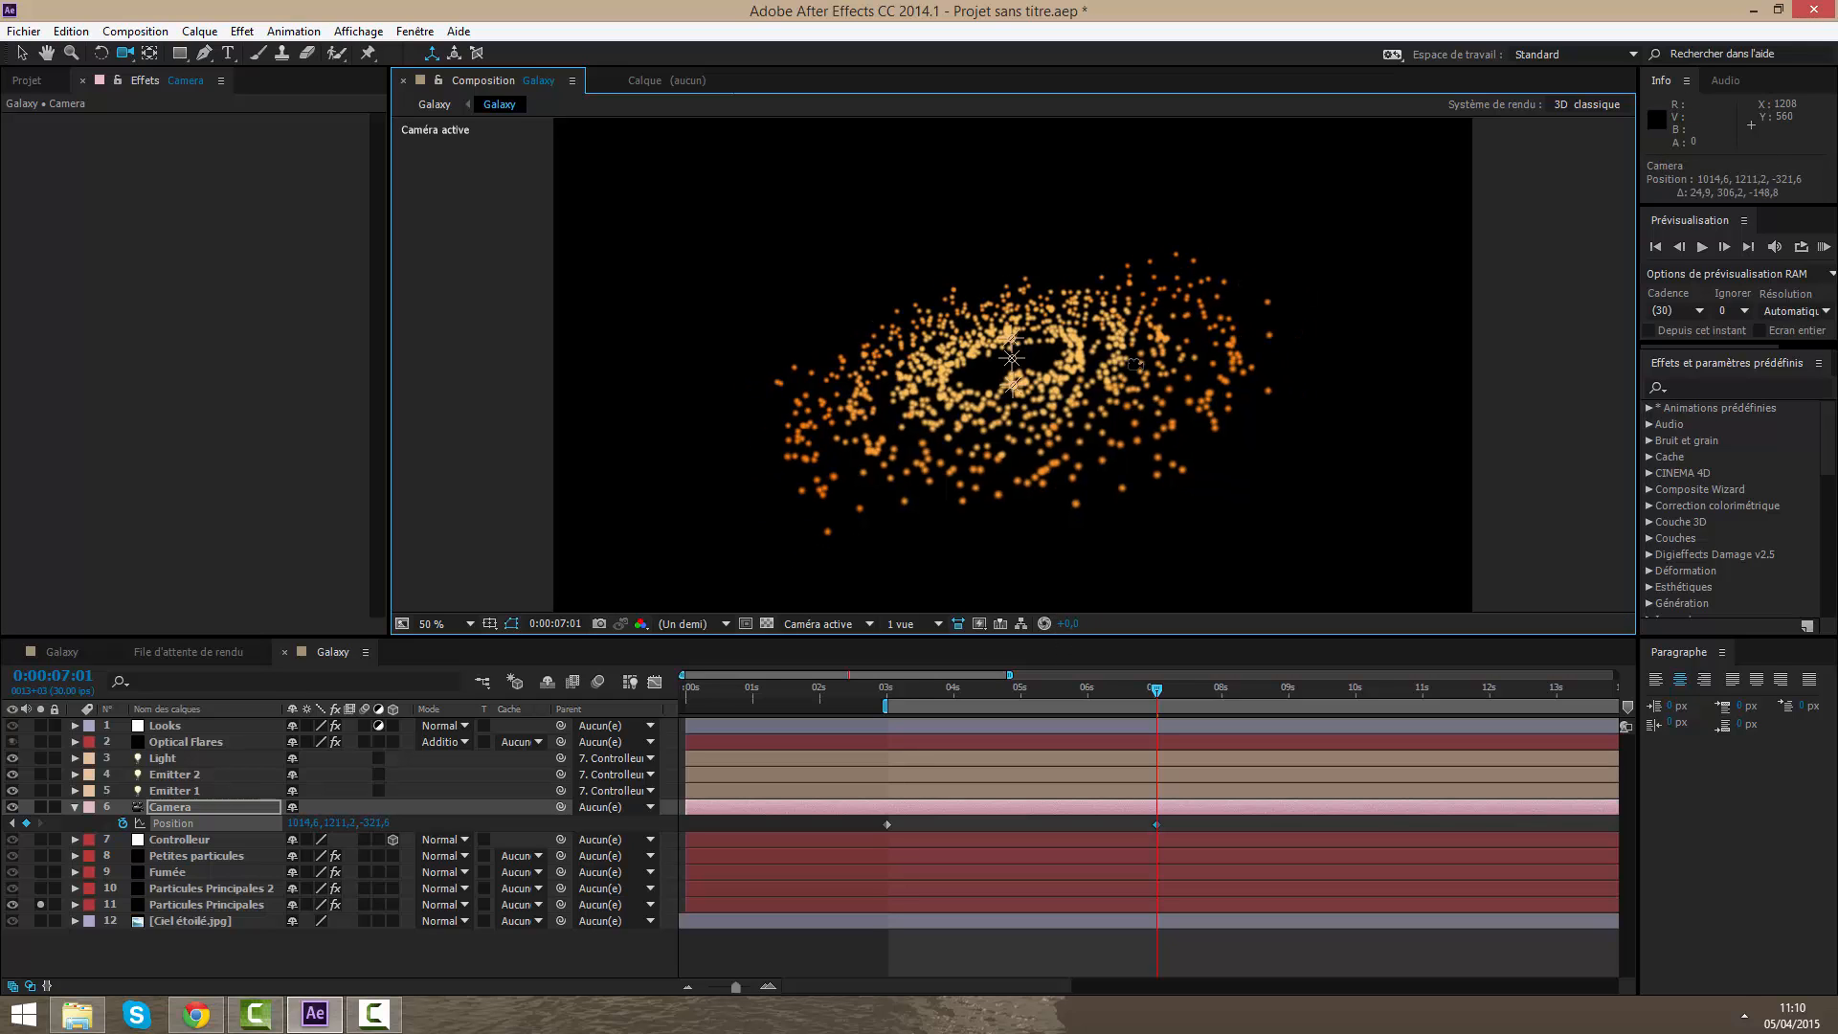
{"action": "left_click_drag", "start_coordinate": [1135, 365], "coordinate": [1046, 404]}
{"action": "left_click_drag", "start_coordinate": [1169, 820], "coordinate": [886, 839]}
{"action": "left_click_drag", "start_coordinate": [943, 689], "coordinate": [1063, 688]}
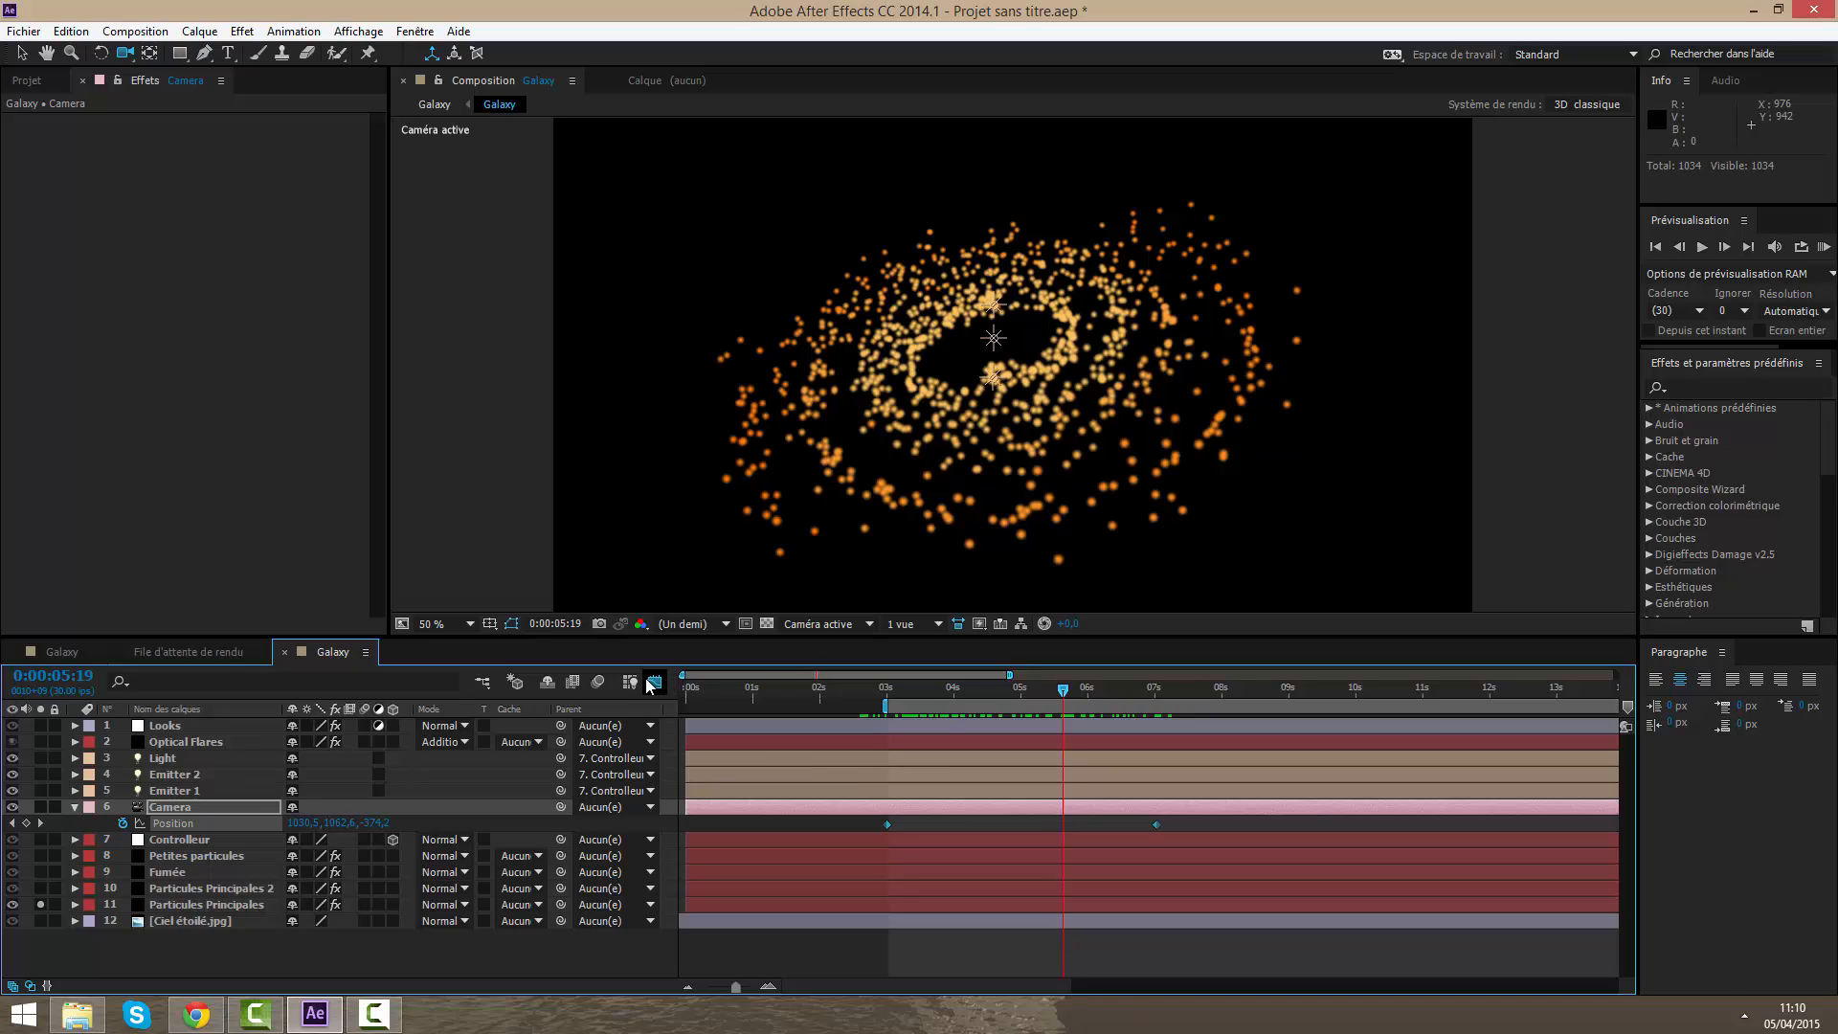
Step: Ease the camera's Position keyframes in the graph editor and lengthen the last keyframe's incoming speed influence for a gradual slowdown
{"action": "left_click", "coordinate": [647, 684]}
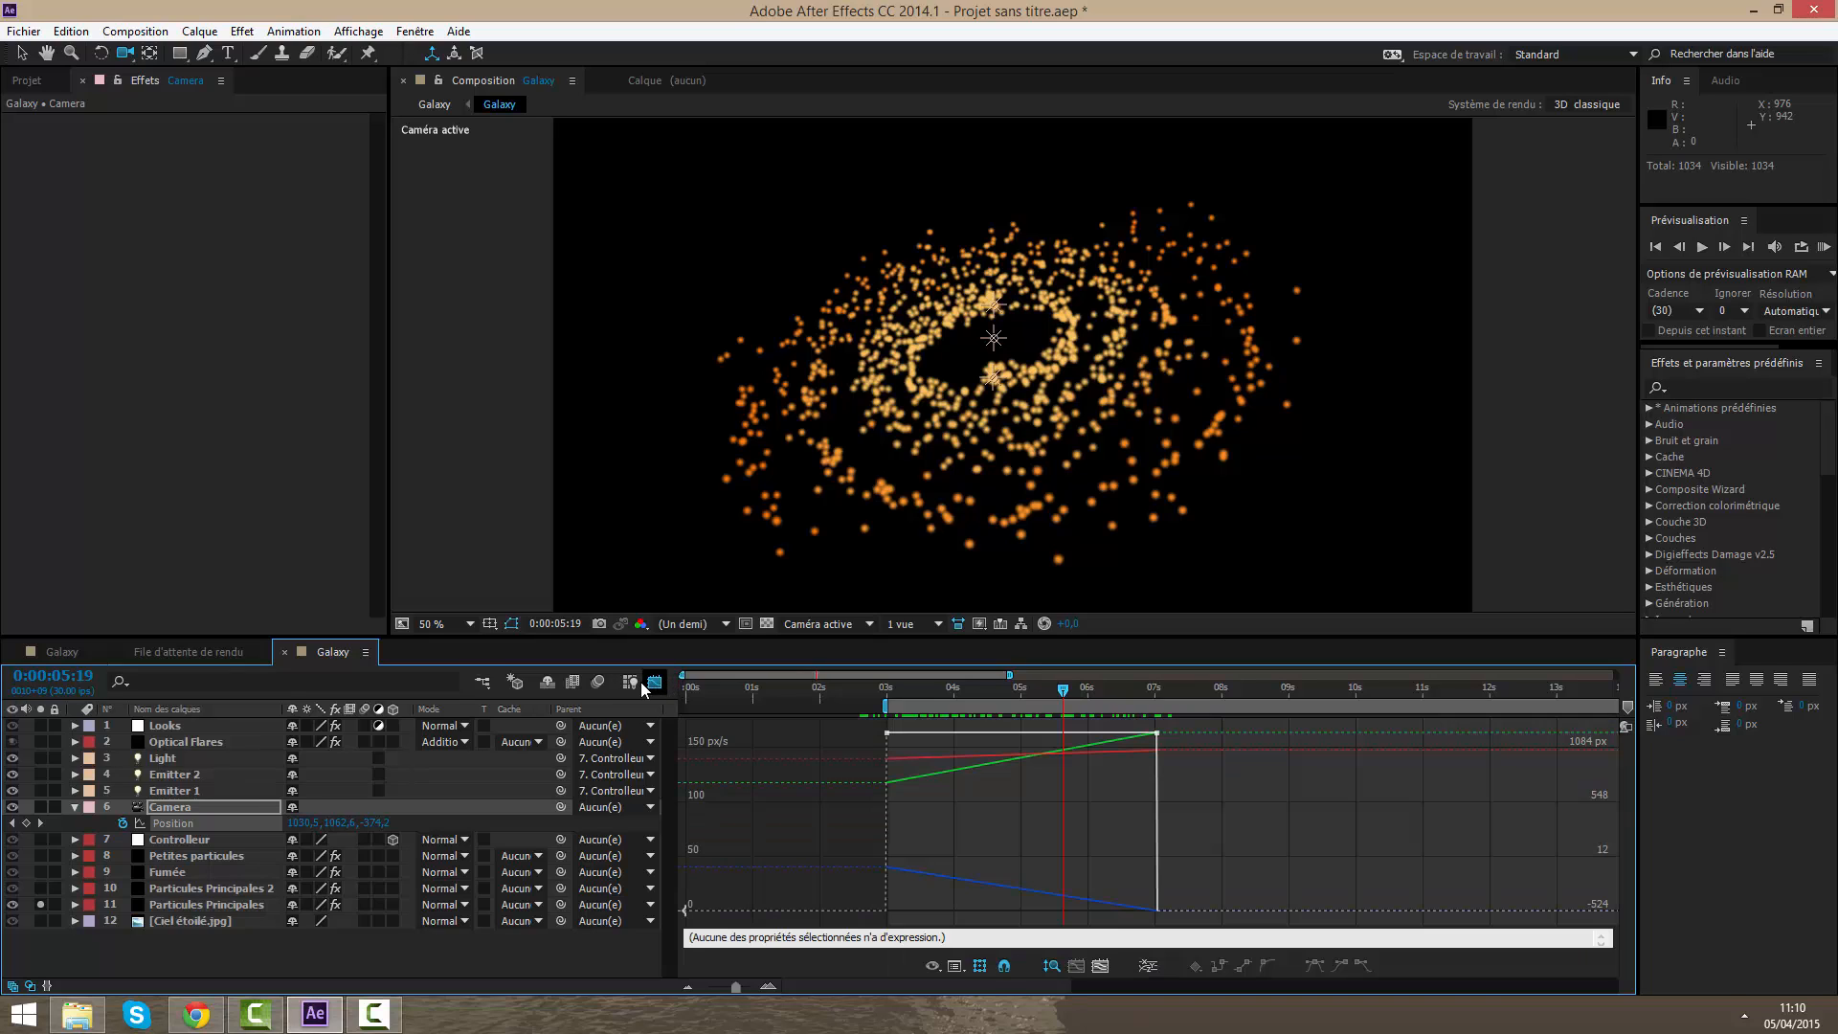
{"action": "left_click", "coordinate": [191, 826]}
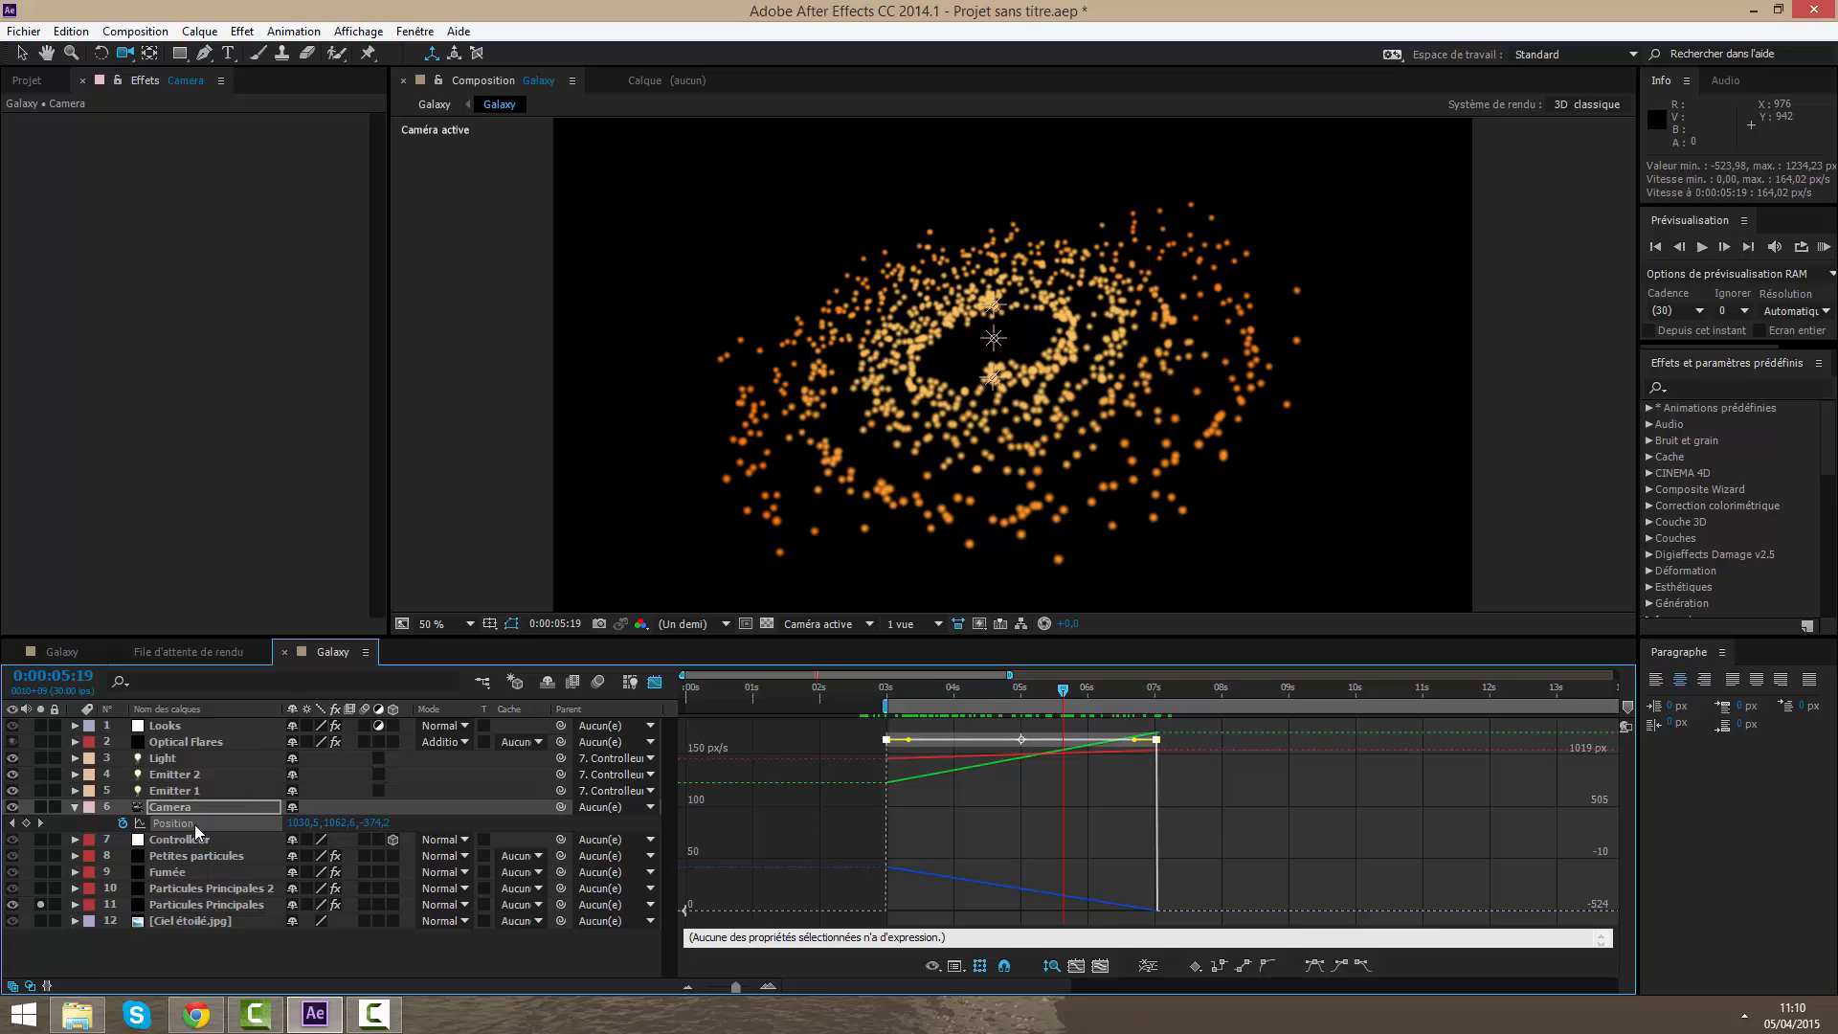
{"action": "left_click", "coordinate": [1315, 965]}
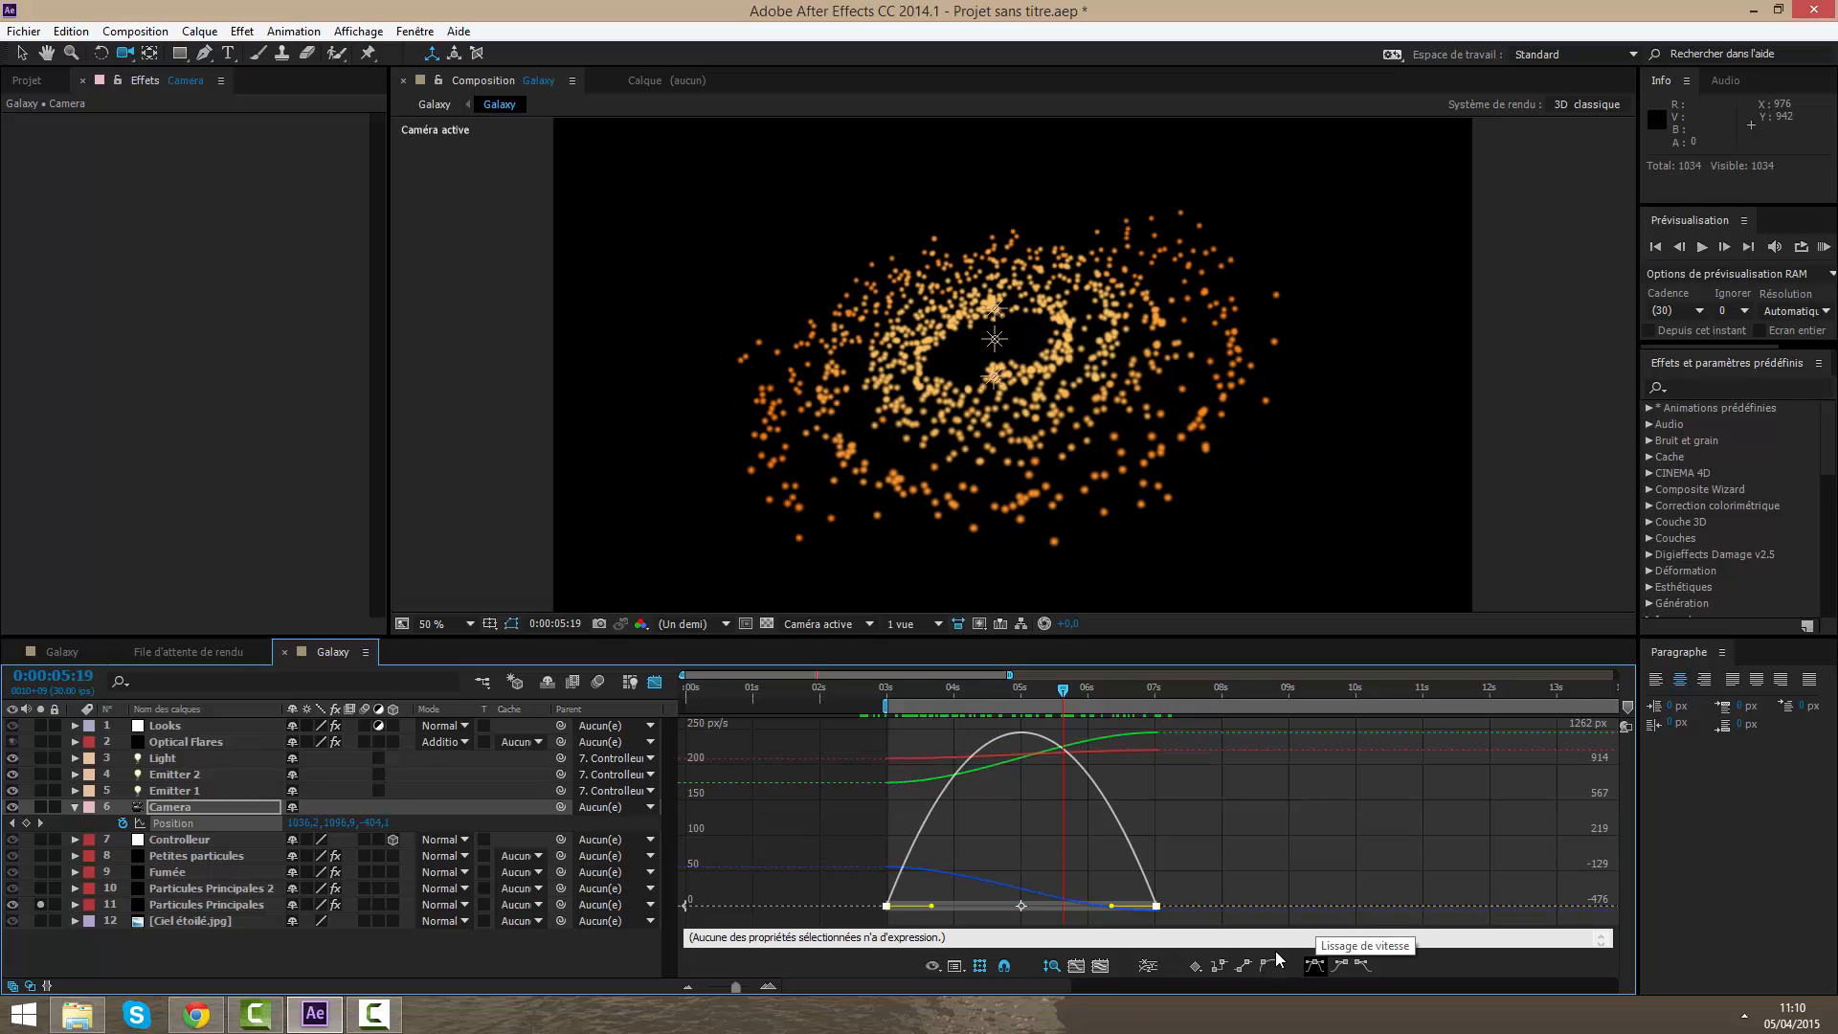
{"action": "left_click_drag", "start_coordinate": [1110, 906], "coordinate": [1080, 905]}
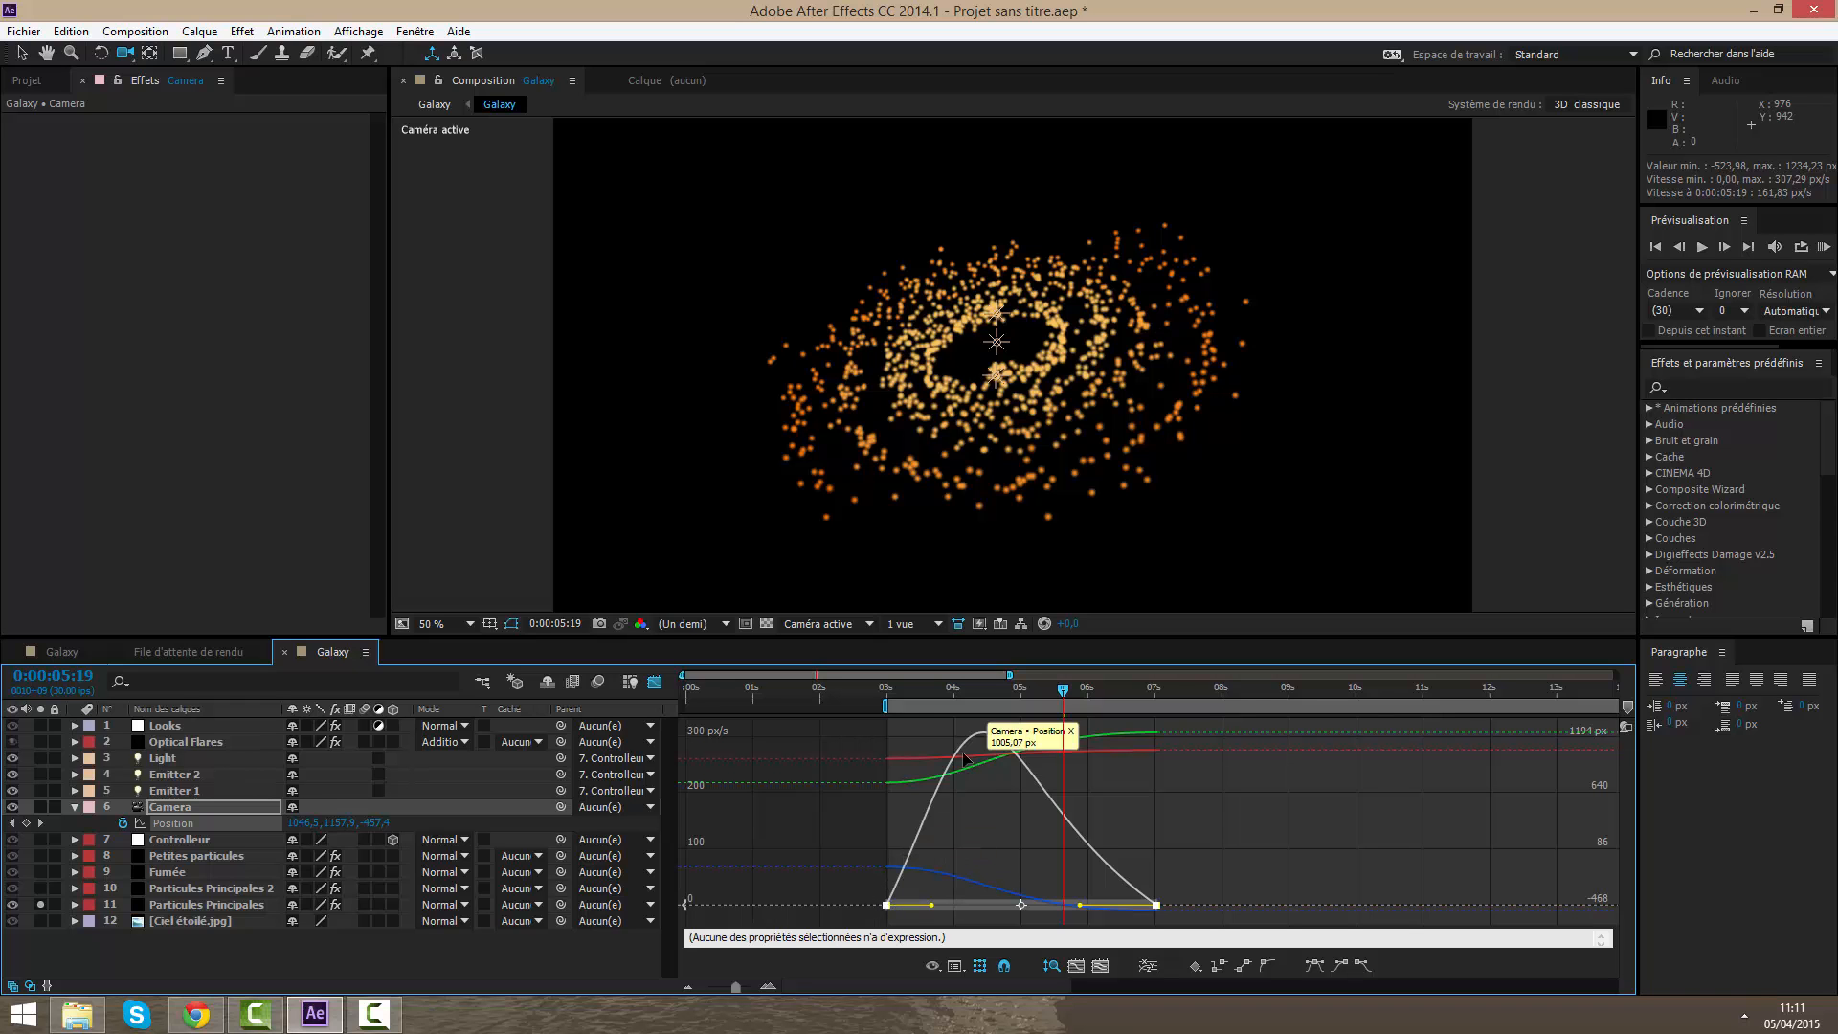
{"action": "left_click", "coordinate": [889, 693]}
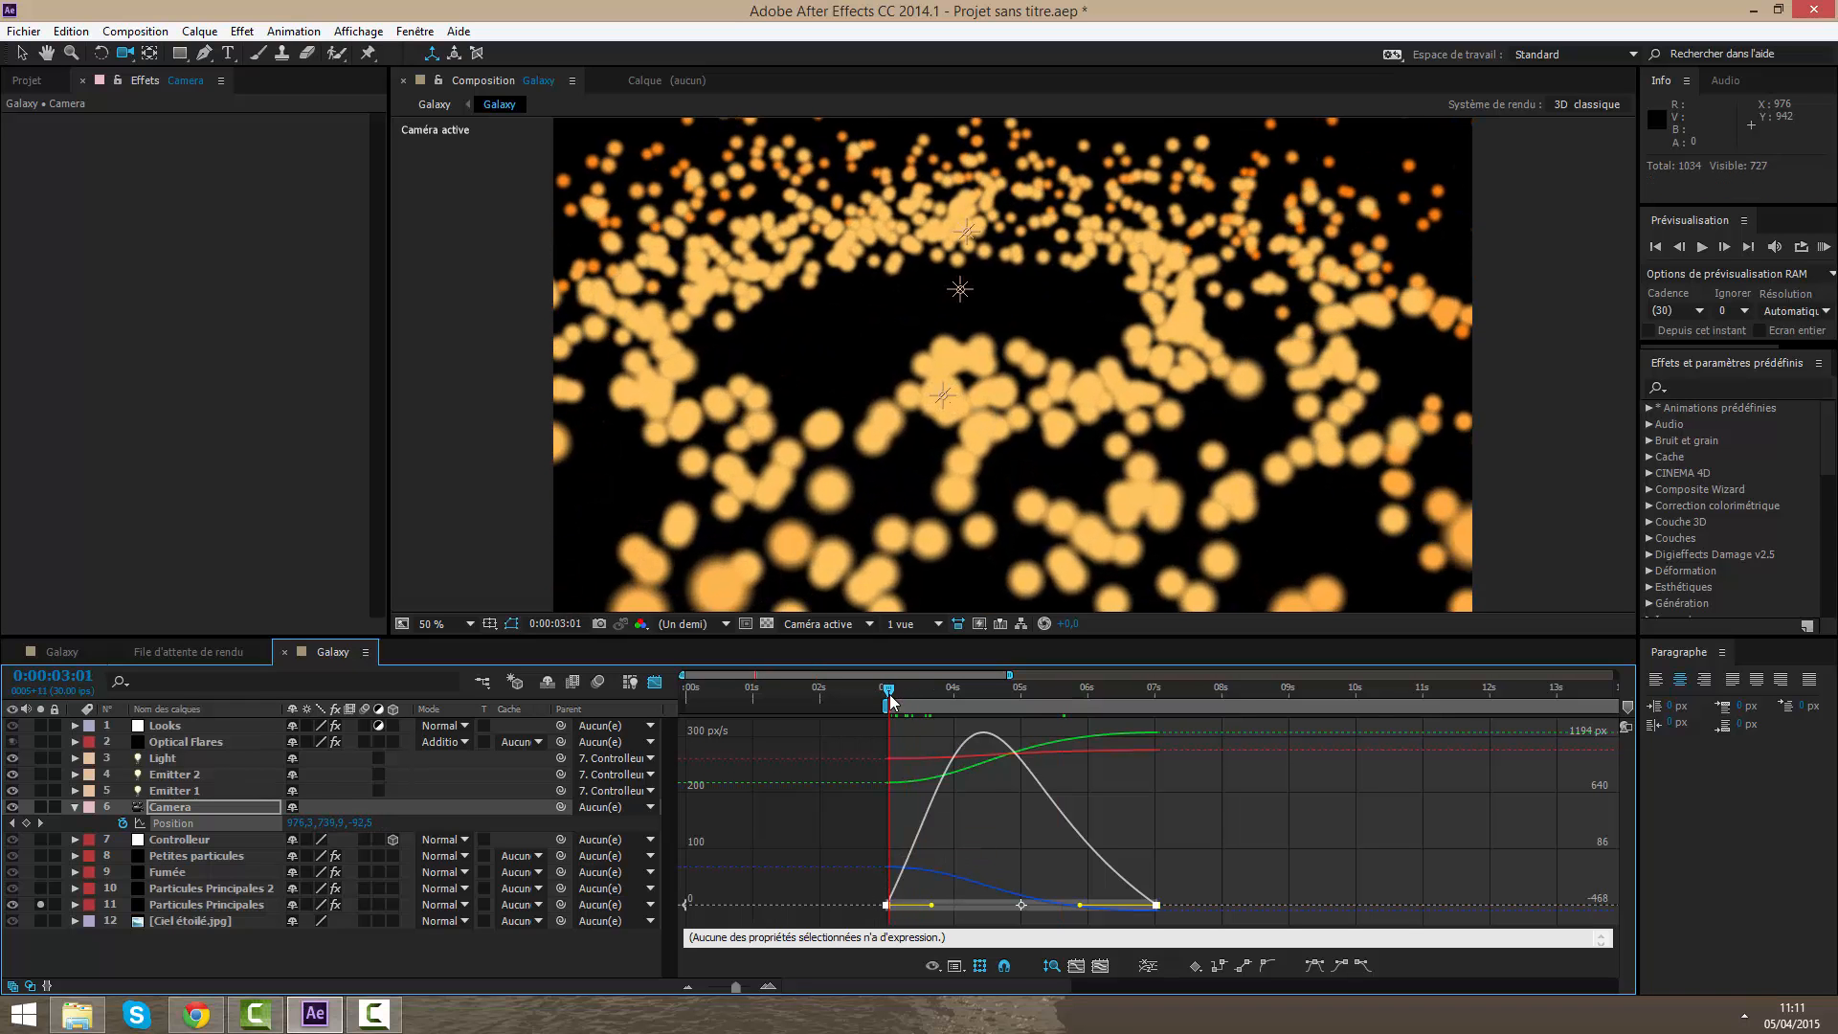
{"action": "left_click_drag", "start_coordinate": [890, 698], "coordinate": [1122, 784]}
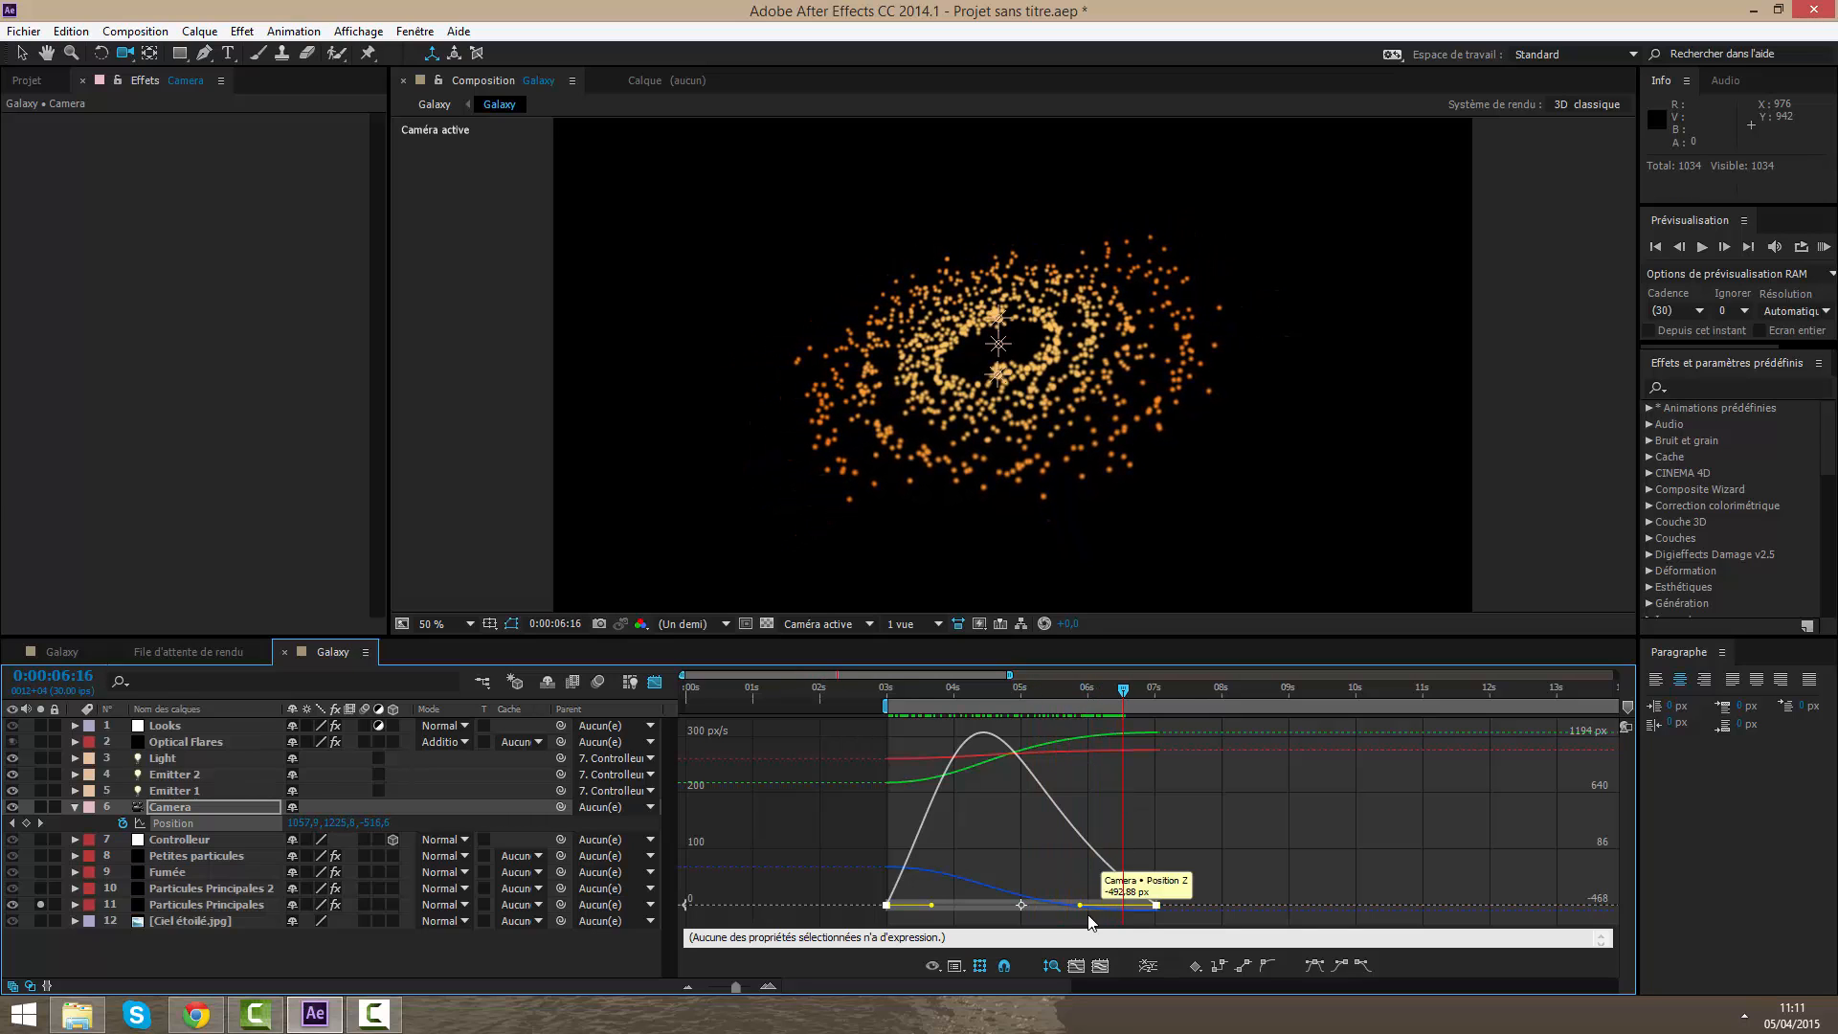
{"action": "left_click_drag", "start_coordinate": [1080, 905], "coordinate": [988, 875]}
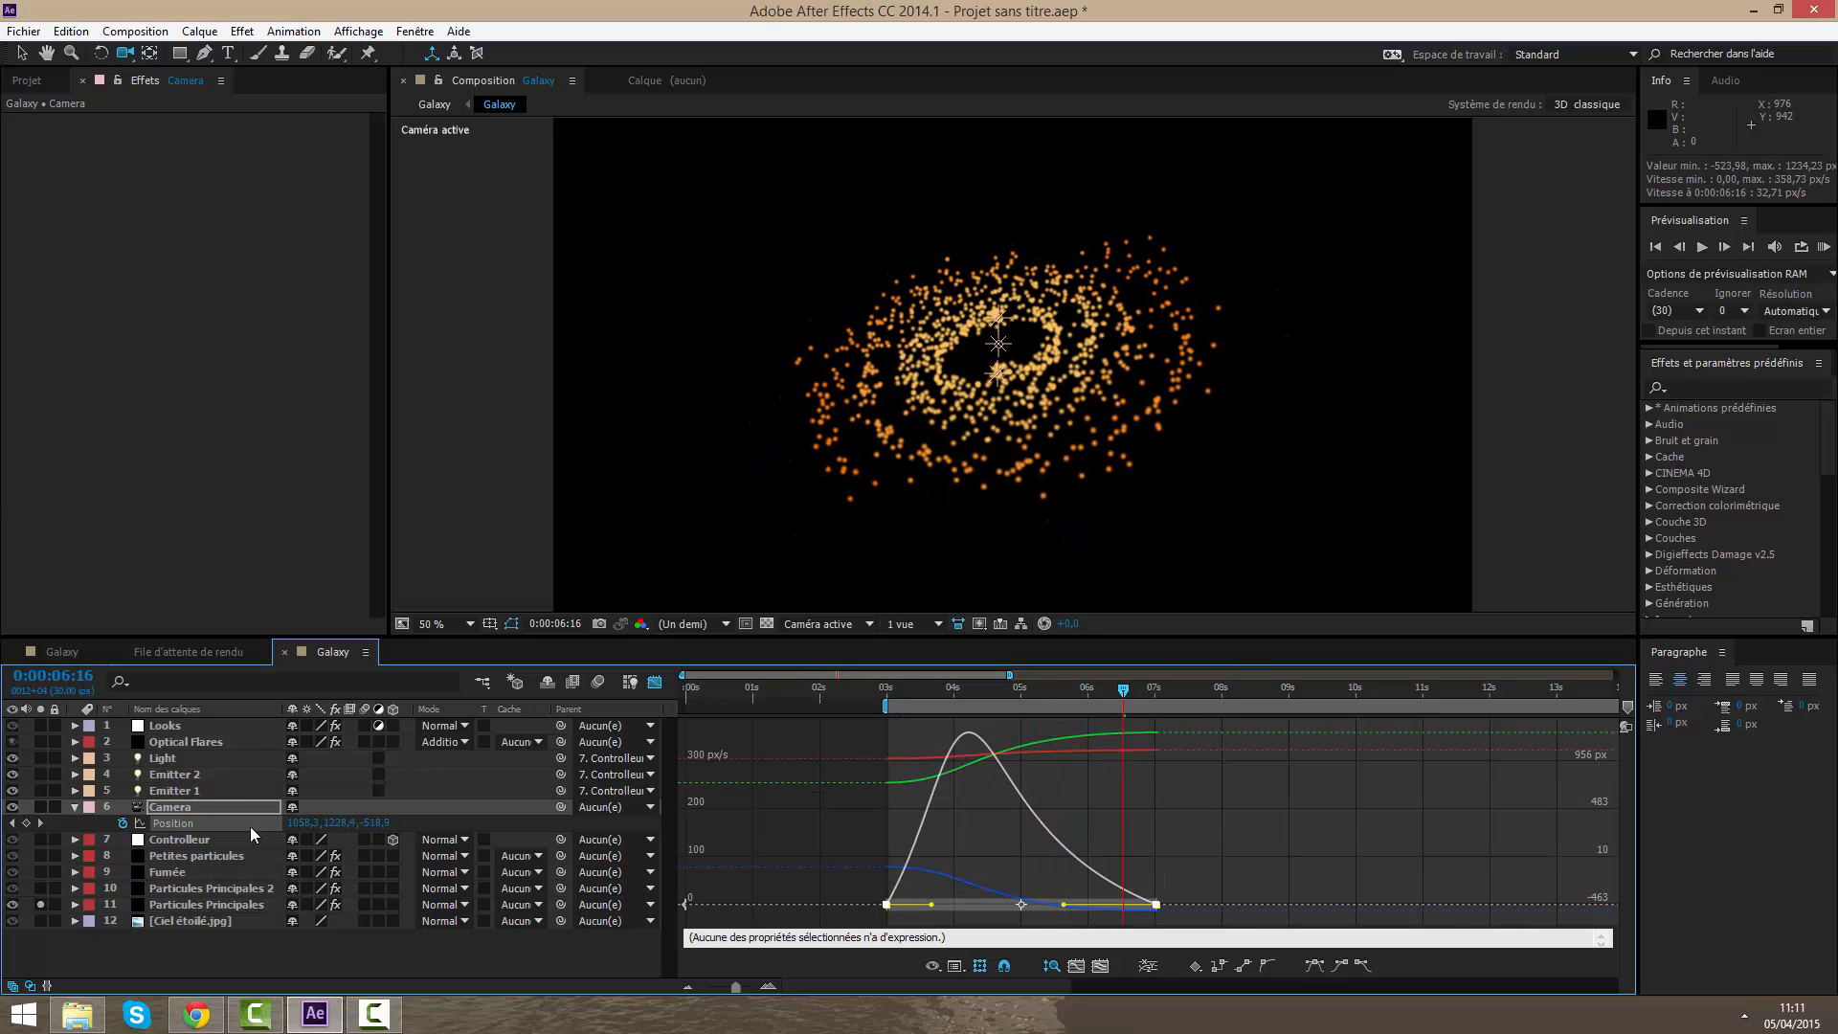
{"action": "left_click", "coordinate": [74, 806]}
{"action": "left_click", "coordinate": [655, 682]}
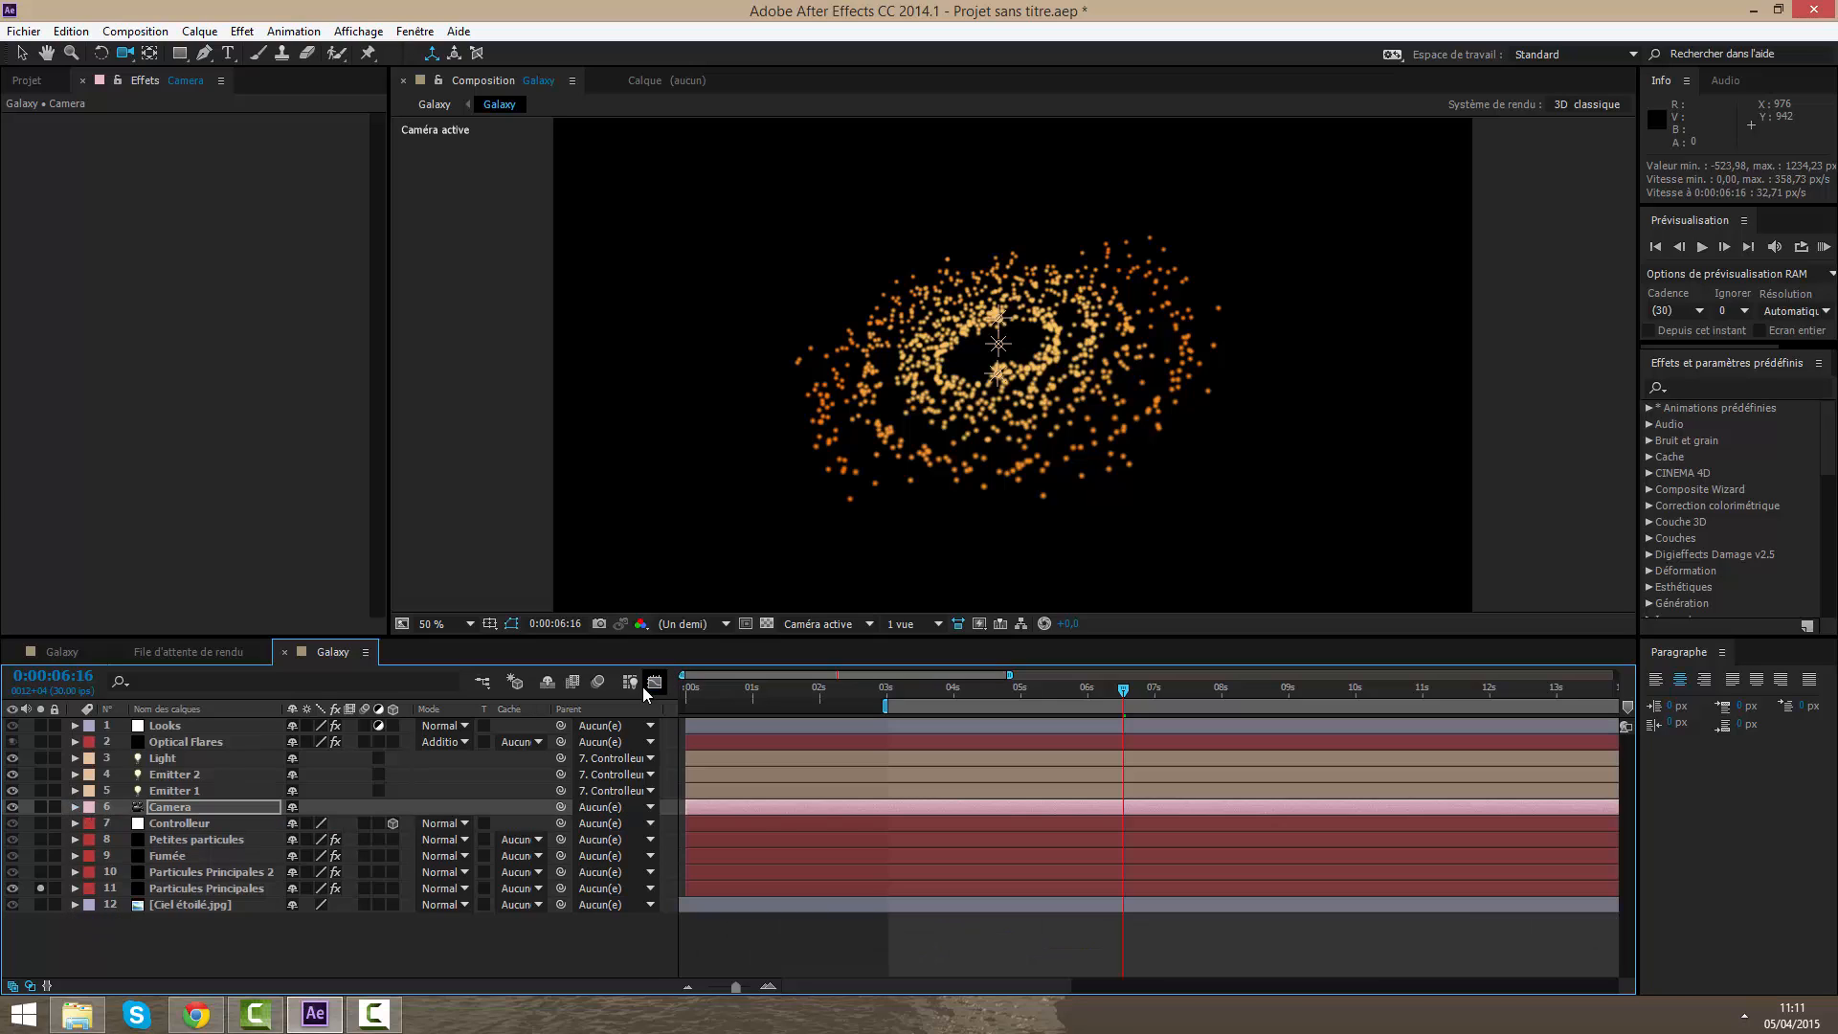
{"action": "left_click", "coordinate": [791, 927]}
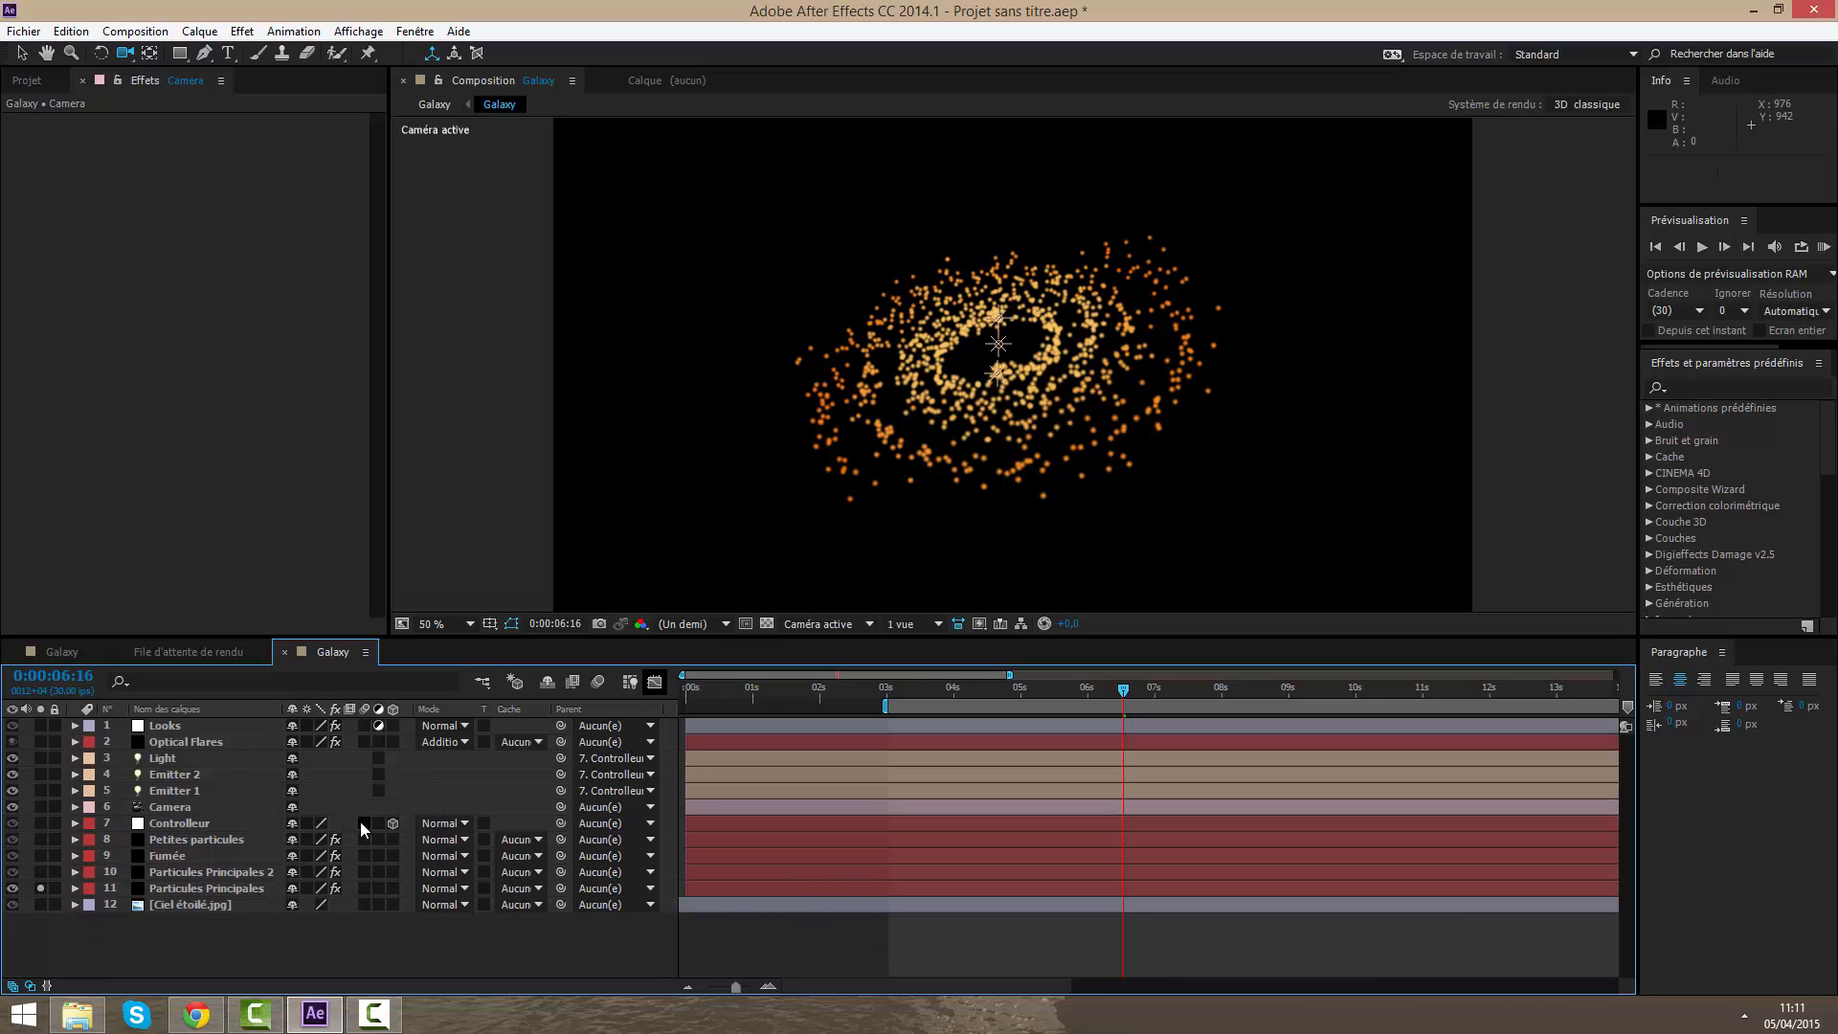
Step: Enable motion blur for the layers and the composition, and unsolo Particules Principales to preview the full galaxy's camera move
{"action": "left_click_drag", "start_coordinate": [364, 823], "coordinate": [361, 1029]}
{"action": "left_click", "coordinate": [591, 684]}
{"action": "left_click", "coordinate": [39, 888]}
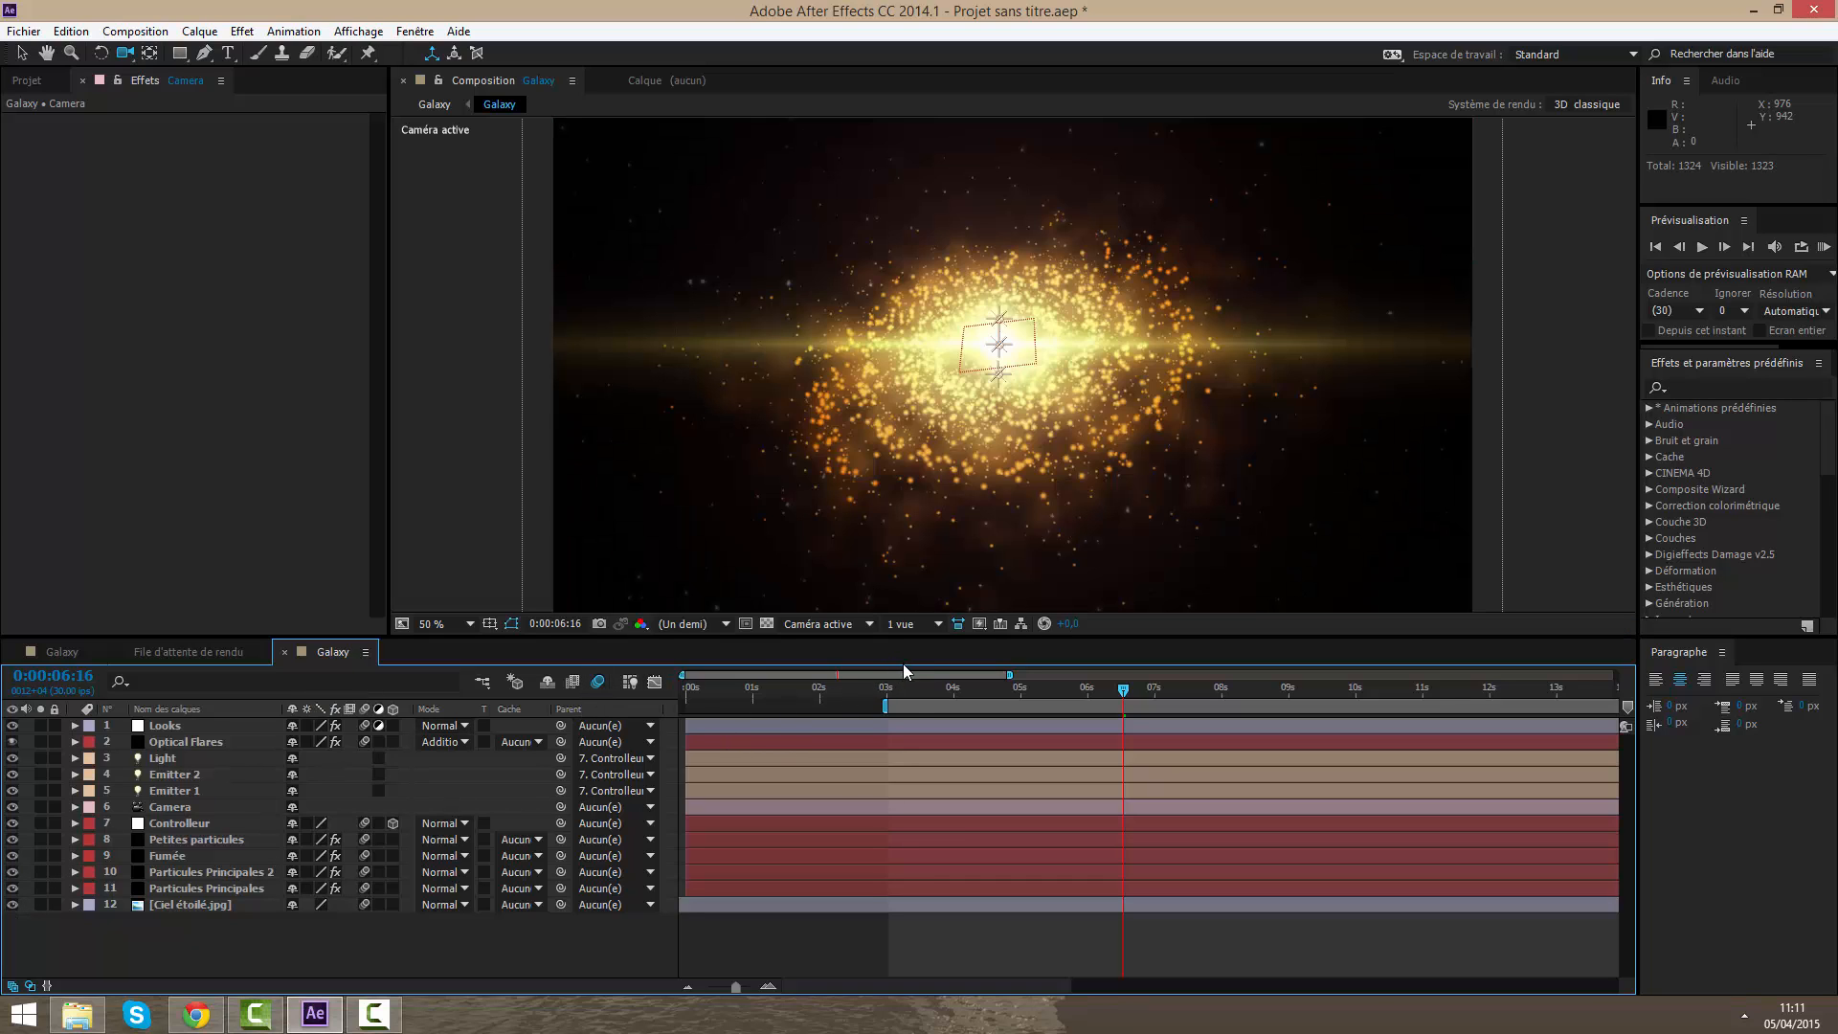
{"action": "left_click", "coordinate": [907, 696]}
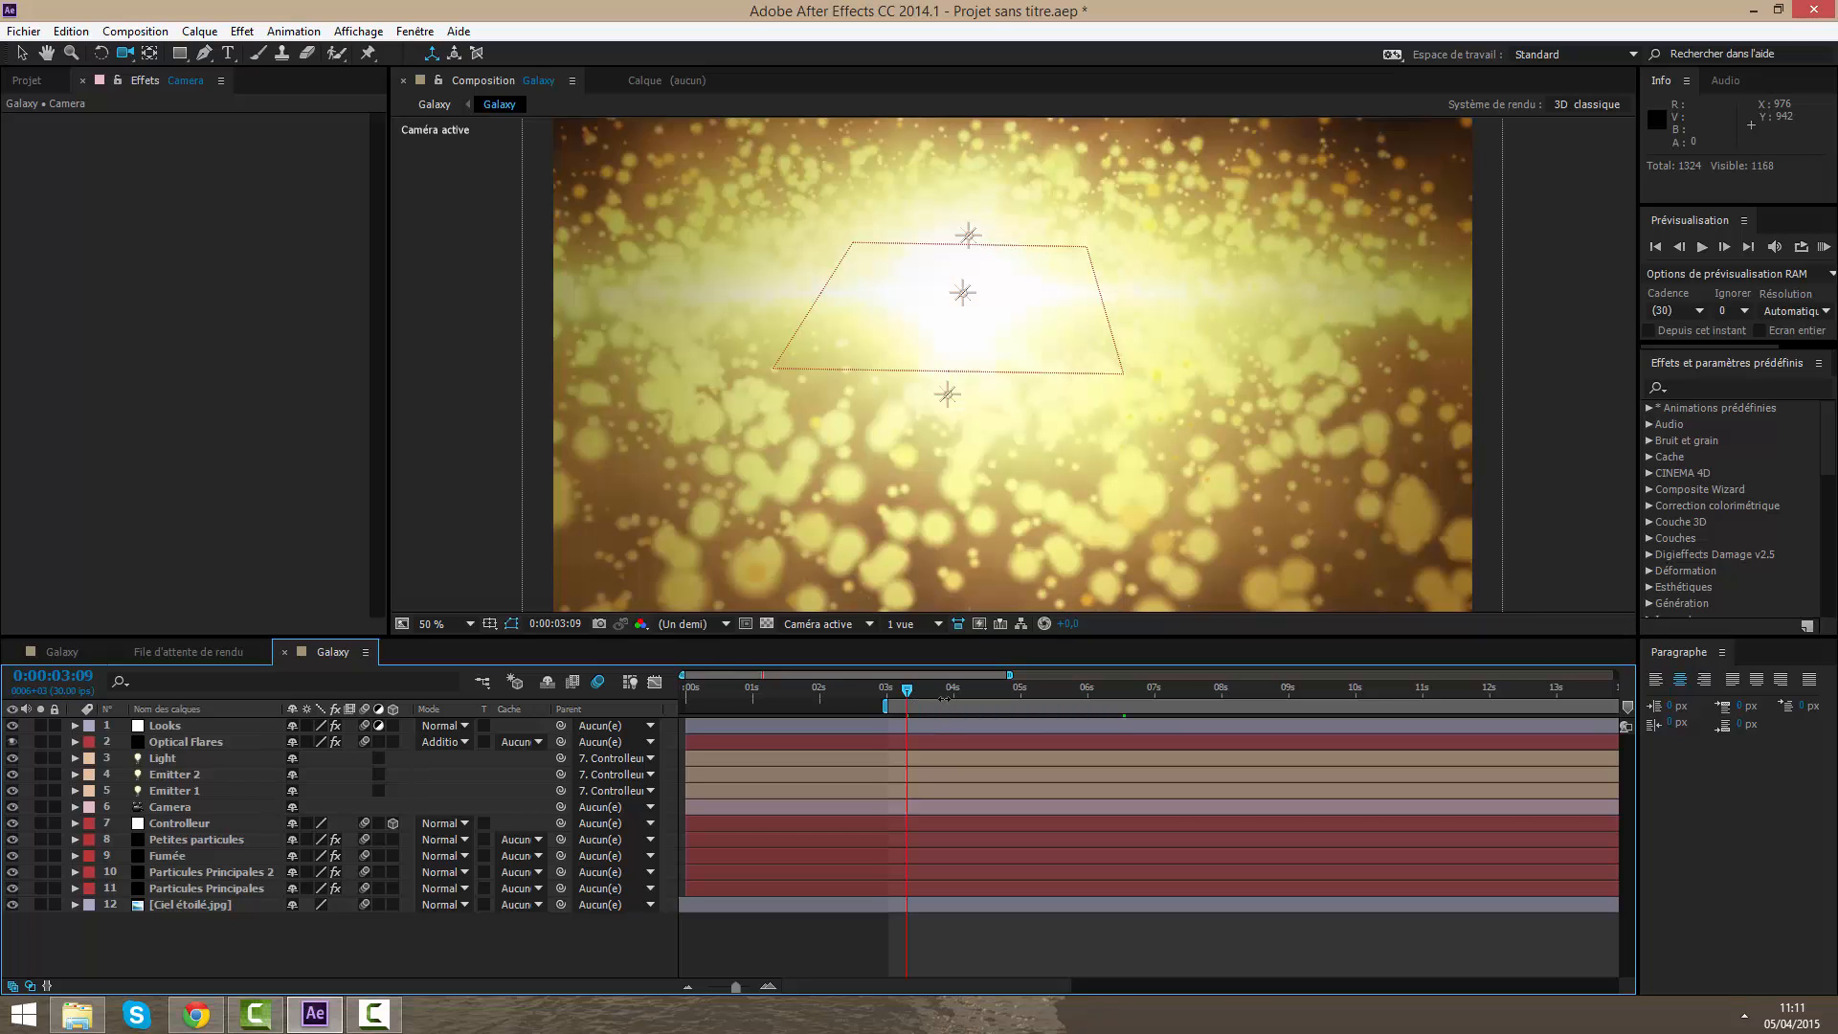
{"action": "left_click_drag", "start_coordinate": [976, 690], "coordinate": [1020, 693]}
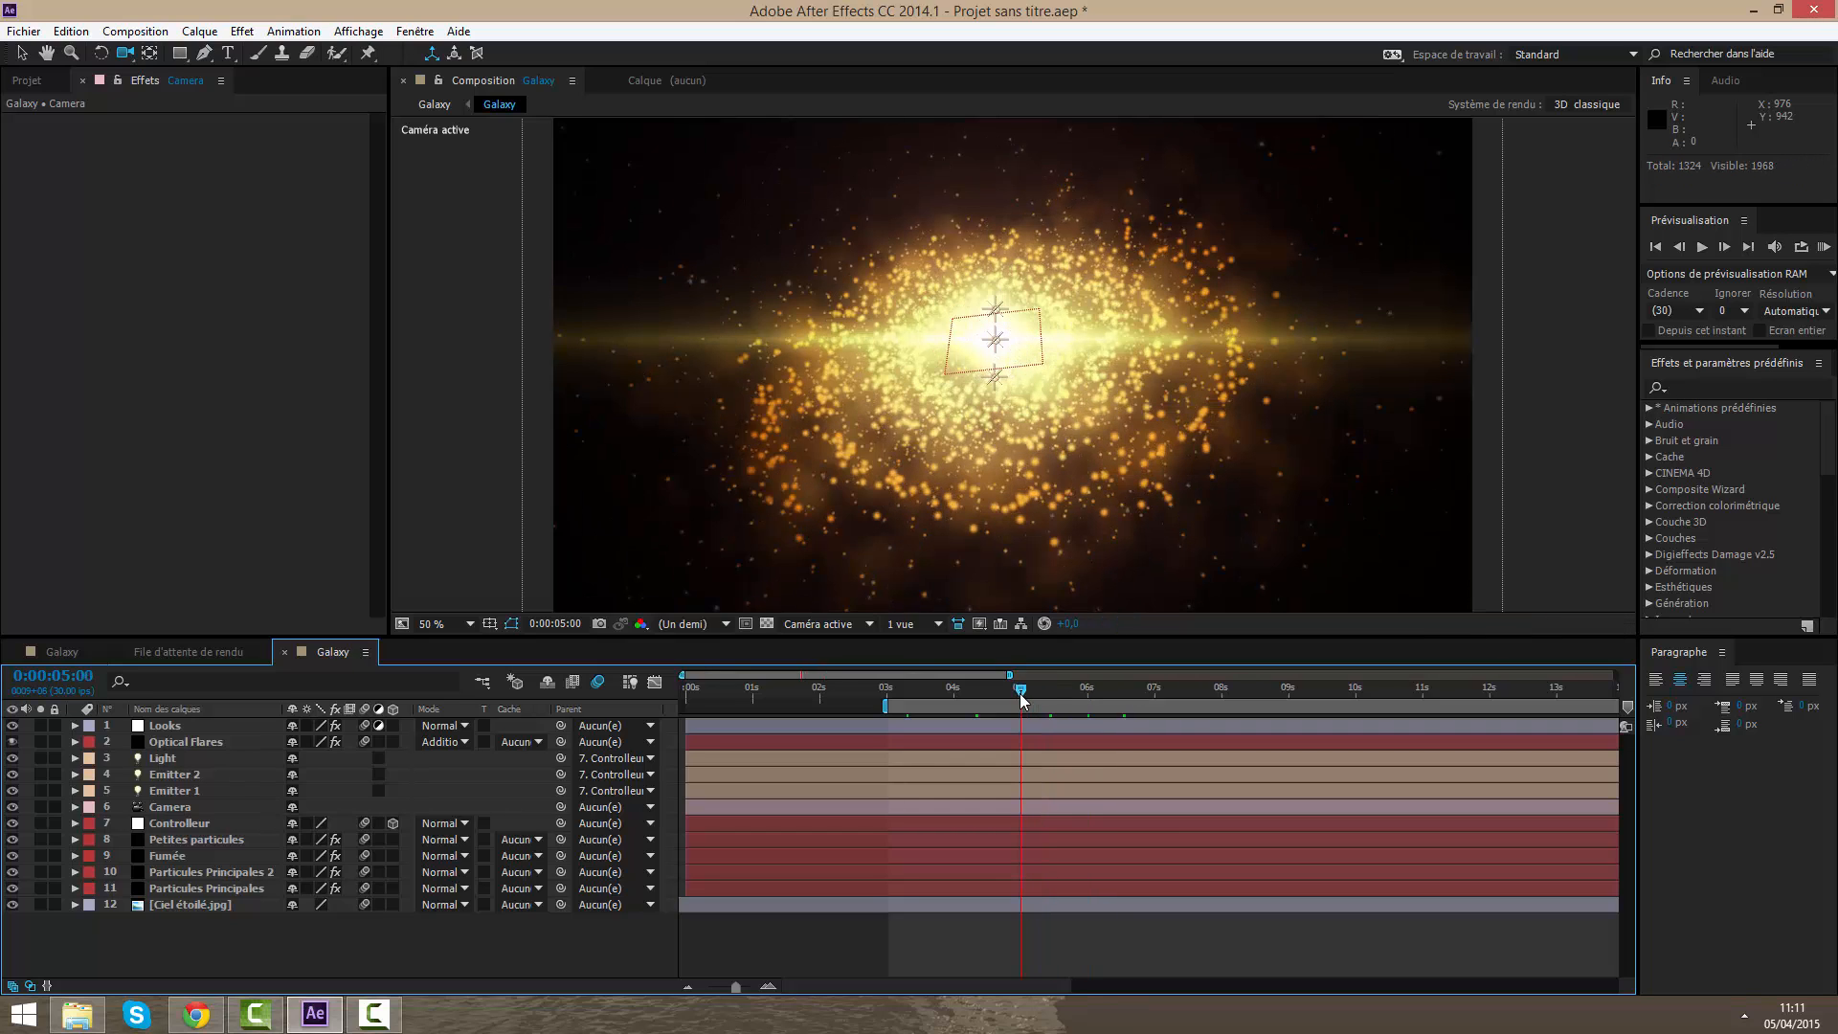
{"action": "left_click", "coordinate": [1018, 692]}
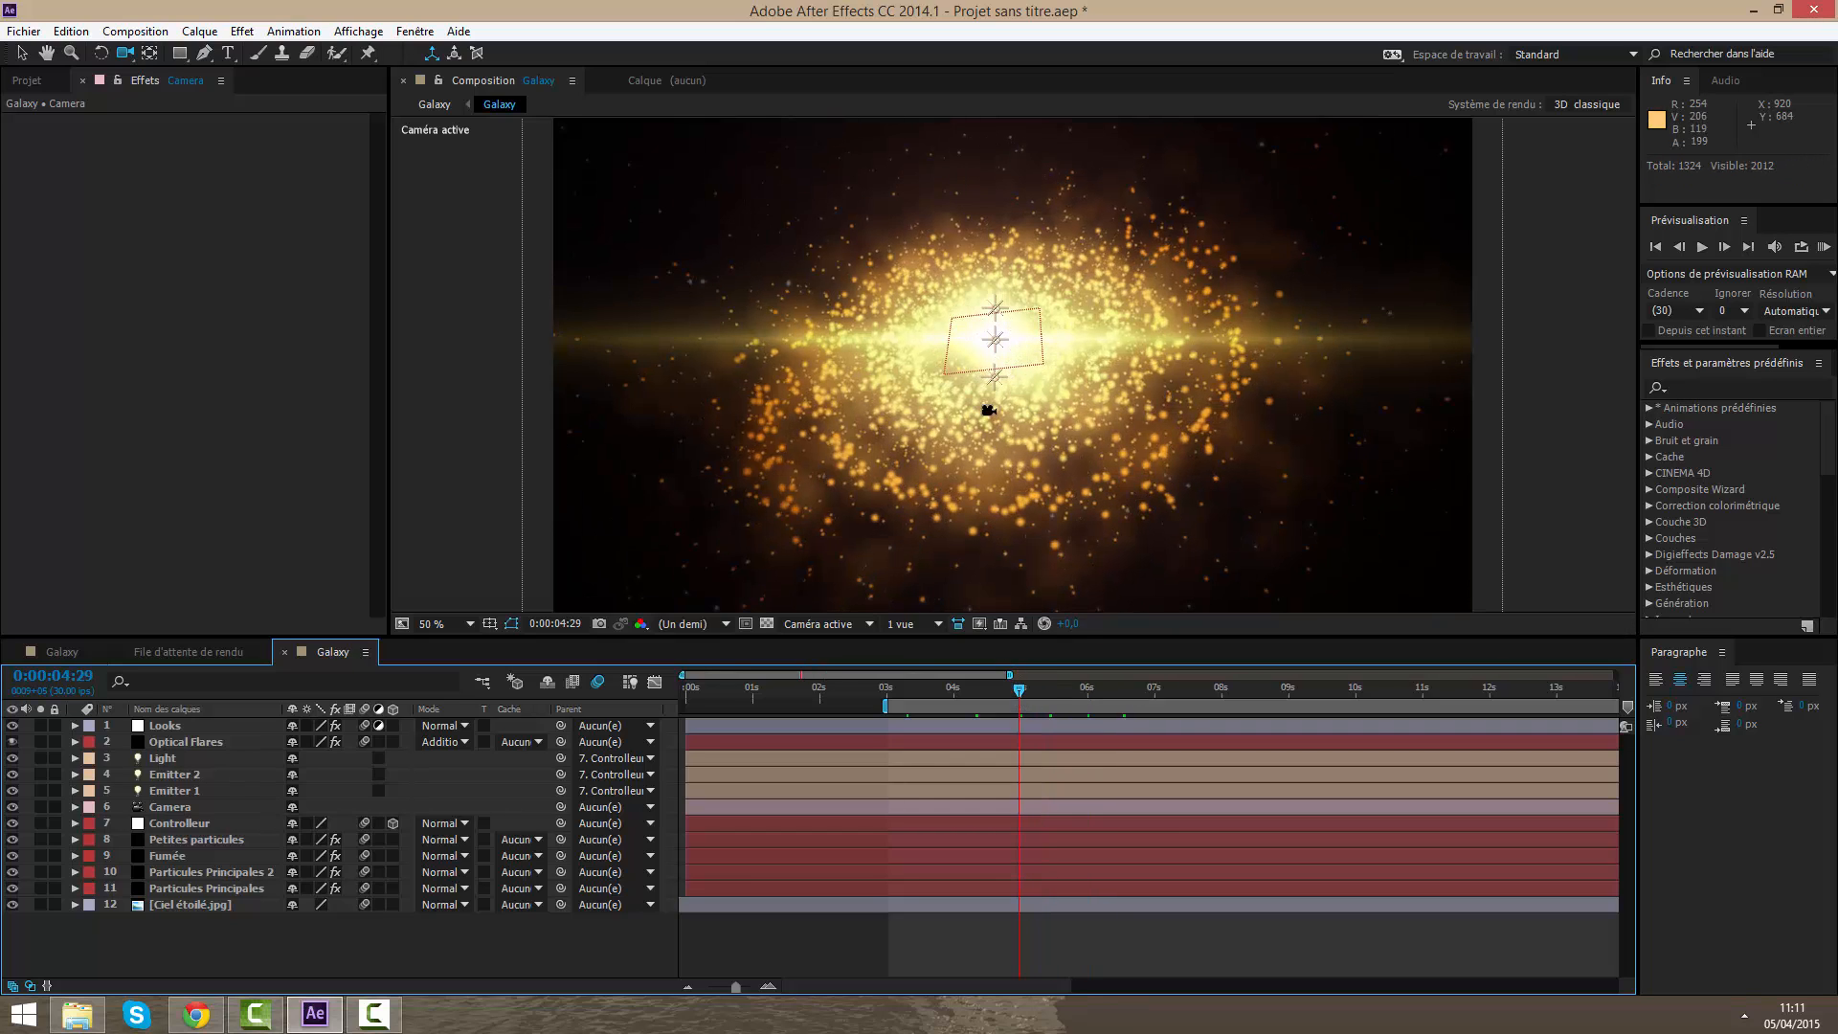
Step: With the Selection tool, shift the Looks layer horizontally to position 966, 540 and move the current time to 0:00:06:16
{"action": "left_click", "coordinate": [21, 54]}
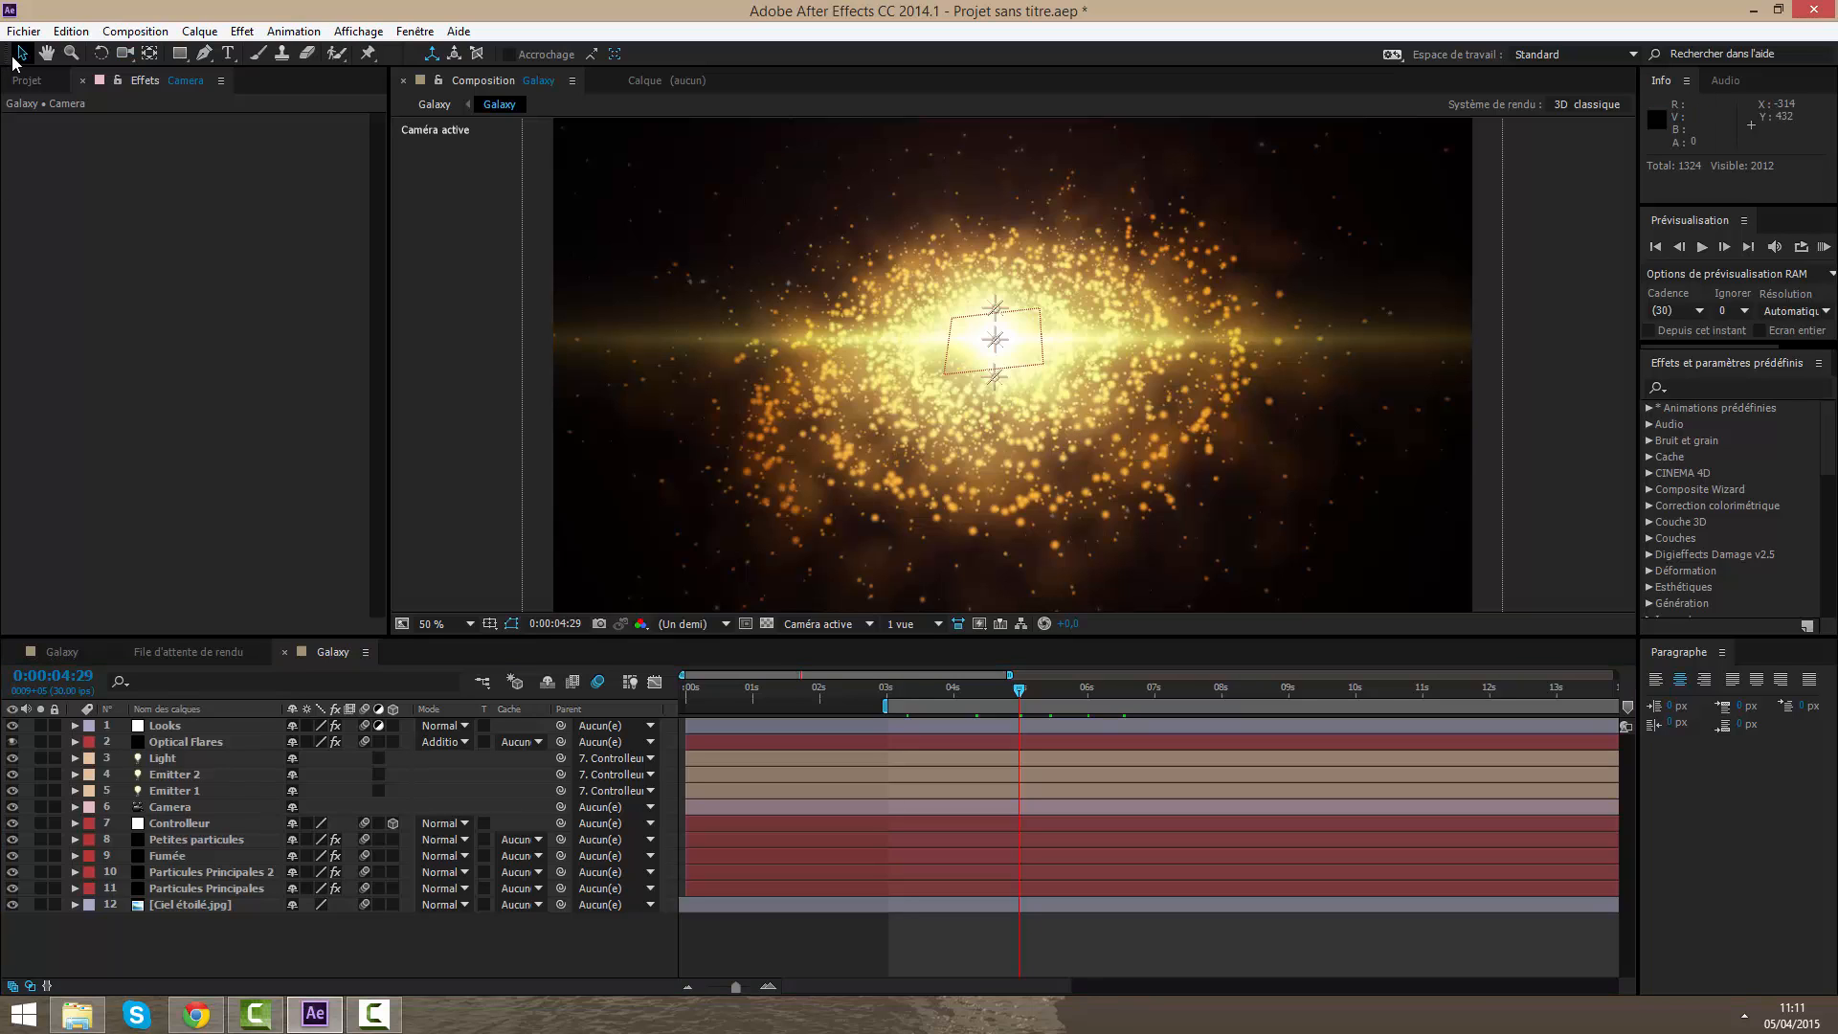
{"action": "left_click", "coordinate": [448, 440]}
{"action": "left_click_drag", "start_coordinate": [568, 472], "coordinate": [572, 472]}
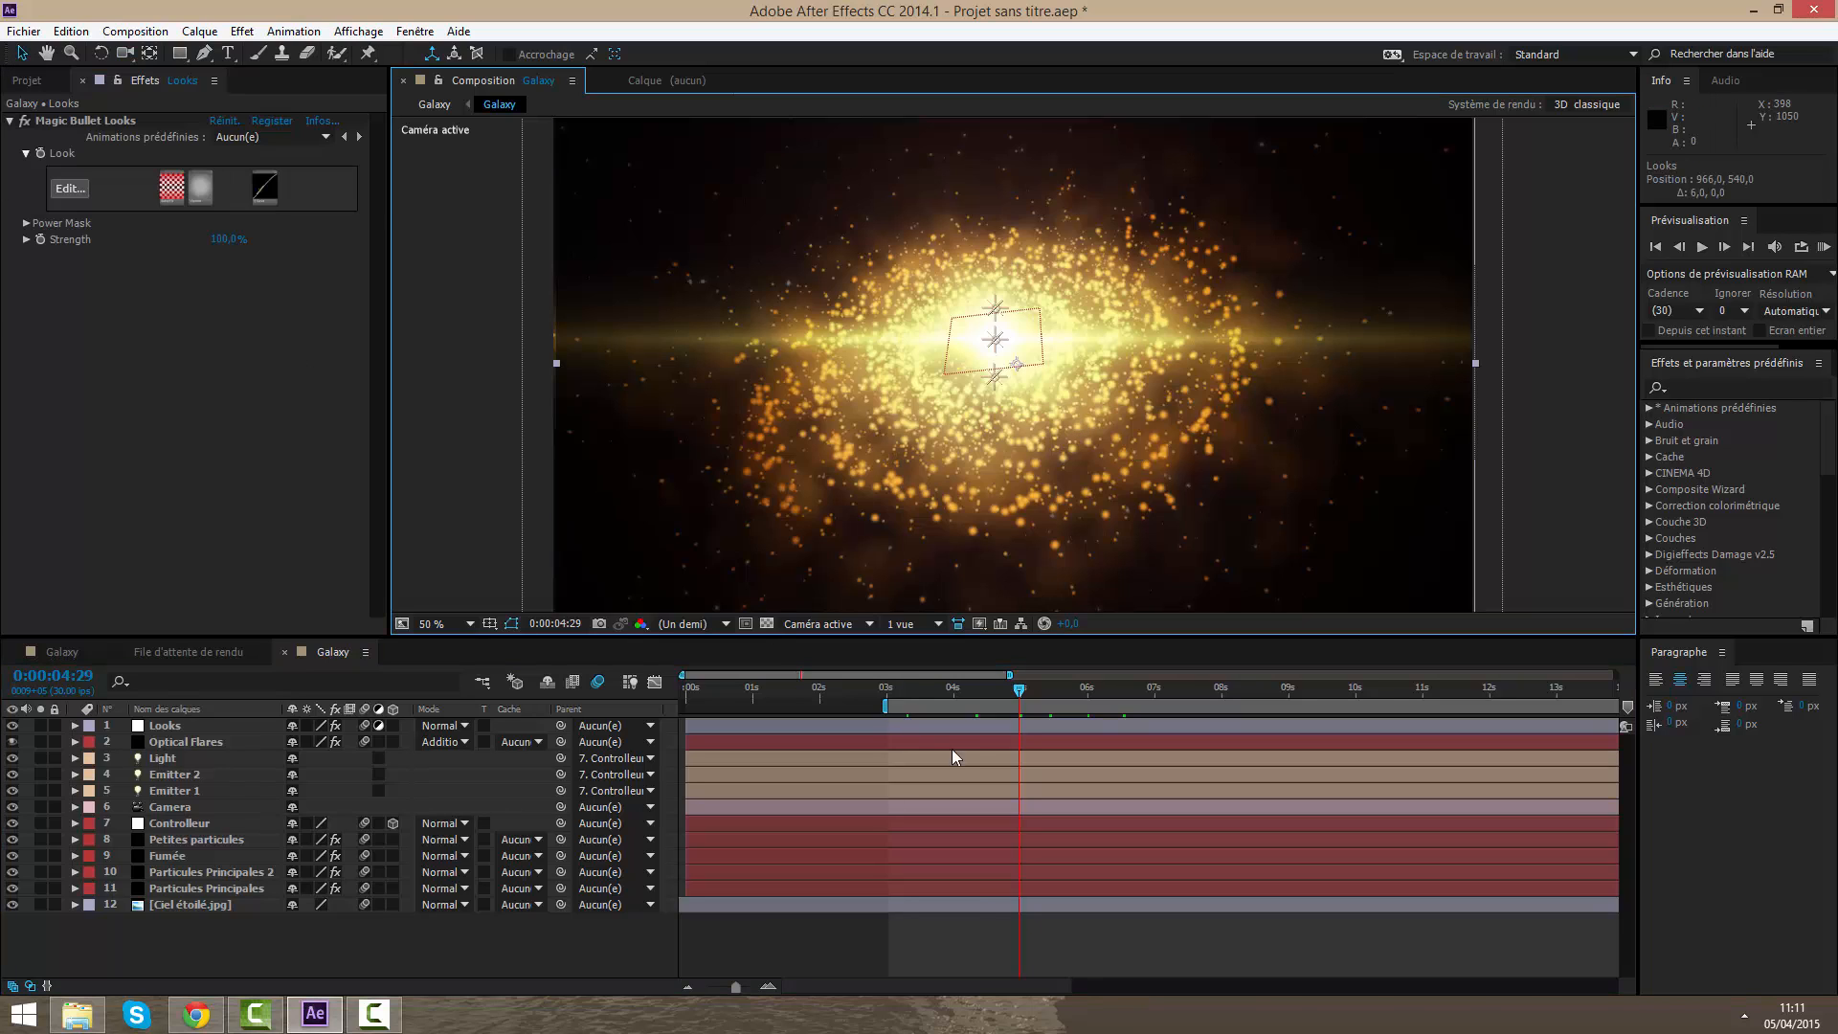
{"action": "left_click", "coordinate": [972, 987]}
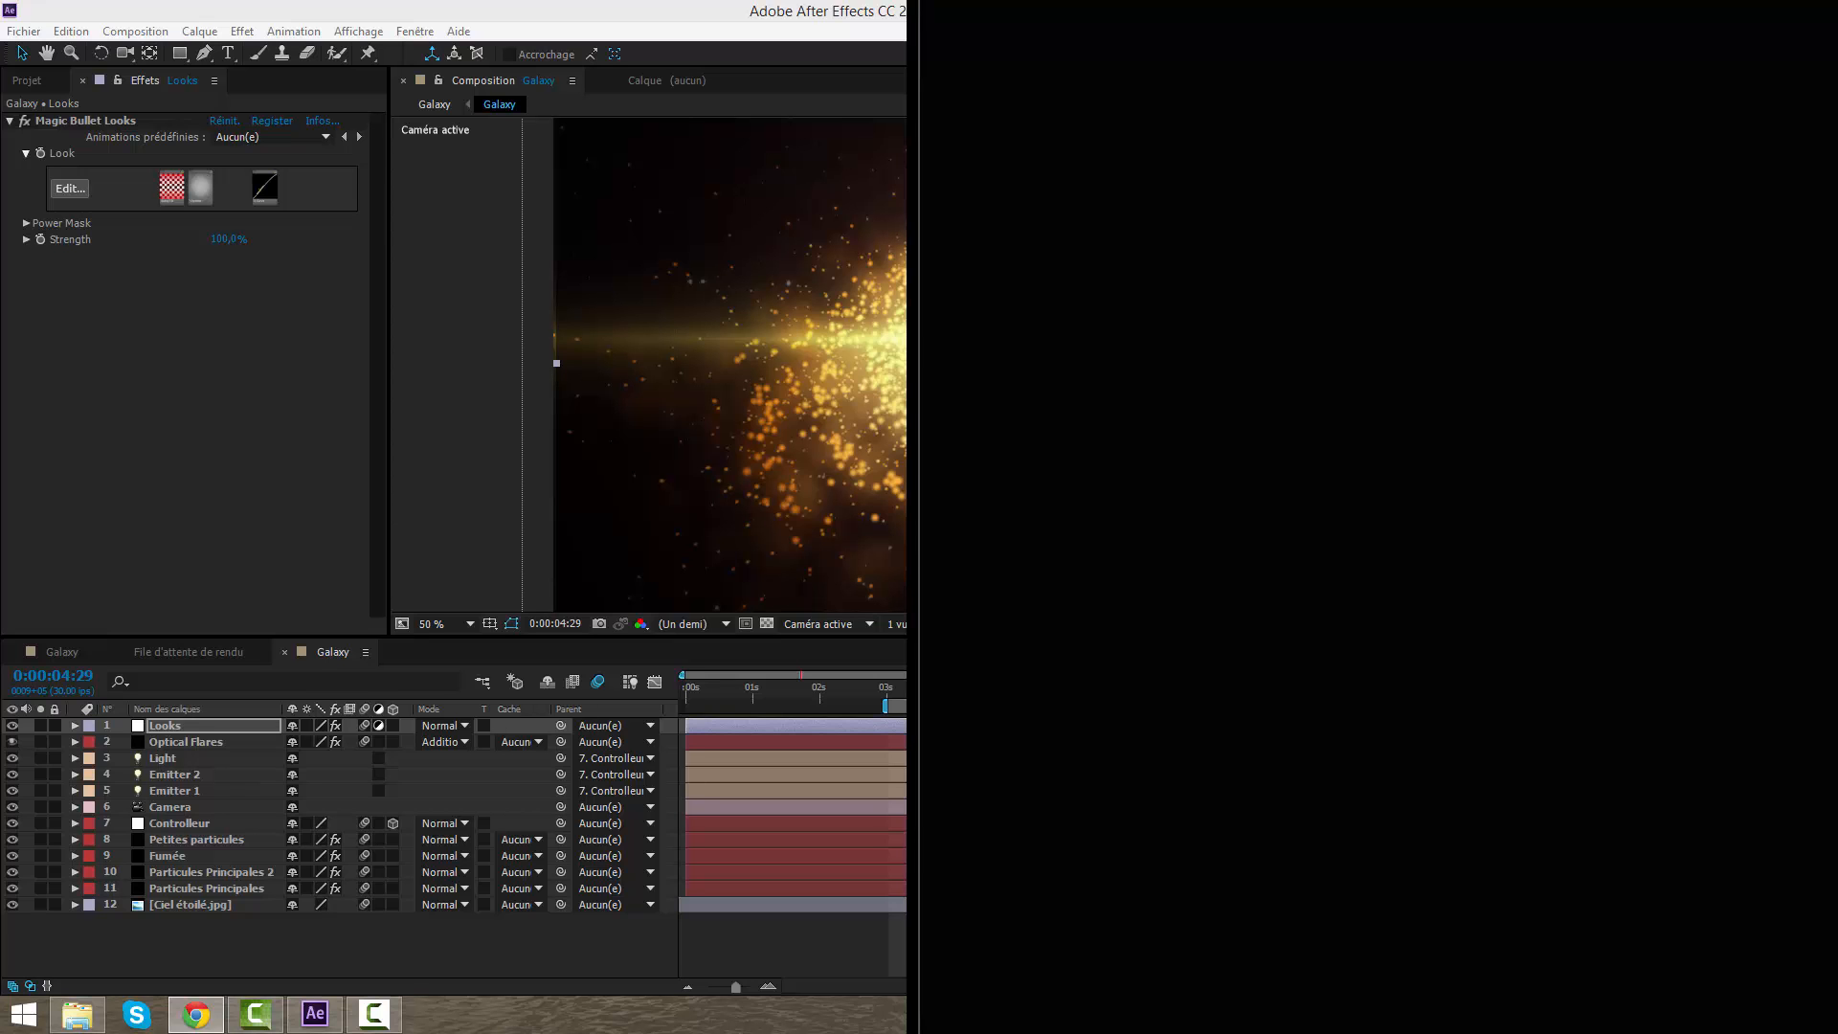
{"action": "left_click", "coordinate": [899, 664]}
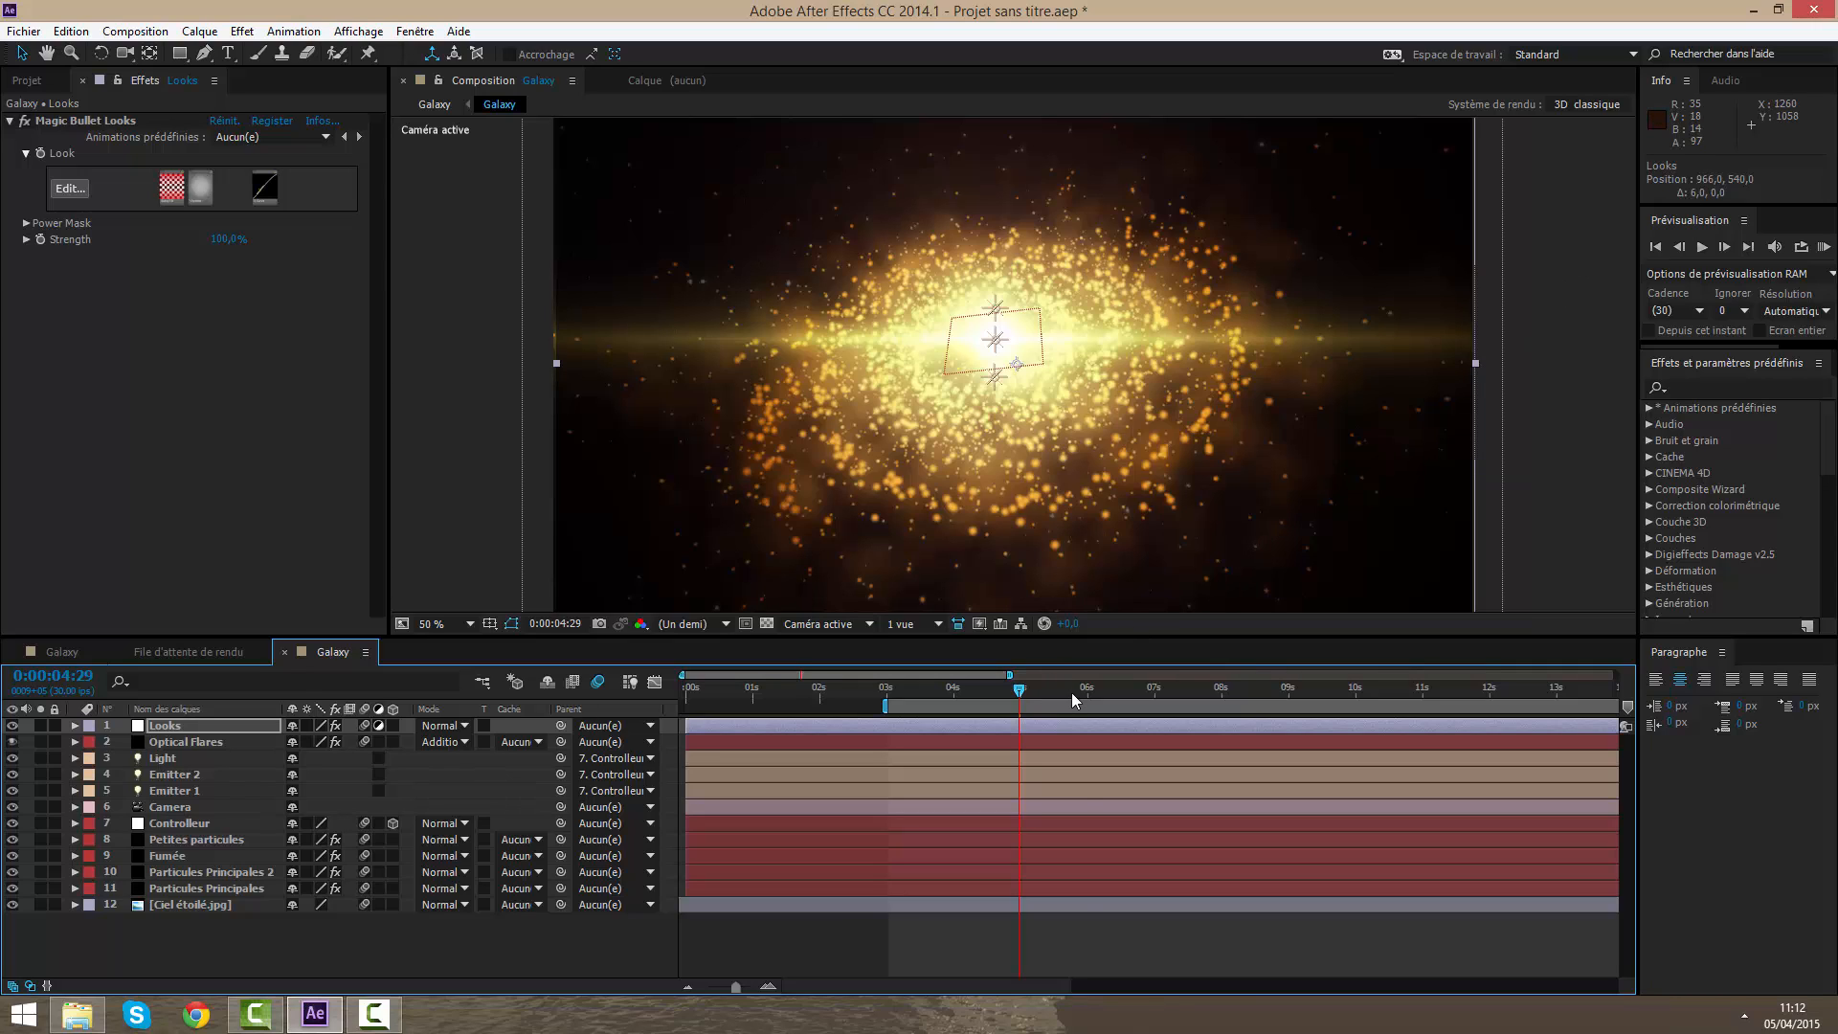
{"action": "left_click_drag", "start_coordinate": [1071, 689], "coordinate": [1126, 684]}
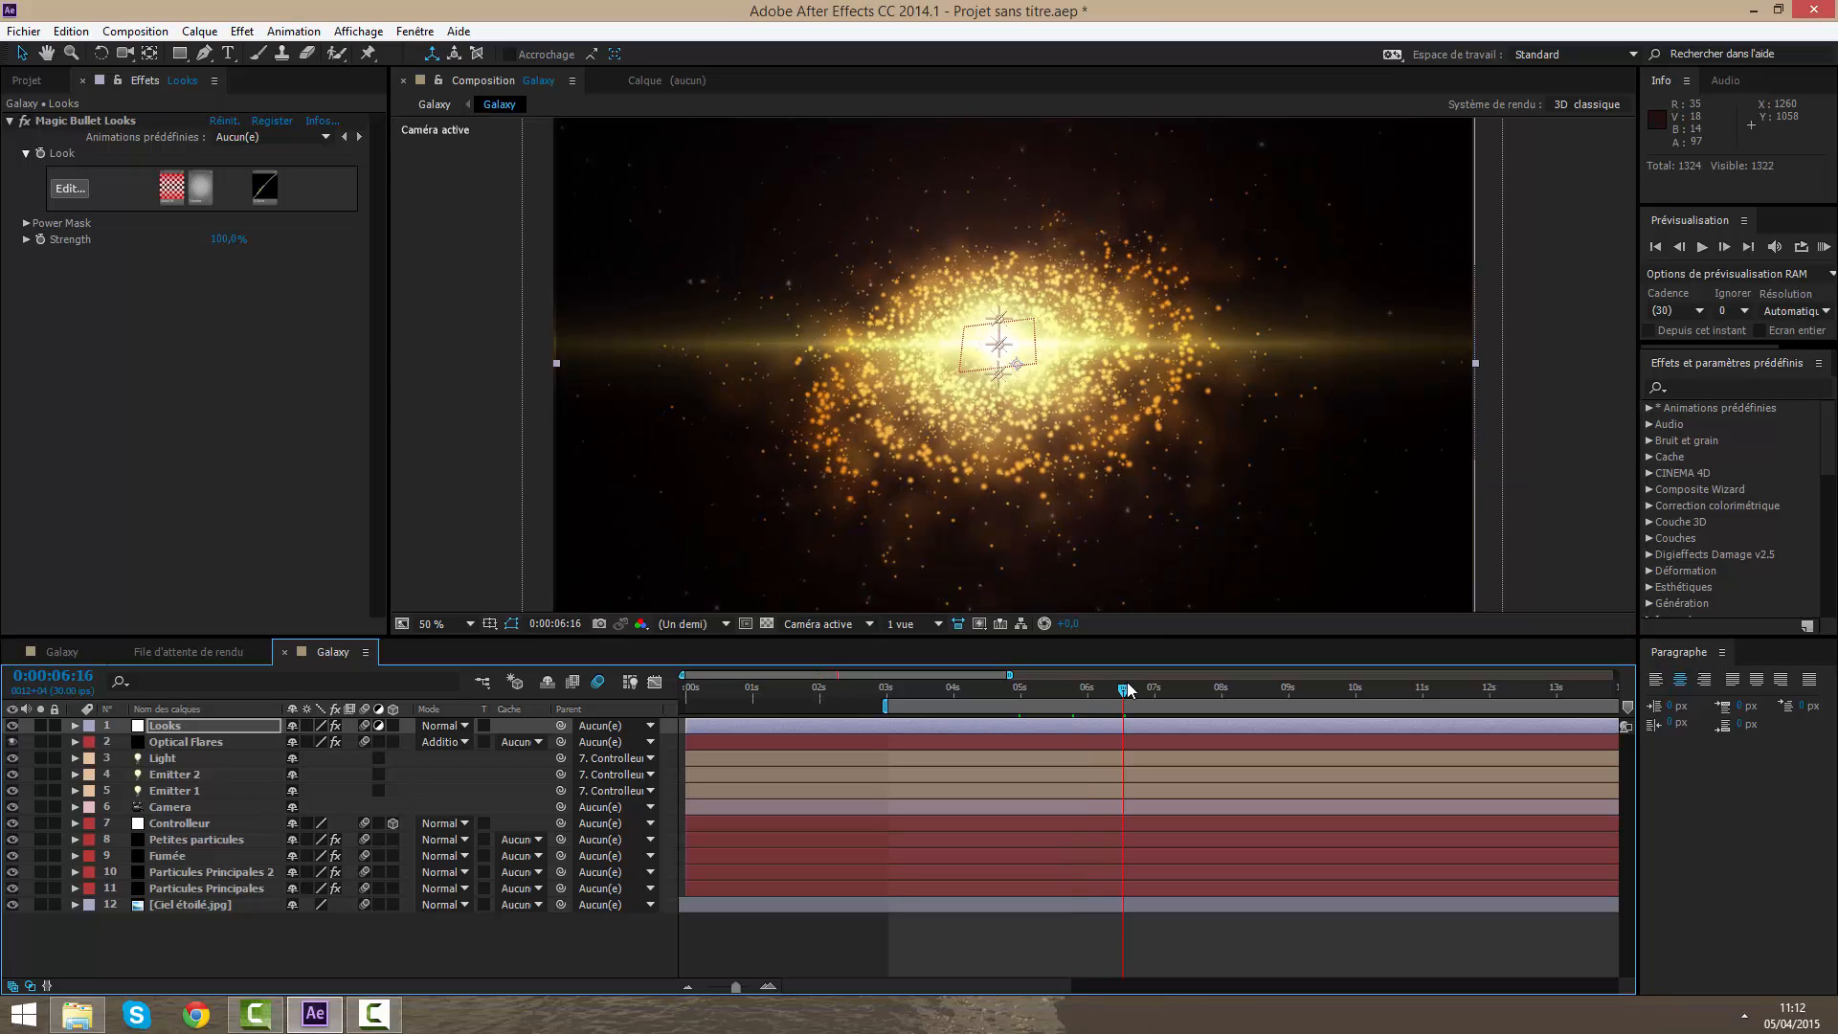